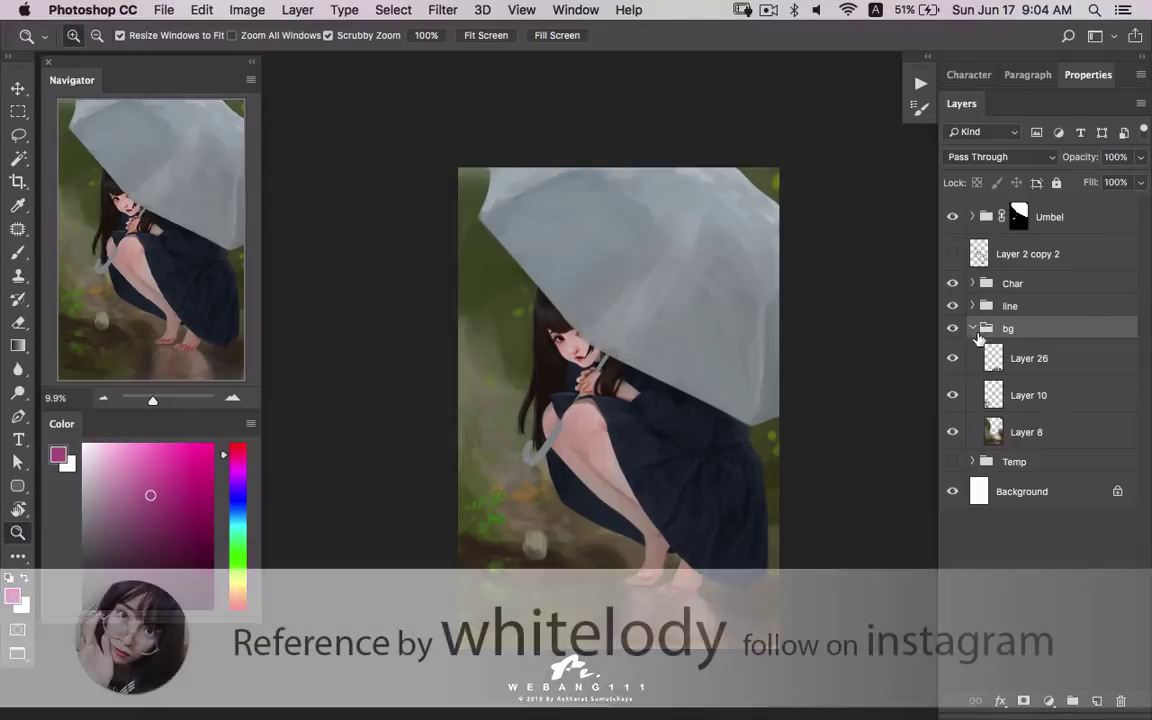
- Add a new Layer 28 above Layer 26 in the bg group and flip the canvas horizontally
{"action": "left_click", "coordinate": [1020, 358]}
{"action": "left_click", "coordinate": [1096, 702]}
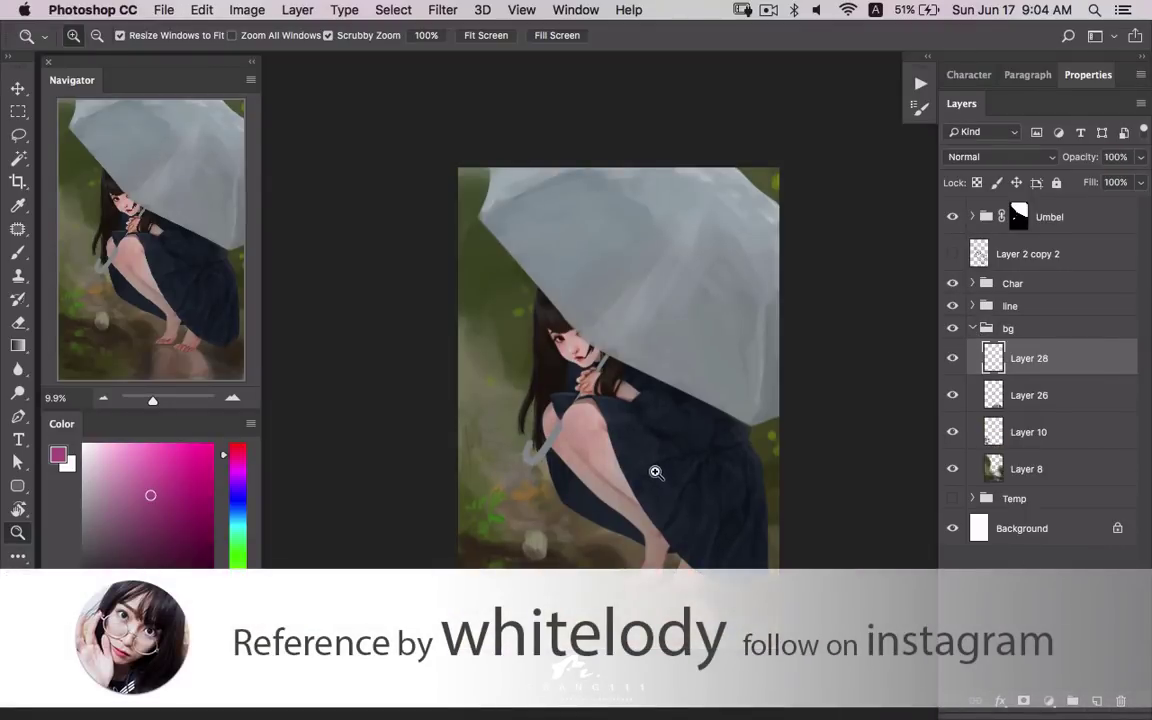
{"action": "key", "text": "ctrl+u"}
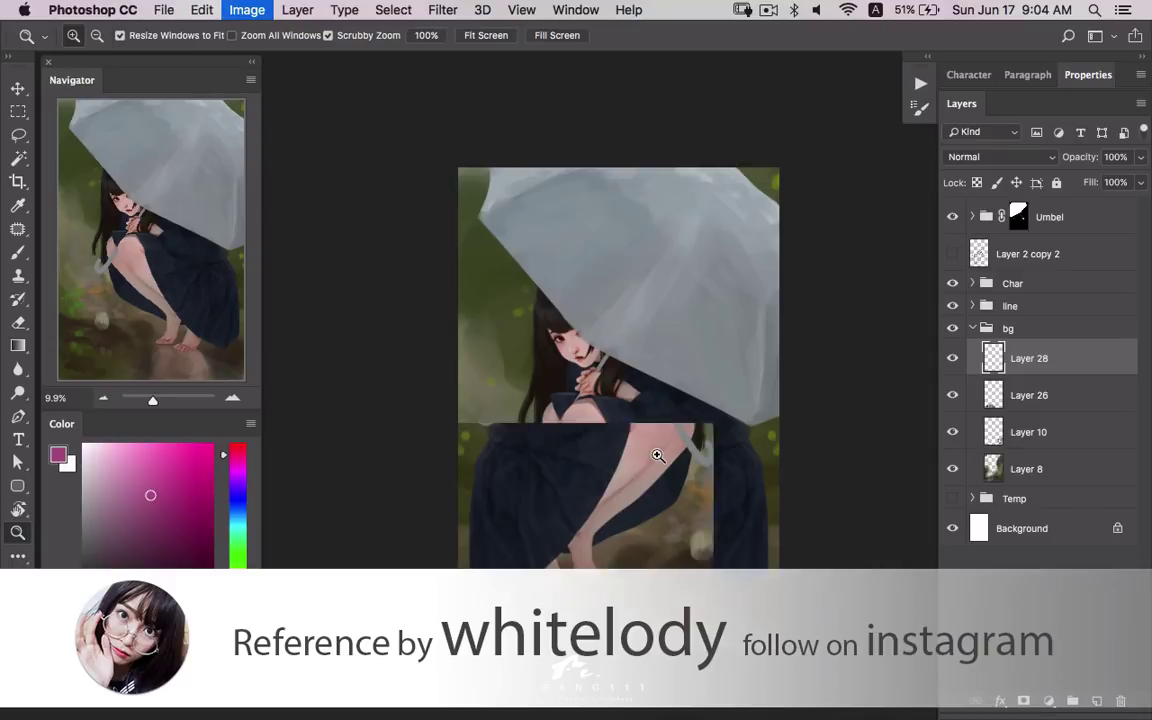
{"action": "key", "text": "b"}
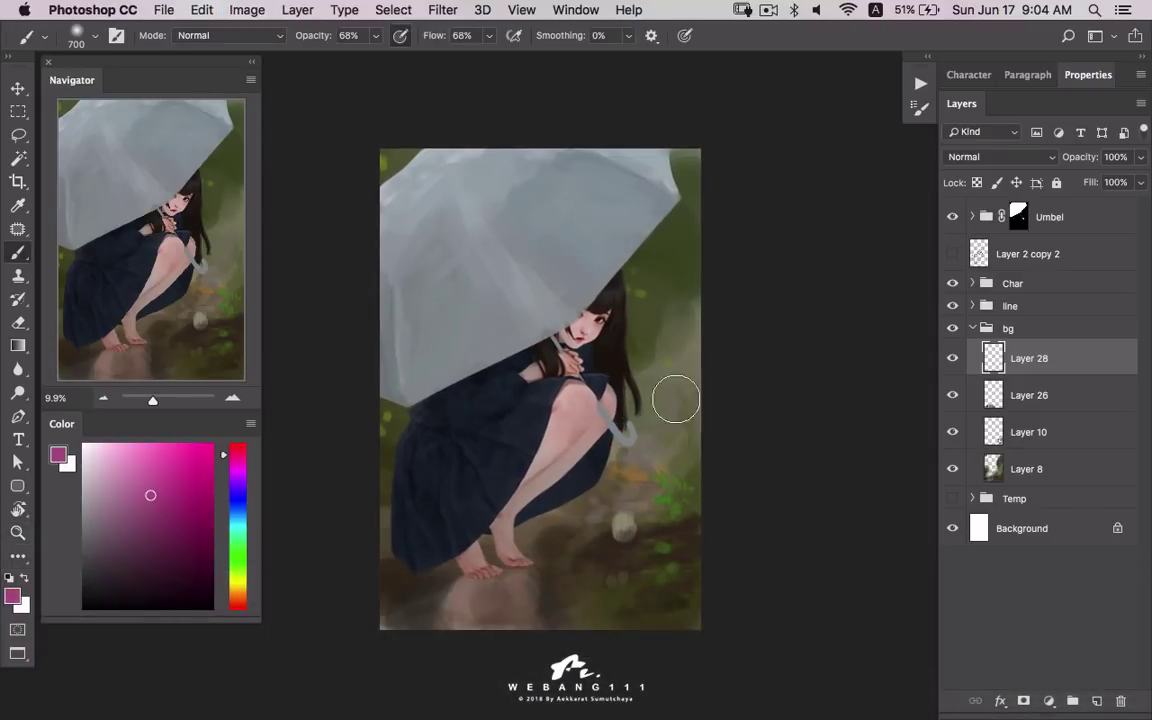
- Sample a dark brown, pick a textured brush tip, and paint a hazy stroke over the right-side green
{"action": "left_click", "coordinate": [689, 522], "text": "alt"}
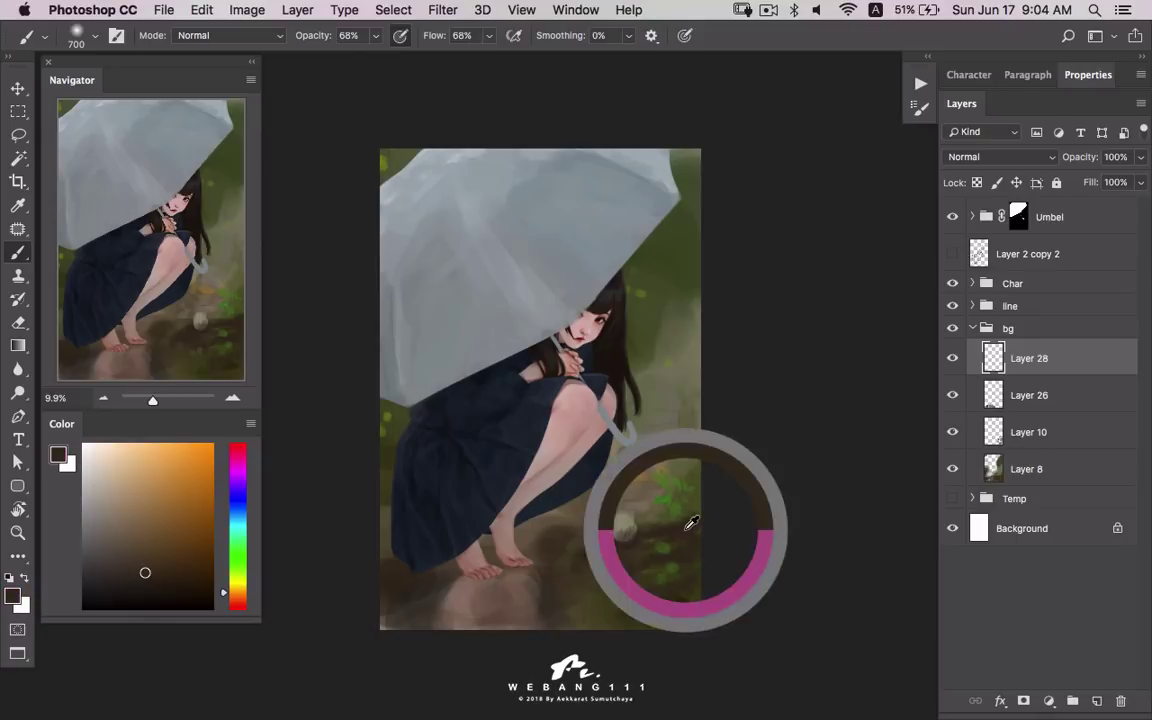
{"action": "right_click", "coordinate": [704, 464]}
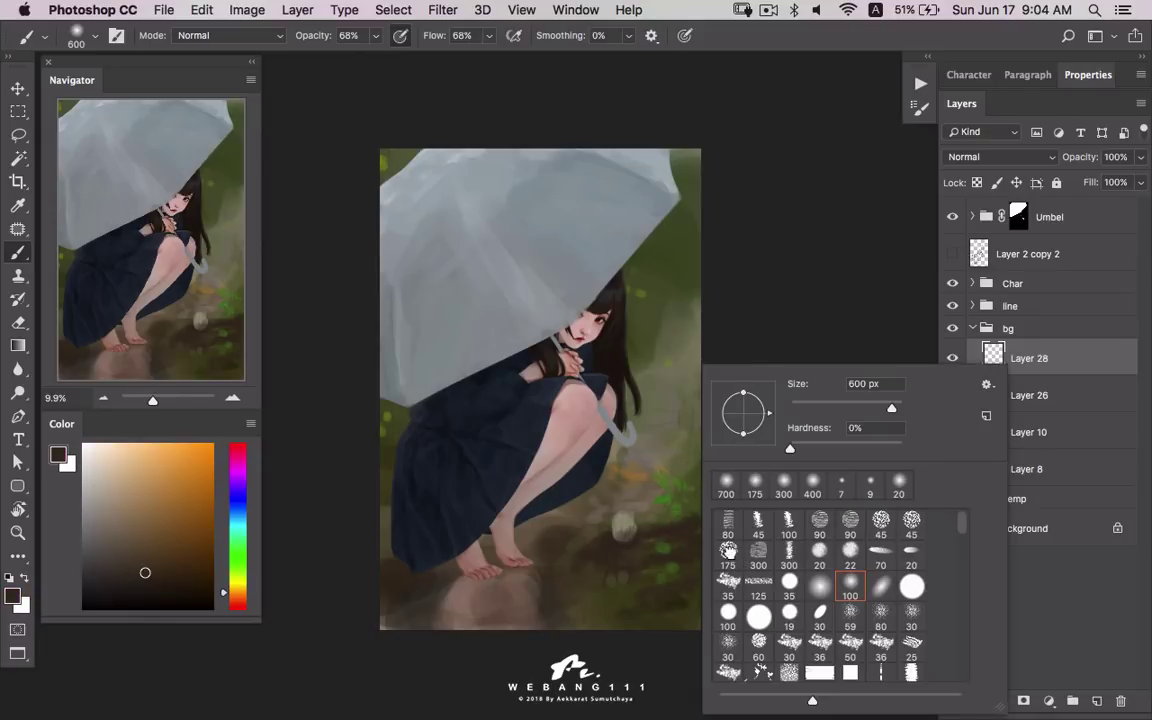
{"action": "left_click", "coordinate": [728, 550]}
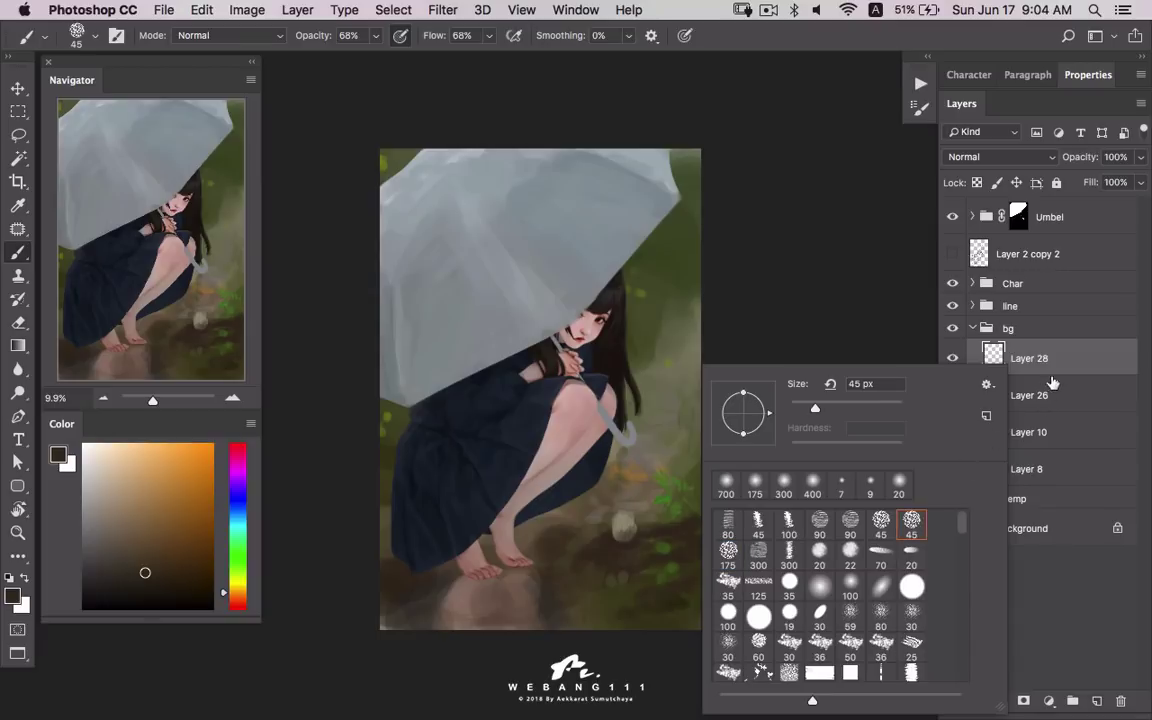
{"action": "key", "text": "Return"}
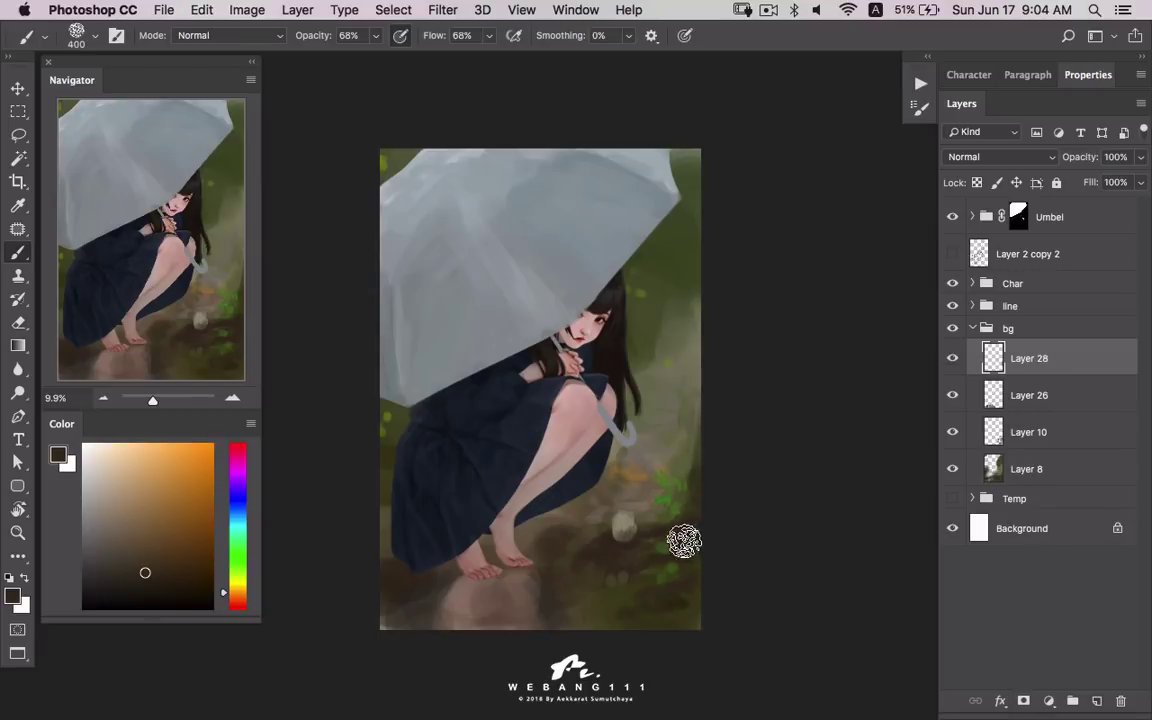
{"action": "mouse_move", "coordinate": [684, 541]}
{"action": "left_mouse_down"}
{"action": "mouse_move", "coordinate": [694, 501]}
{"action": "mouse_move", "coordinate": [674, 527]}
{"action": "mouse_move", "coordinate": [709, 443]}
{"action": "left_mouse_up"}
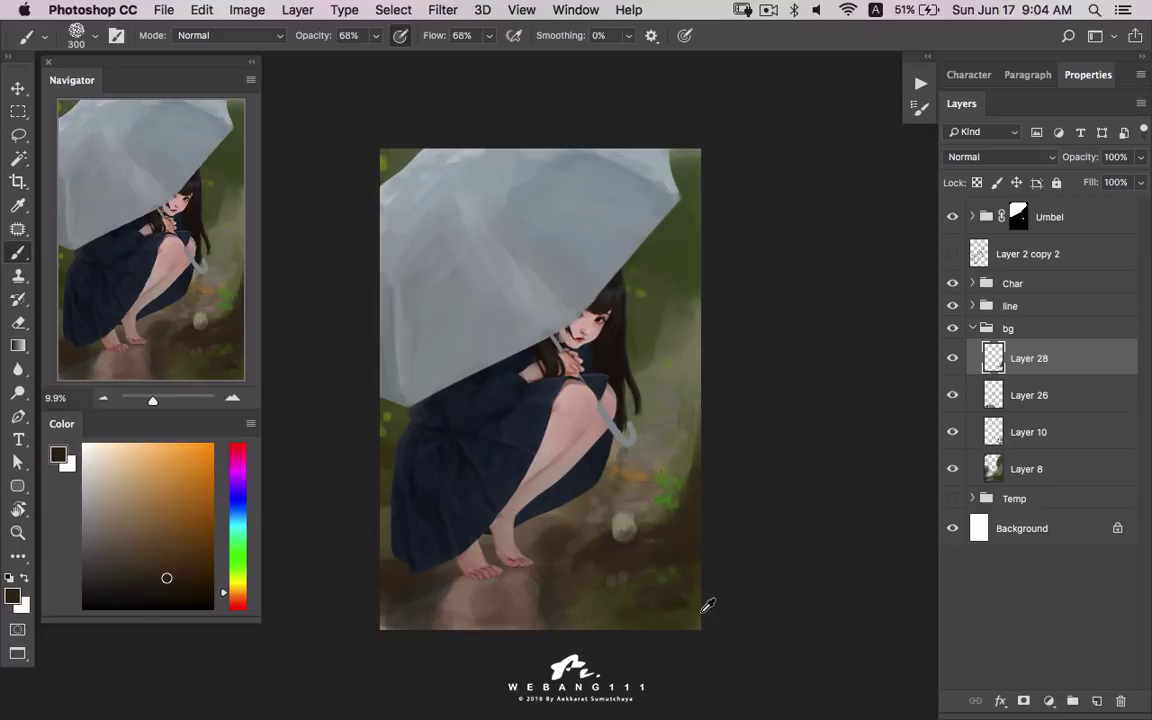
{"action": "left_click", "coordinate": [652, 590], "text": "alt"}
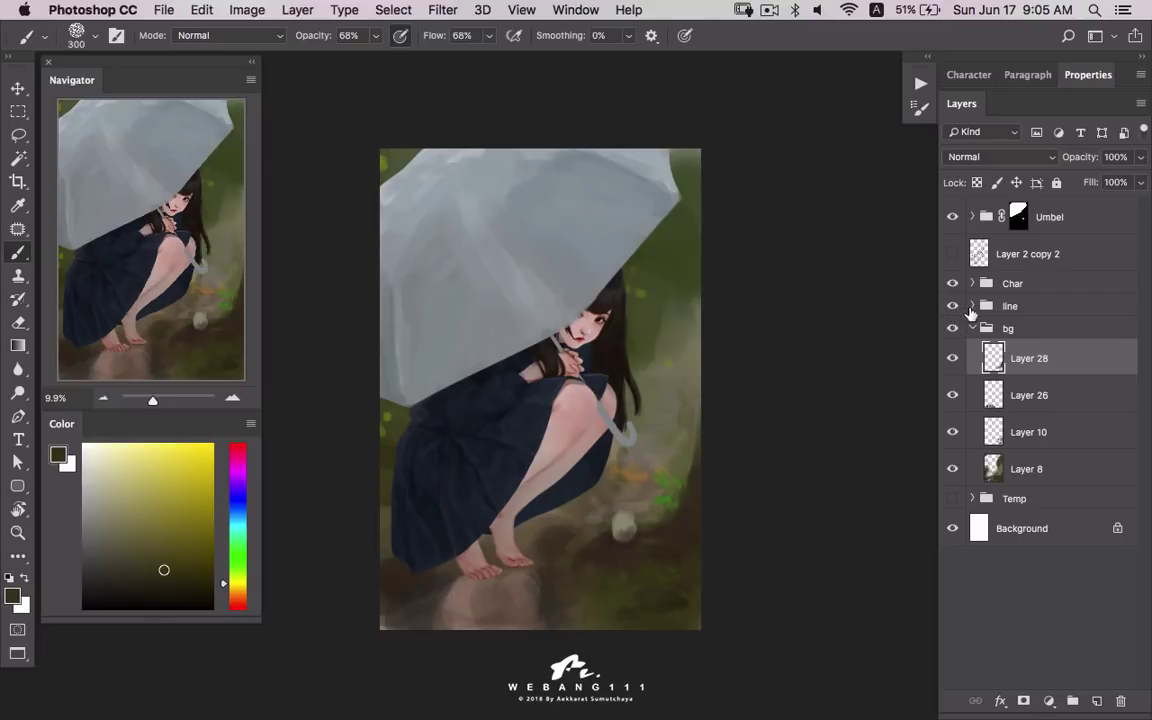
- Expand the line group, hide its Layer 4, and collapse the group again
{"action": "left_click", "coordinate": [971, 306]}
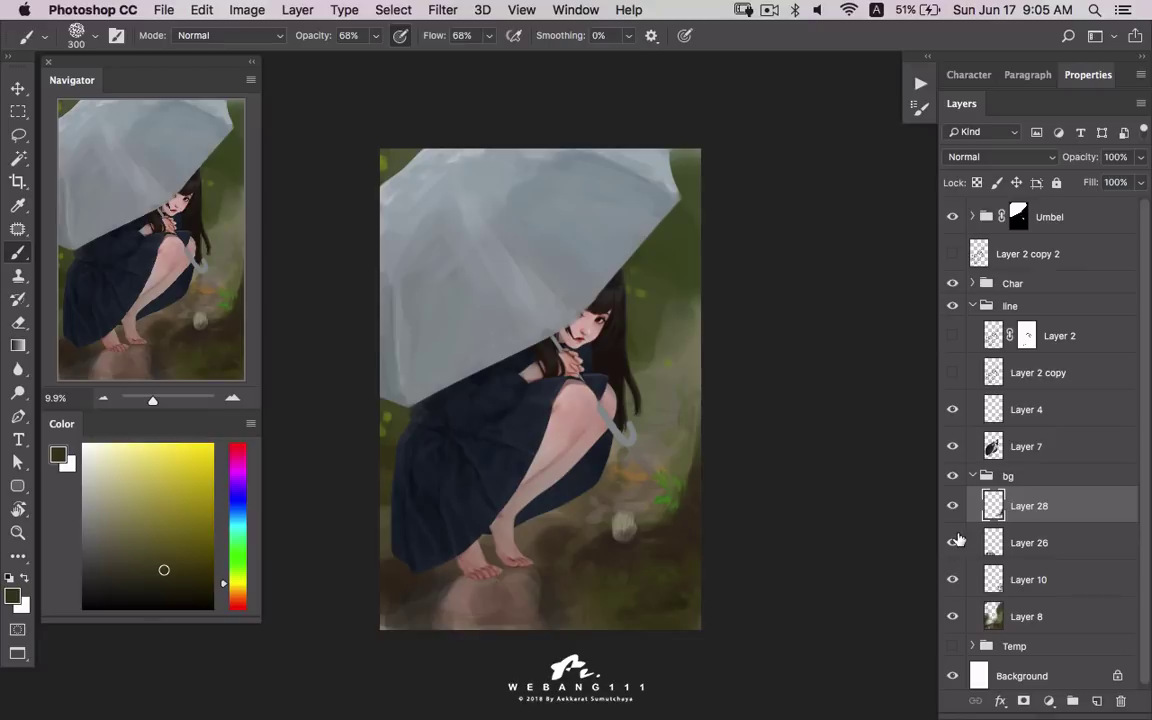
{"action": "left_click", "coordinate": [1030, 412]}
{"action": "left_click", "coordinate": [953, 410]}
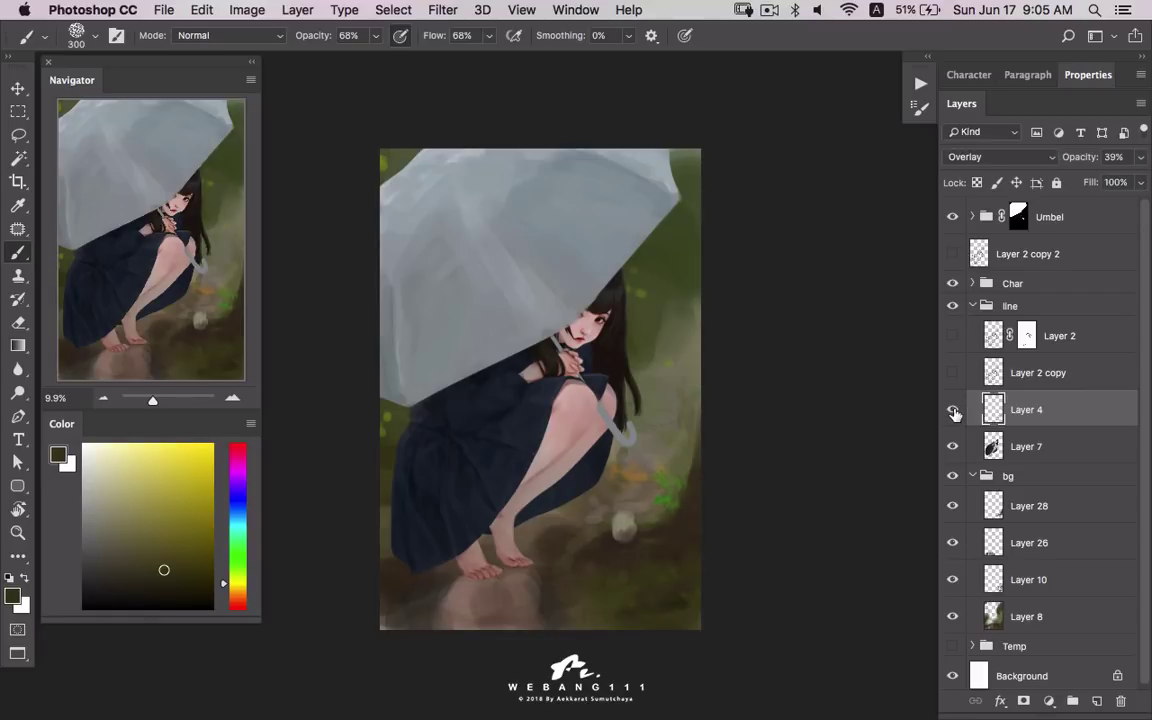
{"action": "left_click", "coordinate": [973, 306]}
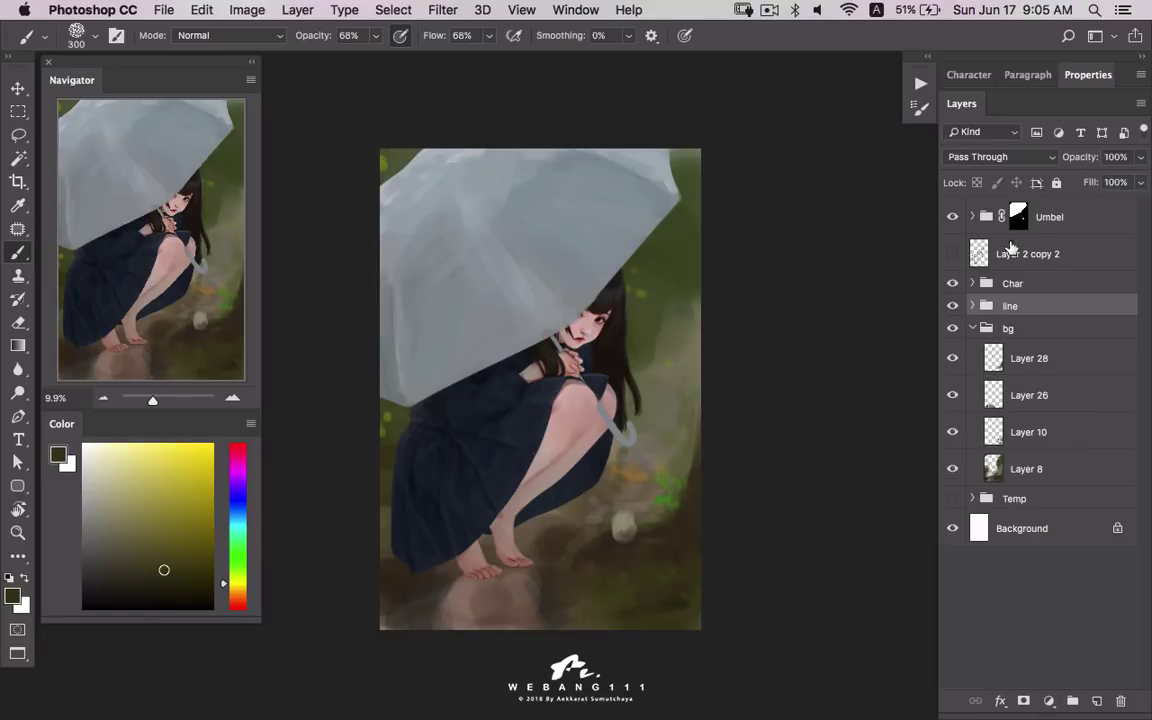
- Reselect Layer 28 and zoom in on the lower-right ground
{"action": "left_click", "coordinate": [1020, 357]}
{"action": "key", "text": "z"}
{"action": "left_click_drag", "start_coordinate": [735, 514], "coordinate": [691, 449]}
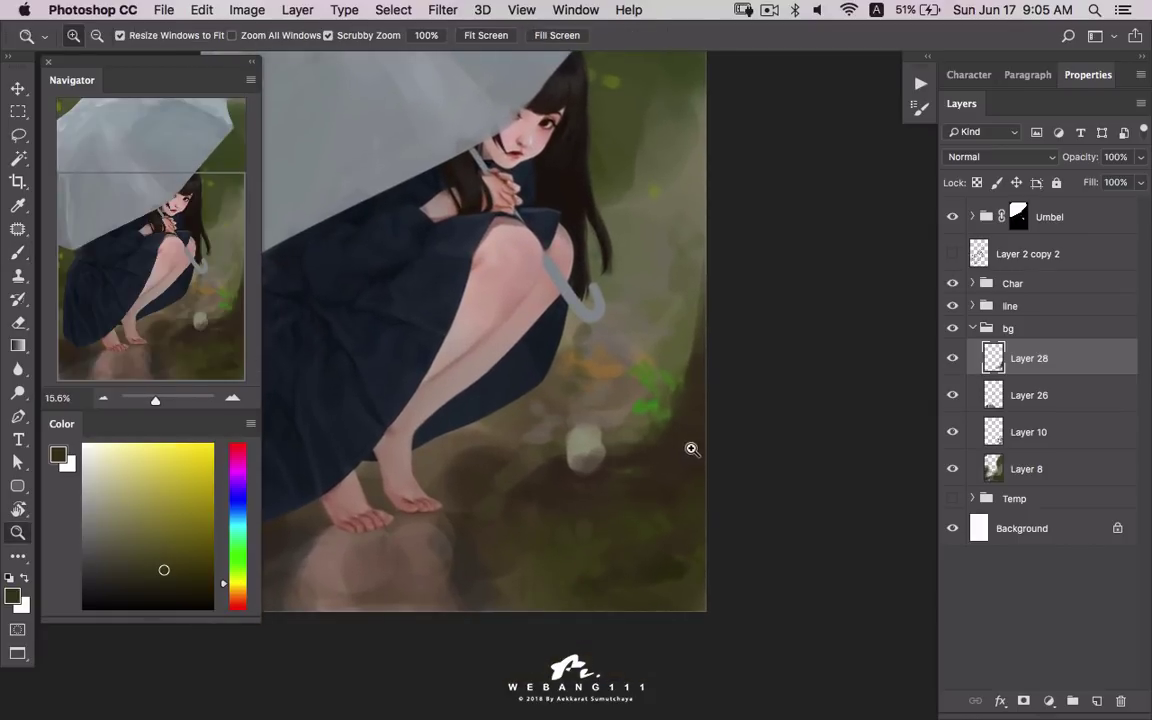
- Sample orange-brown and right-edge colours, then shift the paint hue toward yellow
{"action": "key", "text": "b"}
{"action": "left_click", "coordinate": [344, 478], "text": "alt"}
{"action": "left_click", "coordinate": [681, 503], "text": "alt"}
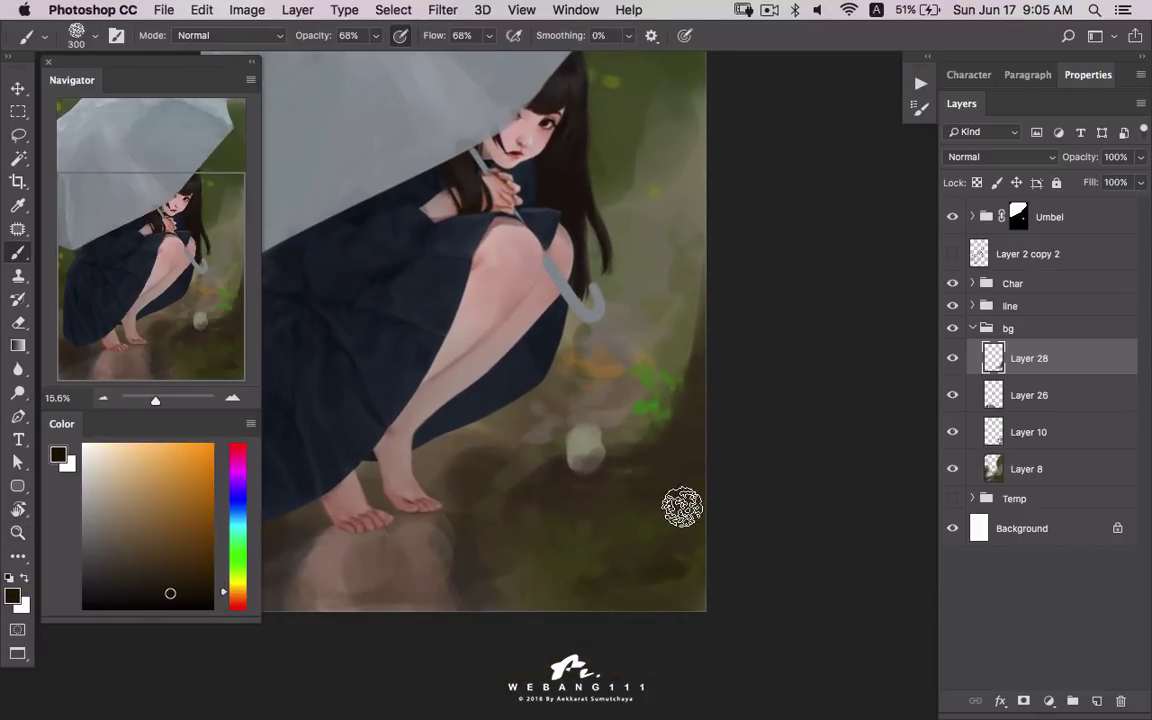
{"action": "left_click", "coordinate": [690, 443], "text": "alt"}
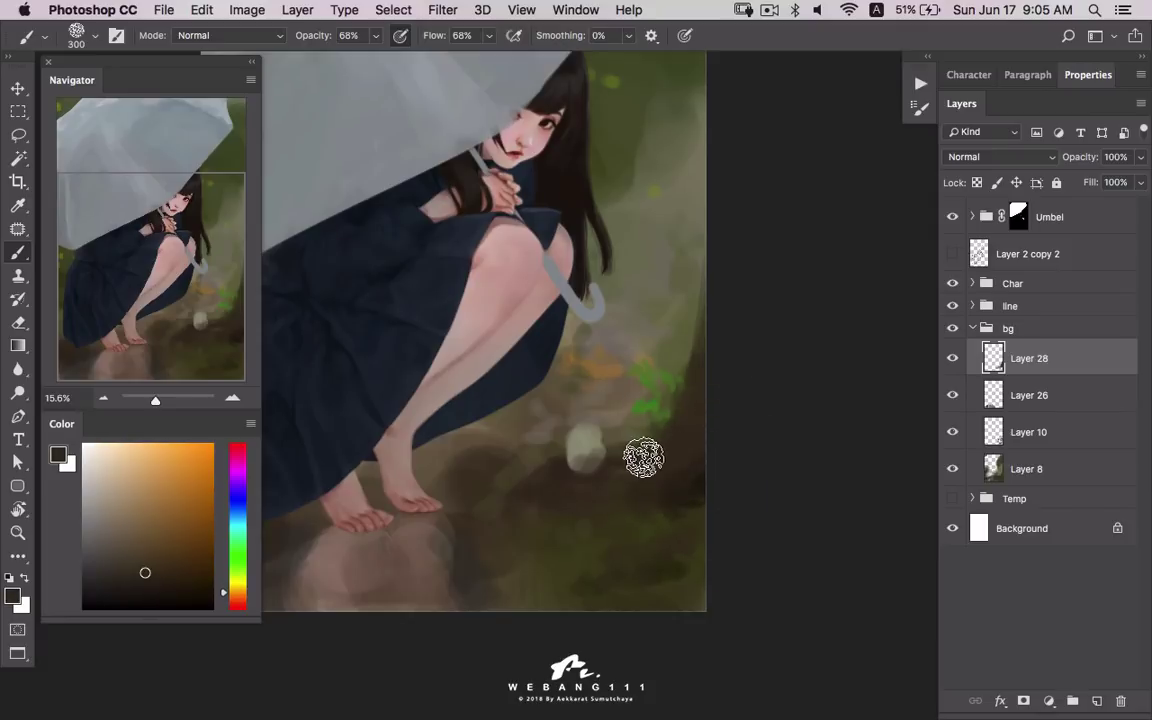
{"action": "left_click", "coordinate": [702, 357], "text": "alt"}
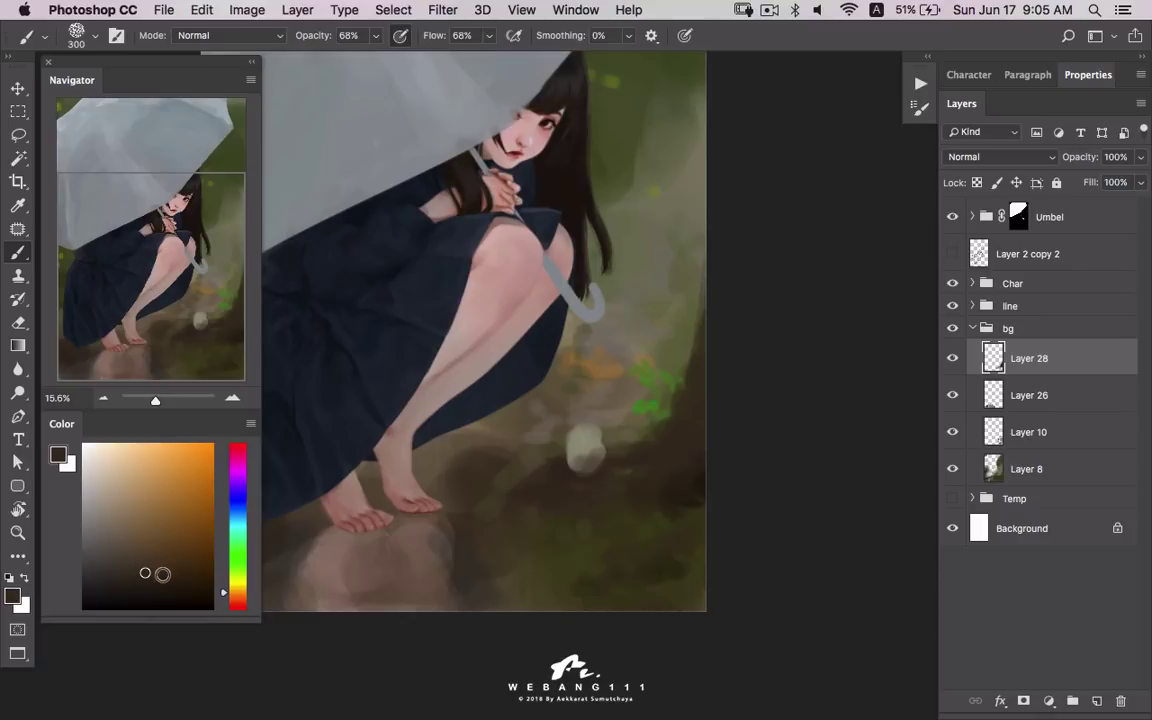
{"action": "left_click_drag", "start_coordinate": [223, 590], "coordinate": [223, 584]}
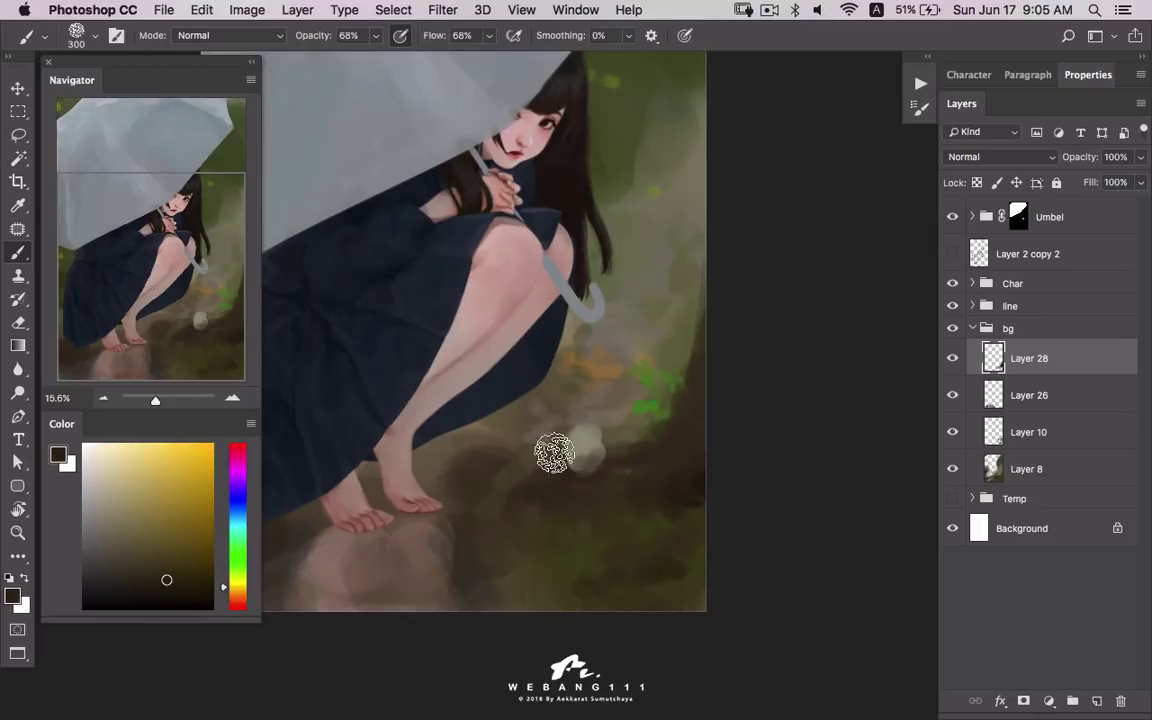
- Switch to a different brush tip, resize it, and paint dark strokes along the right edge
{"action": "key", "text": "bracketleft"}
{"action": "right_click", "coordinate": [702, 400]}
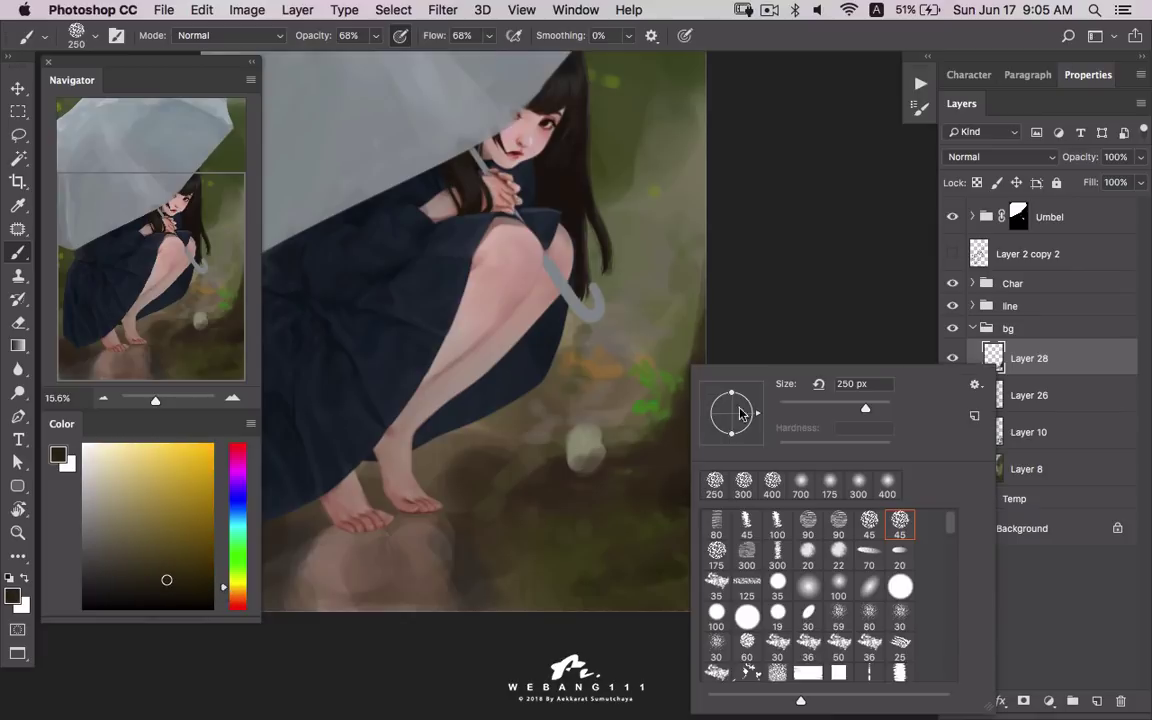
{"action": "left_click", "coordinate": [1069, 361]}
{"action": "key", "text": "bracketright"}
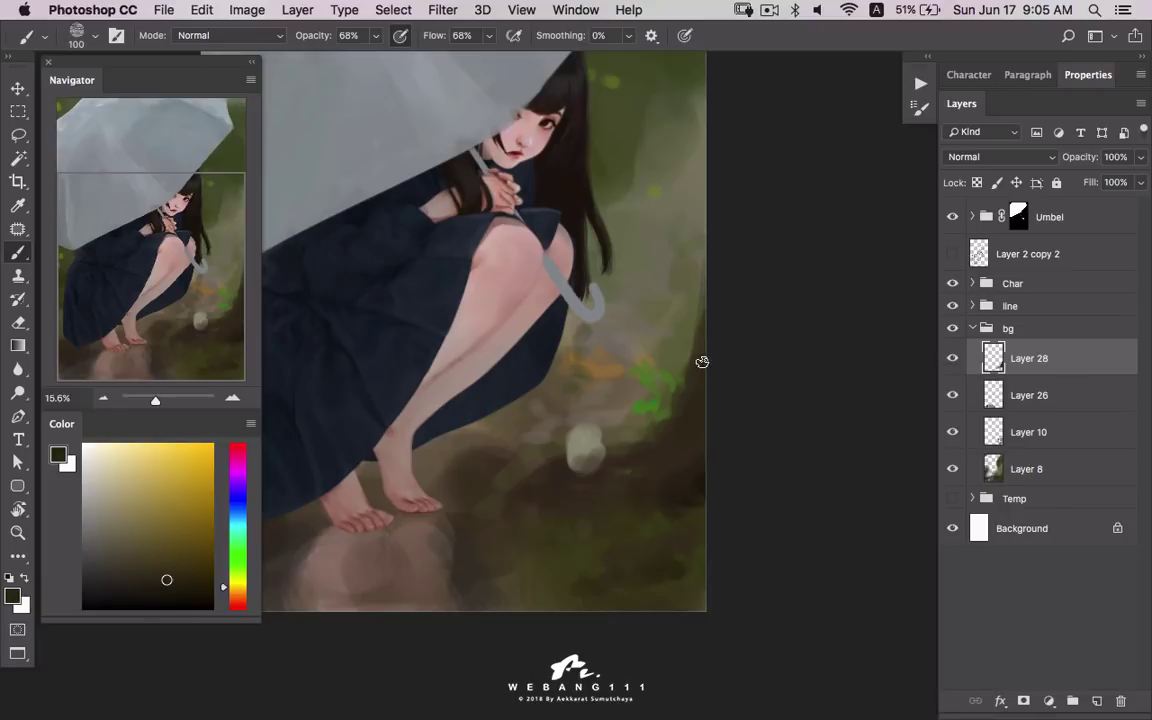
{"action": "key", "text": "bracketright"}
{"action": "key", "text": "bracketright"}
{"action": "key", "text": "bracketright"}
{"action": "mouse_move", "coordinate": [709, 328]}
{"action": "left_mouse_down"}
{"action": "mouse_move", "coordinate": [679, 463]}
{"action": "mouse_move", "coordinate": [709, 480]}
{"action": "left_mouse_up"}
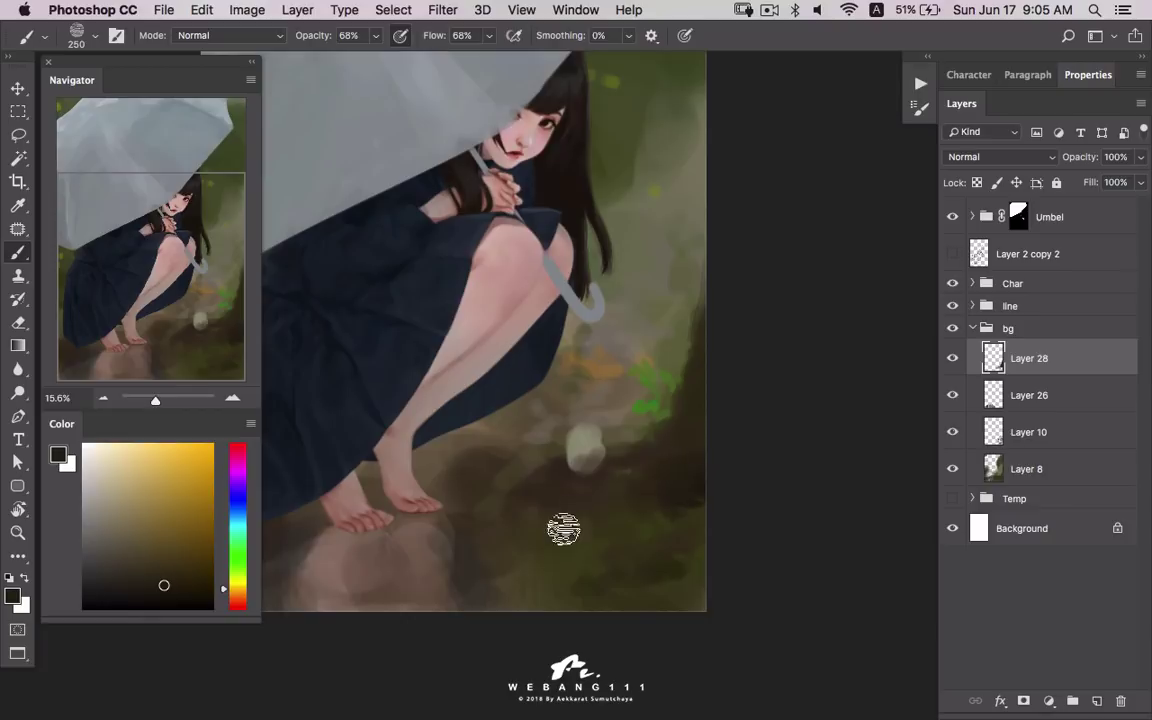
- Sample darker ground colours and settle on a yellow-green olive
{"action": "left_click", "coordinate": [637, 468], "text": "alt"}
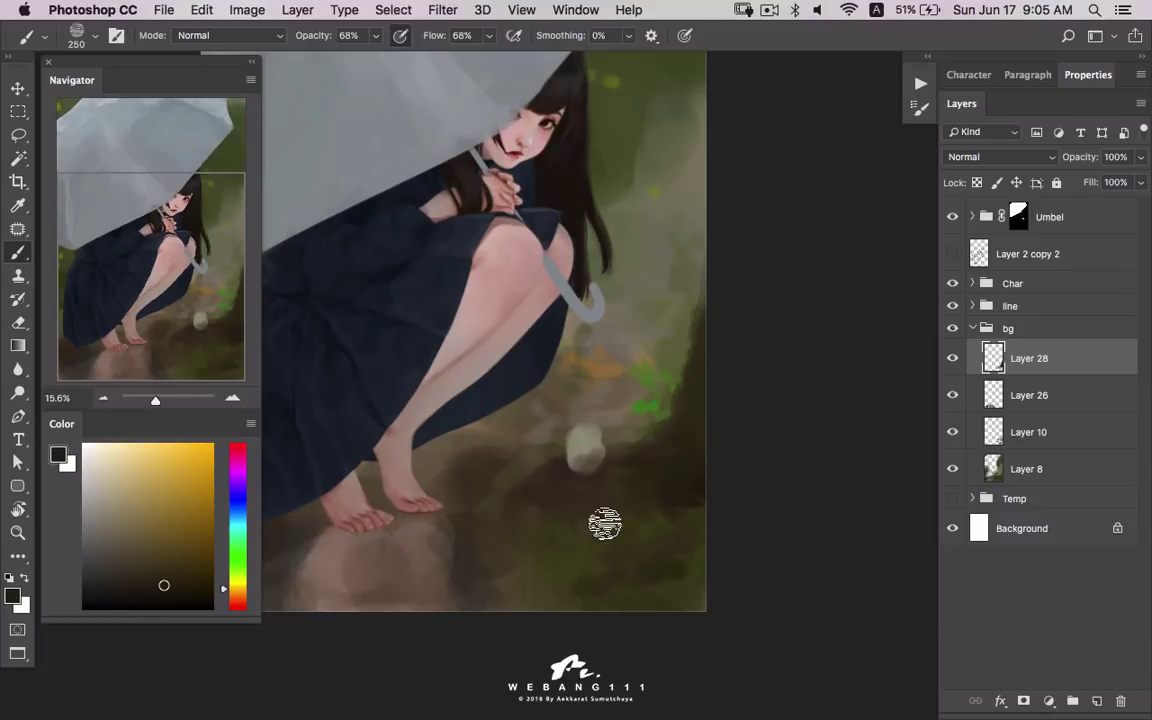
{"action": "left_click", "coordinate": [633, 470], "text": "alt"}
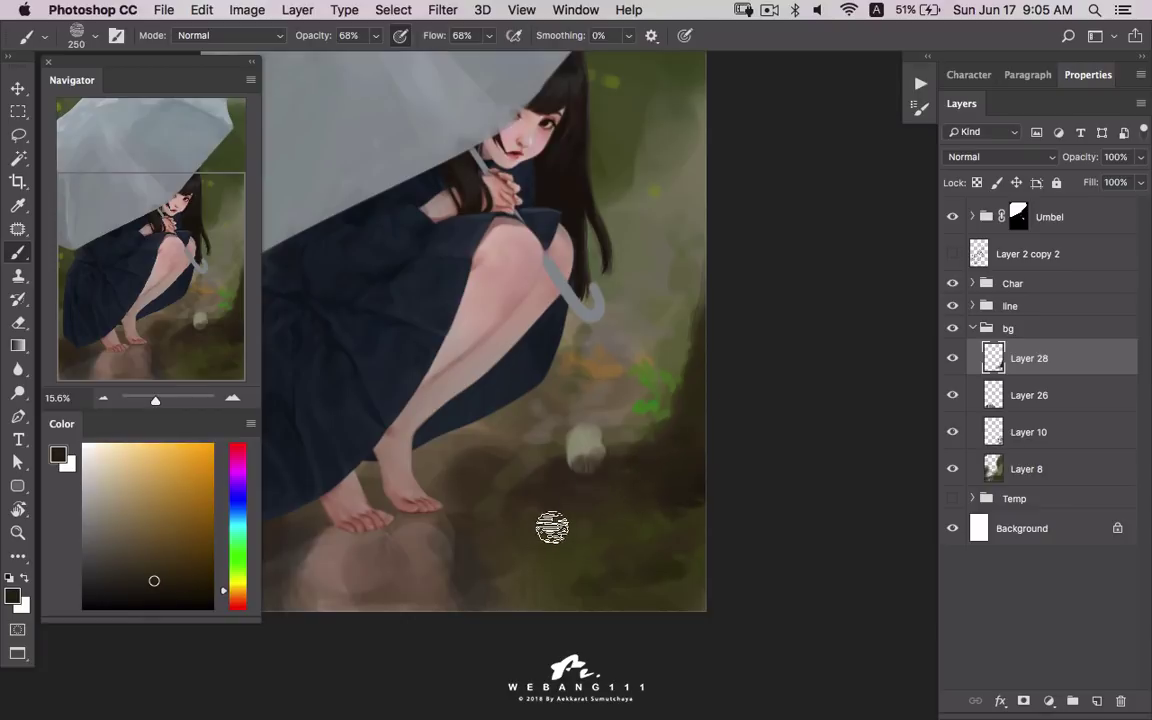
{"action": "left_click", "coordinate": [628, 510], "text": "alt"}
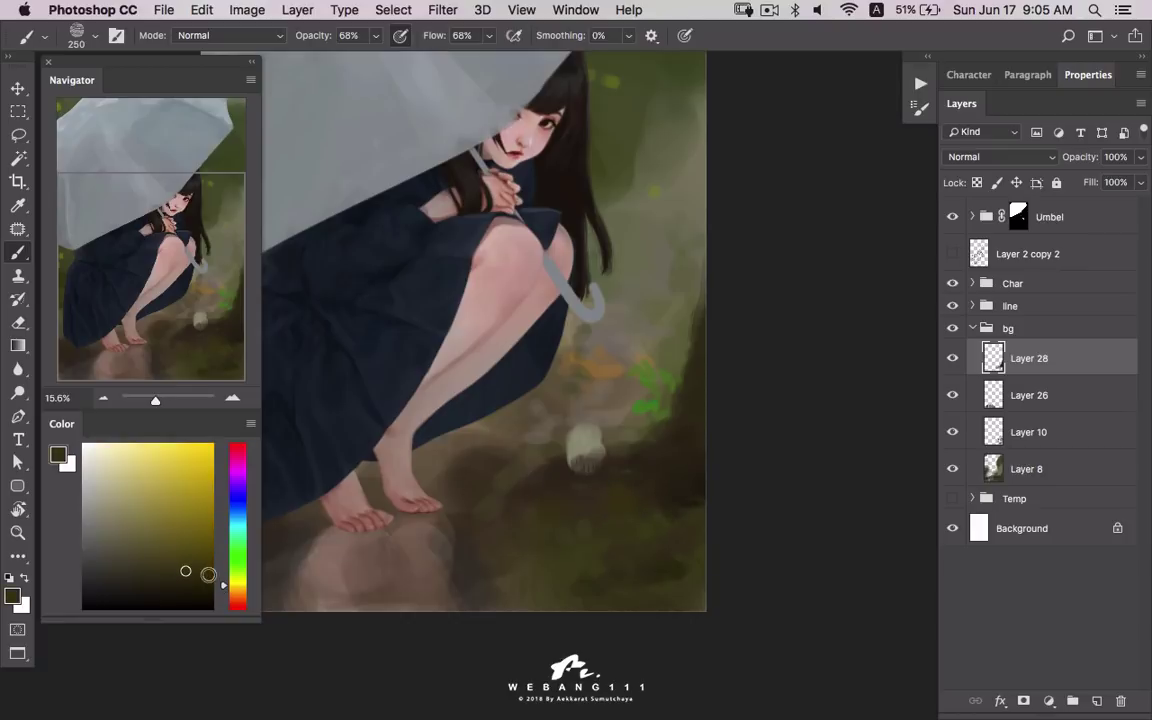
{"action": "left_click", "coordinate": [200, 586]}
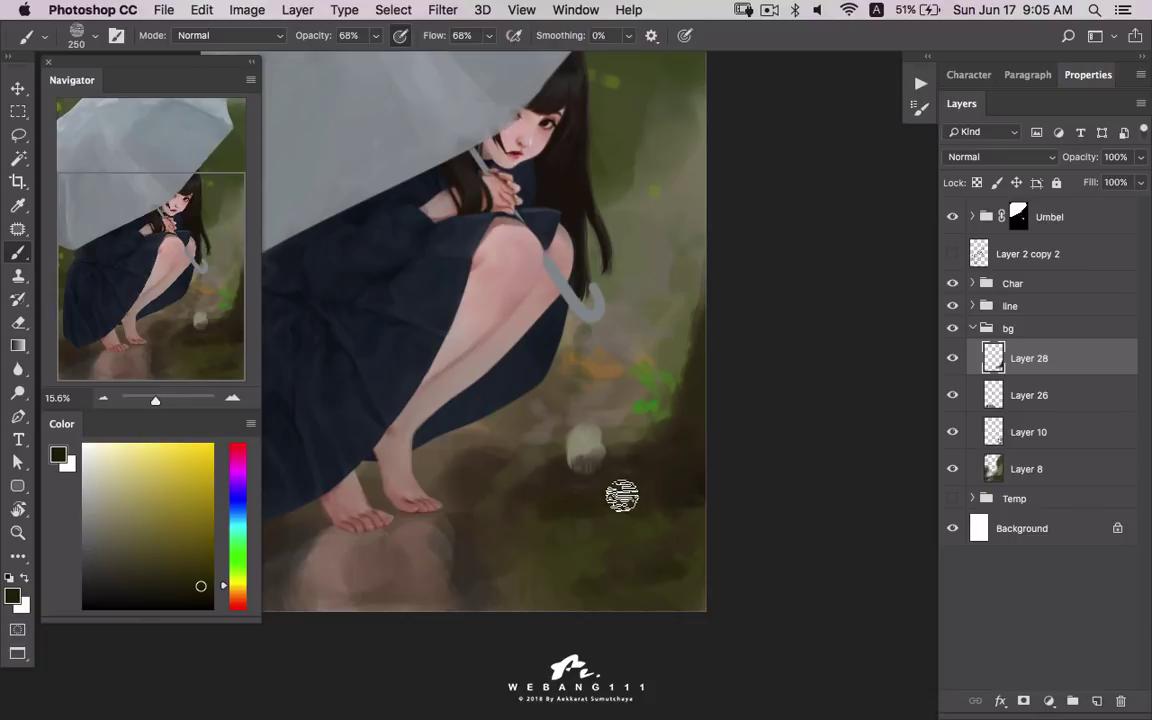
{"action": "left_click", "coordinate": [571, 458], "text": "alt"}
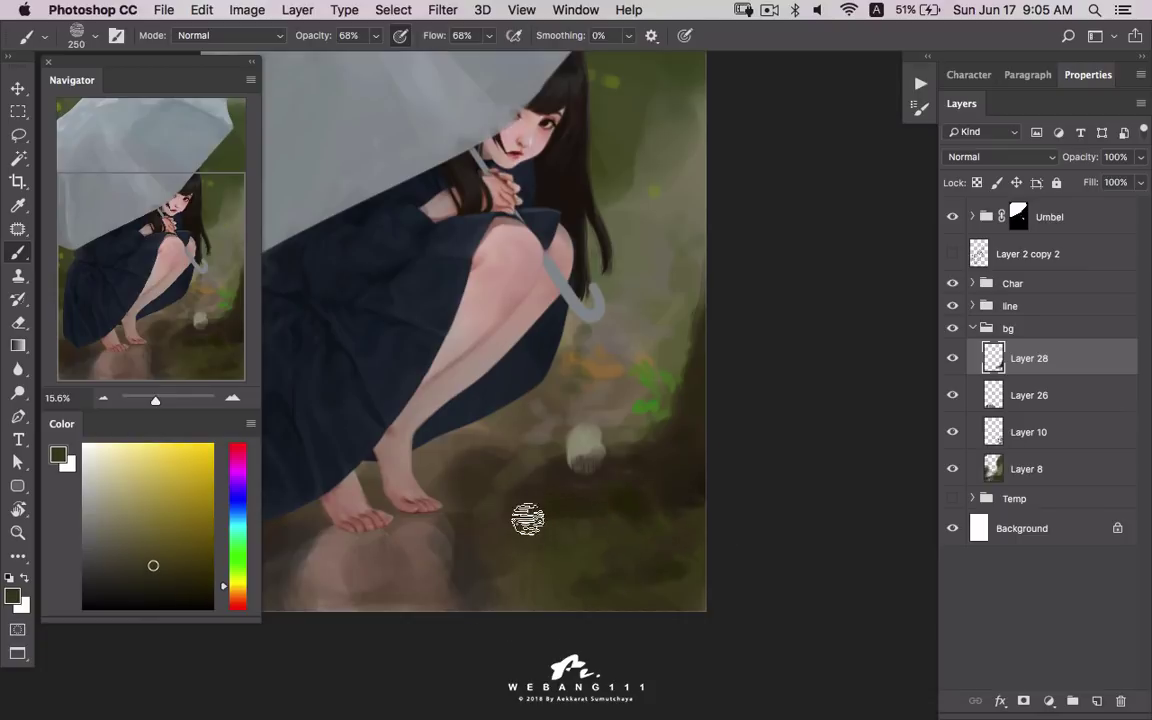
{"action": "left_click", "coordinate": [585, 560], "text": "alt"}
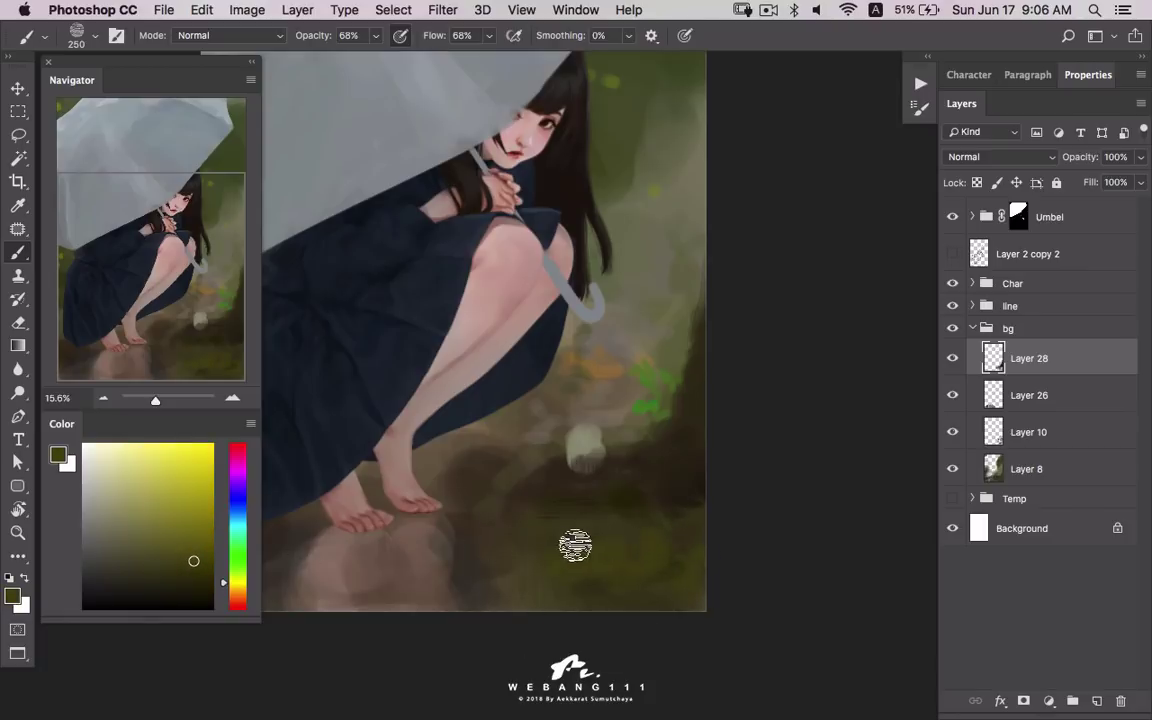
- Paint olive green over the lower-centre ground and darker brown right of the feet
{"action": "scroll", "coordinate": [600, 525], "scroll_direction": "left", "scroll_amount": 5}
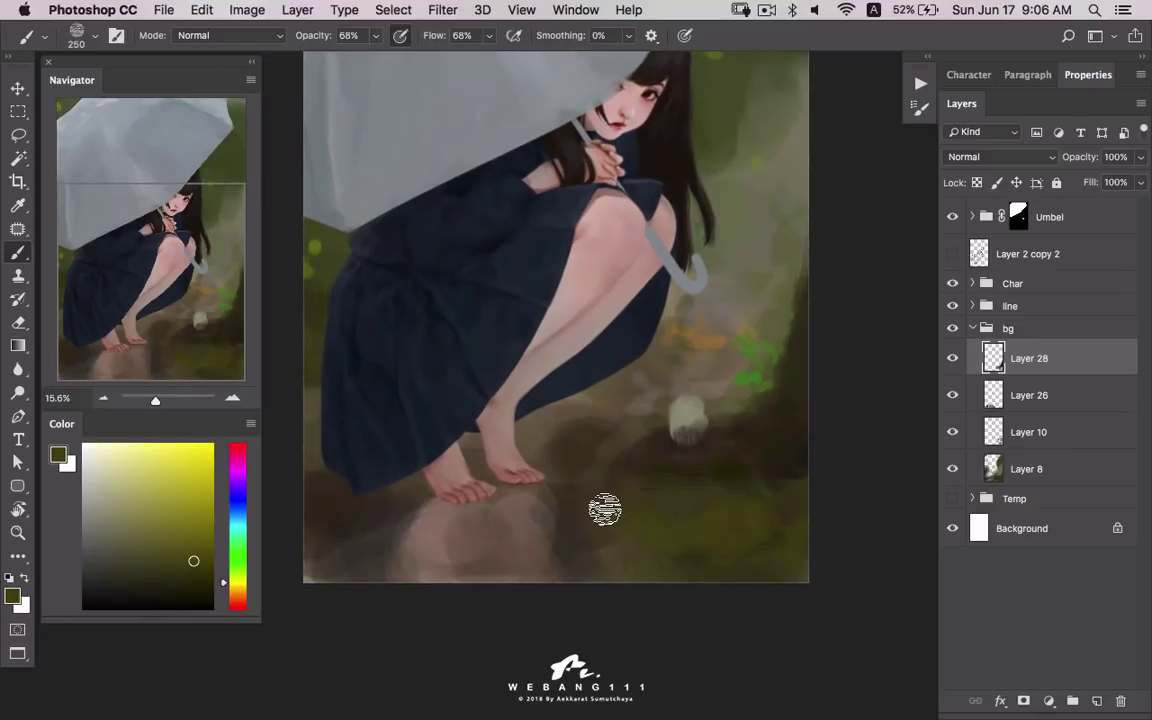
{"action": "mouse_move", "coordinate": [605, 510]}
{"action": "left_mouse_down"}
{"action": "mouse_move", "coordinate": [586, 532]}
{"action": "mouse_move", "coordinate": [581, 476]}
{"action": "mouse_move", "coordinate": [589, 504]}
{"action": "mouse_move", "coordinate": [663, 576]}
{"action": "mouse_move", "coordinate": [568, 558]}
{"action": "left_mouse_up"}
{"action": "left_click", "coordinate": [584, 442], "text": "alt"}
{"action": "left_click_drag", "start_coordinate": [368, 514], "coordinate": [411, 489]}
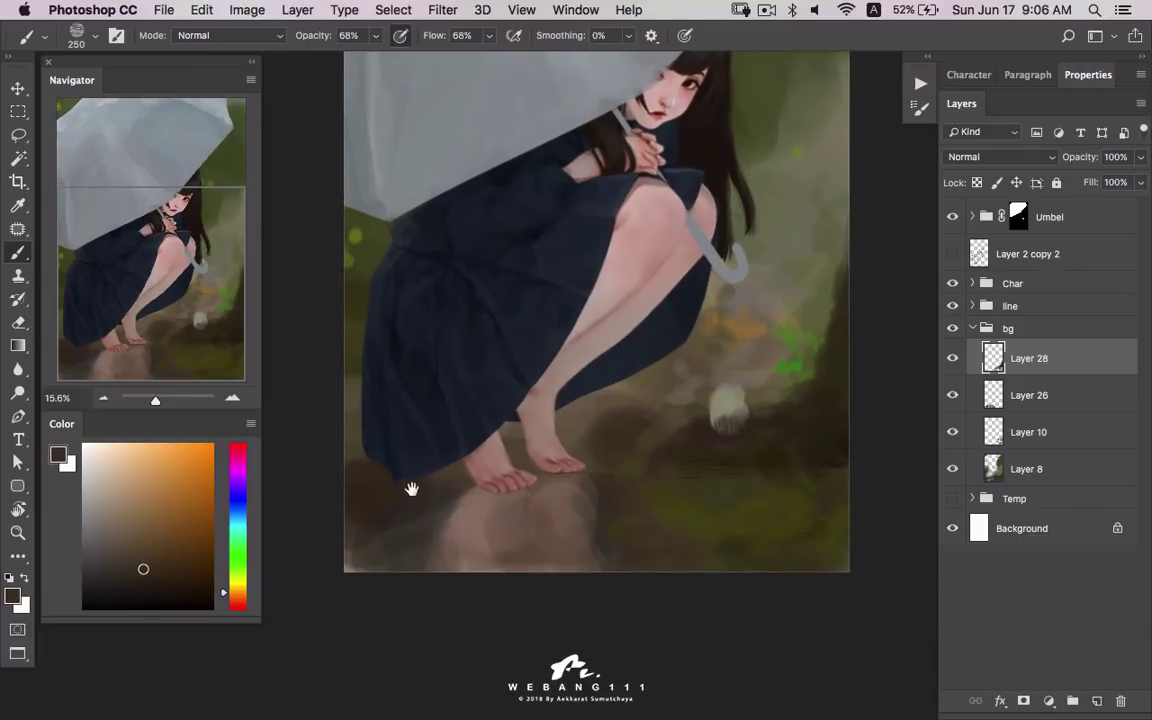
{"action": "mouse_move", "coordinate": [594, 470]}
{"action": "left_mouse_down"}
{"action": "mouse_move", "coordinate": [625, 435]}
{"action": "mouse_move", "coordinate": [659, 423]}
{"action": "mouse_move", "coordinate": [617, 442]}
{"action": "mouse_move", "coordinate": [633, 442]}
{"action": "left_mouse_up"}
- Resize the brush, paint a soft stroke near the skirt hem, and darken ground right of the feet
{"action": "key", "text": "bracketright"}
{"action": "key", "text": "bracketright"}
{"action": "key", "text": "bracketright"}
{"action": "key", "text": "bracketleft"}
{"action": "key", "text": "bracketleft"}
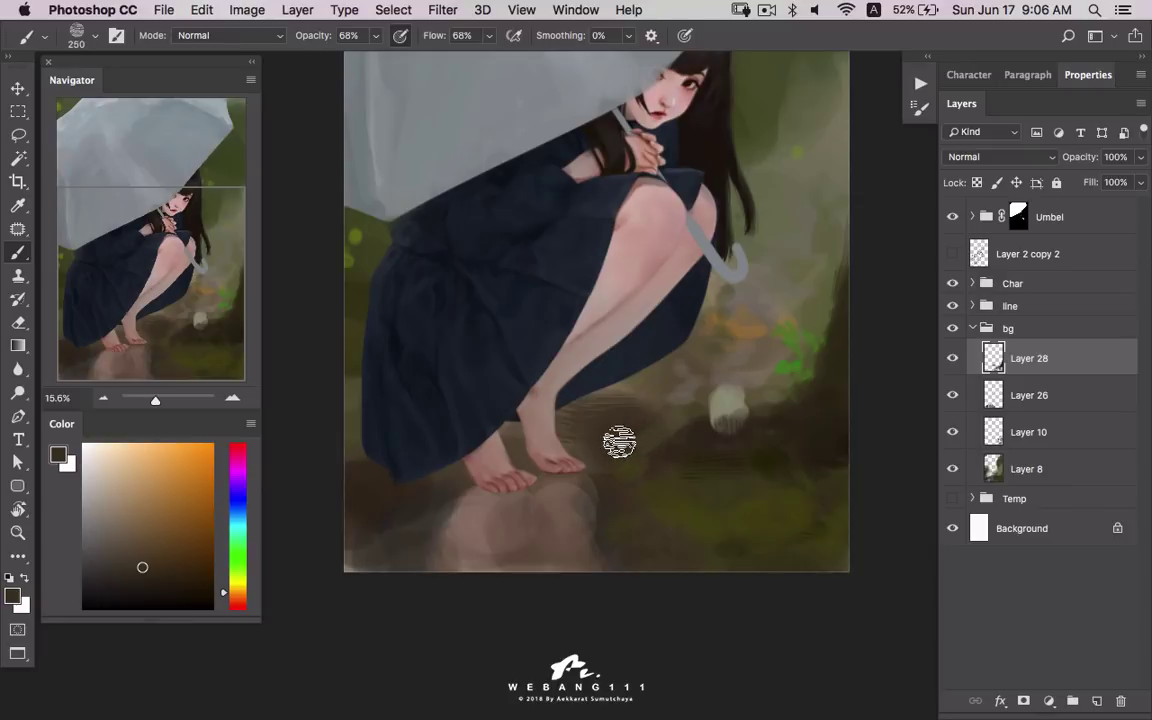
{"action": "left_click", "coordinate": [395, 489], "text": "alt"}
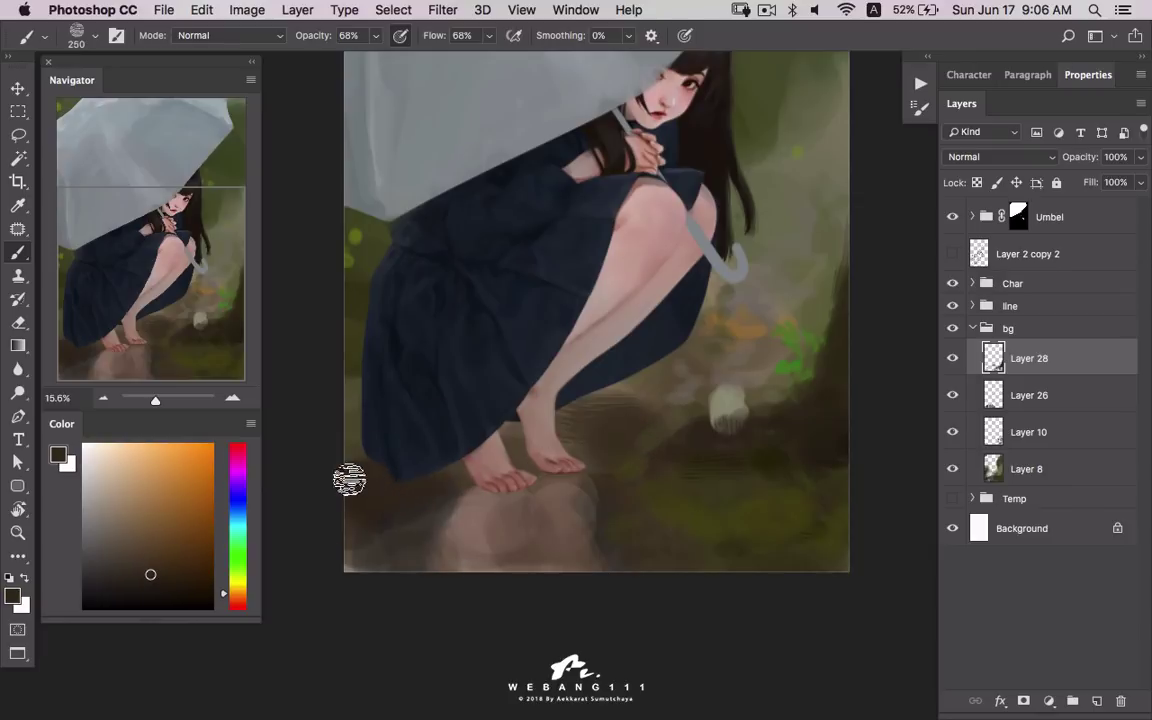
{"action": "left_click_drag", "start_coordinate": [391, 437], "coordinate": [459, 476]}
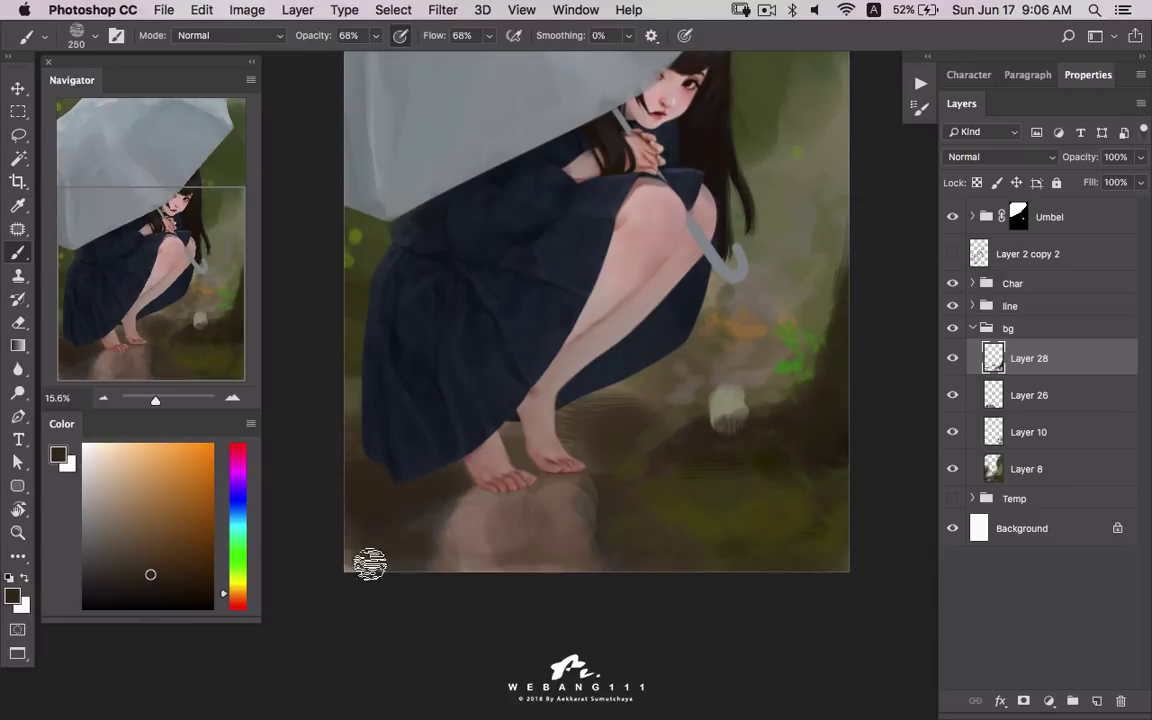
{"action": "left_click", "coordinate": [599, 406], "text": "alt"}
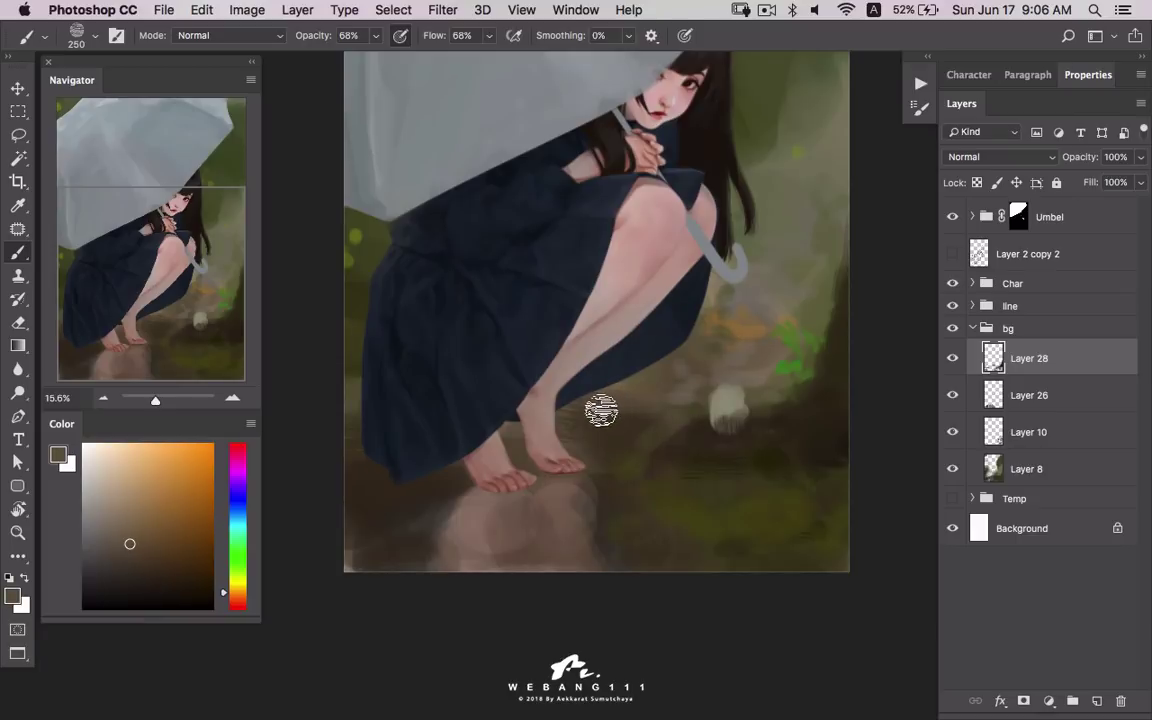
{"action": "left_click_drag", "start_coordinate": [640, 440], "coordinate": [594, 432]}
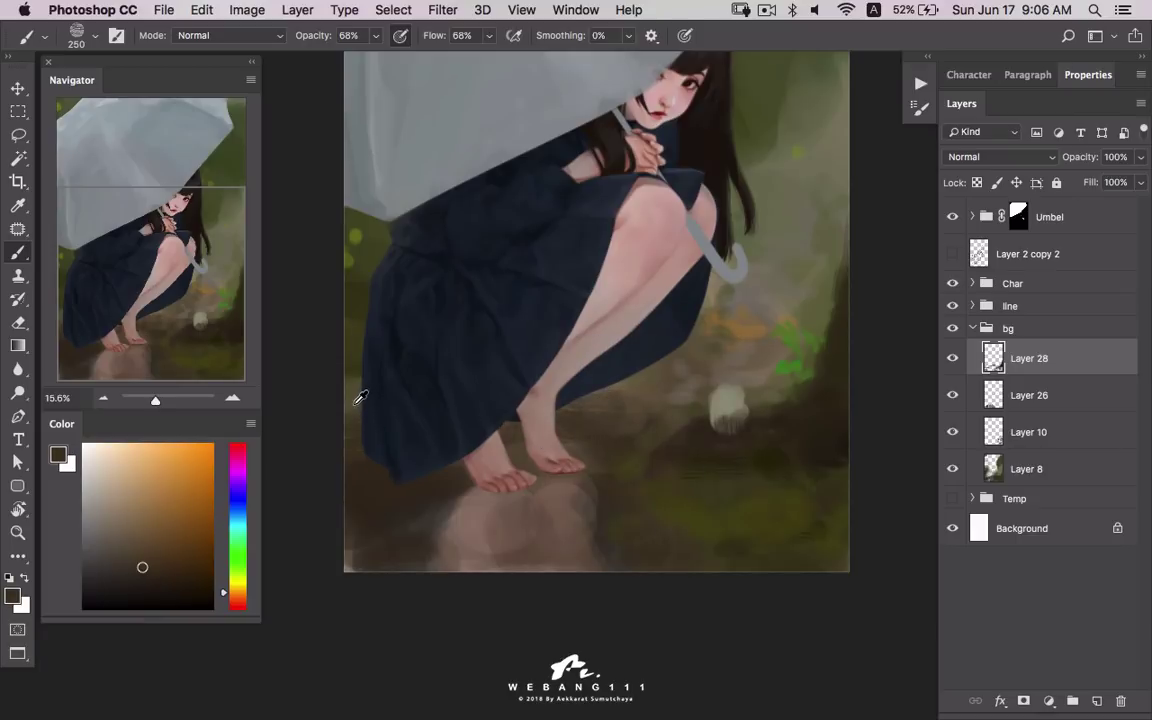
- Sample yellowish, olive, tan, orange-brown and dark brown colours from the painting
{"action": "left_click", "coordinate": [330, 370], "text": "alt"}
{"action": "left_click", "coordinate": [362, 305], "text": "alt"}
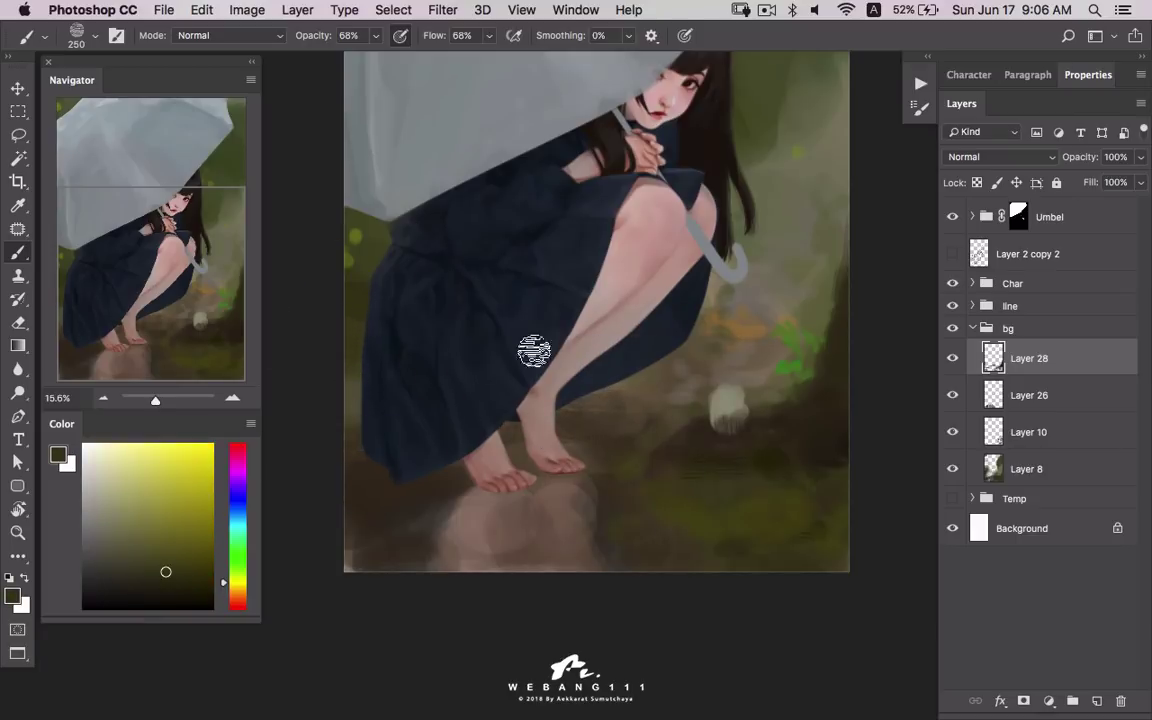
{"action": "scroll", "coordinate": [640, 360], "scroll_direction": "right", "scroll_amount": 3}
{"action": "left_click", "coordinate": [699, 383], "text": "alt"}
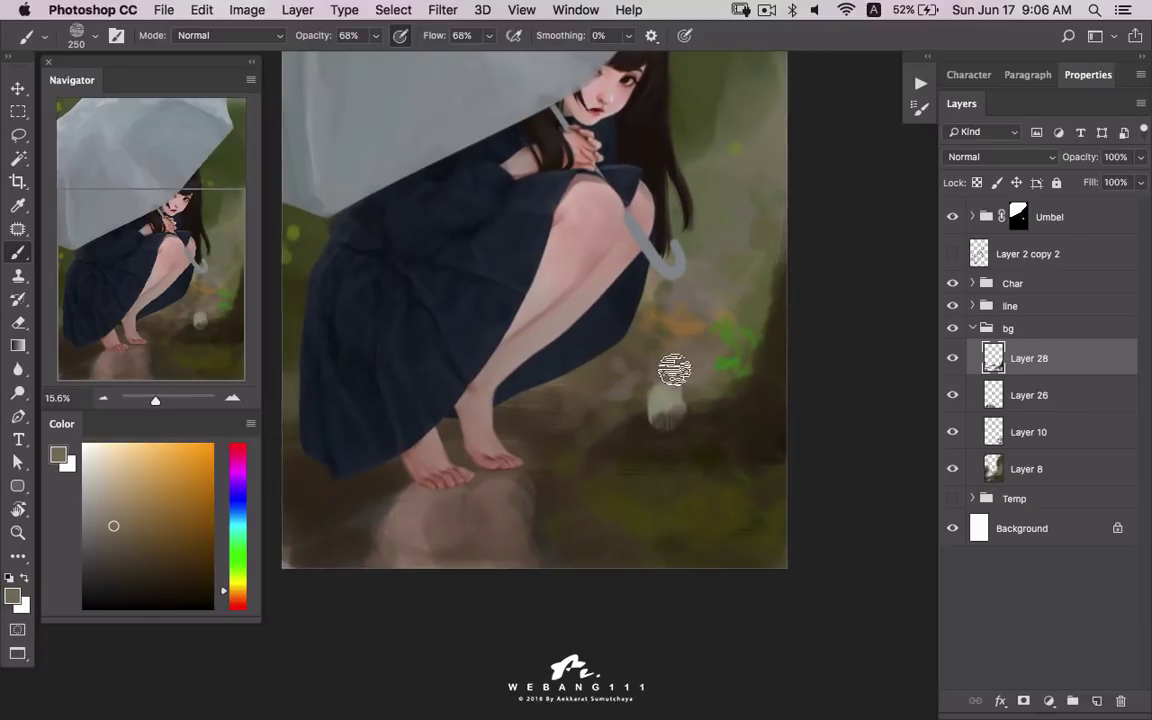
{"action": "left_click", "coordinate": [622, 298], "text": "alt"}
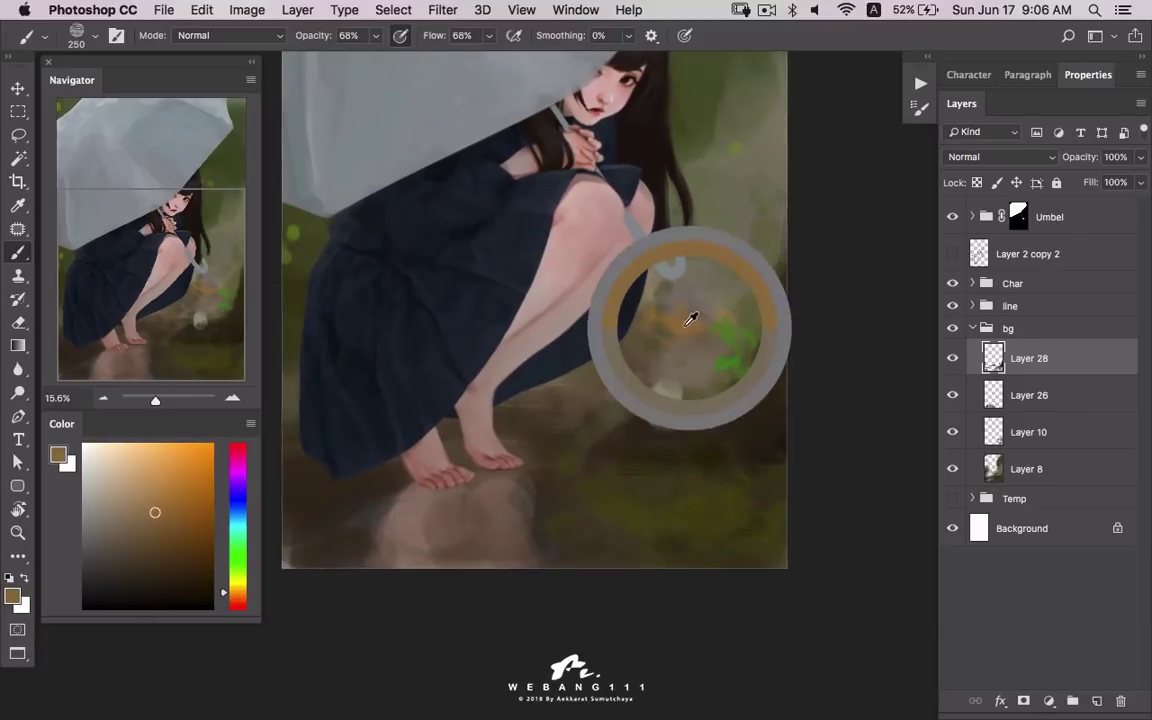
{"action": "left_click", "coordinate": [592, 382], "text": "alt"}
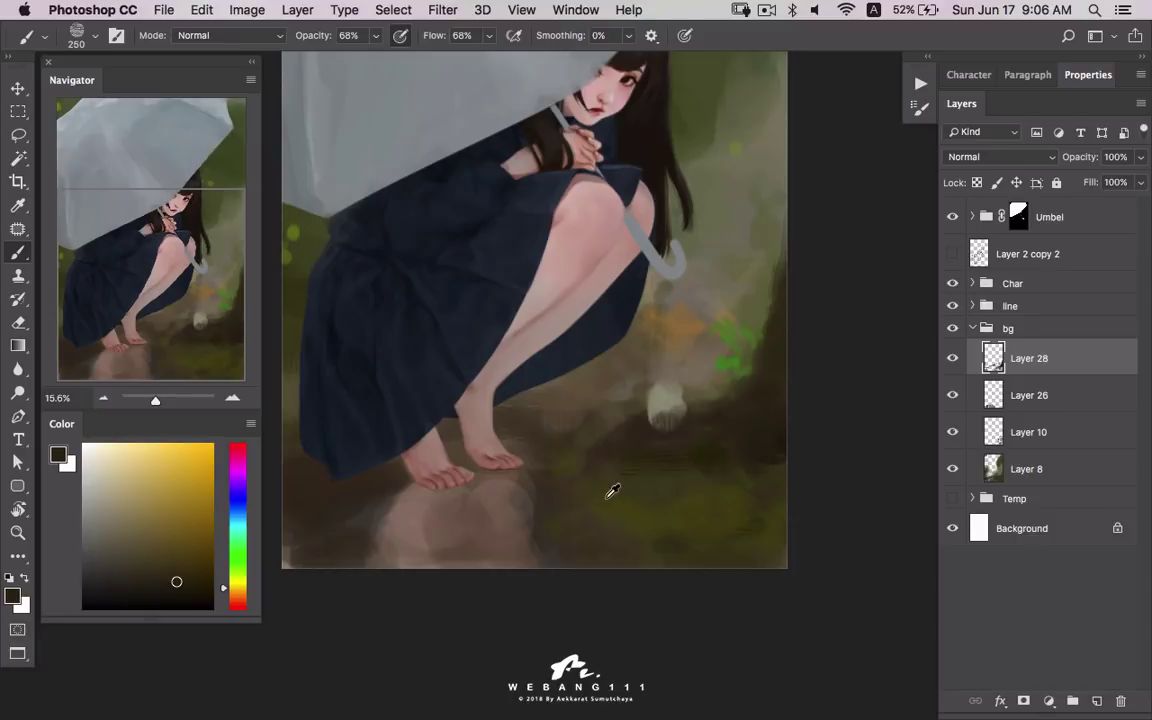
{"action": "left_click", "coordinate": [573, 530], "text": "alt"}
{"action": "left_click", "coordinate": [560, 538], "text": "alt"}
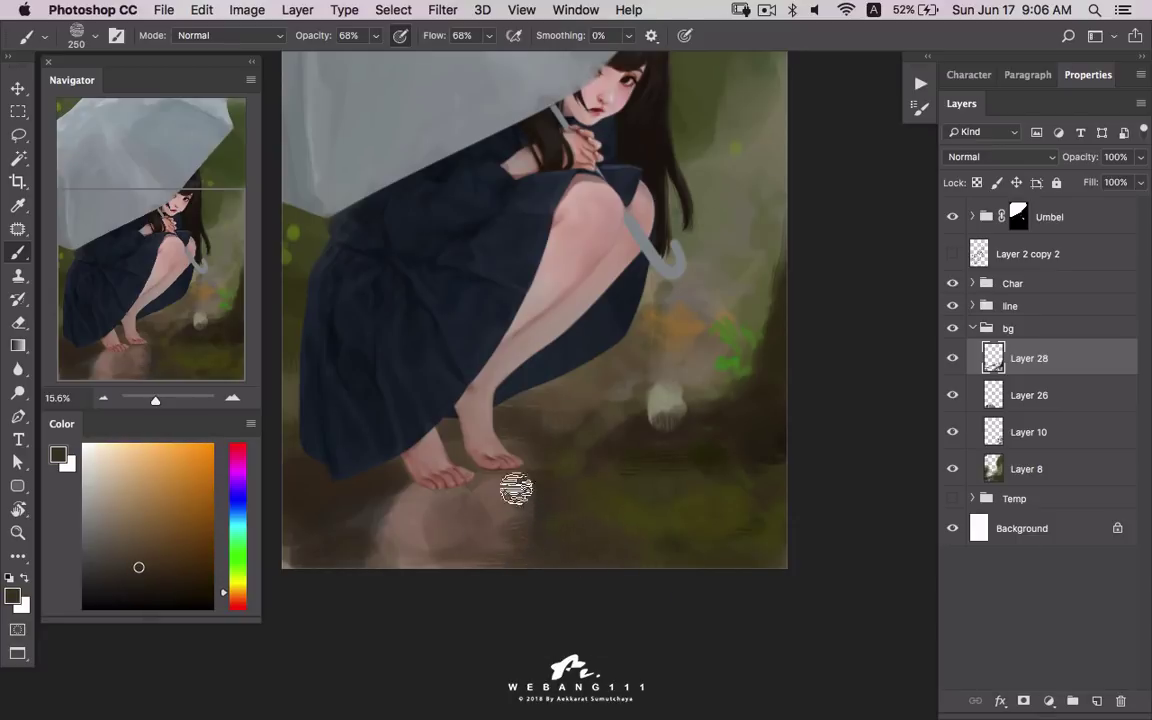
- Paint a pinkish reflection below the feet and dab dark skirt navy to its left
{"action": "left_click_drag", "start_coordinate": [481, 497], "coordinate": [319, 514]}
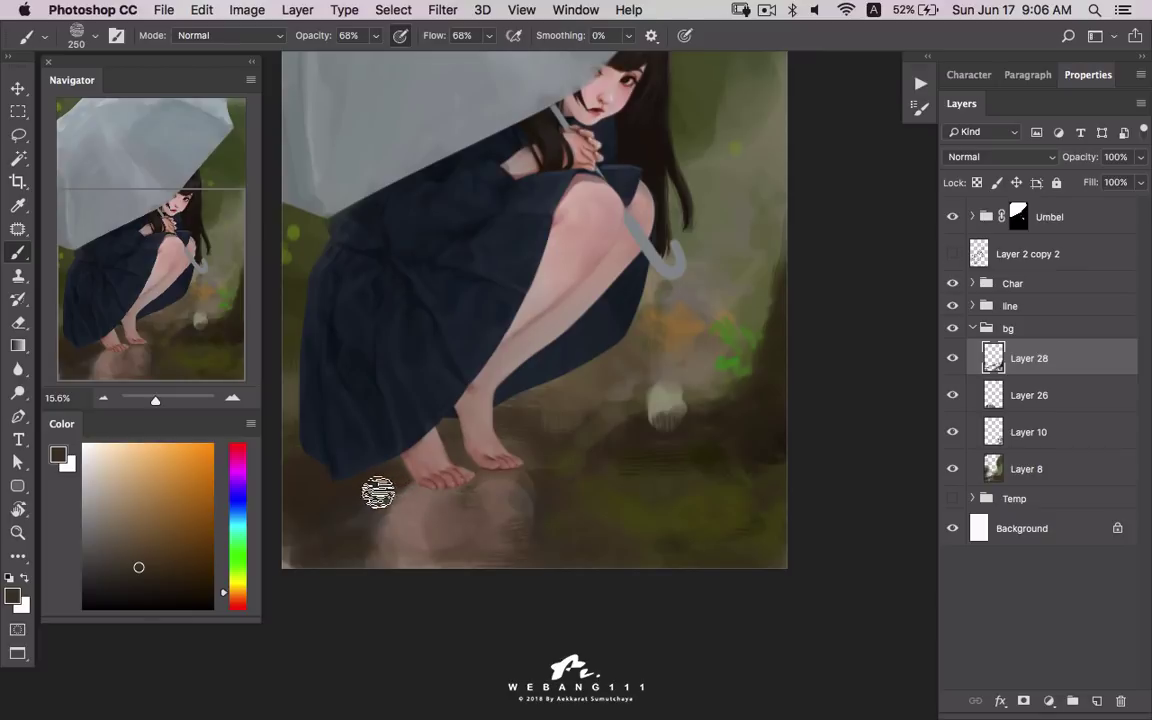
{"action": "left_click", "coordinate": [398, 478], "text": "alt"}
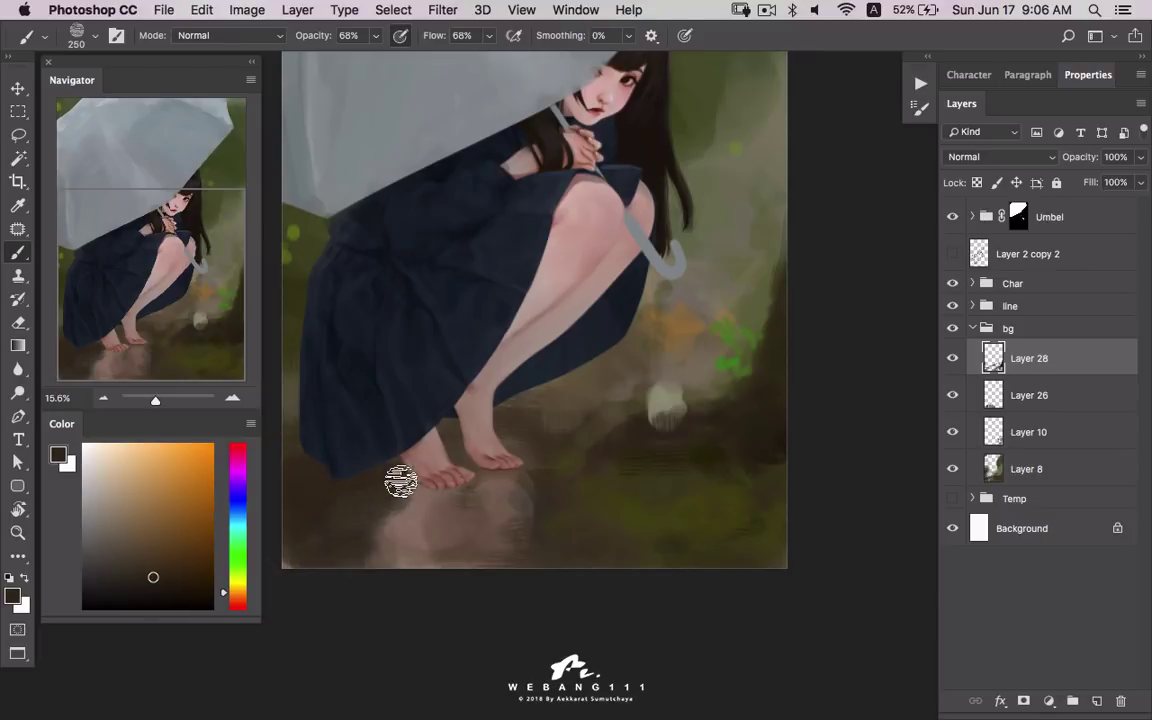
{"action": "left_click_drag", "start_coordinate": [363, 517], "coordinate": [345, 565]}
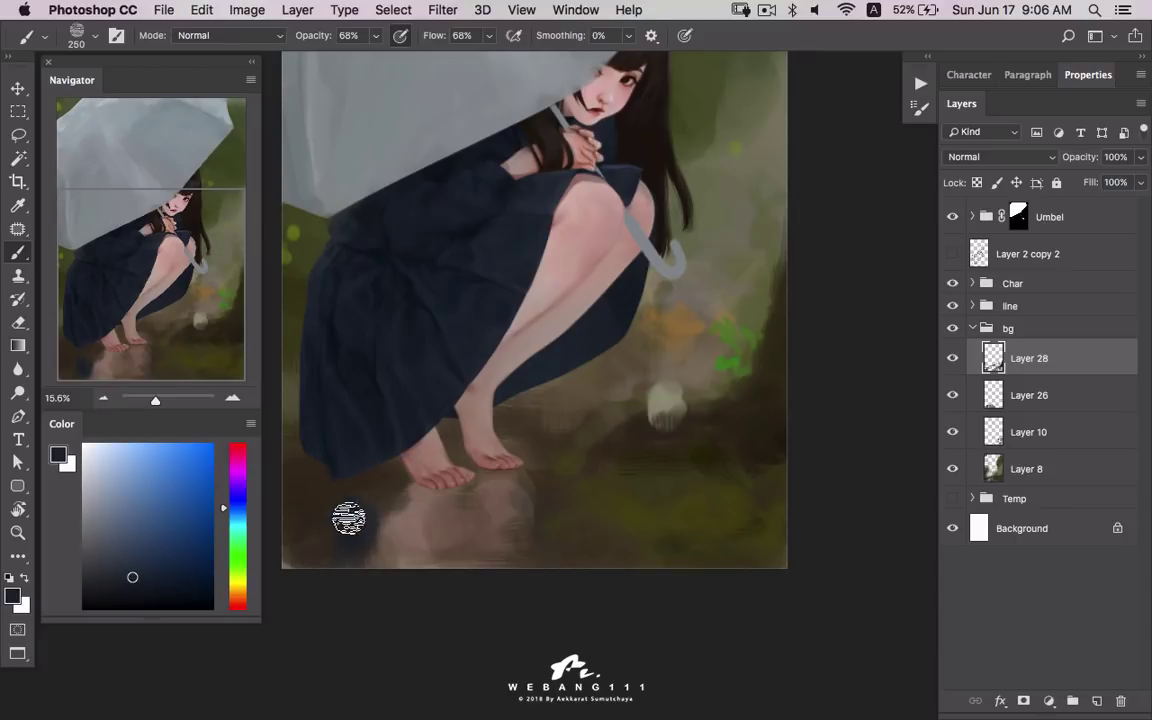
- Add vertical dark navy strokes across and to the right of the reflection
{"action": "mouse_move", "coordinate": [348, 518]}
{"action": "left_mouse_down"}
{"action": "mouse_move", "coordinate": [335, 532]}
{"action": "mouse_move", "coordinate": [386, 489]}
{"action": "mouse_move", "coordinate": [419, 530]}
{"action": "mouse_move", "coordinate": [446, 524]}
{"action": "mouse_move", "coordinate": [486, 497]}
{"action": "mouse_move", "coordinate": [488, 476]}
{"action": "mouse_move", "coordinate": [506, 542]}
{"action": "mouse_move", "coordinate": [514, 530]}
{"action": "mouse_move", "coordinate": [484, 560]}
{"action": "mouse_move", "coordinate": [540, 548]}
{"action": "left_mouse_up"}
{"action": "left_click", "coordinate": [441, 482], "text": "alt"}
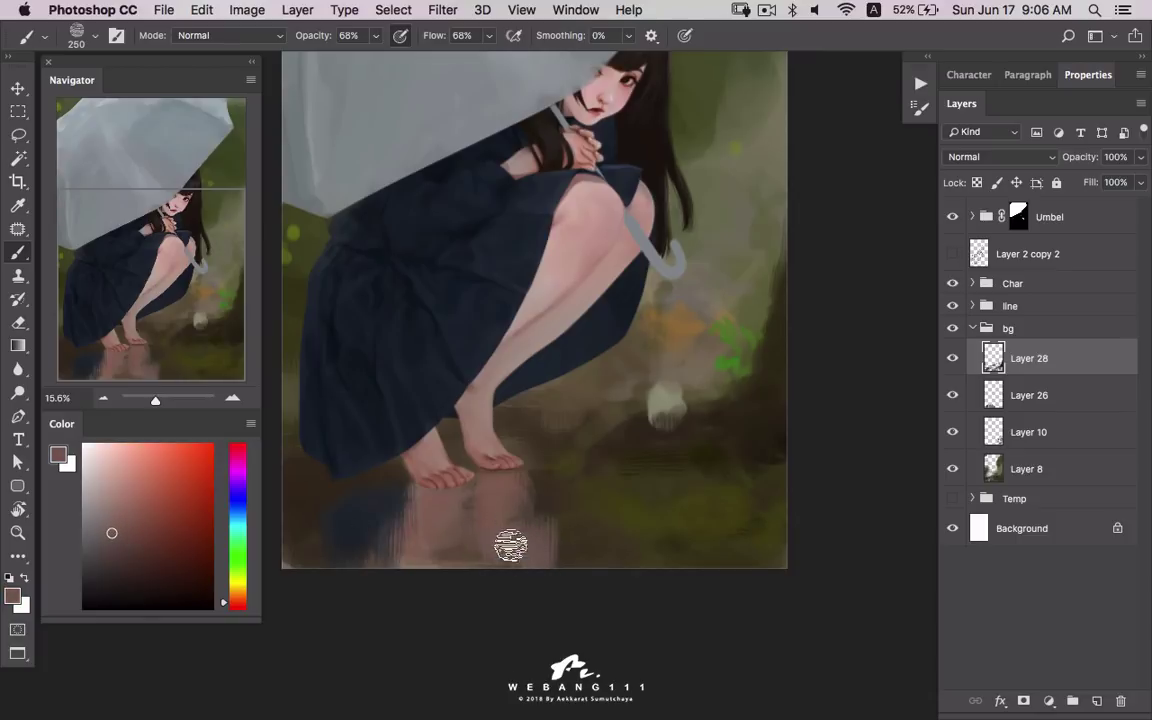
{"action": "left_click", "coordinate": [563, 386], "text": "alt"}
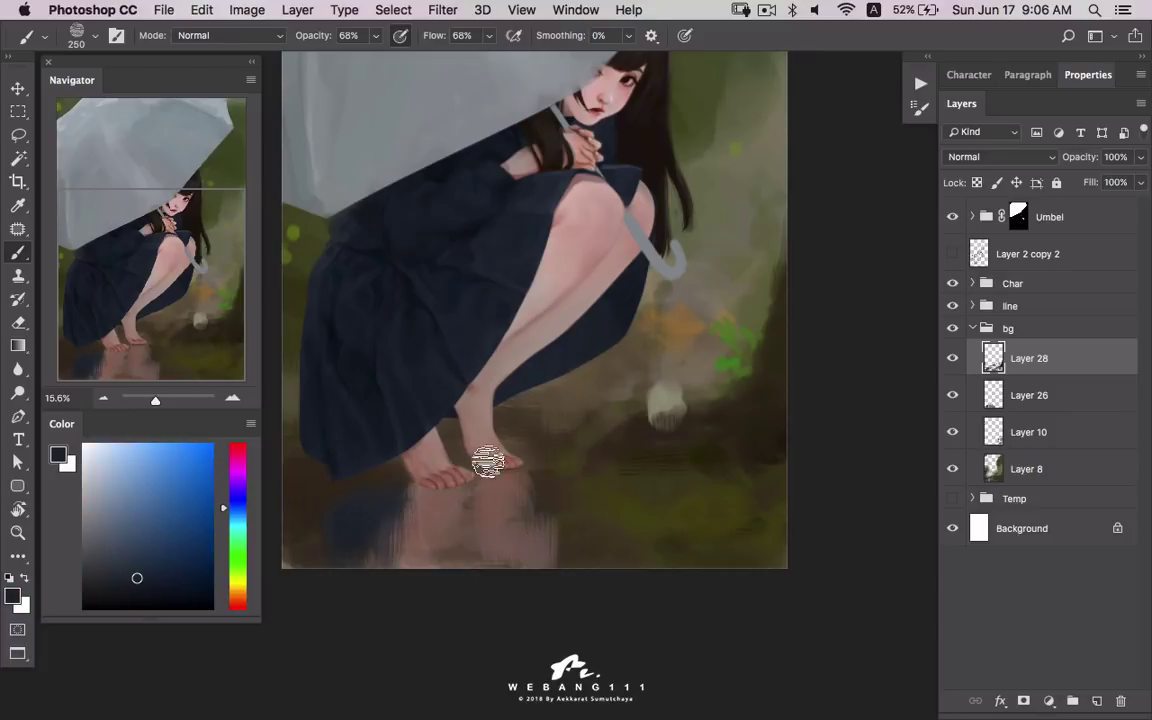
{"action": "mouse_move", "coordinate": [556, 503]}
{"action": "left_mouse_down"}
{"action": "mouse_move", "coordinate": [571, 560]}
{"action": "mouse_move", "coordinate": [571, 509]}
{"action": "left_mouse_up"}
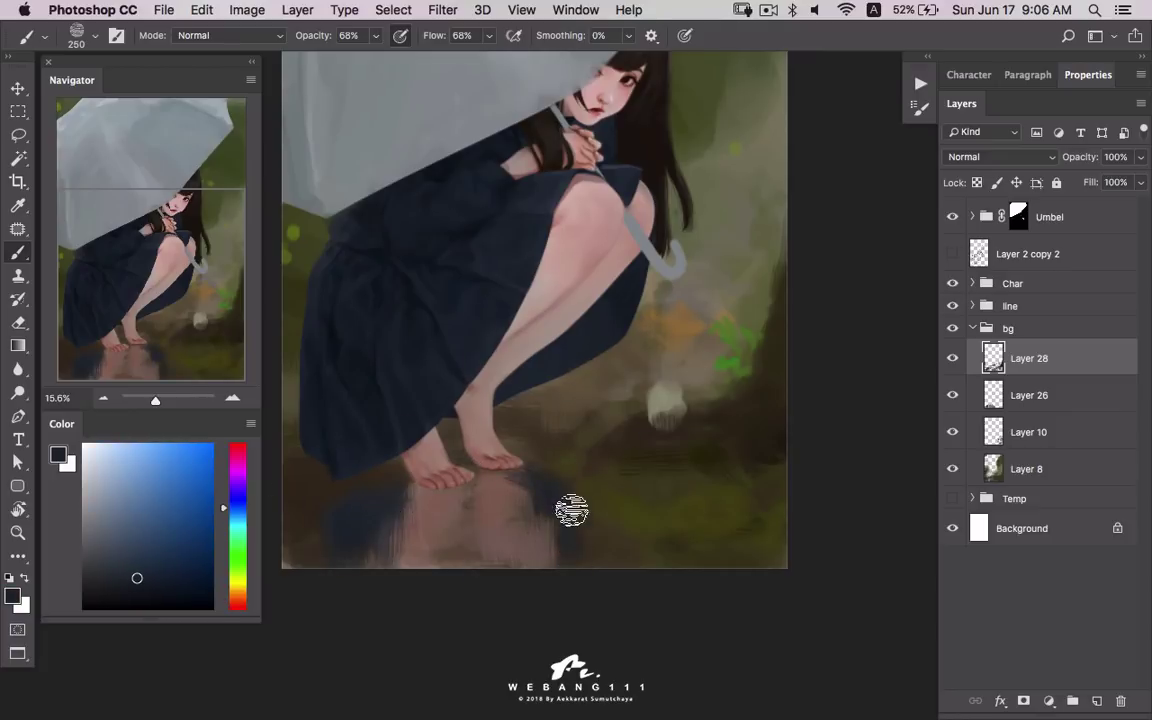
- Sample muted pink and skin tones, then lighten the pink reflection below the feet
{"action": "left_click", "coordinate": [500, 485], "text": "alt"}
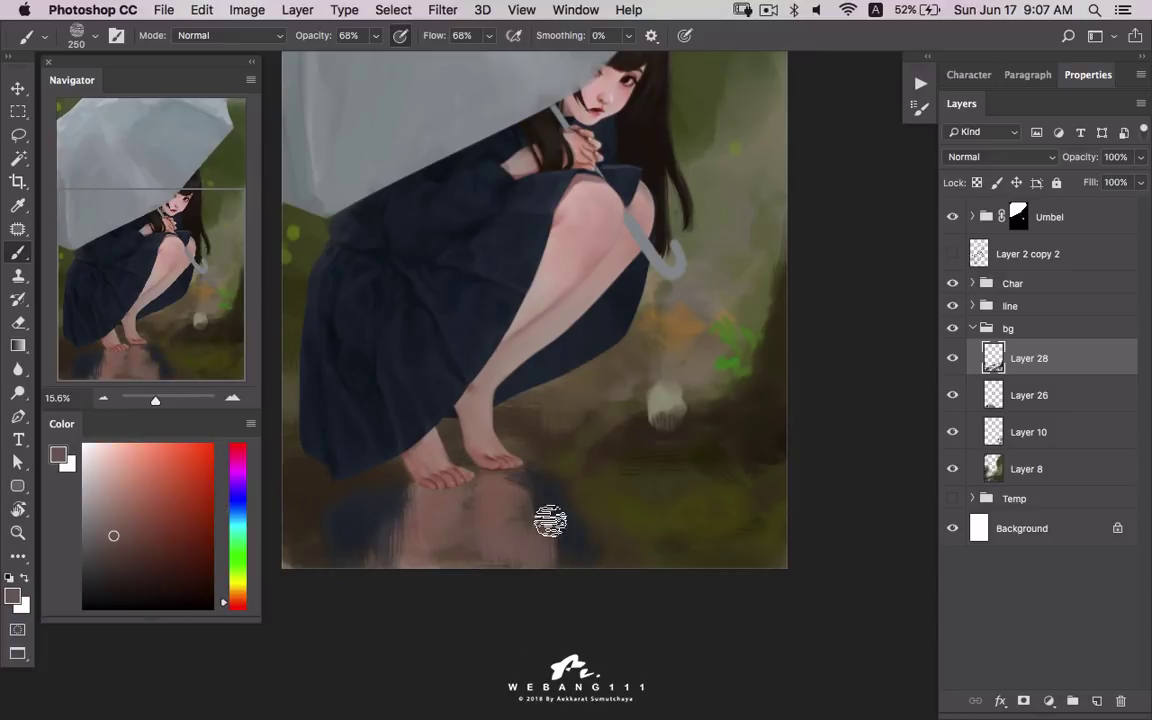
{"action": "left_click", "coordinate": [465, 481], "text": "alt"}
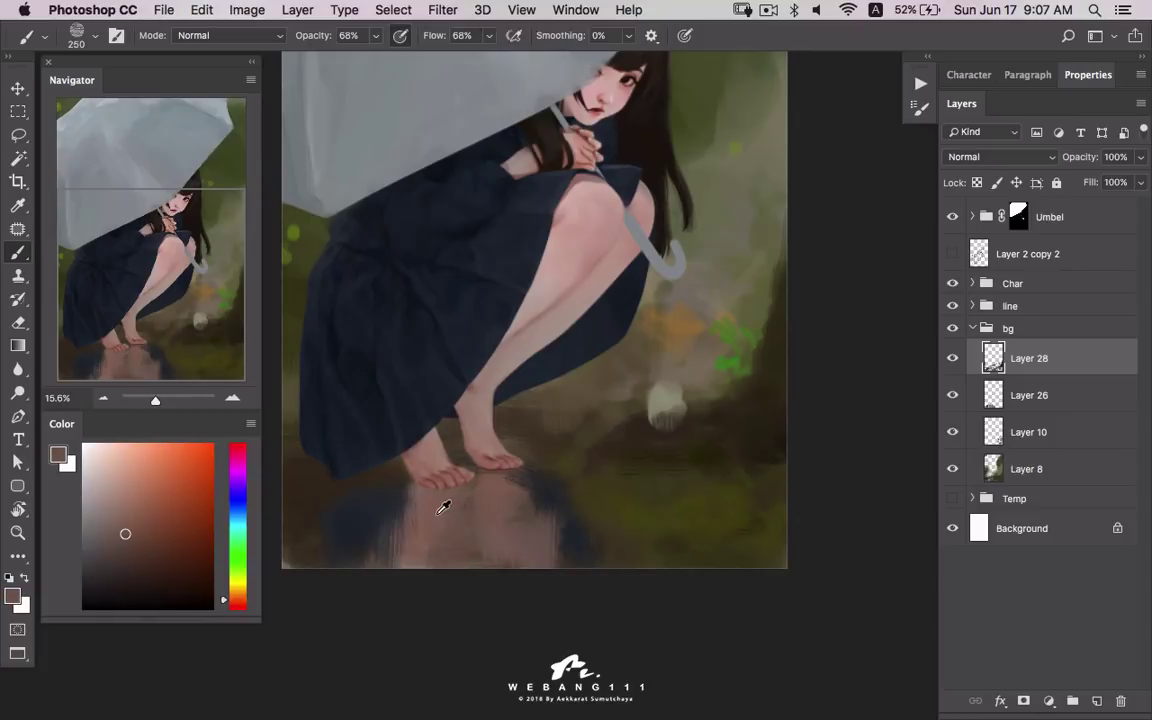
{"action": "left_click", "coordinate": [490, 512], "text": "alt"}
{"action": "left_click", "coordinate": [441, 472], "text": "alt"}
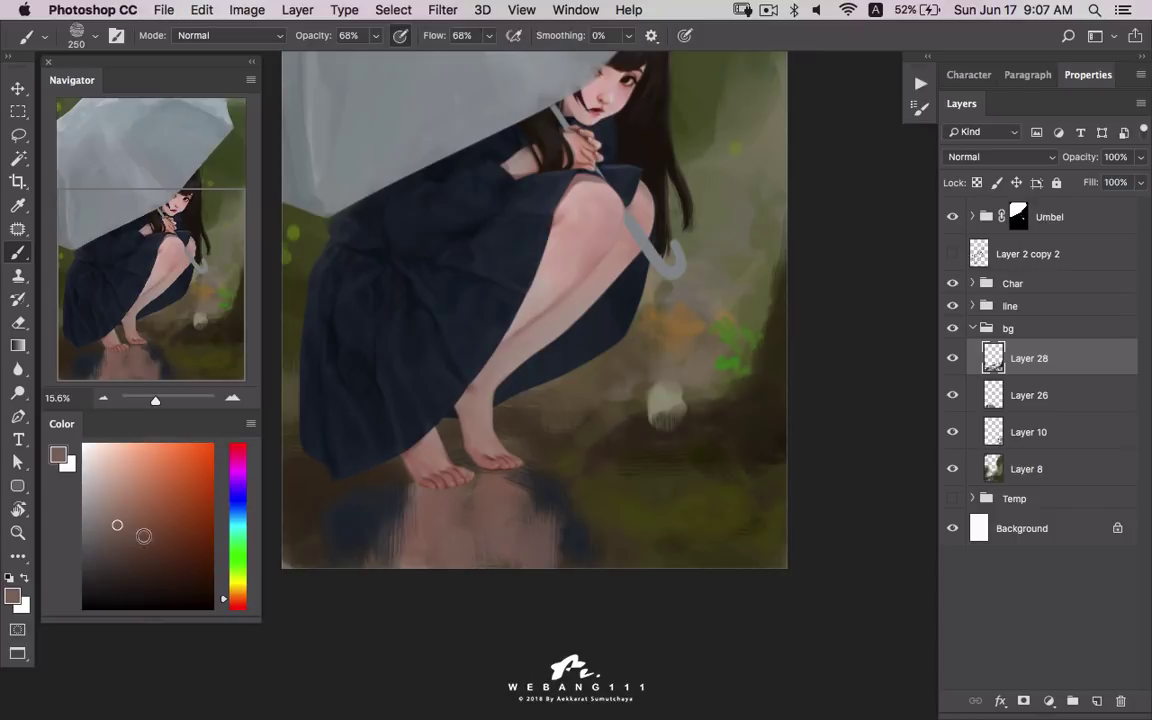
{"action": "mouse_move", "coordinate": [450, 575]}
{"action": "left_mouse_down"}
{"action": "mouse_move", "coordinate": [470, 553]}
{"action": "mouse_move", "coordinate": [516, 567]}
{"action": "left_mouse_up"}
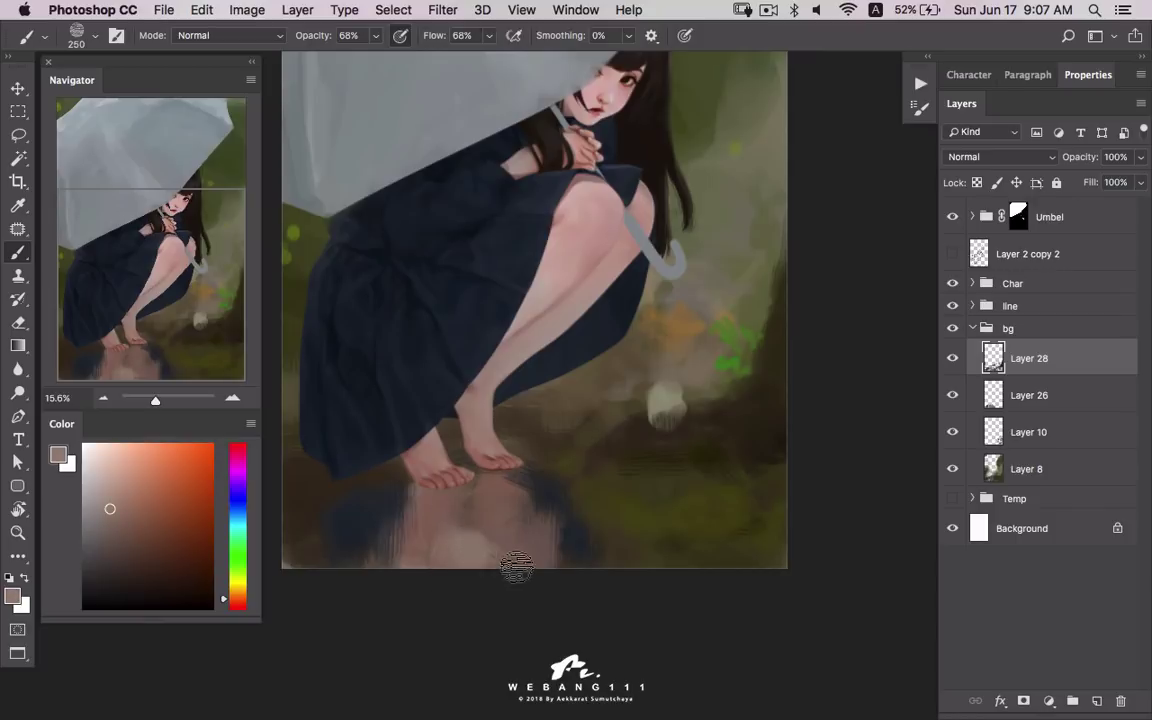
- Sample dark brown, olive and blue tones from the ground around the reflection
{"action": "left_click", "coordinate": [482, 522], "text": "alt"}
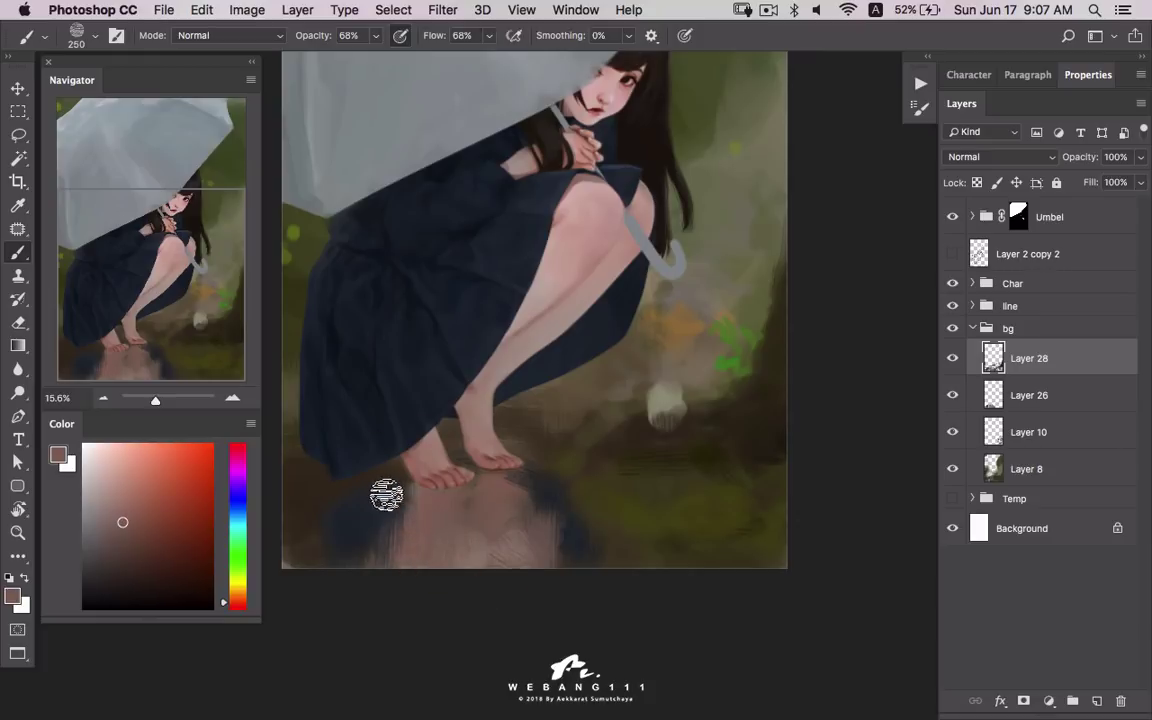
{"action": "left_click", "coordinate": [345, 450], "text": "alt"}
{"action": "left_click", "coordinate": [295, 528], "text": "alt"}
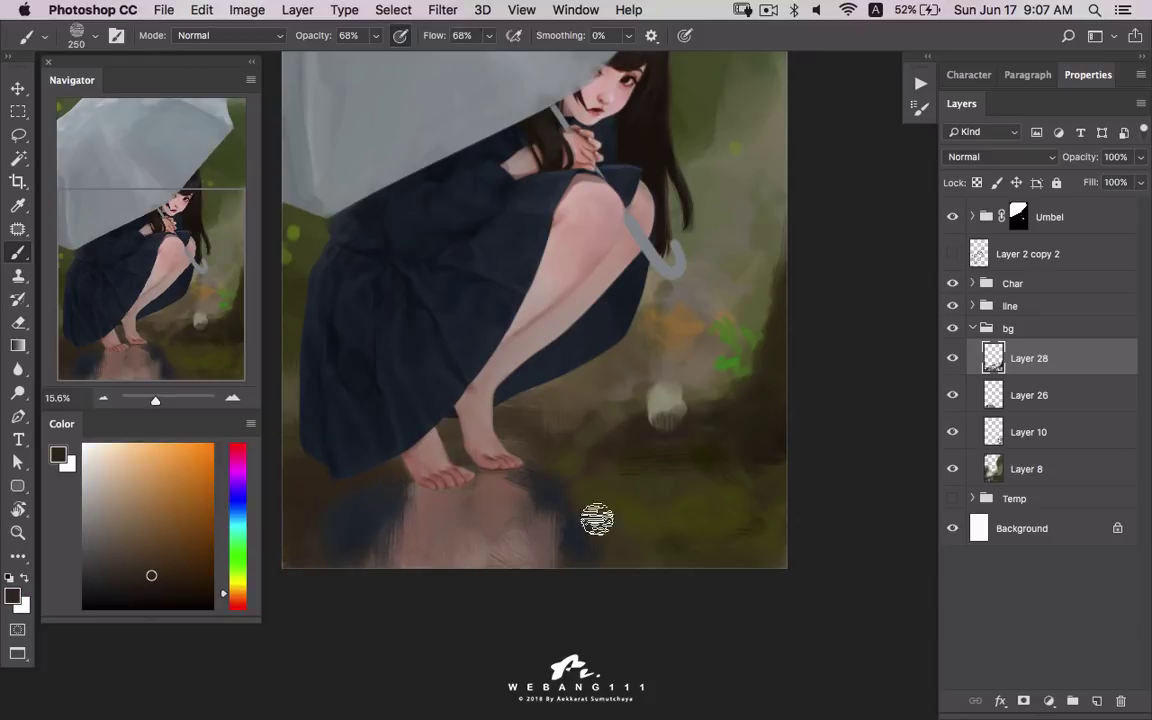
{"action": "left_click", "coordinate": [578, 535], "text": "alt"}
{"action": "left_click", "coordinate": [548, 470], "text": "alt"}
{"action": "left_click", "coordinate": [586, 542], "text": "alt"}
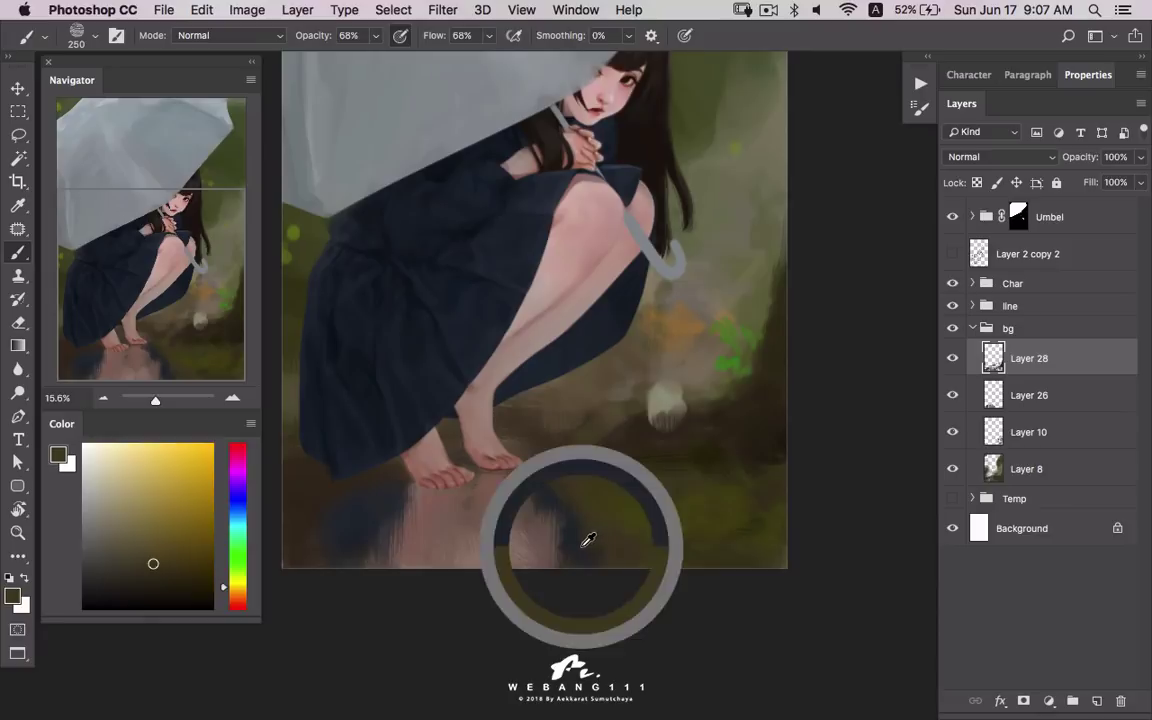
{"action": "left_click", "coordinate": [670, 441], "text": "alt"}
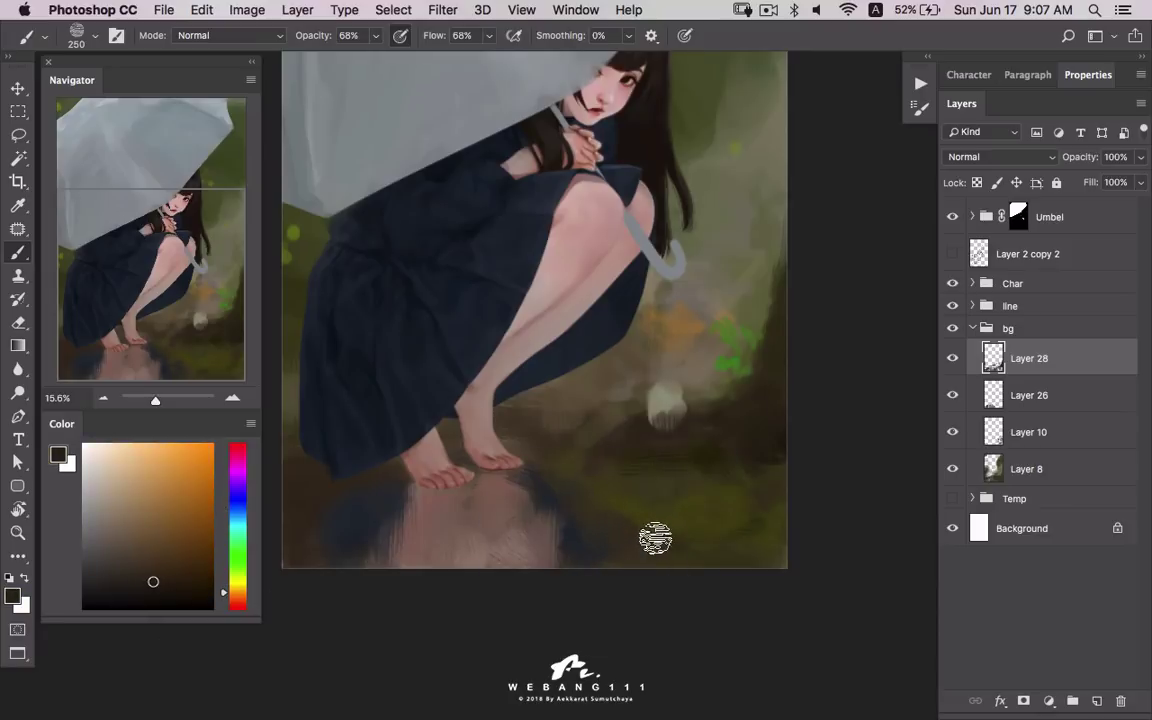
{"action": "left_click", "coordinate": [674, 470], "text": "alt"}
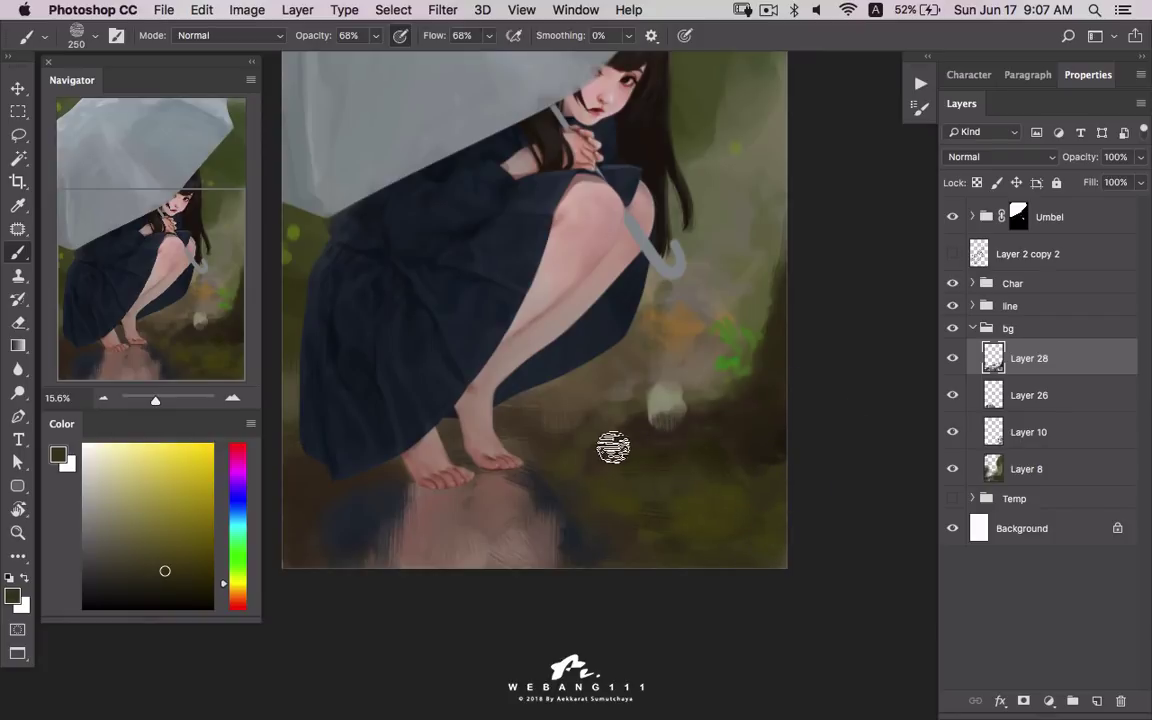
- Sample background greens, shift hue toward yellow, and paint muted grey-brown beside the girl
{"action": "left_click_drag", "start_coordinate": [730, 331], "coordinate": [668, 393]}
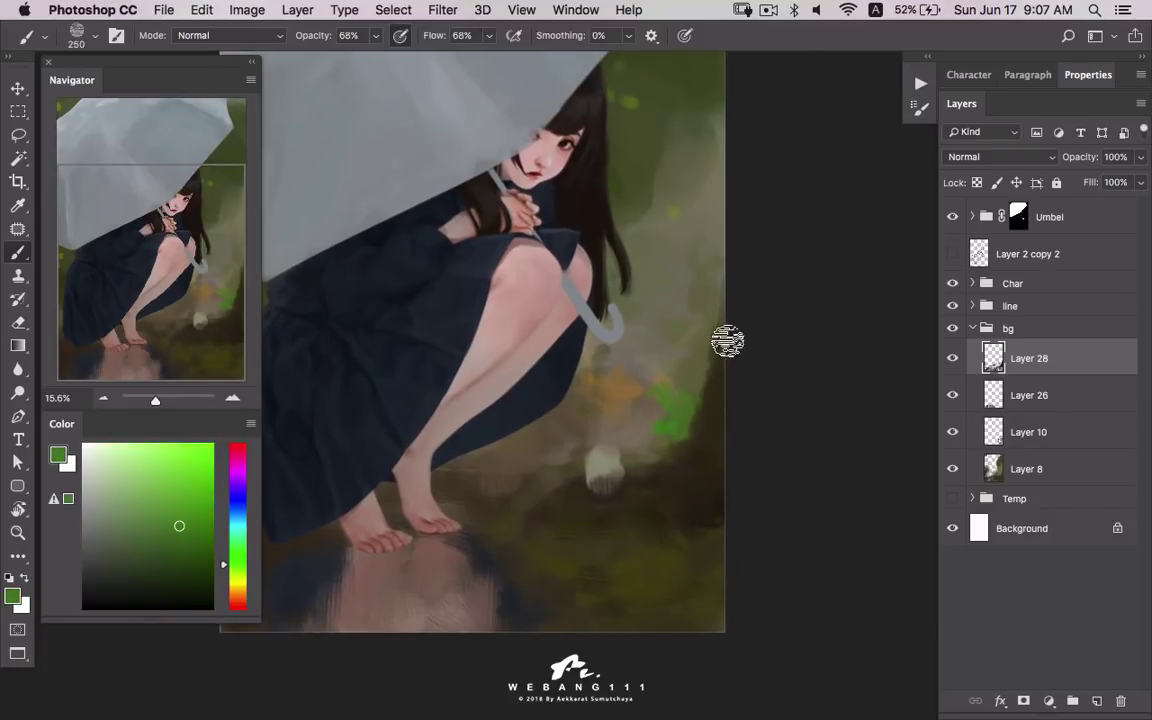
{"action": "left_click", "coordinate": [681, 398], "text": "alt"}
{"action": "left_click", "coordinate": [663, 337], "text": "alt"}
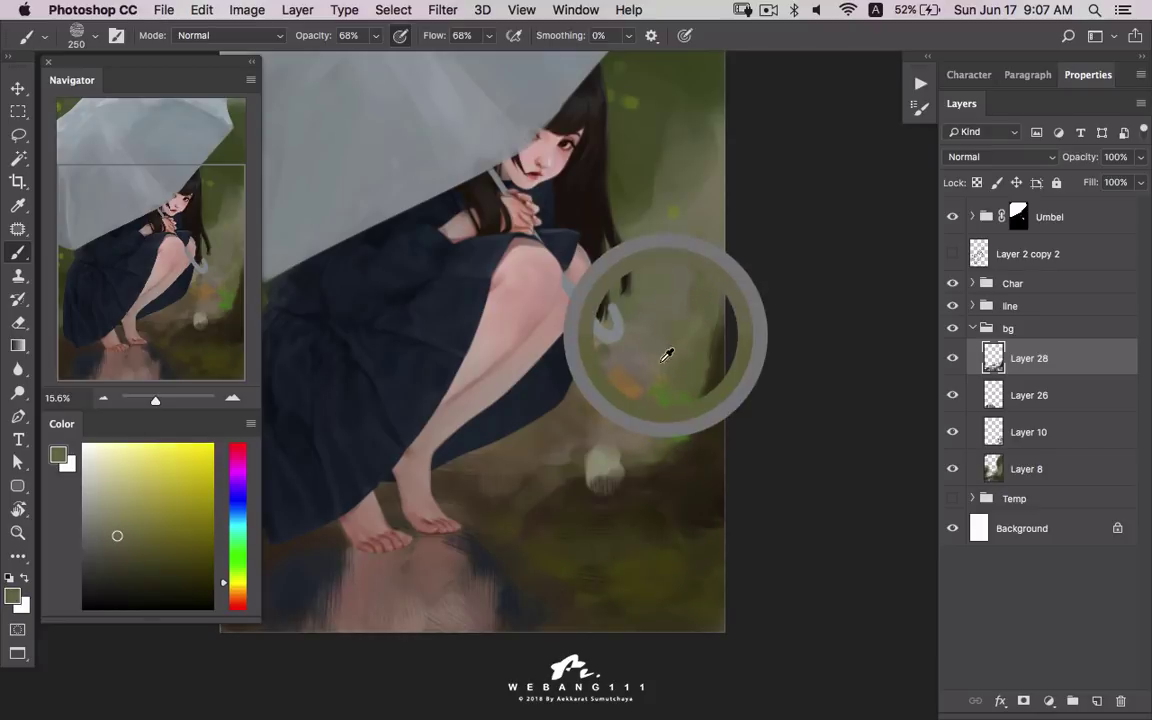
{"action": "left_click_drag", "start_coordinate": [677, 281], "coordinate": [679, 361]}
{"action": "left_click", "coordinate": [611, 332], "text": "alt"}
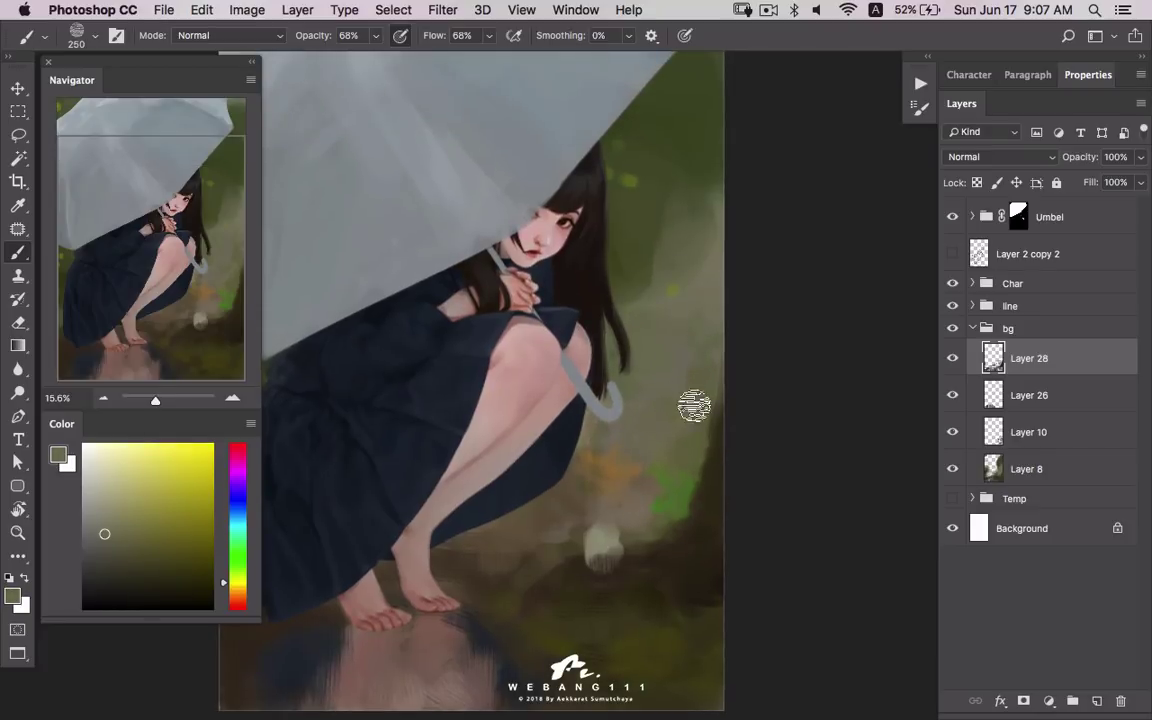
{"action": "left_click", "coordinate": [636, 263], "text": "alt"}
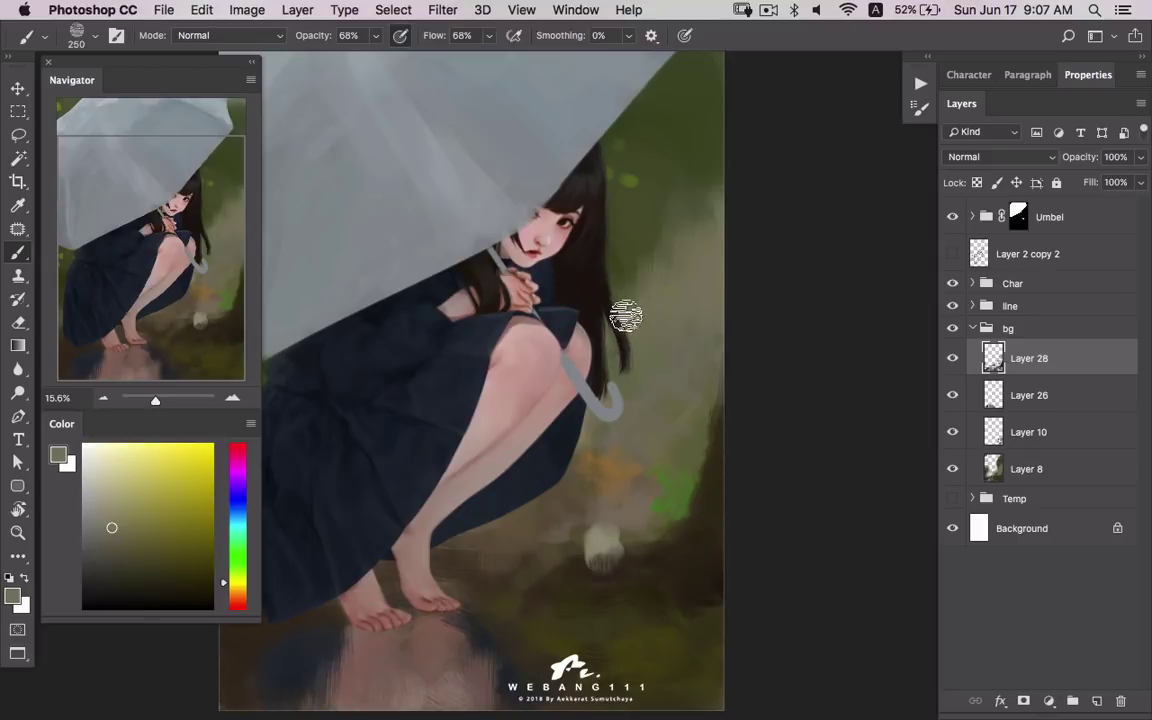
{"action": "left_click_drag", "start_coordinate": [684, 337], "coordinate": [671, 404]}
{"action": "left_click", "coordinate": [638, 399], "text": "alt"}
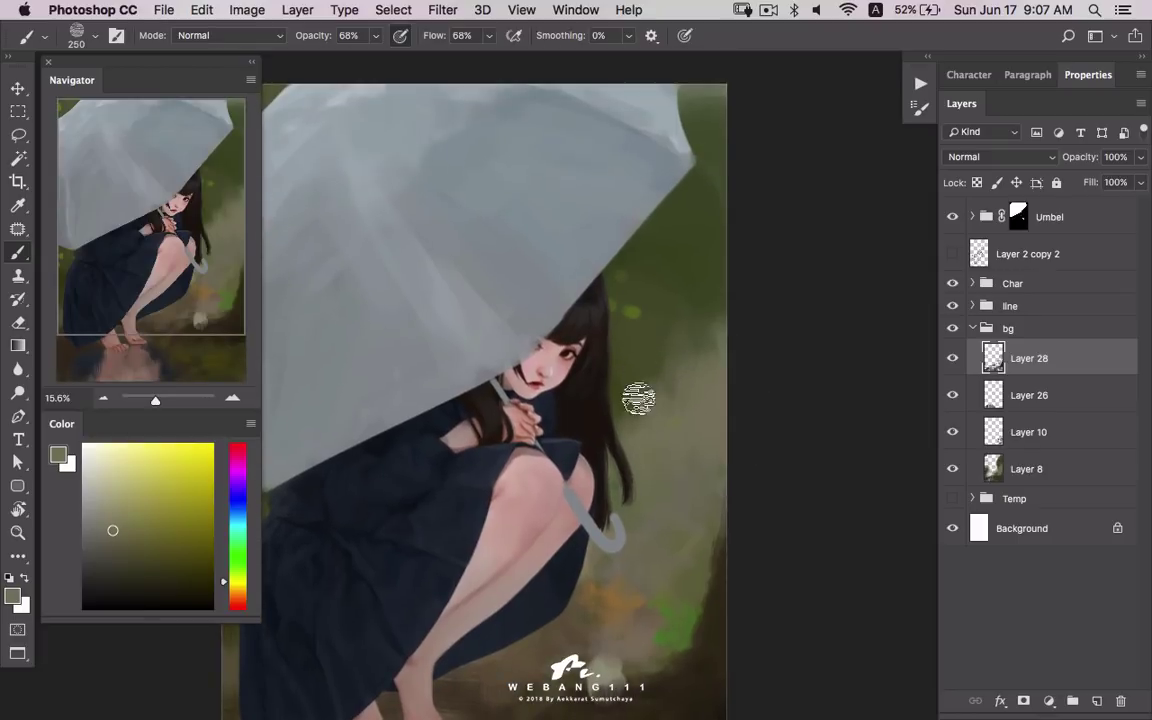
{"action": "left_click", "coordinate": [637, 340], "text": "alt"}
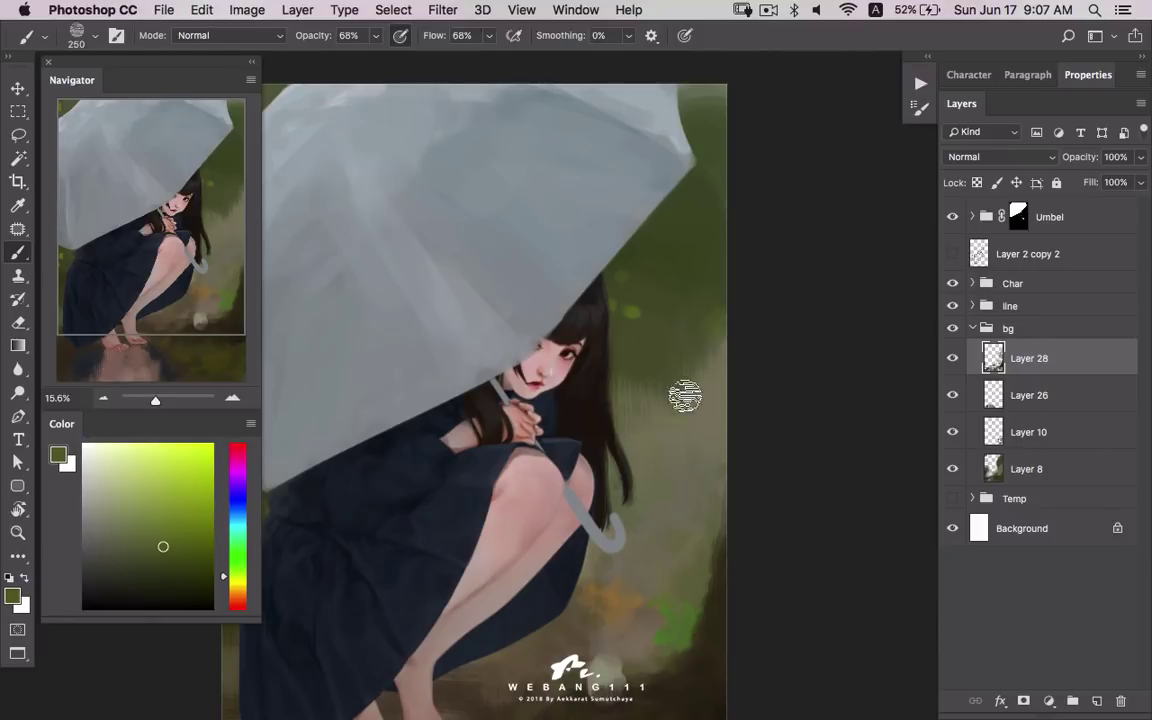
{"action": "left_click", "coordinate": [224, 580]}
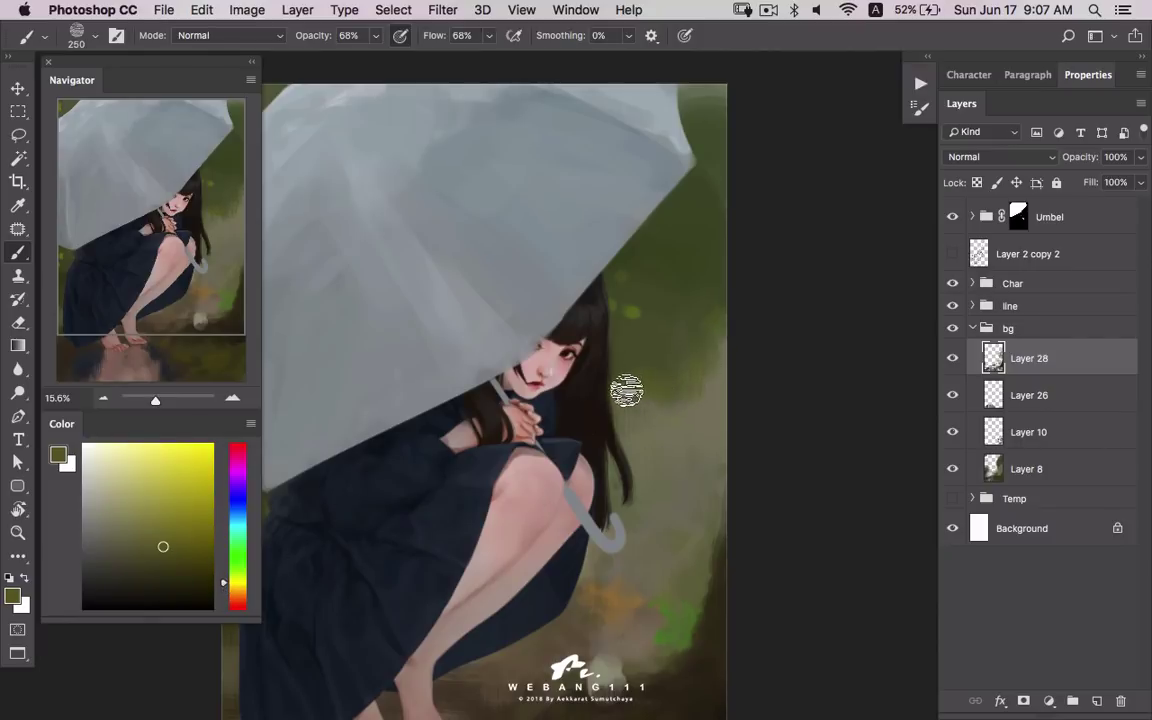
{"action": "left_click_drag", "start_coordinate": [622, 388], "coordinate": [663, 445]}
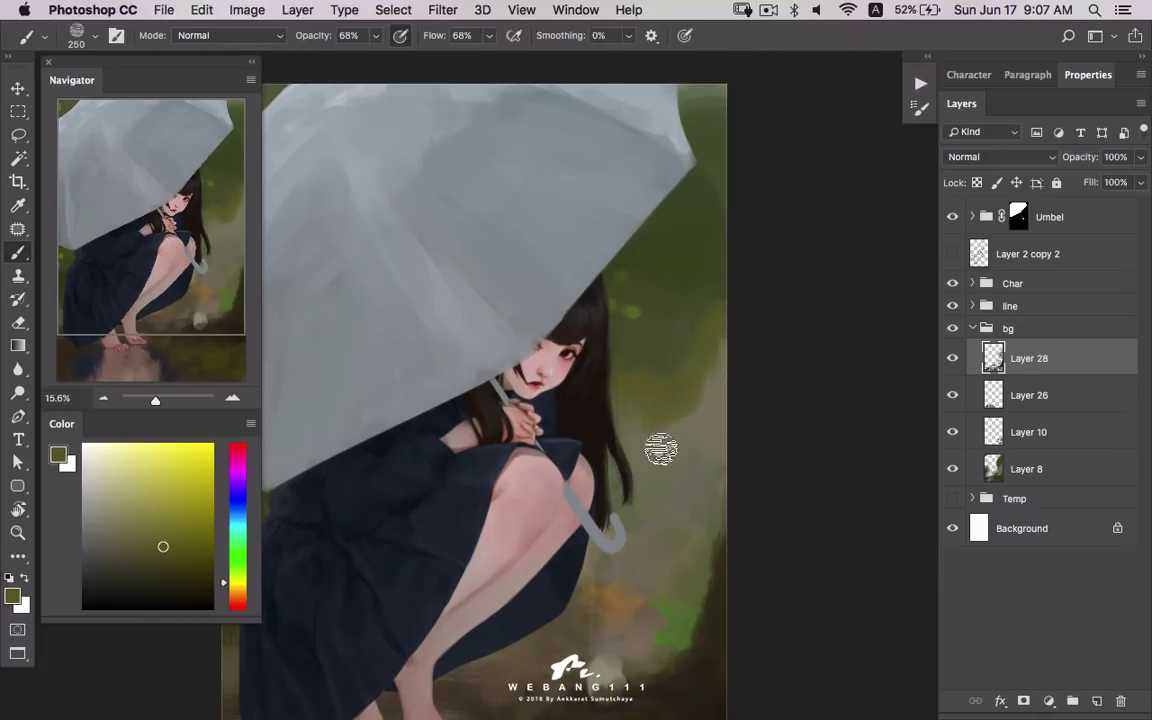
- Sample dark, olive, grey-green and grey-beige tones from the background
{"action": "scroll", "coordinate": [680, 286], "scroll_direction": "up", "scroll_amount": 3}
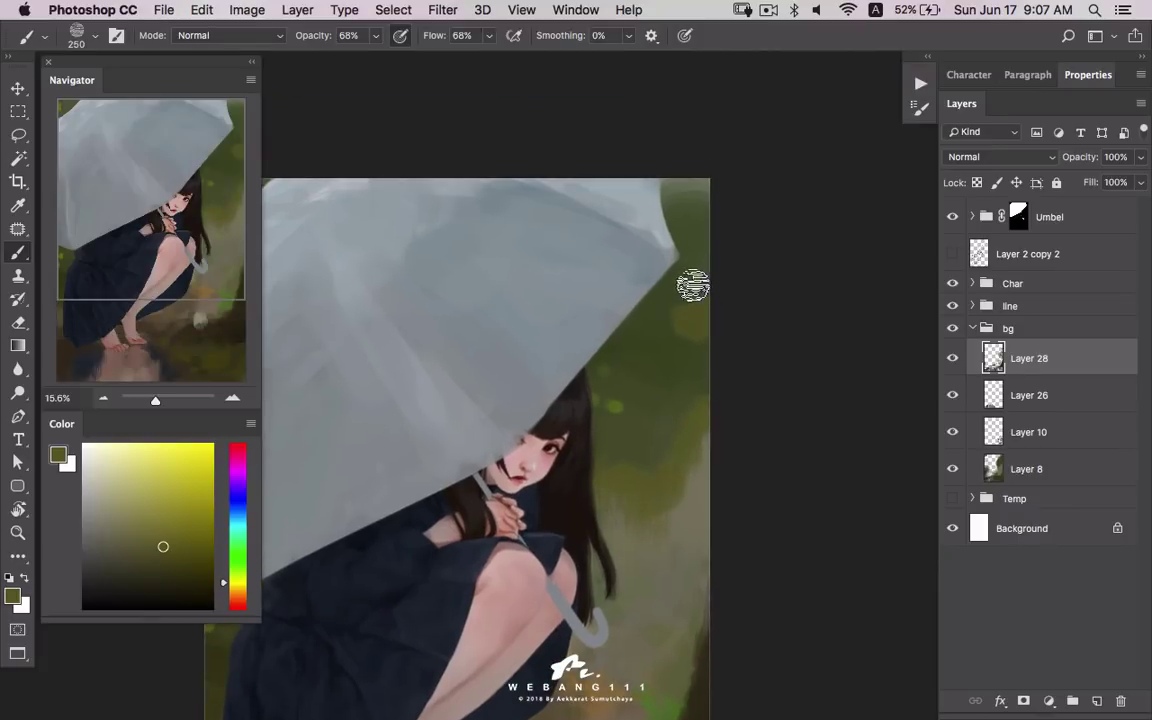
{"action": "left_click", "coordinate": [693, 290], "text": "alt"}
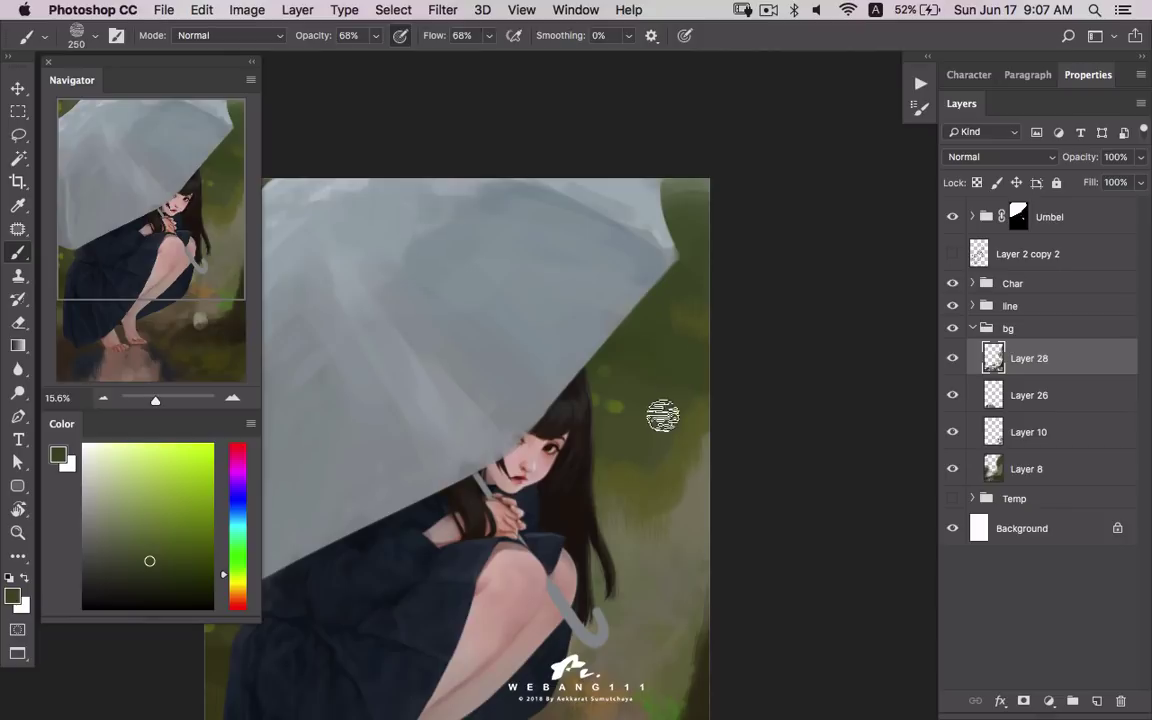
{"action": "left_click", "coordinate": [618, 390], "text": "alt"}
{"action": "left_click", "coordinate": [613, 388], "text": "alt"}
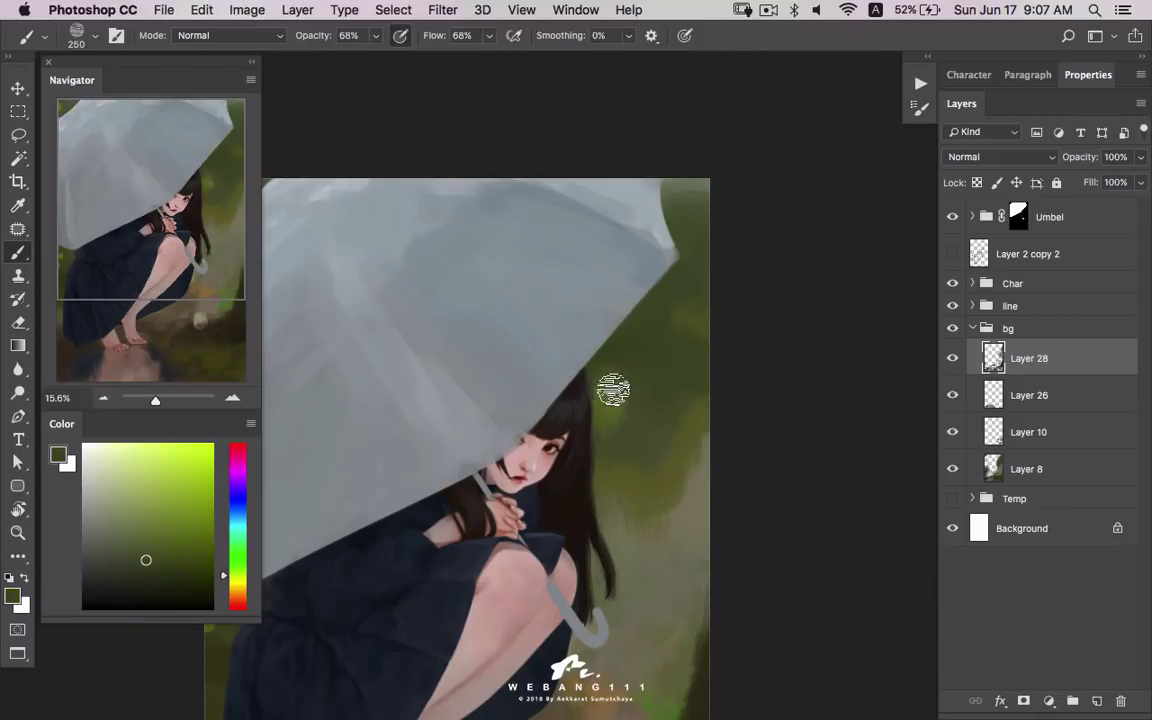
{"action": "left_click", "coordinate": [560, 383], "text": "alt"}
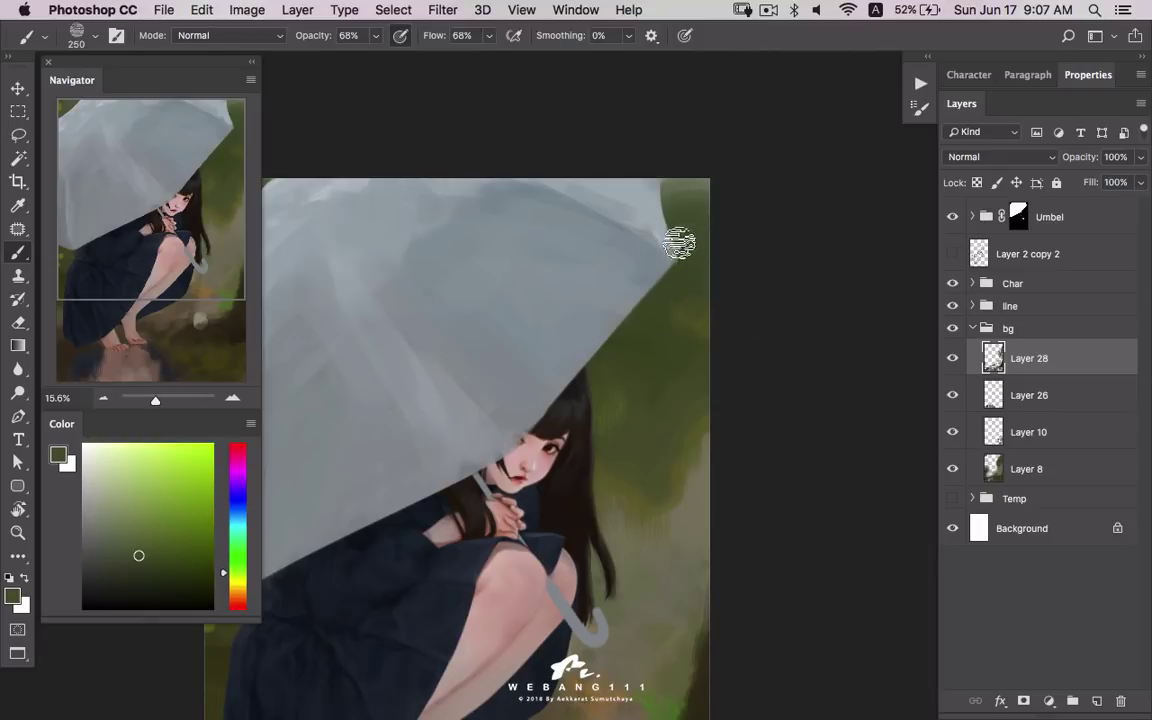
{"action": "left_click", "coordinate": [672, 180], "text": "alt"}
{"action": "left_click", "coordinate": [680, 196], "text": "alt"}
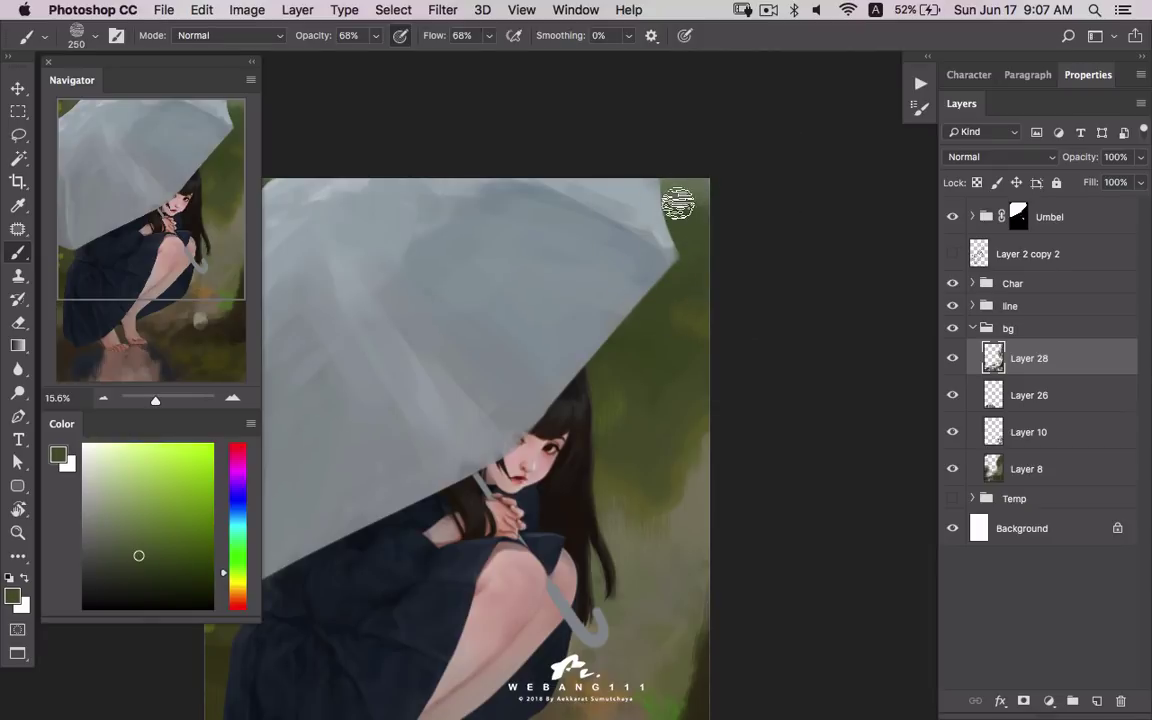
{"action": "left_click", "coordinate": [679, 545], "text": "alt"}
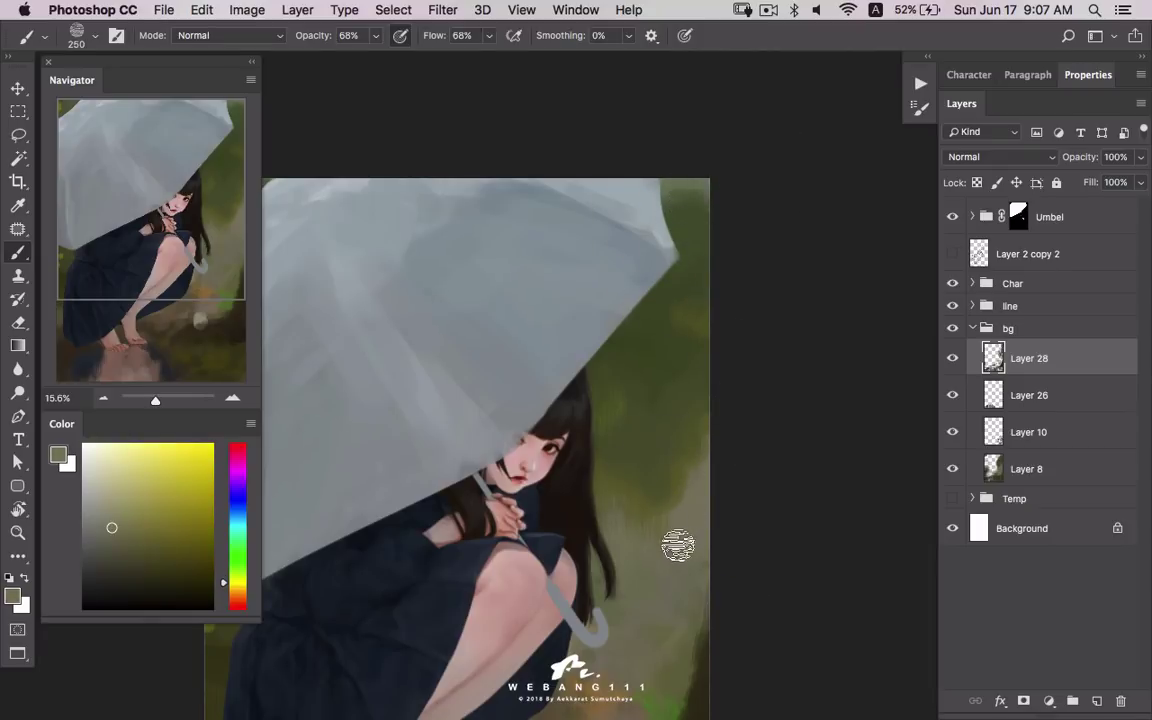
{"action": "mouse_move", "coordinate": [655, 461]}
{"action": "left_mouse_down"}
{"action": "mouse_move", "coordinate": [805, 346]}
{"action": "mouse_move", "coordinate": [830, 356]}
{"action": "left_mouse_up"}
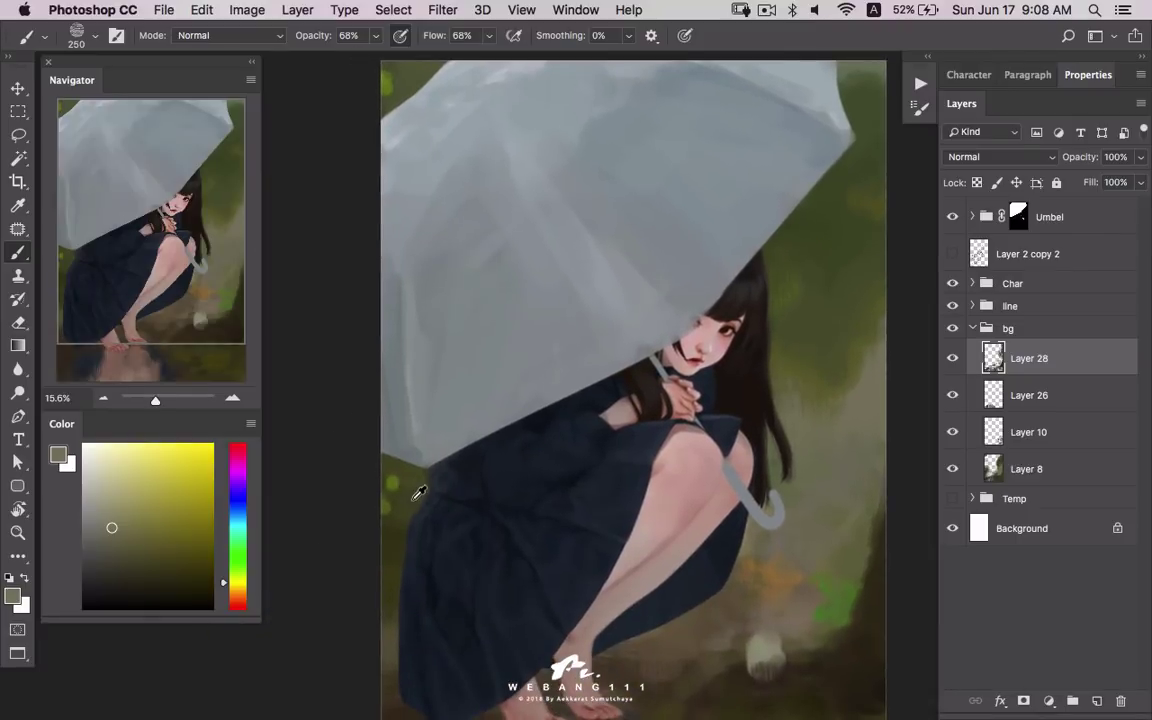
- Sample greens beside the umbrella and touch up the background at its top-right tip
{"action": "left_click", "coordinate": [386, 476], "text": "alt"}
{"action": "left_click", "coordinate": [390, 483], "text": "alt"}
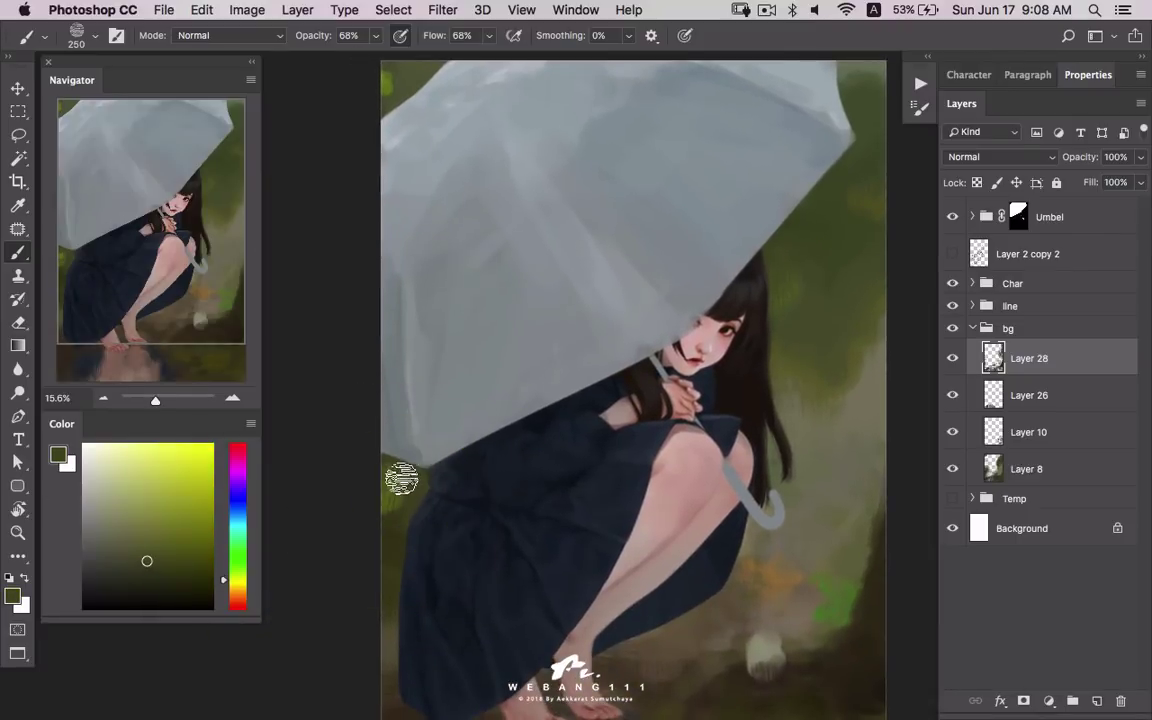
{"action": "scroll", "coordinate": [440, 450], "scroll_direction": "up", "scroll_amount": 5}
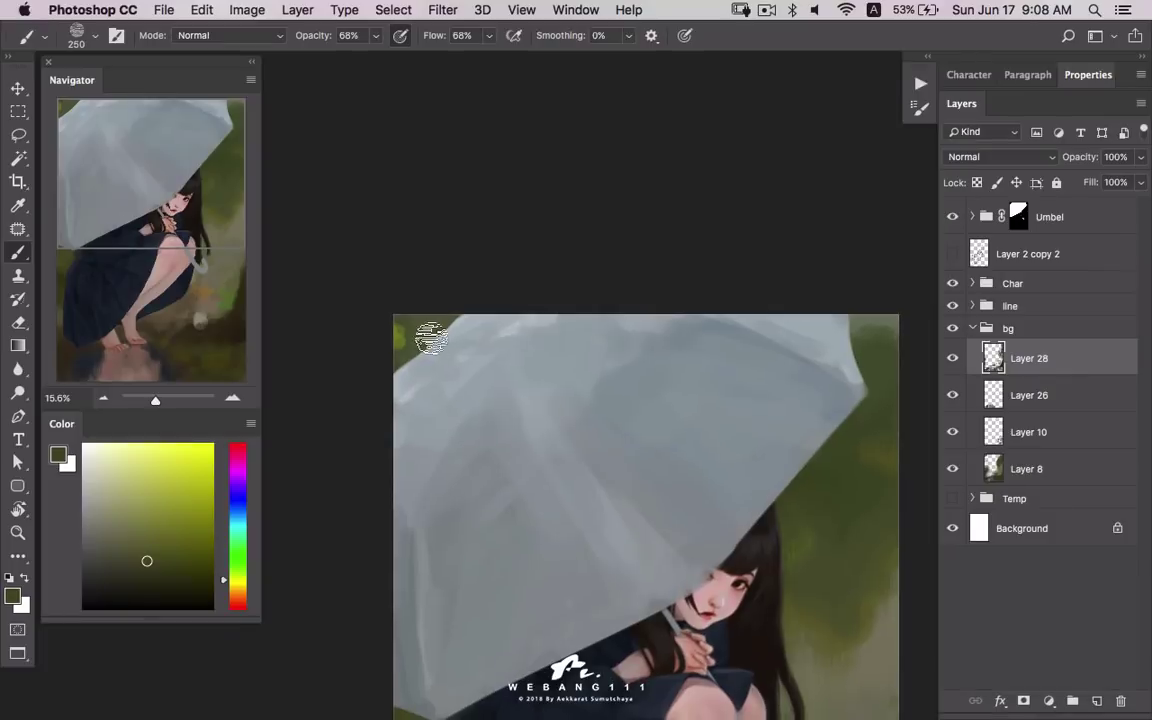
{"action": "left_click", "coordinate": [392, 305], "text": "alt"}
{"action": "left_click", "coordinate": [404, 333], "text": "alt"}
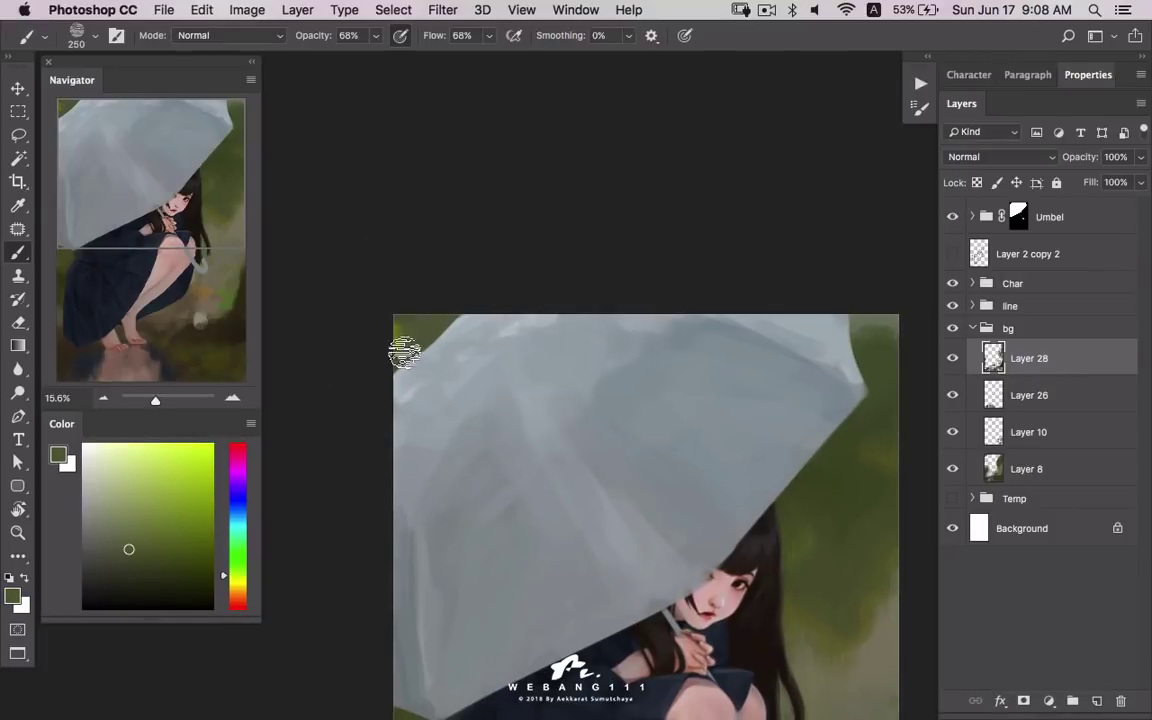
{"action": "left_click", "coordinate": [360, 384], "text": "alt"}
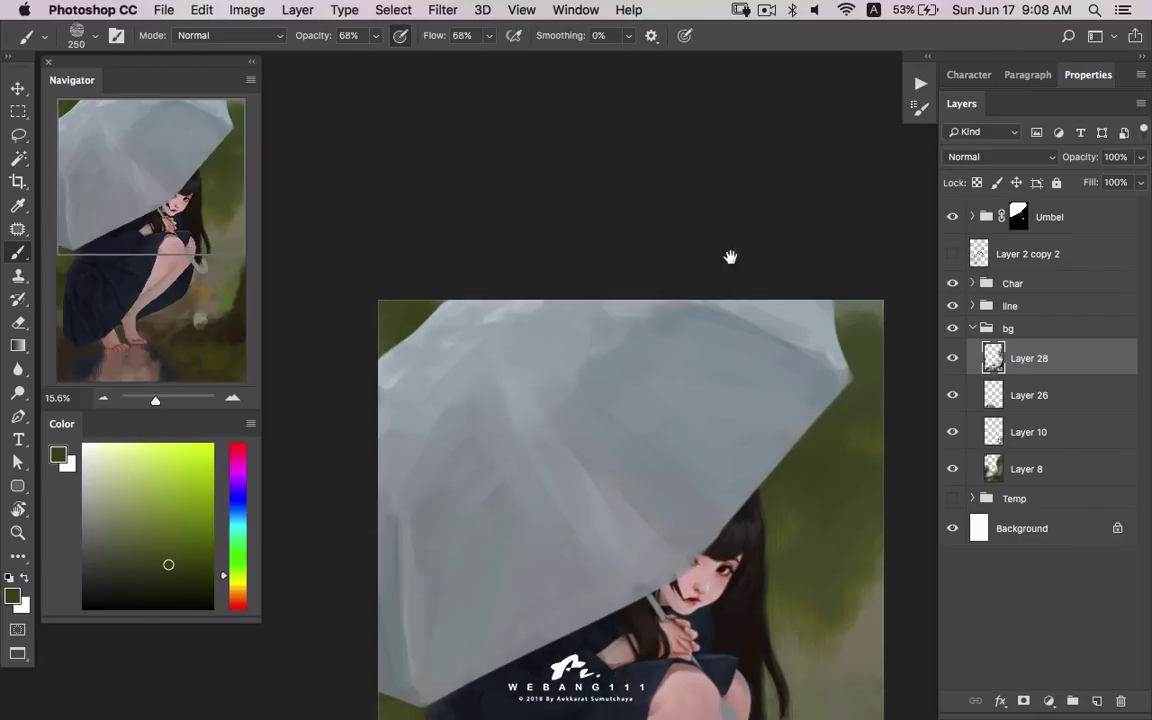
{"action": "scroll", "coordinate": [730, 257], "scroll_direction": "down", "scroll_amount": 4}
{"action": "scroll", "coordinate": [730, 257], "scroll_direction": "right", "scroll_amount": 3}
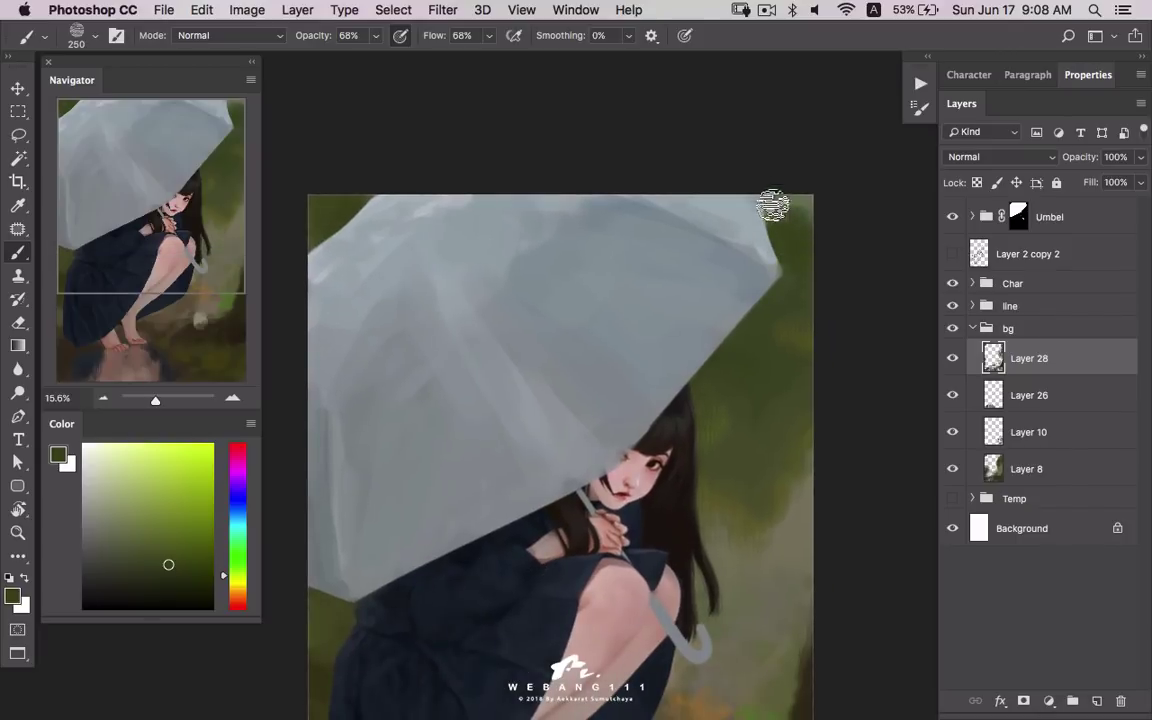
{"action": "left_click_drag", "start_coordinate": [771, 200], "coordinate": [797, 267]}
- Sample lighter olives right of the girl while scrolling down toward the puddle
{"action": "scroll", "coordinate": [797, 330], "scroll_direction": "down", "scroll_amount": 3}
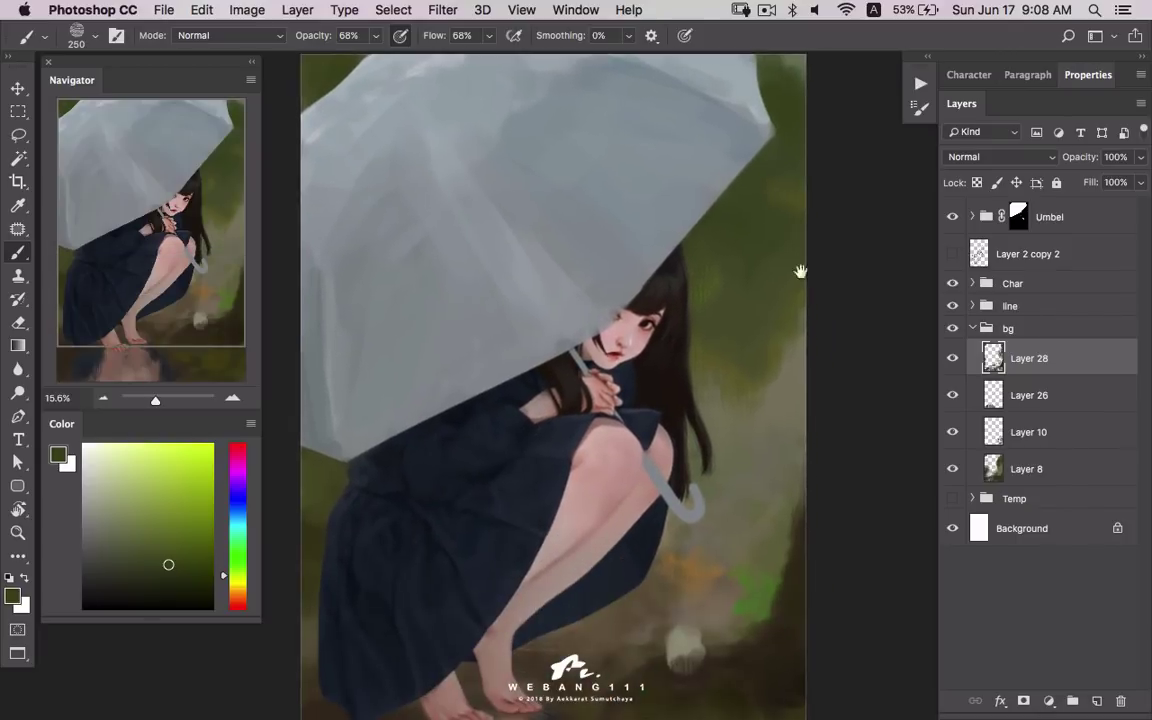
{"action": "scroll", "coordinate": [785, 400], "scroll_direction": "down", "scroll_amount": 3}
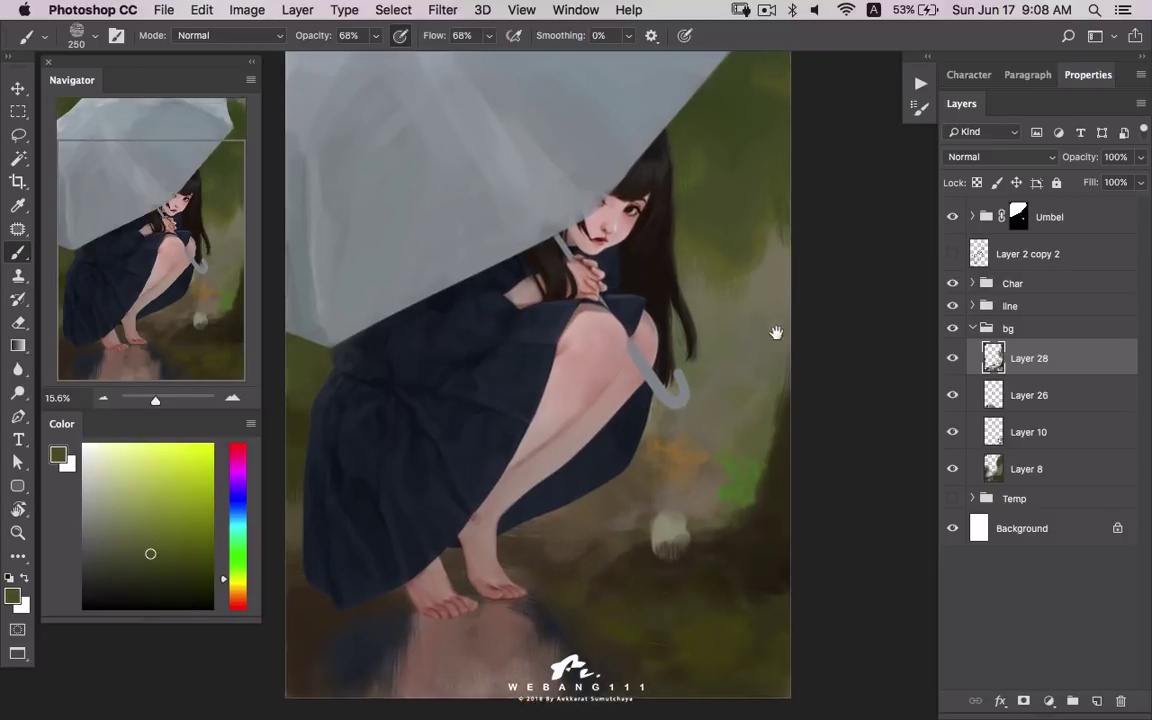
{"action": "left_click", "coordinate": [758, 385], "text": "alt"}
{"action": "left_click", "coordinate": [745, 370], "text": "alt"}
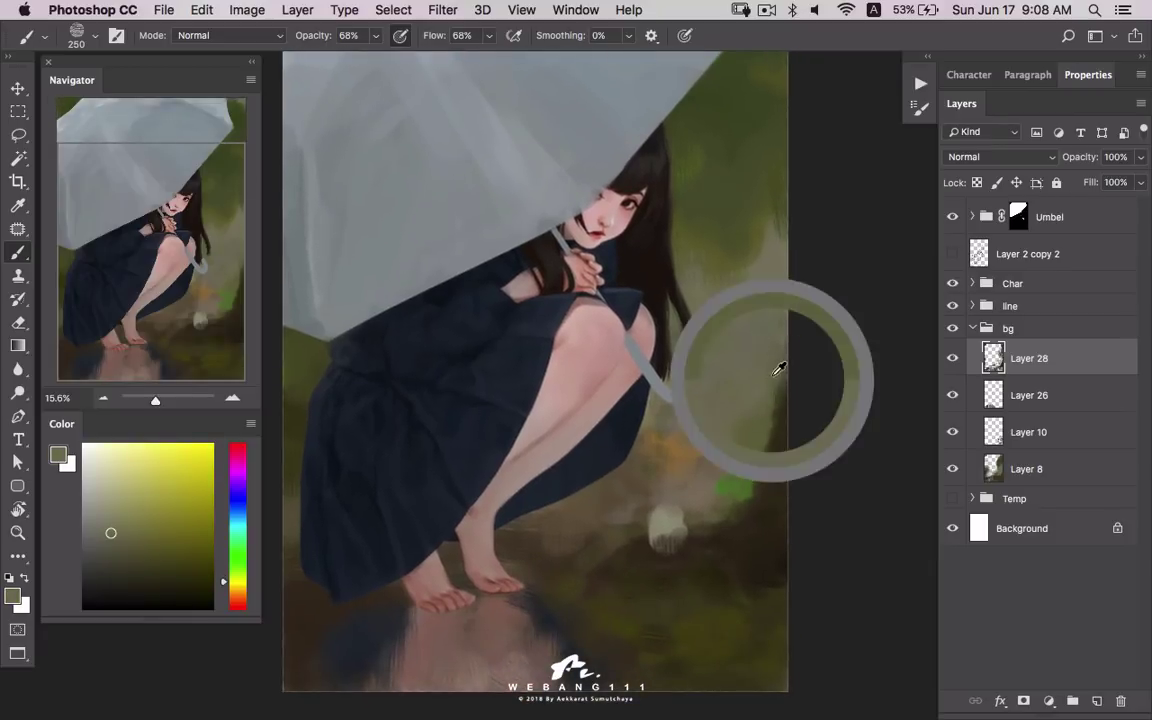
{"action": "scroll", "coordinate": [730, 350], "scroll_direction": "down", "scroll_amount": 3}
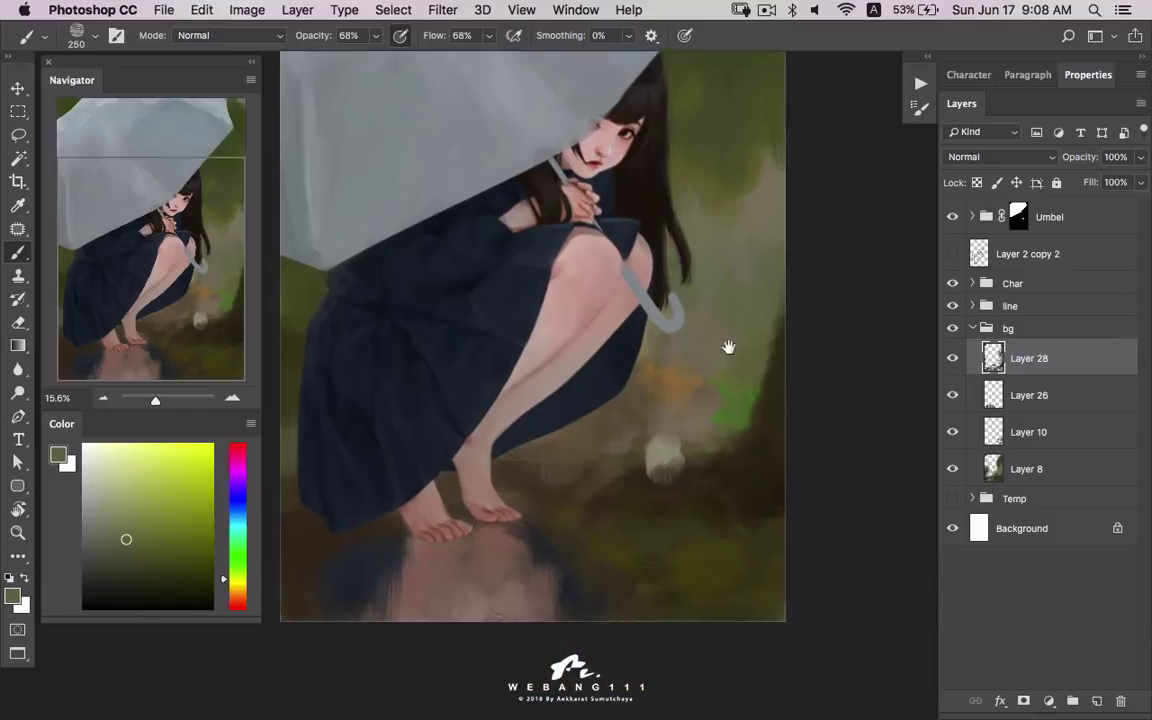
- Reduce the brush to 150 and sample browns and taupe from the ground
{"action": "key", "text": "bracketleft"}
{"action": "key", "text": "bracketleft"}
{"action": "key", "text": "bracketleft"}
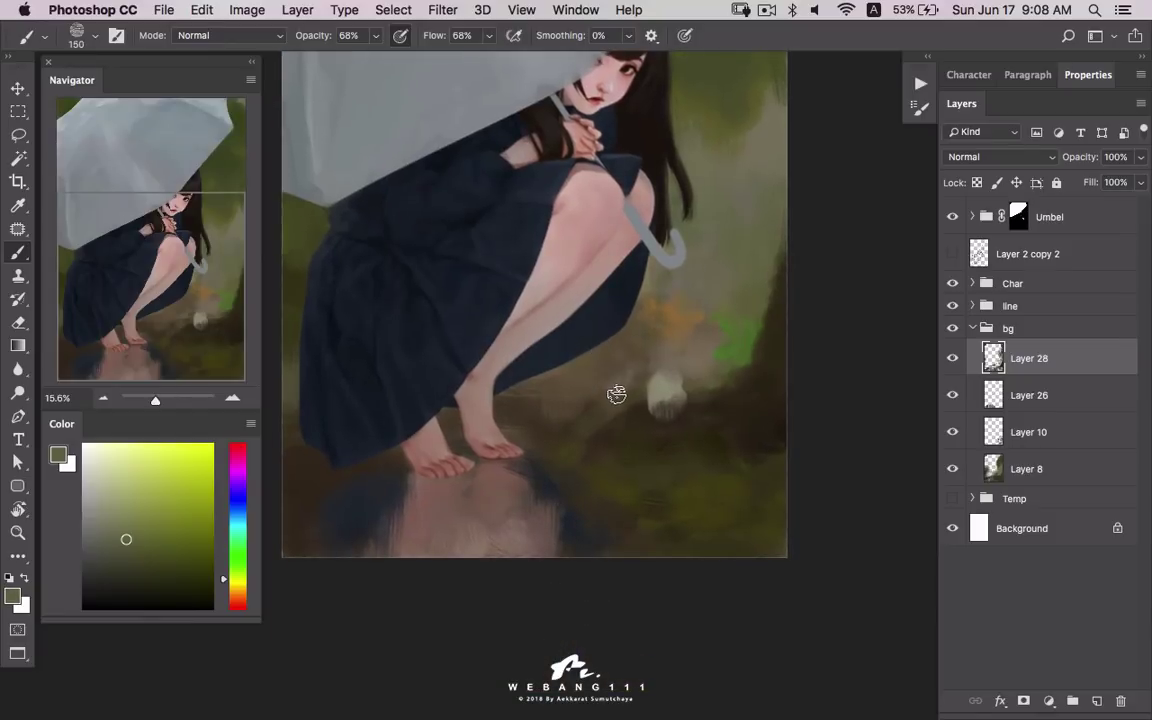
{"action": "left_click", "coordinate": [624, 403], "text": "alt"}
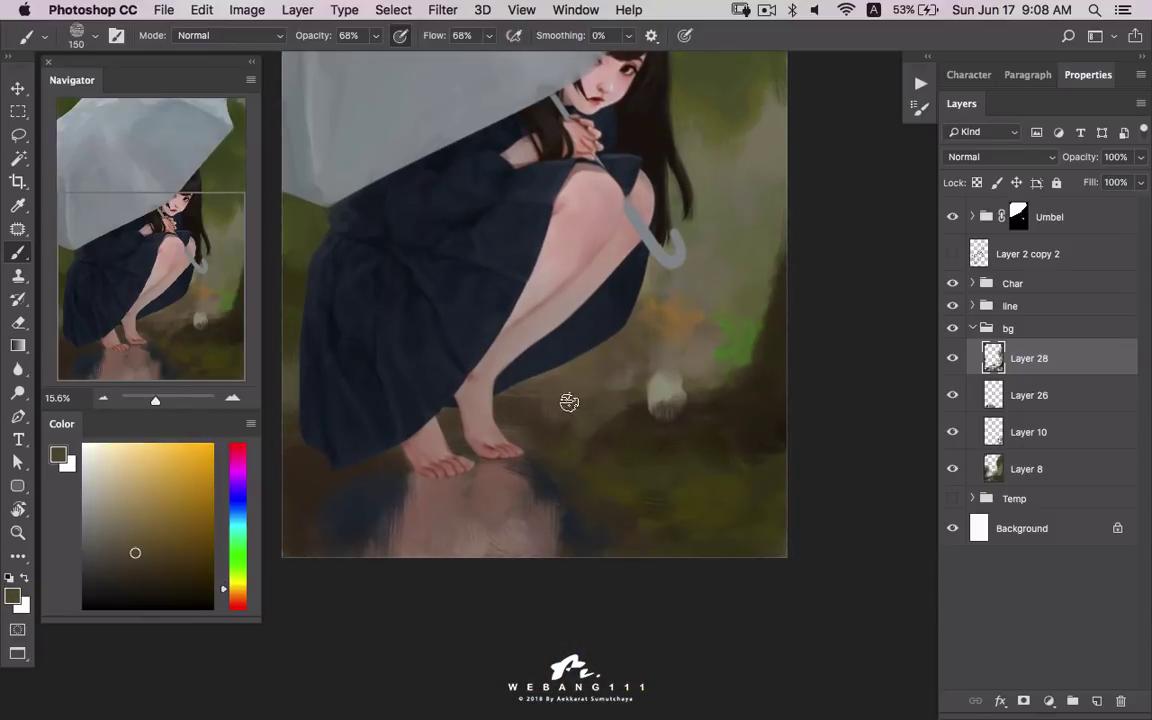
{"action": "left_click", "coordinate": [548, 418], "text": "alt"}
{"action": "left_click", "coordinate": [552, 381], "text": "alt"}
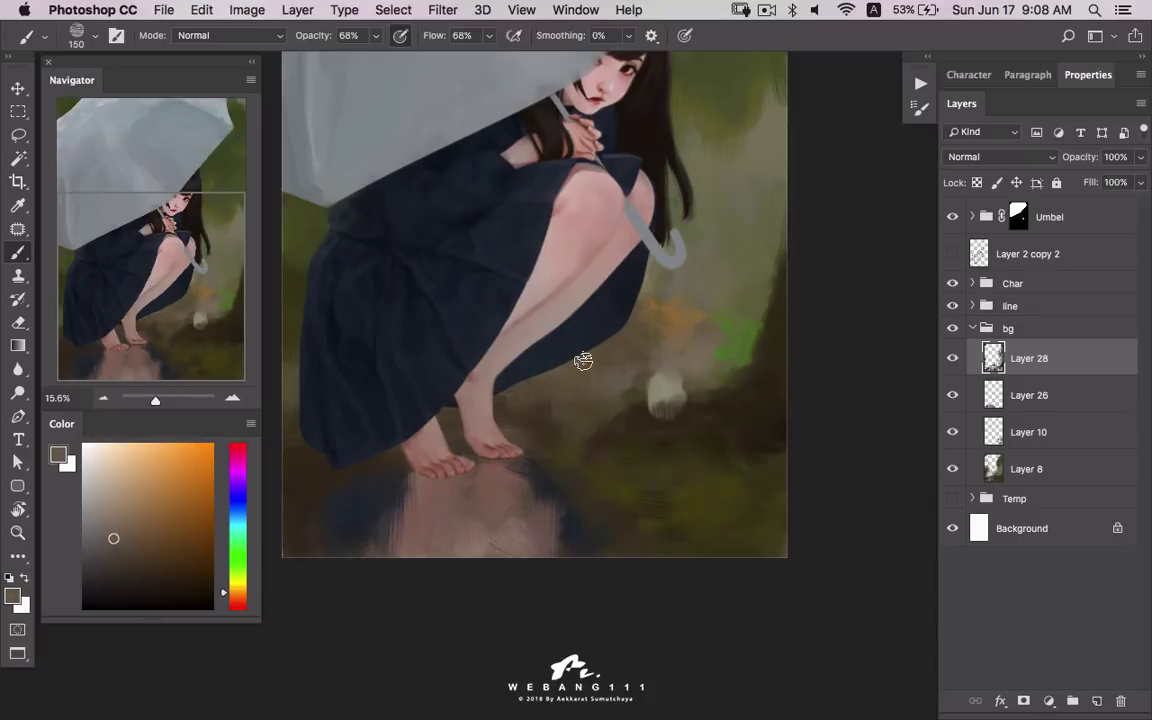
{"action": "left_click", "coordinate": [700, 343], "text": "alt"}
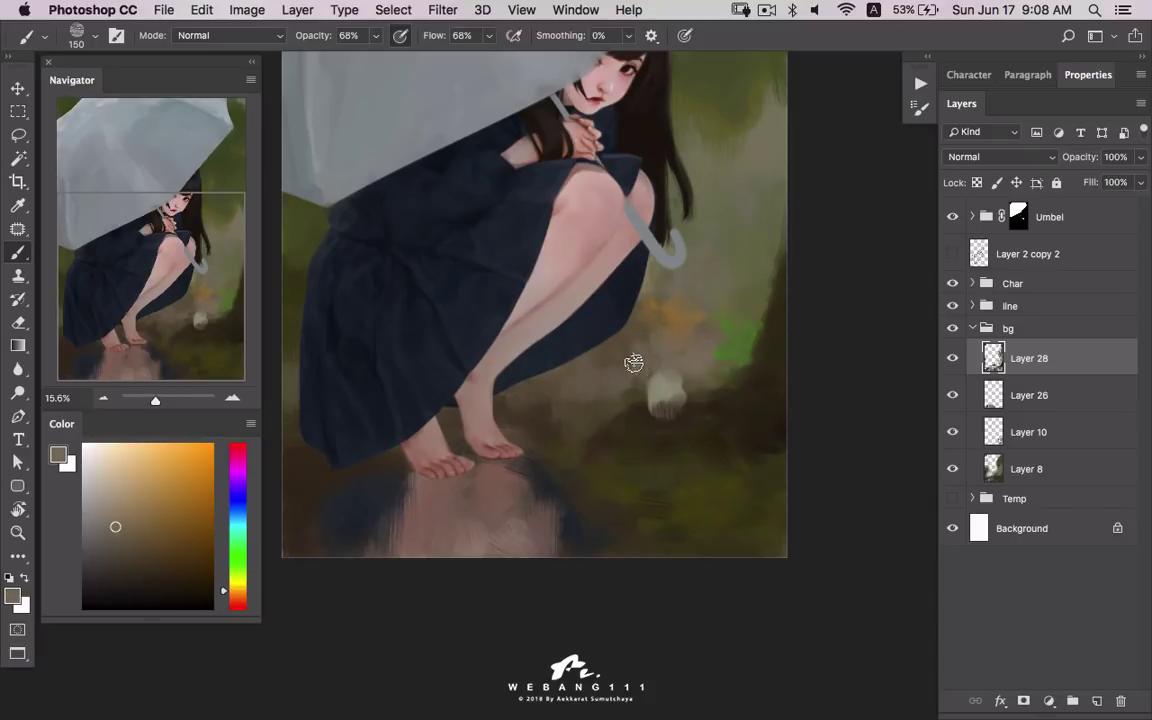
{"action": "left_click", "coordinate": [628, 360], "text": "alt"}
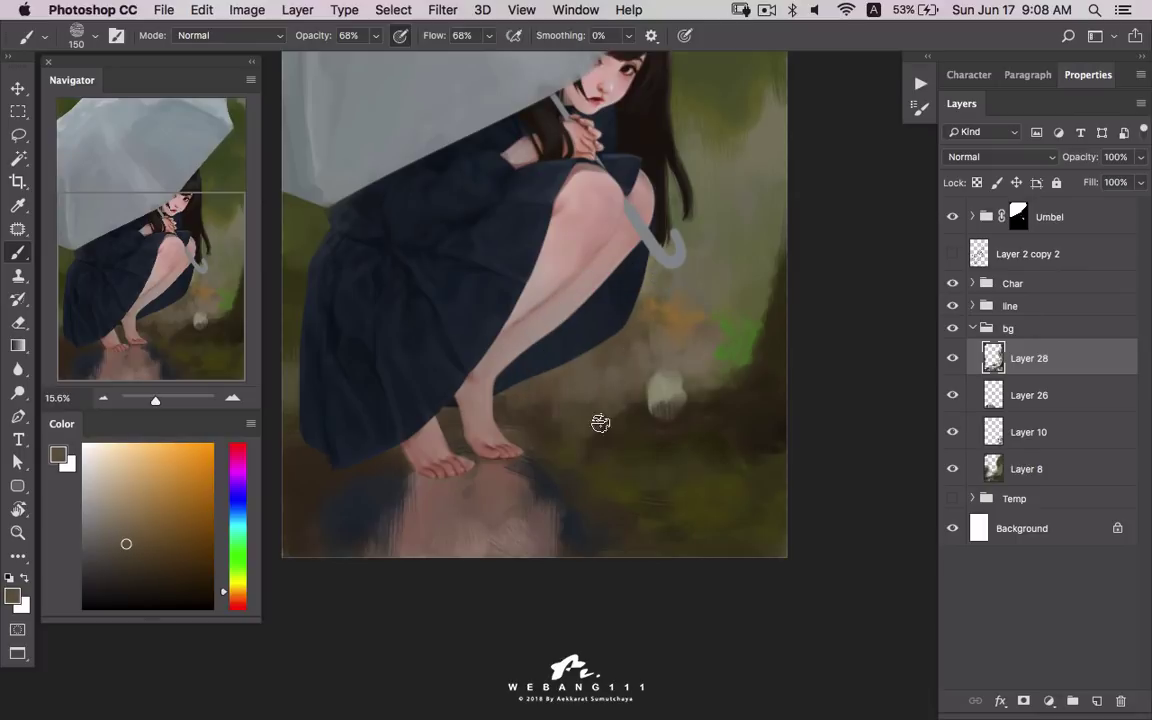
{"action": "left_click_drag", "start_coordinate": [600, 423], "coordinate": [758, 388]}
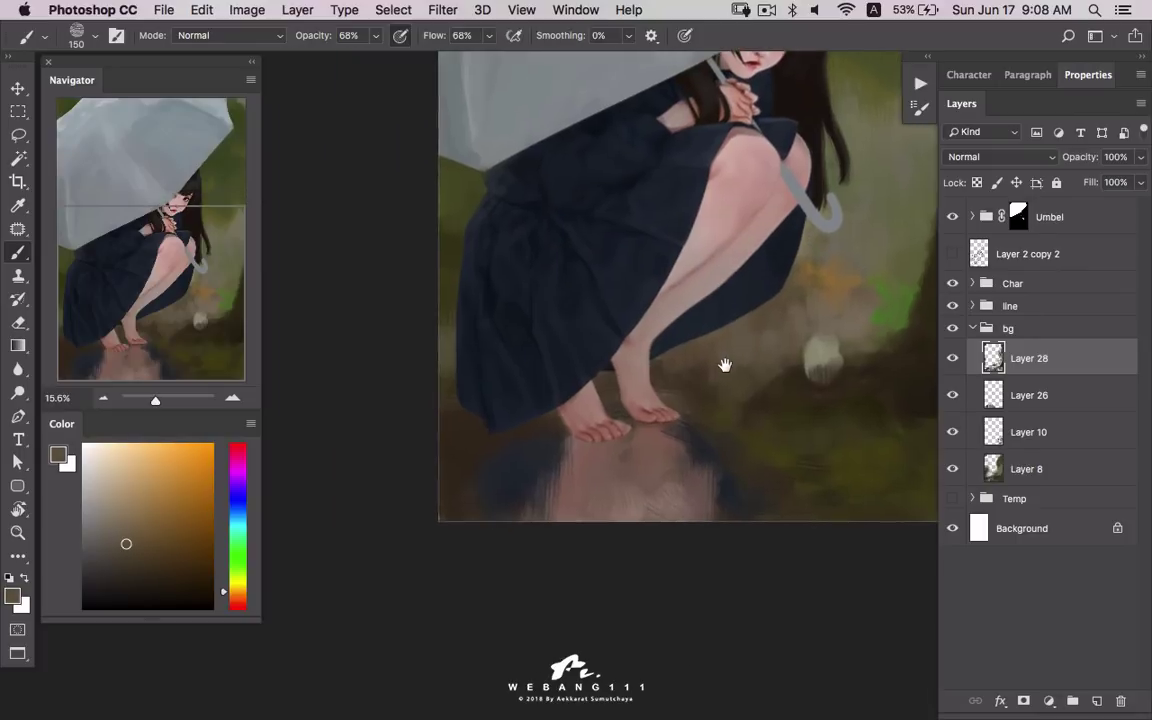
- Sample dark browns and orange-brown, then paint browner tones into the reflection below the feet
{"action": "left_click", "coordinate": [455, 330], "text": "alt"}
{"action": "left_click", "coordinate": [455, 422], "text": "alt"}
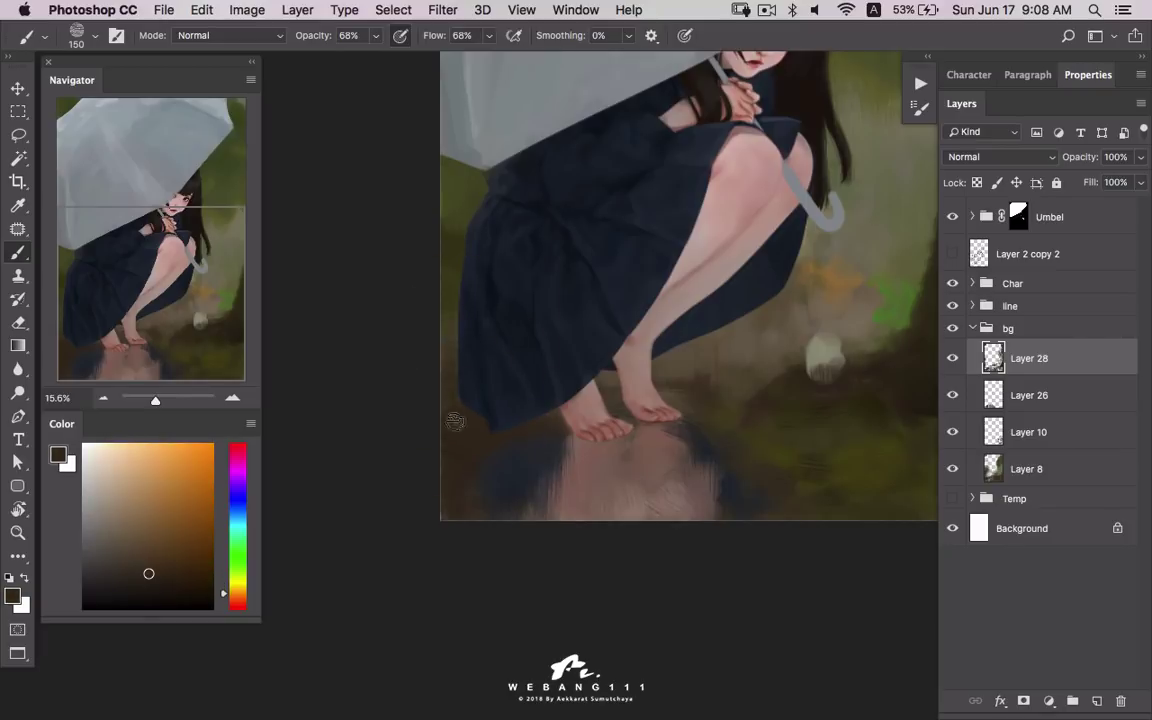
{"action": "left_click", "coordinate": [562, 418], "text": "alt"}
{"action": "left_click", "coordinate": [557, 432], "text": "alt"}
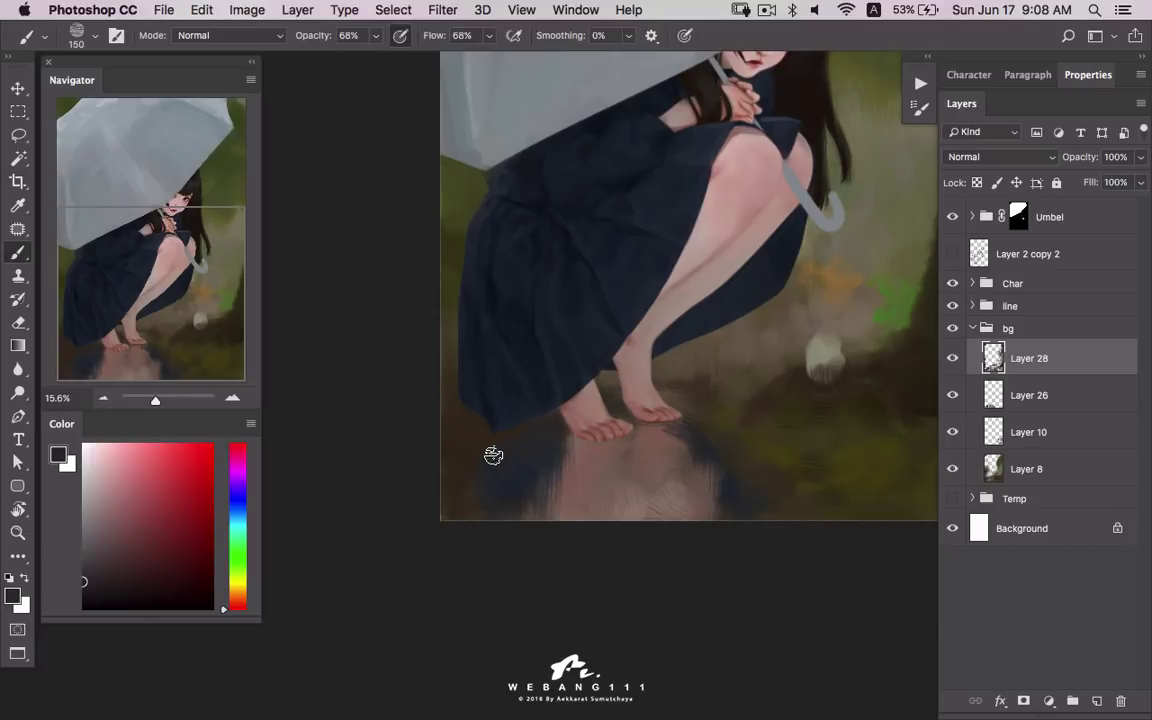
{"action": "left_click", "coordinate": [470, 487], "text": "alt"}
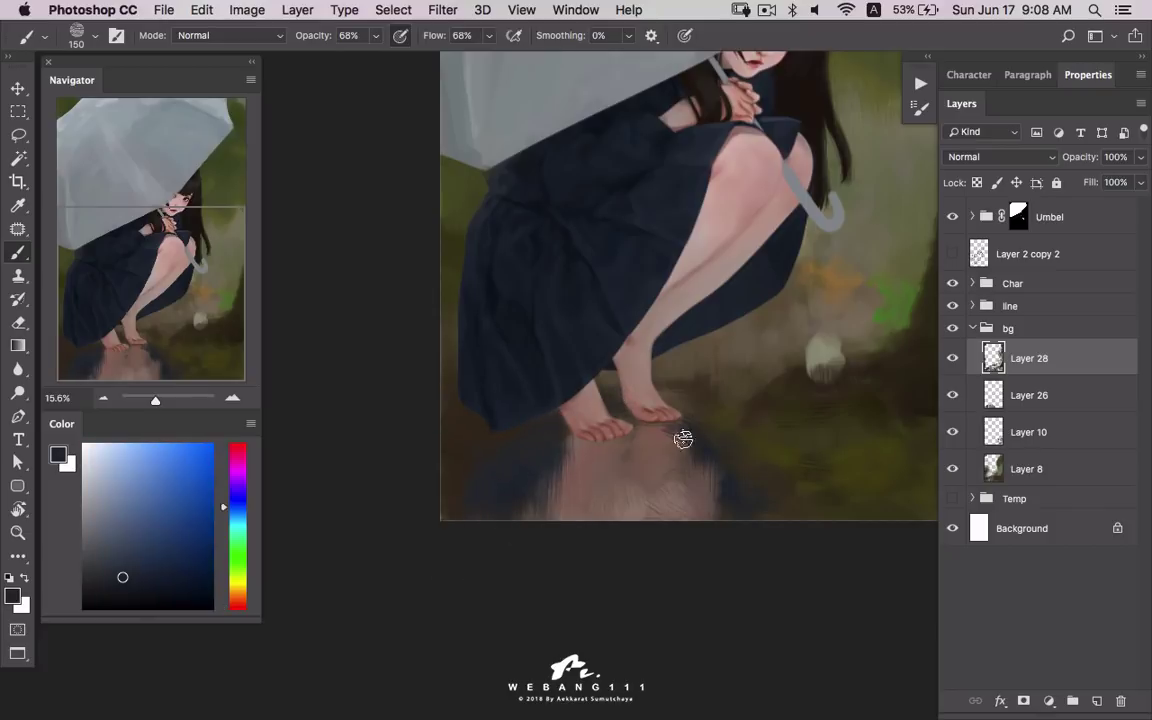
{"action": "left_click", "coordinate": [630, 405], "text": "alt"}
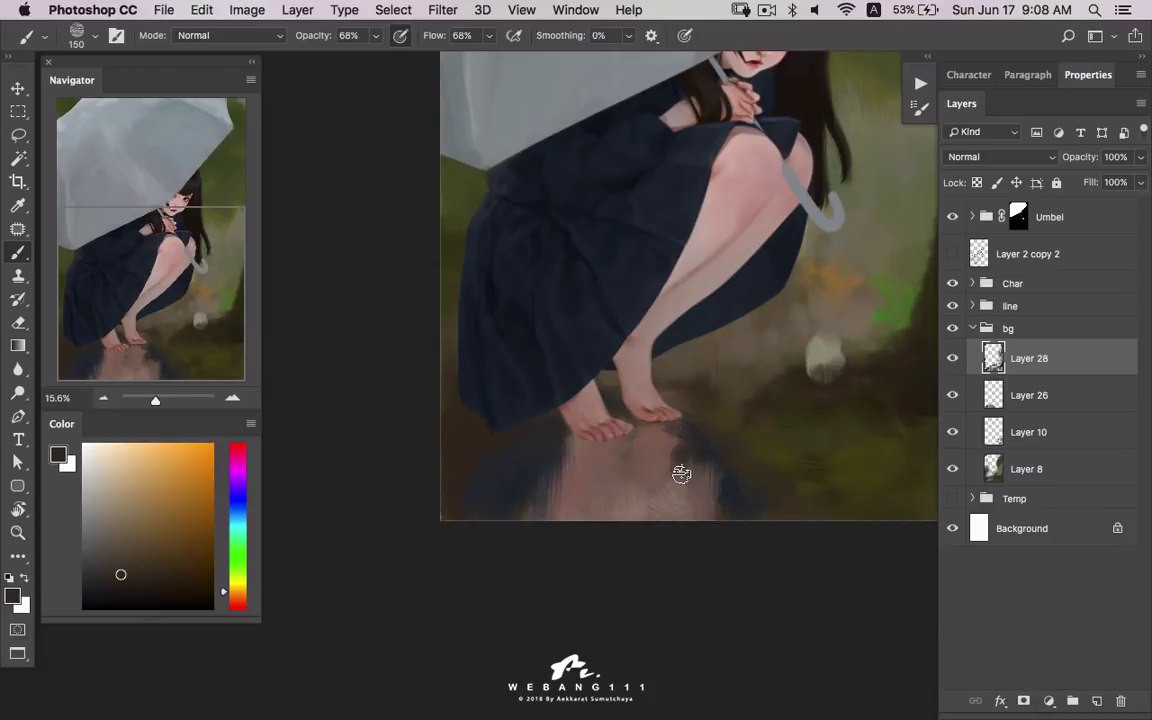
{"action": "mouse_move", "coordinate": [681, 474]}
{"action": "left_mouse_down"}
{"action": "mouse_move", "coordinate": [684, 452]}
{"action": "mouse_move", "coordinate": [694, 470]}
{"action": "mouse_move", "coordinate": [710, 465]}
{"action": "mouse_move", "coordinate": [725, 511]}
{"action": "left_mouse_up"}
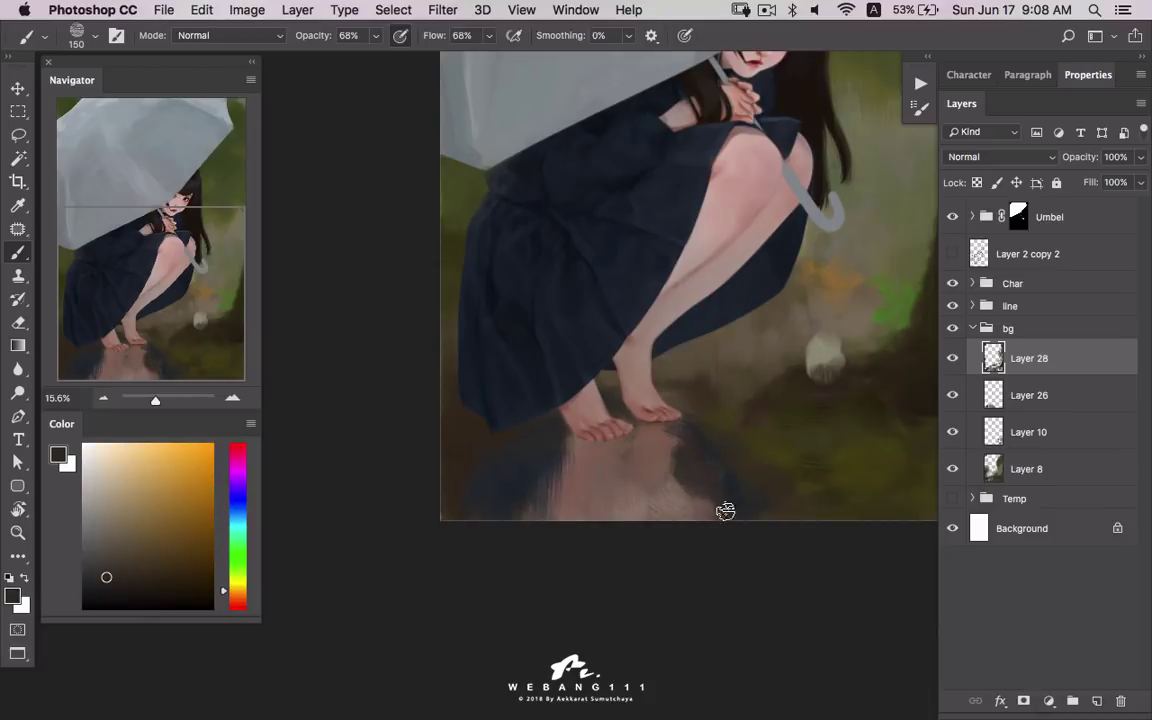
- Sample pink reflection tones and near-black, then paint dark vertical streaks into the reflection
{"action": "left_click", "coordinate": [712, 438], "text": "alt"}
{"action": "left_click", "coordinate": [624, 412], "text": "alt"}
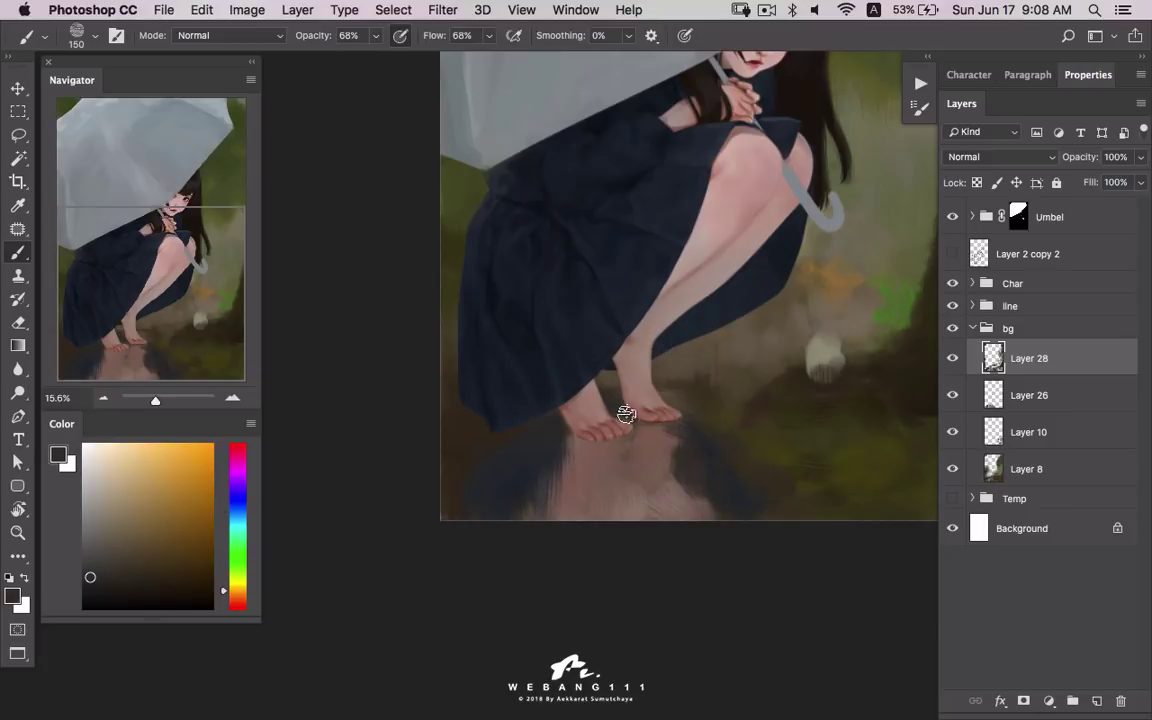
{"action": "left_click", "coordinate": [628, 463], "text": "alt"}
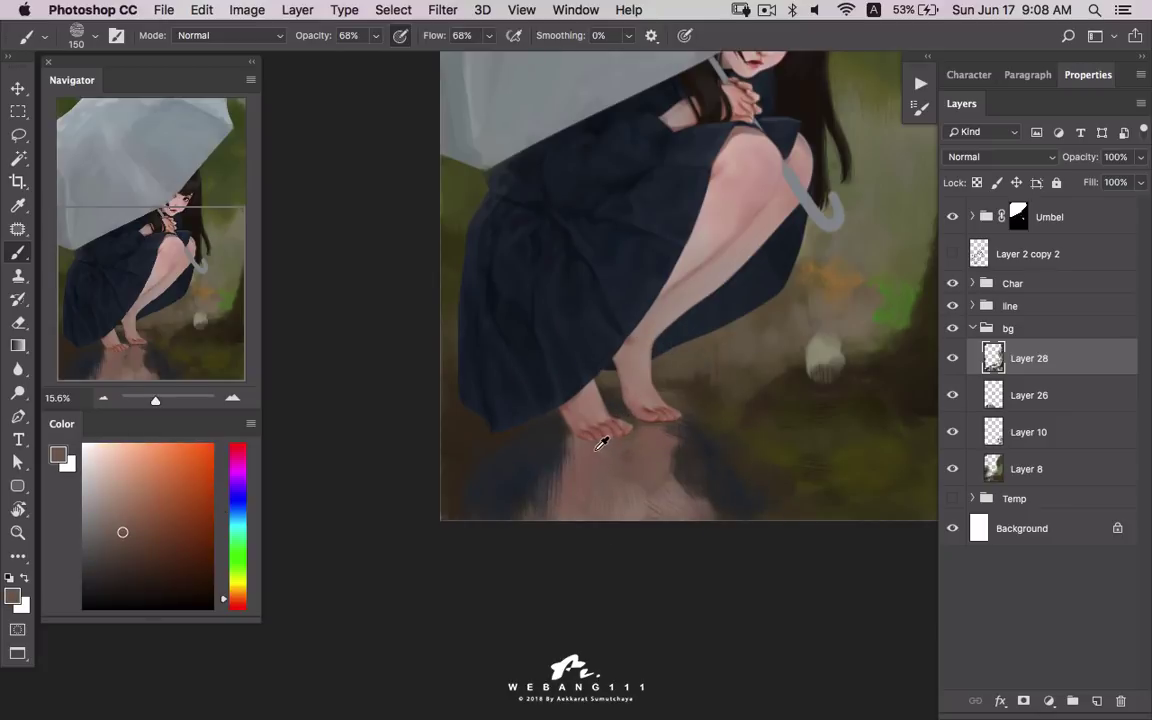
{"action": "left_click", "coordinate": [598, 448], "text": "alt"}
{"action": "left_click", "coordinate": [630, 490], "text": "alt"}
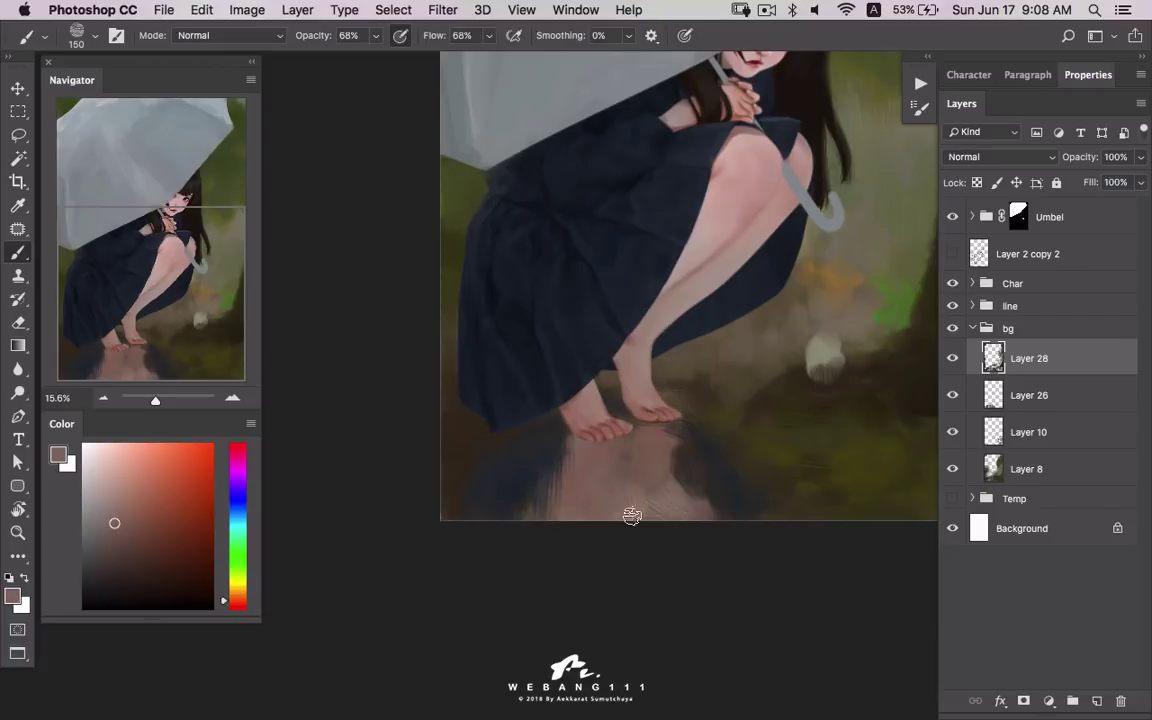
{"action": "left_click", "coordinate": [643, 505], "text": "alt"}
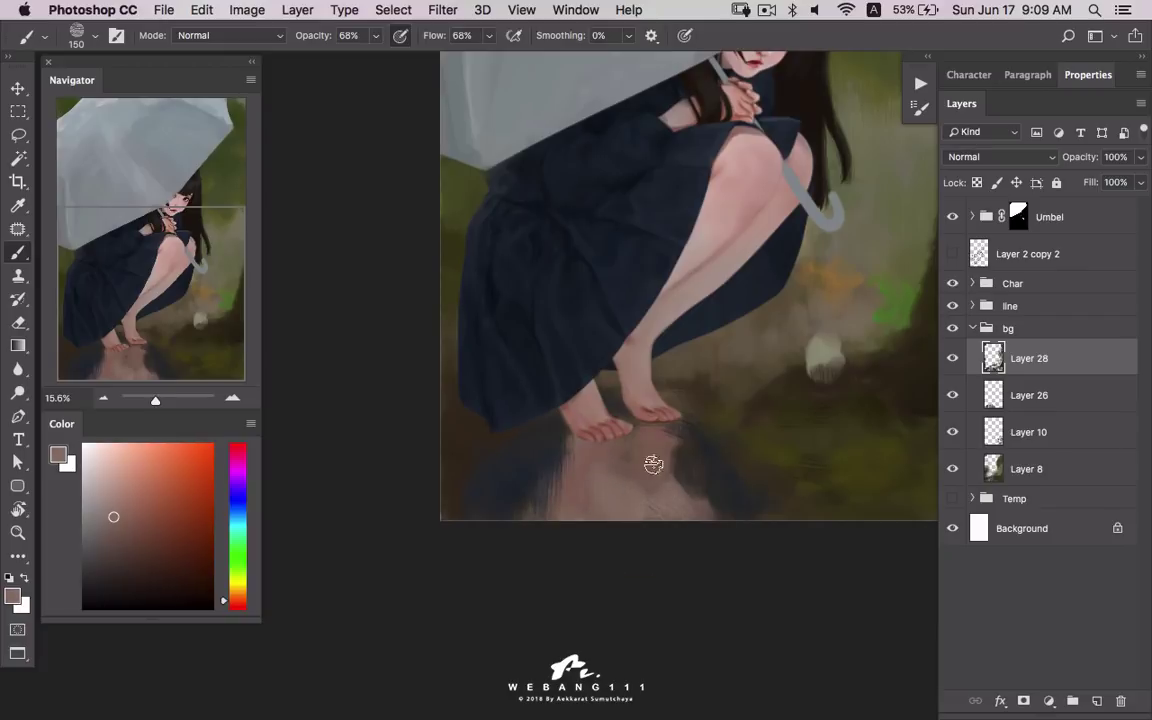
{"action": "left_click", "coordinate": [559, 478], "text": "alt"}
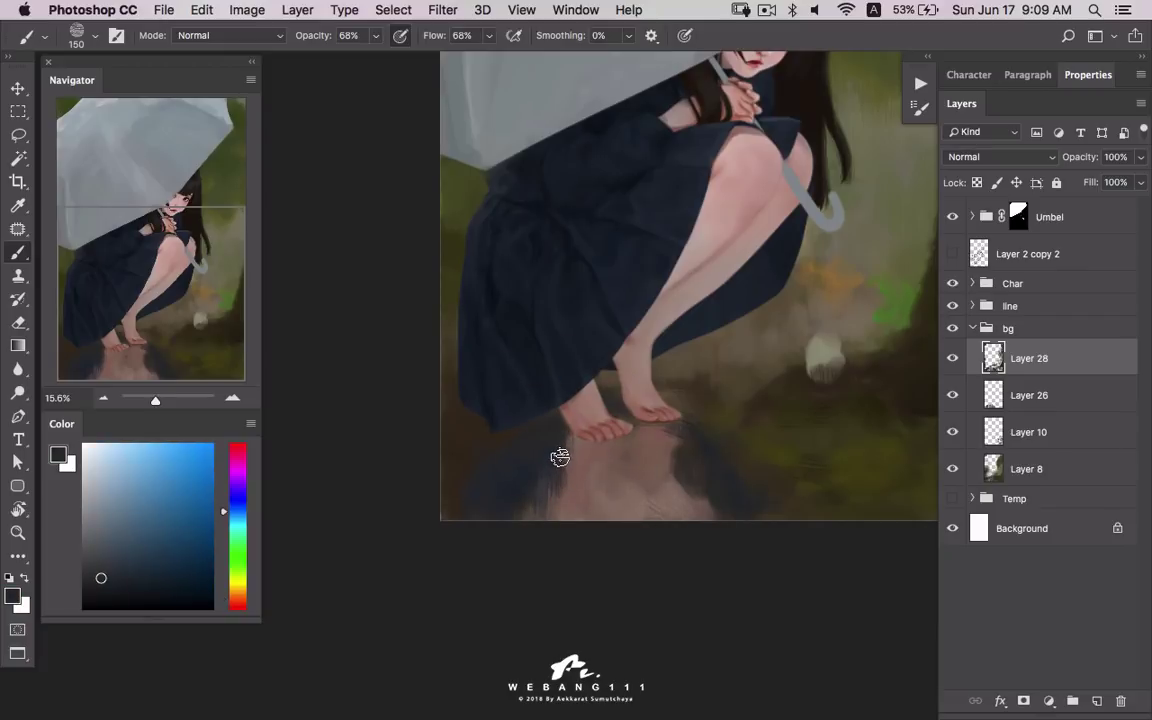
{"action": "mouse_move", "coordinate": [559, 457]}
{"action": "left_mouse_down"}
{"action": "mouse_move", "coordinate": [560, 514]}
{"action": "mouse_move", "coordinate": [566, 501]}
{"action": "mouse_move", "coordinate": [547, 528]}
{"action": "left_mouse_up"}
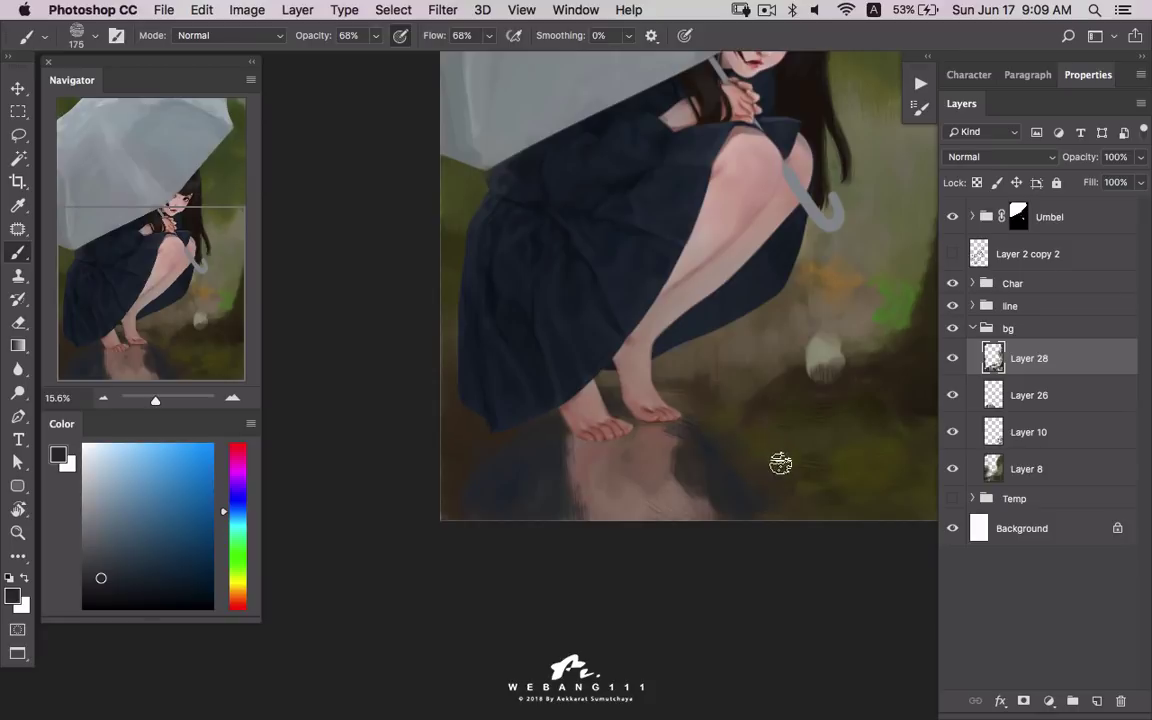
- Enlarge the brush and sample dark brown, pinkish brown and dark teal reflection tones
{"action": "key", "text": "bracketright"}
{"action": "key", "text": "bracketright"}
{"action": "key", "text": "bracketright"}
{"action": "left_click", "coordinate": [698, 500], "text": "alt"}
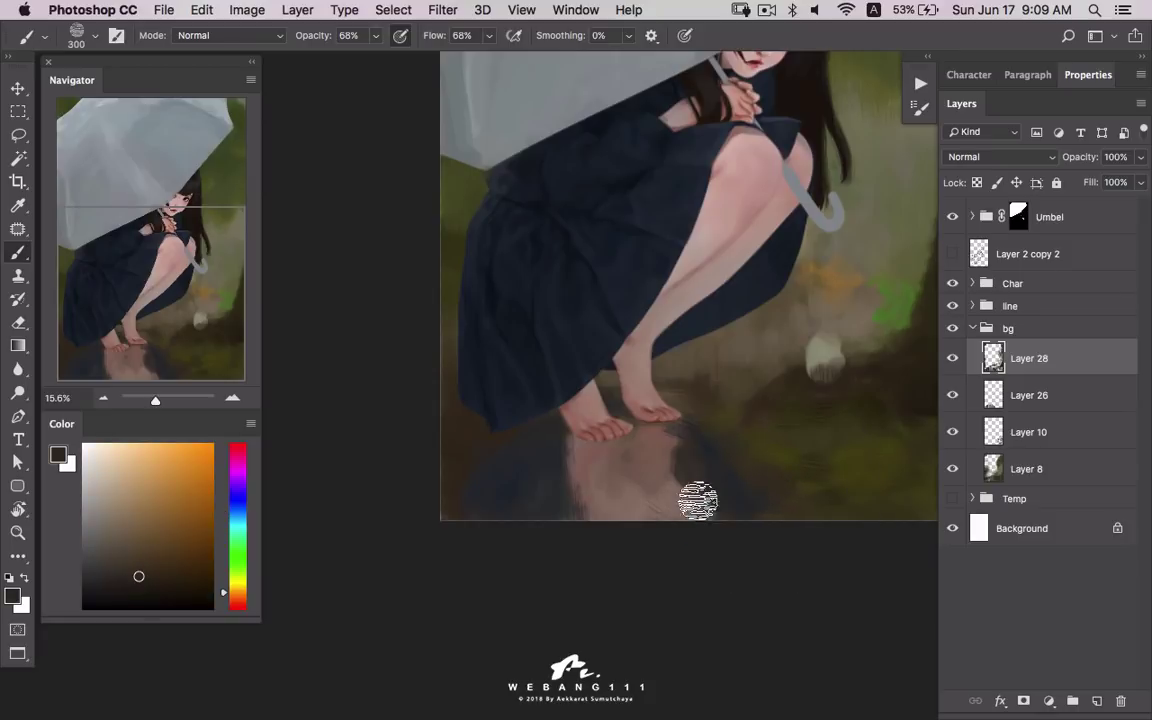
{"action": "left_click", "coordinate": [638, 478], "text": "alt"}
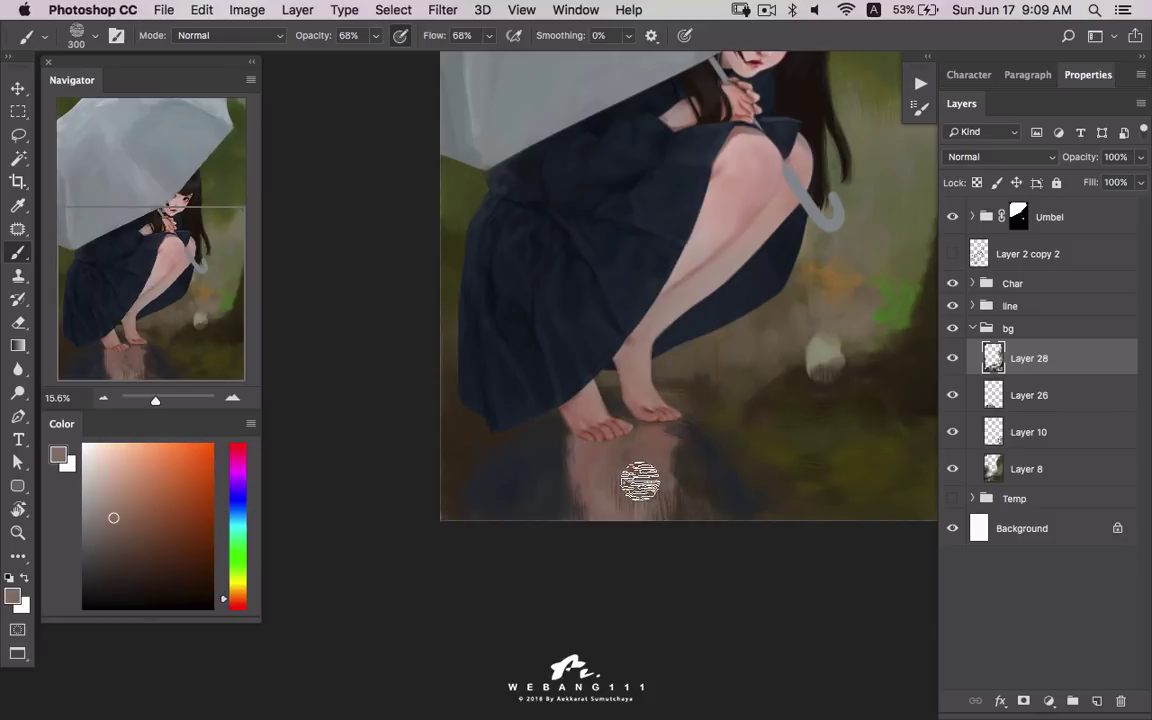
{"action": "left_click", "coordinate": [690, 500], "text": "alt"}
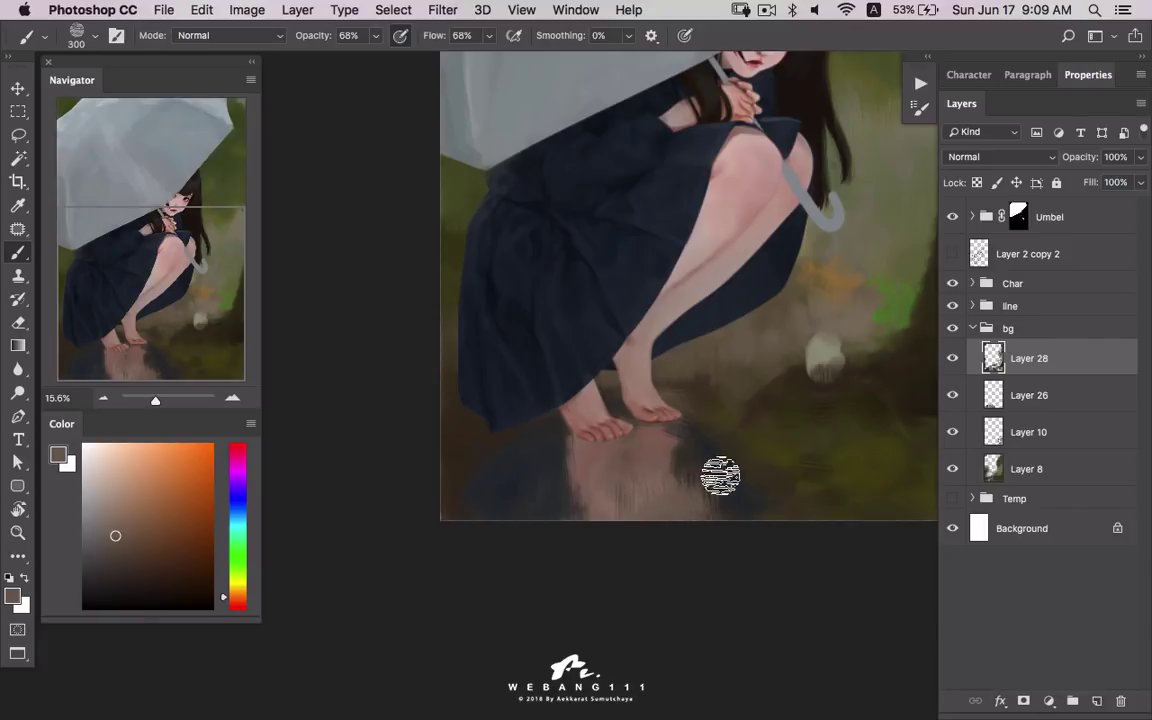
{"action": "left_click", "coordinate": [694, 510], "text": "alt"}
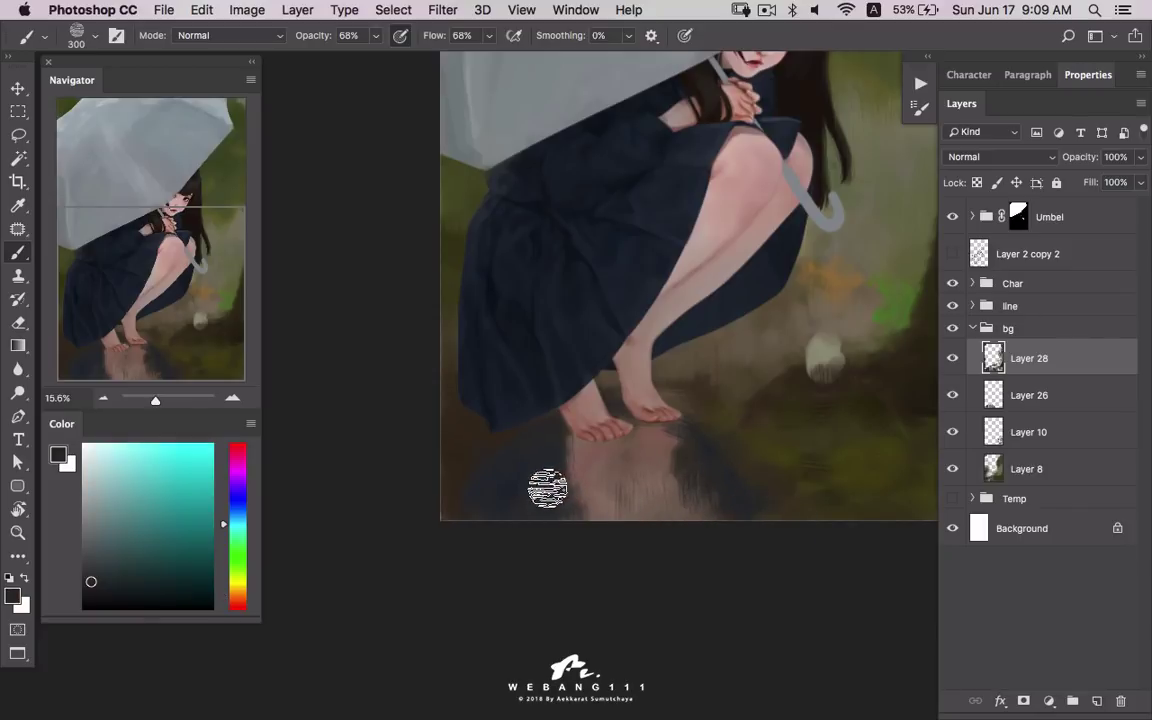
{"action": "left_click", "coordinate": [505, 465], "text": "alt"}
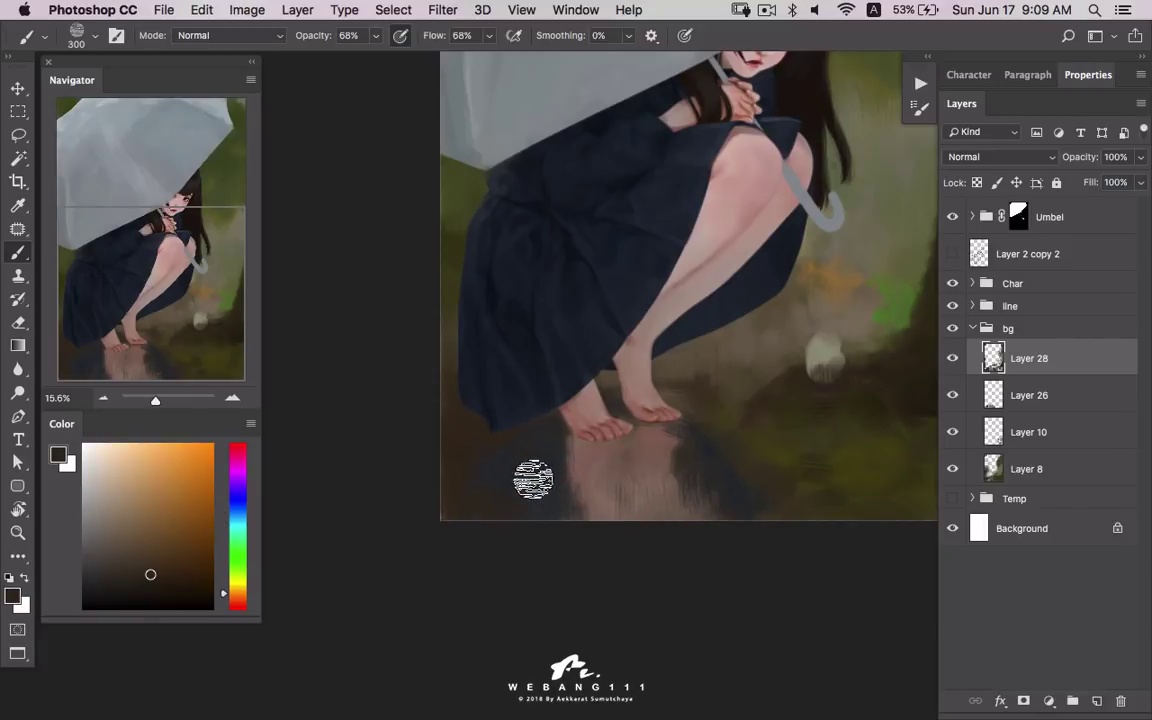
{"action": "left_click_drag", "start_coordinate": [777, 455], "coordinate": [624, 460]}
- Flip the whole painting horizontally, zooming out to check it and back in on the left side
{"action": "left_click", "coordinate": [640, 463], "text": "alt"}
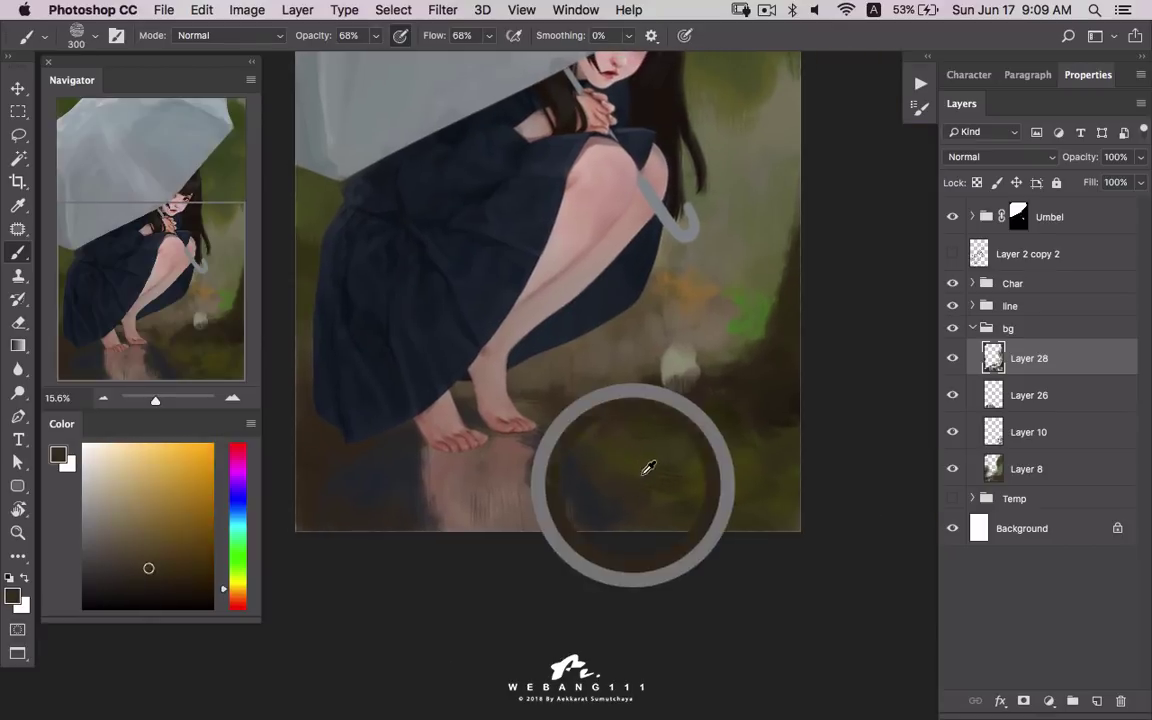
{"action": "mouse_move", "coordinate": [694, 424]}
{"action": "left_mouse_down"}
{"action": "mouse_move", "coordinate": [676, 545]}
{"action": "mouse_move", "coordinate": [657, 531]}
{"action": "left_mouse_up"}
{"action": "scroll", "coordinate": [657, 531], "scroll_direction": "down", "scroll_amount": 3}
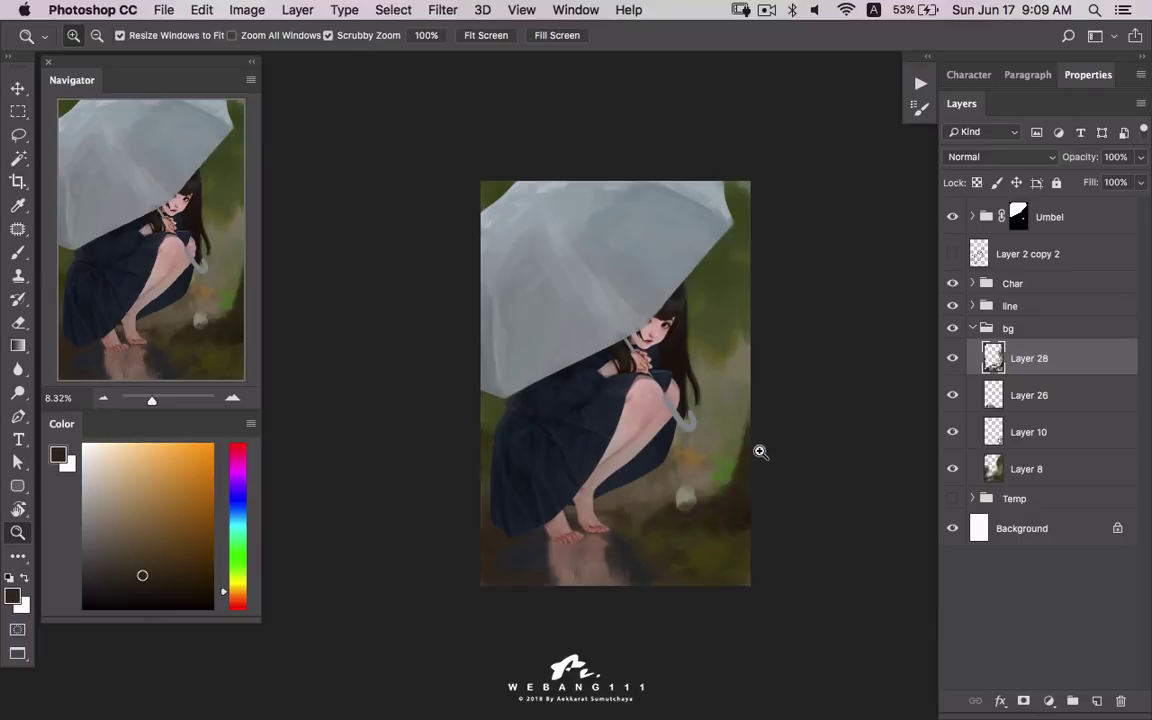
{"action": "key", "text": "ctrl+m"}
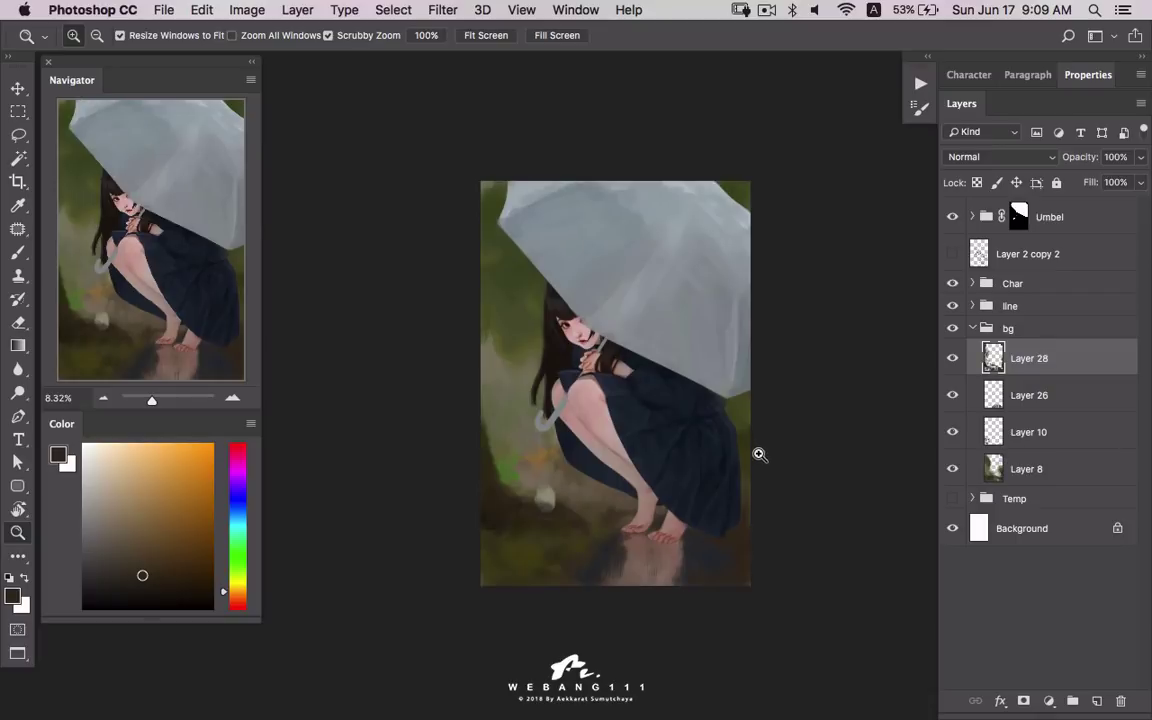
{"action": "left_click_drag", "start_coordinate": [545, 494], "coordinate": [687, 471]}
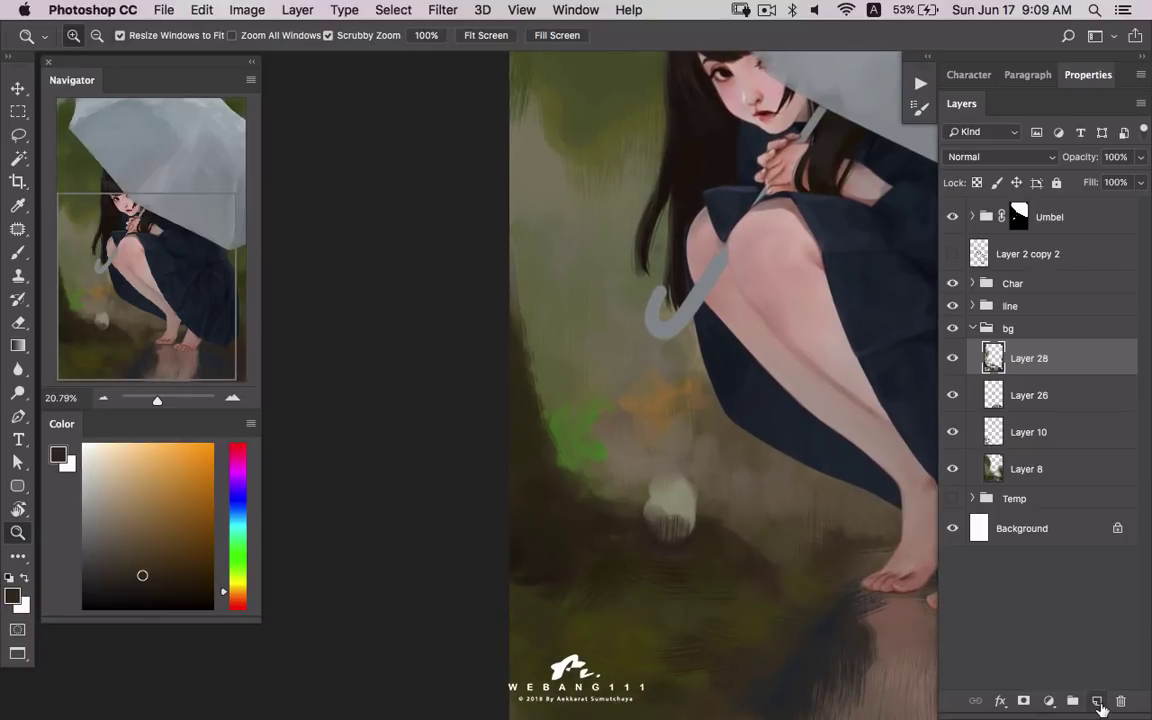
- Add a new layer above Layer 28 and set the brush size to 45
{"action": "left_click", "coordinate": [1097, 702]}
{"action": "left_click_drag", "start_coordinate": [594, 494], "coordinate": [609, 483]}
{"action": "key", "text": "b"}
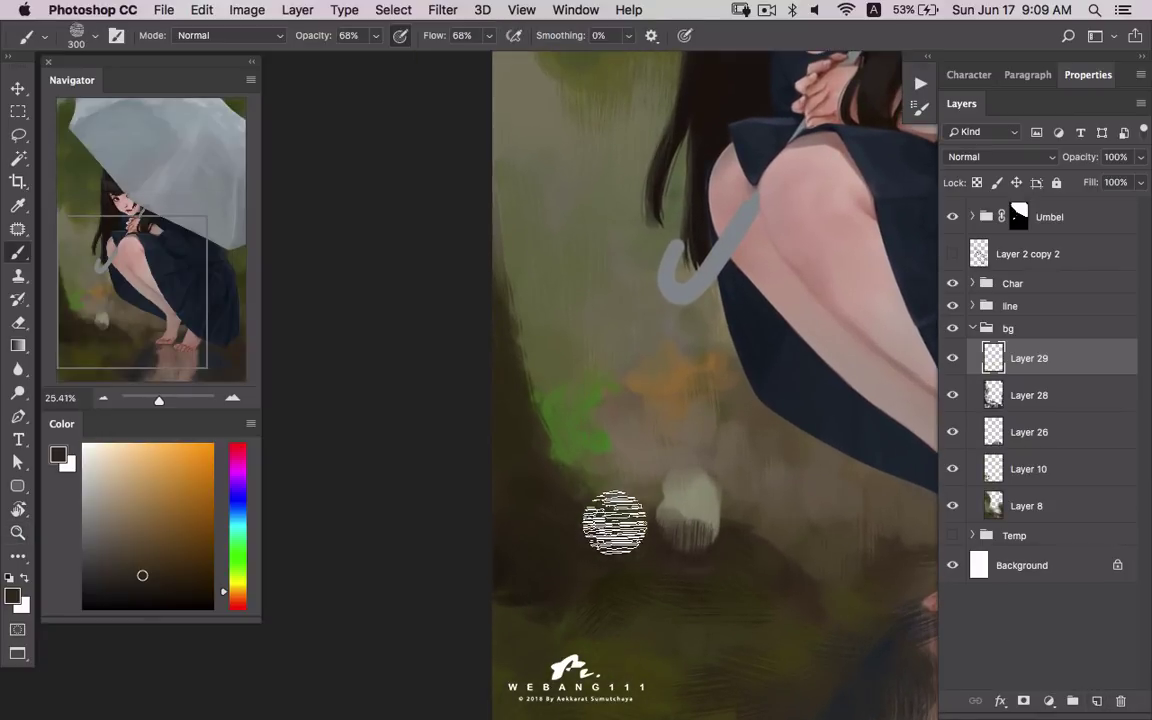
{"action": "left_click", "coordinate": [157, 580]}
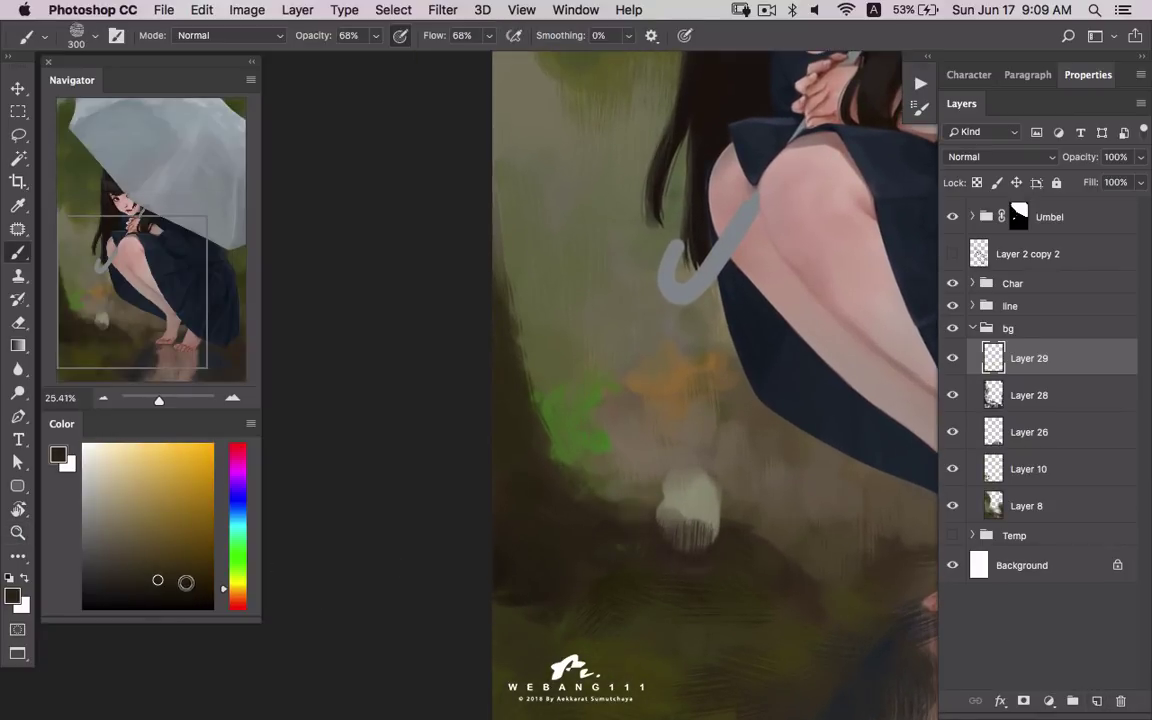
{"action": "right_click", "coordinate": [591, 501]}
{"action": "left_click_drag", "start_coordinate": [700, 360], "coordinate": [672, 360]}
{"action": "key", "text": "Return"}
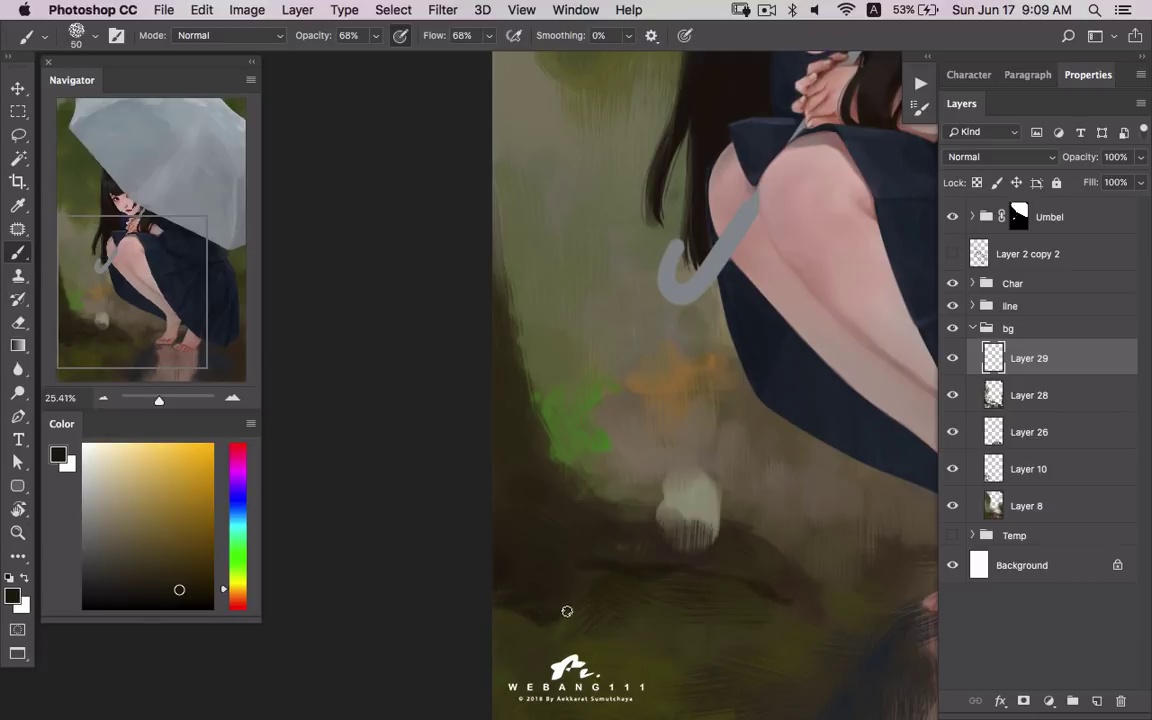
- Sample olive tones from the ground and darken the background along the left edge
{"action": "scroll", "coordinate": [669, 620], "scroll_direction": "down", "scroll_amount": 3}
{"action": "scroll", "coordinate": [669, 620], "scroll_direction": "left", "scroll_amount": 1}
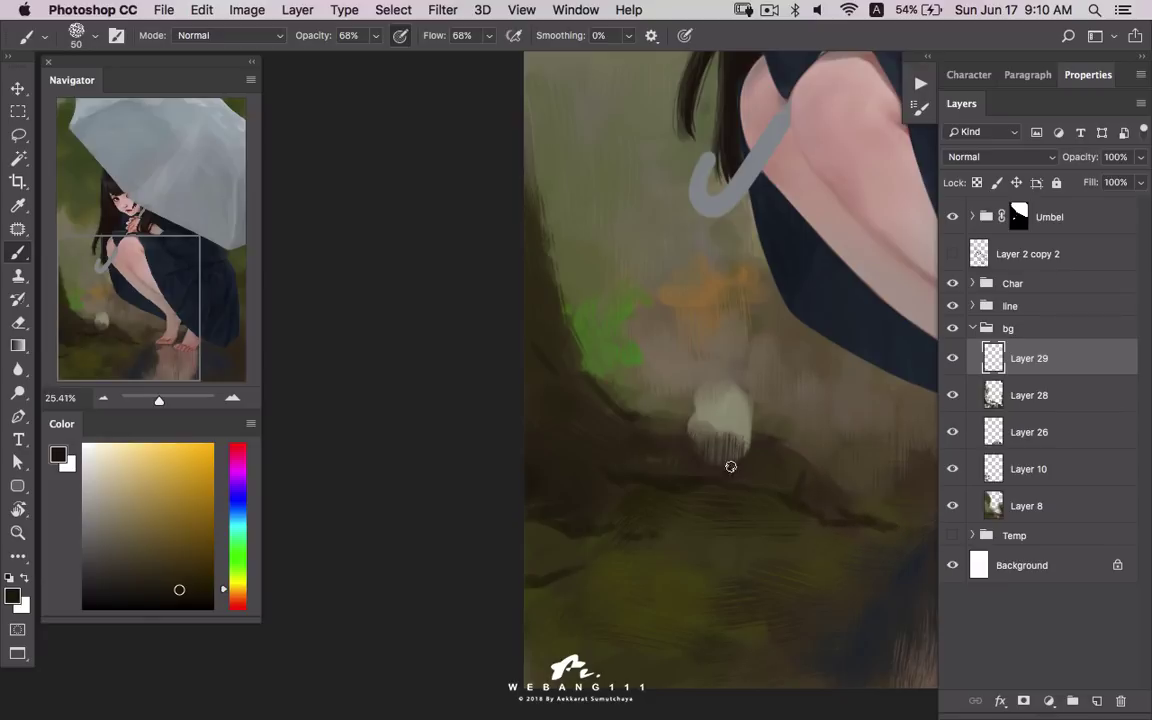
{"action": "left_click", "coordinate": [630, 487], "text": "alt"}
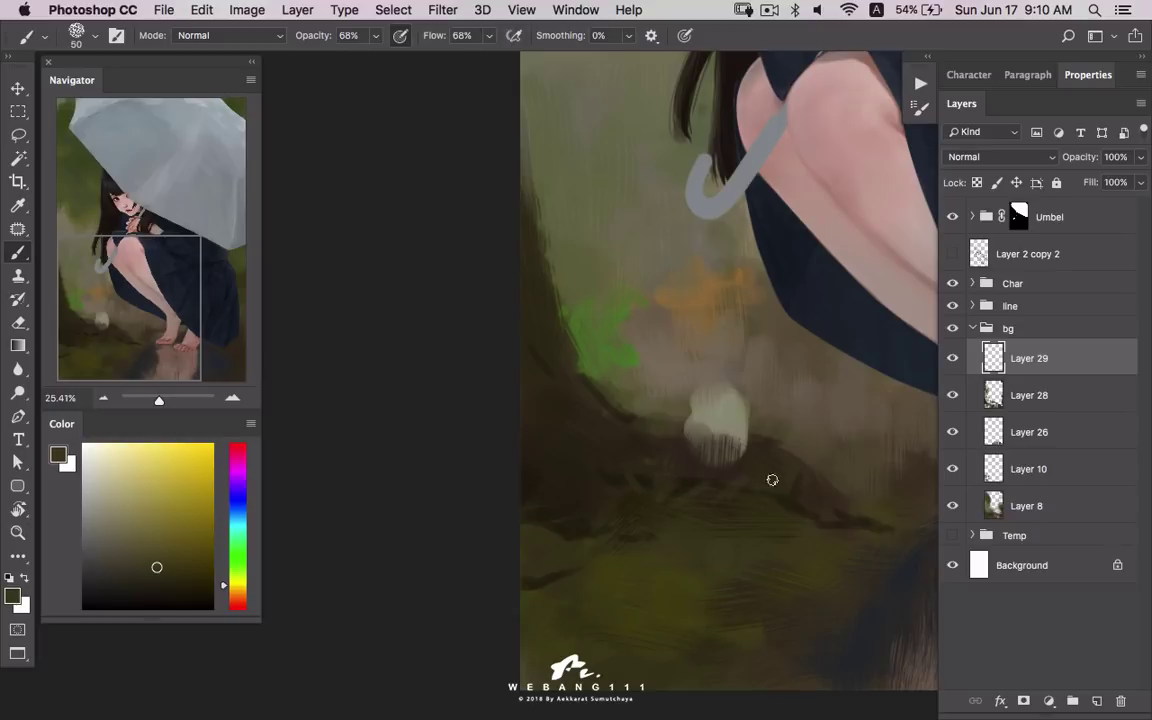
{"action": "left_click", "coordinate": [580, 530], "text": "alt"}
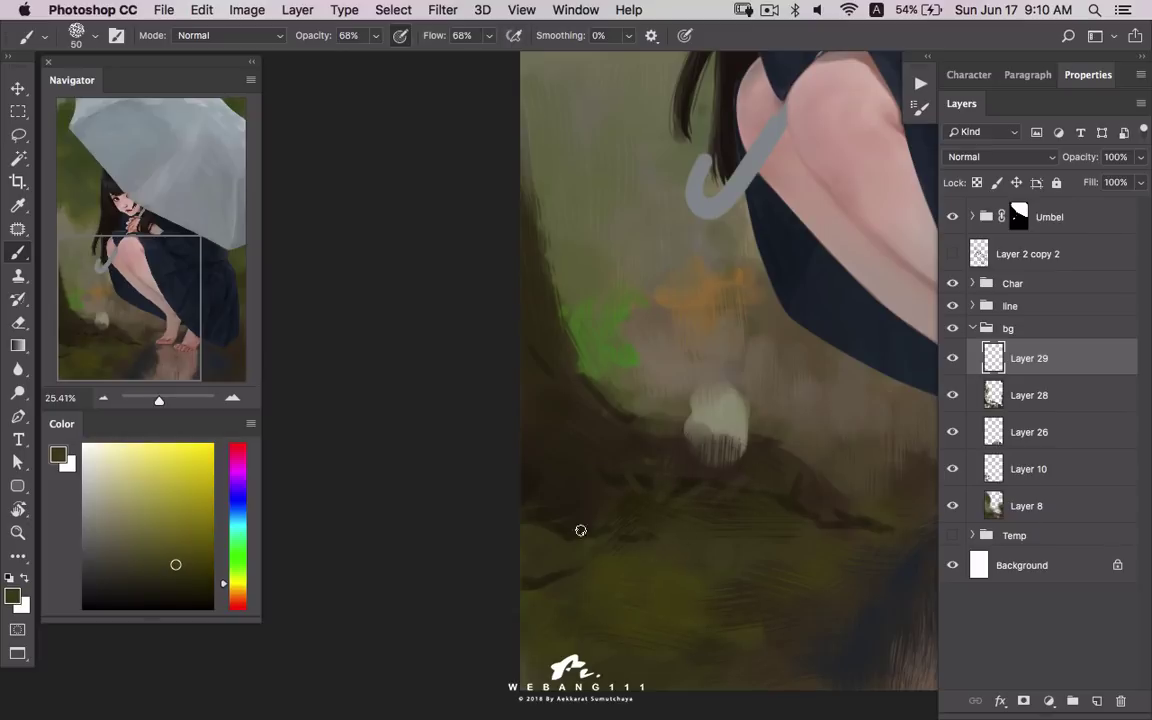
{"action": "left_click", "coordinate": [686, 497], "text": "alt"}
{"action": "scroll", "coordinate": [620, 441], "scroll_direction": "up", "scroll_amount": 3}
{"action": "left_click", "coordinate": [513, 467], "text": "alt"}
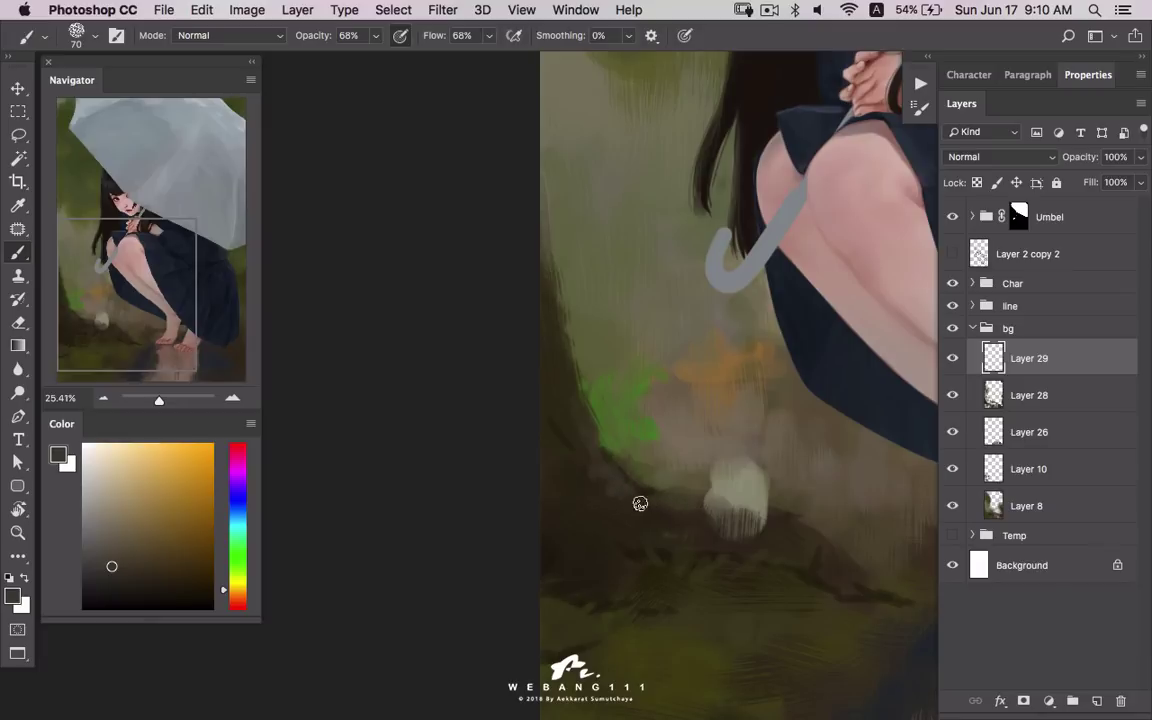
{"action": "scroll", "coordinate": [576, 385], "scroll_direction": "up", "scroll_amount": 3}
{"action": "scroll", "coordinate": [578, 417], "scroll_direction": "up", "scroll_amount": 2}
{"action": "left_click", "coordinate": [573, 378], "text": "alt"}
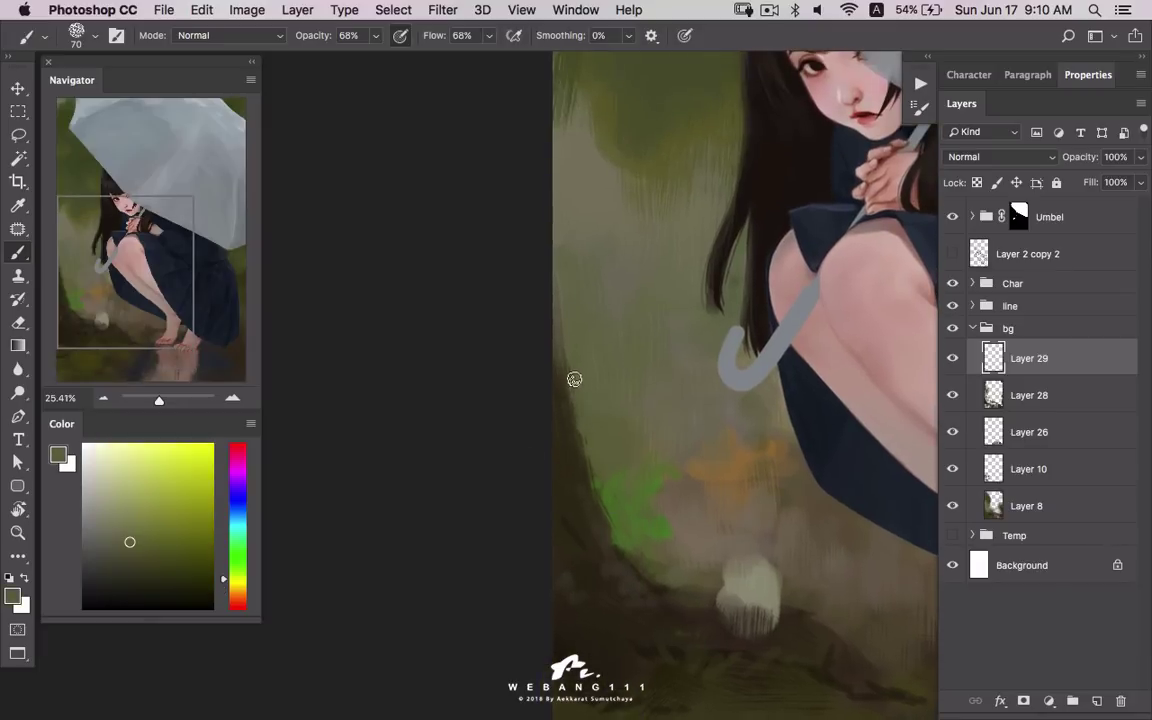
{"action": "left_click", "coordinate": [568, 406], "text": "alt"}
{"action": "left_click_drag", "start_coordinate": [568, 406], "coordinate": [568, 382]}
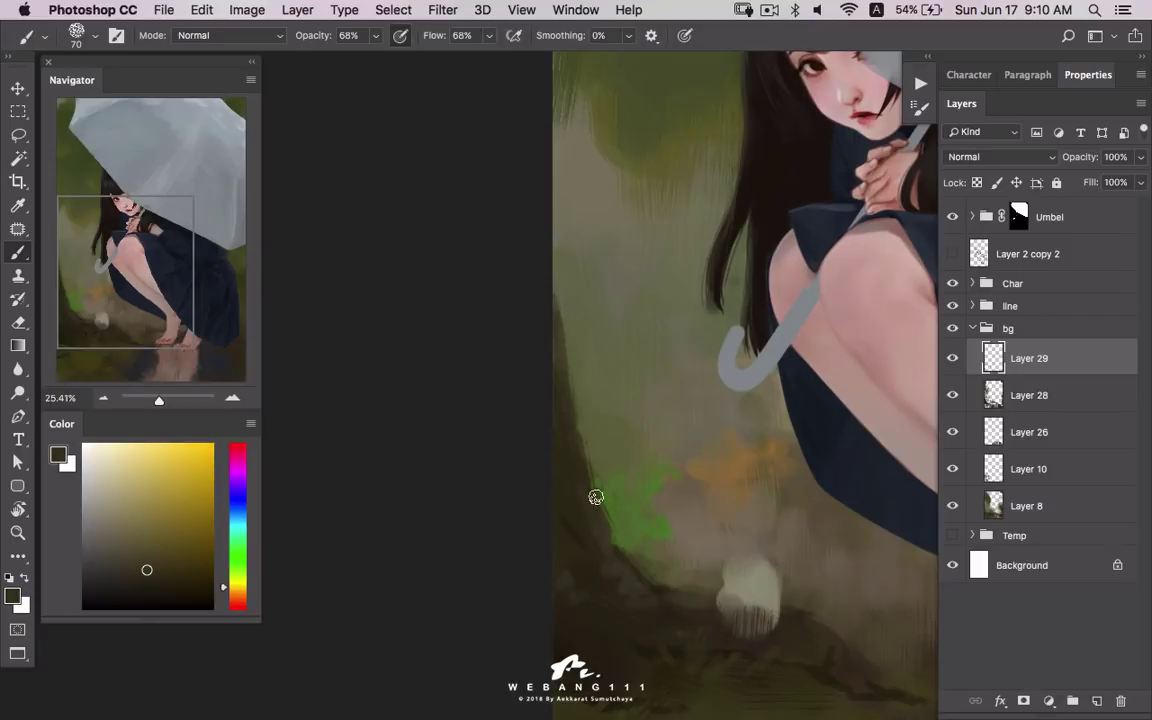
- Sample dark olive and warm brown tones from the ground near the puddle
{"action": "scroll", "coordinate": [596, 497], "scroll_direction": "down", "scroll_amount": 3}
{"action": "scroll", "coordinate": [571, 432], "scroll_direction": "right", "scroll_amount": 3}
{"action": "left_click", "coordinate": [553, 476], "text": "alt"}
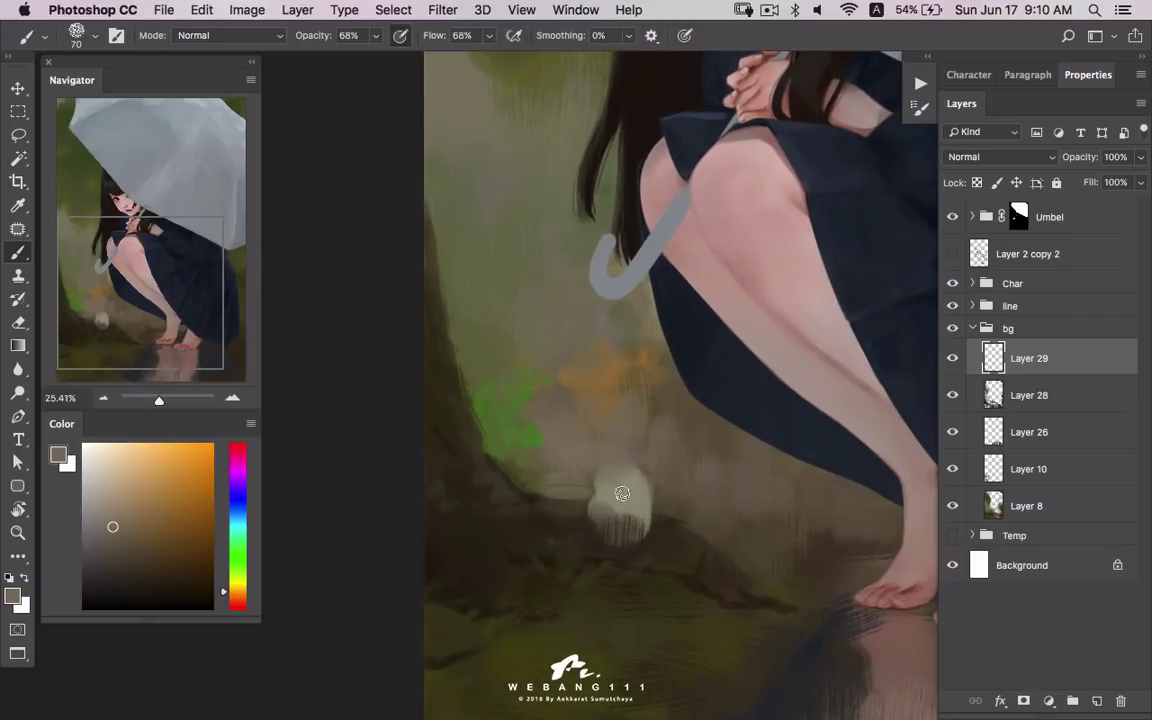
{"action": "left_click", "coordinate": [705, 528], "text": "alt"}
{"action": "left_click", "coordinate": [740, 582], "text": "alt"}
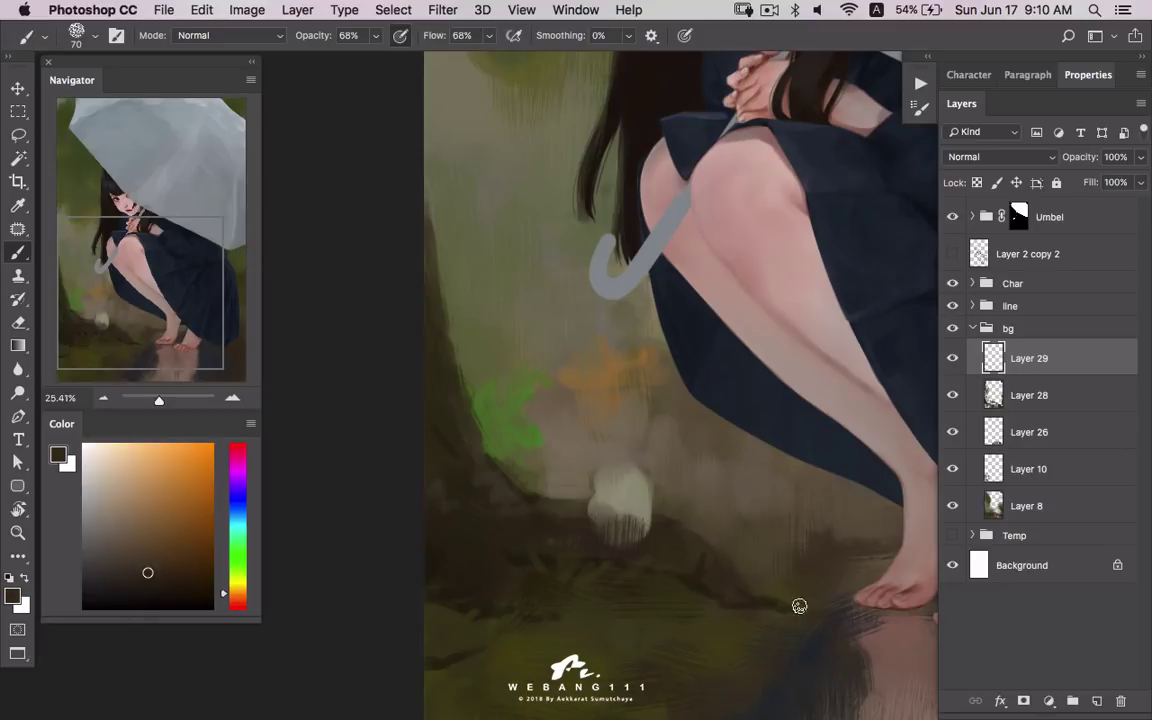
{"action": "left_click", "coordinate": [737, 585], "text": "alt"}
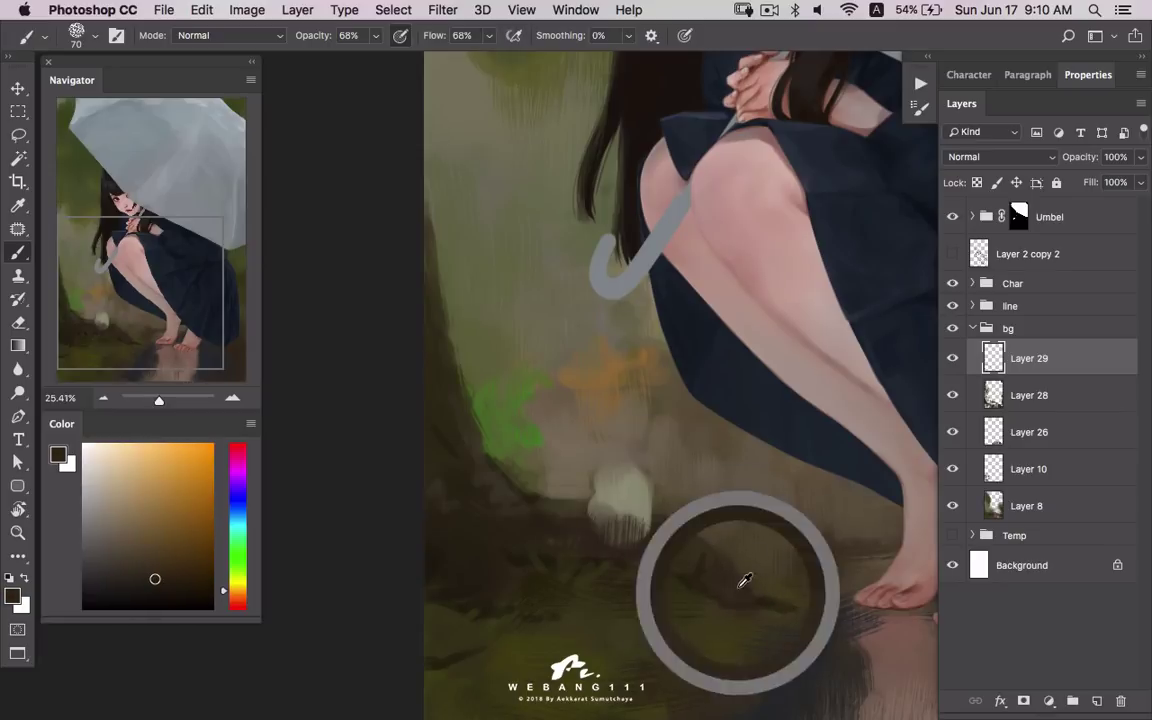
{"action": "left_click_drag", "start_coordinate": [649, 620], "coordinate": [625, 524]}
{"action": "left_click", "coordinate": [510, 494], "text": "alt"}
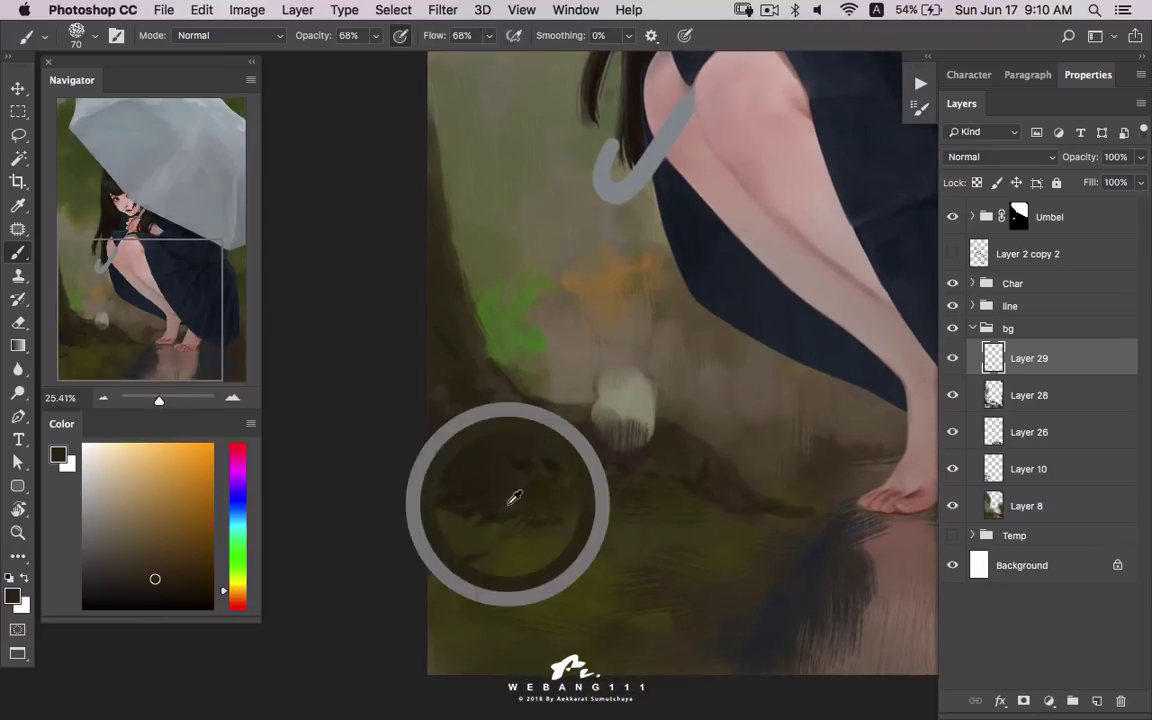
{"action": "left_click", "coordinate": [481, 544], "text": "alt"}
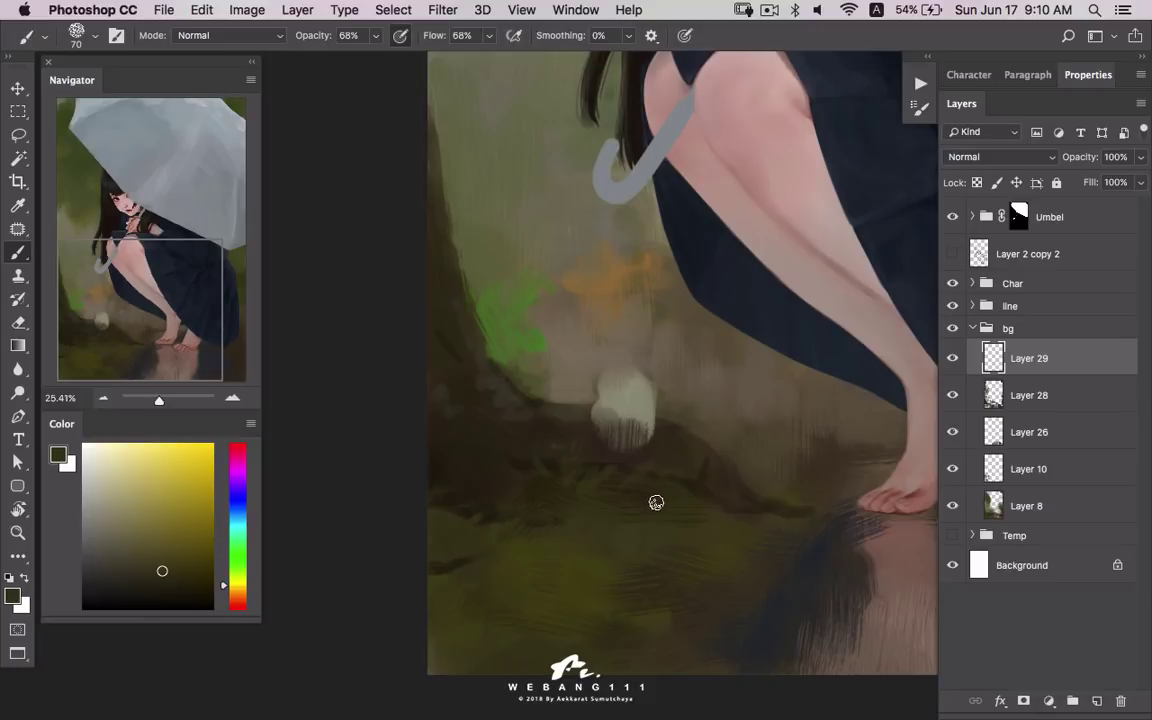
- Outline a scatter of small leaf shapes across the ground with the Lasso tool
{"action": "key", "text": "l"}
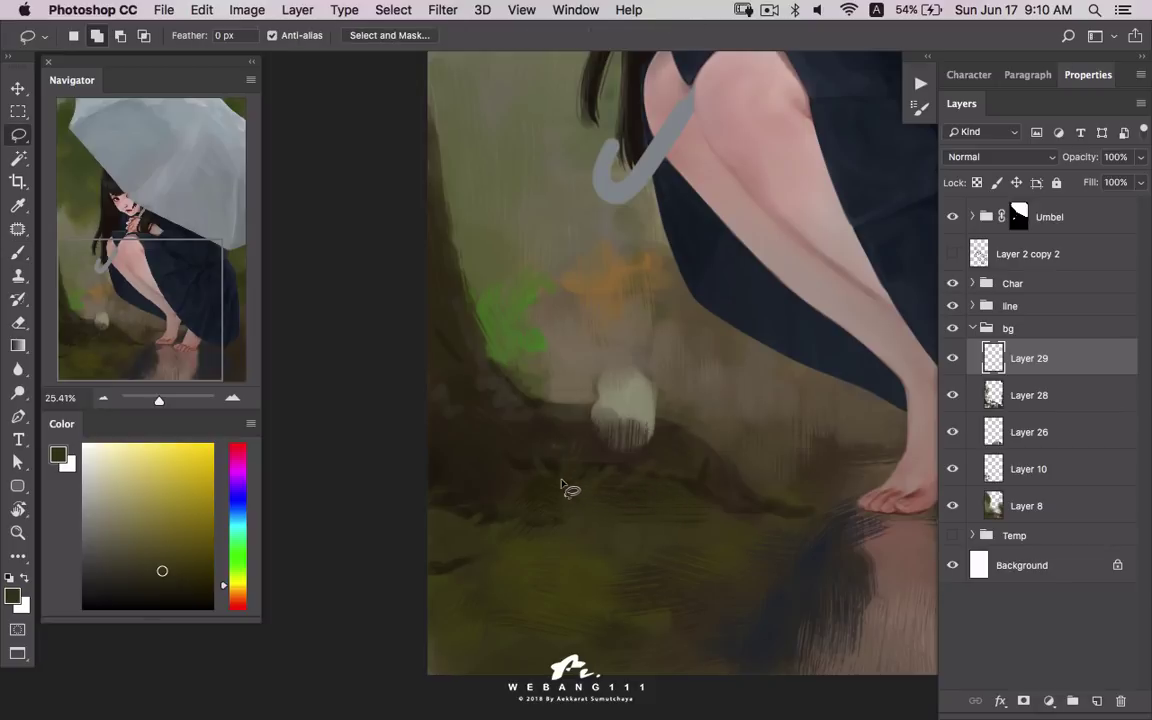
{"action": "mouse_move", "coordinate": [561, 484]}
{"action": "left_mouse_down"}
{"action": "mouse_move", "coordinate": [625, 501]}
{"action": "mouse_move", "coordinate": [604, 520]}
{"action": "mouse_move", "coordinate": [562, 482]}
{"action": "left_mouse_up"}
{"action": "left_click_drag", "start_coordinate": [476, 572], "coordinate": [460, 568]}
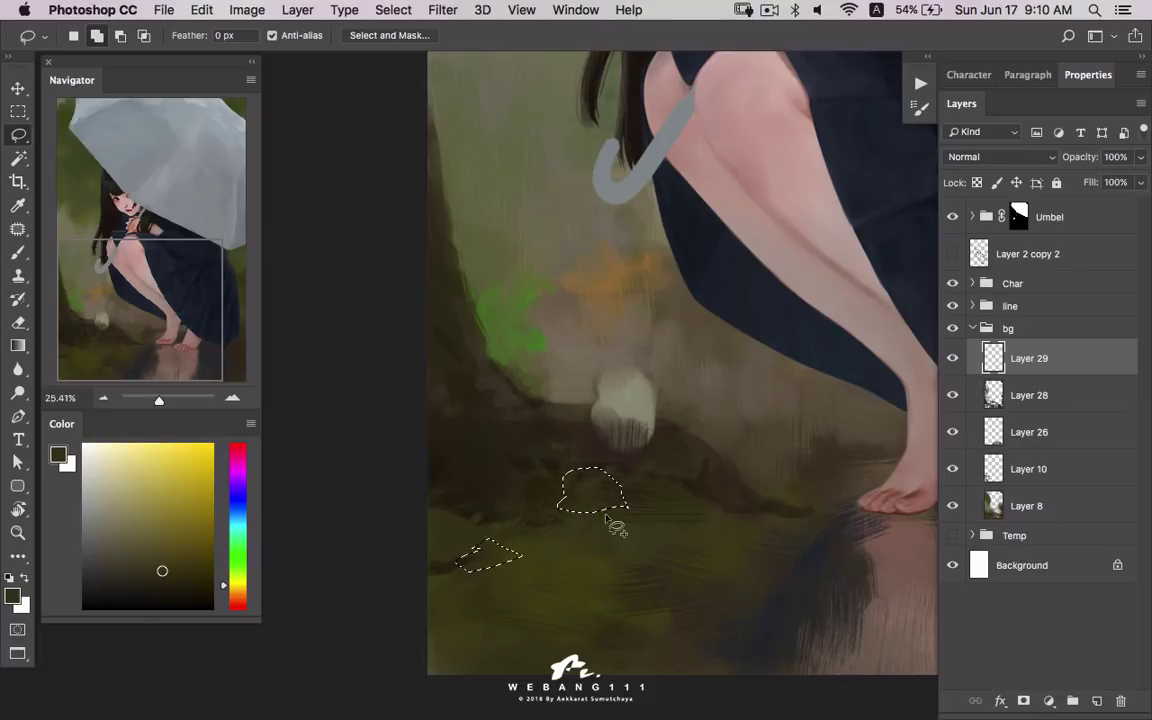
{"action": "left_click_drag", "start_coordinate": [668, 516], "coordinate": [752, 520]}
{"action": "mouse_move", "coordinate": [665, 485]}
{"action": "left_mouse_down"}
{"action": "mouse_move", "coordinate": [700, 489]}
{"action": "mouse_move", "coordinate": [668, 487]}
{"action": "left_mouse_up"}
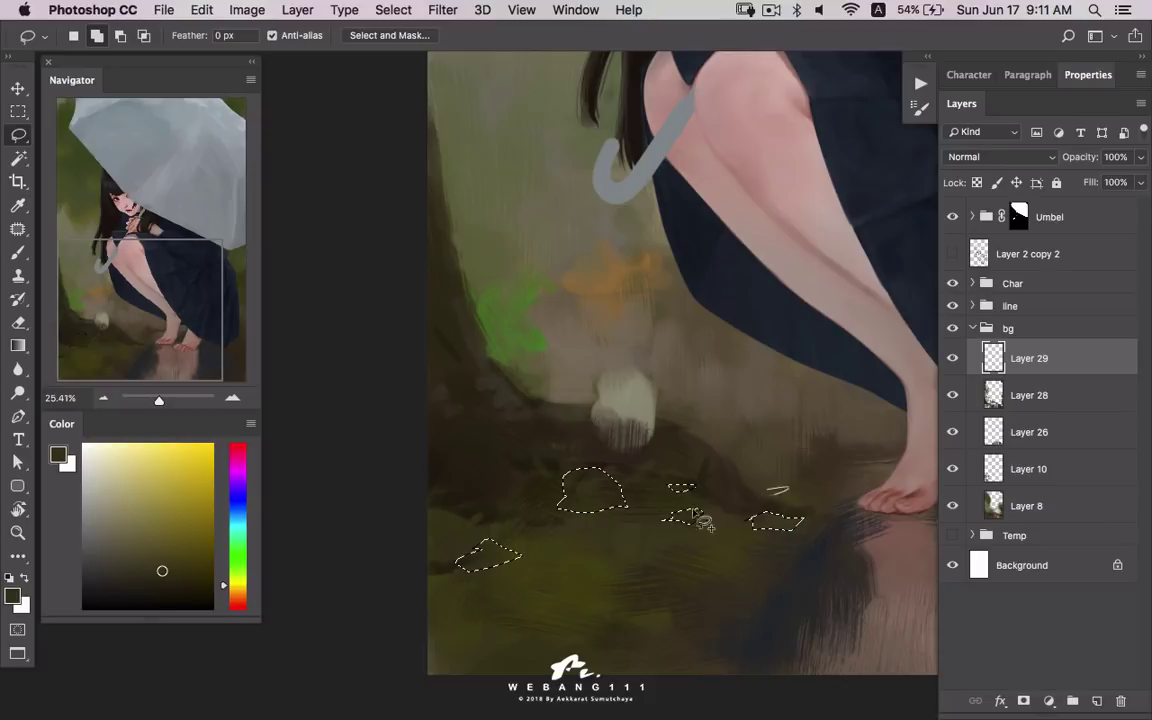
{"action": "left_click_drag", "start_coordinate": [440, 522], "coordinate": [445, 520]}
{"action": "mouse_move", "coordinate": [531, 600]}
{"action": "left_mouse_down"}
{"action": "mouse_move", "coordinate": [497, 612]}
{"action": "mouse_move", "coordinate": [440, 598]}
{"action": "left_mouse_up"}
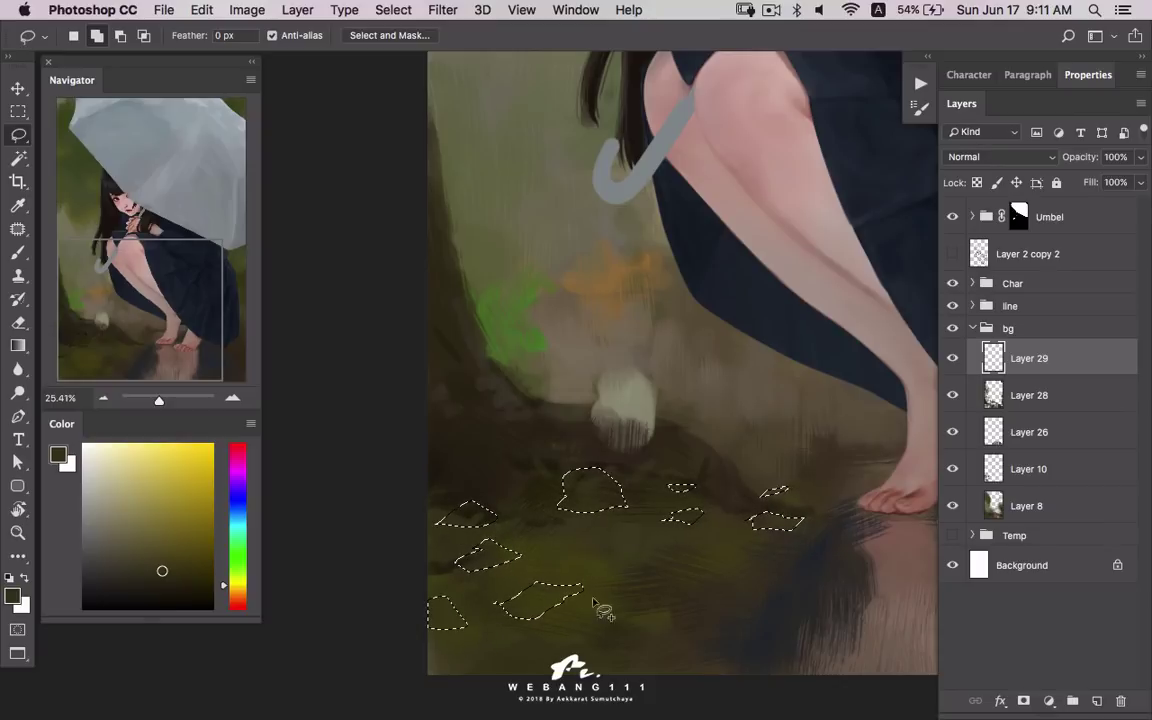
{"action": "left_click_drag", "start_coordinate": [595, 560], "coordinate": [662, 559]}
{"action": "mouse_move", "coordinate": [735, 585]}
{"action": "left_mouse_down"}
{"action": "mouse_move", "coordinate": [761, 607]}
{"action": "mouse_move", "coordinate": [574, 628]}
{"action": "left_mouse_up"}
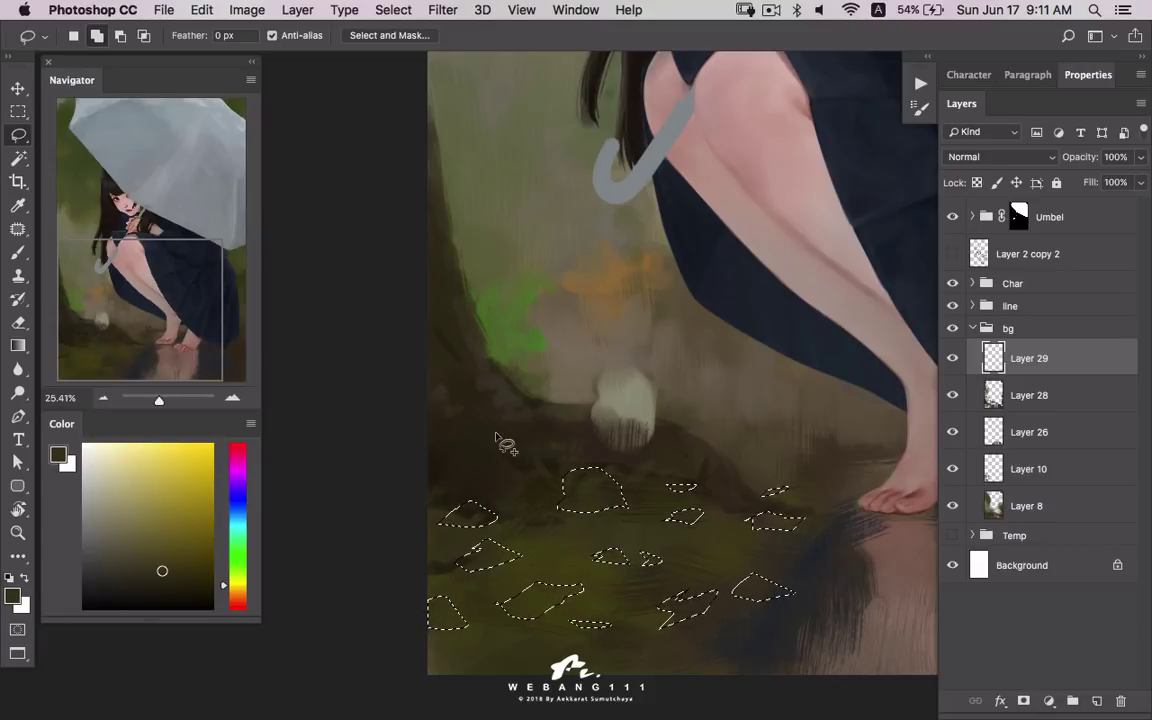
{"action": "left_click_drag", "start_coordinate": [450, 478], "coordinate": [432, 489]}
- Choose an olive to golden-brown leaf colour in the Color panel
{"action": "left_click_drag", "start_coordinate": [548, 532], "coordinate": [557, 535]}
{"action": "left_click", "coordinate": [199, 544]}
{"action": "left_click_drag", "start_coordinate": [227, 592], "coordinate": [227, 587]}
- With a size-150 brush, paint the central leaf olive-yellow and the left leaves reddish-brown
{"action": "key", "text": "b"}
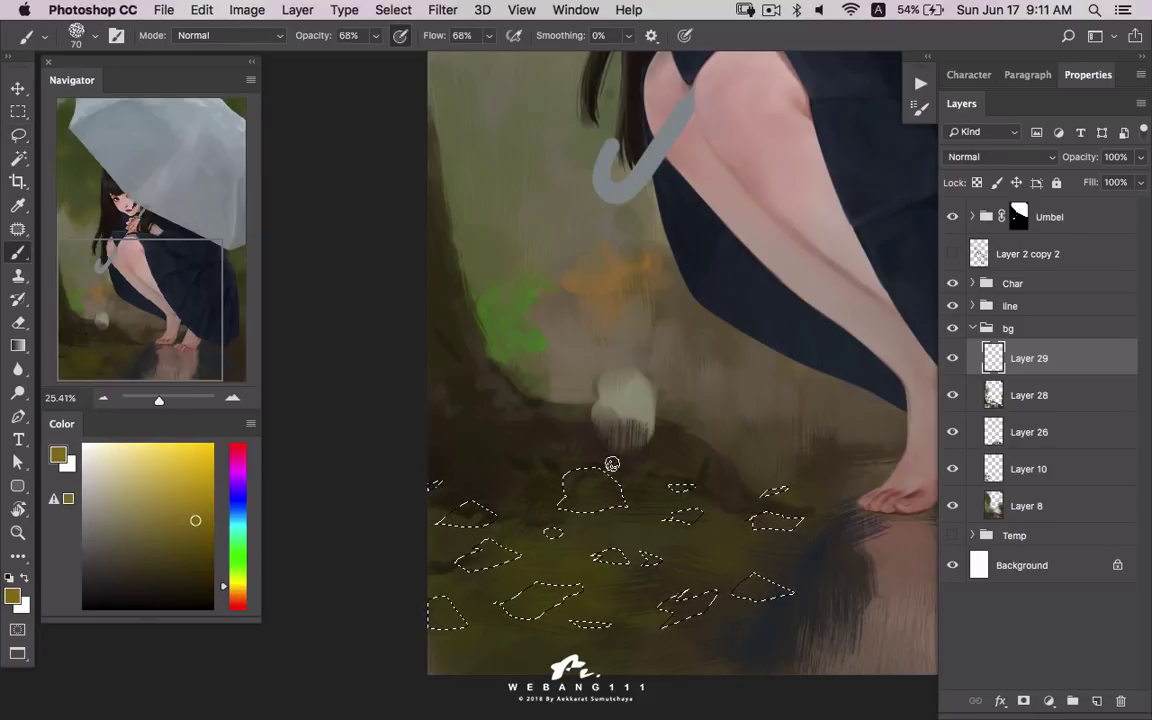
{"action": "key", "text": "bracketright"}
{"action": "key", "text": "bracketright"}
{"action": "key", "text": "bracketright"}
{"action": "left_click_drag", "start_coordinate": [585, 475], "coordinate": [620, 500]}
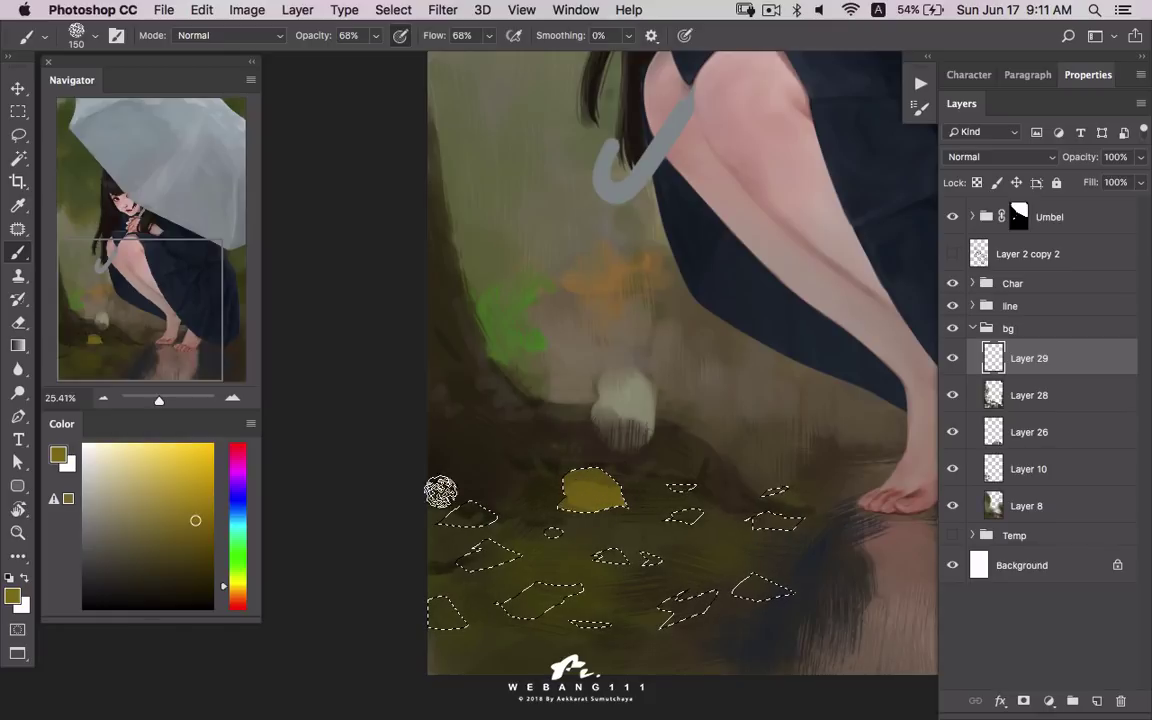
{"action": "left_click", "coordinate": [236, 600]}
{"action": "left_click_drag", "start_coordinate": [437, 504], "coordinate": [494, 507]}
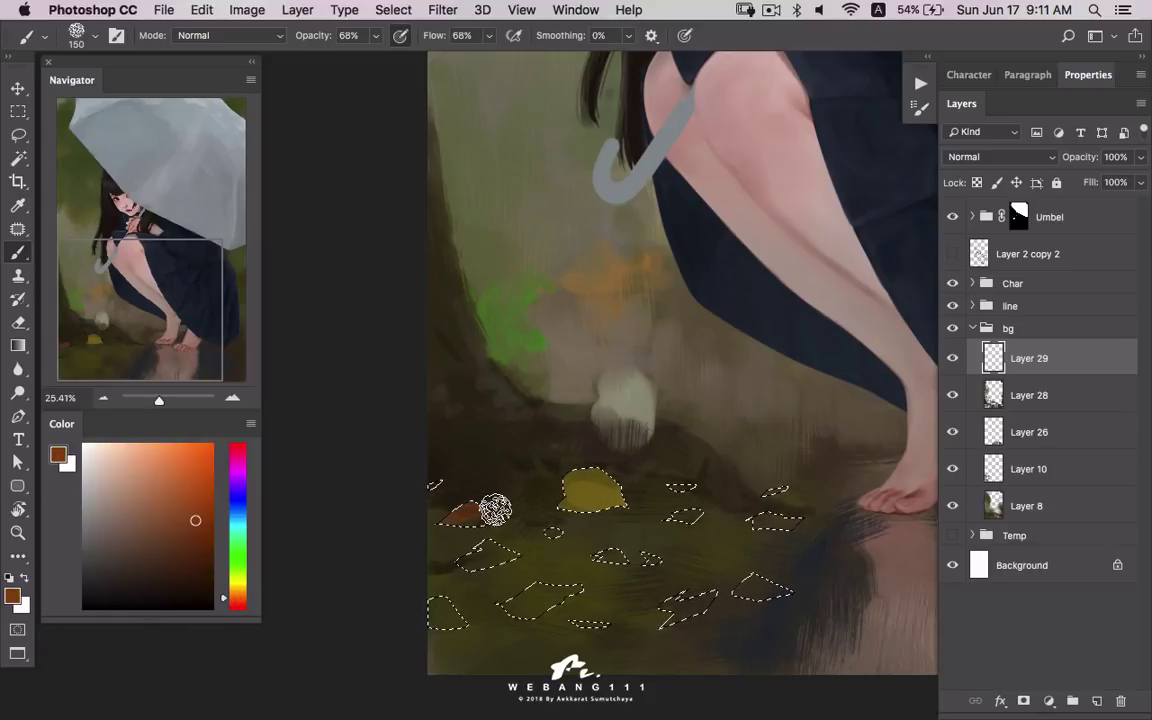
{"action": "left_click_drag", "start_coordinate": [452, 575], "coordinate": [500, 555]}
- Pick darker browns, sample the leaf colours, and fill another leaf solid brown
{"action": "left_click", "coordinate": [204, 548]}
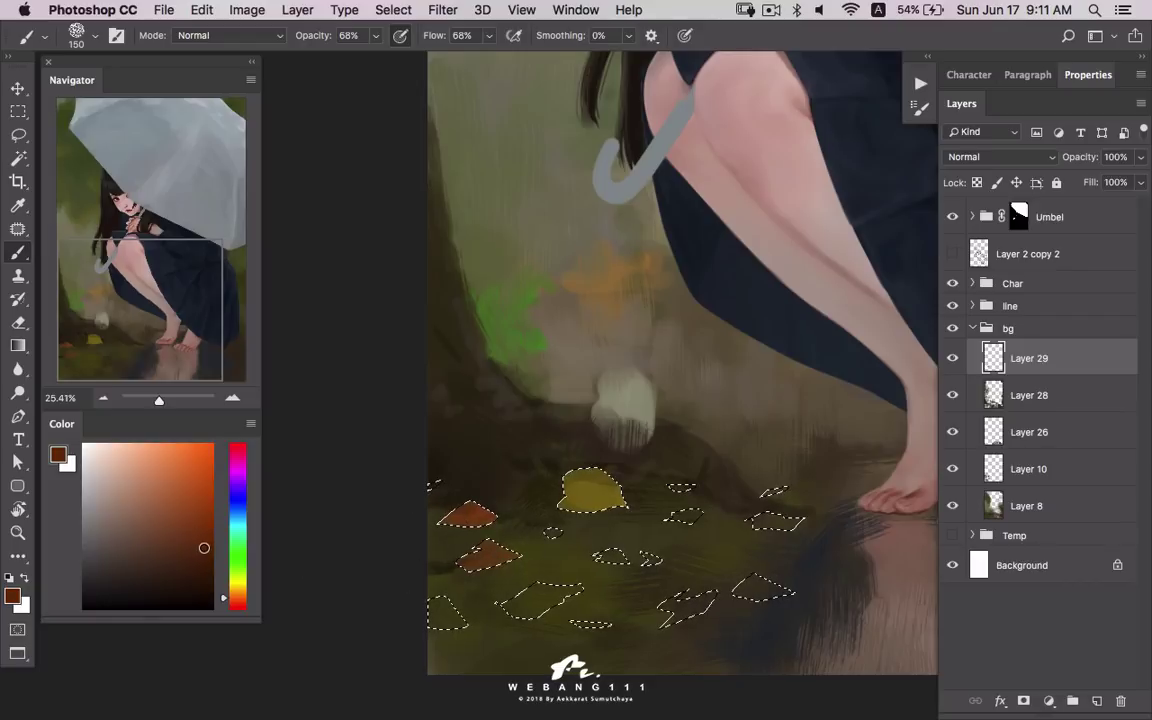
{"action": "left_click", "coordinate": [187, 565]}
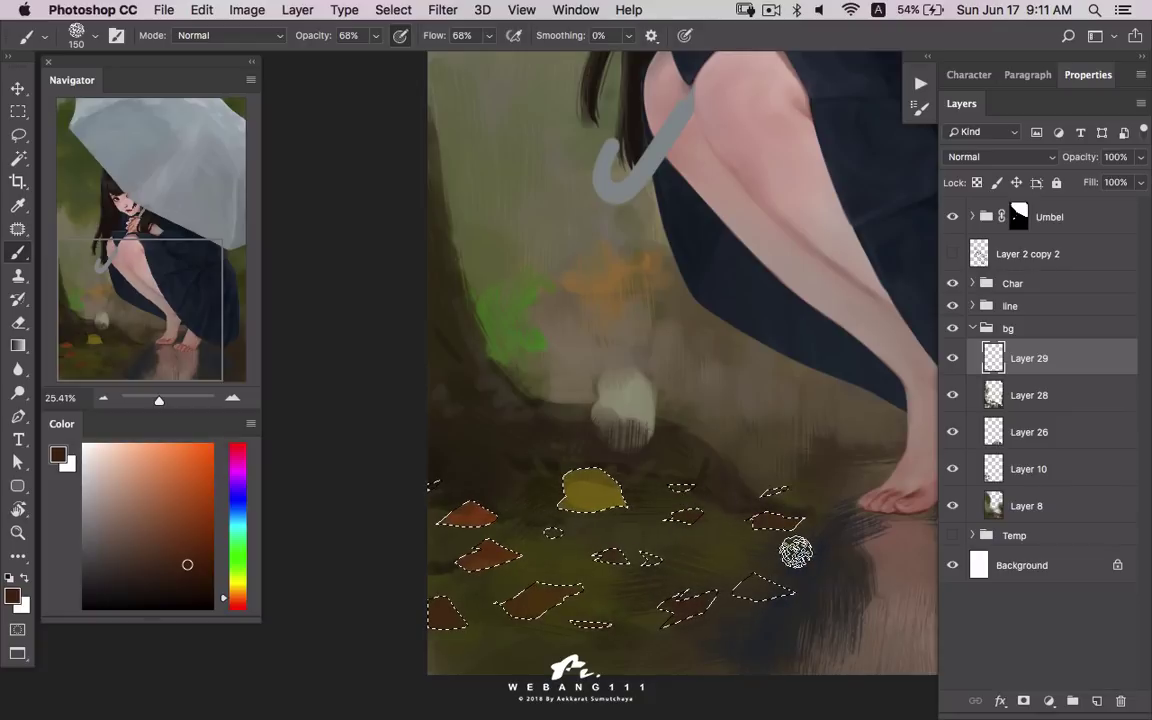
{"action": "left_click", "coordinate": [159, 573]}
{"action": "left_click", "coordinate": [146, 559]}
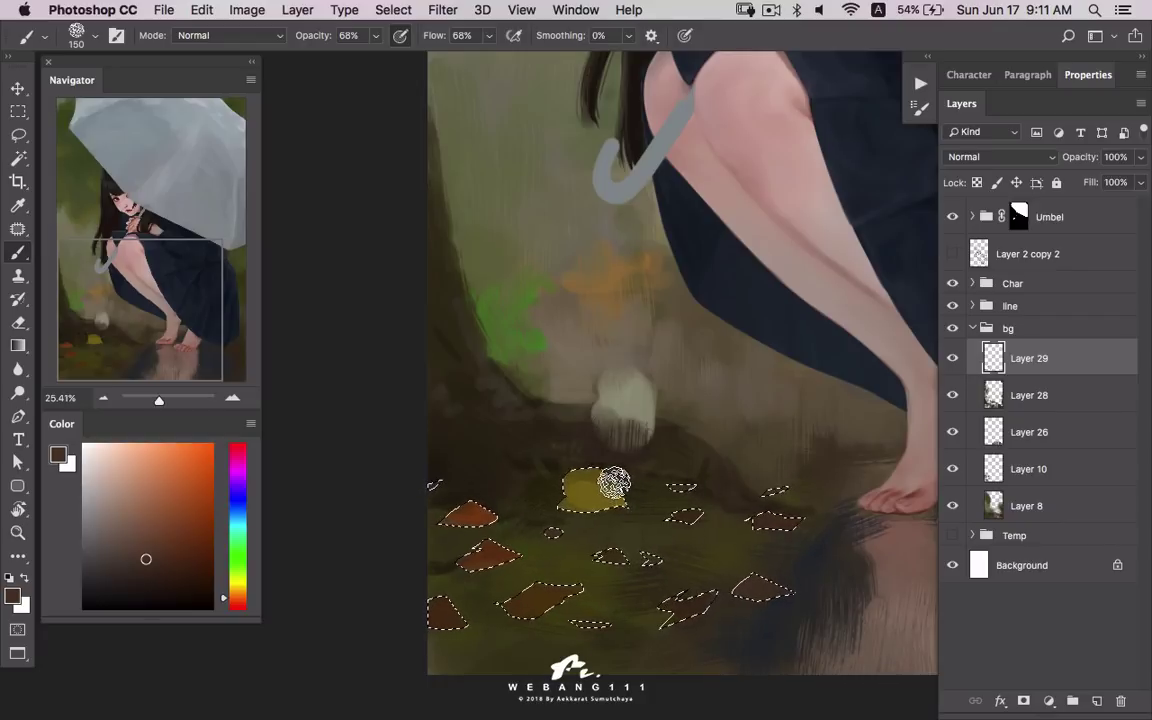
{"action": "left_click", "coordinate": [593, 479], "text": "alt"}
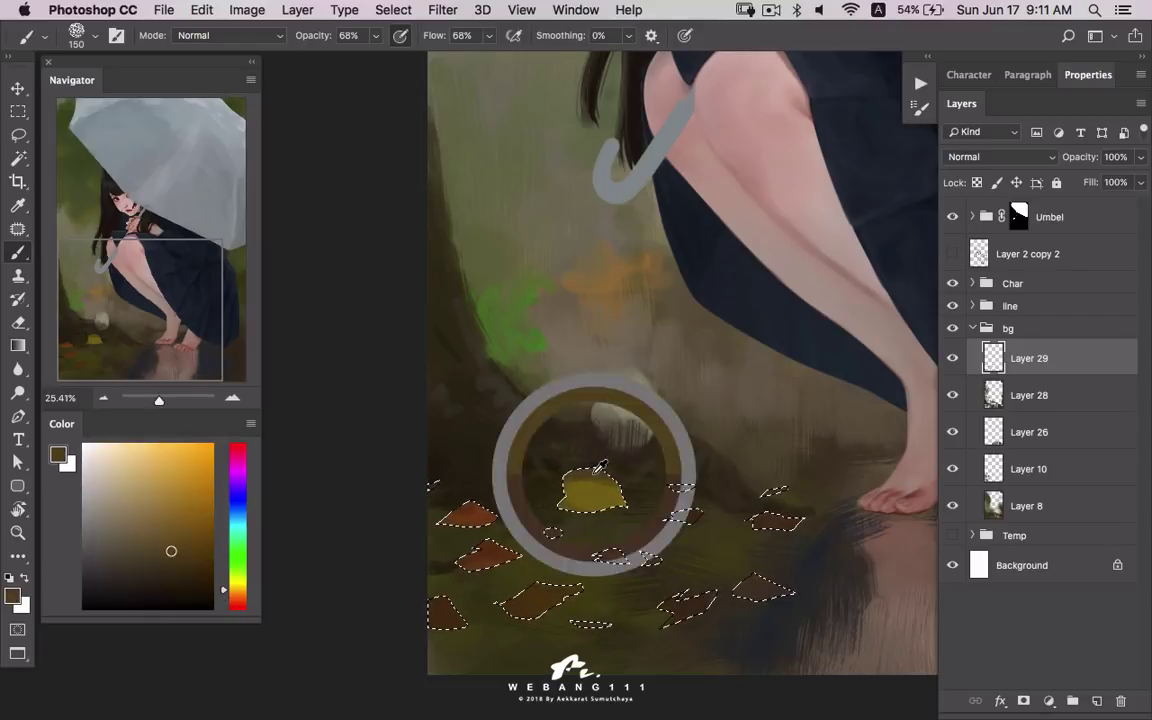
{"action": "left_click", "coordinate": [553, 529], "text": "alt"}
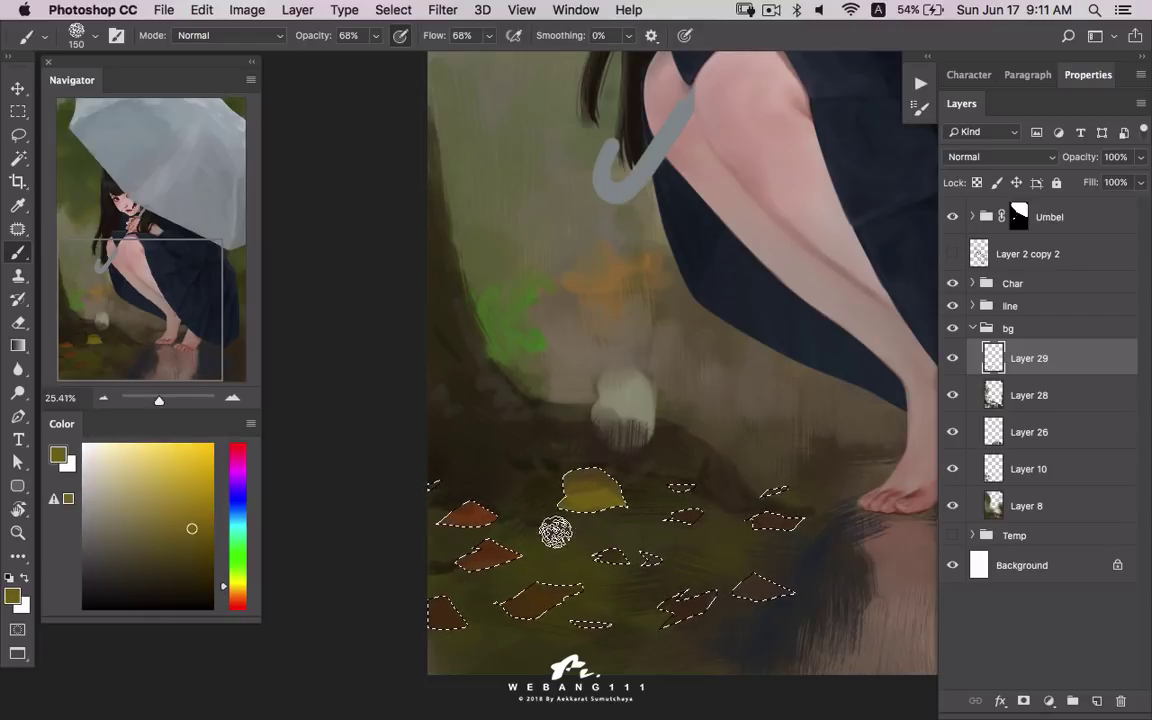
{"action": "left_click", "coordinate": [540, 598], "text": "alt"}
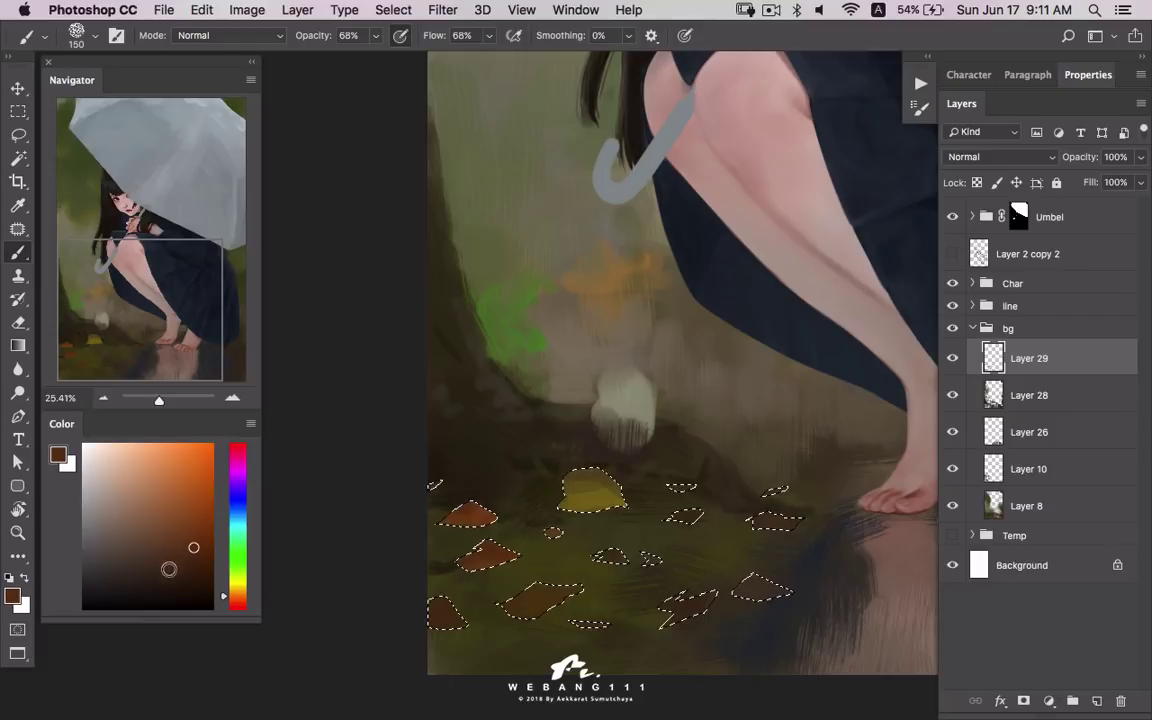
{"action": "left_click_drag", "start_coordinate": [512, 602], "coordinate": [584, 602]}
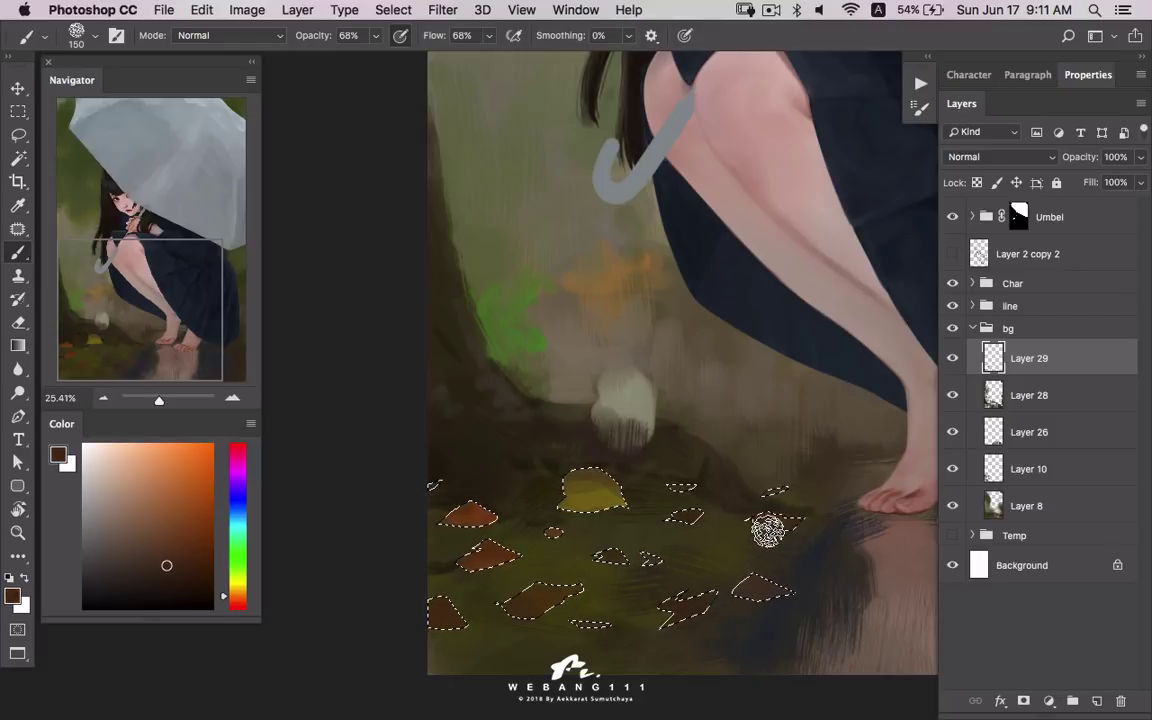
- Deselect the leaf shapes and zoom out to see more of the figure
{"action": "key", "text": "ctrl+d"}
{"action": "key", "text": "z"}
{"action": "mouse_move", "coordinate": [787, 481]}
{"action": "left_mouse_down"}
{"action": "mouse_move", "coordinate": [690, 549]}
{"action": "mouse_move", "coordinate": [645, 463]}
{"action": "left_mouse_up"}
- Shrink the brush to 100, choose another preset, and zoom in on the fallen leaves
{"action": "key", "text": "b"}
{"action": "key", "text": "bracketleft"}
{"action": "key", "text": "bracketleft"}
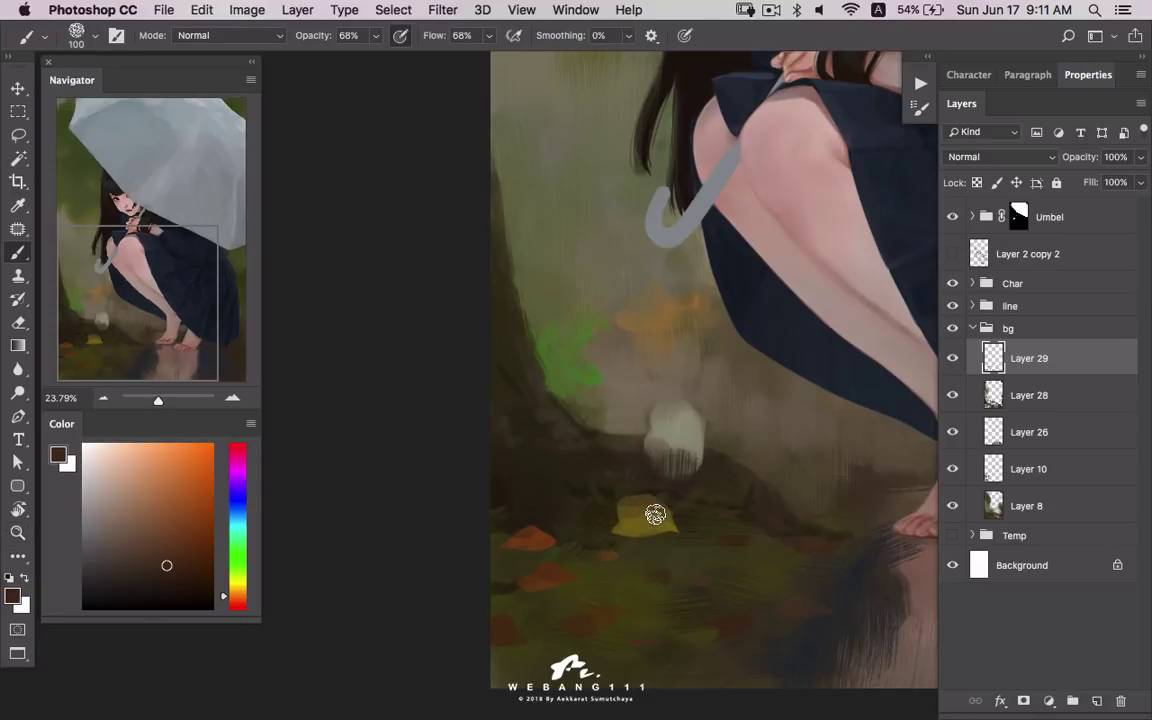
{"action": "right_click", "coordinate": [658, 514]}
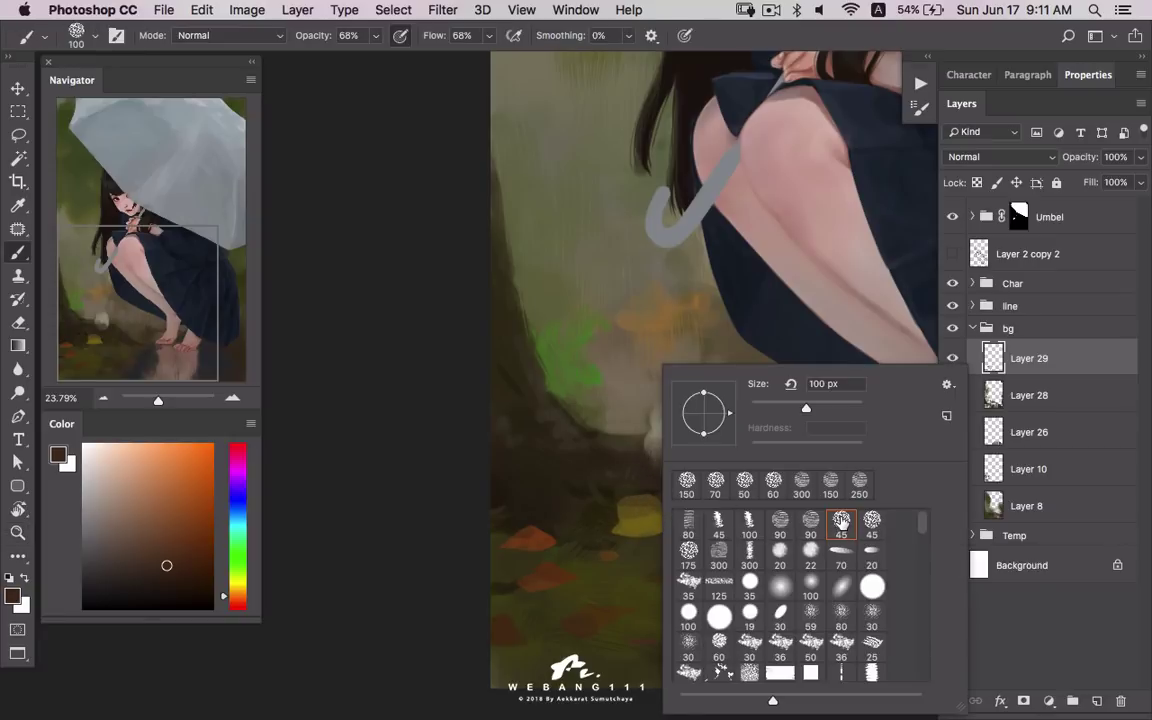
{"action": "left_click", "coordinate": [717, 522]}
{"action": "key", "text": "Return"}
{"action": "key", "text": "z"}
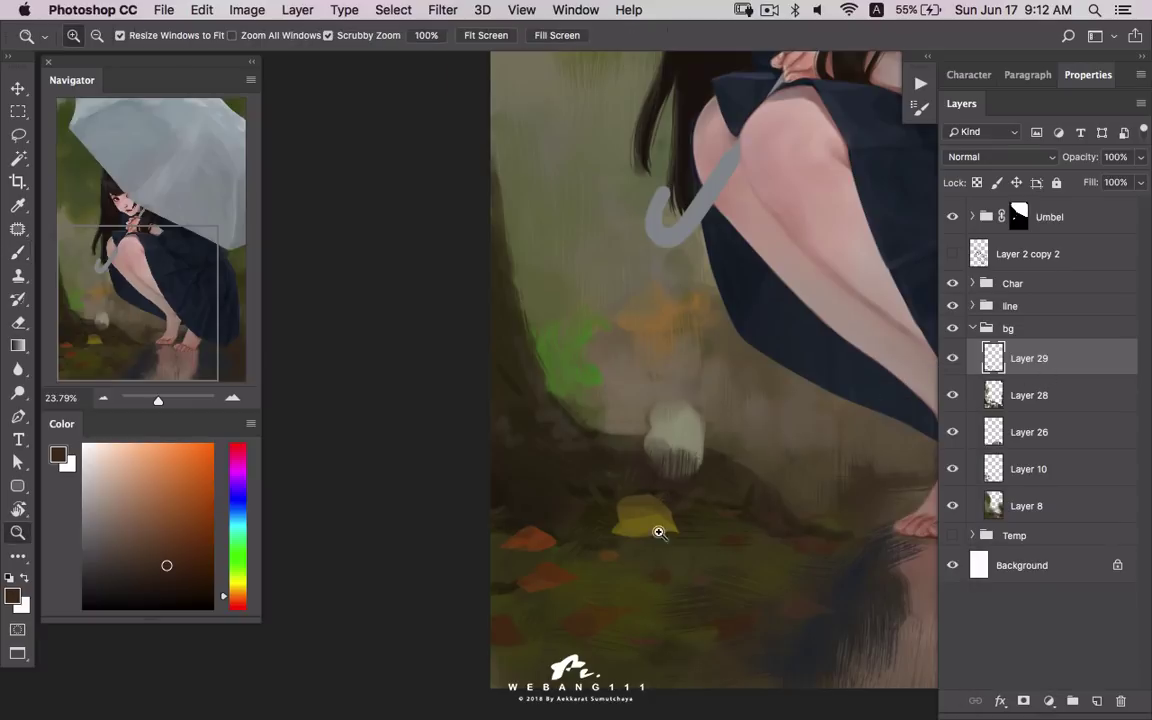
{"action": "left_click_drag", "start_coordinate": [658, 532], "coordinate": [681, 535]}
- Set the paint colour to a dark greenish olive sampled from the leaves
{"action": "key", "text": "b"}
{"action": "left_click", "coordinate": [591, 493], "text": "alt"}
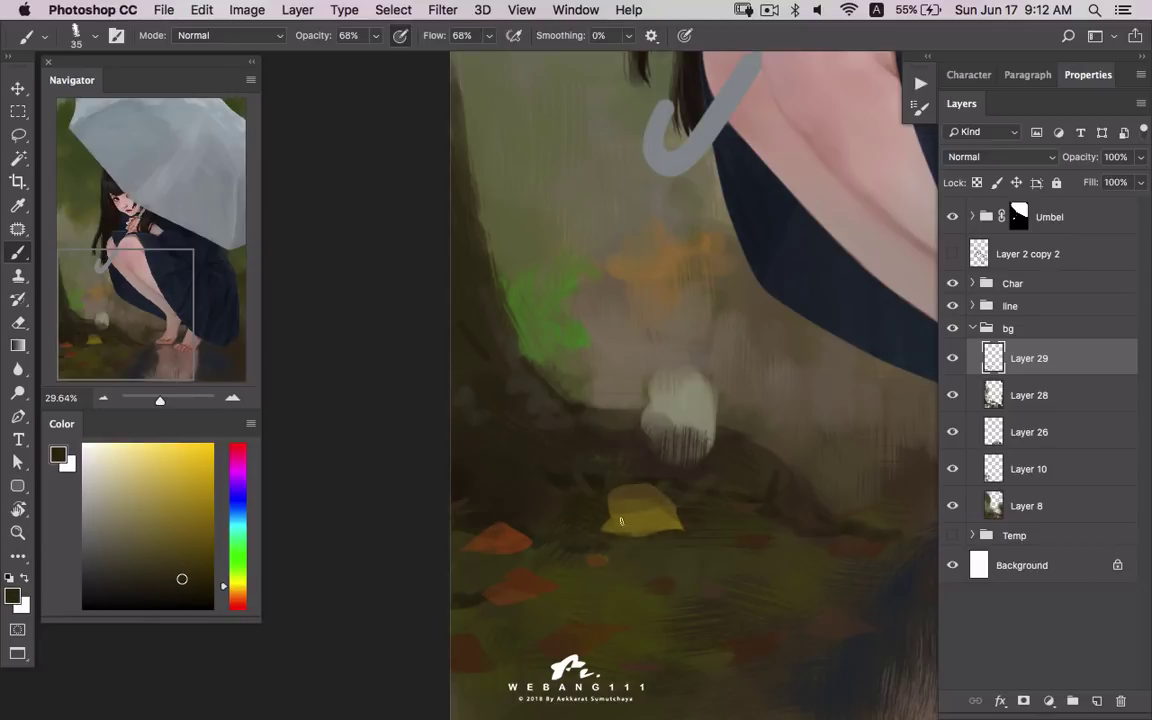
{"action": "left_click", "coordinate": [560, 470], "text": "alt"}
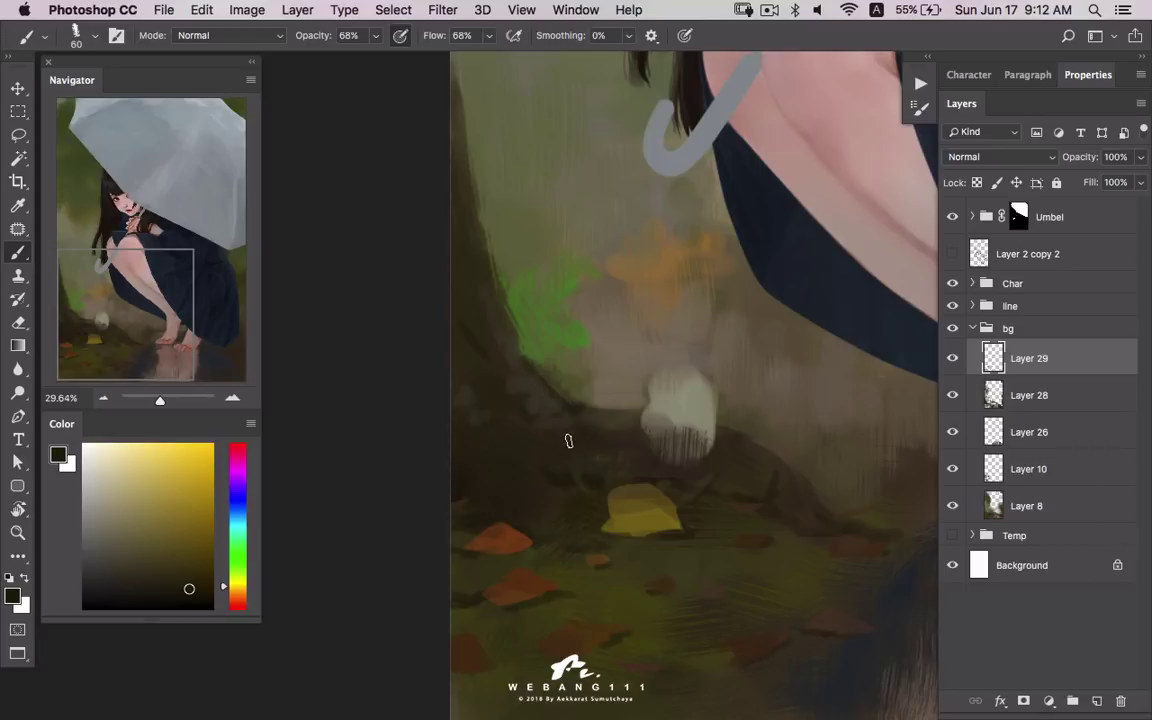
{"action": "left_click", "coordinate": [530, 508], "text": "alt"}
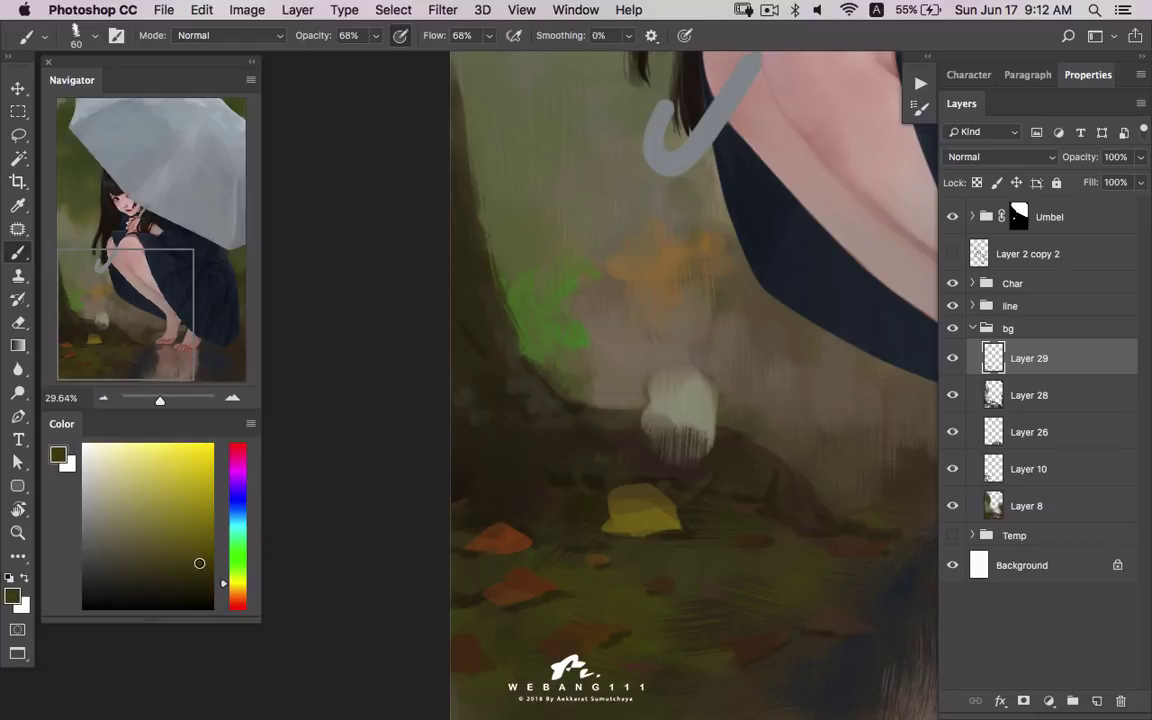
{"action": "left_click_drag", "start_coordinate": [228, 581], "coordinate": [227, 578]}
- Dab dark-green spatter near the trunk base with a size-125 spatter brush
{"action": "right_click", "coordinate": [640, 370]}
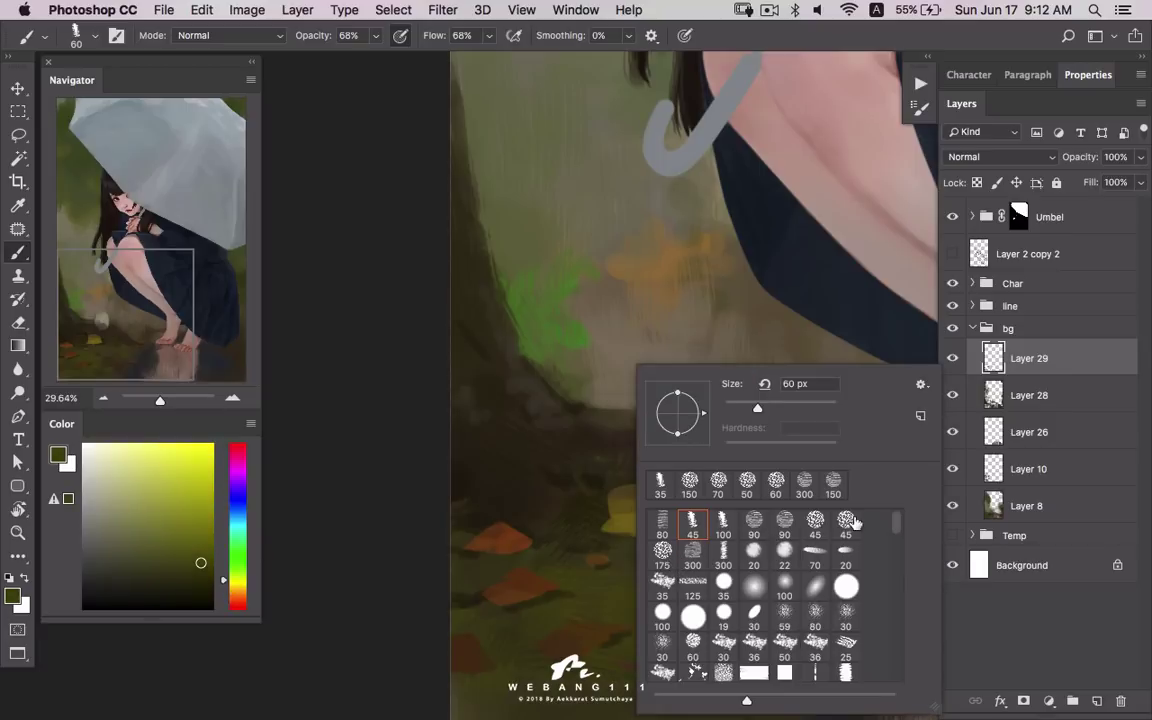
{"action": "double_click", "coordinate": [848, 520]}
{"action": "key", "text": "bracketright"}
{"action": "key", "text": "bracketright"}
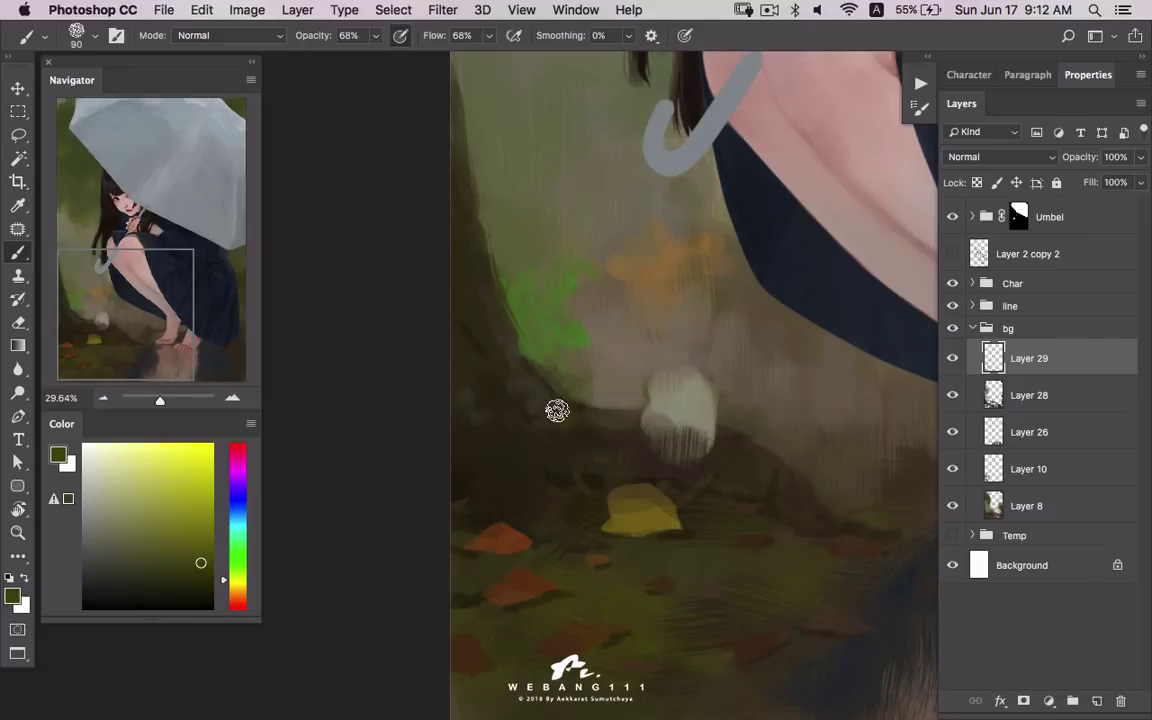
{"action": "key", "text": "bracketright"}
{"action": "key", "text": "bracketright"}
{"action": "key", "text": "bracketright"}
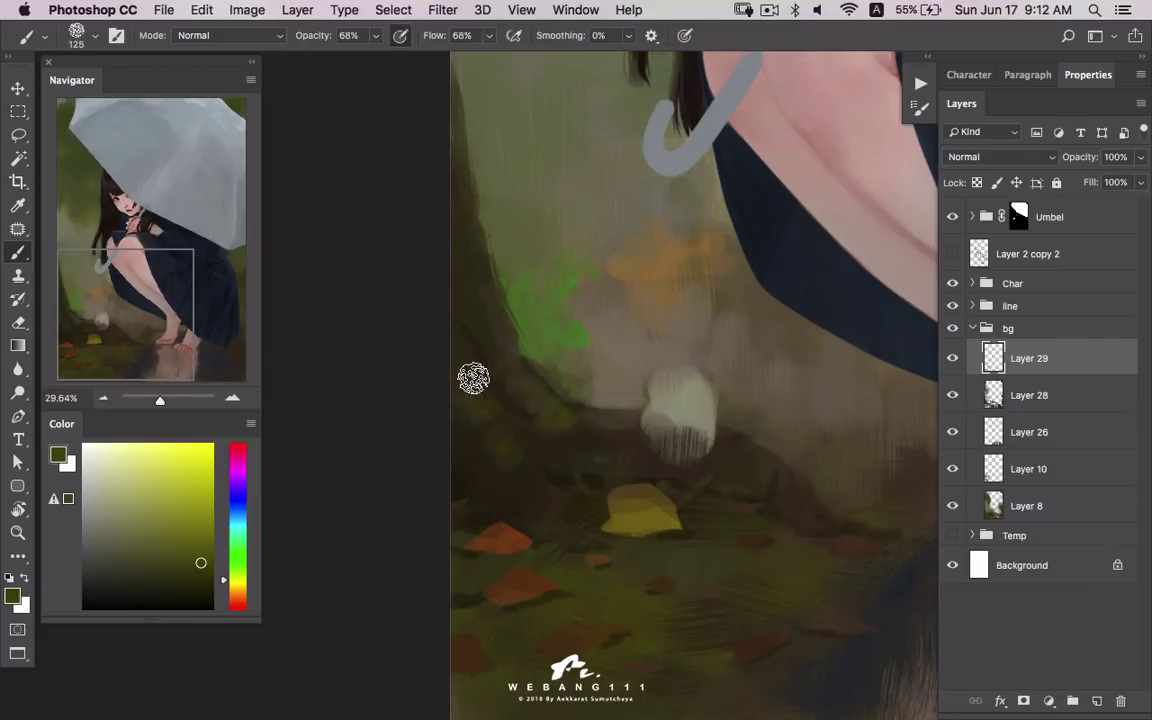
{"action": "left_click_drag", "start_coordinate": [486, 419], "coordinate": [546, 474]}
{"action": "key", "text": "bracketleft"}
{"action": "key", "text": "bracketleft"}
{"action": "key", "text": "bracketleft"}
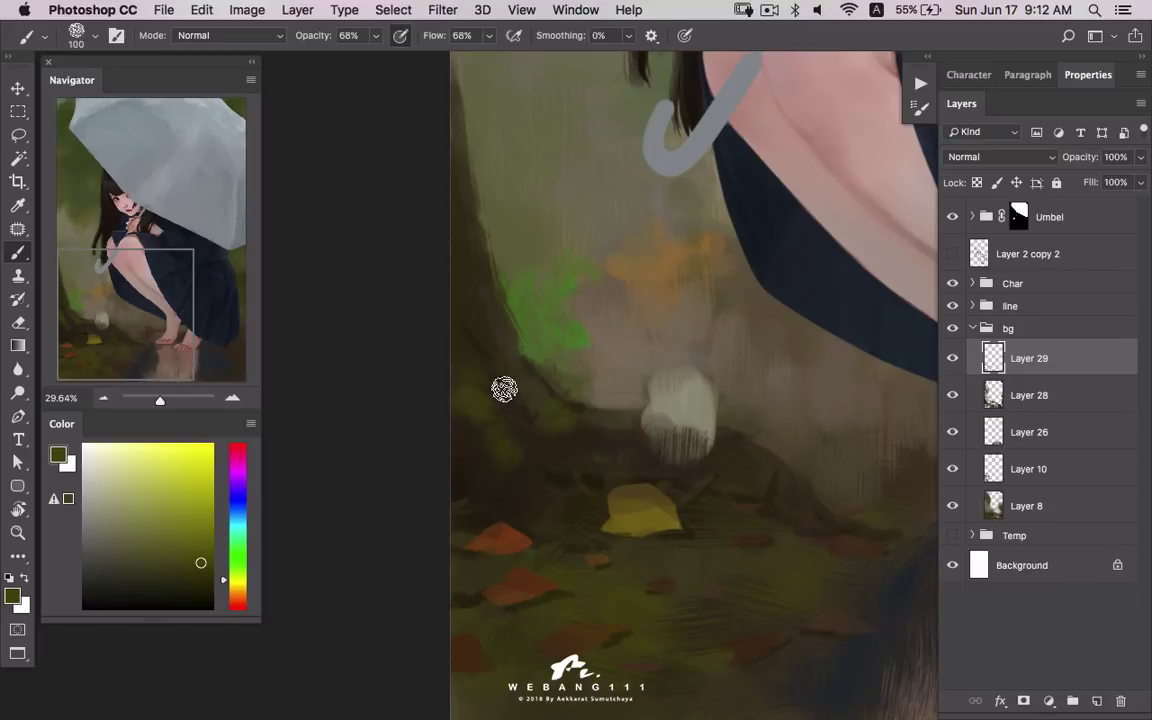
{"action": "key", "text": "bracketleft"}
{"action": "key", "text": "bracketleft"}
{"action": "key", "text": "bracketleft"}
{"action": "key", "text": "bracketleft"}
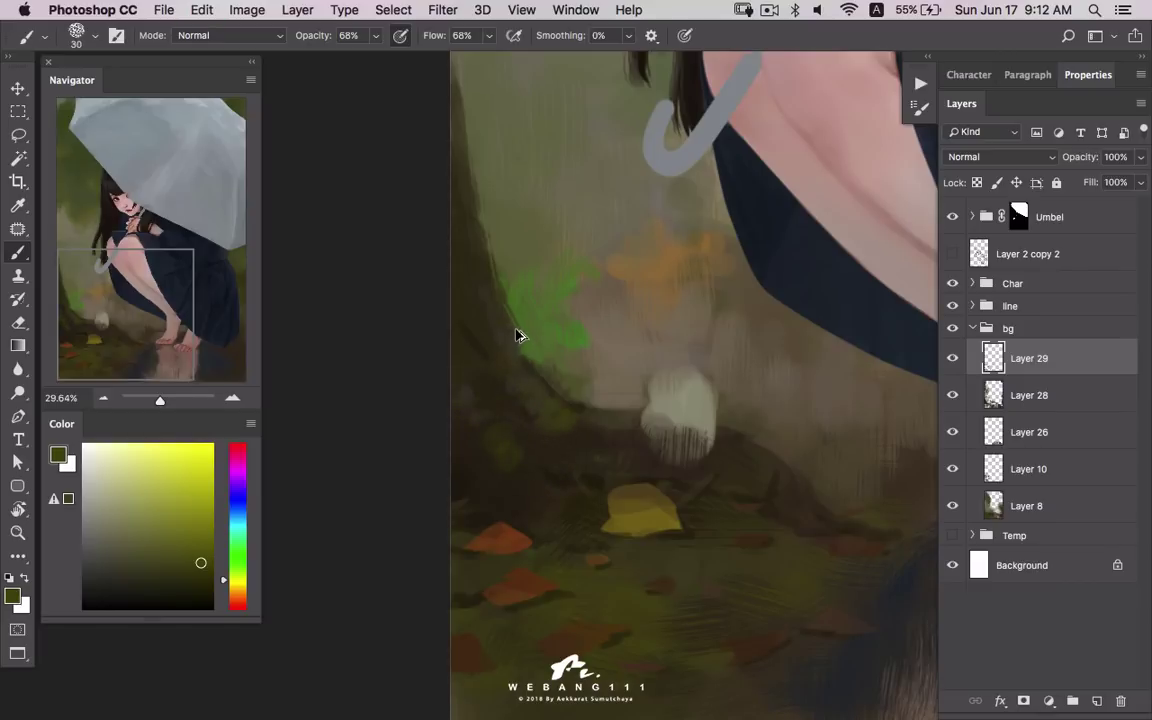
- Zoom out, choose a 35-size brush preset, and enlarge the brush to 300
{"action": "key", "text": "z"}
{"action": "left_click_drag", "start_coordinate": [591, 406], "coordinate": [597, 470]}
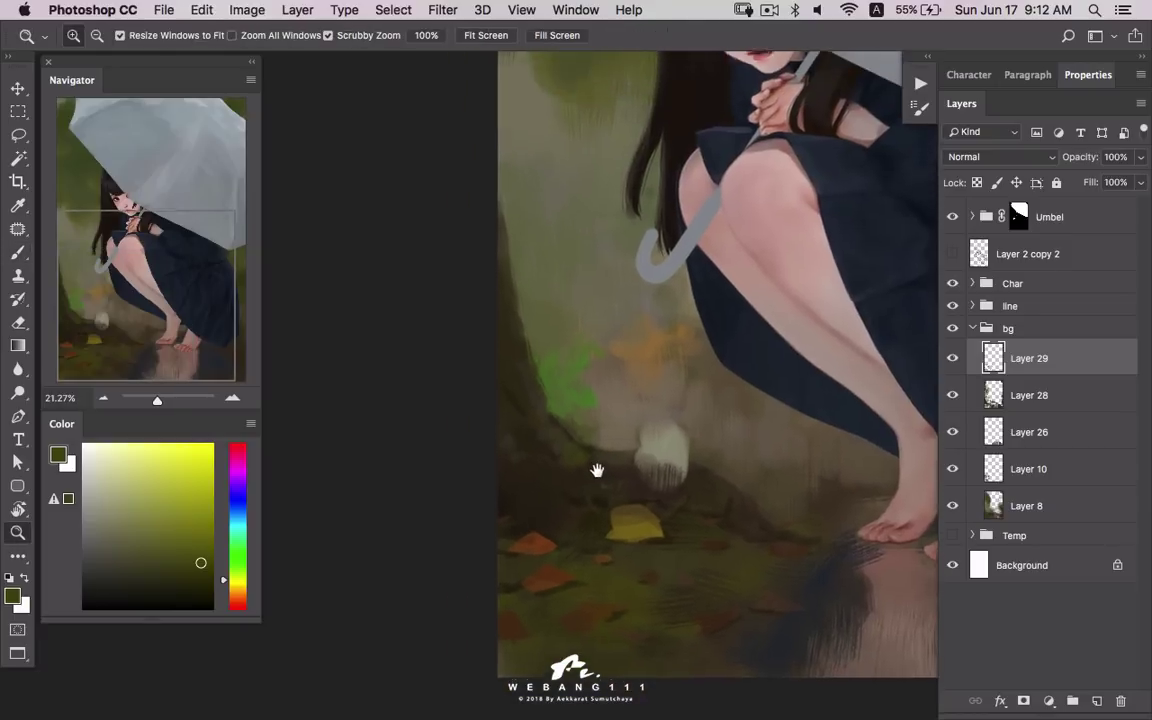
{"action": "key", "text": "b"}
{"action": "right_click", "coordinate": [597, 470]}
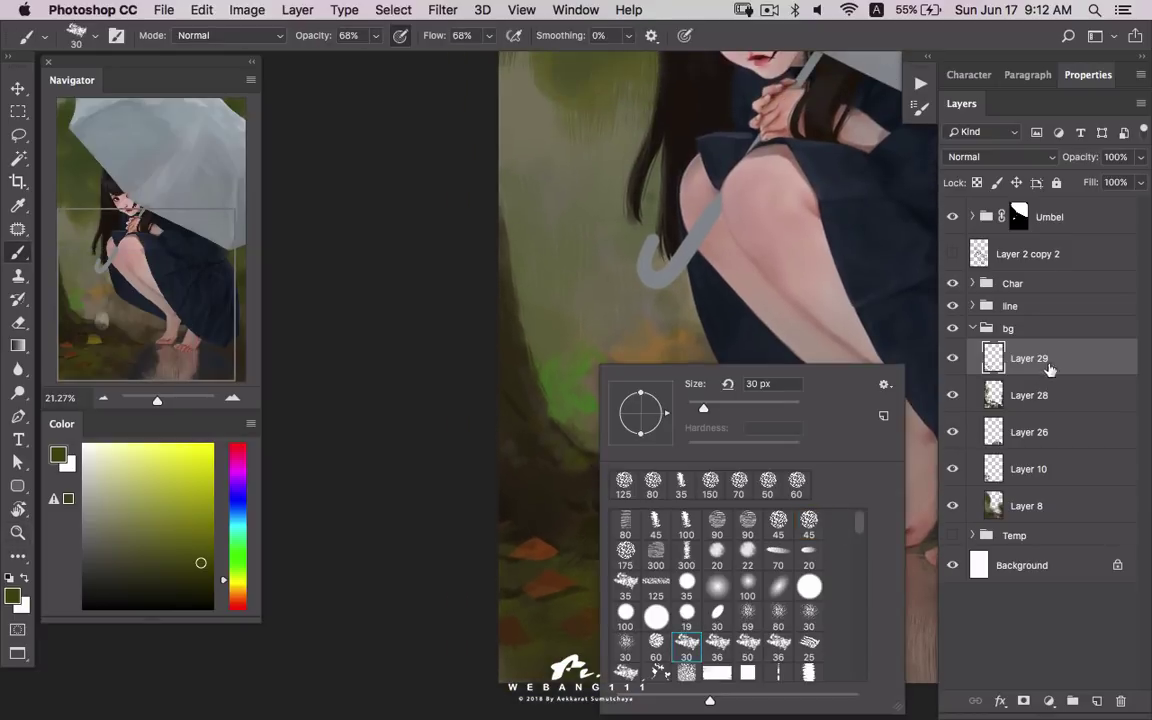
{"action": "double_click", "coordinate": [625, 582]}
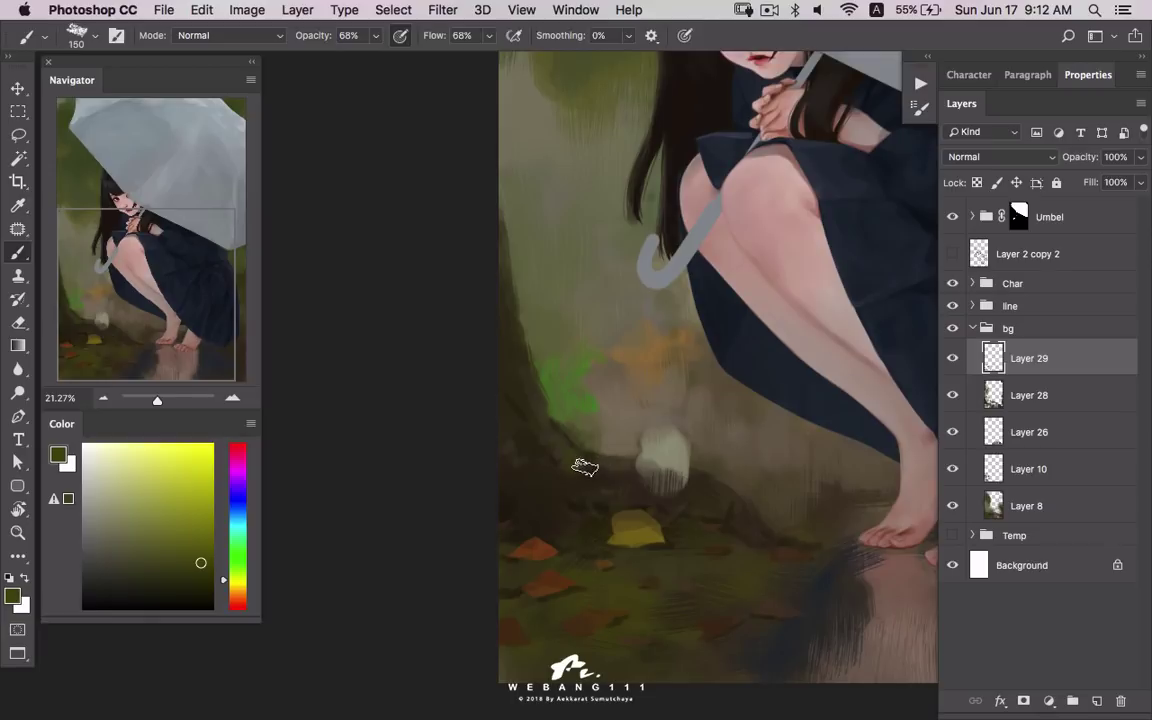
{"action": "key", "text": "e"}
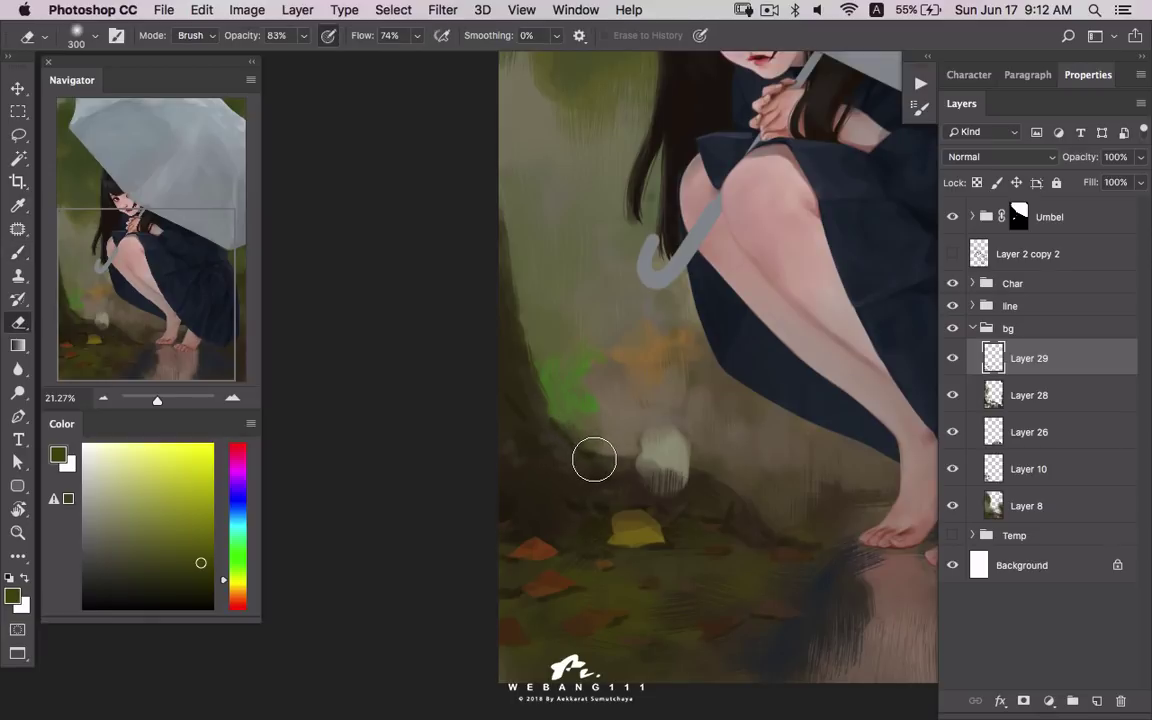
{"action": "key", "text": "b"}
{"action": "key", "text": "bracketright"}
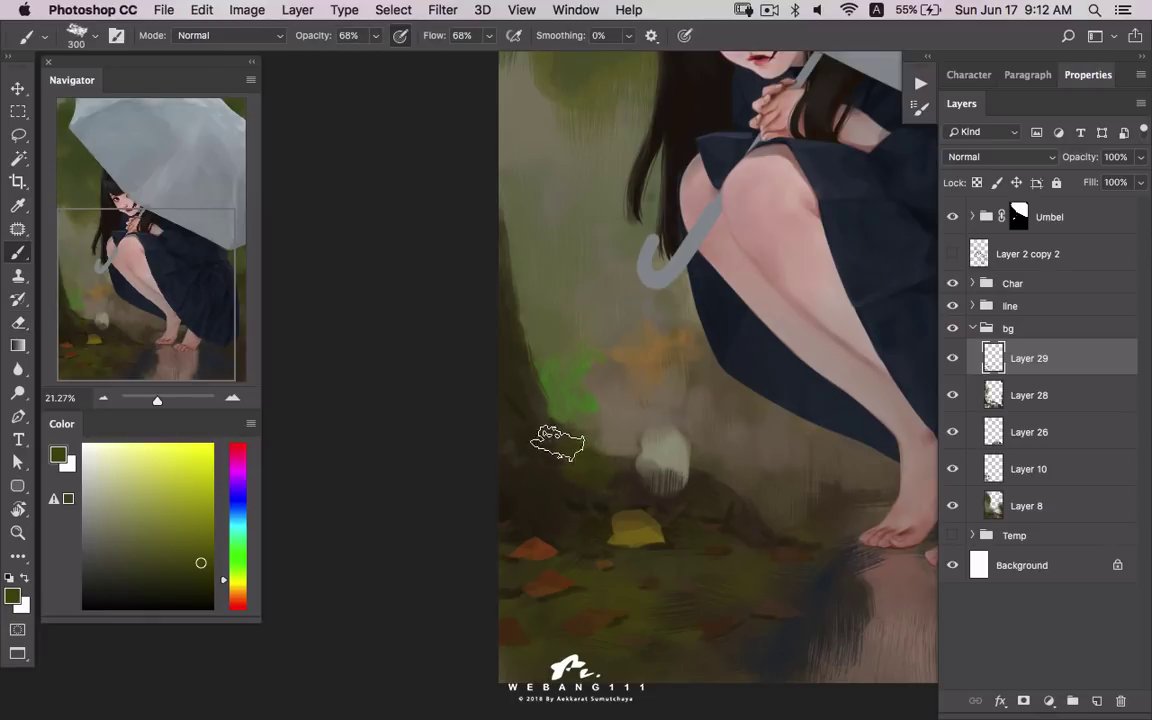
- Pick a darker green and try out smaller textured brush presets
{"action": "left_click", "coordinate": [195, 573]}
{"action": "right_click", "coordinate": [548, 440]}
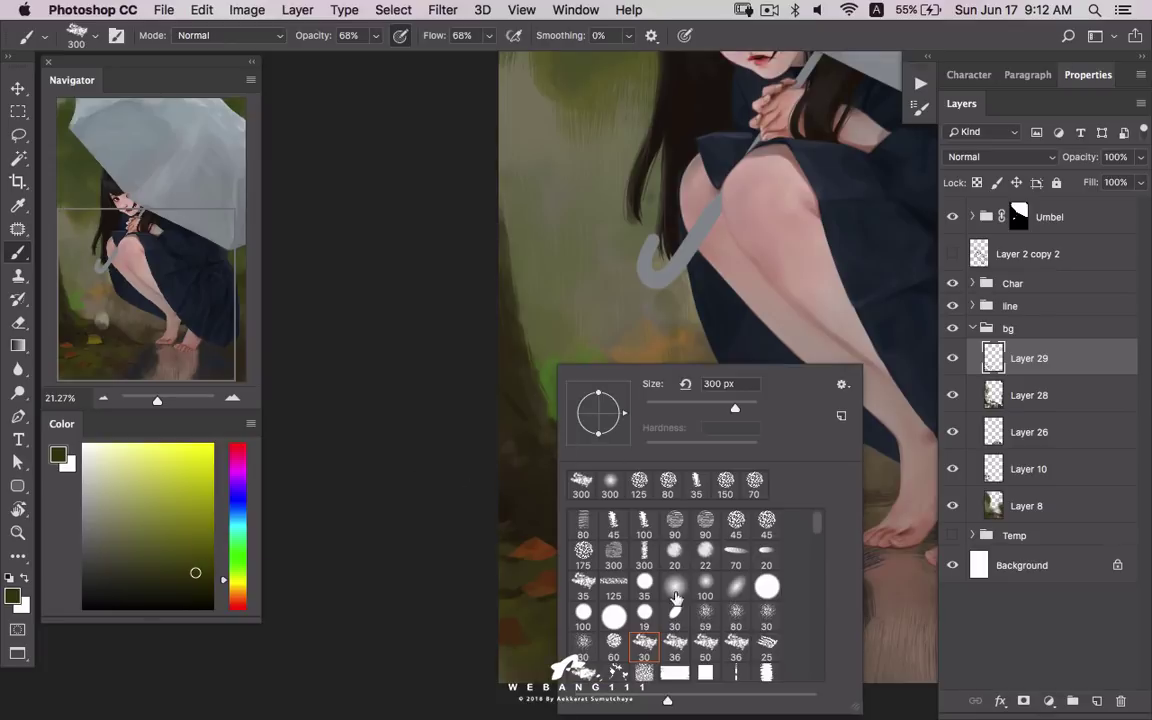
{"action": "left_click", "coordinate": [675, 642]}
{"action": "left_click", "coordinate": [520, 456]}
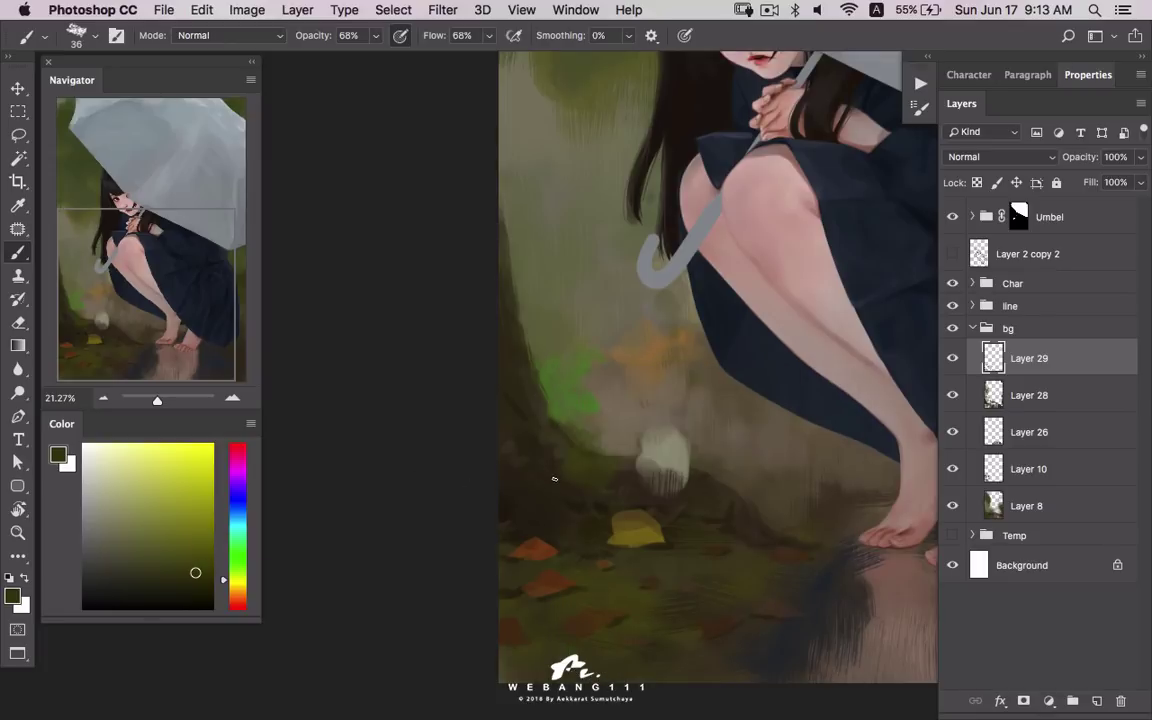
{"action": "key", "text": "bracketright"}
{"action": "key", "text": "bracketright"}
{"action": "key", "text": "bracketright"}
{"action": "key", "text": "bracketright"}
{"action": "key", "text": "bracketright"}
{"action": "key", "text": "bracketright"}
{"action": "right_click", "coordinate": [566, 430]}
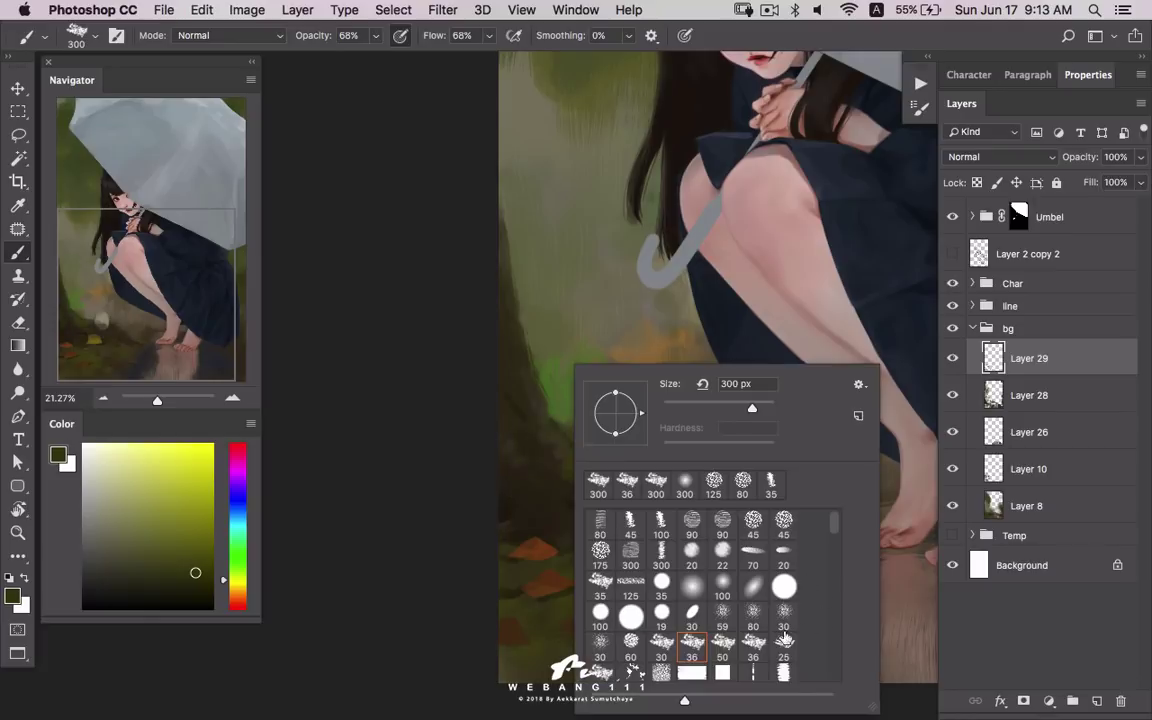
{"action": "left_click", "coordinate": [527, 438]}
- Paint dark streaks over the white shape's base with the 25 px textured brush at 200
{"action": "right_click", "coordinate": [586, 432]}
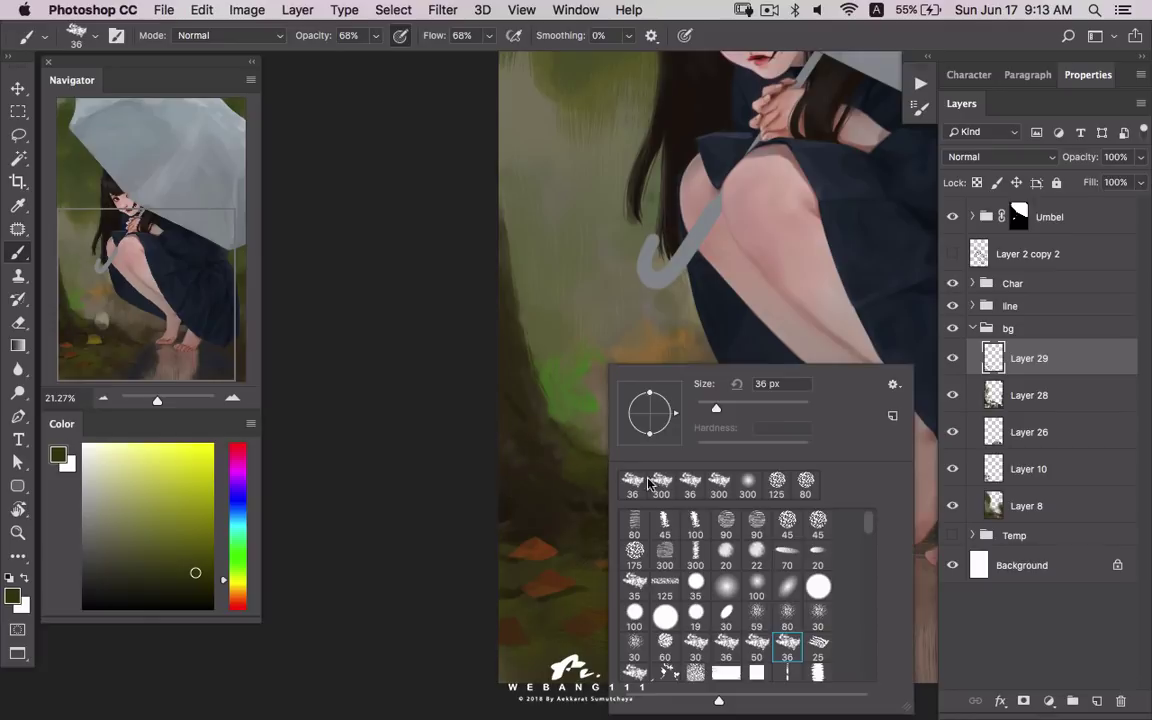
{"action": "left_click", "coordinate": [818, 643]}
{"action": "left_click", "coordinate": [535, 456]}
{"action": "key", "text": "bracketright"}
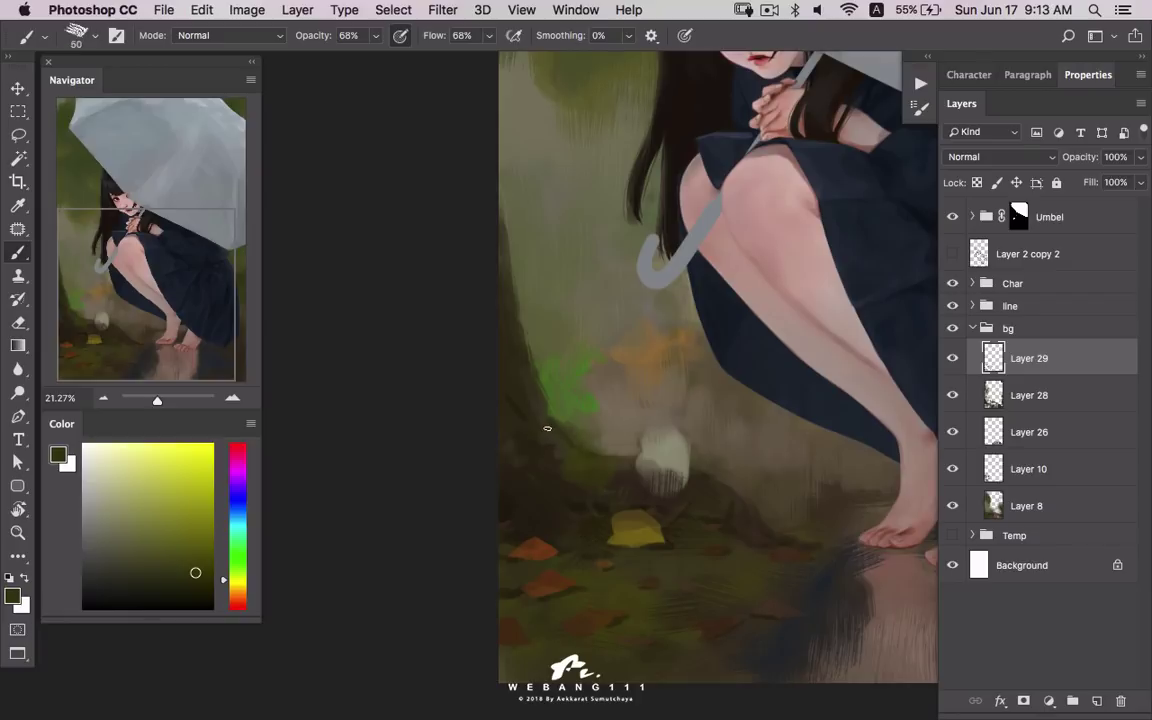
{"action": "key", "text": "bracketright"}
{"action": "key", "text": "bracketright"}
{"action": "key", "text": "bracketright"}
{"action": "left_click", "coordinate": [196, 583]}
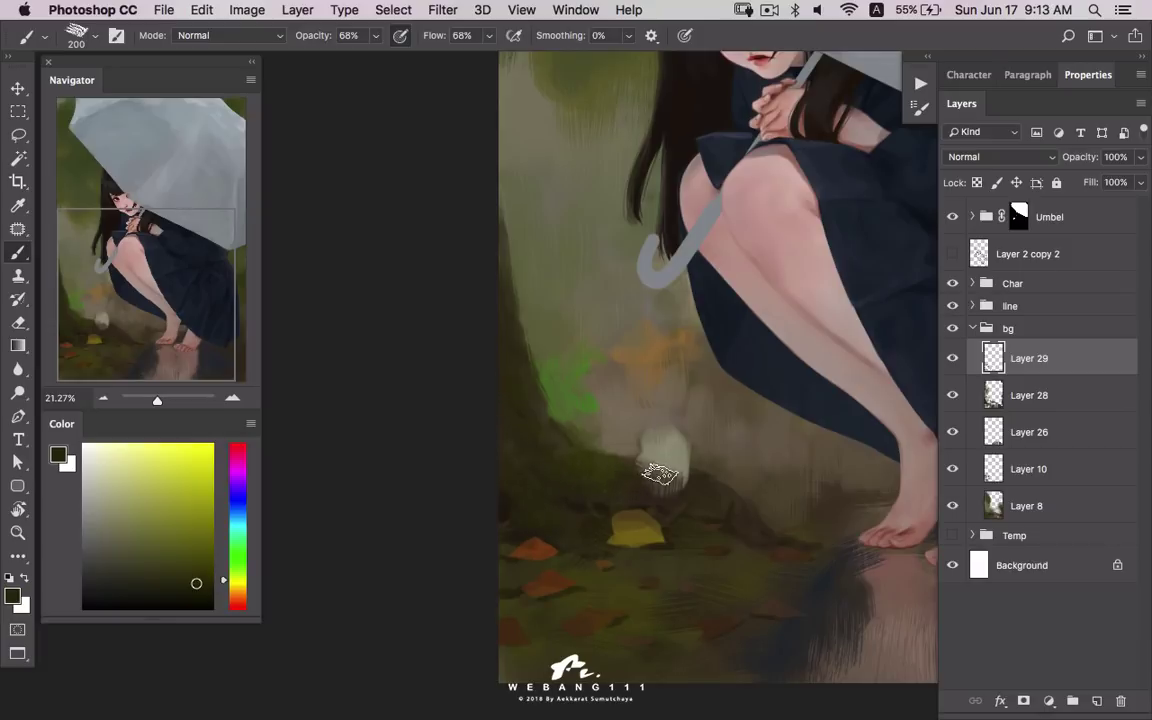
{"action": "left_click_drag", "start_coordinate": [659, 474], "coordinate": [690, 470]}
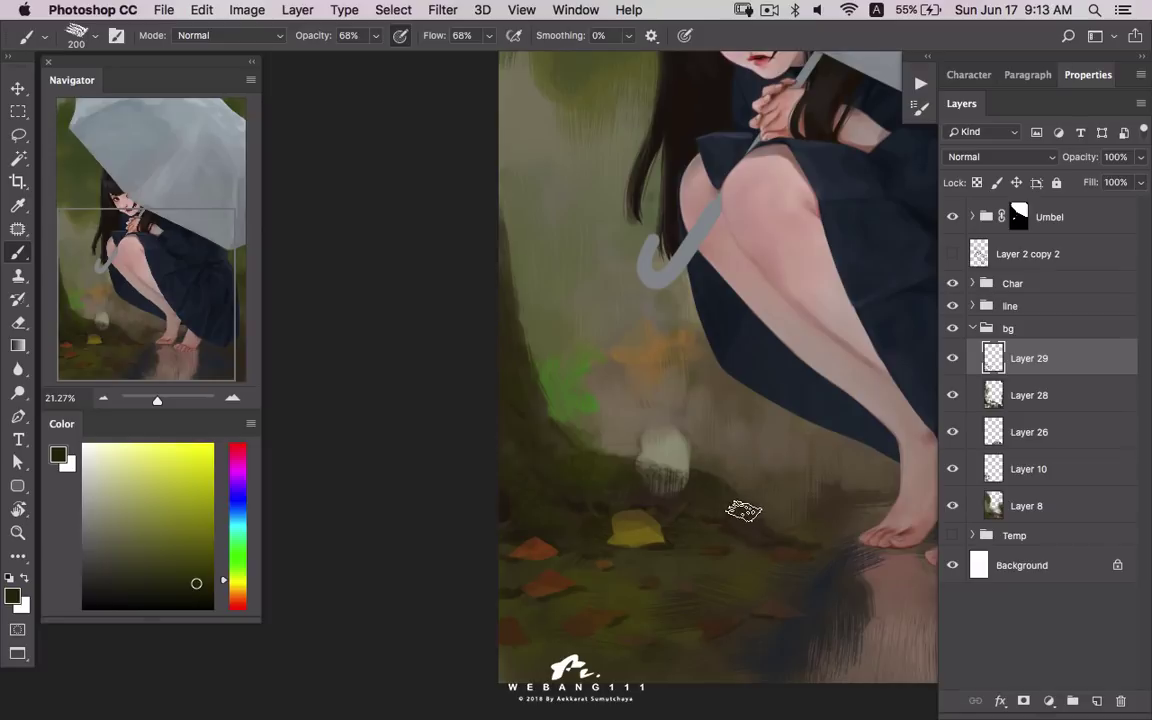
{"action": "left_click", "coordinate": [617, 589], "text": "alt"}
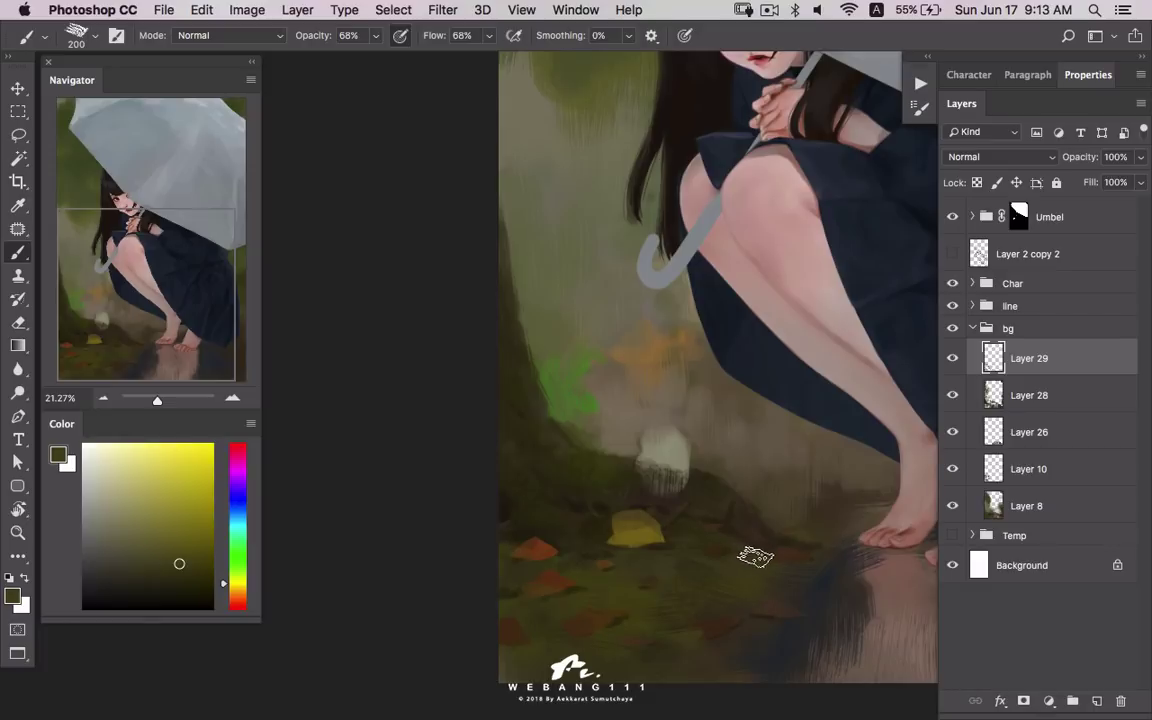
- Zoom out and back in, sample a darker olive, and choose a rounder textured brush
{"action": "key", "text": "z"}
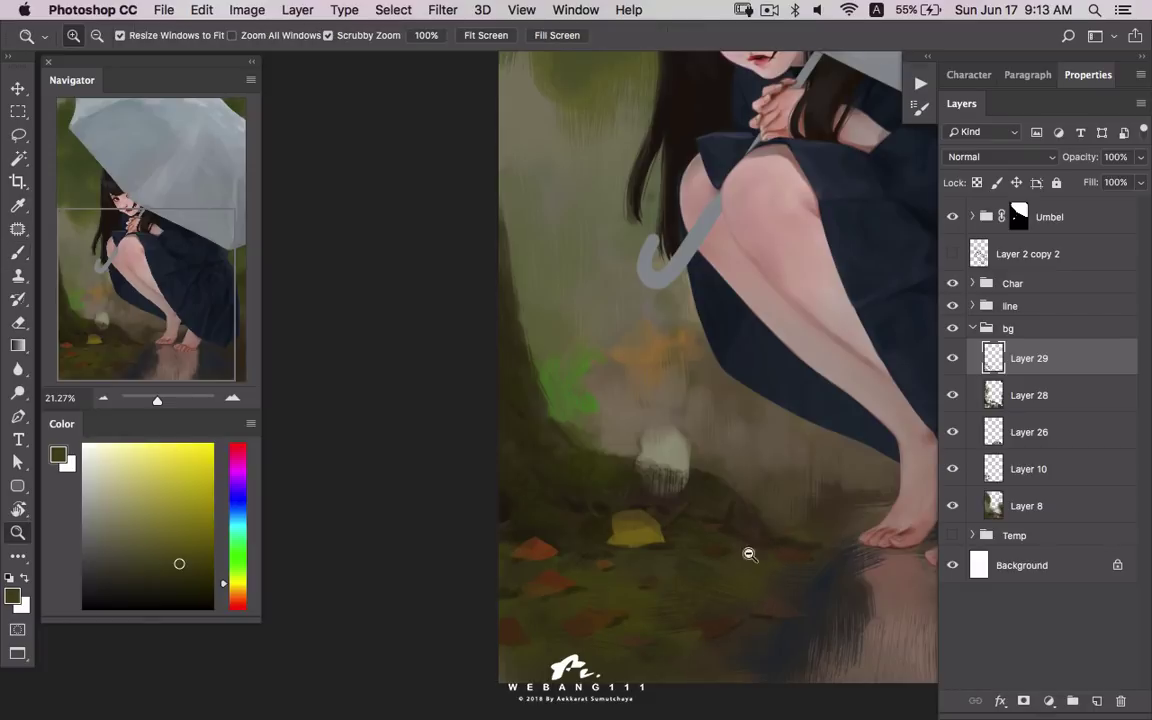
{"action": "mouse_move", "coordinate": [749, 554]}
{"action": "left_mouse_down"}
{"action": "mouse_move", "coordinate": [617, 558]}
{"action": "mouse_move", "coordinate": [666, 560]}
{"action": "left_mouse_up"}
{"action": "key", "text": "b"}
{"action": "left_click", "coordinate": [569, 526], "text": "alt"}
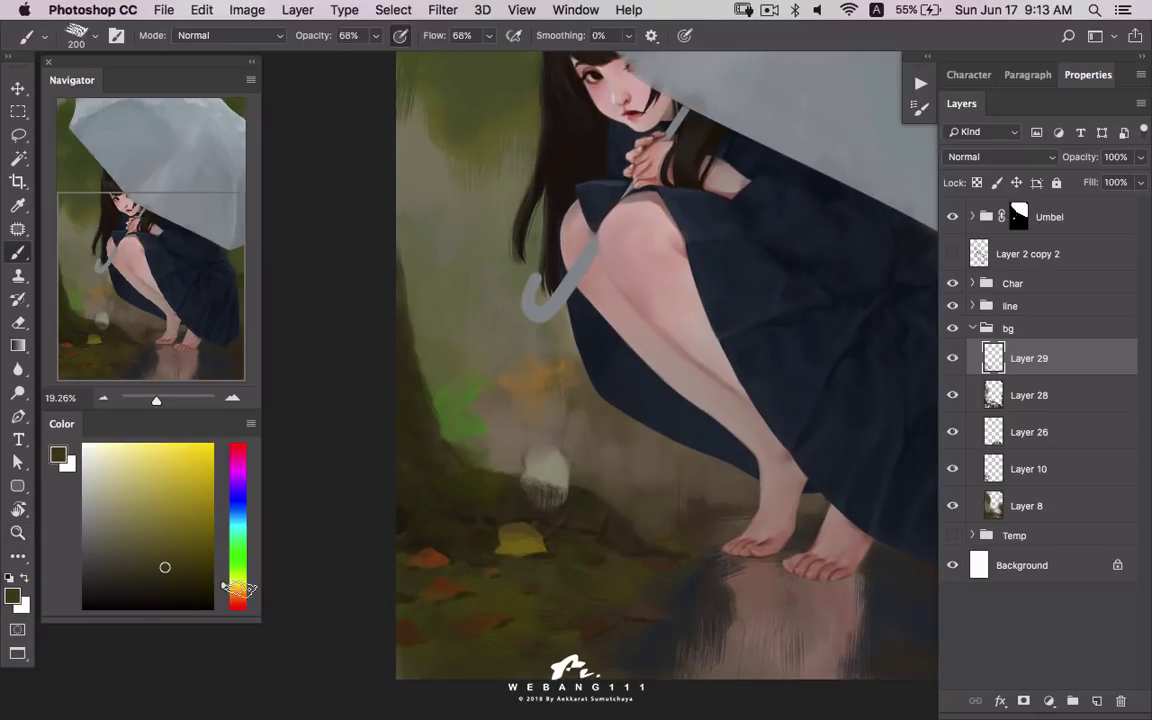
{"action": "right_click", "coordinate": [605, 441]}
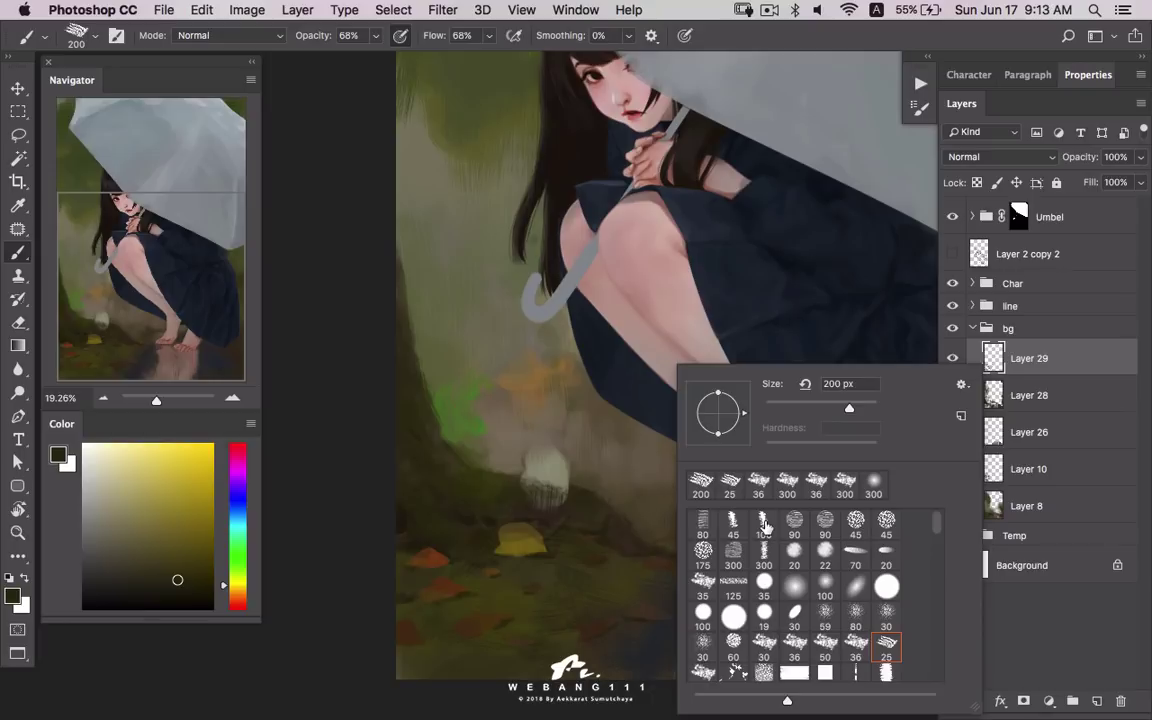
{"action": "double_click", "coordinate": [857, 520]}
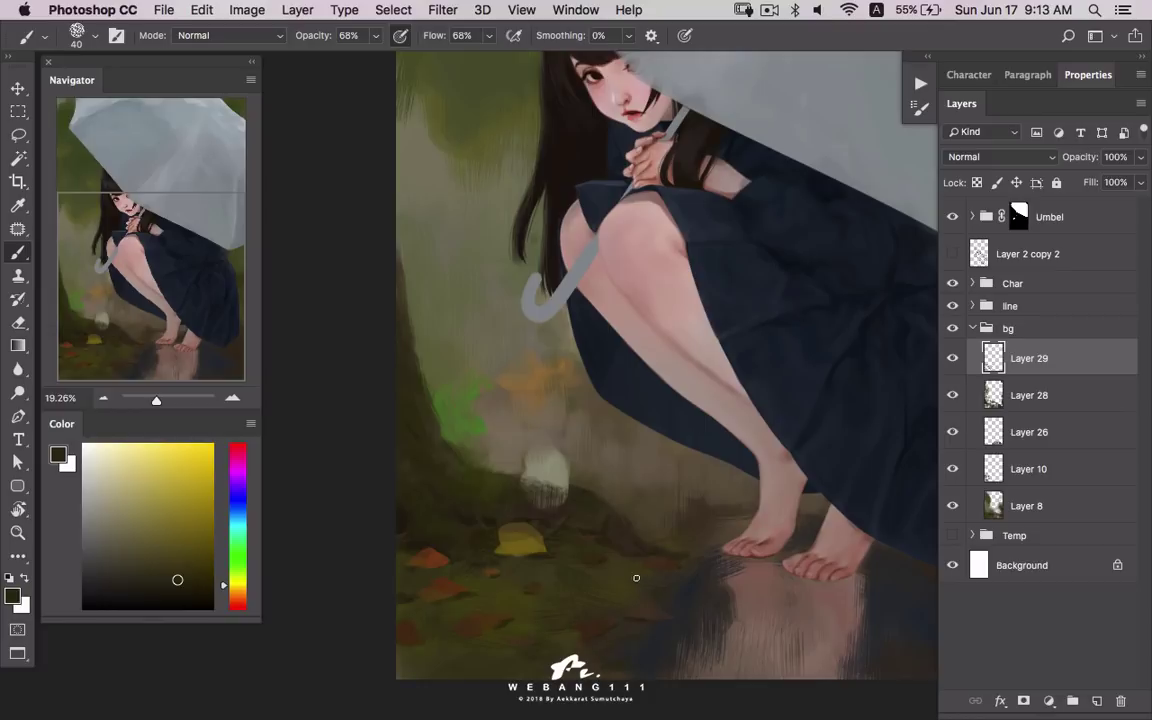
- Sample dark olive and yellow-olive tones from the ground and leaf, plus a saturated olive
{"action": "left_click", "coordinate": [657, 583], "text": "alt"}
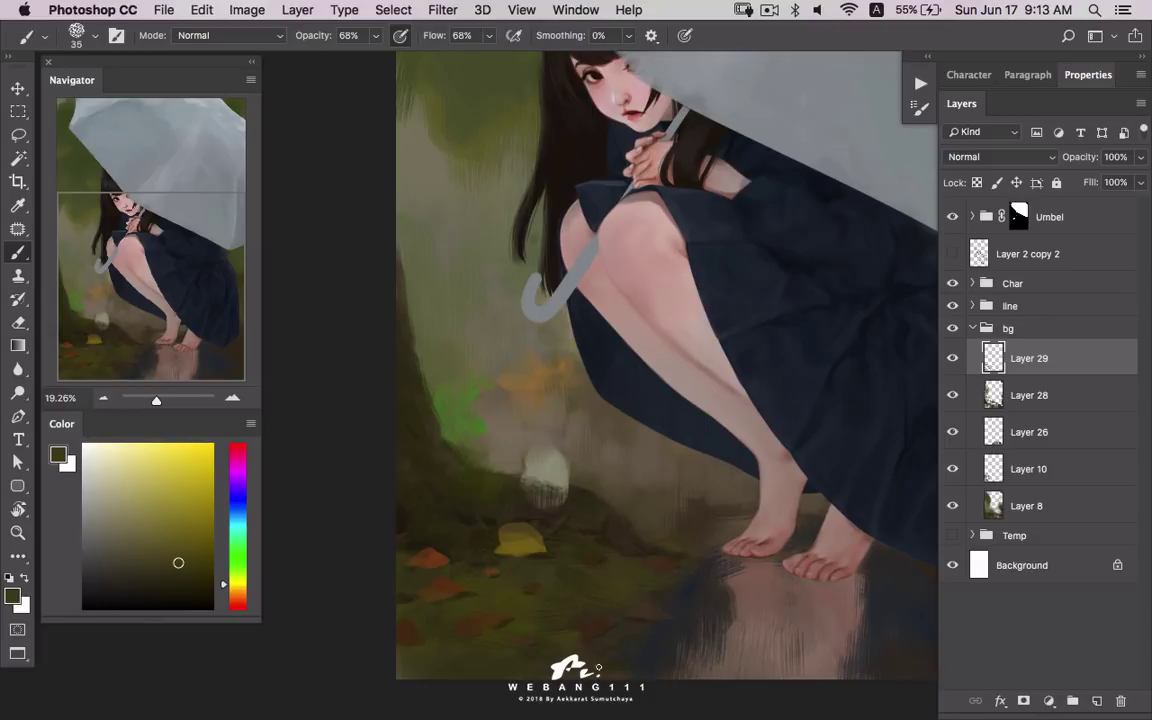
{"action": "left_click", "coordinate": [485, 583], "text": "alt"}
{"action": "left_click", "coordinate": [209, 561]}
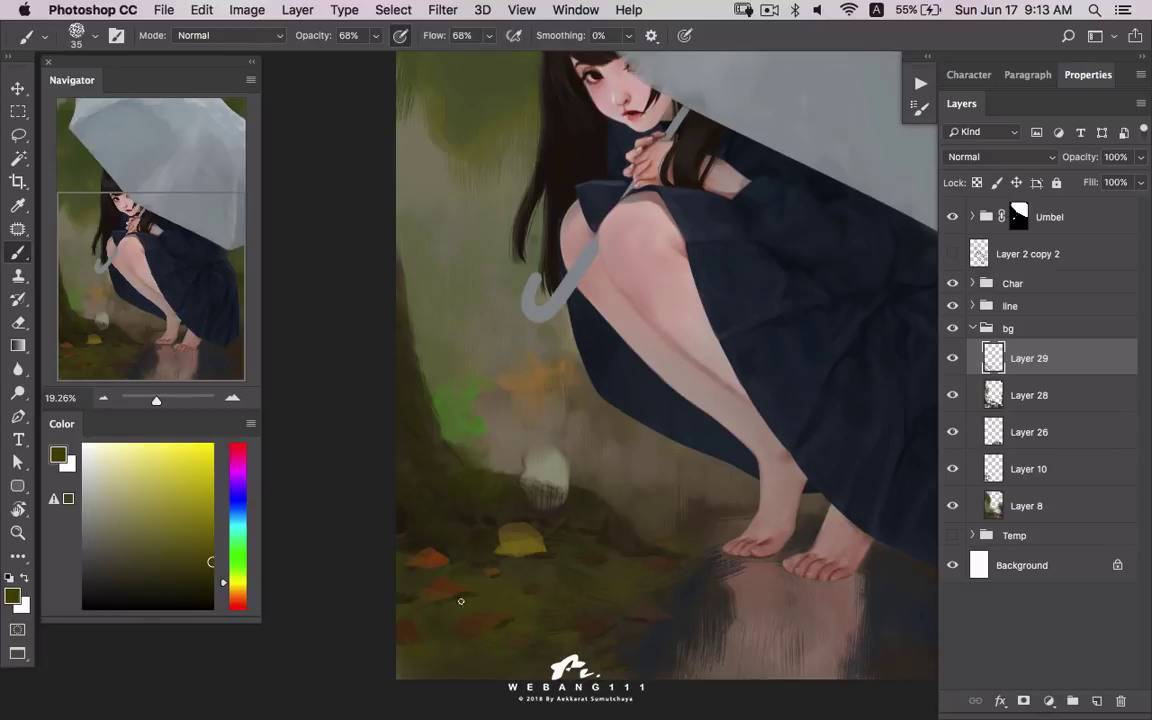
{"action": "left_click", "coordinate": [495, 540], "text": "alt"}
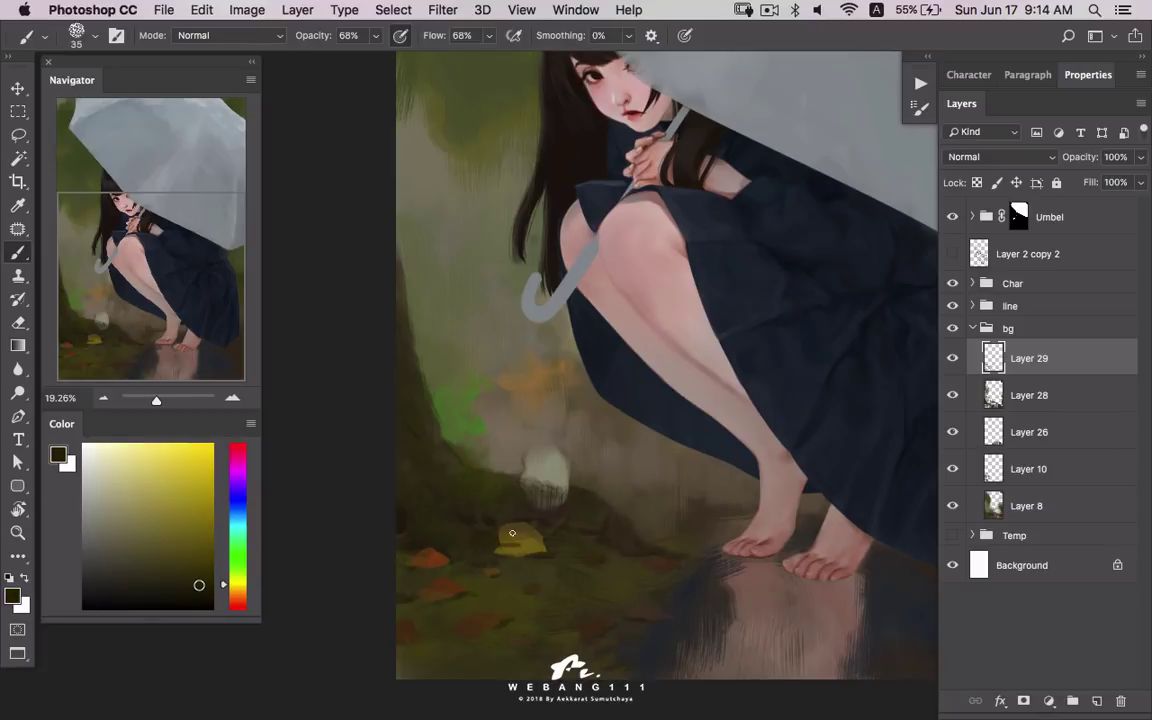
{"action": "left_click", "coordinate": [522, 543], "text": "alt"}
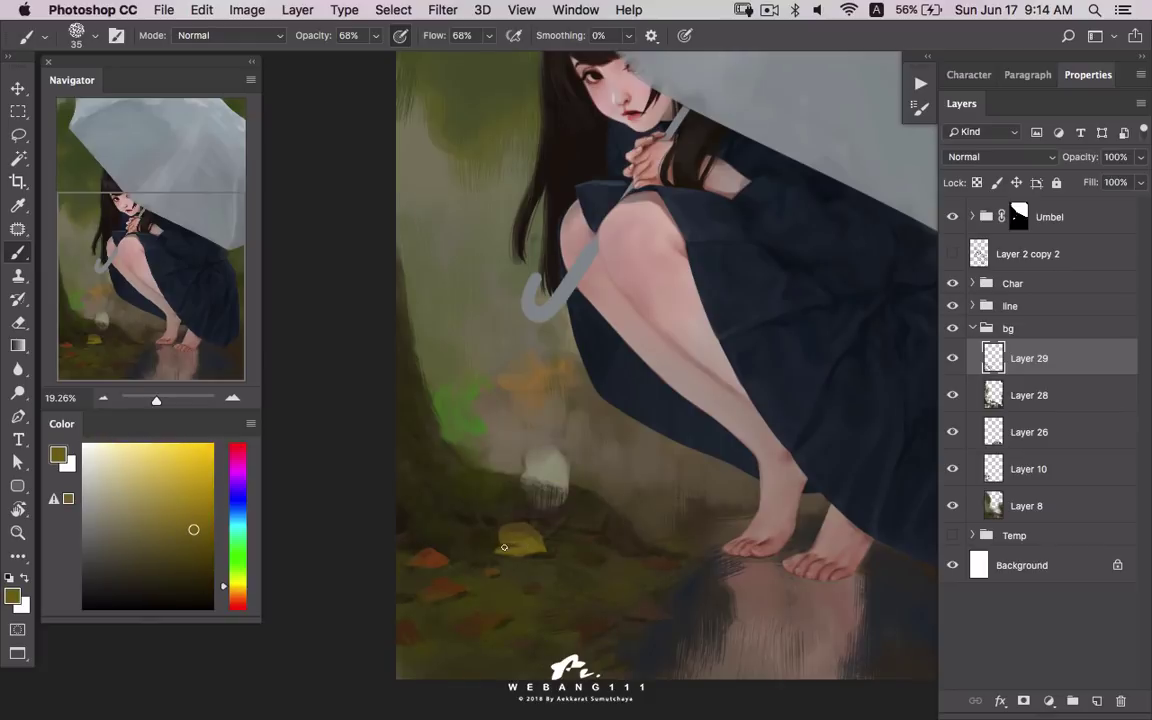
{"action": "left_click", "coordinate": [465, 517], "text": "alt"}
{"action": "left_click", "coordinate": [483, 483], "text": "alt"}
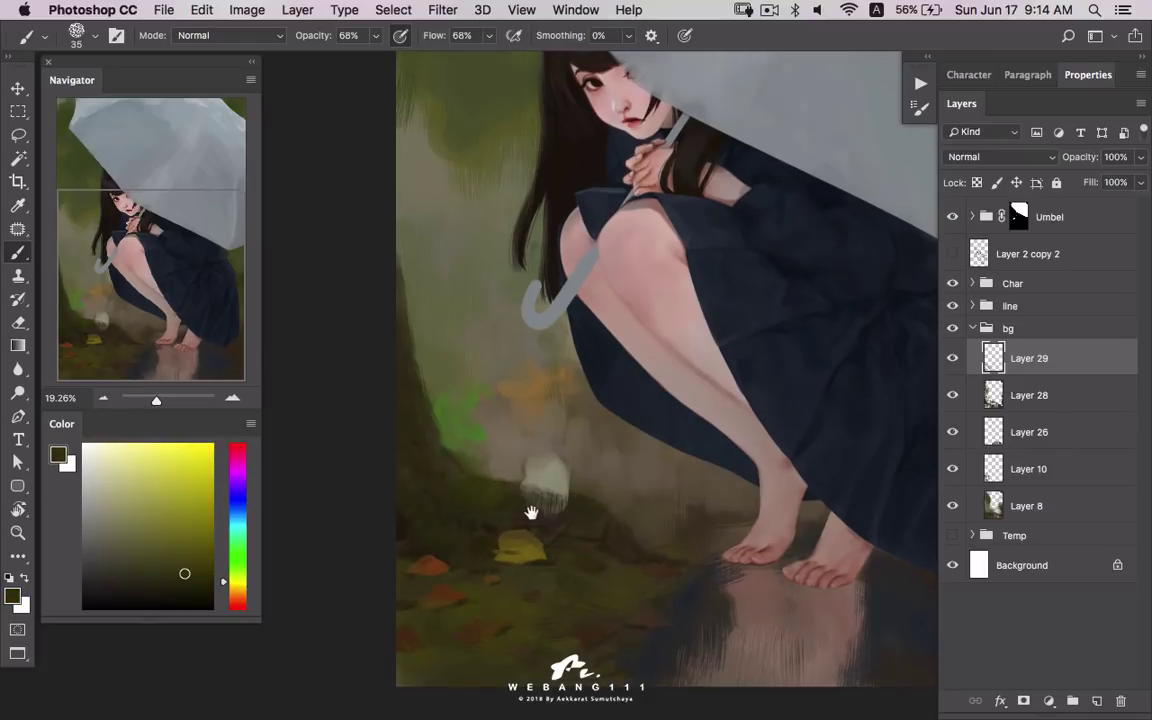
- Resample olive tones and bring the foliage beside the trunk into view
{"action": "scroll", "coordinate": [500, 480], "scroll_direction": "up", "scroll_amount": 5}
{"action": "left_click", "coordinate": [420, 406], "text": "alt"}
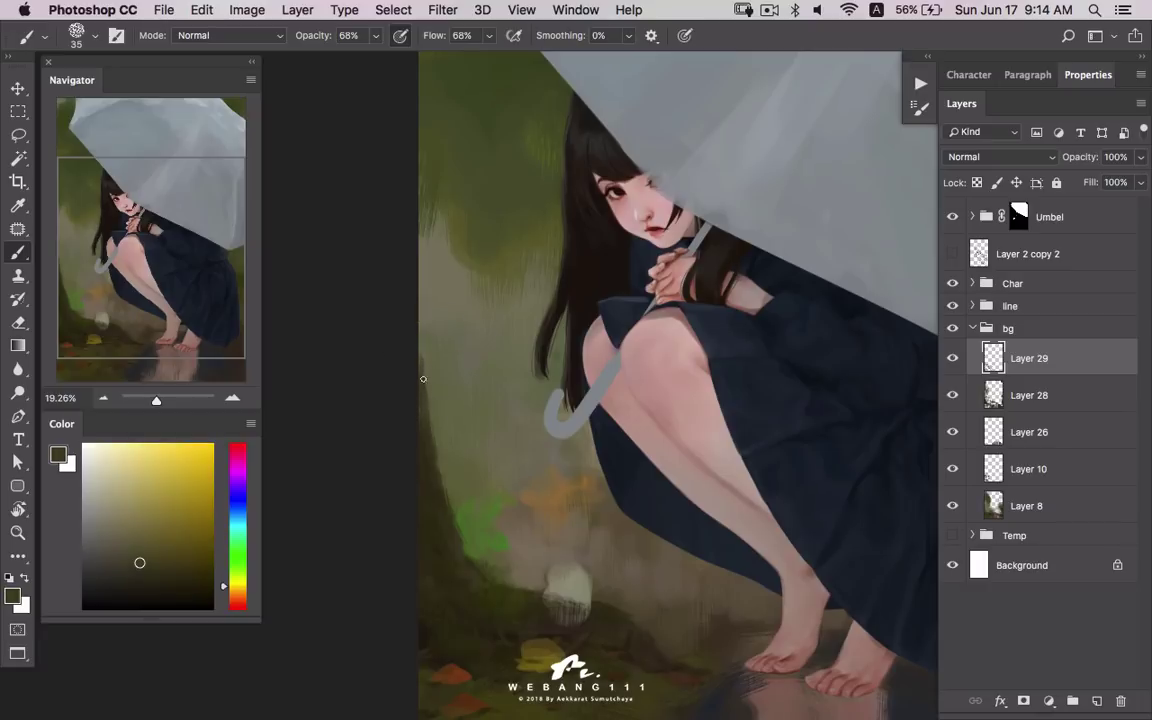
{"action": "left_click", "coordinate": [439, 471], "text": "alt"}
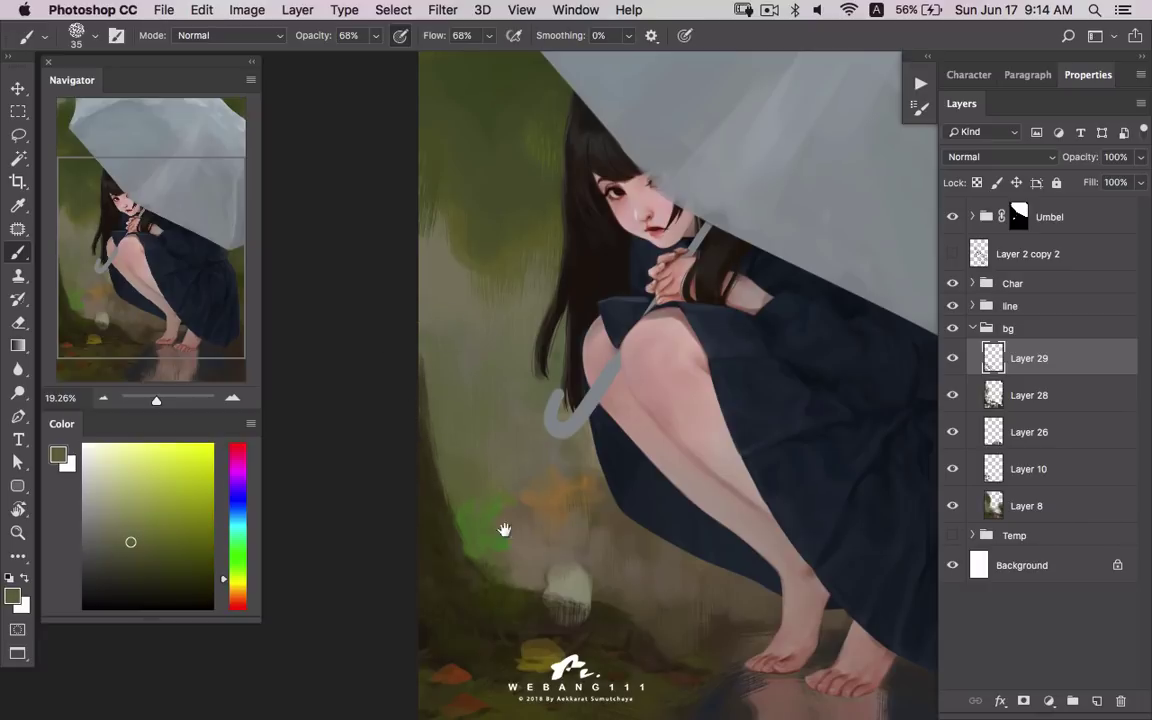
{"action": "left_click_drag", "start_coordinate": [504, 530], "coordinate": [470, 471]}
- Choose bright and darker greens in the Color panel for the leaf strokes
{"action": "left_click", "coordinate": [455, 470], "text": "alt"}
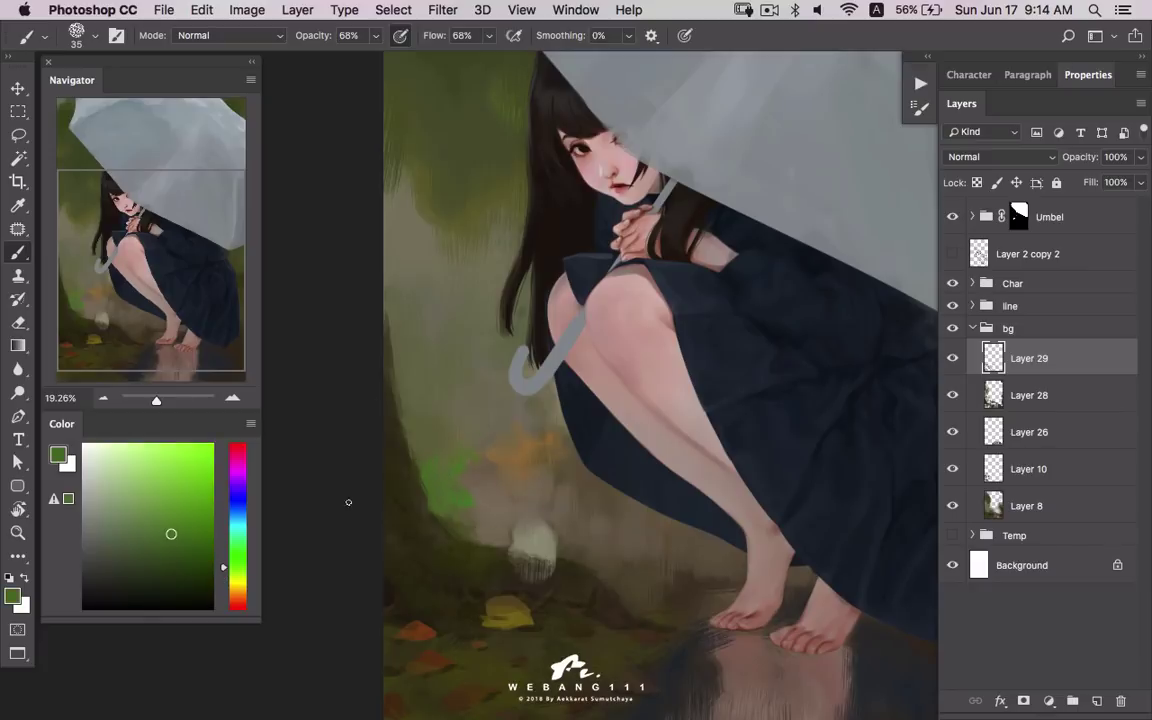
{"action": "left_click", "coordinate": [160, 550]}
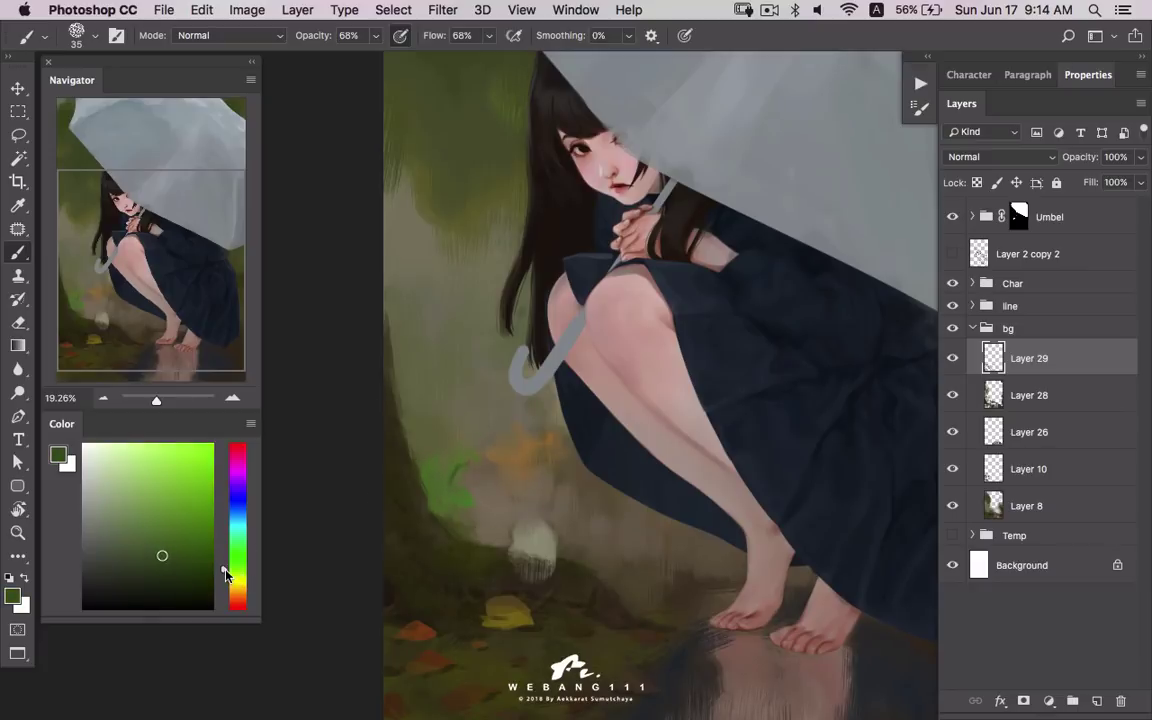
{"action": "left_click", "coordinate": [189, 537]}
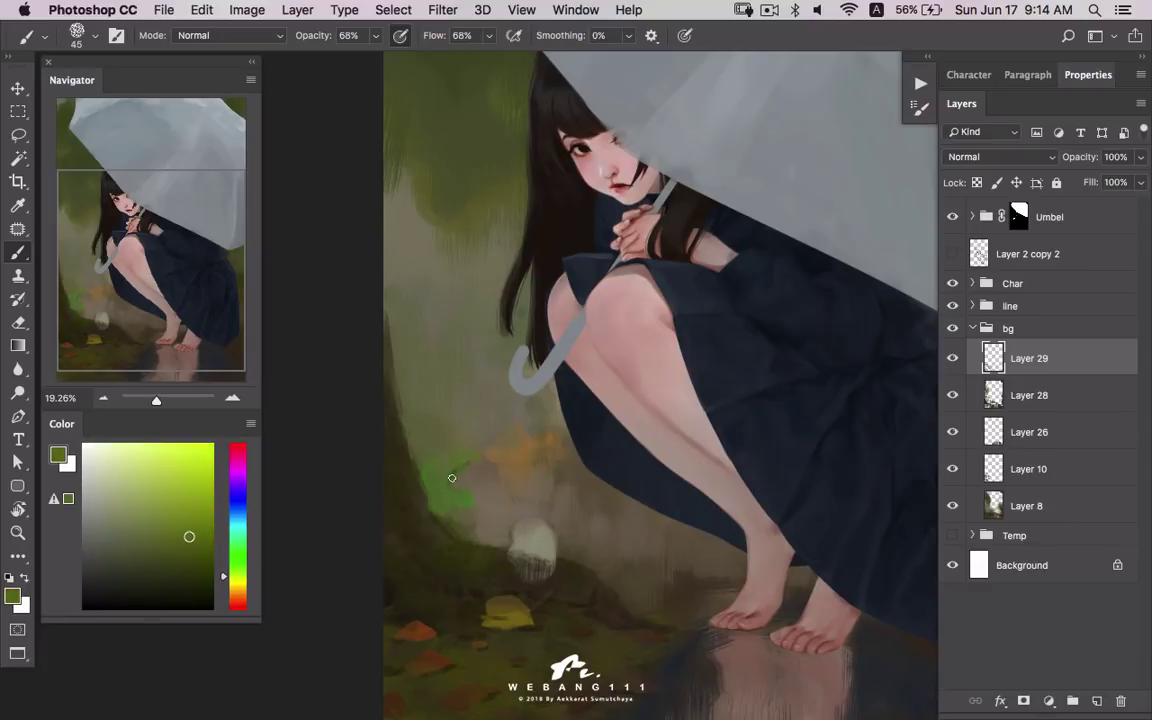
{"action": "left_click", "coordinate": [194, 517]}
{"action": "left_click", "coordinate": [199, 553]}
{"action": "left_click", "coordinate": [464, 470], "text": "alt"}
- Lasso leaf shapes beside the tree trunk and paint green foliage inside with a 125 brush
{"action": "key", "text": "l"}
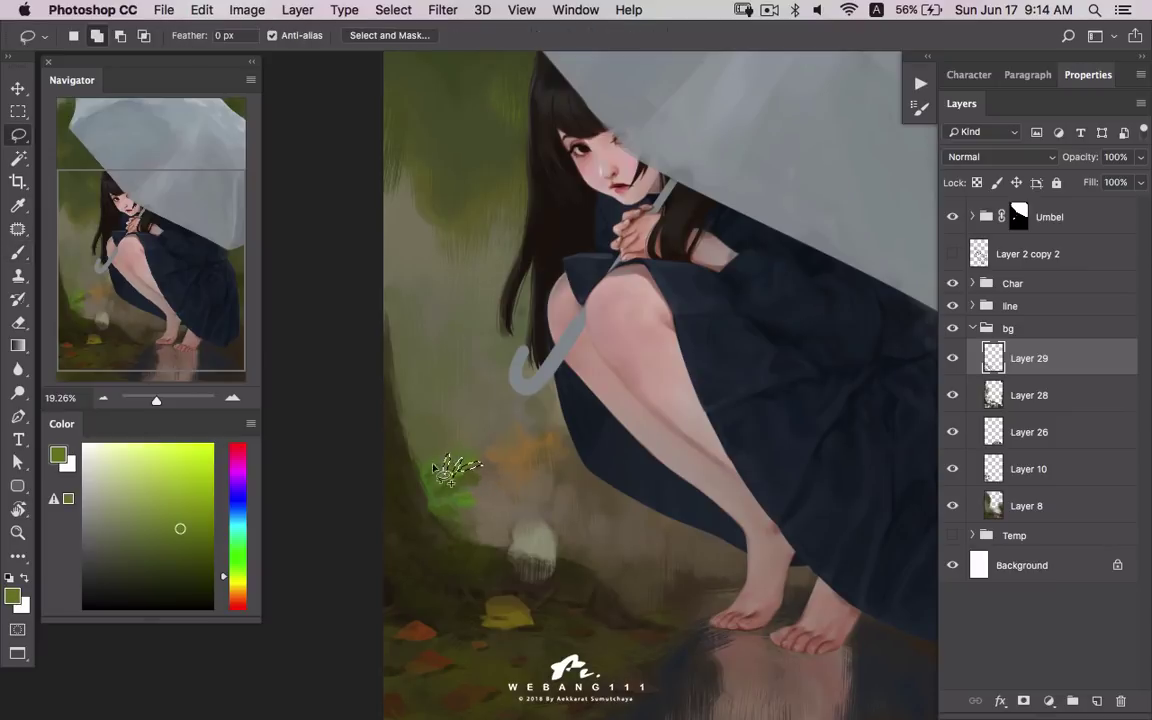
{"action": "mouse_move", "coordinate": [470, 468]}
{"action": "left_mouse_down"}
{"action": "mouse_move", "coordinate": [463, 487]}
{"action": "mouse_move", "coordinate": [427, 490]}
{"action": "left_mouse_up"}
{"action": "key", "text": "b"}
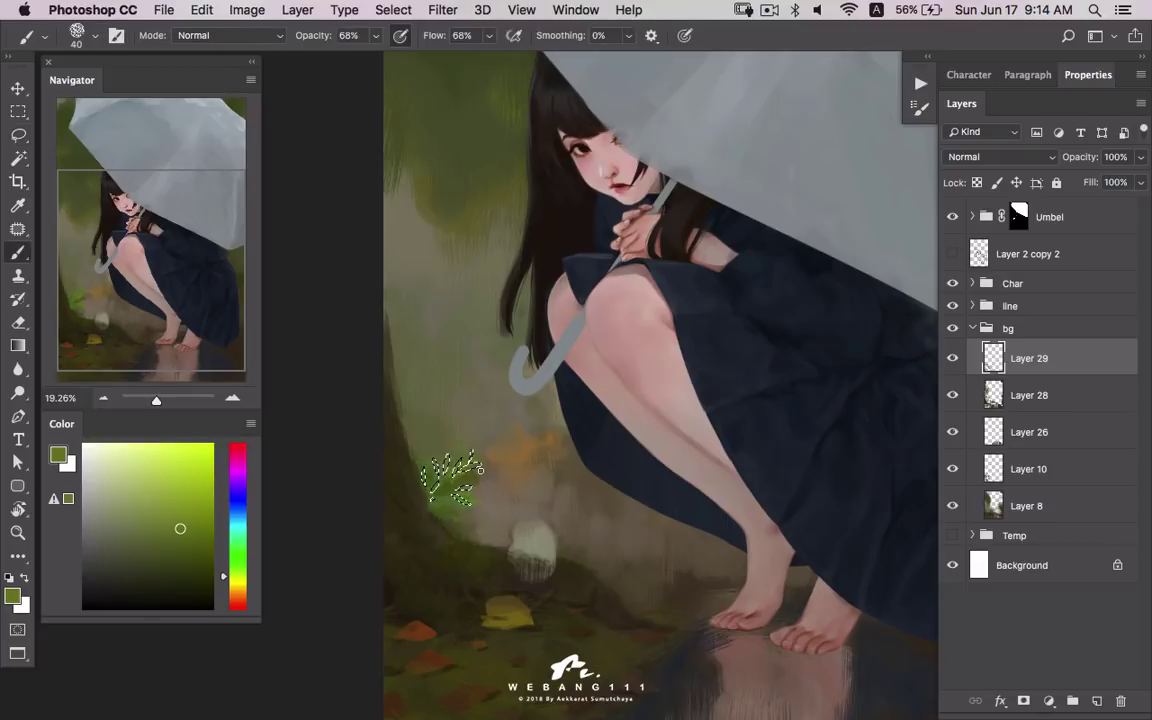
{"action": "key", "text": "bracketright"}
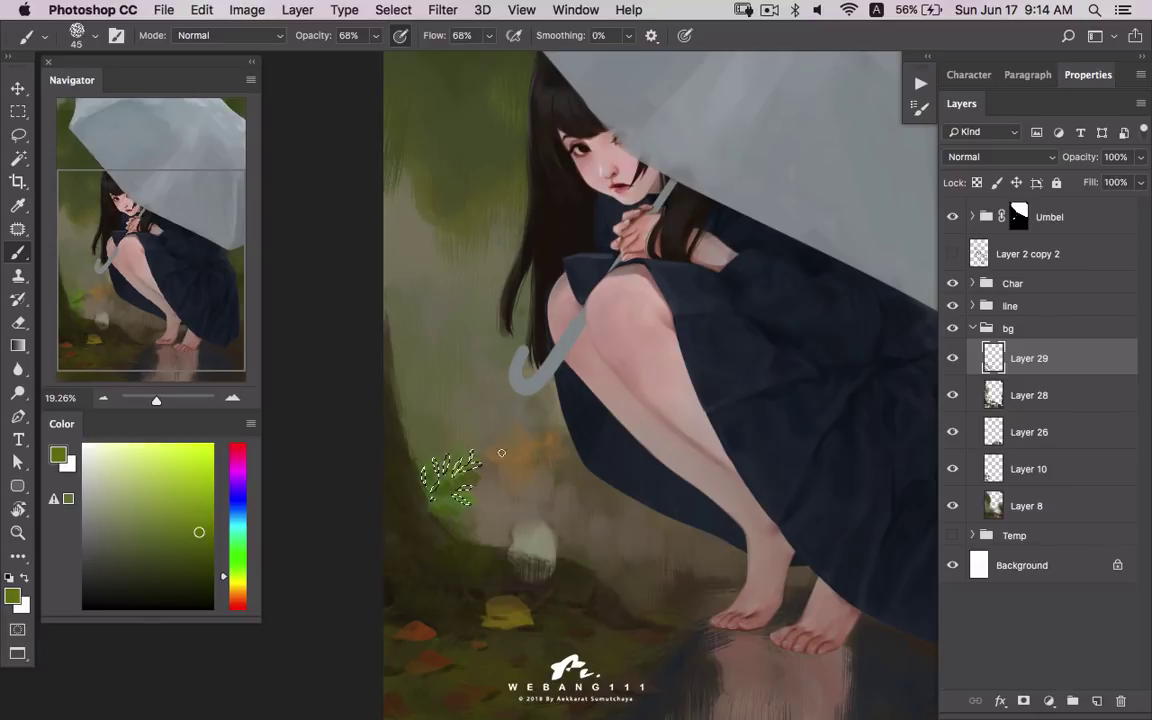
{"action": "left_click", "coordinate": [438, 468], "text": "alt"}
{"action": "key", "text": "bracketright"}
{"action": "key", "text": "bracketright"}
{"action": "key", "text": "bracketright"}
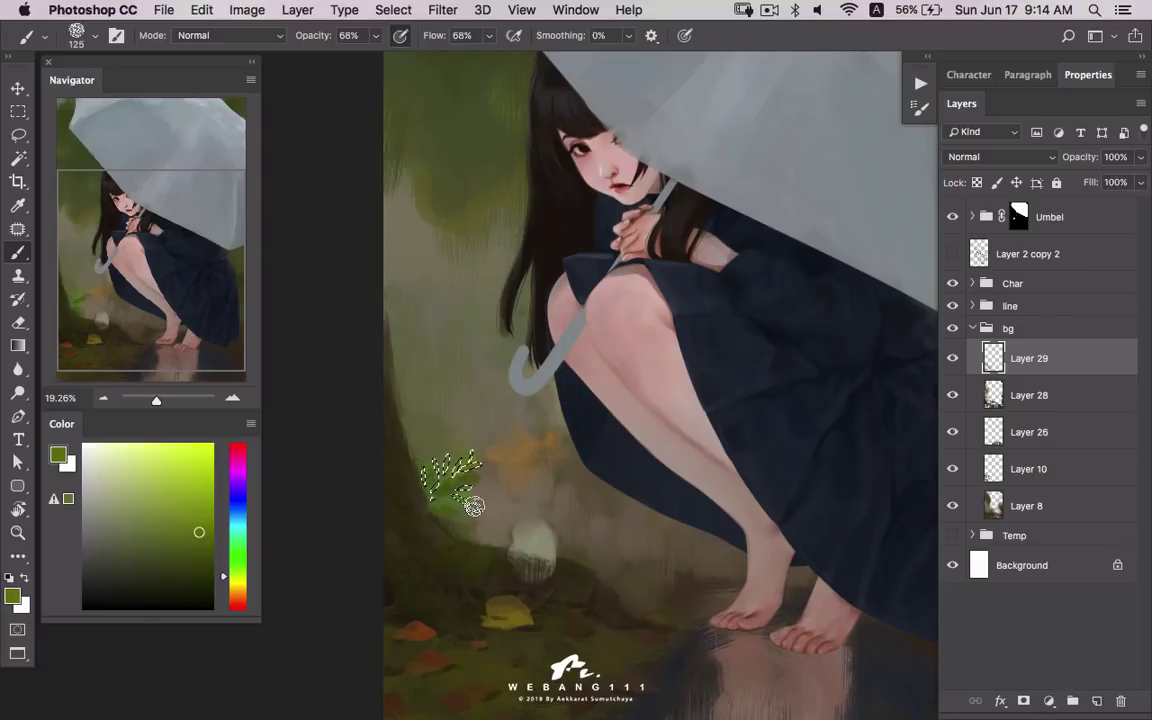
{"action": "mouse_move", "coordinate": [467, 484]}
{"action": "left_mouse_down"}
{"action": "mouse_move", "coordinate": [450, 470]}
{"action": "mouse_move", "coordinate": [506, 458]}
{"action": "mouse_move", "coordinate": [456, 470]}
{"action": "left_mouse_up"}
{"action": "key", "text": "ctrl+d"}
{"action": "key", "text": "z"}
- Lasso more leaves by the trunk, fill them dark green, then sample a lighter olive
{"action": "key", "text": "l"}
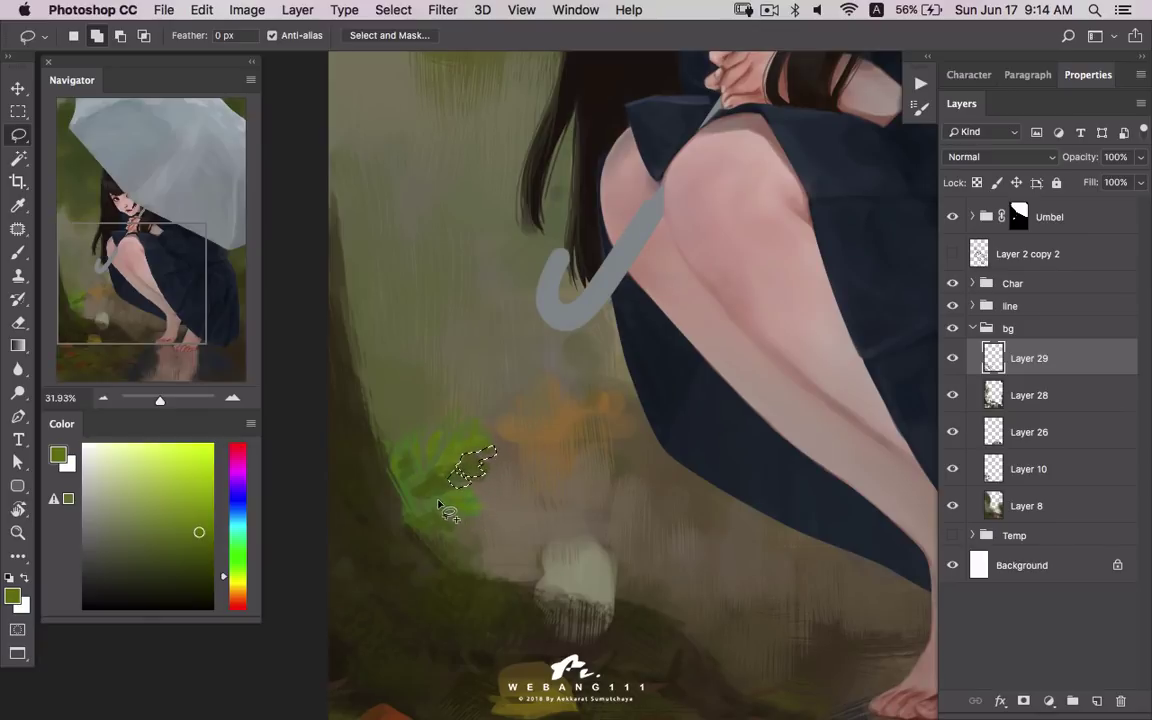
{"action": "left_click_drag", "start_coordinate": [452, 518], "coordinate": [415, 500]}
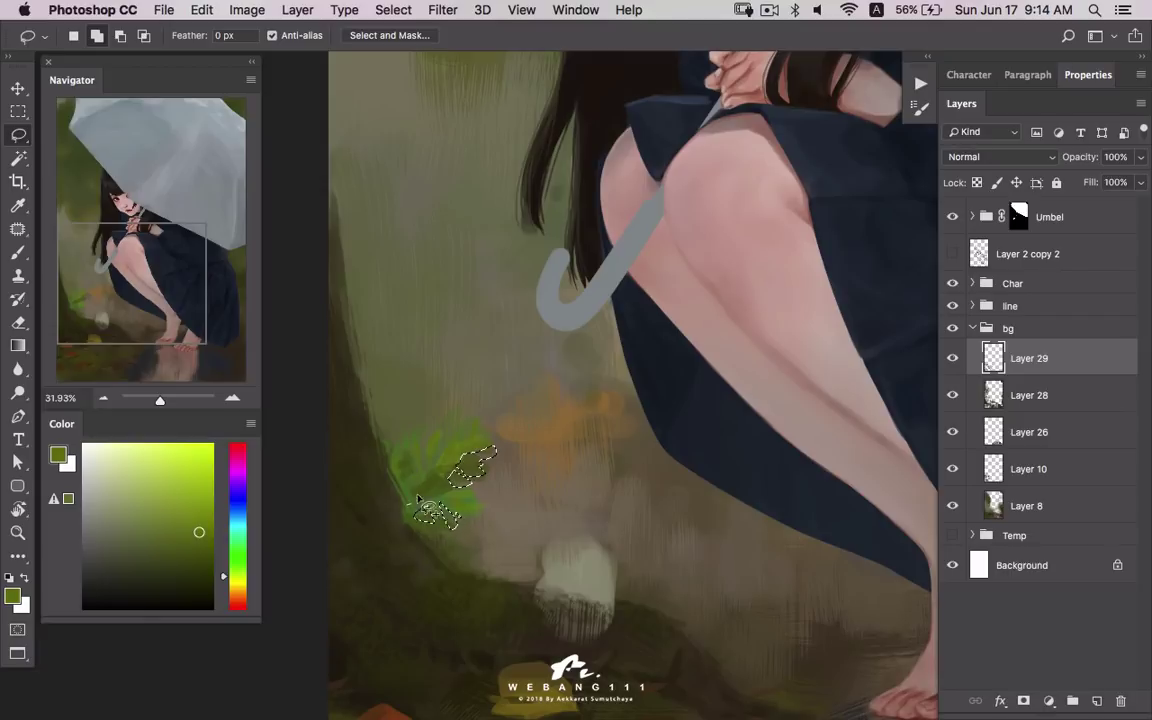
{"action": "left_click_drag", "start_coordinate": [425, 469], "coordinate": [437, 492]}
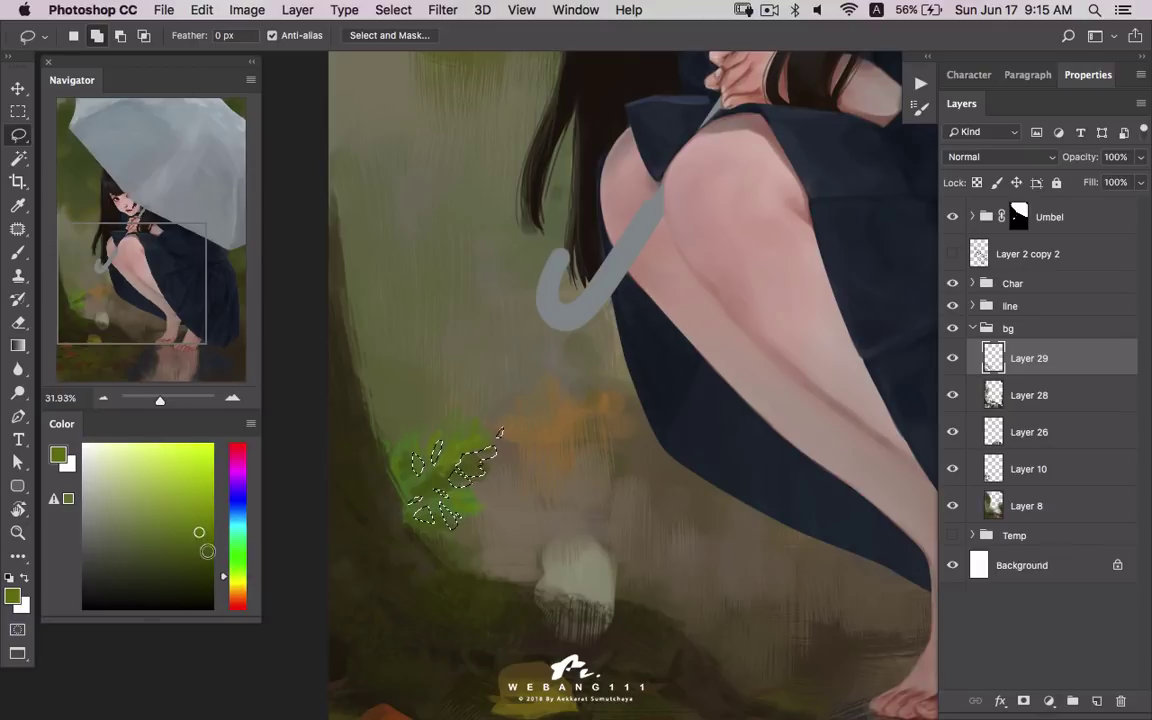
{"action": "left_click", "coordinate": [192, 572]}
{"action": "key", "text": "b"}
{"action": "mouse_move", "coordinate": [485, 455]}
{"action": "left_mouse_down"}
{"action": "mouse_move", "coordinate": [421, 444]}
{"action": "mouse_move", "coordinate": [432, 525]}
{"action": "mouse_move", "coordinate": [399, 489]}
{"action": "mouse_move", "coordinate": [571, 411]}
{"action": "left_mouse_up"}
{"action": "key", "text": "ctrl+d"}
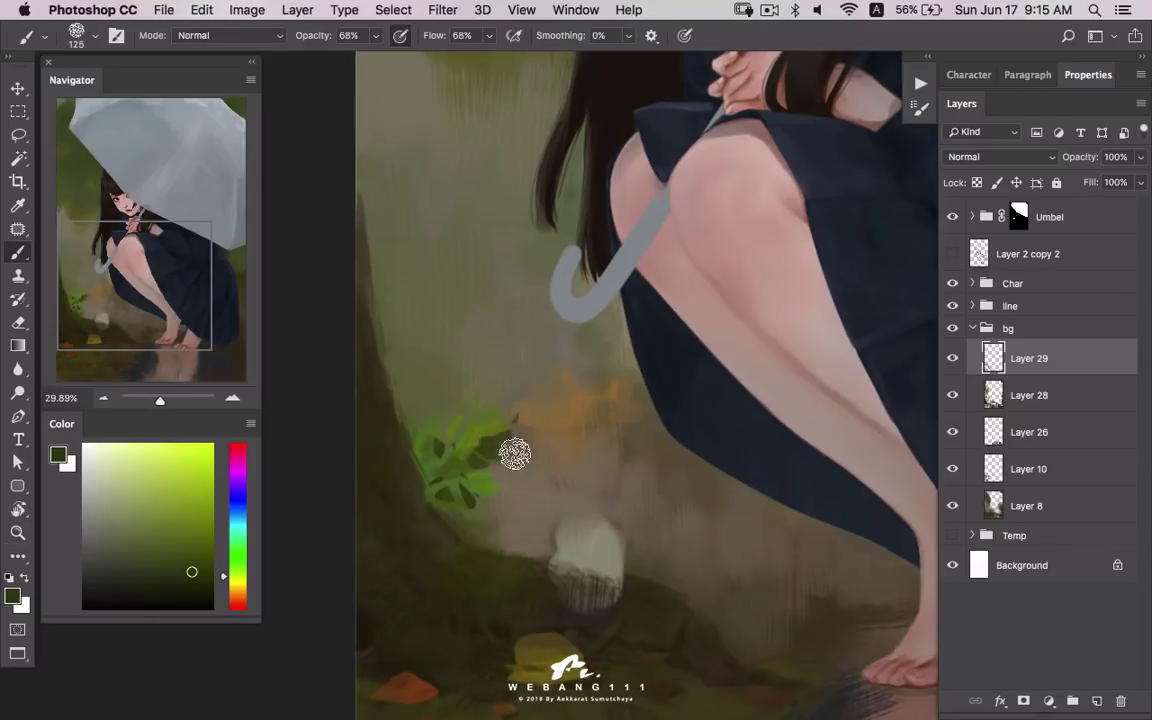
{"action": "left_click", "coordinate": [470, 420], "text": "alt"}
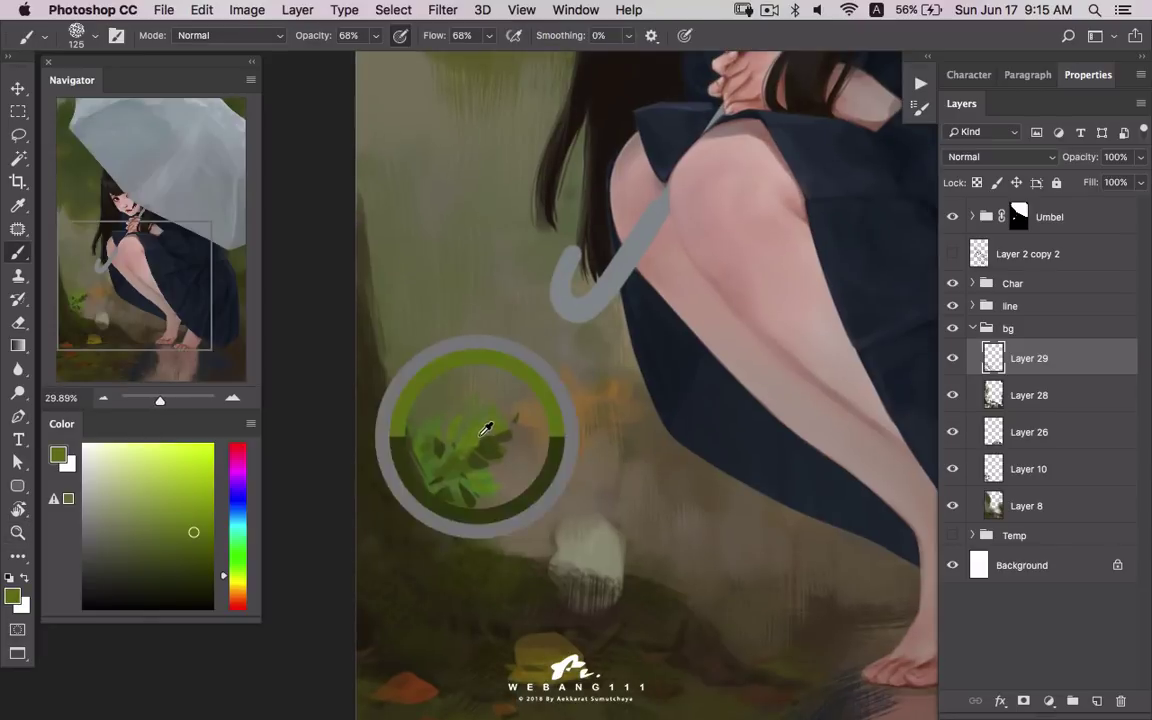
{"action": "key", "text": "bracketleft"}
{"action": "key", "text": "bracketleft"}
{"action": "key", "text": "bracketleft"}
{"action": "key", "text": "bracketleft"}
{"action": "key", "text": "bracketleft"}
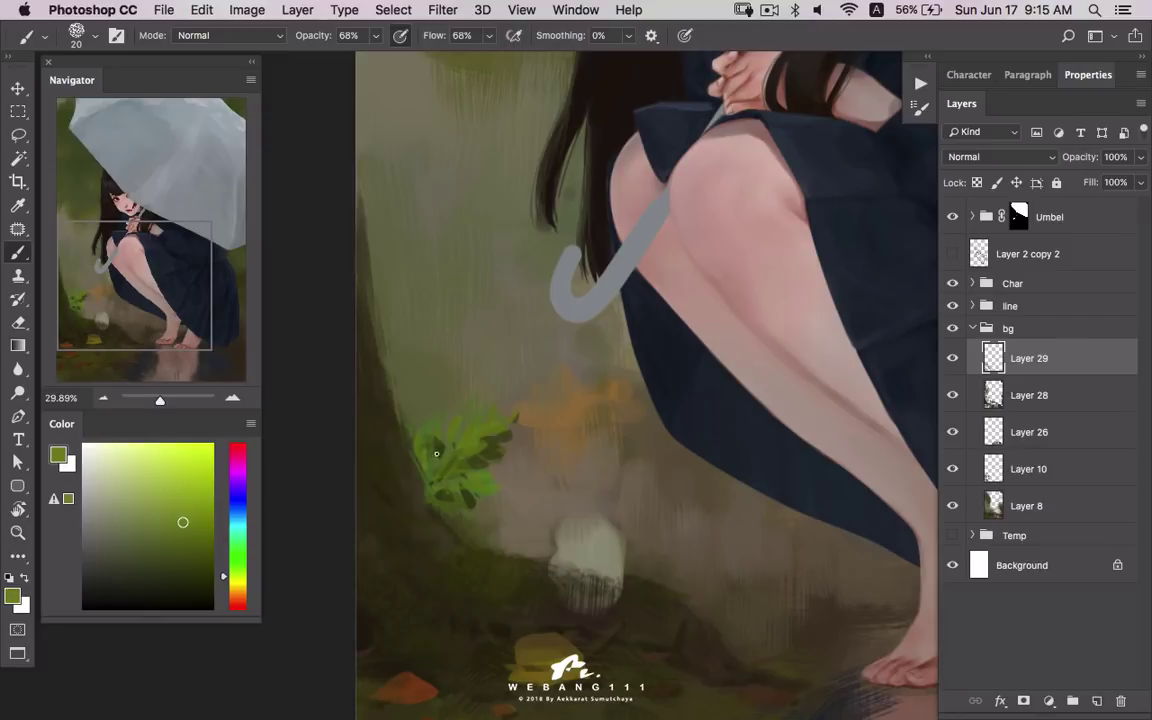
- Sample darker greens from the plant and retouch the leafy sprig by the trunk
{"action": "left_click", "coordinate": [149, 518]}
{"action": "left_click", "coordinate": [483, 425], "text": "alt"}
{"action": "left_click", "coordinate": [417, 430], "text": "alt"}
{"action": "left_click", "coordinate": [419, 464], "text": "alt"}
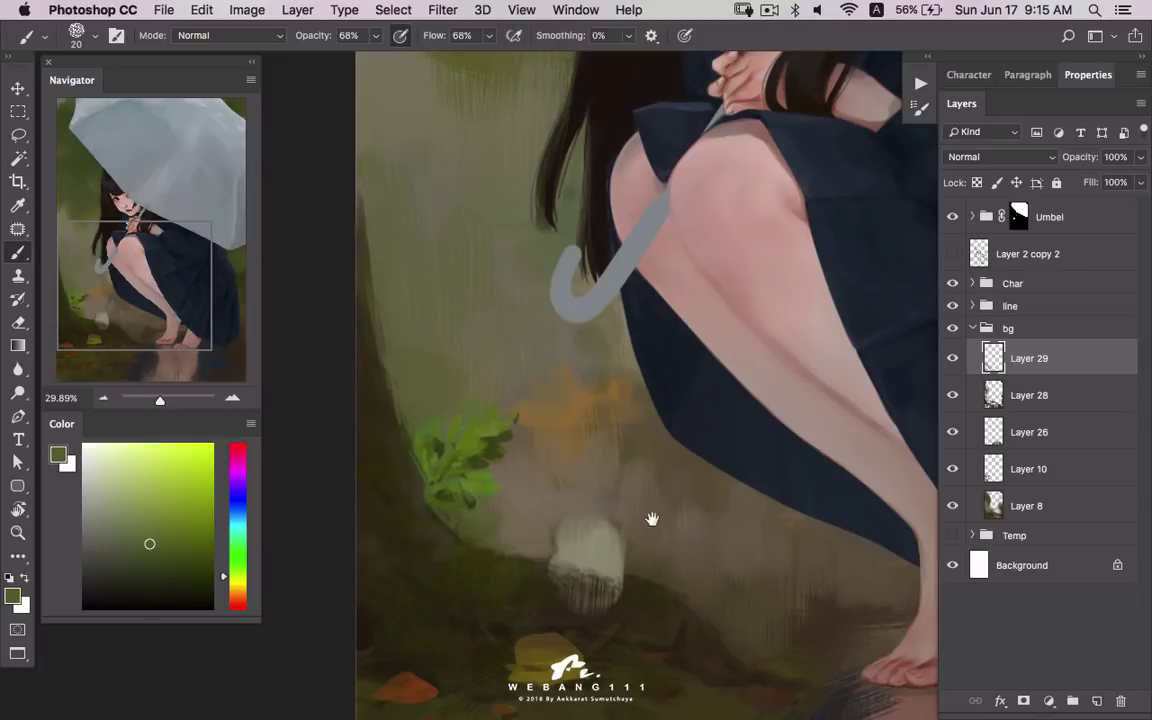
{"action": "left_click_drag", "start_coordinate": [652, 519], "coordinate": [502, 424]}
{"action": "left_click_drag", "start_coordinate": [588, 496], "coordinate": [568, 481]}
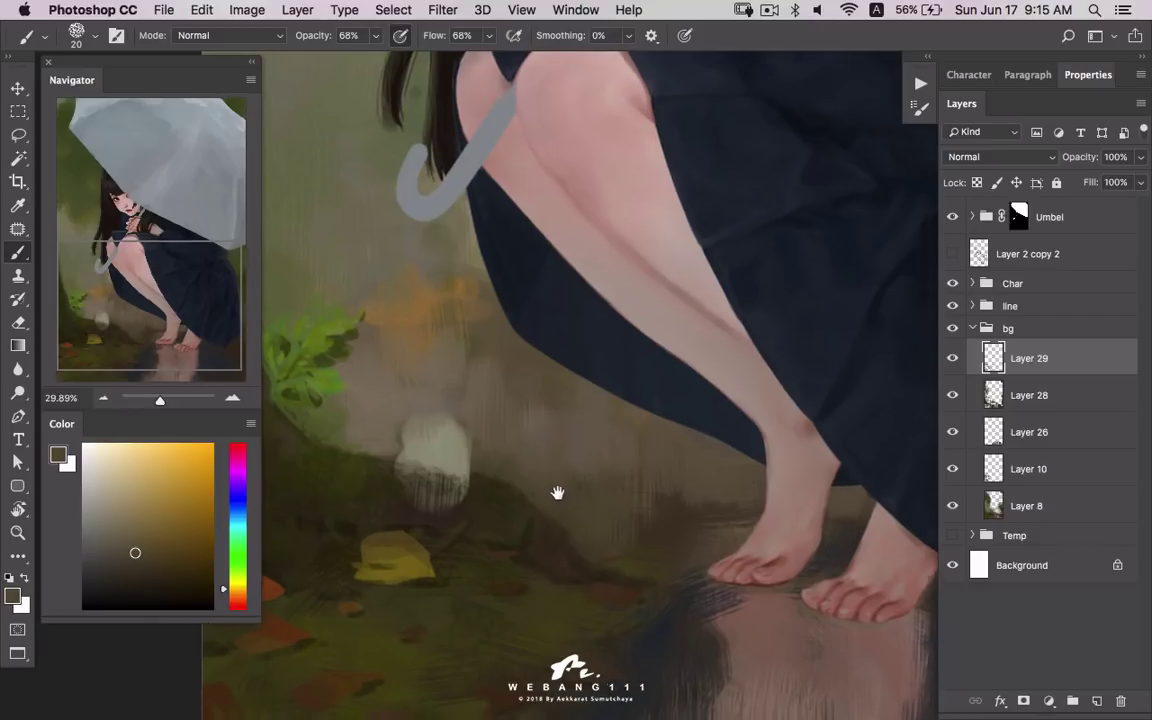
{"action": "left_click", "coordinate": [514, 514], "text": "alt"}
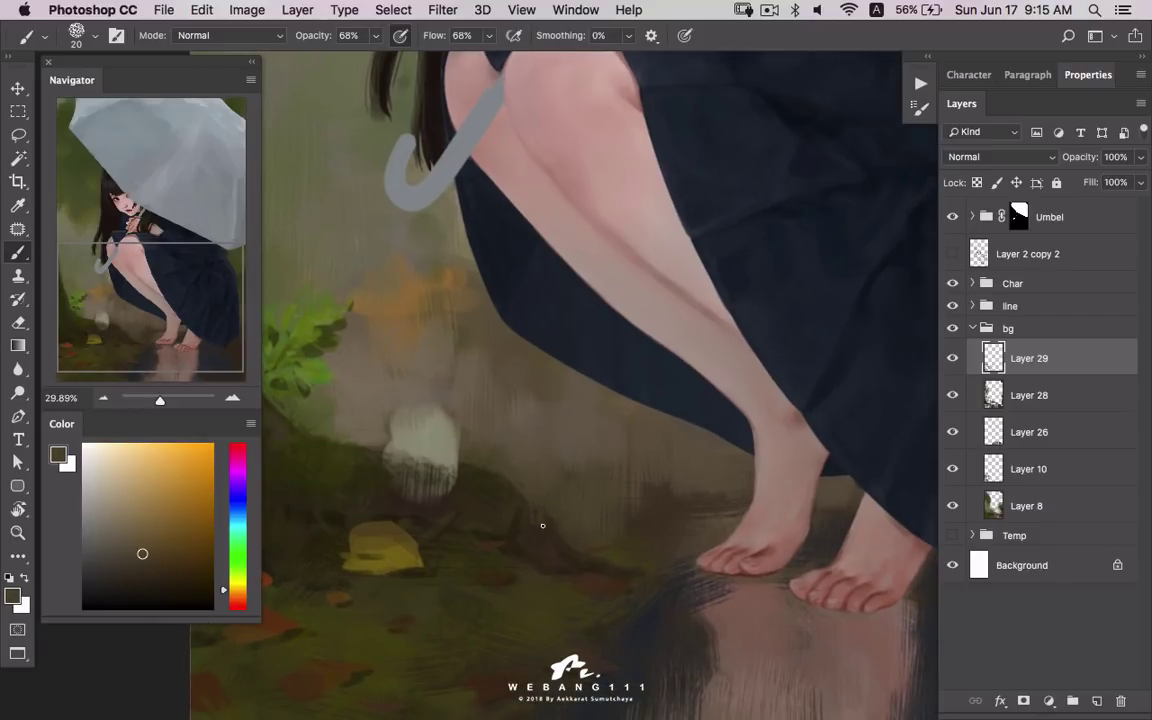
{"action": "left_click_drag", "start_coordinate": [142, 553], "coordinate": [119, 562]}
{"action": "scroll", "coordinate": [625, 570], "scroll_direction": "left", "scroll_amount": 5}
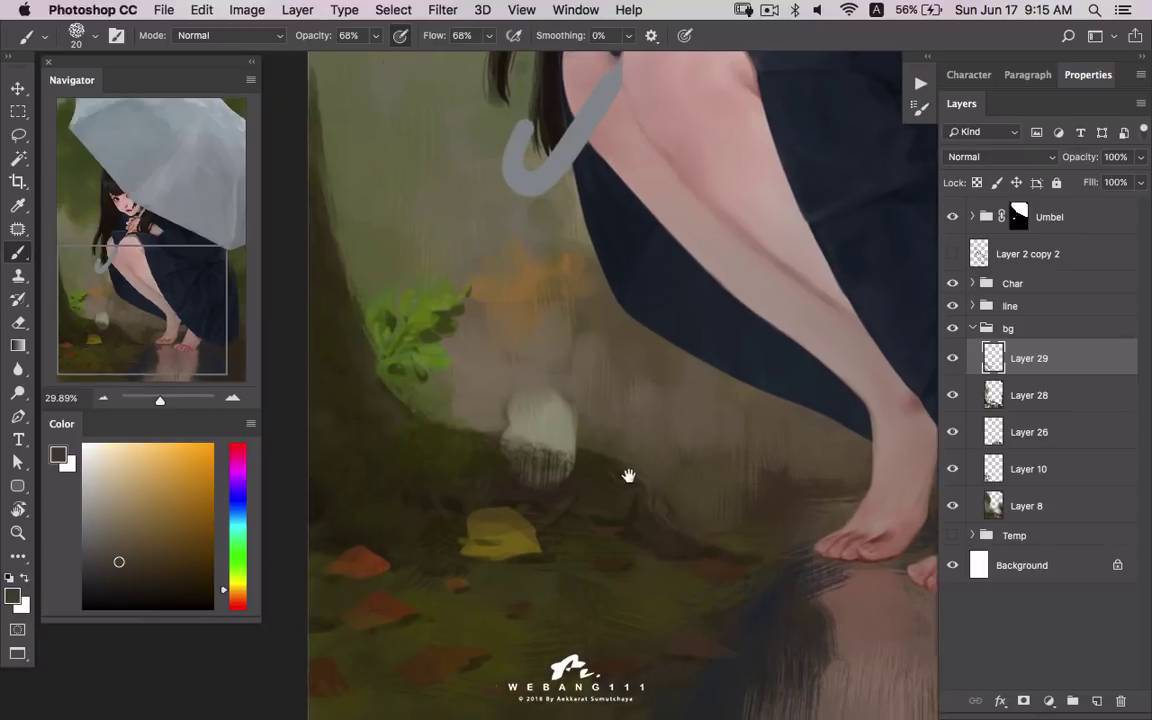
- Retouch the fallen ground leaves with sampled olive, dark brown and reddish-brown tones
{"action": "left_click", "coordinate": [466, 393], "text": "alt"}
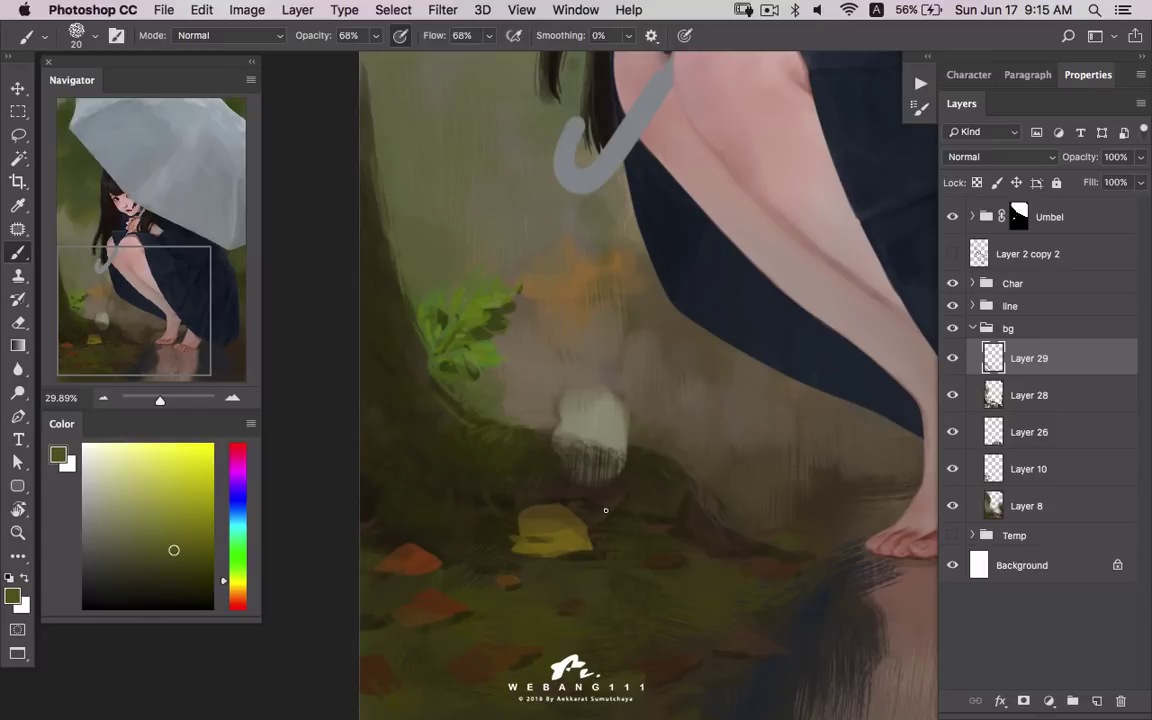
{"action": "left_click_drag", "start_coordinate": [605, 510], "coordinate": [504, 442]}
{"action": "left_click", "coordinate": [412, 437], "text": "alt"}
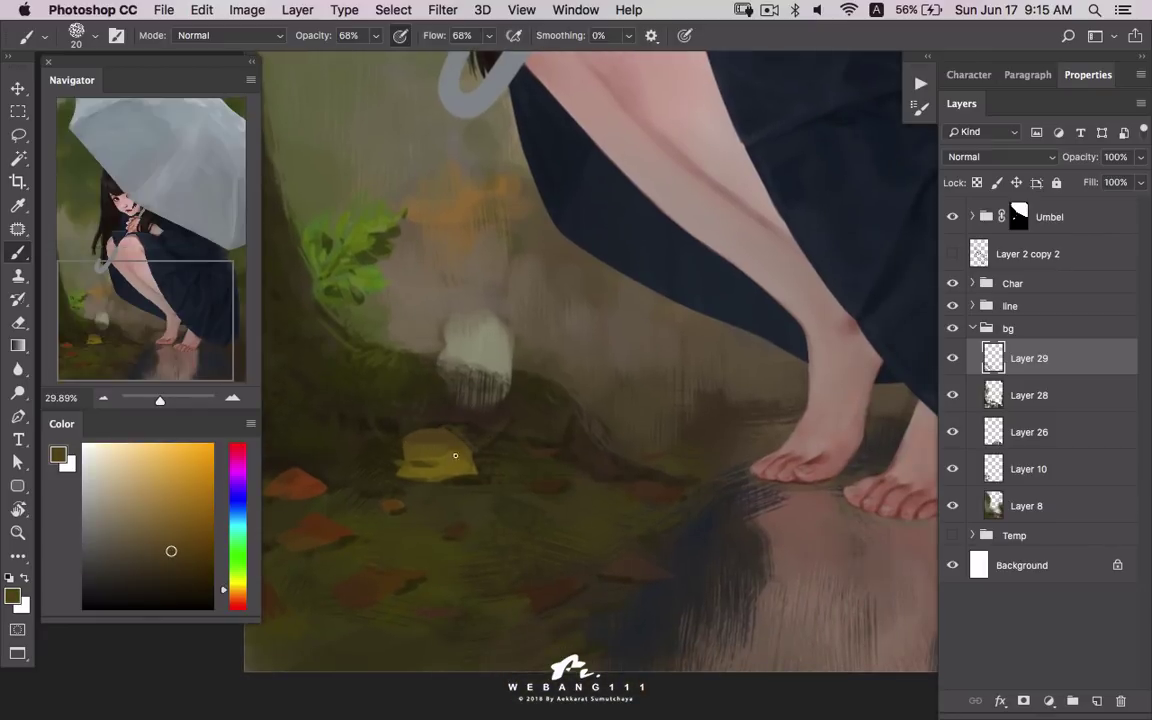
{"action": "left_click", "coordinate": [473, 463], "text": "alt"}
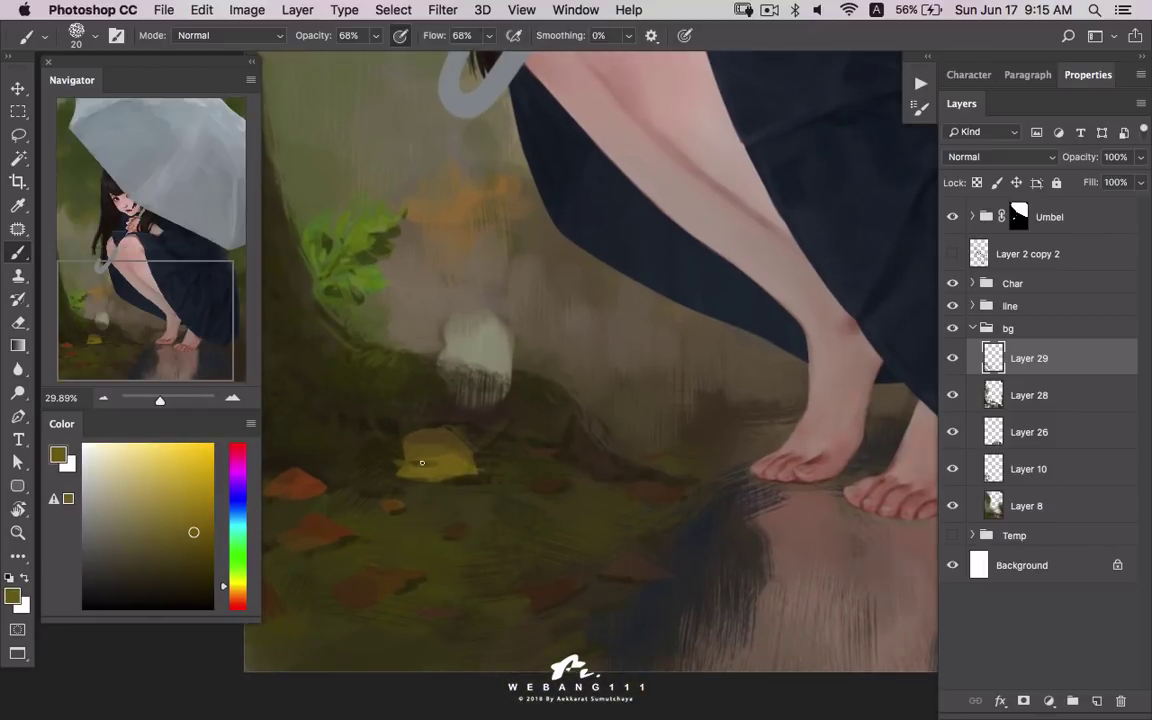
{"action": "left_click", "coordinate": [400, 385], "text": "alt"}
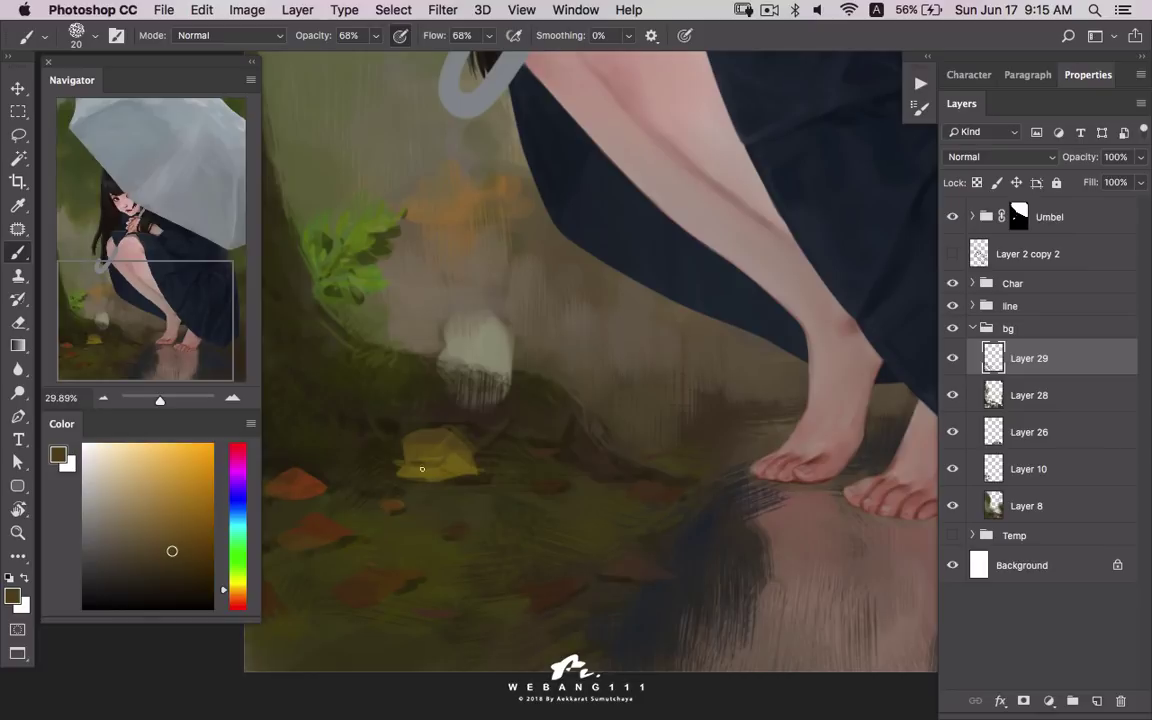
{"action": "left_click", "coordinate": [471, 477], "text": "alt"}
{"action": "left_click", "coordinate": [393, 507], "text": "alt"}
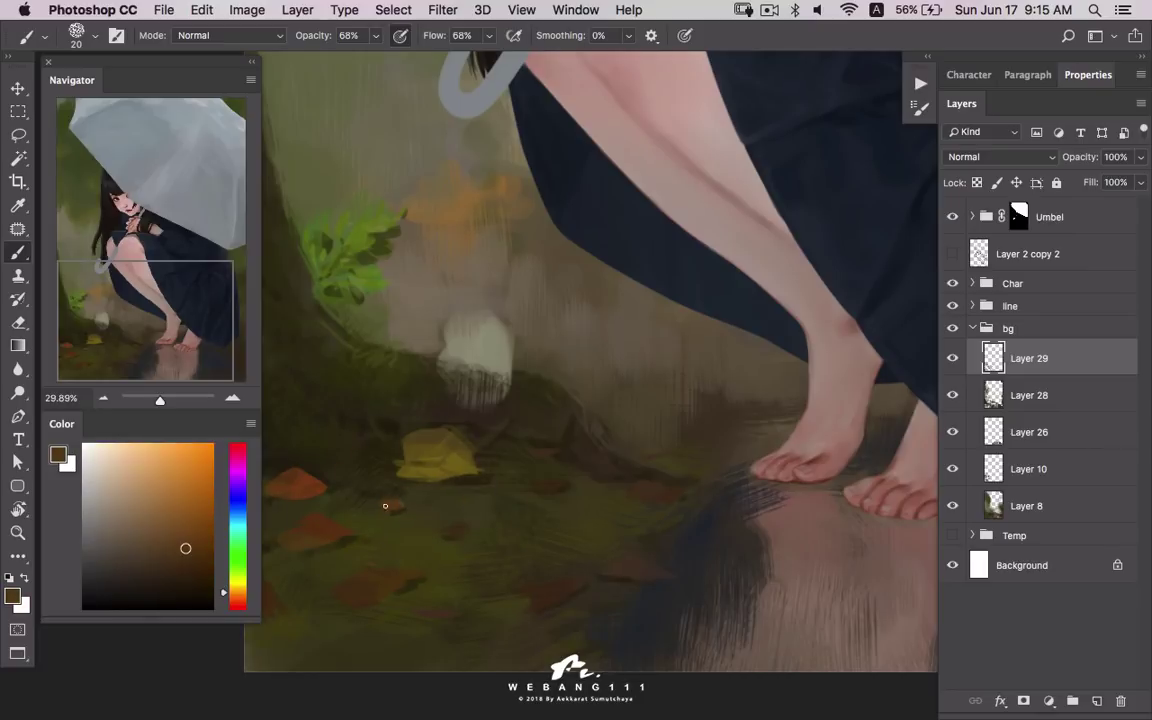
{"action": "scroll", "coordinate": [509, 447], "scroll_direction": "left", "scroll_amount": 5}
{"action": "scroll", "coordinate": [509, 447], "scroll_direction": "down", "scroll_amount": 3}
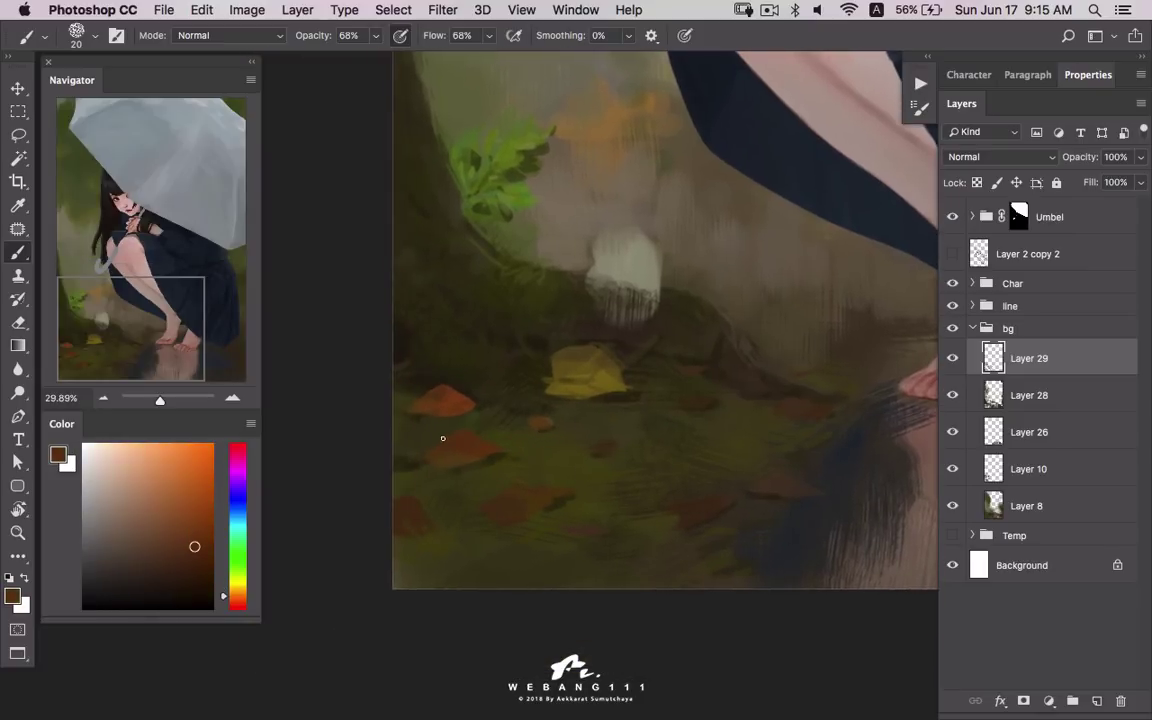
{"action": "left_click", "coordinate": [454, 396], "text": "alt"}
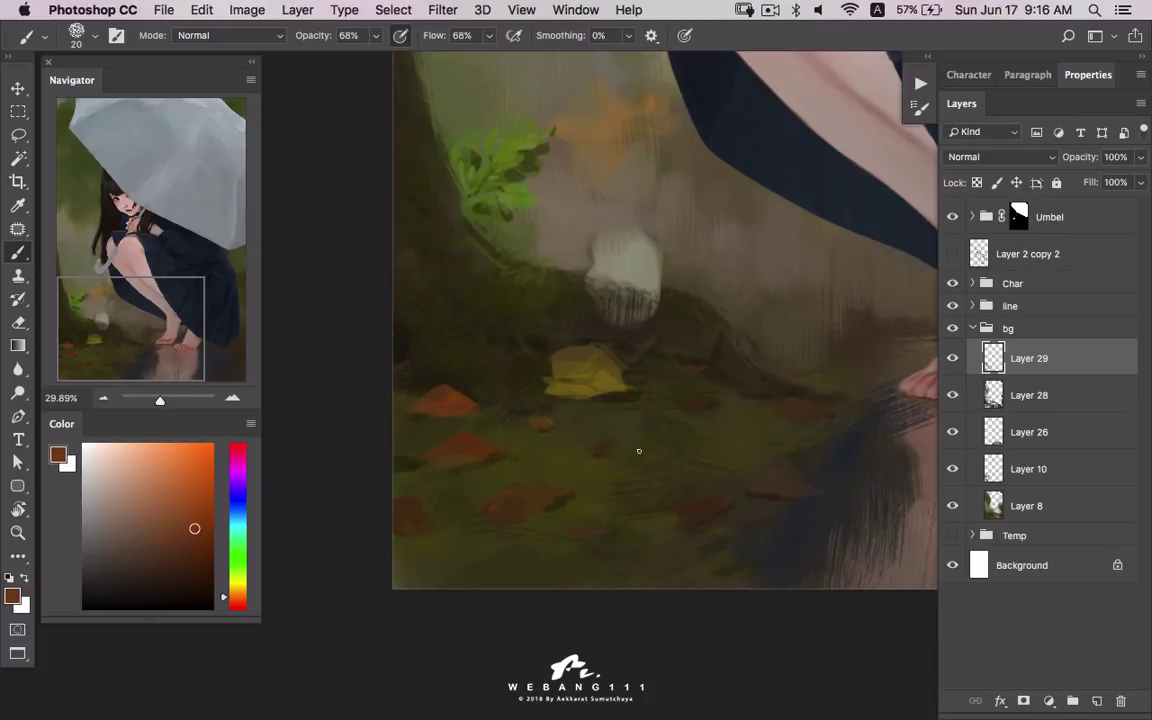
{"action": "left_click_drag", "start_coordinate": [681, 429], "coordinate": [545, 458]}
{"action": "left_click", "coordinate": [545, 458], "text": "alt"}
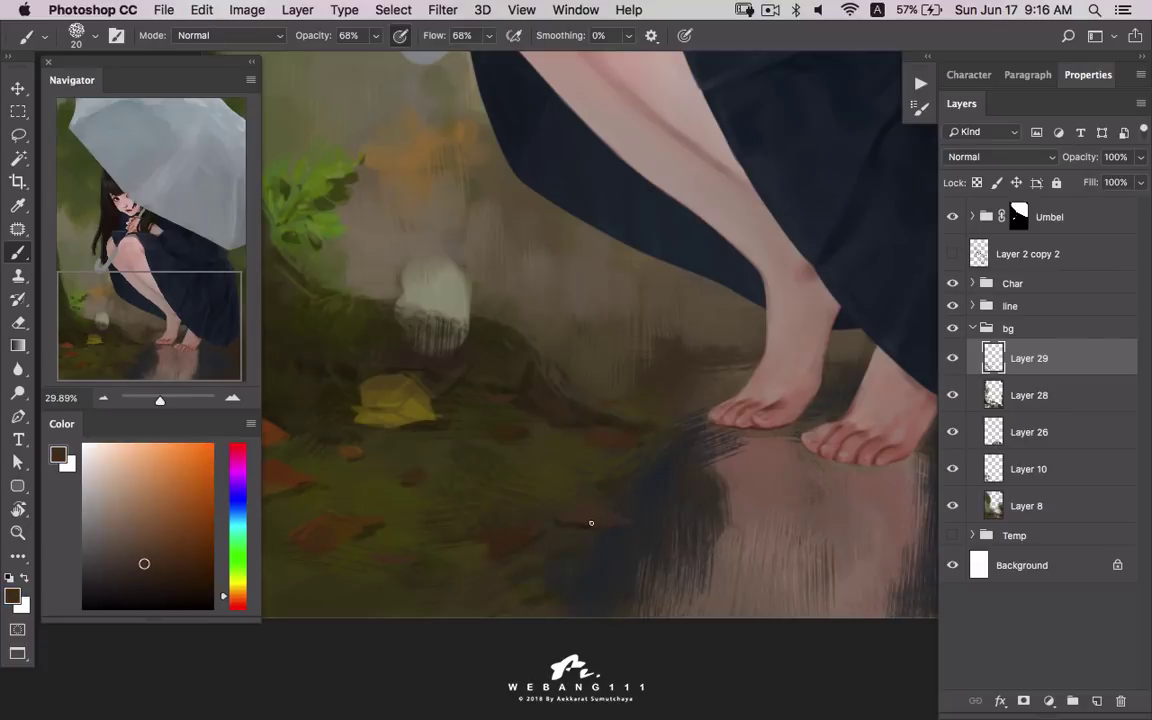
{"action": "mouse_move", "coordinate": [660, 488]}
{"action": "left_mouse_down"}
{"action": "mouse_move", "coordinate": [598, 483]}
{"action": "mouse_move", "coordinate": [619, 478]}
{"action": "left_mouse_up"}
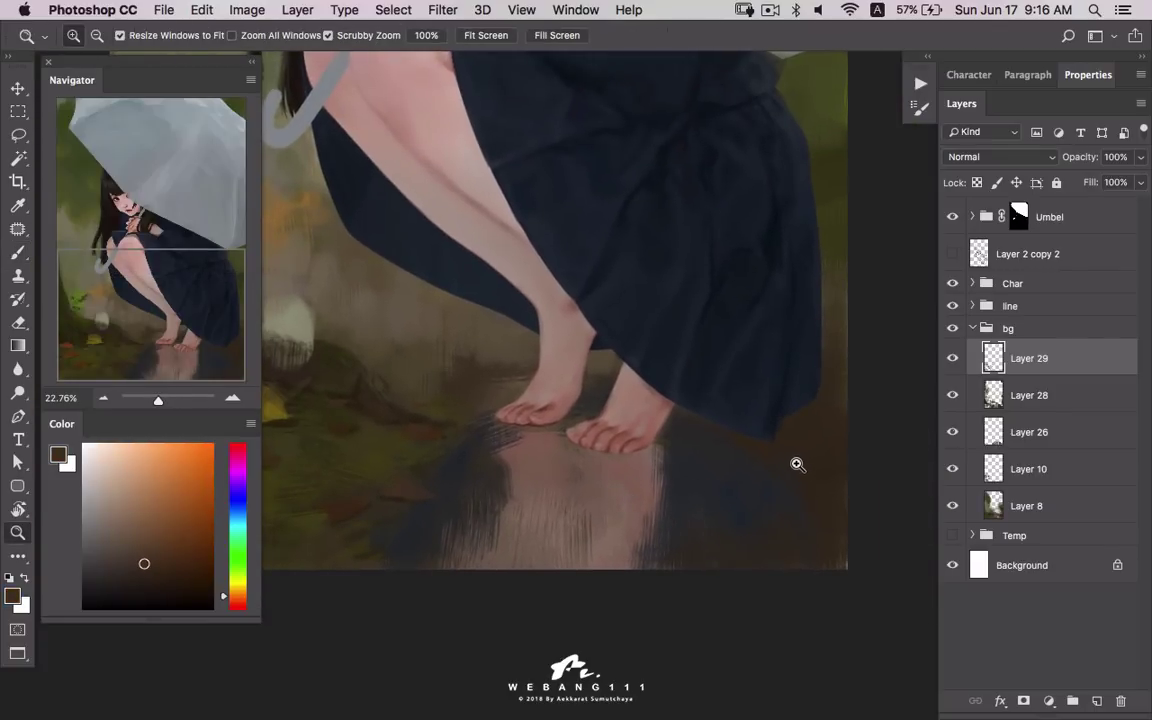
- Lasso about fourteen small leaf shapes scattered across the puddle reflection around the feet
{"action": "key", "text": "l"}
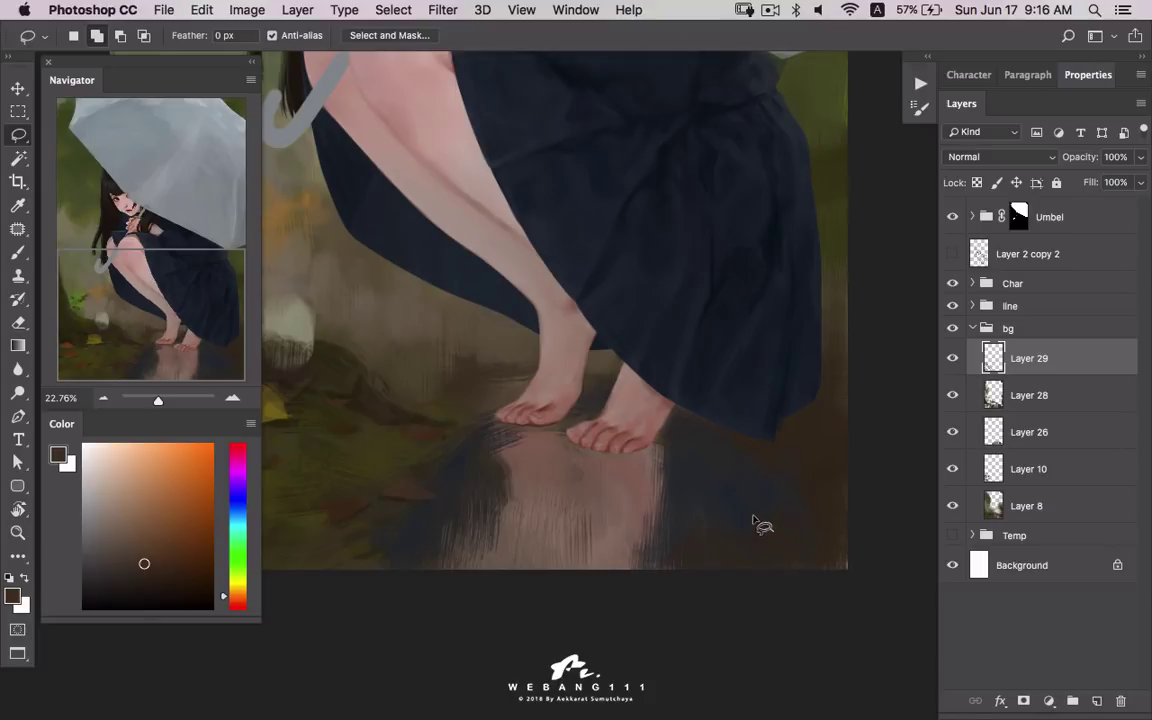
{"action": "mouse_move", "coordinate": [752, 517]}
{"action": "left_mouse_down"}
{"action": "mouse_move", "coordinate": [760, 534]}
{"action": "mouse_move", "coordinate": [720, 548]}
{"action": "mouse_move", "coordinate": [733, 517]}
{"action": "left_mouse_up"}
{"action": "mouse_move", "coordinate": [590, 525]}
{"action": "left_mouse_down"}
{"action": "mouse_move", "coordinate": [583, 550]}
{"action": "mouse_move", "coordinate": [585, 540]}
{"action": "left_mouse_up"}
{"action": "left_click_drag", "start_coordinate": [705, 476], "coordinate": [722, 472]}
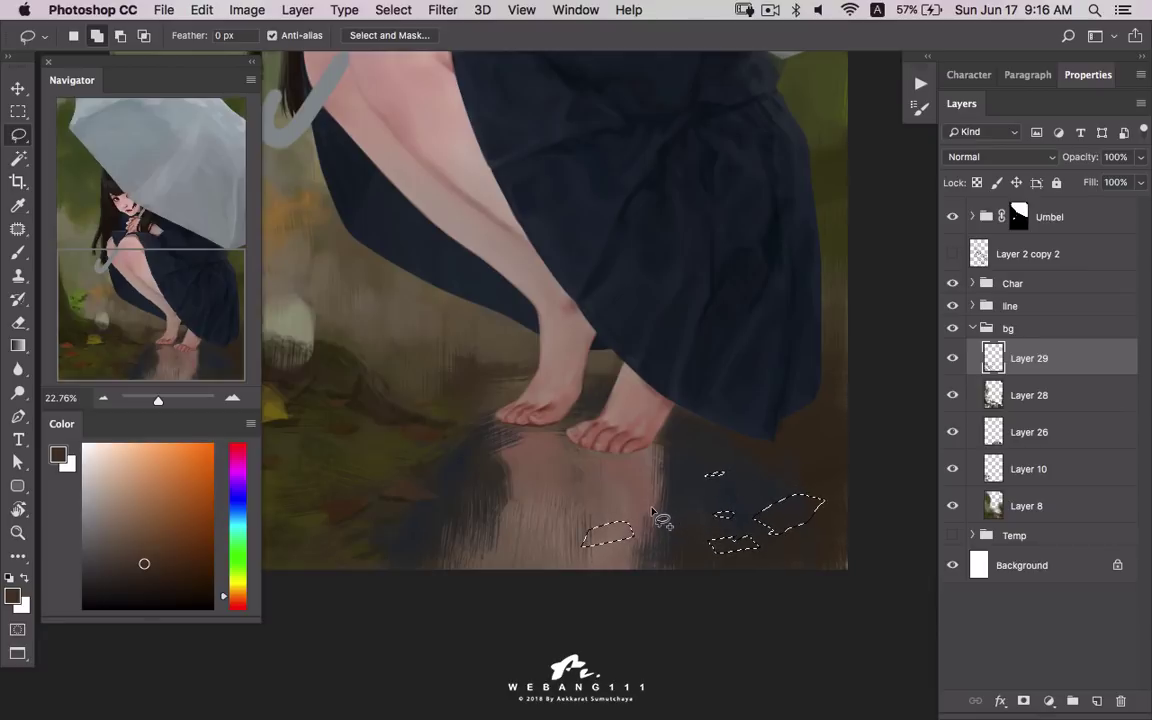
{"action": "left_click_drag", "start_coordinate": [652, 512], "coordinate": [640, 503]}
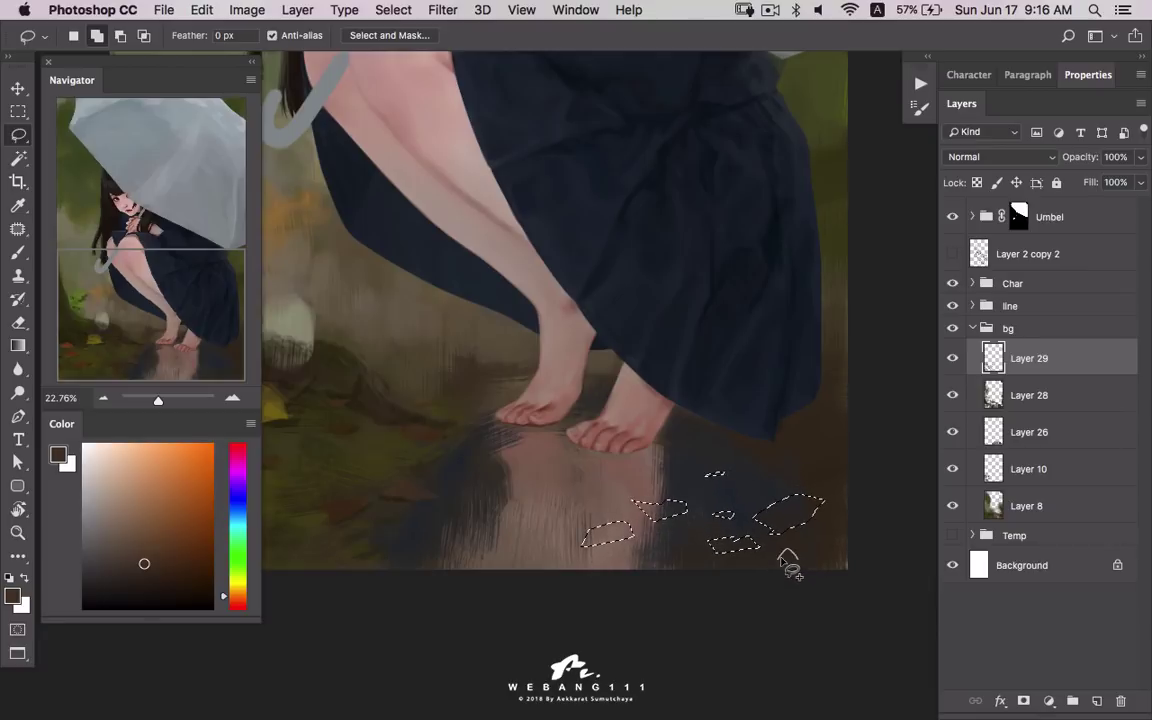
{"action": "left_click_drag", "start_coordinate": [787, 560], "coordinate": [785, 552]}
{"action": "mouse_move", "coordinate": [775, 481]}
{"action": "left_mouse_down"}
{"action": "mouse_move", "coordinate": [826, 484]}
{"action": "mouse_move", "coordinate": [775, 481]}
{"action": "left_mouse_up"}
{"action": "mouse_move", "coordinate": [481, 507]}
{"action": "left_mouse_down"}
{"action": "mouse_move", "coordinate": [510, 517]}
{"action": "mouse_move", "coordinate": [478, 508]}
{"action": "left_mouse_up"}
{"action": "left_click_drag", "start_coordinate": [418, 538], "coordinate": [404, 550]}
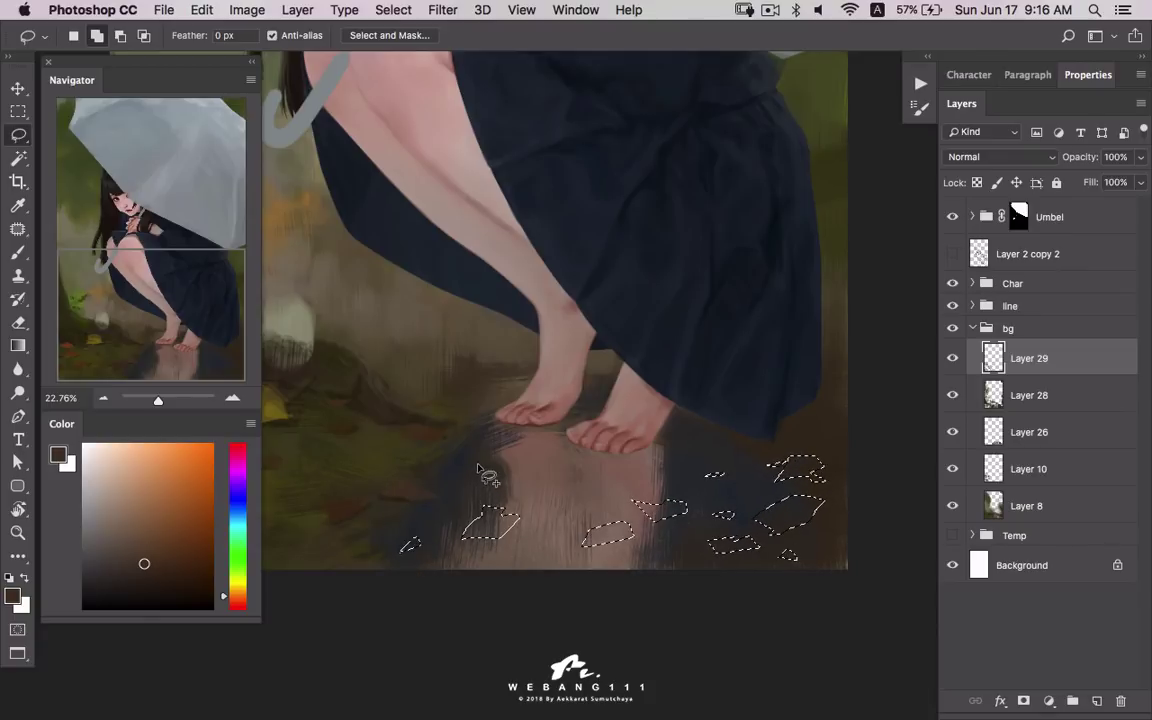
{"action": "left_click_drag", "start_coordinate": [480, 456], "coordinate": [492, 452]}
{"action": "mouse_move", "coordinate": [448, 388]}
{"action": "left_mouse_down"}
{"action": "mouse_move", "coordinate": [436, 398]}
{"action": "mouse_move", "coordinate": [408, 384]}
{"action": "left_mouse_up"}
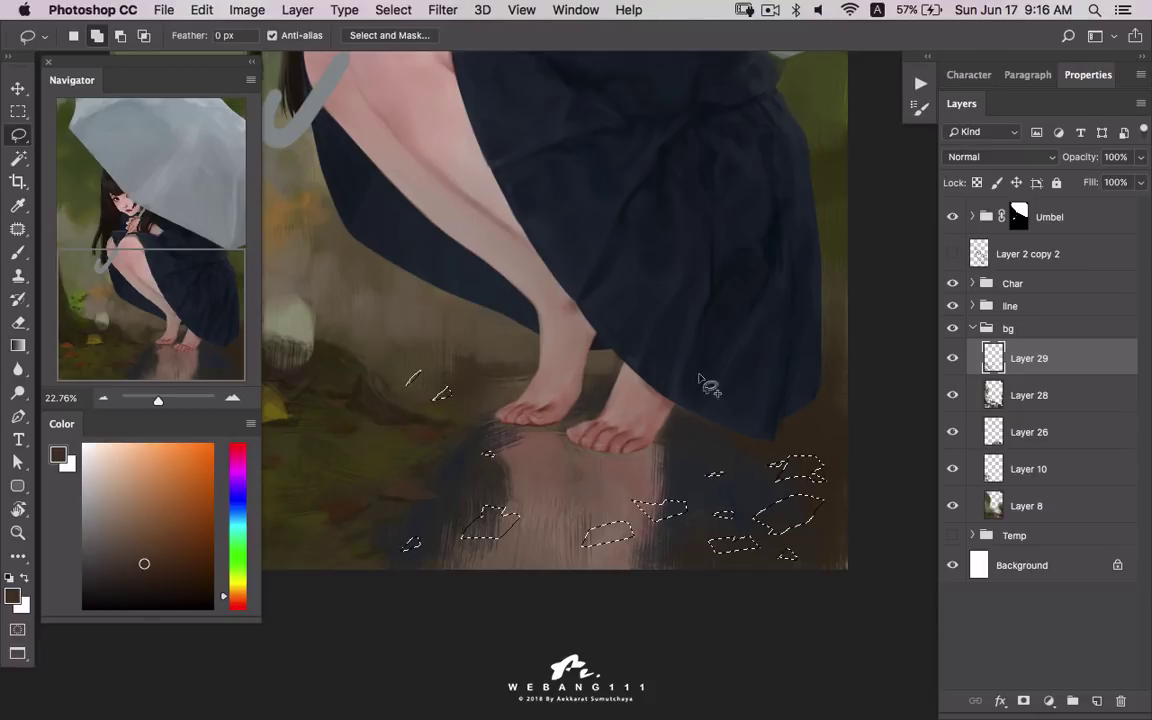
{"action": "left_click_drag", "start_coordinate": [836, 398], "coordinate": [822, 408]}
{"action": "mouse_move", "coordinate": [683, 436]}
{"action": "left_mouse_down"}
{"action": "mouse_move", "coordinate": [722, 442]}
{"action": "mouse_move", "coordinate": [700, 440]}
{"action": "left_mouse_up"}
{"action": "left_click_drag", "start_coordinate": [505, 462], "coordinate": [520, 457]}
{"action": "mouse_move", "coordinate": [316, 545]}
{"action": "left_mouse_down"}
{"action": "mouse_move", "coordinate": [330, 550]}
{"action": "mouse_move", "coordinate": [318, 553]}
{"action": "left_mouse_up"}
- Enlarge the brush to about 300 and show the leaf selection outlines again
{"action": "key", "text": "b"}
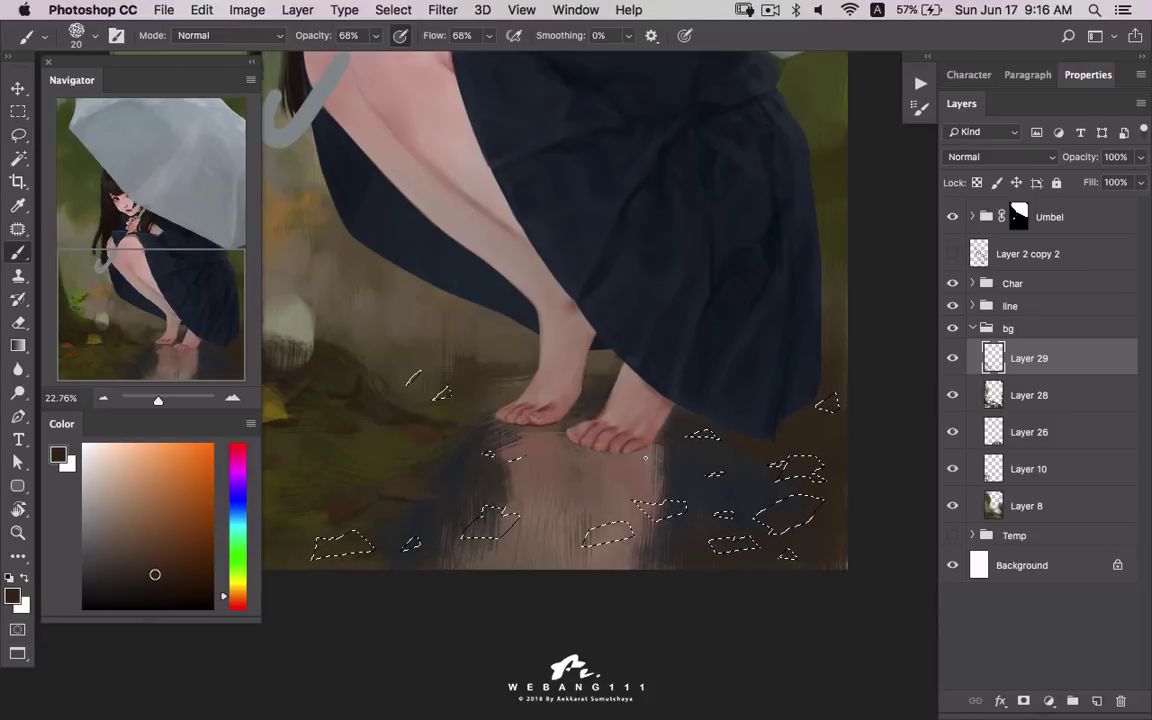
{"action": "right_click", "coordinate": [675, 440]}
{"action": "left_click_drag", "start_coordinate": [735, 411], "coordinate": [790, 411]}
{"action": "key", "text": "Return"}
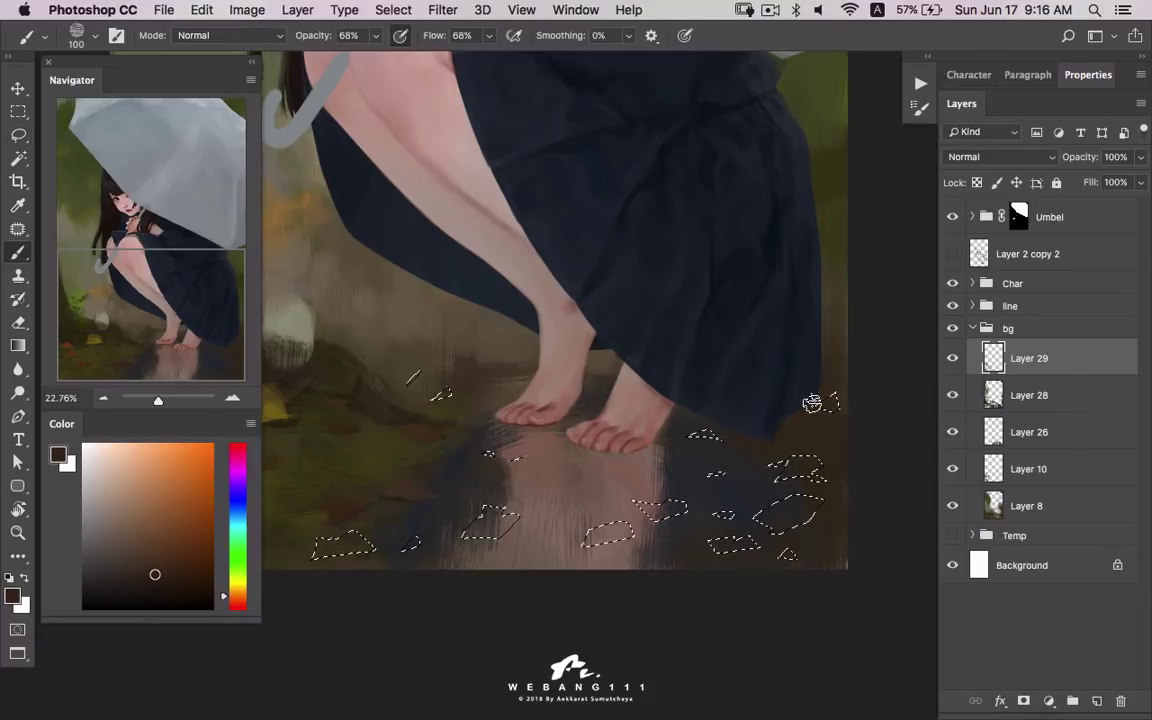
{"action": "key", "text": "bracketright"}
{"action": "key", "text": "bracketright"}
{"action": "key", "text": "bracketright"}
{"action": "key", "text": "ctrl+h"}
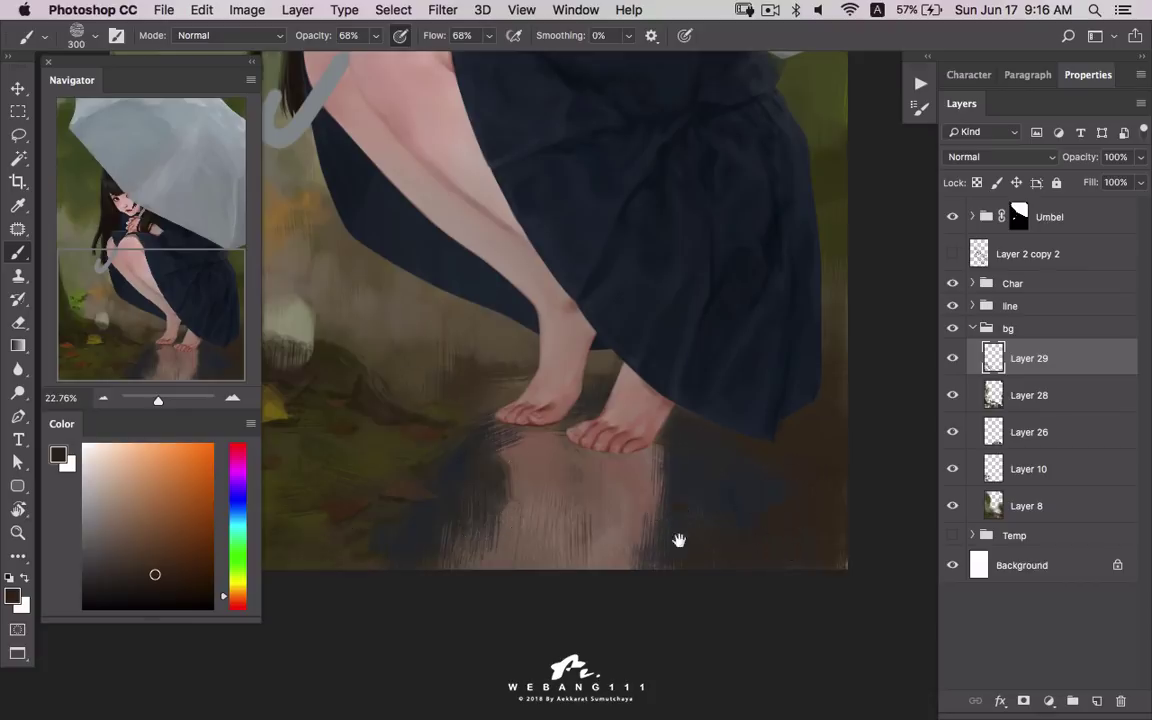
{"action": "left_click_drag", "start_coordinate": [679, 540], "coordinate": [800, 553]}
{"action": "key", "text": "ctrl+h"}
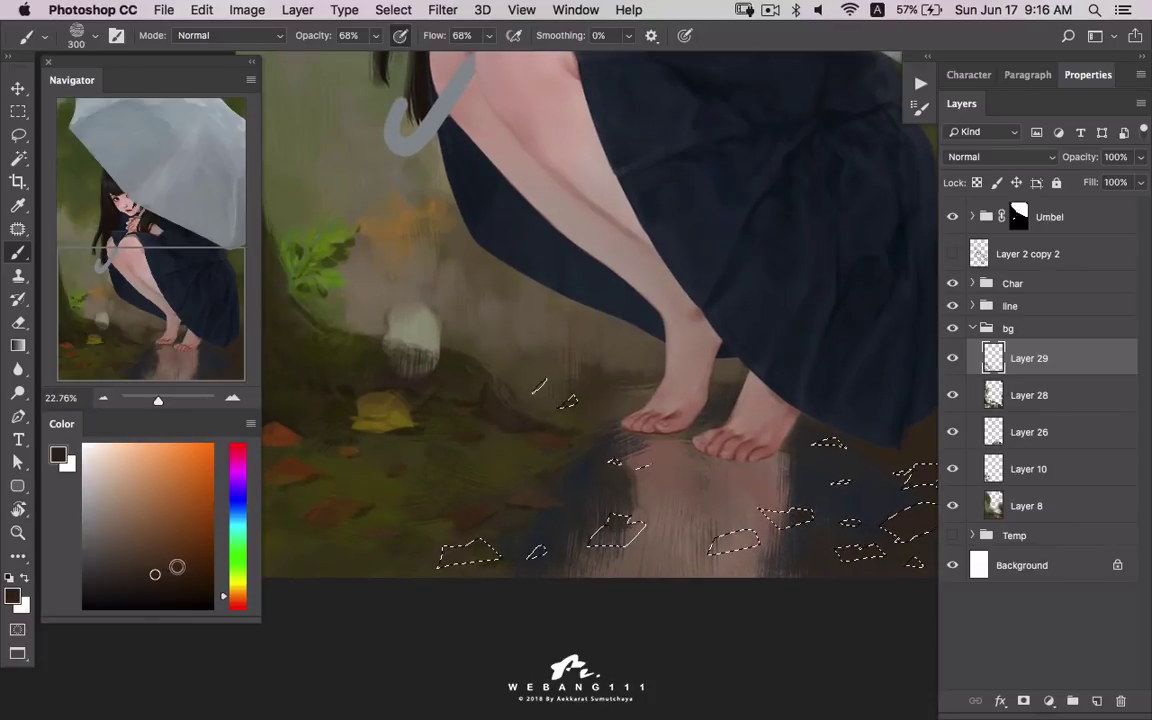
- Paint the puddle leaf shapes with brown and olive green shades
{"action": "left_click", "coordinate": [180, 566]}
{"action": "left_click_drag", "start_coordinate": [460, 552], "coordinate": [620, 528]}
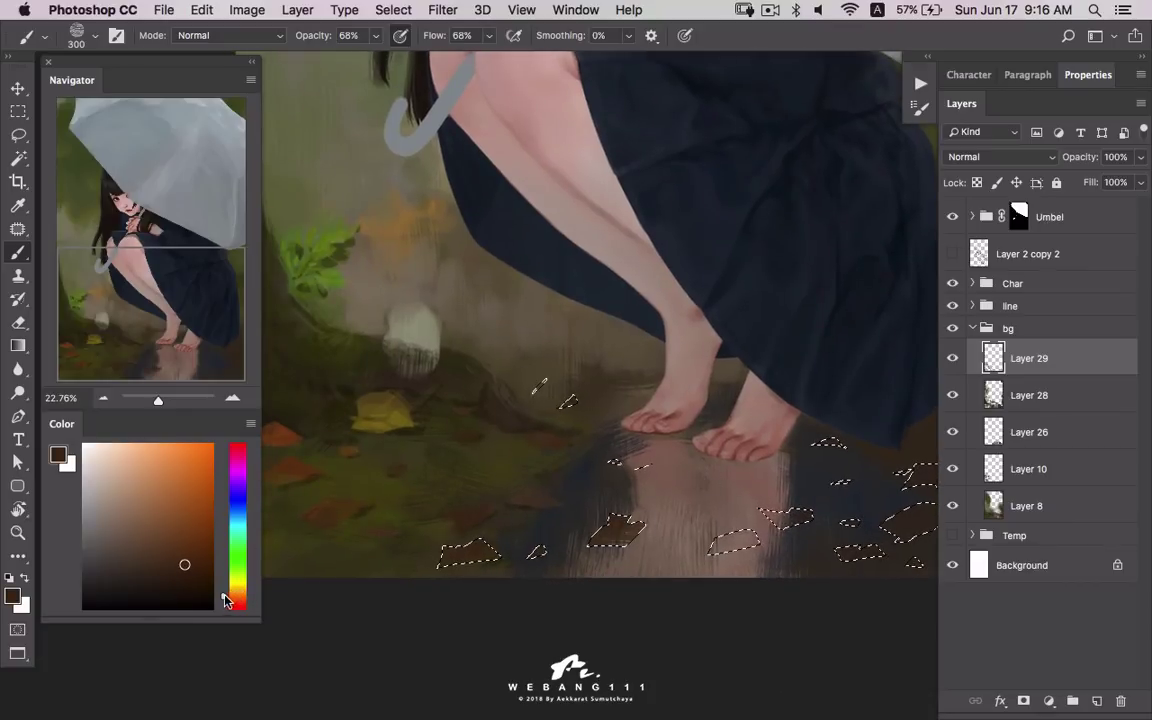
{"action": "left_click_drag", "start_coordinate": [225, 600], "coordinate": [225, 578]}
{"action": "left_click", "coordinate": [195, 555]}
{"action": "mouse_move", "coordinate": [480, 550]}
{"action": "left_mouse_down"}
{"action": "mouse_move", "coordinate": [673, 527]}
{"action": "mouse_move", "coordinate": [617, 548]}
{"action": "left_mouse_up"}
{"action": "left_click", "coordinate": [187, 569]}
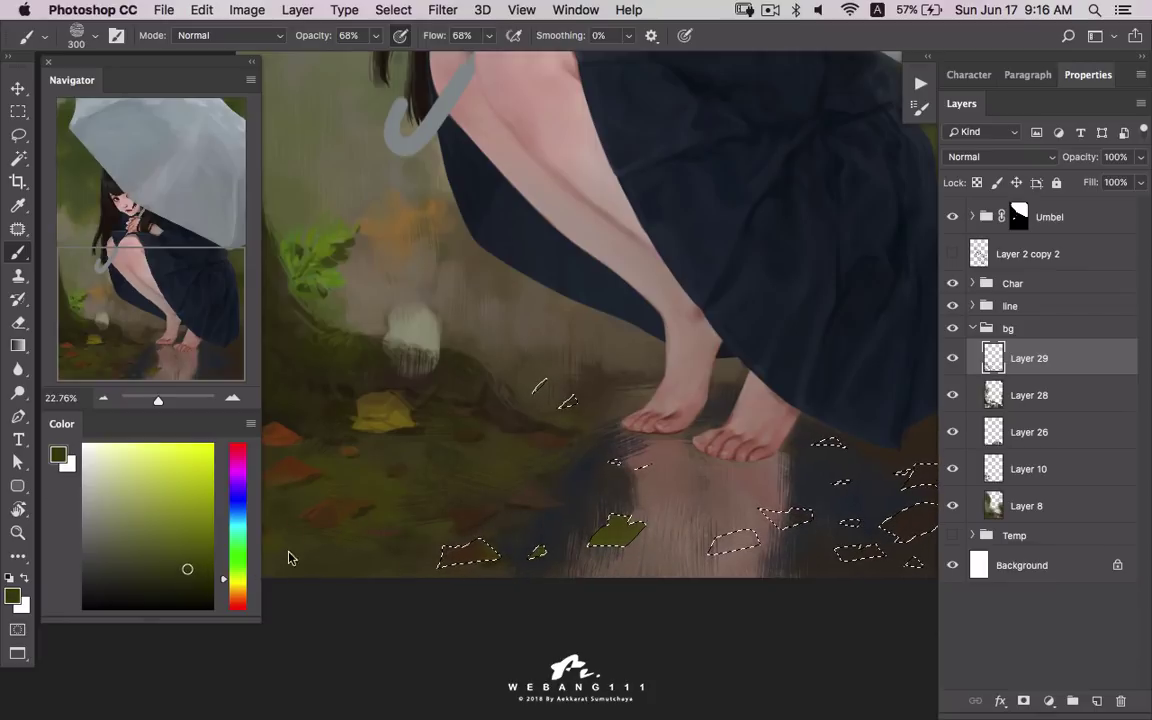
{"action": "left_click_drag", "start_coordinate": [231, 578], "coordinate": [231, 570]}
{"action": "left_click_drag", "start_coordinate": [525, 553], "coordinate": [427, 563]}
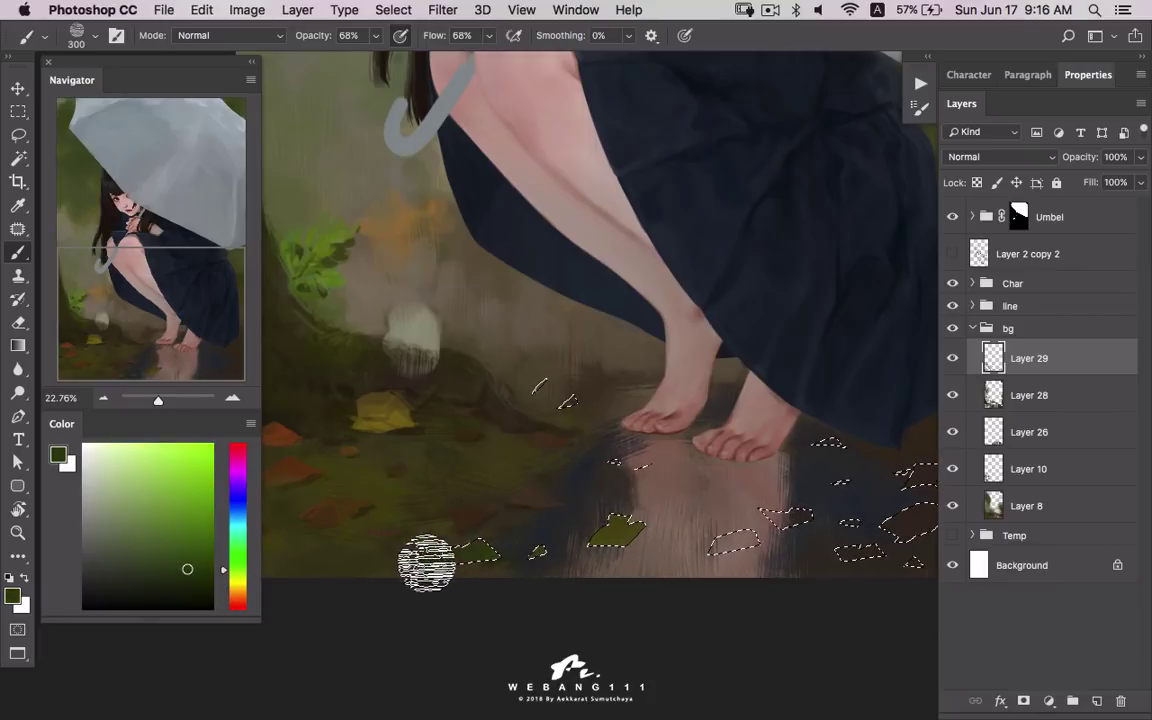
{"action": "left_click_drag", "start_coordinate": [225, 570], "coordinate": [225, 590]}
{"action": "left_click_drag", "start_coordinate": [470, 550], "coordinate": [556, 580]}
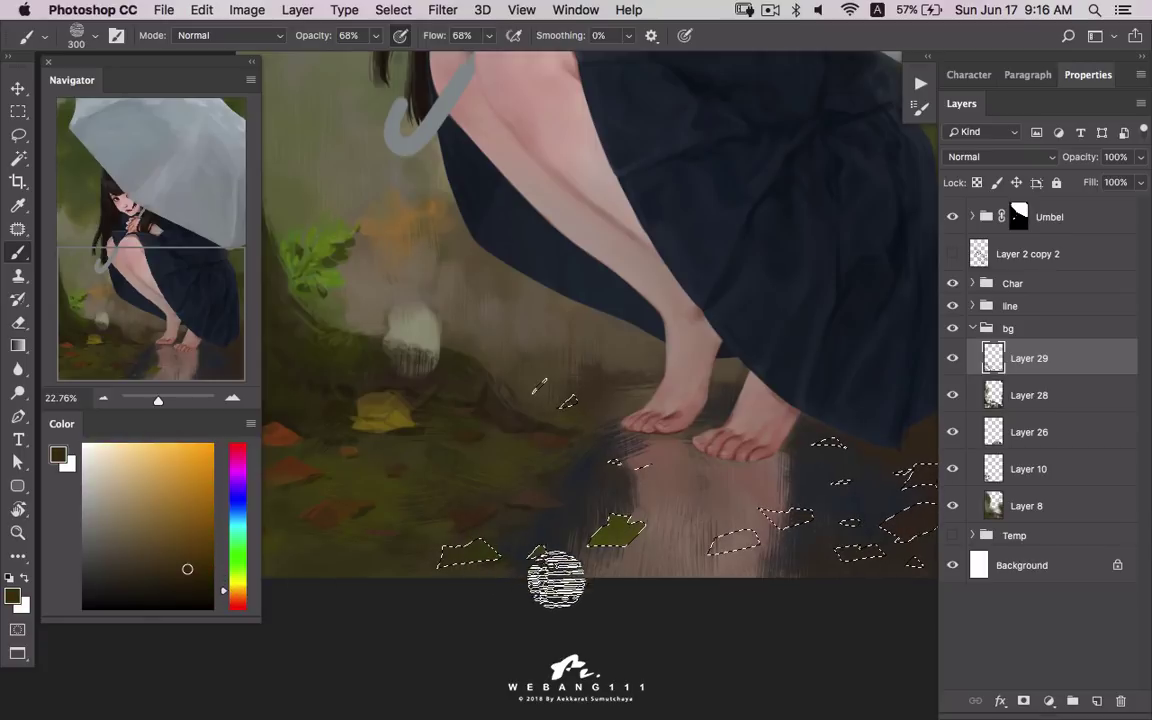
- Fill the remaining puddle leaves with darker browns, then deselect
{"action": "scroll", "coordinate": [532, 489], "scroll_direction": "right", "scroll_amount": 3}
{"action": "scroll", "coordinate": [607, 489], "scroll_direction": "right", "scroll_amount": 4}
{"action": "scroll", "coordinate": [607, 489], "scroll_direction": "down", "scroll_amount": 2}
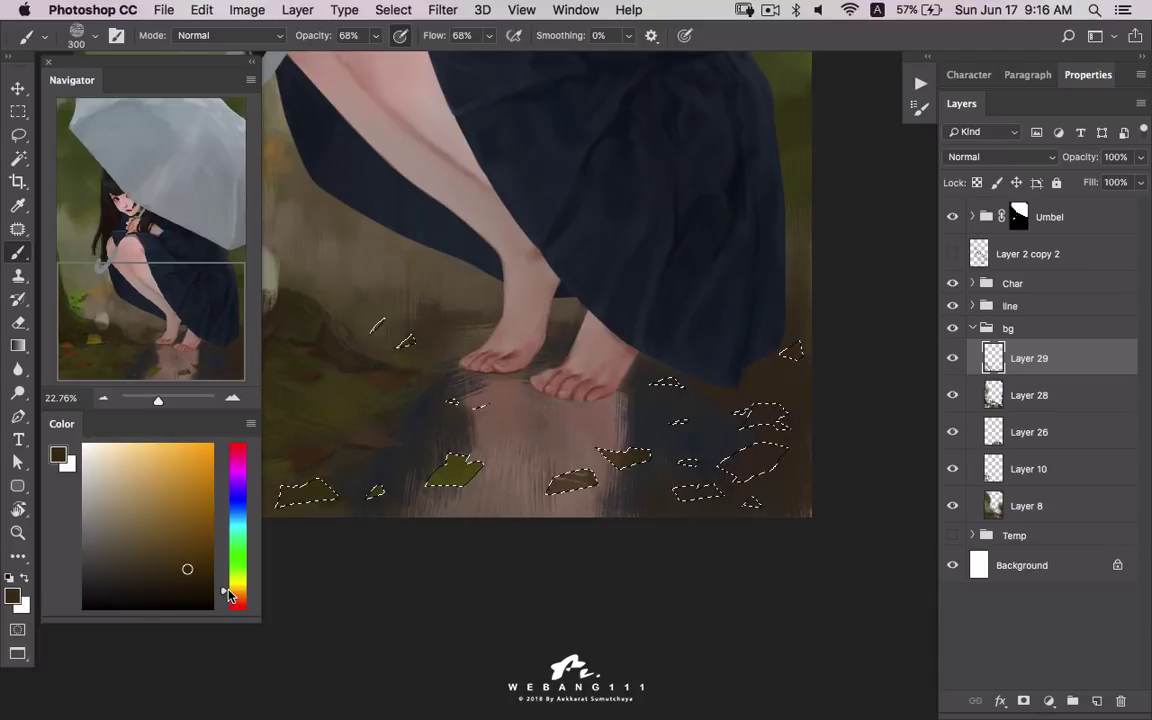
{"action": "left_click", "coordinate": [226, 594]}
{"action": "left_click", "coordinate": [176, 568]}
{"action": "mouse_move", "coordinate": [565, 485]}
{"action": "left_mouse_down"}
{"action": "mouse_move", "coordinate": [584, 463]}
{"action": "mouse_move", "coordinate": [670, 483]}
{"action": "left_mouse_up"}
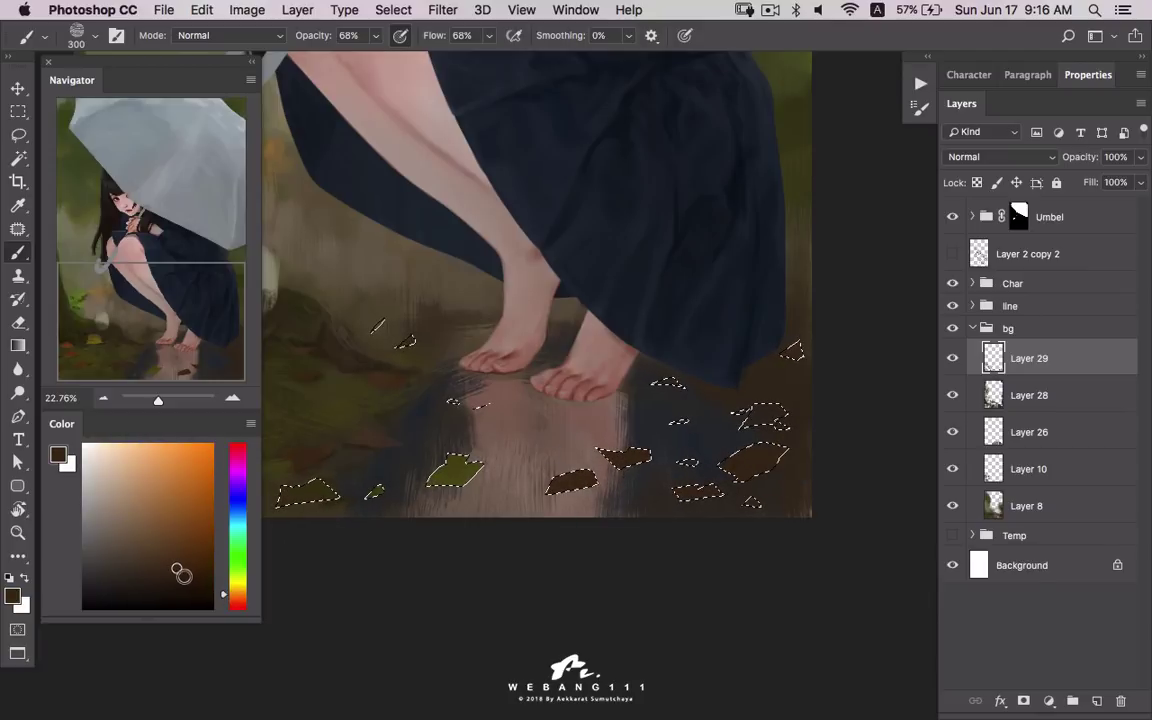
{"action": "left_click", "coordinate": [186, 582]}
{"action": "left_click_drag", "start_coordinate": [704, 440], "coordinate": [765, 430]}
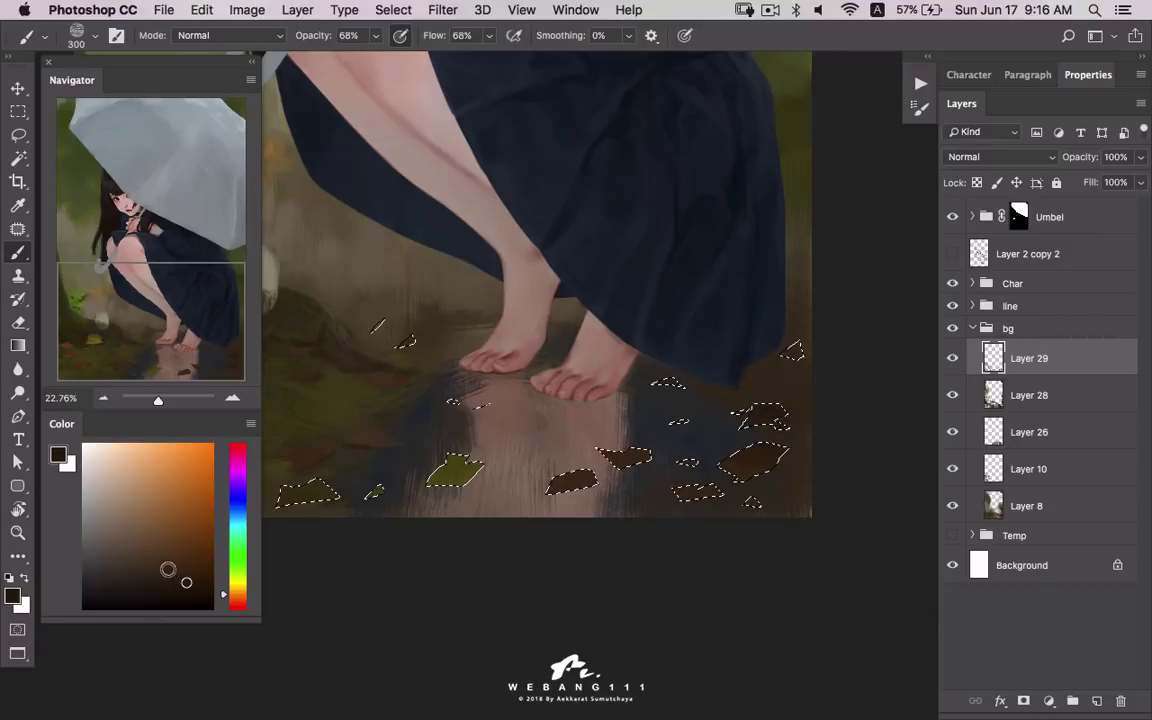
{"action": "left_click", "coordinate": [168, 558]}
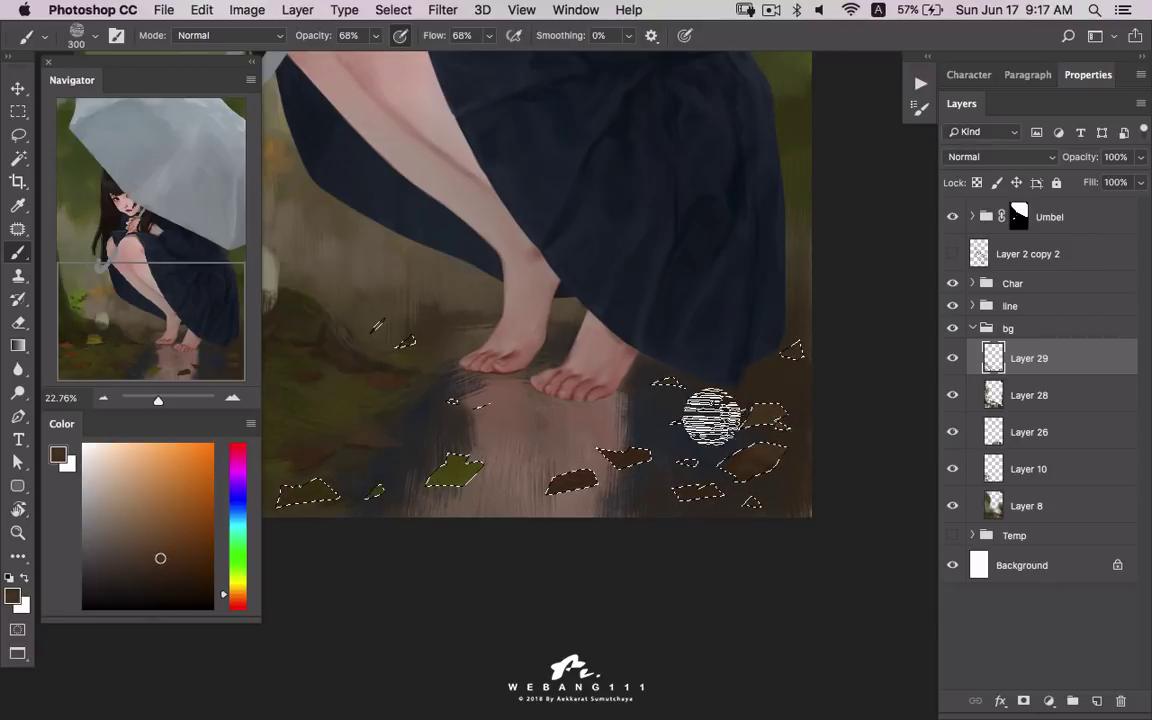
{"action": "left_click", "coordinate": [199, 570]}
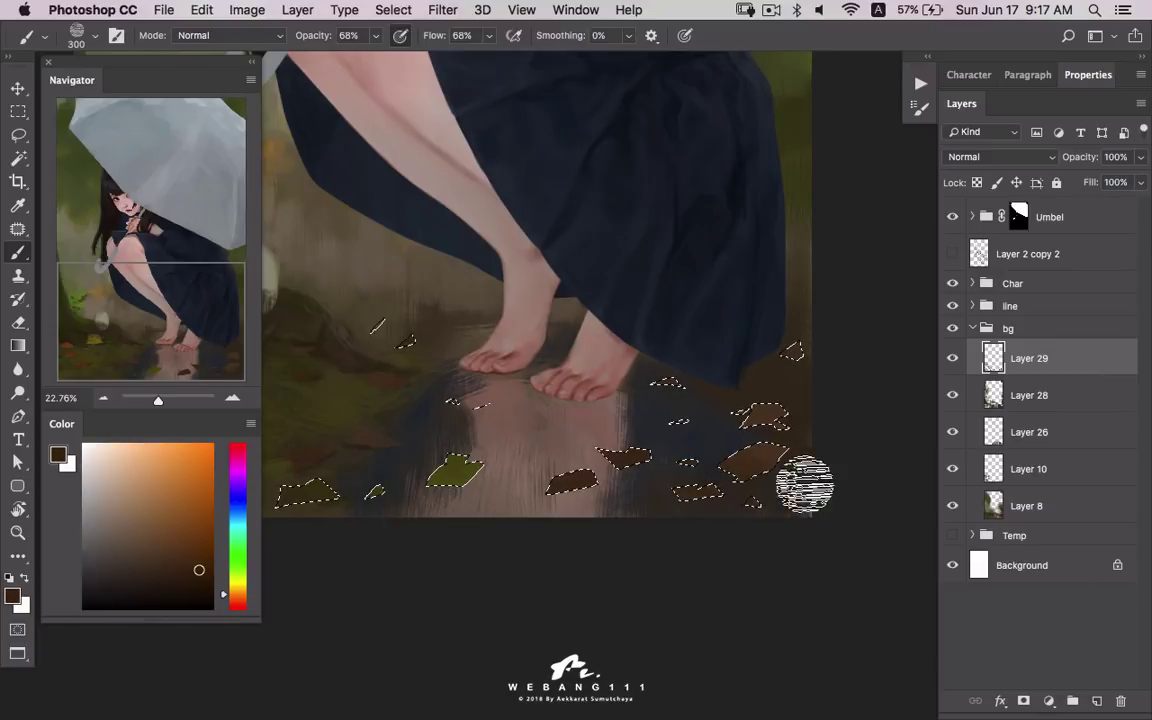
{"action": "left_click", "coordinate": [172, 539]}
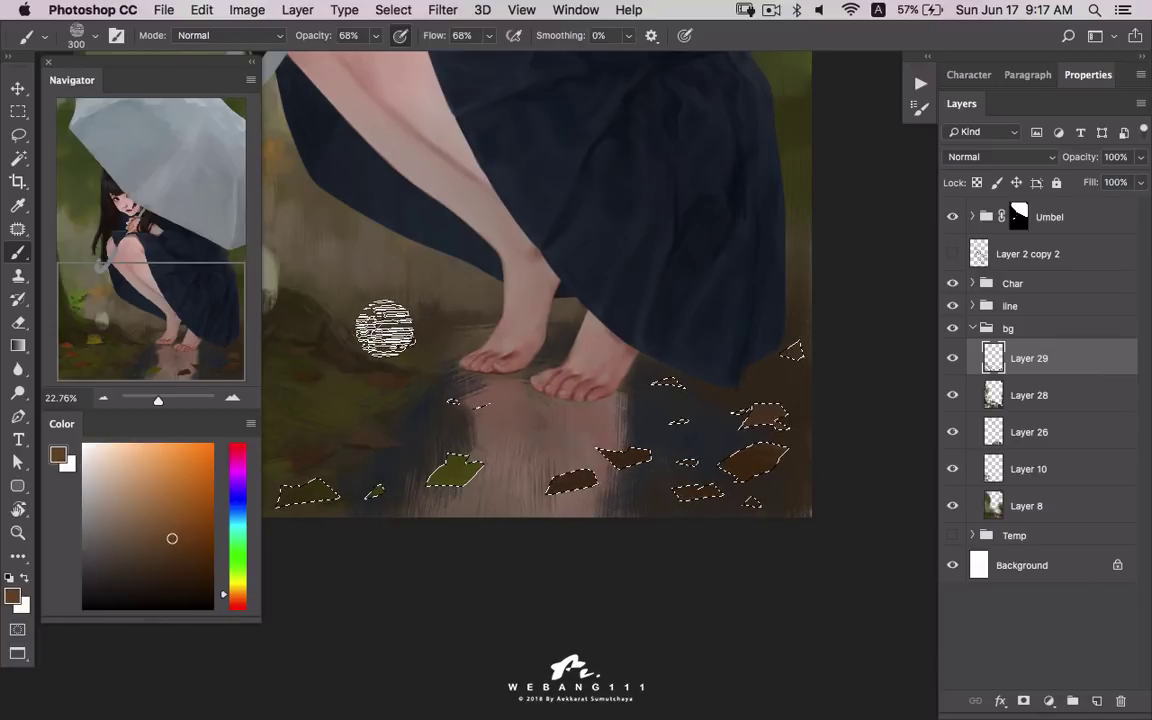
{"action": "key", "text": "ctrl+d"}
- Zoom in on the puddle and switch to a smaller textured brush preset
{"action": "key", "text": "z"}
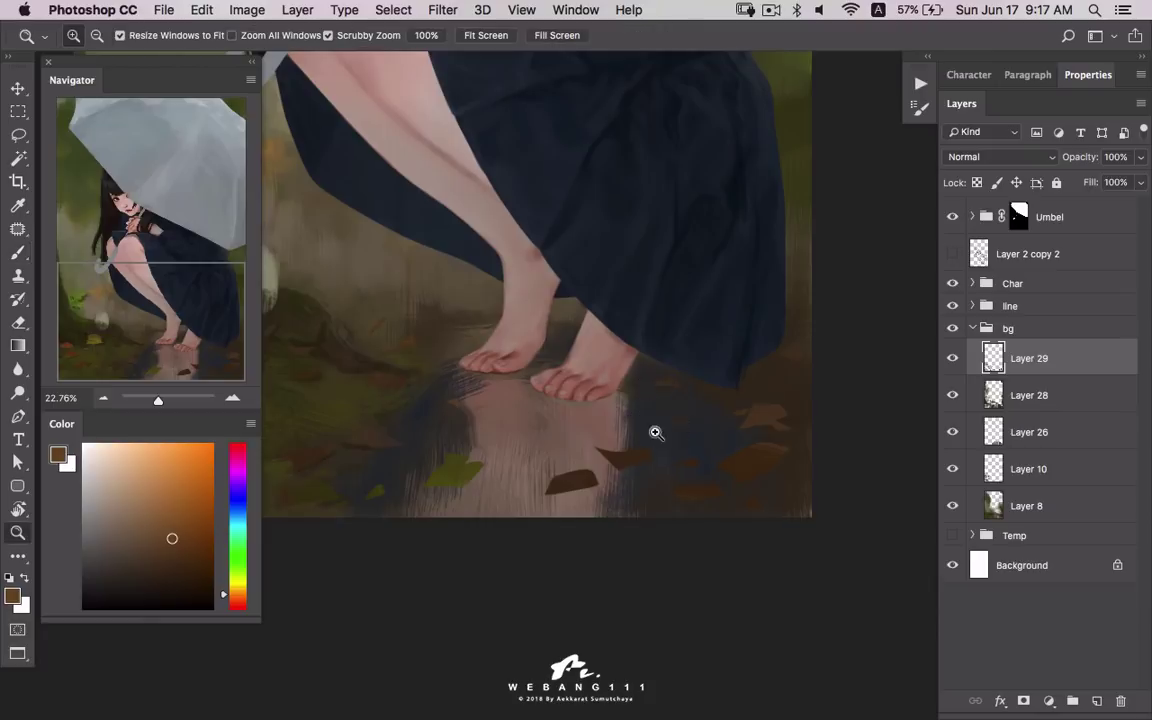
{"action": "scroll", "coordinate": [660, 440], "scroll_direction": "down", "scroll_amount": 3}
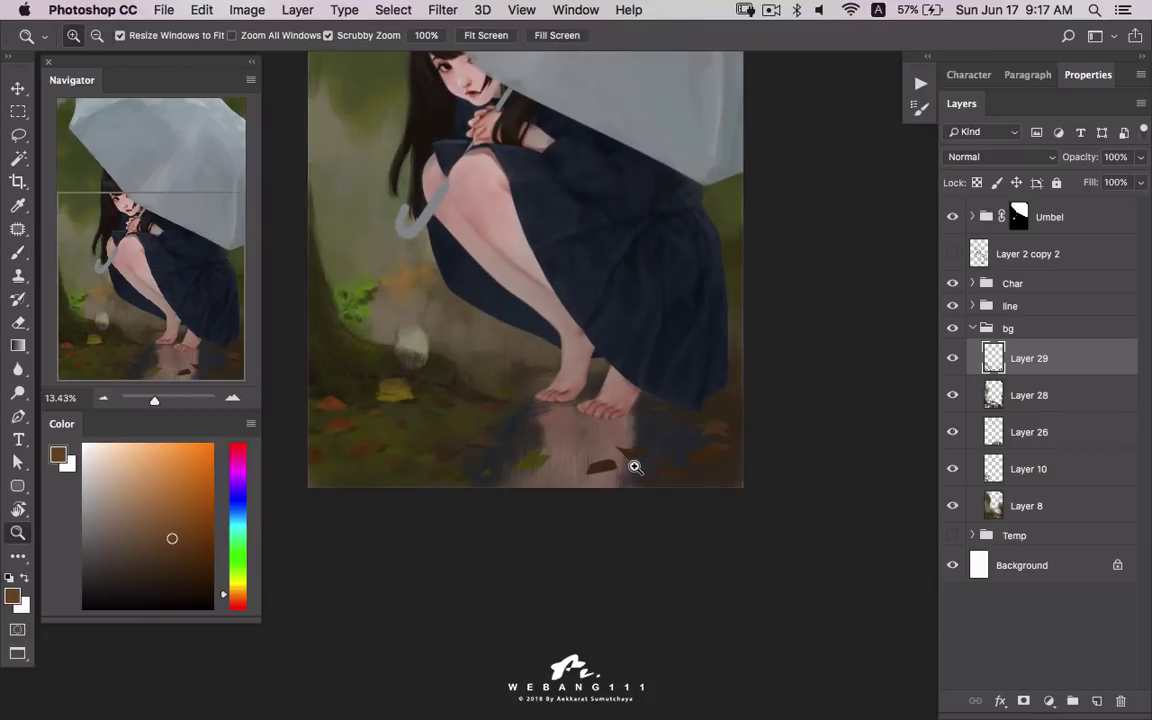
{"action": "scroll", "coordinate": [634, 467], "scroll_direction": "up", "scroll_amount": 2}
{"action": "scroll", "coordinate": [643, 450], "scroll_direction": "up", "scroll_amount": 2}
{"action": "key", "text": "b"}
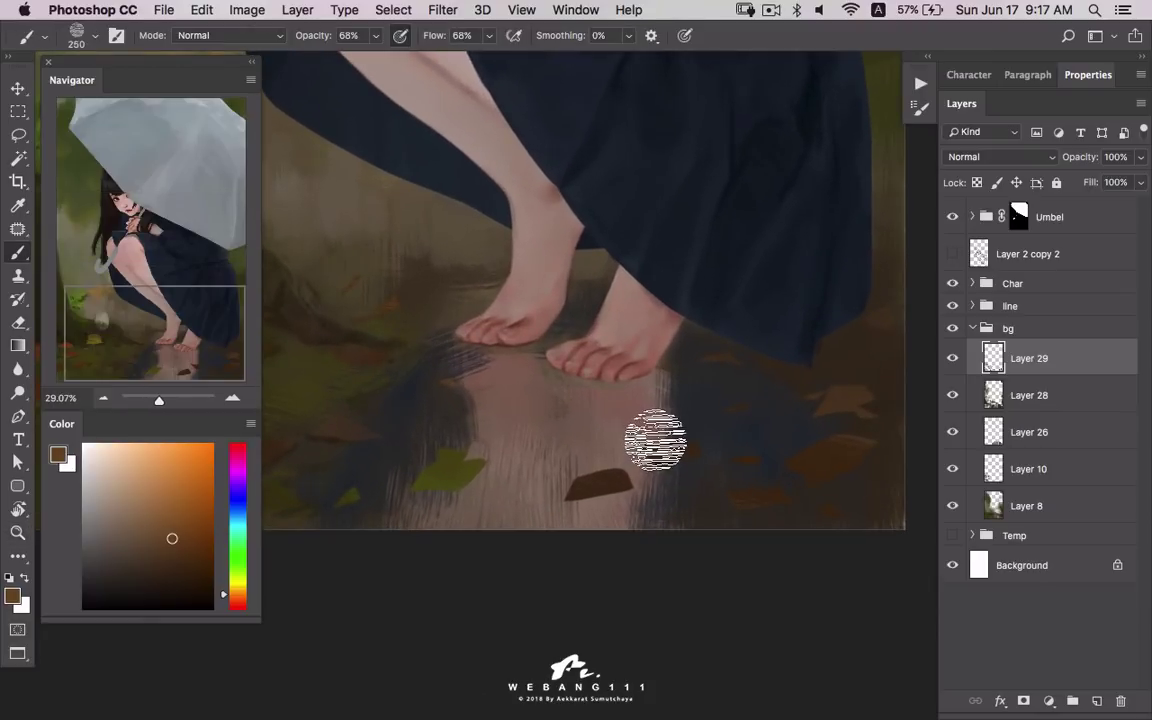
{"action": "right_click", "coordinate": [655, 440]}
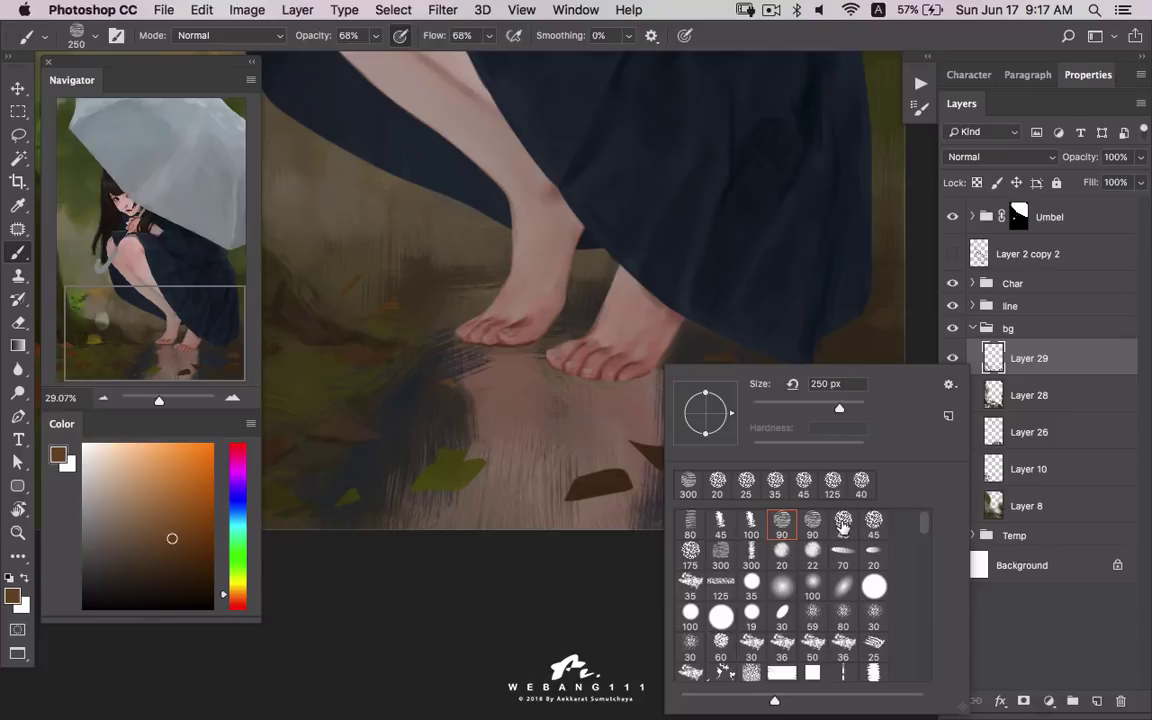
{"action": "left_click", "coordinate": [843, 521]}
{"action": "key", "text": "Return"}
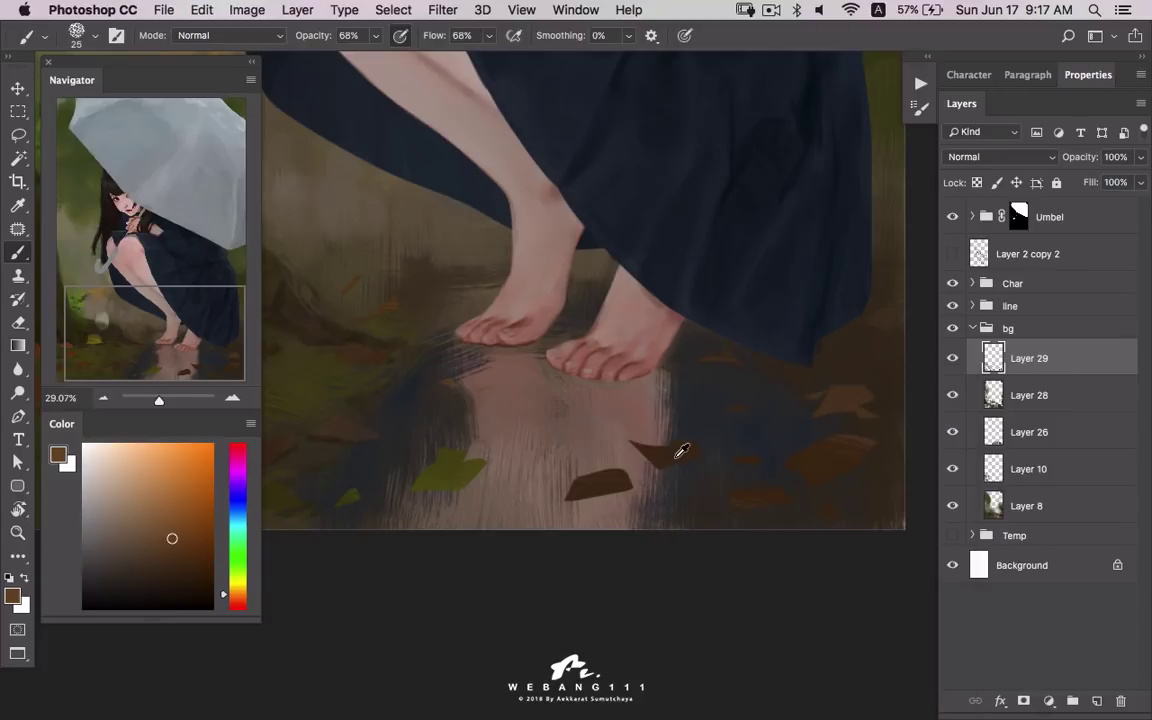
- Shade the puddle leaves with darker browns and olives sampled from the painting
{"action": "left_click", "coordinate": [681, 452], "text": "alt"}
{"action": "left_click", "coordinate": [603, 487], "text": "alt"}
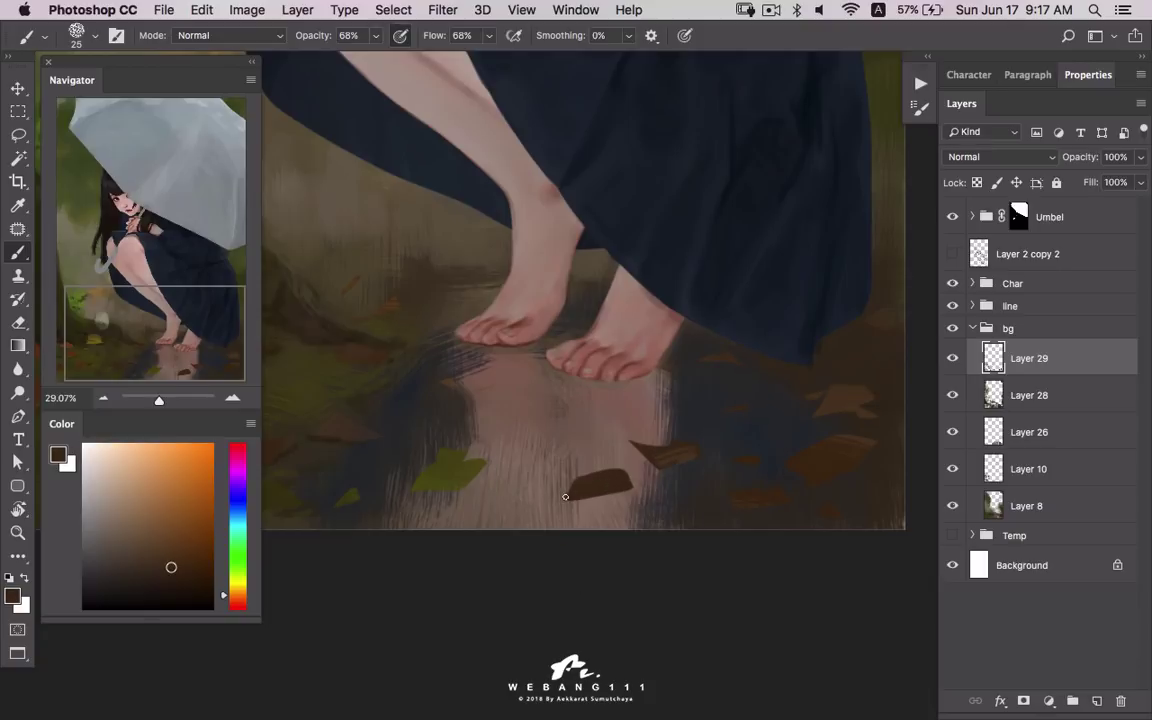
{"action": "left_click", "coordinate": [588, 487], "text": "alt"}
{"action": "left_click", "coordinate": [444, 478], "text": "alt"}
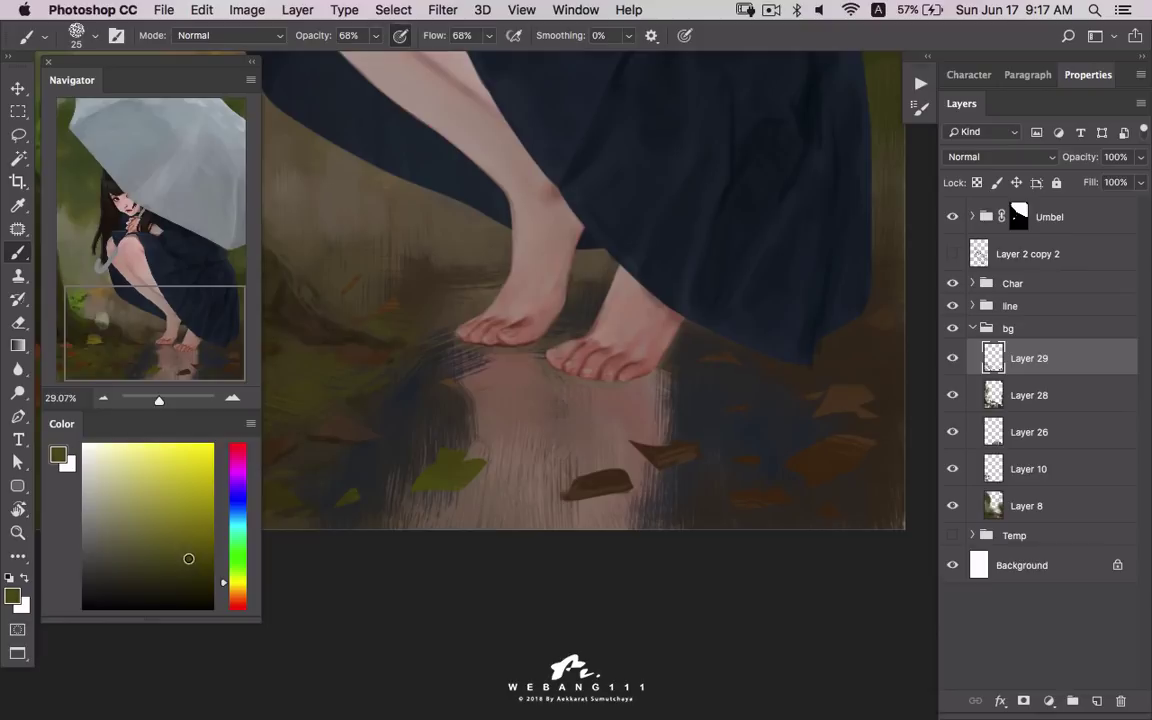
{"action": "left_click", "coordinate": [479, 456], "text": "alt"}
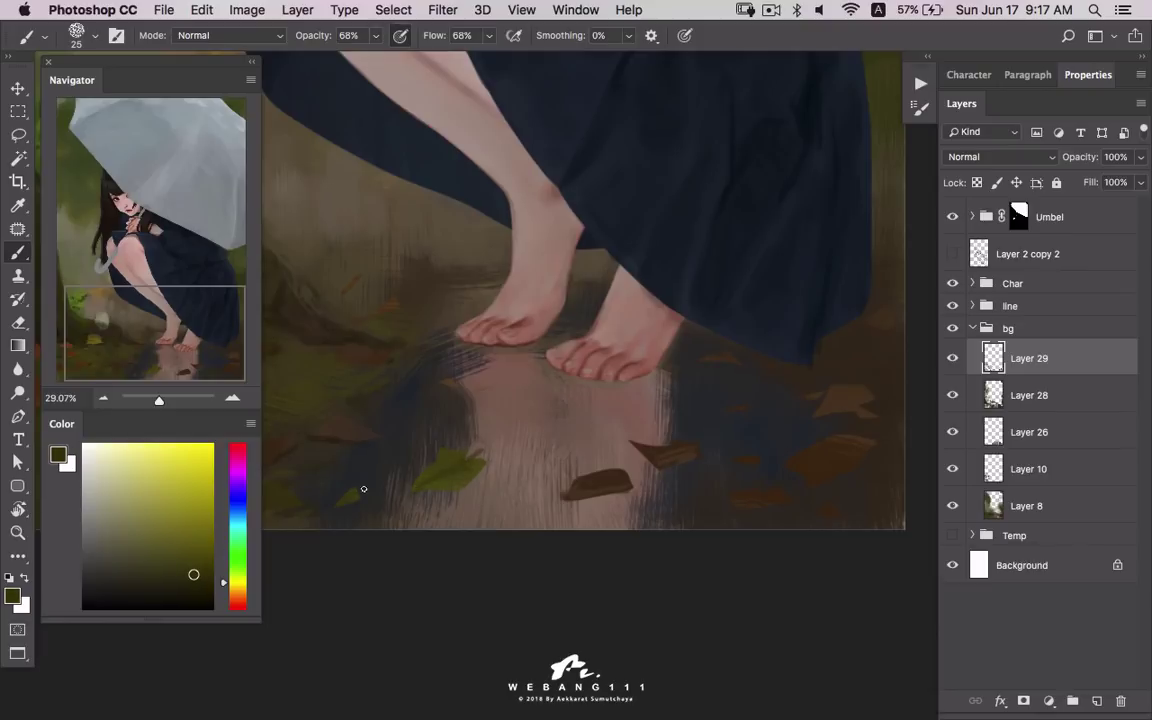
{"action": "left_click_drag", "start_coordinate": [651, 411], "coordinate": [462, 381]}
{"action": "left_click", "coordinate": [331, 496], "text": "alt"}
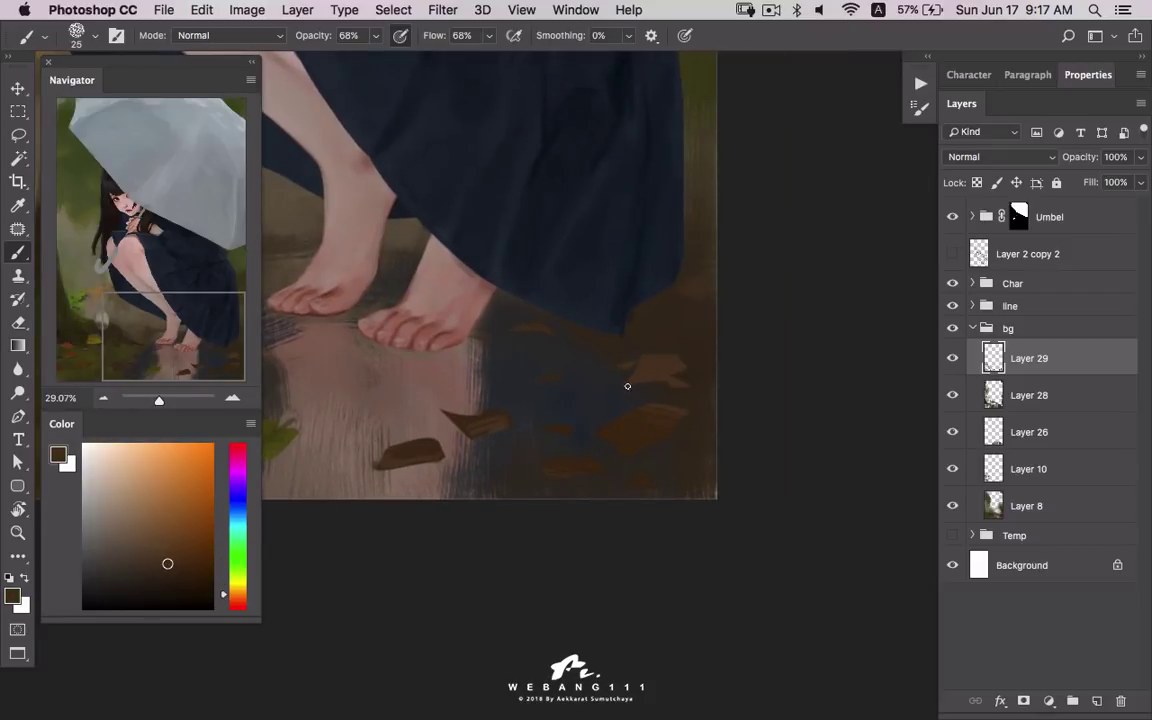
{"action": "left_click", "coordinate": [680, 397], "text": "alt"}
{"action": "left_click_drag", "start_coordinate": [159, 555], "coordinate": [157, 545]}
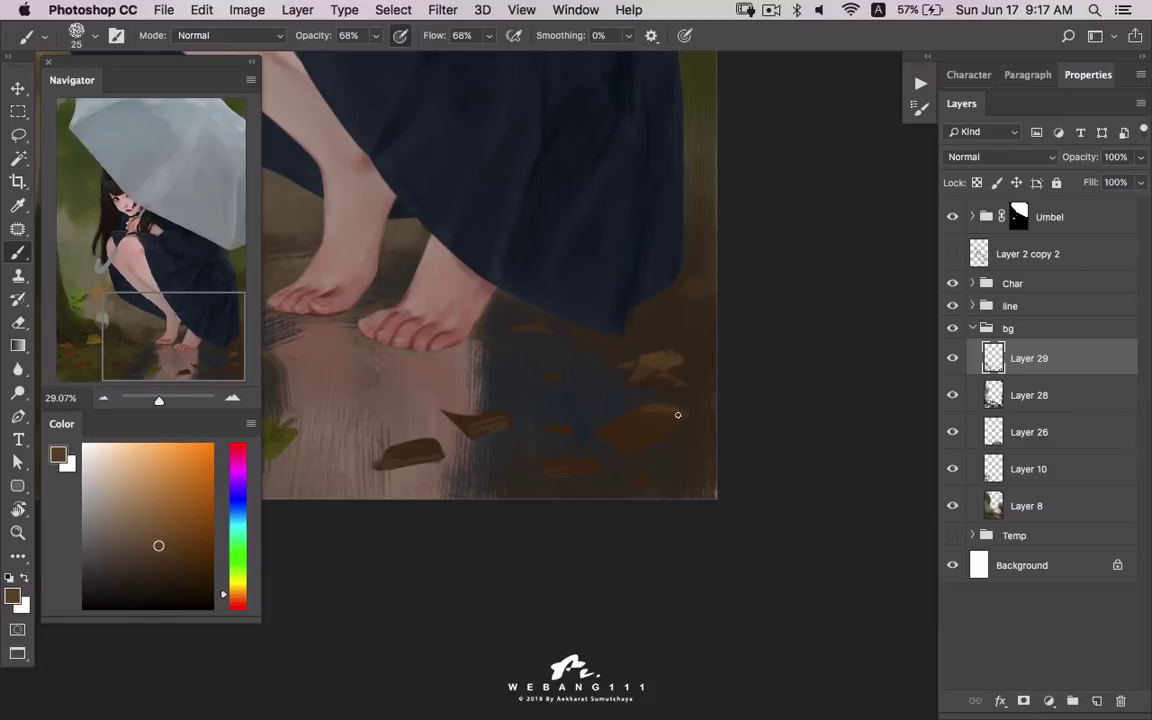
{"action": "left_click", "coordinate": [643, 432], "text": "alt"}
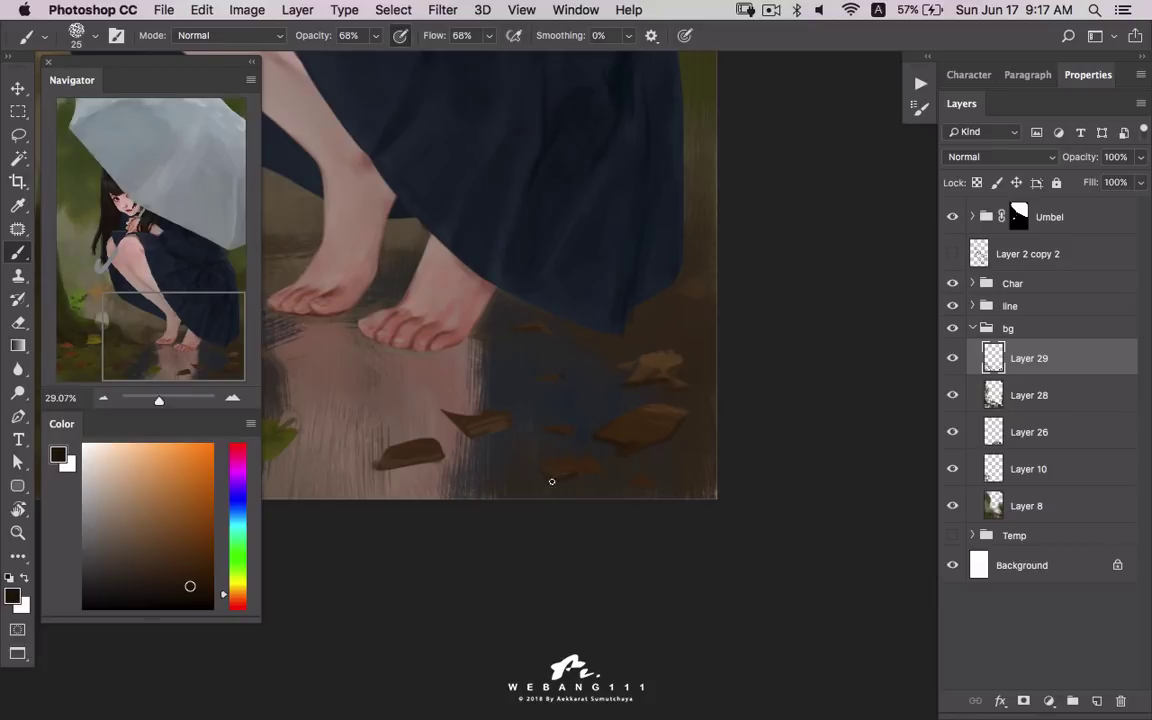
{"action": "scroll", "coordinate": [595, 369], "scroll_direction": "left", "scroll_amount": 5}
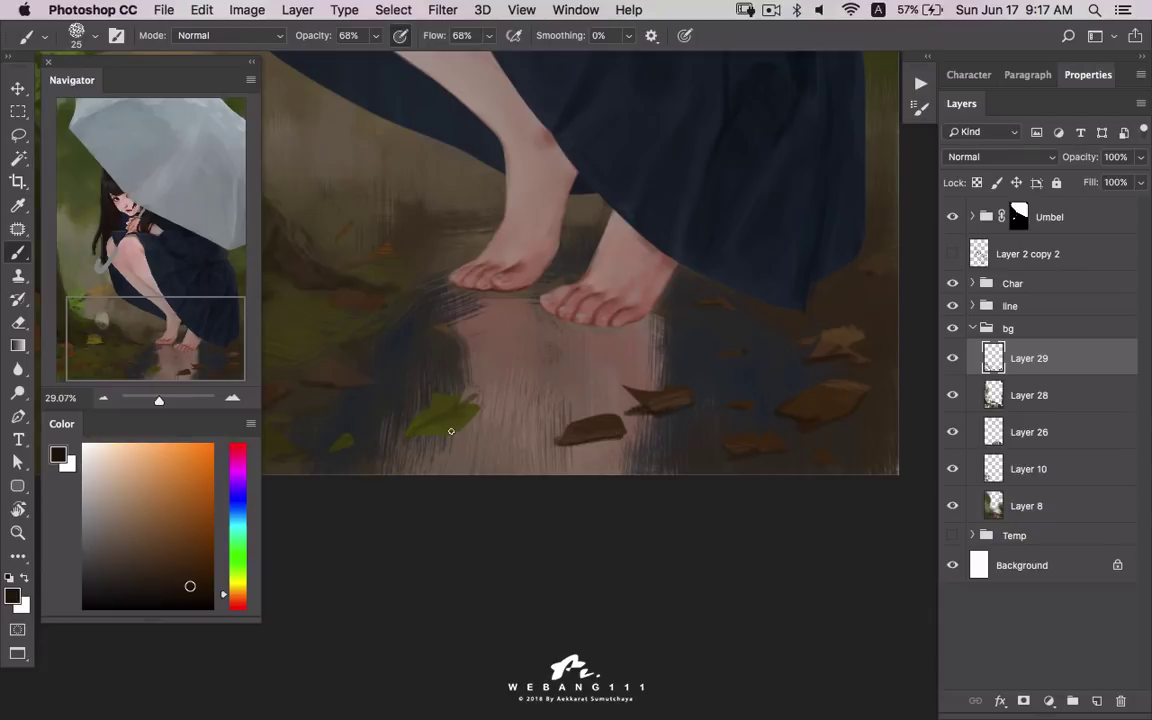
{"action": "scroll", "coordinate": [451, 431], "scroll_direction": "left", "scroll_amount": 3}
{"action": "left_click", "coordinate": [380, 450], "text": "alt"}
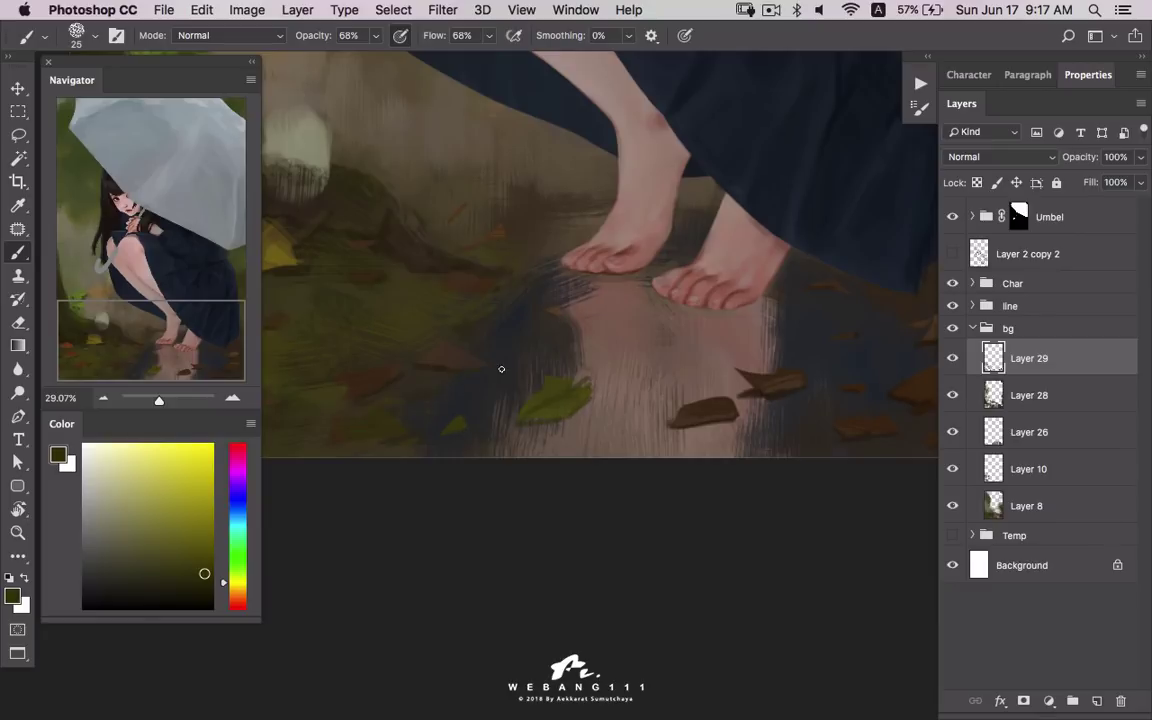
{"action": "left_click", "coordinate": [335, 384], "text": "alt"}
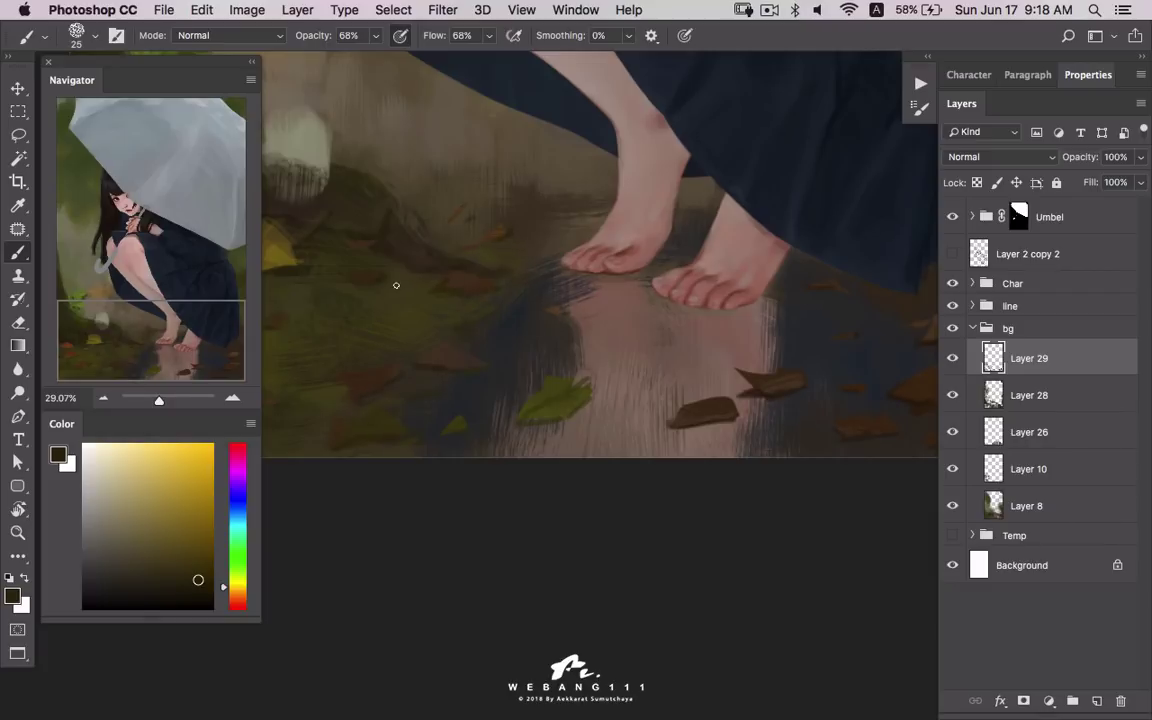
- Highlight the green leaf's lower edge and add lighter brown shading to the right-side leaves
{"action": "left_click_drag", "start_coordinate": [583, 387], "coordinate": [509, 368]}
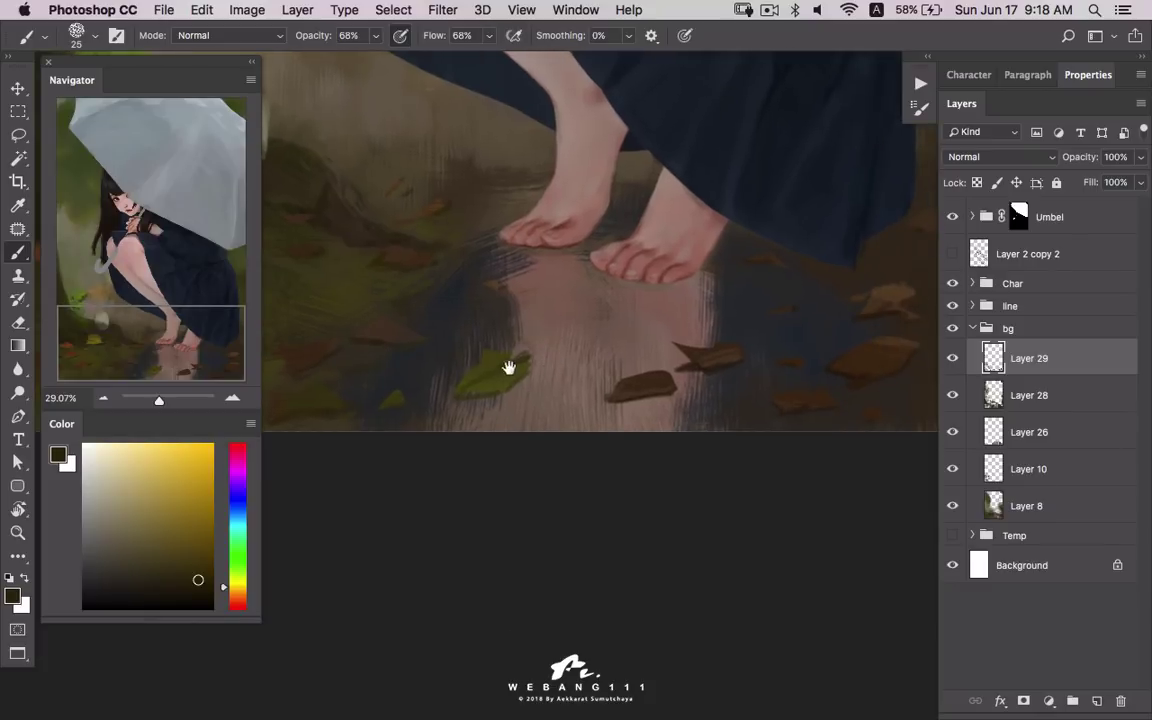
{"action": "left_click", "coordinate": [463, 340], "text": "alt"}
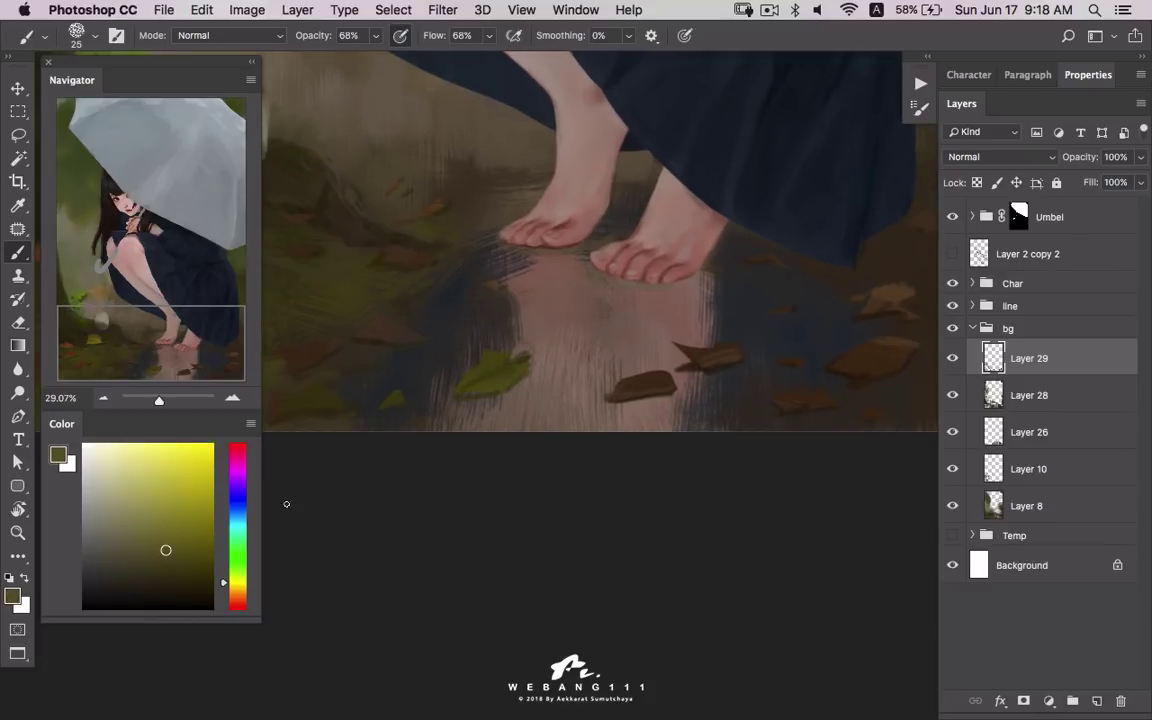
{"action": "left_click", "coordinate": [481, 389], "text": "alt"}
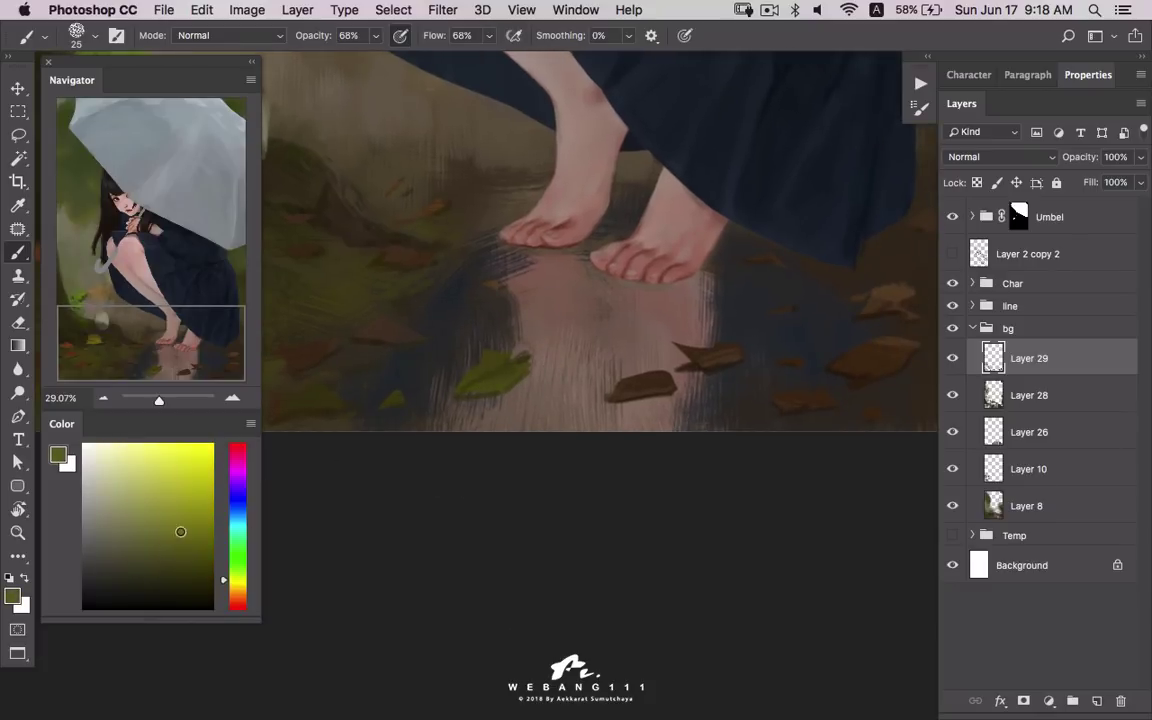
{"action": "left_click_drag", "start_coordinate": [503, 379], "coordinate": [463, 393]}
{"action": "left_click", "coordinate": [505, 363], "text": "alt"}
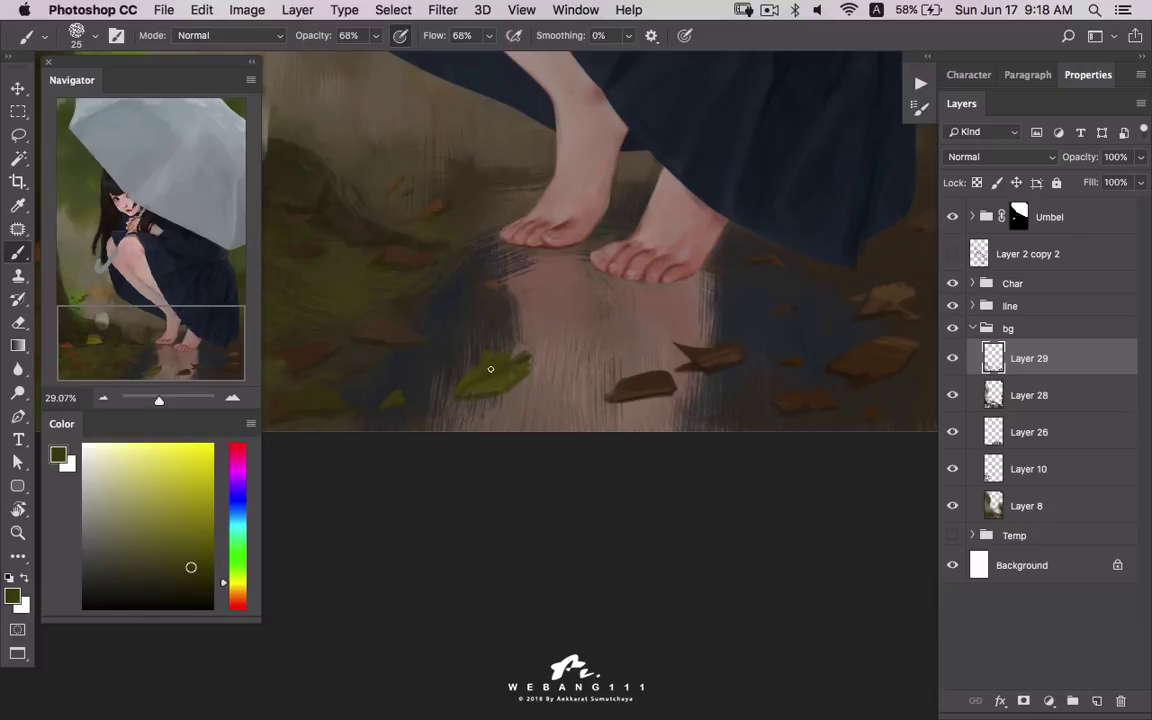
{"action": "left_click_drag", "start_coordinate": [659, 373], "coordinate": [561, 371]}
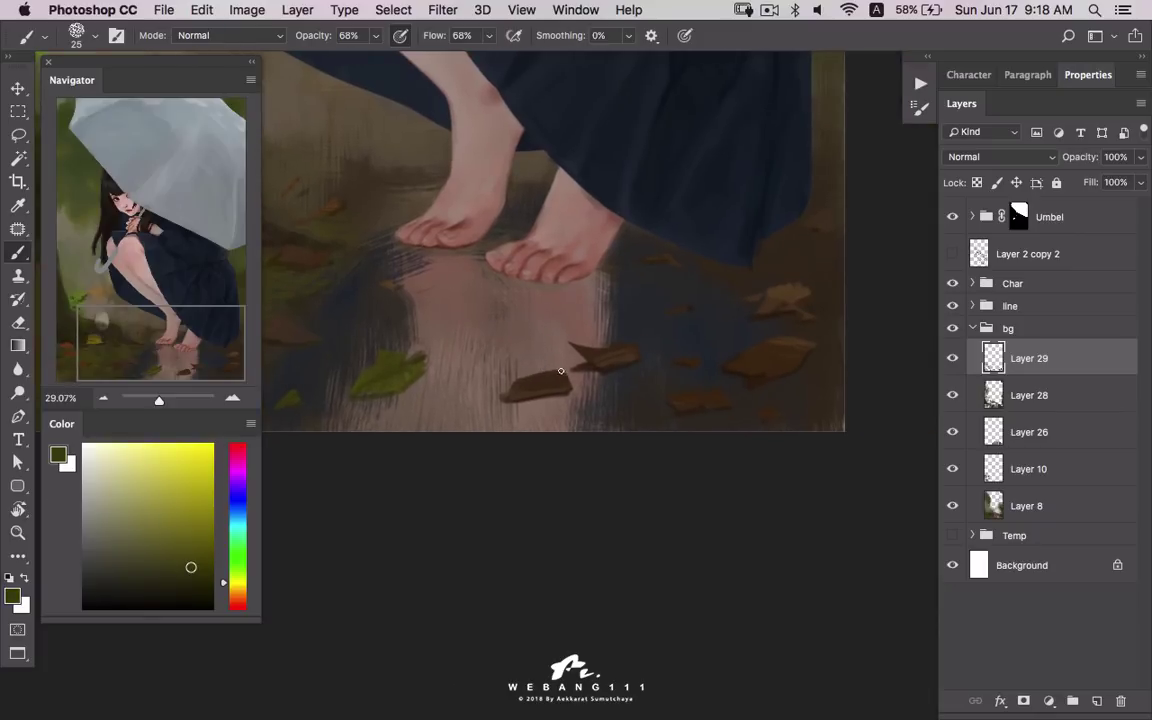
{"action": "left_click", "coordinate": [535, 378], "text": "alt"}
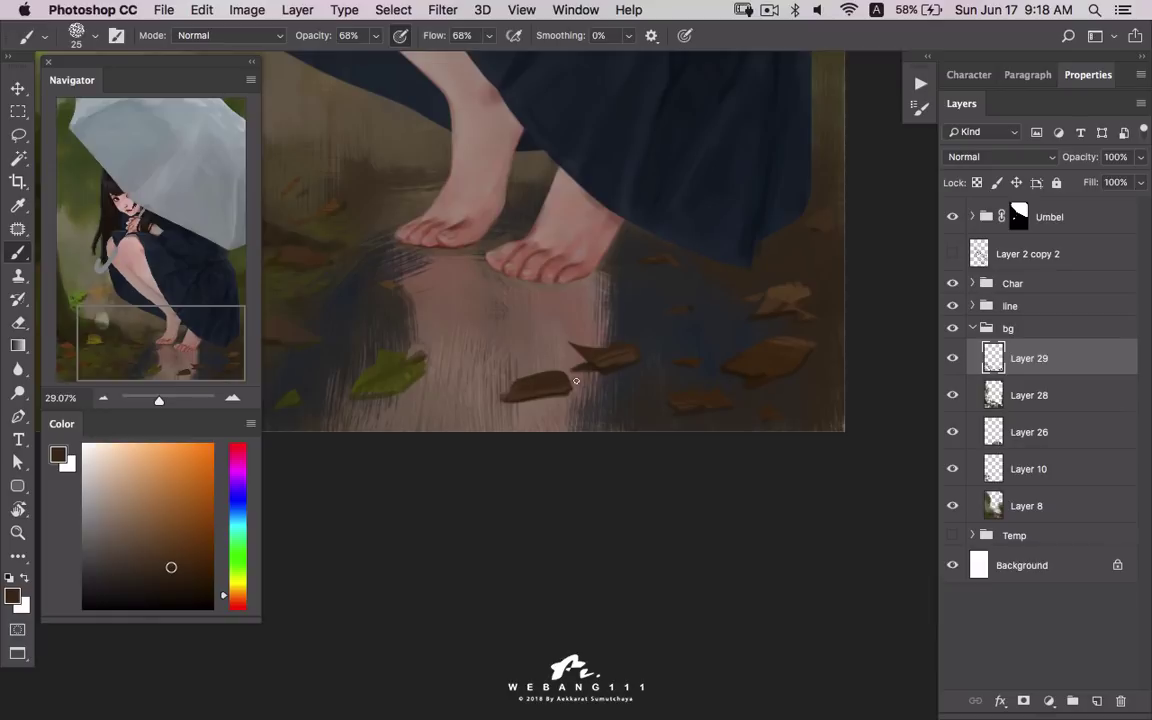
{"action": "left_click", "coordinate": [570, 382], "text": "alt"}
{"action": "left_click", "coordinate": [588, 358], "text": "alt"}
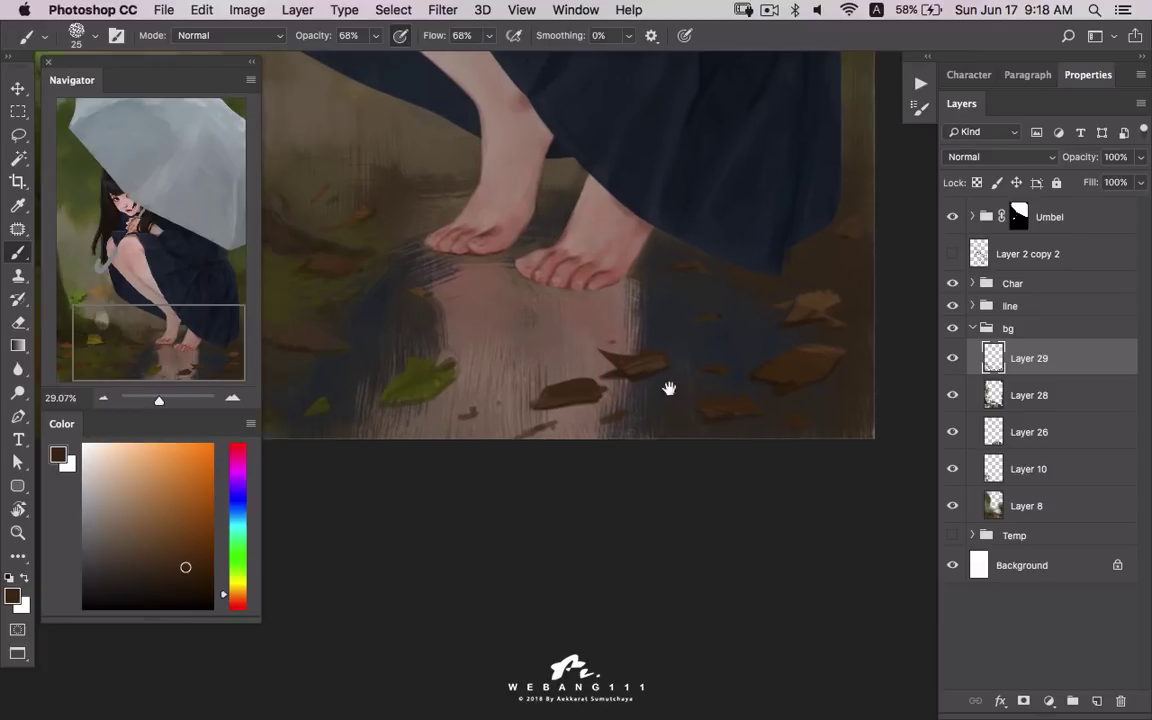
{"action": "scroll", "coordinate": [605, 363], "scroll_direction": "left", "scroll_amount": 5}
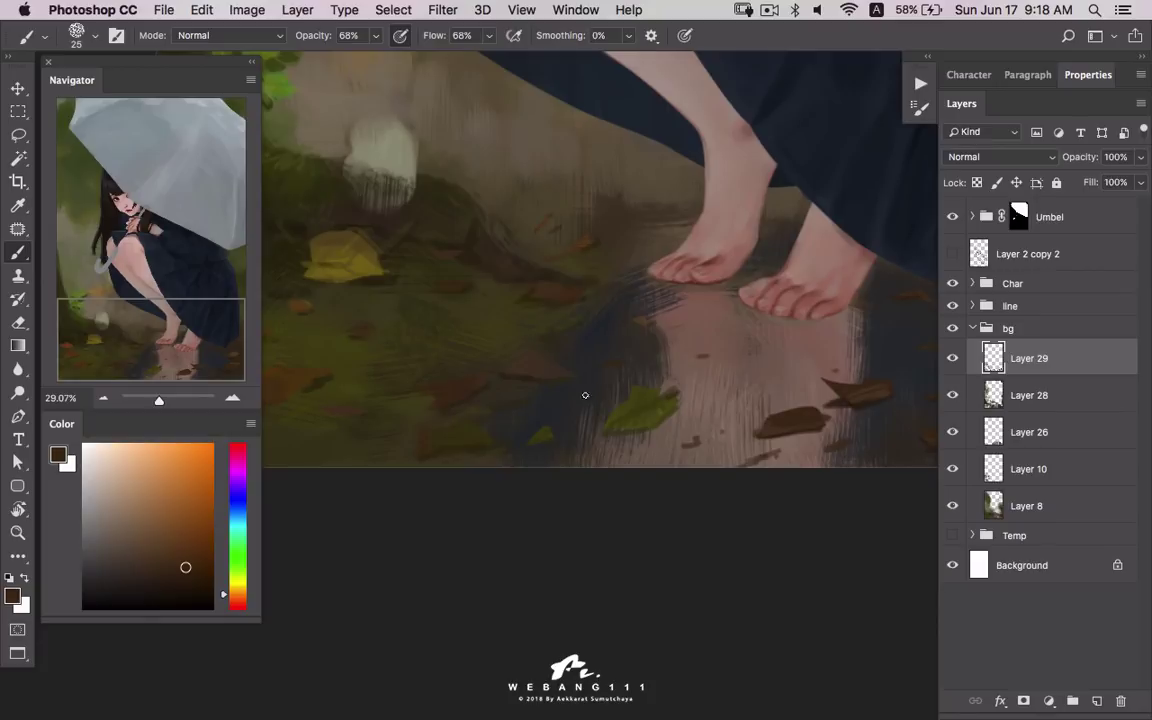
{"action": "scroll", "coordinate": [678, 394], "scroll_direction": "right", "scroll_amount": 8}
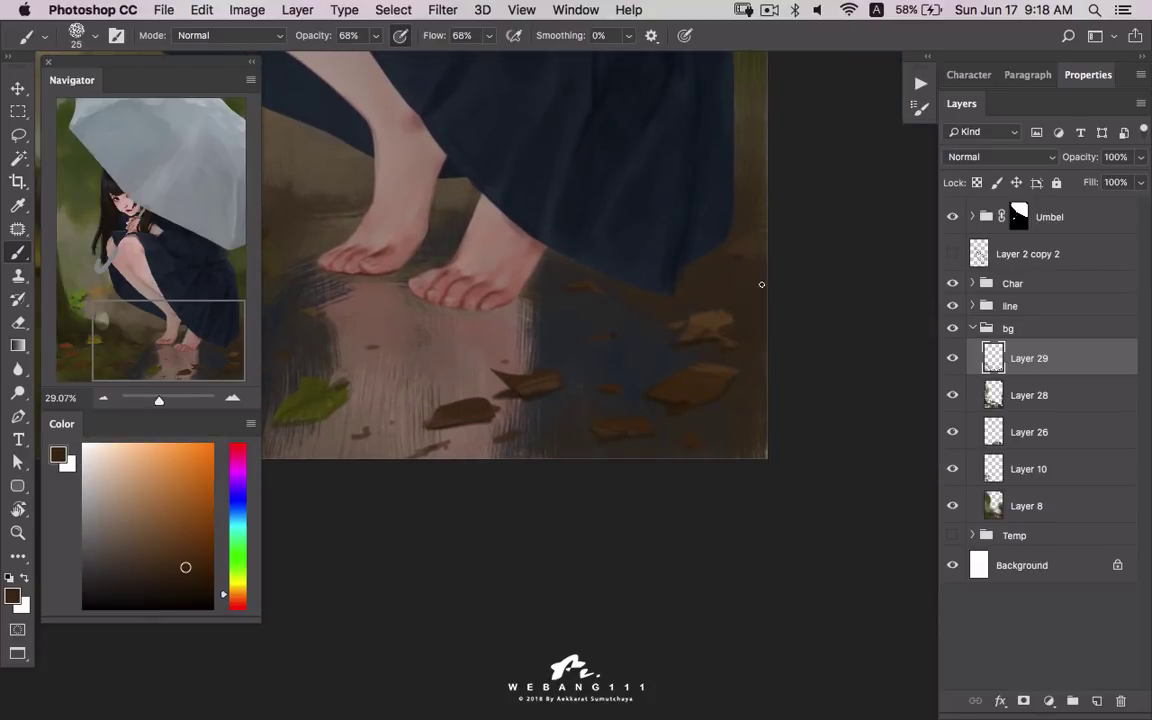
{"action": "key", "text": "z"}
{"action": "scroll", "coordinate": [728, 281], "scroll_direction": "down", "scroll_amount": 2}
{"action": "scroll", "coordinate": [714, 378], "scroll_direction": "down", "scroll_amount": 2}
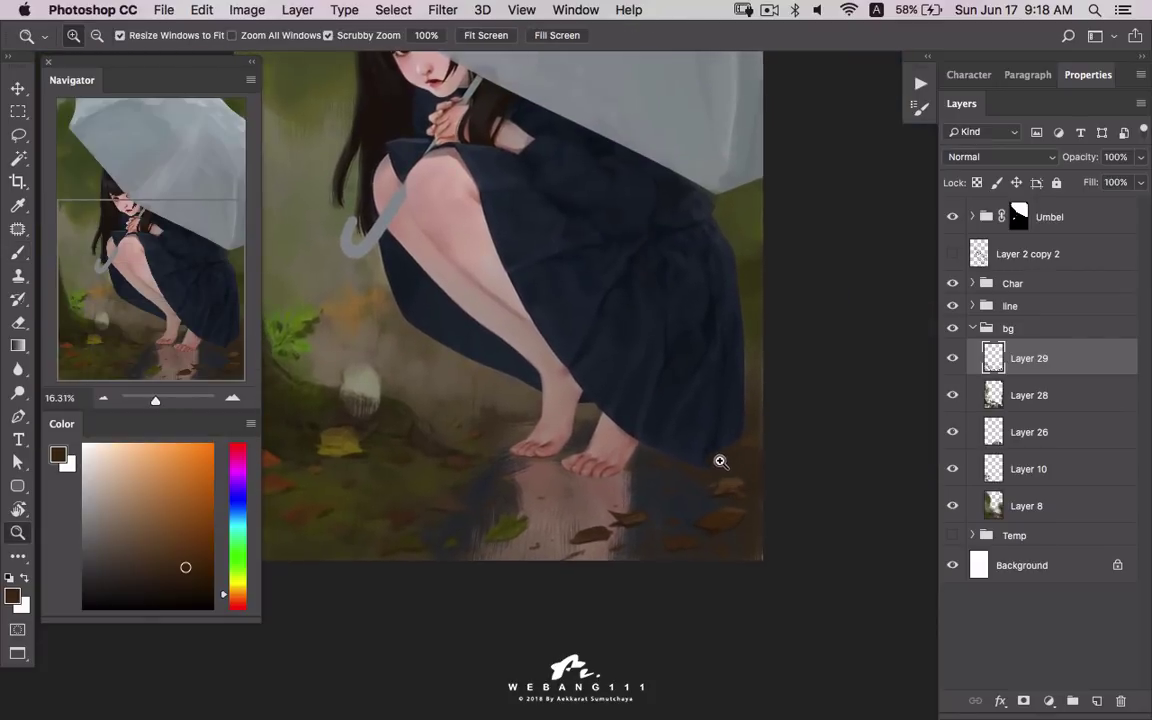
{"action": "scroll", "coordinate": [720, 463], "scroll_direction": "down", "scroll_amount": 2}
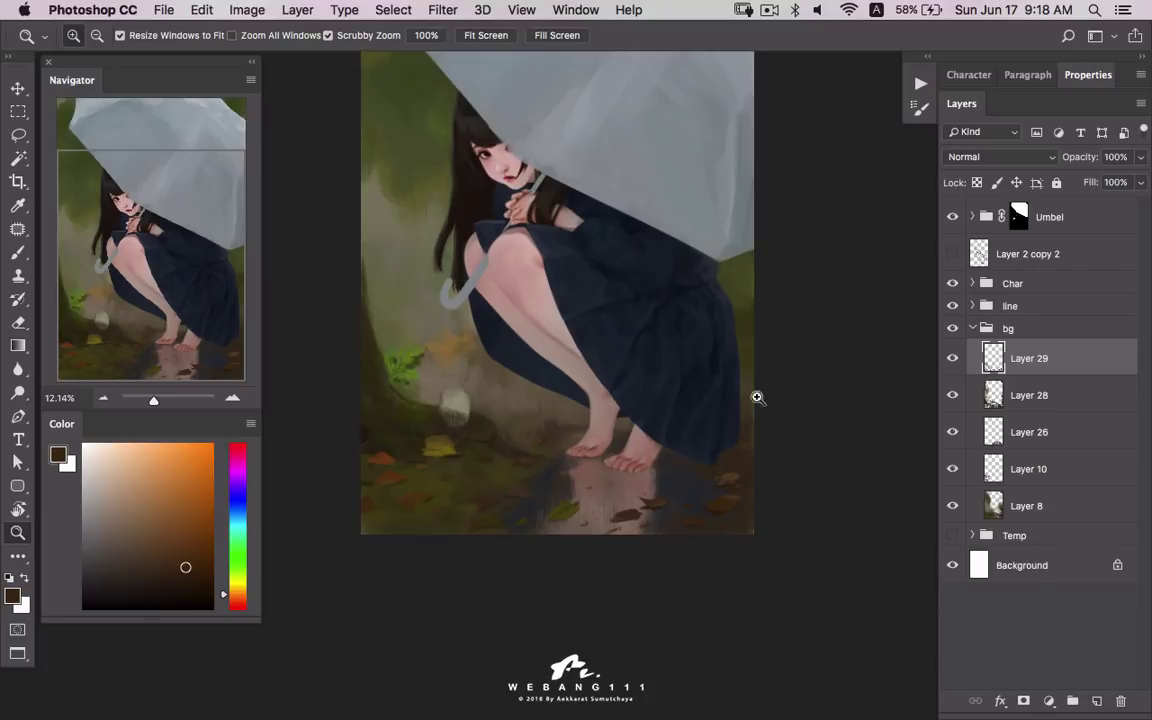
{"action": "scroll", "coordinate": [527, 440], "scroll_direction": "up", "scroll_amount": 2}
{"action": "scroll", "coordinate": [548, 437], "scroll_direction": "up", "scroll_amount": 2}
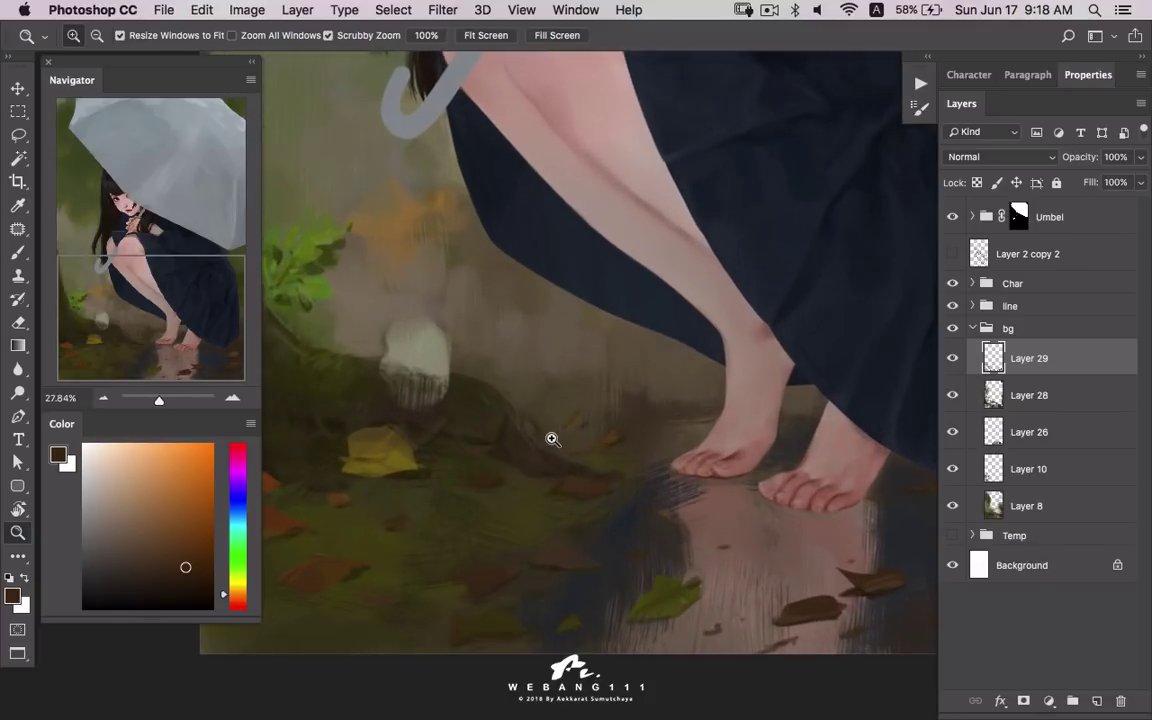
{"action": "key", "text": "b"}
- Switch to the 90 px textured brush and paint grey-tan over the pale rock
{"action": "right_click", "coordinate": [482, 347]}
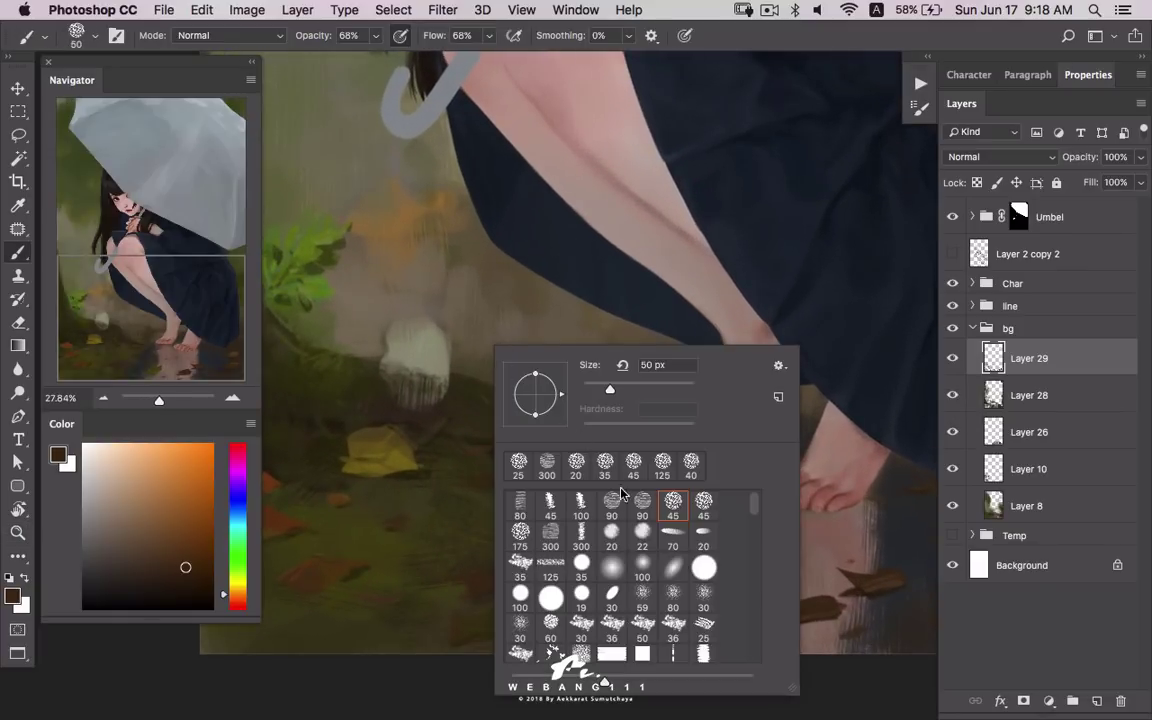
{"action": "double_click", "coordinate": [629, 502]}
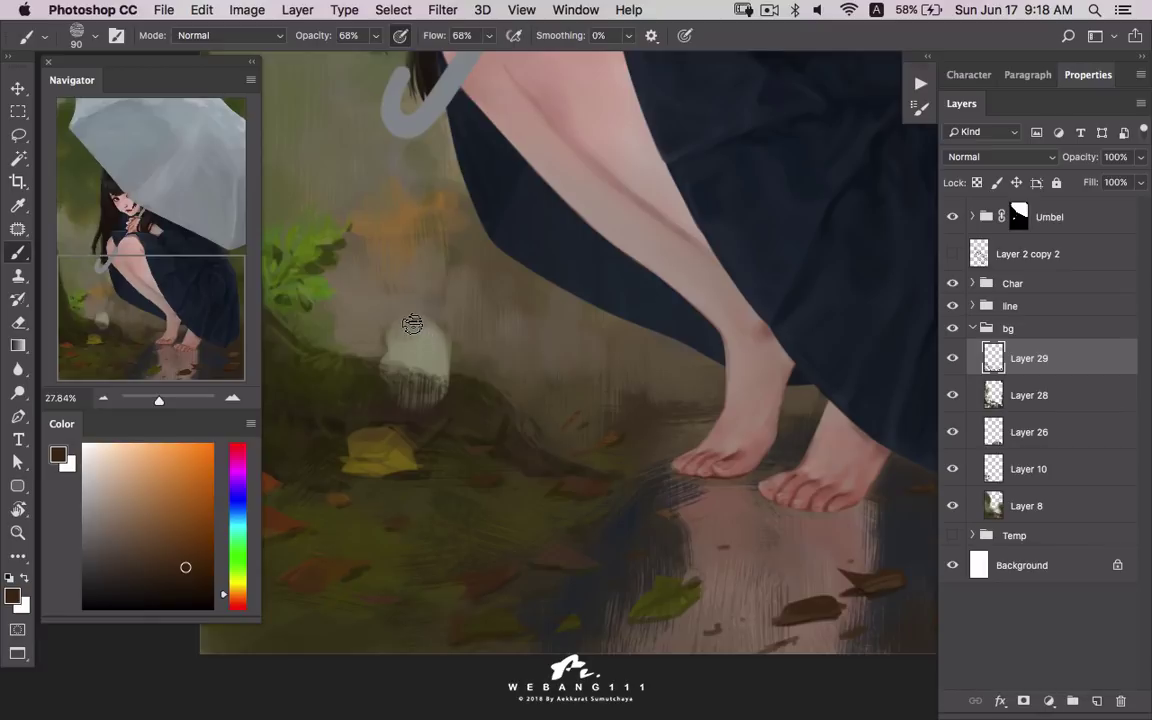
{"action": "left_click", "coordinate": [380, 323], "text": "alt"}
{"action": "left_click_drag", "start_coordinate": [340, 305], "coordinate": [405, 330]}
{"action": "mouse_move", "coordinate": [376, 285]}
{"action": "left_mouse_down"}
{"action": "mouse_move", "coordinate": [395, 315]}
{"action": "mouse_move", "coordinate": [455, 347]}
{"action": "left_mouse_up"}
- Darken the light patch with dark olive and brush faint grey strokes into the background
{"action": "left_click", "coordinate": [447, 391], "text": "alt"}
{"action": "mouse_move", "coordinate": [447, 391]}
{"action": "left_mouse_down"}
{"action": "mouse_move", "coordinate": [427, 409]}
{"action": "mouse_move", "coordinate": [411, 378]}
{"action": "mouse_move", "coordinate": [447, 391]}
{"action": "left_mouse_up"}
{"action": "left_click", "coordinate": [373, 366], "text": "alt"}
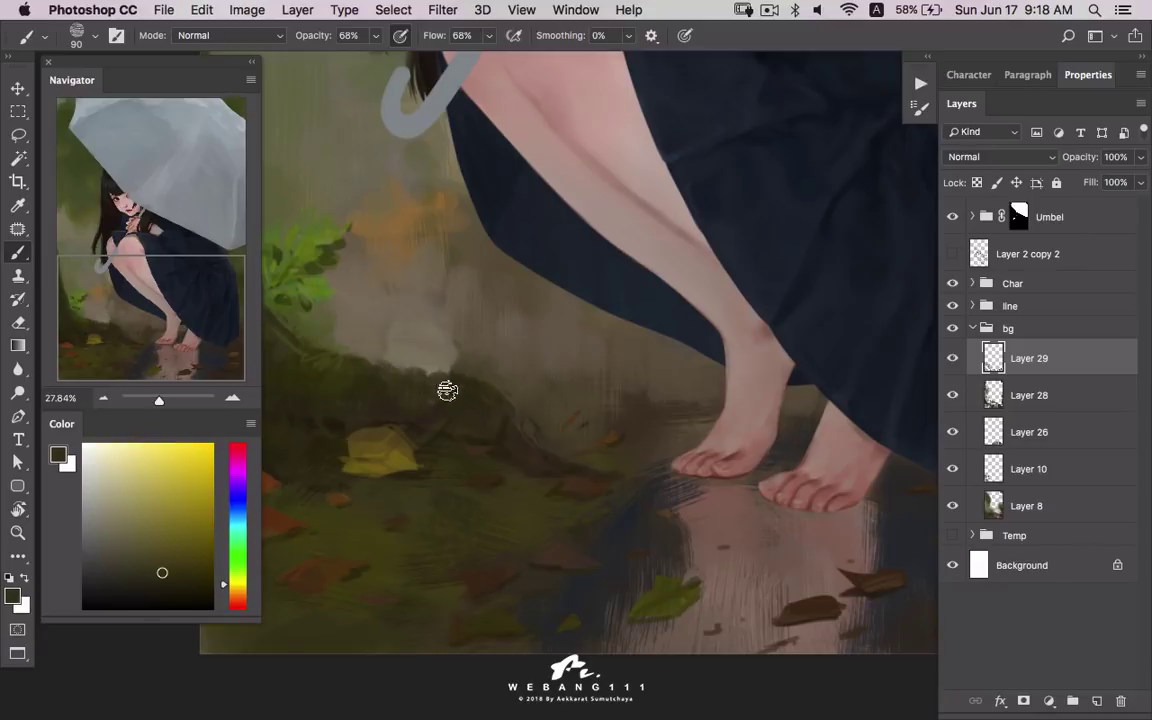
{"action": "left_click", "coordinate": [383, 333], "text": "alt"}
{"action": "left_click", "coordinate": [464, 345], "text": "alt"}
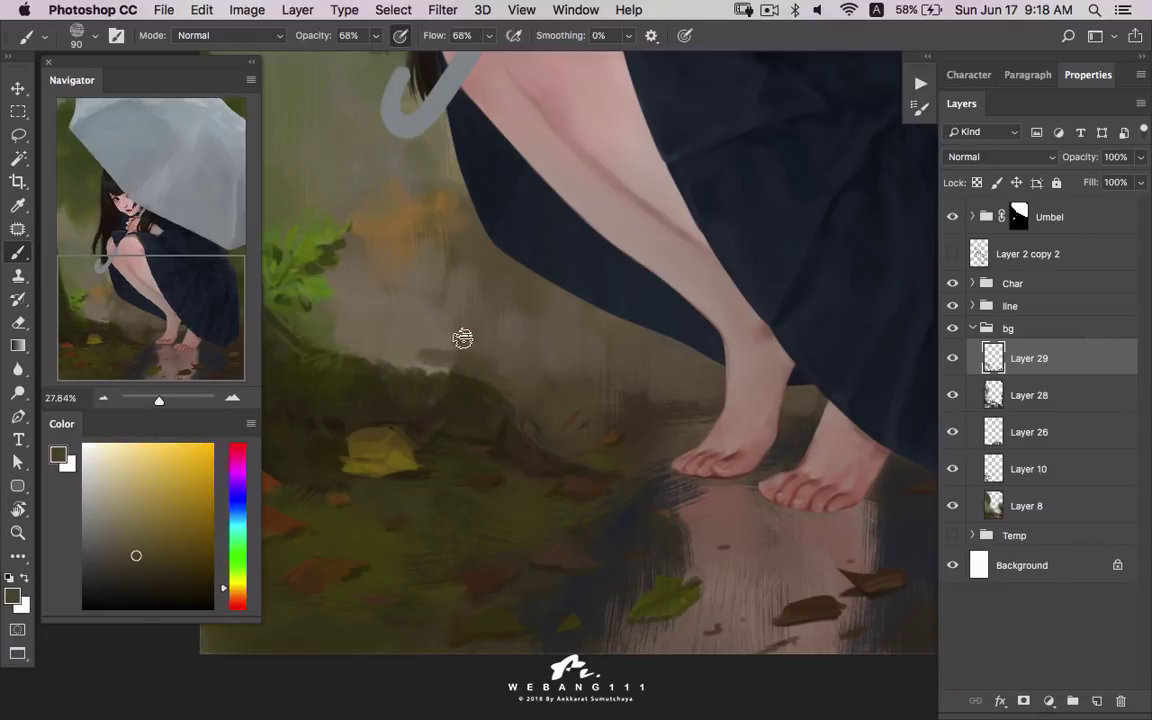
{"action": "left_click", "coordinate": [445, 307], "text": "alt"}
{"action": "left_click", "coordinate": [437, 290], "text": "alt"}
{"action": "mouse_move", "coordinate": [437, 290]}
{"action": "left_mouse_down"}
{"action": "mouse_move", "coordinate": [411, 309]}
{"action": "mouse_move", "coordinate": [497, 365]}
{"action": "left_mouse_up"}
{"action": "left_click", "coordinate": [415, 293], "text": "alt"}
- Sample orange-brown, olive-grey and yellow-olive tones across the misty background
{"action": "left_click", "coordinate": [471, 298], "text": "alt"}
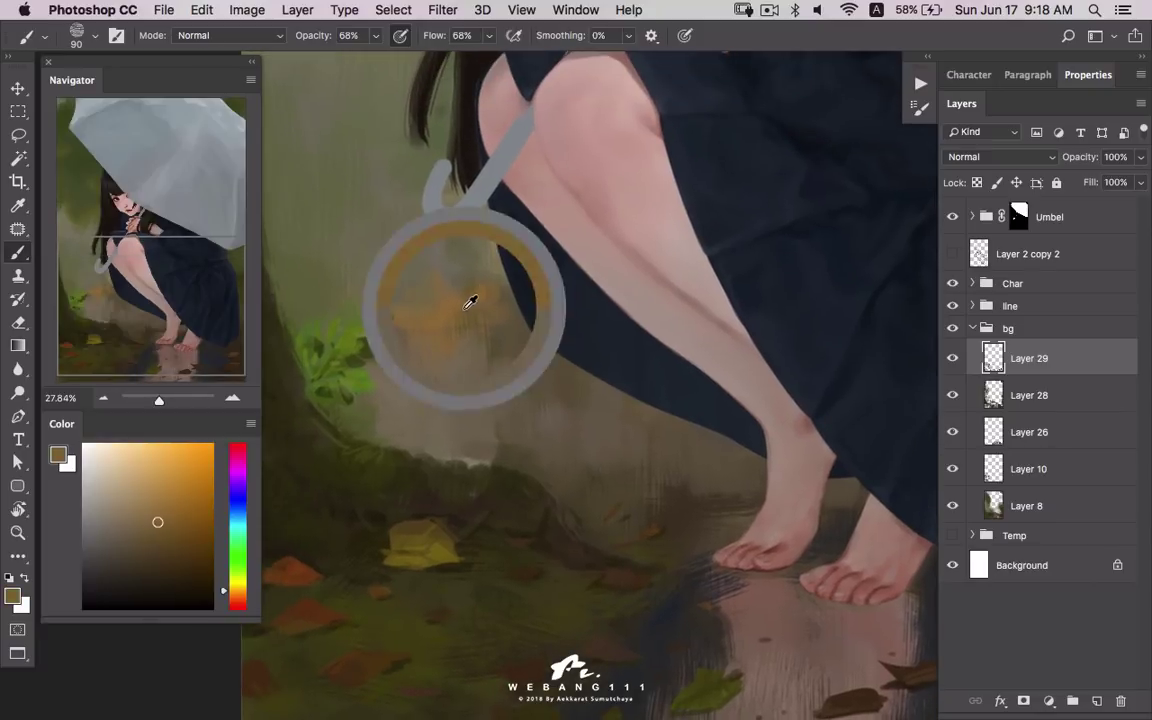
{"action": "left_click", "coordinate": [440, 236], "text": "alt"}
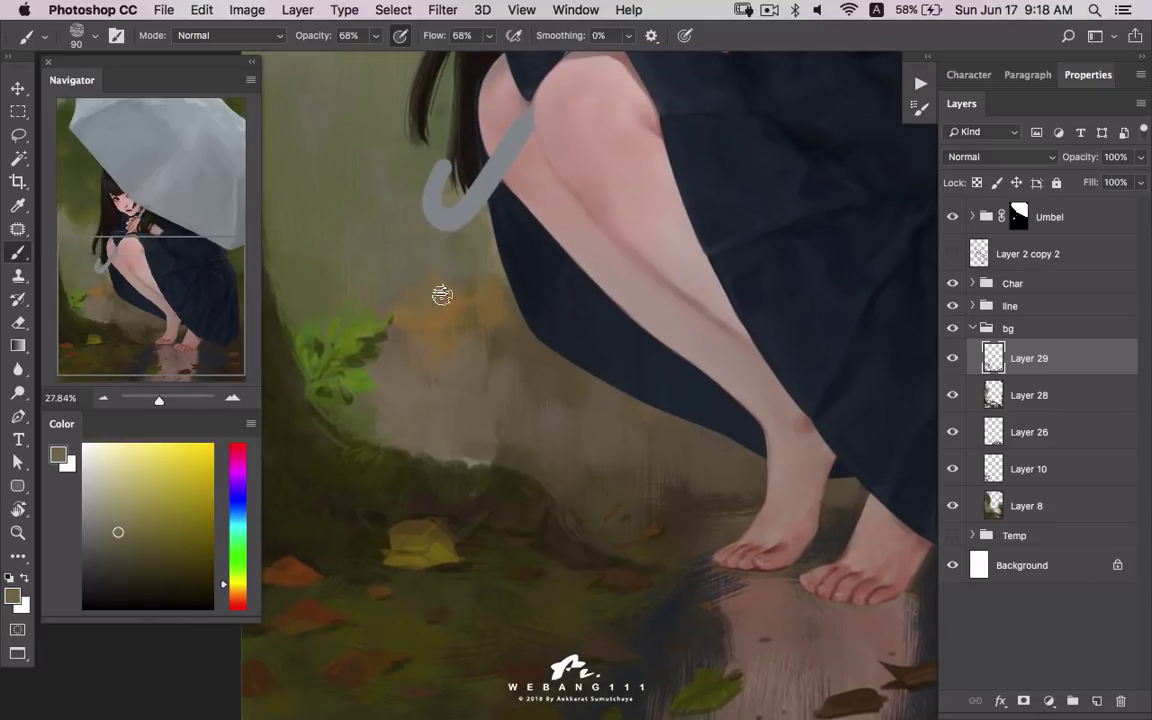
{"action": "left_click", "coordinate": [520, 351], "text": "alt"}
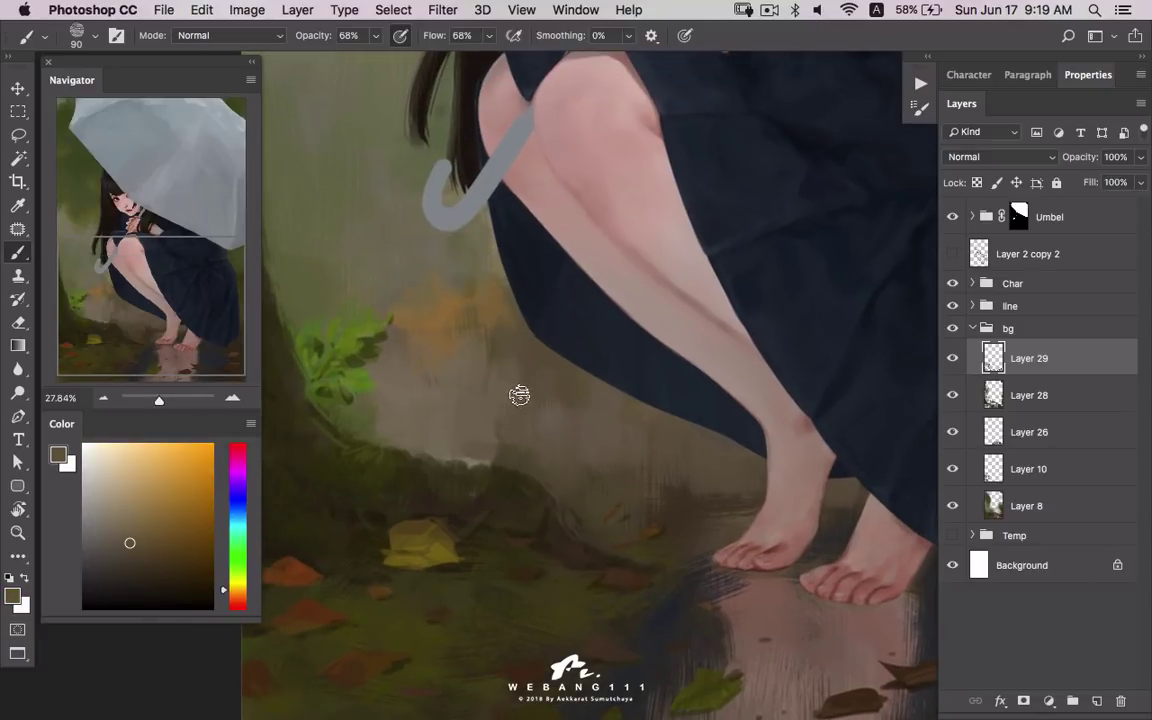
{"action": "left_click", "coordinate": [588, 419], "text": "alt"}
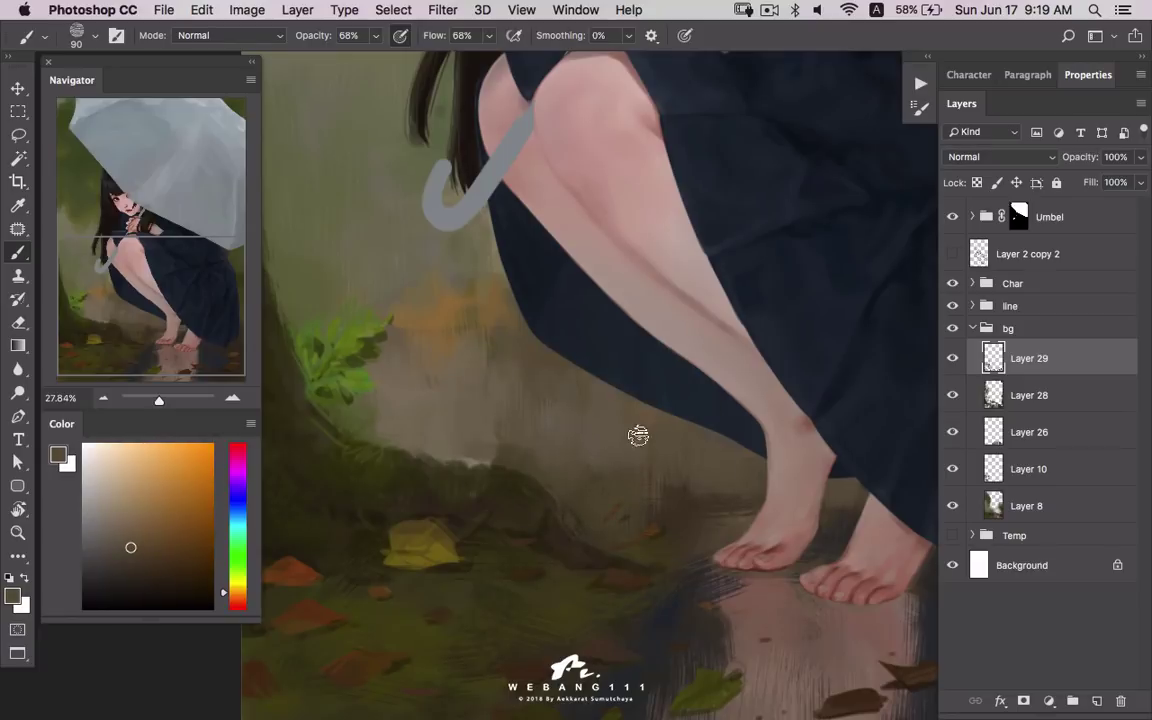
{"action": "left_click", "coordinate": [483, 428], "text": "alt"}
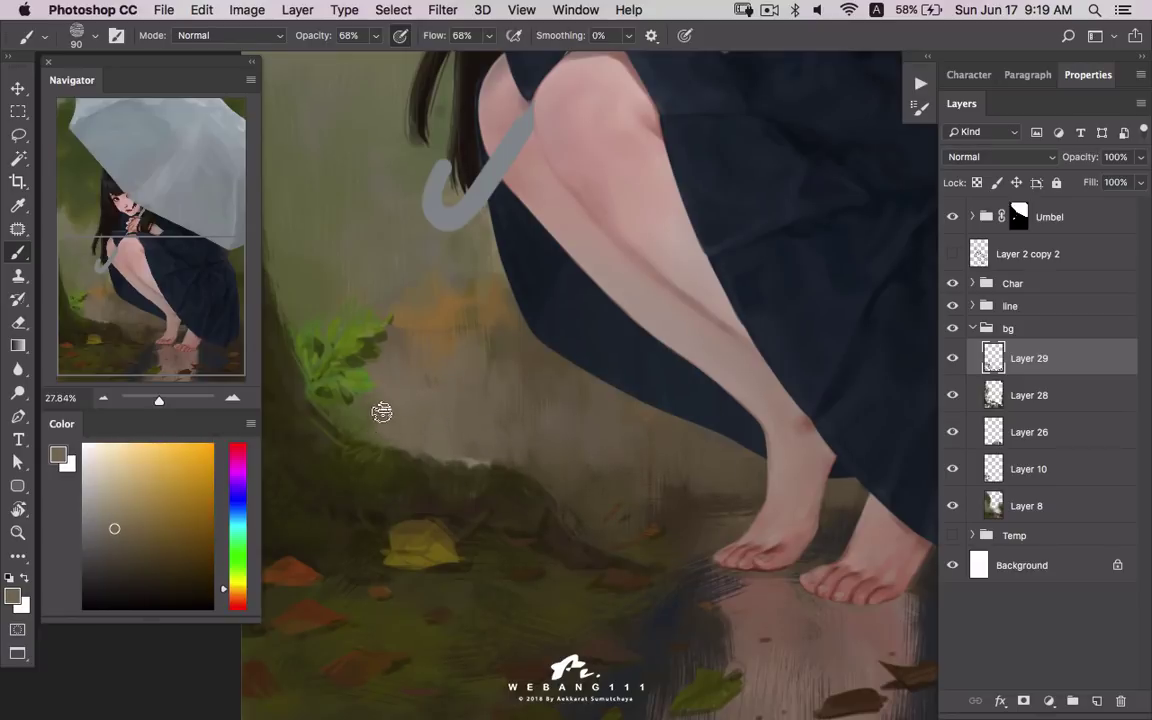
{"action": "left_click_drag", "start_coordinate": [391, 386], "coordinate": [488, 391]}
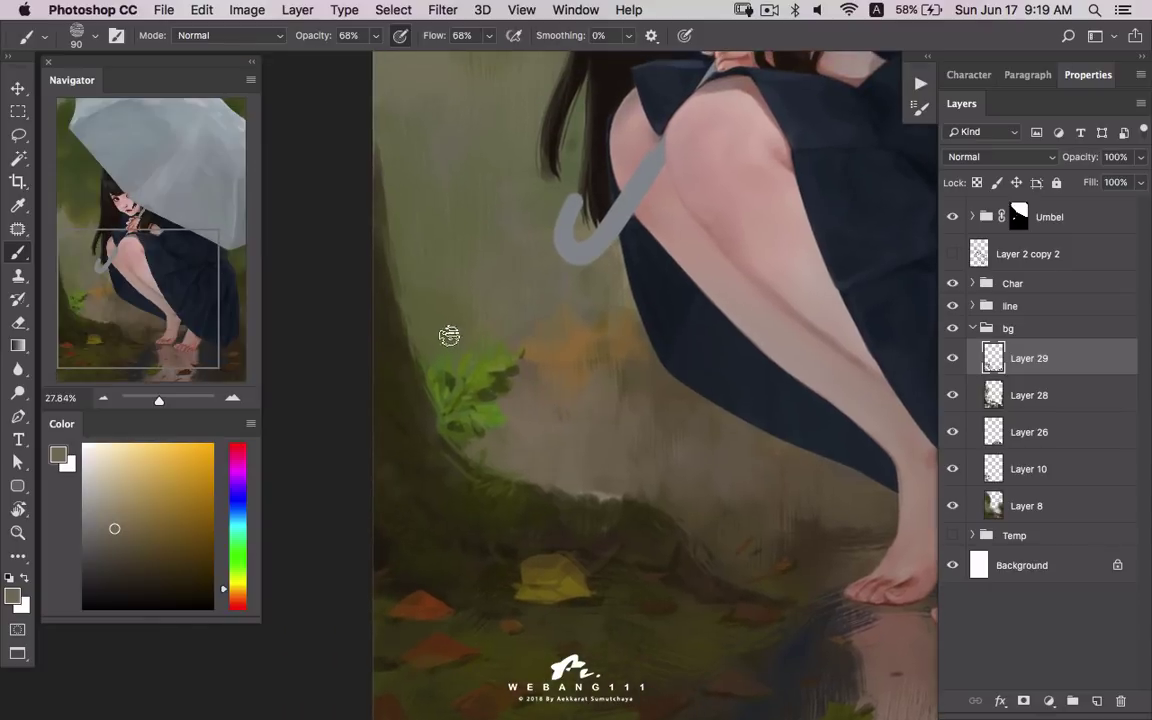
{"action": "left_click", "coordinate": [486, 314], "text": "alt"}
{"action": "left_click", "coordinate": [450, 275], "text": "alt"}
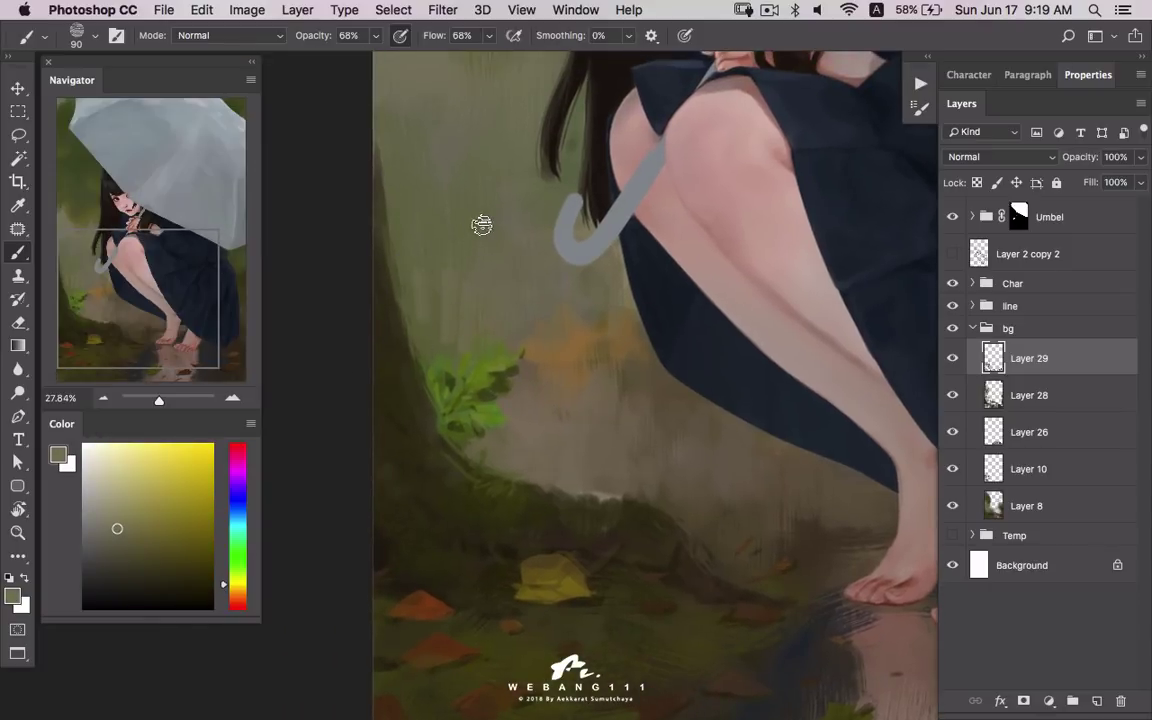
- Enlarge the brush to 175 px, pick dark olive from the mossy ground, and zoom out
{"action": "key", "text": "bracketright"}
{"action": "key", "text": "bracketright"}
{"action": "key", "text": "bracketright"}
{"action": "key", "text": "bracketright"}
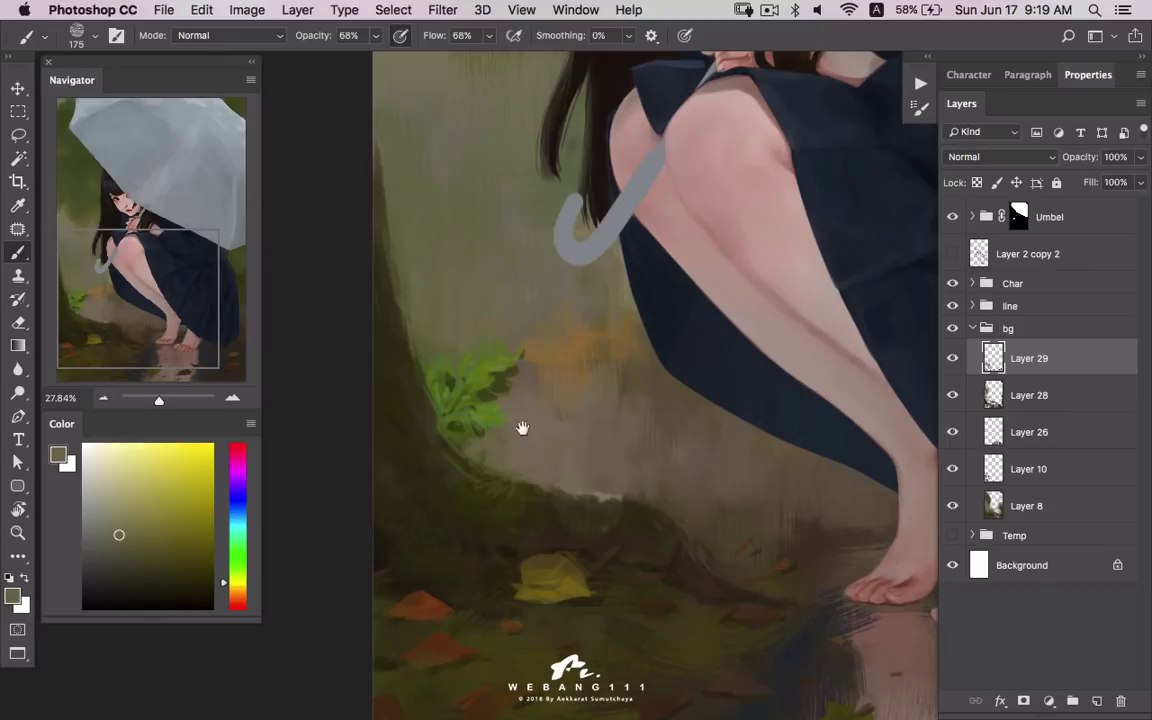
{"action": "left_click_drag", "start_coordinate": [522, 428], "coordinate": [509, 267]}
{"action": "left_click", "coordinate": [510, 470], "text": "alt"}
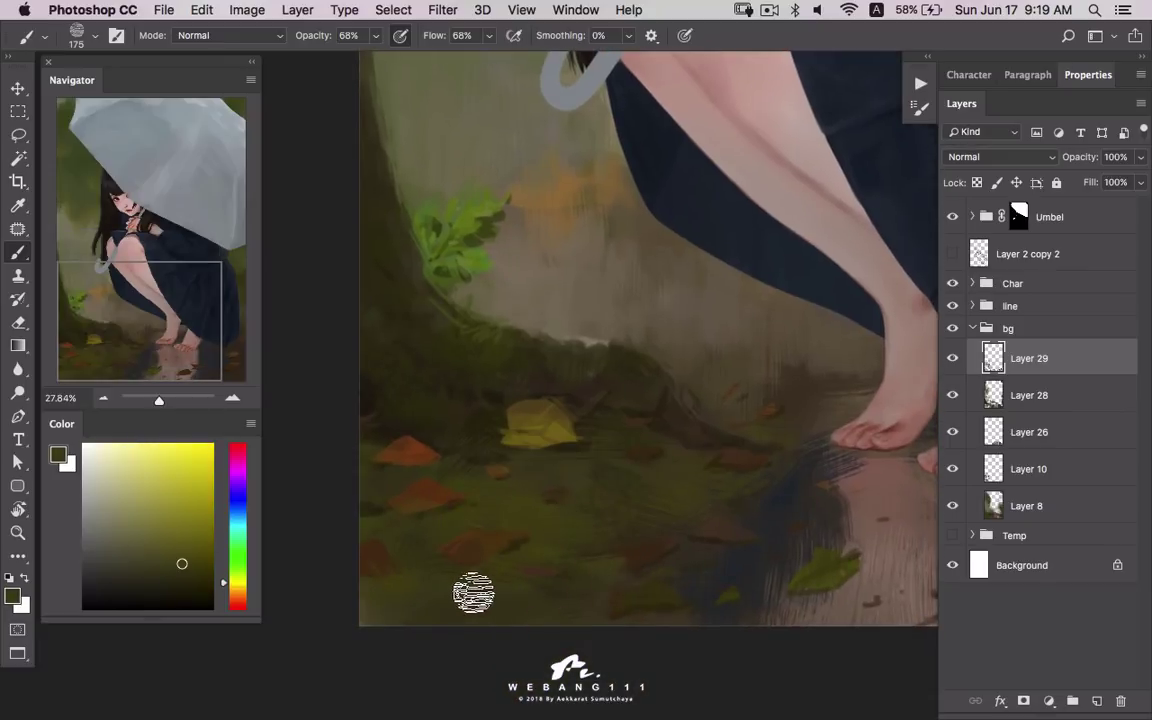
{"action": "left_click", "coordinate": [390, 603], "text": "alt"}
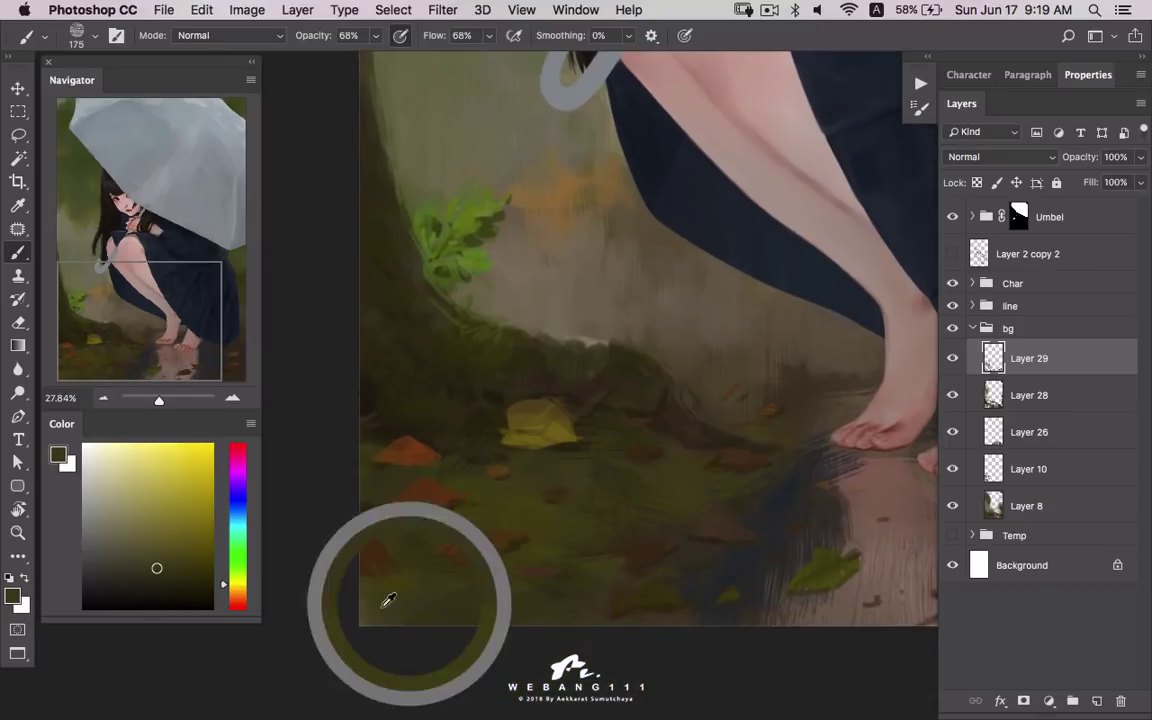
{"action": "left_click", "coordinate": [424, 580], "text": "alt"}
{"action": "left_click", "coordinate": [589, 568], "text": "alt"}
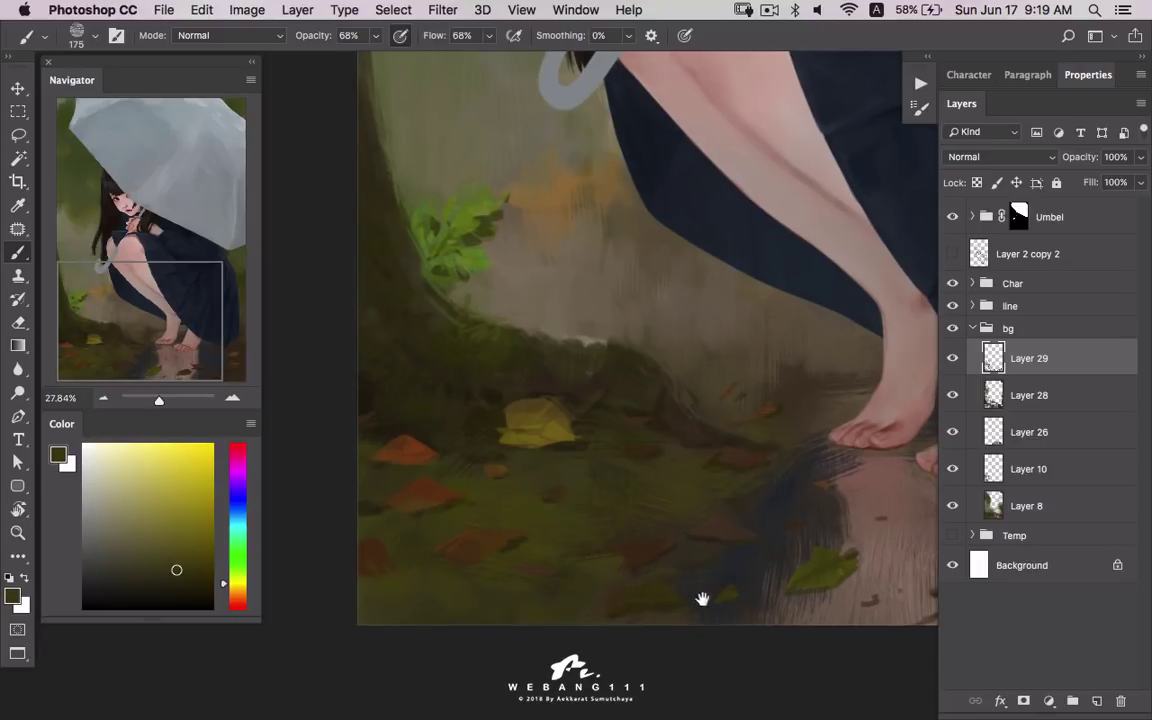
{"action": "left_click_drag", "start_coordinate": [702, 598], "coordinate": [471, 504]}
{"action": "key", "text": "z"}
{"action": "left_click", "coordinate": [635, 481], "text": "alt"}
{"action": "left_click", "coordinate": [733, 461]}
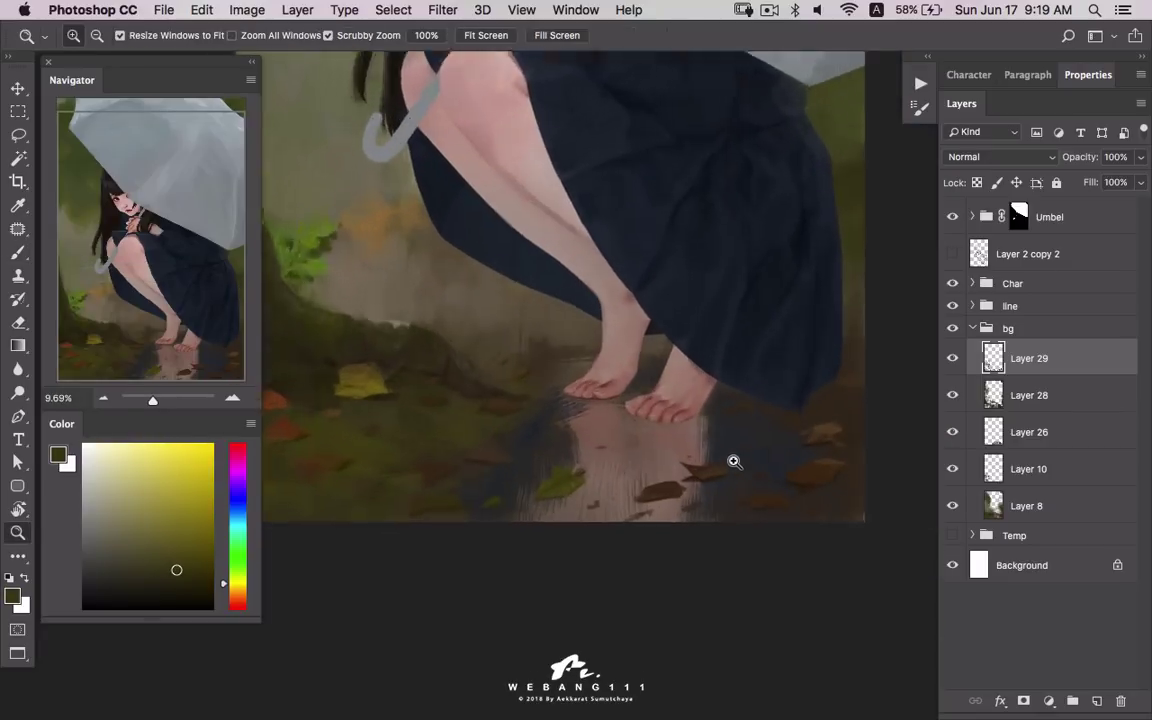
{"action": "left_click_drag", "start_coordinate": [733, 461], "coordinate": [761, 417]}
{"action": "key", "text": "b"}
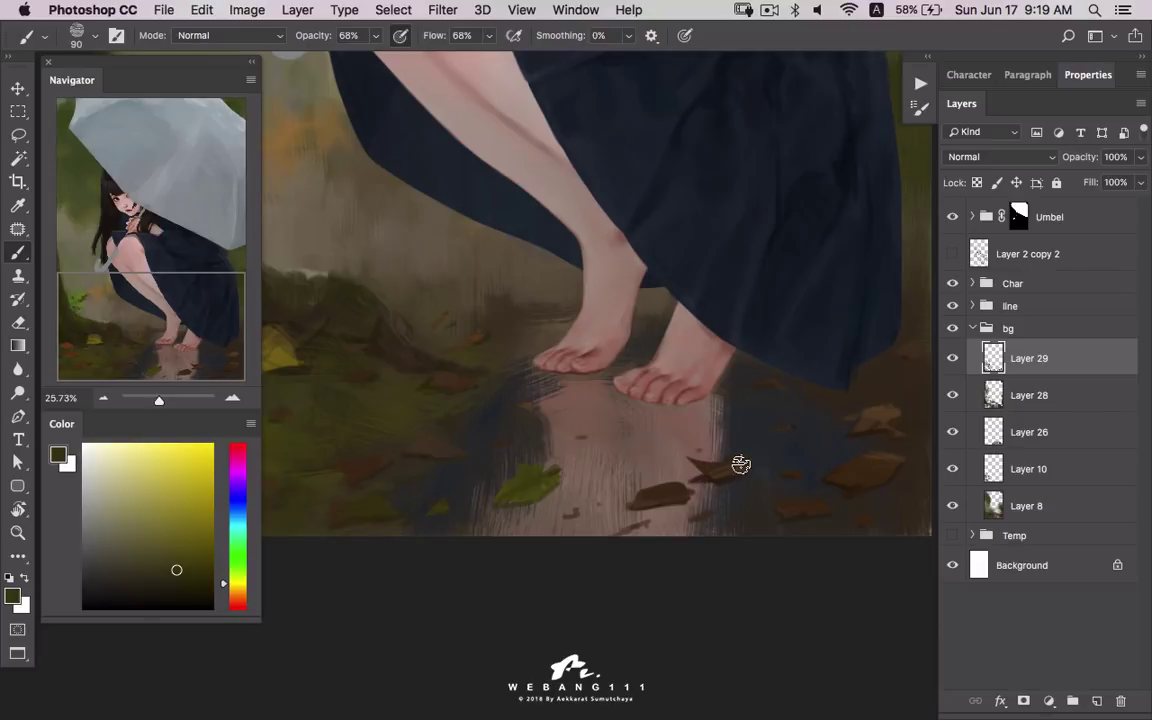
{"action": "left_click", "coordinate": [740, 464], "text": "alt"}
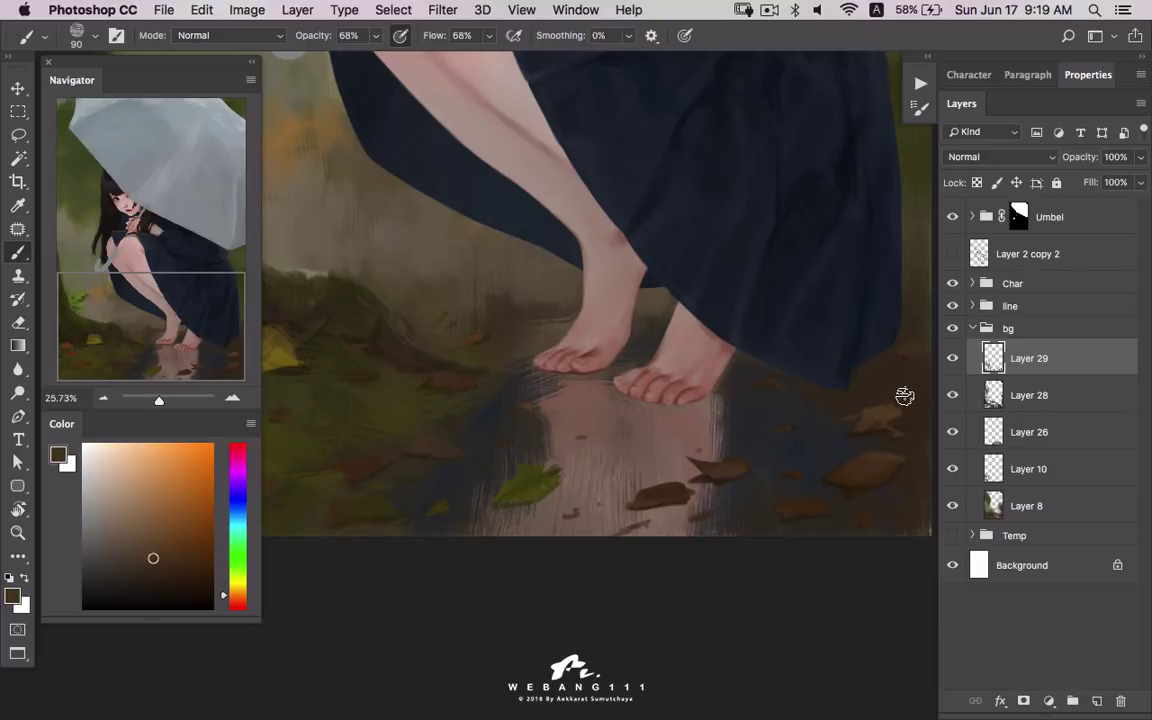
{"action": "left_click_drag", "start_coordinate": [842, 403], "coordinate": [689, 479]}
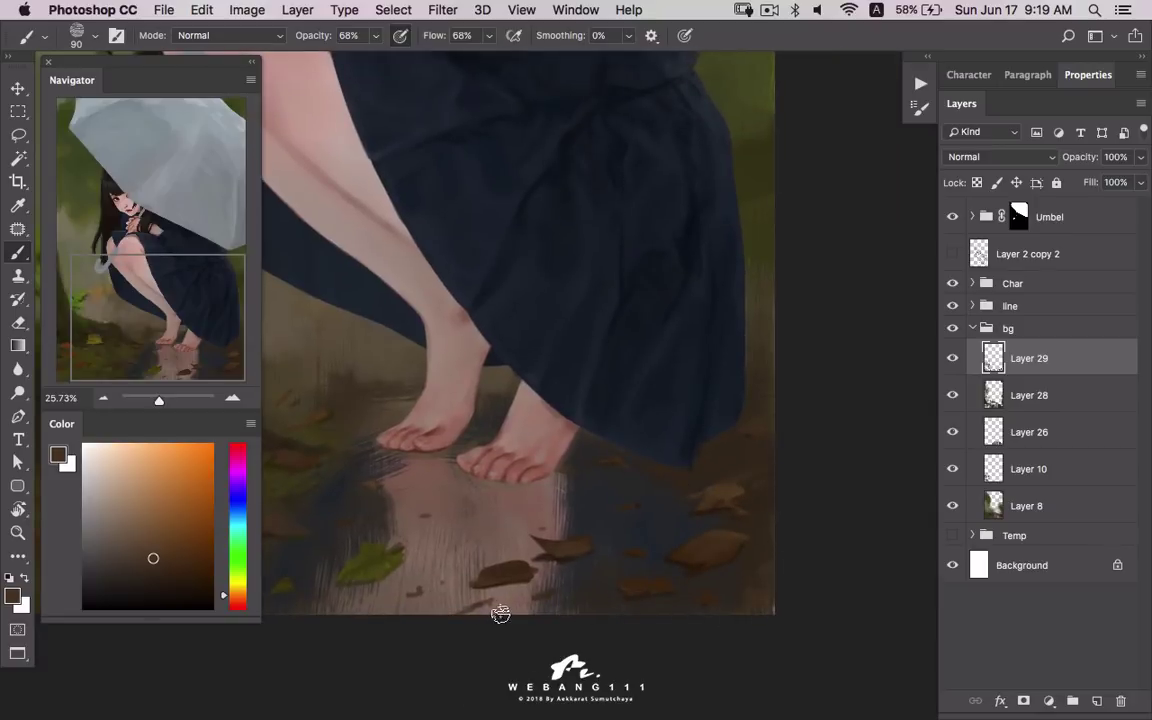
{"action": "key", "text": "z"}
{"action": "left_click_drag", "start_coordinate": [685, 516], "coordinate": [663, 525]}
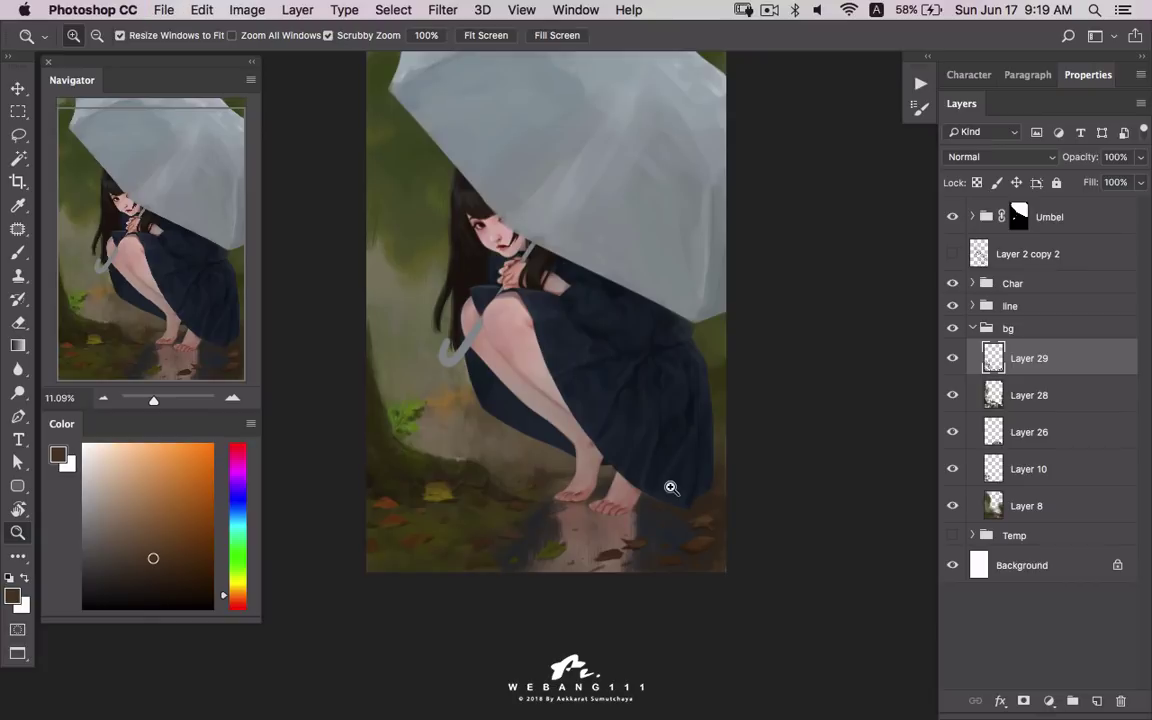
{"action": "key", "text": "XF86MonBrightnessUp"}
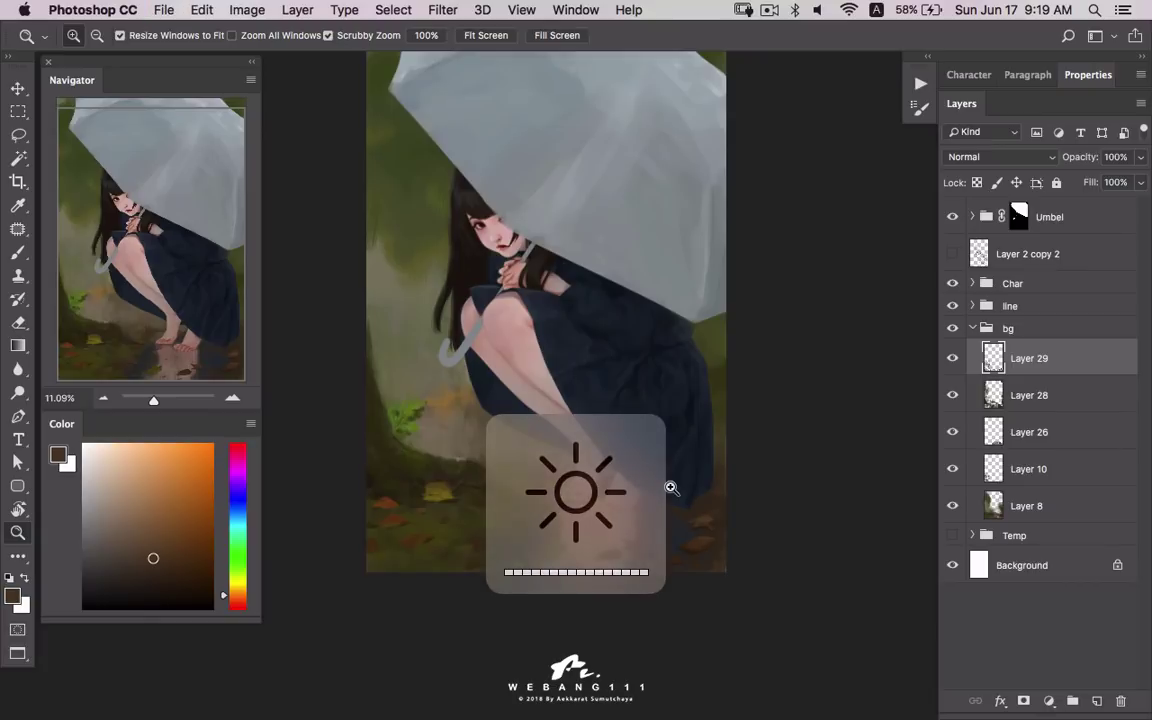
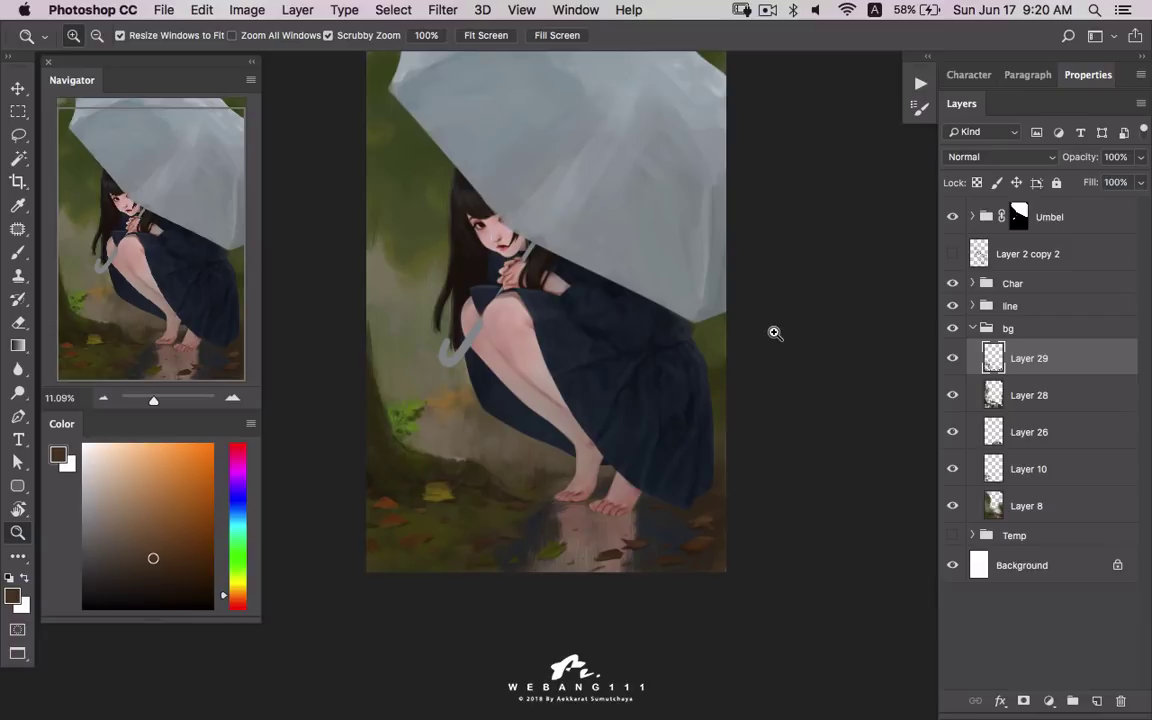
- Add a new layer above Char, group it as 'Bir', and select Layer 30
{"action": "left_click", "coordinate": [952, 254]}
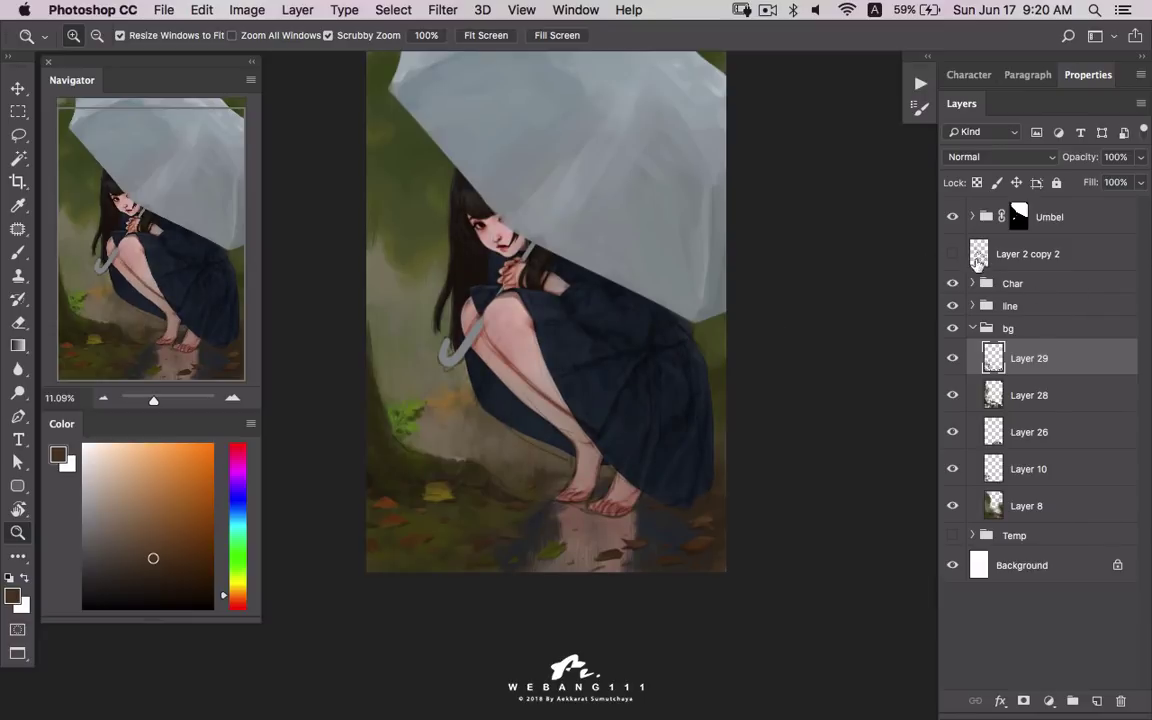
{"action": "left_click", "coordinate": [952, 254]}
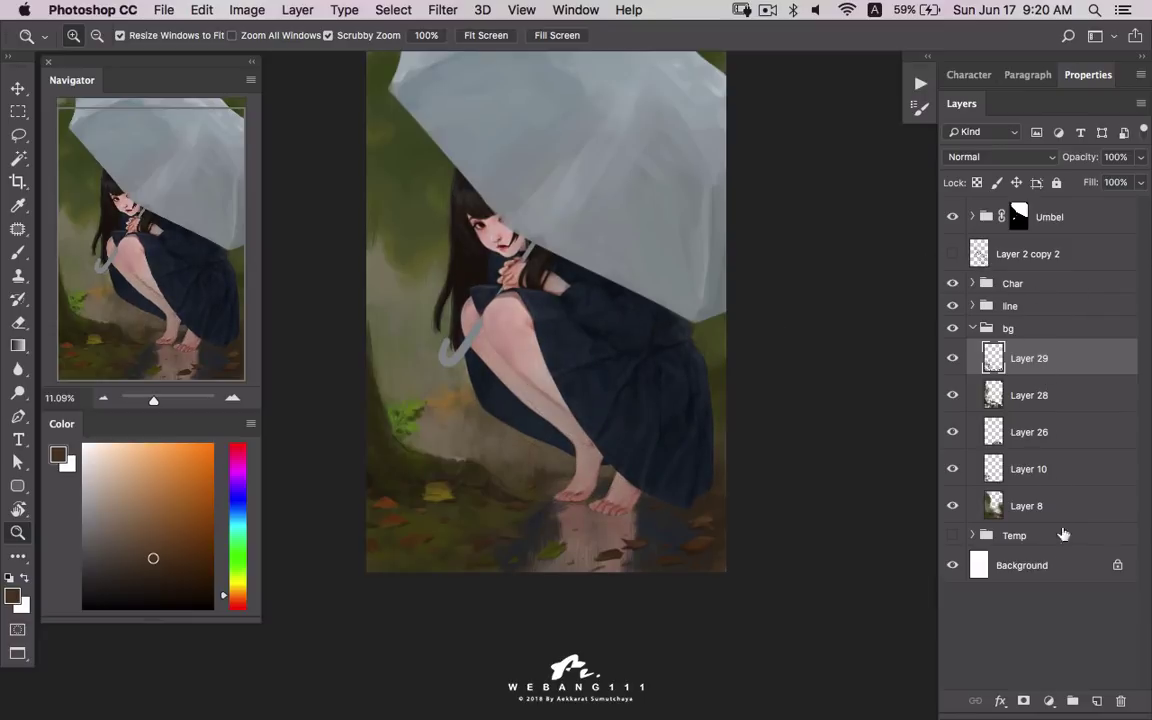
{"action": "left_click", "coordinate": [973, 328]}
{"action": "left_click", "coordinate": [1023, 283]}
{"action": "left_click", "coordinate": [1072, 701]}
{"action": "left_click", "coordinate": [1096, 701]}
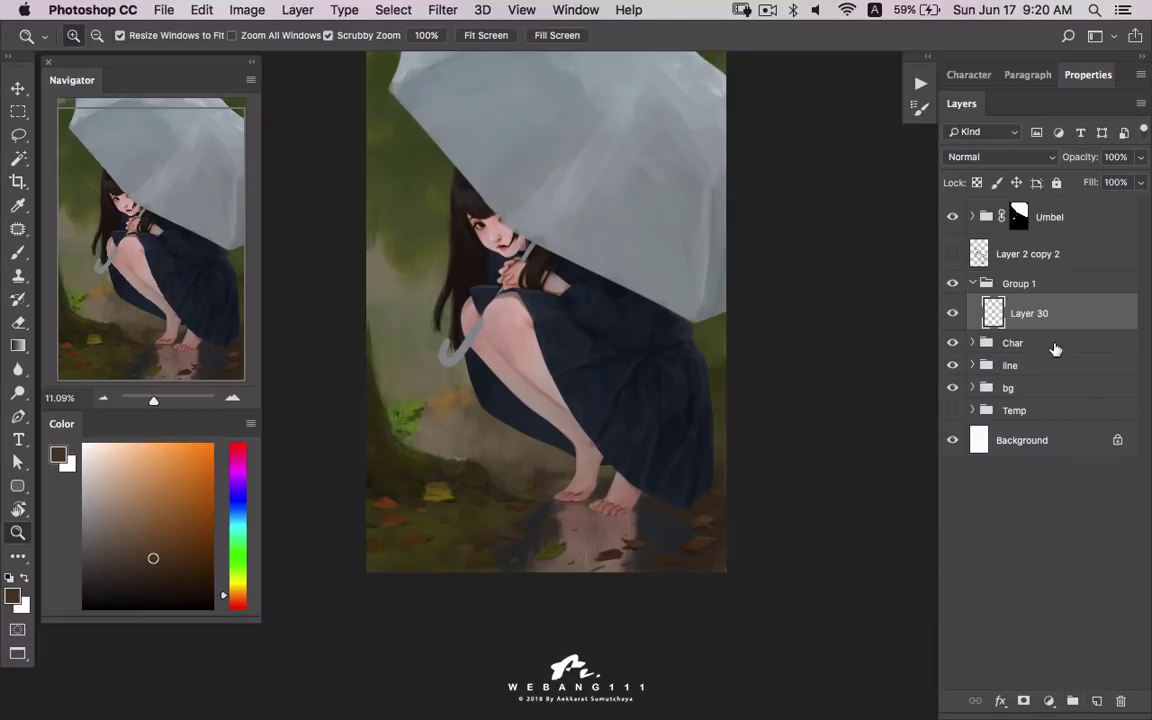
{"action": "double_click", "coordinate": [1027, 284]}
{"action": "type", "text": "Blr"}
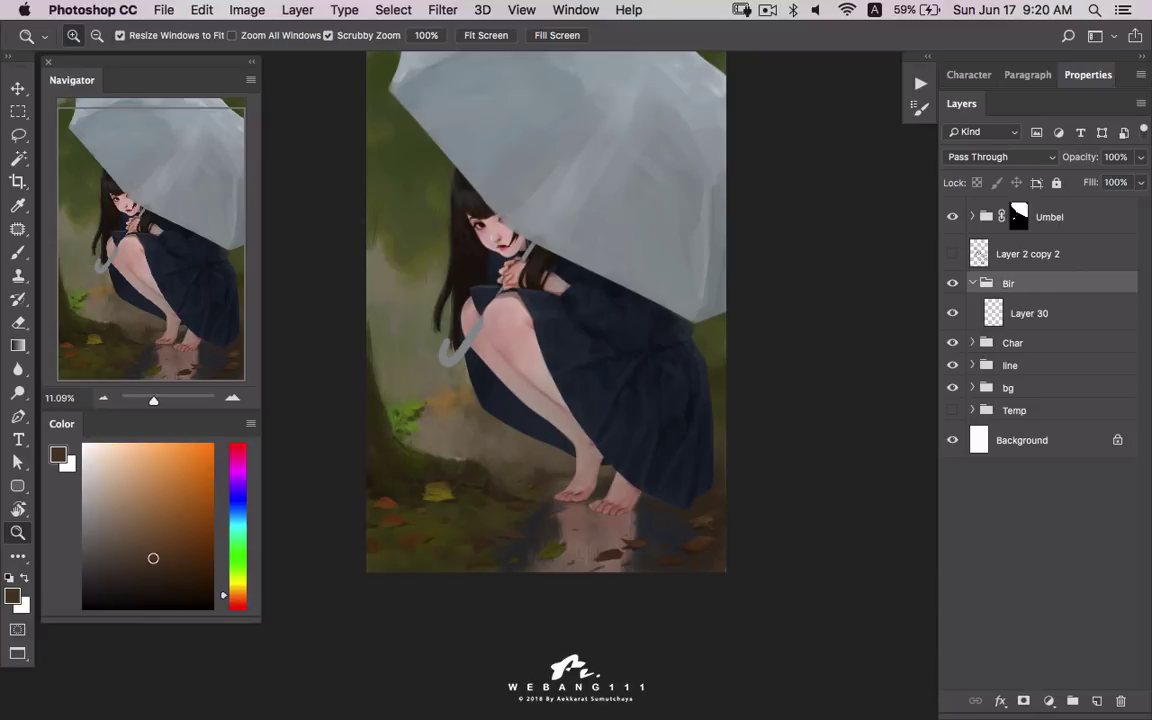
{"action": "left_click", "coordinate": [1107, 318]}
- Zoom in on the mossy root and ready a small brush in light beige
{"action": "left_click_drag", "start_coordinate": [478, 453], "coordinate": [519, 447]}
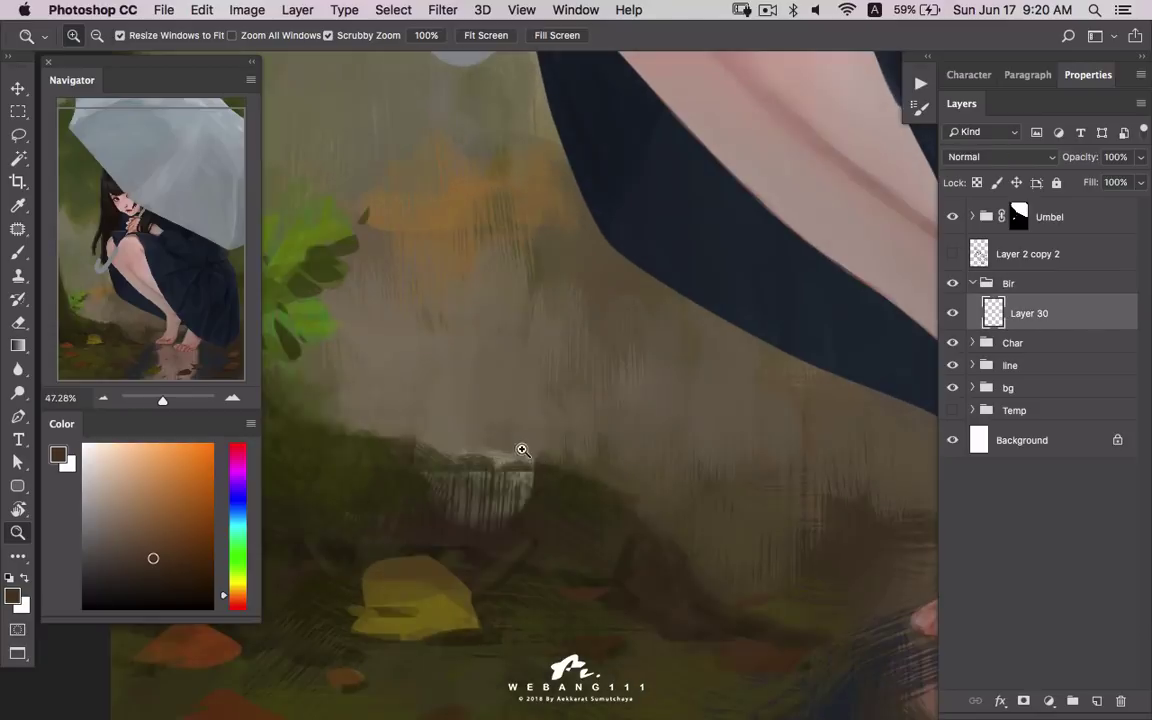
{"action": "key", "text": "b"}
{"action": "key", "text": "bracketleft"}
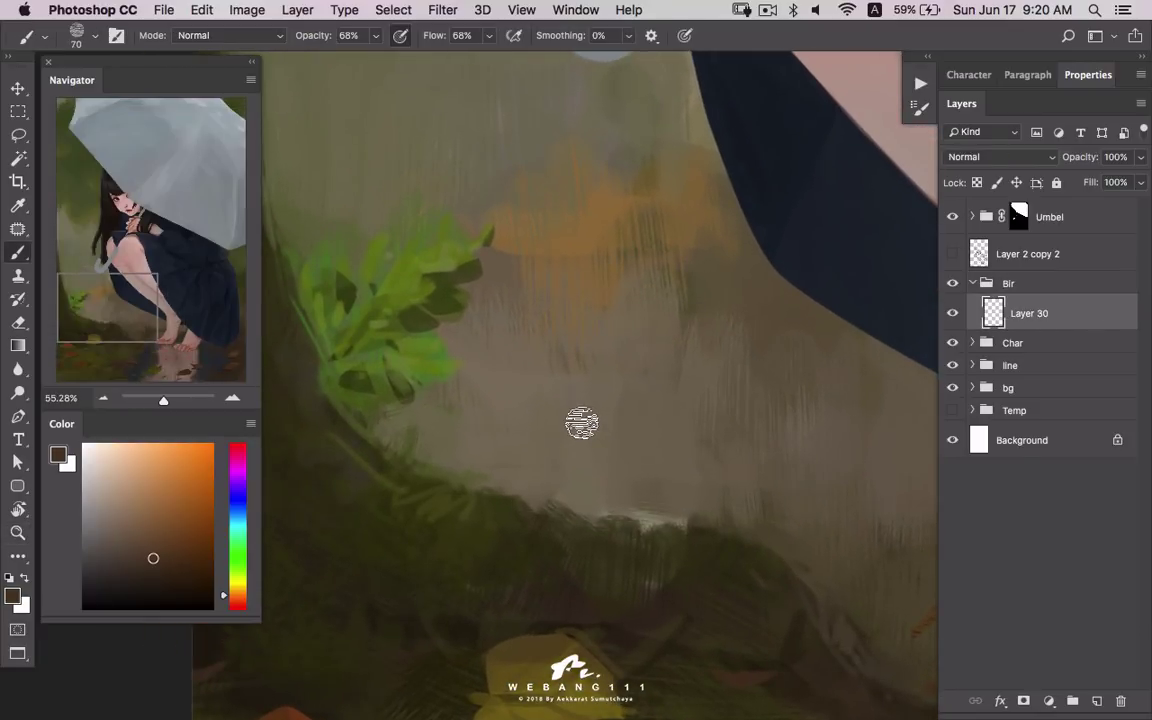
{"action": "key", "text": "bracketleft"}
{"action": "key", "text": "bracketleft"}
{"action": "key", "text": "bracketleft"}
{"action": "left_click", "coordinate": [106, 475]}
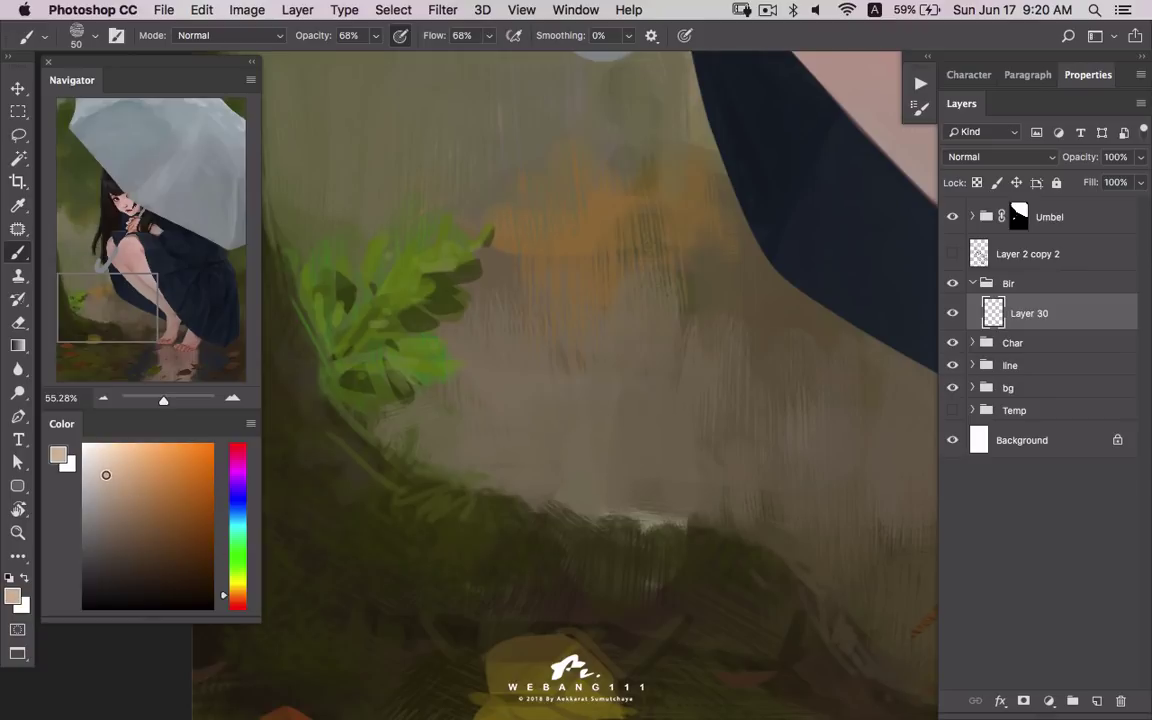
{"action": "left_click_drag", "start_coordinate": [98, 481], "coordinate": [94, 474]}
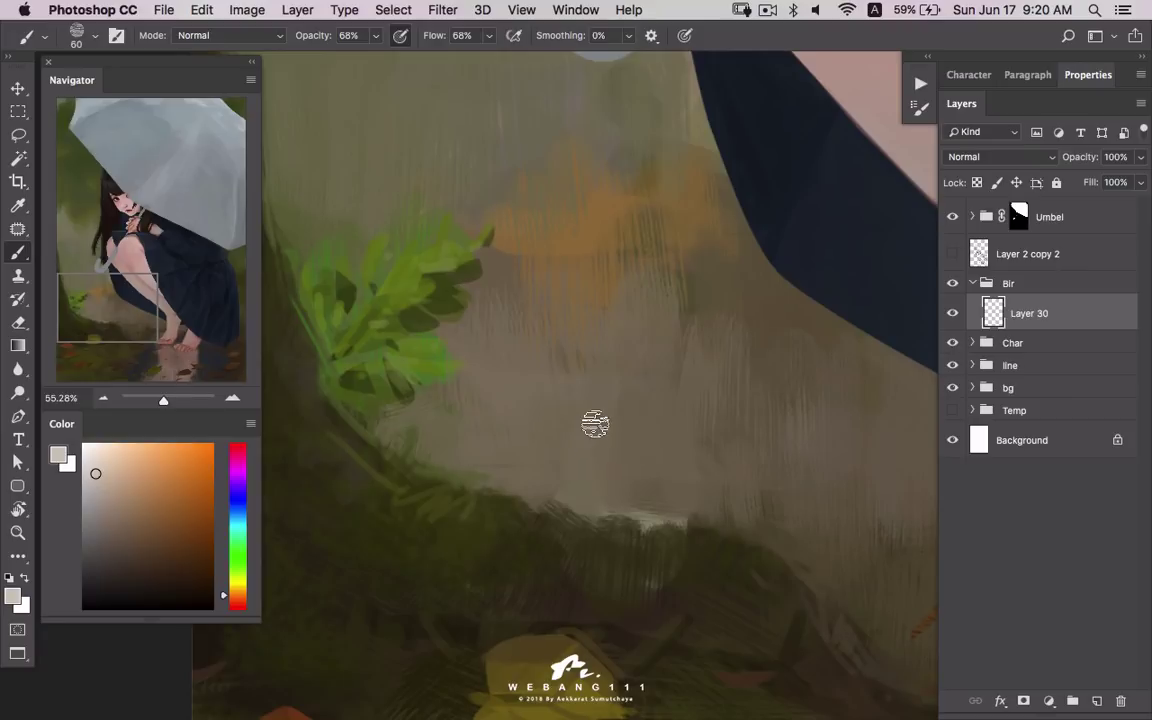
{"action": "key", "text": "bracketright"}
{"action": "key", "text": "bracketright"}
{"action": "key", "text": "bracketright"}
{"action": "key", "text": "bracketright"}
{"action": "key", "text": "bracketright"}
- Paint a rounded beige blob for the bird's body and lock Layer 30's transparent pixels
{"action": "mouse_move", "coordinate": [565, 398]}
{"action": "left_mouse_down"}
{"action": "mouse_move", "coordinate": [620, 372]}
{"action": "mouse_move", "coordinate": [643, 391]}
{"action": "mouse_move", "coordinate": [632, 424]}
{"action": "mouse_move", "coordinate": [620, 395]}
{"action": "left_mouse_up"}
{"action": "left_click", "coordinate": [97, 496]}
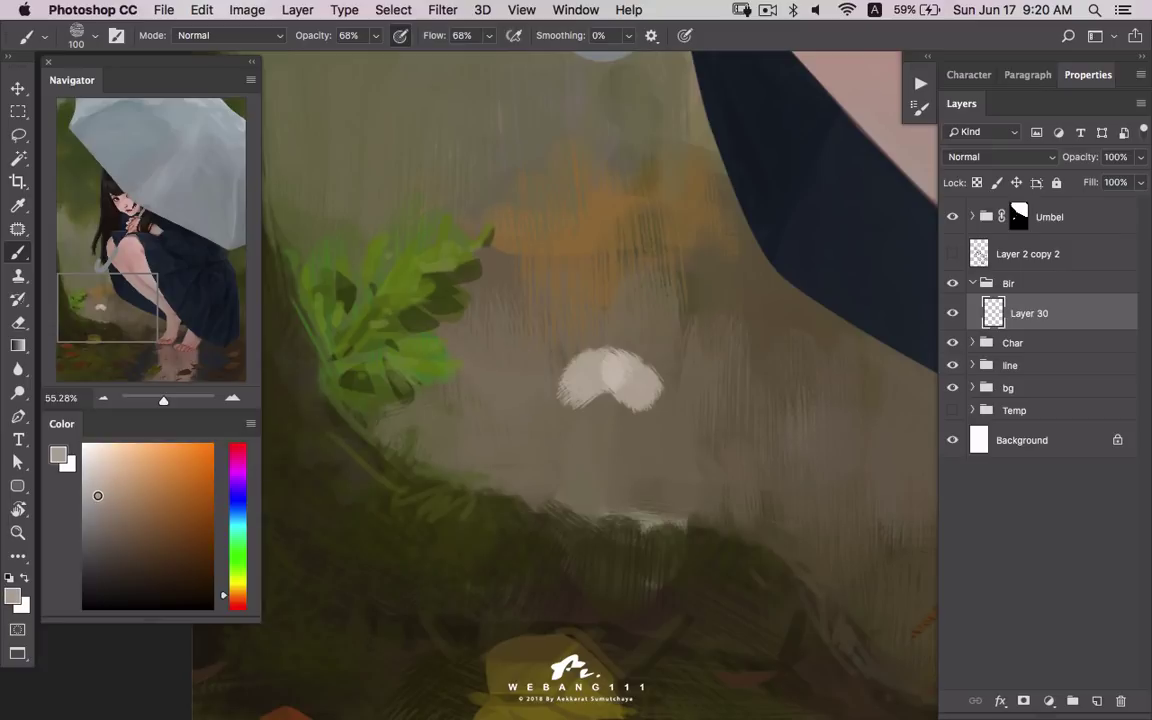
{"action": "mouse_move", "coordinate": [609, 380]}
{"action": "left_mouse_down"}
{"action": "mouse_move", "coordinate": [650, 429]}
{"action": "mouse_move", "coordinate": [650, 463]}
{"action": "mouse_move", "coordinate": [594, 470]}
{"action": "mouse_move", "coordinate": [594, 391]}
{"action": "mouse_move", "coordinate": [607, 432]}
{"action": "mouse_move", "coordinate": [584, 383]}
{"action": "mouse_move", "coordinate": [548, 437]}
{"action": "mouse_move", "coordinate": [617, 447]}
{"action": "mouse_move", "coordinate": [625, 419]}
{"action": "mouse_move", "coordinate": [645, 428]}
{"action": "mouse_move", "coordinate": [566, 463]}
{"action": "mouse_move", "coordinate": [604, 471]}
{"action": "mouse_move", "coordinate": [594, 492]}
{"action": "left_mouse_up"}
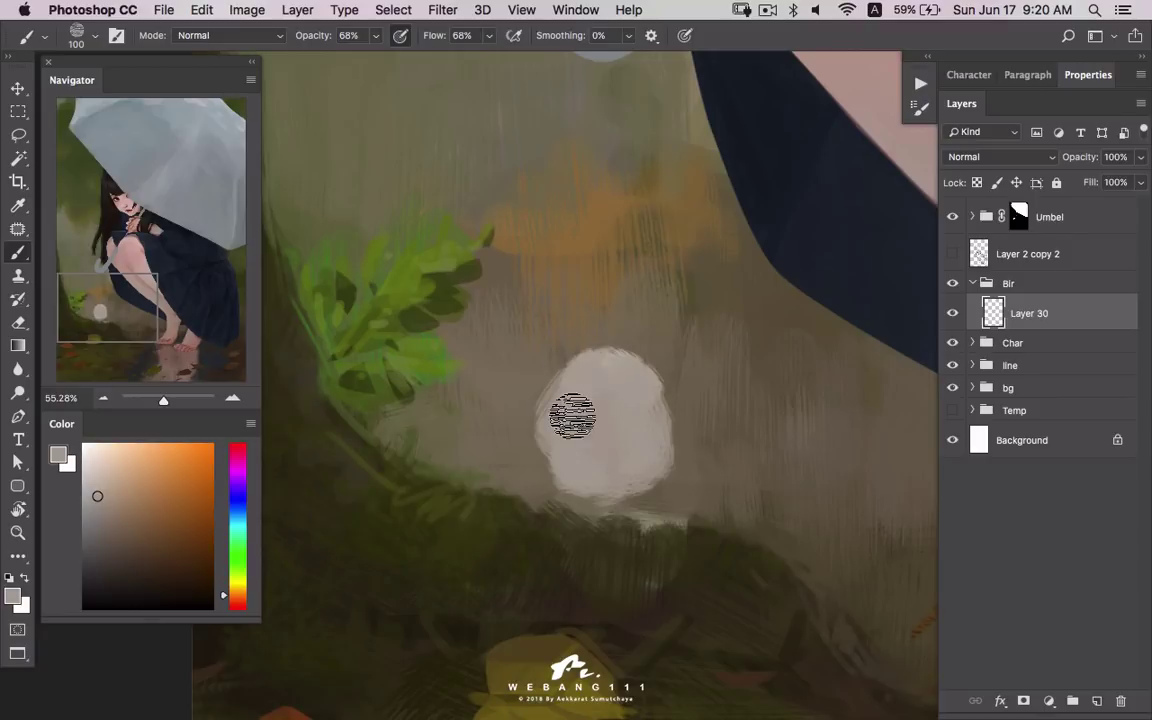
{"action": "key", "text": "bracketleft"}
{"action": "key", "text": "bracketleft"}
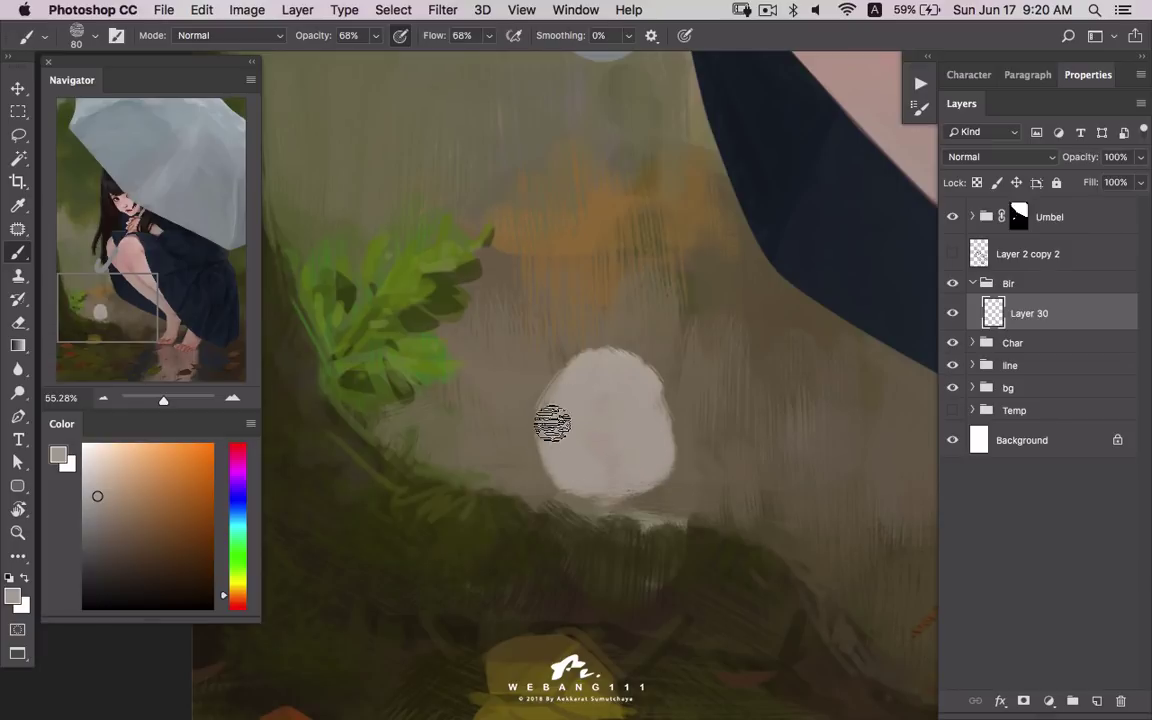
{"action": "left_click_drag", "start_coordinate": [561, 460], "coordinate": [571, 476]}
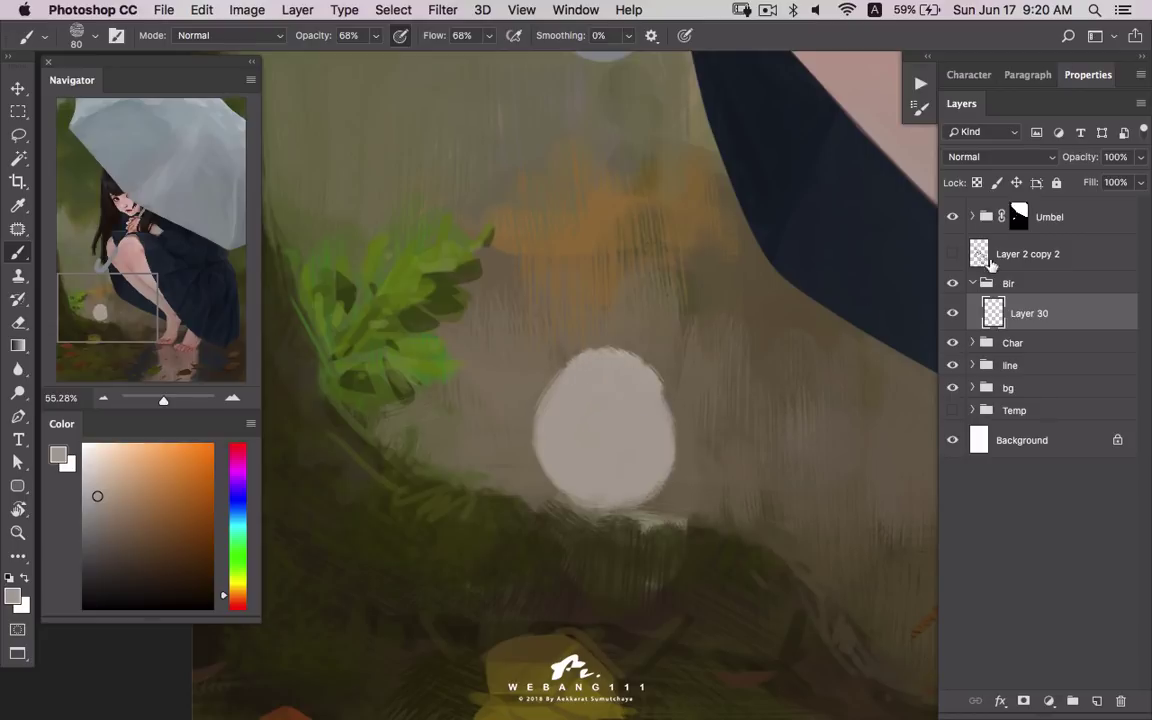
{"action": "left_click", "coordinate": [978, 183]}
- Shade the blob's lower edges in darker grey and set brush opacity to 60%
{"action": "left_click", "coordinate": [92, 522]}
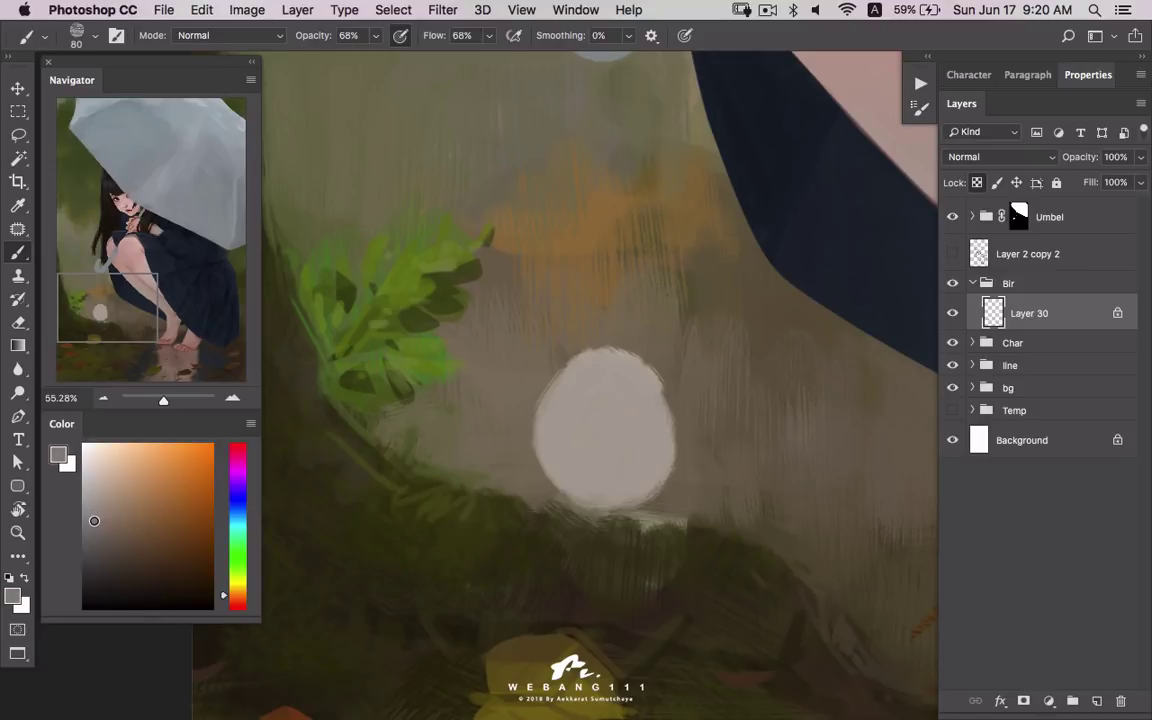
{"action": "mouse_move", "coordinate": [532, 437]}
{"action": "left_mouse_down"}
{"action": "mouse_move", "coordinate": [578, 488]}
{"action": "mouse_move", "coordinate": [656, 442]}
{"action": "left_mouse_up"}
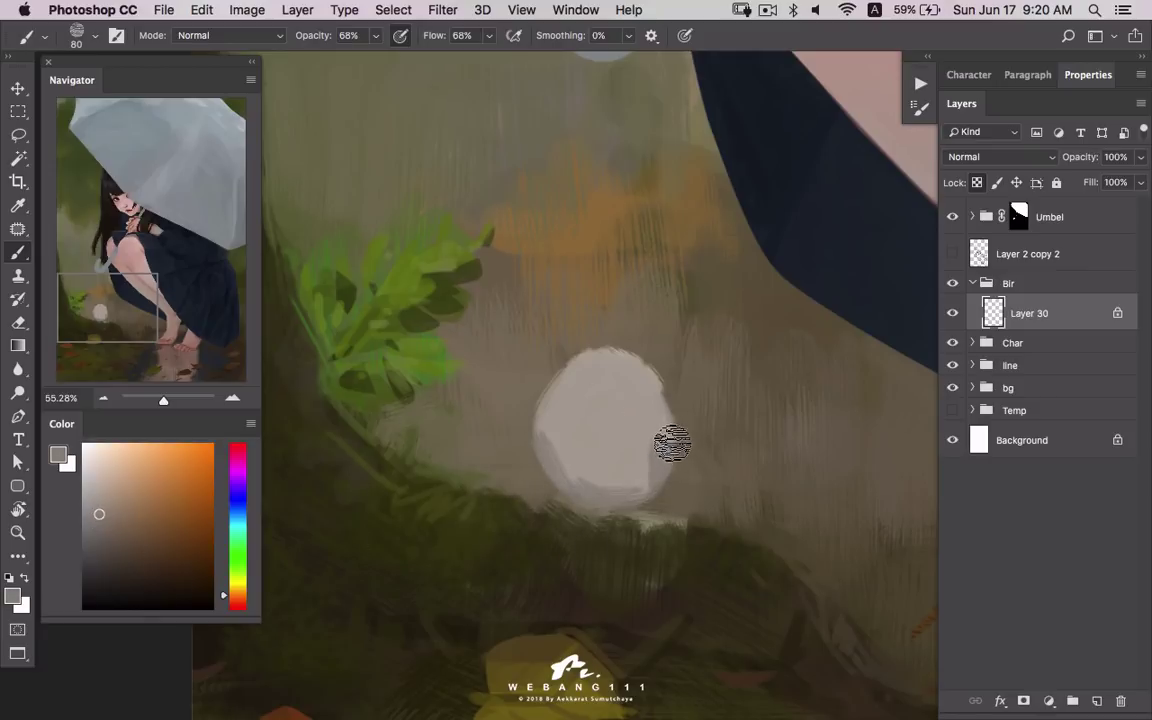
{"action": "left_click", "coordinate": [377, 37]}
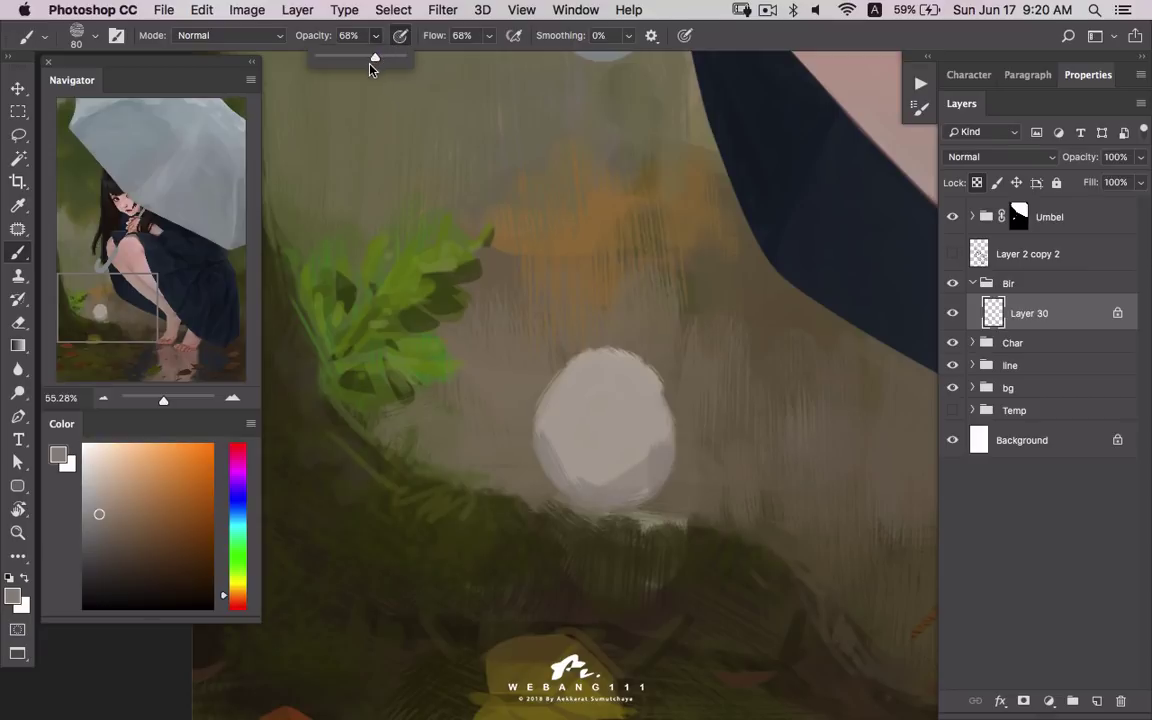
{"action": "left_click_drag", "start_coordinate": [375, 60], "coordinate": [366, 60]}
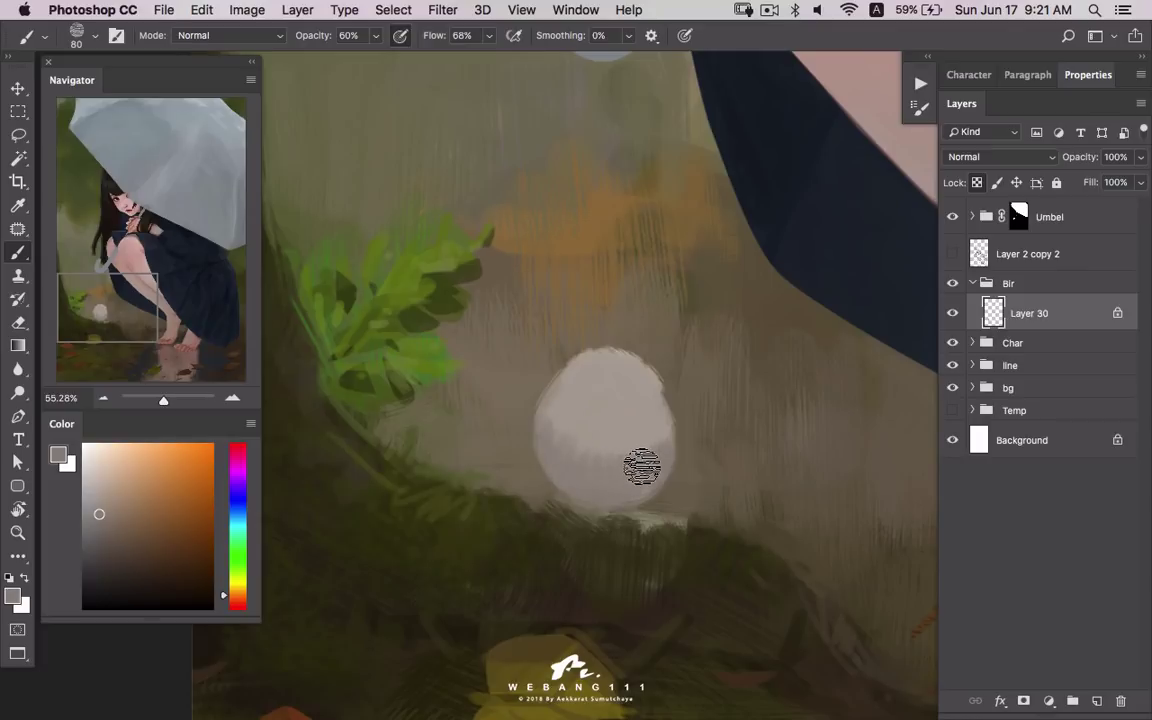
- Paint a bluish-grey band across the top of the bird's body
{"action": "left_click", "coordinate": [237, 517]}
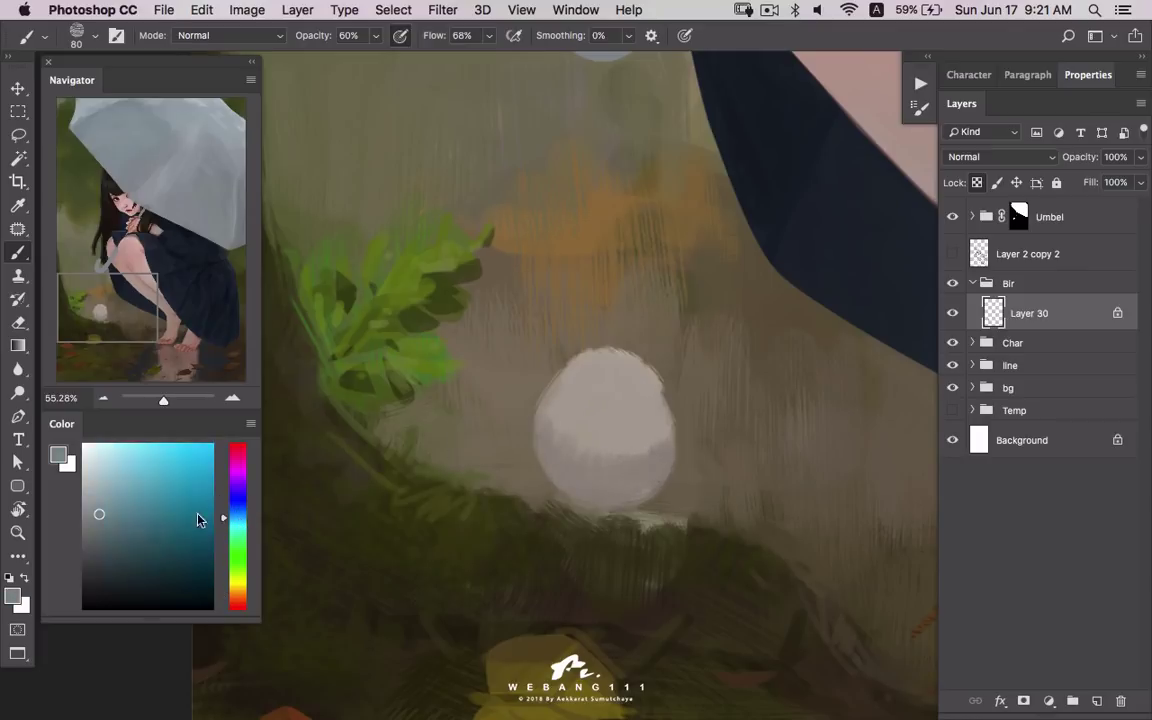
{"action": "left_click_drag", "start_coordinate": [605, 400], "coordinate": [643, 396]}
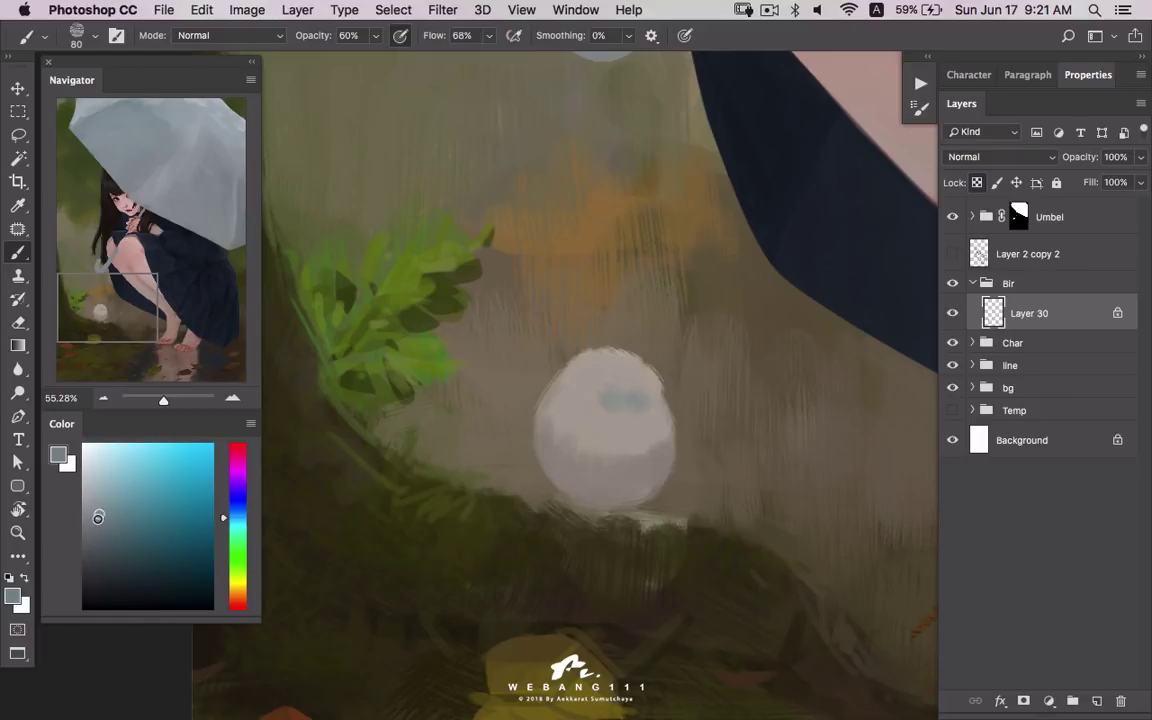
{"action": "mouse_move", "coordinate": [604, 404]}
{"action": "left_mouse_down"}
{"action": "mouse_move", "coordinate": [647, 386]}
{"action": "mouse_move", "coordinate": [600, 396]}
{"action": "left_mouse_up"}
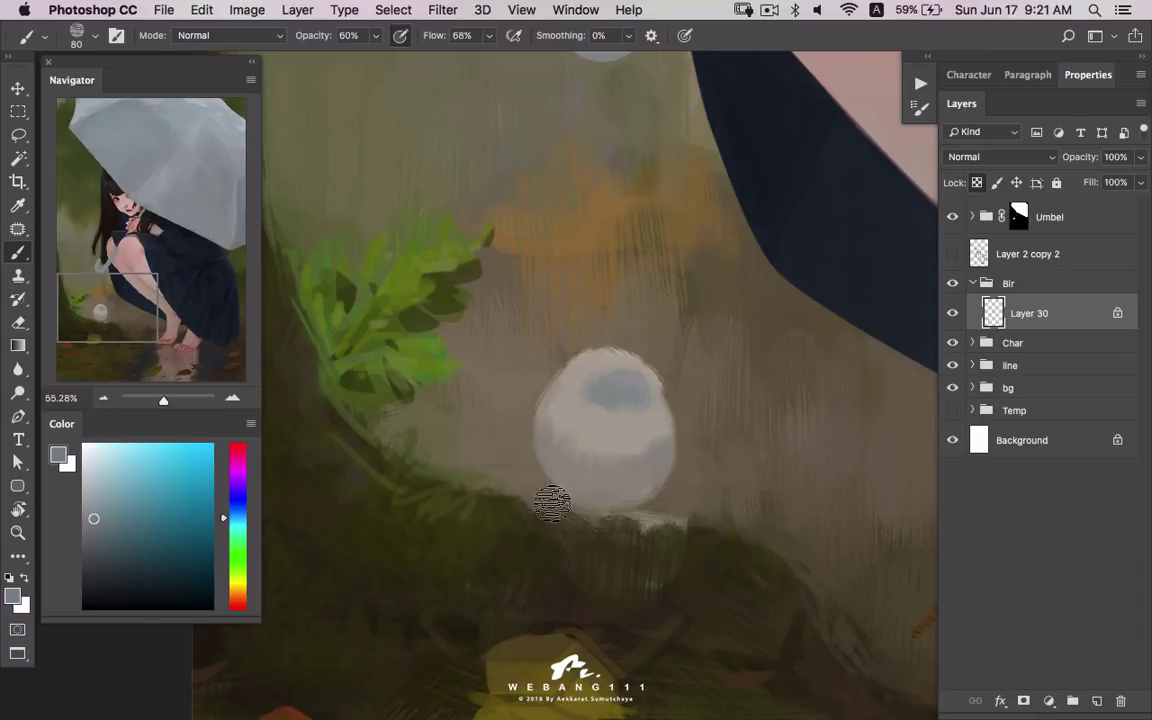
{"action": "left_click_drag", "start_coordinate": [669, 447], "coordinate": [568, 445]}
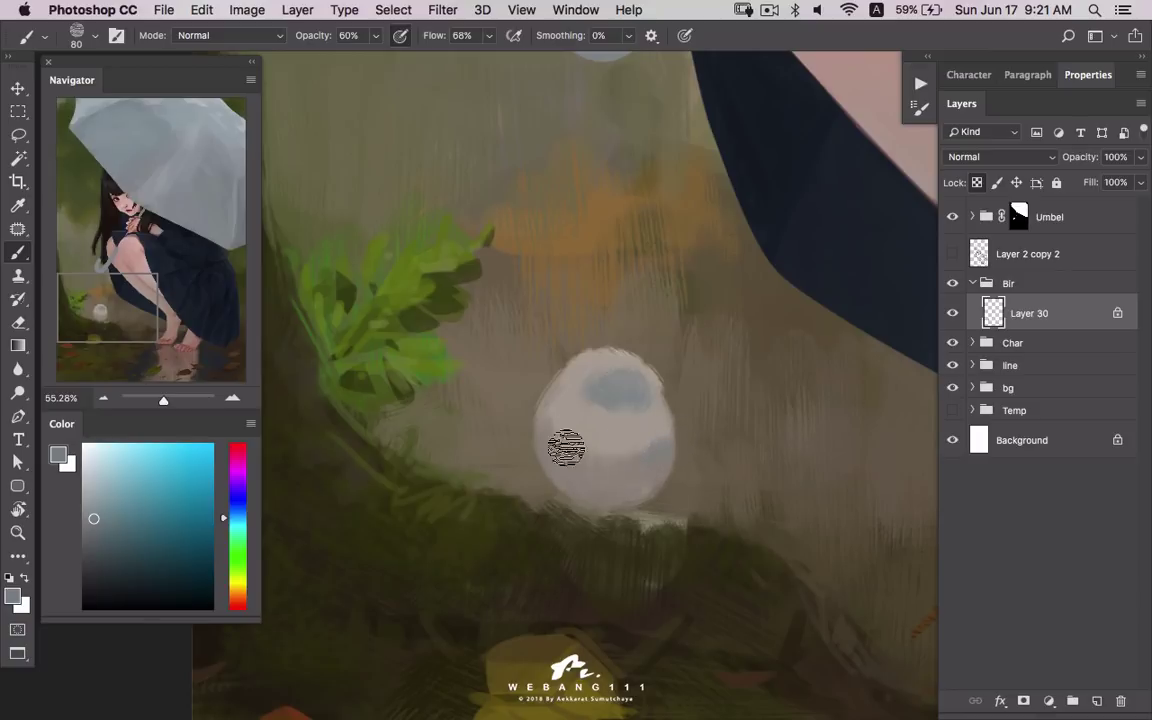
- Cover the lower-right bluish area with pale paint and sample greys from the body
{"action": "left_click", "coordinate": [99, 506]}
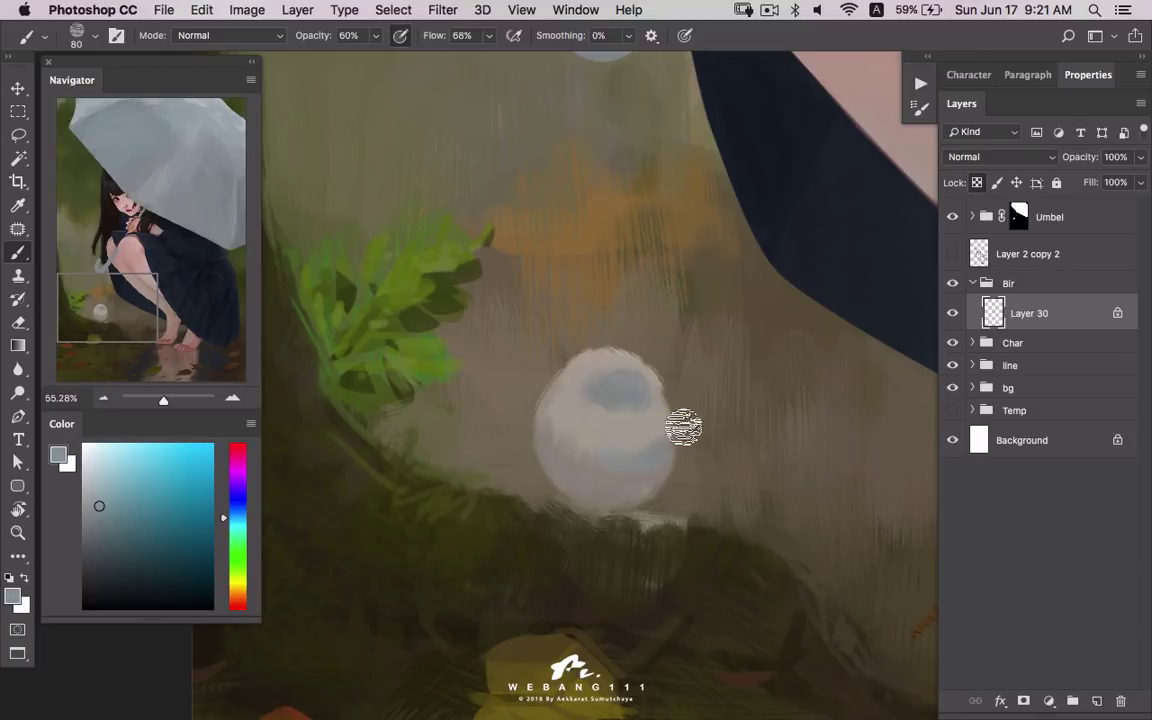
{"action": "left_click", "coordinate": [639, 436], "text": "alt"}
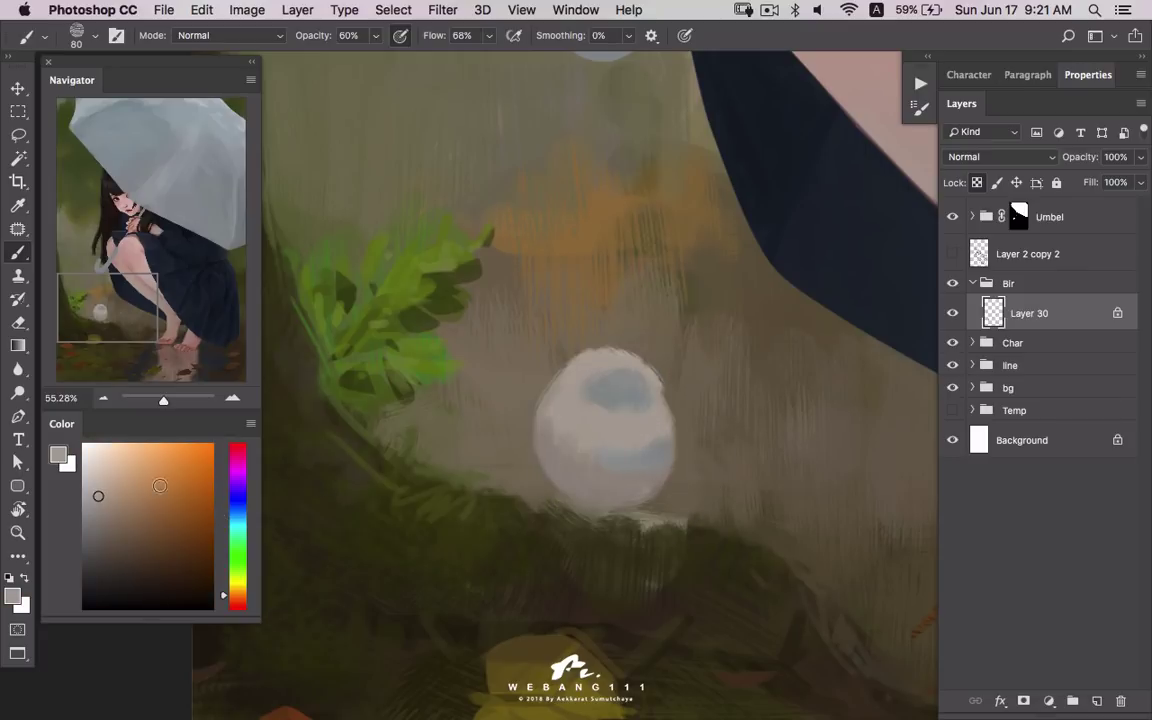
{"action": "left_click", "coordinate": [104, 488]}
{"action": "left_click_drag", "start_coordinate": [589, 452], "coordinate": [668, 442]}
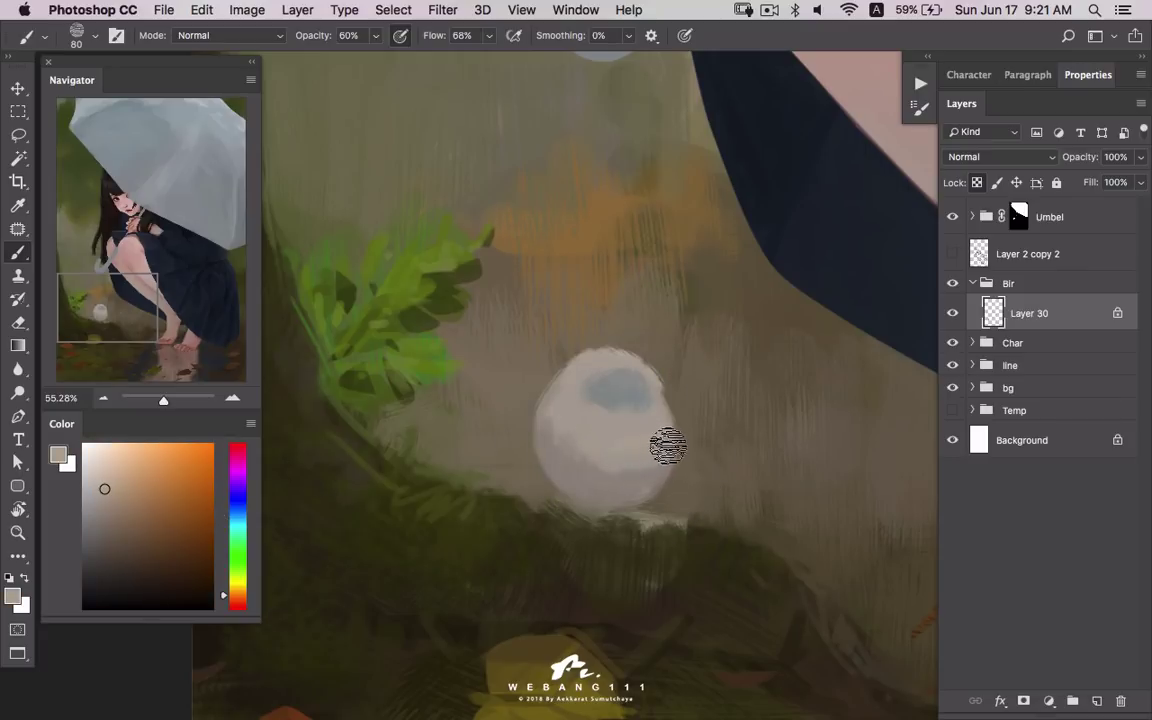
{"action": "left_click", "coordinate": [643, 466], "text": "alt"}
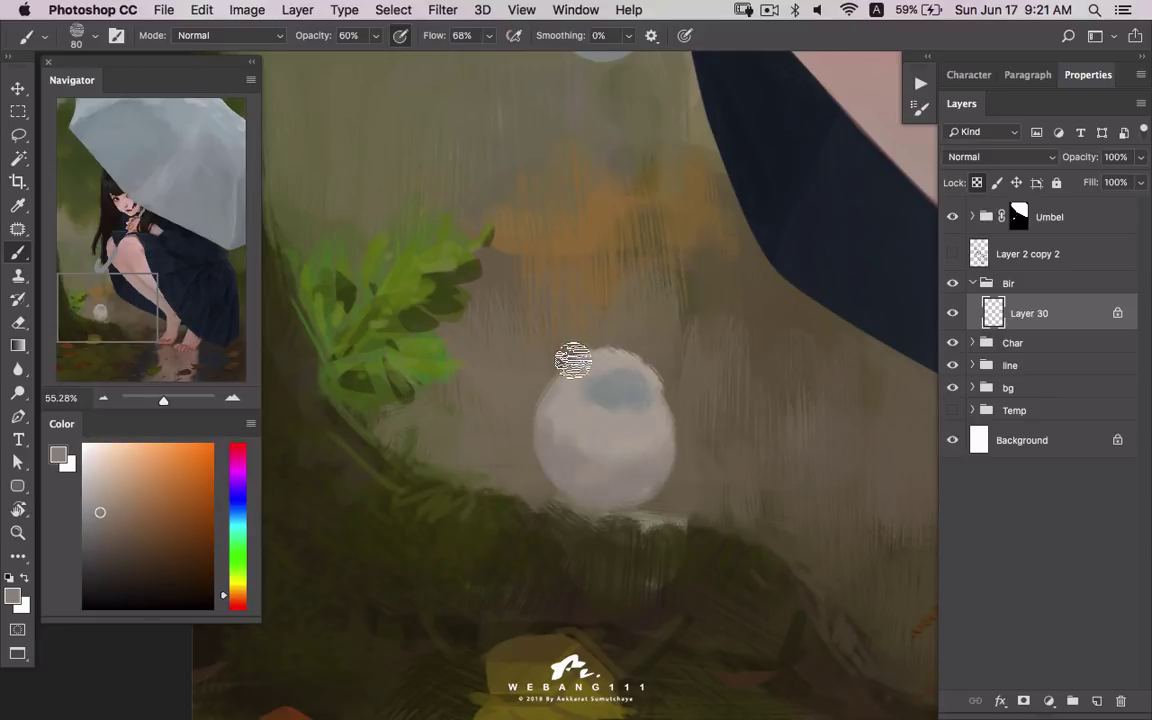
{"action": "left_click", "coordinate": [551, 424], "text": "alt"}
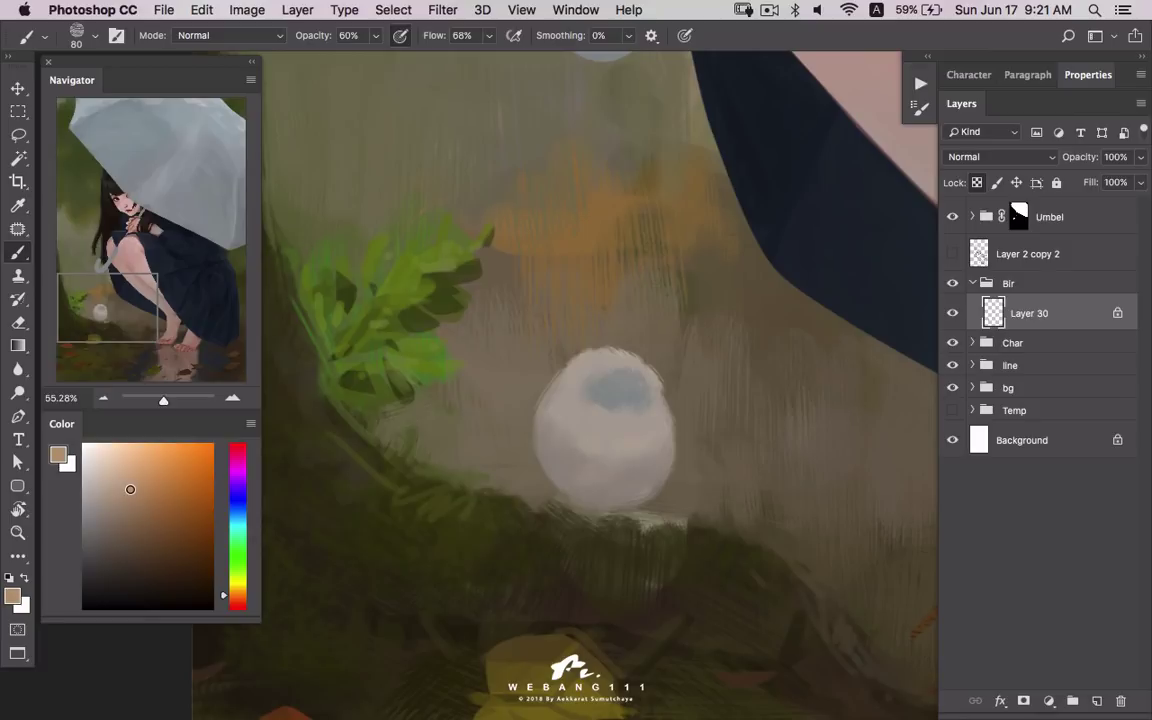
- Add a peach tint along the body's top and orange-brown strokes on its left edge
{"action": "left_click_drag", "start_coordinate": [575, 354], "coordinate": [610, 350]}
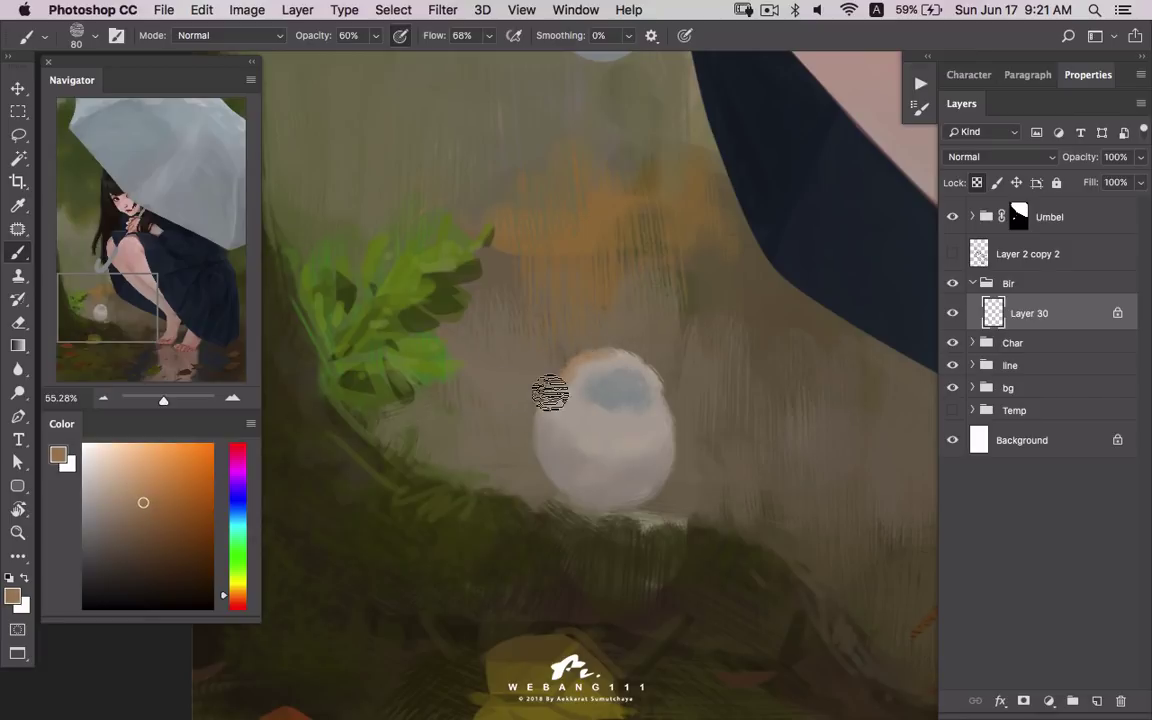
{"action": "mouse_move", "coordinate": [535, 398]}
{"action": "left_mouse_down"}
{"action": "mouse_move", "coordinate": [548, 432]}
{"action": "mouse_move", "coordinate": [509, 463]}
{"action": "left_mouse_up"}
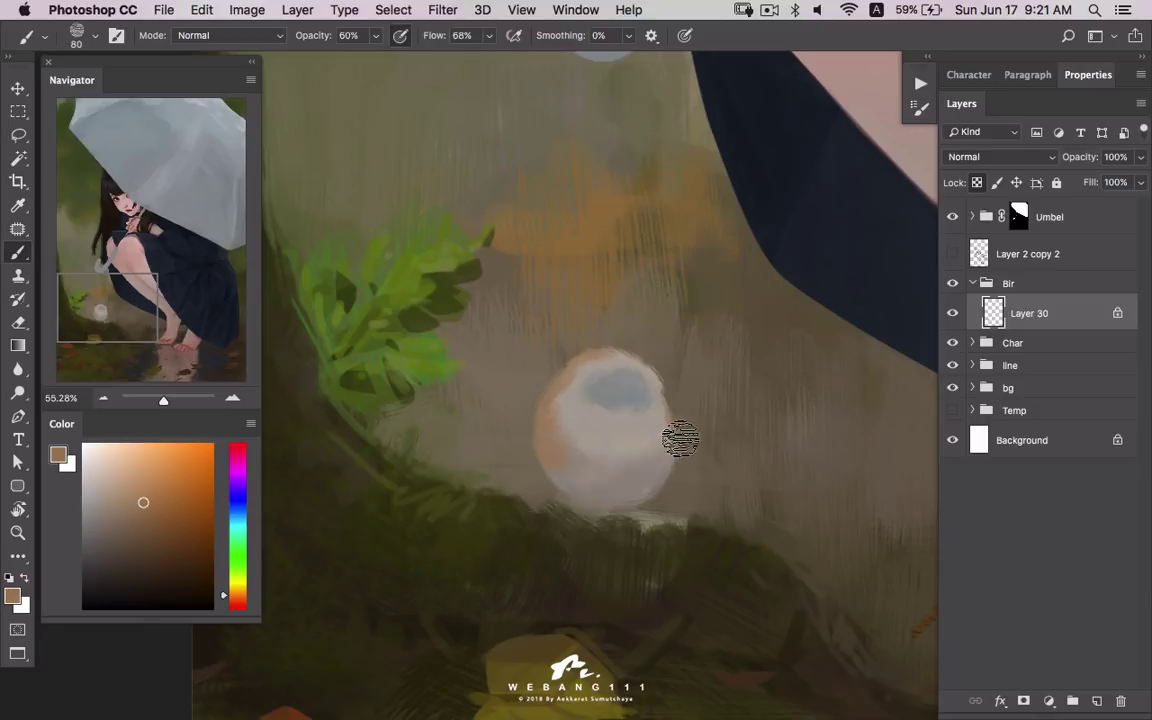
{"action": "left_click", "coordinate": [481, 371], "text": "alt"}
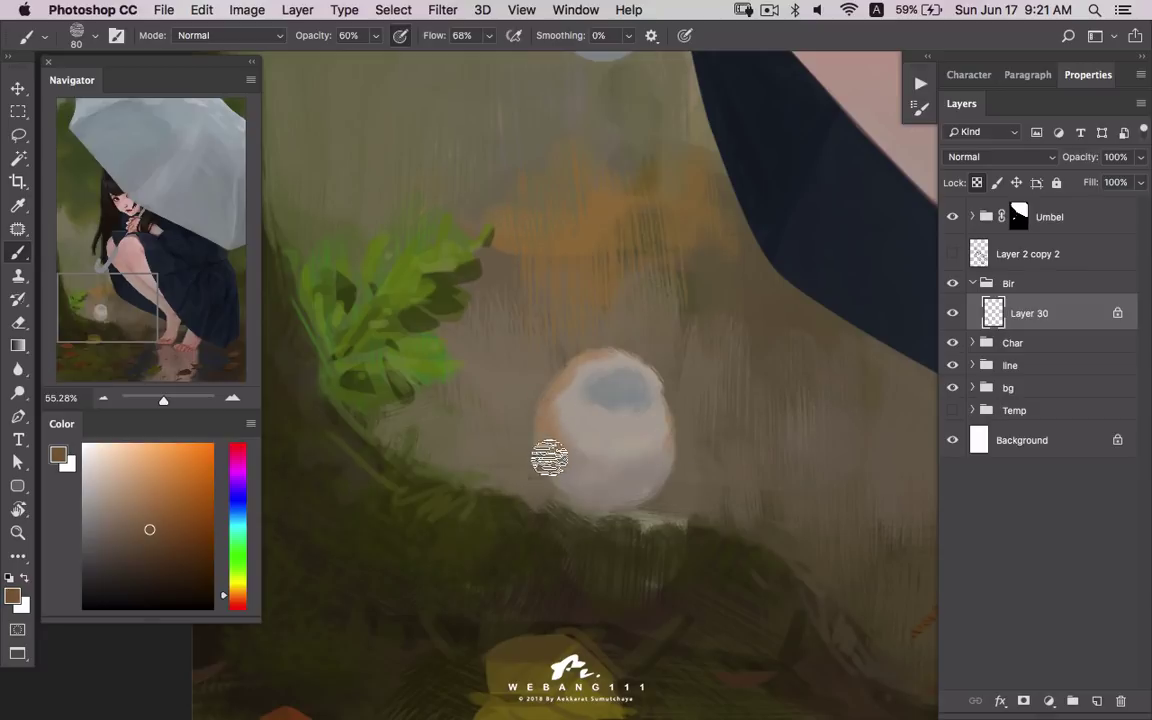
{"action": "left_click_drag", "start_coordinate": [545, 398], "coordinate": [537, 442]}
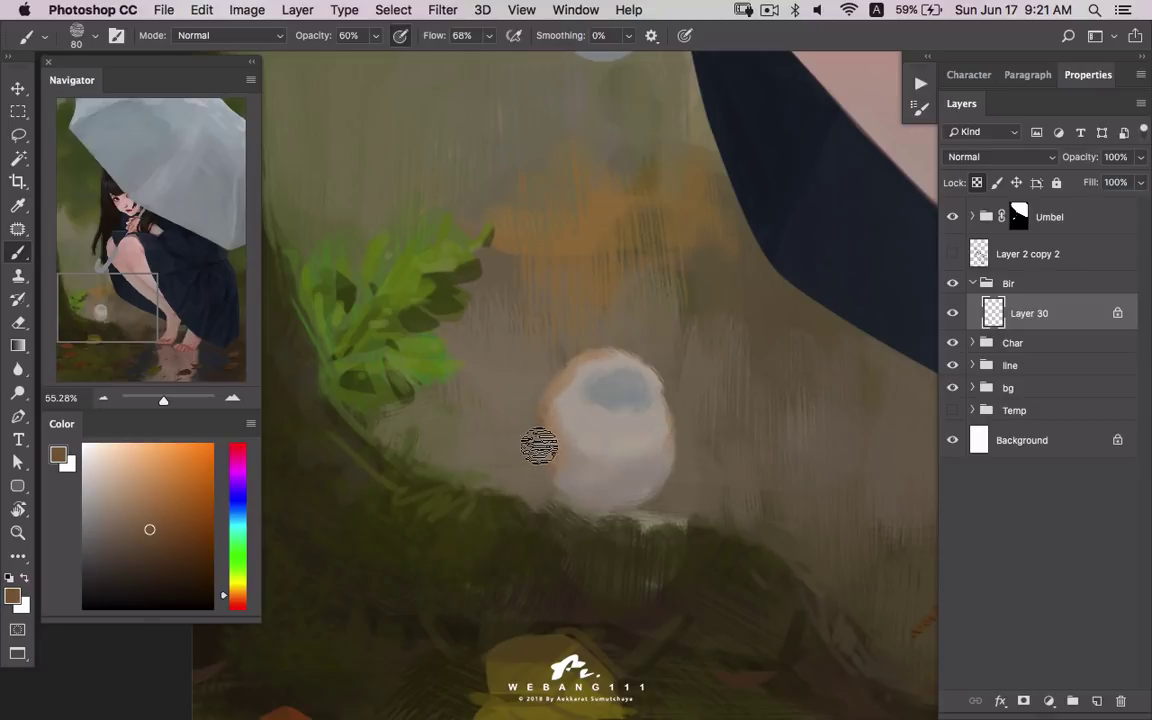
- Mix a light cyan-grey from the bird's tones and shrink the brush for finer painting
{"action": "left_click", "coordinate": [569, 376], "text": "alt"}
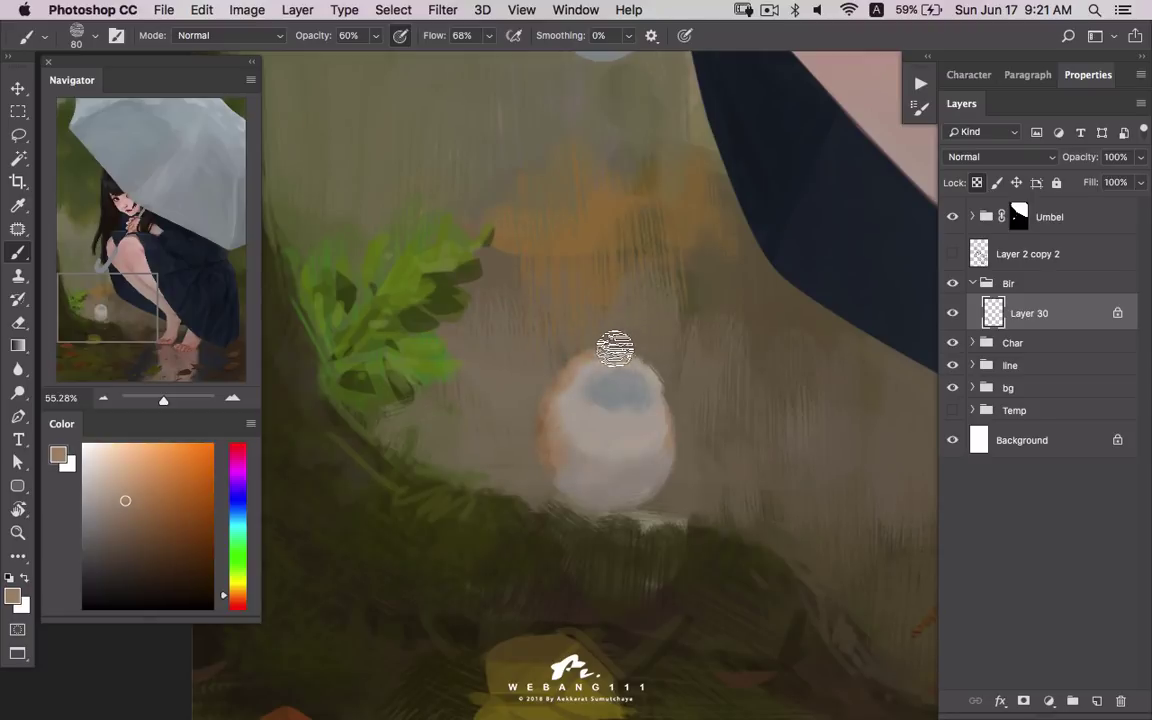
{"action": "left_click", "coordinate": [570, 336], "text": "alt"}
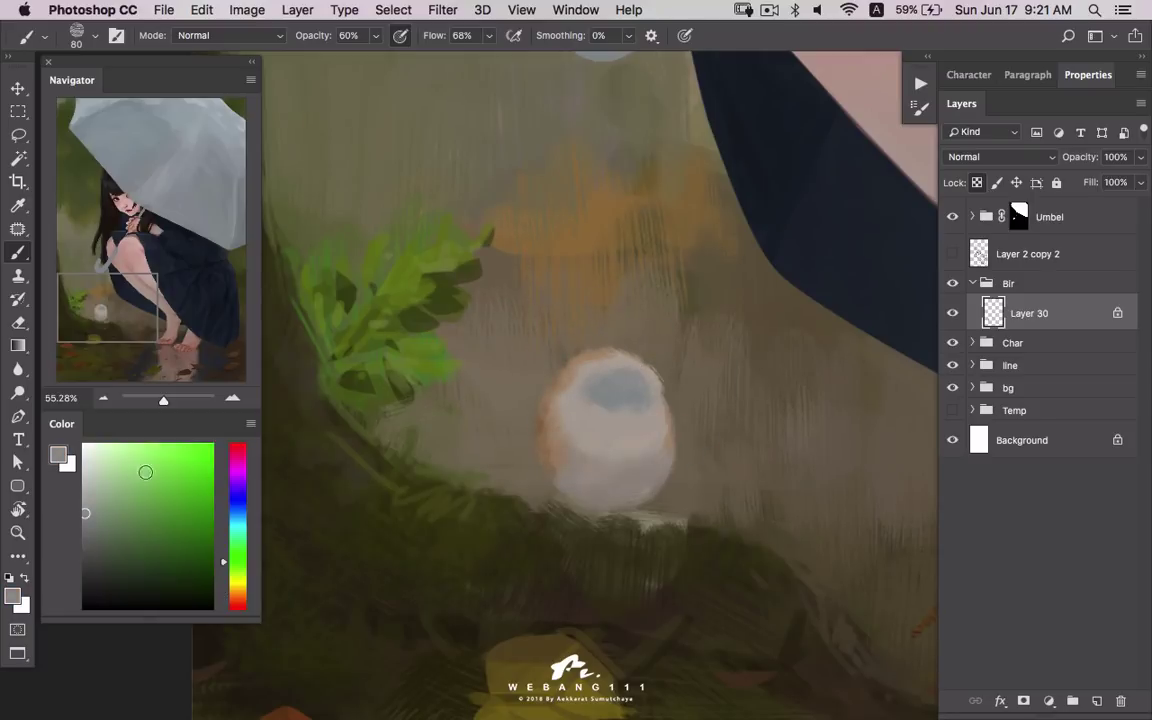
{"action": "left_click_drag", "start_coordinate": [89, 507], "coordinate": [91, 501]}
{"action": "left_click_drag", "start_coordinate": [224, 543], "coordinate": [224, 517]}
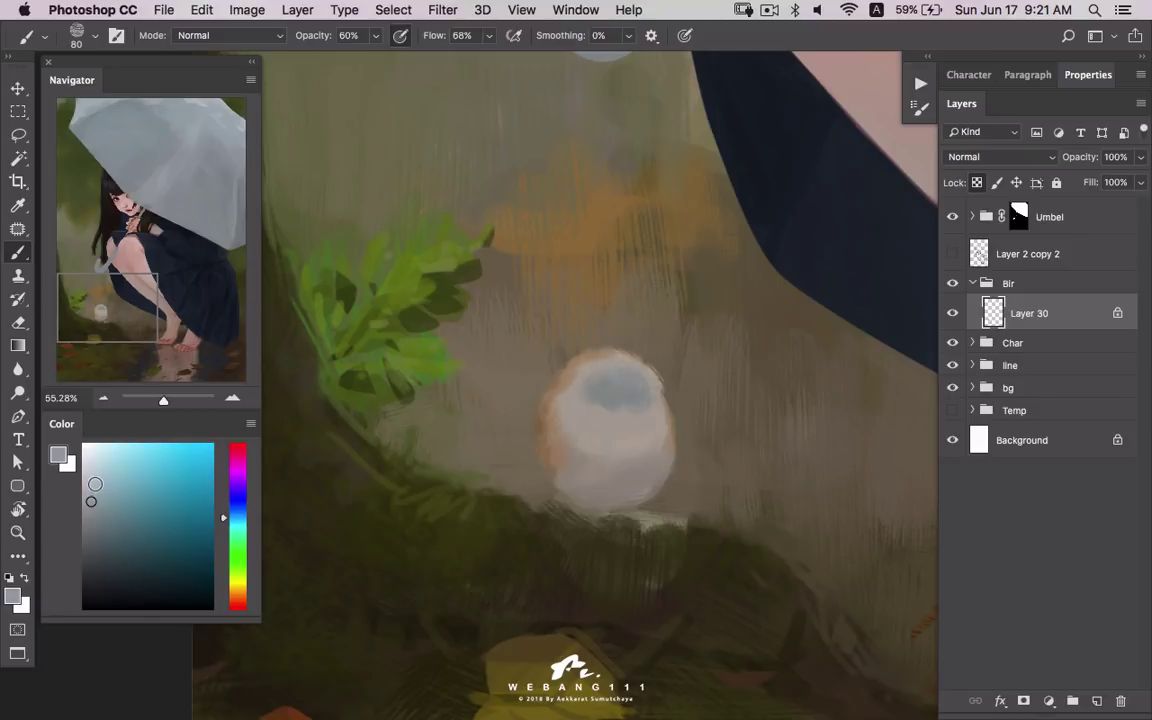
{"action": "left_click", "coordinate": [93, 477]}
{"action": "mouse_move", "coordinate": [609, 373]}
{"action": "left_mouse_down"}
{"action": "mouse_move", "coordinate": [586, 373]}
{"action": "mouse_move", "coordinate": [627, 372]}
{"action": "left_mouse_up"}
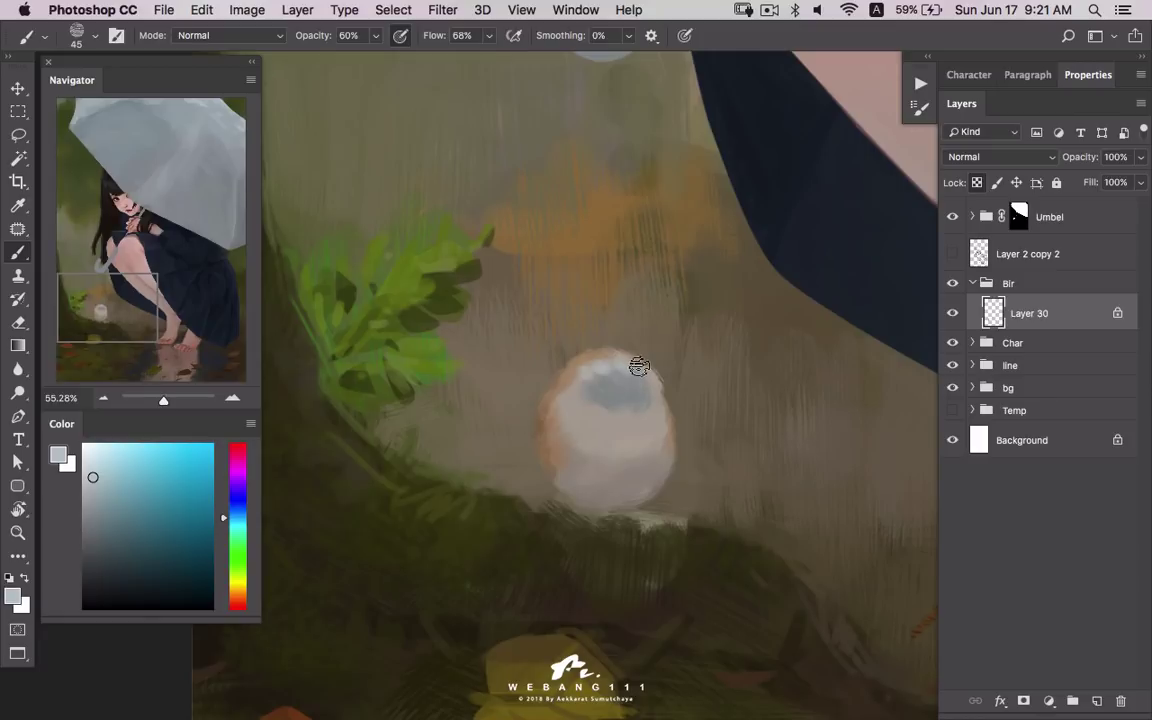
{"action": "left_click", "coordinate": [624, 375], "text": "alt"}
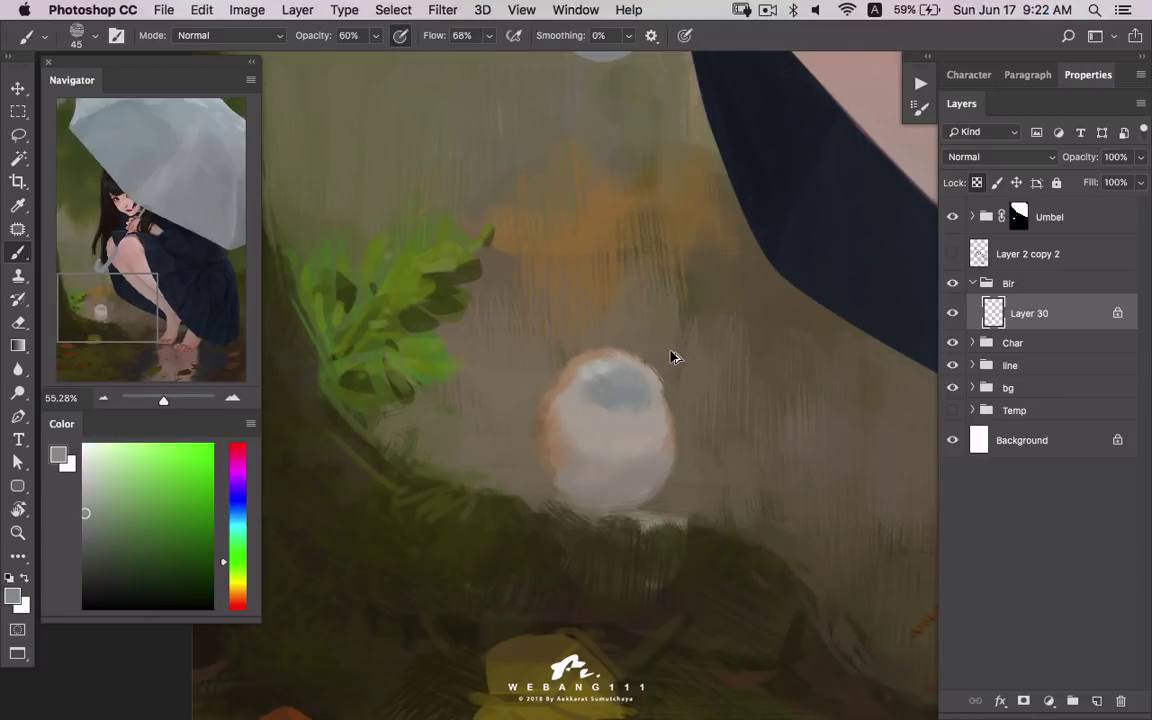
{"action": "key", "text": "z"}
{"action": "mouse_move", "coordinate": [677, 351]}
{"action": "left_mouse_down"}
{"action": "mouse_move", "coordinate": [563, 468]}
{"action": "mouse_move", "coordinate": [599, 442]}
{"action": "mouse_move", "coordinate": [699, 422]}
{"action": "mouse_move", "coordinate": [668, 422]}
{"action": "left_mouse_up"}
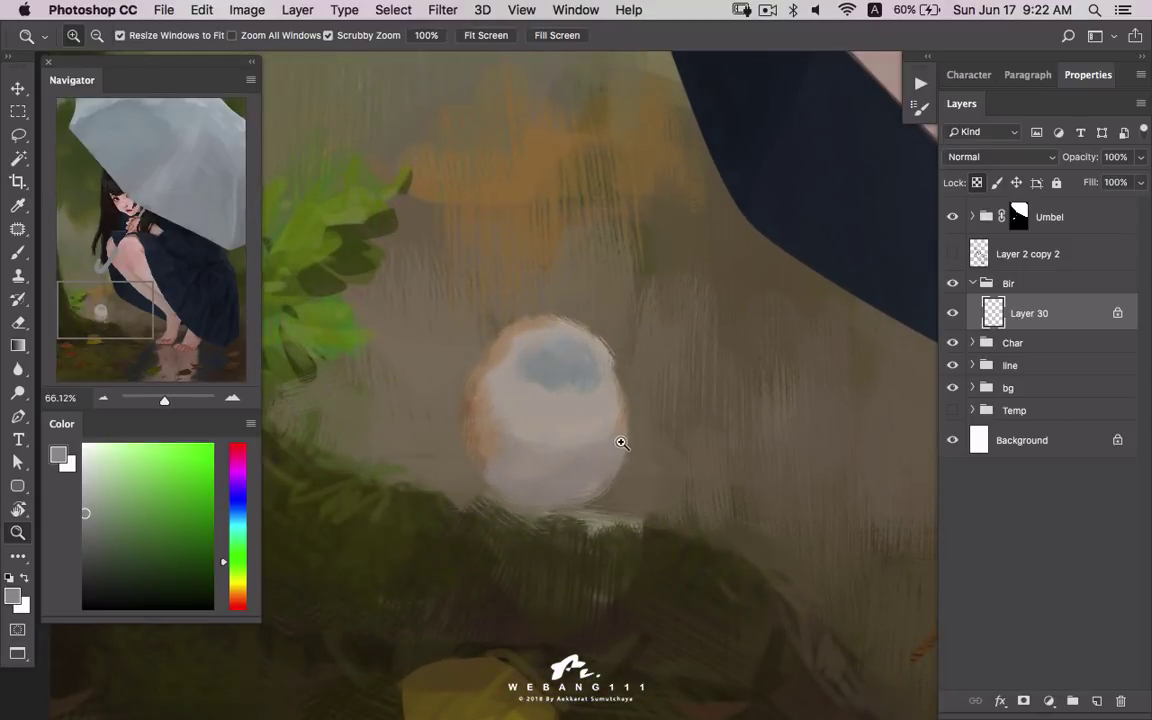
- Sample orange and body tones, then lighten and smooth the bird's lower body
{"action": "key", "text": "b"}
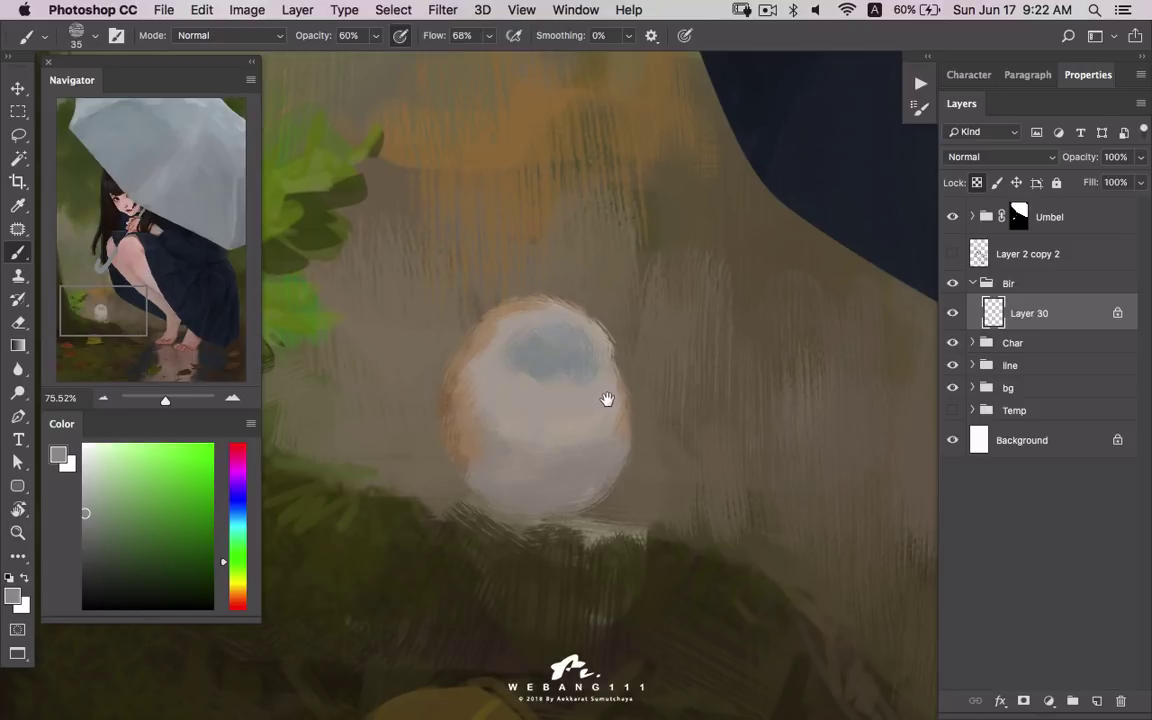
{"action": "left_click", "coordinate": [519, 412], "text": "alt"}
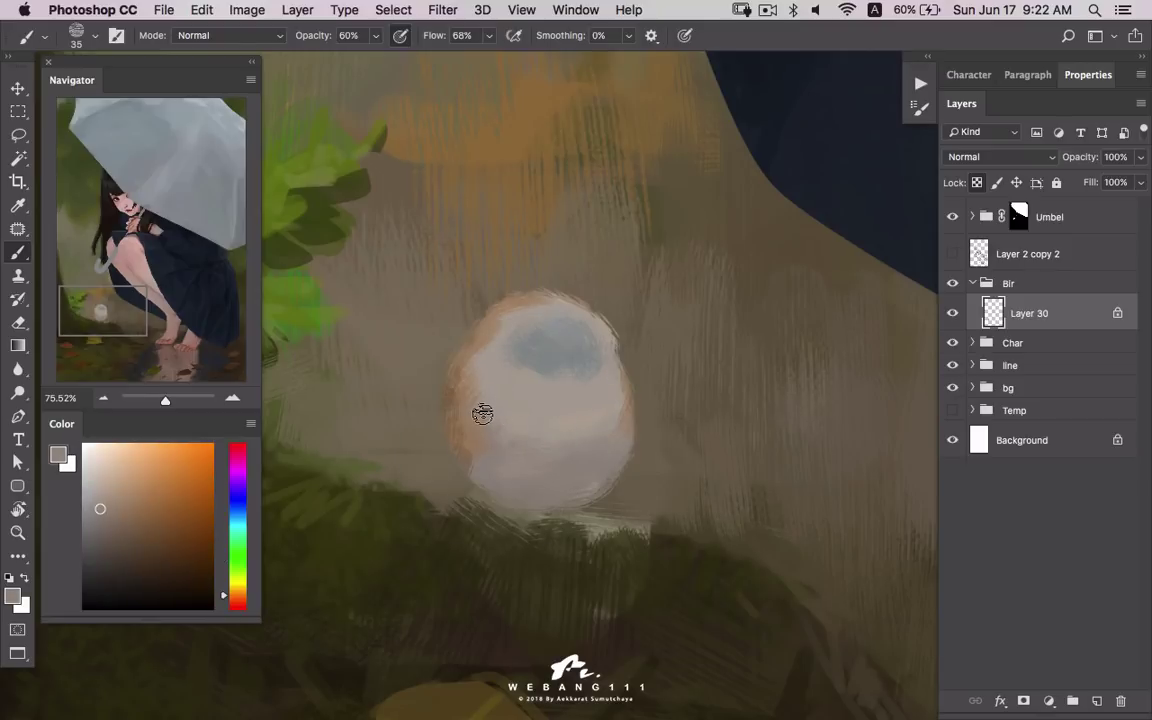
{"action": "left_click", "coordinate": [562, 443], "text": "alt"}
{"action": "left_click", "coordinate": [527, 395], "text": "alt"}
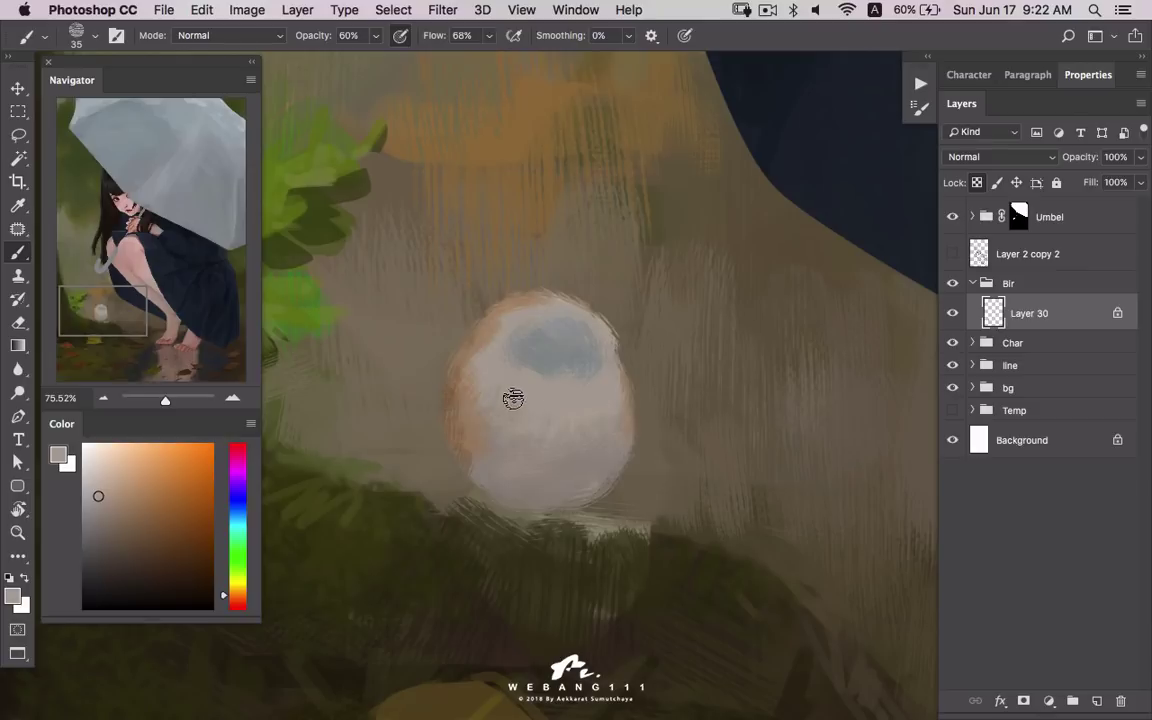
{"action": "left_click", "coordinate": [517, 440], "text": "alt"}
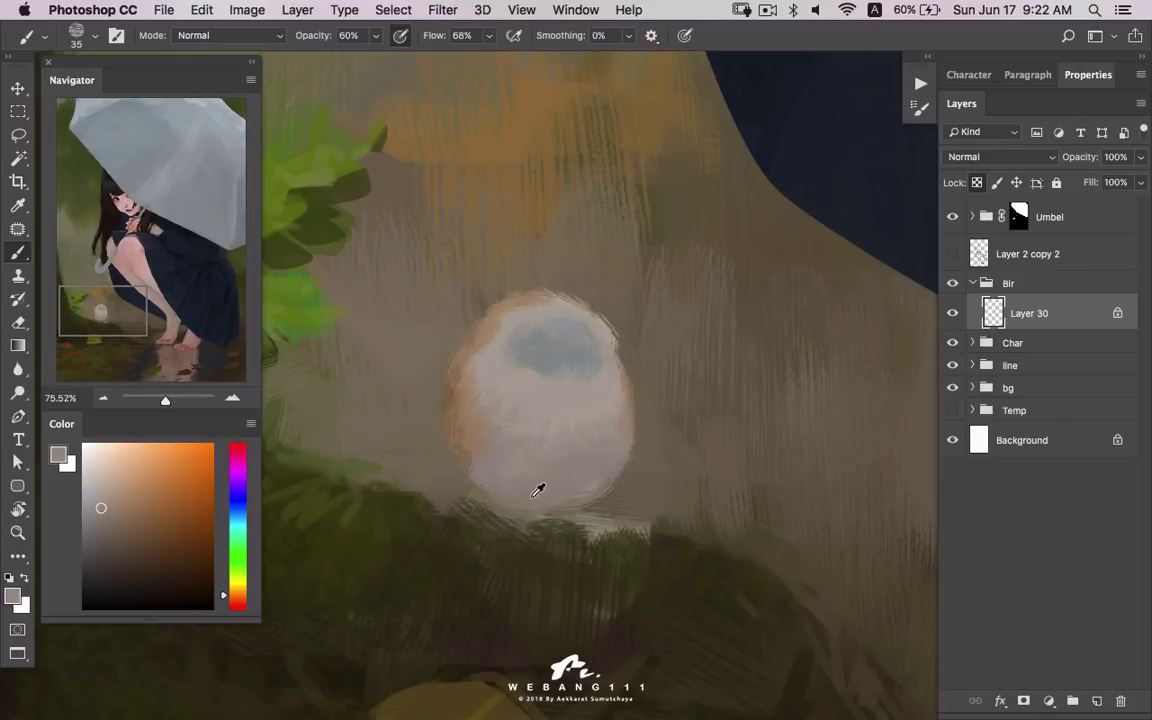
{"action": "left_click", "coordinate": [533, 494], "text": "alt"}
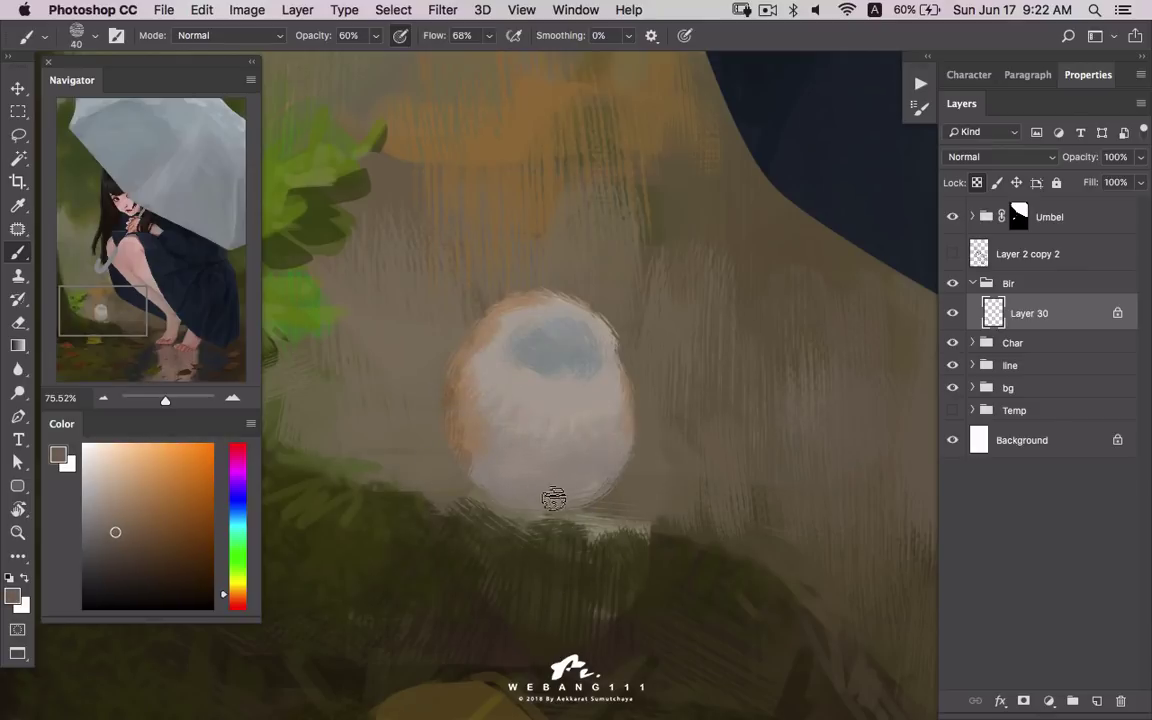
{"action": "key", "text": "bracketright"}
{"action": "key", "text": "bracketright"}
{"action": "key", "text": "bracketright"}
{"action": "left_click_drag", "start_coordinate": [560, 488], "coordinate": [463, 475]}
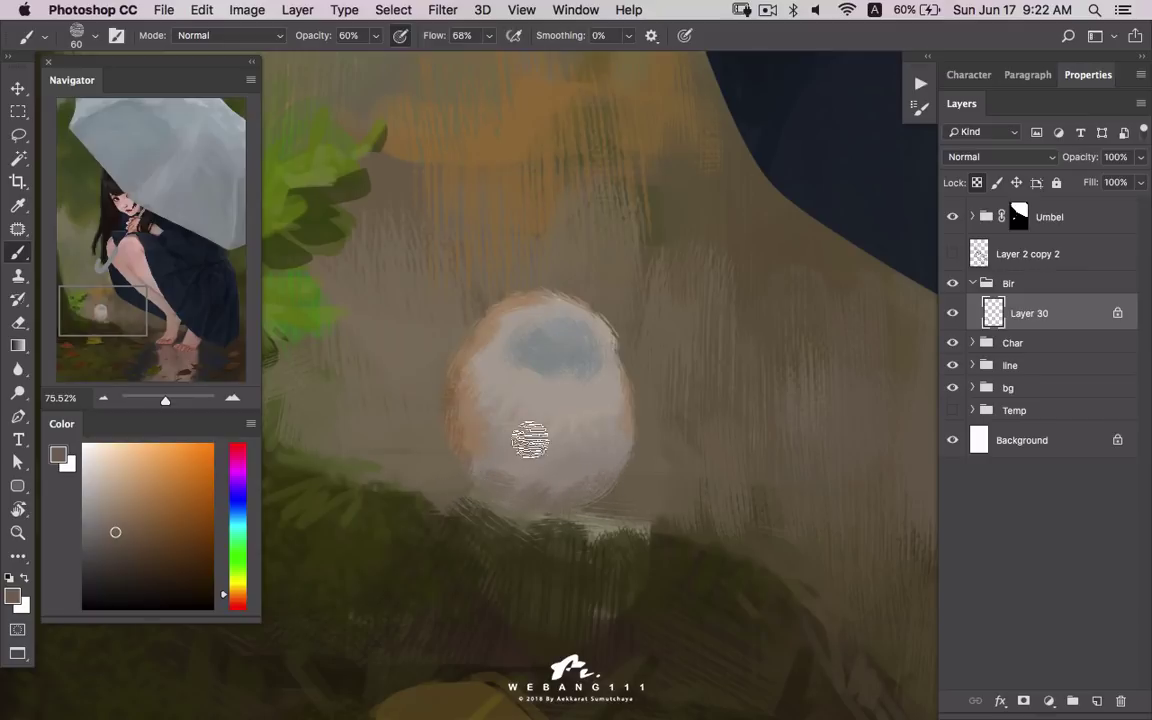
- With a small textured brush, work tan, brown and grey tones and a dark brown beak
{"action": "right_click", "coordinate": [546, 382]}
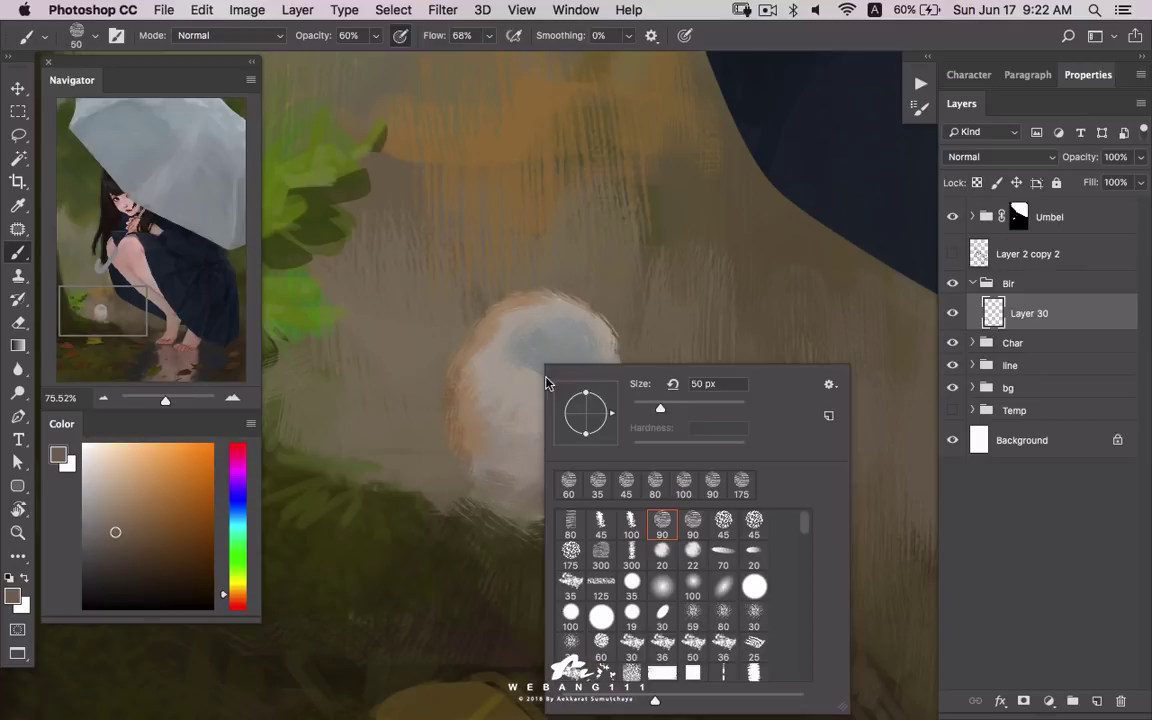
{"action": "double_click", "coordinate": [723, 519]}
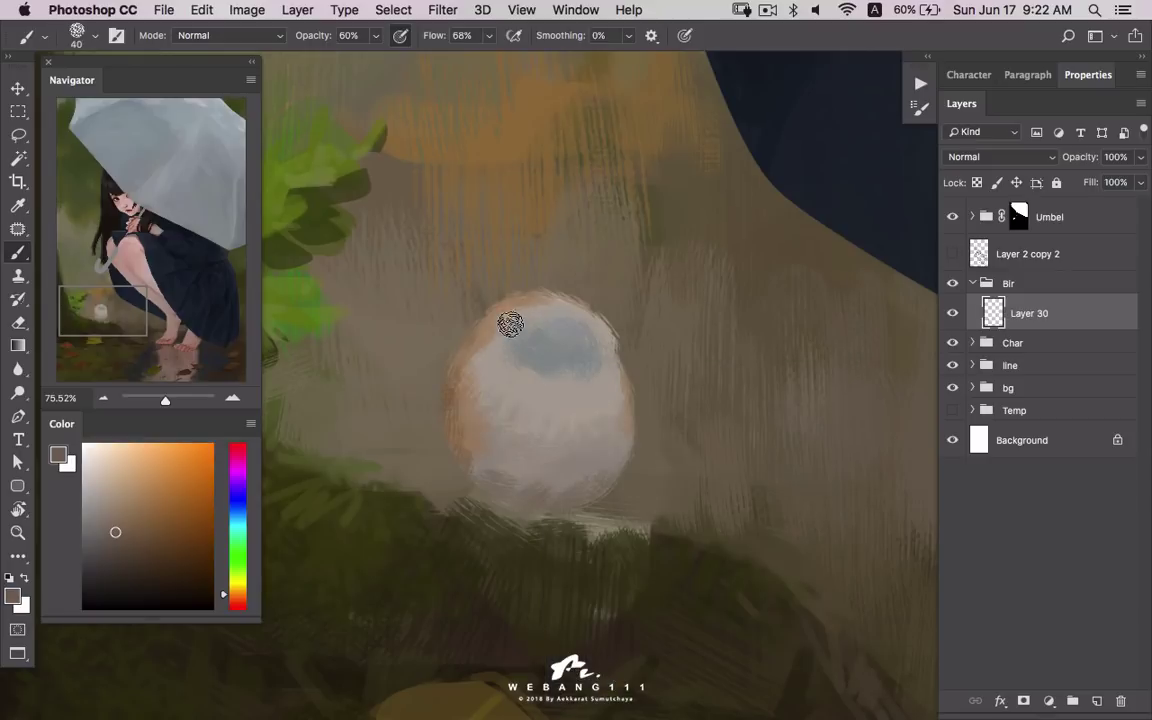
{"action": "left_click", "coordinate": [480, 325], "text": "alt"}
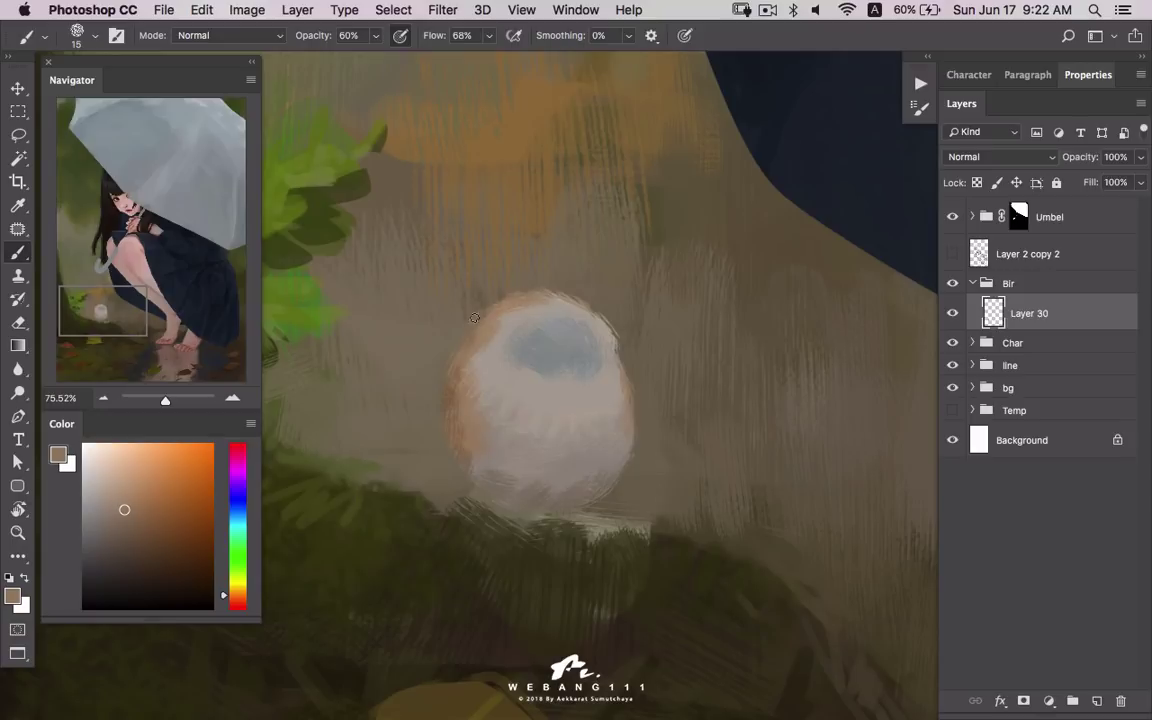
{"action": "left_click", "coordinate": [442, 391], "text": "alt"}
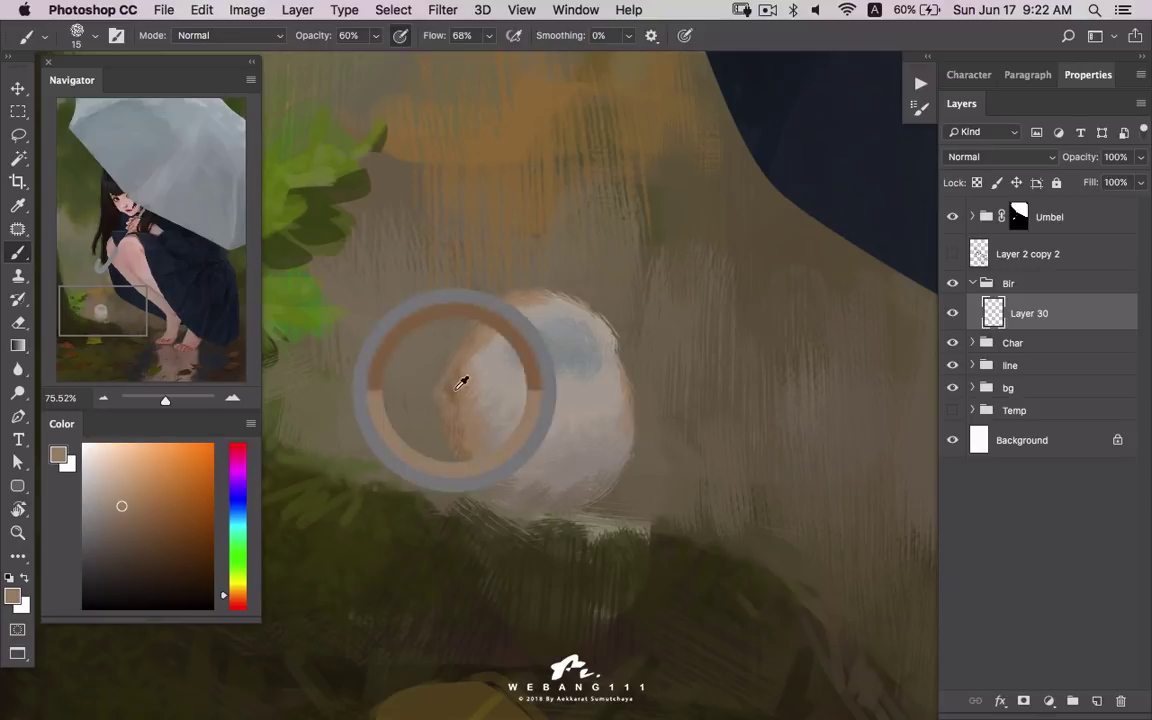
{"action": "left_click", "coordinate": [474, 388], "text": "alt"}
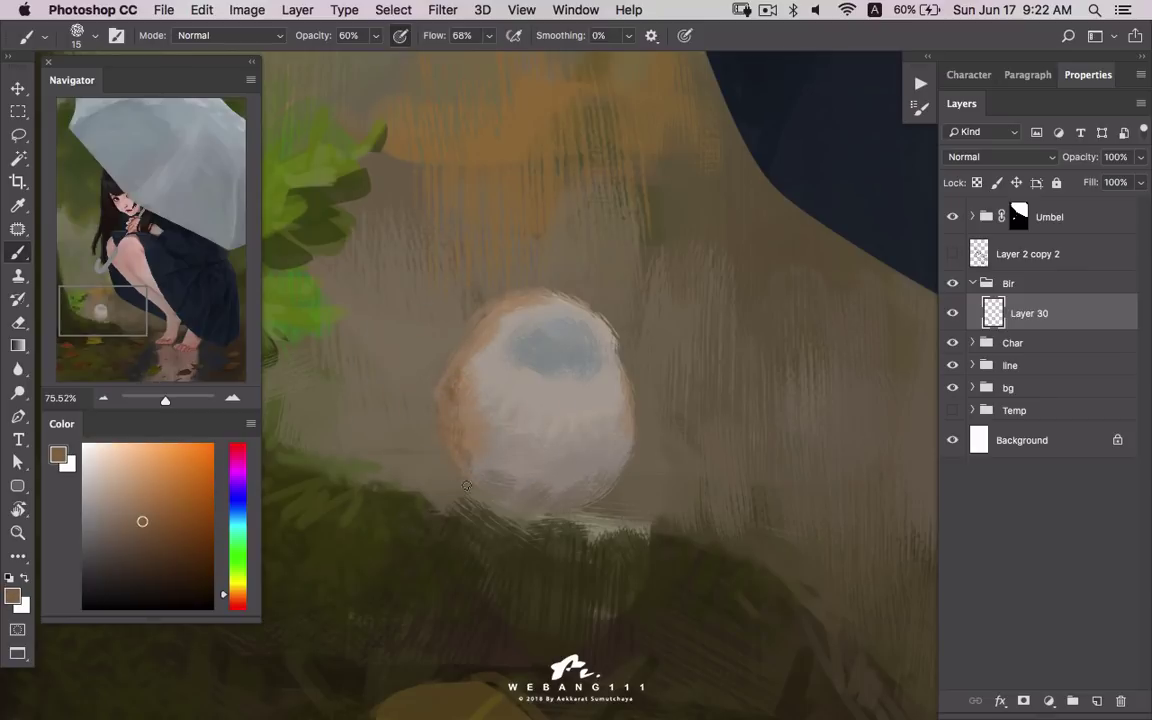
{"action": "left_click", "coordinate": [597, 366], "text": "alt"}
{"action": "left_click", "coordinate": [620, 371], "text": "alt"}
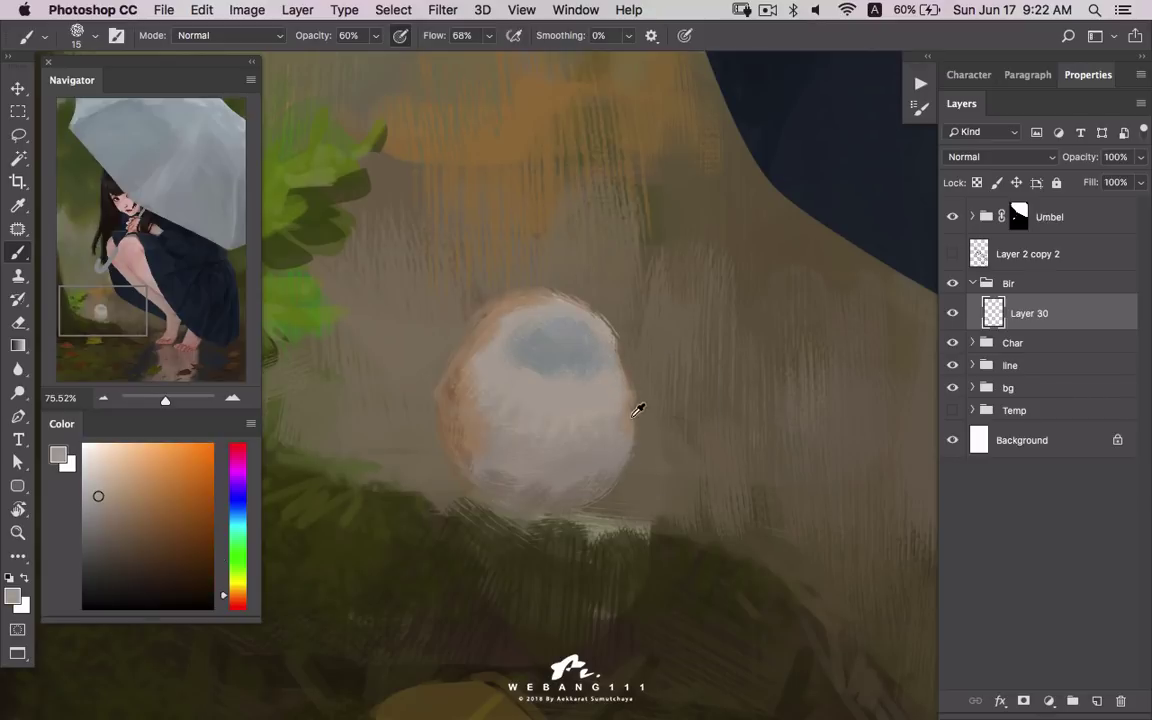
{"action": "left_click", "coordinate": [637, 410], "text": "alt"}
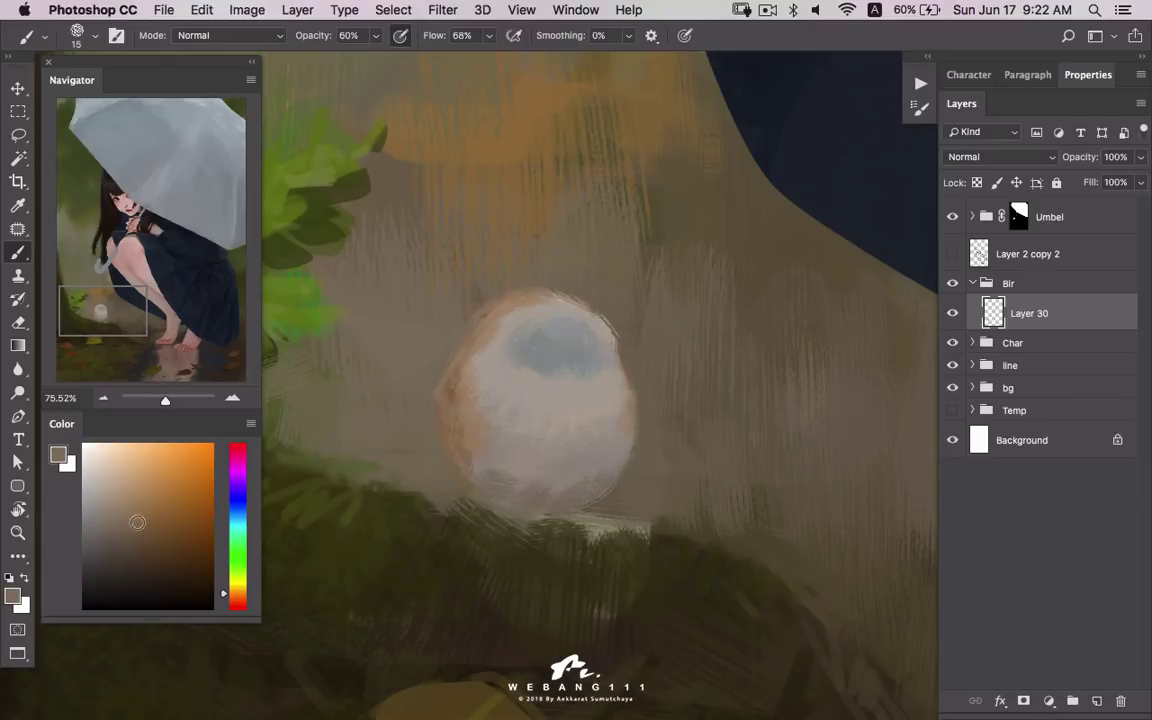
{"action": "left_click", "coordinate": [624, 346], "text": "alt"}
{"action": "left_click", "coordinate": [172, 549]}
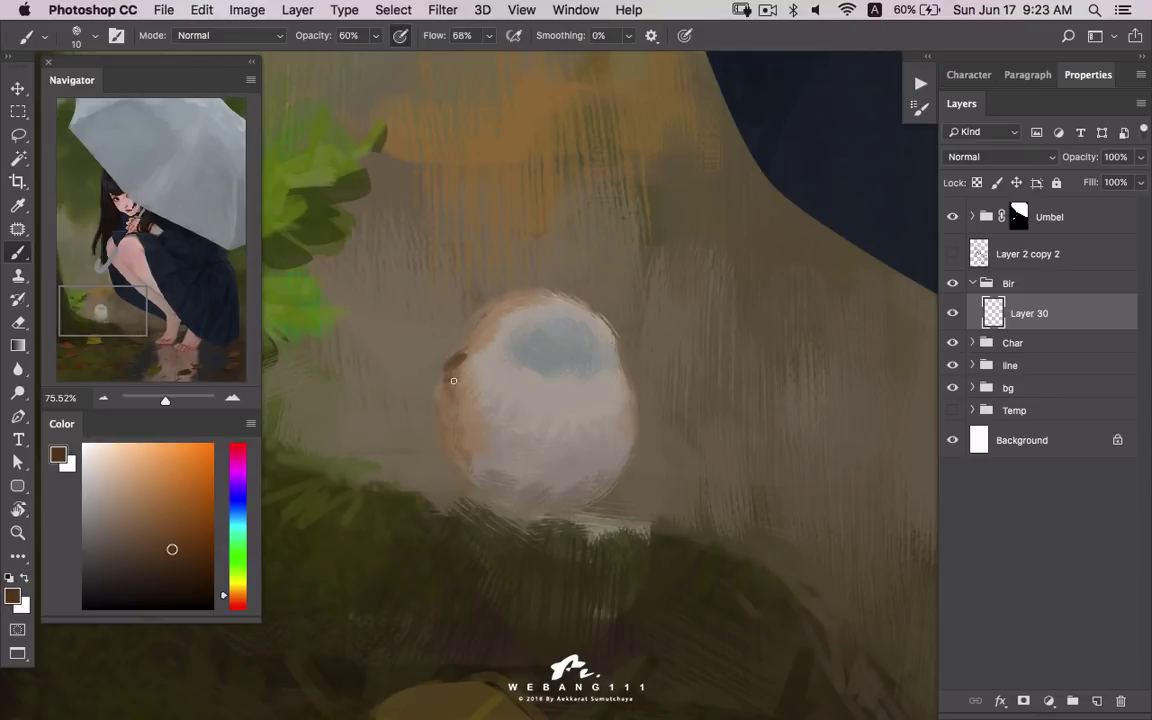
- Mix a pale grey-beige and add small light dabs on the bird
{"action": "left_click", "coordinate": [485, 360], "text": "alt"}
{"action": "left_click", "coordinate": [96, 470]}
{"action": "left_click", "coordinate": [87, 484]}
{"action": "left_click", "coordinate": [437, 422], "text": "alt"}
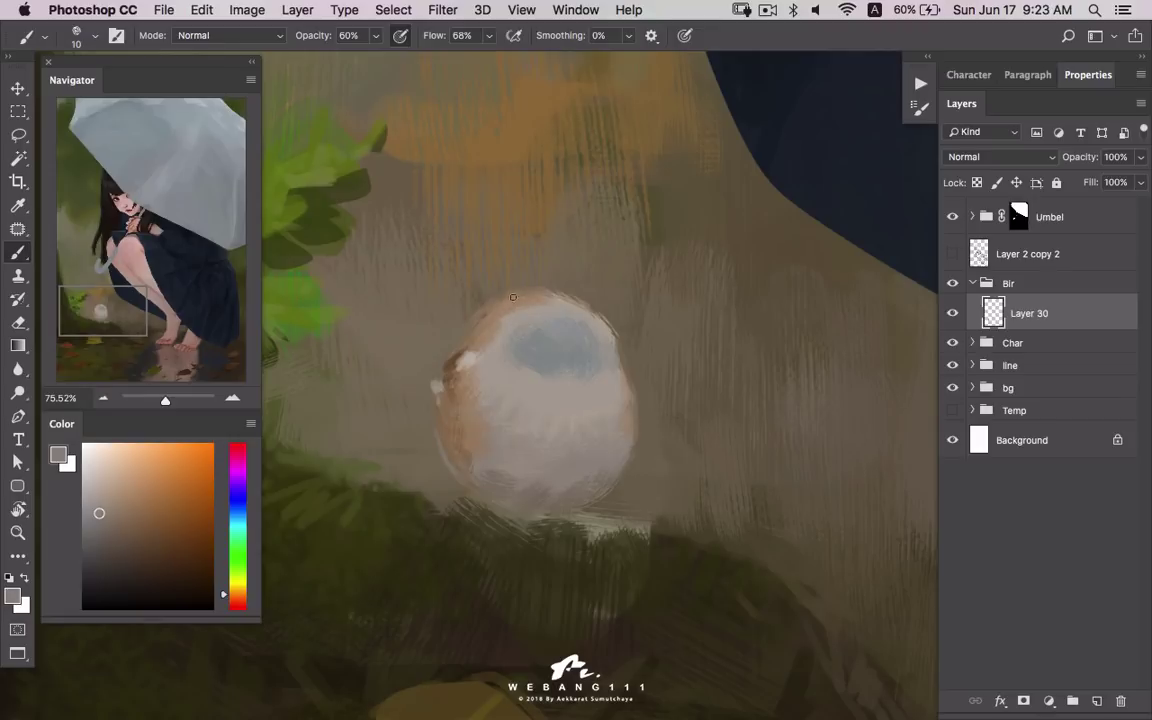
{"action": "left_click", "coordinate": [497, 361], "text": "alt"}
{"action": "left_click", "coordinate": [97, 488]}
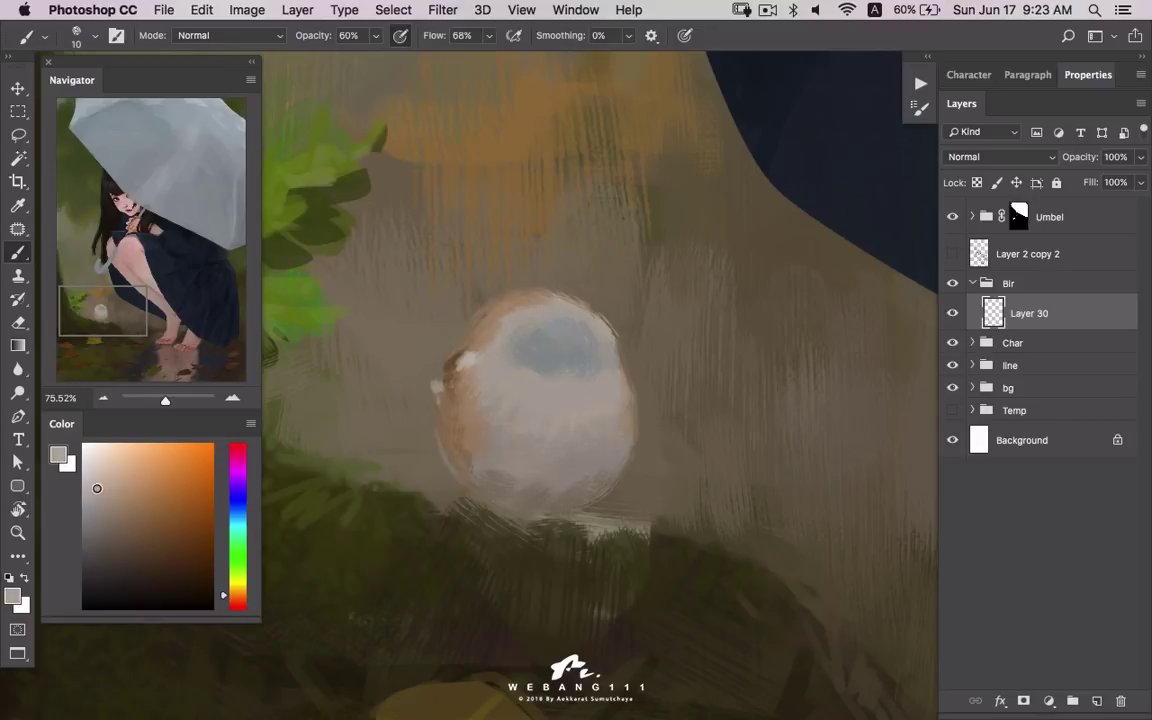
{"action": "left_click", "coordinate": [467, 356]}
{"action": "left_click", "coordinate": [492, 354], "text": "alt"}
- Blend pale strokes across the bird's front with a large textured brush, then add Layer 31
{"action": "right_click", "coordinate": [501, 372]}
{"action": "left_click", "coordinate": [649, 521]}
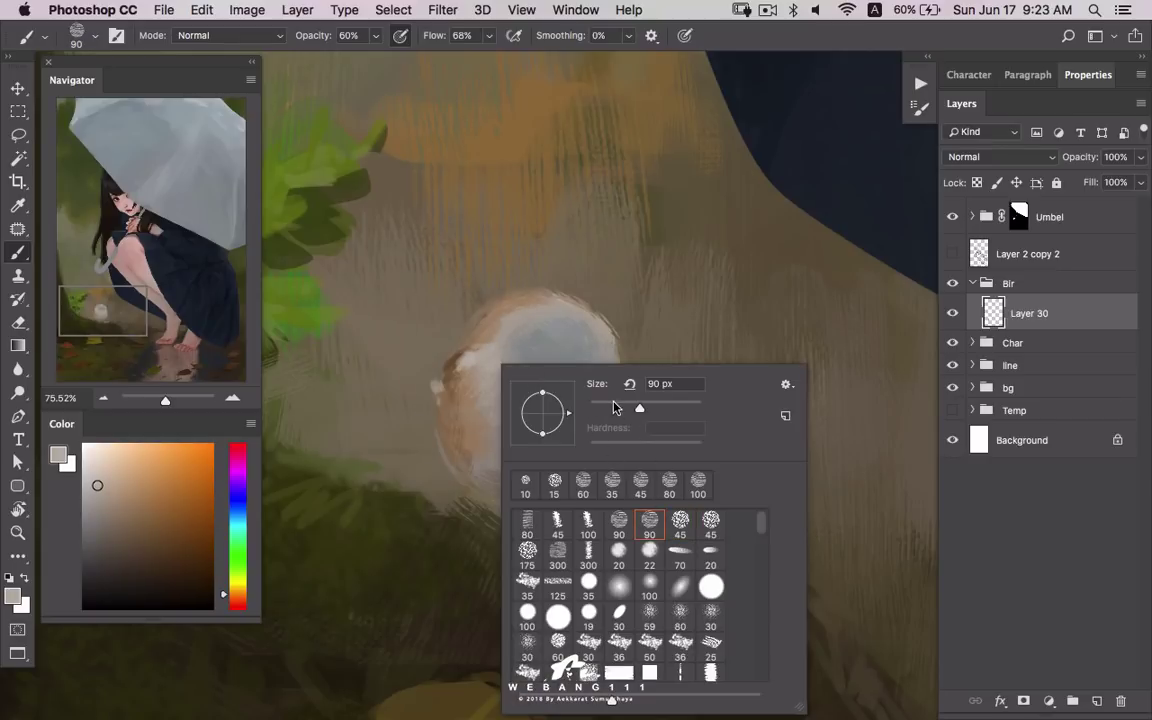
{"action": "key", "text": "Return"}
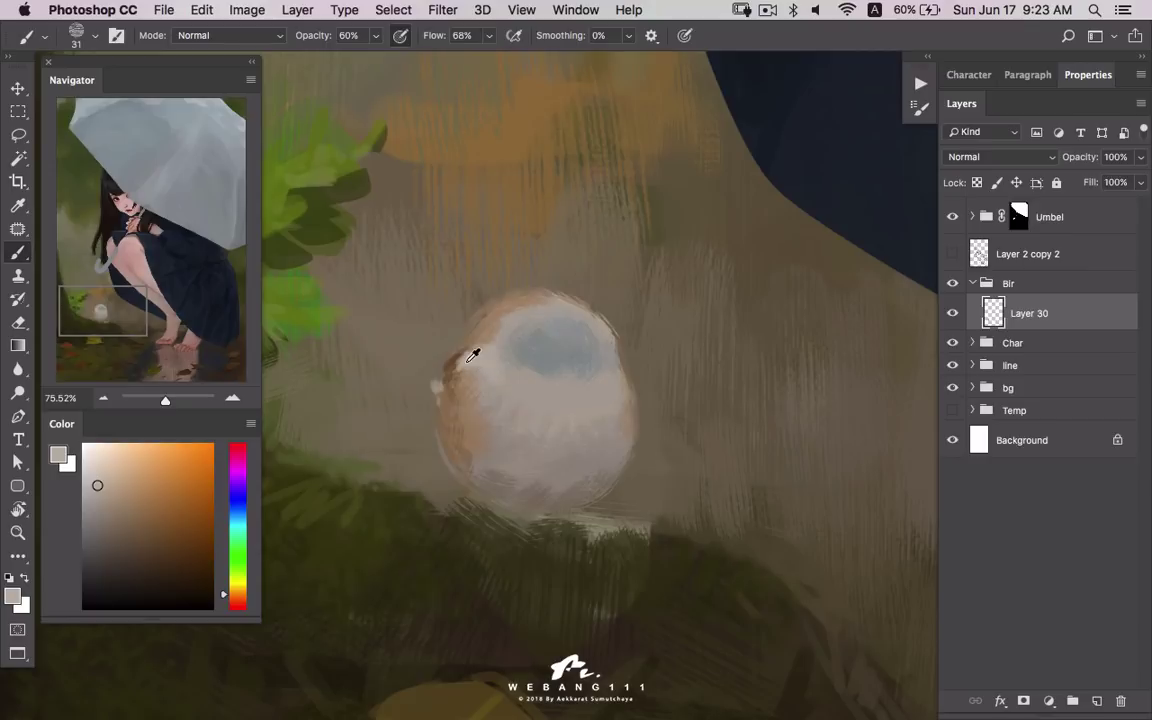
{"action": "left_click_drag", "start_coordinate": [505, 340], "coordinate": [515, 322]}
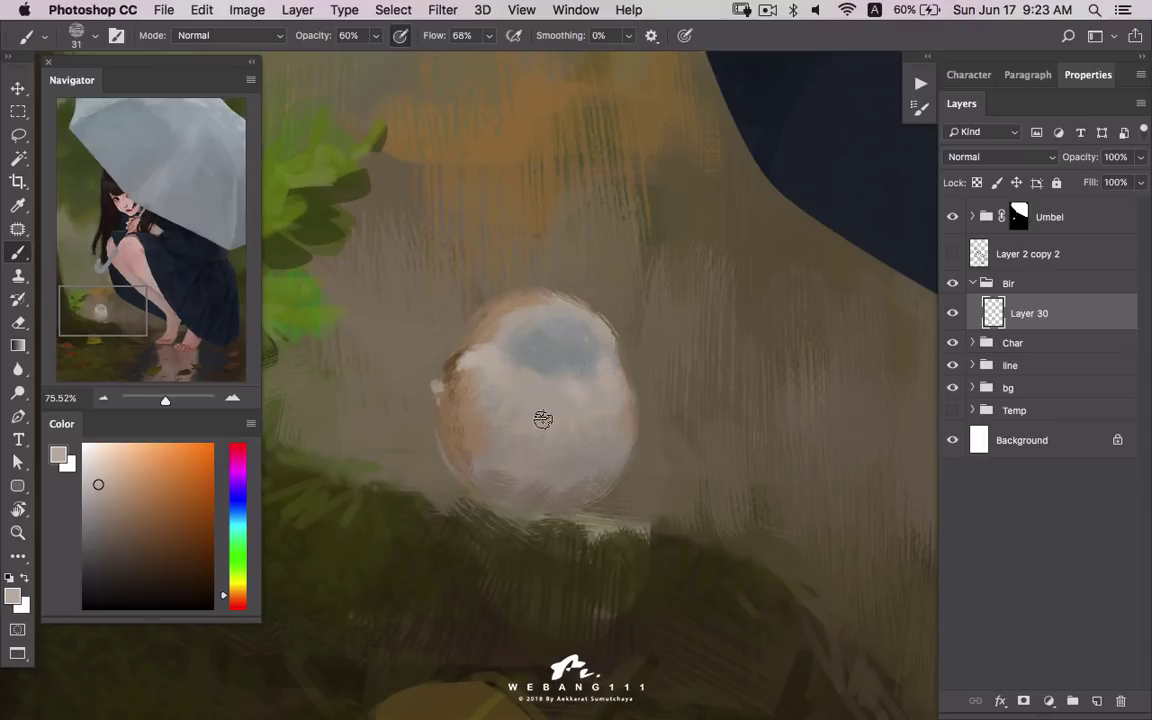
{"action": "left_click", "coordinate": [91, 476]}
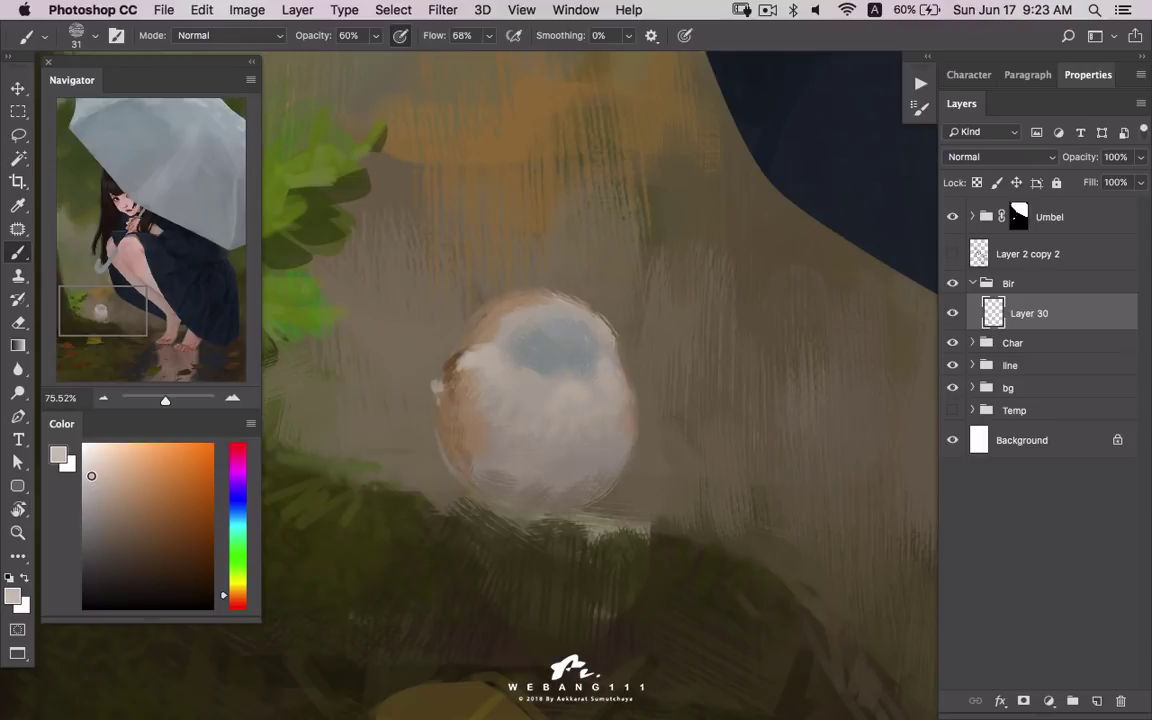
{"action": "left_click", "coordinate": [588, 405], "text": "alt"}
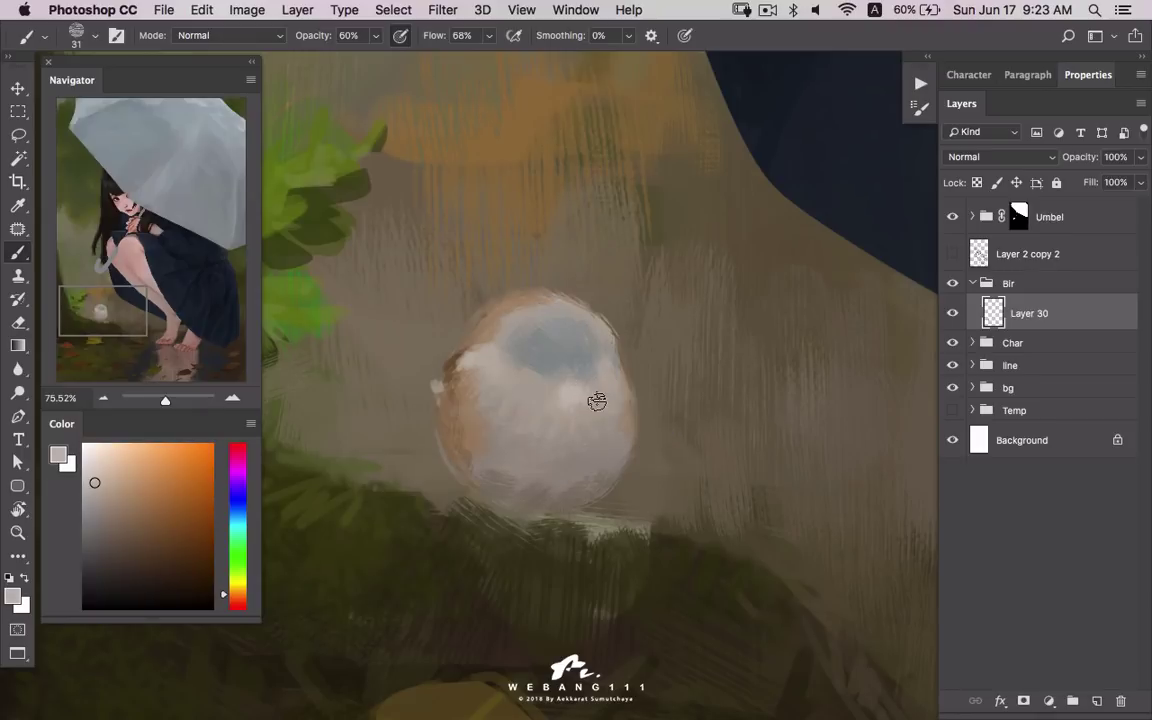
{"action": "left_click", "coordinate": [575, 403], "text": "alt"}
{"action": "mouse_move", "coordinate": [548, 378]}
{"action": "left_mouse_down"}
{"action": "mouse_move", "coordinate": [524, 368]}
{"action": "mouse_move", "coordinate": [499, 383]}
{"action": "mouse_move", "coordinate": [491, 357]}
{"action": "mouse_move", "coordinate": [521, 400]}
{"action": "mouse_move", "coordinate": [515, 474]}
{"action": "left_mouse_up"}
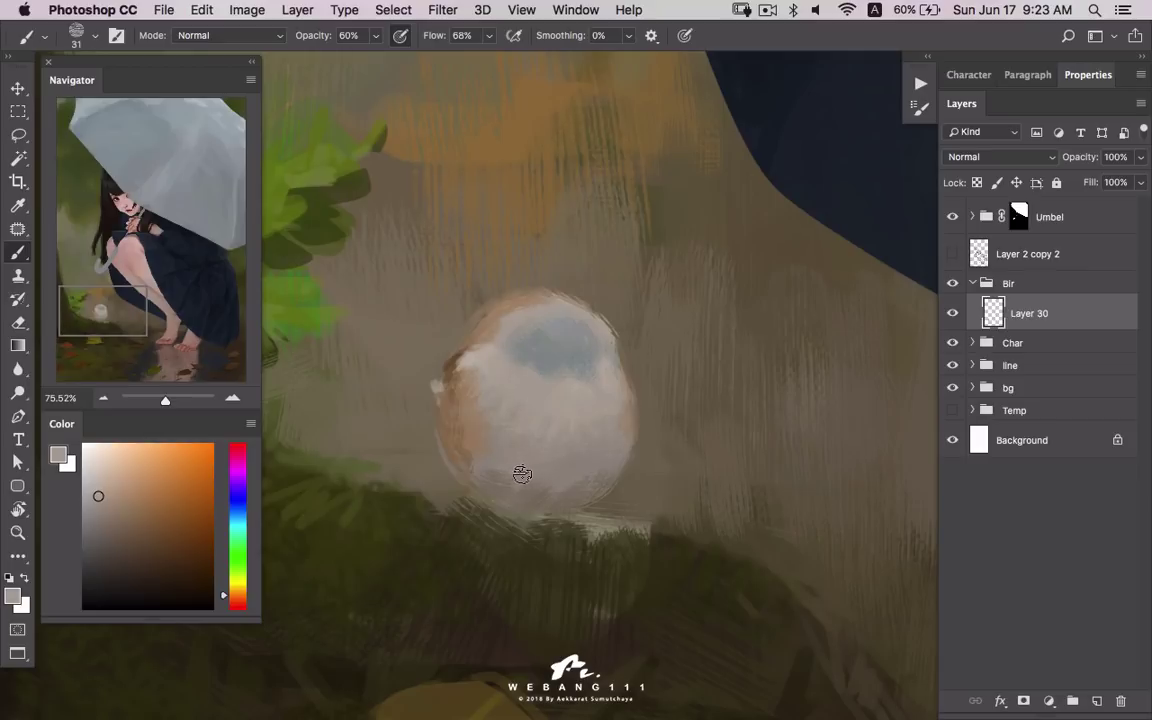
{"action": "left_click", "coordinate": [476, 465], "text": "alt"}
{"action": "left_click_drag", "start_coordinate": [476, 465], "coordinate": [627, 453]}
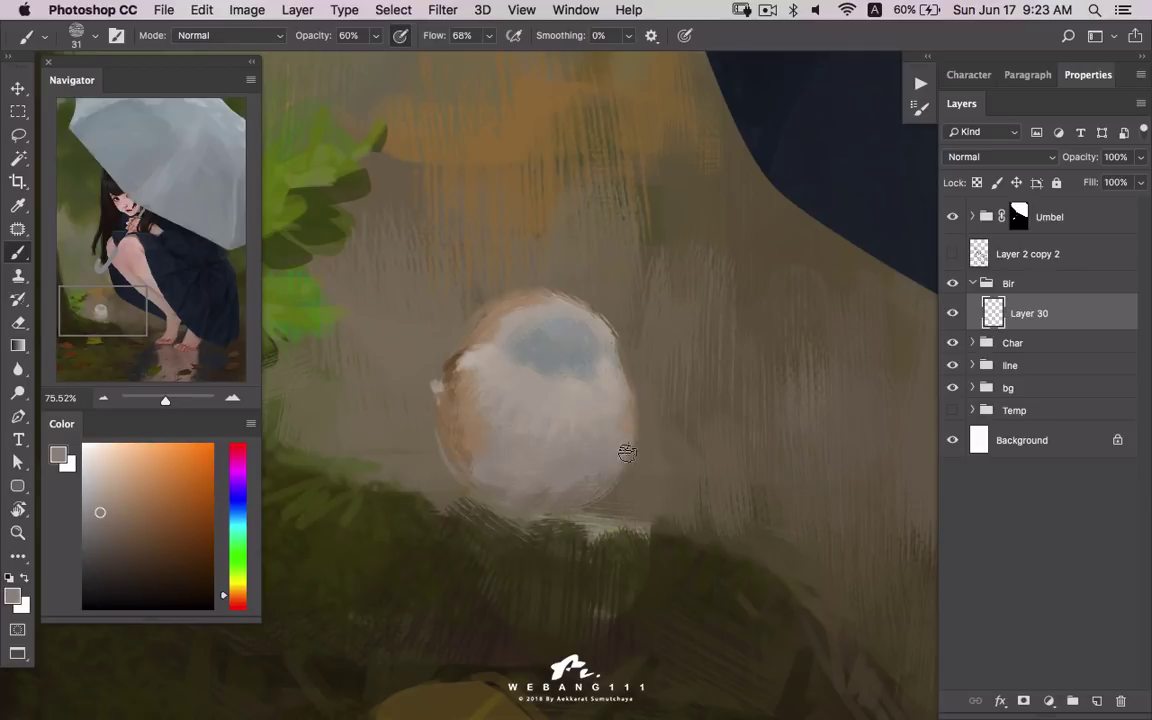
{"action": "left_click", "coordinate": [1097, 701]}
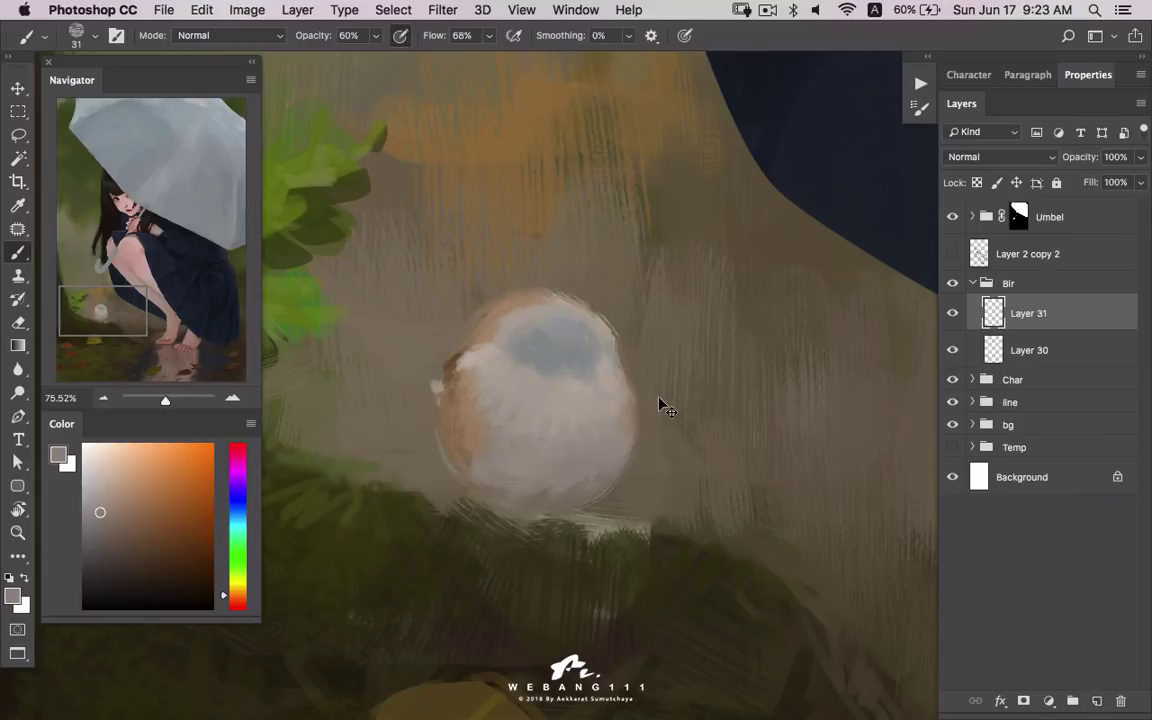
- Lasso two slanted stripe selections across the bird's face and choose a dark grey
{"action": "key", "text": "z"}
{"action": "left_click_drag", "start_coordinate": [569, 373], "coordinate": [594, 375]}
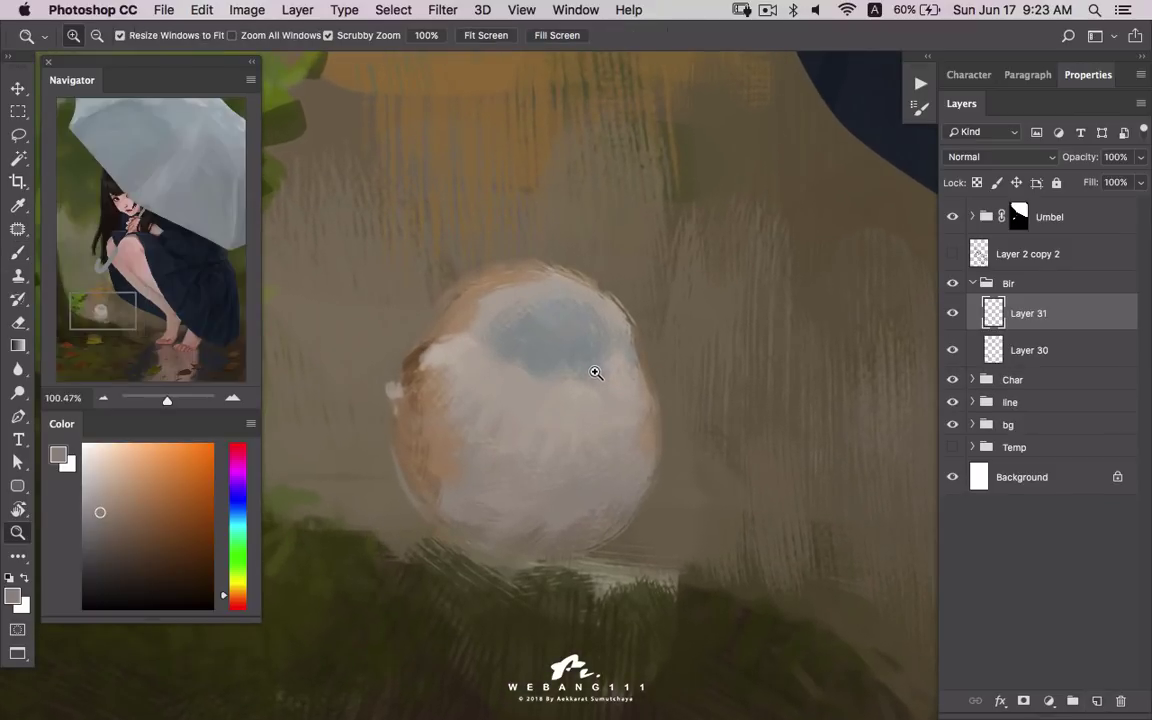
{"action": "key", "text": "l"}
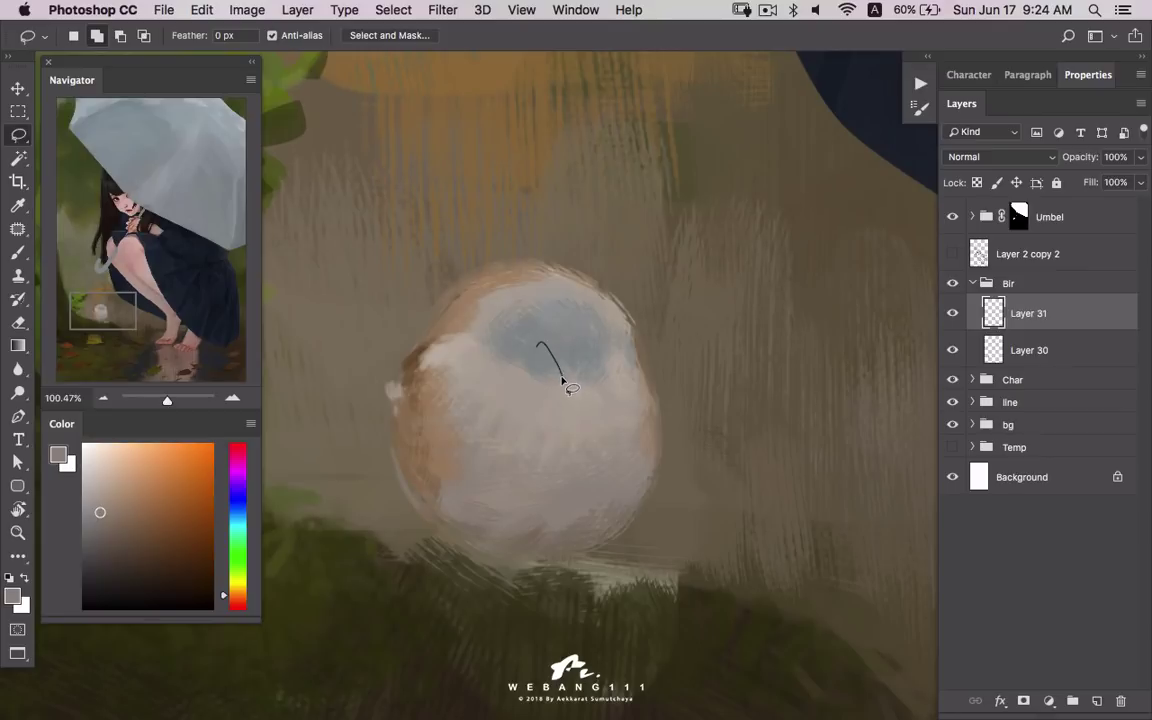
{"action": "mouse_move", "coordinate": [562, 381]}
{"action": "left_mouse_down"}
{"action": "mouse_move", "coordinate": [524, 437]}
{"action": "mouse_move", "coordinate": [538, 344]}
{"action": "left_mouse_up"}
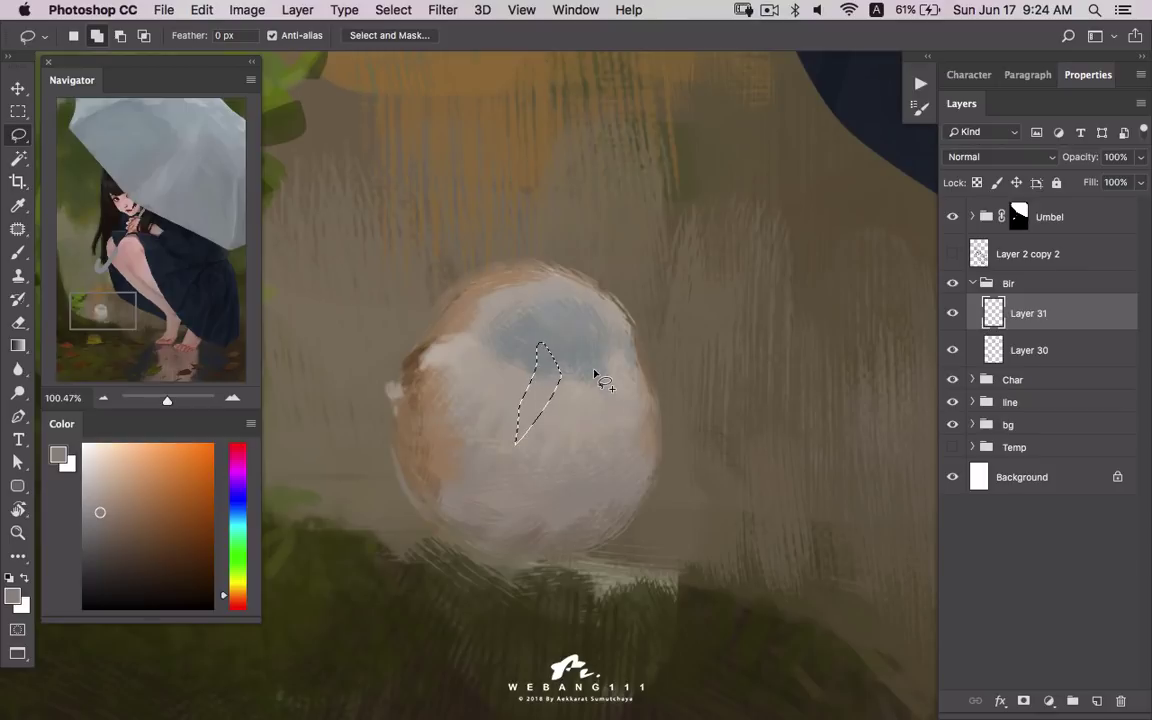
{"action": "left_click_drag", "start_coordinate": [596, 375], "coordinate": [603, 345]}
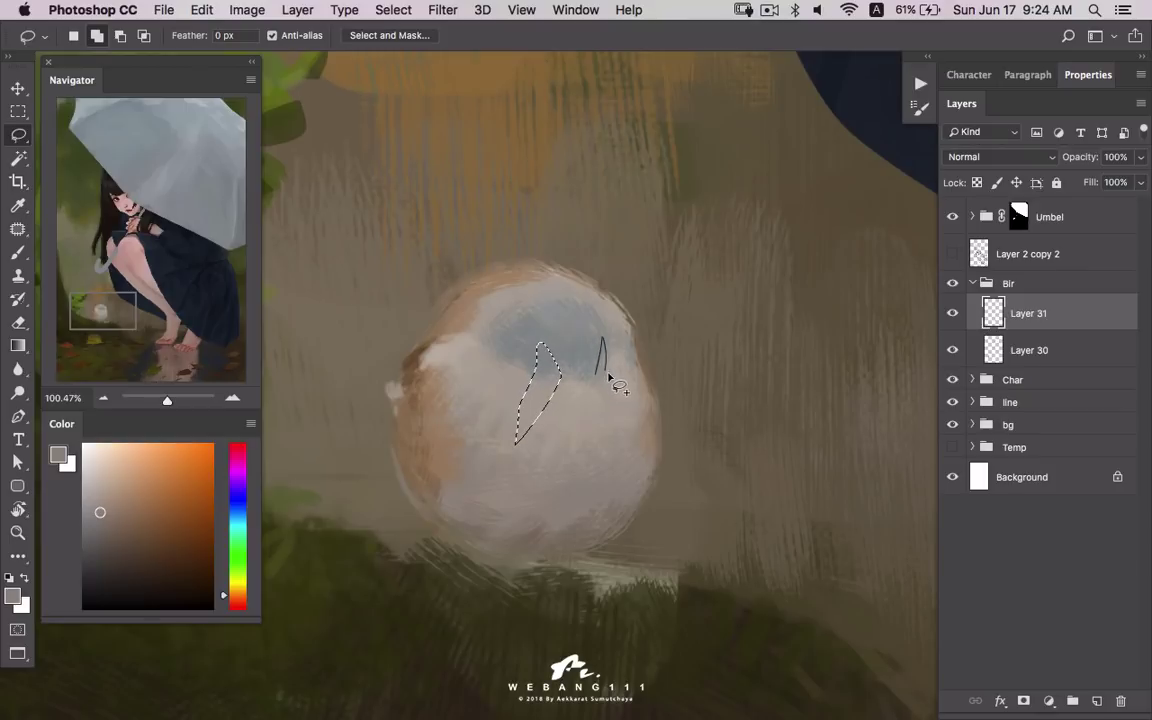
{"action": "left_click_drag", "start_coordinate": [628, 420], "coordinate": [603, 342]}
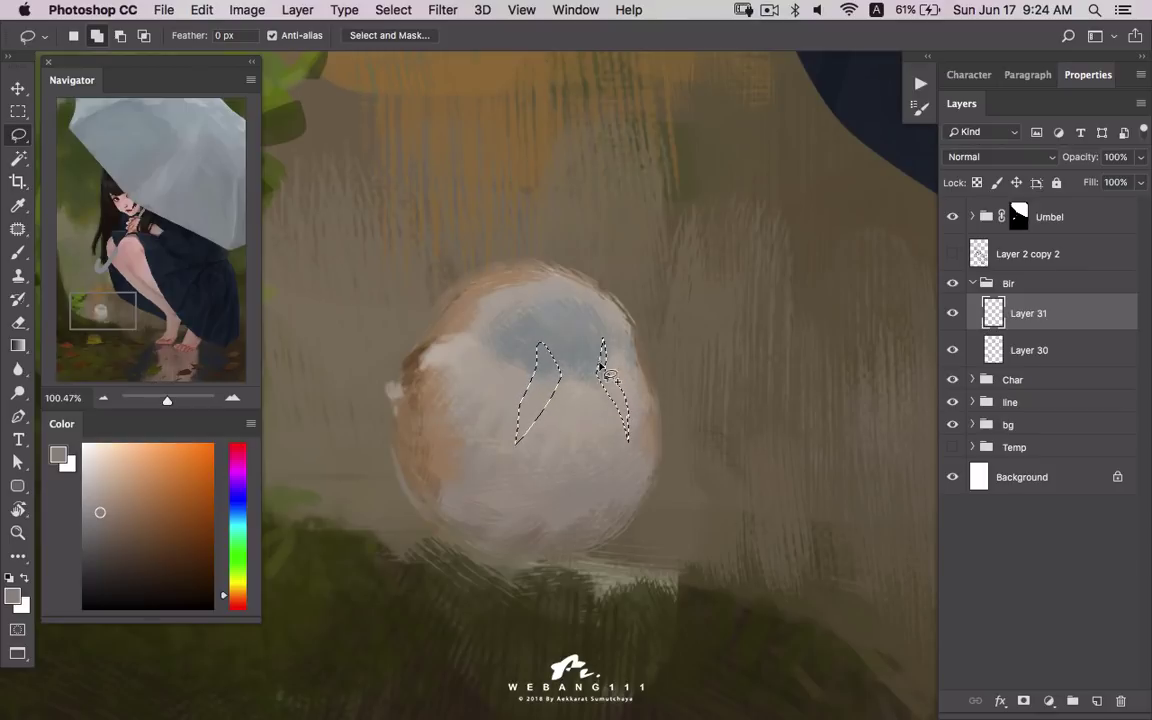
{"action": "left_click", "coordinate": [113, 576]}
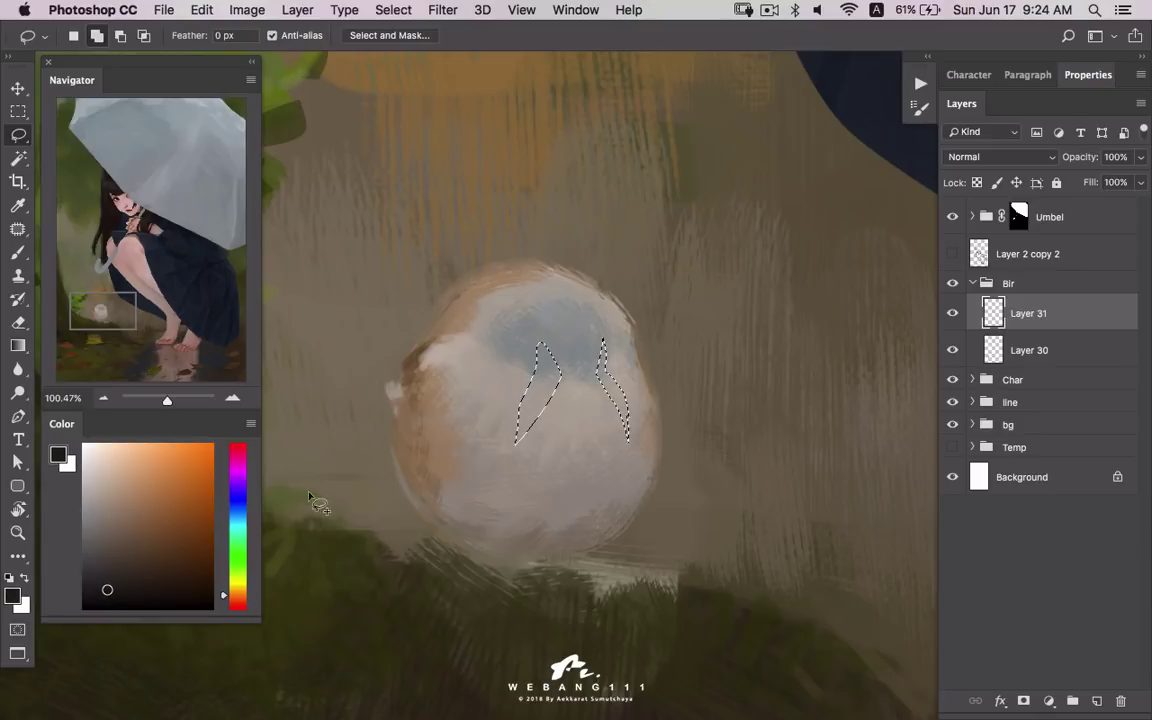
{"action": "left_click", "coordinate": [106, 583]}
- Fill both face-stripe selections with near-black paint on Layer 31, then deselect
{"action": "left_click", "coordinate": [85, 567]}
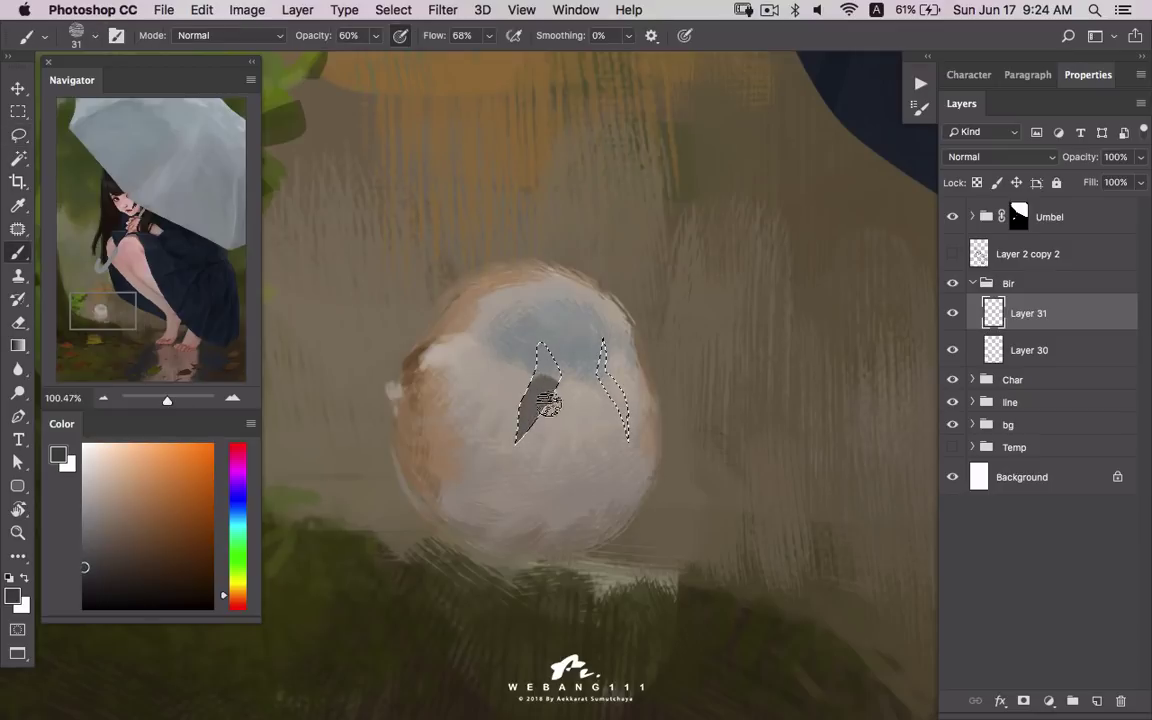
{"action": "left_click_drag", "start_coordinate": [548, 403], "coordinate": [547, 336]}
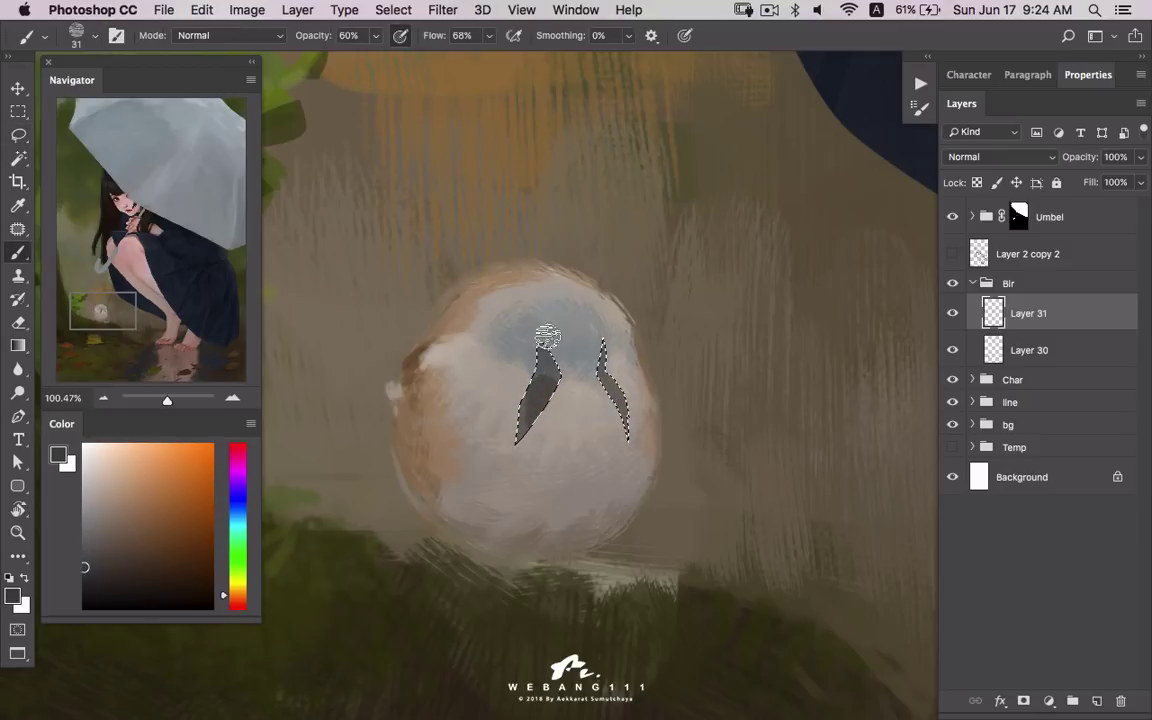
{"action": "left_click_drag", "start_coordinate": [624, 428], "coordinate": [612, 368]}
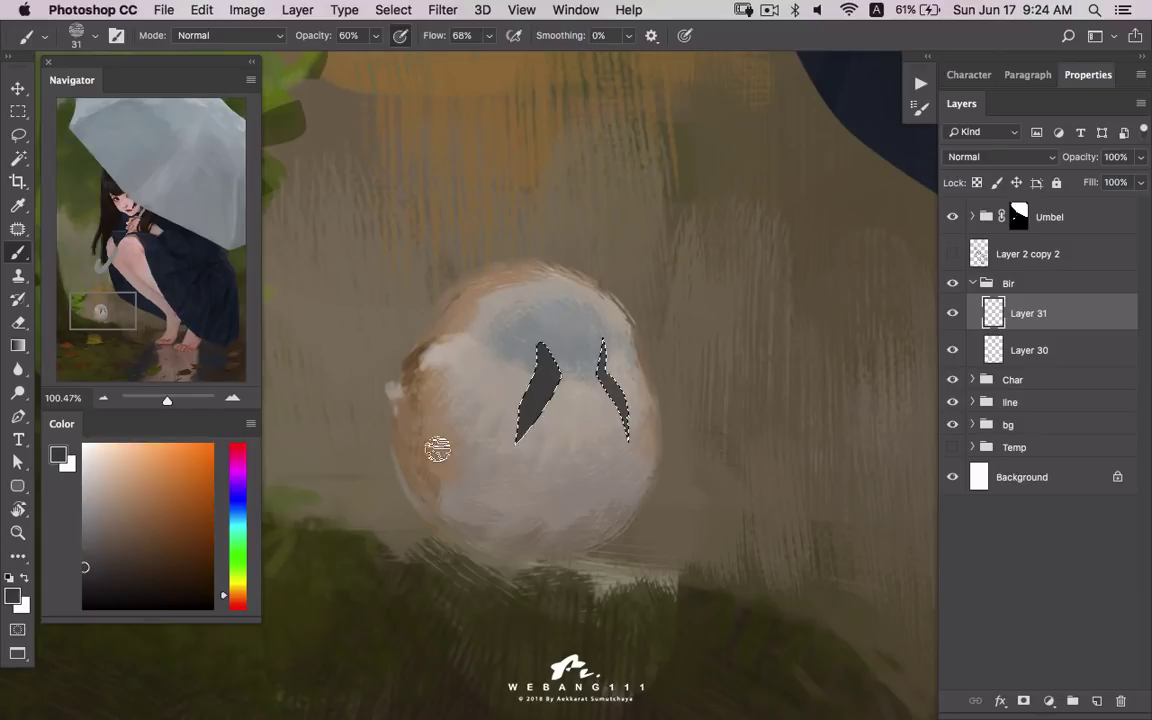
{"action": "left_click_drag", "start_coordinate": [84, 567], "coordinate": [87, 586]}
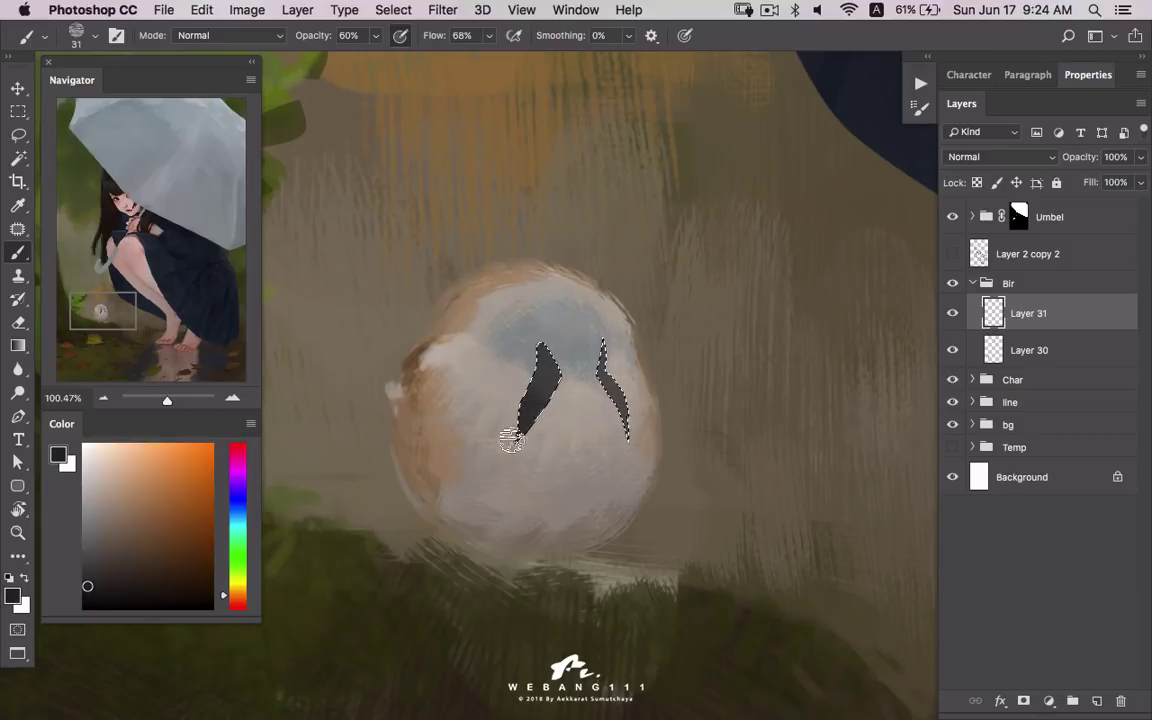
{"action": "left_click_drag", "start_coordinate": [510, 440], "coordinate": [542, 350]}
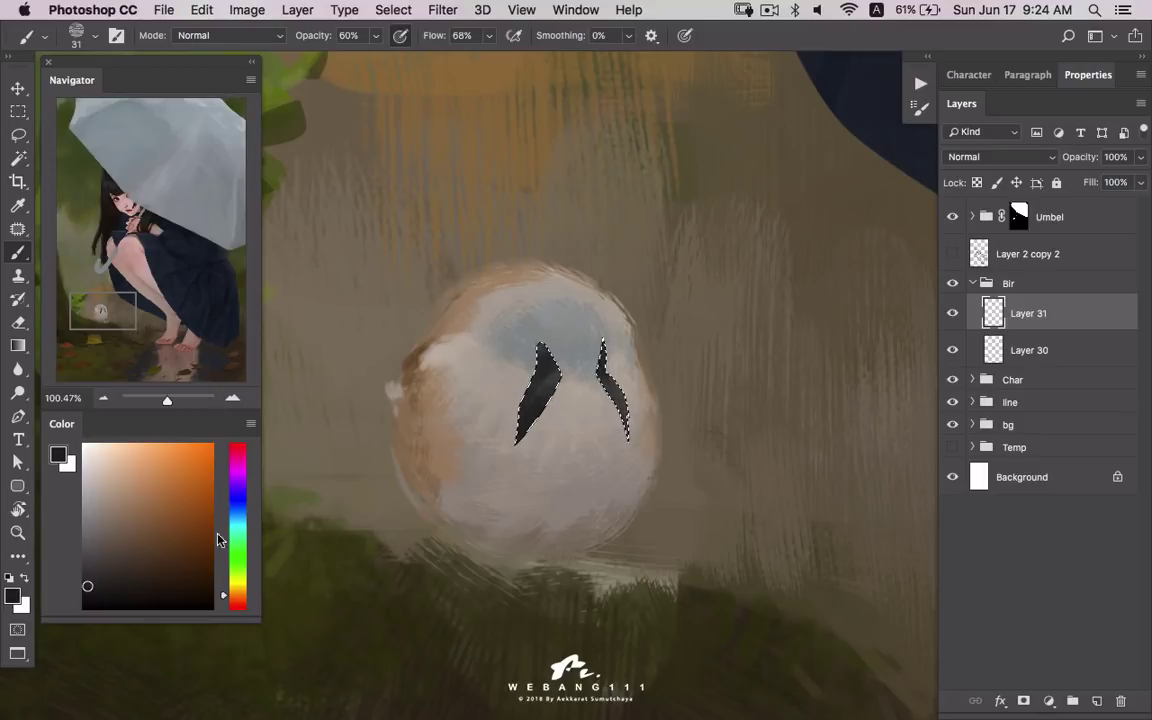
{"action": "left_click", "coordinate": [92, 579]}
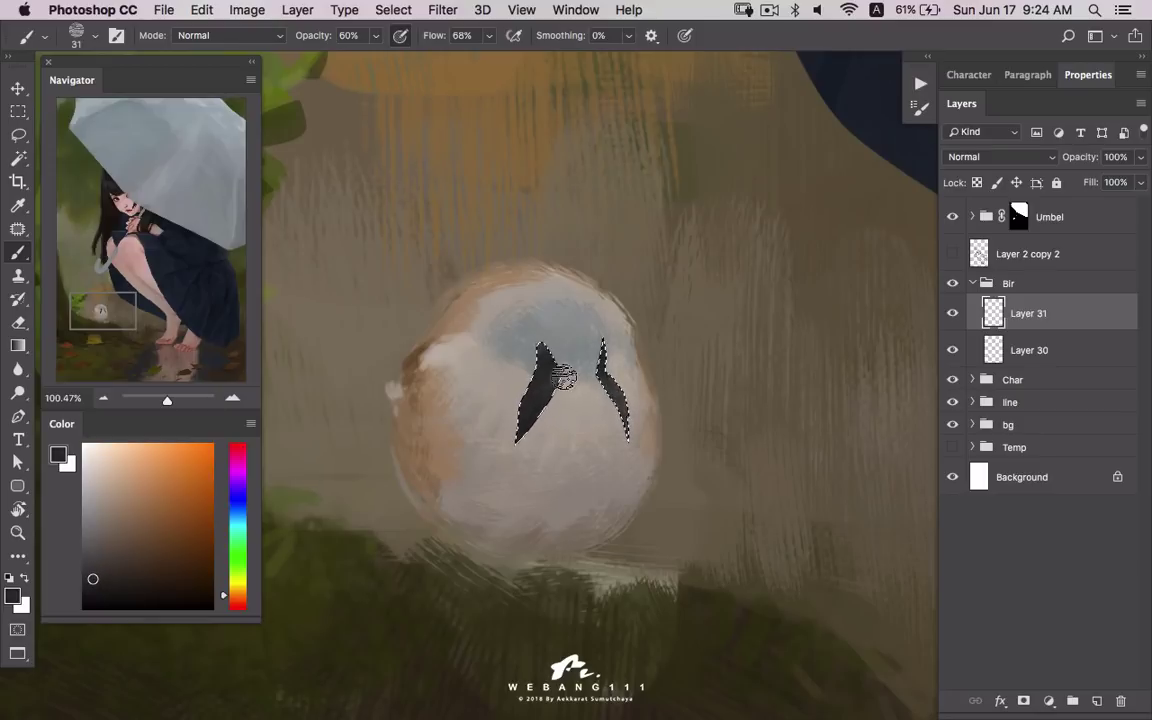
{"action": "left_click", "coordinate": [90, 567]}
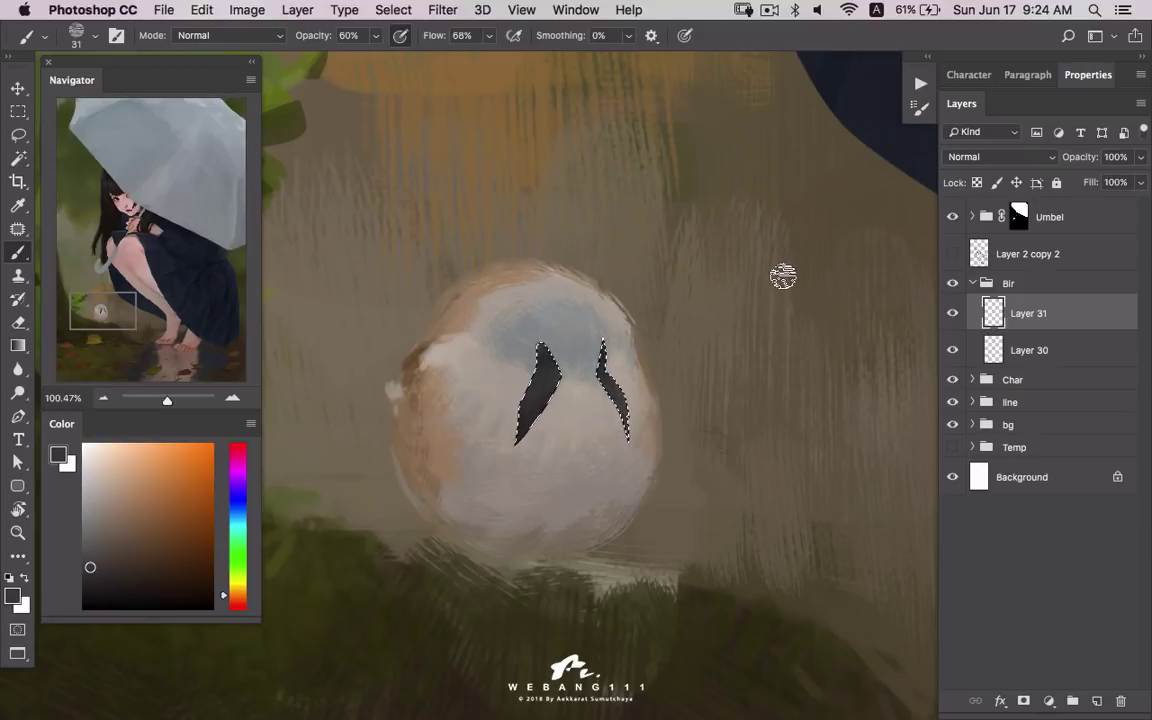
{"action": "key", "text": "ctrl+d"}
{"action": "key", "text": "bracketleft"}
{"action": "key", "text": "bracketleft"}
{"action": "key", "text": "bracketleft"}
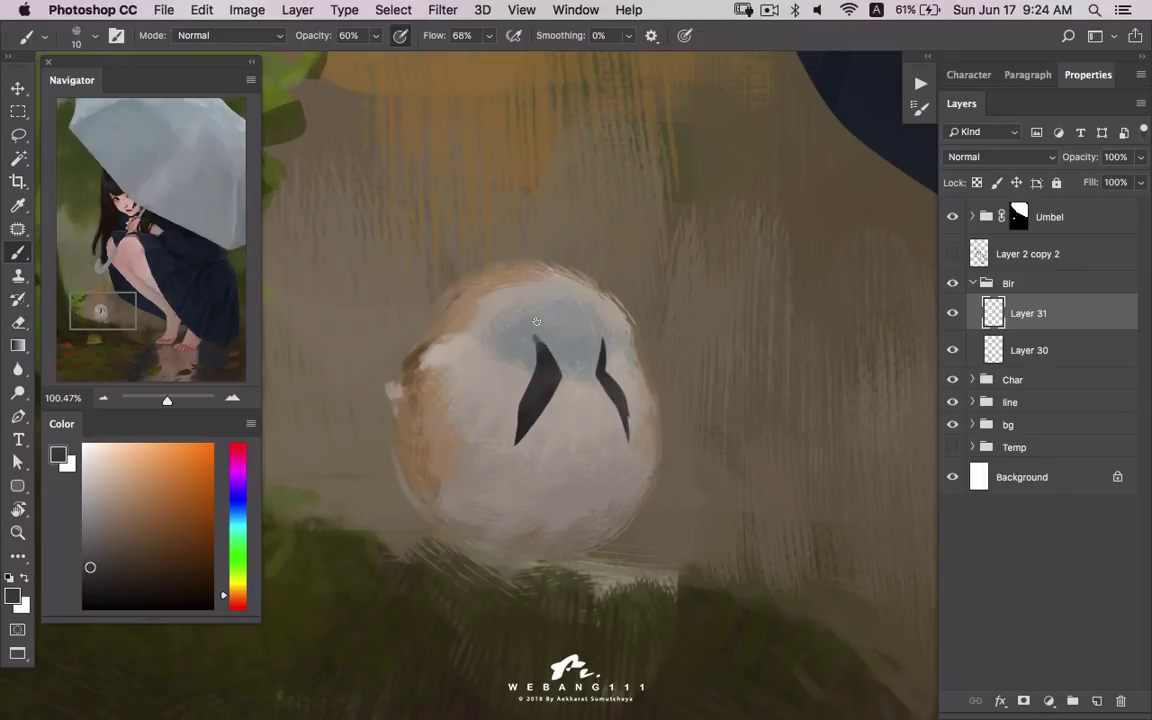
- Switch to the 90 px textured brush and reduce its size for detail work
{"action": "right_click", "coordinate": [541, 345]}
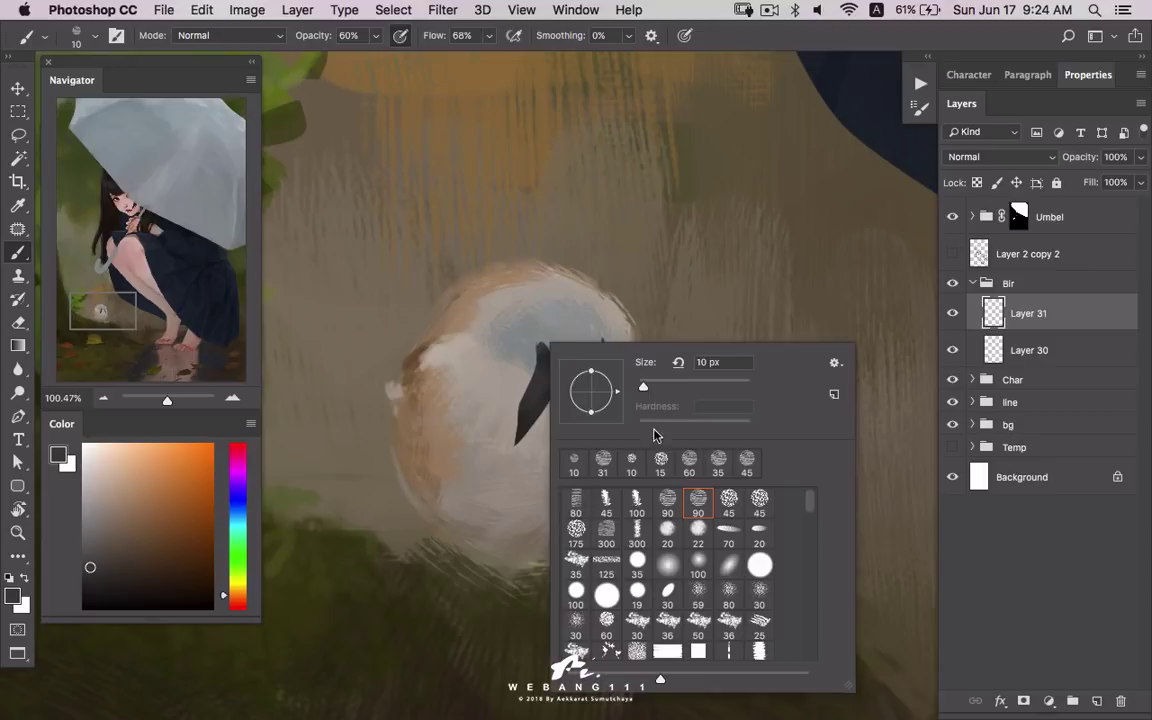
{"action": "left_click", "coordinate": [667, 500]}
{"action": "left_click", "coordinate": [892, 282]}
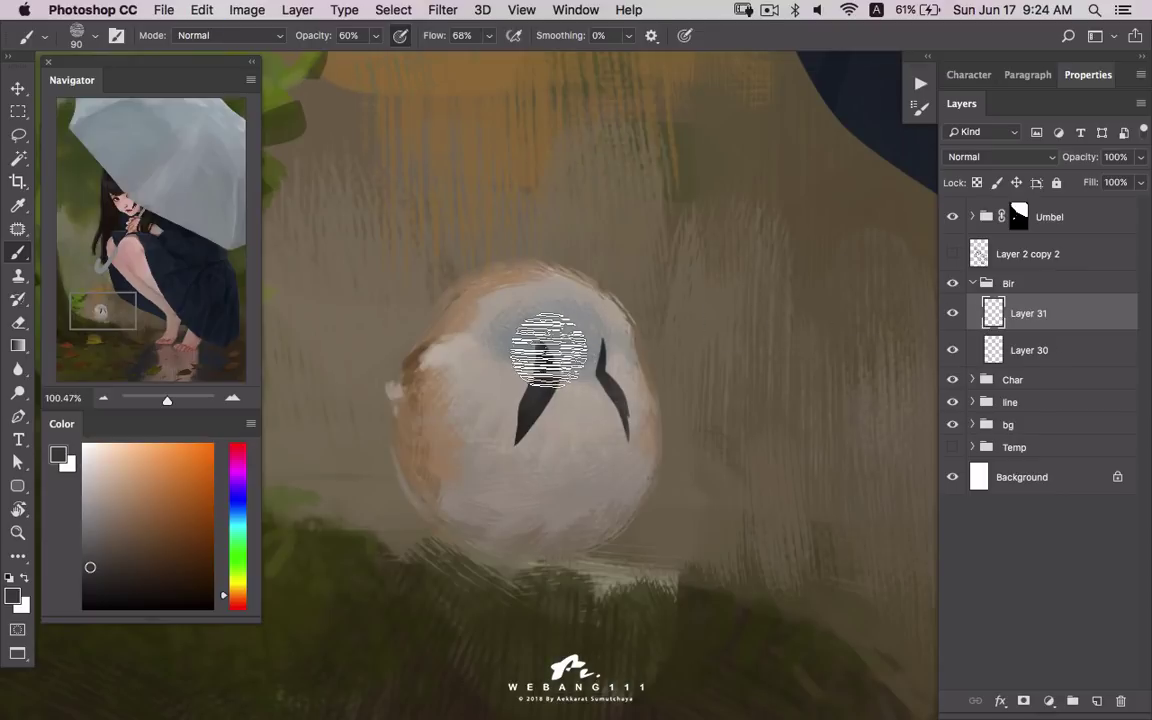
{"action": "left_click", "coordinate": [919, 107]}
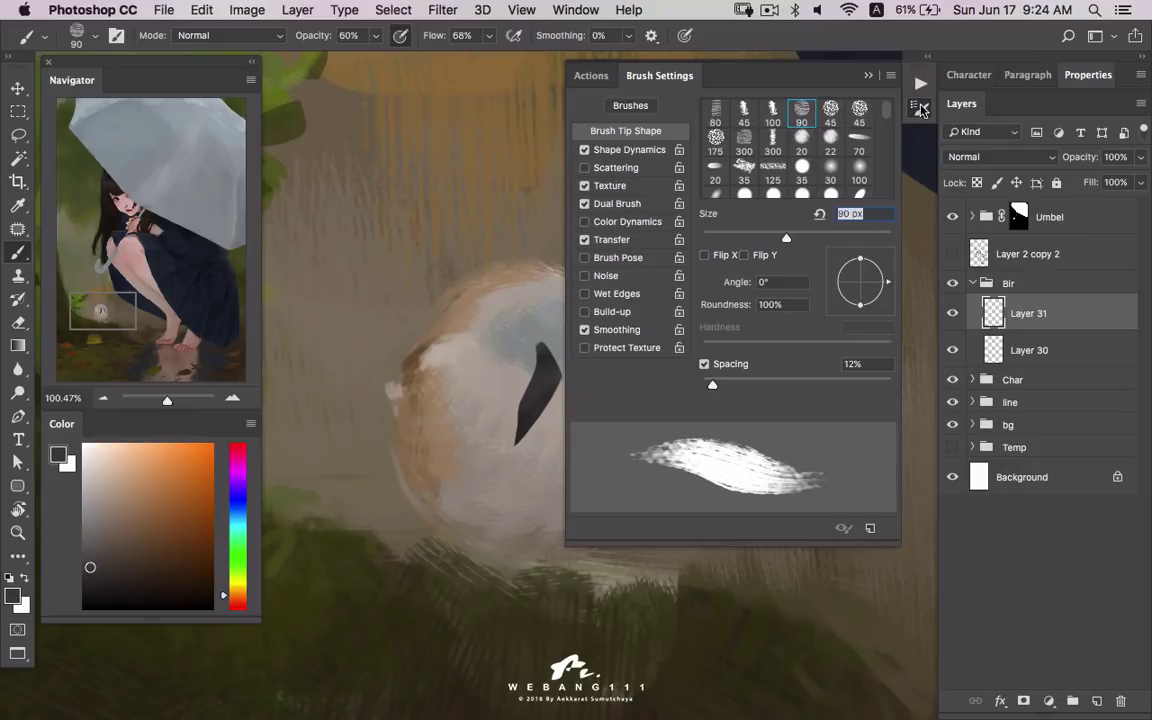
{"action": "right_click", "coordinate": [450, 380]}
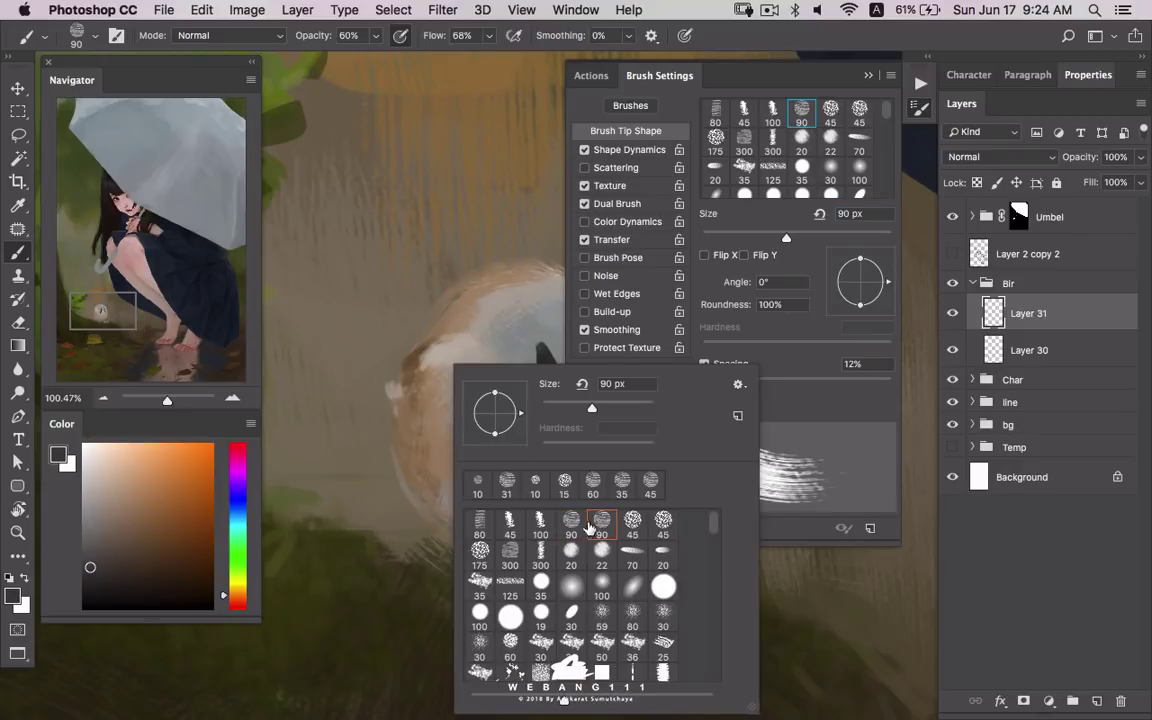
{"action": "left_click", "coordinate": [924, 305]}
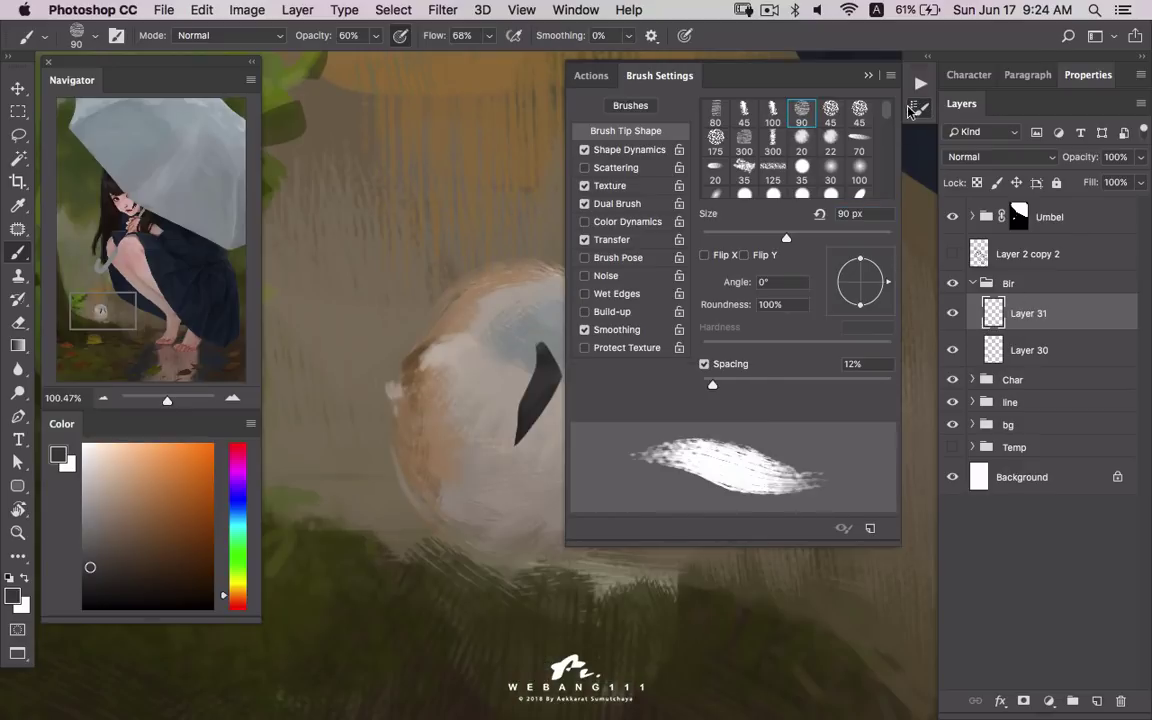
{"action": "left_click", "coordinate": [912, 110]}
{"action": "key", "text": "bracketleft"}
{"action": "key", "text": "bracketleft"}
{"action": "key", "text": "bracketleft"}
{"action": "key", "text": "bracketleft"}
{"action": "key", "text": "bracketleft"}
{"action": "key", "text": "bracketleft"}
{"action": "key", "text": "bracketleft"}
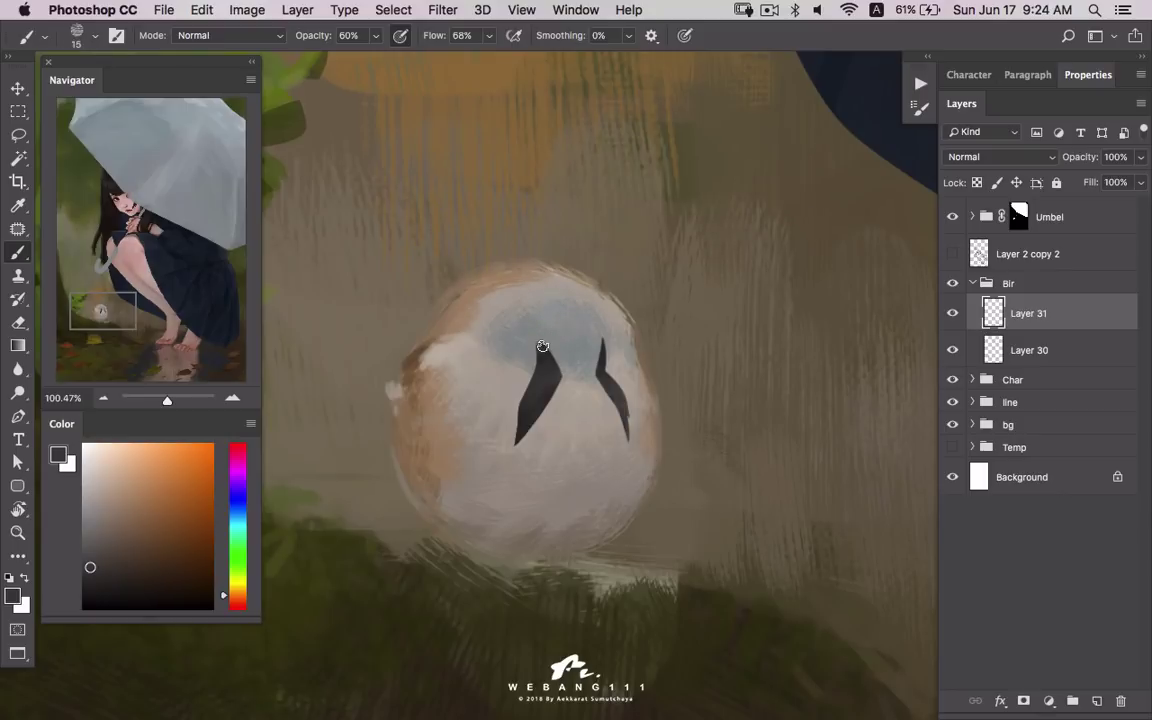
{"action": "key", "text": "bracketleft"}
{"action": "key", "text": "bracketleft"}
- Soften the head shading using sampled blue-grey, near-black and warm grey tones
{"action": "left_click", "coordinate": [538, 344], "text": "alt"}
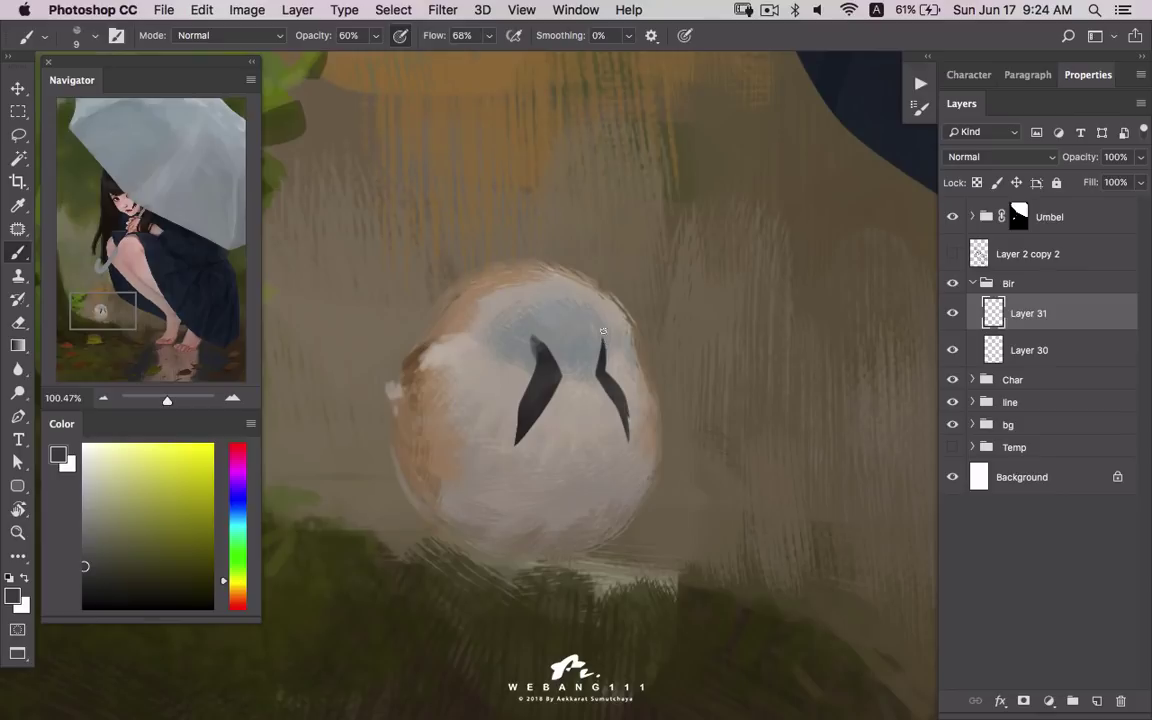
{"action": "left_click", "coordinate": [535, 347], "text": "alt"}
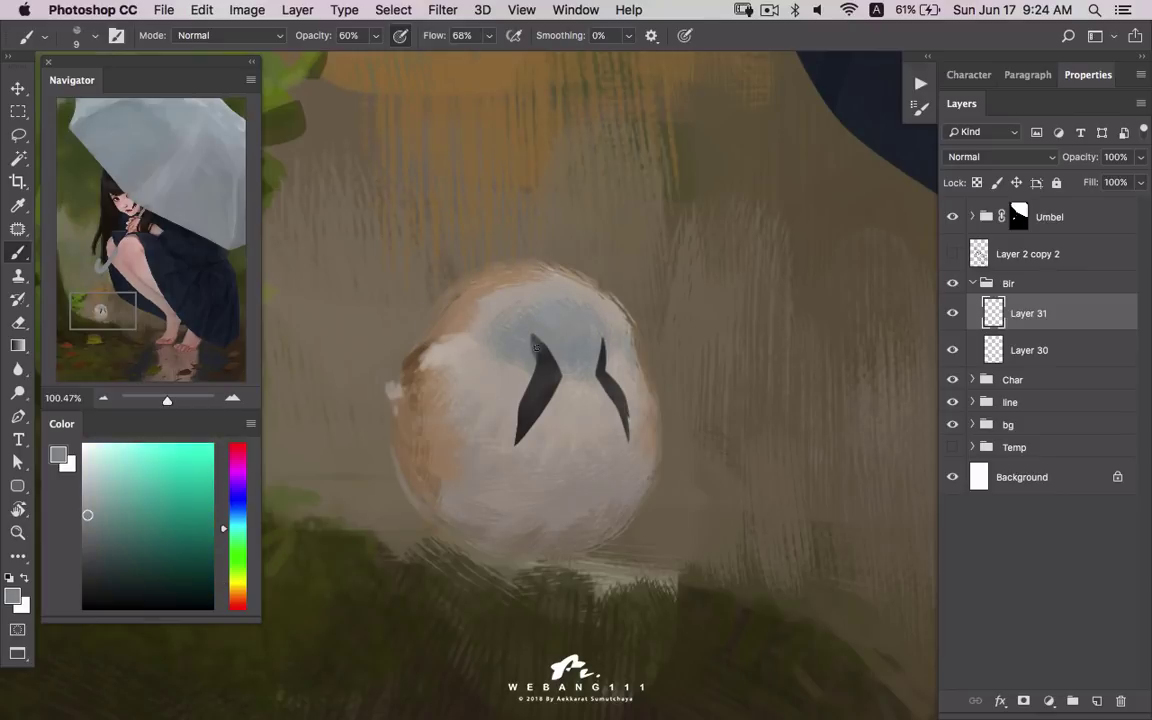
{"action": "left_click", "coordinate": [540, 348], "text": "alt"}
{"action": "left_click", "coordinate": [538, 361], "text": "alt"}
{"action": "left_click", "coordinate": [476, 350], "text": "alt"}
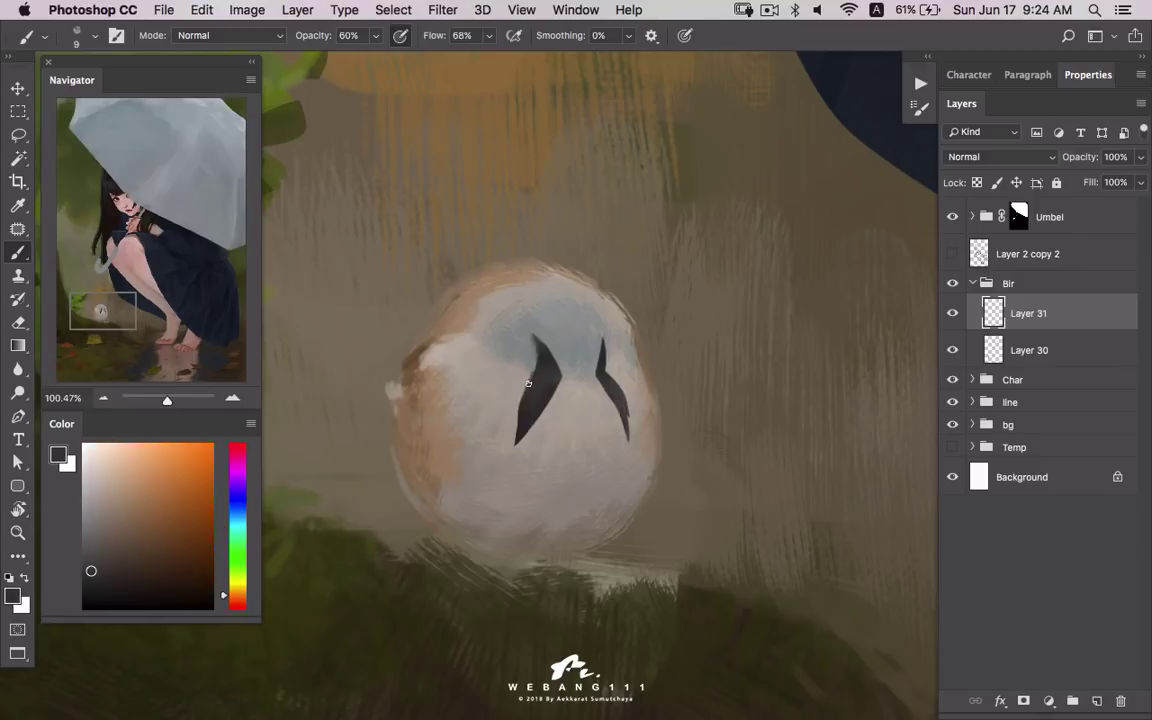
{"action": "left_click", "coordinate": [527, 332], "text": "alt"}
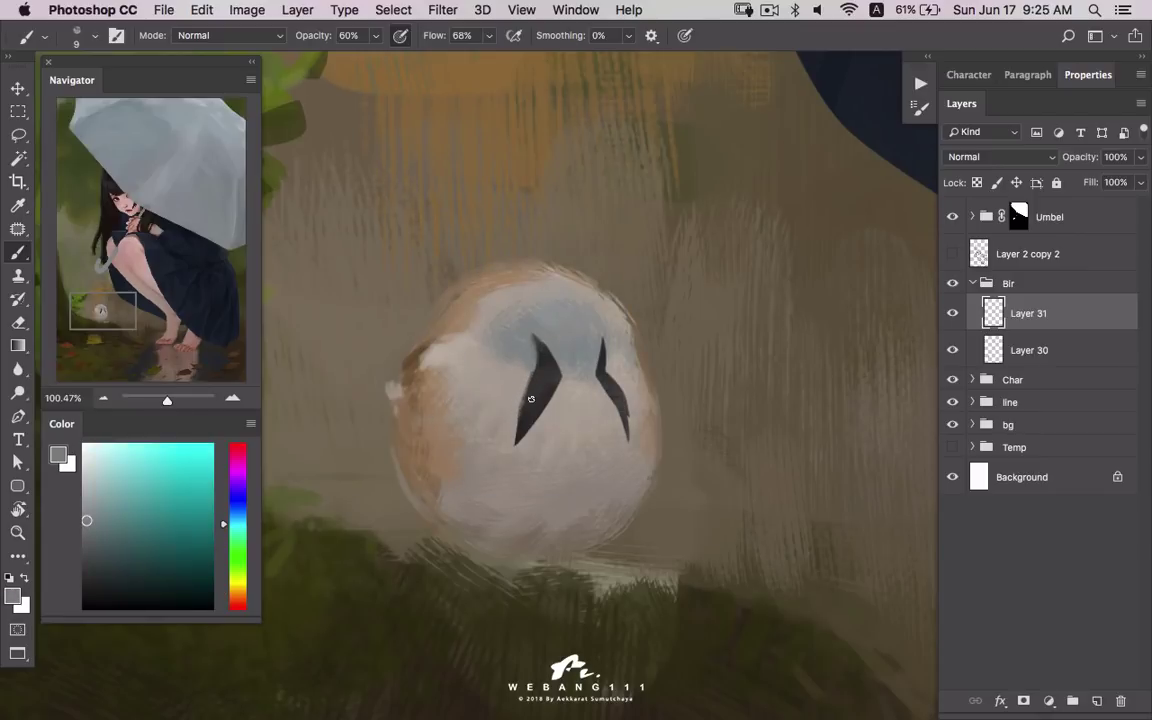
{"action": "left_click", "coordinate": [604, 340], "text": "alt"}
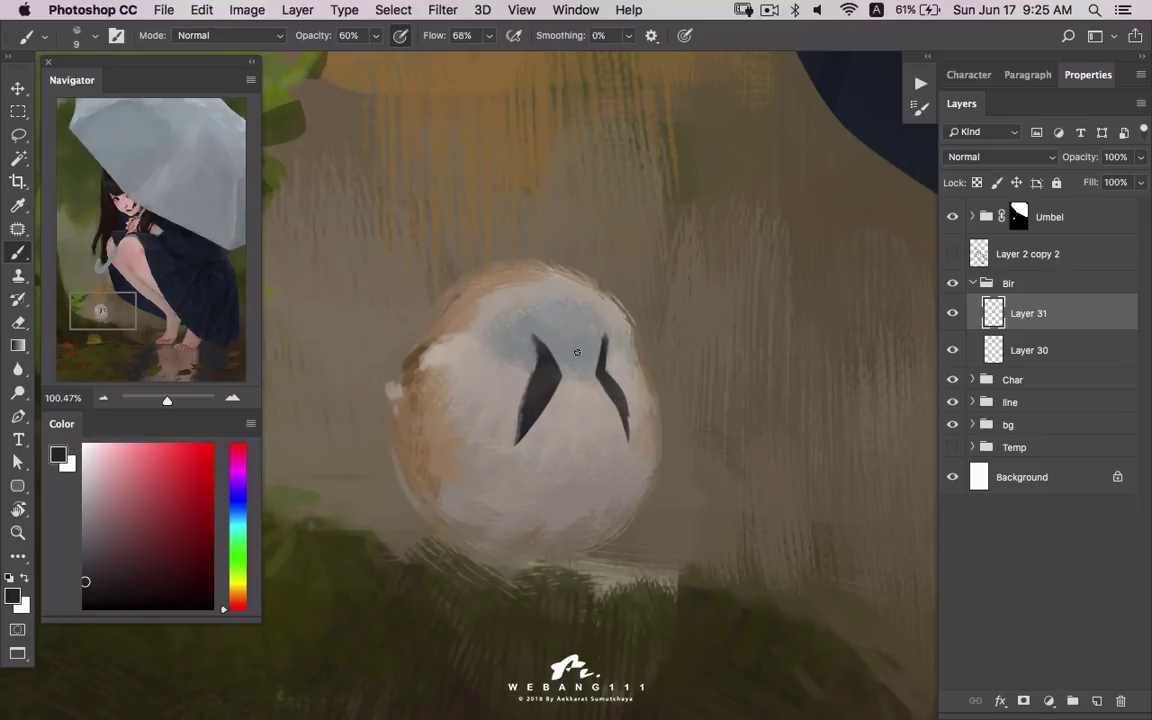
{"action": "left_click", "coordinate": [572, 361], "text": "alt"}
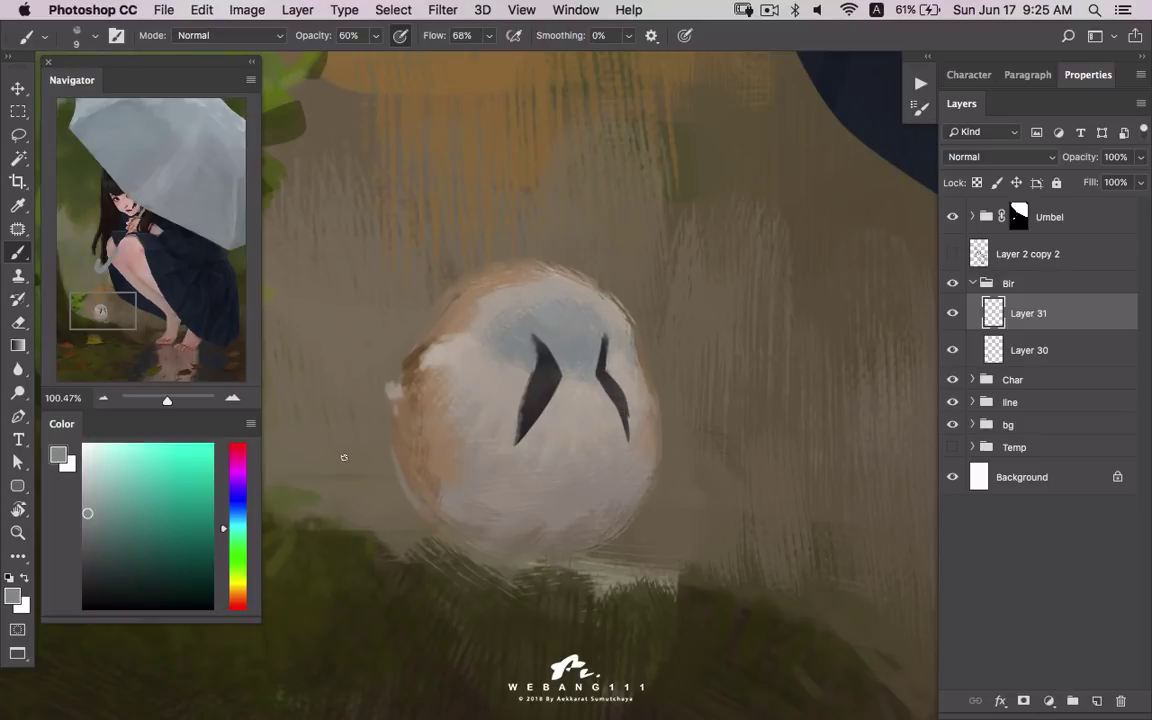
{"action": "left_click", "coordinate": [571, 357], "text": "alt"}
{"action": "left_click", "coordinate": [529, 346], "text": "alt"}
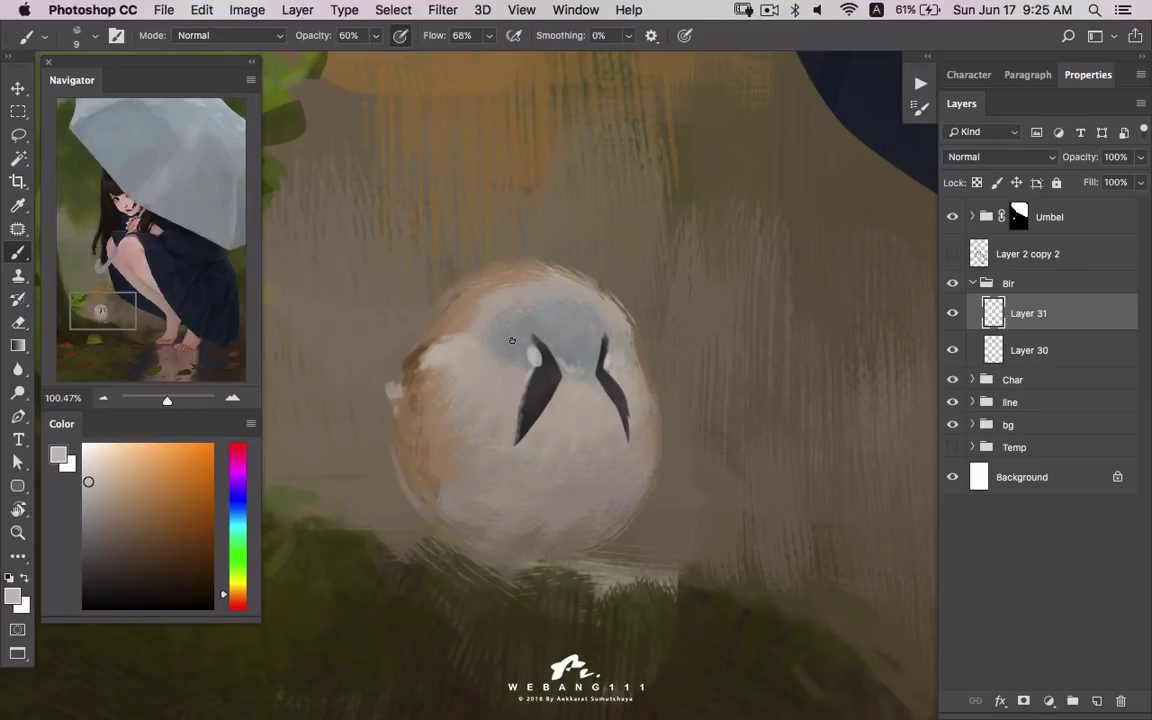
- Paint dark pupils with light grey rims inside both face stripes
{"action": "left_click_drag", "start_coordinate": [88, 482], "coordinate": [83, 546]}
{"action": "left_click", "coordinate": [567, 362], "text": "alt"}
{"action": "left_click_drag", "start_coordinate": [538, 364], "coordinate": [560, 362]}
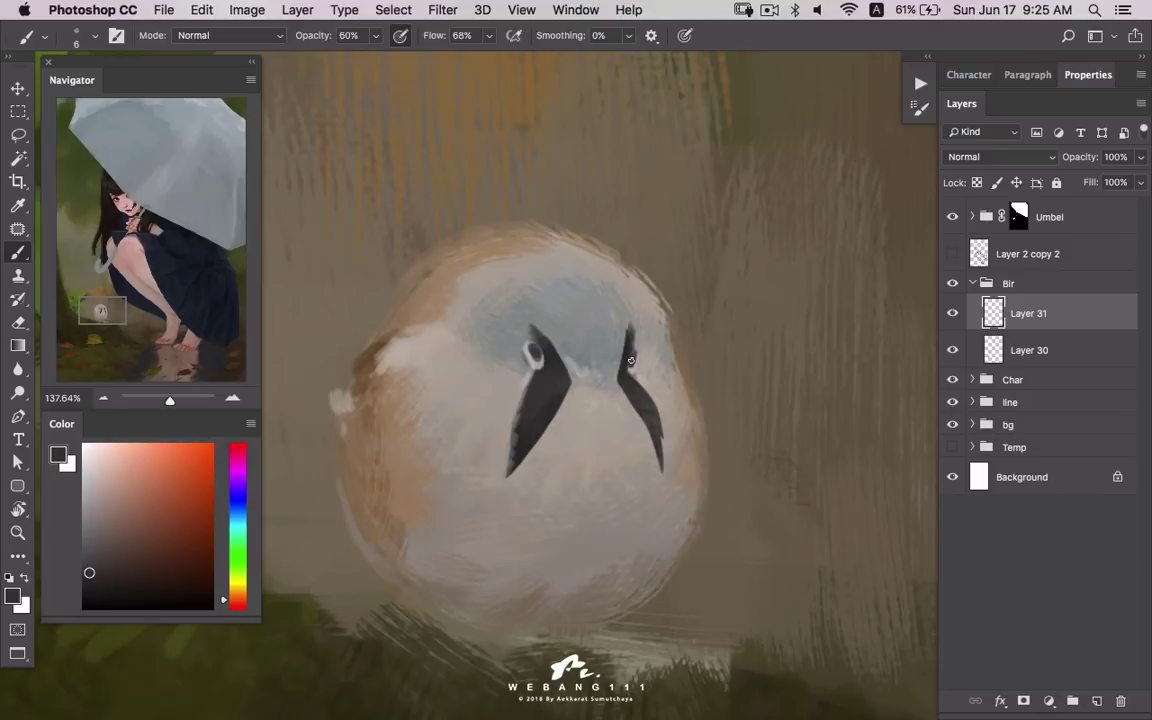
{"action": "left_click", "coordinate": [538, 350], "text": "alt"}
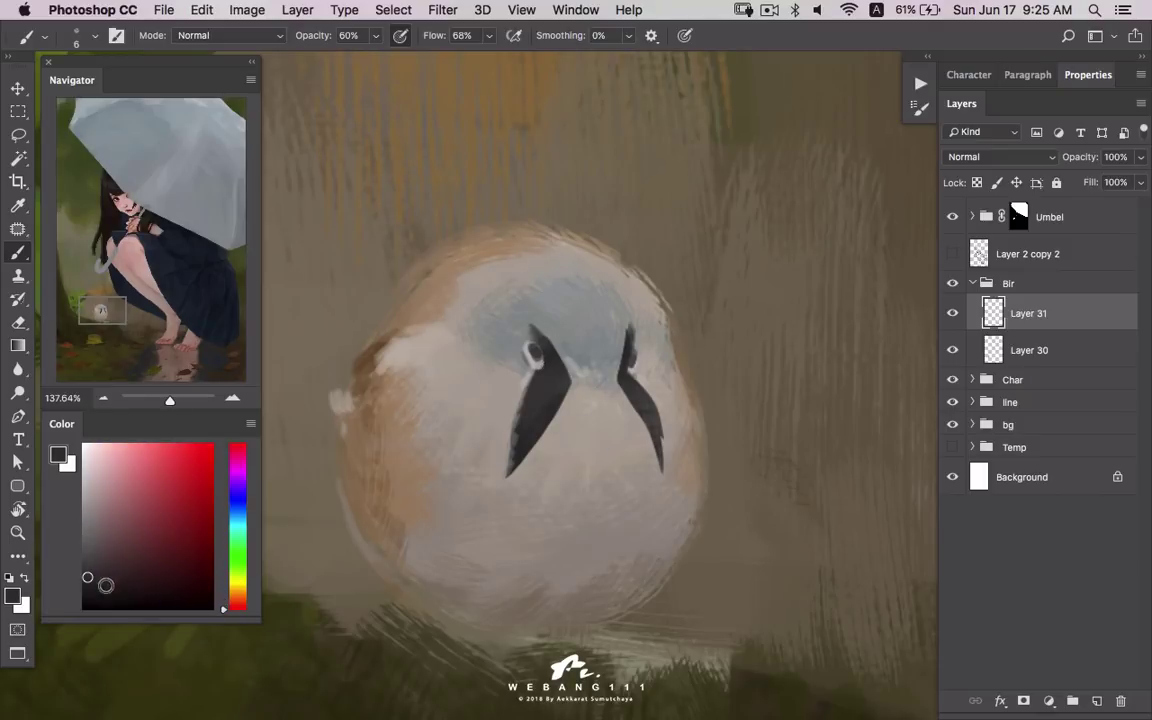
{"action": "left_click", "coordinate": [392, 397], "text": "alt"}
{"action": "left_click", "coordinate": [462, 354], "text": "alt"}
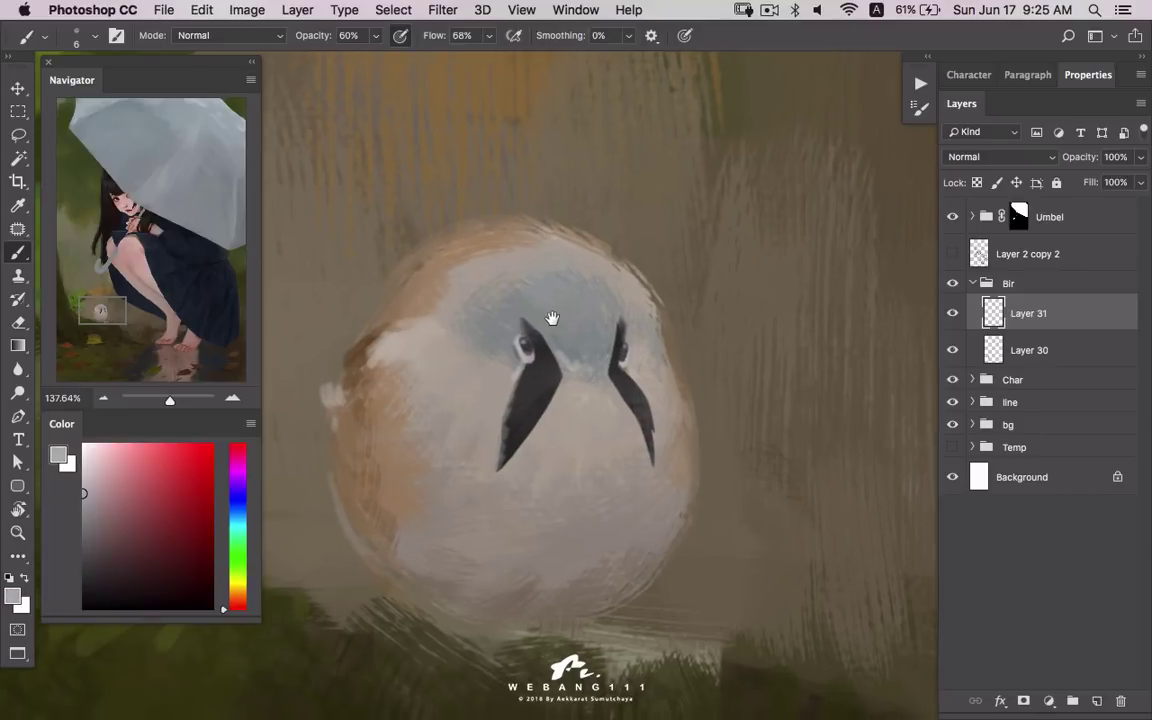
{"action": "scroll", "coordinate": [555, 330], "scroll_direction": "down", "scroll_amount": 2}
{"action": "key", "text": "l"}
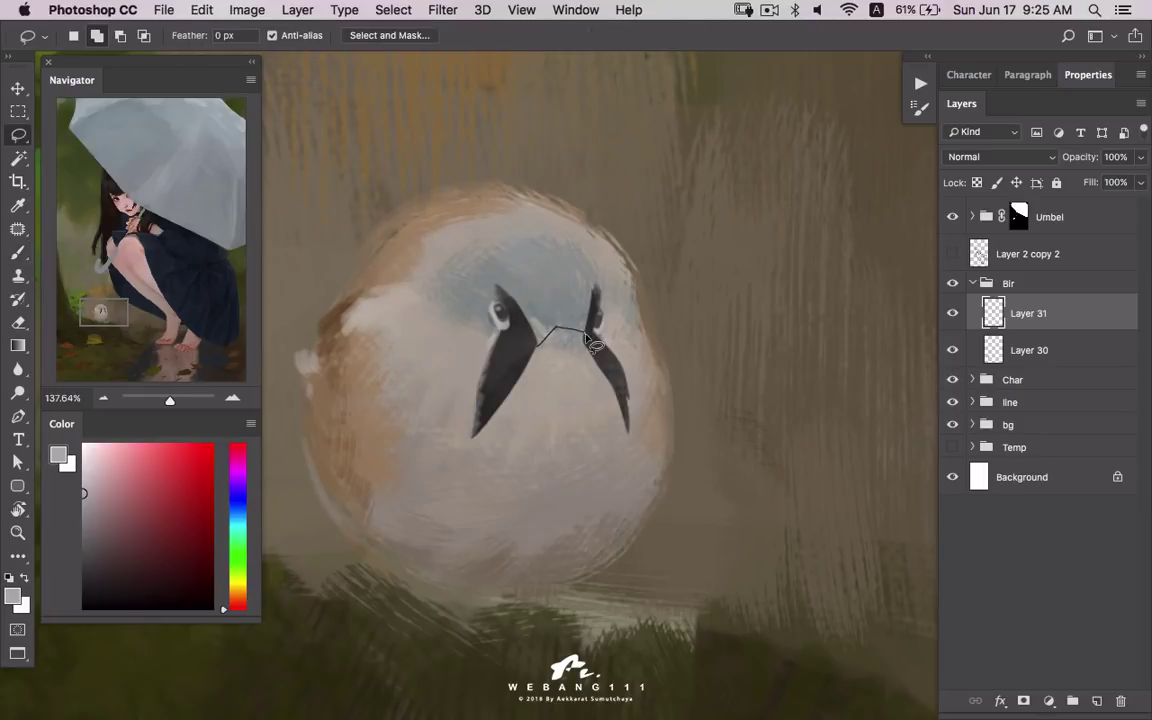
- Lasso the beak area between the eye stripes and pick a large textured brush with a sampled brown
{"action": "mouse_move", "coordinate": [538, 346]}
{"action": "left_mouse_down"}
{"action": "mouse_move", "coordinate": [606, 368]}
{"action": "mouse_move", "coordinate": [550, 370]}
{"action": "left_mouse_up"}
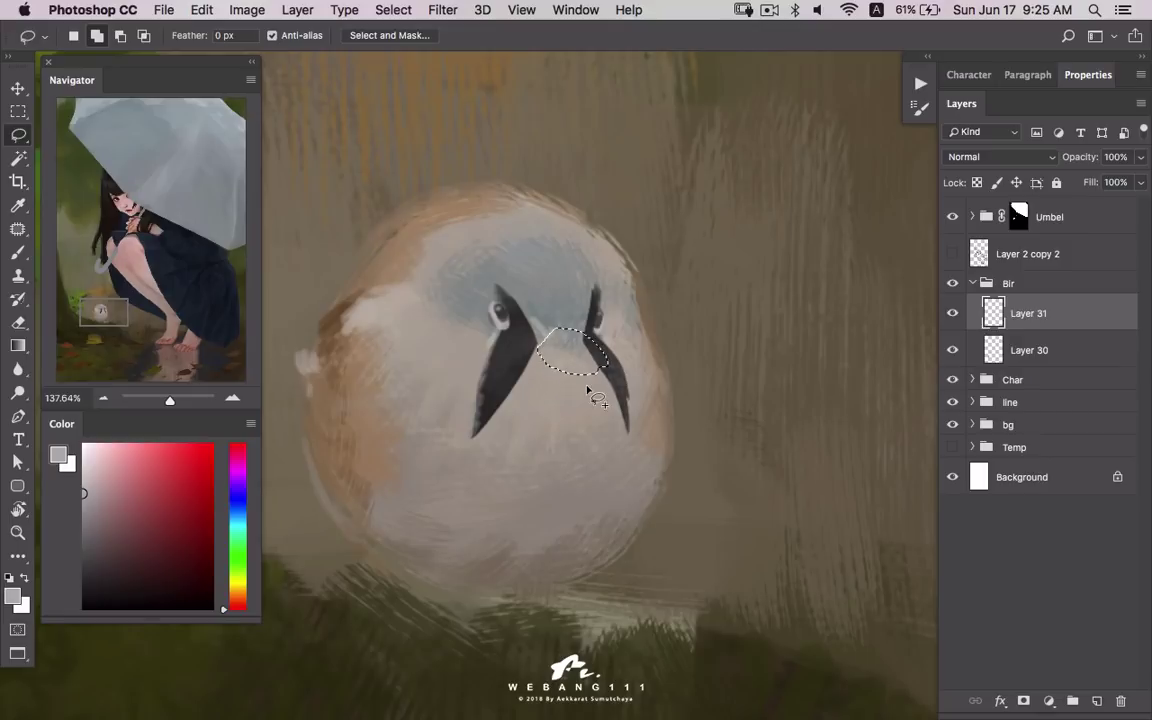
{"action": "left_click_drag", "start_coordinate": [537, 356], "coordinate": [540, 350]}
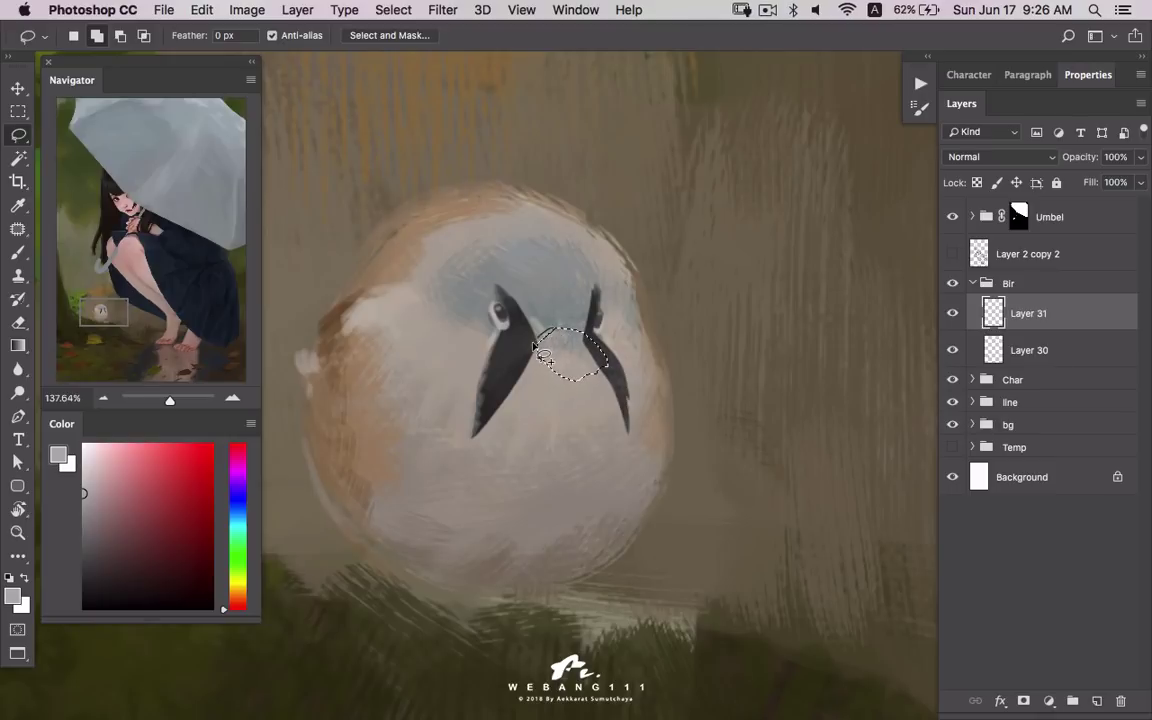
{"action": "left_click", "coordinate": [348, 400]}
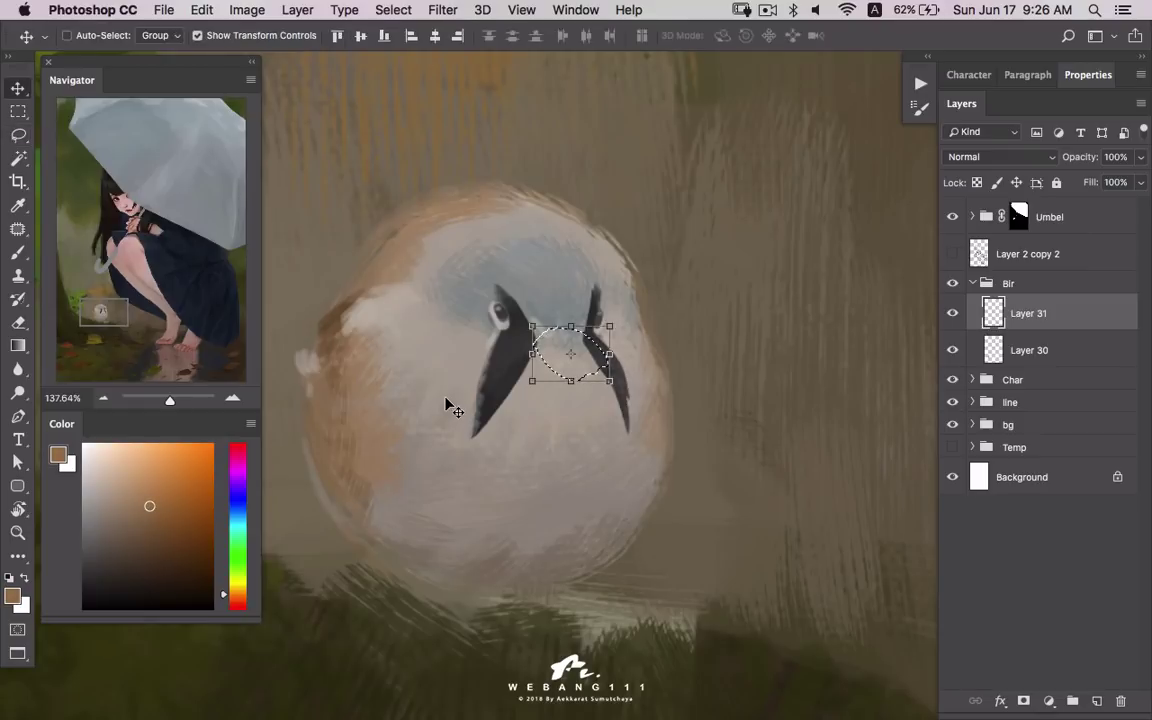
{"action": "key", "text": "b"}
{"action": "right_click", "coordinate": [544, 320]}
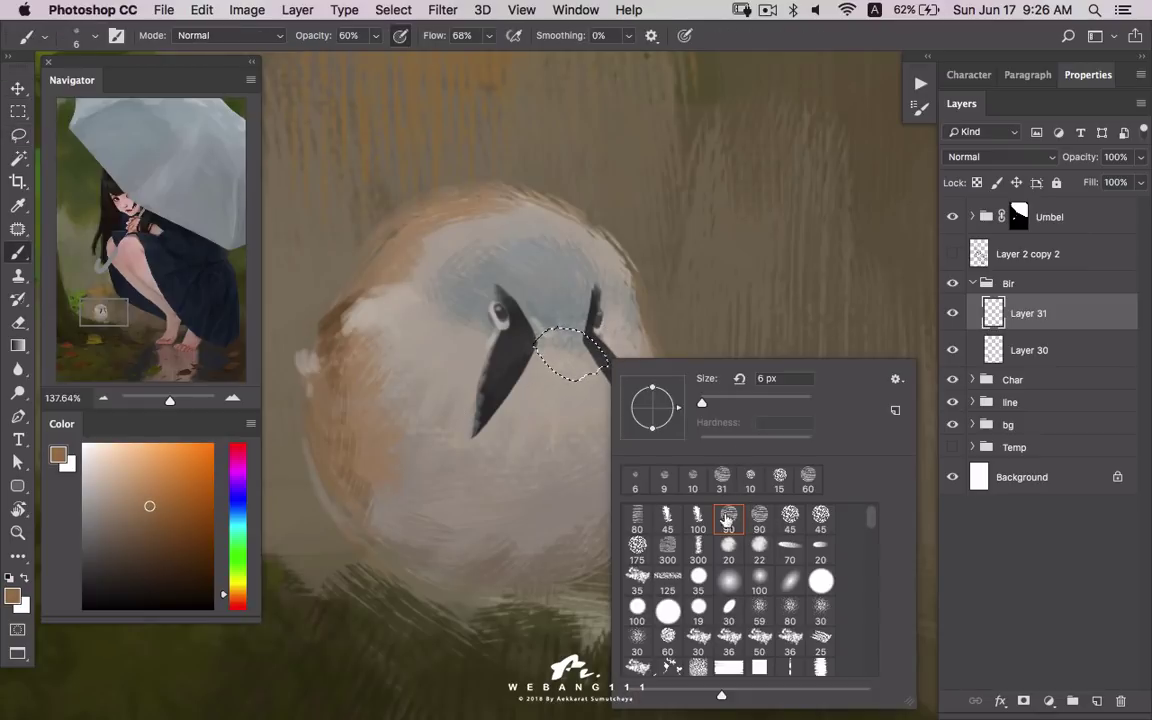
{"action": "double_click", "coordinate": [584, 495]}
- Fill the beak selection with brown, green, ochre-yellow and olive strokes while shrinking the brush
{"action": "left_click_drag", "start_coordinate": [592, 343], "coordinate": [570, 355]}
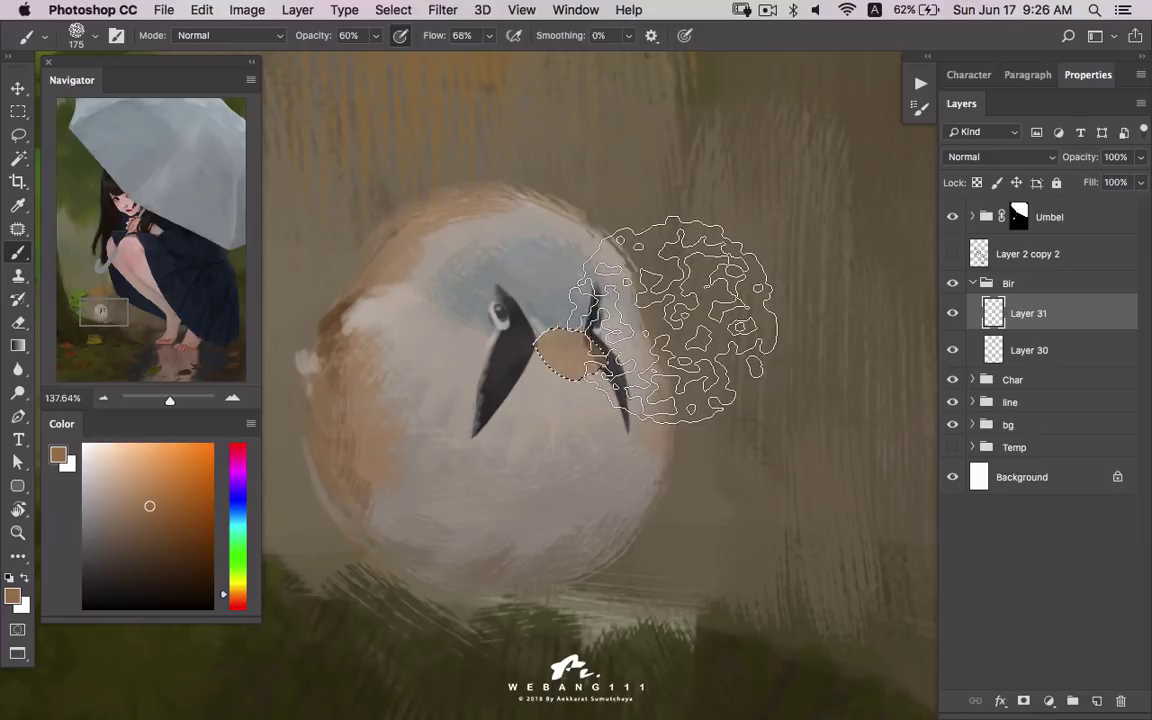
{"action": "key", "text": "bracketleft"}
{"action": "key", "text": "bracketleft"}
{"action": "key", "text": "bracketleft"}
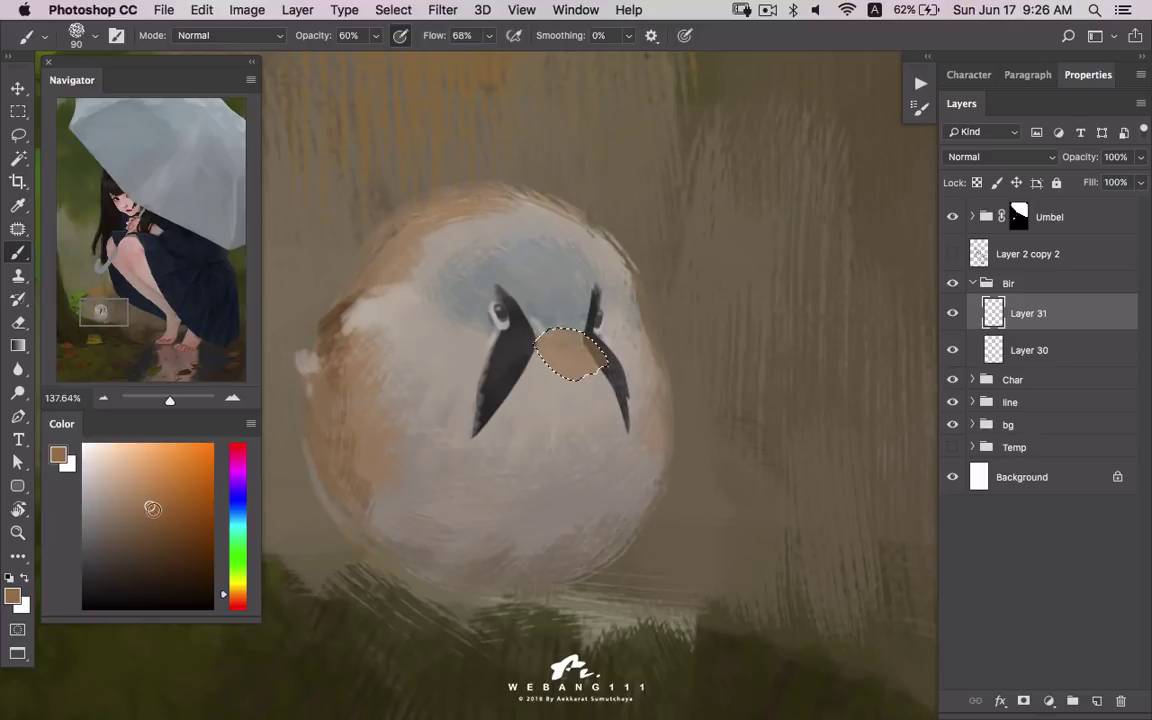
{"action": "left_click", "coordinate": [162, 500]}
{"action": "left_click_drag", "start_coordinate": [224, 597], "coordinate": [224, 546]}
{"action": "key", "text": "bracketleft"}
{"action": "left_click_drag", "start_coordinate": [590, 355], "coordinate": [565, 350]}
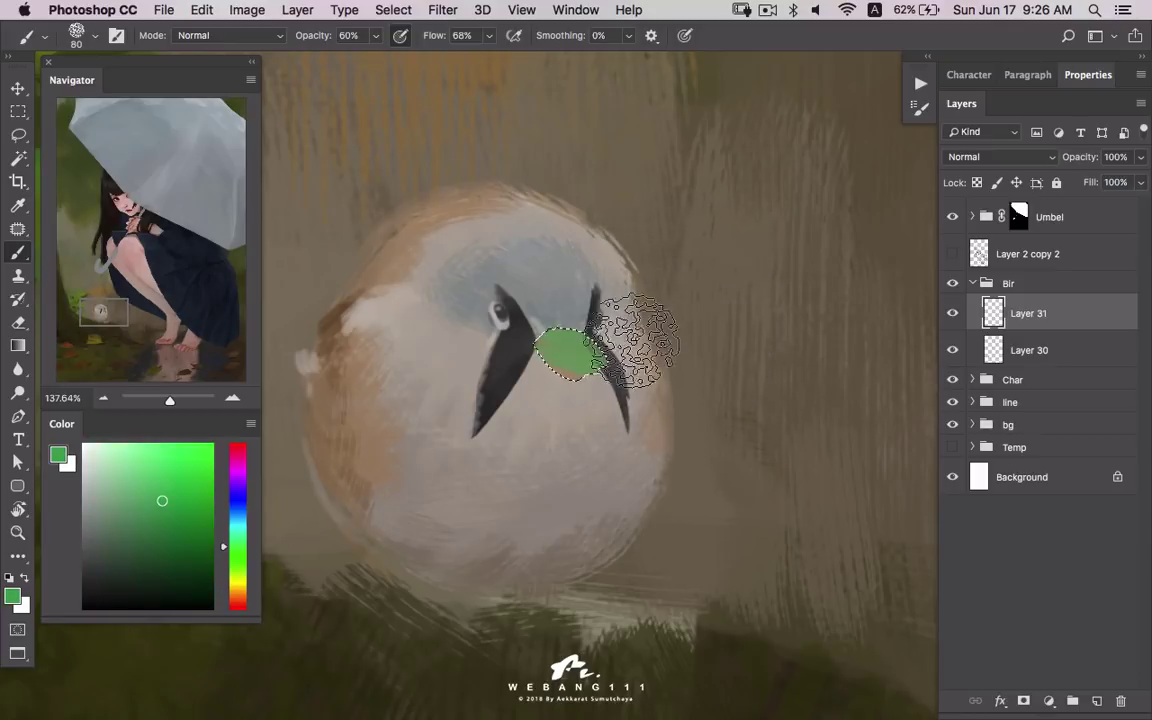
{"action": "left_click_drag", "start_coordinate": [250, 585], "coordinate": [245, 590]}
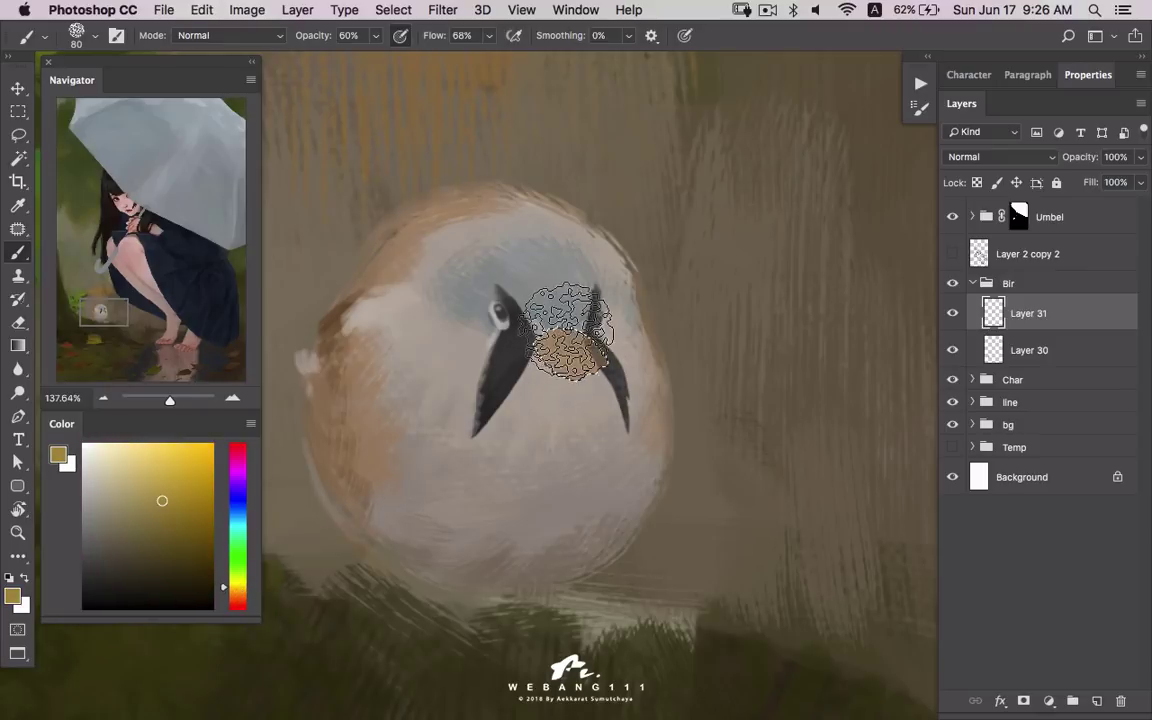
{"action": "left_click_drag", "start_coordinate": [555, 345], "coordinate": [590, 360]}
{"action": "left_click_drag", "start_coordinate": [224, 597], "coordinate": [224, 591]}
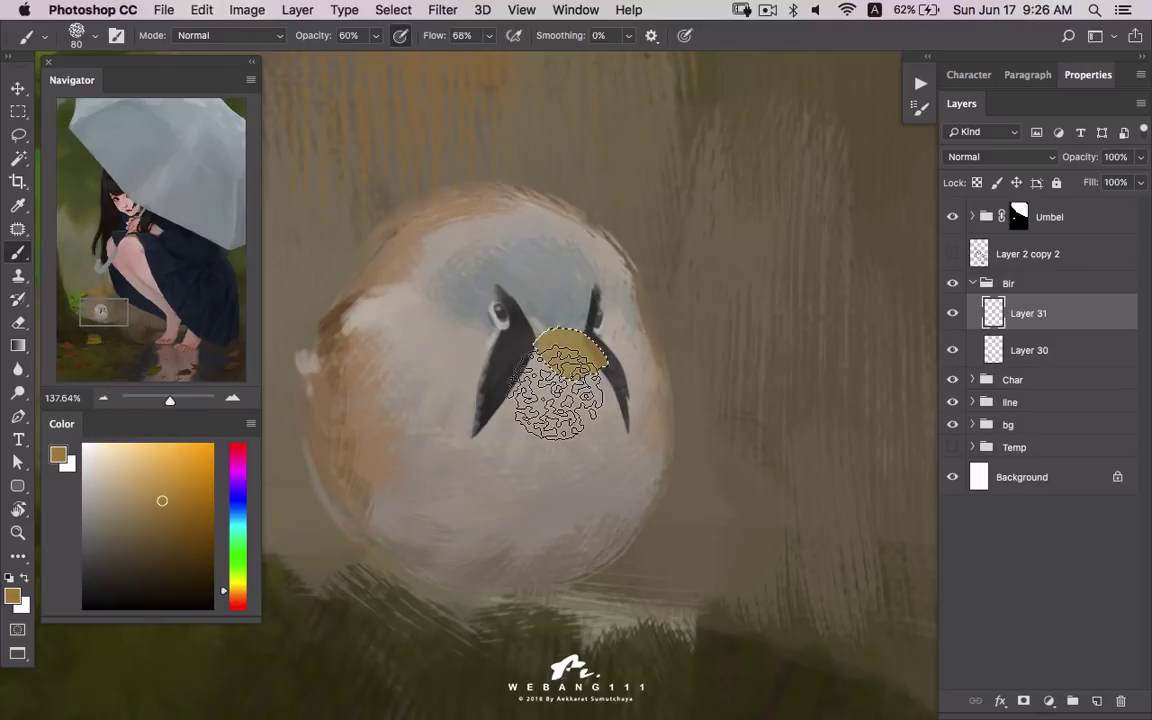
{"action": "key", "text": "bracketleft"}
{"action": "key", "text": "bracketleft"}
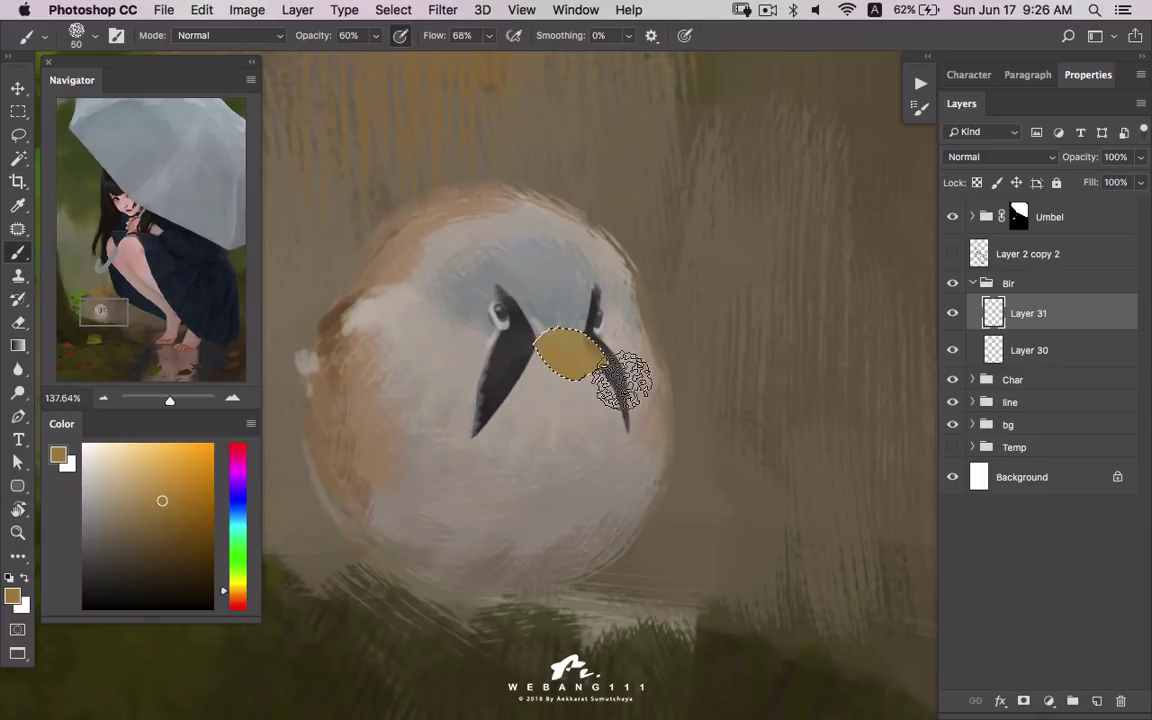
{"action": "left_click", "coordinate": [127, 534]}
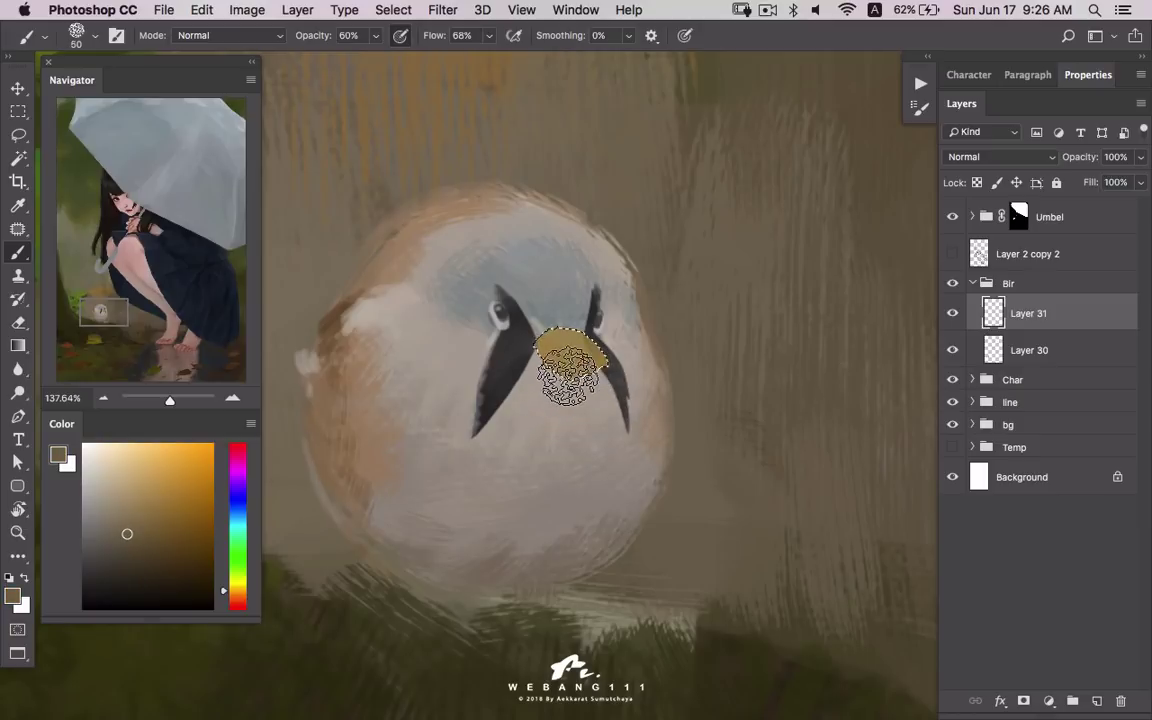
{"action": "left_click_drag", "start_coordinate": [595, 365], "coordinate": [540, 360]}
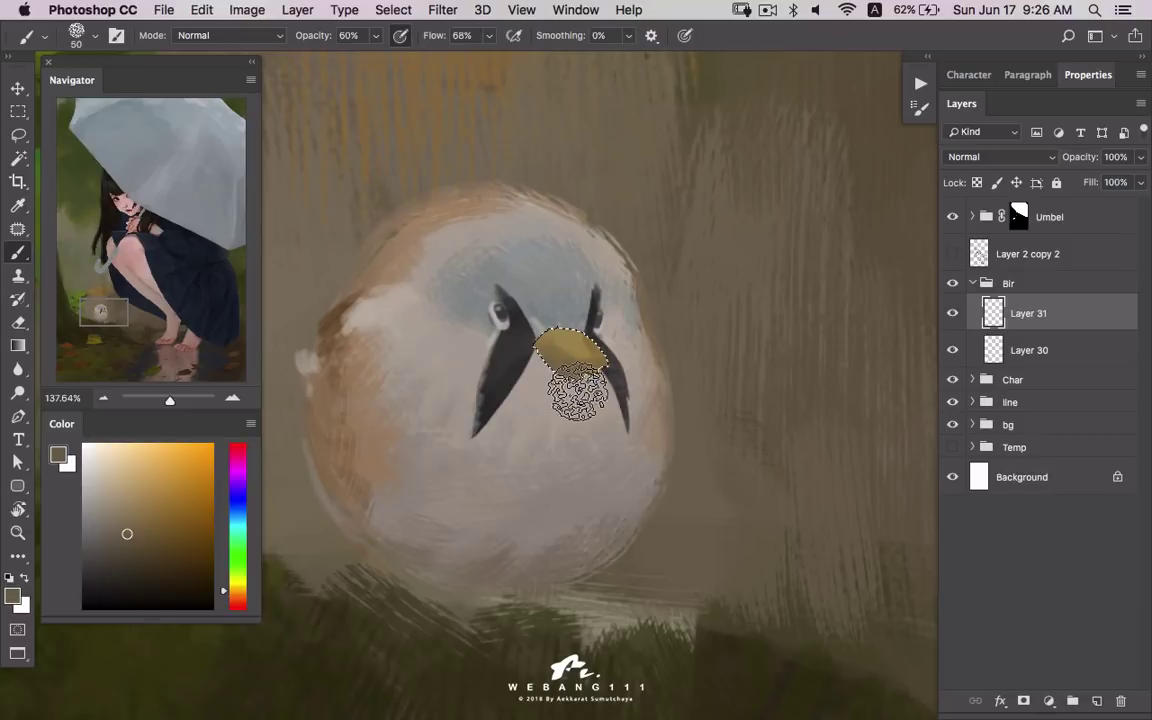
- Even out the beak in tan and olive-yellow with a 30 px brush, then deselect
{"action": "left_click", "coordinate": [106, 517]}
{"action": "key", "text": "bracketleft"}
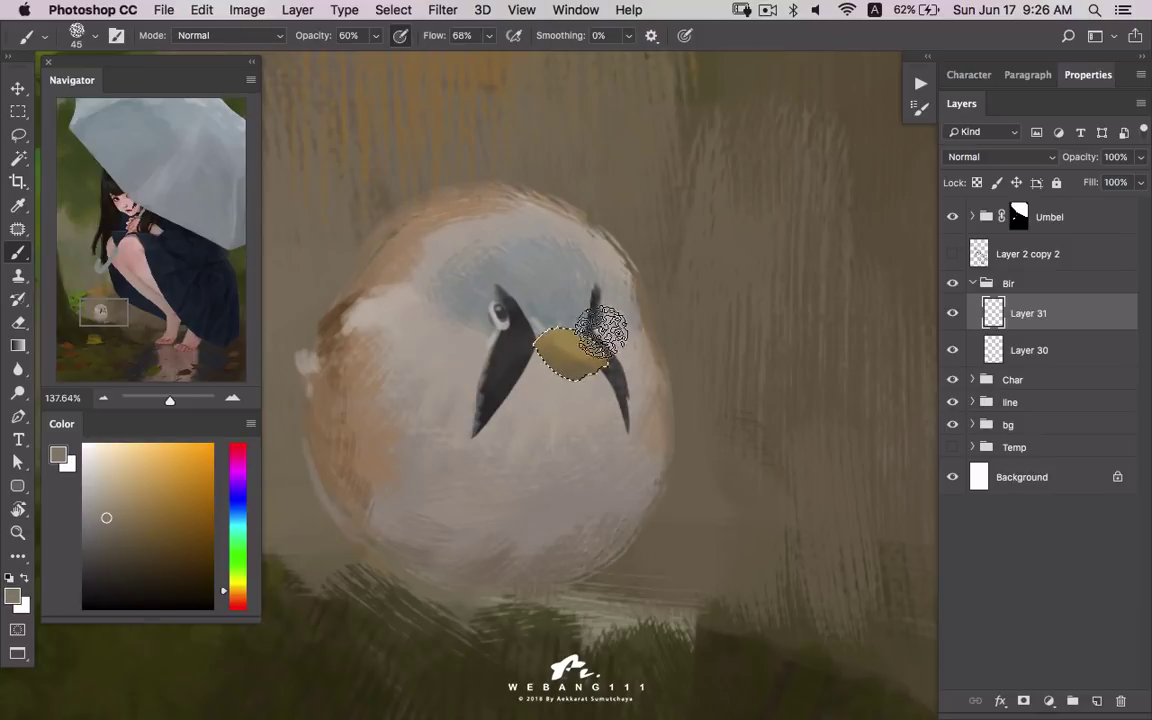
{"action": "key", "text": "bracketleft"}
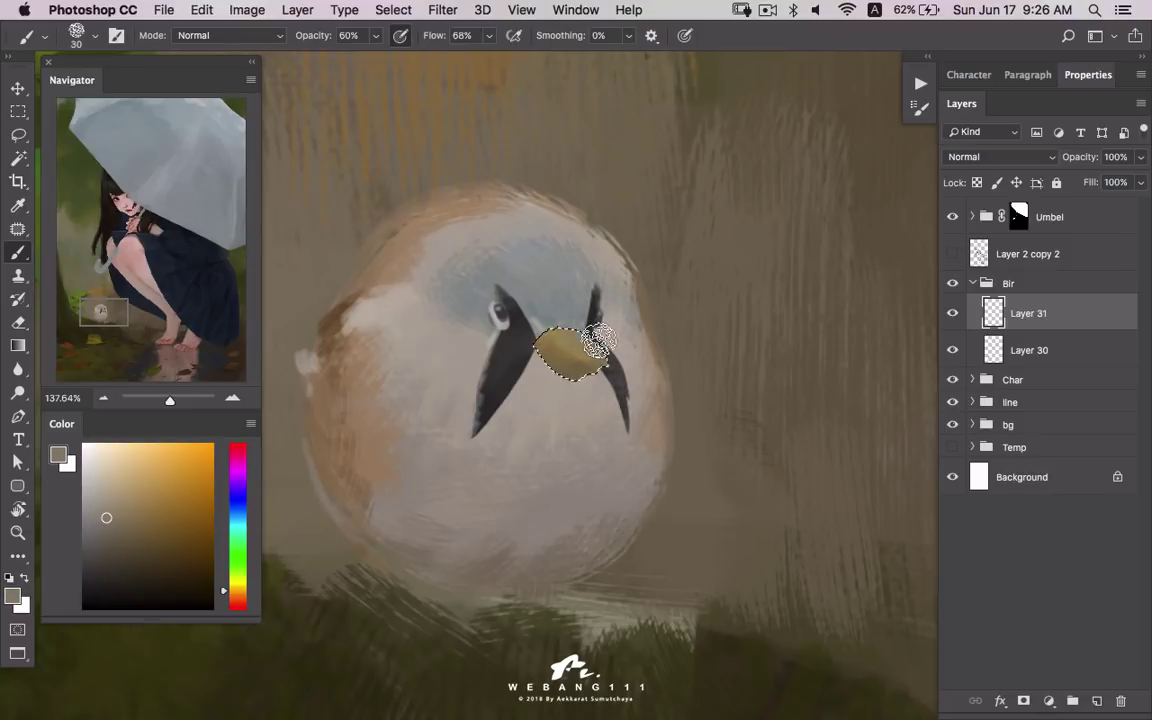
{"action": "left_click", "coordinate": [149, 507]}
{"action": "mouse_move", "coordinate": [577, 347]}
{"action": "left_mouse_down"}
{"action": "mouse_move", "coordinate": [553, 334]}
{"action": "mouse_move", "coordinate": [575, 355]}
{"action": "left_mouse_up"}
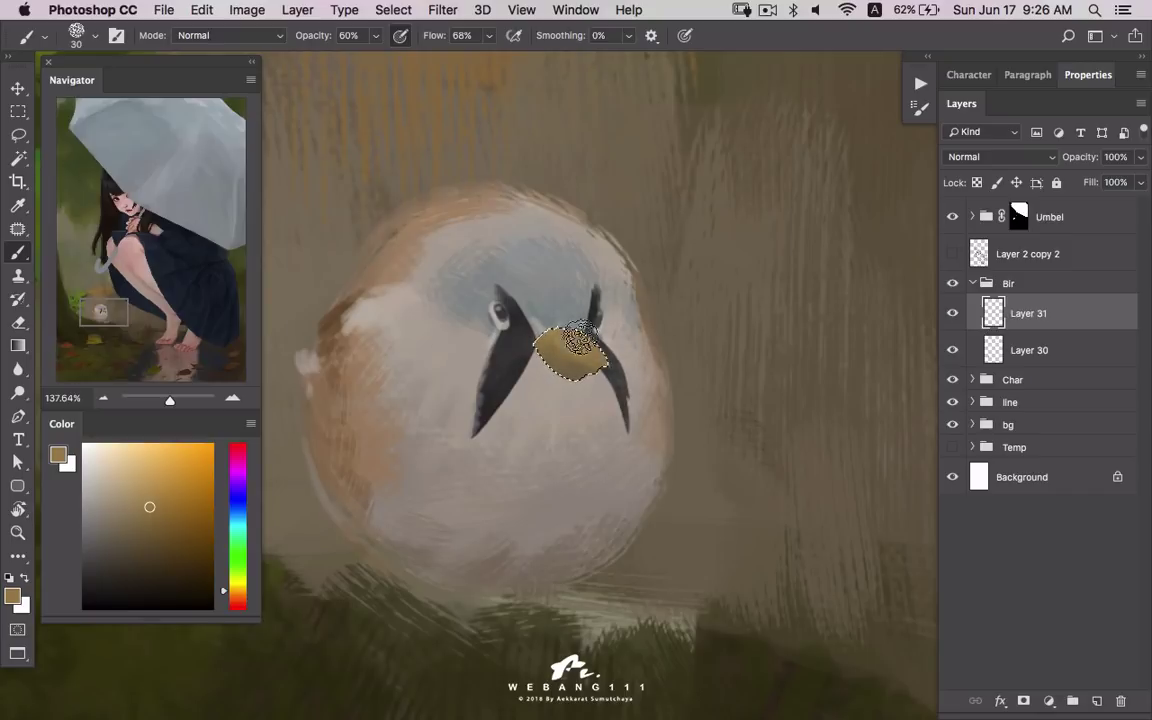
{"action": "left_click", "coordinate": [169, 517]}
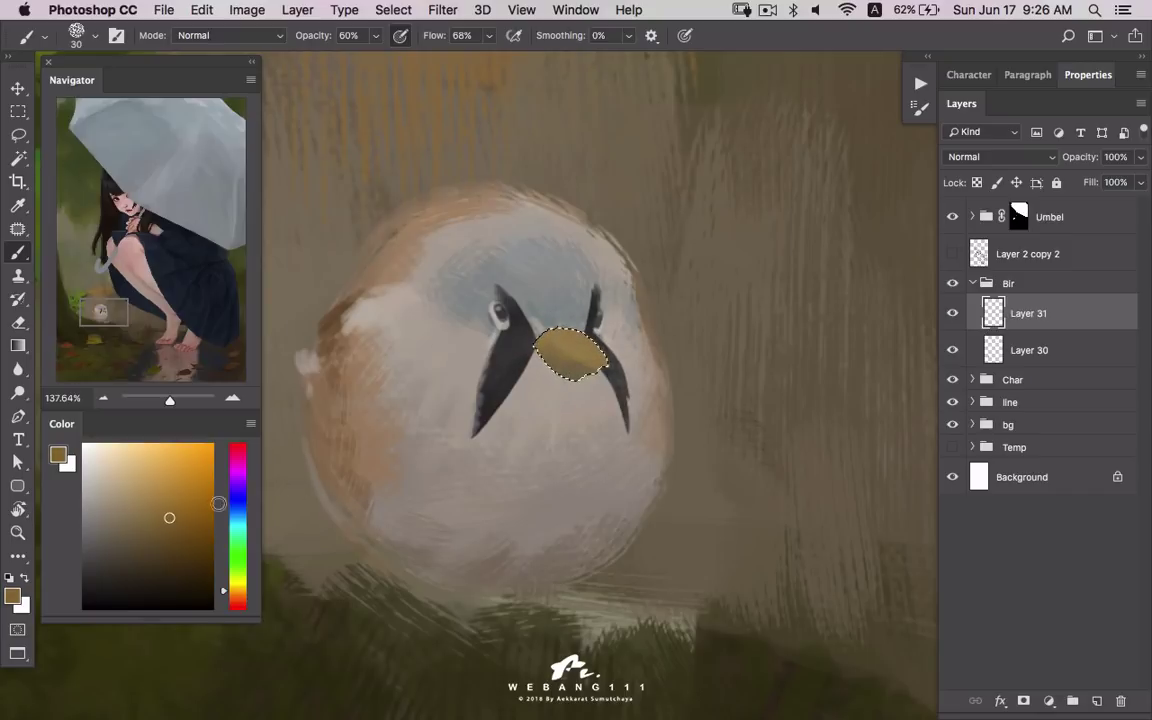
{"action": "left_click_drag", "start_coordinate": [530, 345], "coordinate": [550, 348]}
{"action": "left_click", "coordinate": [133, 538]}
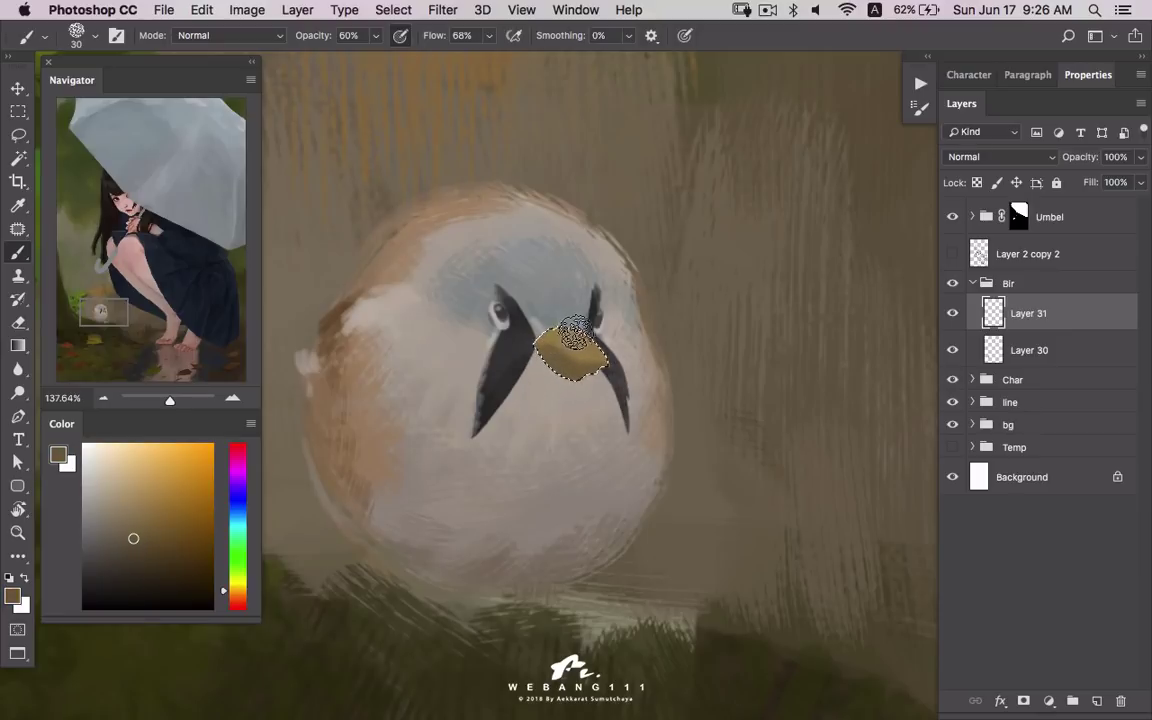
{"action": "left_click", "coordinate": [148, 508]}
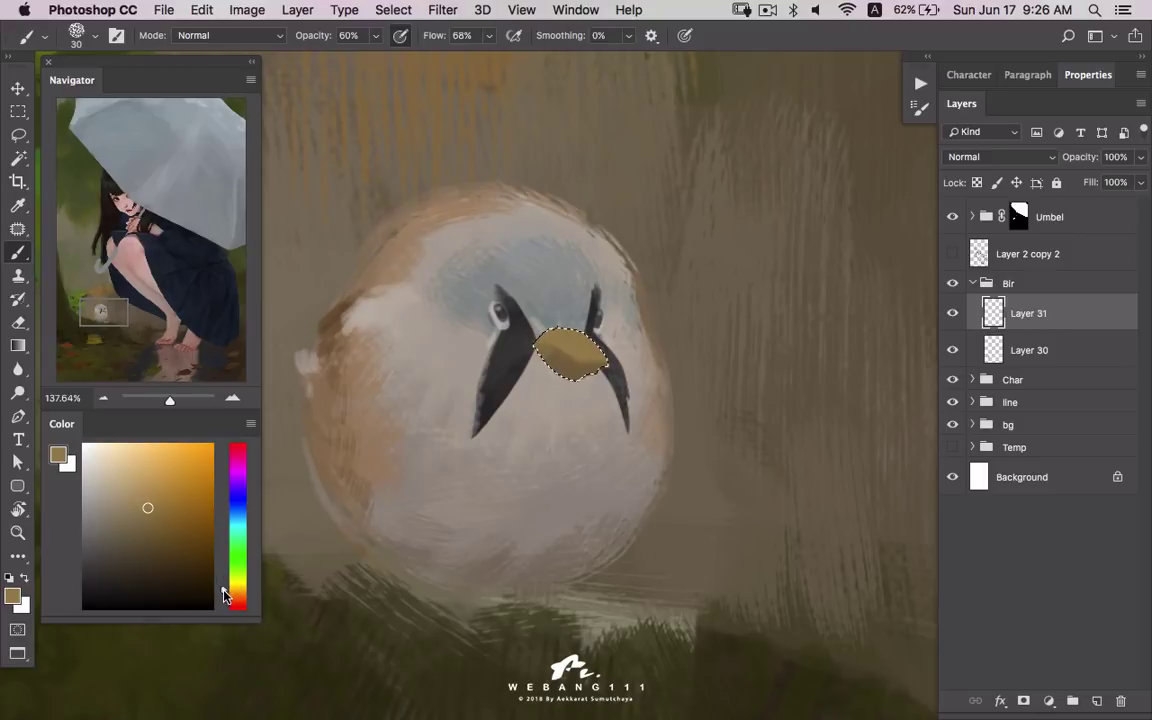
{"action": "left_click", "coordinate": [237, 585]}
{"action": "left_click_drag", "start_coordinate": [556, 360], "coordinate": [530, 345]}
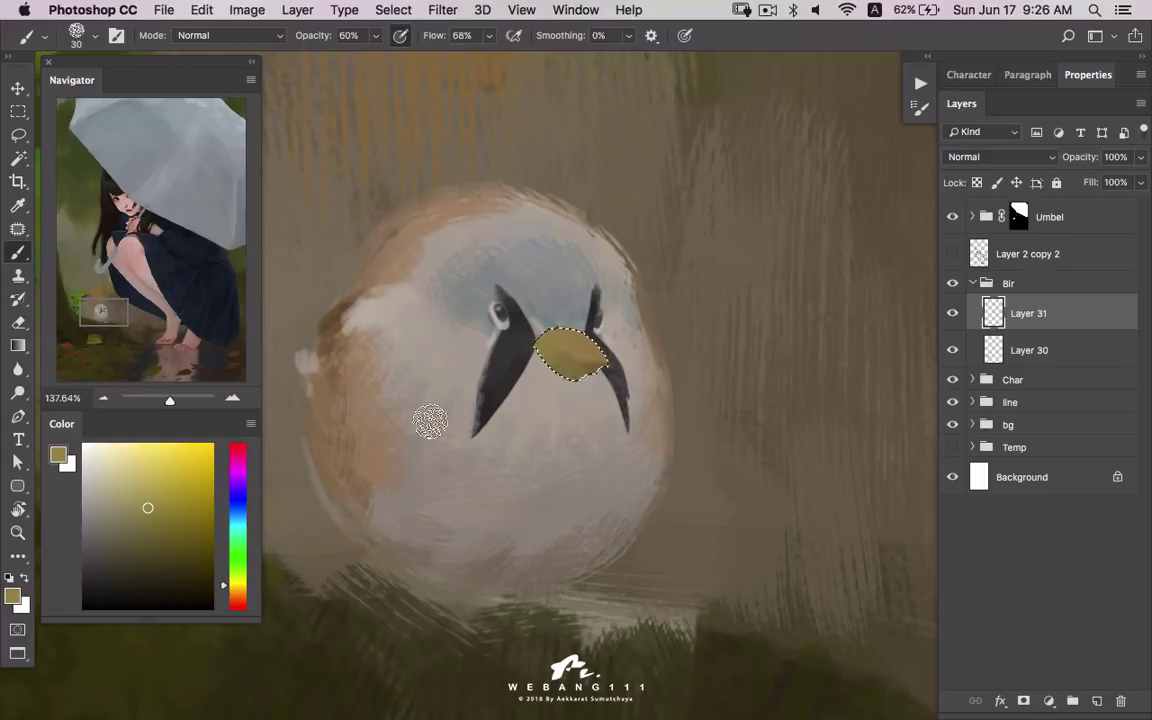
{"action": "key", "text": "ctrl+d"}
- Set a 10 px brush preset and sample near-black from the eye stripe, returning to Layer 31
{"action": "right_click", "coordinate": [652, 366]}
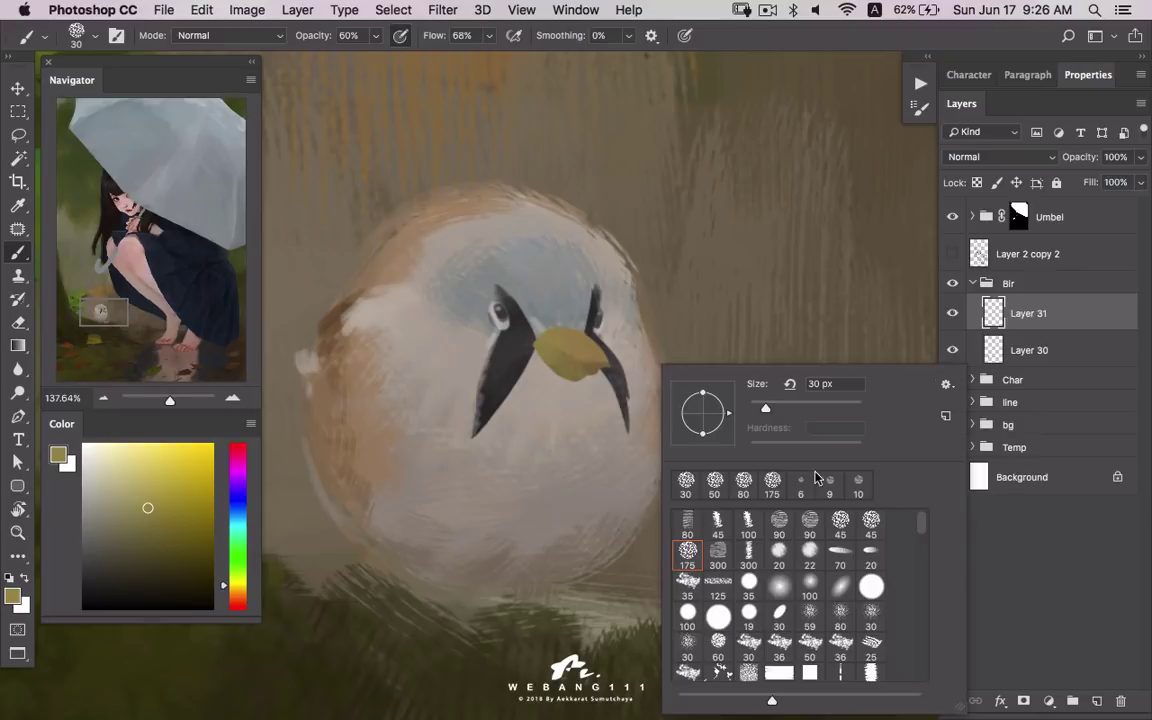
{"action": "left_click", "coordinate": [841, 517]}
{"action": "left_click", "coordinate": [1029, 350]}
{"action": "key", "text": "bracketleft"}
{"action": "key", "text": "bracketleft"}
{"action": "key", "text": "bracketleft"}
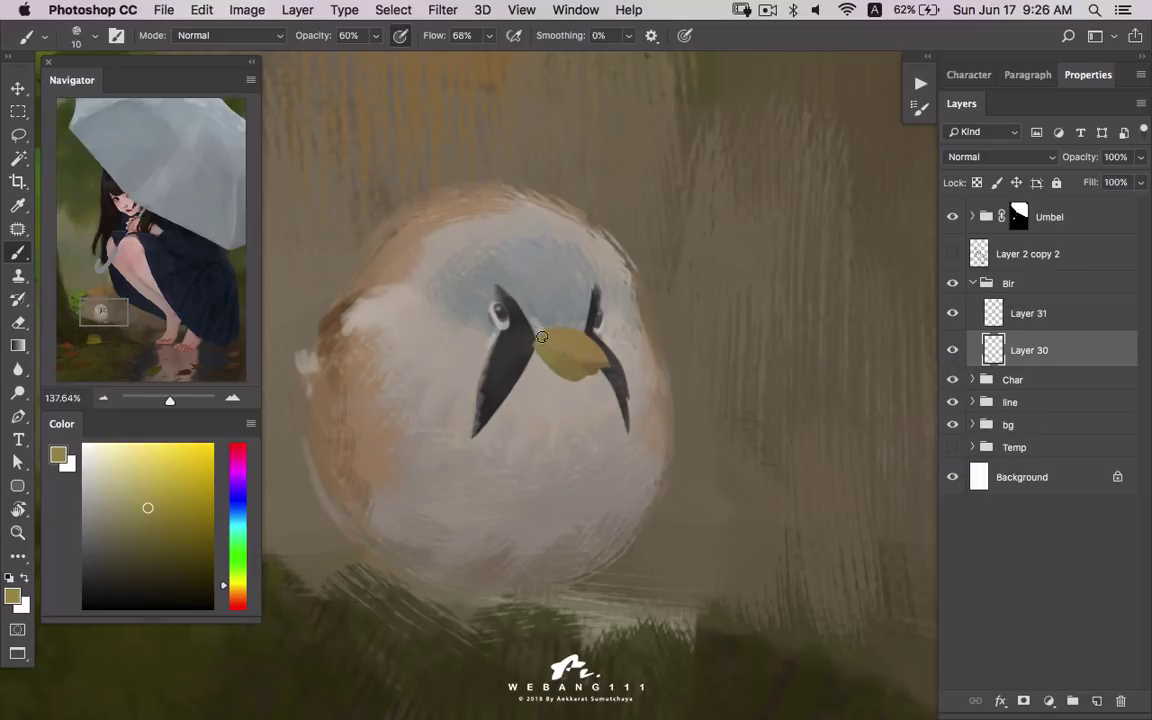
{"action": "left_click", "coordinate": [527, 358], "text": "alt"}
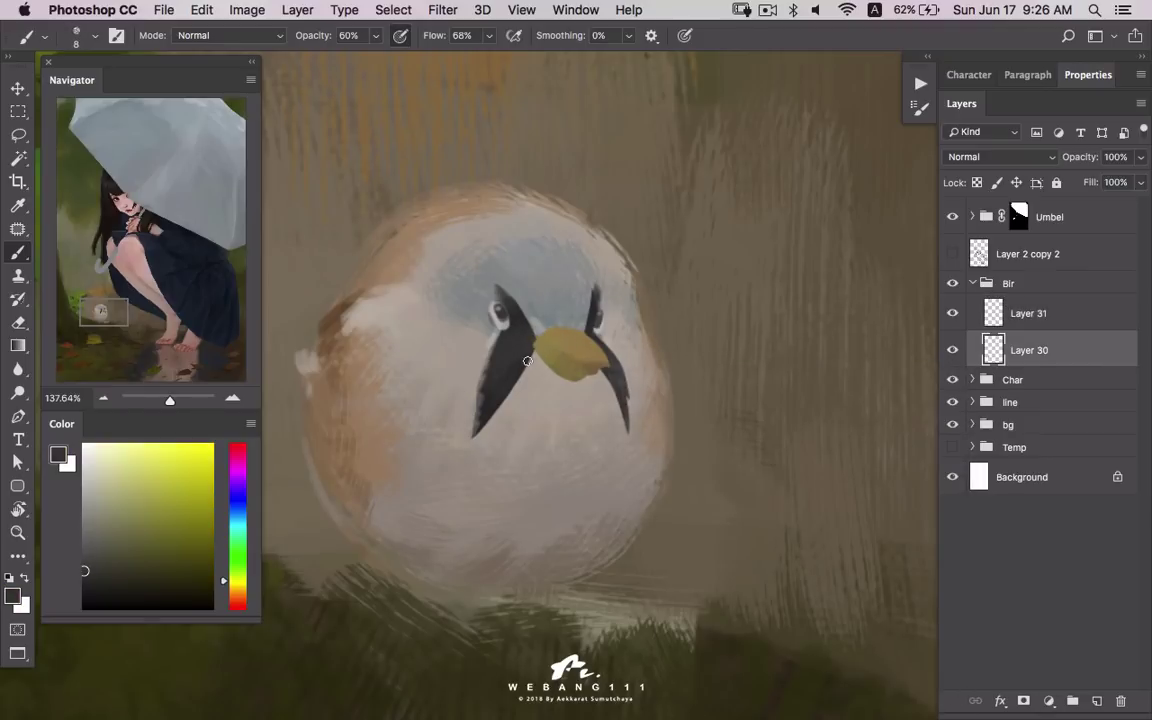
{"action": "key", "text": "alt+bracketright"}
- Shade the lower part of the yellow beak in dark brown and sample light grey from the head
{"action": "left_click", "coordinate": [480, 314], "text": "alt"}
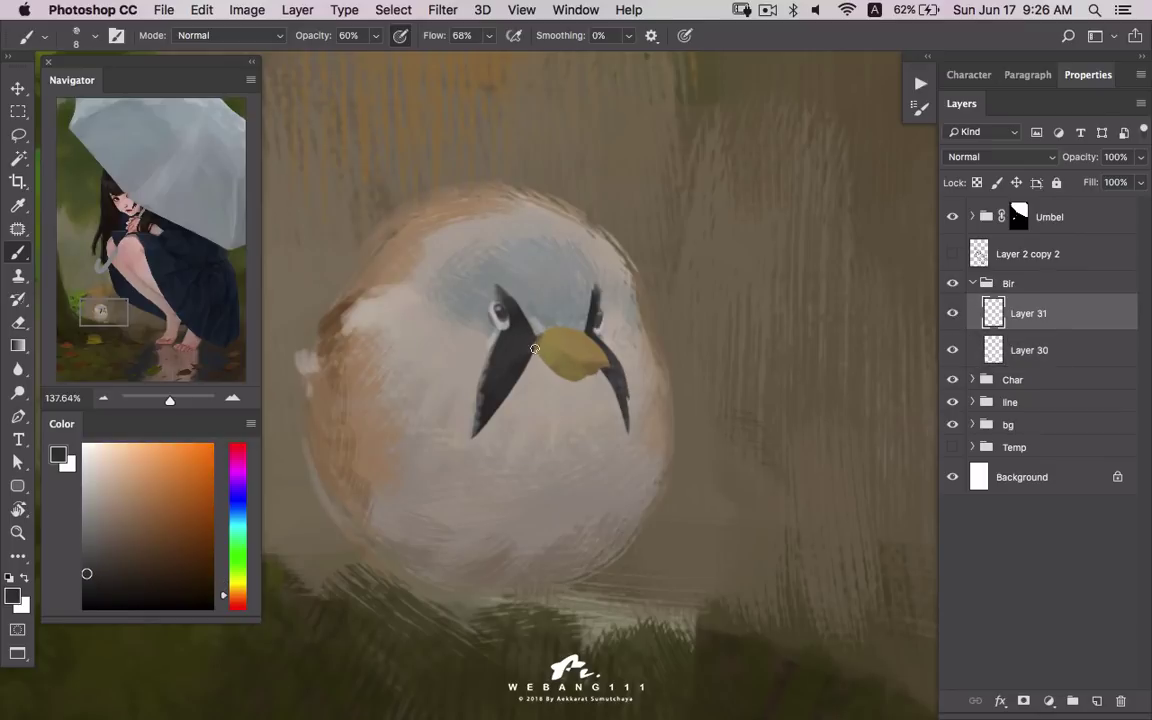
{"action": "left_click", "coordinate": [547, 331], "text": "alt"}
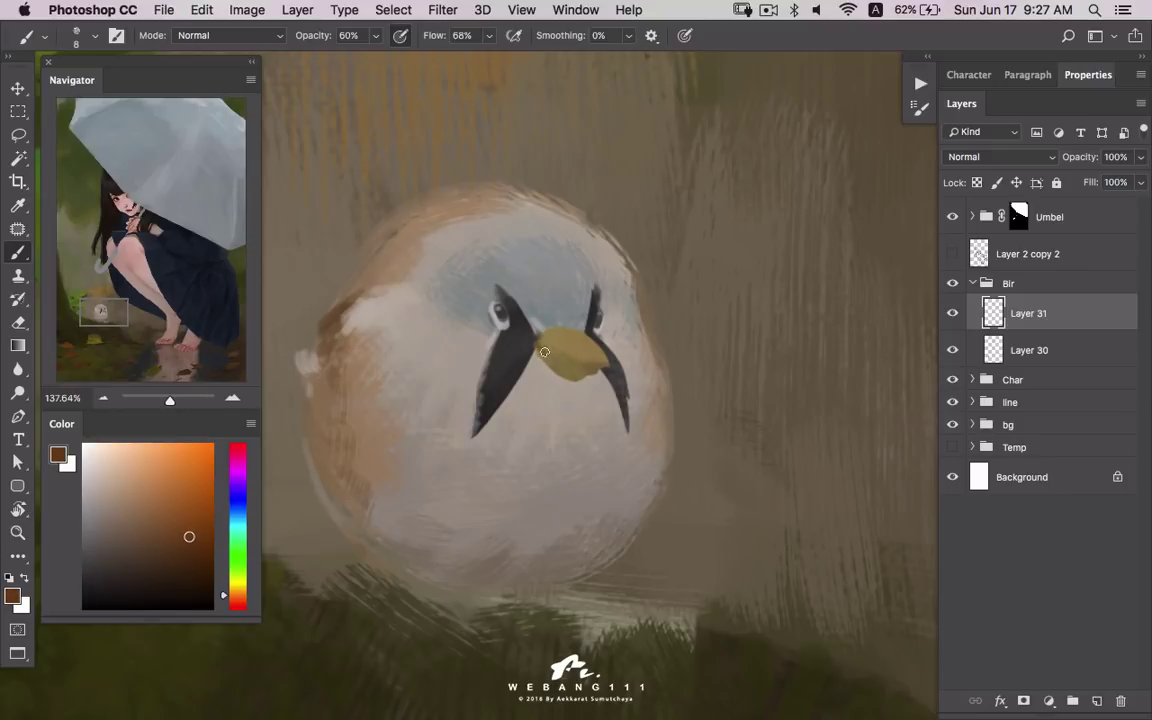
{"action": "left_click_drag", "start_coordinate": [589, 363], "coordinate": [604, 367]}
{"action": "left_click", "coordinate": [544, 316], "text": "alt"}
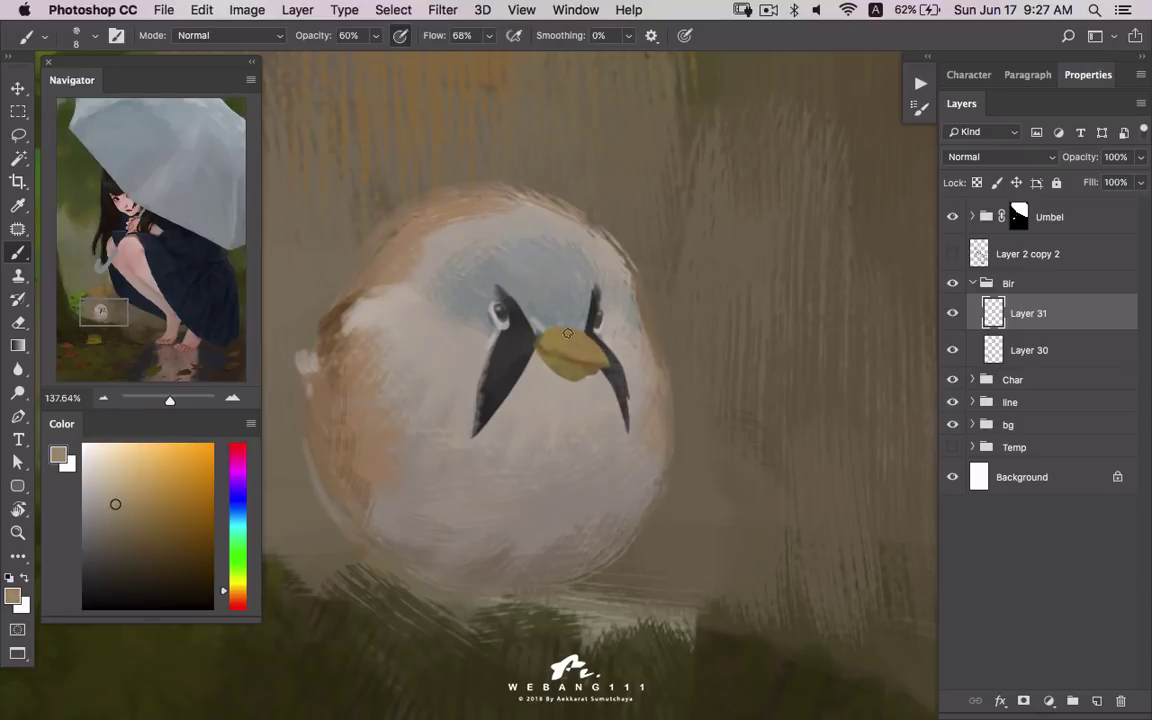
{"action": "left_click", "coordinate": [503, 292], "text": "alt"}
{"action": "left_click", "coordinate": [502, 290], "text": "alt"}
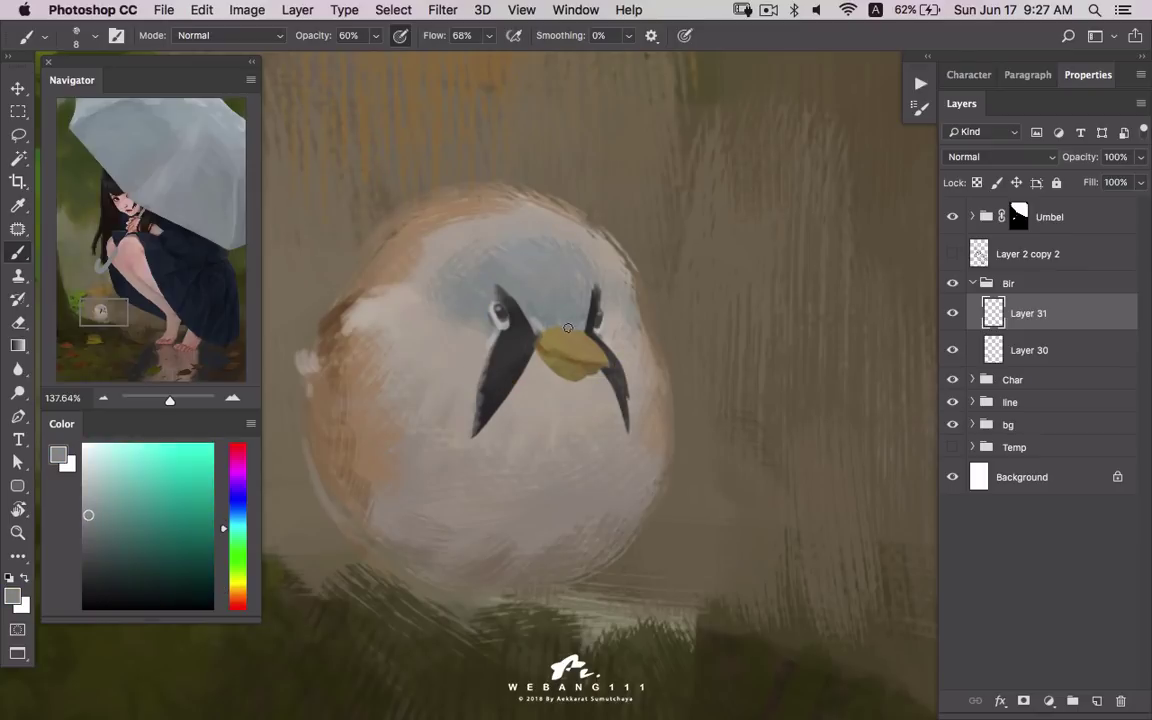
- Tune warm greys, tans and a blue-grey for the crown around the eyes, then zoom out
{"action": "left_click", "coordinate": [548, 328], "text": "alt"}
{"action": "left_click", "coordinate": [545, 318], "text": "alt"}
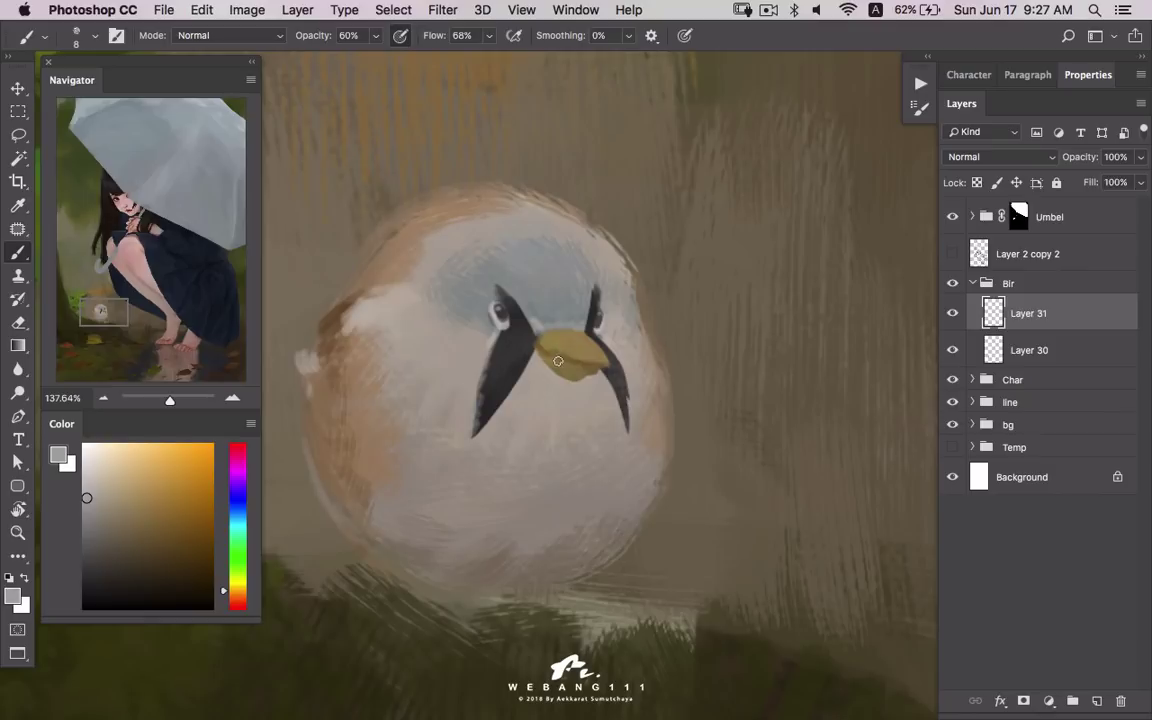
{"action": "left_click", "coordinate": [503, 328], "text": "alt"}
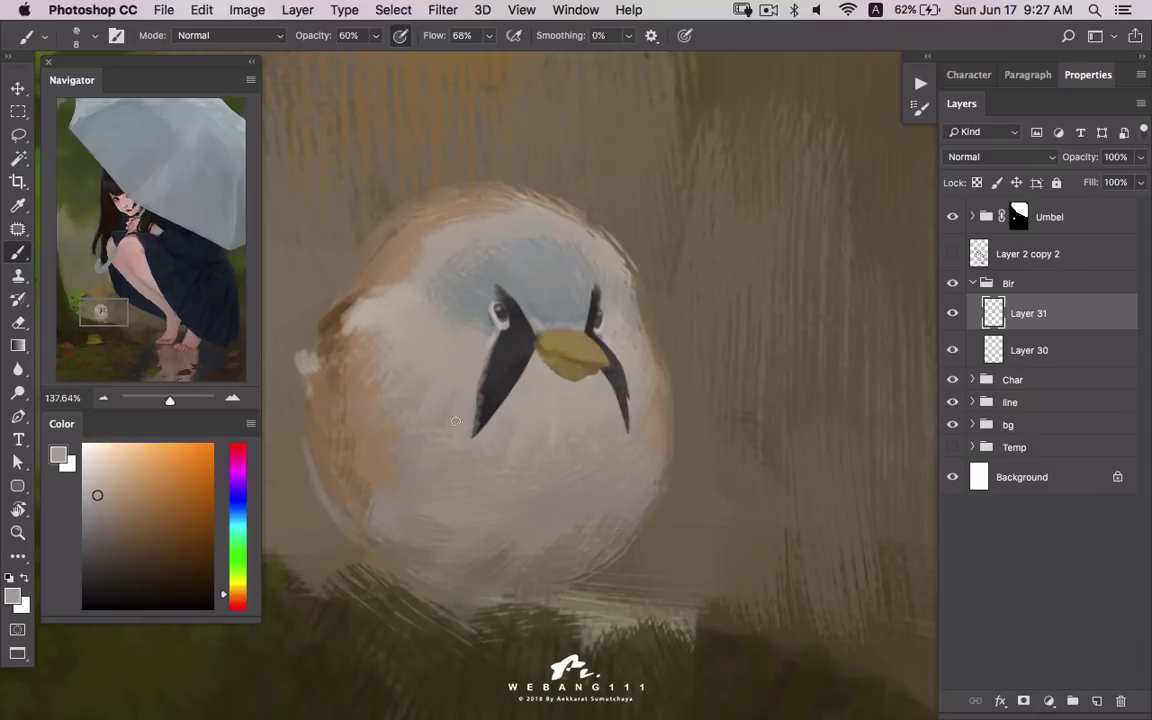
{"action": "left_click", "coordinate": [511, 481], "text": "alt"}
{"action": "left_click", "coordinate": [545, 369], "text": "alt"}
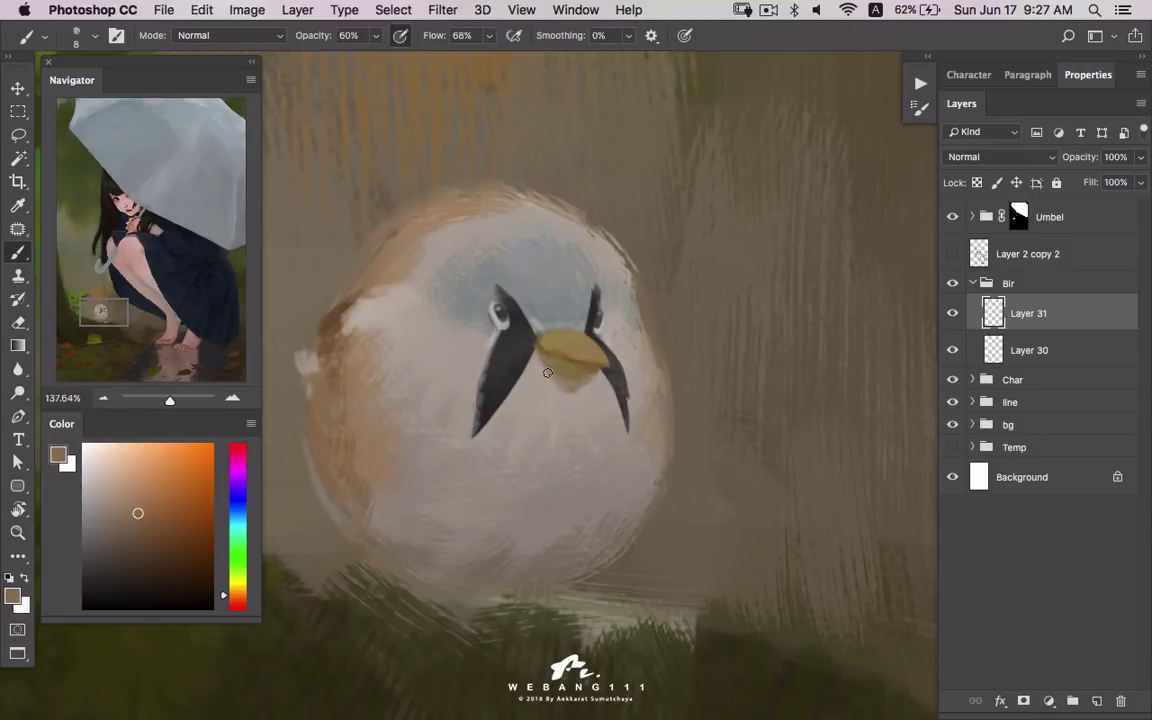
{"action": "left_click", "coordinate": [547, 316], "text": "alt"}
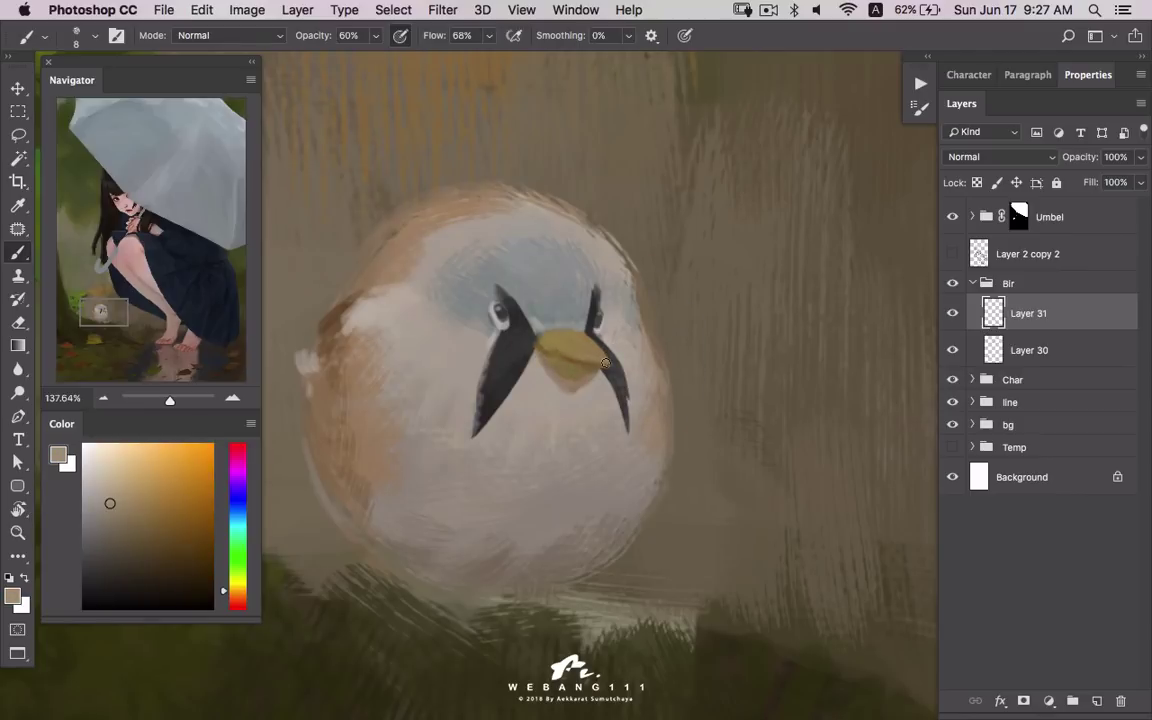
{"action": "left_click", "coordinate": [311, 369], "text": "alt"}
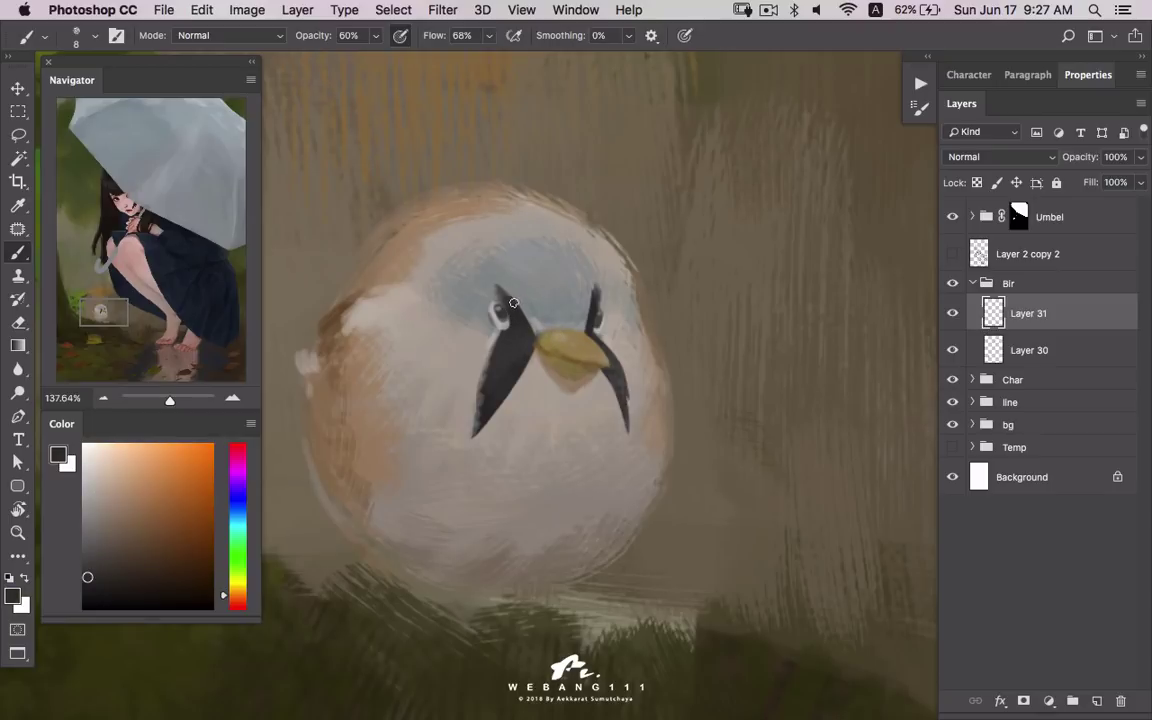
{"action": "left_click", "coordinate": [523, 273], "text": "alt"}
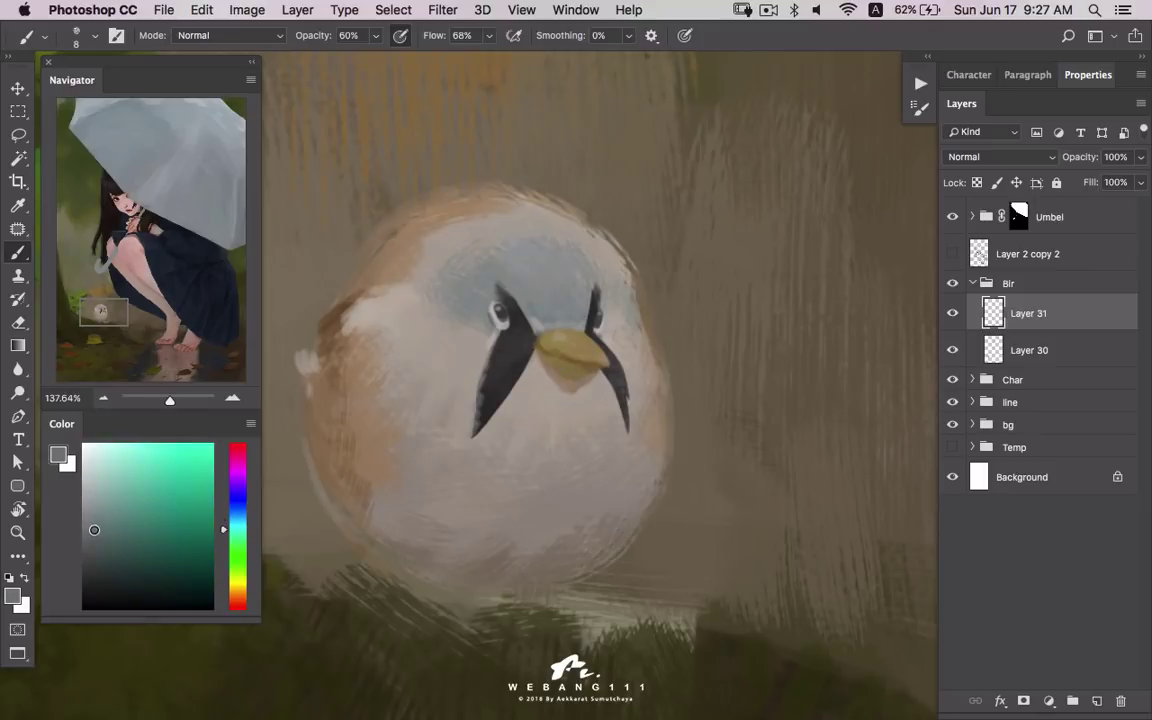
{"action": "left_click", "coordinate": [237, 515]}
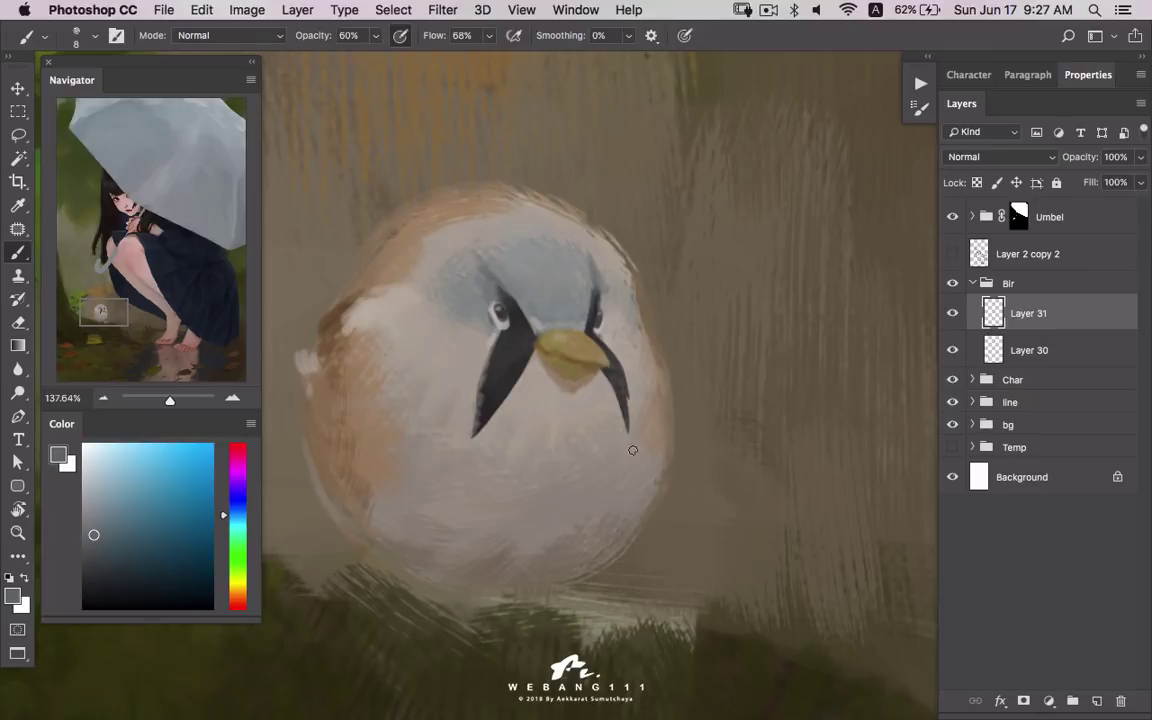
{"action": "key", "text": "z"}
{"action": "scroll", "coordinate": [620, 500], "scroll_direction": "down", "scroll_amount": 10}
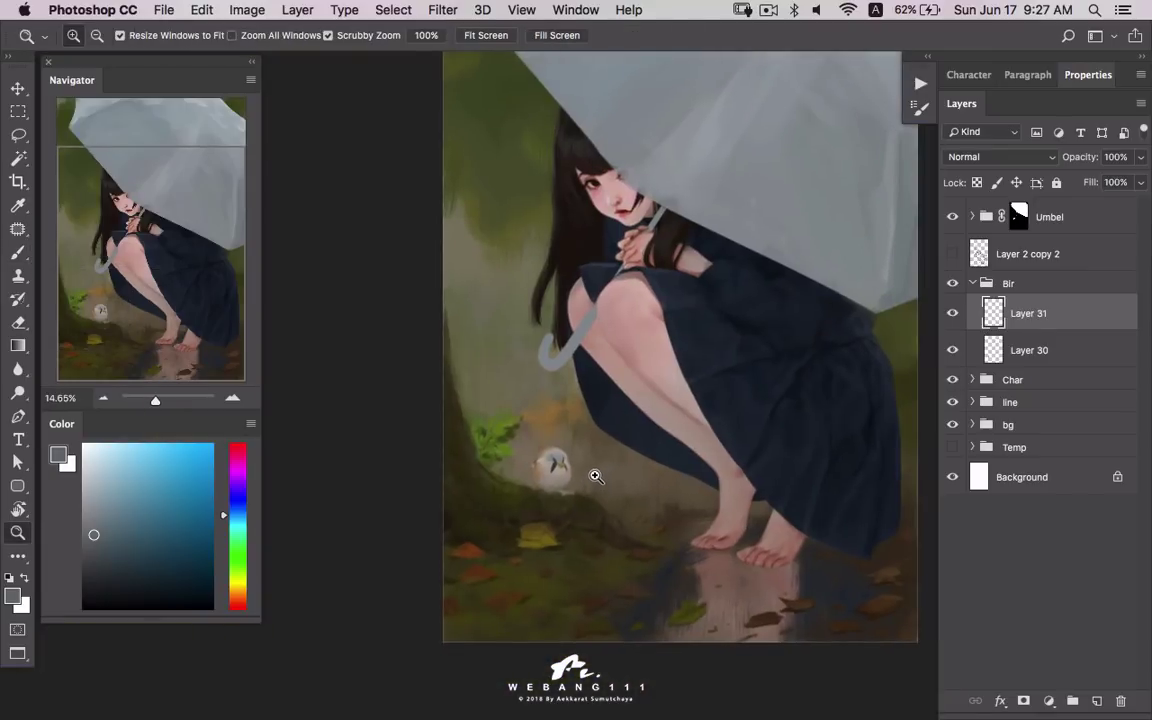
{"action": "scroll", "coordinate": [583, 469], "scroll_direction": "up", "scroll_amount": 2}
{"action": "scroll", "coordinate": [617, 455], "scroll_direction": "up", "scroll_amount": 3}
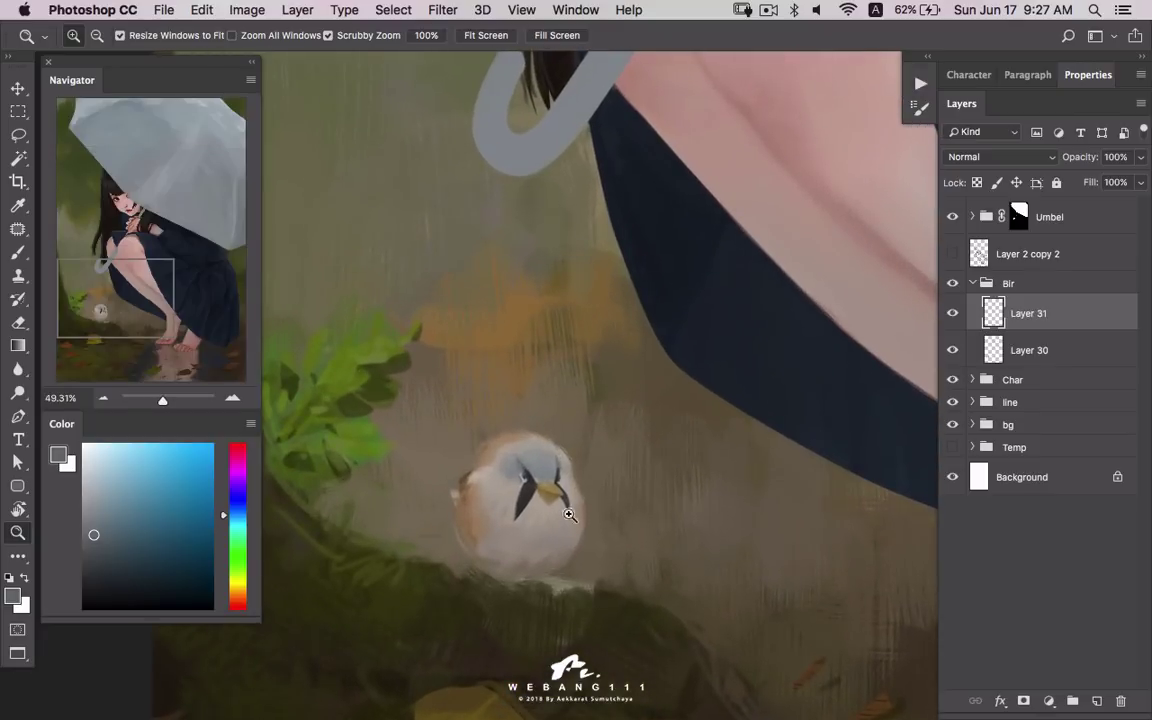
{"action": "scroll", "coordinate": [600, 490], "scroll_direction": "up", "scroll_amount": 2}
{"action": "scroll", "coordinate": [600, 505], "scroll_direction": "up", "scroll_amount": 3}
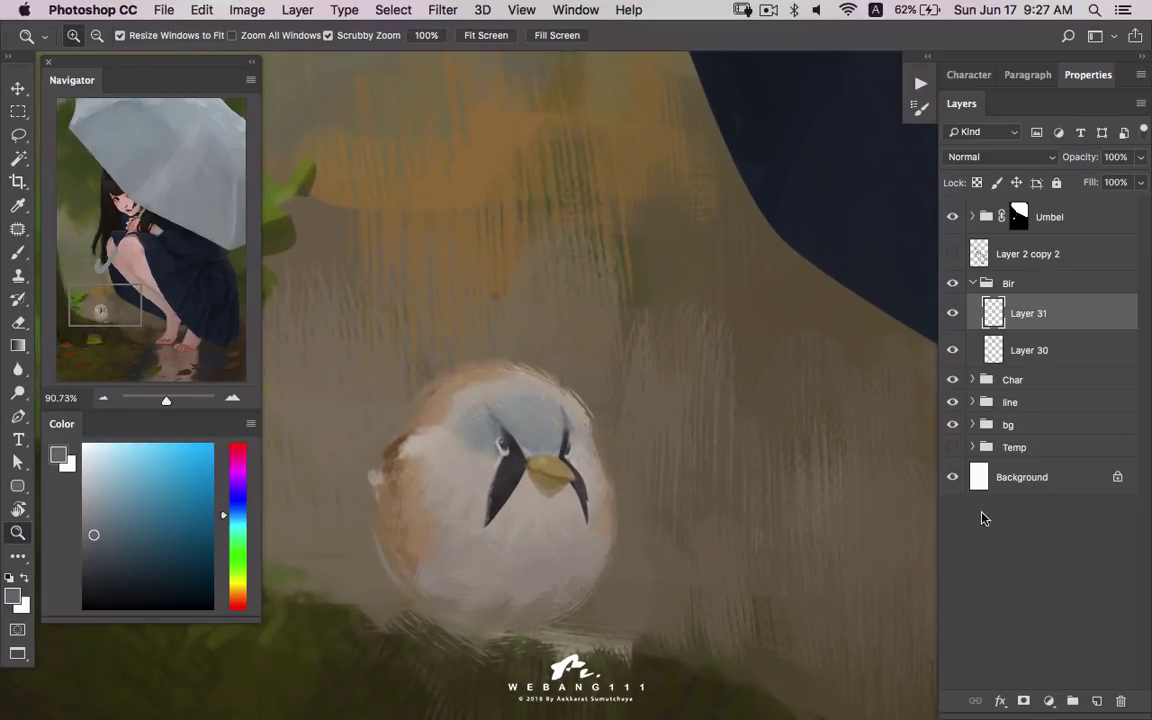
{"action": "scroll", "coordinate": [598, 556], "scroll_direction": "down", "scroll_amount": 3}
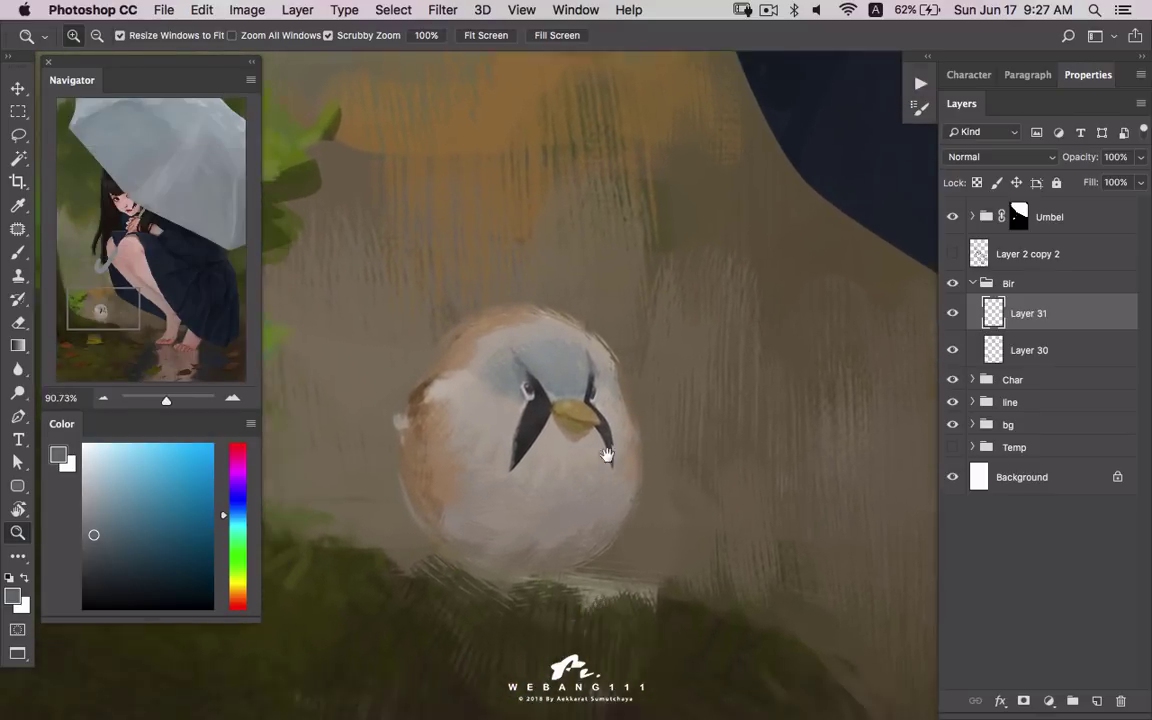
{"action": "scroll", "coordinate": [609, 458], "scroll_direction": "left", "scroll_amount": 3}
{"action": "key", "text": "l"}
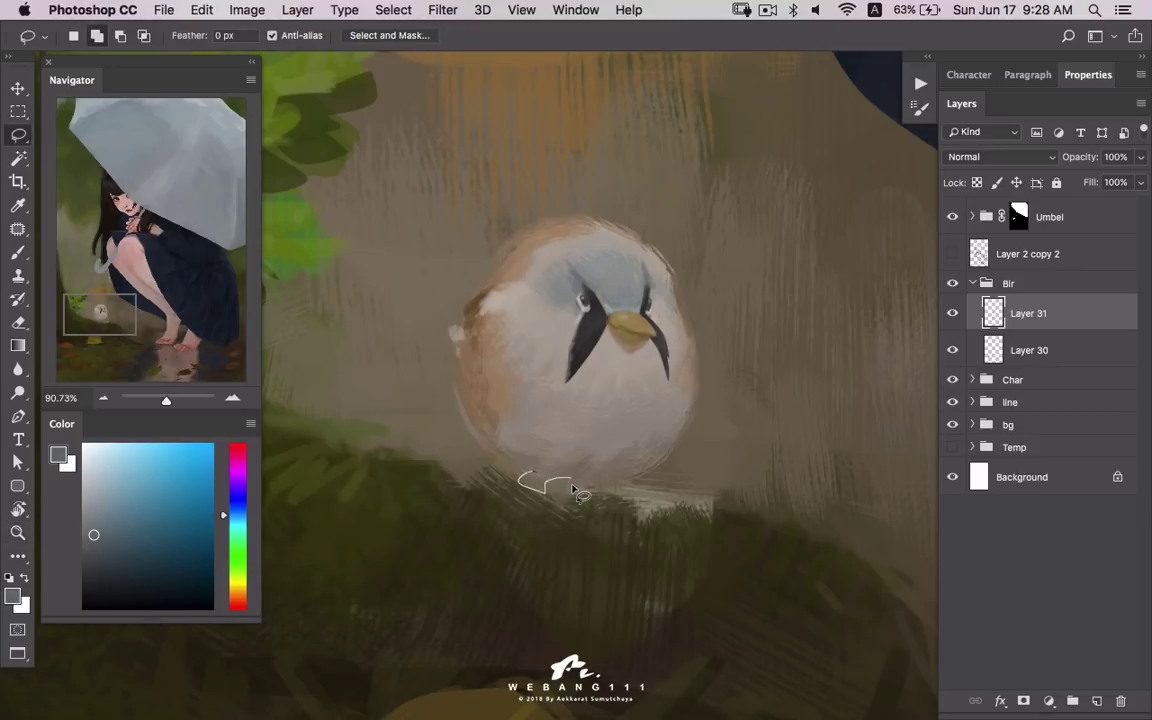
- Lasso the left clawed foot below the bird, then add the right foot to the selection
{"action": "mouse_move", "coordinate": [593, 523]}
{"action": "left_mouse_down"}
{"action": "mouse_move", "coordinate": [567, 555]}
{"action": "mouse_move", "coordinate": [567, 515]}
{"action": "mouse_move", "coordinate": [551, 517]}
{"action": "left_mouse_up"}
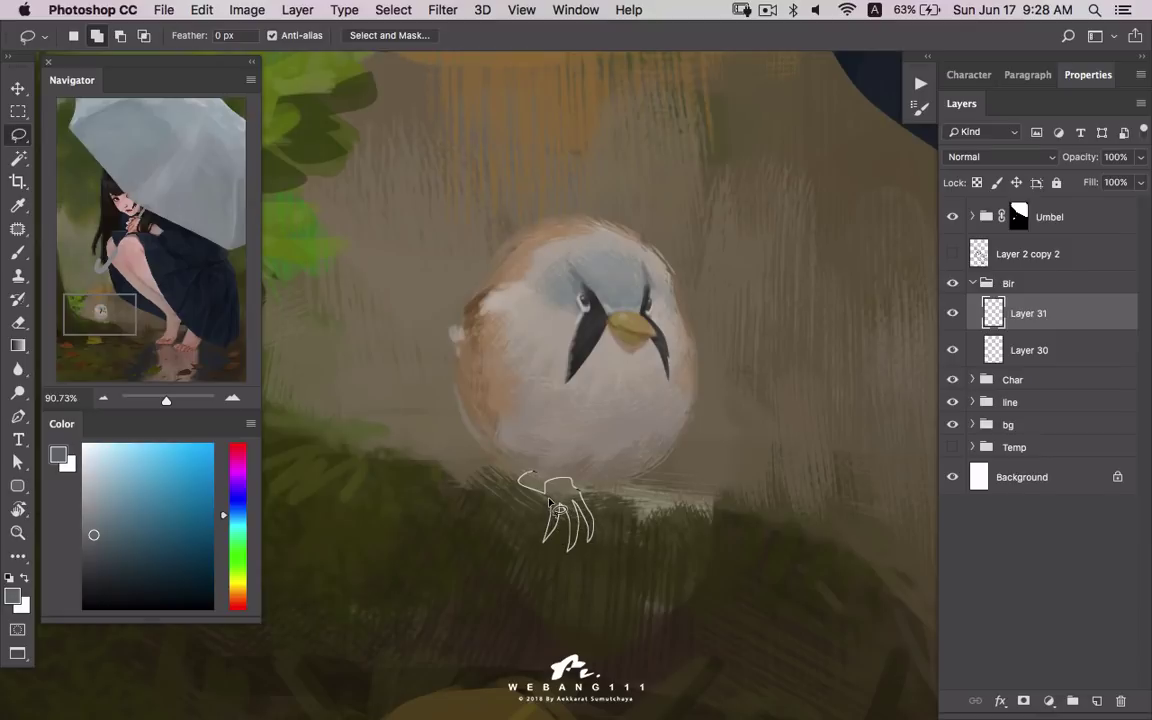
{"action": "left_click_drag", "start_coordinate": [547, 477], "coordinate": [548, 480]}
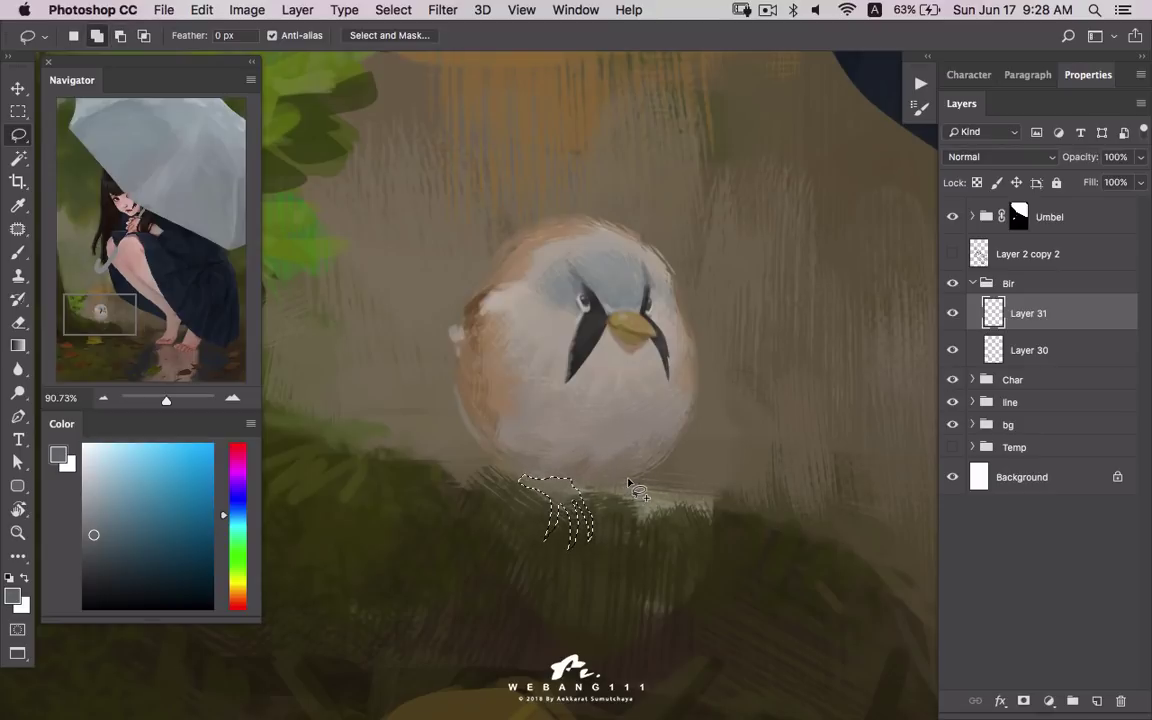
{"action": "left_click_drag", "start_coordinate": [609, 484], "coordinate": [638, 504]}
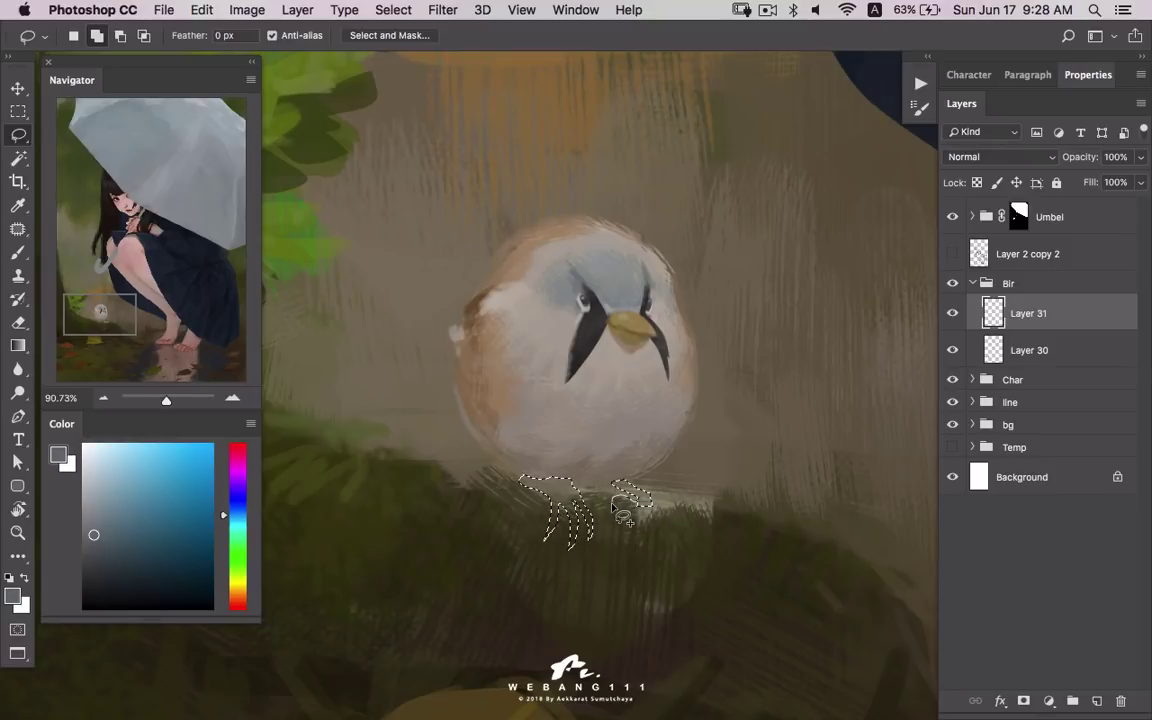
{"action": "mouse_move", "coordinate": [636, 510]}
{"action": "left_mouse_down"}
{"action": "mouse_move", "coordinate": [635, 545]}
{"action": "mouse_move", "coordinate": [655, 555]}
{"action": "mouse_move", "coordinate": [660, 527]}
{"action": "mouse_move", "coordinate": [672, 545]}
{"action": "left_mouse_up"}
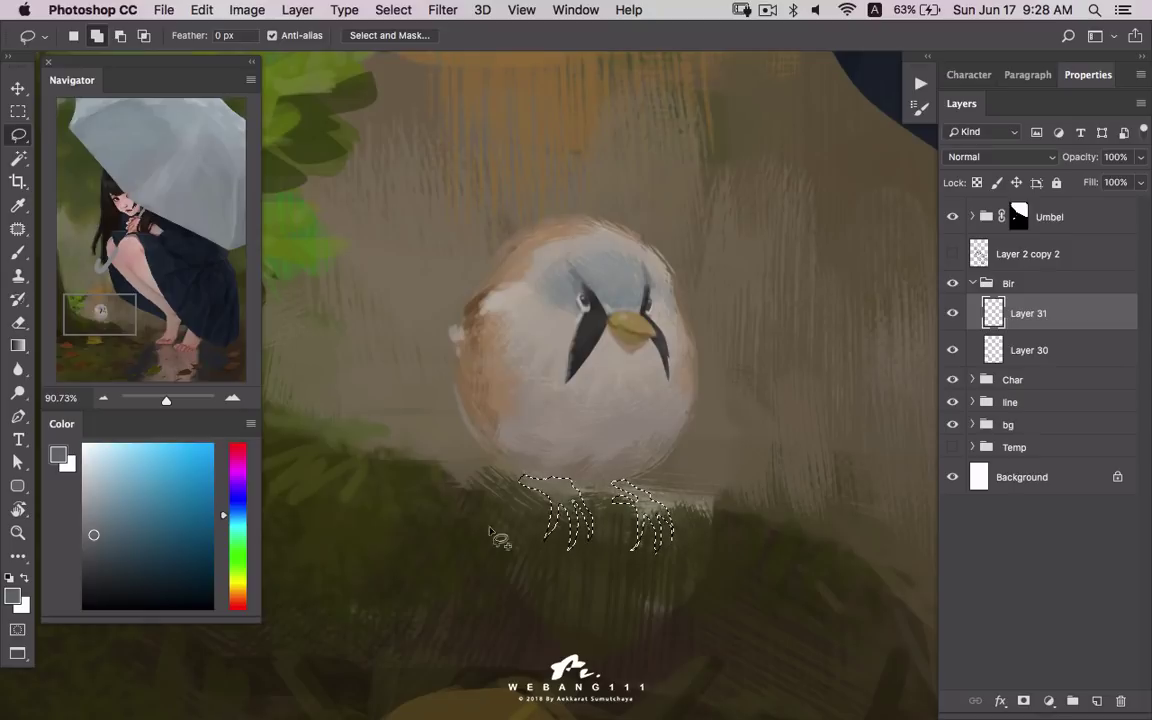
{"action": "left_click_drag", "start_coordinate": [92, 552], "coordinate": [93, 569]}
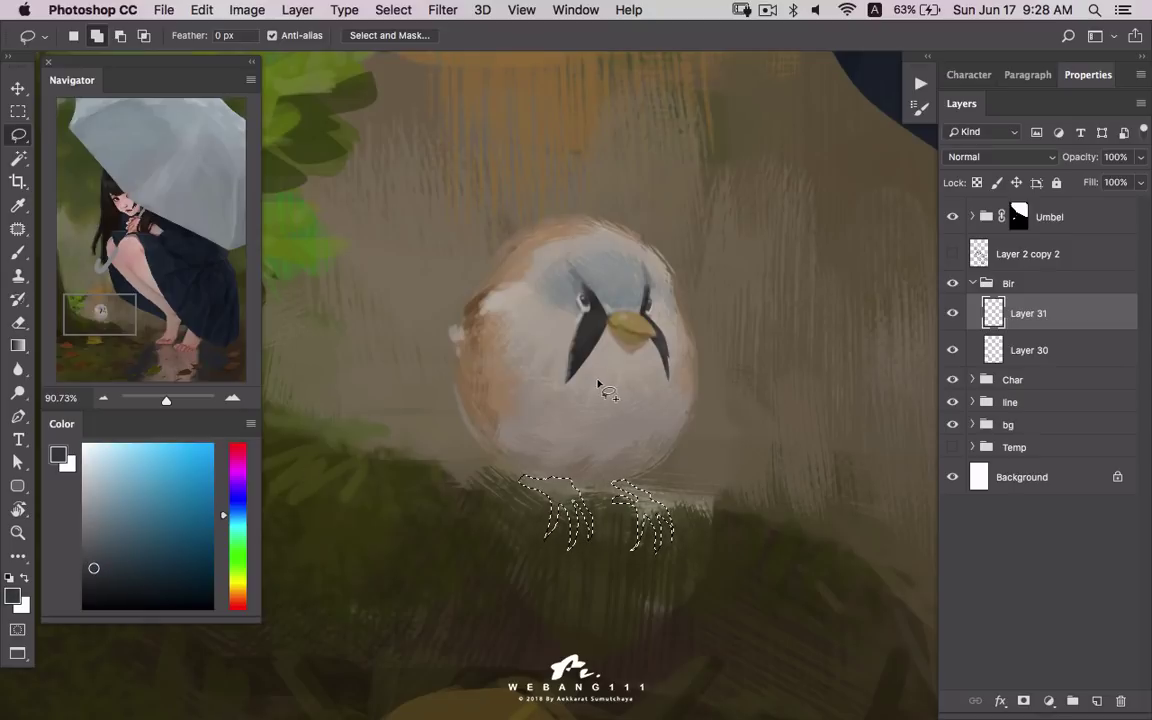
- Sample a warm dark colour from the canvas and choose the 175 splatter brush
{"action": "key", "text": "i"}
{"action": "left_click", "coordinate": [550, 315]}
{"action": "key", "text": "b"}
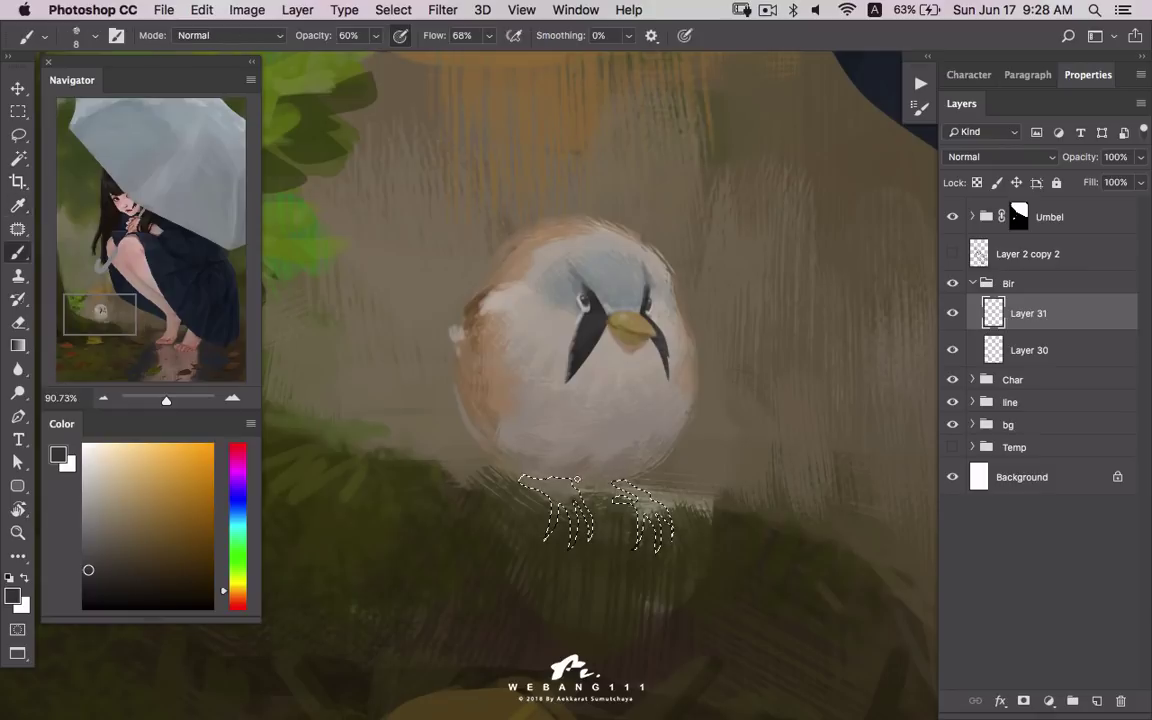
{"action": "right_click", "coordinate": [645, 556]}
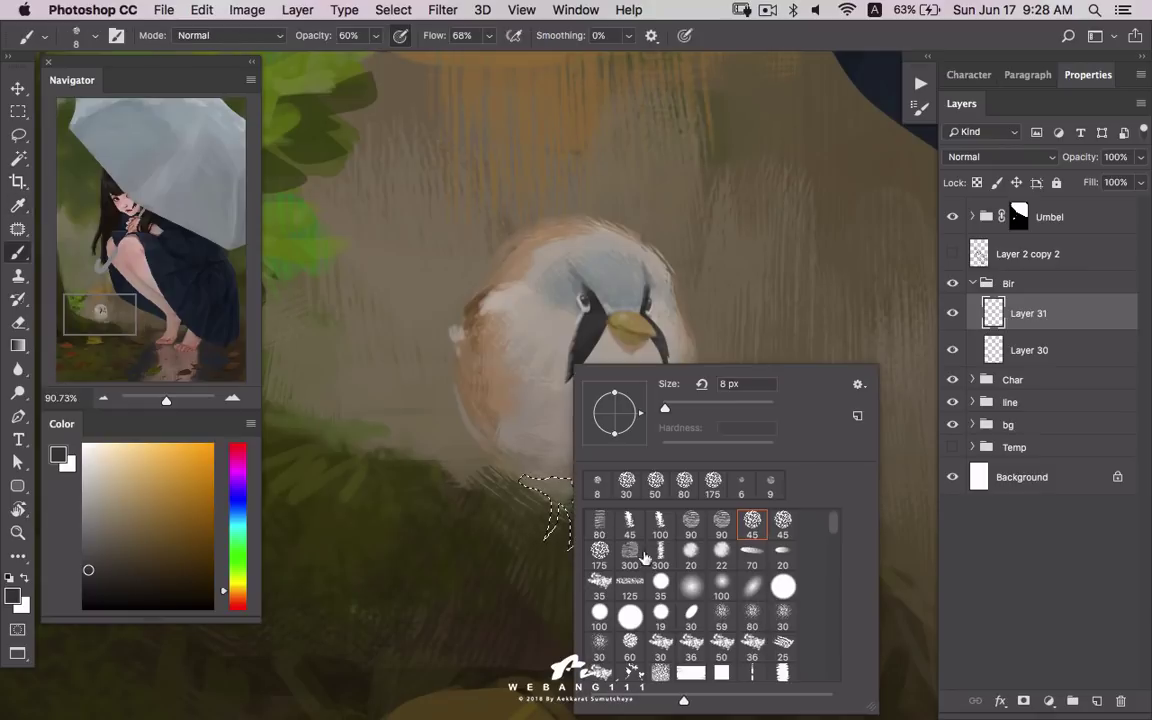
{"action": "double_click", "coordinate": [690, 522]}
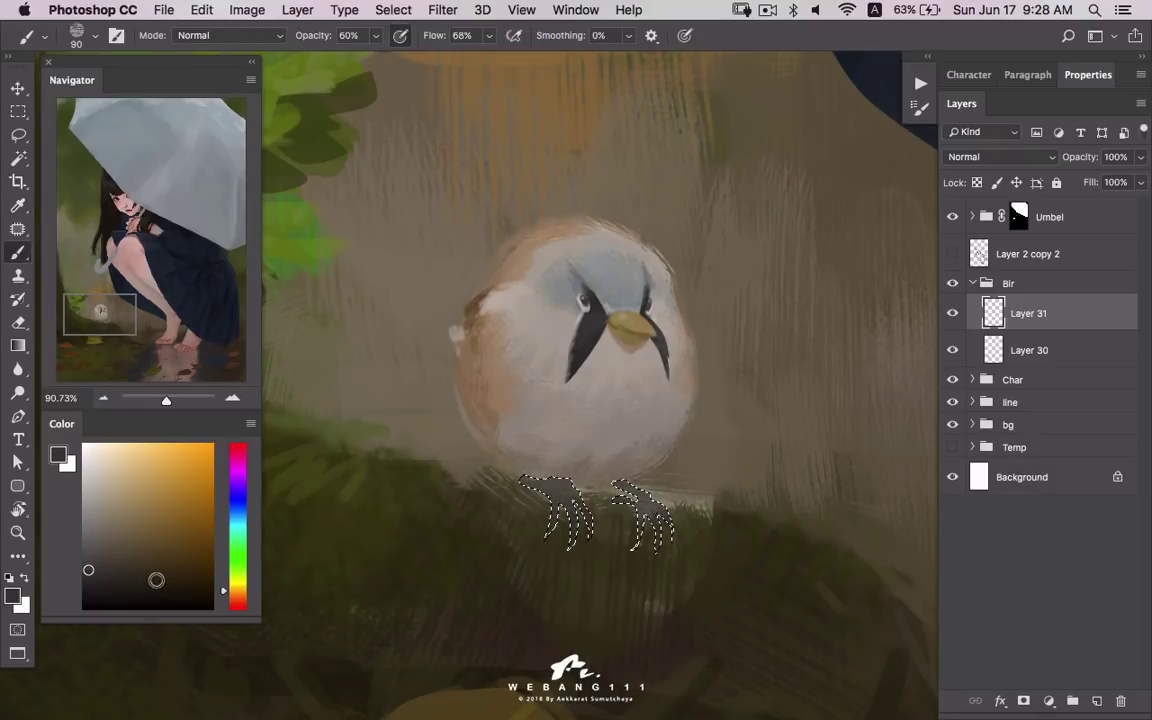
{"action": "right_click", "coordinate": [535, 420]}
{"action": "left_click", "coordinate": [551, 511]}
{"action": "key", "text": "Return"}
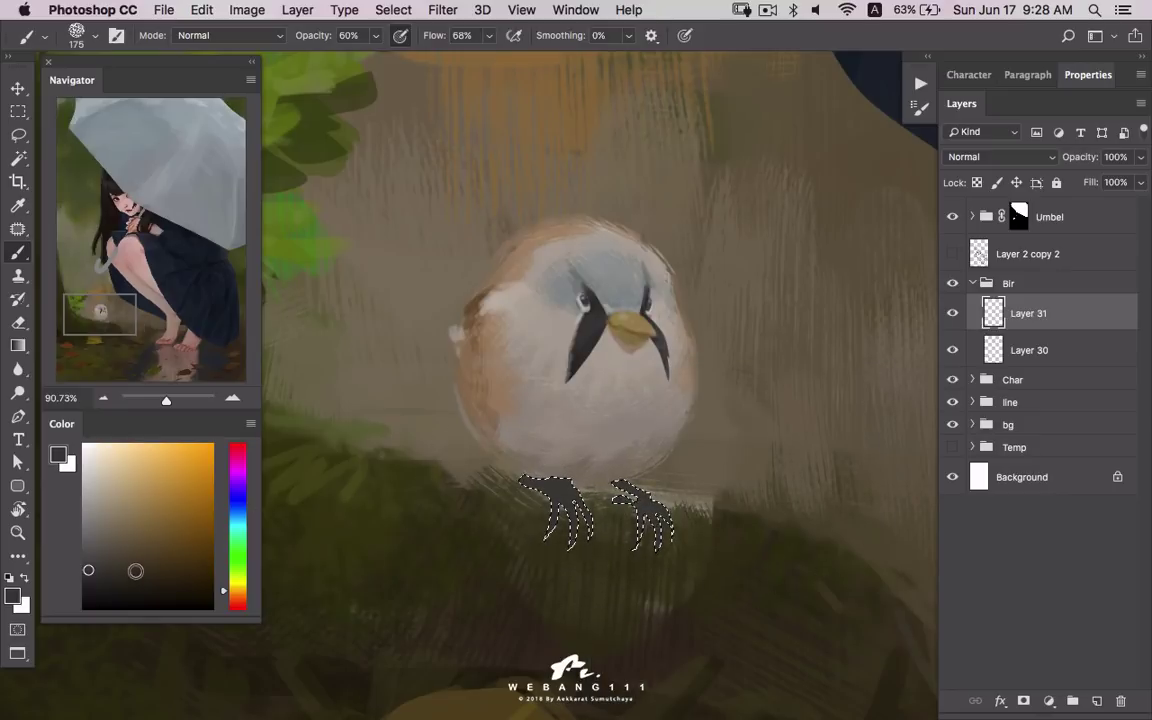
- Paint both selected feet dark grey-black, adjusting the grey tone for the left foot
{"action": "left_click", "coordinate": [96, 585]}
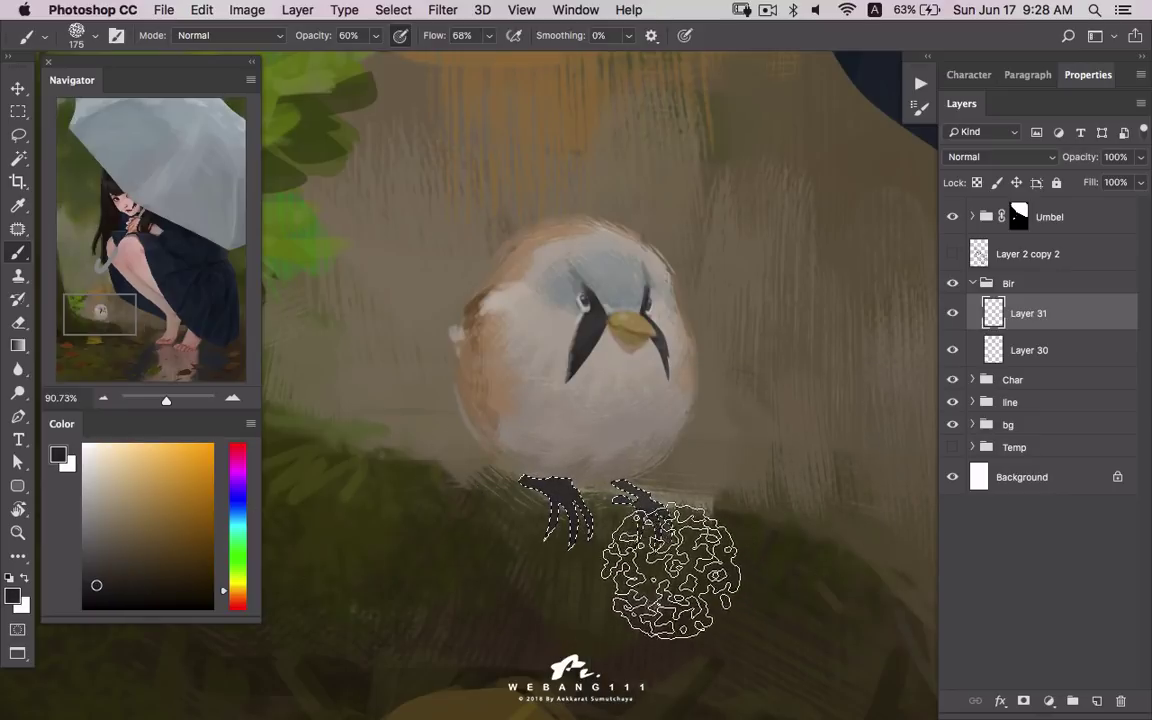
{"action": "left_click", "coordinate": [100, 590]}
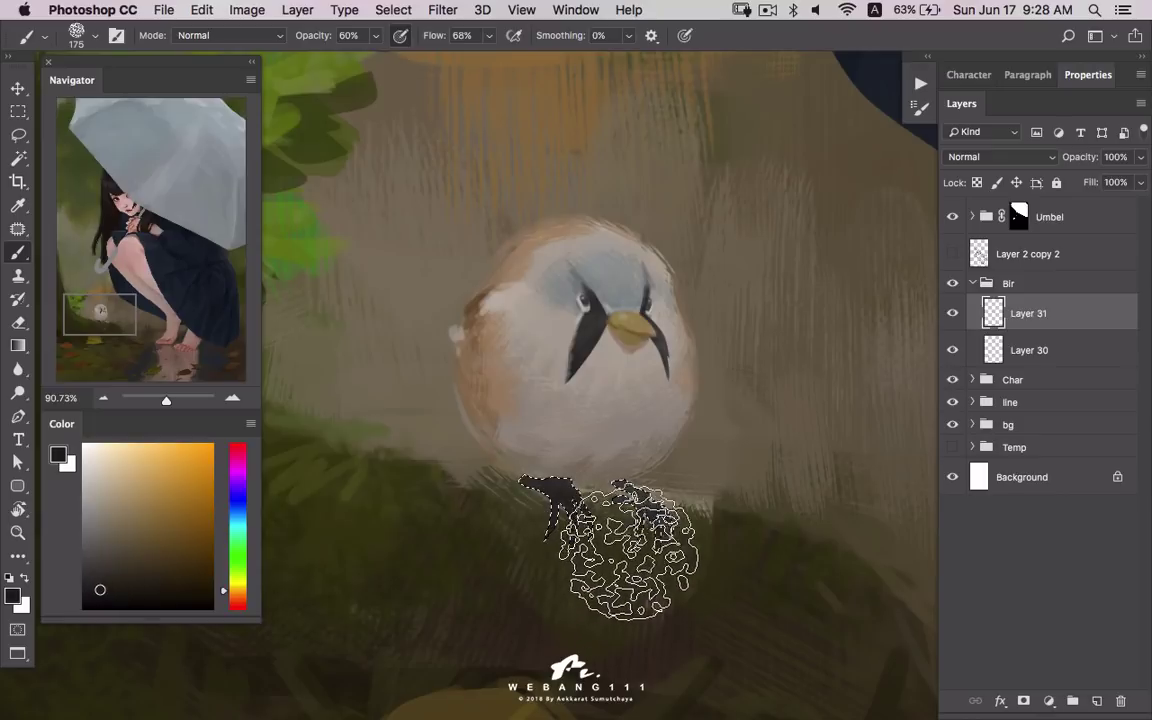
{"action": "left_click_drag", "start_coordinate": [545, 490], "coordinate": [600, 540]}
{"action": "left_click_drag", "start_coordinate": [615, 485], "coordinate": [650, 540]}
{"action": "left_click", "coordinate": [84, 553]}
{"action": "key", "text": "bracketleft"}
{"action": "key", "text": "bracketleft"}
{"action": "key", "text": "bracketleft"}
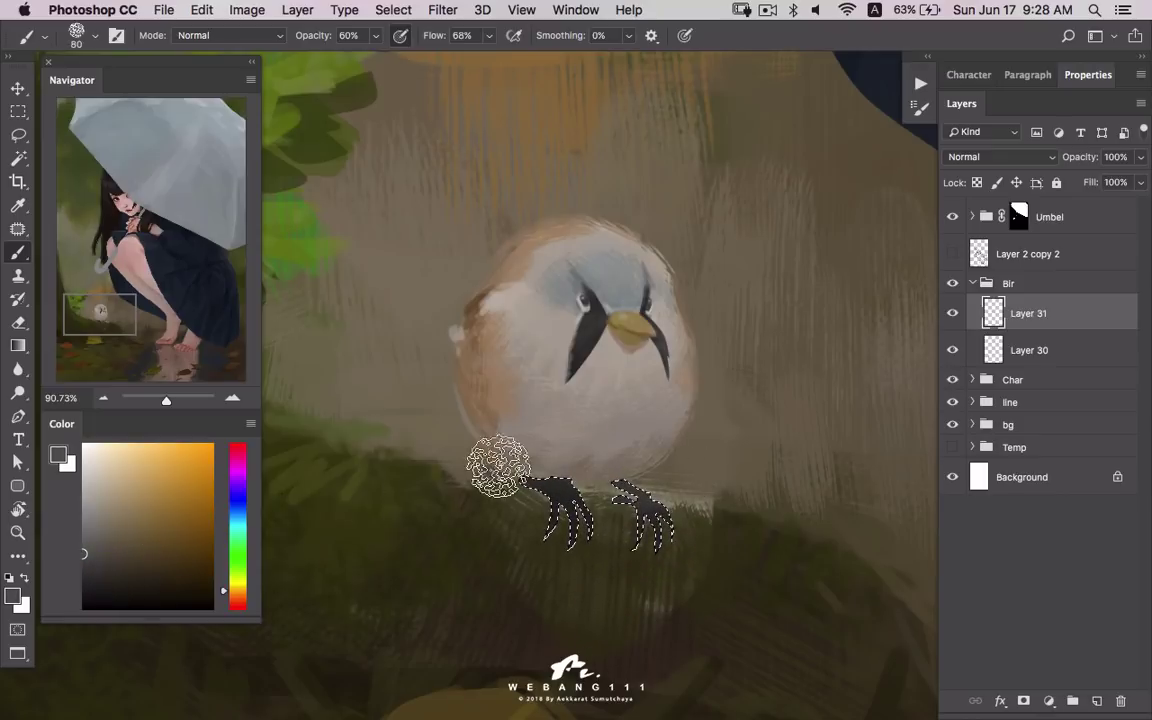
{"action": "key", "text": "bracketleft"}
{"action": "key", "text": "bracketleft"}
{"action": "left_click", "coordinate": [71, 581]}
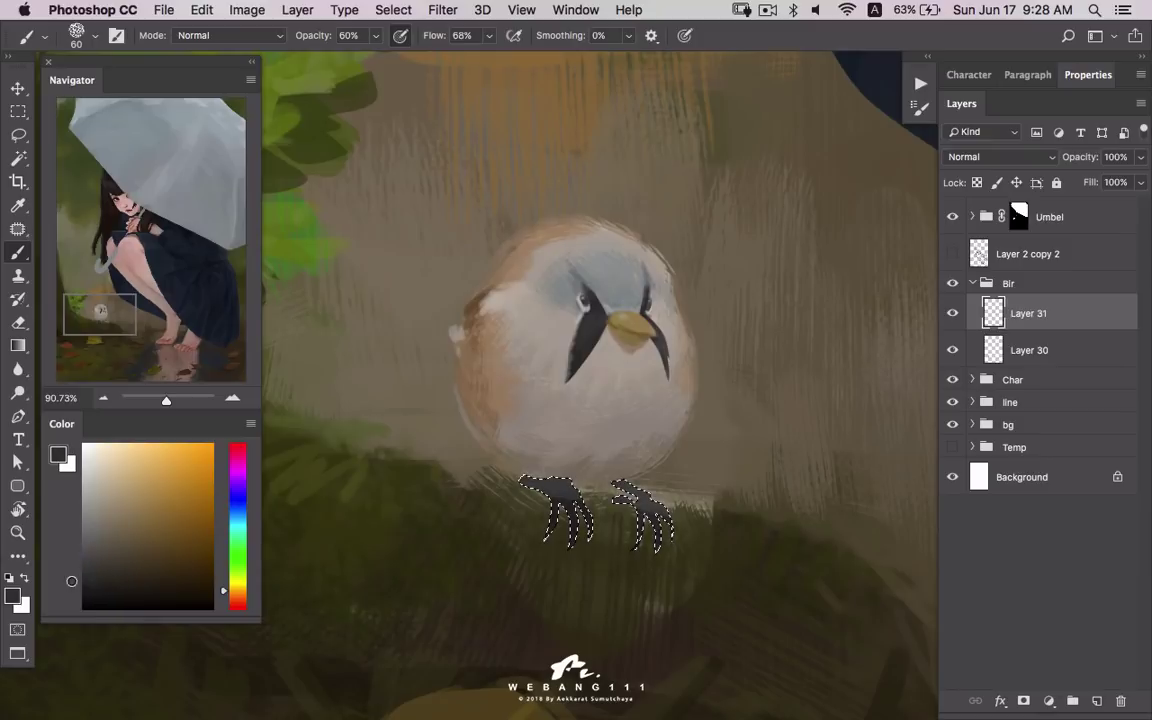
{"action": "left_click", "coordinate": [545, 508], "text": "alt"}
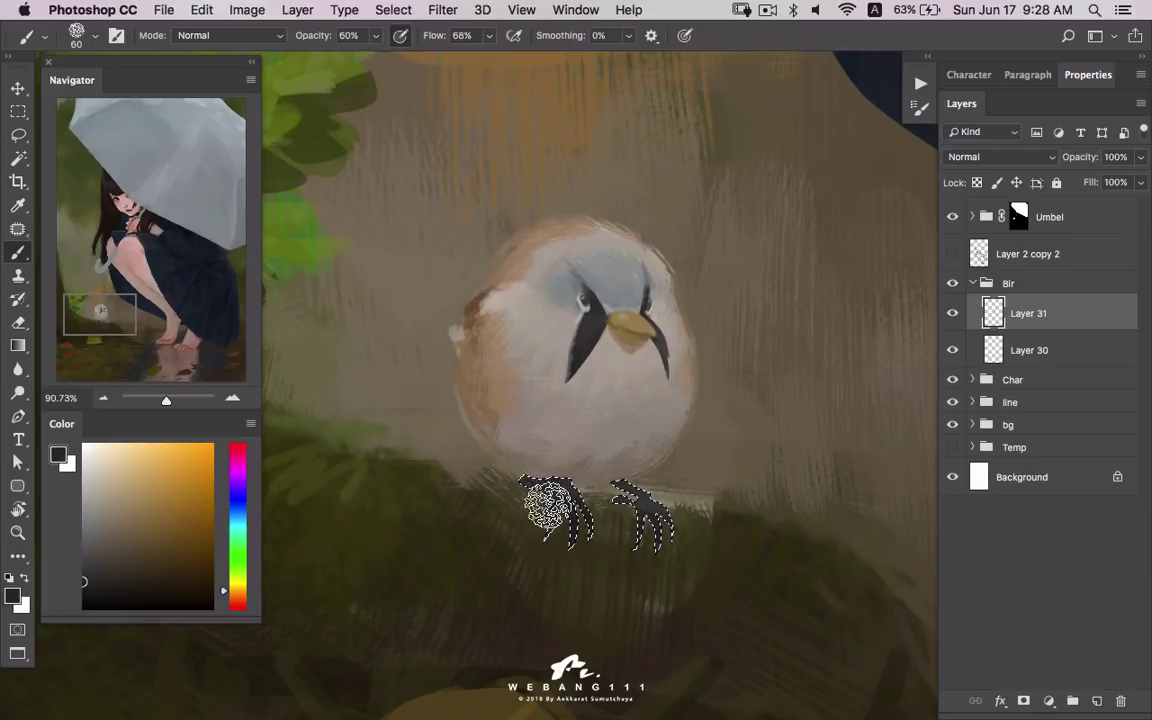
{"action": "left_click", "coordinate": [483, 488], "text": "alt"}
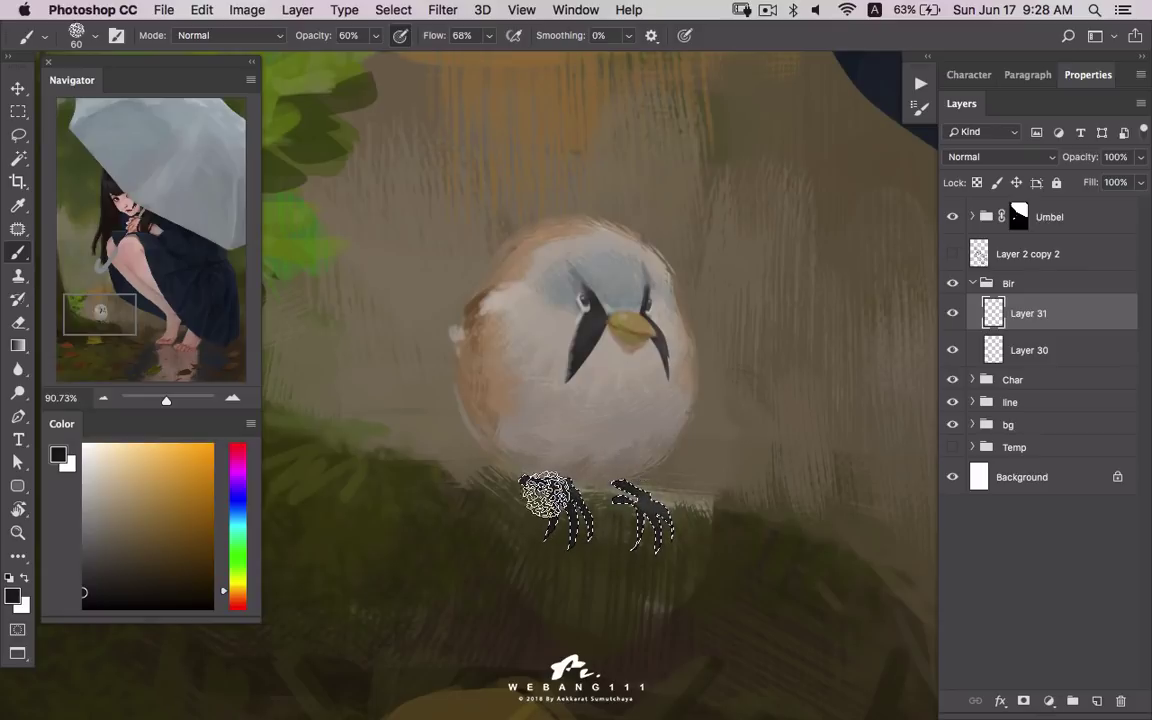
- Zoom out to check the feet in context and shrink the brush to a fine tip
{"action": "key", "text": "ctrl+minus"}
{"action": "key", "text": "z"}
{"action": "mouse_move", "coordinate": [612, 527]}
{"action": "left_mouse_down"}
{"action": "mouse_move", "coordinate": [738, 474]}
{"action": "mouse_move", "coordinate": [720, 463]}
{"action": "left_mouse_up"}
{"action": "key", "text": "b"}
{"action": "right_click", "coordinate": [722, 464]}
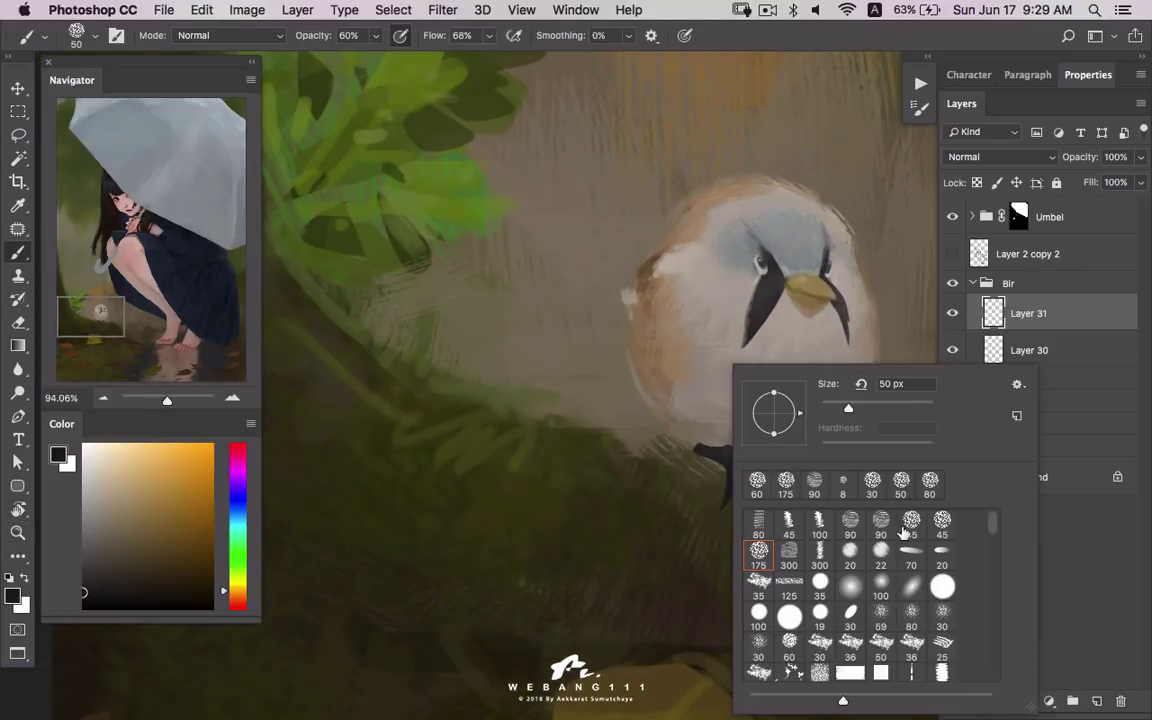
{"action": "key", "text": "Escape"}
{"action": "key", "text": "bracketleft"}
{"action": "key", "text": "bracketleft"}
{"action": "key", "text": "bracketleft"}
{"action": "key", "text": "bracketleft"}
{"action": "key", "text": "bracketleft"}
{"action": "key", "text": "bracketleft"}
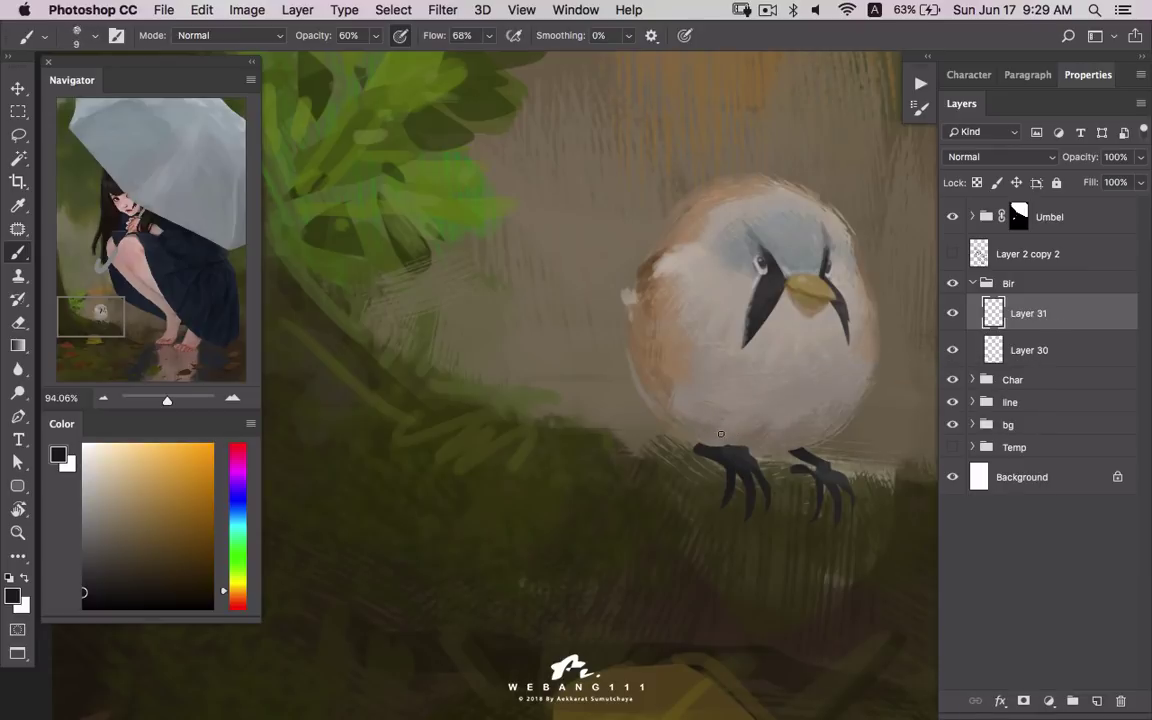
- Sample greyish-brown, dark olive and warm near-black tones around the bird and root
{"action": "left_click", "coordinate": [699, 447], "text": "alt"}
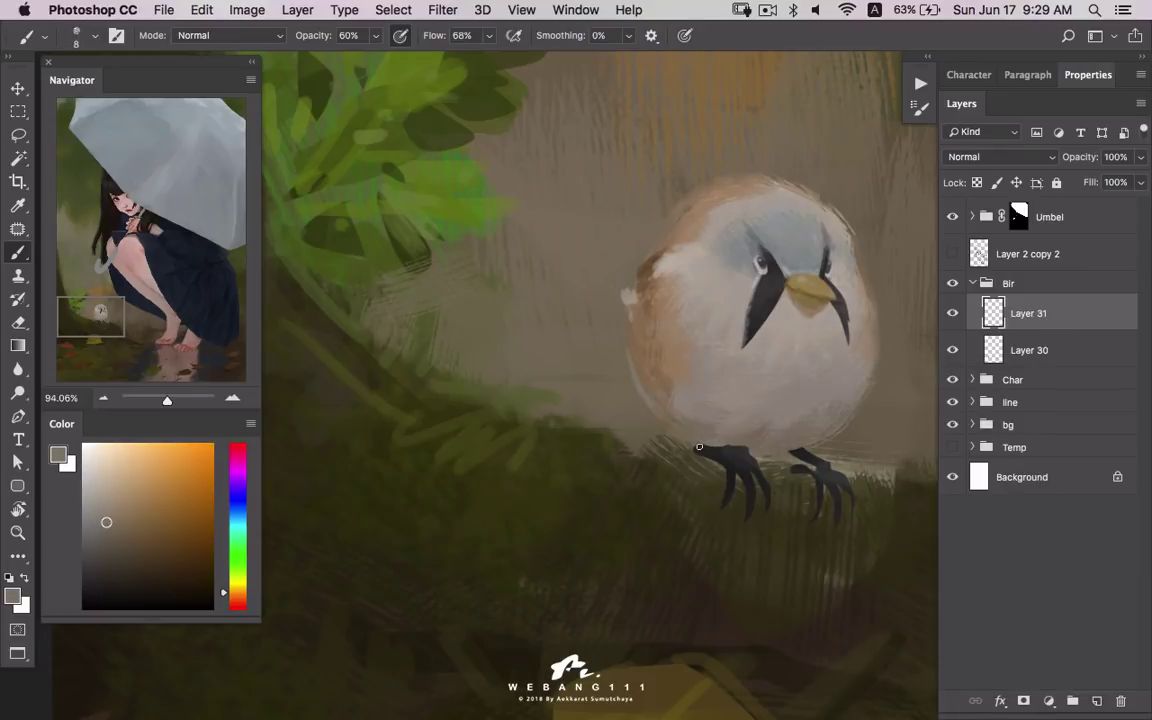
{"action": "left_click", "coordinate": [803, 444], "text": "alt"}
{"action": "left_click", "coordinate": [696, 452], "text": "alt"}
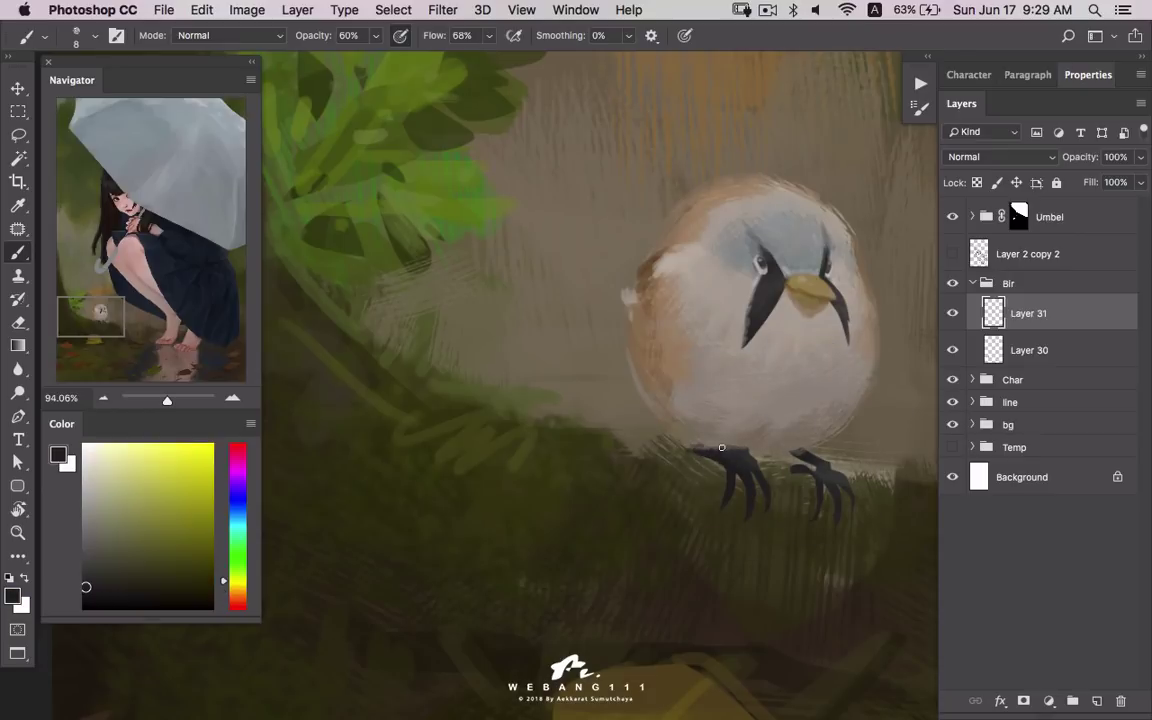
{"action": "left_click", "coordinate": [732, 470], "text": "alt"}
{"action": "left_click_drag", "start_coordinate": [710, 483], "coordinate": [618, 456]}
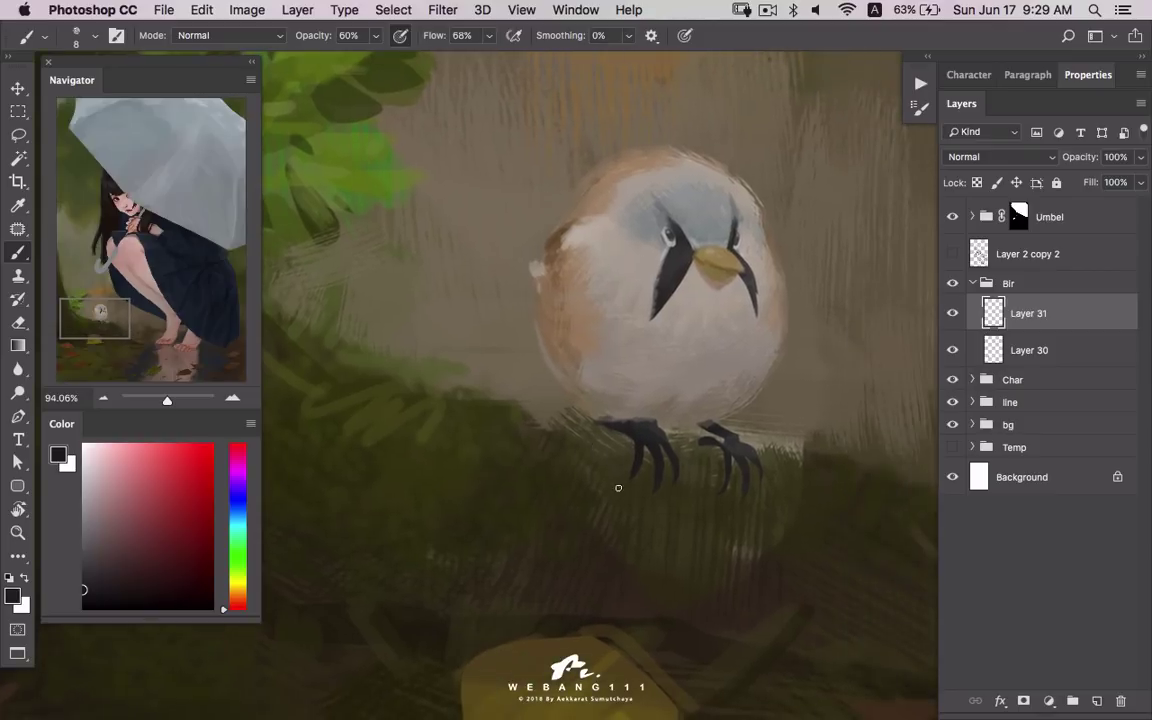
{"action": "left_click", "coordinate": [615, 430], "text": "alt"}
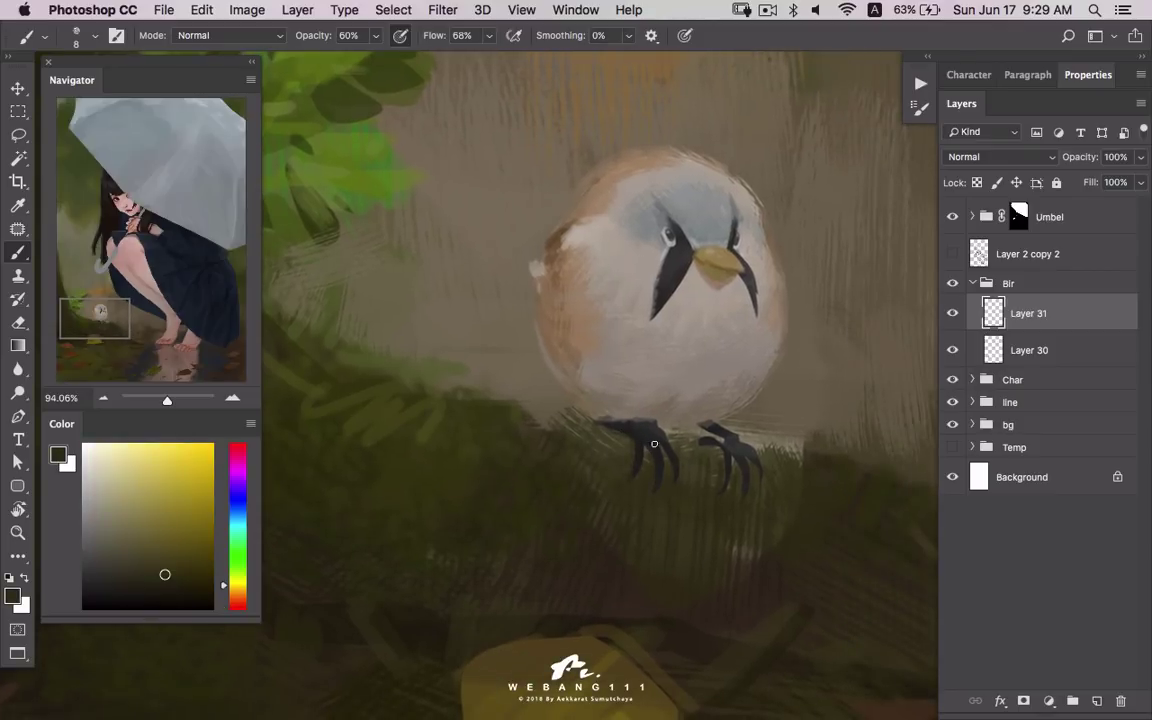
{"action": "left_click", "coordinate": [635, 574], "text": "alt"}
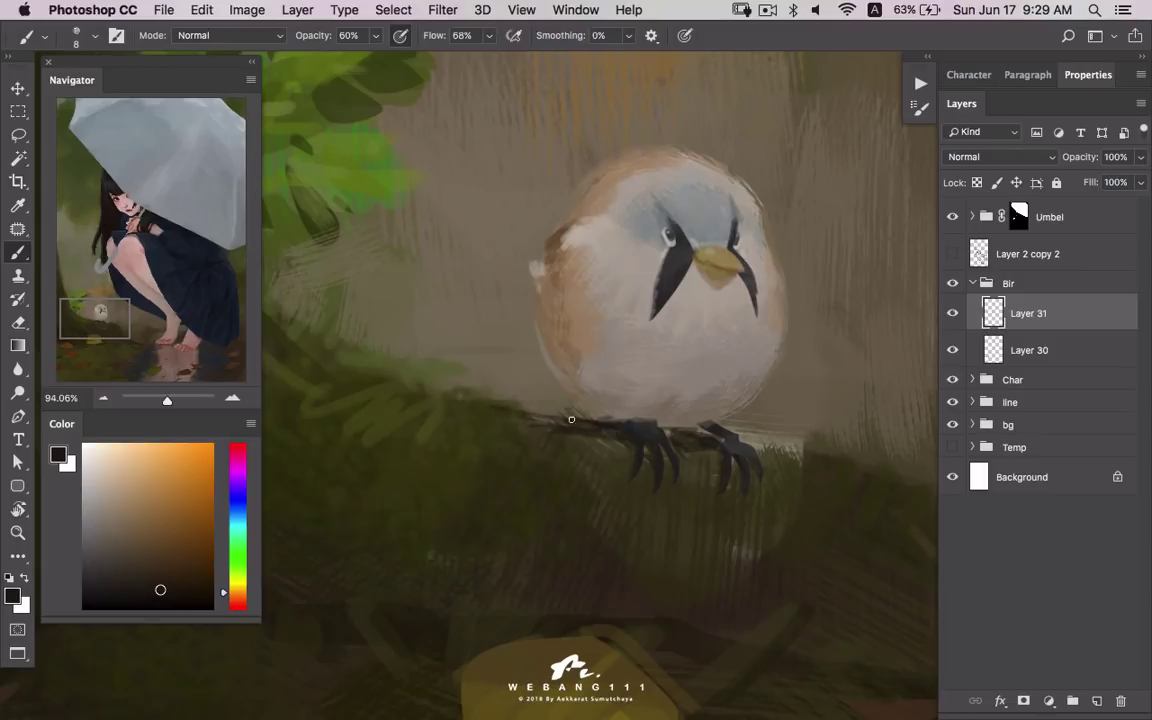
- Soften the lower-left body edge with sampled belly beige and side brown, then zoom out
{"action": "left_click", "coordinate": [394, 483], "text": "alt"}
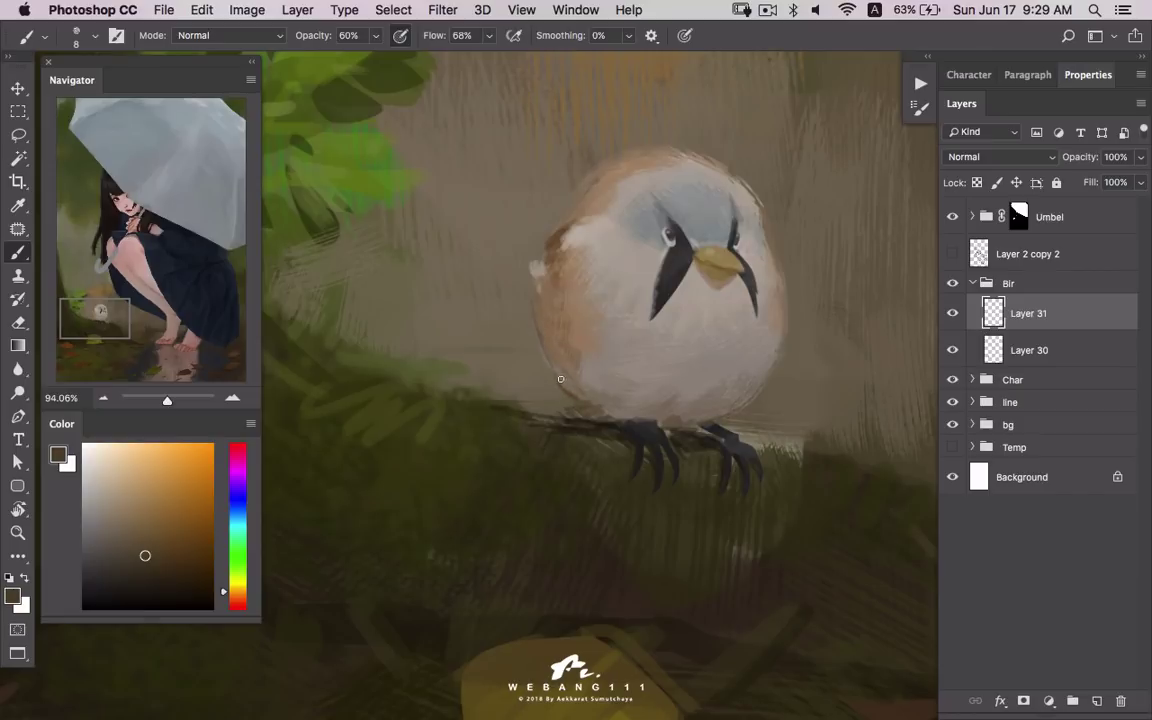
{"action": "left_click_drag", "start_coordinate": [587, 228], "coordinate": [517, 348]}
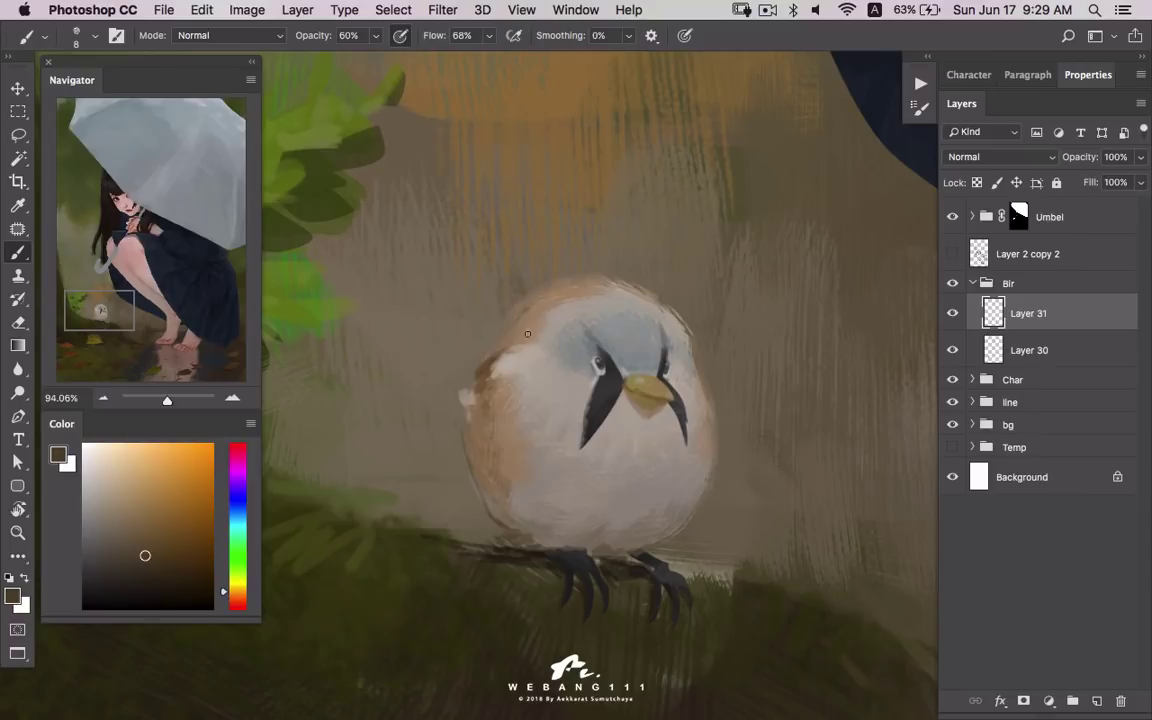
{"action": "left_click", "coordinate": [565, 314], "text": "alt"}
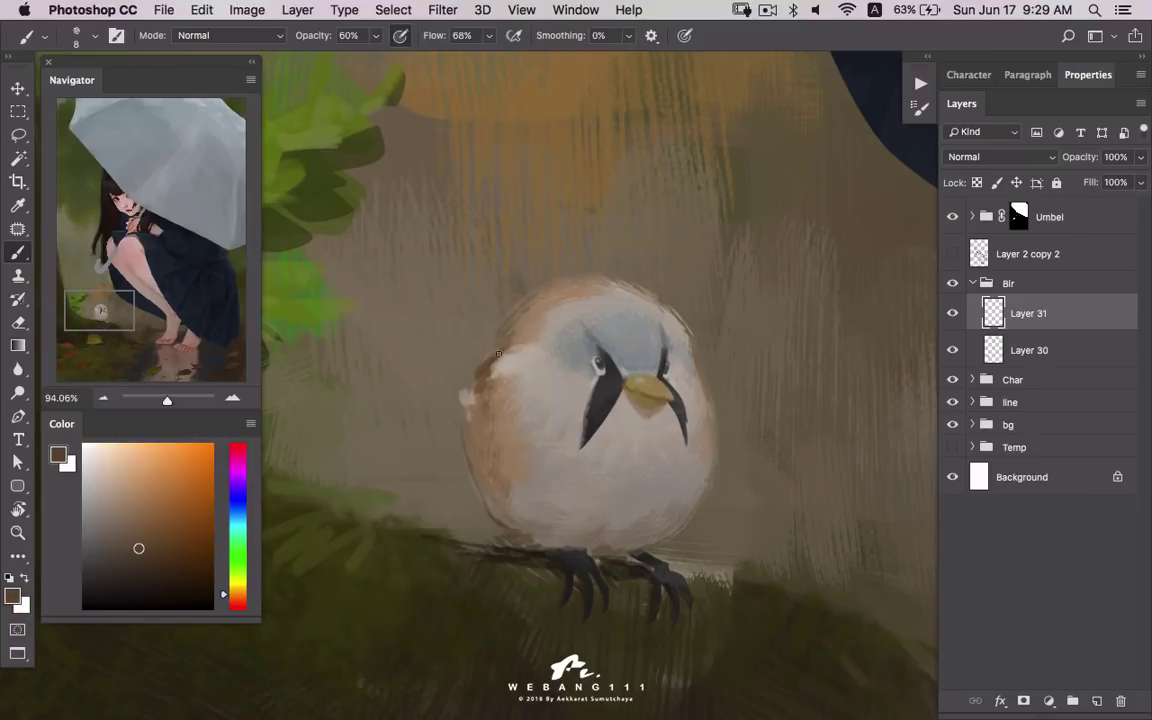
{"action": "left_click", "coordinate": [671, 531], "text": "alt"}
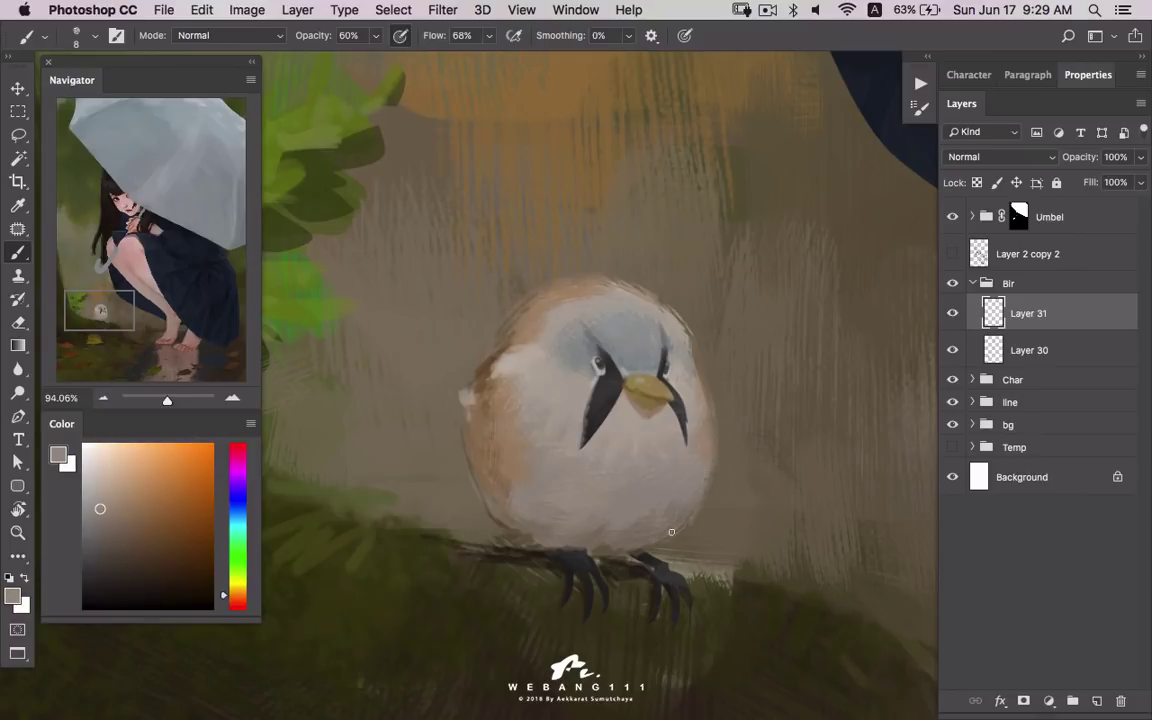
{"action": "left_click", "coordinate": [477, 442], "text": "alt"}
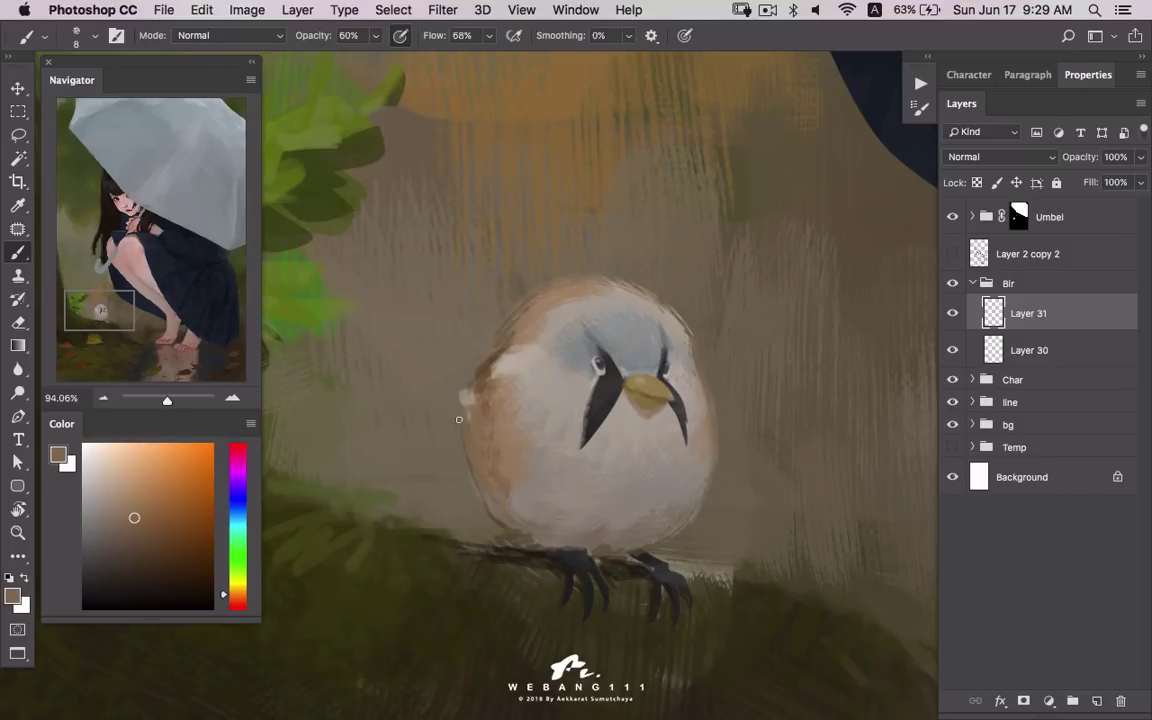
{"action": "left_click", "coordinate": [530, 508], "text": "alt"}
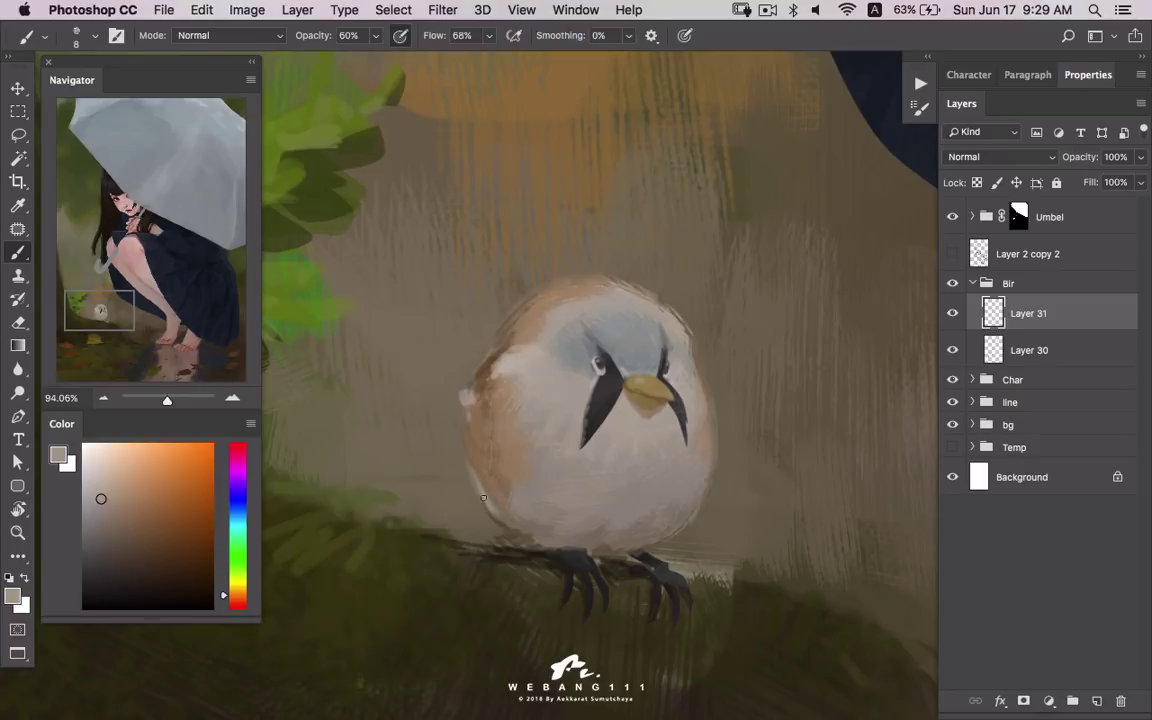
{"action": "key", "text": "z"}
{"action": "left_click_drag", "start_coordinate": [668, 463], "coordinate": [592, 442]}
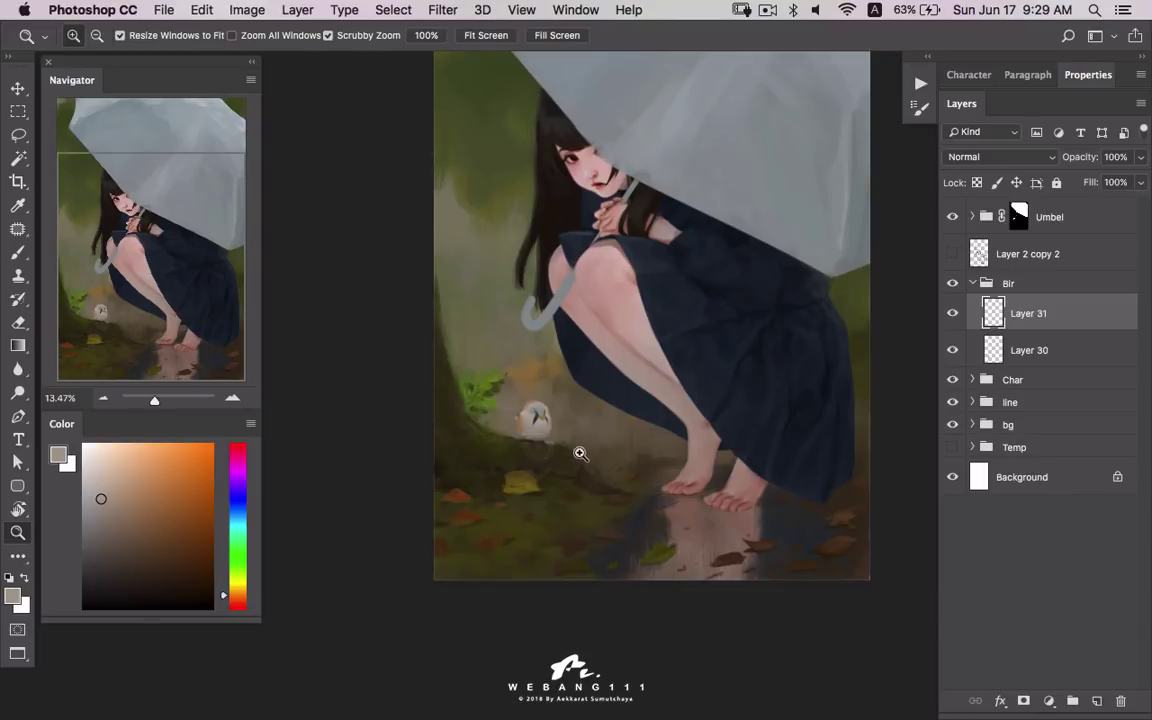
- Zoom in on the root and pick the 90 px textured brush with a sampled dark olive
{"action": "left_click_drag", "start_coordinate": [535, 445], "coordinate": [607, 449]}
{"action": "key", "text": "b"}
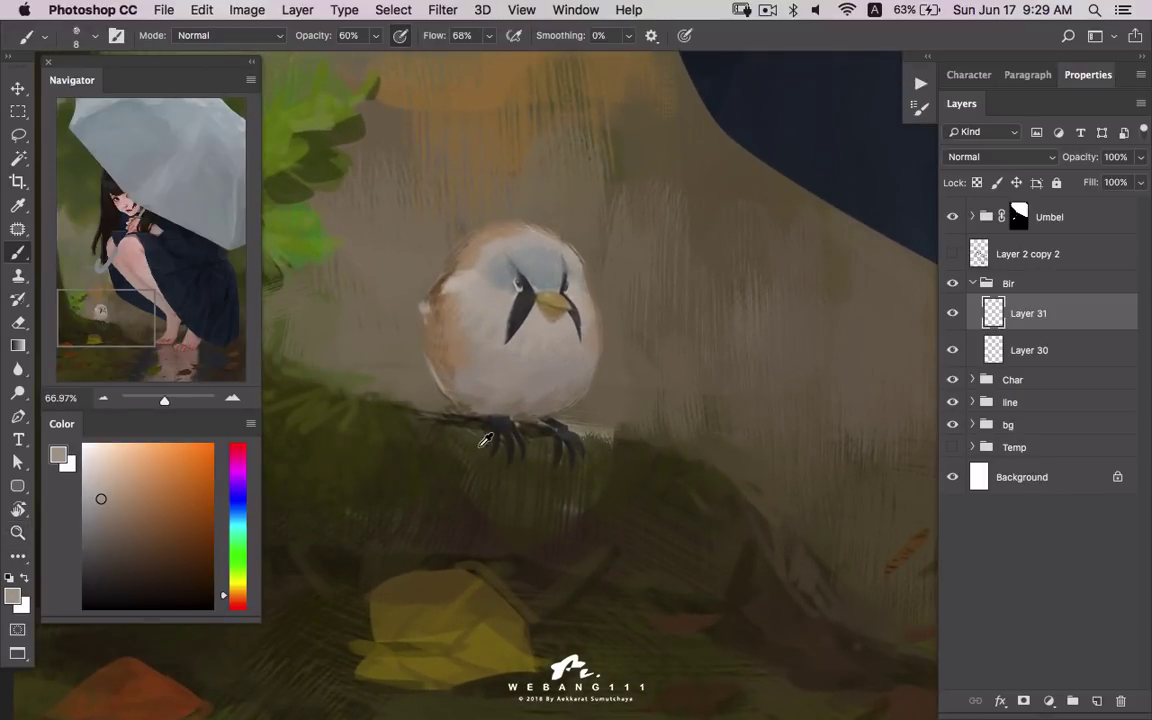
{"action": "left_click", "coordinate": [430, 403], "text": "alt"}
{"action": "right_click", "coordinate": [563, 468]}
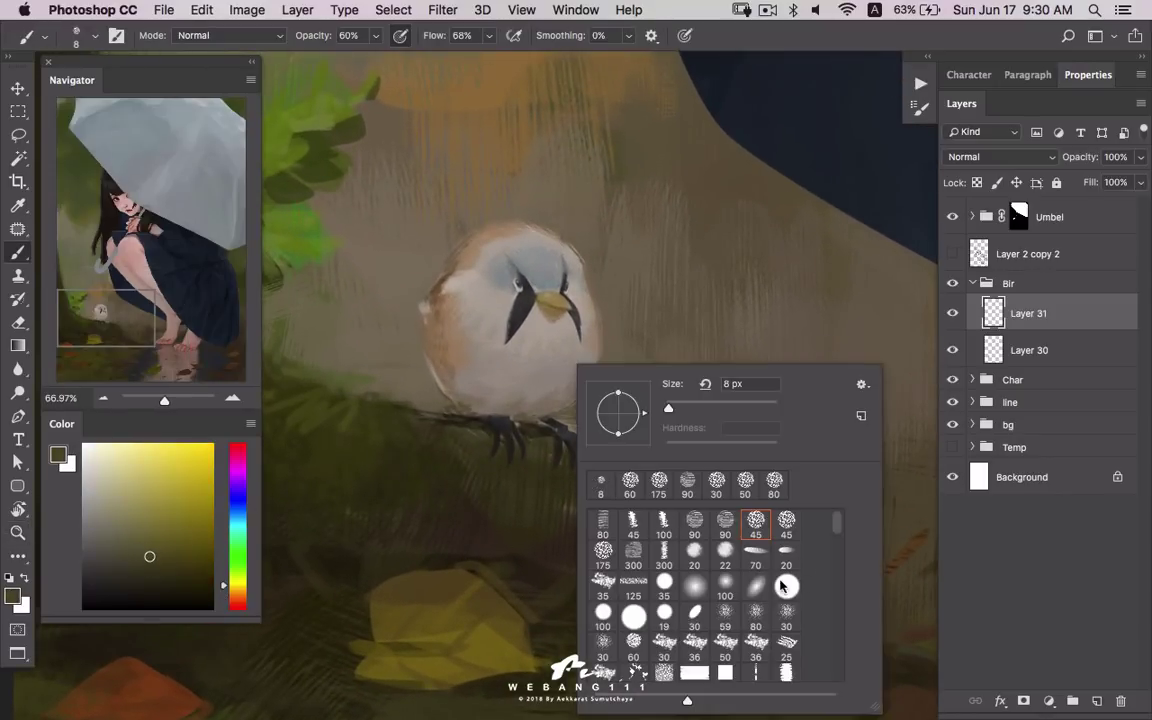
{"action": "left_click", "coordinate": [694, 521]}
- Move to Layer 29 in the bg group with a 50 px brush and a lighter olive
{"action": "left_click", "coordinate": [972, 284]}
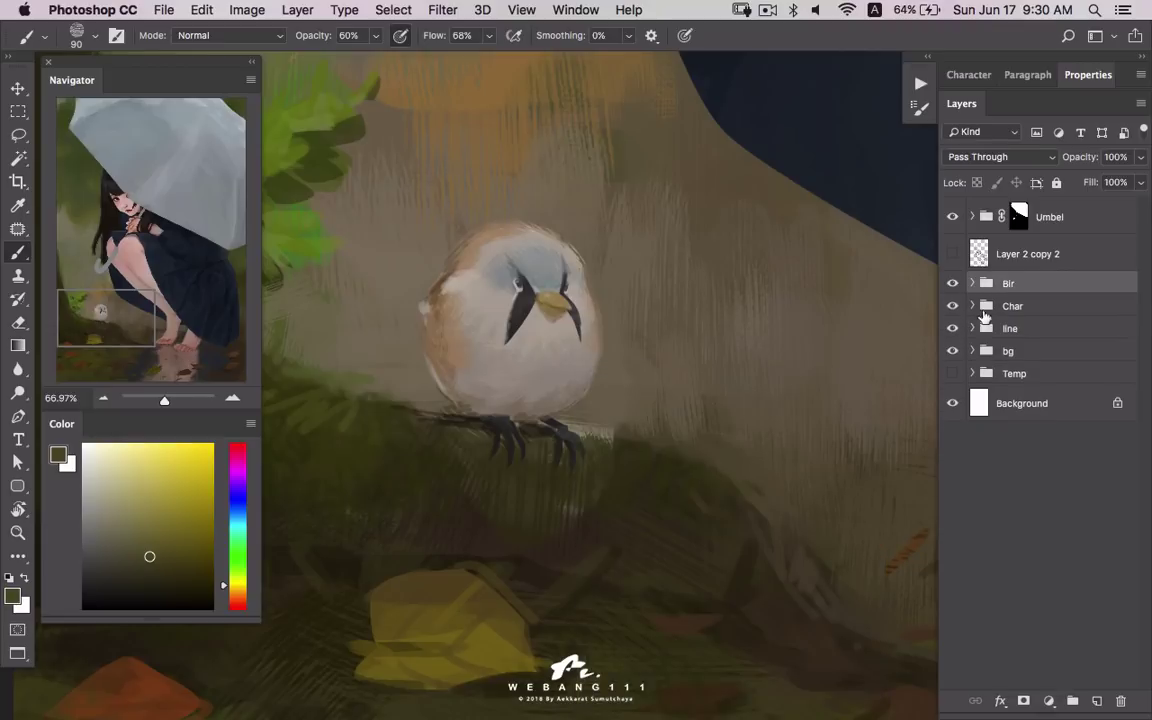
{"action": "left_click", "coordinate": [972, 351]}
{"action": "left_click", "coordinate": [1030, 381]}
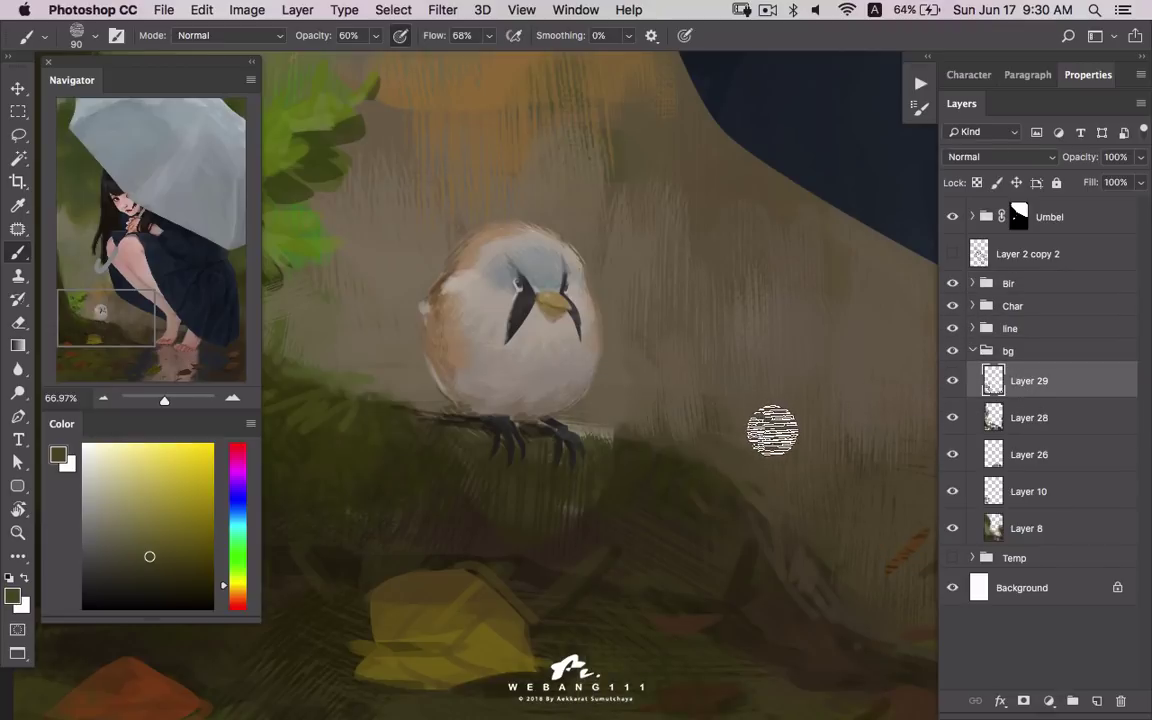
{"action": "key", "text": "alt+bracketleft"}
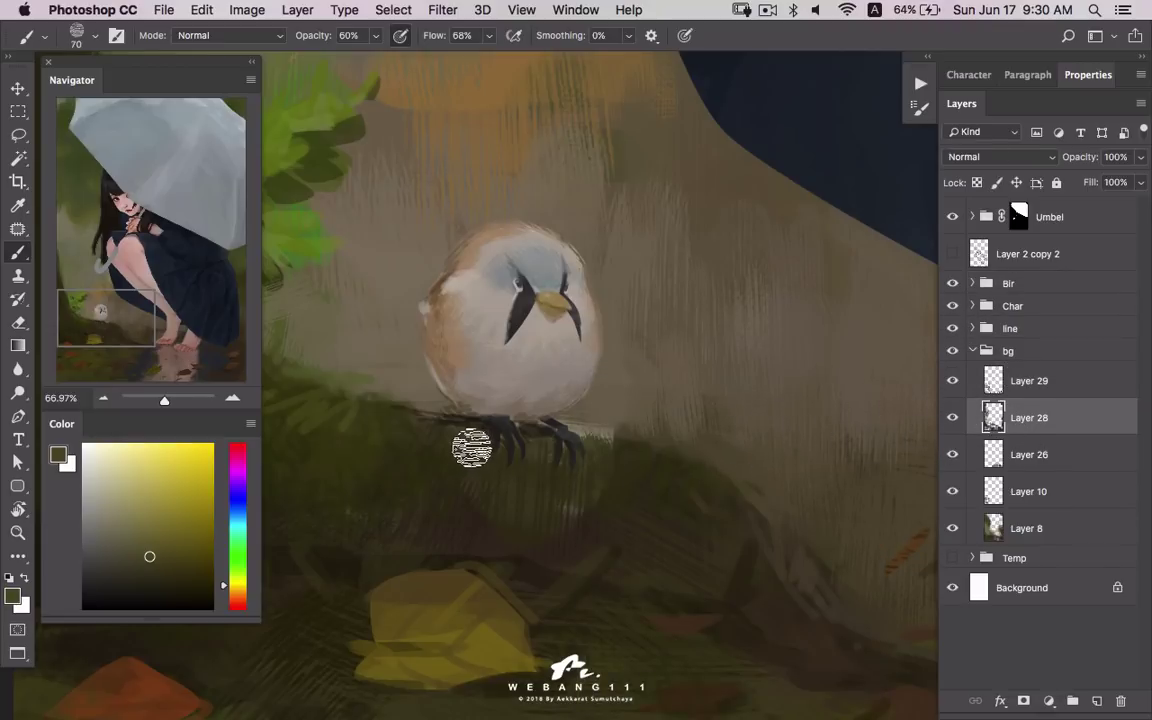
{"action": "key", "text": "bracketleft"}
{"action": "key", "text": "bracketleft"}
{"action": "key", "text": "bracketleft"}
{"action": "key", "text": "bracketleft"}
{"action": "left_click", "coordinate": [415, 415], "text": "alt"}
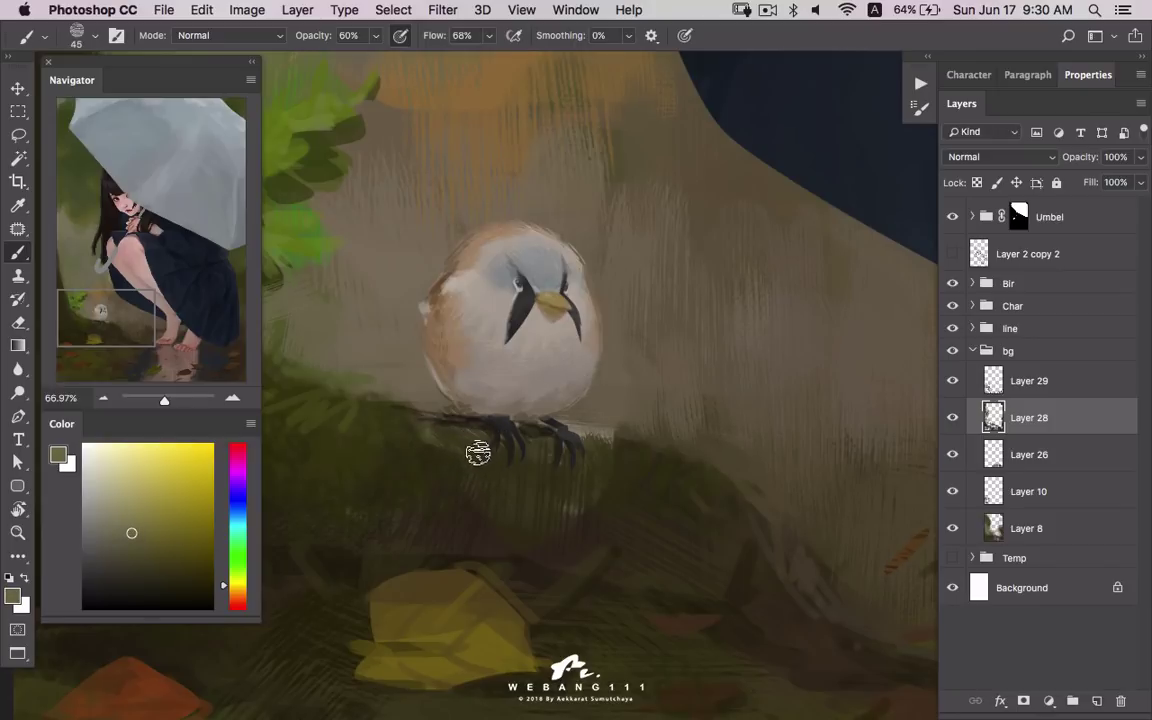
{"action": "left_click", "coordinate": [953, 380]}
{"action": "left_click", "coordinate": [1020, 381]}
- Darken the root under the bird's left foot and add dark olive grass strokes to its left
{"action": "left_click_drag", "start_coordinate": [565, 453], "coordinate": [553, 463]}
{"action": "left_click", "coordinate": [411, 481], "text": "alt"}
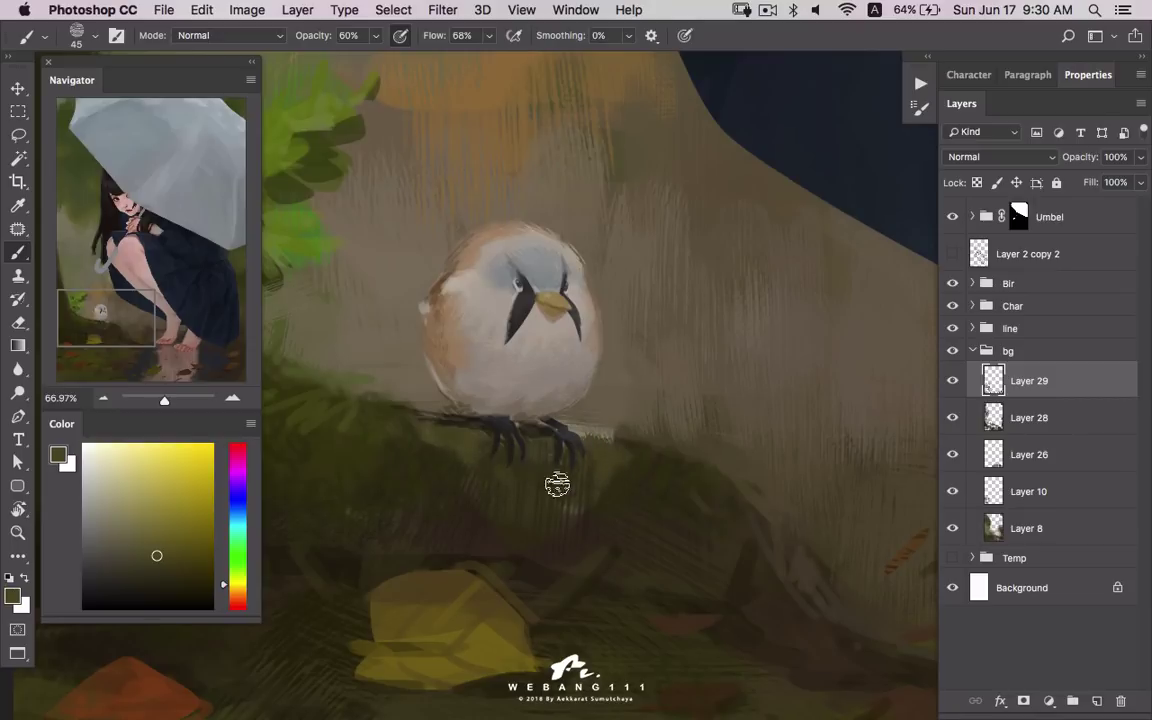
{"action": "left_click", "coordinate": [515, 440], "text": "alt"}
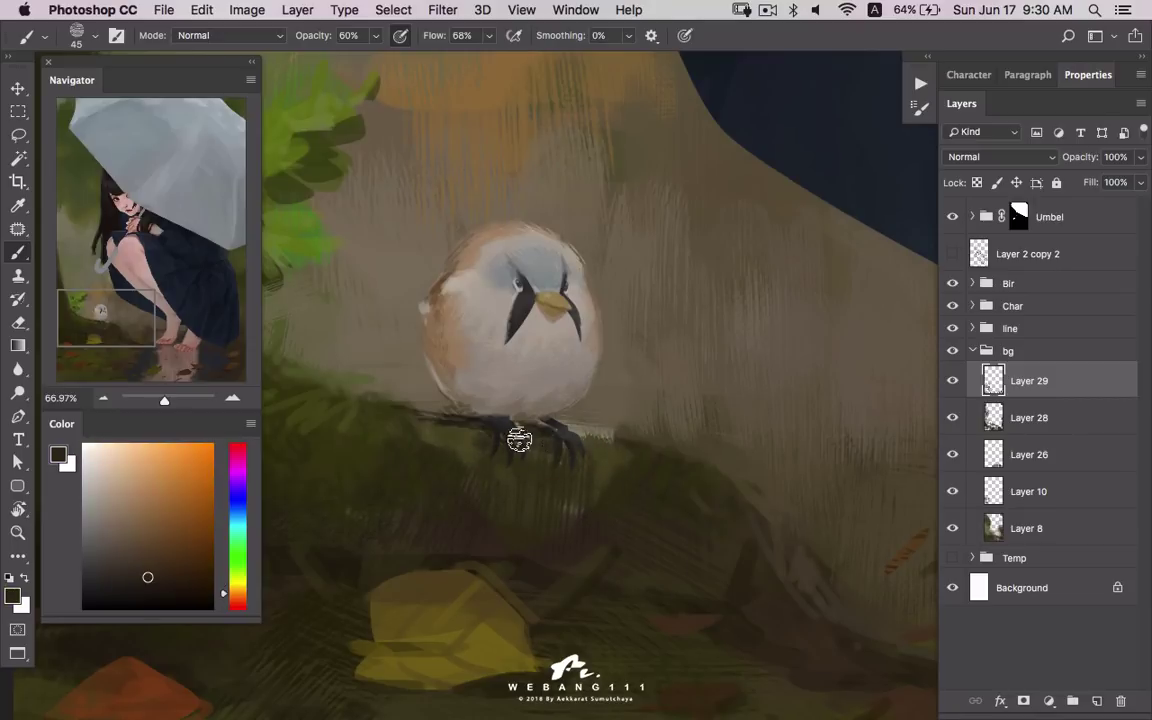
{"action": "left_click_drag", "start_coordinate": [515, 440], "coordinate": [627, 489]}
{"action": "left_click", "coordinate": [510, 467], "text": "alt"}
{"action": "left_click_drag", "start_coordinate": [510, 467], "coordinate": [481, 482]}
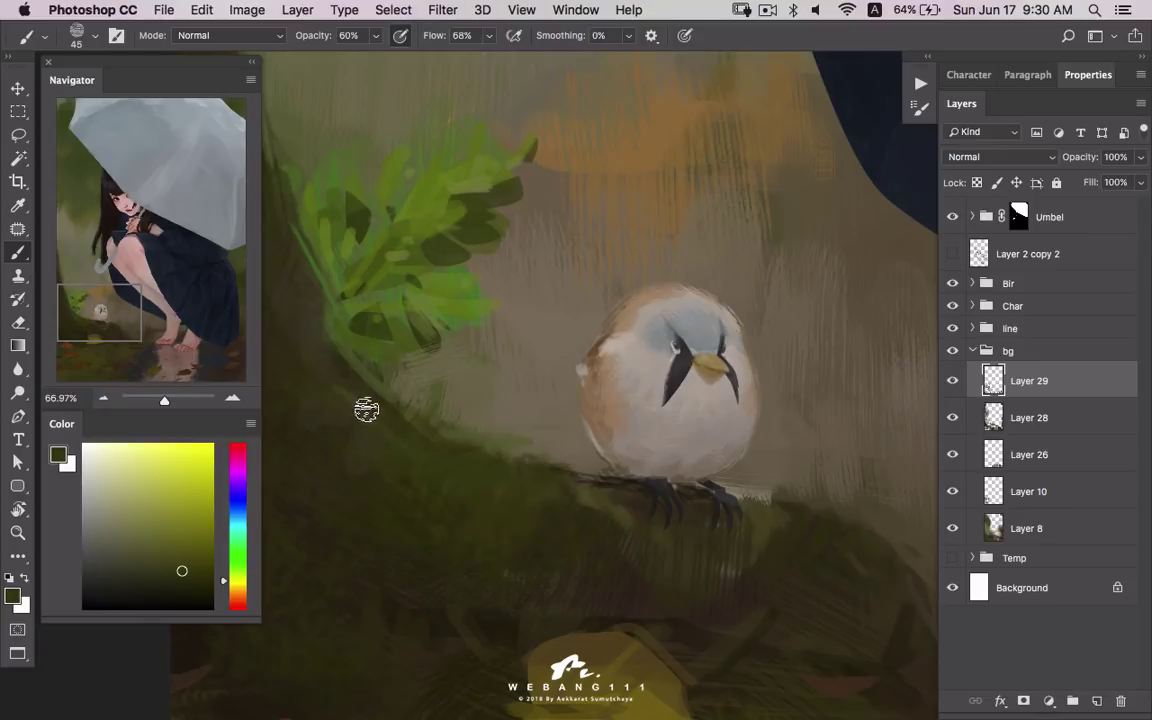
- Switch to the 25 px grass brush enlarged to 35 px with a lighter olive green
{"action": "right_click", "coordinate": [478, 490]}
{"action": "left_click", "coordinate": [622, 641]}
{"action": "key", "text": "Return"}
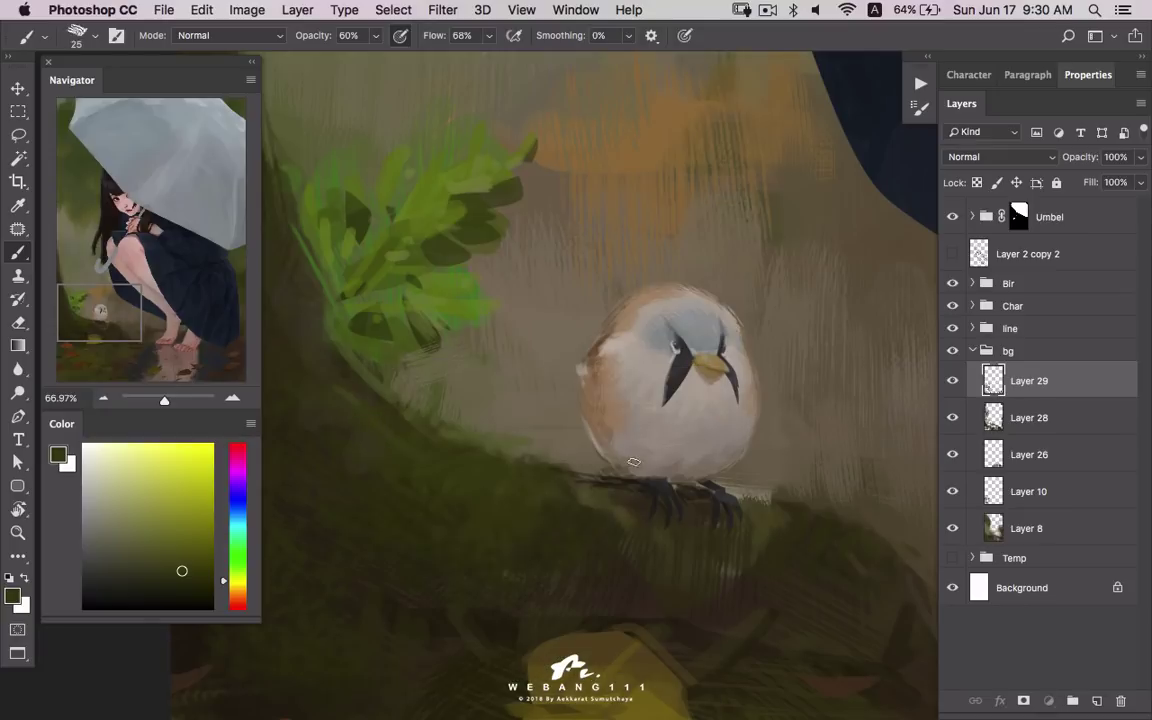
{"action": "left_click_drag", "start_coordinate": [156, 556], "coordinate": [168, 548]}
{"action": "key", "text": "bracketright"}
{"action": "key", "text": "bracketright"}
{"action": "key", "text": "bracketright"}
{"action": "key", "text": "bracketright"}
{"action": "key", "text": "bracketright"}
{"action": "key", "text": "bracketright"}
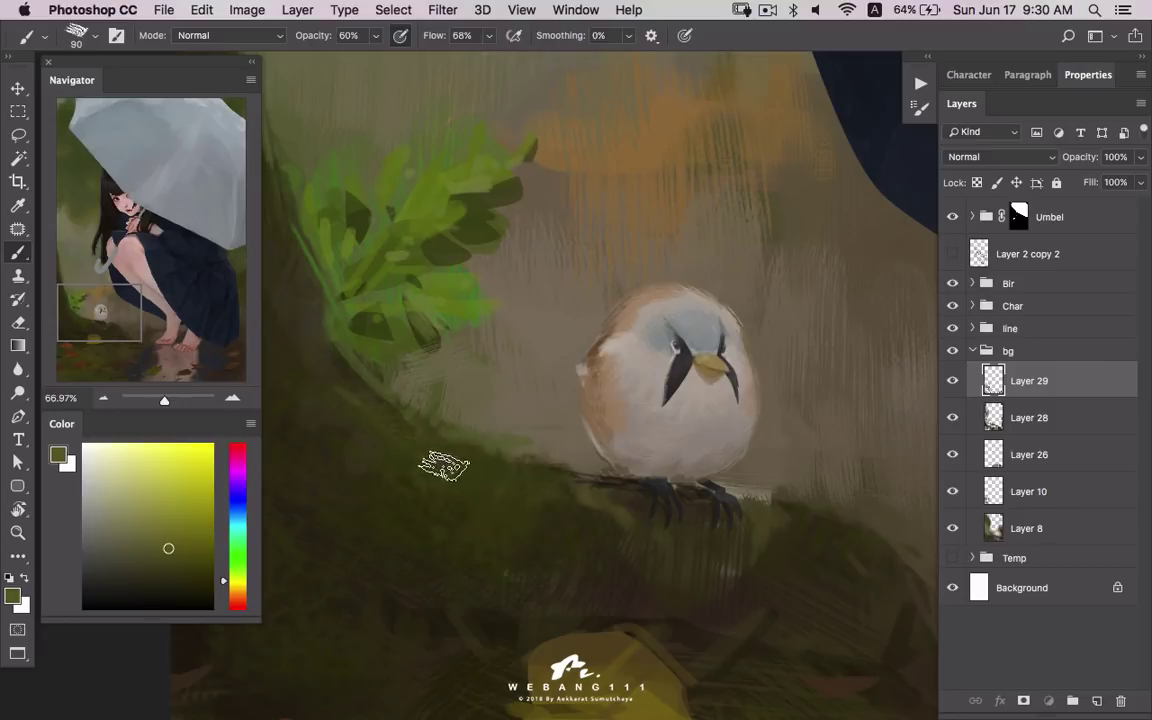
- Paint mossy grass strokes on the root with darker olive and moss greens sampled from it
{"action": "key", "text": "z"}
{"action": "left_click_drag", "start_coordinate": [571, 506], "coordinate": [532, 540]}
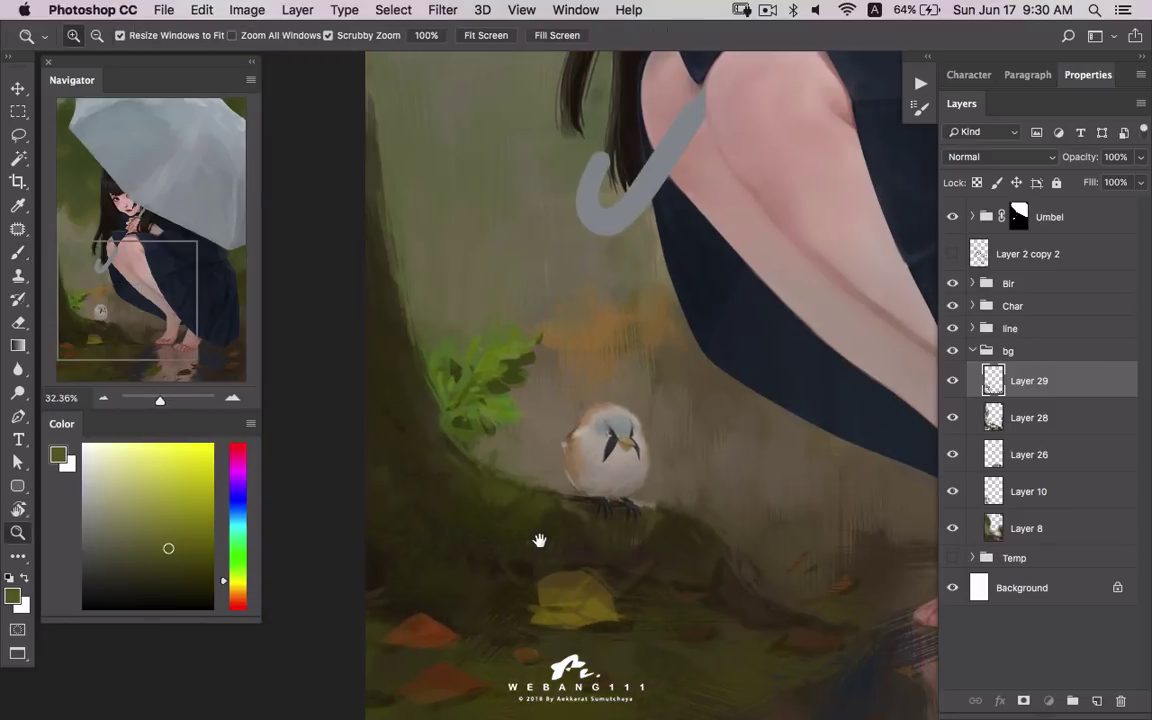
{"action": "key", "text": "b"}
{"action": "left_click", "coordinate": [475, 490], "text": "alt"}
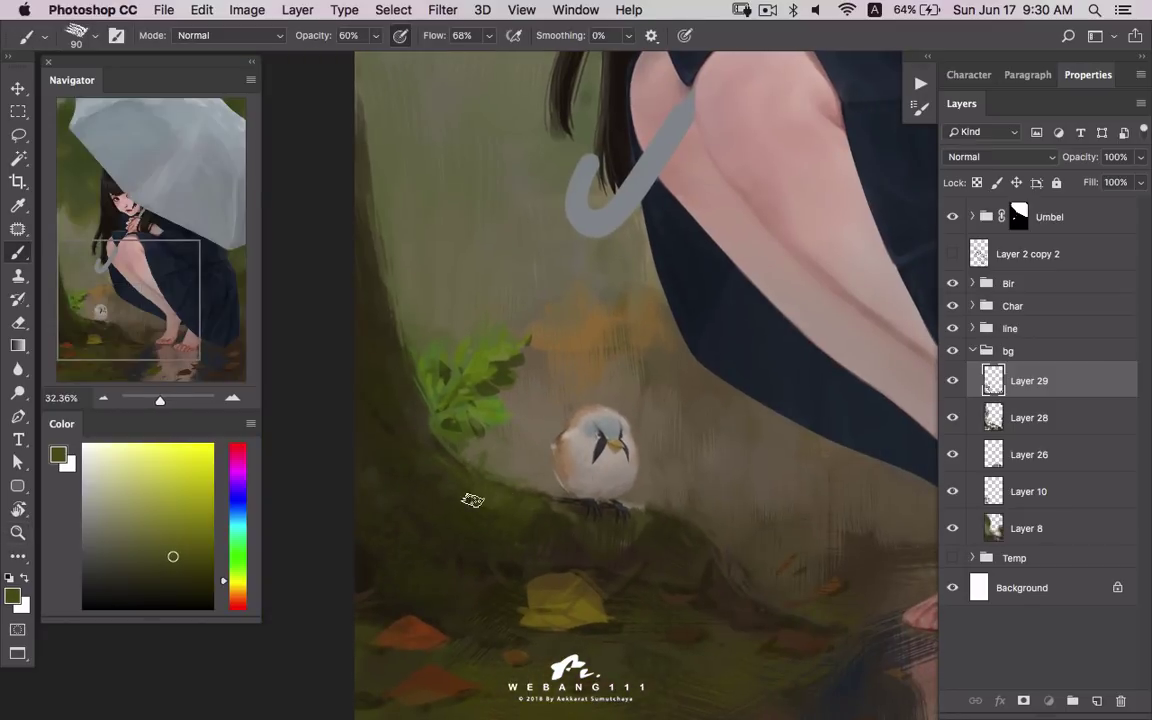
{"action": "left_click", "coordinate": [549, 502], "text": "alt"}
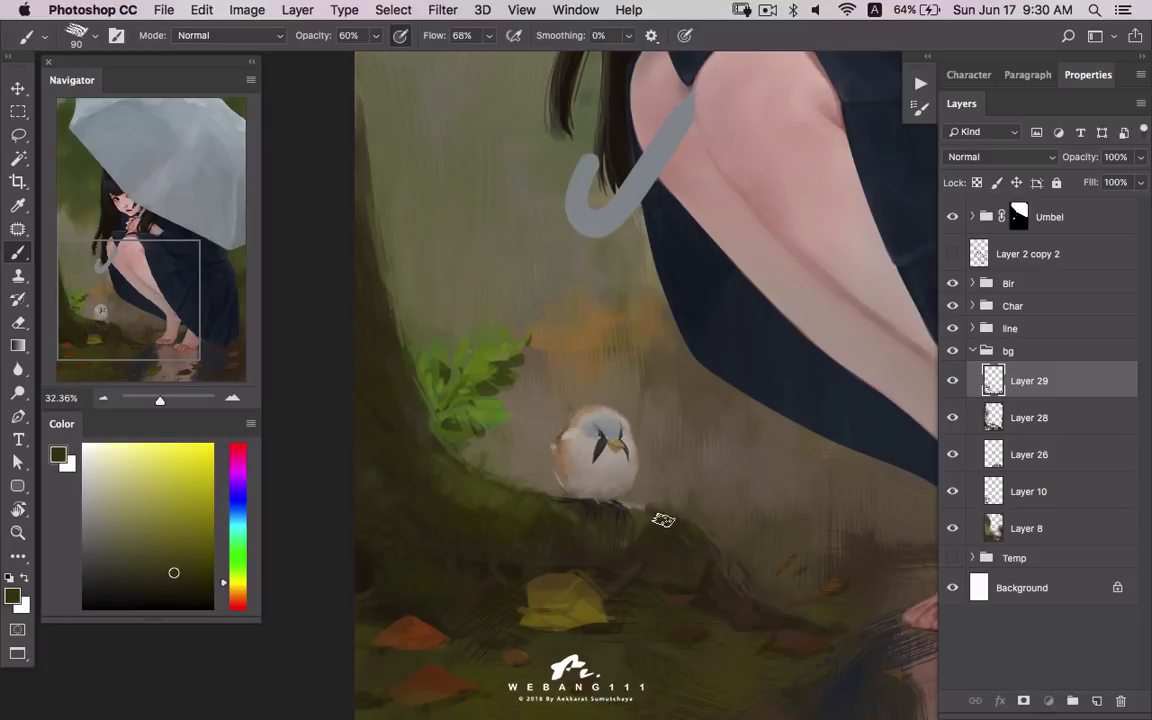
{"action": "left_click", "coordinate": [551, 507], "text": "alt"}
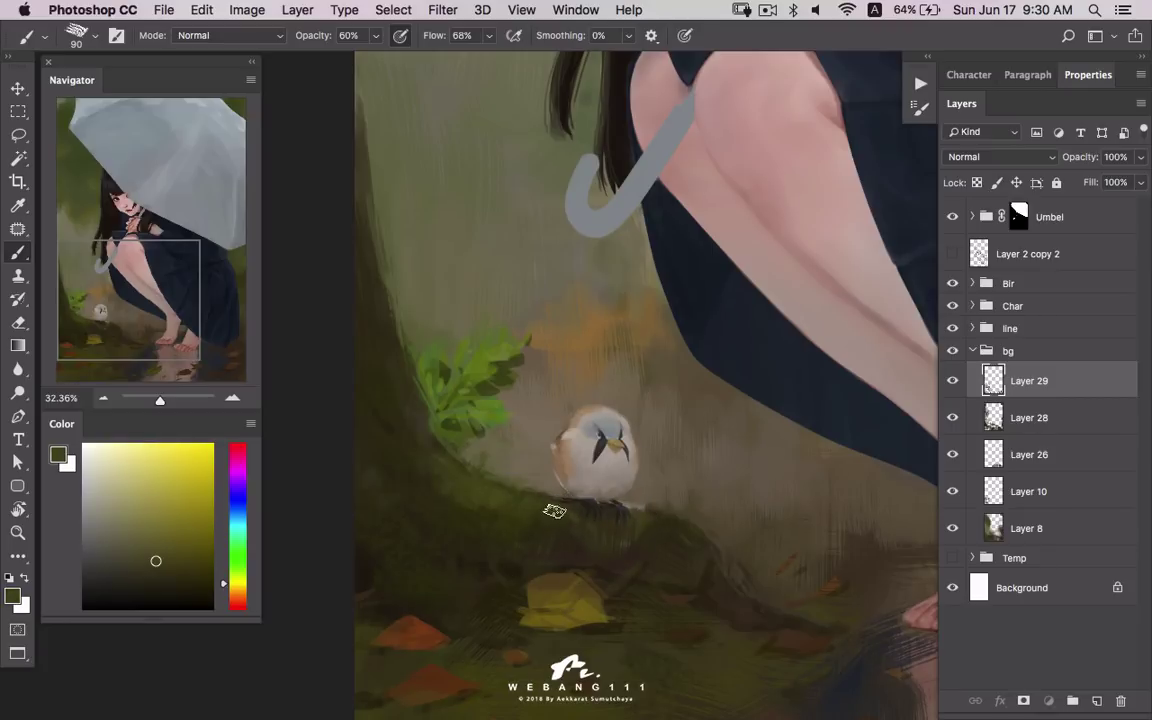
{"action": "left_click", "coordinate": [589, 550], "text": "alt"}
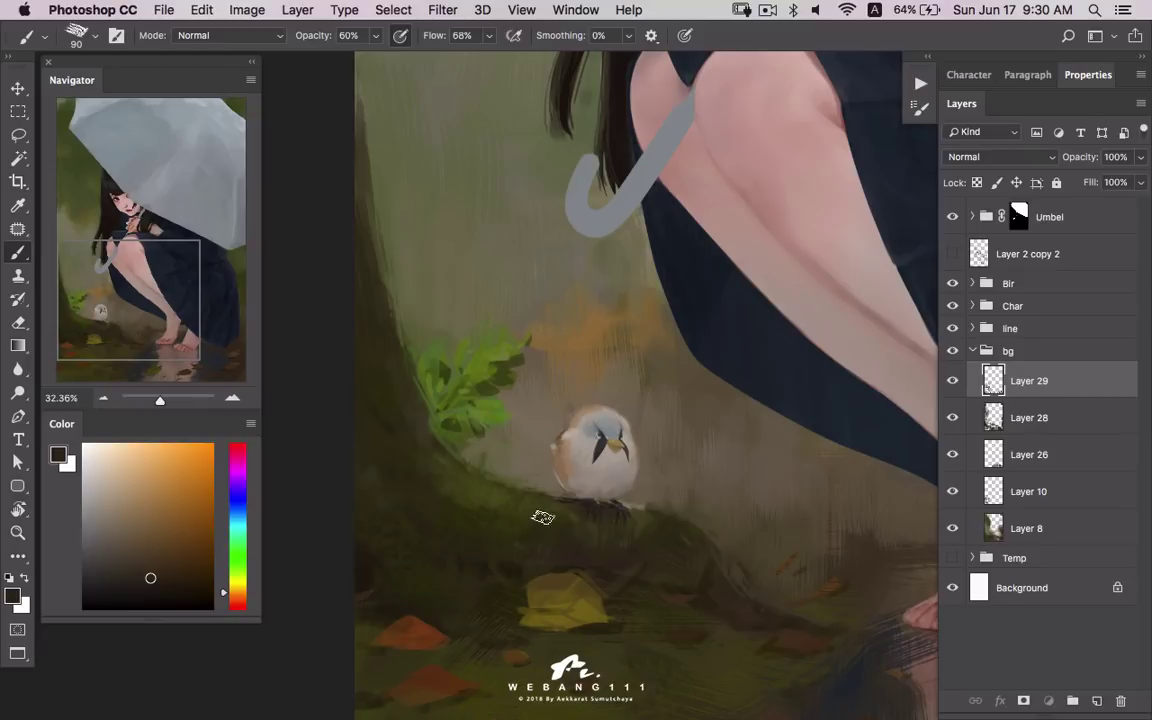
- Extend the root grass toward the girl's feet using olive, brown-orange and yellow-olive tones
{"action": "left_click", "coordinate": [483, 506], "text": "alt"}
{"action": "left_click", "coordinate": [435, 470], "text": "alt"}
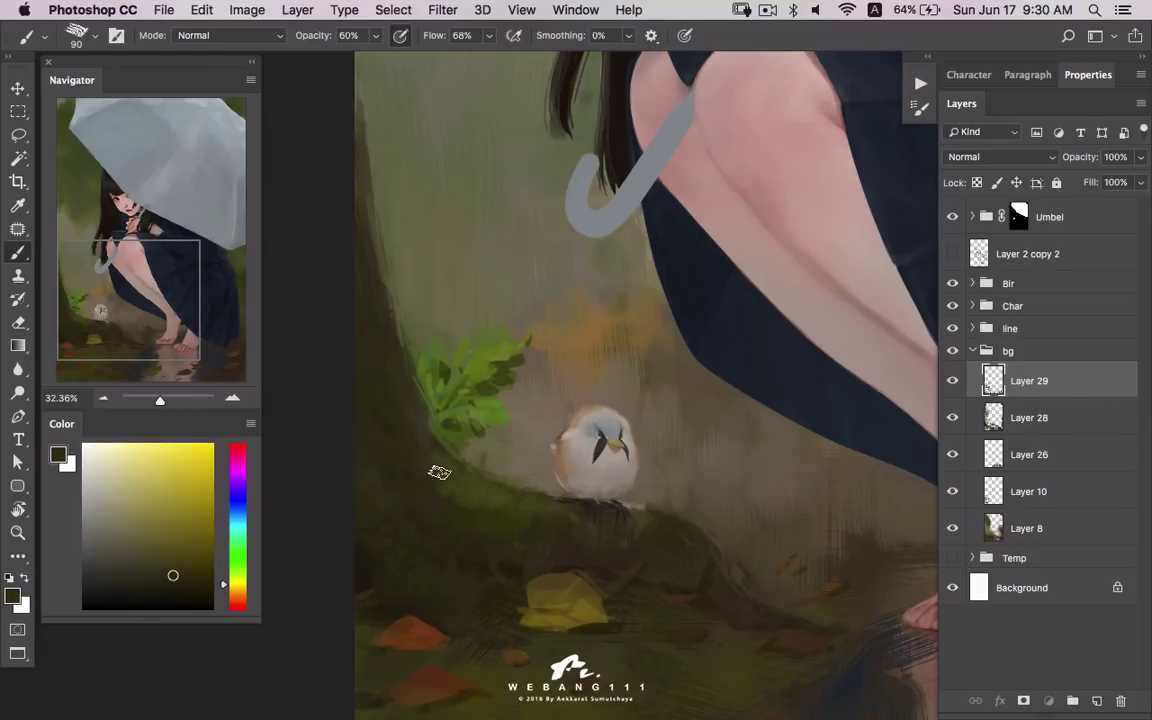
{"action": "left_click", "coordinate": [596, 466], "text": "alt"}
{"action": "left_click_drag", "start_coordinate": [707, 514], "coordinate": [568, 455]}
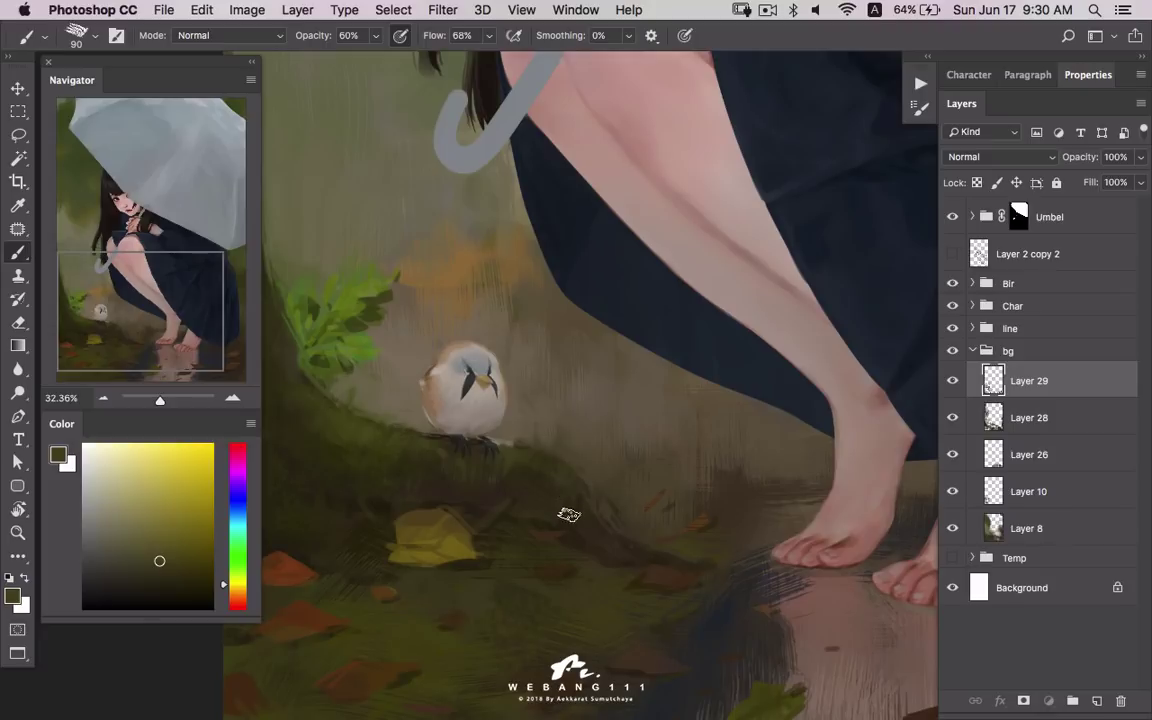
{"action": "left_click", "coordinate": [572, 492], "text": "alt"}
{"action": "left_click", "coordinate": [516, 461], "text": "alt"}
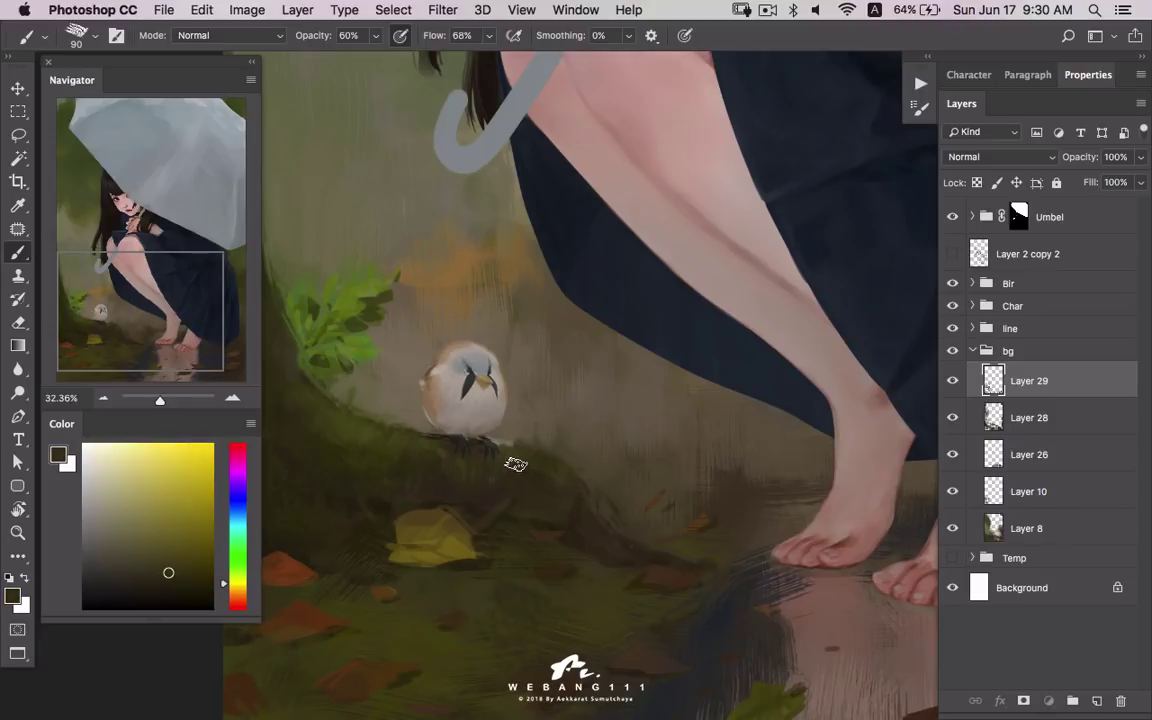
- Toggle Layer 29 and Layer 28 visibility to compare the grass, then zoom out on Layer 28
{"action": "left_click", "coordinate": [961, 388]}
{"action": "left_click", "coordinate": [957, 422]}
{"action": "left_click", "coordinate": [953, 418]}
{"action": "left_click", "coordinate": [953, 418]}
{"action": "key", "text": "alt+bracketleft"}
{"action": "left_click", "coordinate": [500, 480], "text": "alt"}
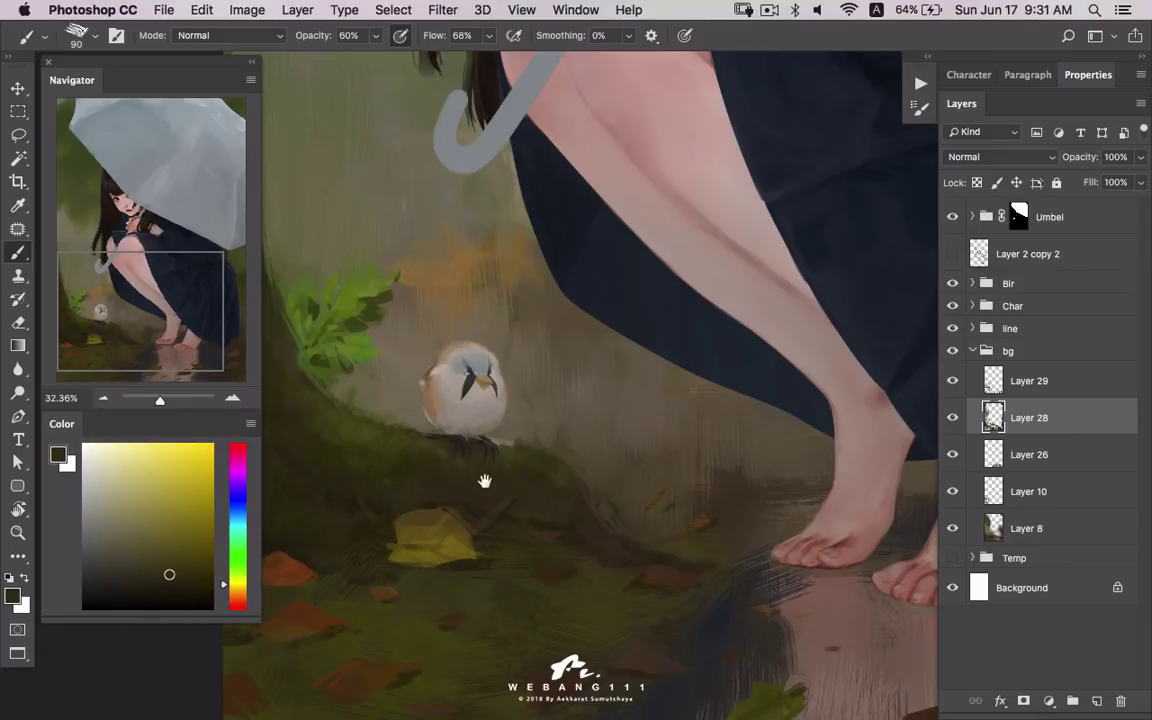
{"action": "mouse_move", "coordinate": [484, 481]}
{"action": "left_mouse_down"}
{"action": "mouse_move", "coordinate": [656, 522]}
{"action": "mouse_move", "coordinate": [517, 504]}
{"action": "left_mouse_up"}
- Hide and reshow Layer 28 to judge its effect, and collapse the bg group
{"action": "key", "text": "z"}
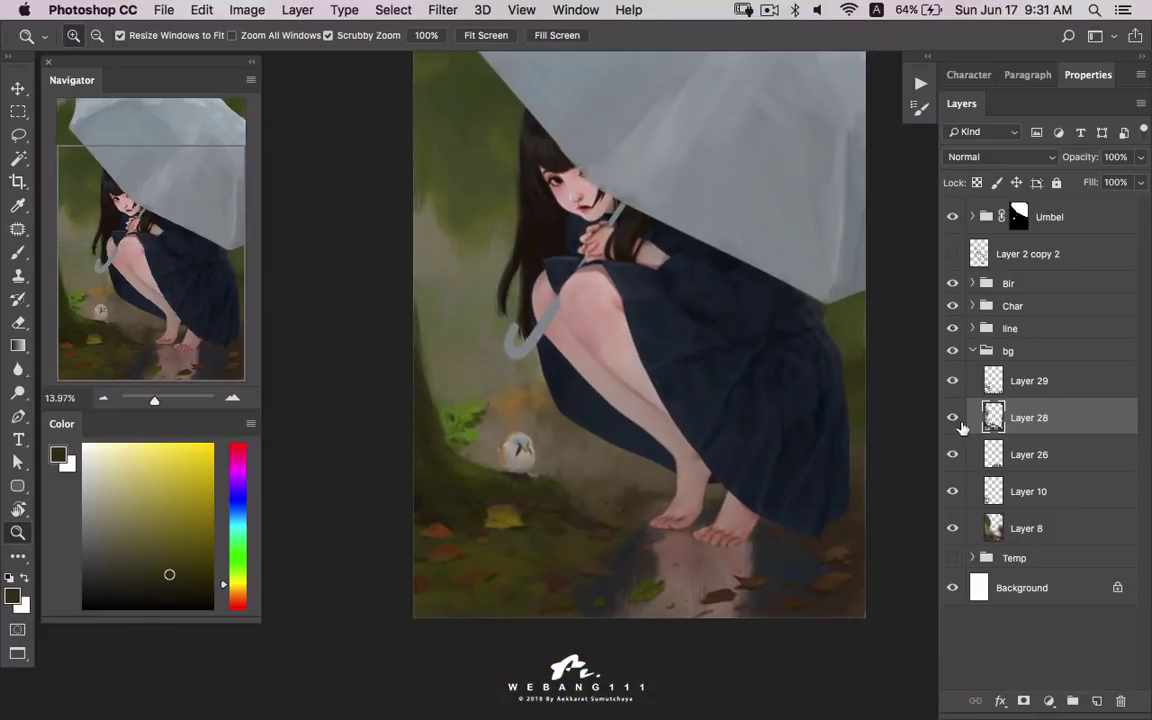
{"action": "left_click", "coordinate": [955, 420]}
{"action": "left_click", "coordinate": [953, 418]}
{"action": "left_click", "coordinate": [974, 350]}
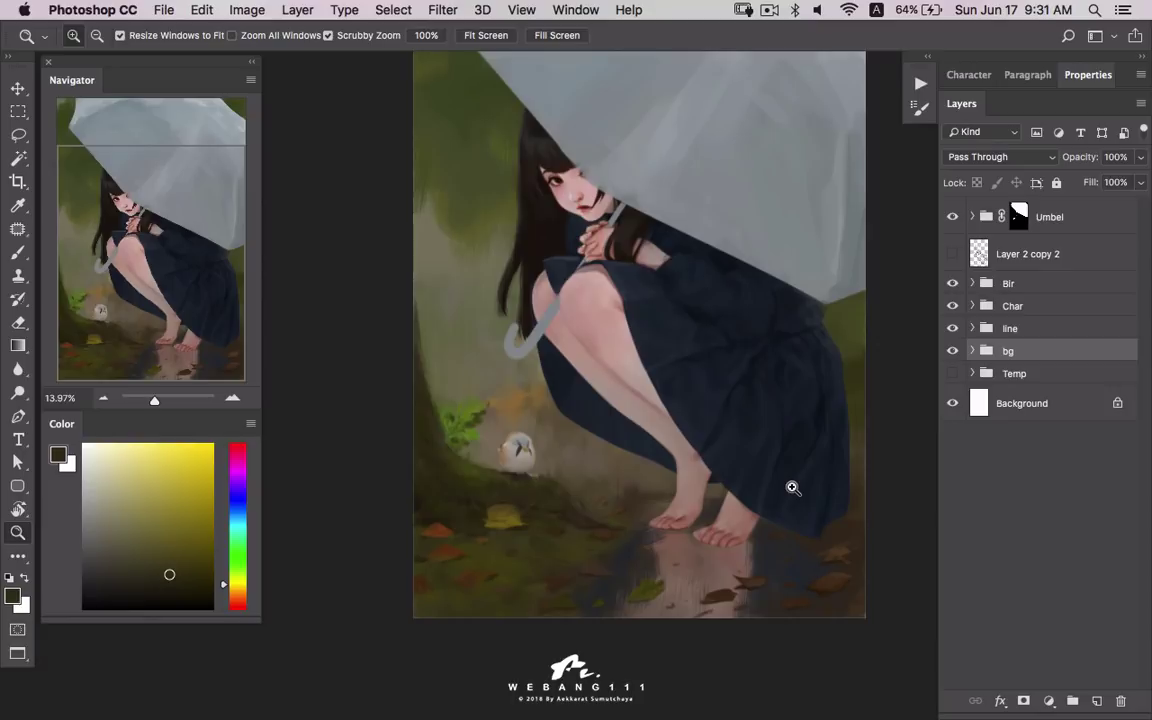
- Zoom in on the bird and mossy root, and select Layer 29 inside the bg group
{"action": "left_click_drag", "start_coordinate": [687, 409], "coordinate": [631, 445]}
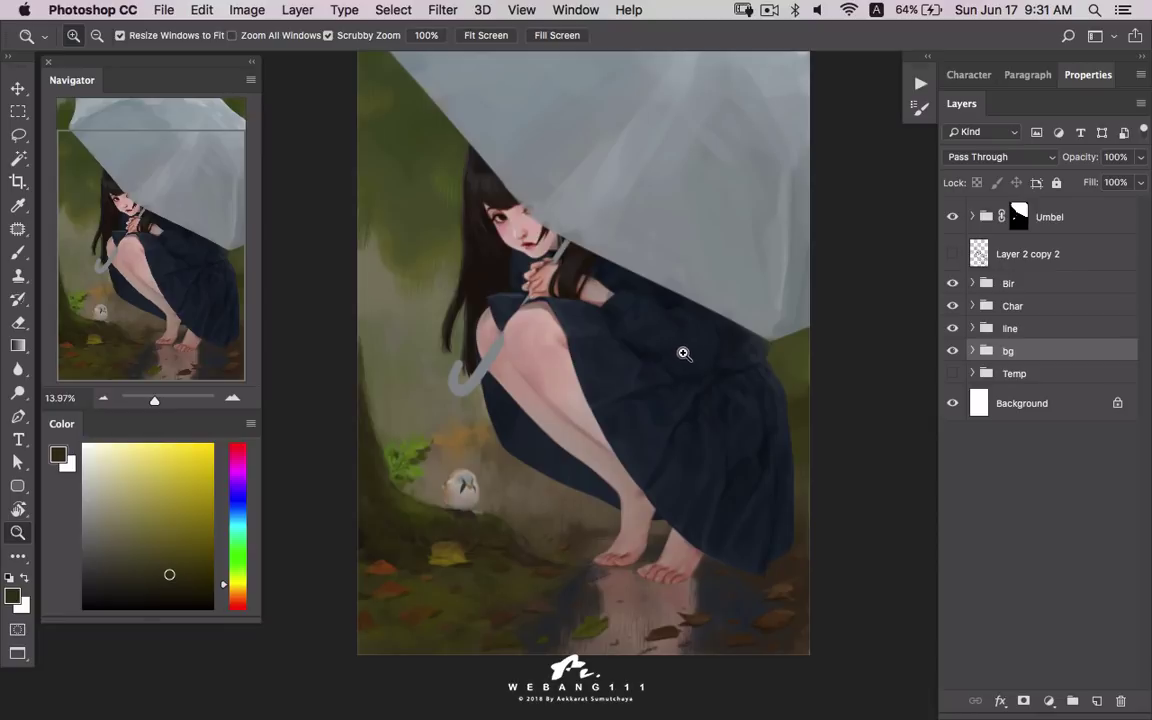
{"action": "left_click_drag", "start_coordinate": [430, 465], "coordinate": [911, 357]}
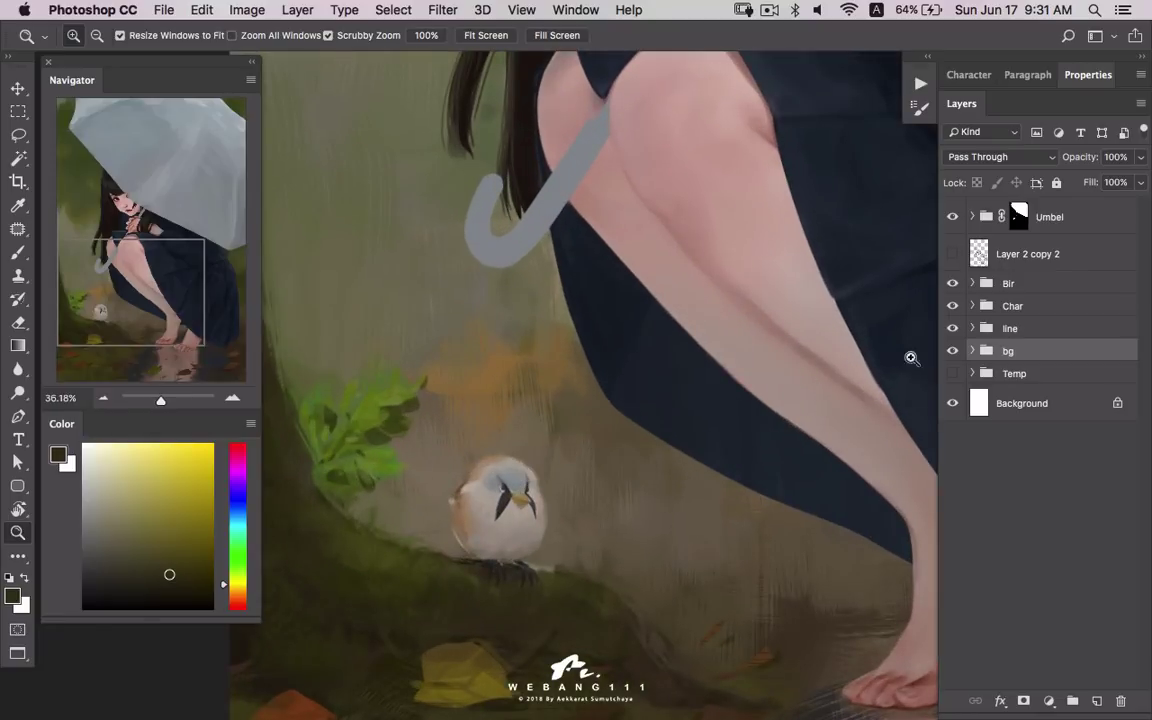
{"action": "left_click", "coordinate": [973, 350]}
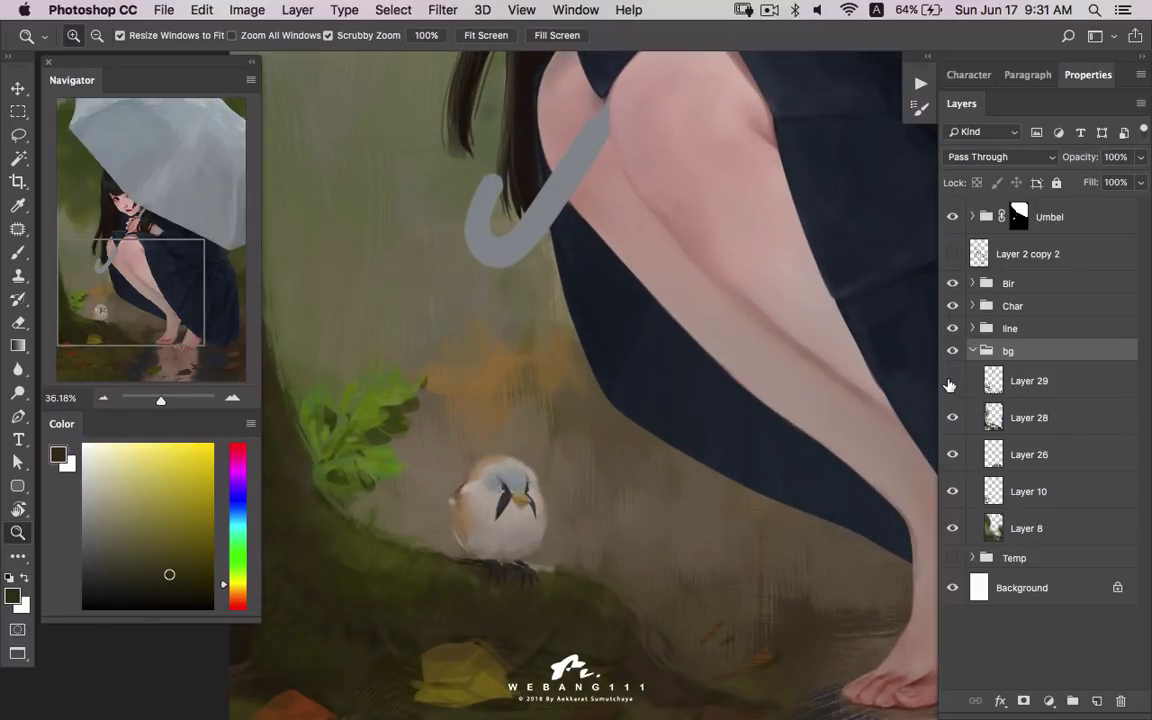
{"action": "left_click", "coordinate": [1029, 380]}
- Choose a smaller textured brush preset and sample grey-olive from the background beside the bird
{"action": "key", "text": "b"}
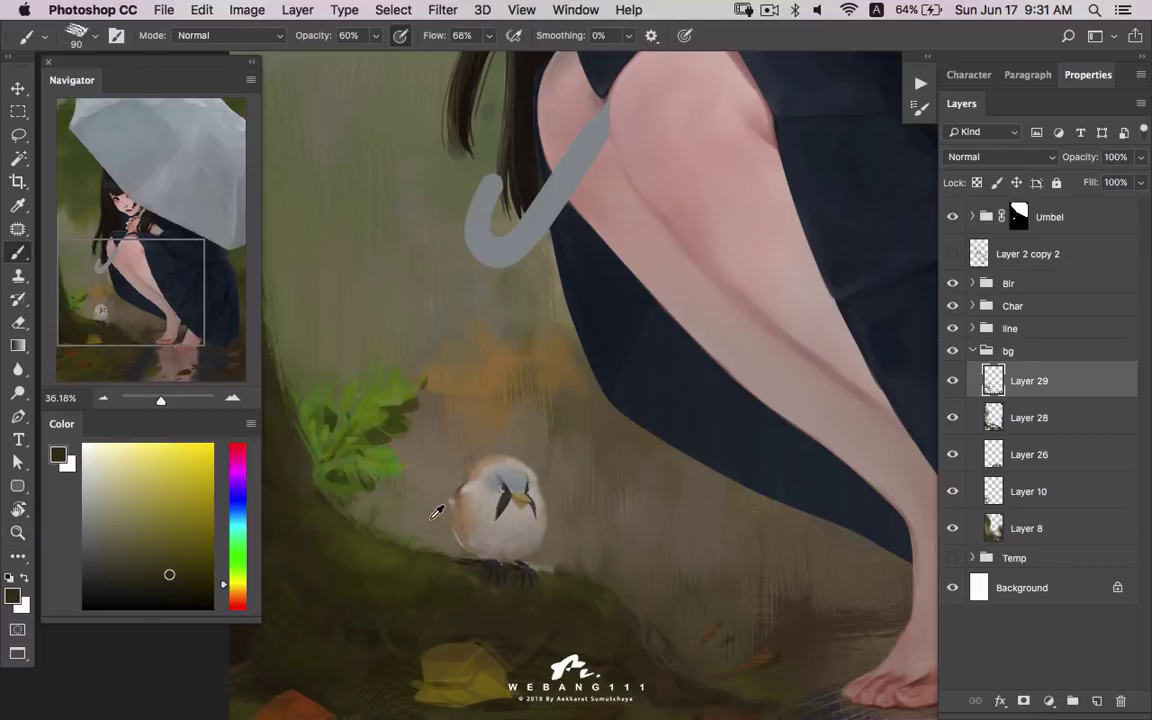
{"action": "left_click", "coordinate": [400, 450], "text": "alt"}
{"action": "right_click", "coordinate": [412, 527]}
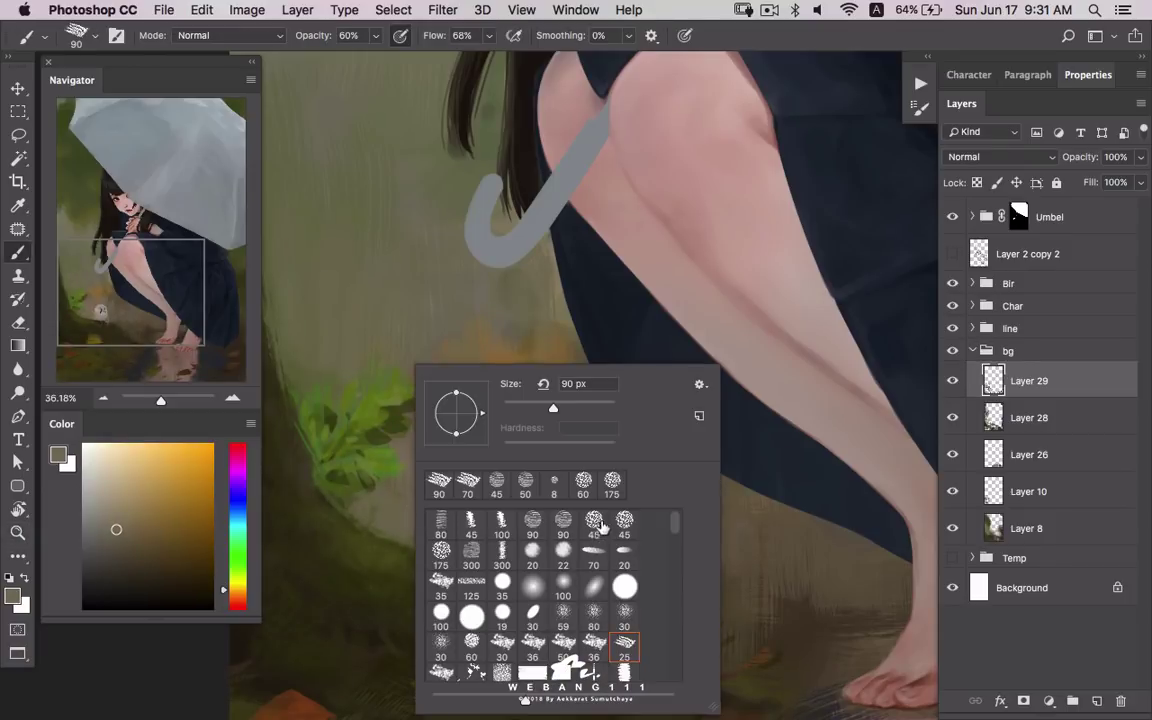
{"action": "left_click", "coordinate": [441, 550]}
{"action": "key", "text": "Return"}
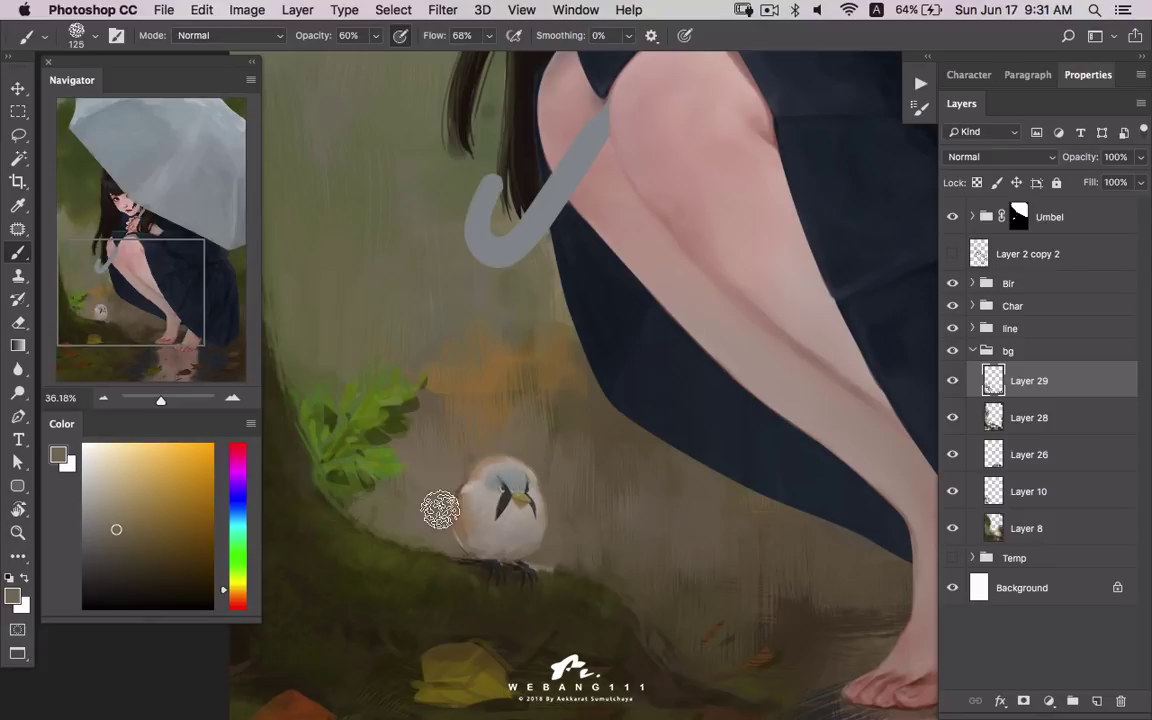
{"action": "left_click", "coordinate": [418, 510], "text": "alt"}
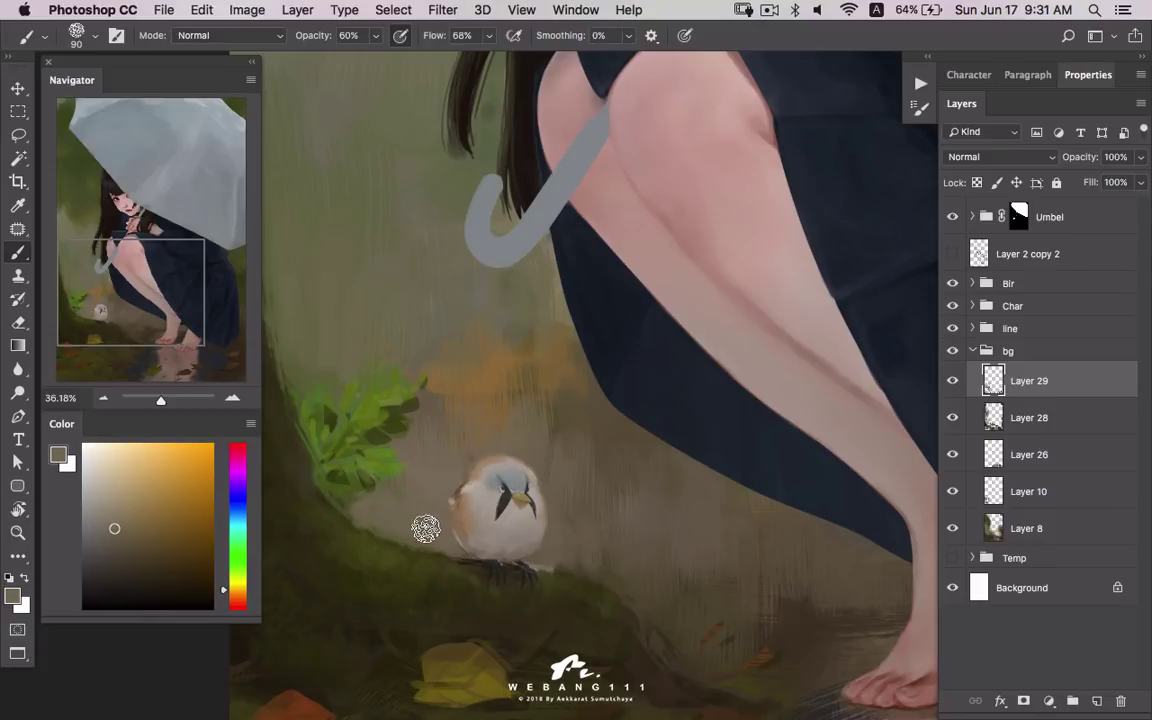
{"action": "key", "text": "bracketleft"}
{"action": "right_click", "coordinate": [360, 505]}
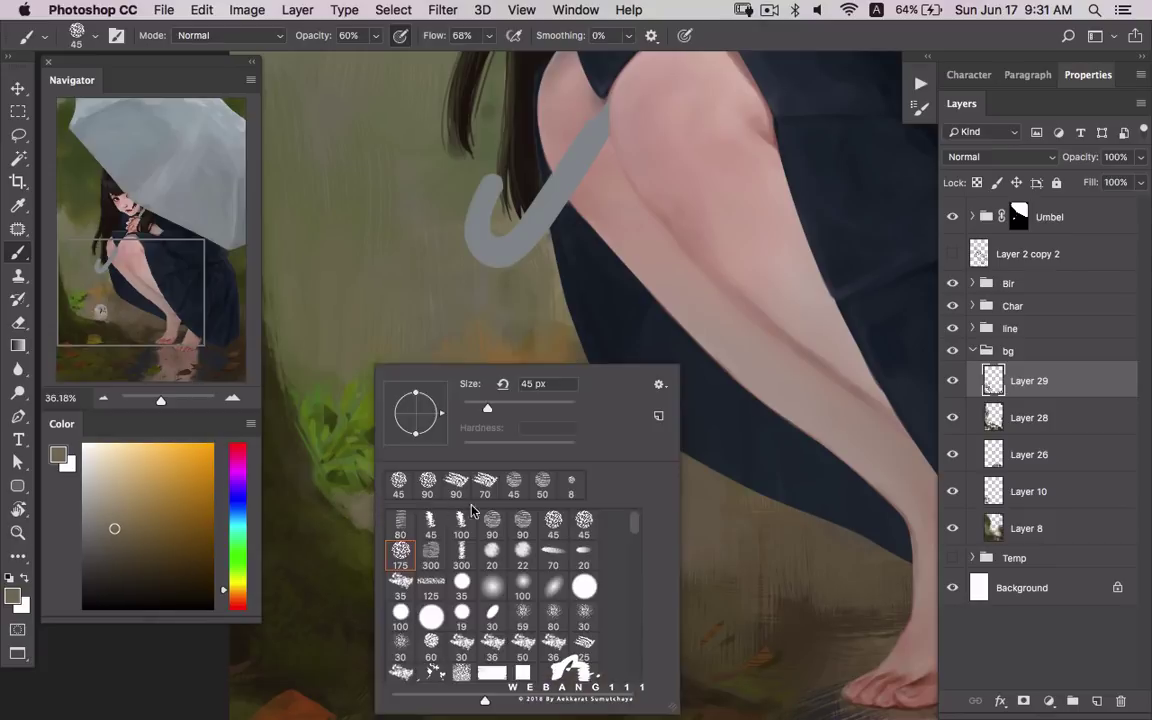
{"action": "left_click", "coordinate": [1047, 388]}
{"action": "key", "text": "bracketleft"}
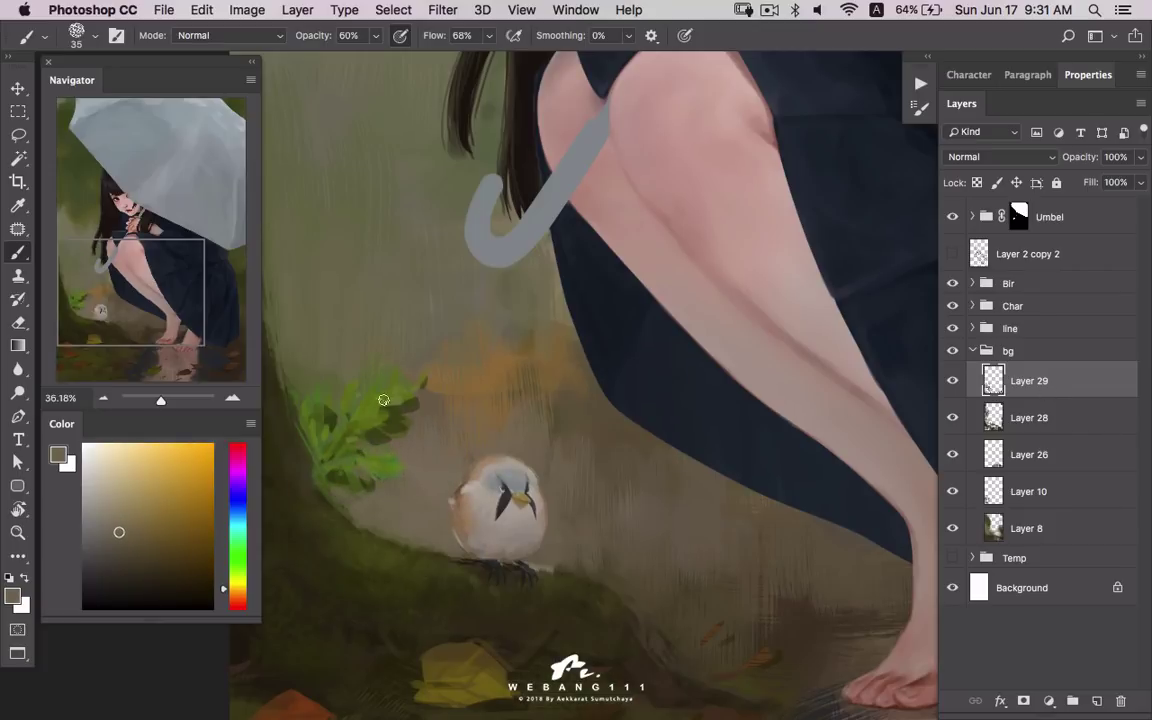
- Sample yellow-green, orange-tan, olive and lighter olive tones from the leaves, ground and root
{"action": "scroll", "coordinate": [383, 400], "scroll_direction": "left", "scroll_amount": 3}
{"action": "scroll", "coordinate": [383, 400], "scroll_direction": "up", "scroll_amount": 1}
{"action": "left_click", "coordinate": [401, 451], "text": "alt"}
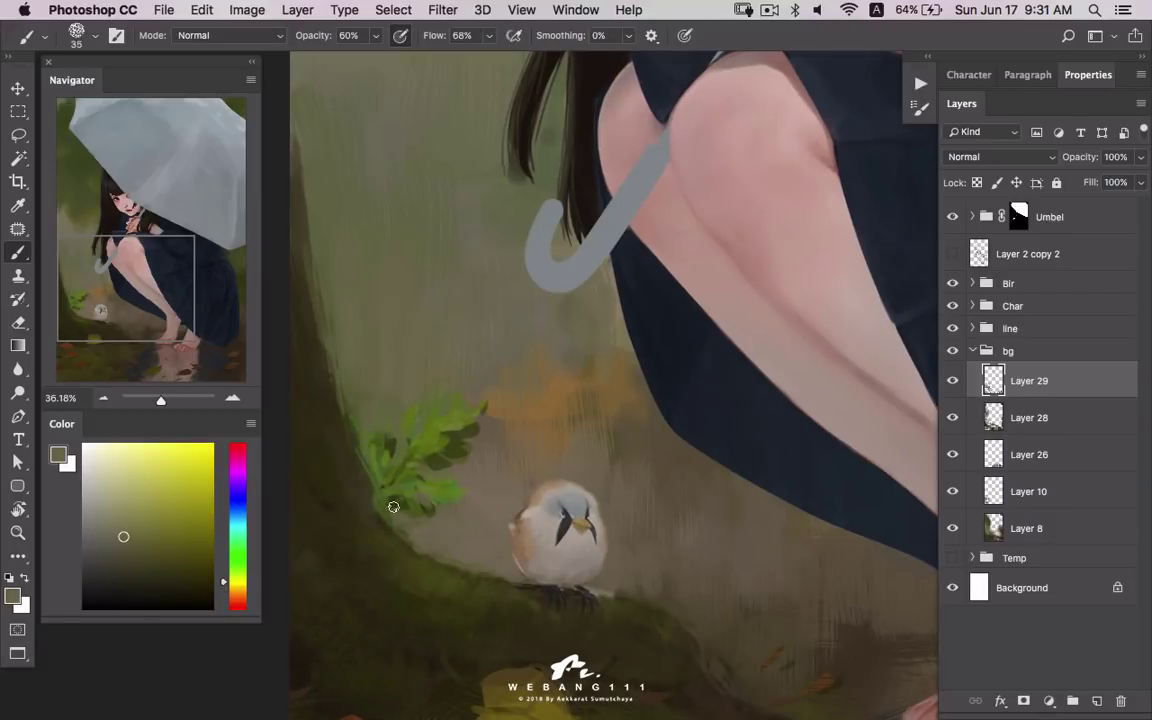
{"action": "left_click", "coordinate": [491, 436], "text": "alt"}
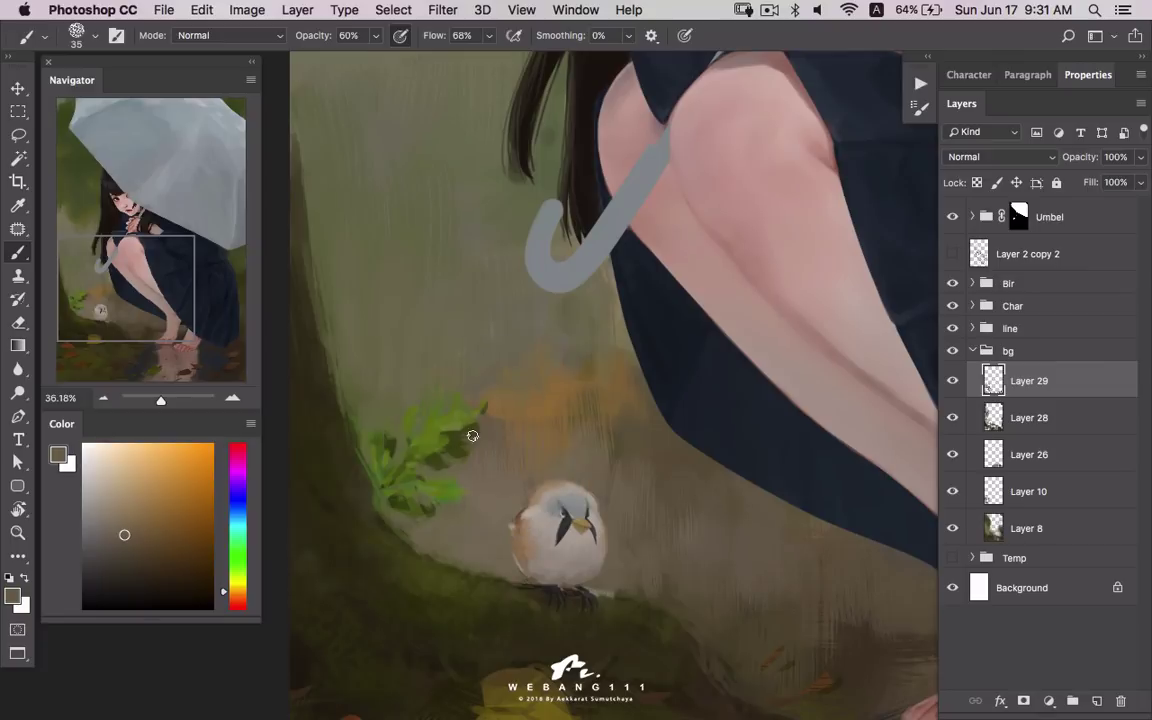
{"action": "left_click", "coordinate": [416, 475], "text": "alt"}
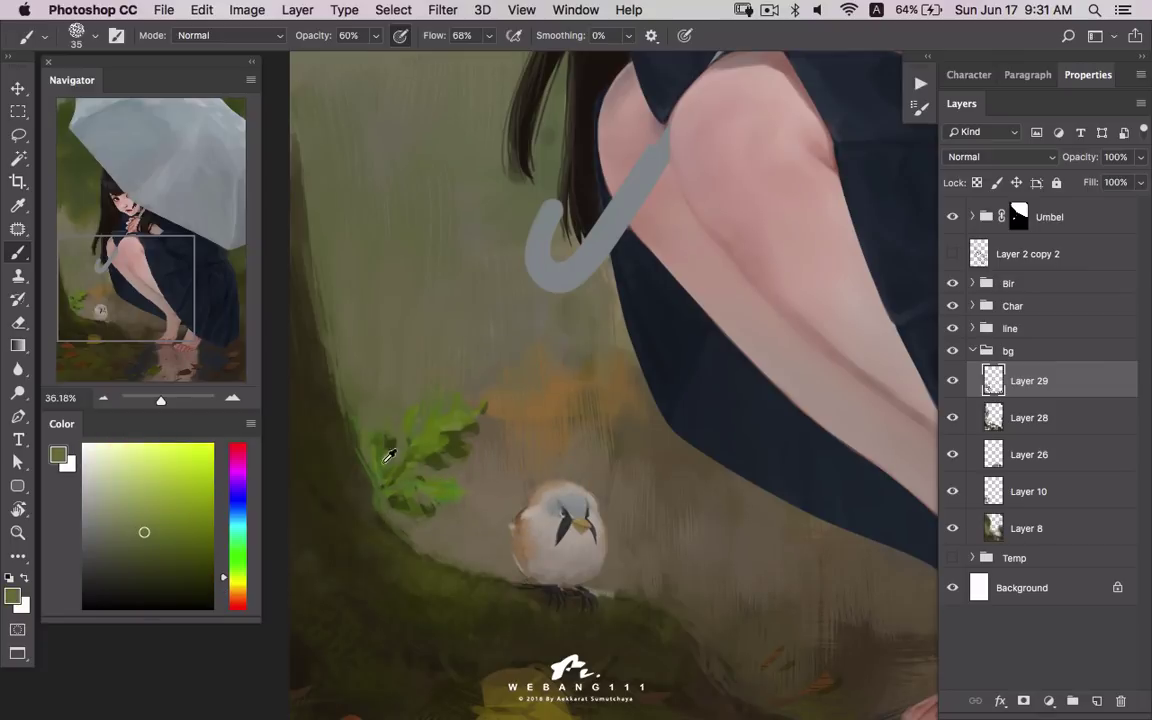
{"action": "left_click", "coordinate": [383, 503], "text": "alt"}
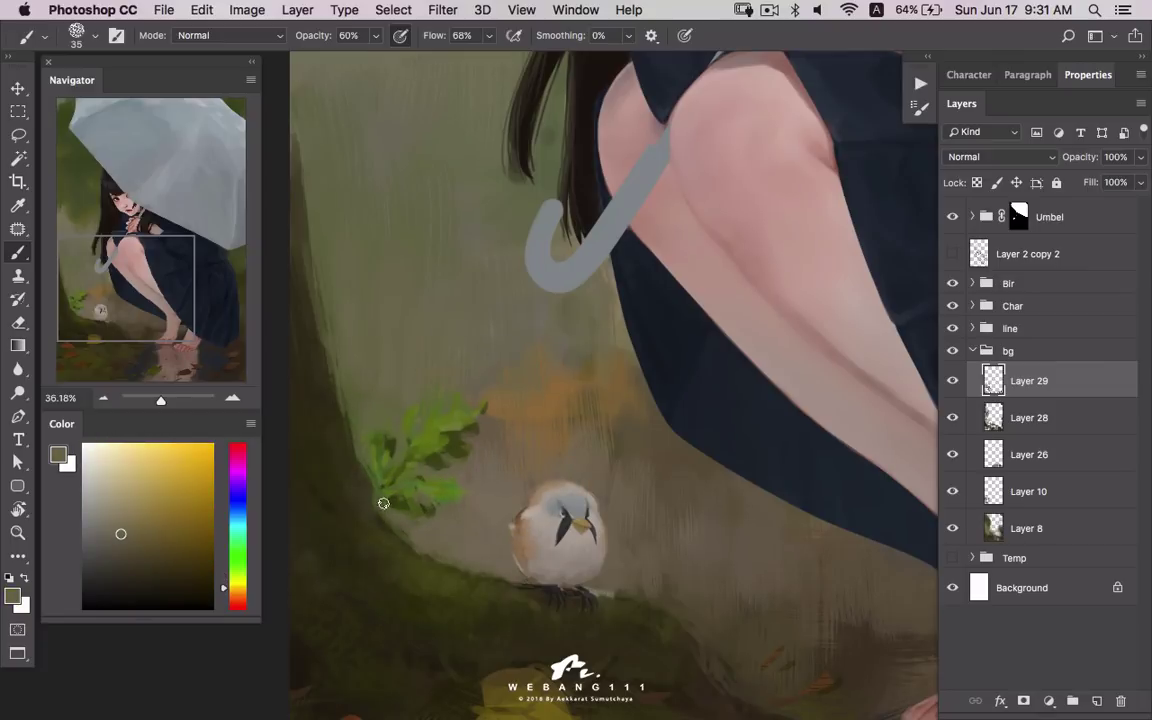
{"action": "left_click", "coordinate": [441, 563], "text": "alt"}
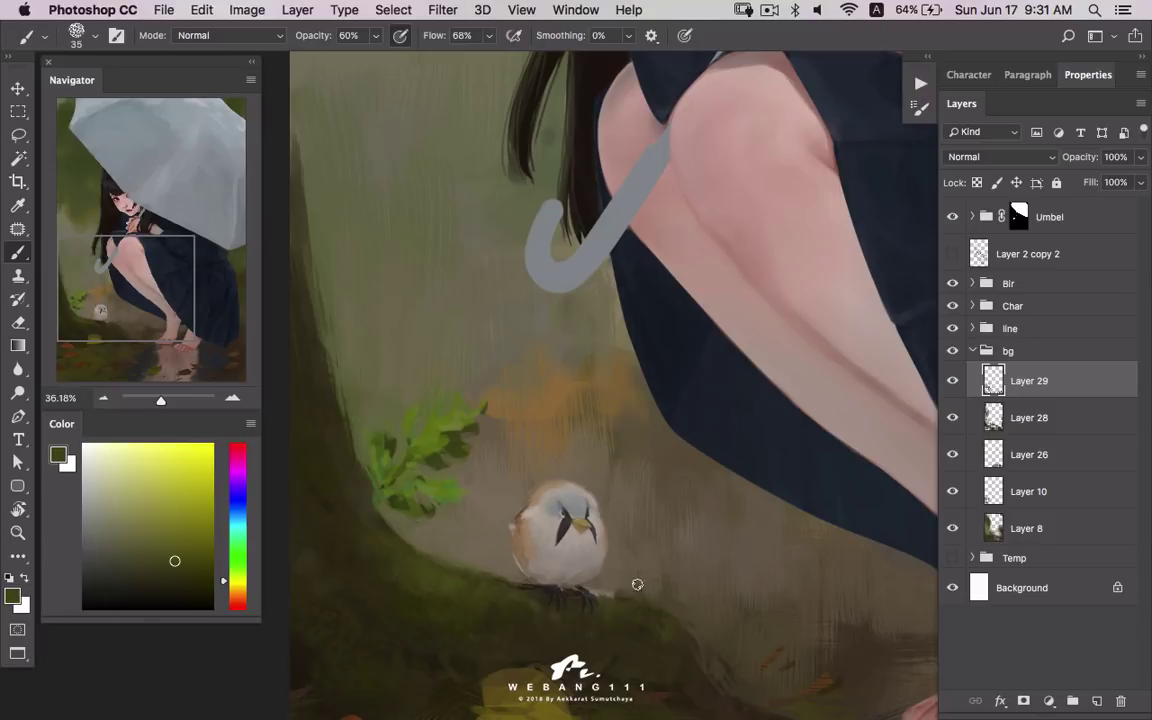
{"action": "left_click", "coordinate": [565, 523], "text": "alt"}
{"action": "left_click_drag", "start_coordinate": [599, 586], "coordinate": [540, 481]}
{"action": "left_click", "coordinate": [540, 483], "text": "alt"}
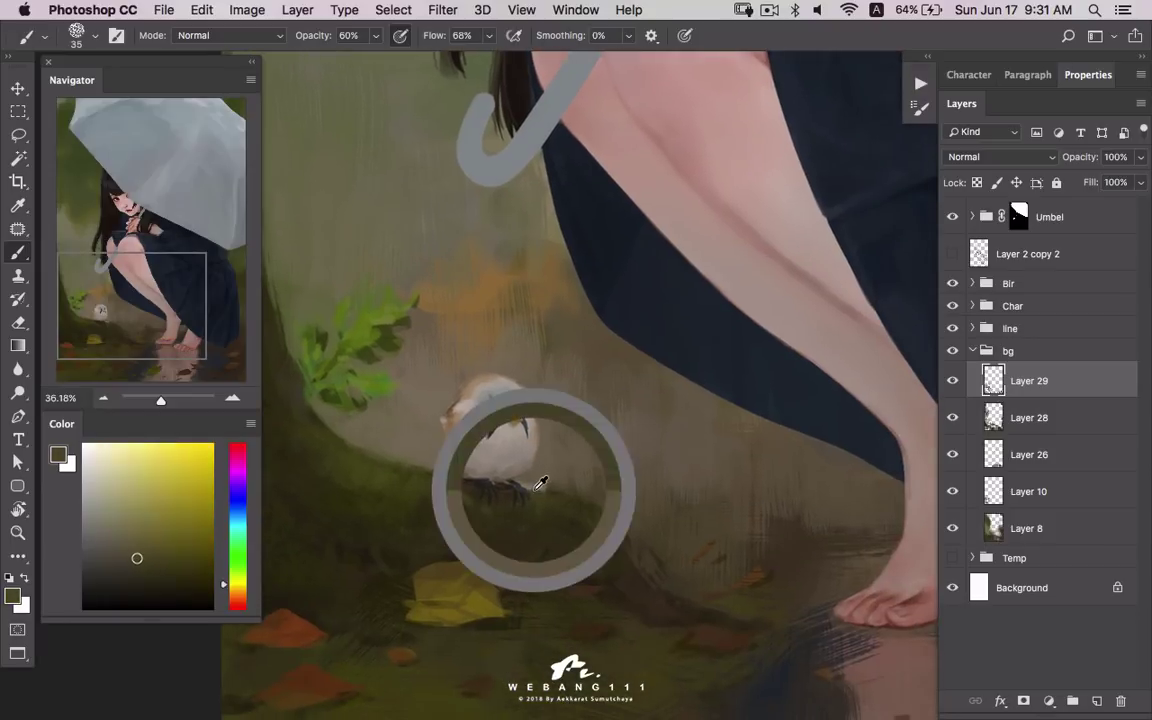
{"action": "left_click", "coordinate": [529, 485], "text": "alt"}
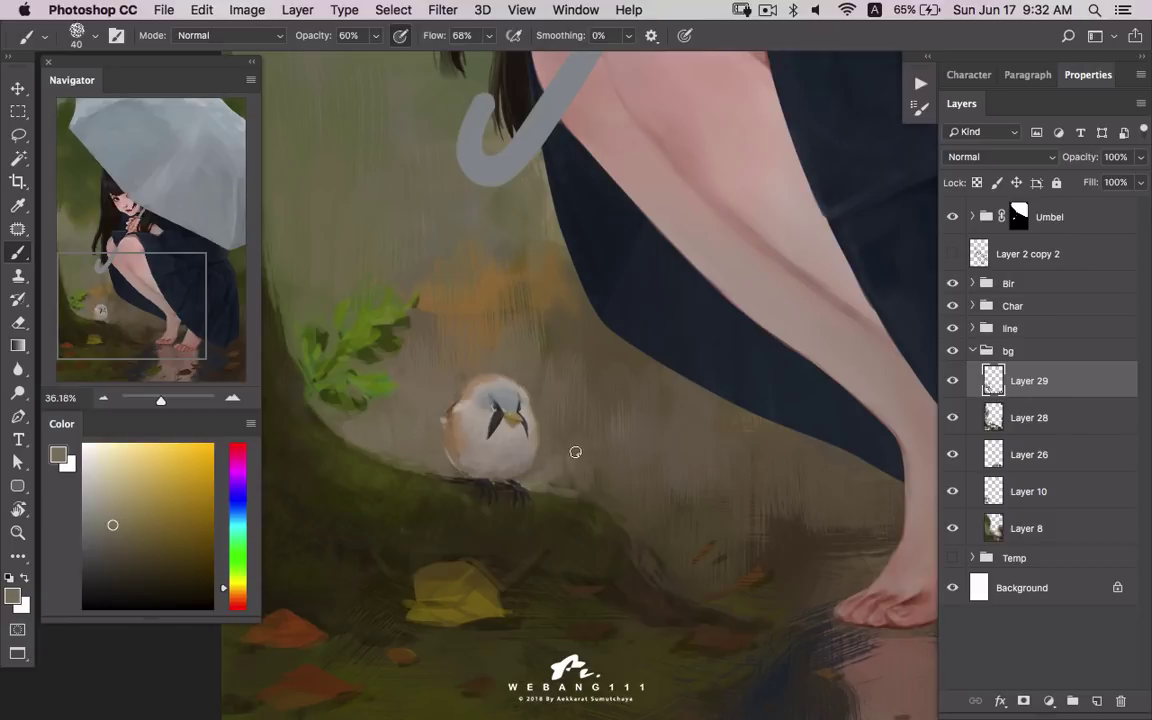
- Paint light grey round dabs right of the bird with a size 100 brush
{"action": "key", "text": "bracketright"}
{"action": "key", "text": "bracketright"}
{"action": "key", "text": "bracketright"}
{"action": "left_click_drag", "start_coordinate": [553, 445], "coordinate": [609, 463]}
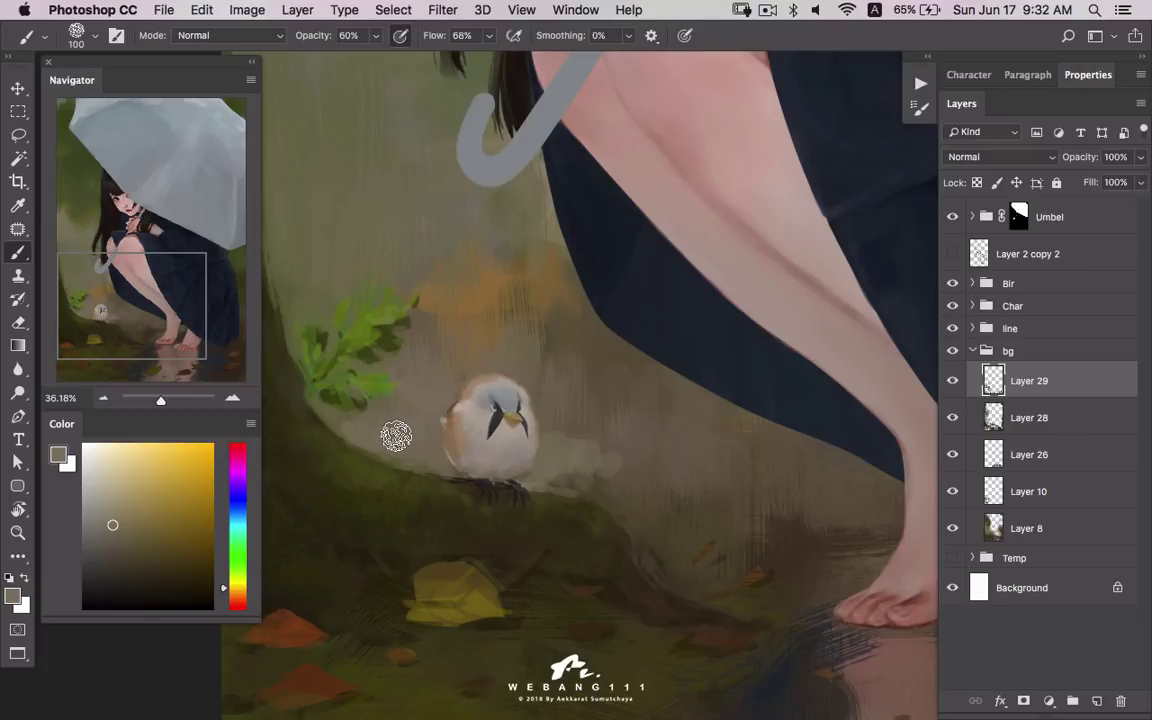
{"action": "left_click", "coordinate": [656, 447]}
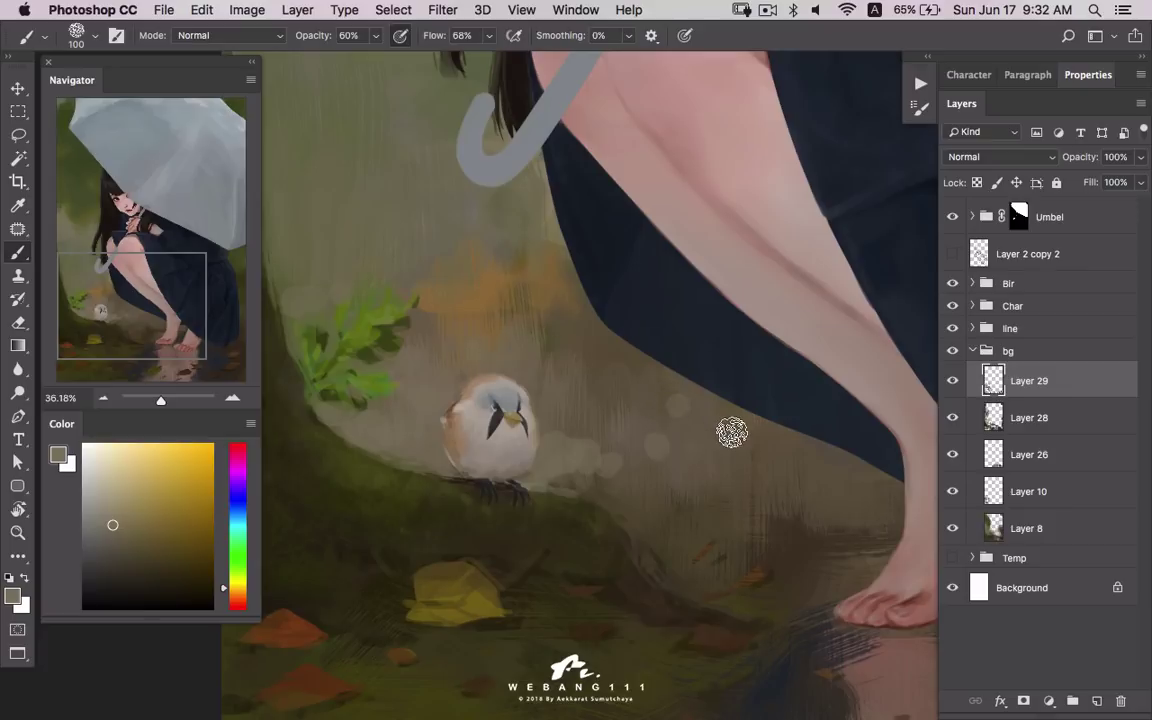
{"action": "mouse_move", "coordinate": [659, 390]}
{"action": "left_mouse_down"}
{"action": "mouse_move", "coordinate": [579, 408]}
{"action": "mouse_move", "coordinate": [478, 396]}
{"action": "left_mouse_up"}
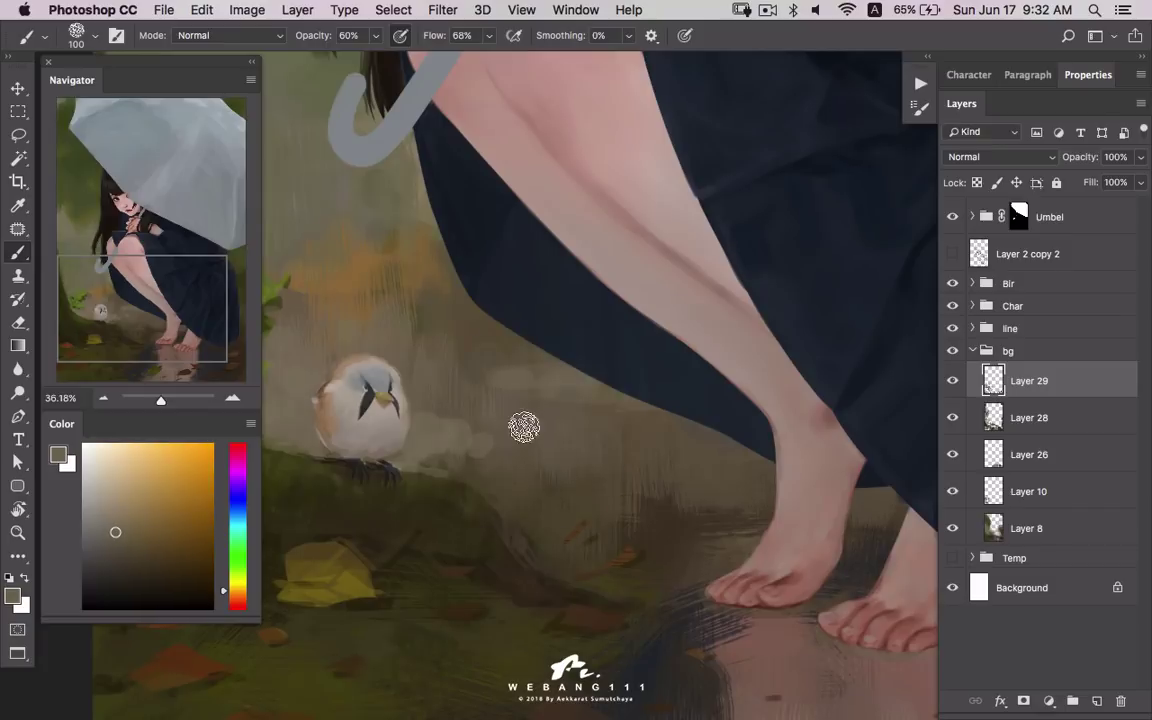
{"action": "left_click", "coordinate": [452, 437], "text": "alt"}
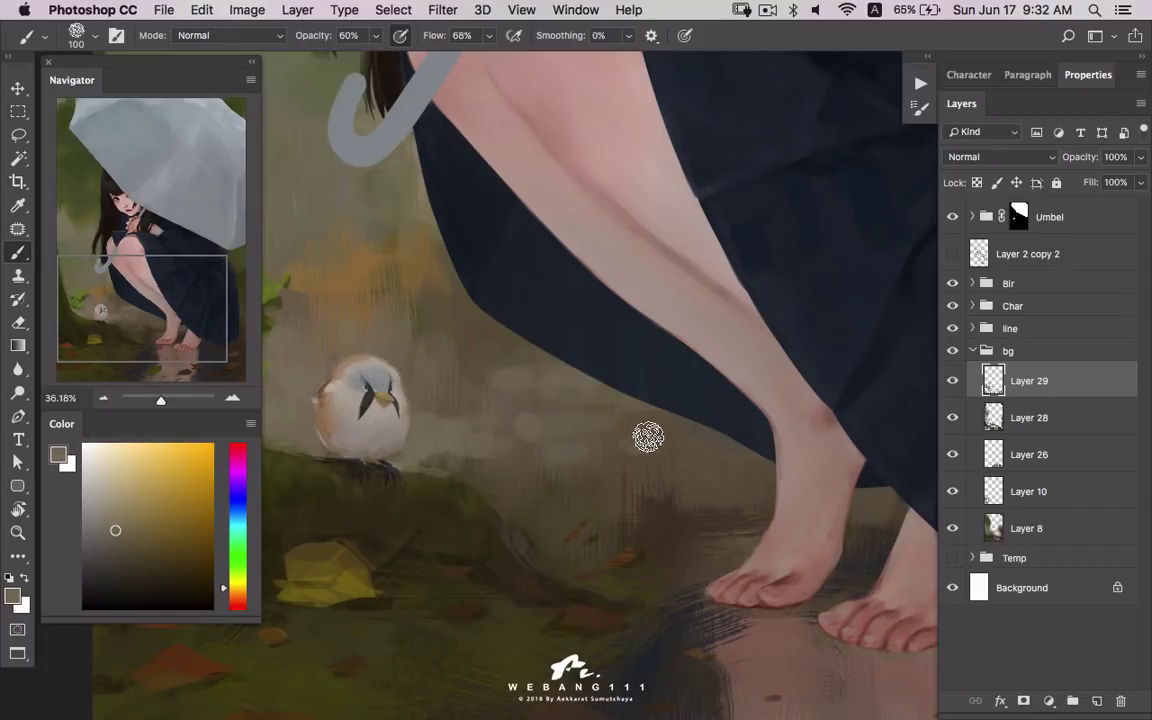
- Reframe the painting and switch to the 175 textured brush enlarged to 250
{"action": "key", "text": "z"}
{"action": "left_click", "coordinate": [570, 440], "text": "alt"}
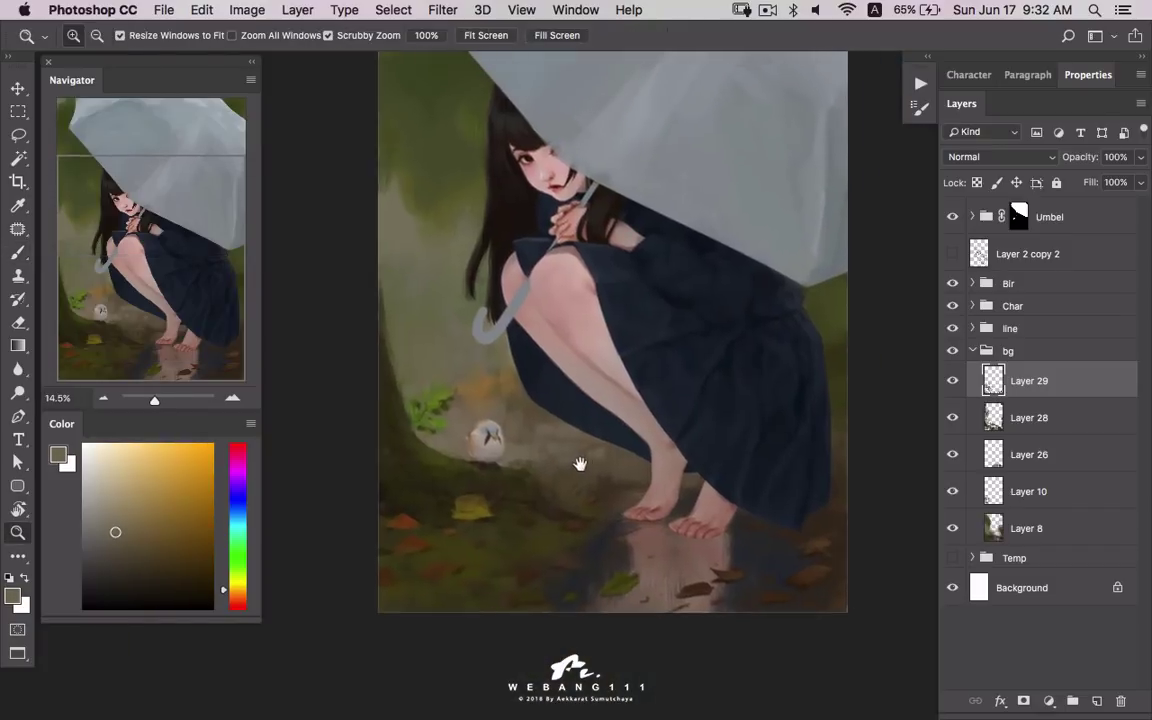
{"action": "left_click", "coordinate": [557, 445]}
{"action": "key", "text": "b"}
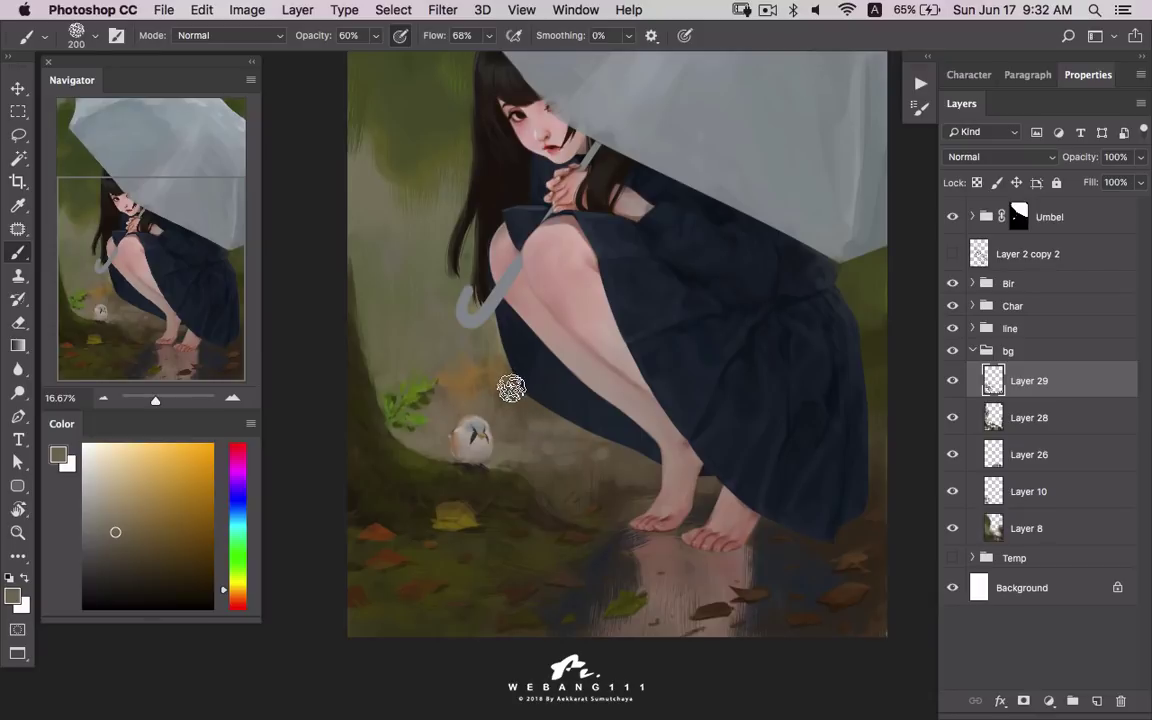
{"action": "left_click", "coordinate": [456, 367], "text": "alt"}
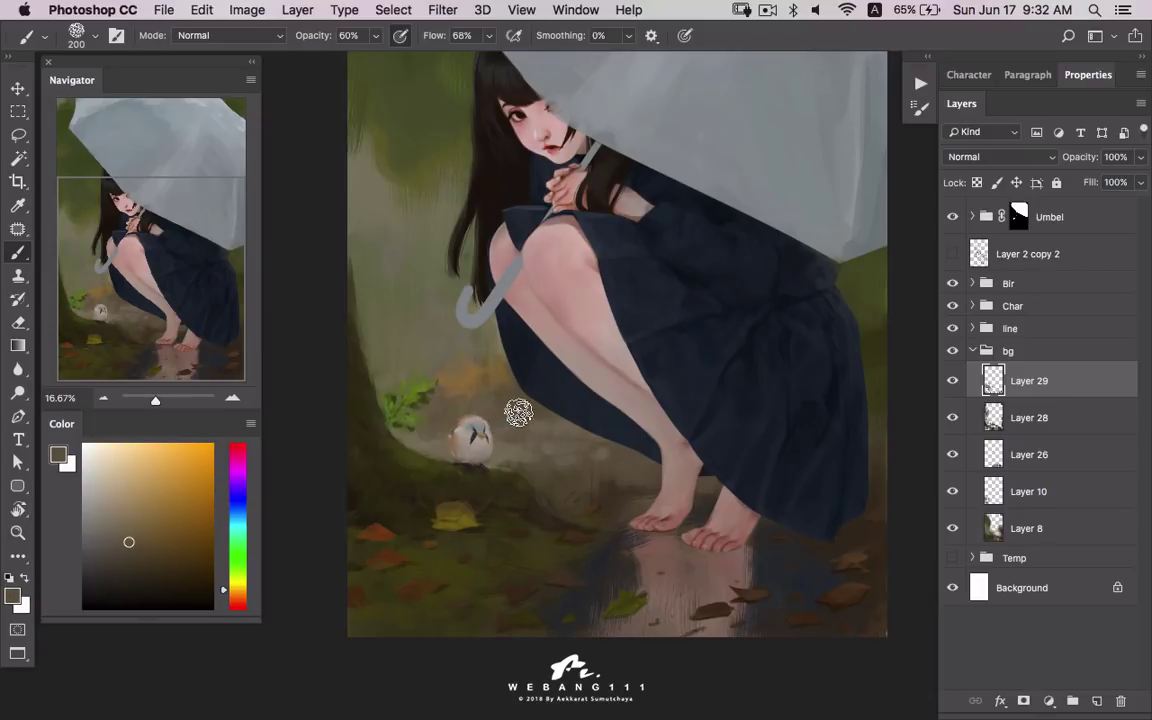
{"action": "left_click", "coordinate": [461, 398], "text": "alt"}
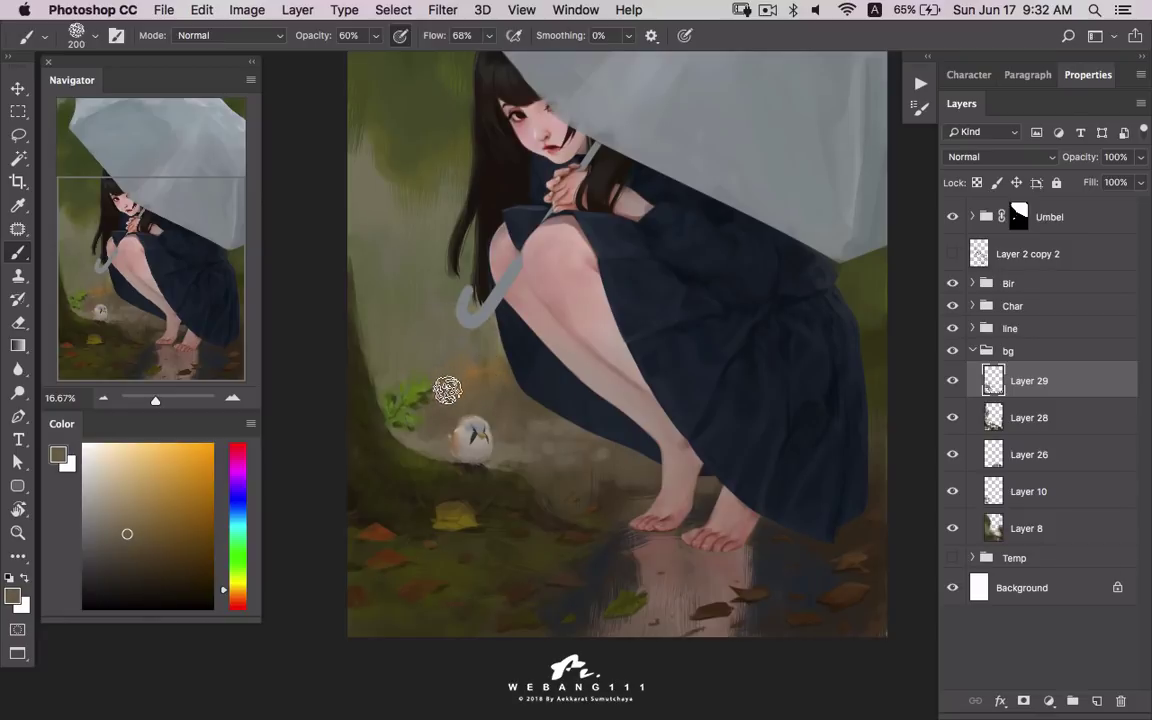
{"action": "right_click", "coordinate": [402, 328]}
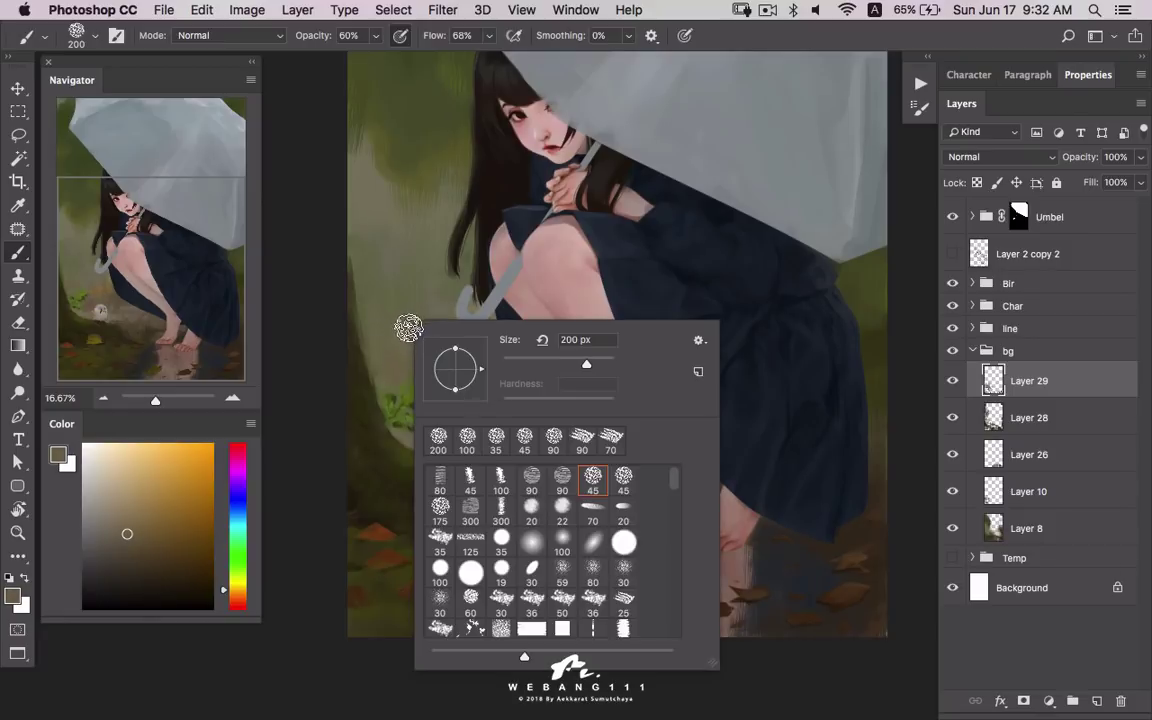
{"action": "double_click", "coordinate": [440, 508]}
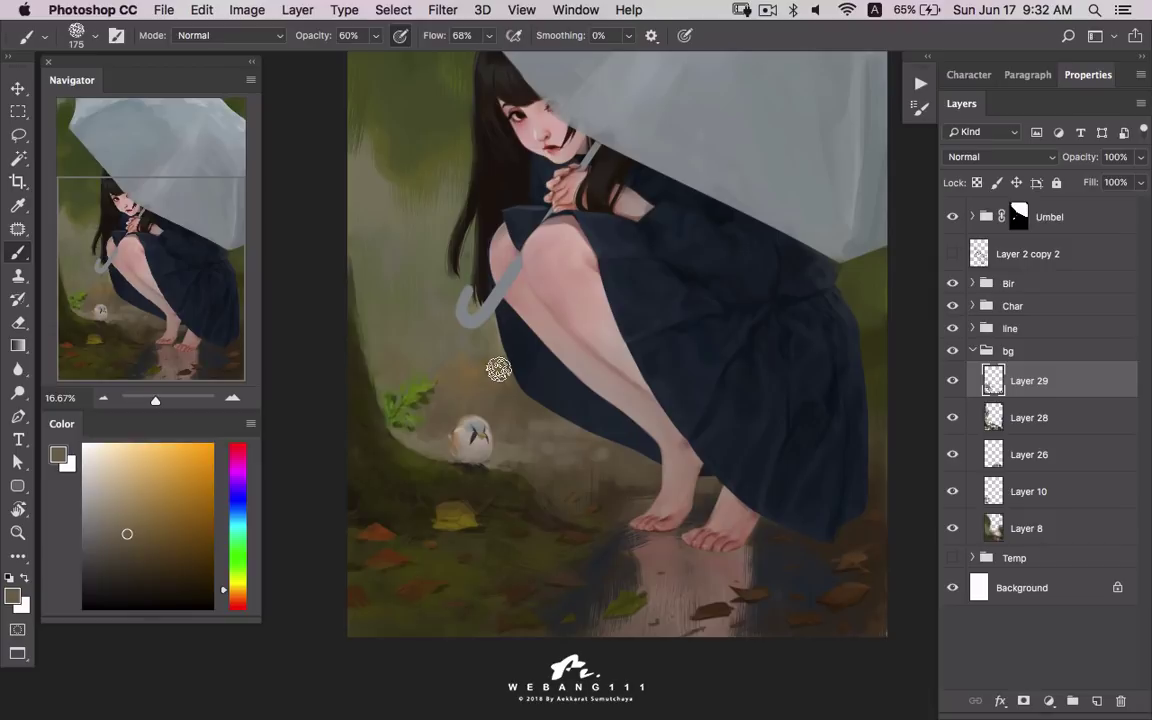
{"action": "key", "text": "bracketright"}
{"action": "key", "text": "bracketright"}
- Blend olive background tones in the upper left and ground near the bird at brush size 150
{"action": "left_click", "coordinate": [410, 328], "text": "alt"}
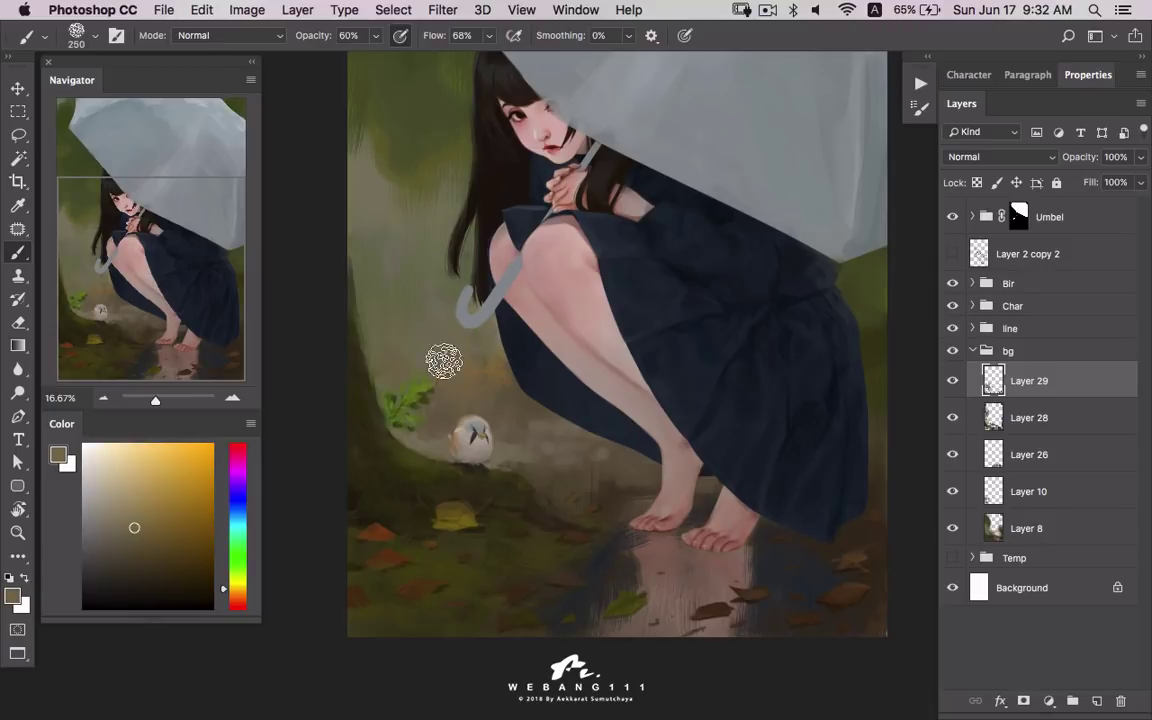
{"action": "left_click", "coordinate": [440, 321], "text": "alt"}
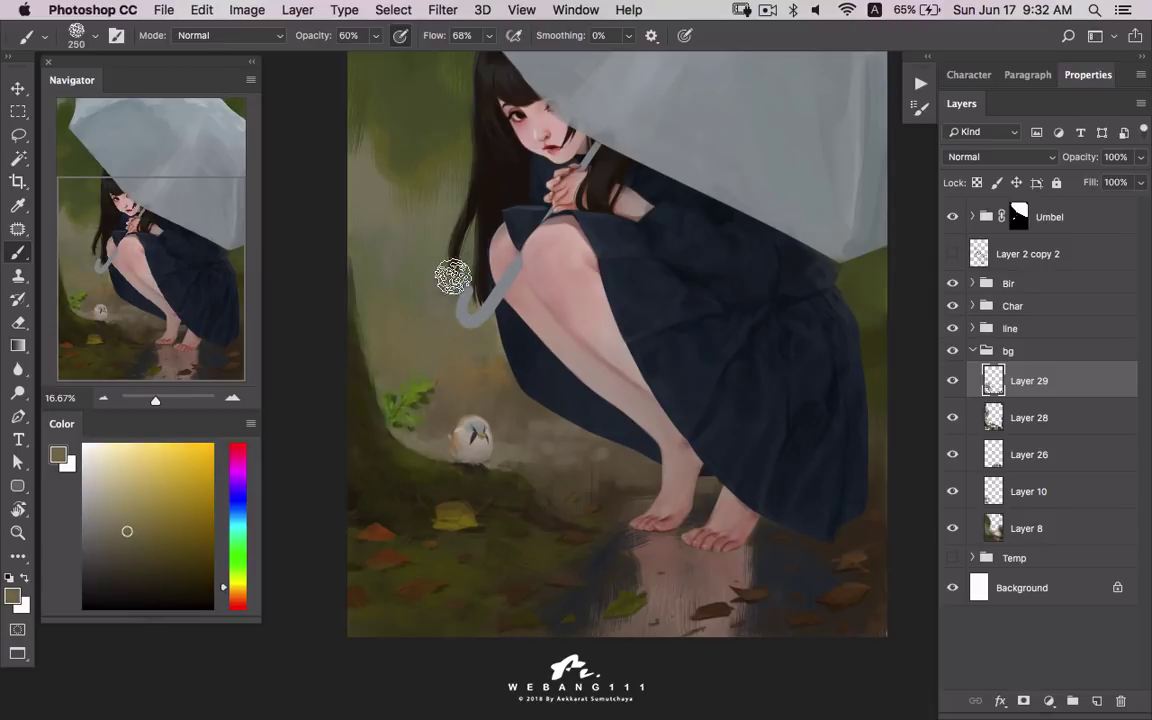
{"action": "left_click", "coordinate": [395, 266], "text": "alt"}
{"action": "left_click", "coordinate": [393, 200], "text": "alt"}
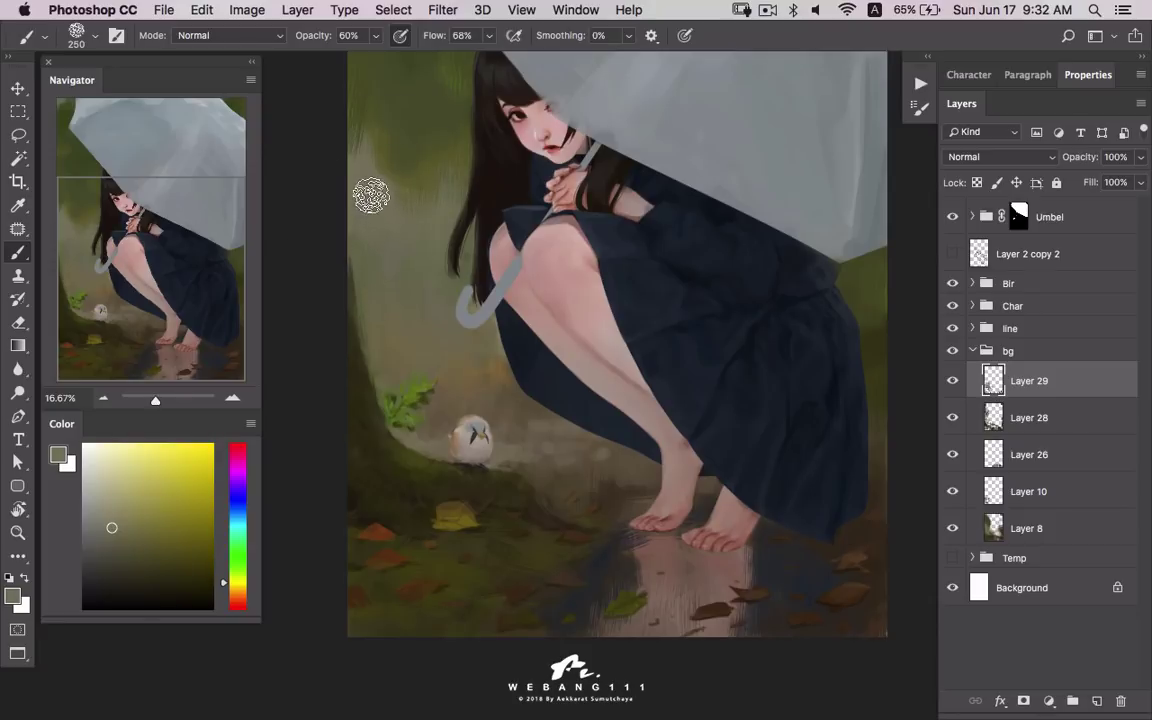
{"action": "key", "text": "bracketleft"}
{"action": "key", "text": "bracketleft"}
{"action": "key", "text": "bracketleft"}
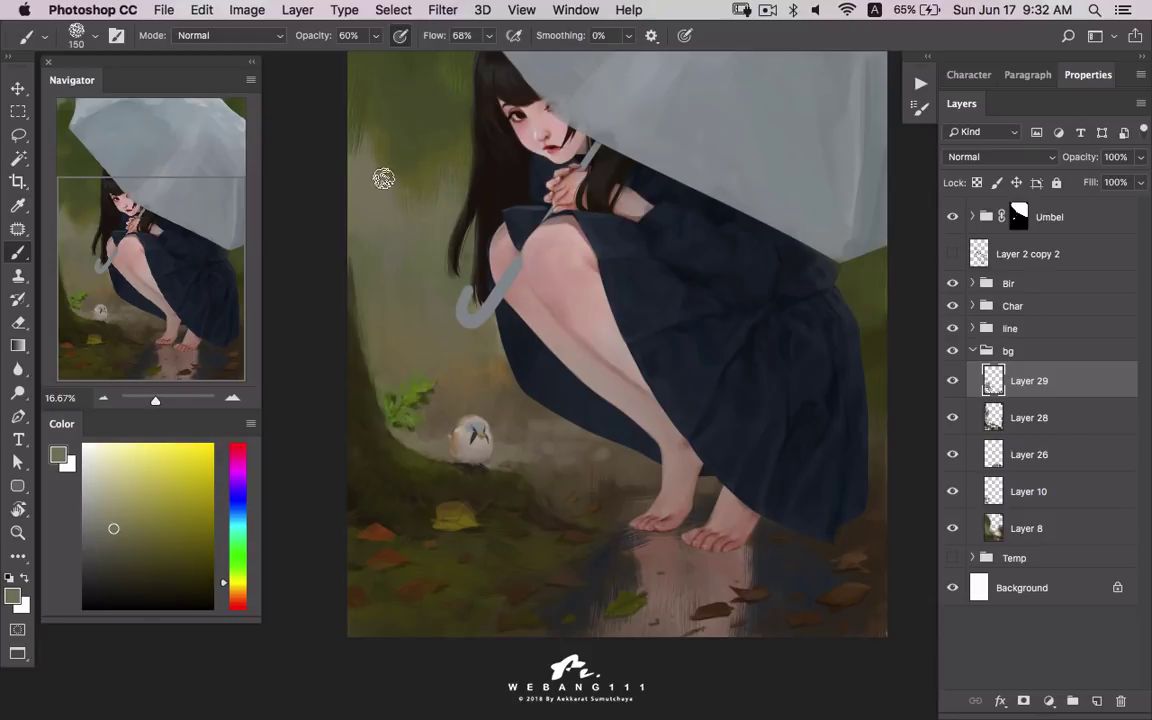
{"action": "left_click", "coordinate": [381, 129], "text": "alt"}
{"action": "left_click", "coordinate": [386, 193], "text": "alt"}
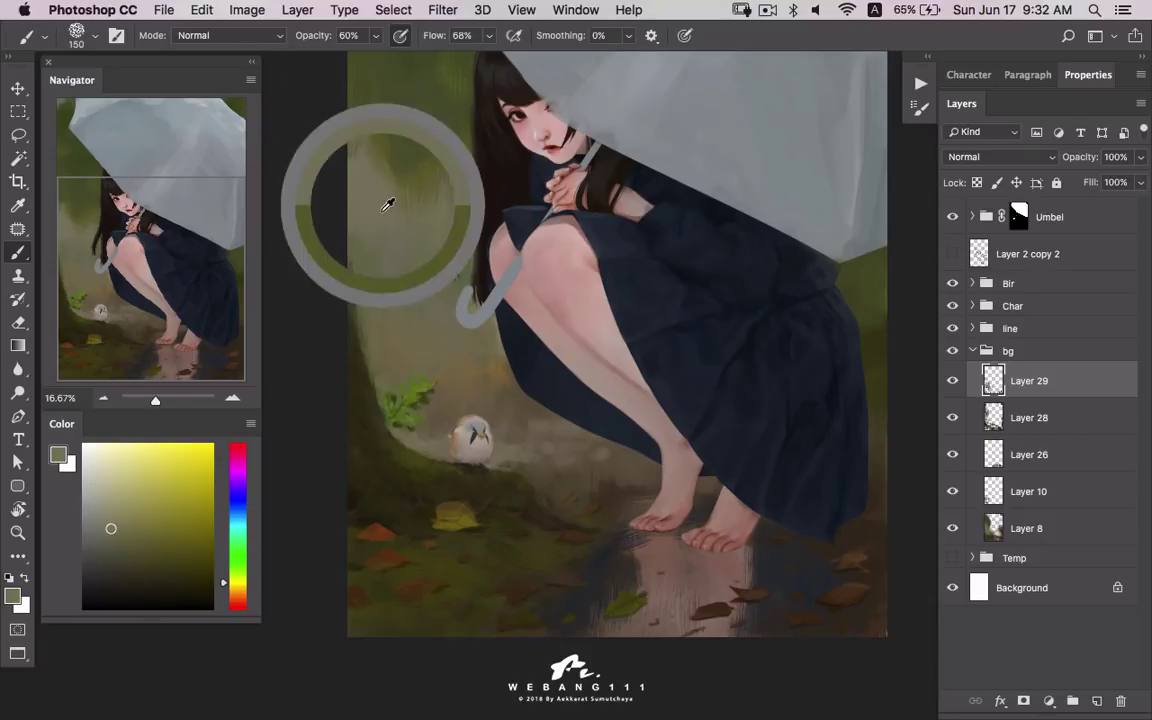
{"action": "left_click", "coordinate": [483, 385], "text": "alt"}
{"action": "left_click", "coordinate": [539, 411], "text": "alt"}
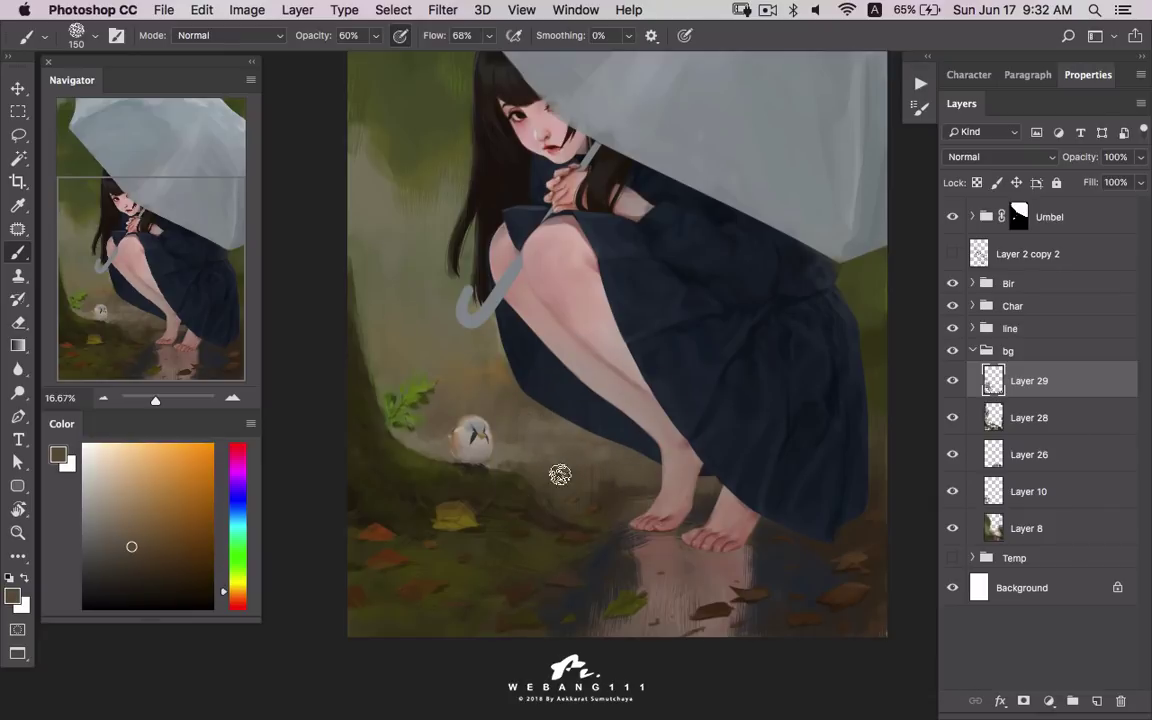
{"action": "left_click", "coordinate": [474, 394], "text": "alt"}
{"action": "left_click", "coordinate": [556, 420], "text": "alt"}
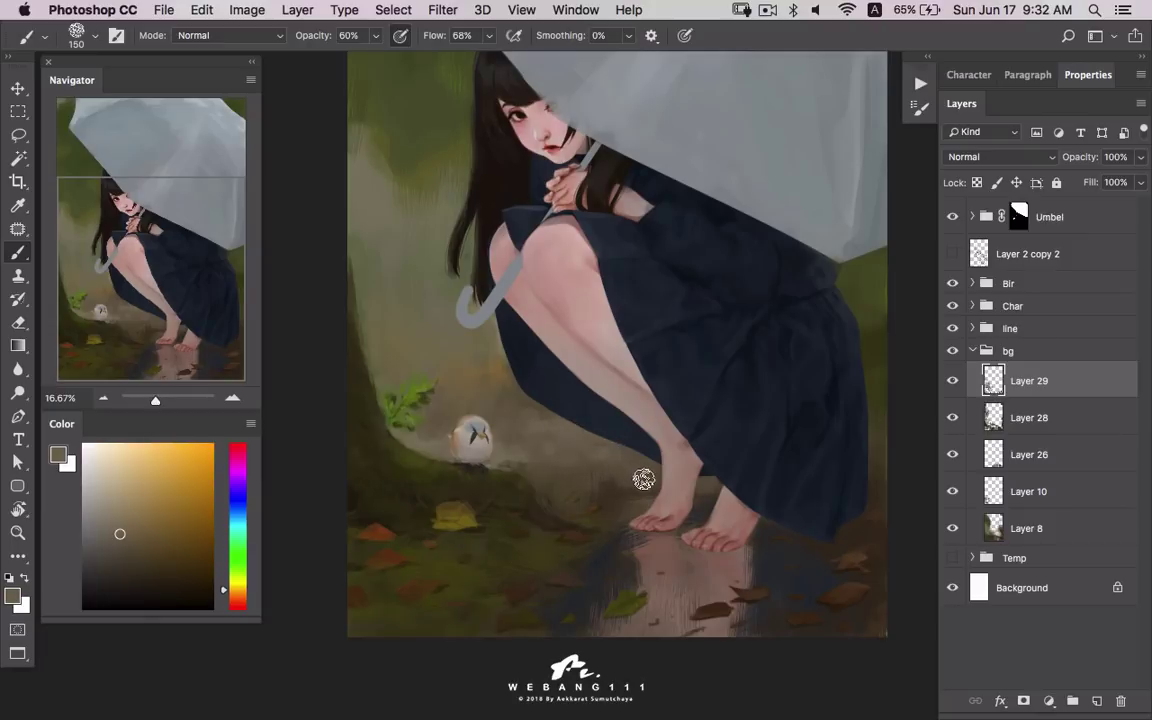
- Soften the ground around the girl's lower legs and the background beside the dress hem
{"action": "left_click_drag", "start_coordinate": [638, 476], "coordinate": [581, 419]}
{"action": "left_click", "coordinate": [567, 433], "text": "alt"}
{"action": "left_click", "coordinate": [481, 375], "text": "alt"}
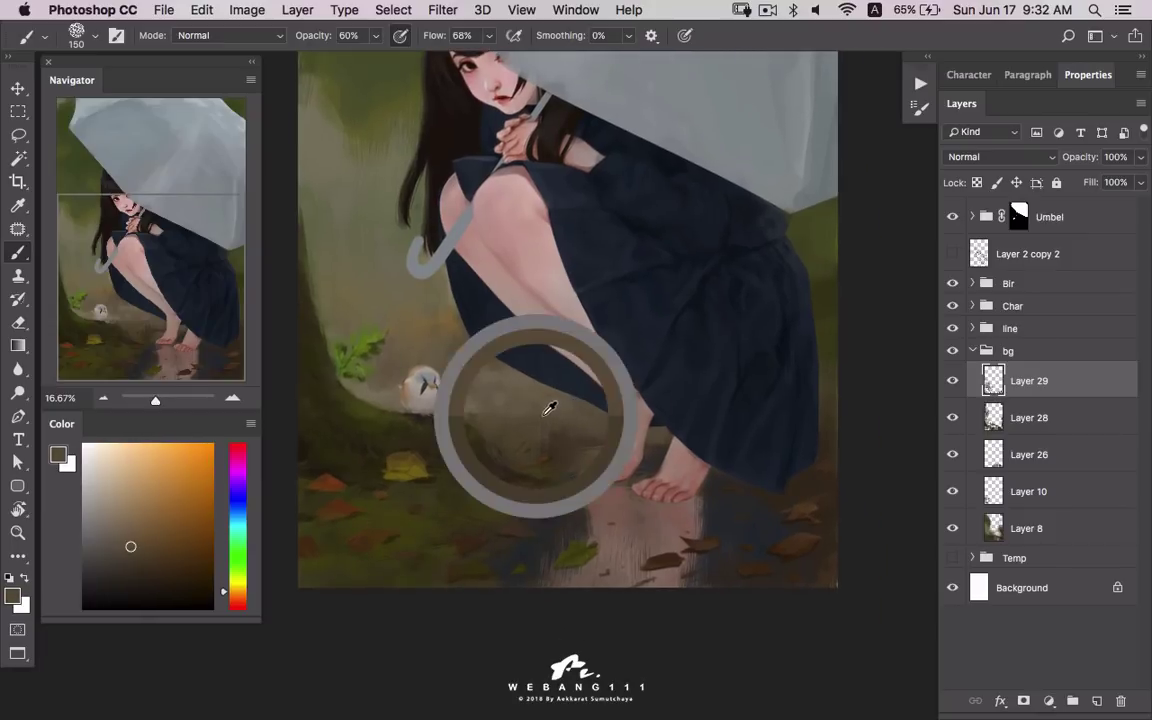
{"action": "left_click", "coordinate": [615, 405], "text": "alt"}
{"action": "left_click", "coordinate": [416, 360], "text": "alt"}
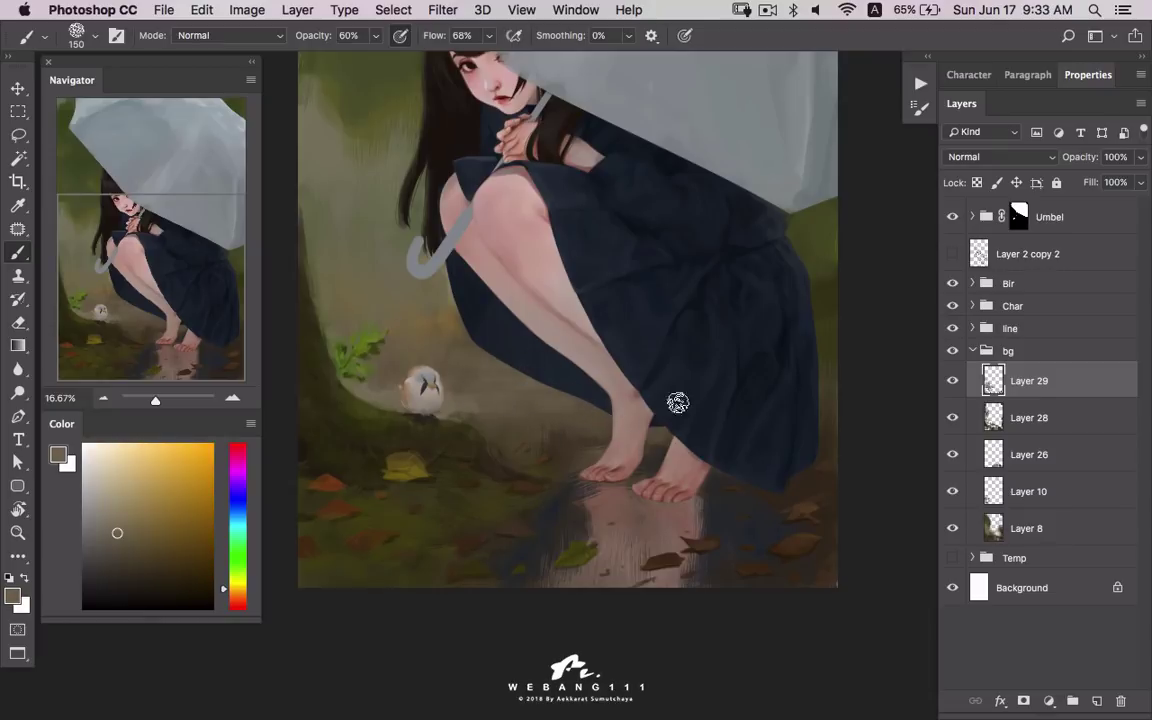
{"action": "scroll", "coordinate": [760, 375], "scroll_direction": "right", "scroll_amount": 5}
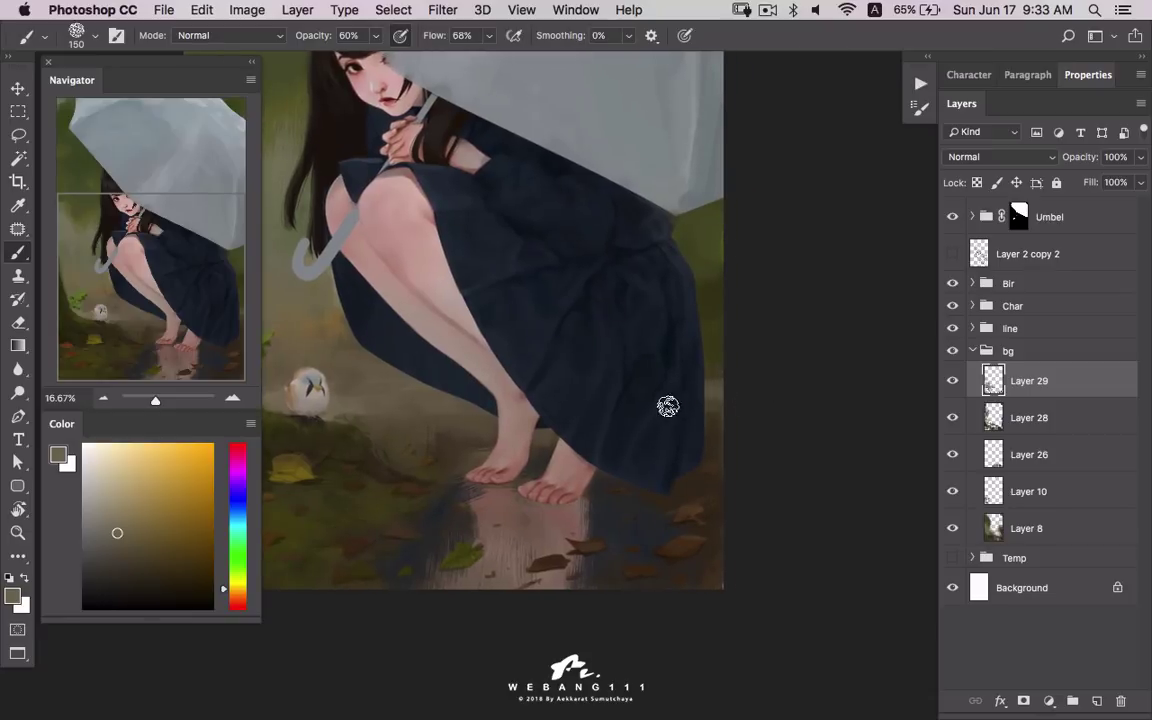
{"action": "left_click", "coordinate": [723, 390], "text": "alt"}
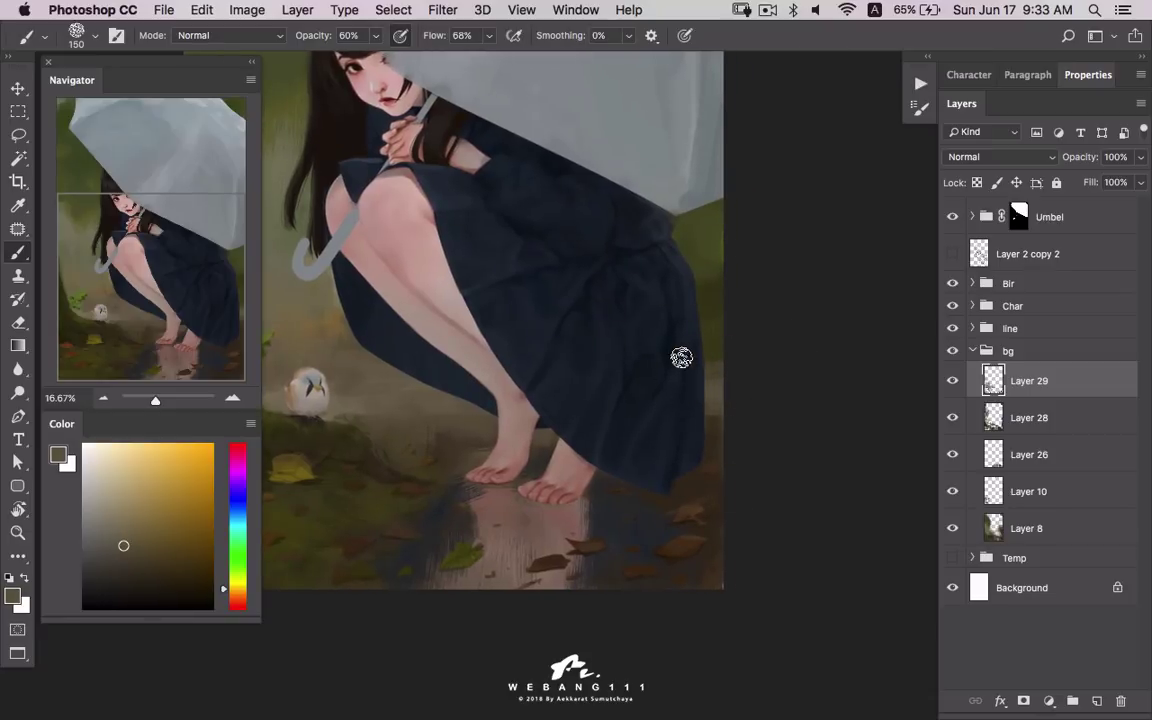
{"action": "left_click", "coordinate": [718, 358], "text": "alt"}
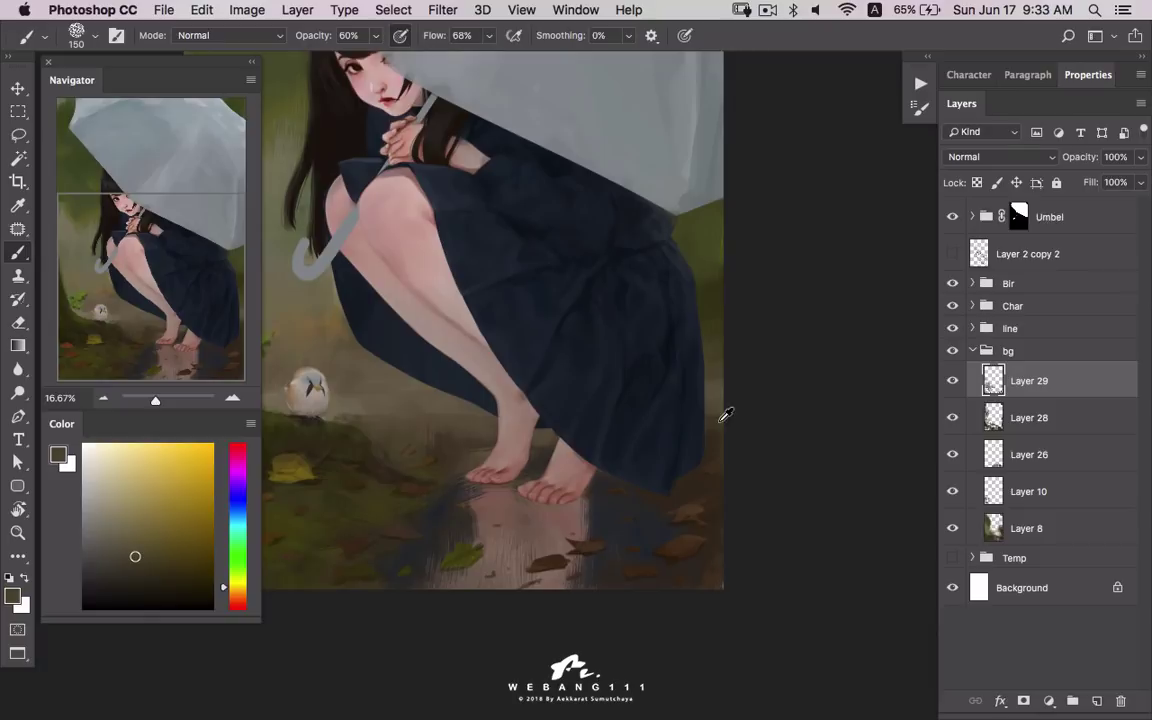
{"action": "left_click", "coordinate": [685, 415], "text": "alt"}
{"action": "left_click", "coordinate": [535, 430], "text": "alt"}
{"action": "left_click", "coordinate": [460, 428], "text": "alt"}
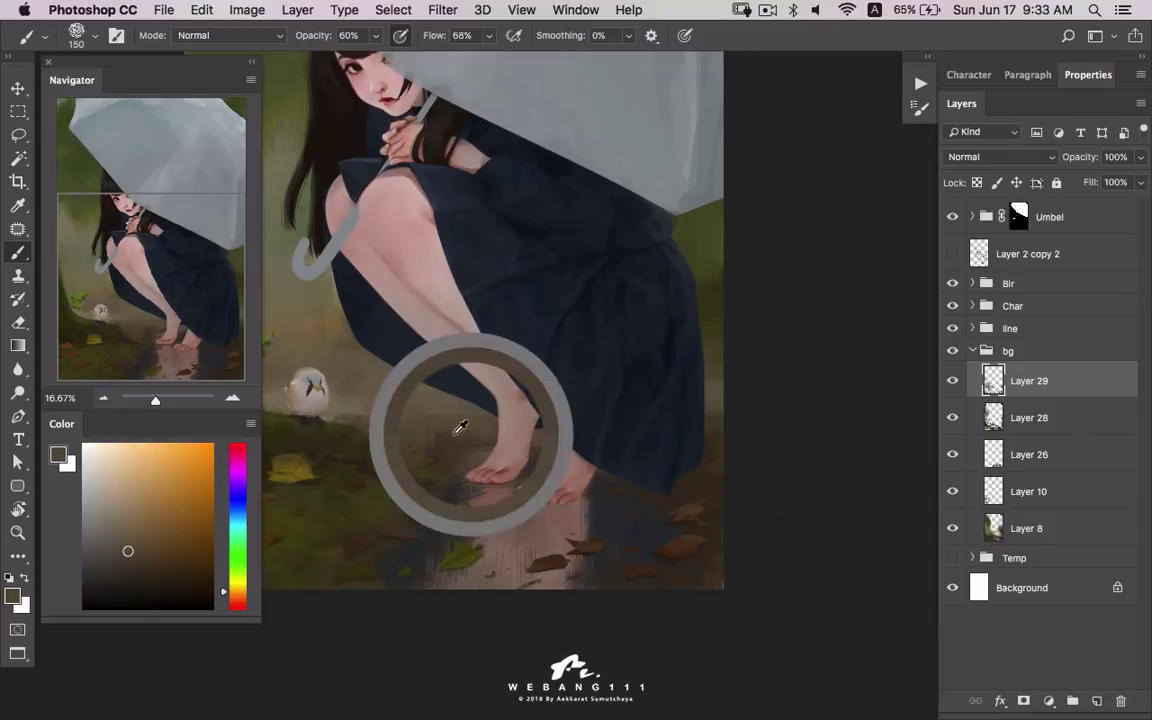
- Blend yellow-green and orange-brown tones along the right background and dress edge
{"action": "left_click", "coordinate": [485, 376], "text": "alt"}
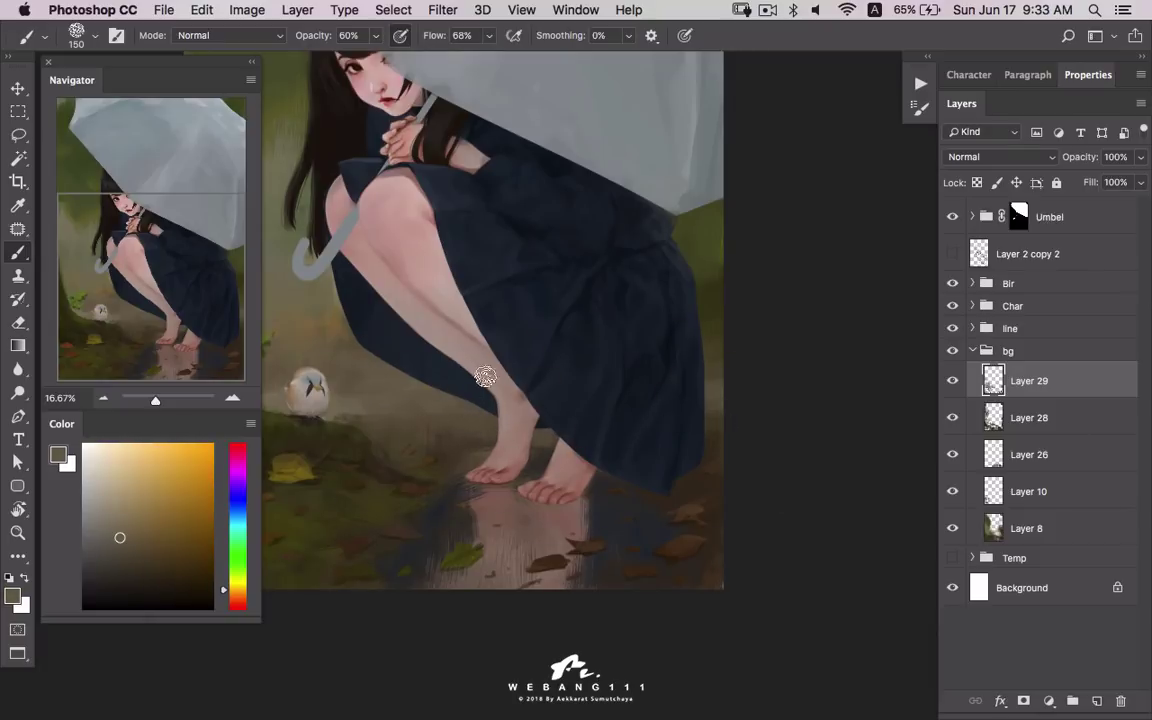
{"action": "left_click", "coordinate": [656, 292], "text": "alt"}
{"action": "left_click", "coordinate": [637, 260], "text": "alt"}
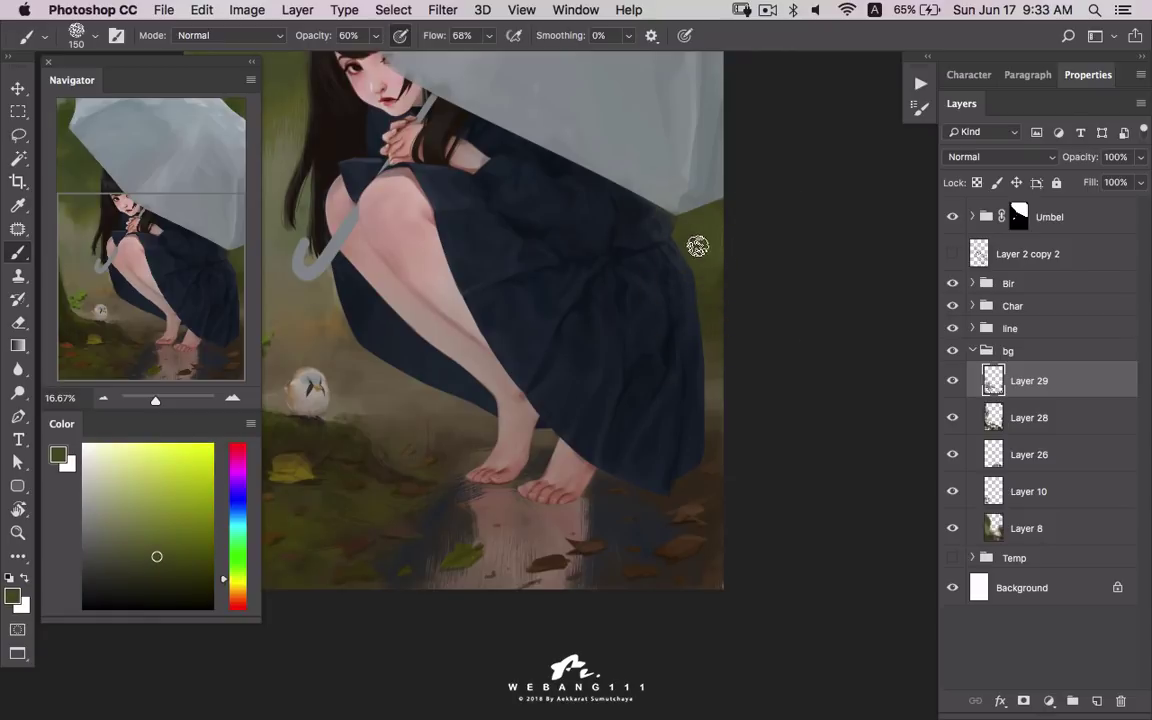
{"action": "left_click", "coordinate": [713, 238], "text": "alt"}
{"action": "left_click", "coordinate": [725, 366], "text": "alt"}
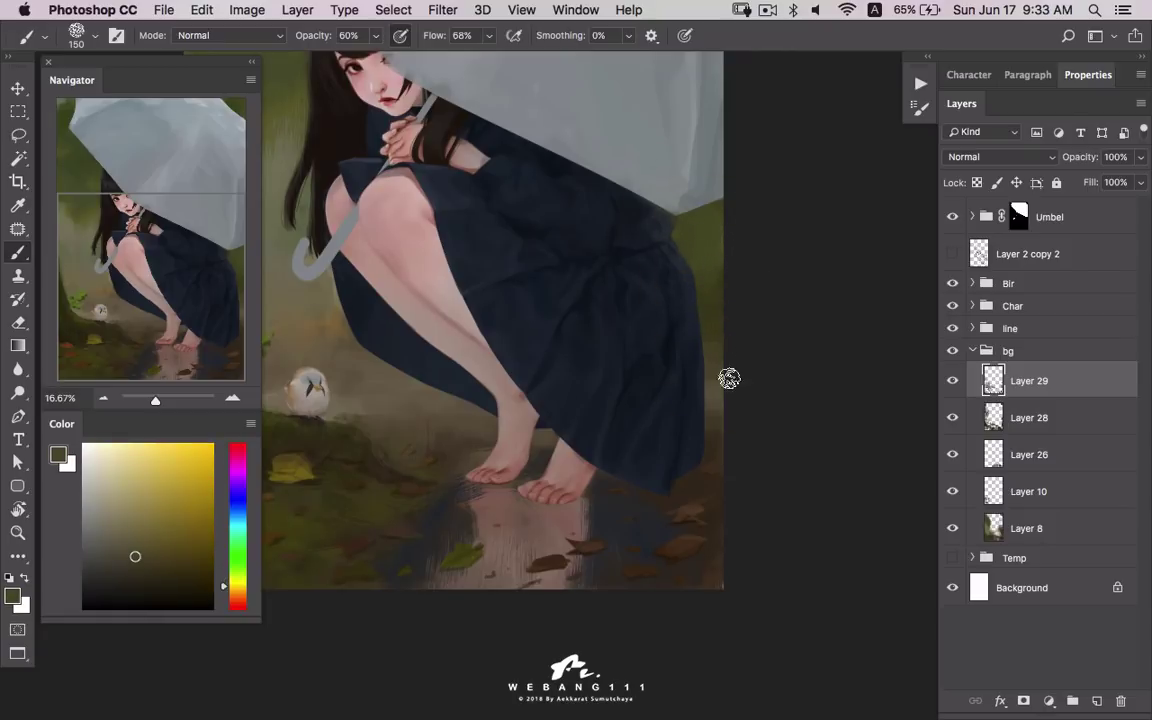
{"action": "left_click", "coordinate": [724, 408], "text": "alt"}
{"action": "left_click", "coordinate": [719, 449], "text": "alt"}
{"action": "left_click", "coordinate": [708, 483], "text": "alt"}
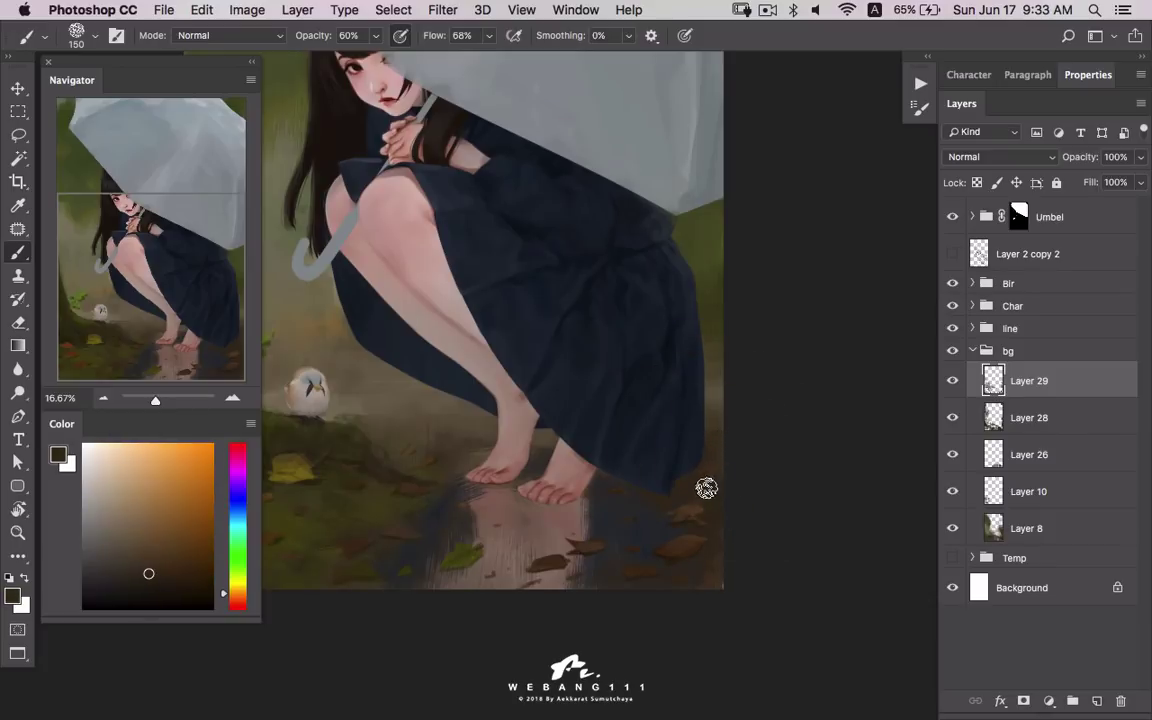
{"action": "left_click_drag", "start_coordinate": [681, 488], "coordinate": [822, 460]}
- Sample ground, umbrella-handle and golden background tones while moving up toward the girl's face
{"action": "left_click", "coordinate": [620, 382], "text": "alt"}
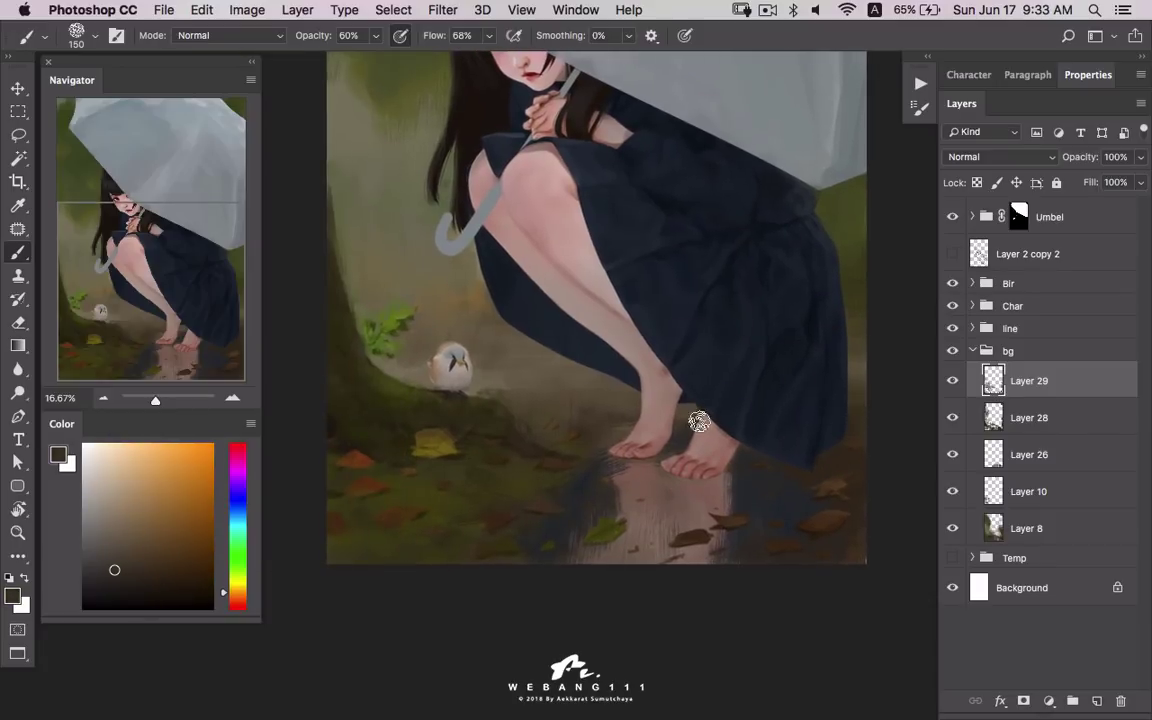
{"action": "left_click", "coordinate": [600, 412], "text": "alt"}
{"action": "left_click", "coordinate": [527, 346], "text": "alt"}
{"action": "left_click", "coordinate": [507, 327], "text": "alt"}
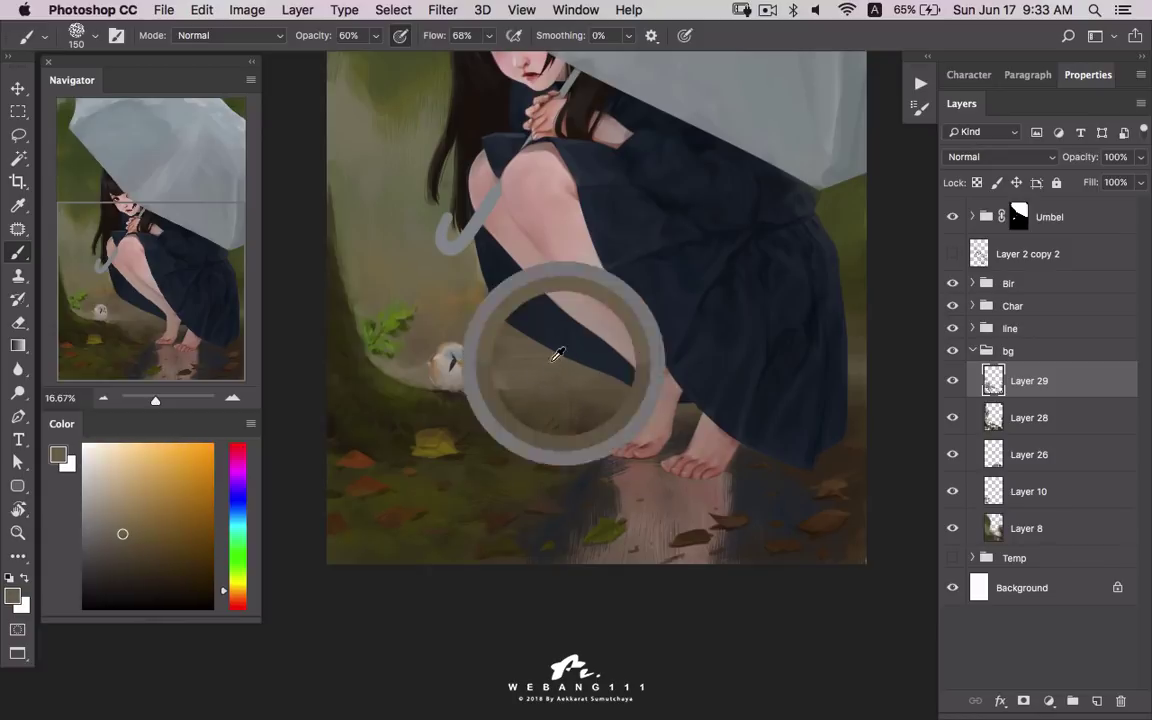
{"action": "left_click_drag", "start_coordinate": [608, 366], "coordinate": [626, 373]}
{"action": "left_click", "coordinate": [582, 312], "text": "alt"}
{"action": "left_click", "coordinate": [576, 285], "text": "alt"}
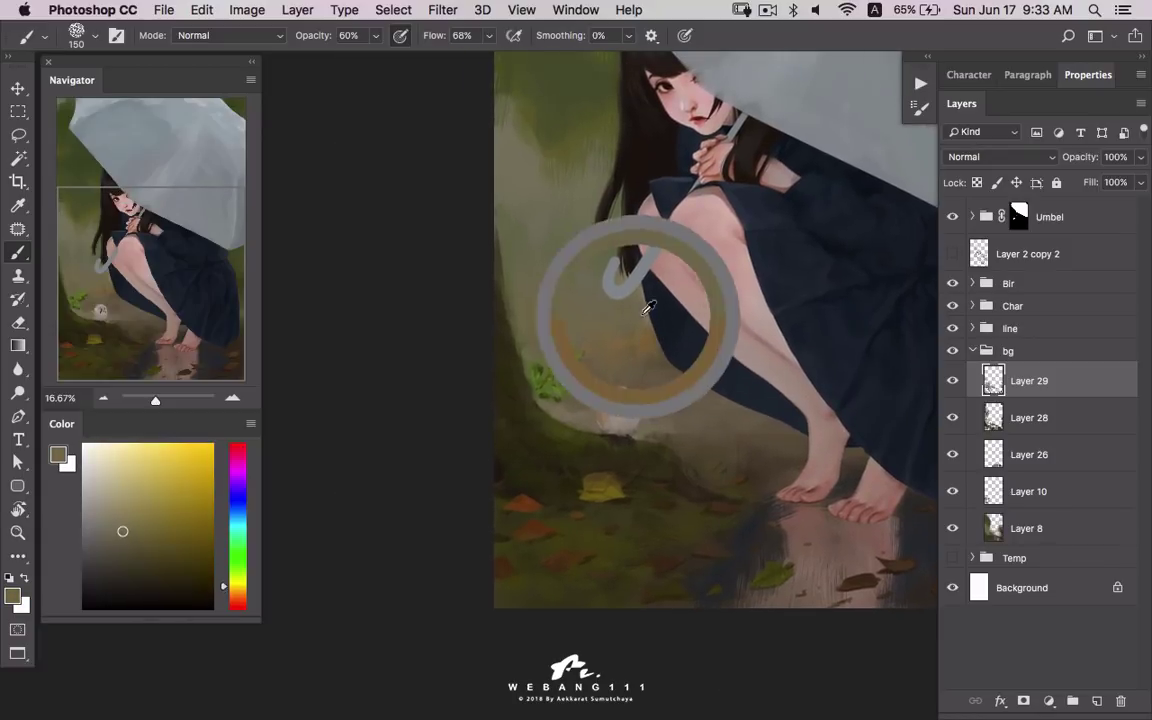
{"action": "left_click", "coordinate": [653, 336], "text": "alt"}
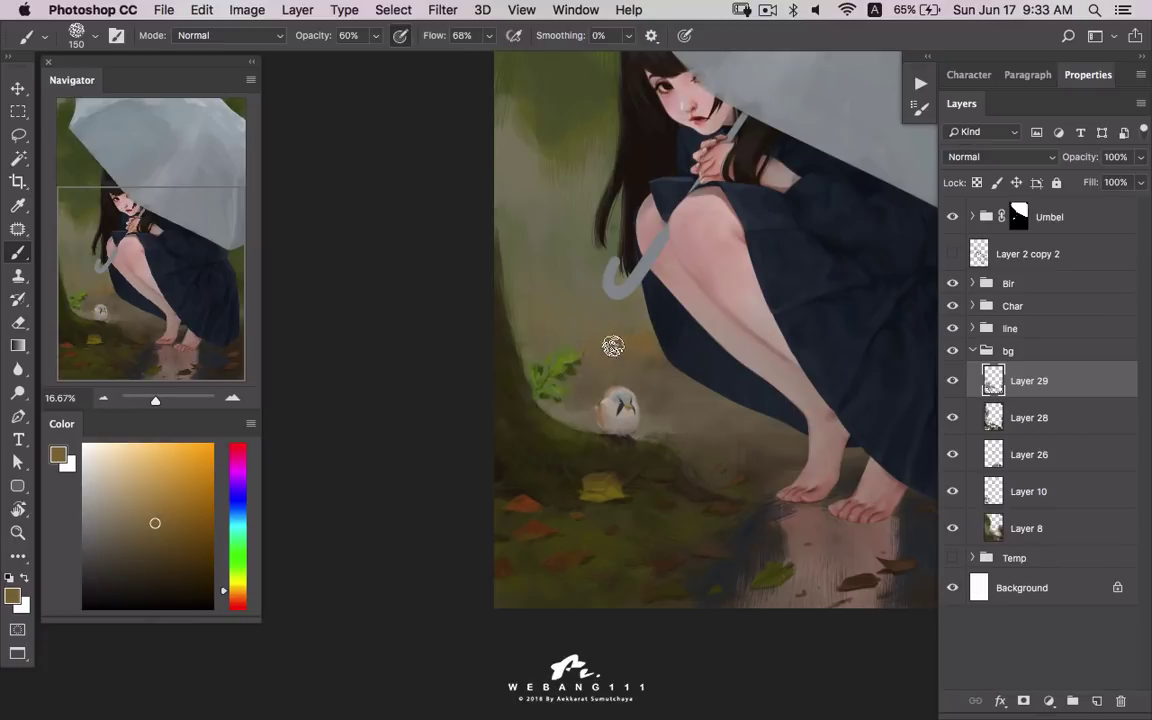
{"action": "left_click", "coordinate": [530, 336], "text": "alt"}
{"action": "left_click_drag", "start_coordinate": [530, 207], "coordinate": [501, 308]}
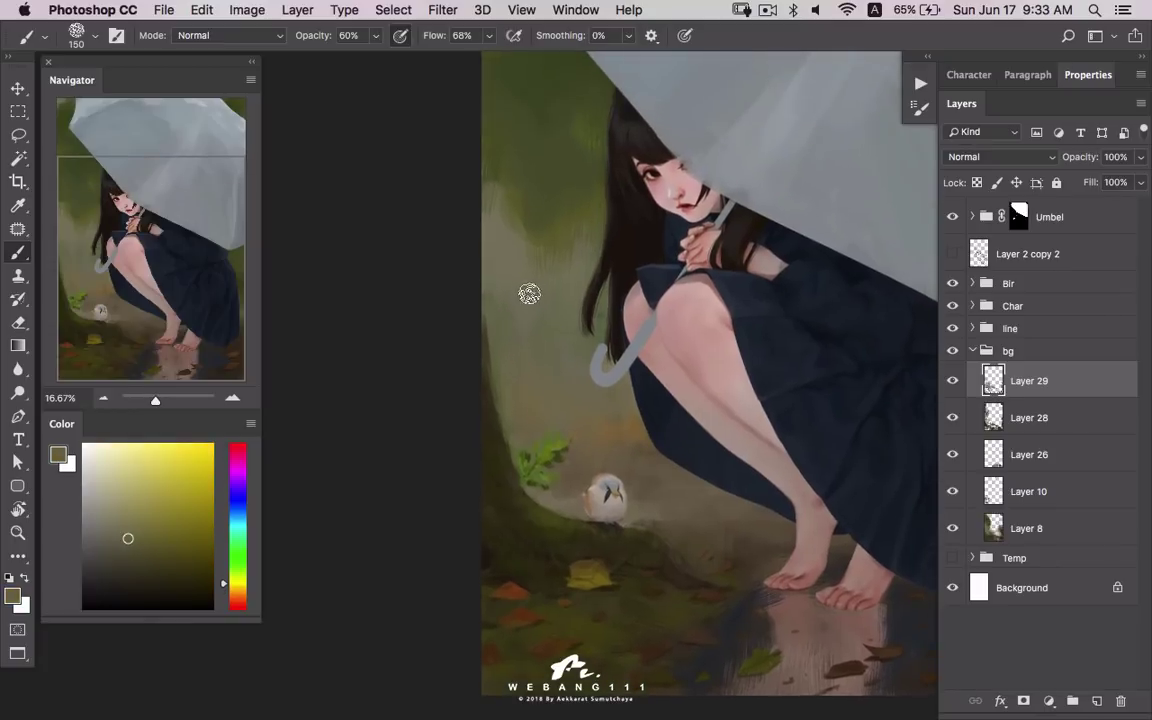
{"action": "left_click", "coordinate": [545, 254], "text": "alt"}
{"action": "left_click_drag", "start_coordinate": [547, 257], "coordinate": [581, 310]}
- Paint soft olive-green strokes left of the hair with a size 200 brush
{"action": "key", "text": "bracketright"}
{"action": "key", "text": "bracketright"}
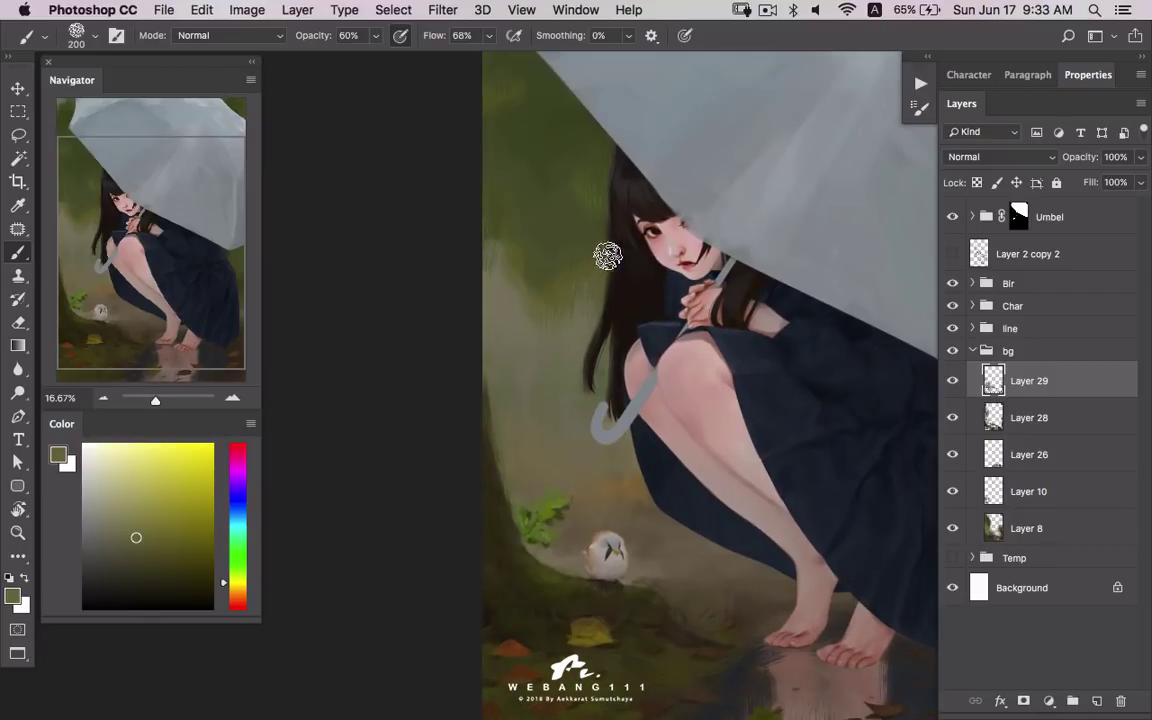
{"action": "mouse_move", "coordinate": [609, 252]}
{"action": "left_mouse_down"}
{"action": "mouse_move", "coordinate": [584, 293]}
{"action": "mouse_move", "coordinate": [599, 262]}
{"action": "mouse_move", "coordinate": [605, 323]}
{"action": "left_mouse_up"}
{"action": "left_click", "coordinate": [591, 288], "text": "alt"}
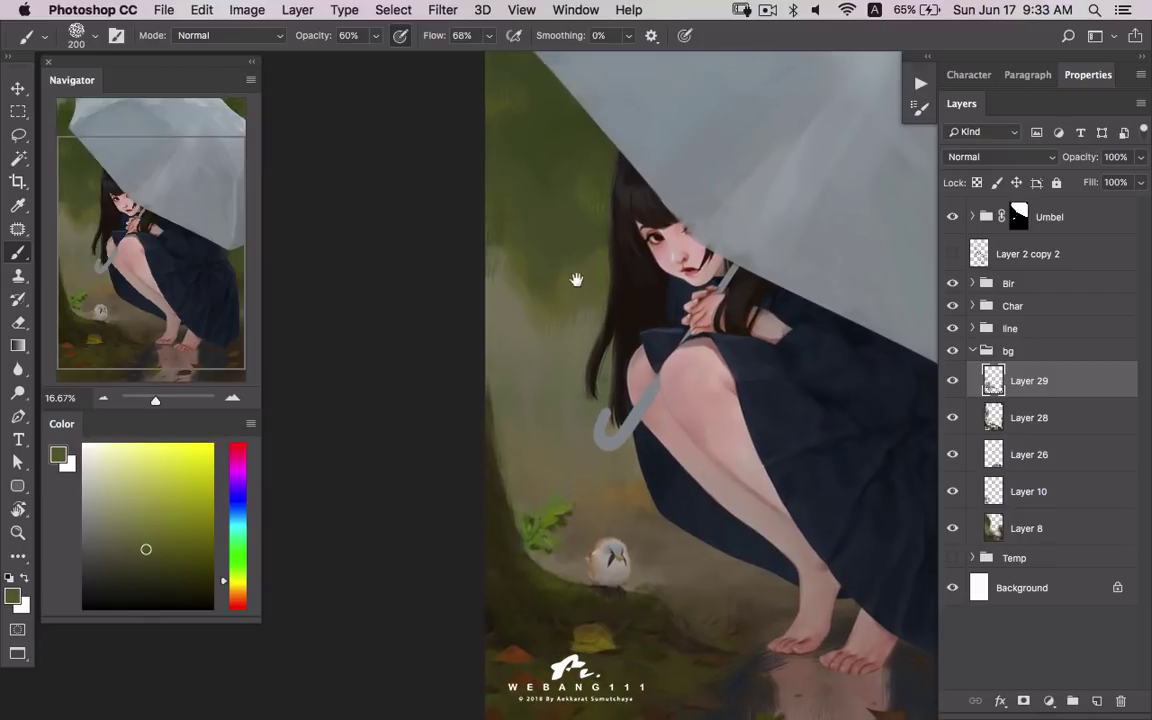
{"action": "left_click", "coordinate": [583, 260], "text": "alt"}
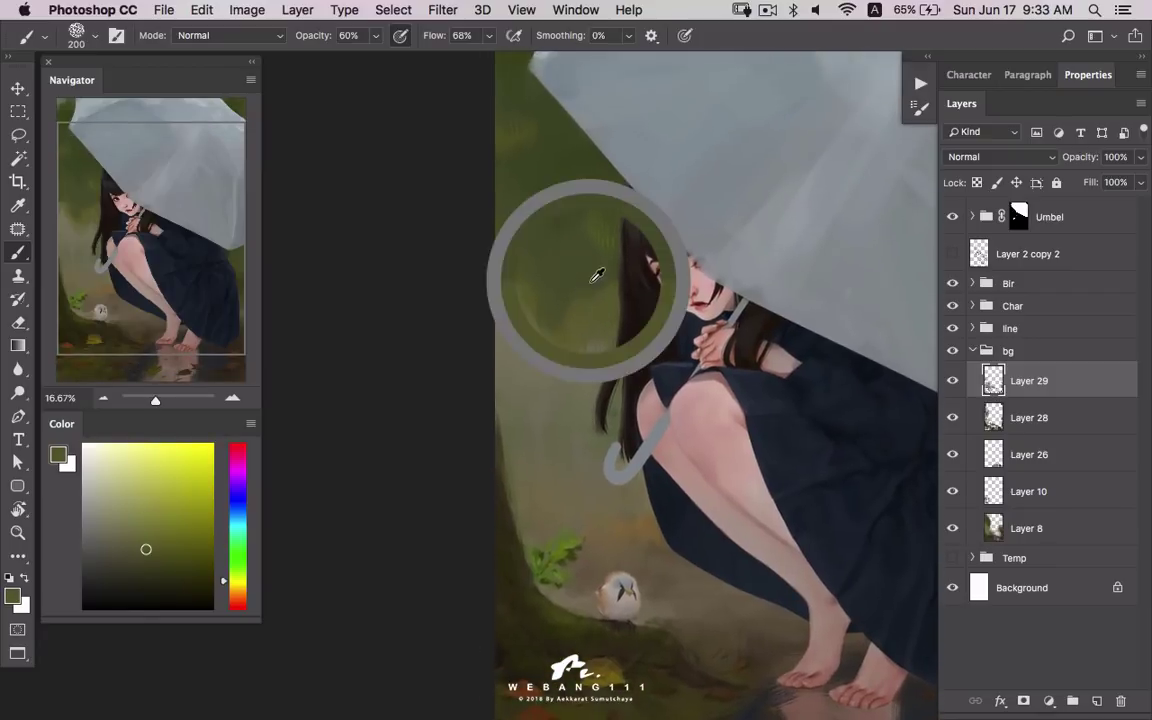
{"action": "left_click", "coordinate": [541, 318], "text": "alt"}
{"action": "left_click", "coordinate": [520, 262], "text": "alt"}
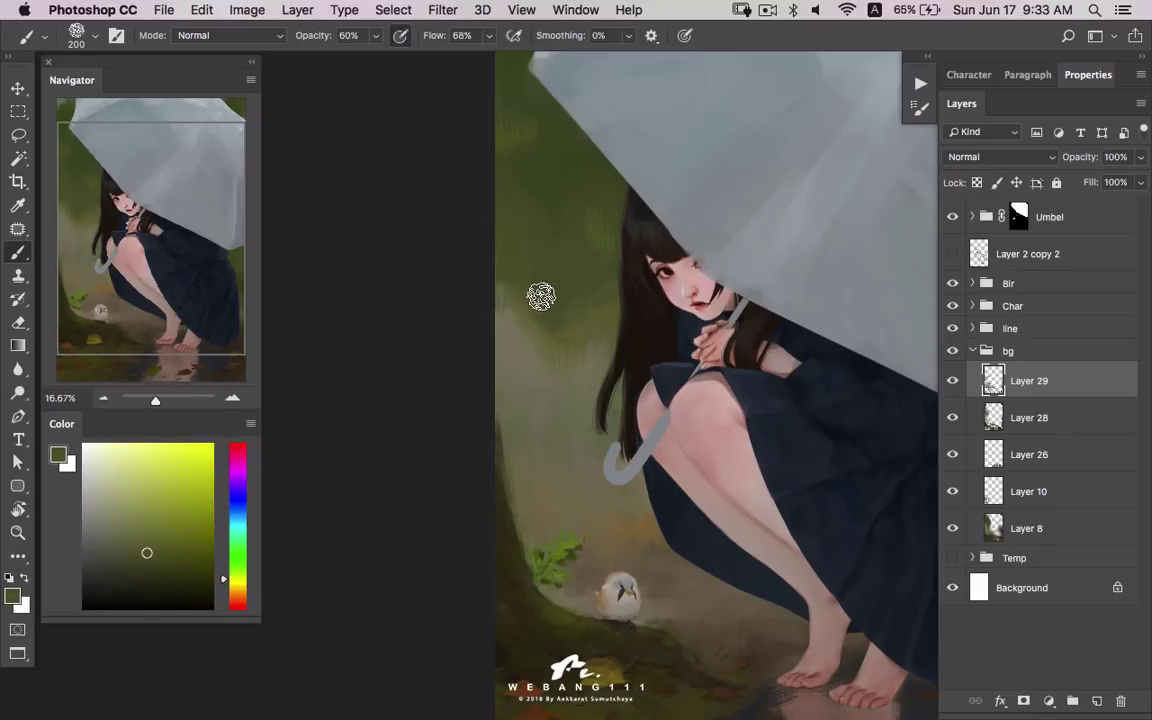
{"action": "left_click", "coordinate": [540, 290], "text": "alt"}
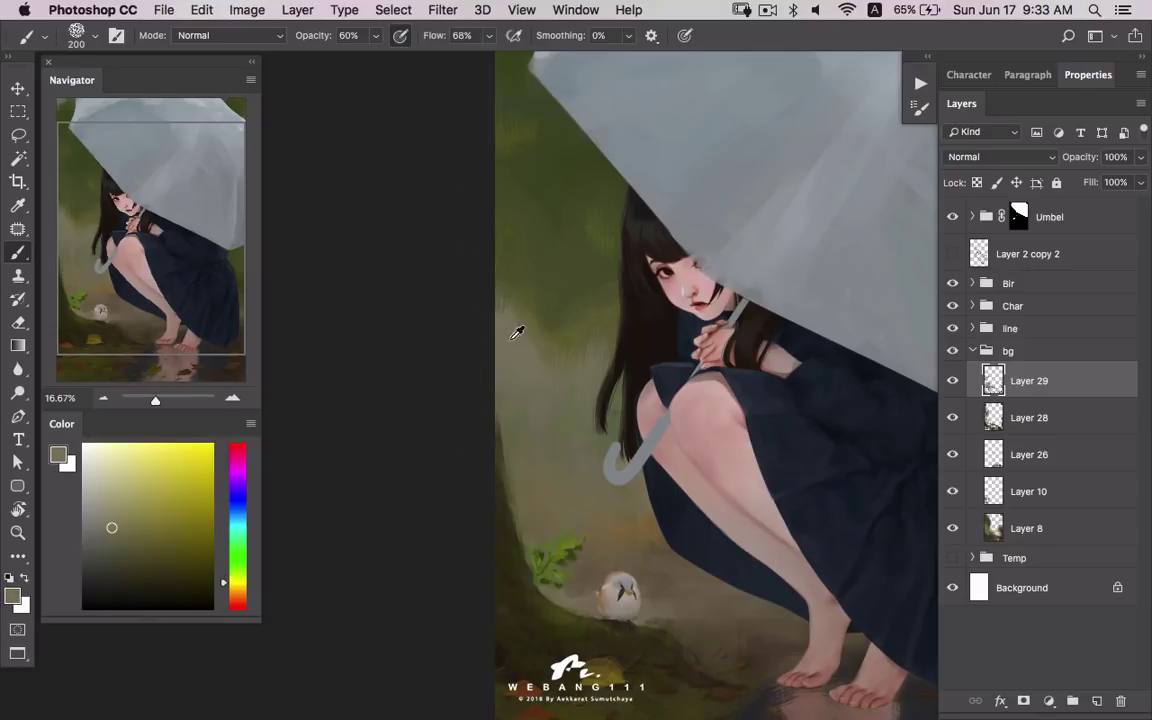
- Add darker green beside the hair, then zoom out to 9.69%
{"action": "left_click", "coordinate": [555, 362], "text": "alt"}
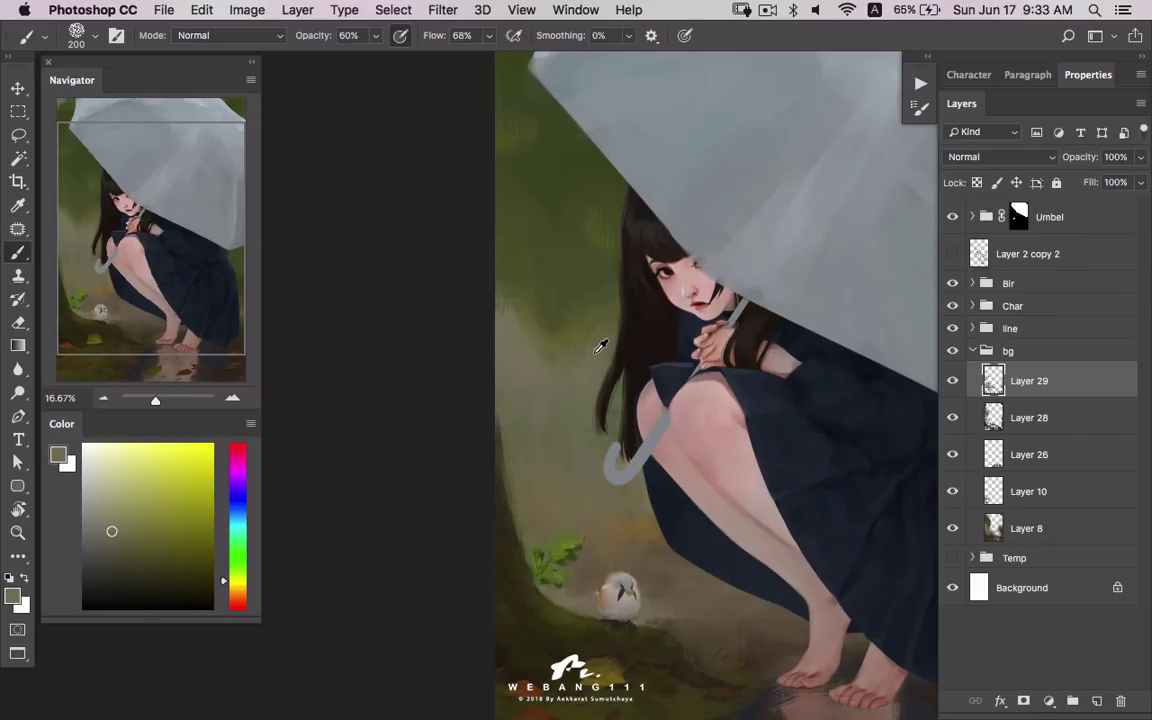
{"action": "left_click_drag", "start_coordinate": [581, 274], "coordinate": [603, 374]}
{"action": "left_click", "coordinate": [560, 301], "text": "alt"}
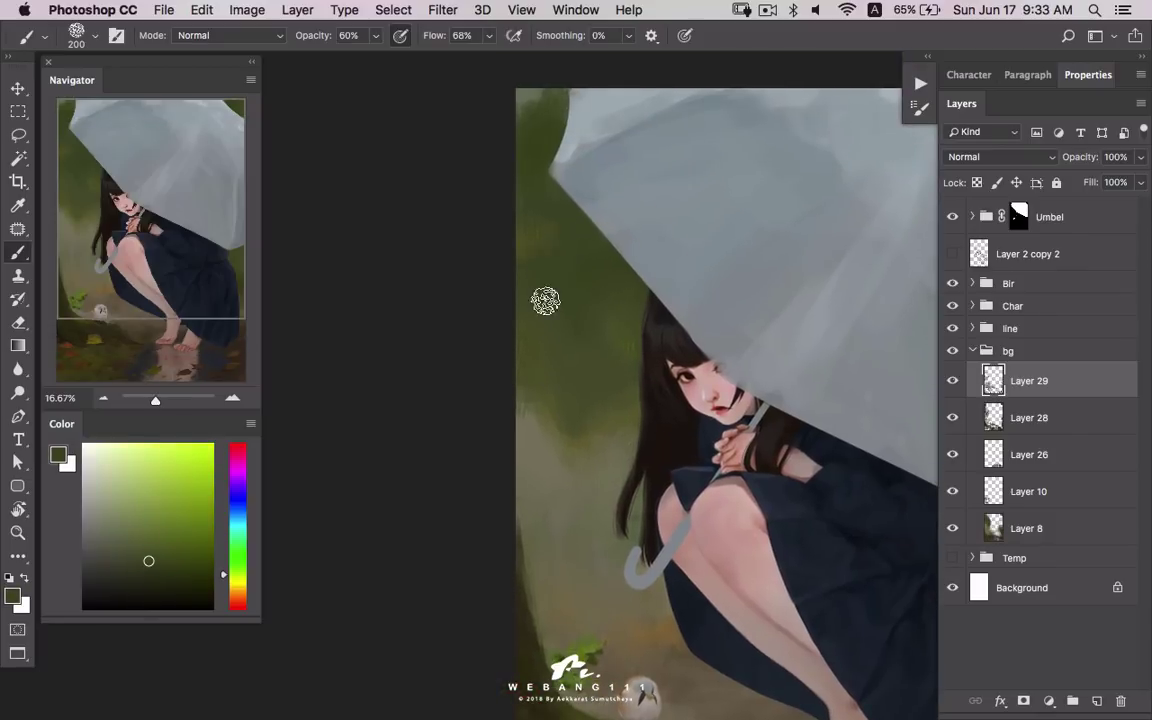
{"action": "left_click", "coordinate": [612, 364], "text": "alt"}
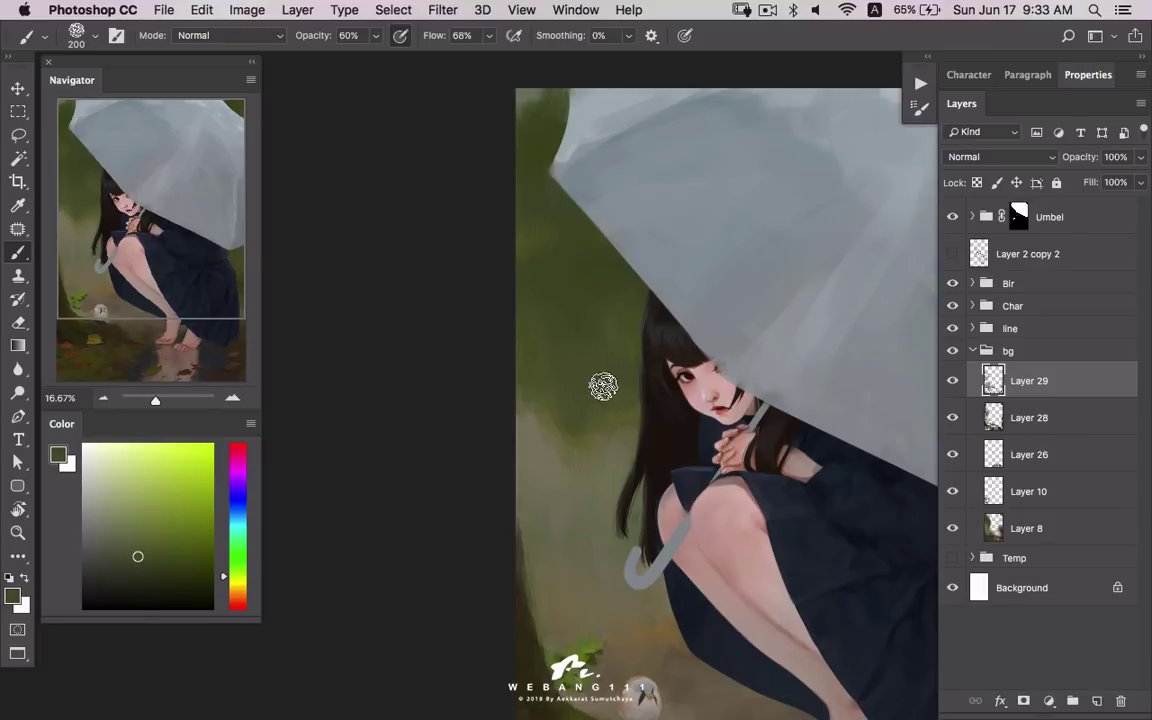
{"action": "key", "text": "z"}
{"action": "scroll", "coordinate": [654, 449], "scroll_direction": "down", "scroll_amount": 3}
- Collapse bg, expand Umbel, select Layer 6 and create Layer 32 above it
{"action": "left_click_drag", "start_coordinate": [654, 449], "coordinate": [619, 416]}
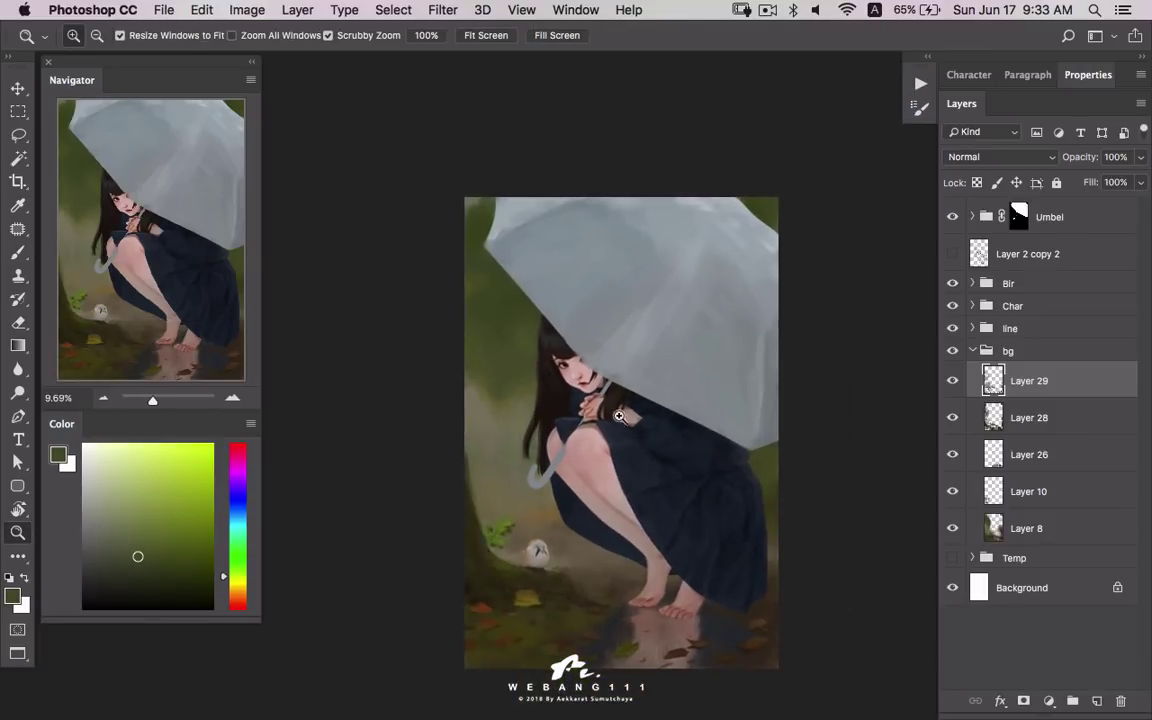
{"action": "left_click", "coordinate": [972, 351]}
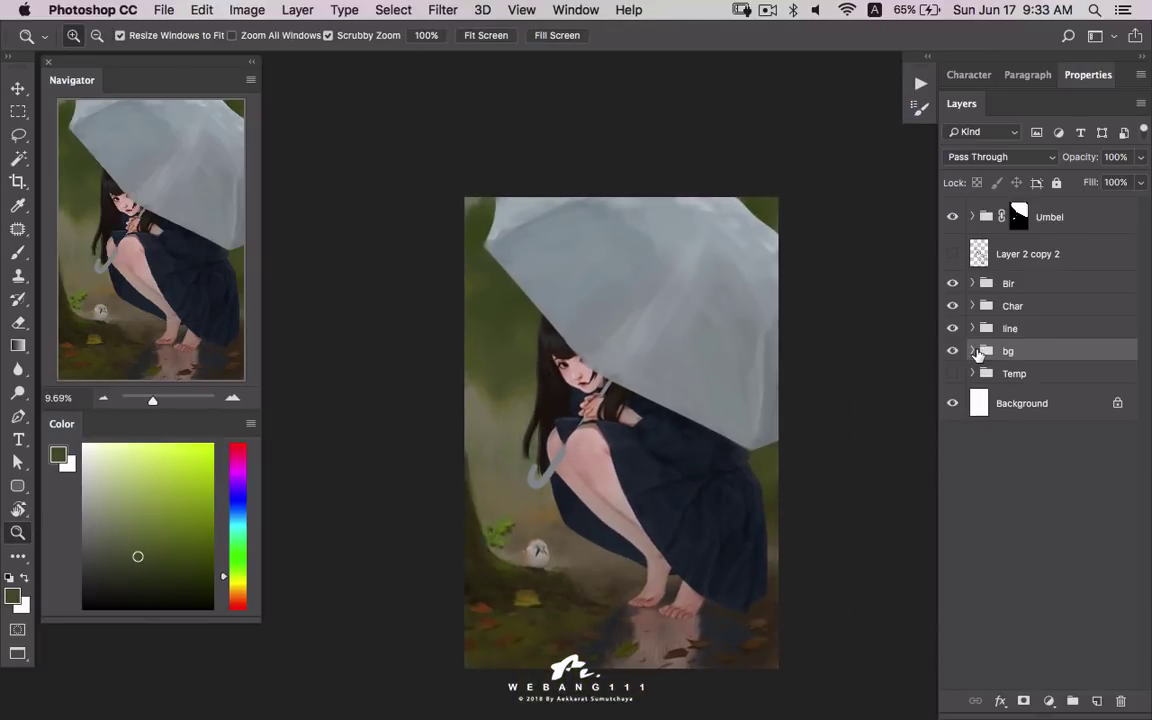
{"action": "left_click", "coordinate": [974, 217]}
{"action": "left_click", "coordinate": [1045, 296]}
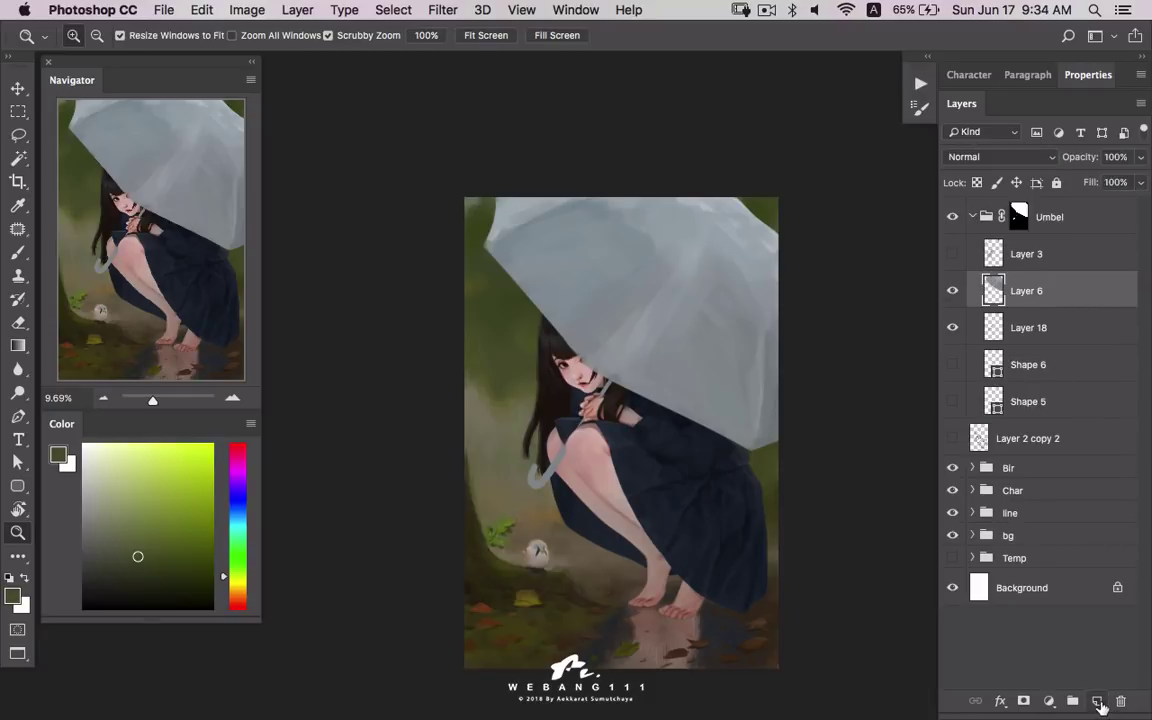
{"action": "left_click", "coordinate": [1097, 702]}
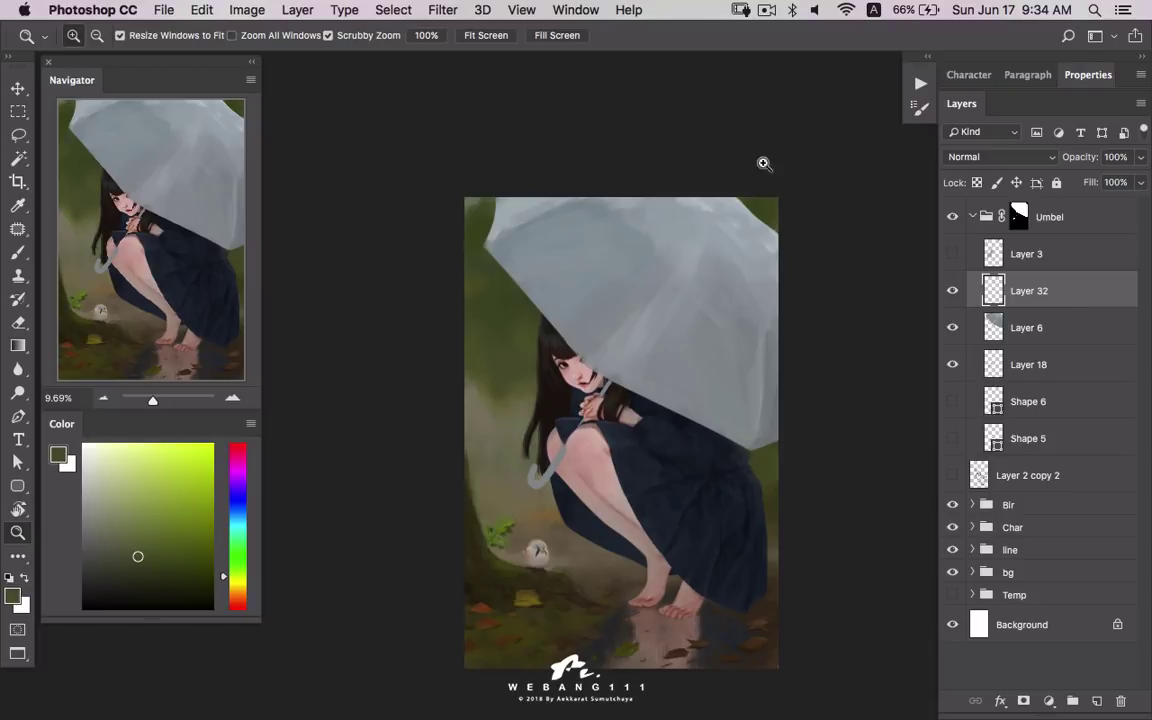
- Show Layer 3's rib lines at slightly lower opacity, select Layer 32, and zoom in on the umbrella
{"action": "left_click", "coordinate": [767, 10]}
{"action": "left_click", "coordinate": [722, 64]}
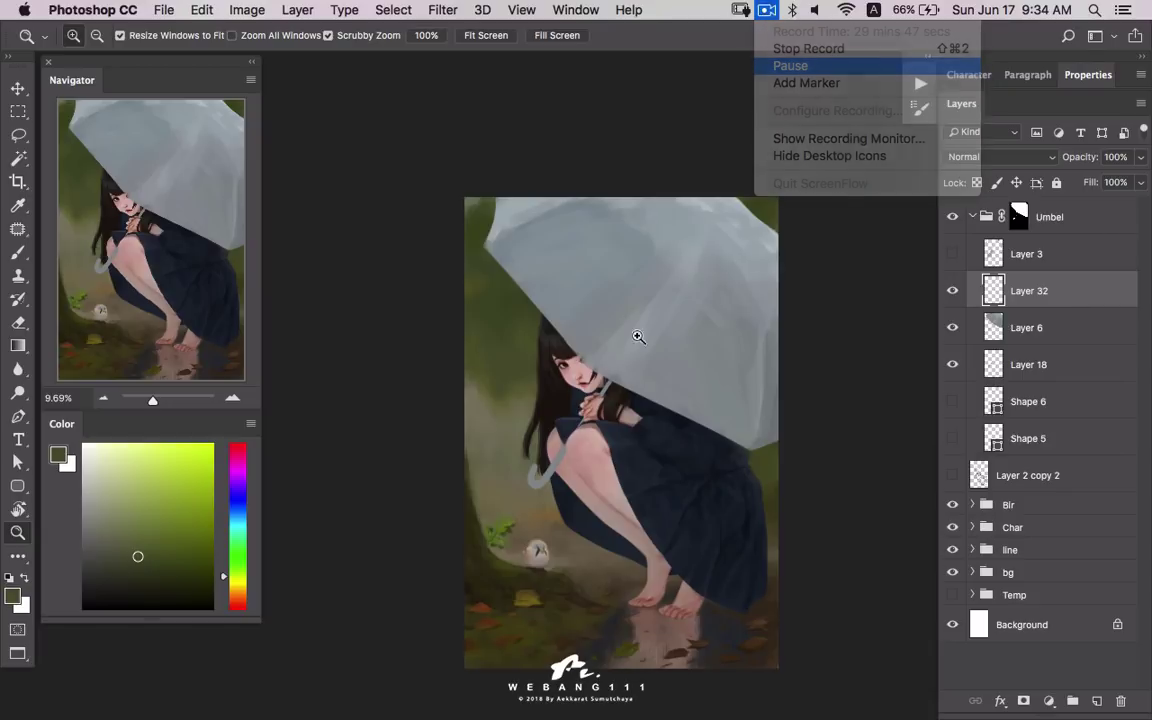
{"action": "left_click", "coordinate": [953, 256]}
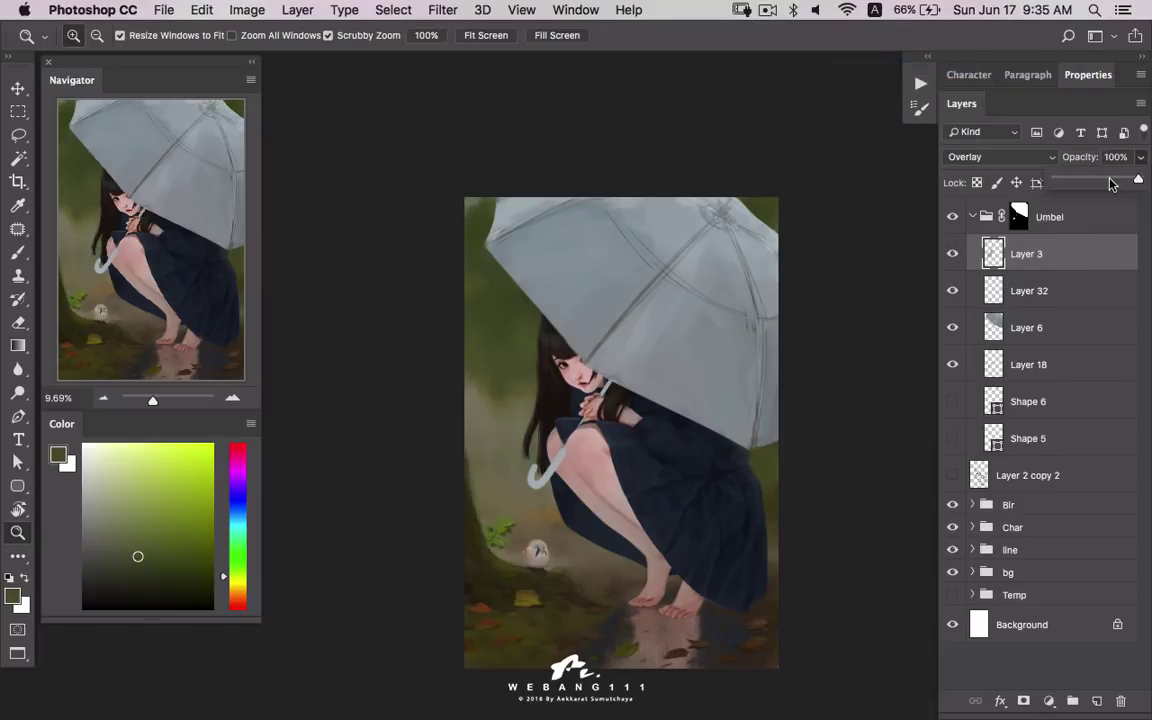
{"action": "left_click_drag", "start_coordinate": [1075, 181], "coordinate": [1074, 181]}
{"action": "left_click", "coordinate": [1043, 297]}
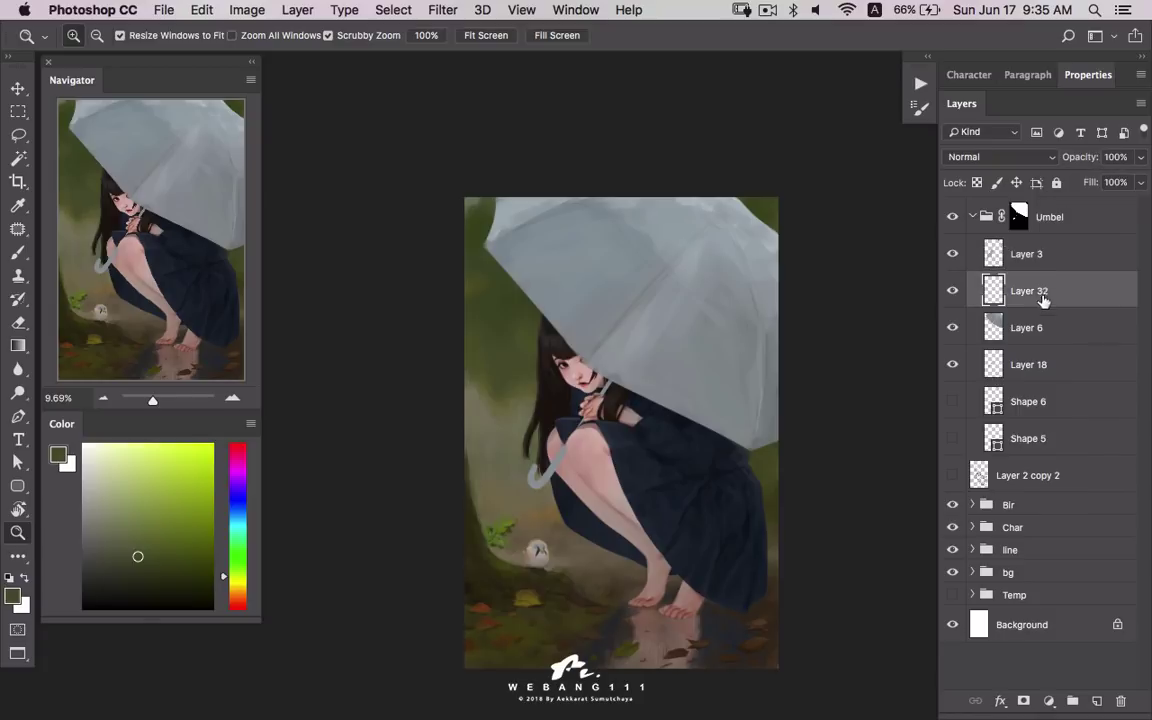
{"action": "left_click_drag", "start_coordinate": [692, 330], "coordinate": [674, 386]}
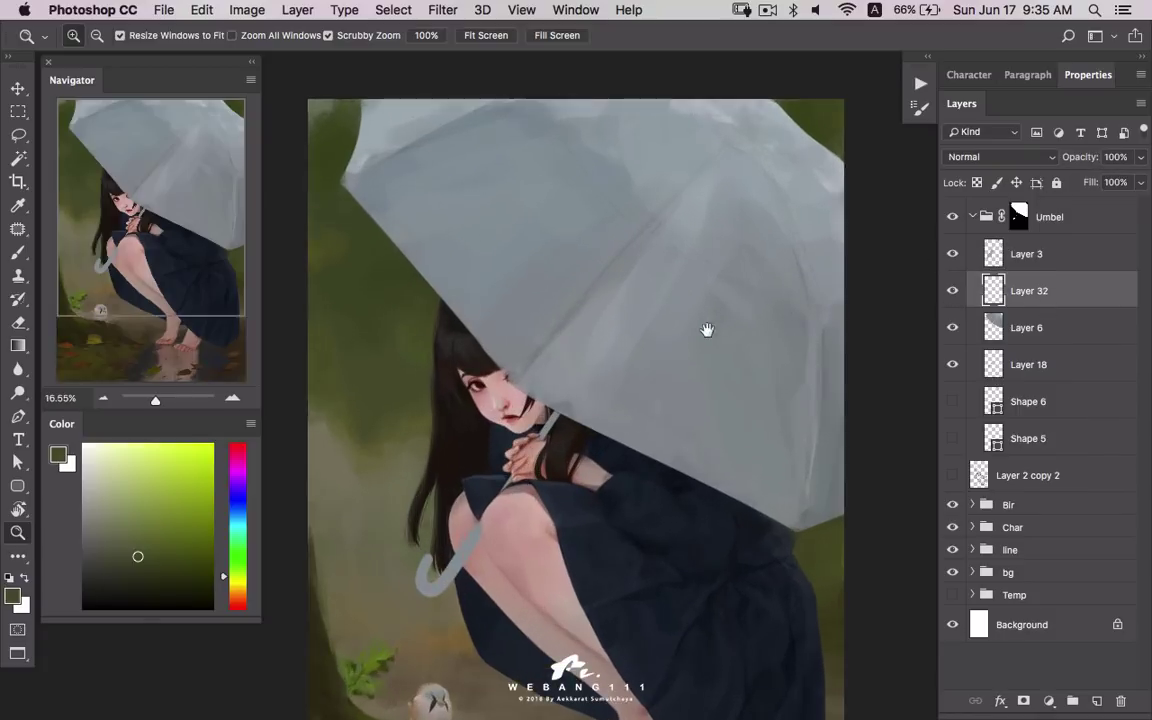
- Set a 400 px brush and blend the umbrella ridge with sampled light grey-blue paint
{"action": "key", "text": "b"}
{"action": "right_click", "coordinate": [689, 391]}
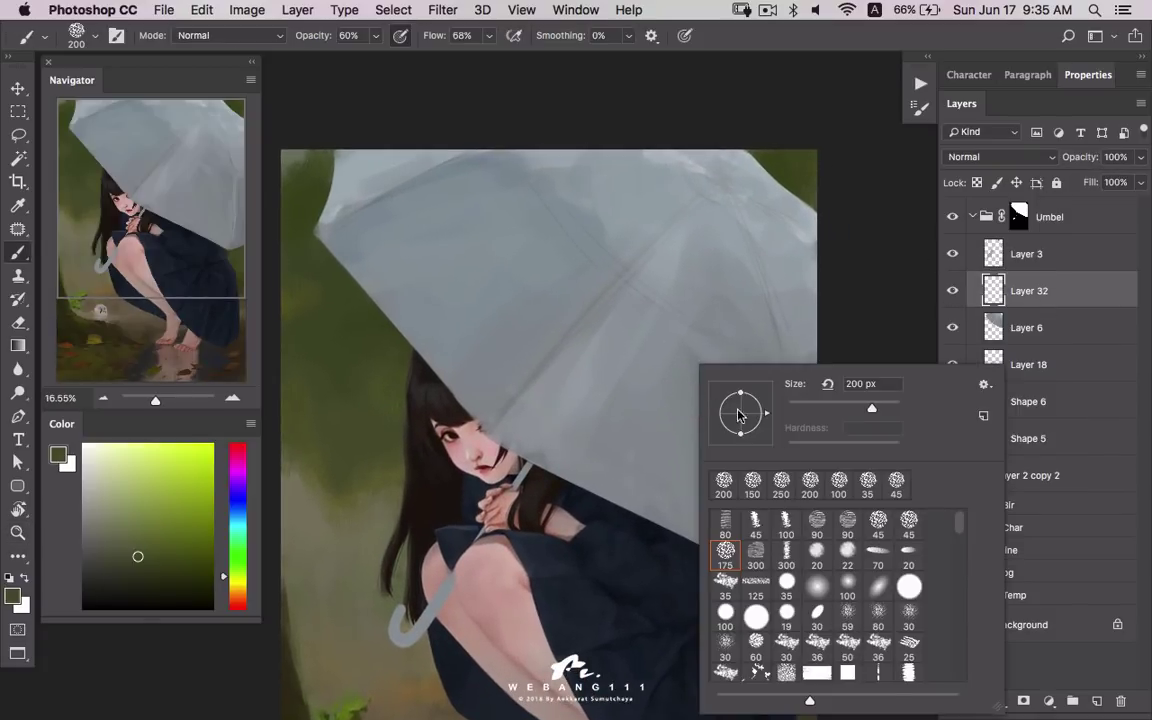
{"action": "left_click", "coordinate": [1073, 304]}
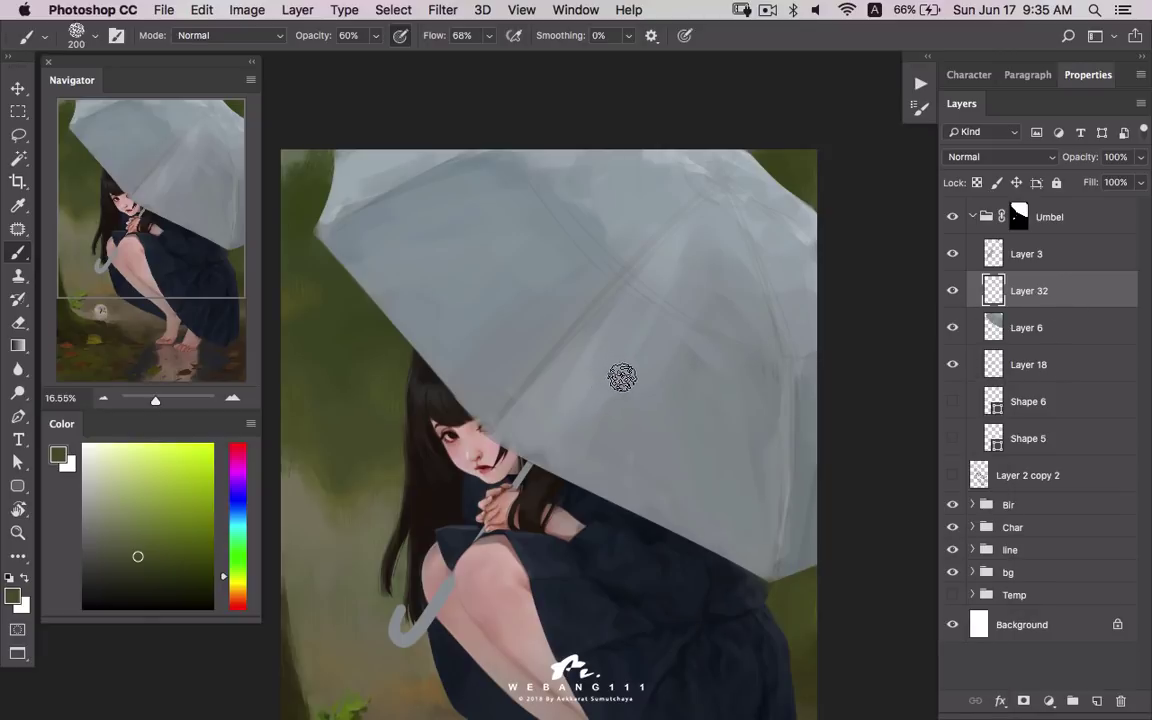
{"action": "key", "text": "bracketright"}
{"action": "left_click", "coordinate": [536, 329], "text": "alt"}
{"action": "left_click_drag", "start_coordinate": [590, 350], "coordinate": [643, 296]}
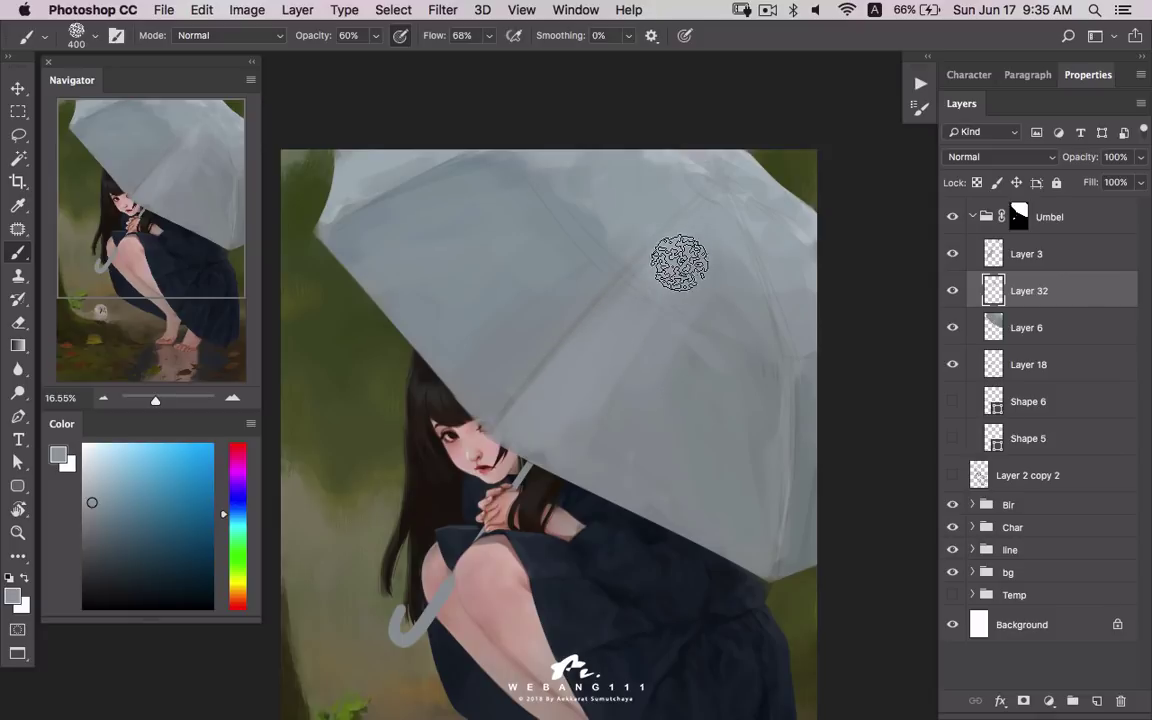
- Sample lighter, darker and cooler greys across the canopy panels
{"action": "left_click", "coordinate": [676, 256], "text": "alt"}
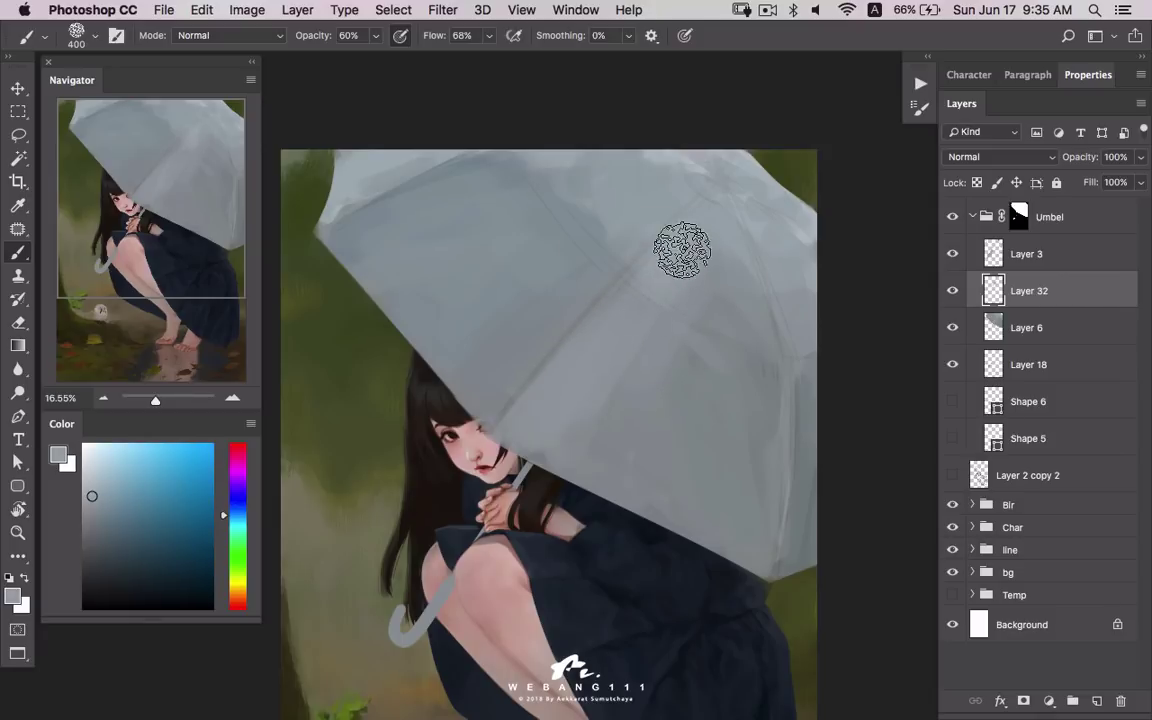
{"action": "left_click", "coordinate": [617, 365], "text": "alt"}
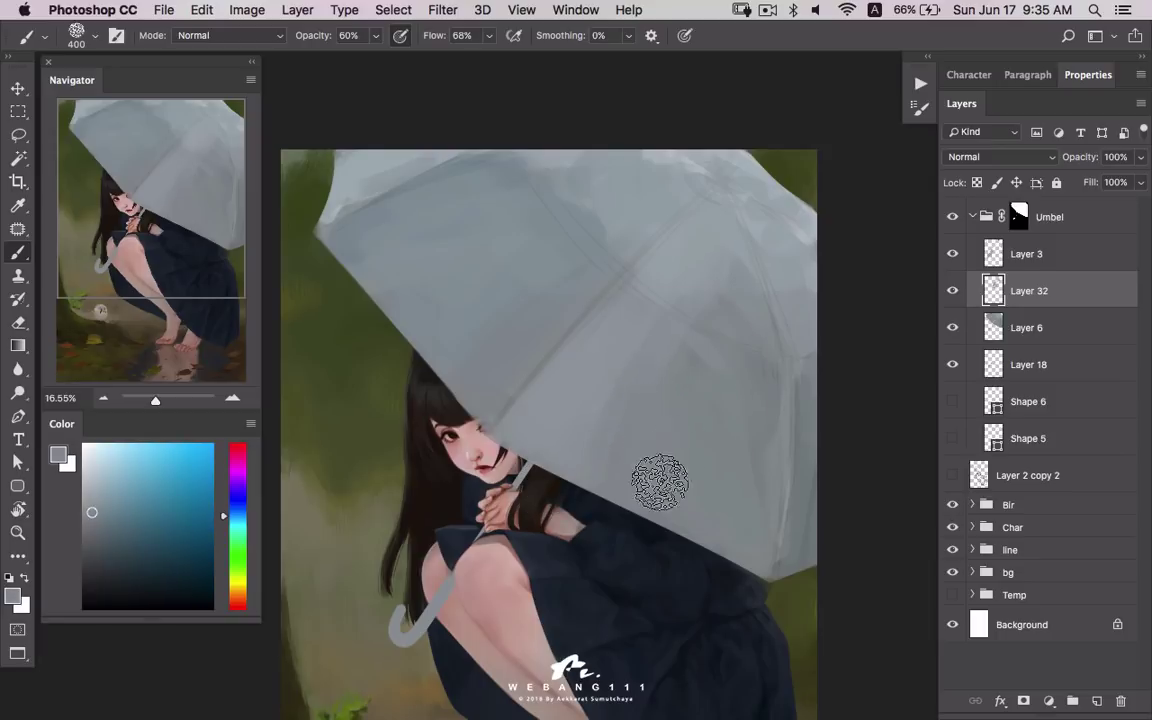
{"action": "left_click", "coordinate": [678, 370], "text": "alt"}
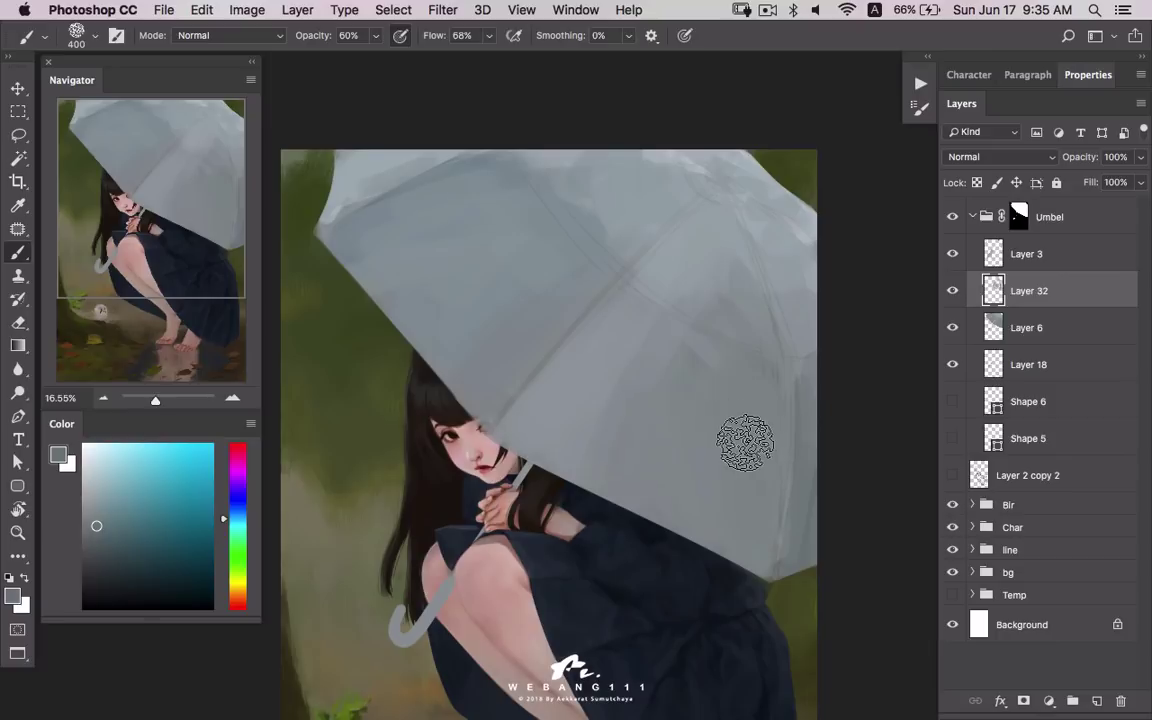
{"action": "left_click_drag", "start_coordinate": [745, 380], "coordinate": [742, 289]}
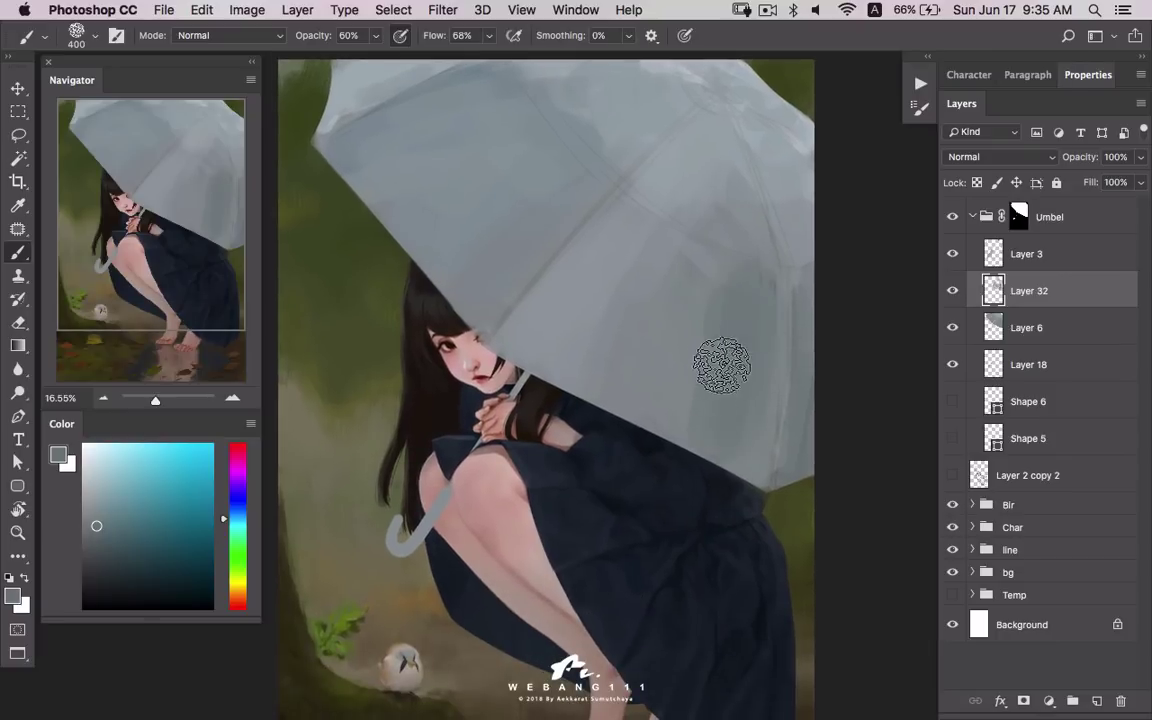
{"action": "left_click", "coordinate": [758, 442], "text": "alt"}
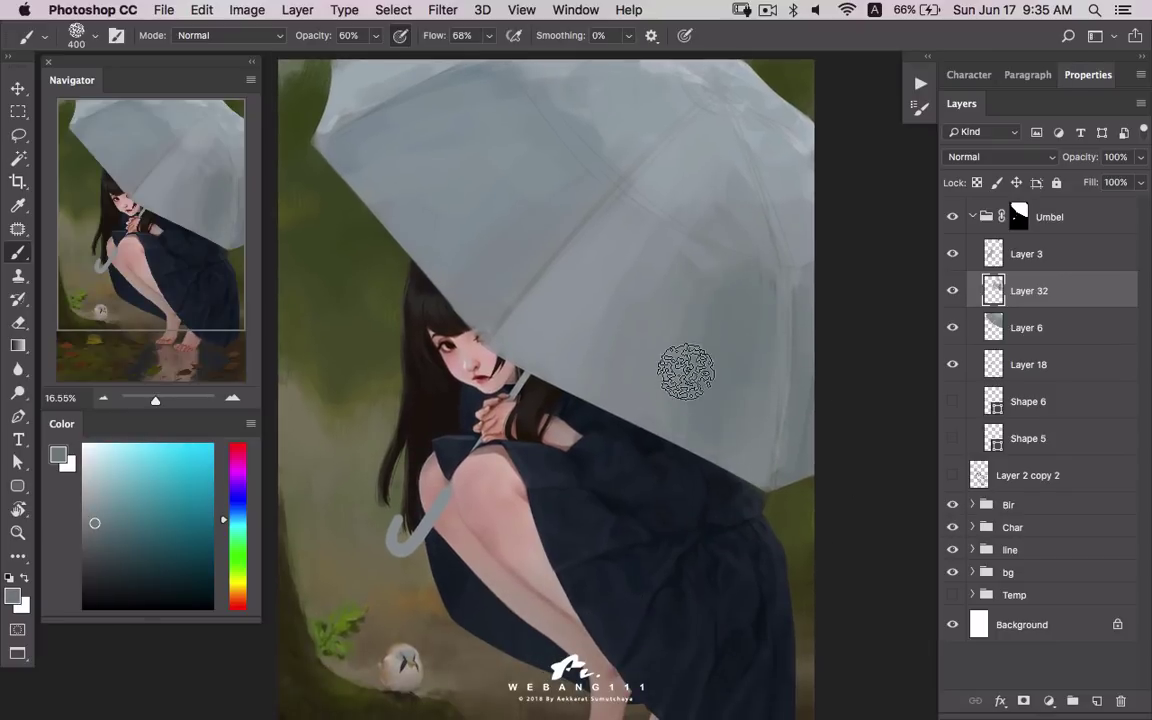
{"action": "left_click_drag", "start_coordinate": [725, 296], "coordinate": [668, 362]}
{"action": "left_click", "coordinate": [590, 326], "text": "alt"}
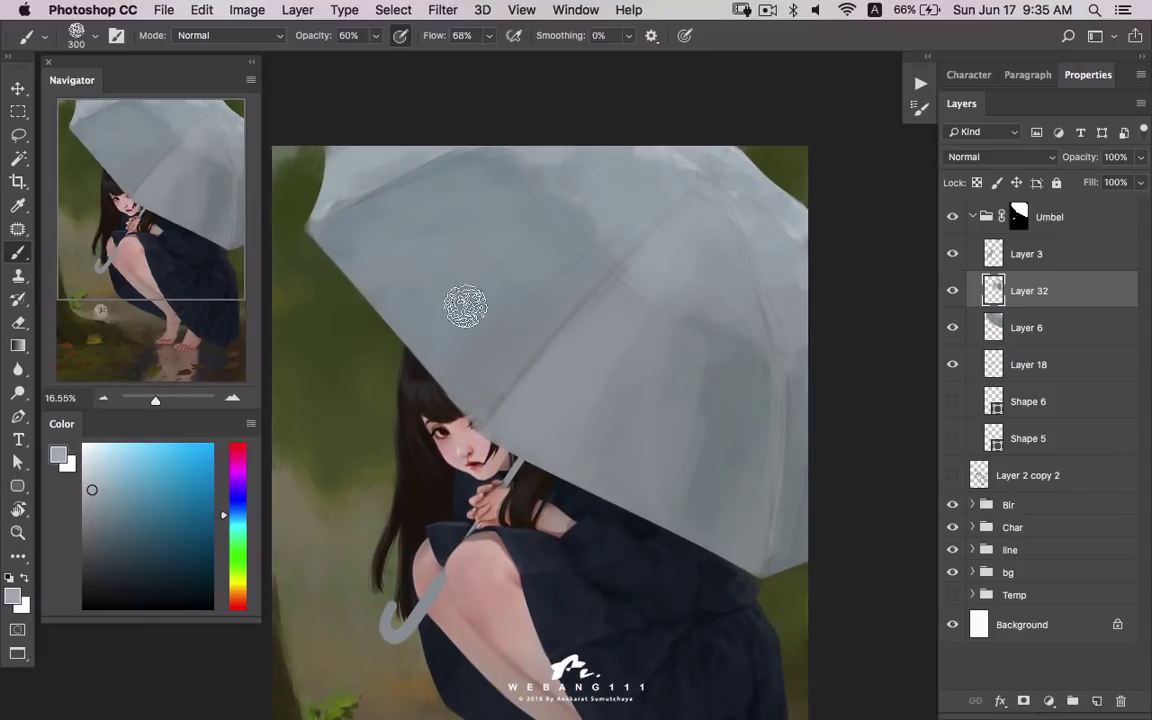
- Resize the brush between 200 and 400 px and resample greys at the canopy top
{"action": "key", "text": "bracketleft"}
{"action": "key", "text": "bracketleft"}
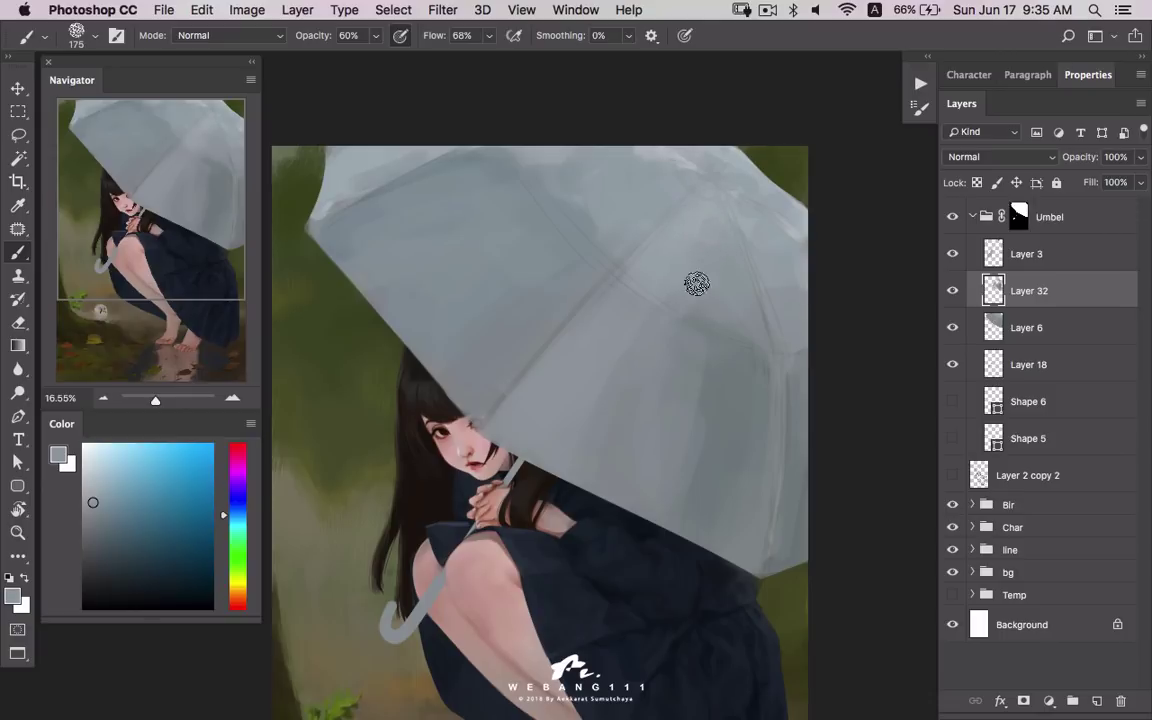
{"action": "key", "text": "bracketright"}
{"action": "key", "text": "bracketright"}
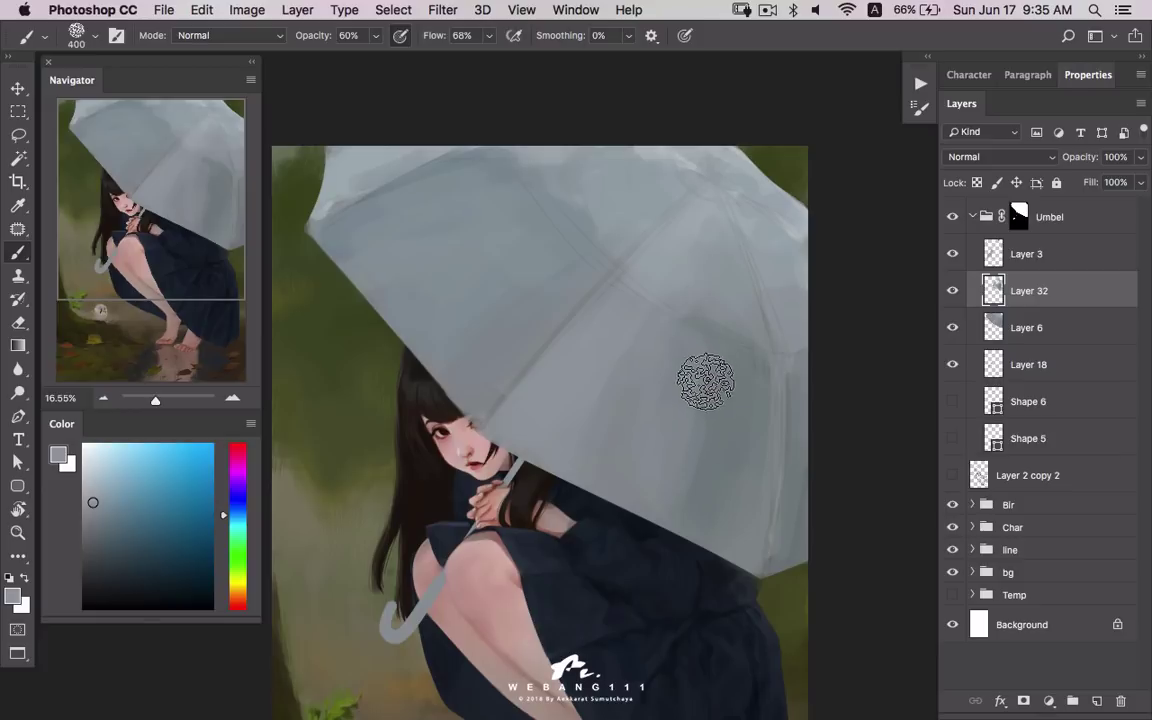
{"action": "left_click", "coordinate": [683, 392], "text": "alt"}
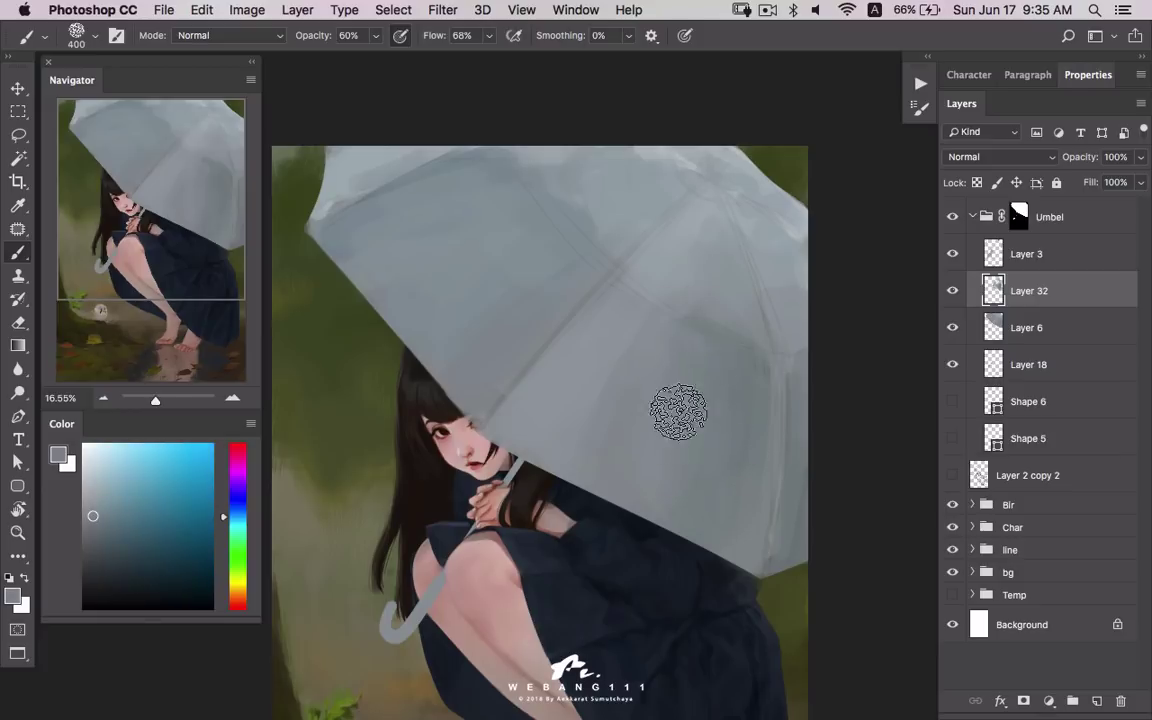
{"action": "left_click", "coordinate": [638, 329], "text": "alt"}
{"action": "left_click_drag", "start_coordinate": [603, 340], "coordinate": [686, 437]}
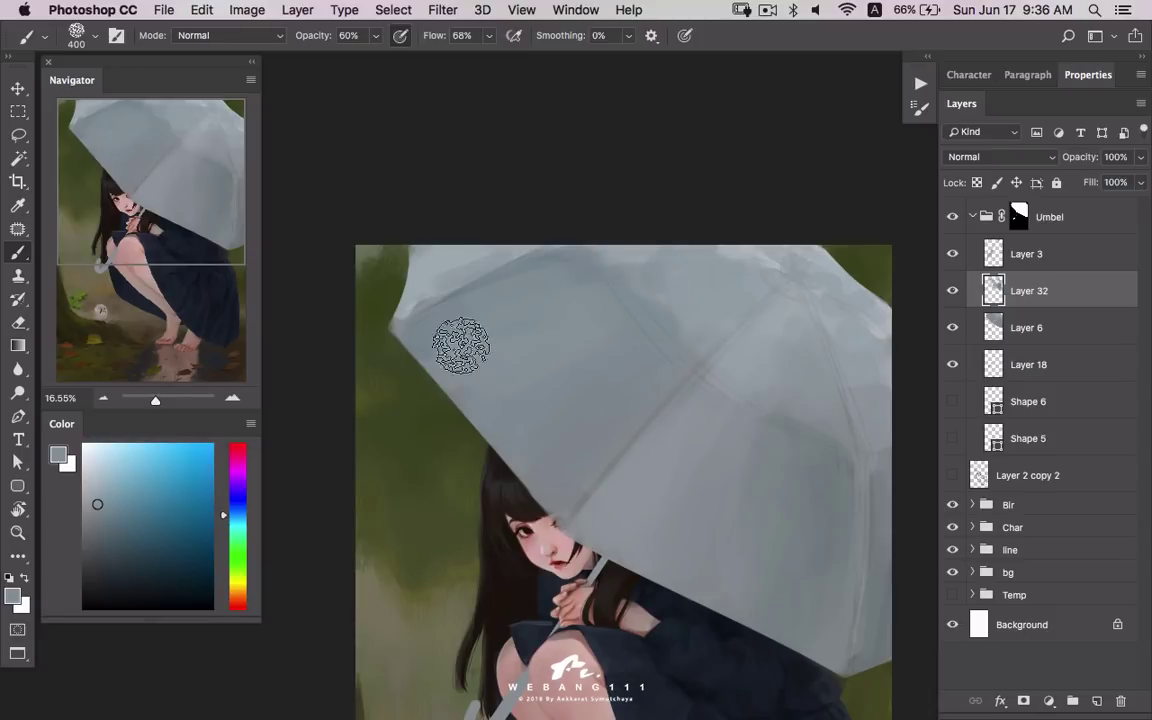
{"action": "left_click", "coordinate": [453, 249], "text": "alt"}
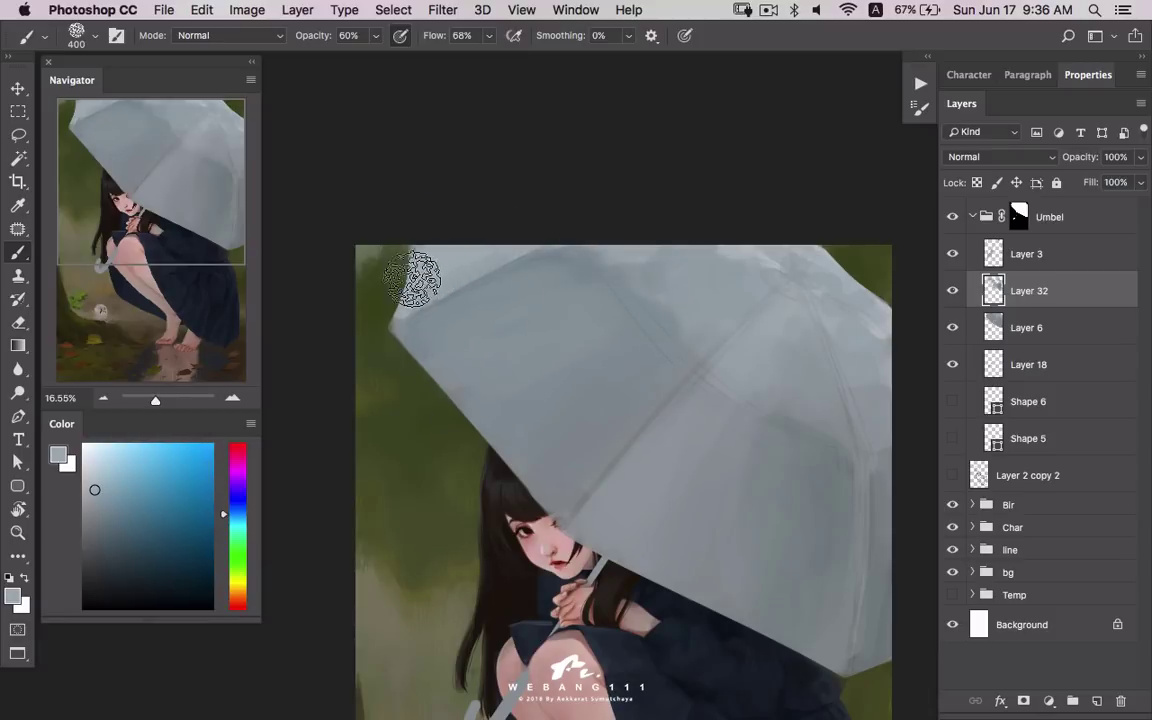
{"action": "left_click", "coordinate": [483, 295], "text": "alt"}
{"action": "left_click", "coordinate": [630, 265], "text": "alt"}
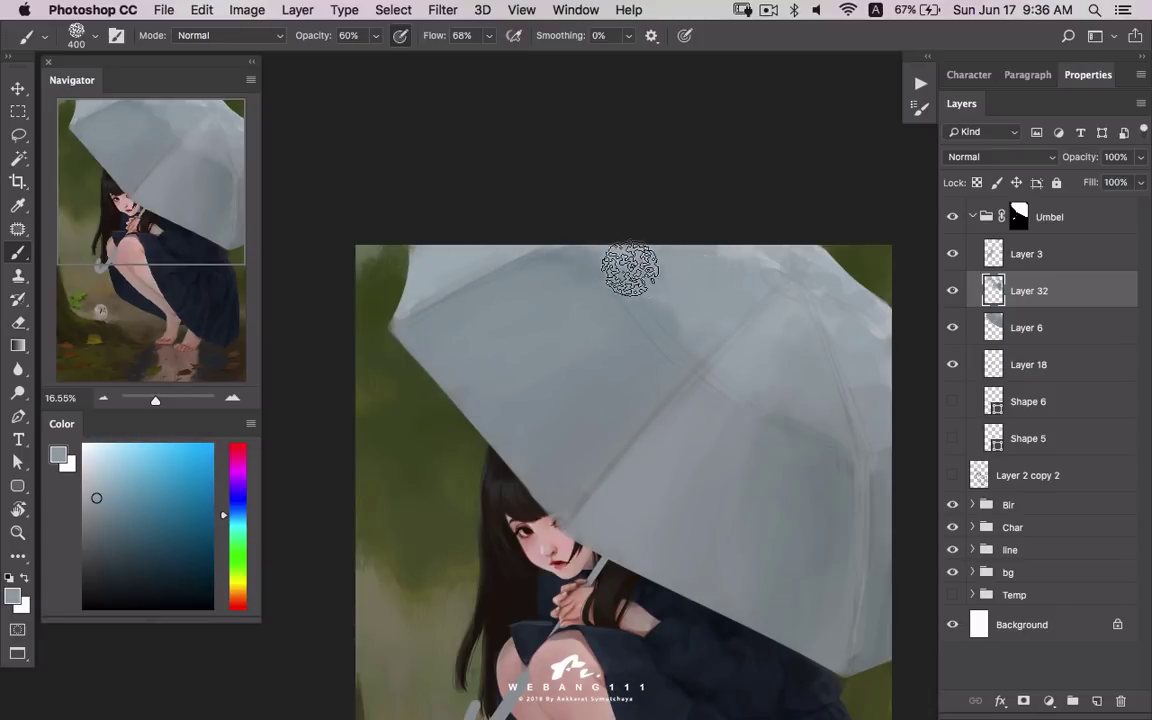
- With a 300 px brush, sample greys along the umbrella top and right edge
{"action": "key", "text": "bracketleft"}
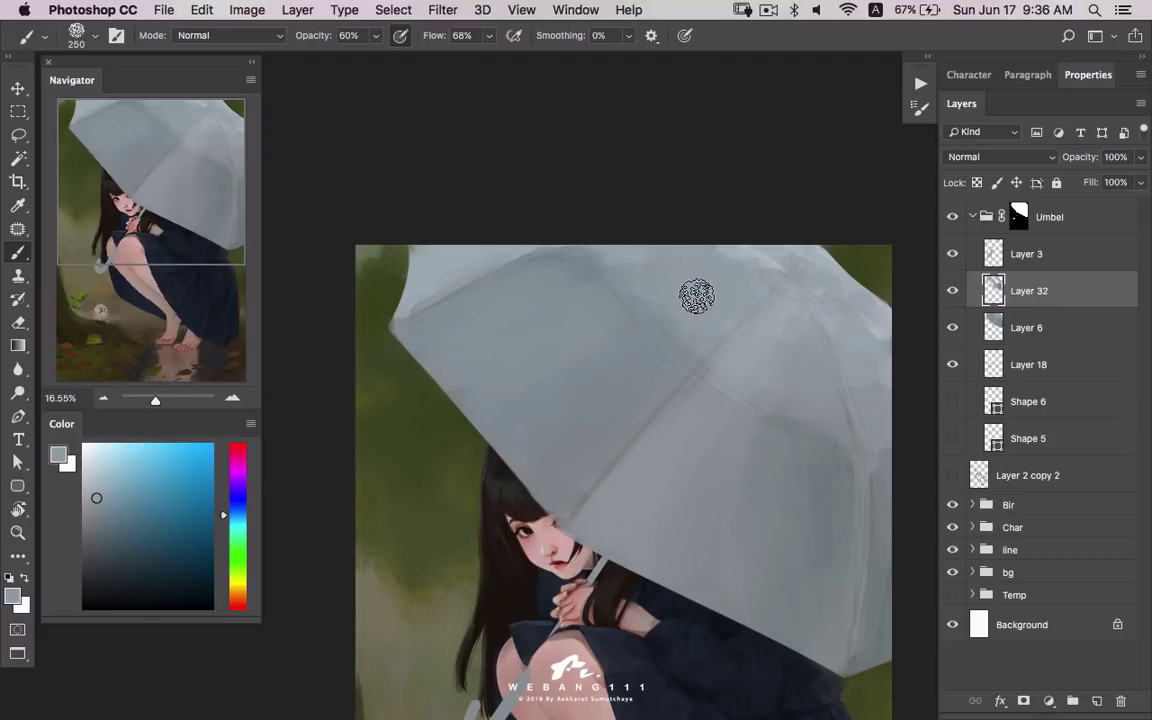
{"action": "left_click", "coordinate": [630, 262], "text": "alt"}
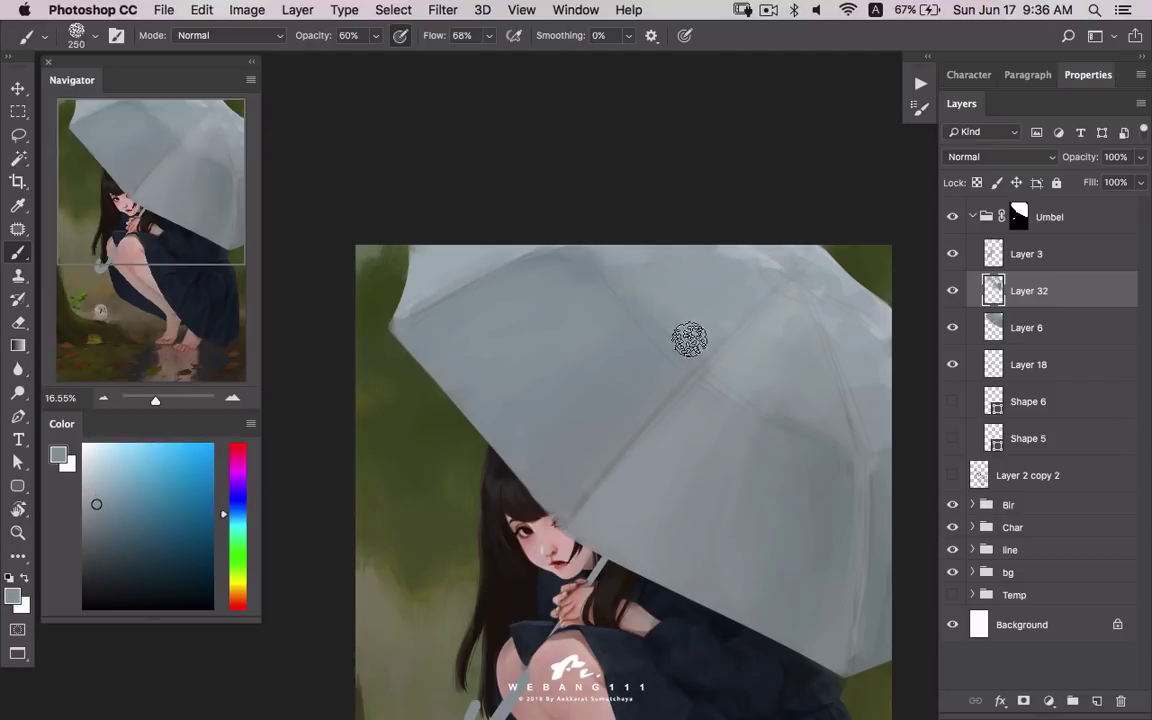
{"action": "left_click", "coordinate": [699, 257], "text": "alt"}
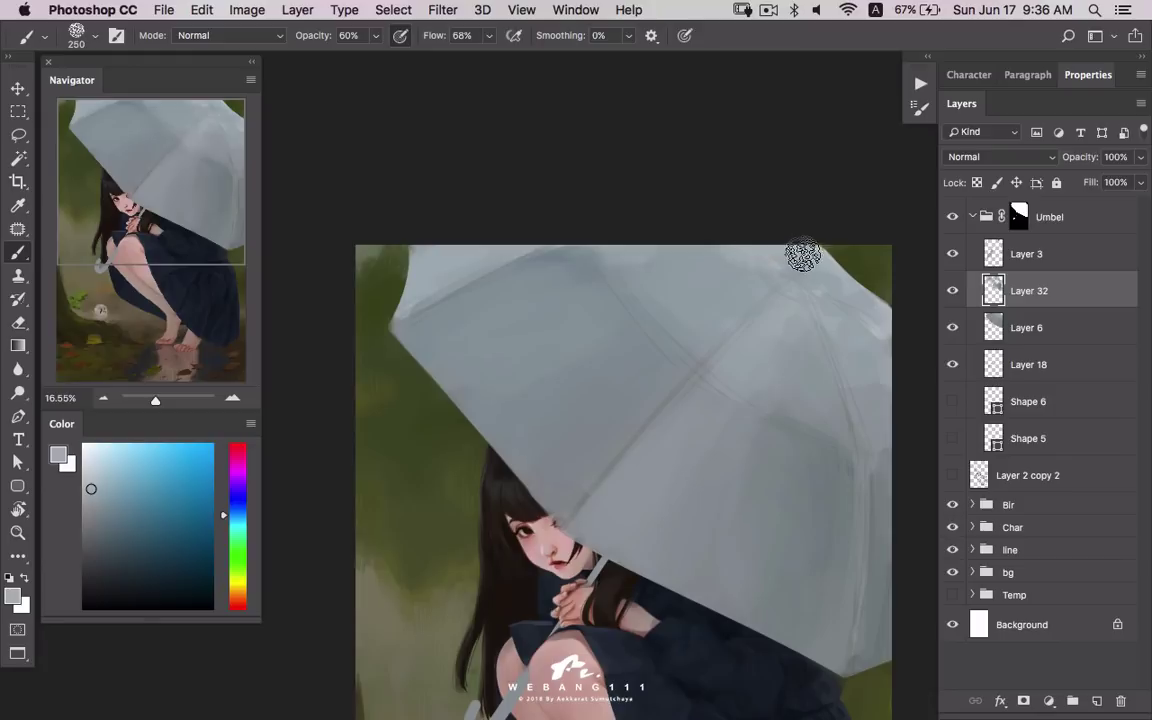
{"action": "left_click", "coordinate": [862, 318], "text": "alt"}
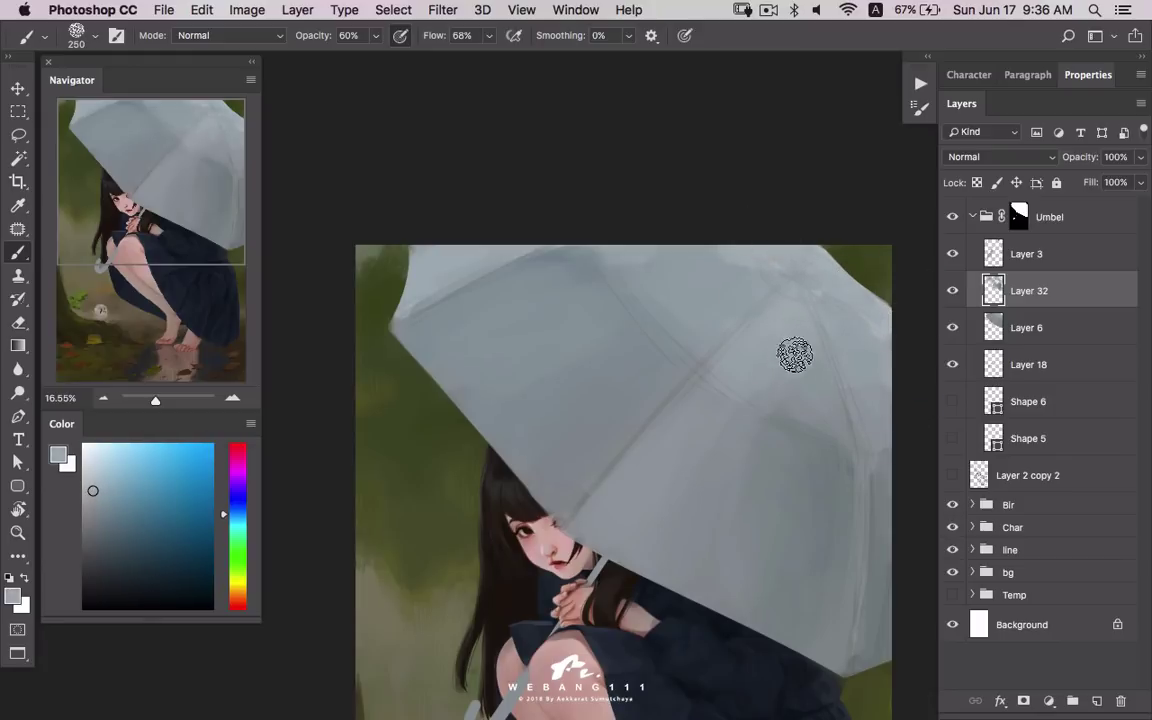
{"action": "left_click_drag", "start_coordinate": [816, 419], "coordinate": [736, 359]}
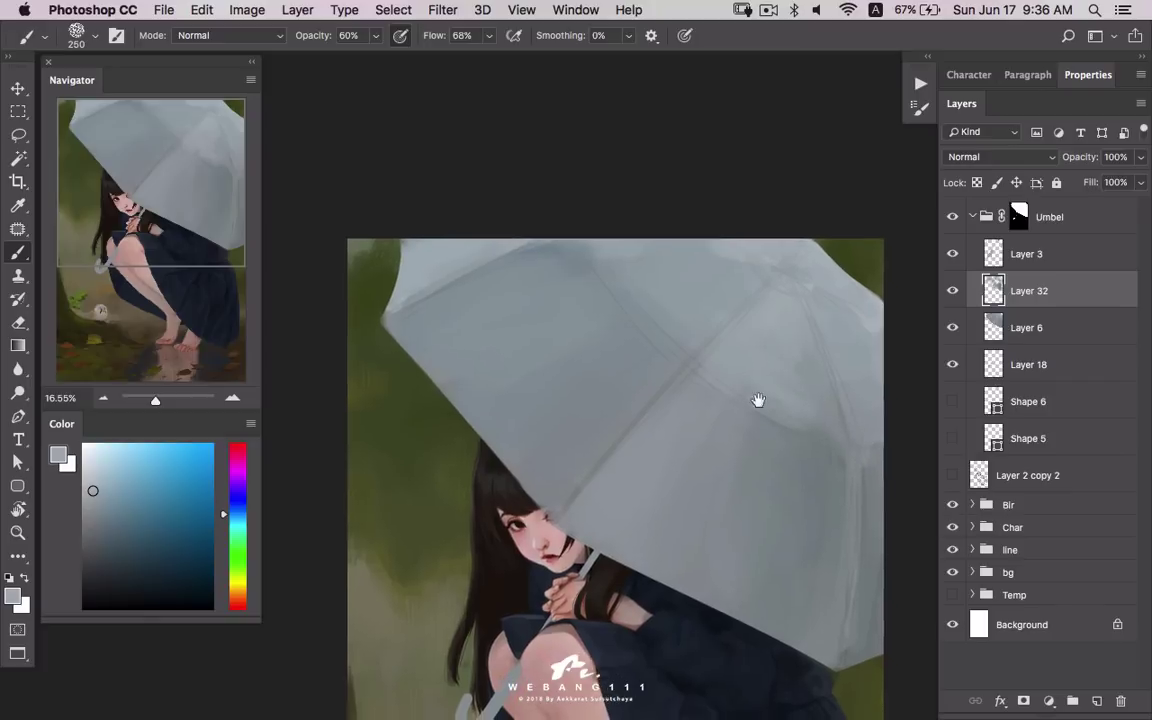
{"action": "left_click", "coordinate": [745, 315], "text": "alt"}
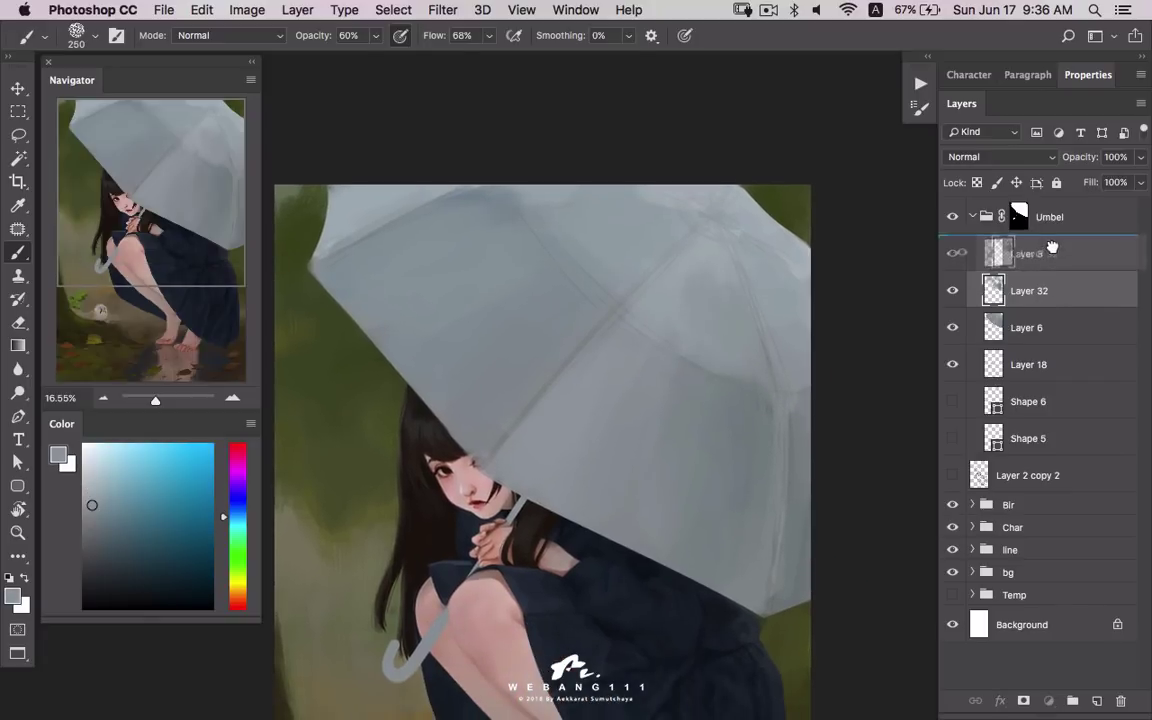
- Move Layer 32 above Layer 3 in the Umbel group and sample canopy greys
{"action": "left_click_drag", "start_coordinate": [1040, 305], "coordinate": [1040, 250]}
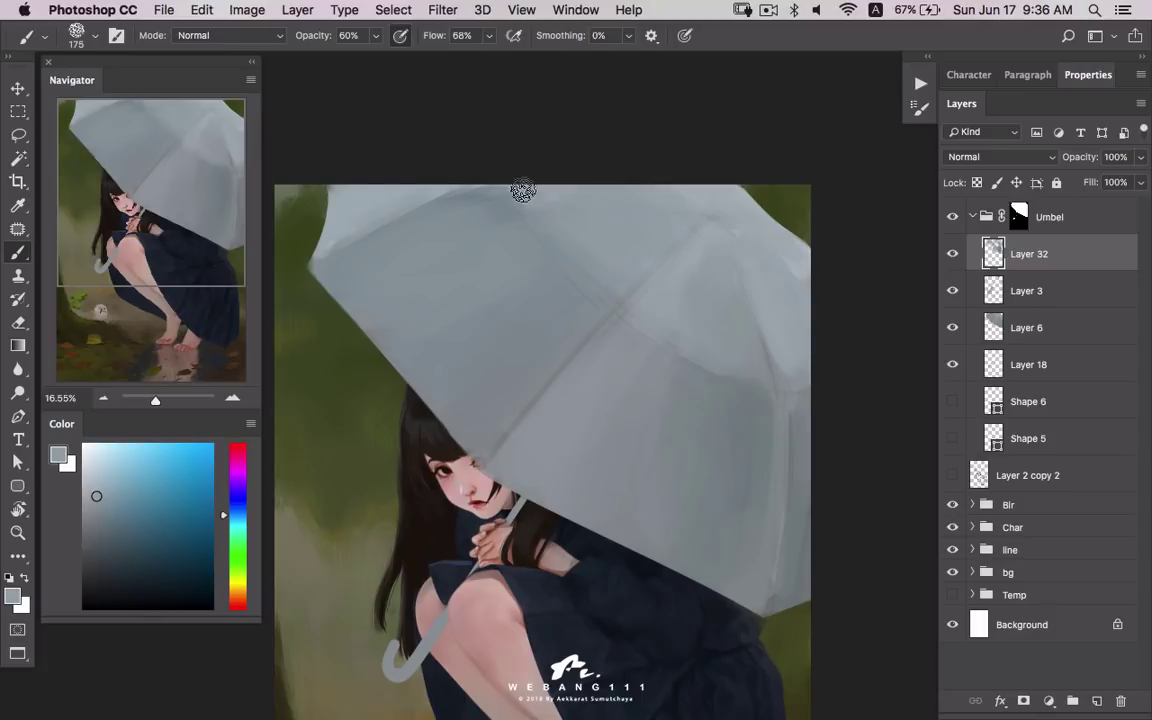
{"action": "left_click", "coordinate": [680, 262], "text": "alt"}
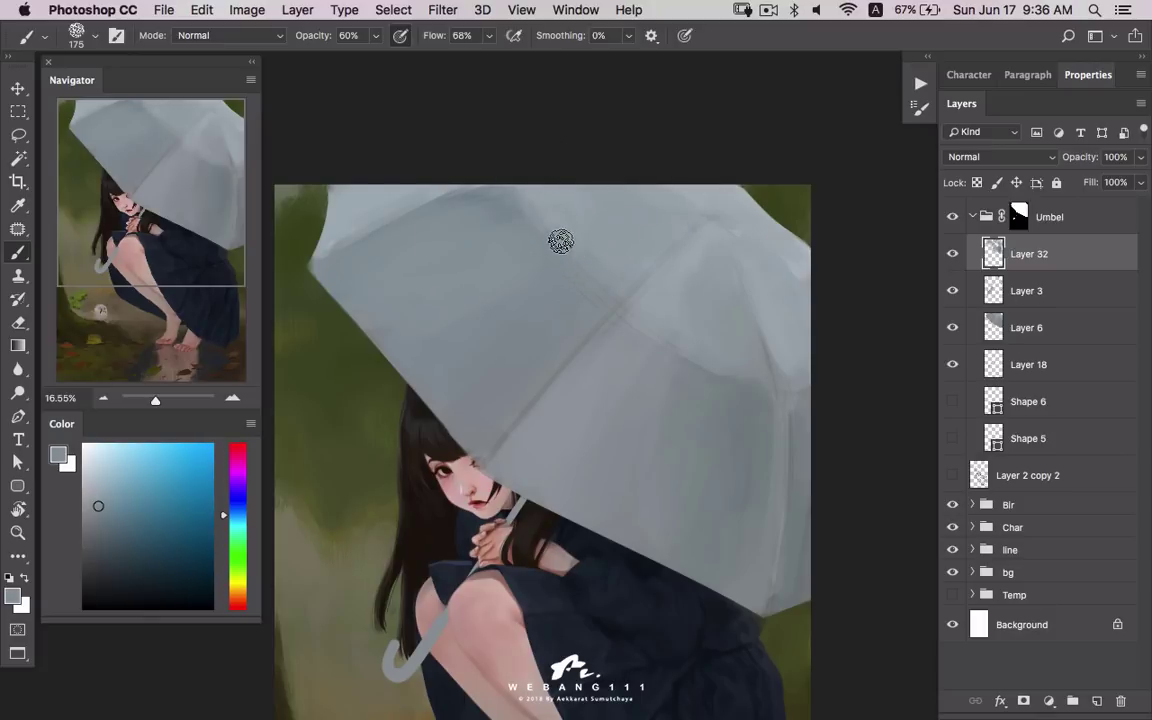
{"action": "left_click", "coordinate": [553, 286], "text": "alt"}
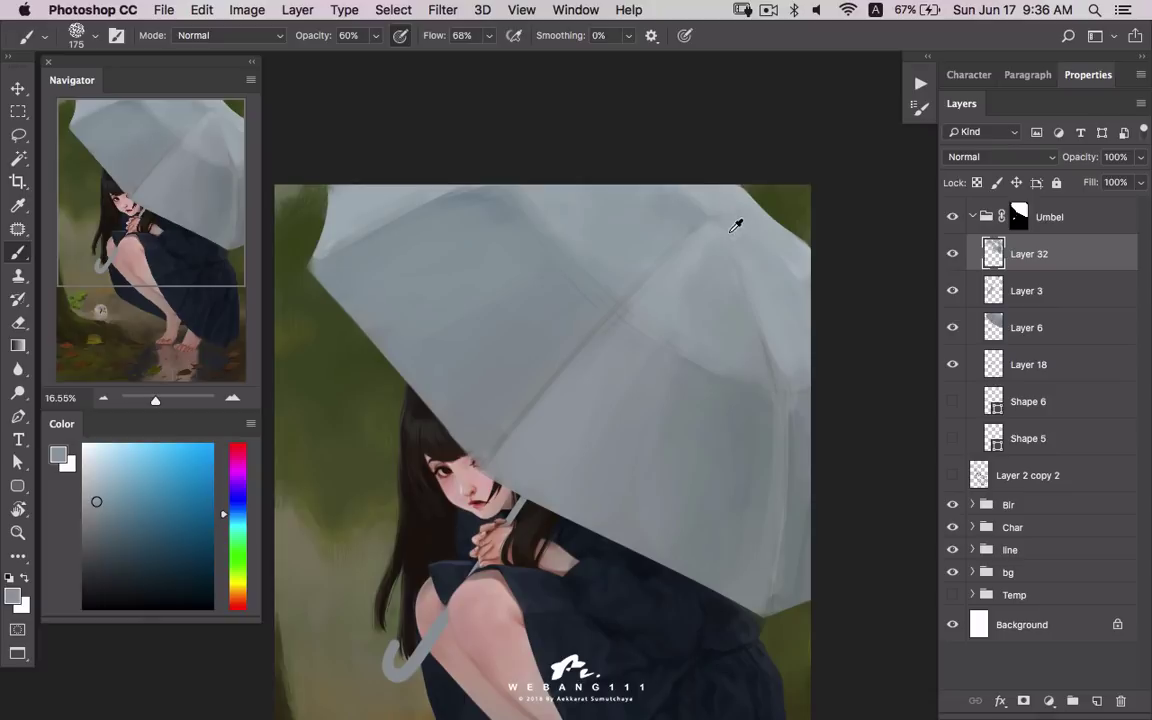
{"action": "left_click", "coordinate": [640, 215], "text": "alt"}
{"action": "left_click", "coordinate": [797, 261], "text": "alt"}
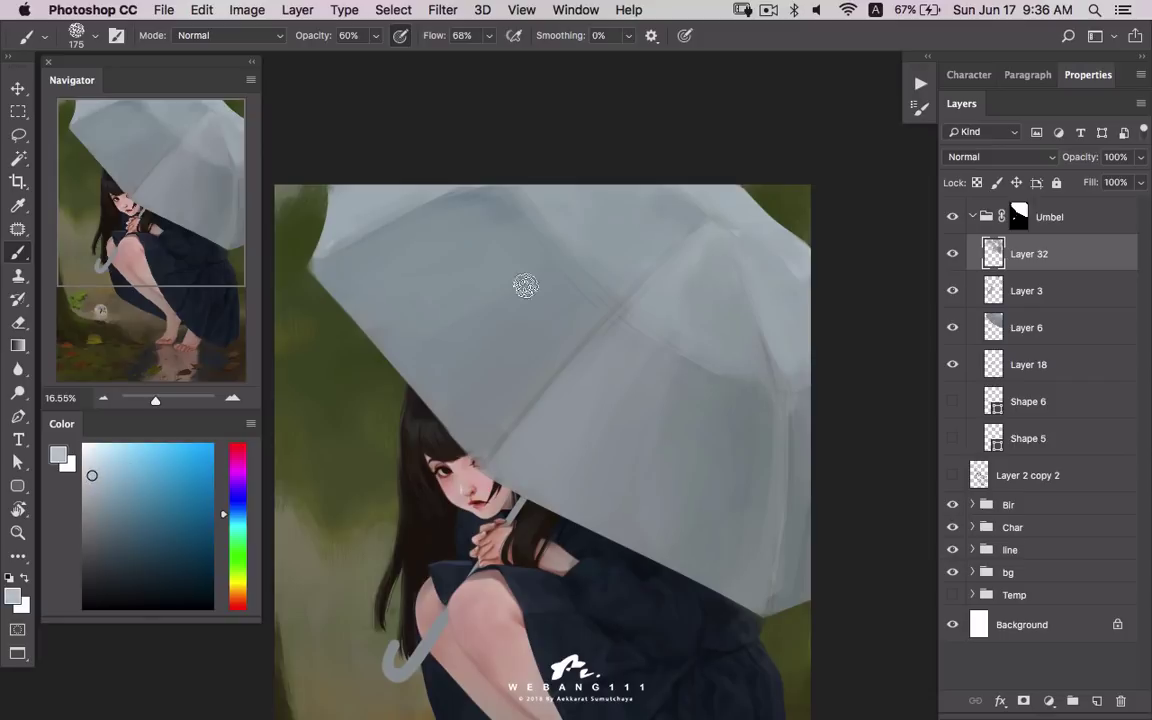
{"action": "left_click", "coordinate": [770, 248], "text": "alt"}
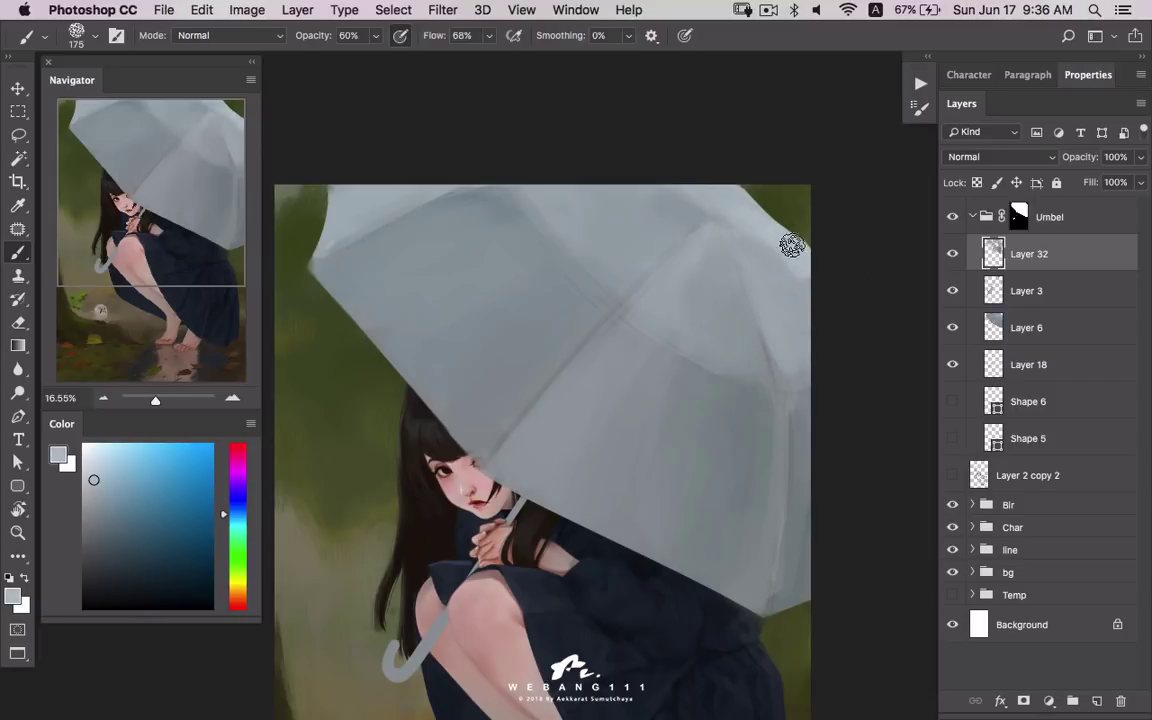
- Paint a darker grey patch and shade the upper-left umbrella panel darker
{"action": "left_click_drag", "start_coordinate": [729, 298], "coordinate": [746, 256]}
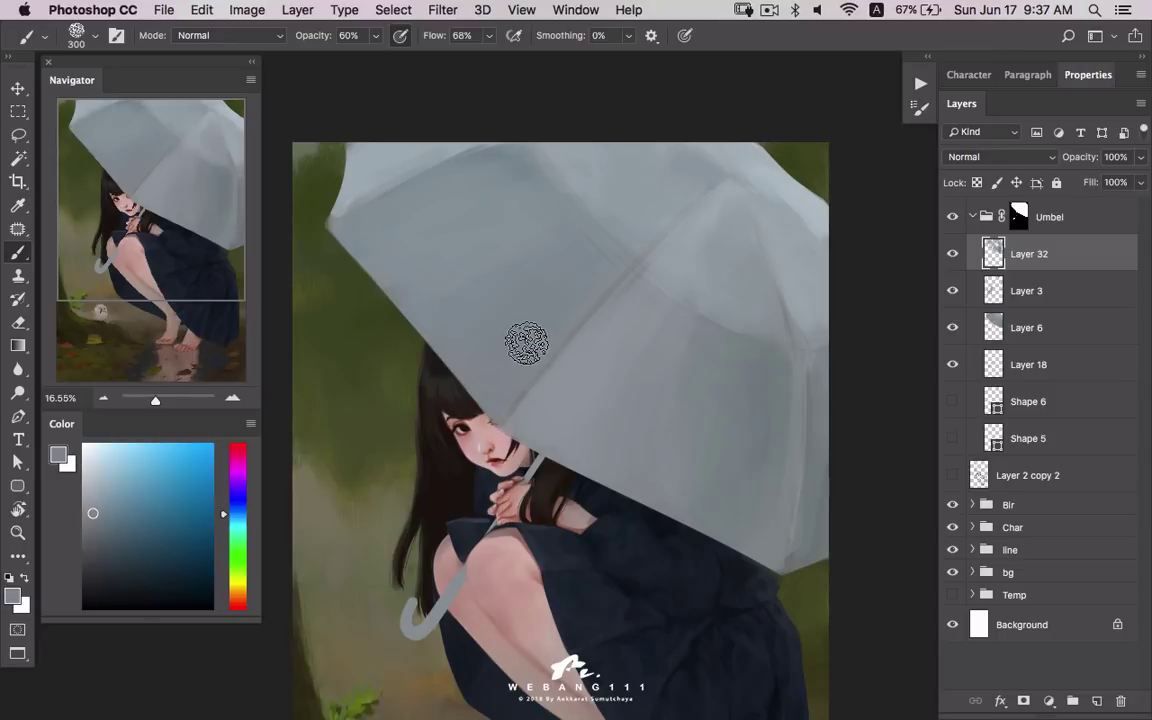
{"action": "left_click", "coordinate": [448, 347], "text": "alt"}
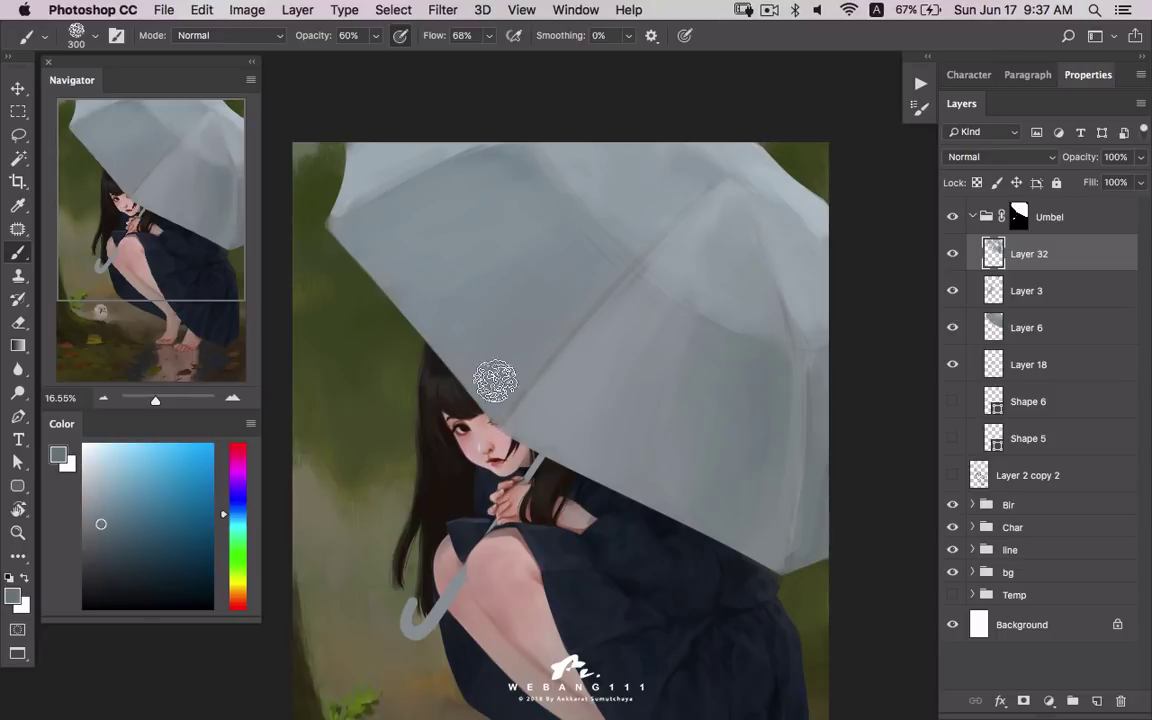
{"action": "left_click_drag", "start_coordinate": [470, 391], "coordinate": [522, 334]}
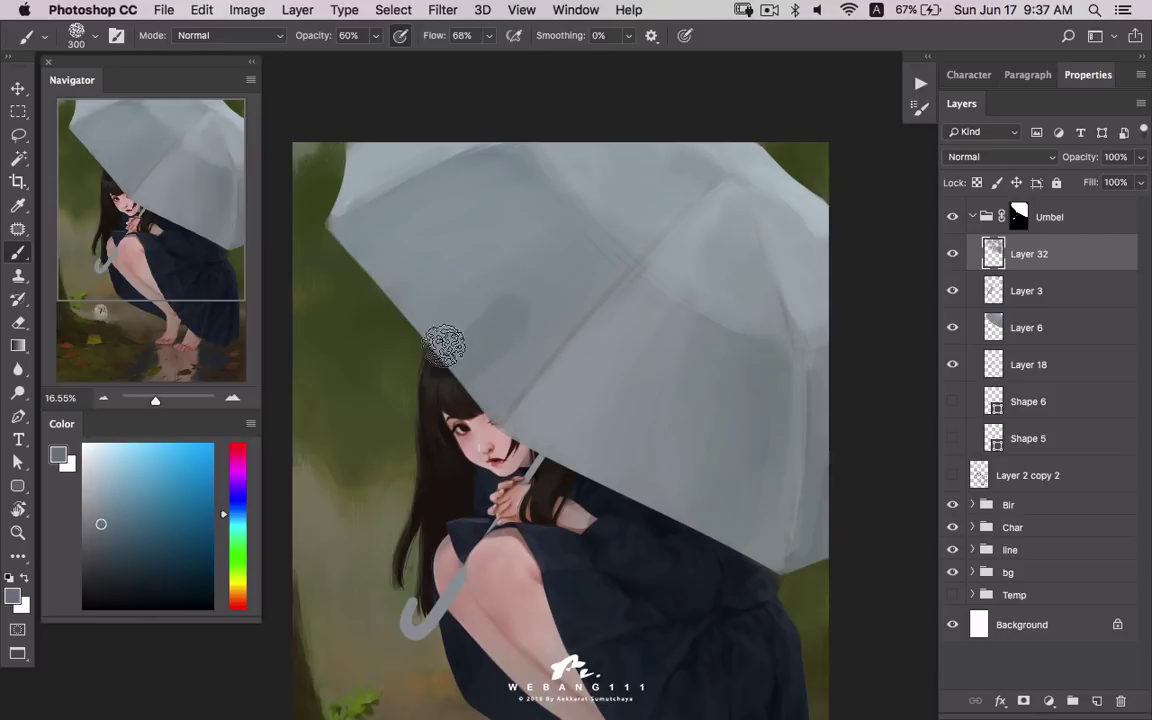
{"action": "left_click", "coordinate": [506, 248], "text": "alt"}
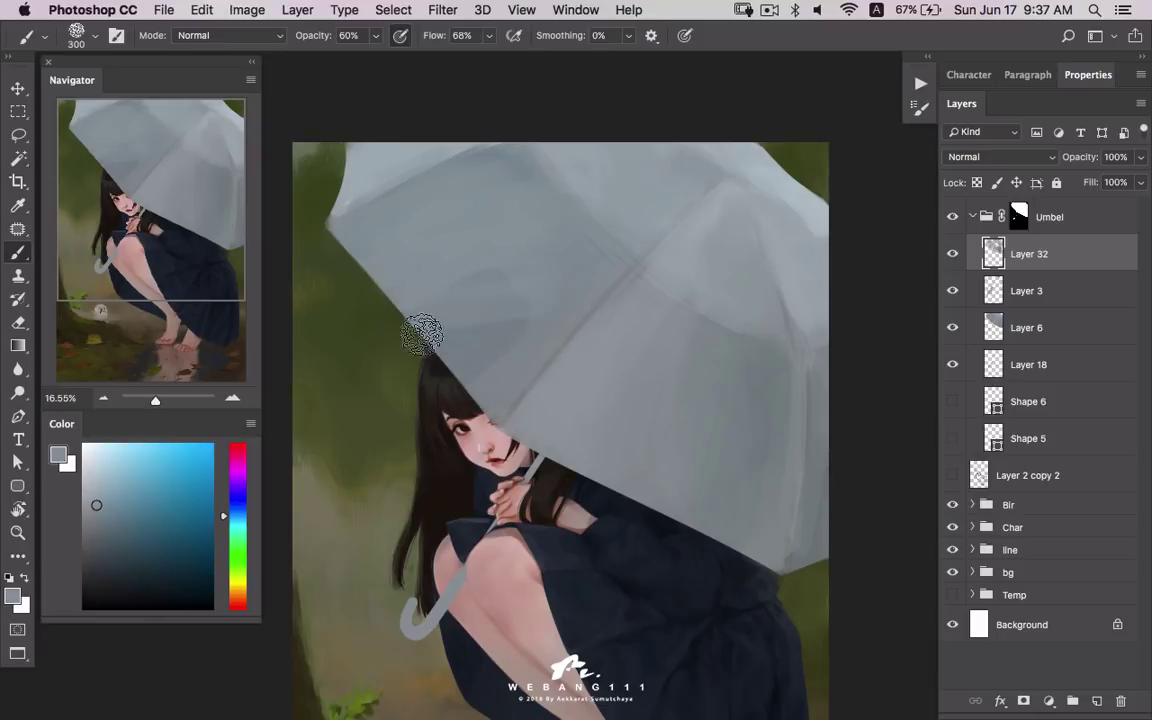
{"action": "left_click", "coordinate": [535, 288], "text": "alt"}
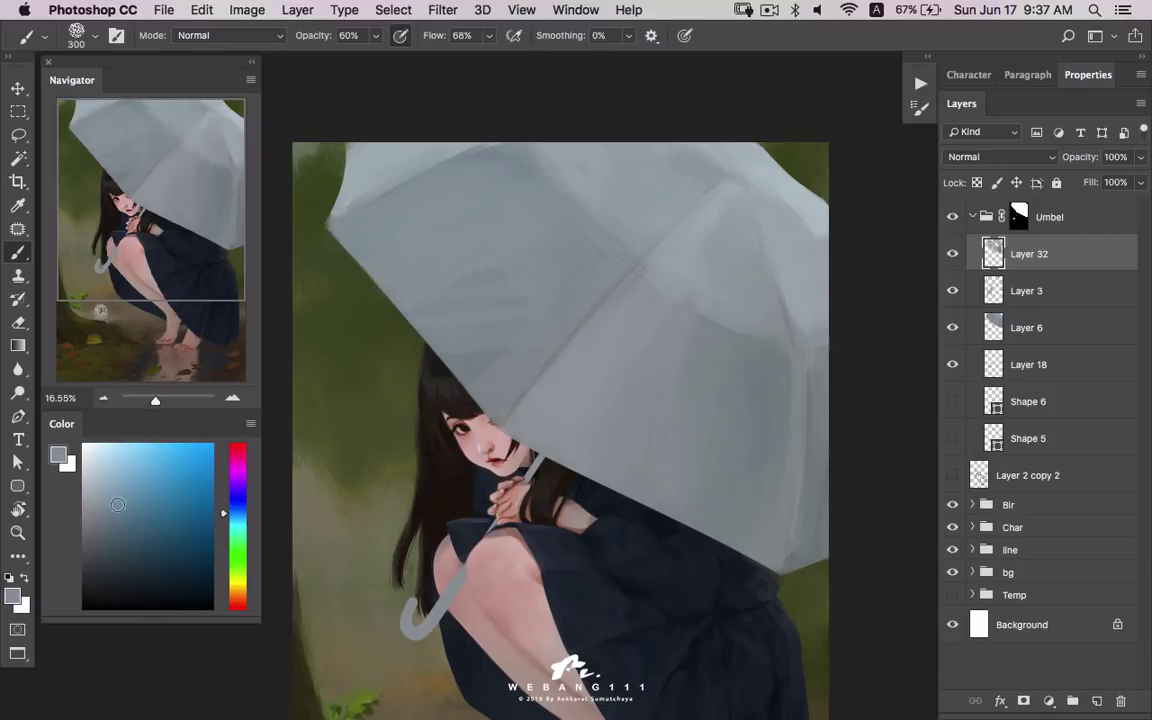
{"action": "left_click", "coordinate": [492, 336], "text": "alt"}
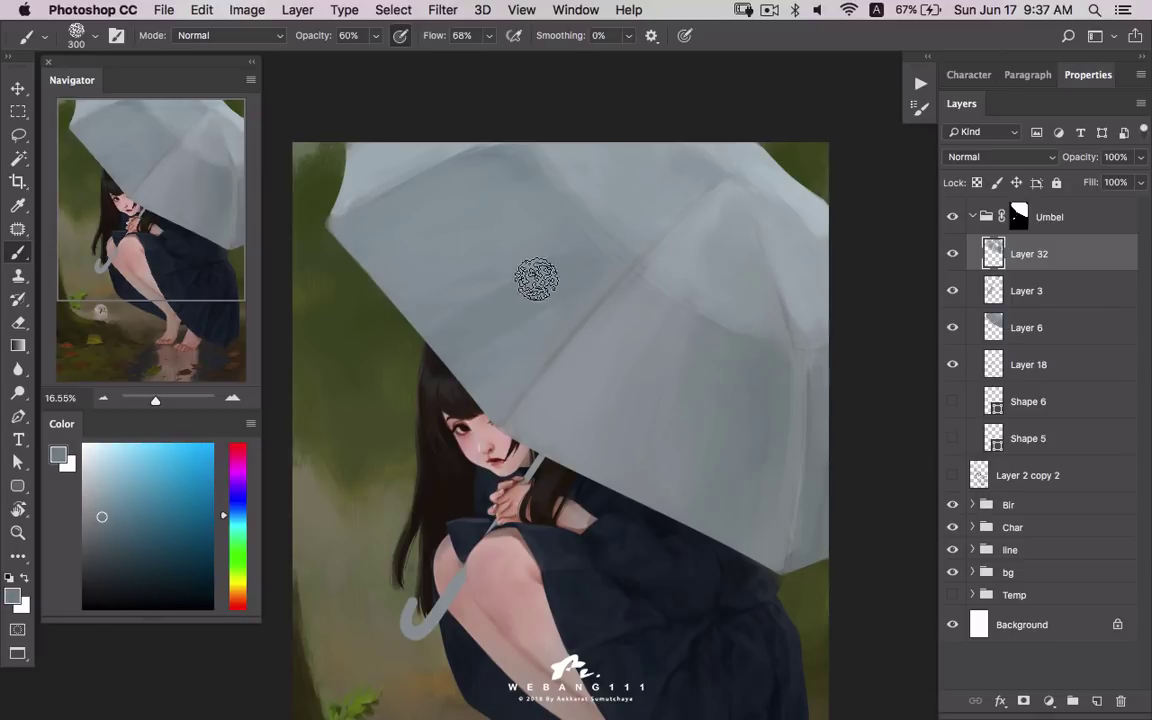
{"action": "left_click_drag", "start_coordinate": [372, 287], "coordinate": [469, 246]}
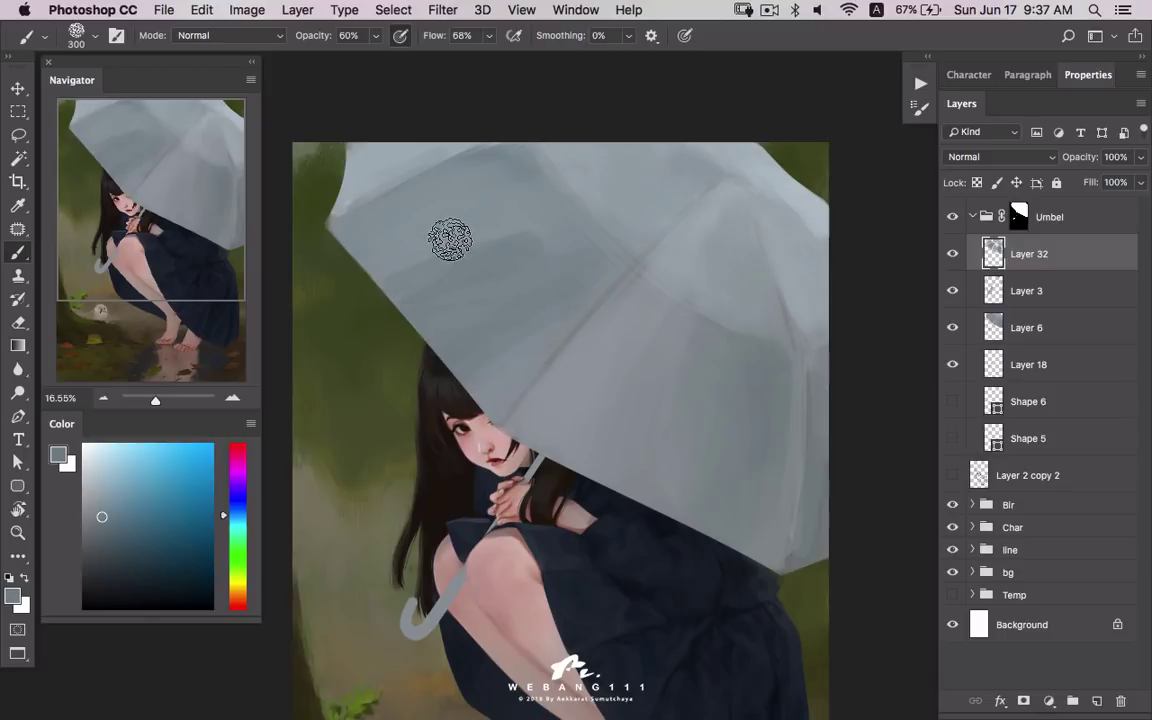
{"action": "left_click", "coordinate": [590, 264], "text": "alt"}
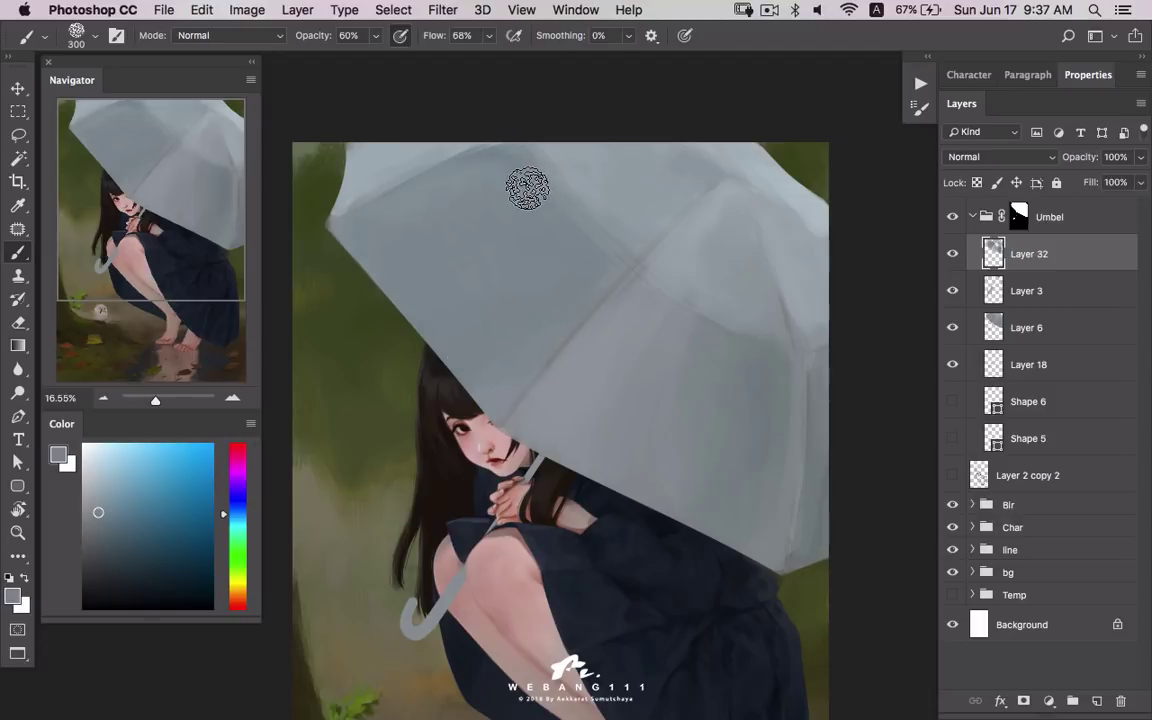
- Sample a range of greys across the umbrella canopy and underside
{"action": "scroll", "coordinate": [705, 344], "scroll_direction": "down", "scroll_amount": 3}
{"action": "scroll", "coordinate": [705, 344], "scroll_direction": "right", "scroll_amount": 2}
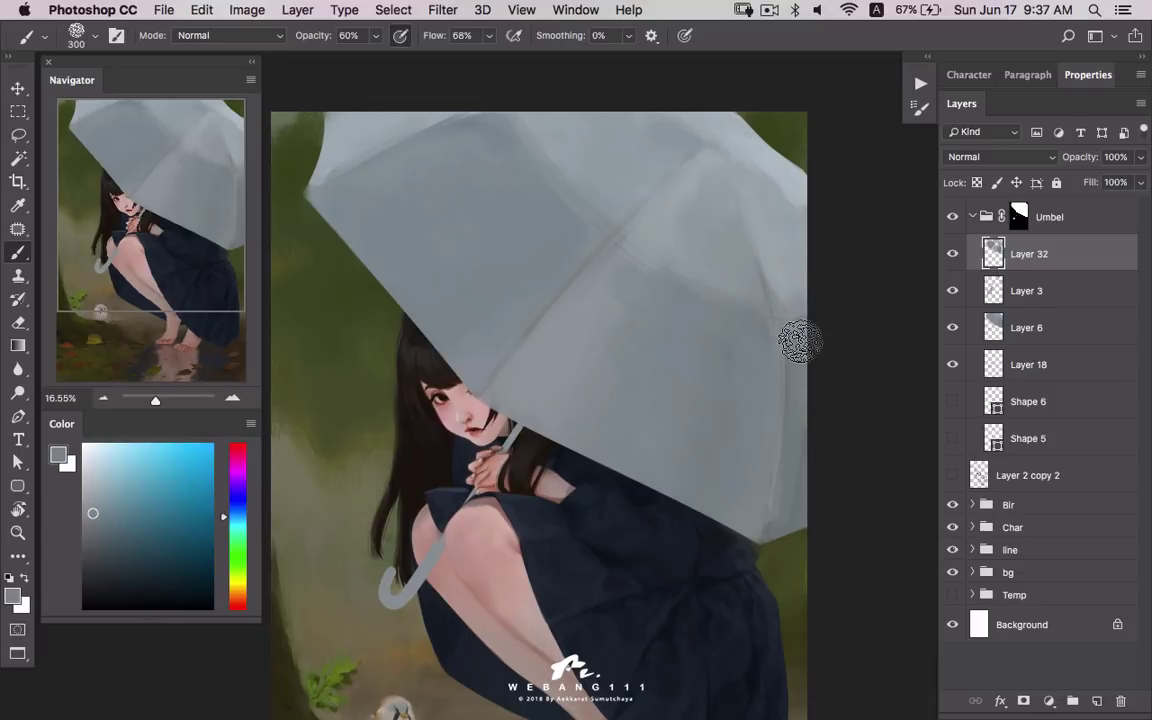
{"action": "left_click", "coordinate": [795, 320], "text": "alt"}
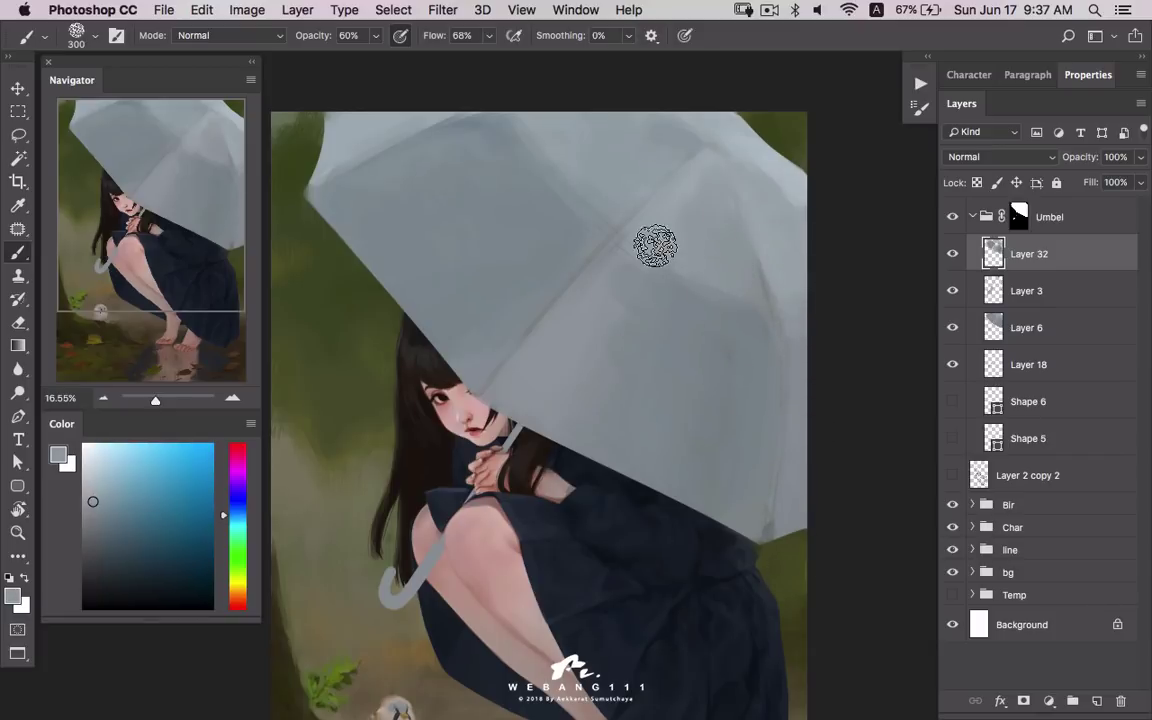
{"action": "left_click", "coordinate": [676, 284], "text": "alt"}
{"action": "left_click", "coordinate": [682, 278], "text": "alt"}
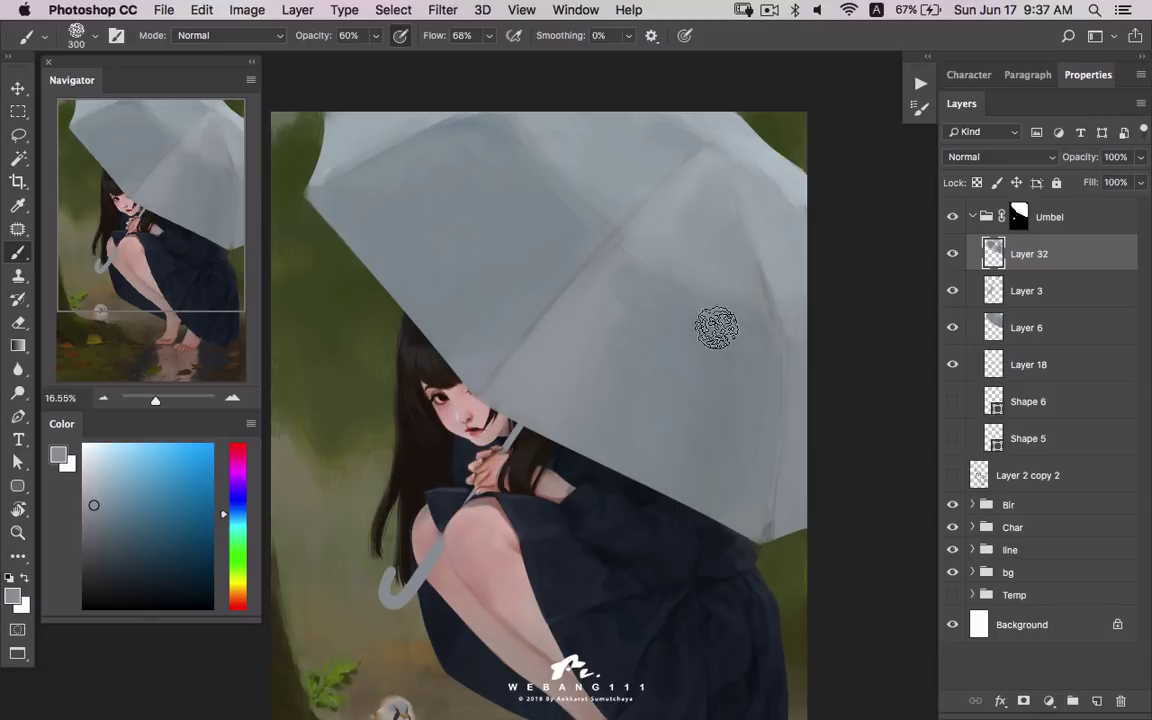
{"action": "left_click", "coordinate": [628, 299], "text": "alt"}
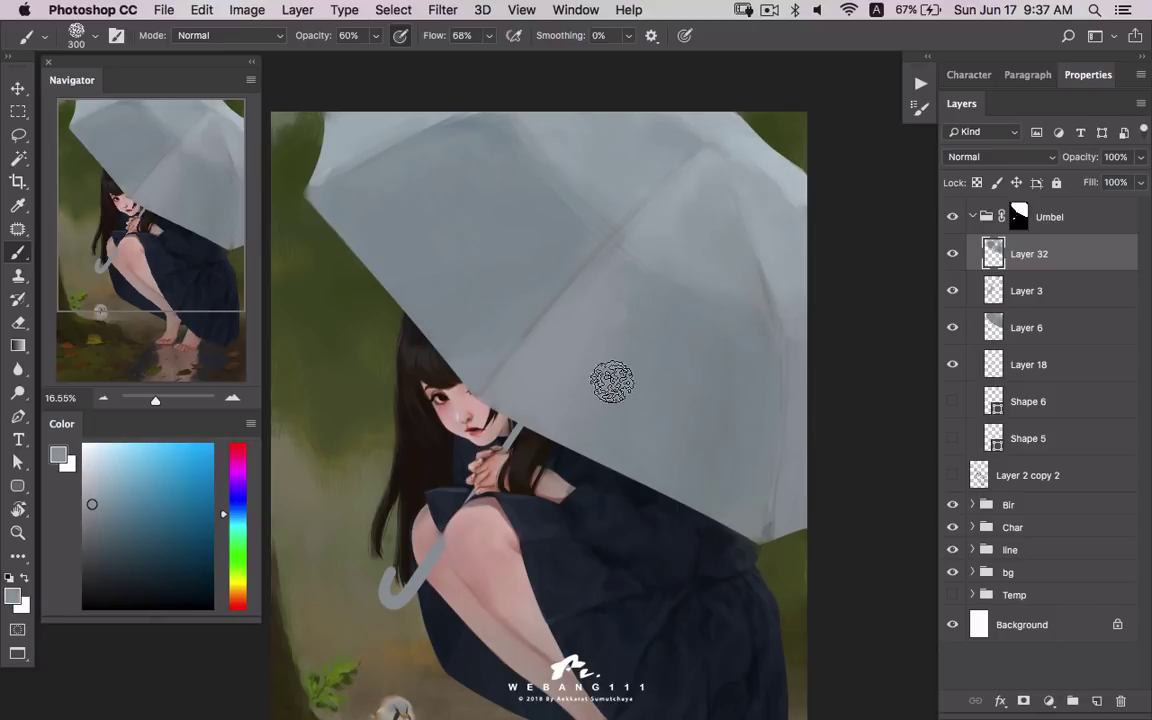
{"action": "left_click", "coordinate": [671, 345], "text": "alt"}
{"action": "left_click", "coordinate": [665, 320], "text": "alt"}
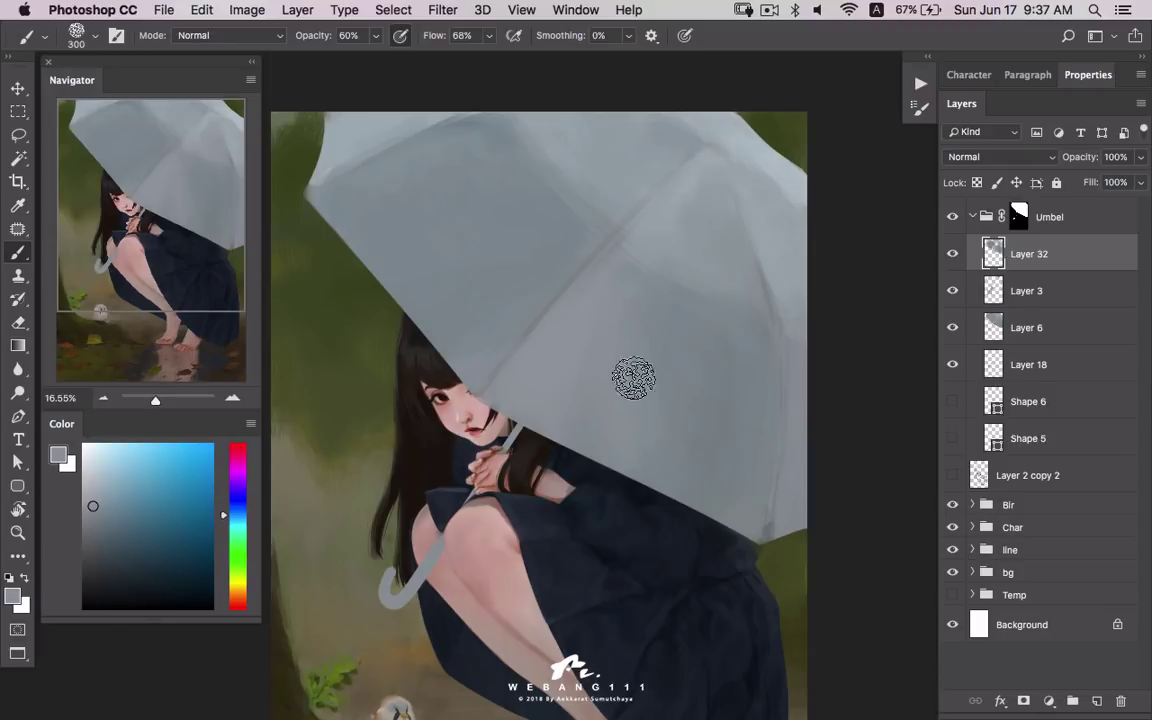
{"action": "left_click", "coordinate": [615, 280], "text": "alt"}
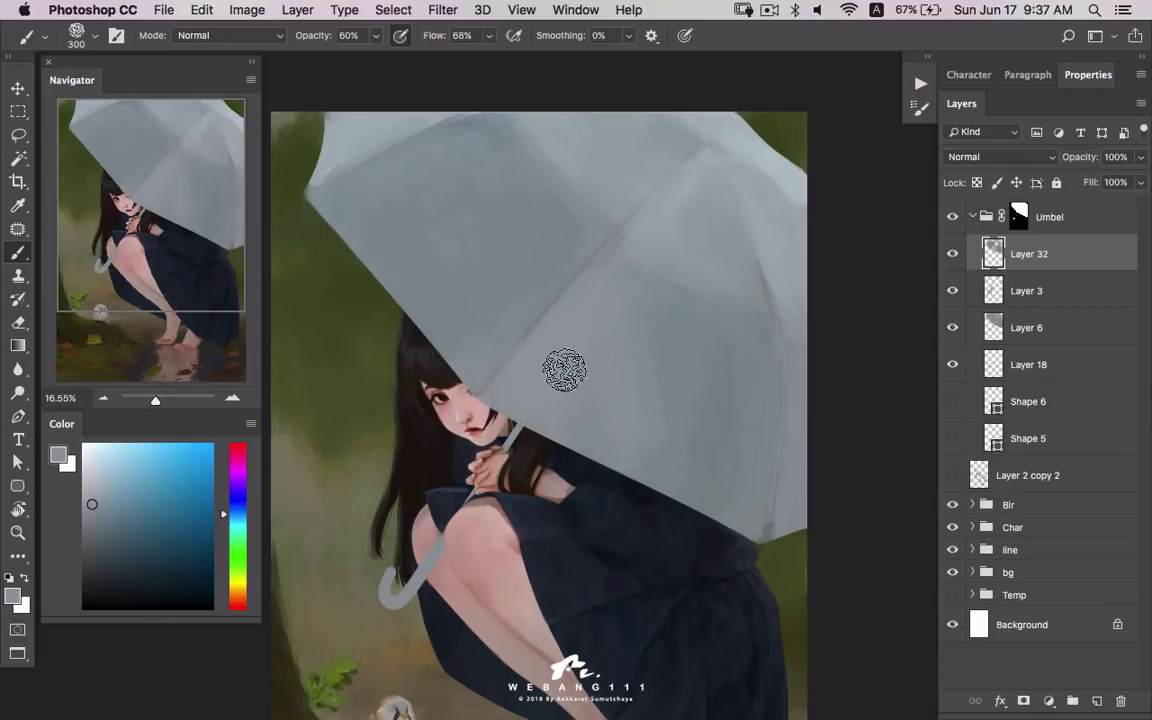
{"action": "left_click", "coordinate": [651, 387], "text": "alt"}
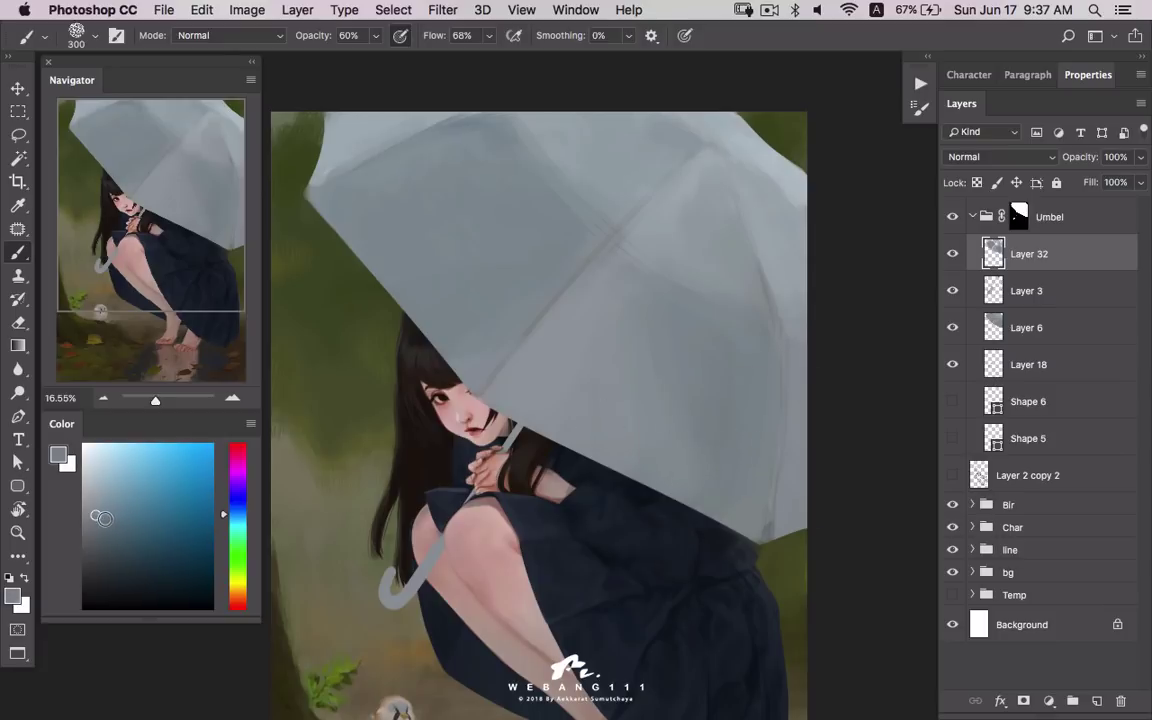
- Darken the umbrella's lower edge and underside, then shift the paint hue toward cyan
{"action": "mouse_move", "coordinate": [748, 468]}
{"action": "left_mouse_down"}
{"action": "mouse_move", "coordinate": [735, 550]}
{"action": "mouse_move", "coordinate": [728, 507]}
{"action": "left_mouse_up"}
{"action": "mouse_move", "coordinate": [737, 450]}
{"action": "left_mouse_down"}
{"action": "mouse_move", "coordinate": [743, 393]}
{"action": "mouse_move", "coordinate": [712, 378]}
{"action": "left_mouse_up"}
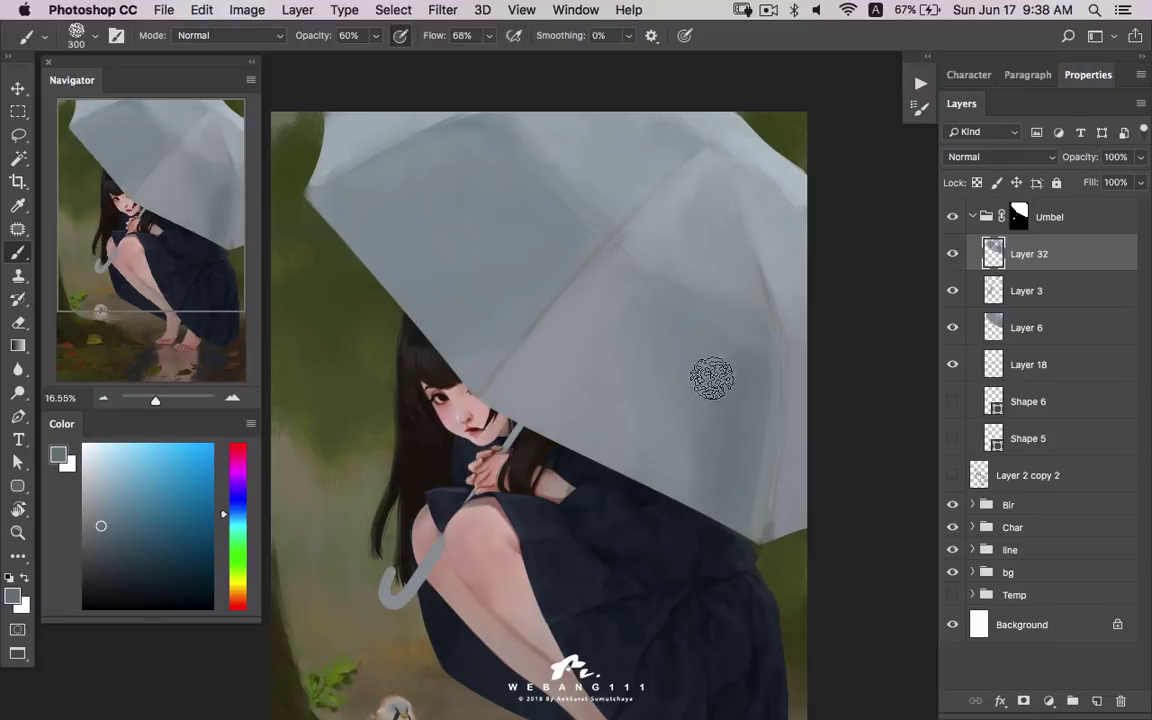
{"action": "left_click", "coordinate": [738, 340], "text": "alt"}
{"action": "left_click", "coordinate": [740, 348], "text": "alt"}
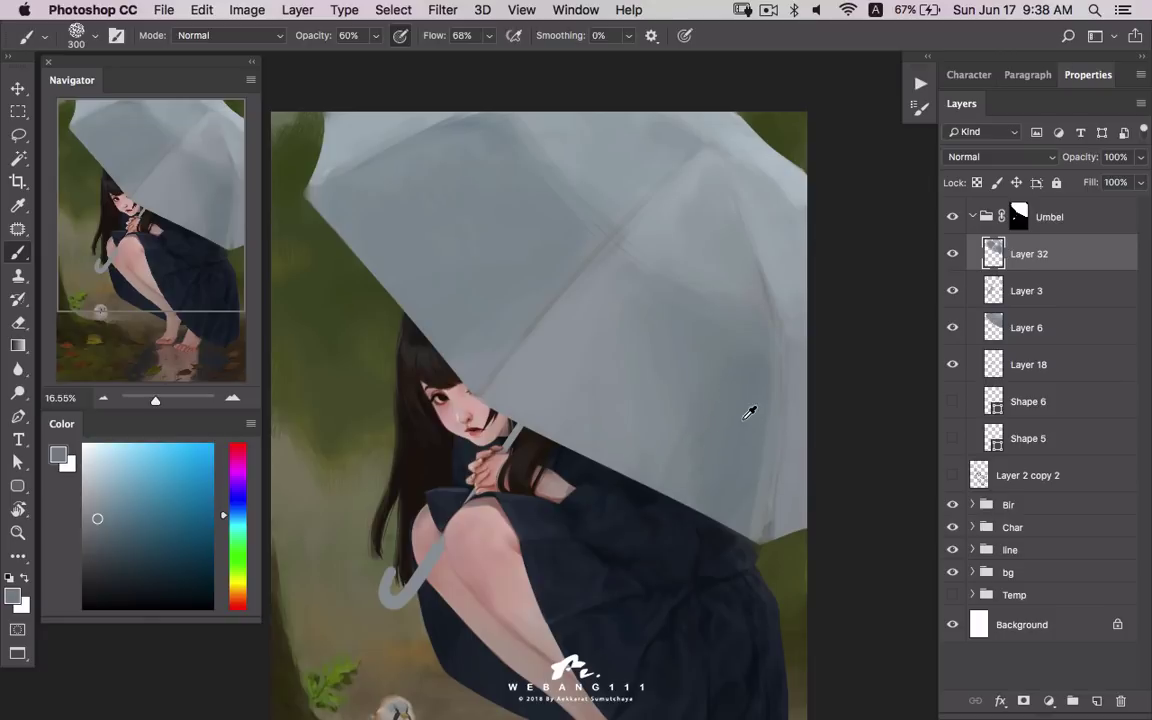
{"action": "left_click", "coordinate": [671, 372], "text": "alt"}
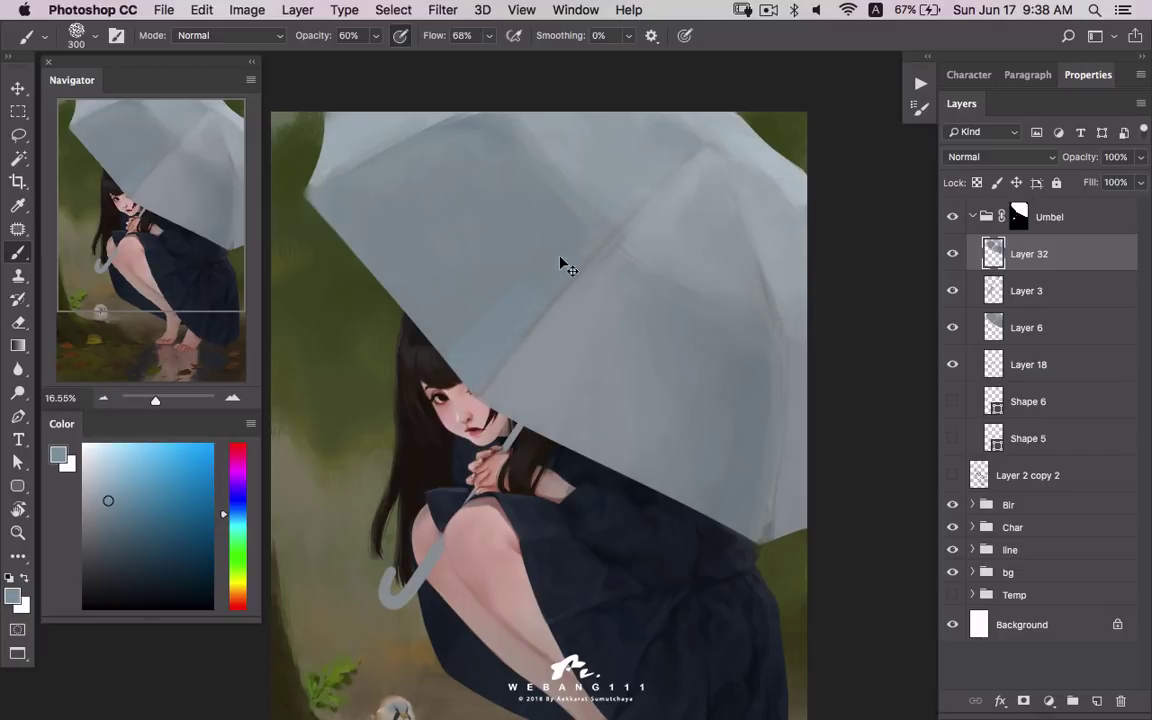
{"action": "left_click_drag", "start_coordinate": [240, 519], "coordinate": [224, 527]}
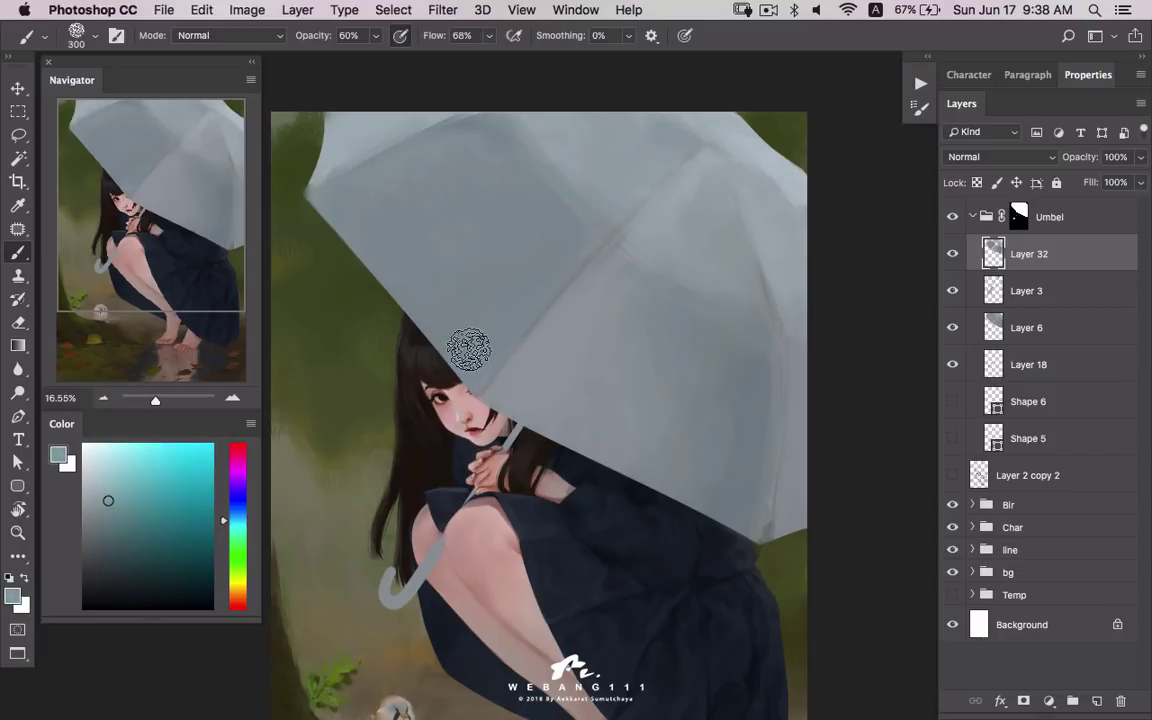
- Zoom in on the face and umbrella edge, zoom back out, and adjust the brush size
{"action": "key", "text": "z"}
{"action": "left_click_drag", "start_coordinate": [428, 300], "coordinate": [526, 275]}
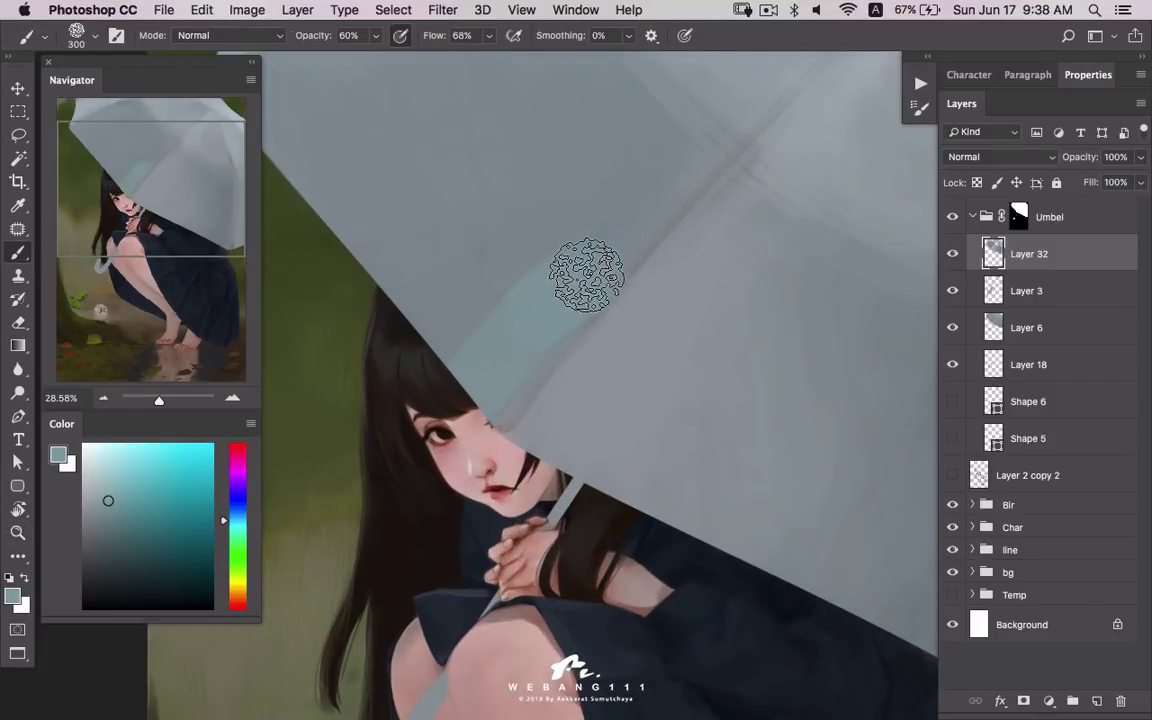
{"action": "key", "text": "z"}
{"action": "left_click_drag", "start_coordinate": [607, 257], "coordinate": [547, 293]}
{"action": "key", "text": "b"}
{"action": "left_click", "coordinate": [521, 229], "text": "alt"}
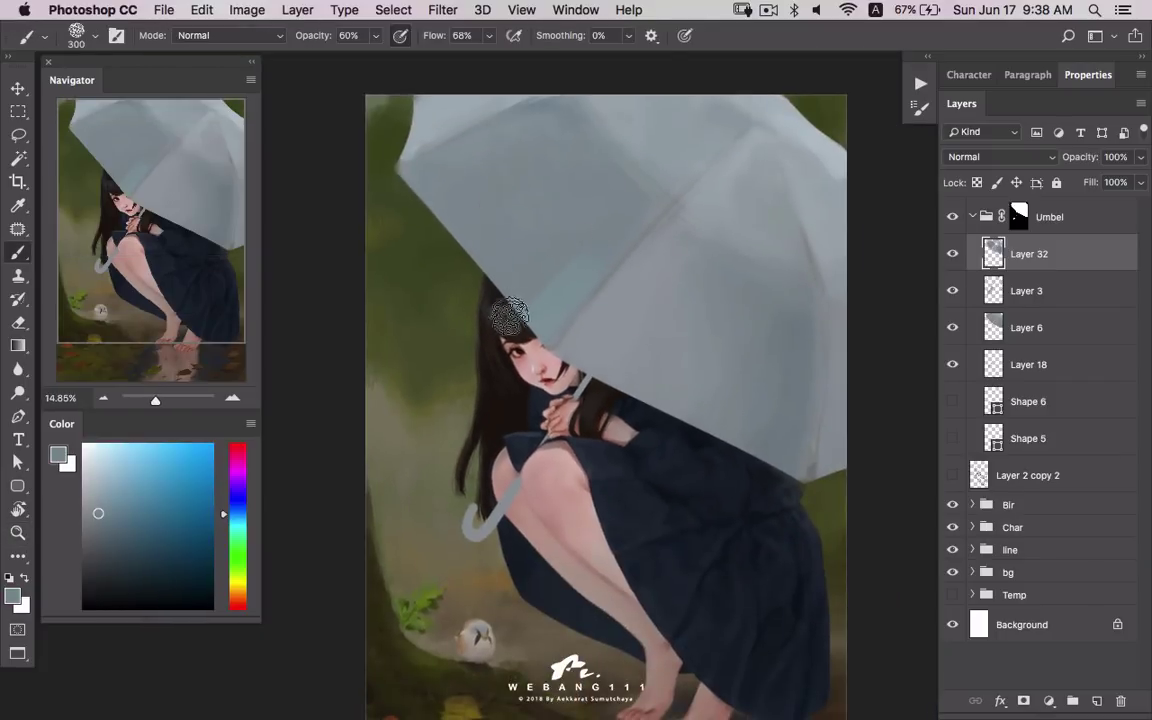
{"action": "left_click_drag", "start_coordinate": [544, 317], "coordinate": [540, 324]}
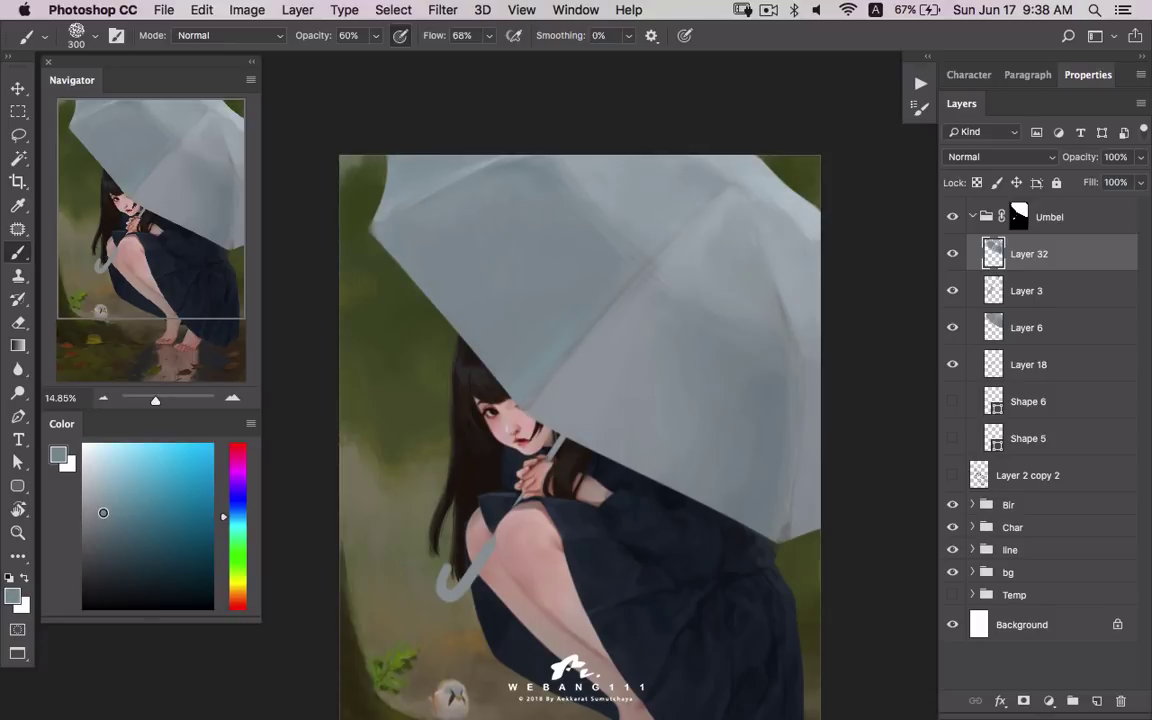
{"action": "key", "text": "bracketleft"}
{"action": "key", "text": "bracketleft"}
{"action": "key", "text": "bracketleft"}
{"action": "key", "text": "bracketleft"}
{"action": "key", "text": "bracketleft"}
{"action": "key", "text": "bracketright"}
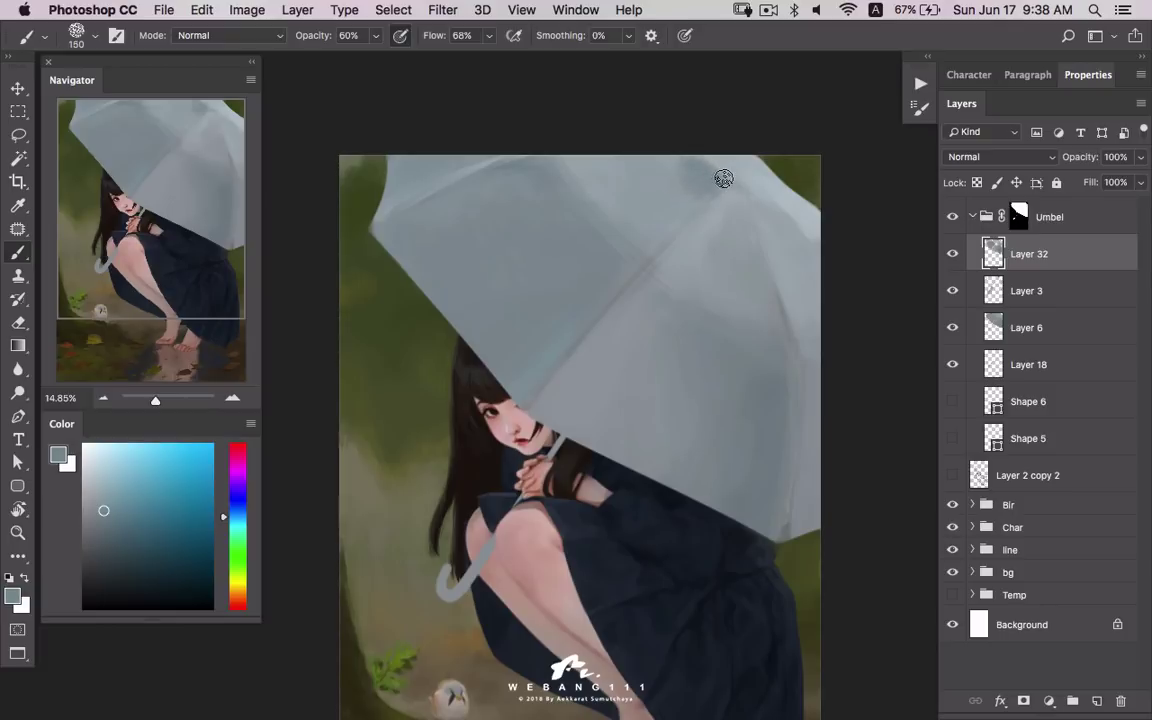
- Enlarge the brush to 150 px and sample blue-greys around the umbrella's top and left edge
{"action": "key", "text": "bracketright"}
{"action": "left_click", "coordinate": [716, 180], "text": "alt"}
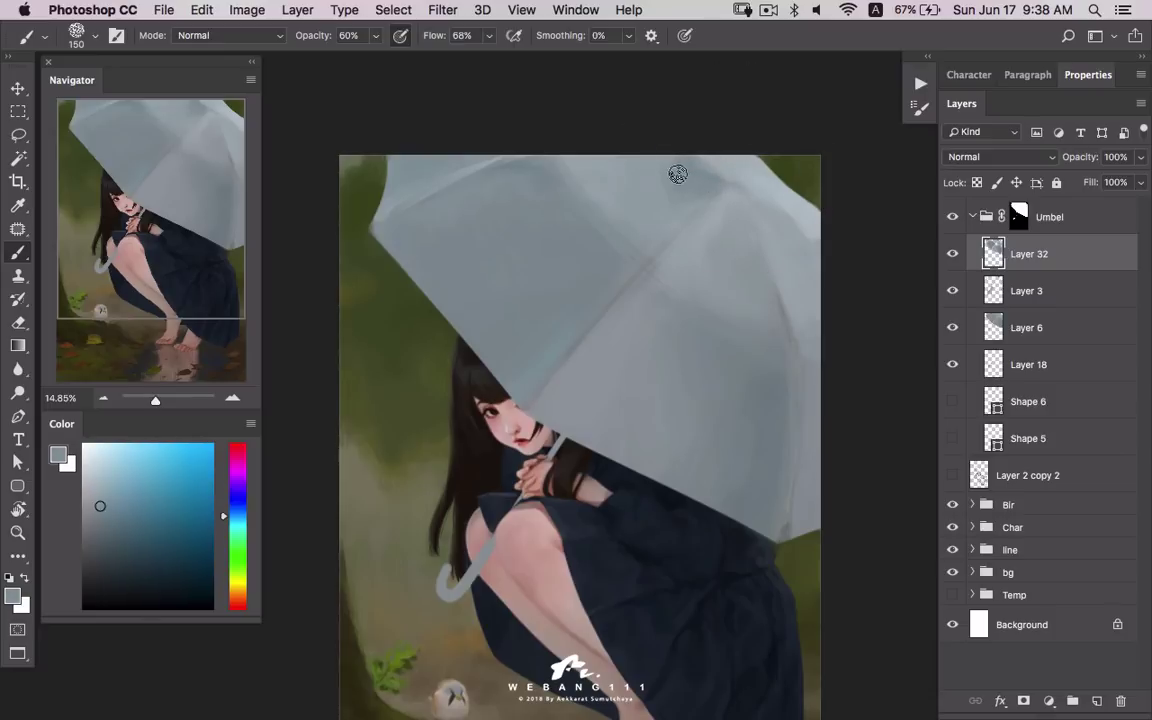
{"action": "left_click", "coordinate": [610, 158], "text": "alt"}
{"action": "left_click", "coordinate": [586, 178], "text": "alt"}
{"action": "left_click", "coordinate": [502, 306], "text": "alt"}
{"action": "left_click", "coordinate": [559, 318], "text": "alt"}
{"action": "left_click", "coordinate": [373, 202], "text": "alt"}
{"action": "left_click", "coordinate": [394, 156], "text": "alt"}
- Sample teal and grey-green at the umbrella top, then reorder Layer 32 in the Umbel group
{"action": "left_click", "coordinate": [706, 174], "text": "alt"}
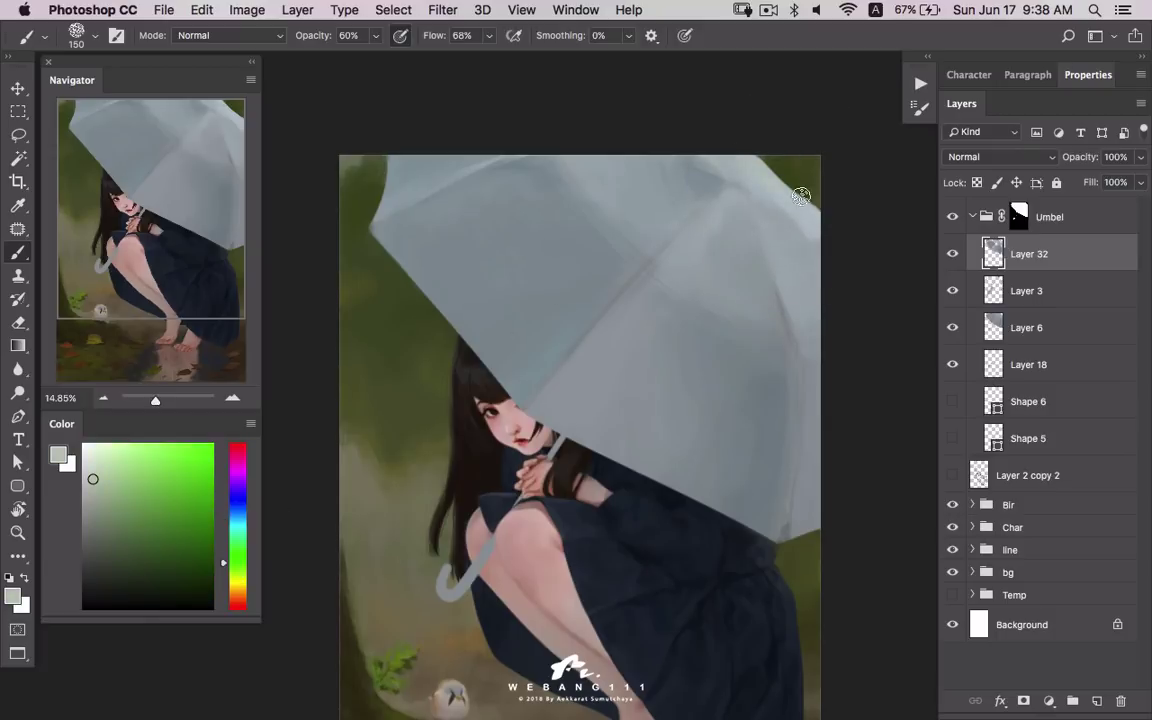
{"action": "left_click", "coordinate": [731, 155], "text": "alt"}
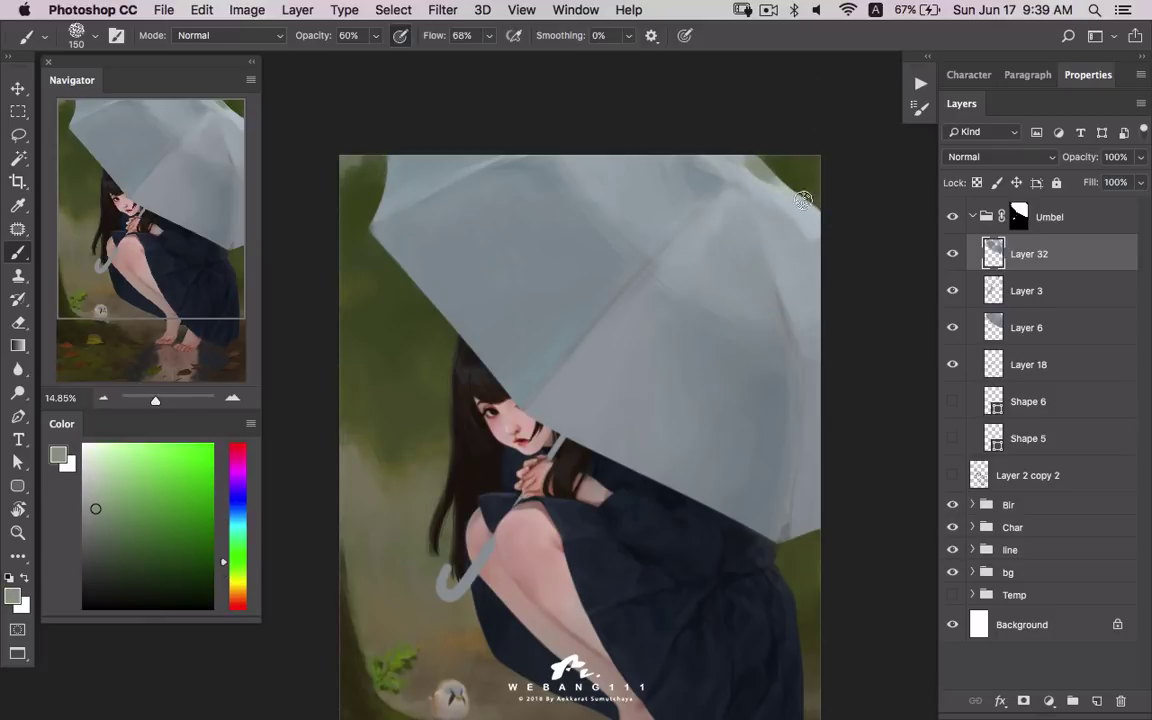
{"action": "left_click", "coordinate": [725, 180], "text": "alt"}
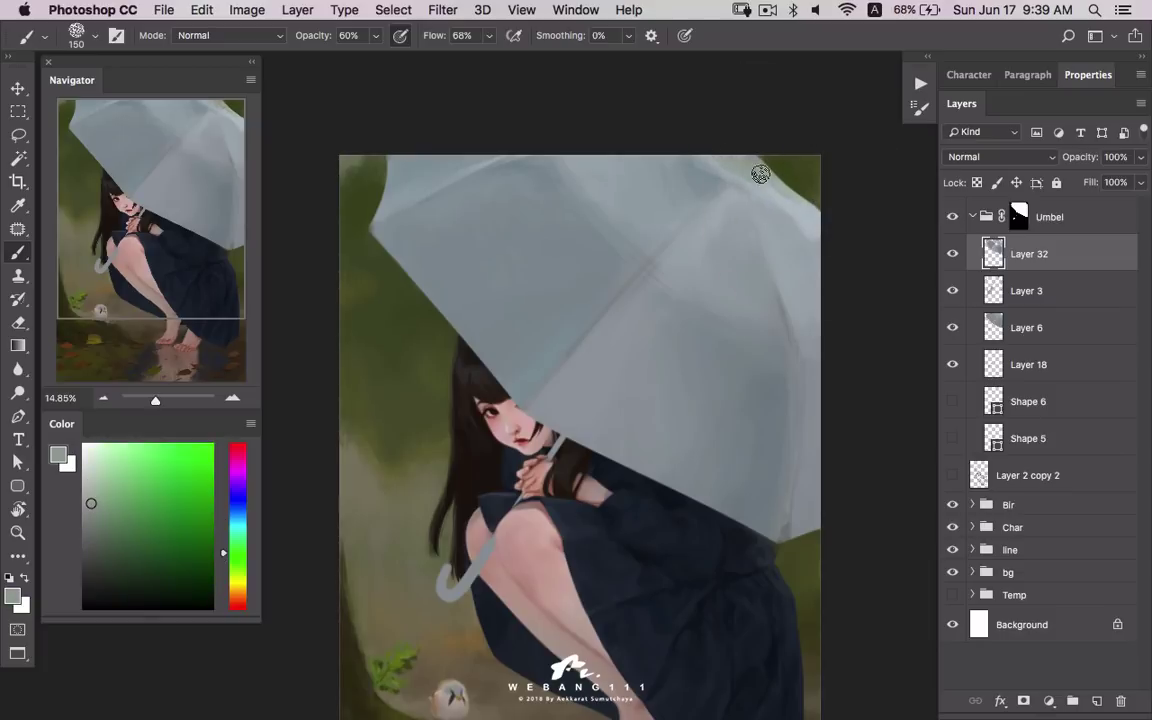
{"action": "left_click", "coordinate": [676, 162], "text": "alt"}
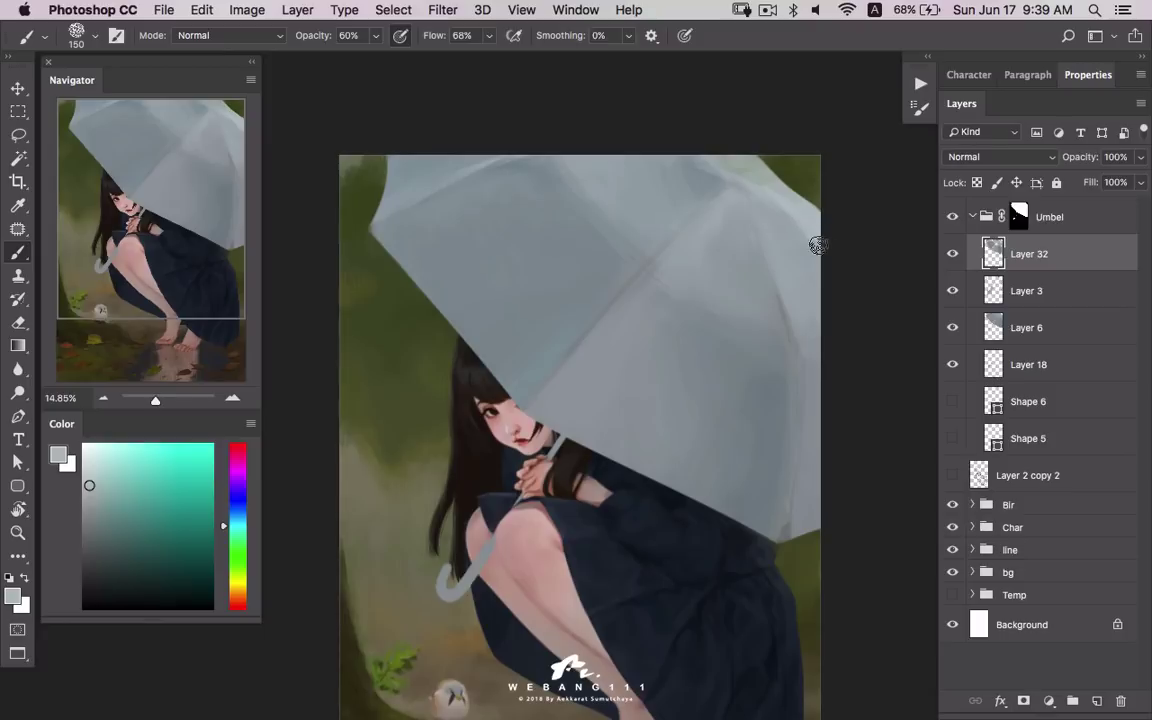
{"action": "left_click", "coordinate": [740, 228], "text": "alt"}
{"action": "left_click", "coordinate": [640, 163], "text": "alt"}
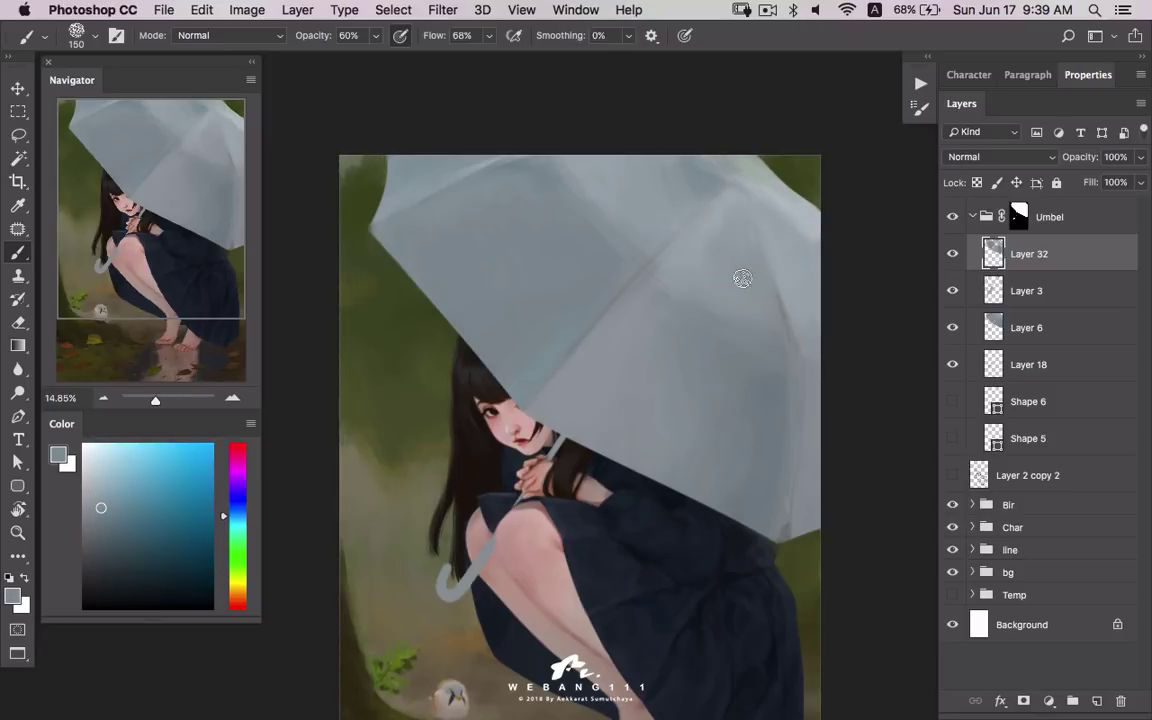
{"action": "left_click_drag", "start_coordinate": [1040, 250], "coordinate": [1049, 255]}
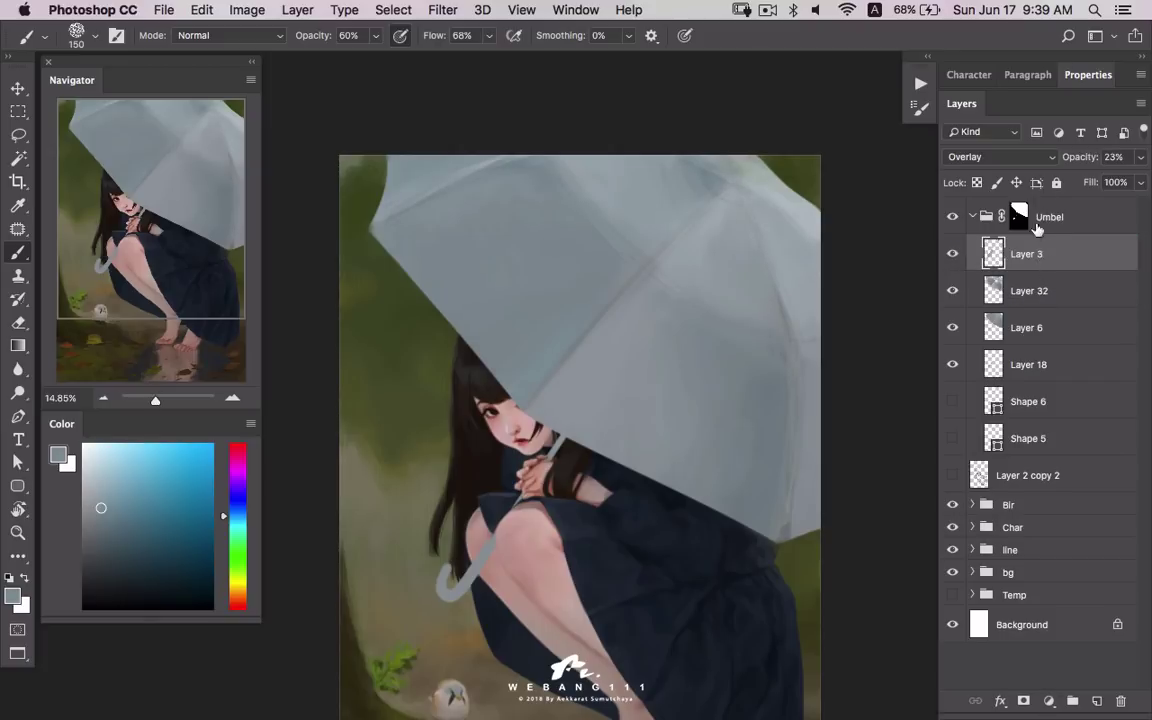
- Add Layer 33, zoom in on the umbrella, and pick a dark blue-grey hard round brush
{"action": "left_click", "coordinate": [1098, 701]}
{"action": "key", "text": "z"}
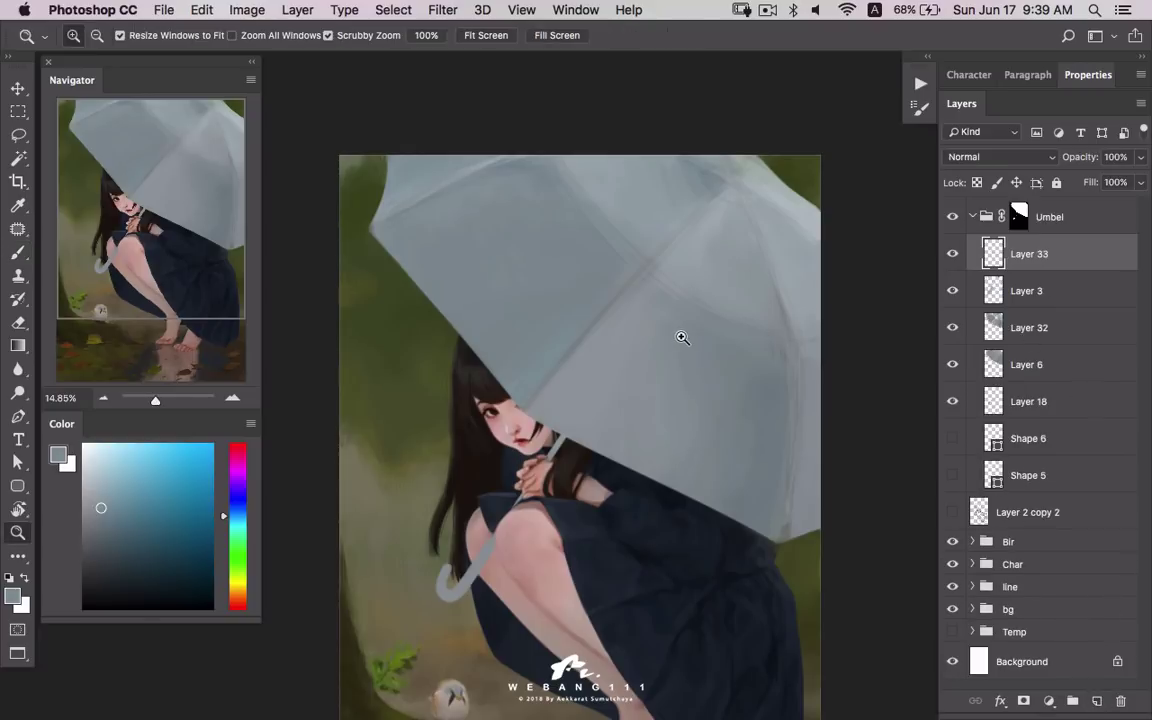
{"action": "left_click_drag", "start_coordinate": [681, 334], "coordinate": [715, 311]}
{"action": "key", "text": "b"}
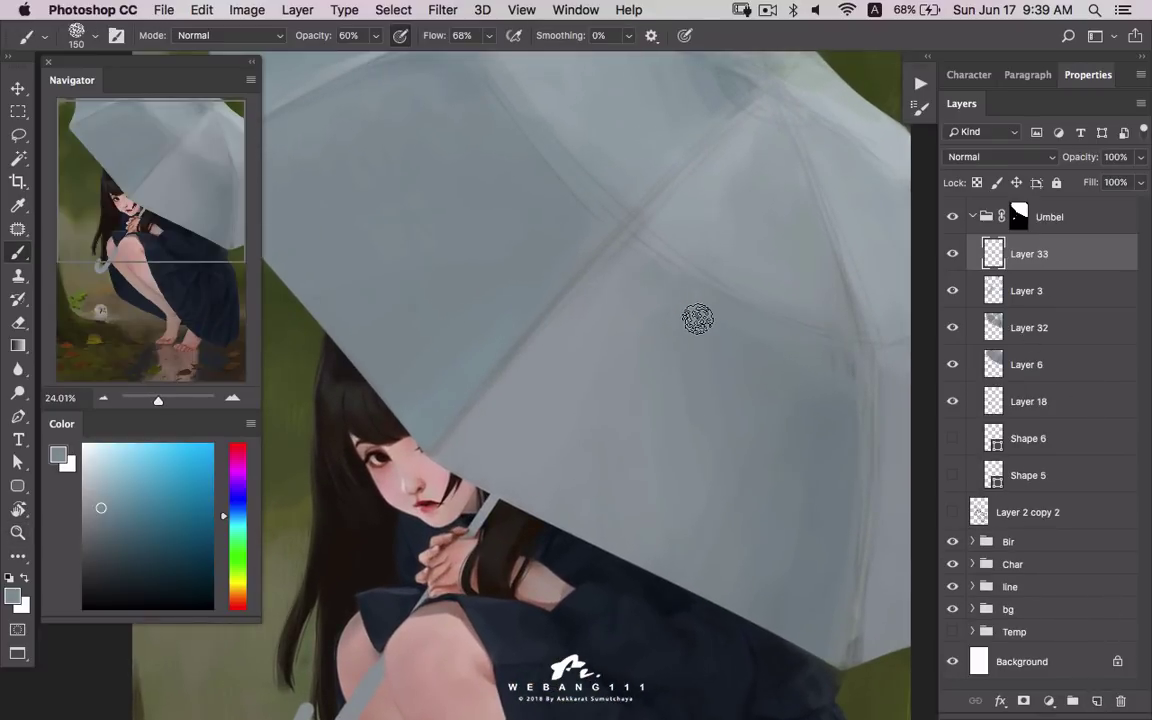
{"action": "left_click_drag", "start_coordinate": [95, 514], "coordinate": [104, 541]}
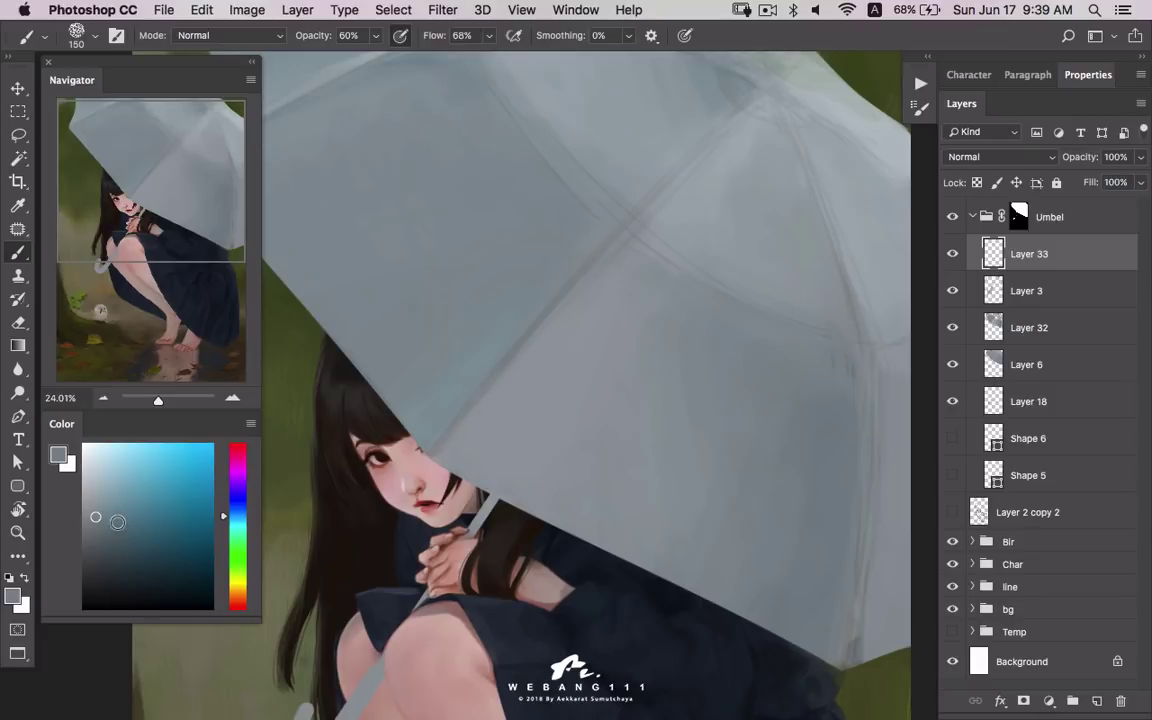
{"action": "key", "text": "bracketleft"}
{"action": "right_click", "coordinate": [558, 356]}
{"action": "left_click", "coordinate": [676, 541]}
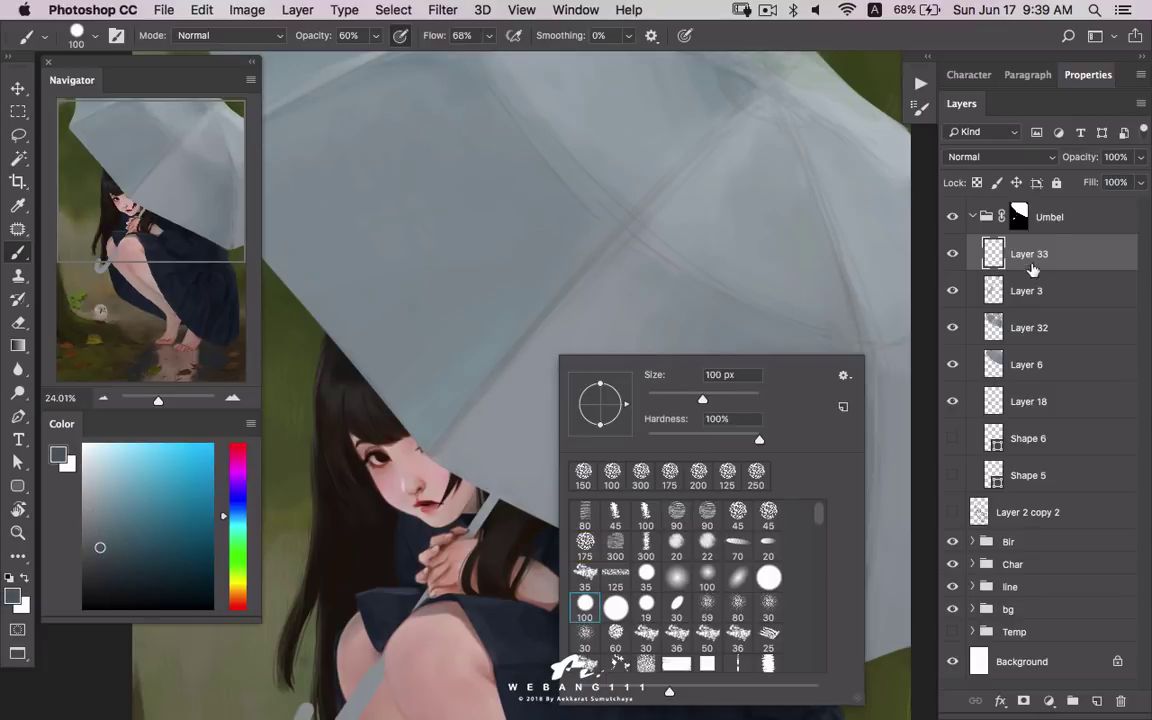
{"action": "key", "text": "Return"}
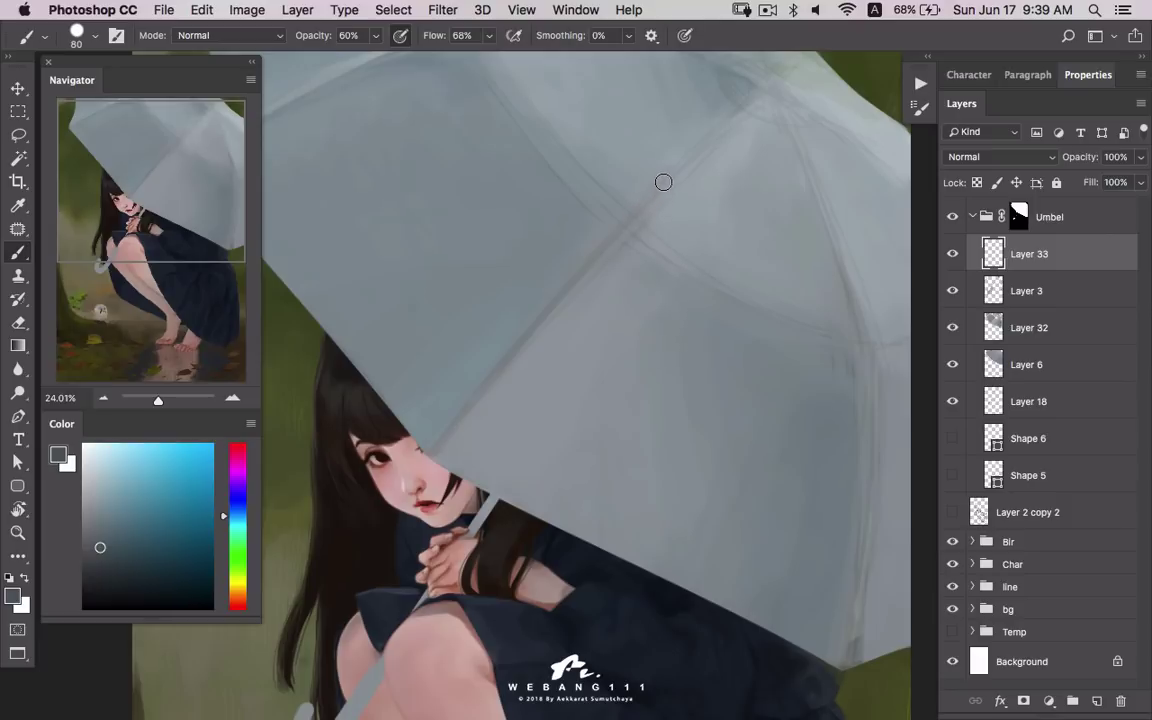
- Paint a thin dark line along the umbrella's central rib up to its top
{"action": "key", "text": "bracketleft"}
{"action": "key", "text": "bracketleft"}
{"action": "key", "text": "bracketleft"}
{"action": "left_click", "coordinate": [766, 89]}
{"action": "key", "text": "bracketleft"}
{"action": "key", "text": "super+z"}
{"action": "left_click_drag", "start_coordinate": [627, 222], "coordinate": [676, 170]}
{"action": "left_click_drag", "start_coordinate": [757, 95], "coordinate": [662, 195]}
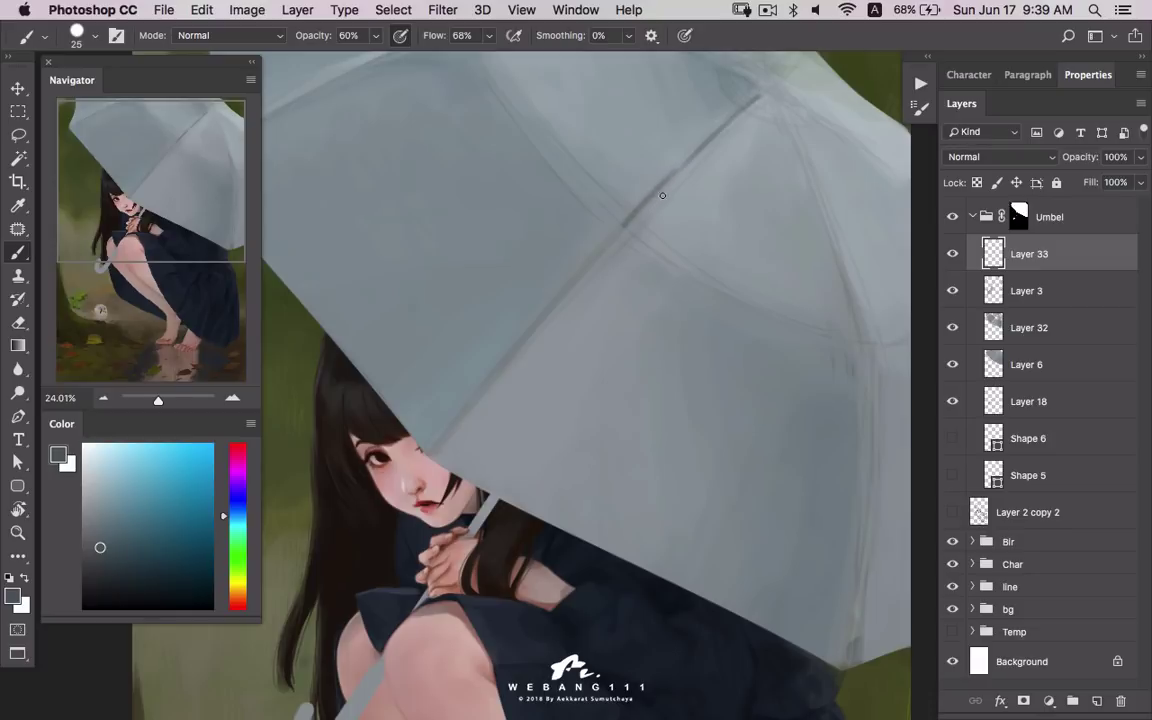
- Switch to the 19 px round brush through the brush presets and settings
{"action": "right_click", "coordinate": [740, 122]}
{"action": "left_click", "coordinate": [1098, 258]}
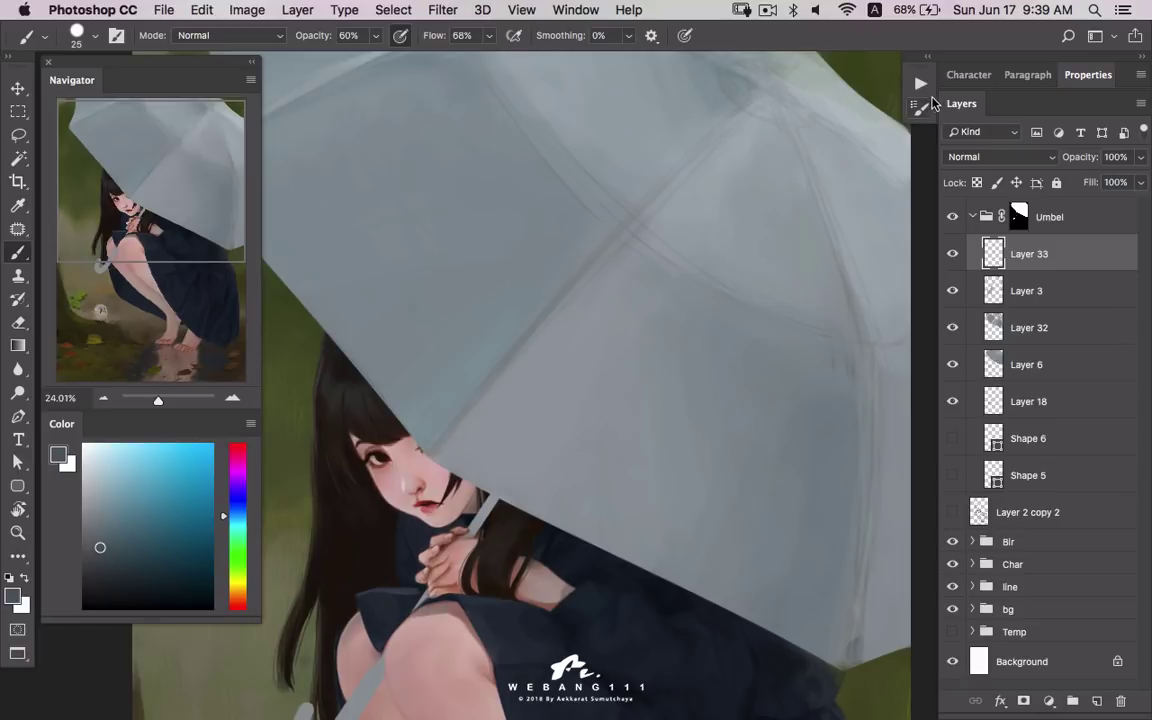
{"action": "left_click", "coordinate": [920, 108]}
{"action": "right_click", "coordinate": [492, 364]}
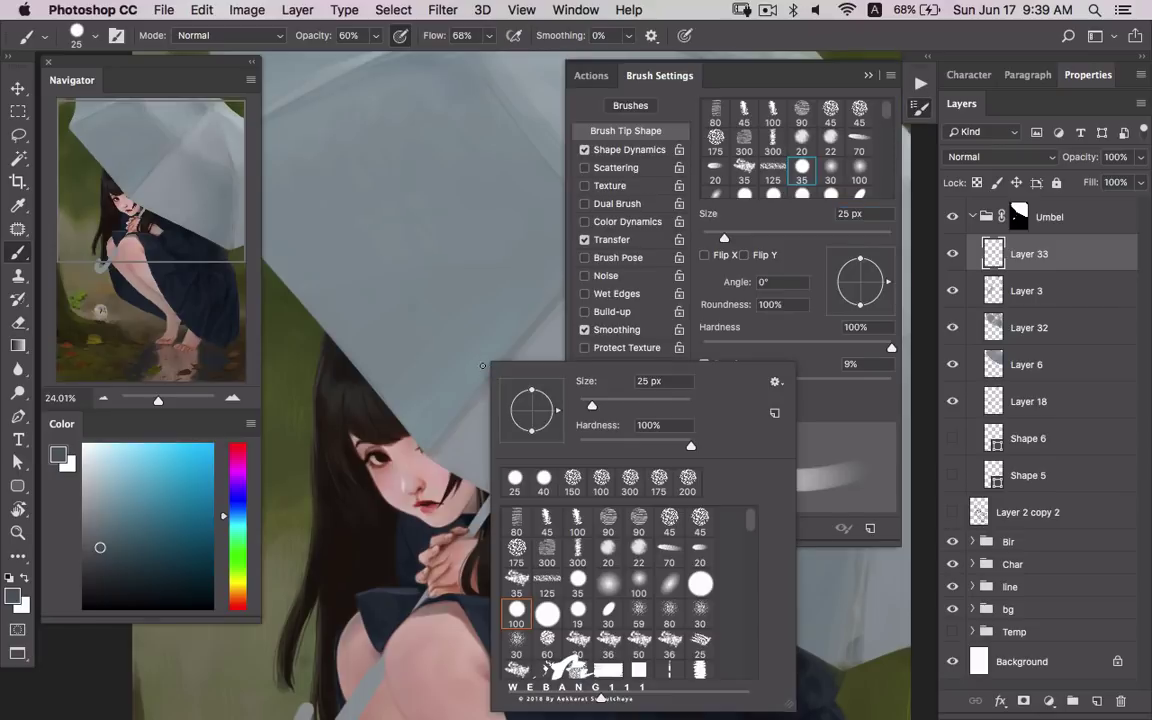
{"action": "left_click", "coordinate": [550, 612]}
{"action": "left_click", "coordinate": [578, 610]}
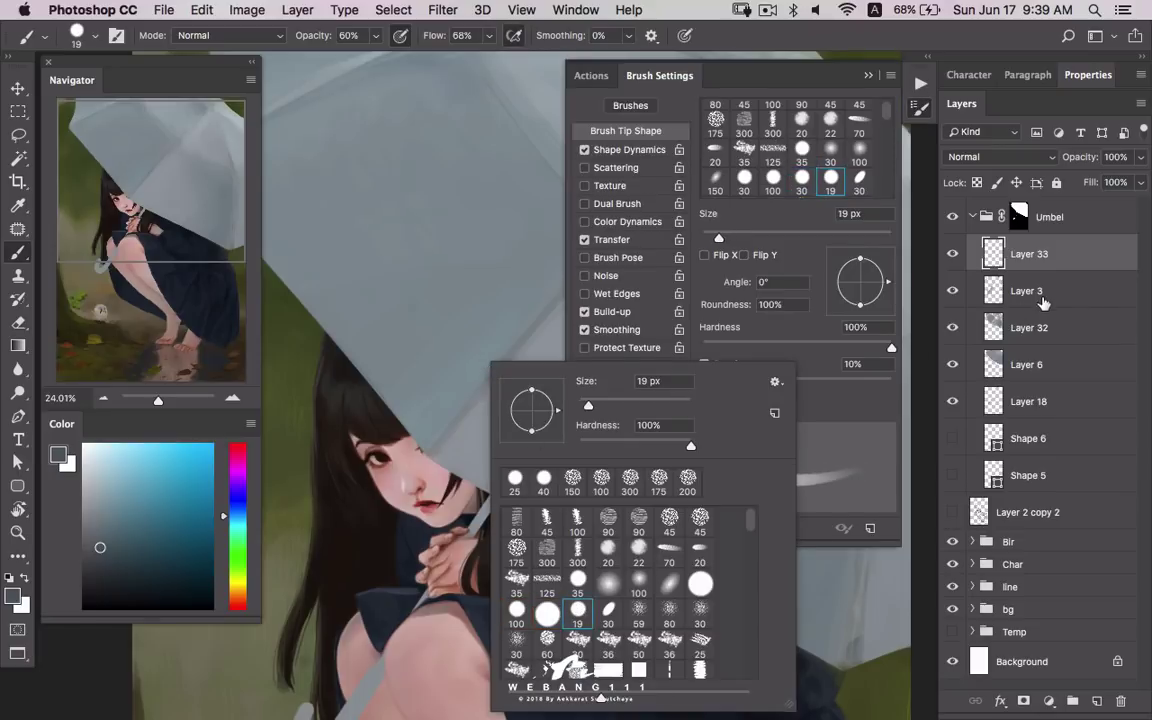
{"action": "left_click", "coordinate": [913, 173]}
{"action": "left_click", "coordinate": [919, 110]}
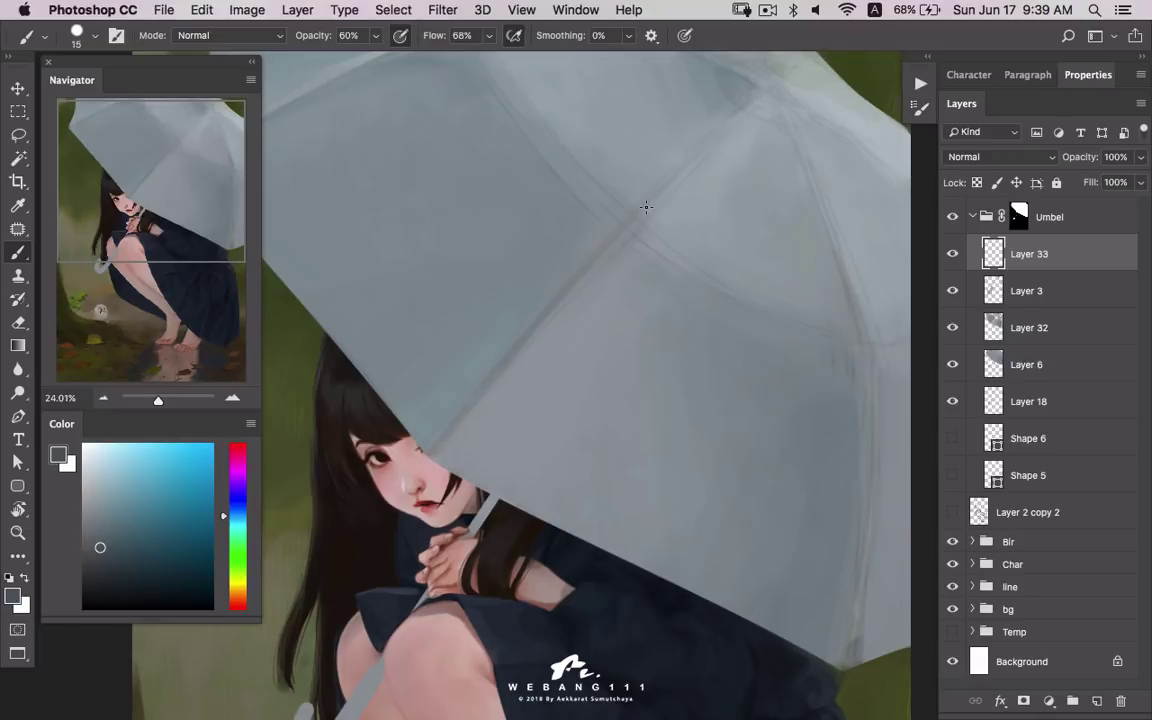
- With a 20 px brush, repaint the central rib dark and add a lighter highlight over it
{"action": "key", "text": "bracketright"}
{"action": "left_click_drag", "start_coordinate": [625, 224], "coordinate": [765, 86]}
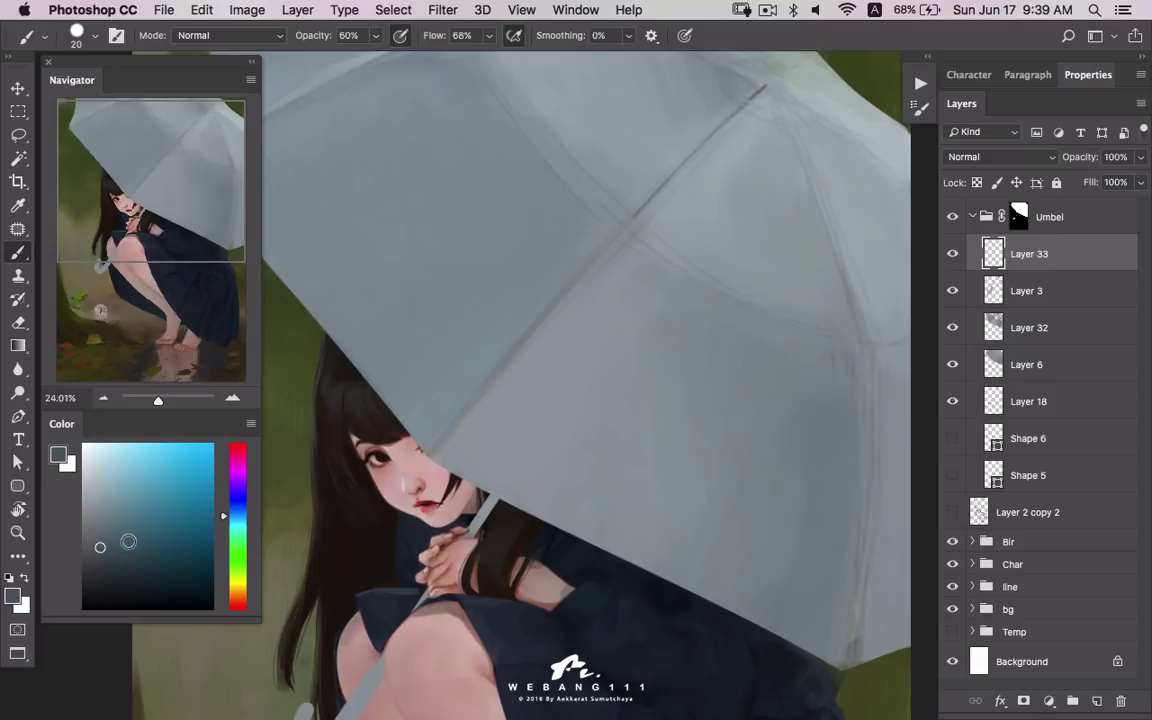
{"action": "left_click", "coordinate": [100, 540]}
{"action": "left_click_drag", "start_coordinate": [628, 219], "coordinate": [735, 112]}
- Choose a slightly different grey and paint a darker rib down the umbrella's right side
{"action": "scroll", "coordinate": [624, 271], "scroll_direction": "down", "scroll_amount": 3}
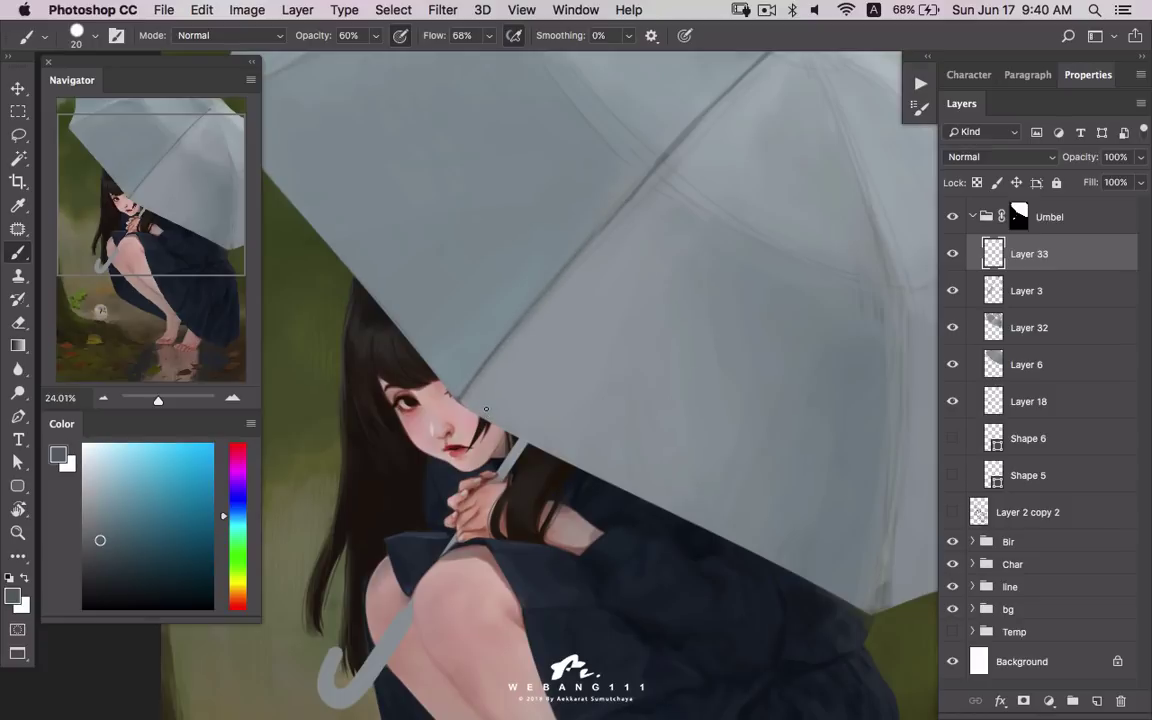
{"action": "scroll", "coordinate": [740, 265], "scroll_direction": "right", "scroll_amount": 3}
{"action": "scroll", "coordinate": [740, 265], "scroll_direction": "up", "scroll_amount": 2}
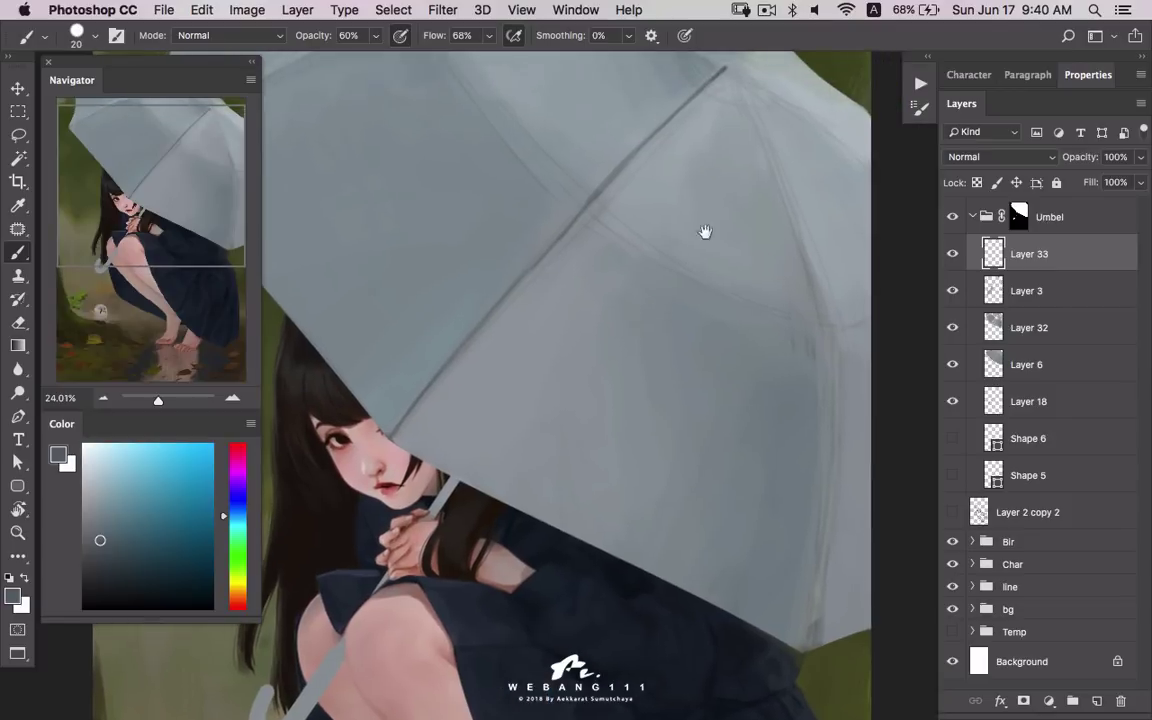
{"action": "left_click", "coordinate": [99, 537]}
{"action": "left_click_drag", "start_coordinate": [740, 78], "coordinate": [828, 303]}
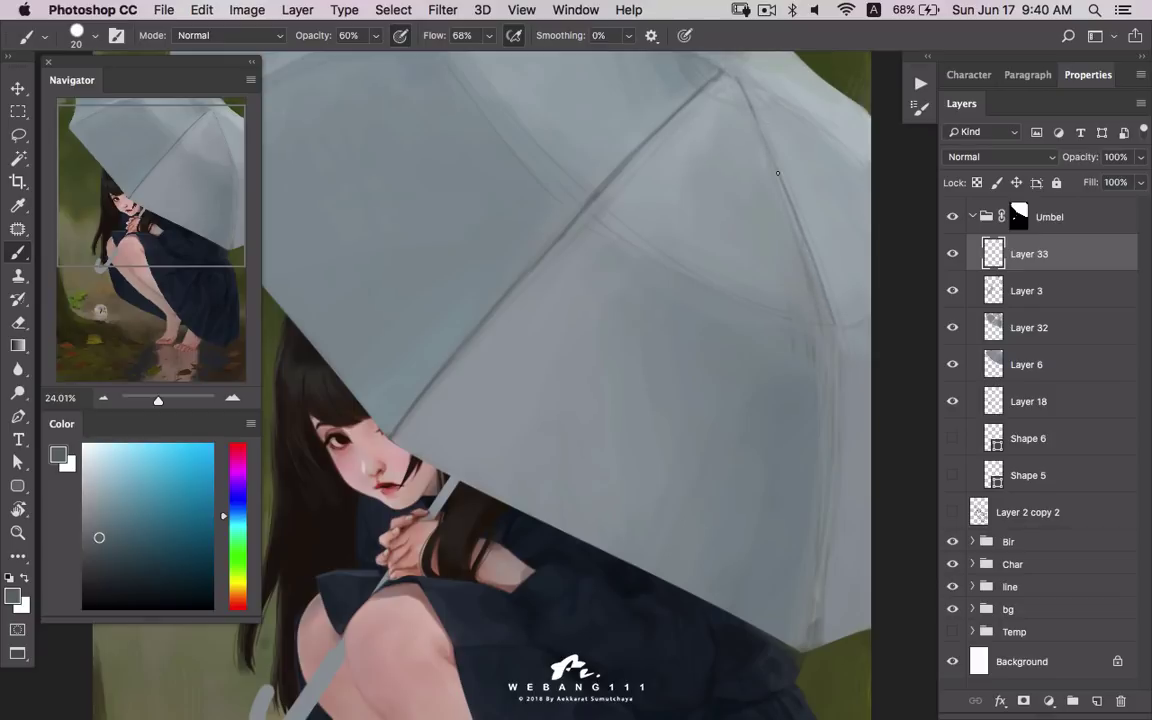
- Rotate the canvas view and add a faint lighter stroke along the umbrella's left edge
{"action": "key", "text": "r"}
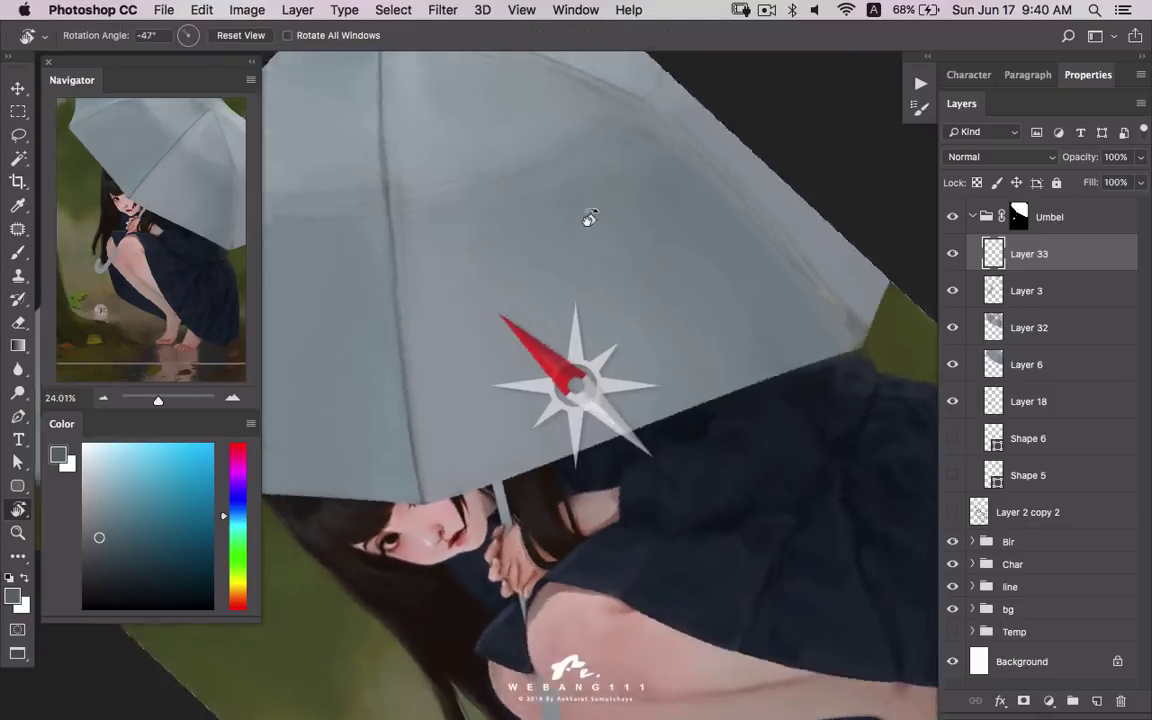
{"action": "mouse_move", "coordinate": [588, 218]}
{"action": "left_mouse_down"}
{"action": "mouse_move", "coordinate": [511, 343]}
{"action": "mouse_move", "coordinate": [599, 301]}
{"action": "mouse_move", "coordinate": [728, 280]}
{"action": "left_mouse_up"}
{"action": "key", "text": "b"}
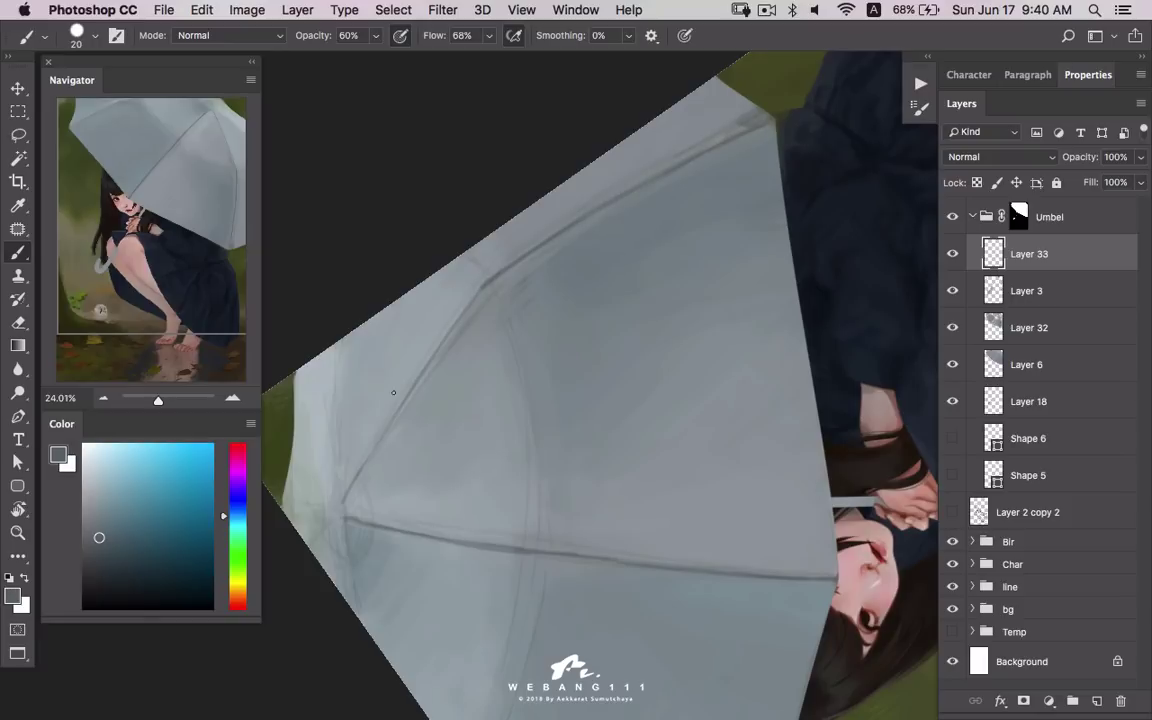
{"action": "left_click", "coordinate": [95, 525]}
{"action": "mouse_move", "coordinate": [338, 471]}
{"action": "left_mouse_down"}
{"action": "mouse_move", "coordinate": [349, 312]}
{"action": "mouse_move", "coordinate": [555, 327]}
{"action": "mouse_move", "coordinate": [702, 501]}
{"action": "left_mouse_up"}
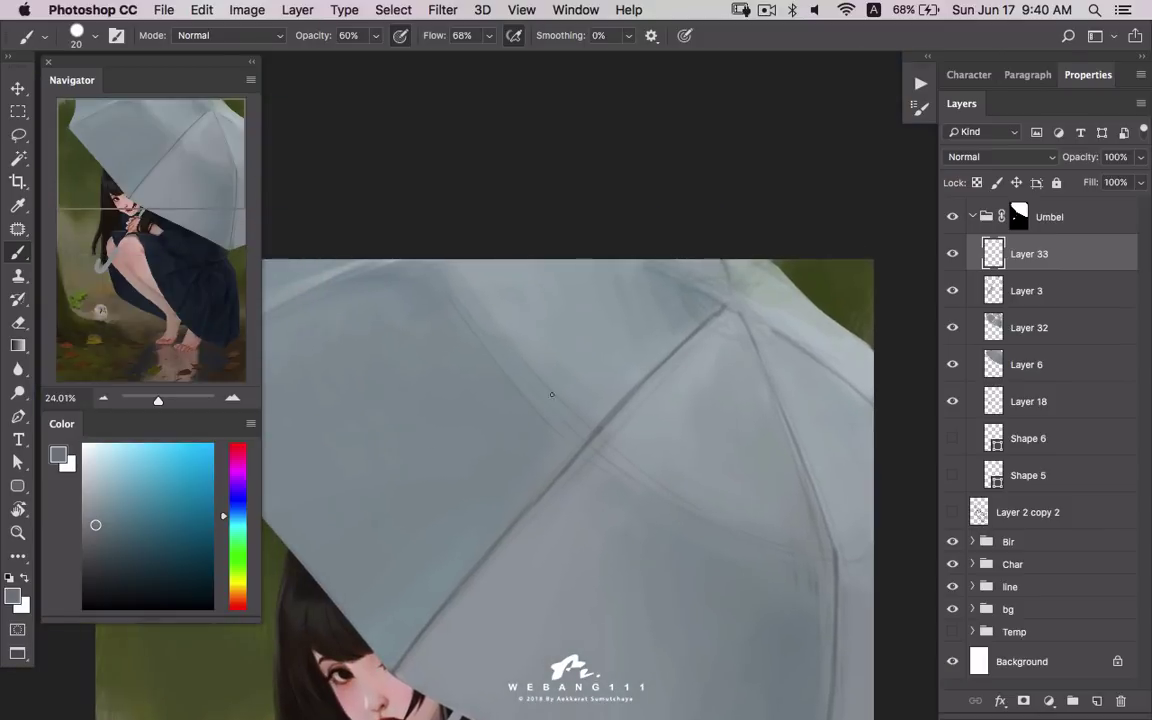
- Sample umbrella greys and darken the upper edge starting from the left tip
{"action": "left_click", "coordinate": [663, 272], "text": "alt"}
{"action": "left_click_drag", "start_coordinate": [538, 338], "coordinate": [758, 291]}
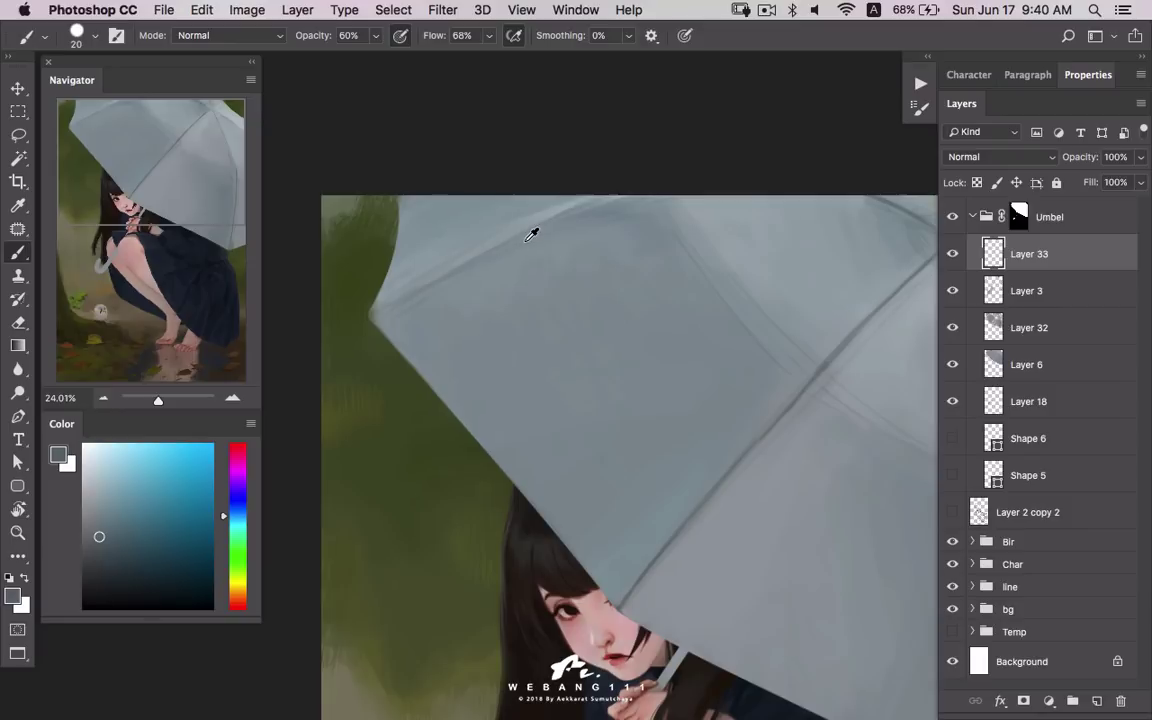
{"action": "left_click", "coordinate": [480, 210], "text": "alt"}
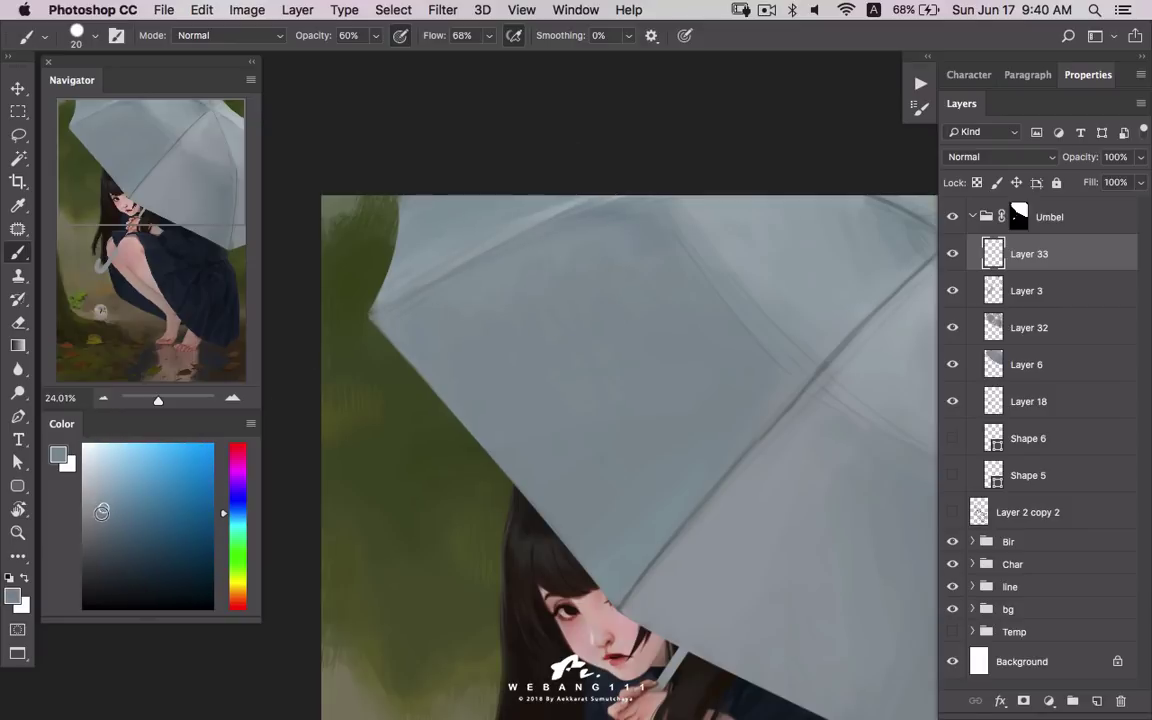
{"action": "left_click", "coordinate": [372, 318], "text": "alt"}
{"action": "left_click_drag", "start_coordinate": [364, 317], "coordinate": [522, 234]}
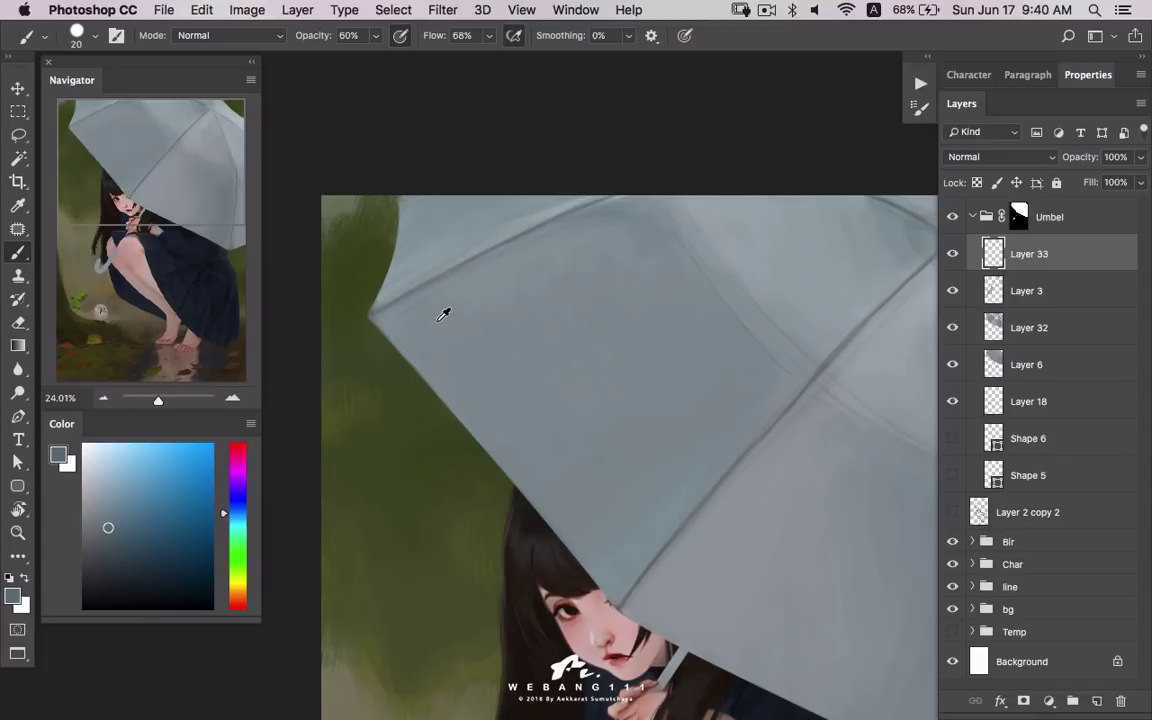
{"action": "left_click_drag", "start_coordinate": [442, 311], "coordinate": [518, 346]}
- Choose a large round brush, shrink it to 35 px, and frame the girl's face
{"action": "right_click", "coordinate": [518, 346]}
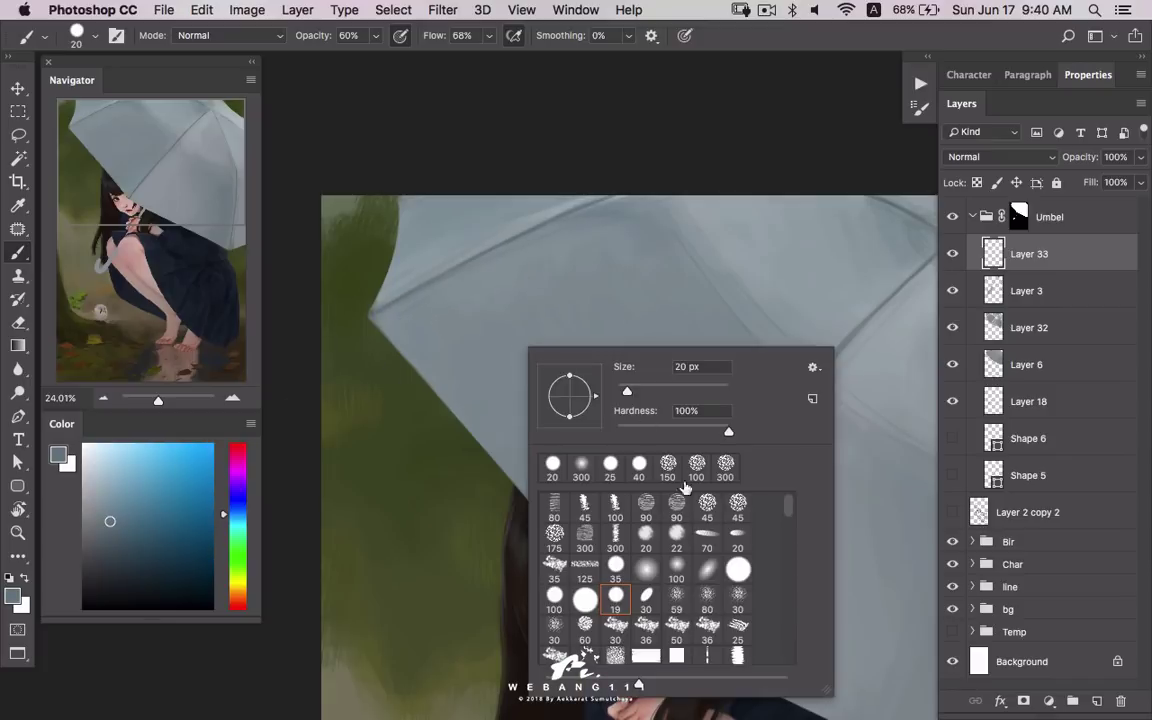
{"action": "left_click", "coordinate": [555, 598]}
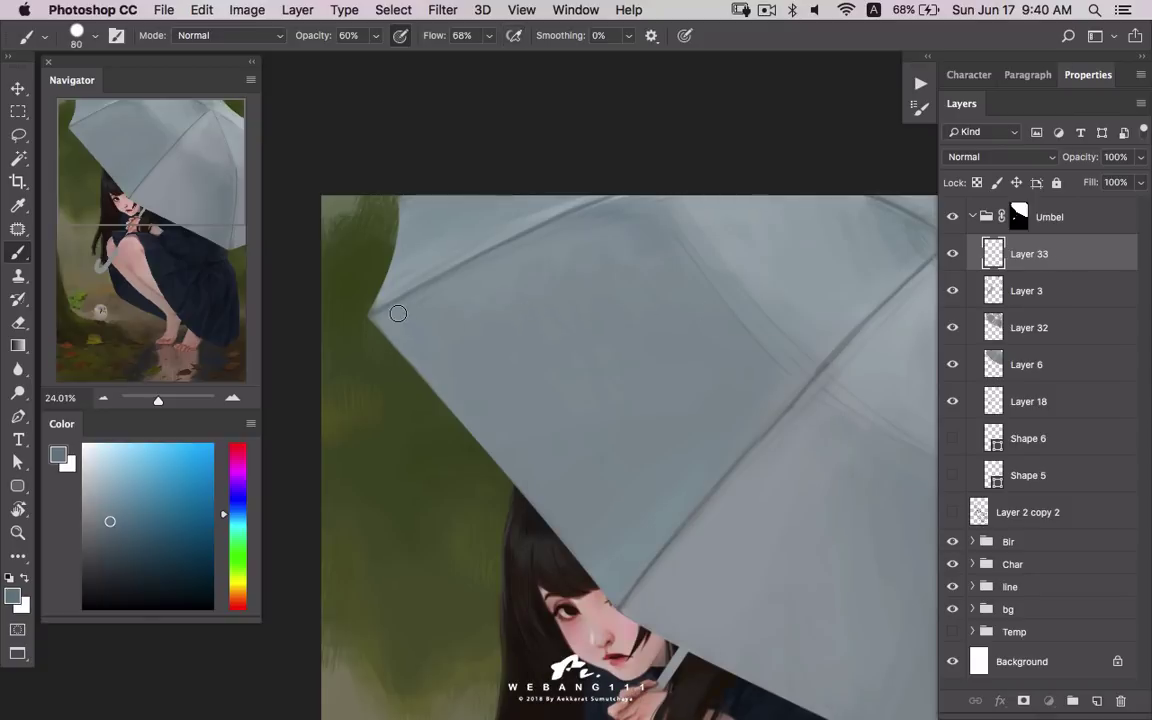
{"action": "key", "text": "bracketleft"}
{"action": "key", "text": "bracketleft"}
{"action": "key", "text": "bracketleft"}
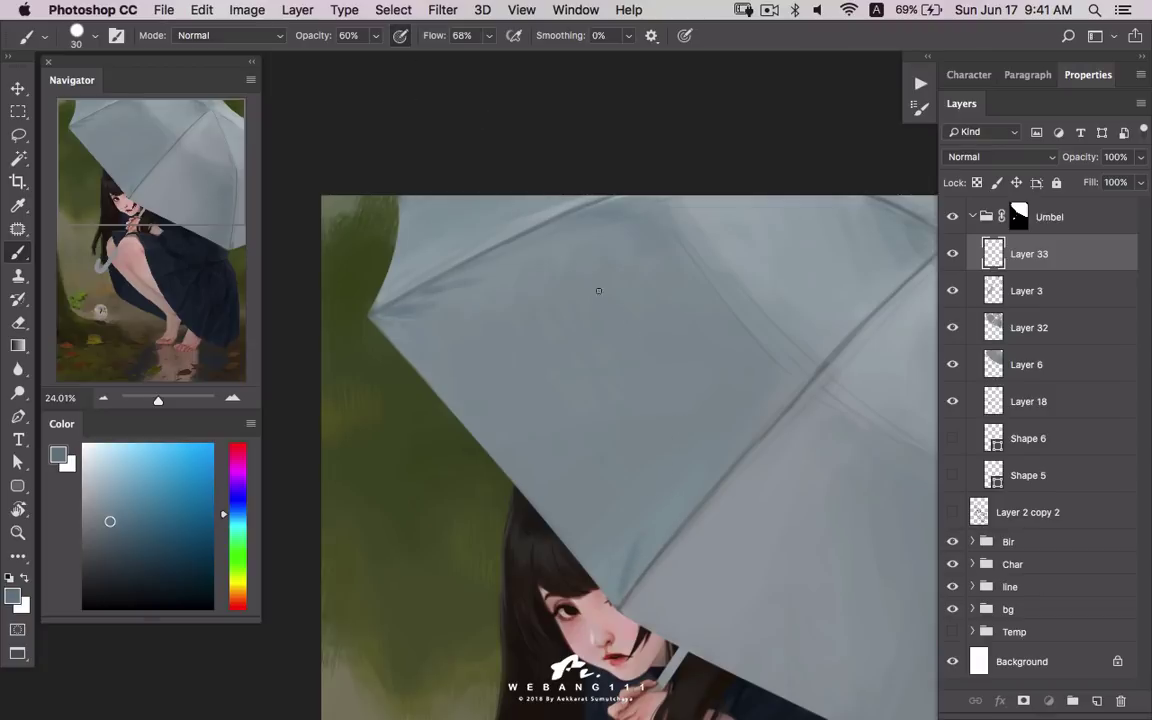
{"action": "left_click_drag", "start_coordinate": [661, 478], "coordinate": [656, 401]}
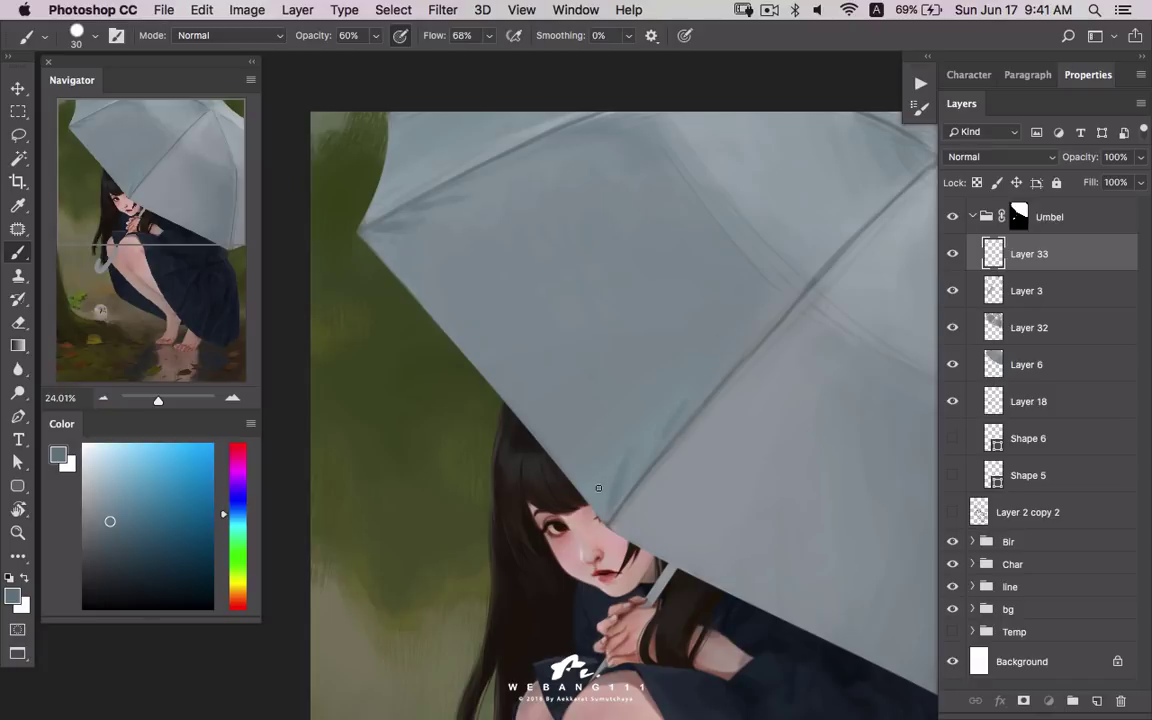
- Sample a darker grey-blue, hide Layer 3, and stroke the umbrella's lower-right rim
{"action": "left_click", "coordinate": [107, 517]}
{"action": "left_click", "coordinate": [680, 488], "text": "alt"}
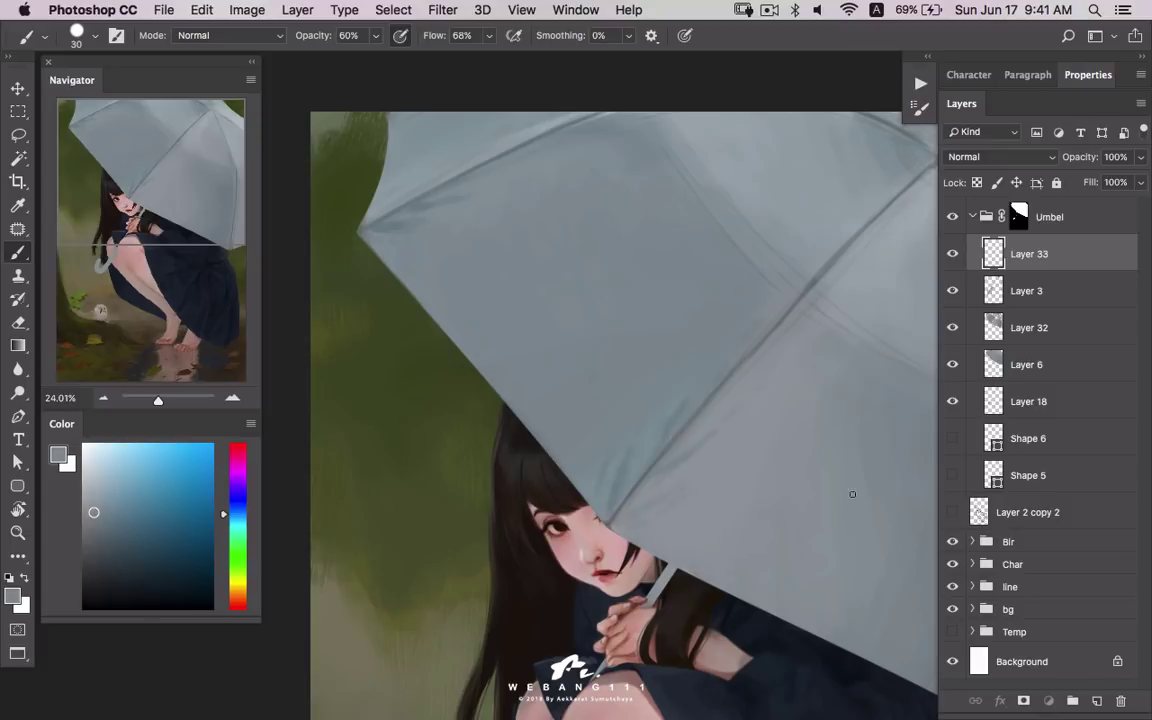
{"action": "scroll", "coordinate": [800, 450], "scroll_direction": "down", "scroll_amount": 3}
{"action": "scroll", "coordinate": [800, 450], "scroll_direction": "right", "scroll_amount": 5}
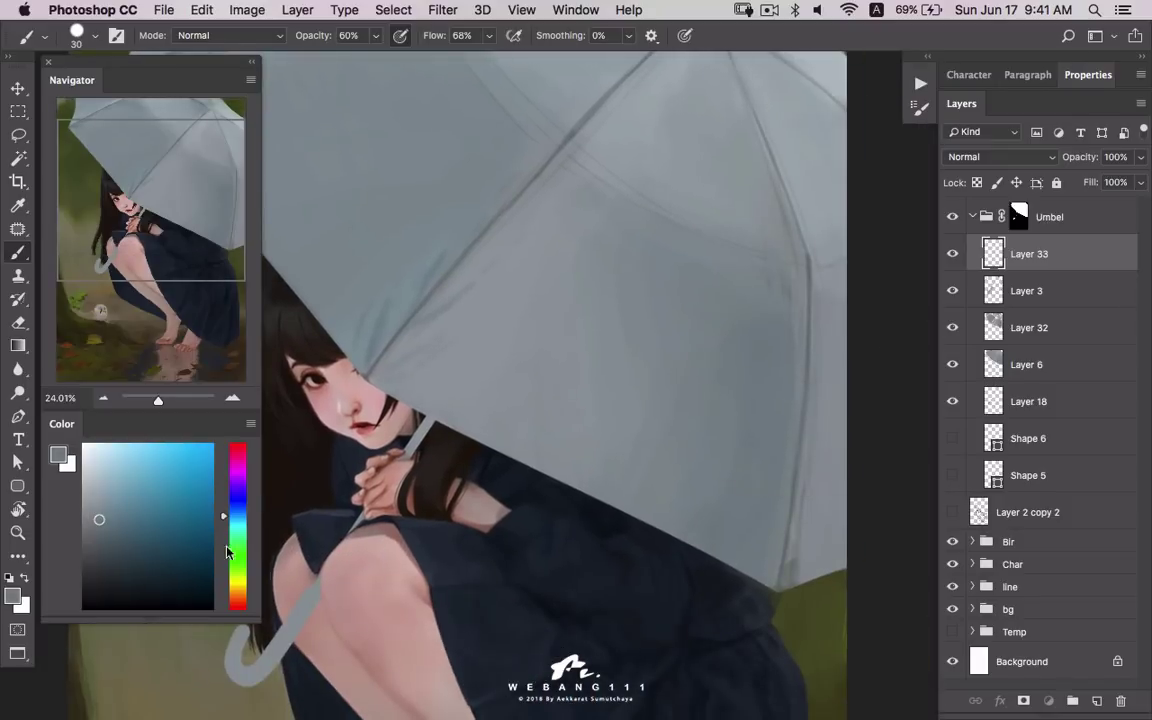
{"action": "left_click", "coordinate": [751, 369], "text": "alt"}
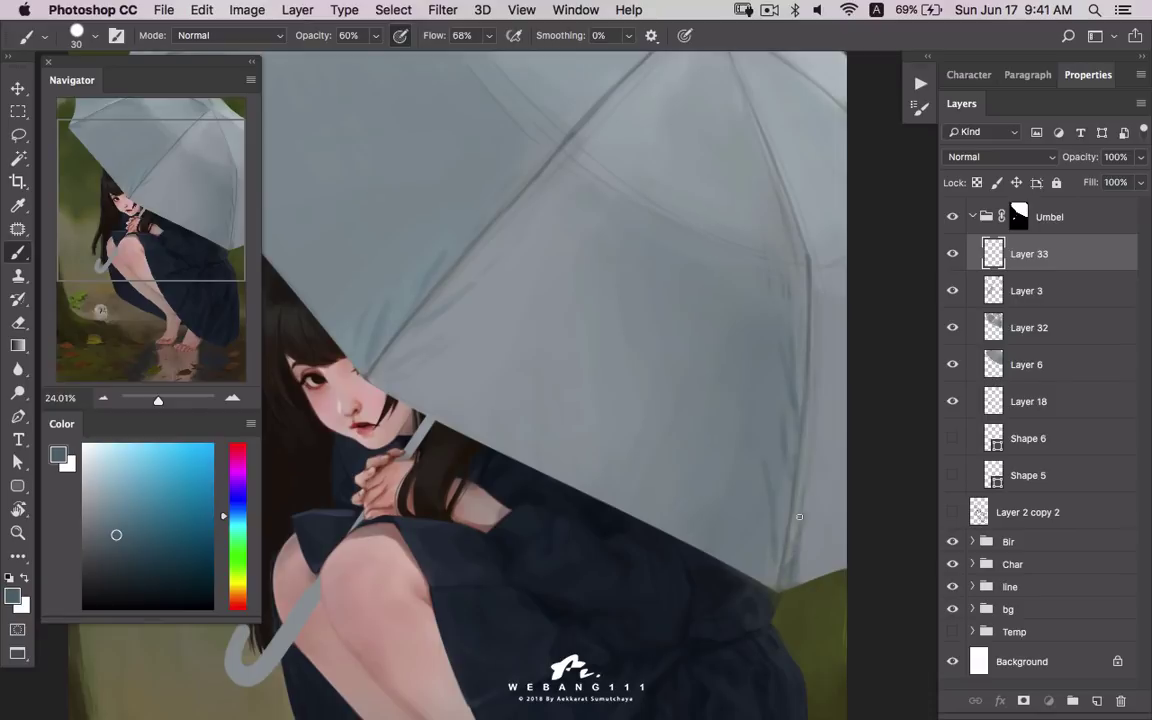
{"action": "left_click", "coordinate": [952, 290]}
{"action": "left_click_drag", "start_coordinate": [812, 518], "coordinate": [816, 478]}
- Sample lighter and darker blue-greys along the umbrella's lower-left edge
{"action": "left_click", "coordinate": [808, 458], "text": "alt"}
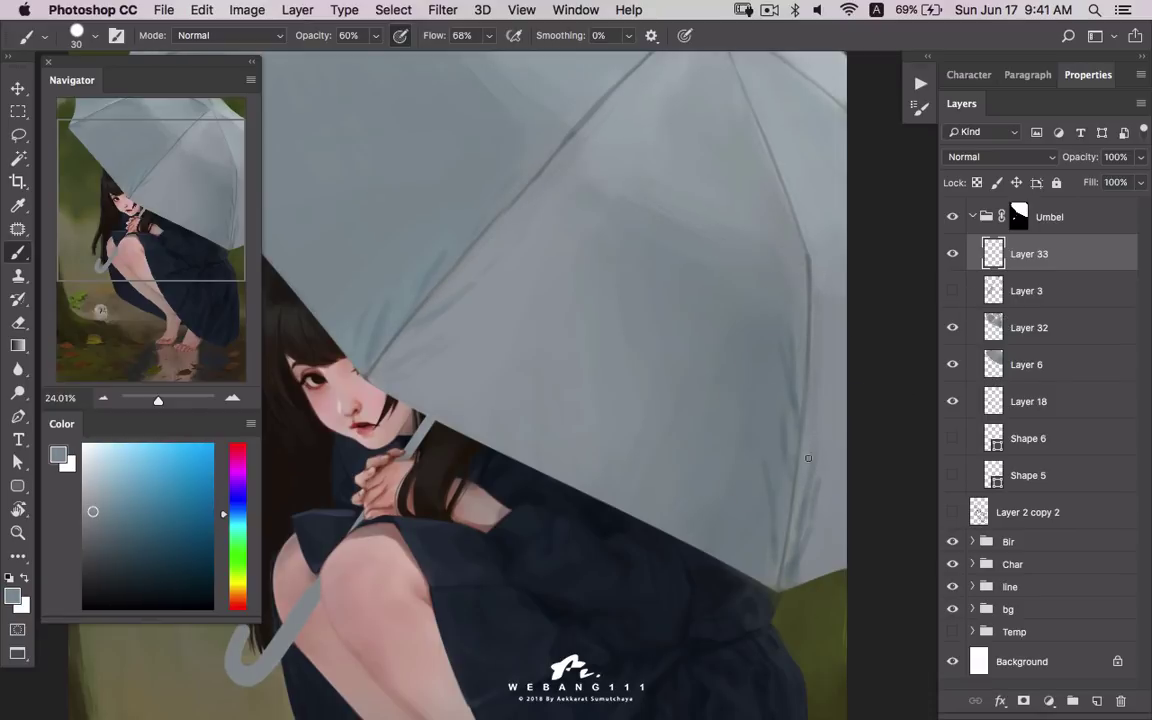
{"action": "left_click", "coordinate": [557, 438], "text": "alt"}
{"action": "left_click_drag", "start_coordinate": [690, 465], "coordinate": [688, 463]}
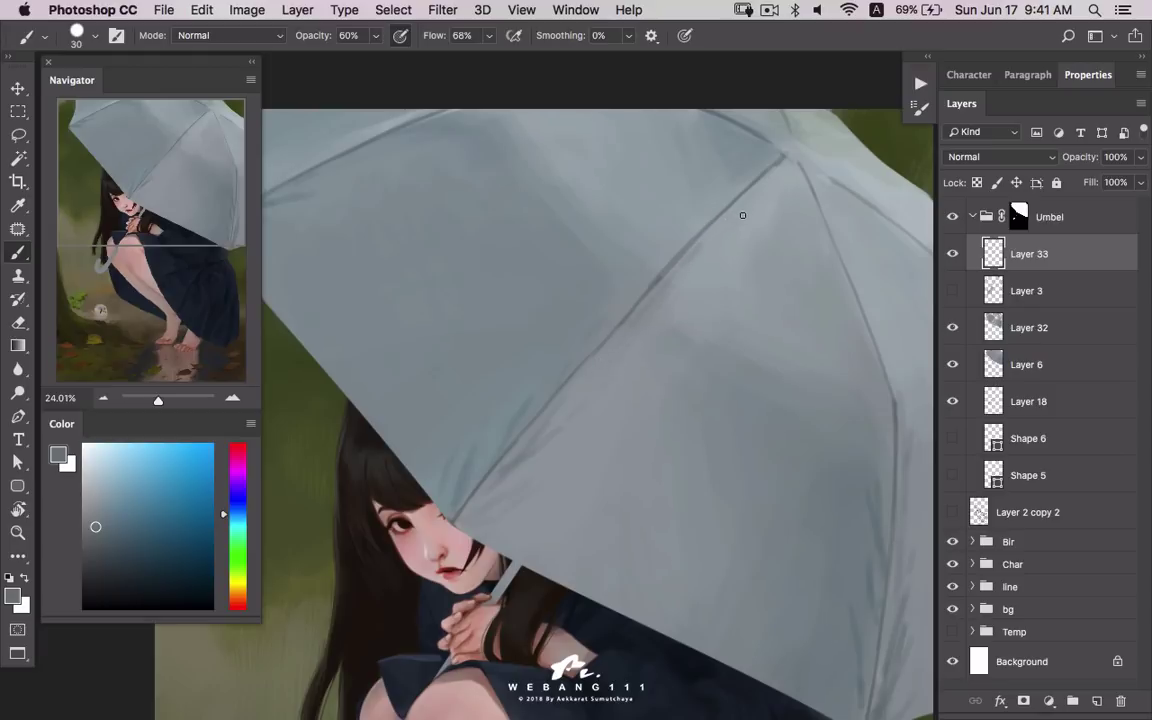
{"action": "scroll", "coordinate": [688, 284], "scroll_direction": "up", "scroll_amount": 2}
{"action": "scroll", "coordinate": [686, 411], "scroll_direction": "up", "scroll_amount": 4}
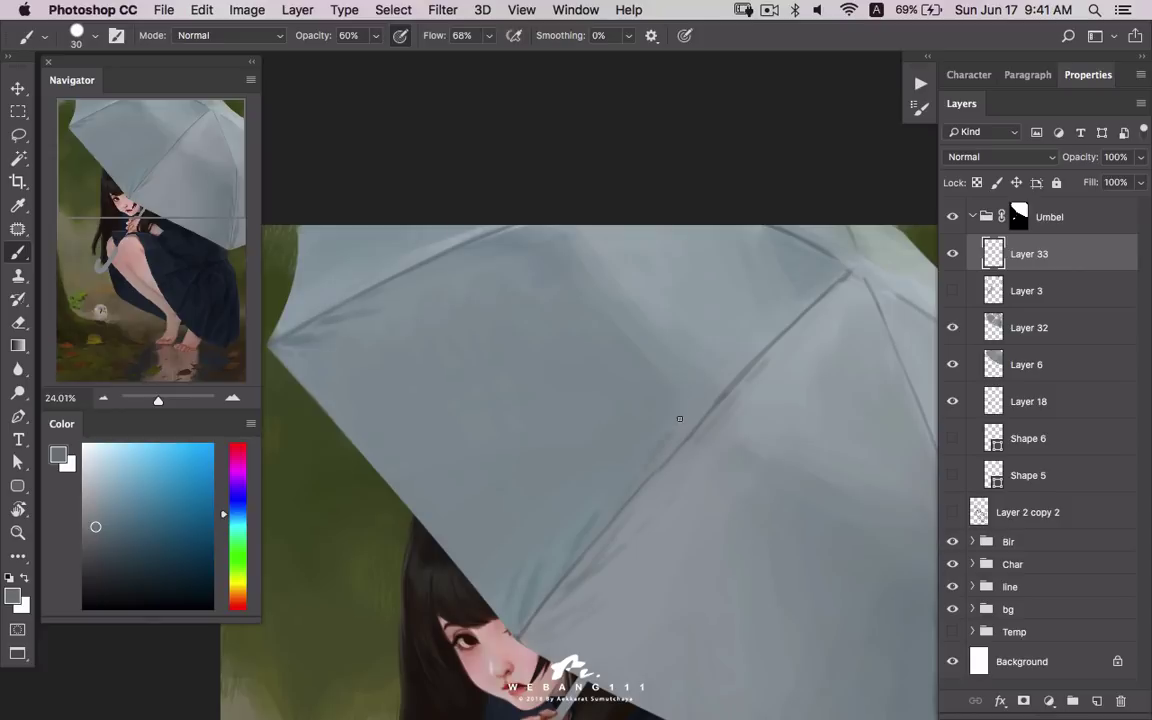
{"action": "left_click", "coordinate": [581, 543], "text": "alt"}
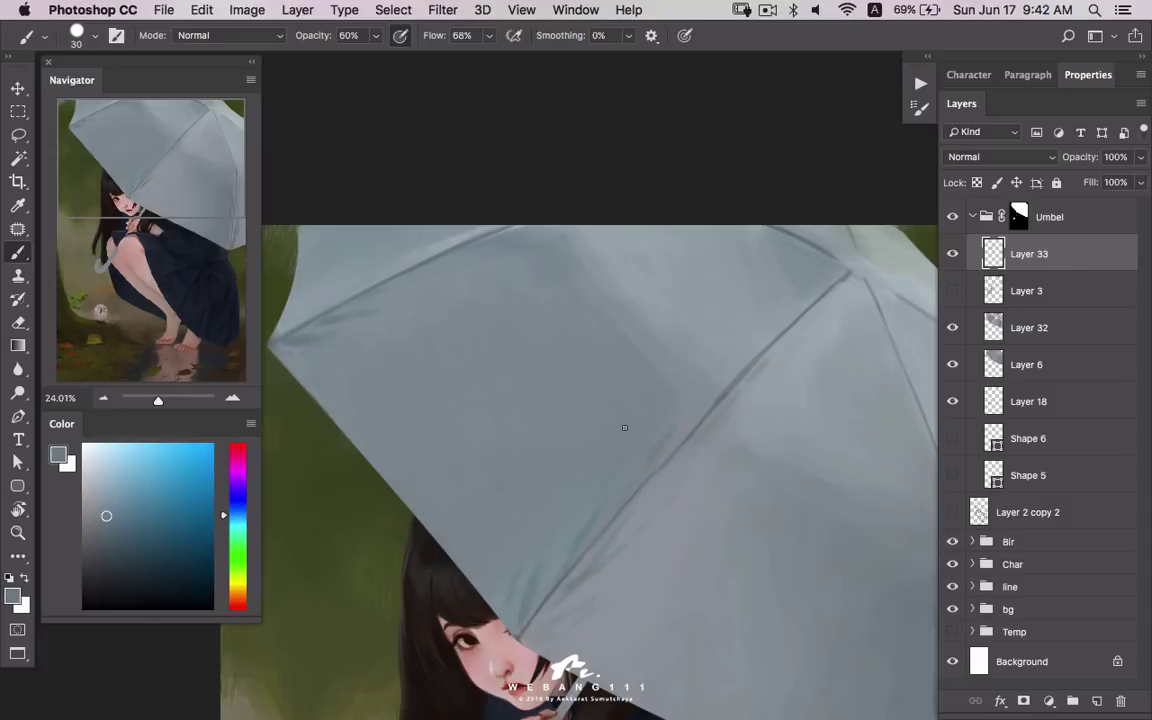
{"action": "scroll", "coordinate": [494, 528], "scroll_direction": "up", "scroll_amount": 2}
{"action": "scroll", "coordinate": [494, 528], "scroll_direction": "left", "scroll_amount": 3}
{"action": "scroll", "coordinate": [638, 512], "scroll_direction": "up", "scroll_amount": 2}
{"action": "scroll", "coordinate": [638, 512], "scroll_direction": "left", "scroll_amount": 3}
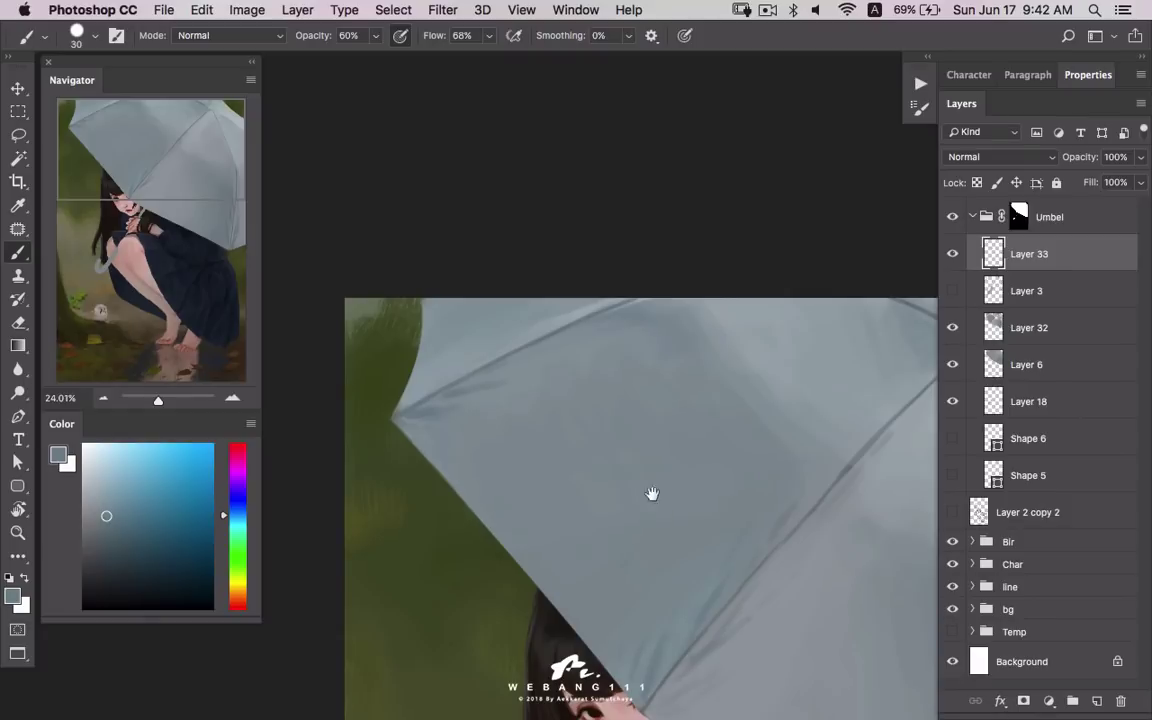
{"action": "left_click", "coordinate": [437, 404], "text": "alt"}
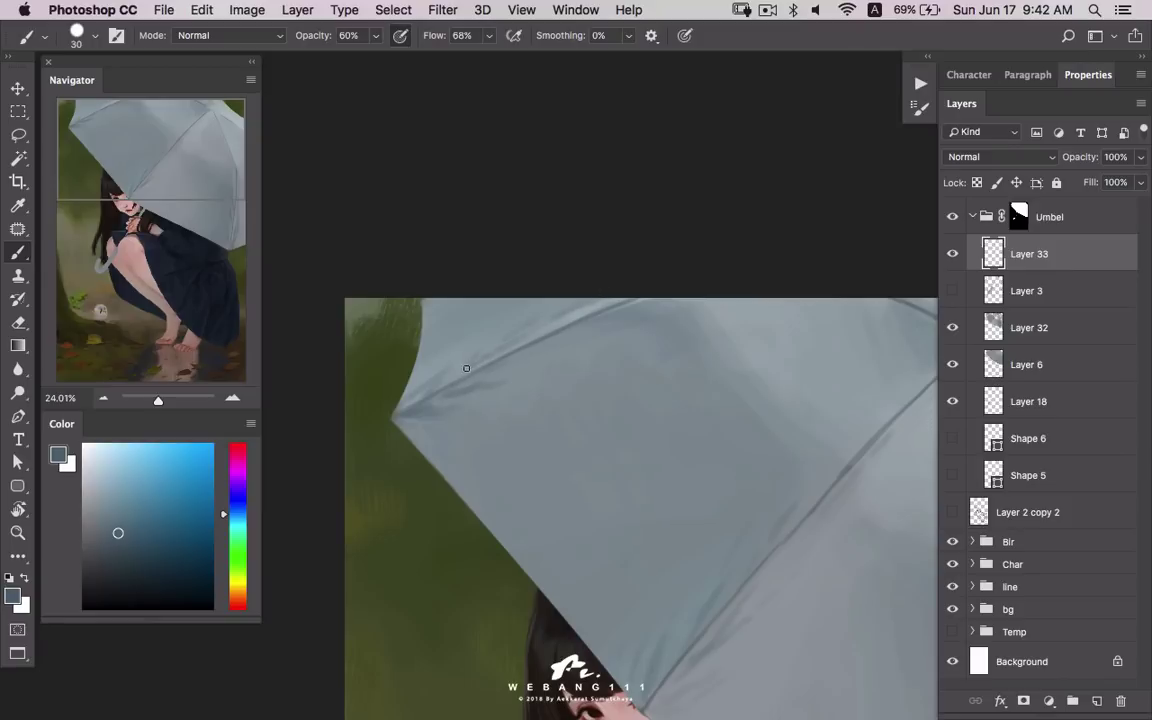
{"action": "left_click", "coordinate": [537, 350], "text": "alt"}
- Switch to a 15 px round brush and enlarge it to 25 px
{"action": "scroll", "coordinate": [576, 416], "scroll_direction": "down", "scroll_amount": 3}
{"action": "scroll", "coordinate": [576, 416], "scroll_direction": "right", "scroll_amount": 2}
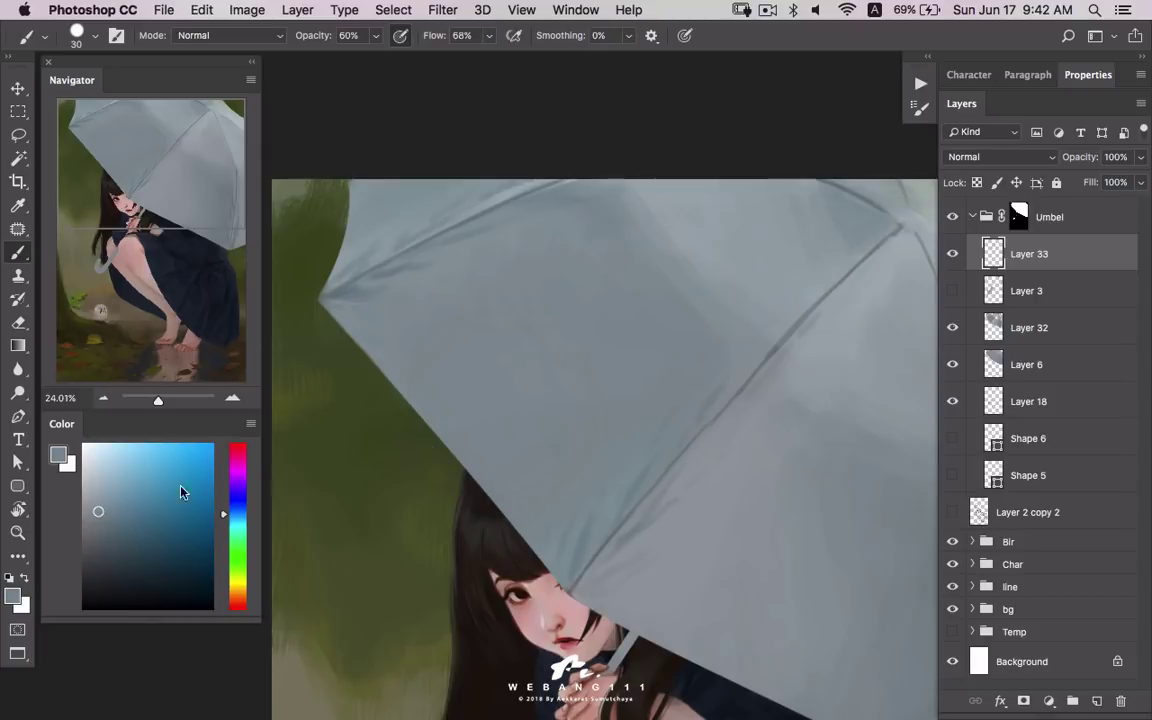
{"action": "right_click", "coordinate": [578, 378]}
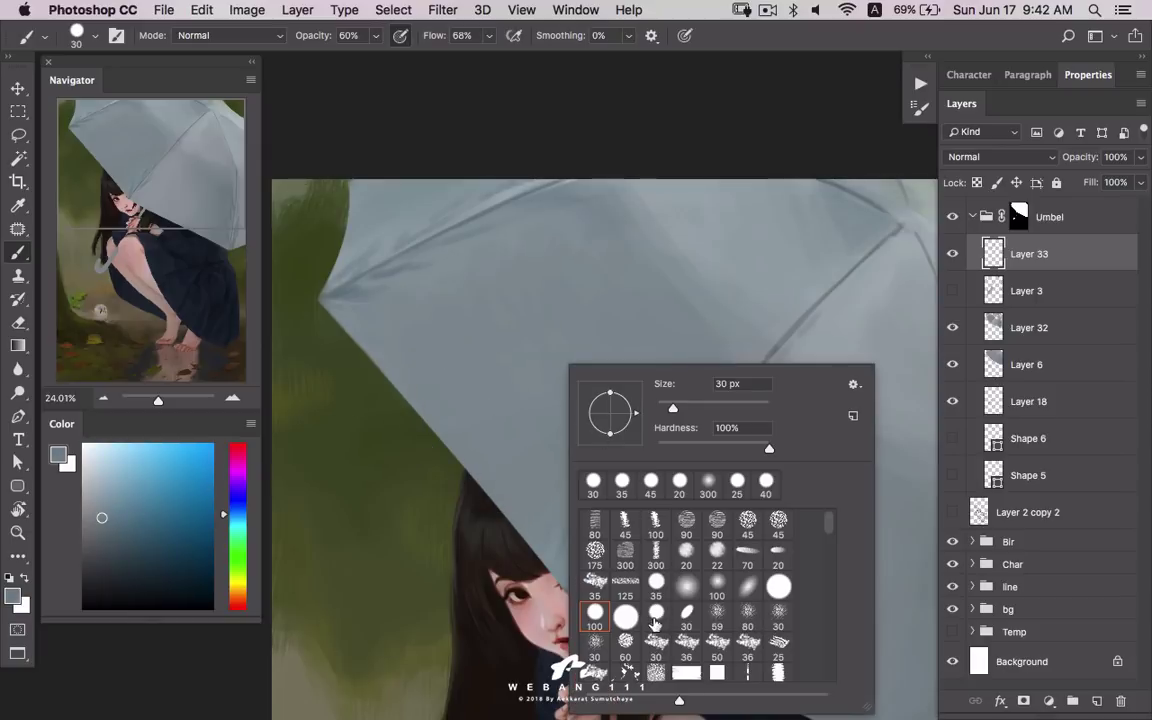
{"action": "left_click", "coordinate": [656, 612]}
{"action": "key", "text": "Return"}
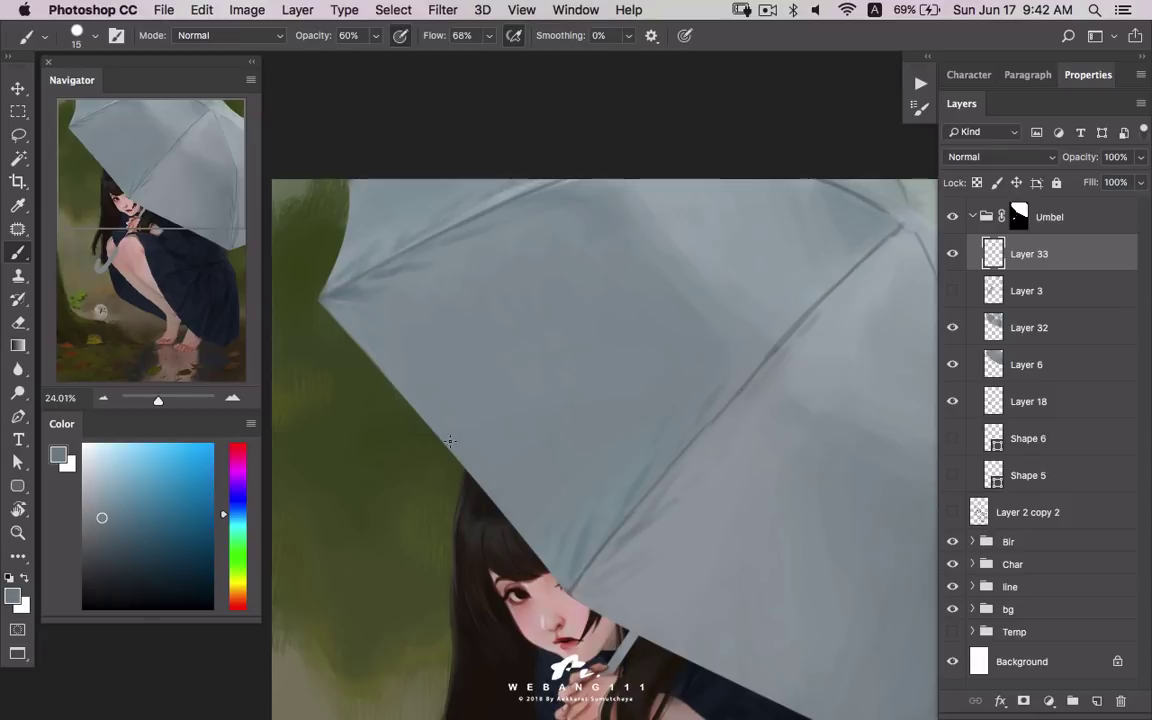
{"action": "key", "text": "bracketright"}
- Pick the umbrella's grey-blue as paint colour and enlarge the brush to 40 px
{"action": "left_click", "coordinate": [471, 428], "text": "alt"}
{"action": "scroll", "coordinate": [635, 406], "scroll_direction": "down", "scroll_amount": 5}
{"action": "scroll", "coordinate": [635, 406], "scroll_direction": "right", "scroll_amount": 5}
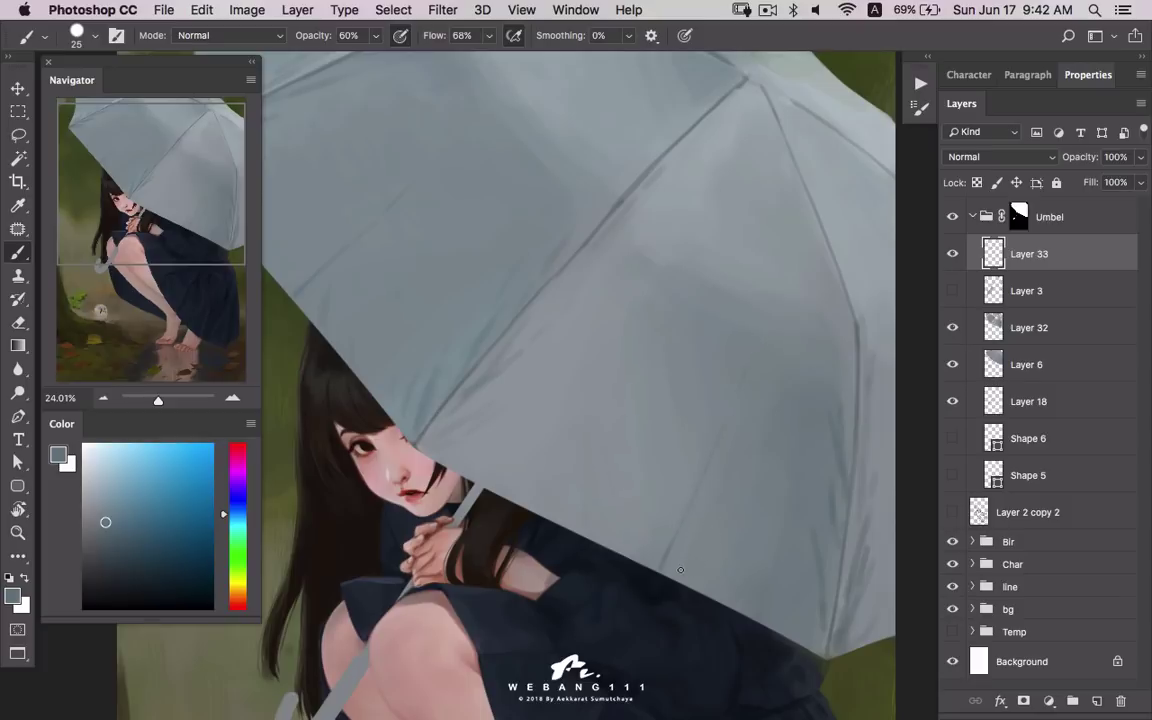
{"action": "left_click", "coordinate": [575, 465], "text": "alt"}
{"action": "right_click", "coordinate": [564, 513]}
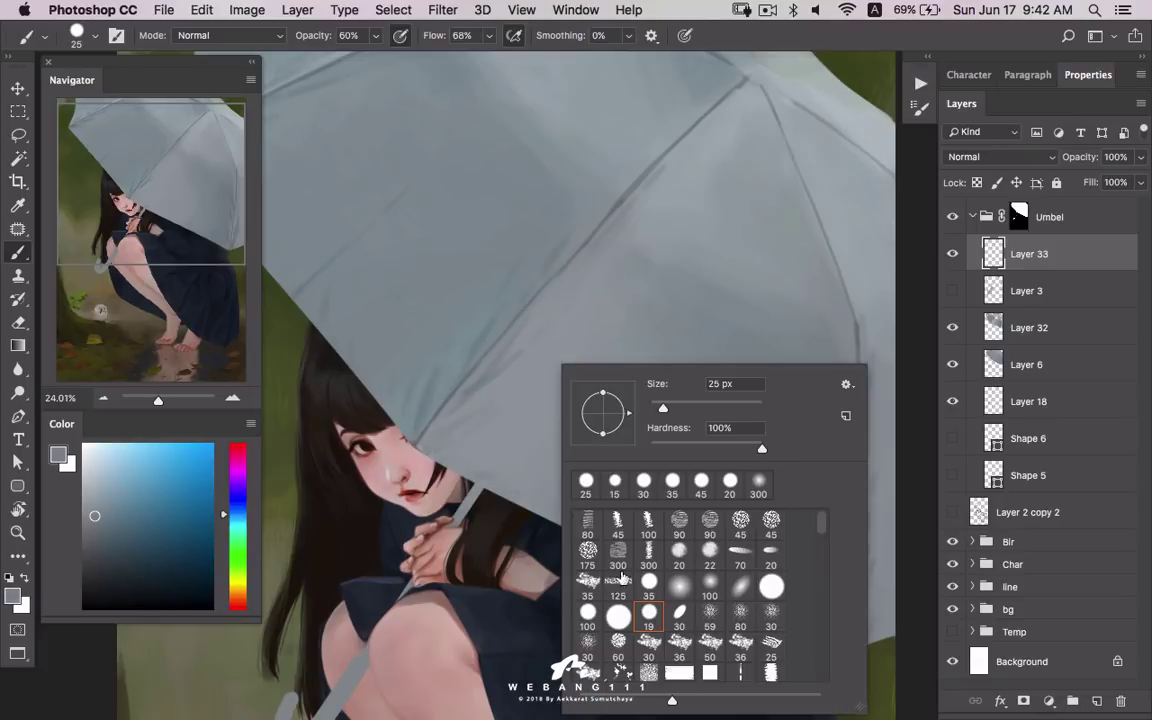
{"action": "key", "text": "Escape"}
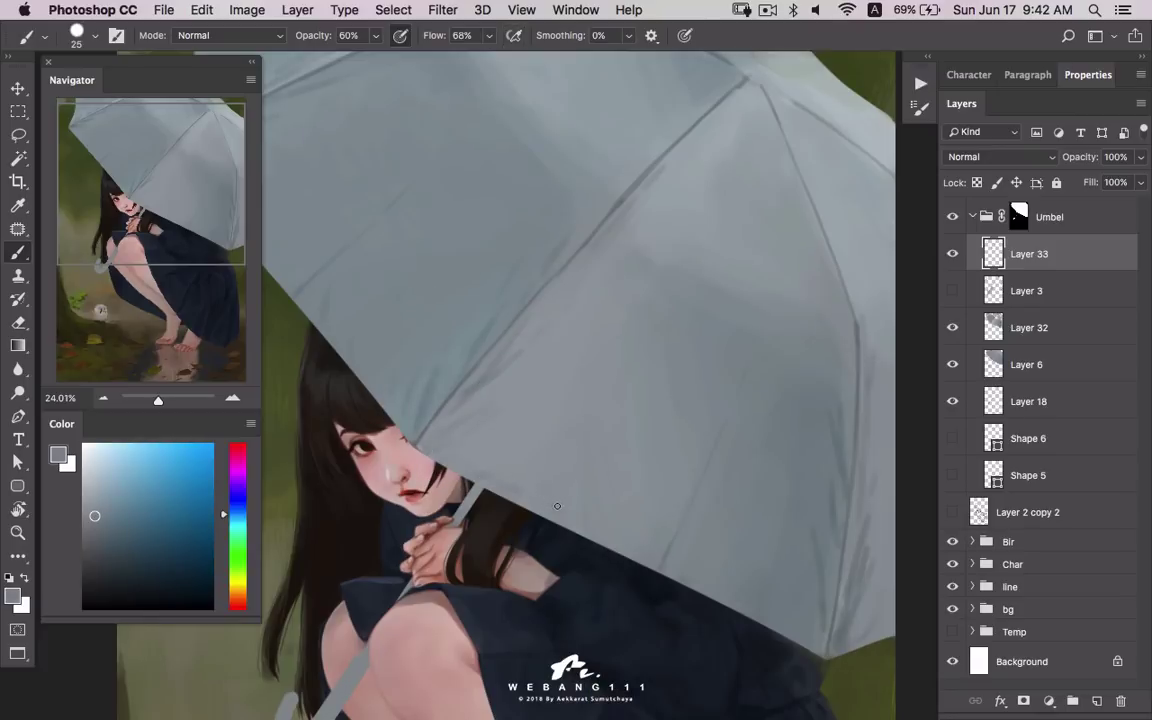
{"action": "key", "text": "bracketright"}
- Resample grey-blue tones near the umbrella tip and its left edge
{"action": "left_click", "coordinate": [825, 617], "text": "alt"}
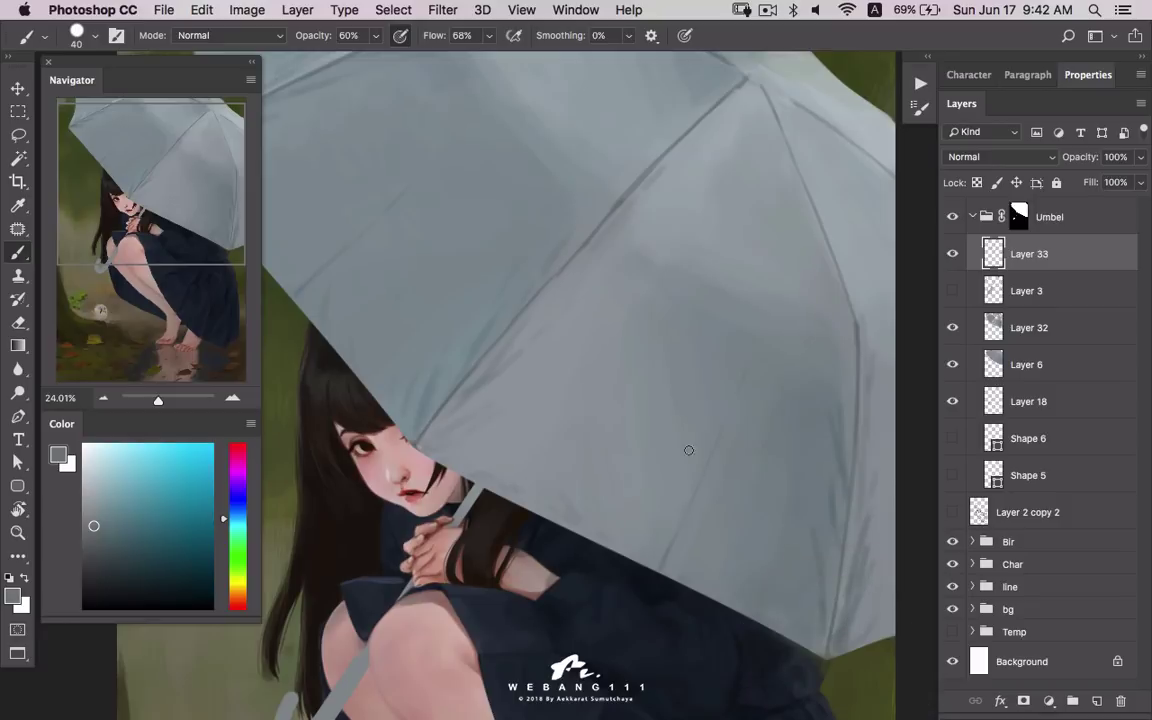
{"action": "scroll", "coordinate": [686, 450], "scroll_direction": "left", "scroll_amount": 5}
{"action": "scroll", "coordinate": [686, 450], "scroll_direction": "up", "scroll_amount": 3}
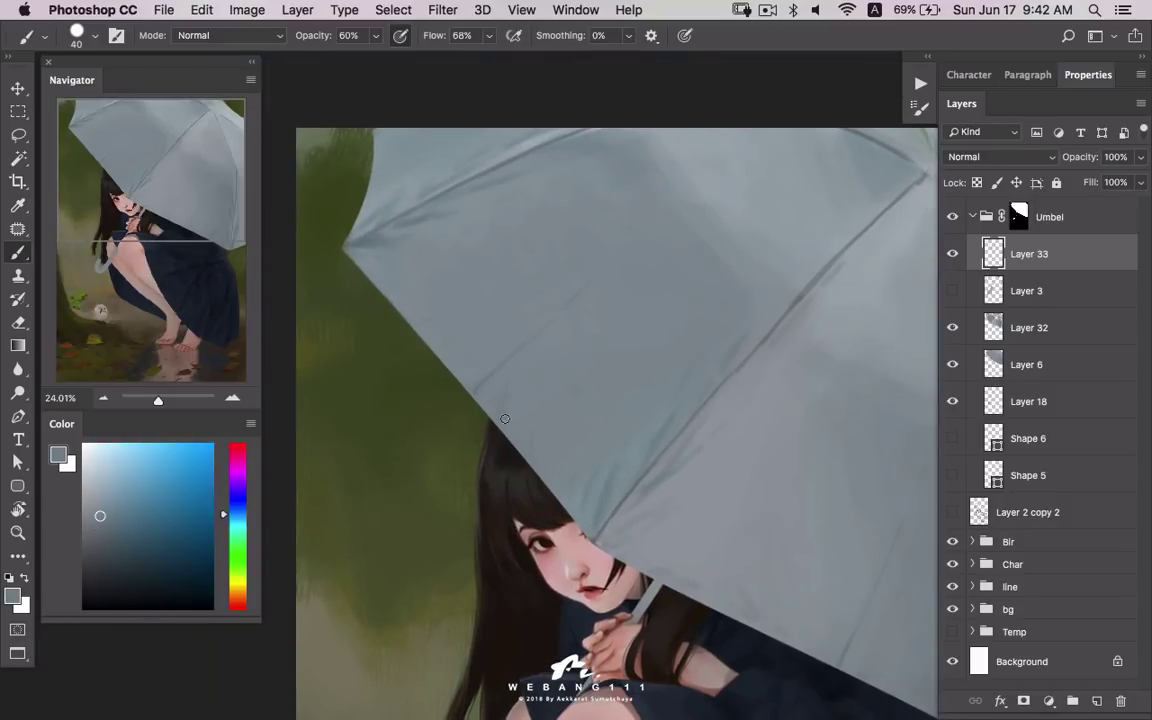
{"action": "left_click", "coordinate": [344, 224], "text": "alt"}
{"action": "left_click", "coordinate": [369, 258], "text": "alt"}
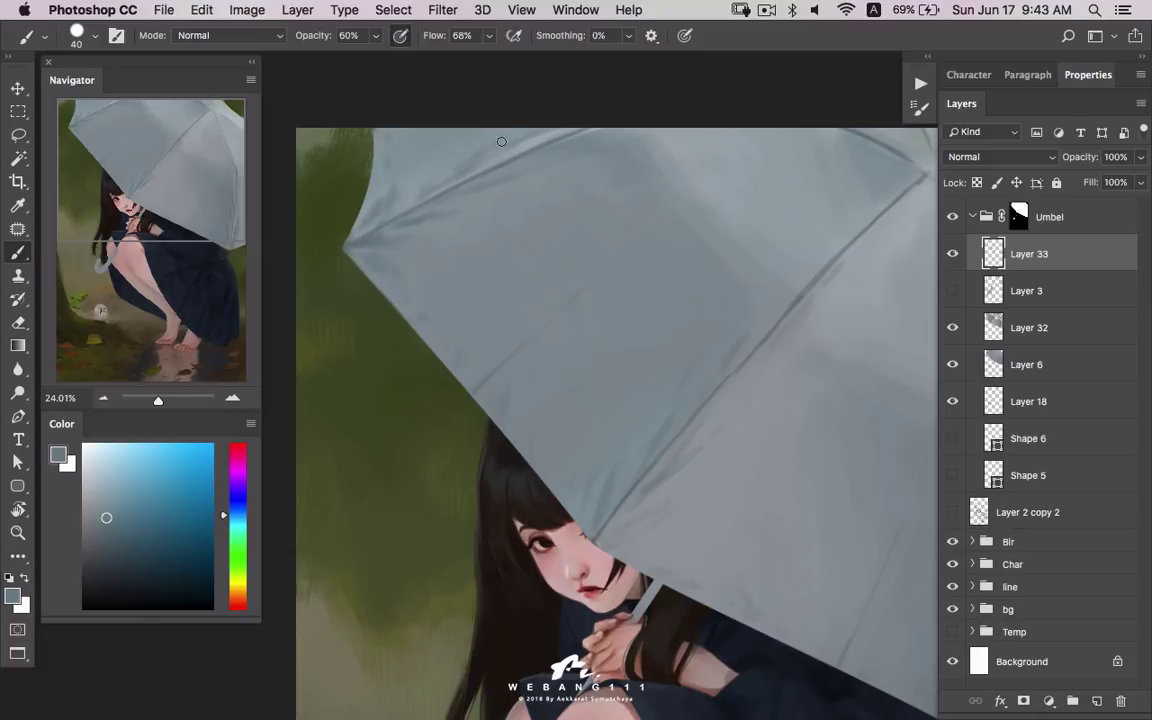
{"action": "left_click_drag", "start_coordinate": [630, 296], "coordinate": [586, 224]}
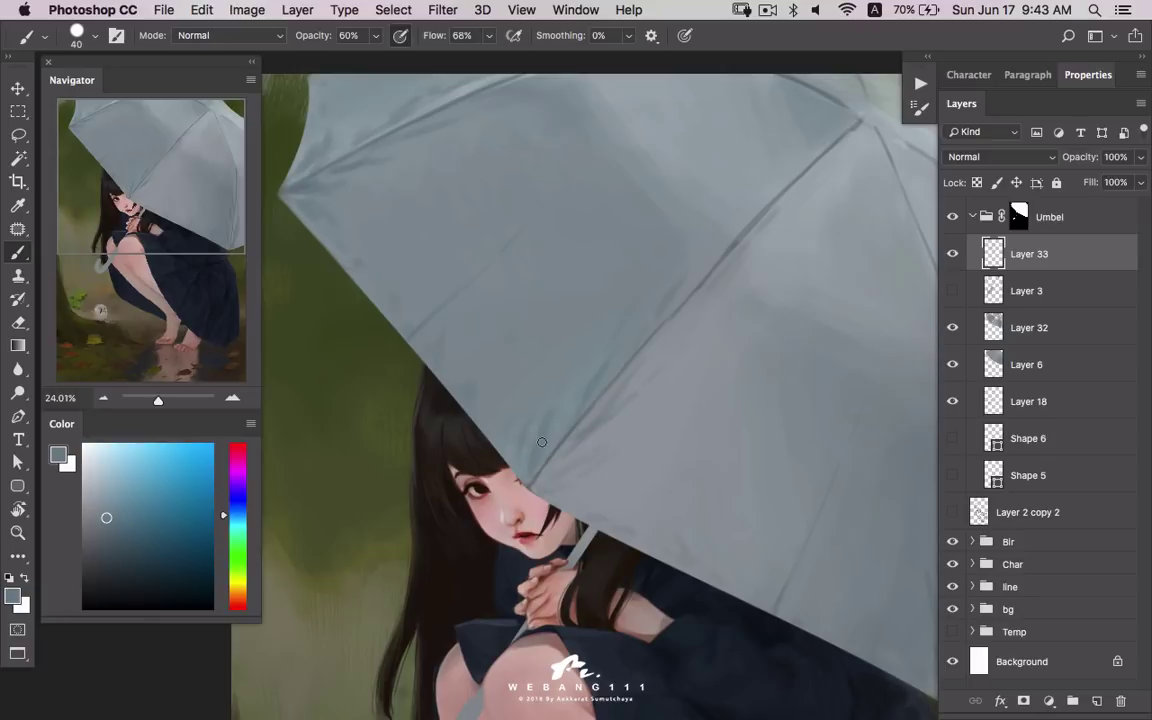
{"action": "left_click", "coordinate": [114, 535]}
- Switch to a 19 px round brush and tilt the view to about -79°
{"action": "right_click", "coordinate": [330, 260]}
{"action": "left_click", "coordinate": [452, 523]}
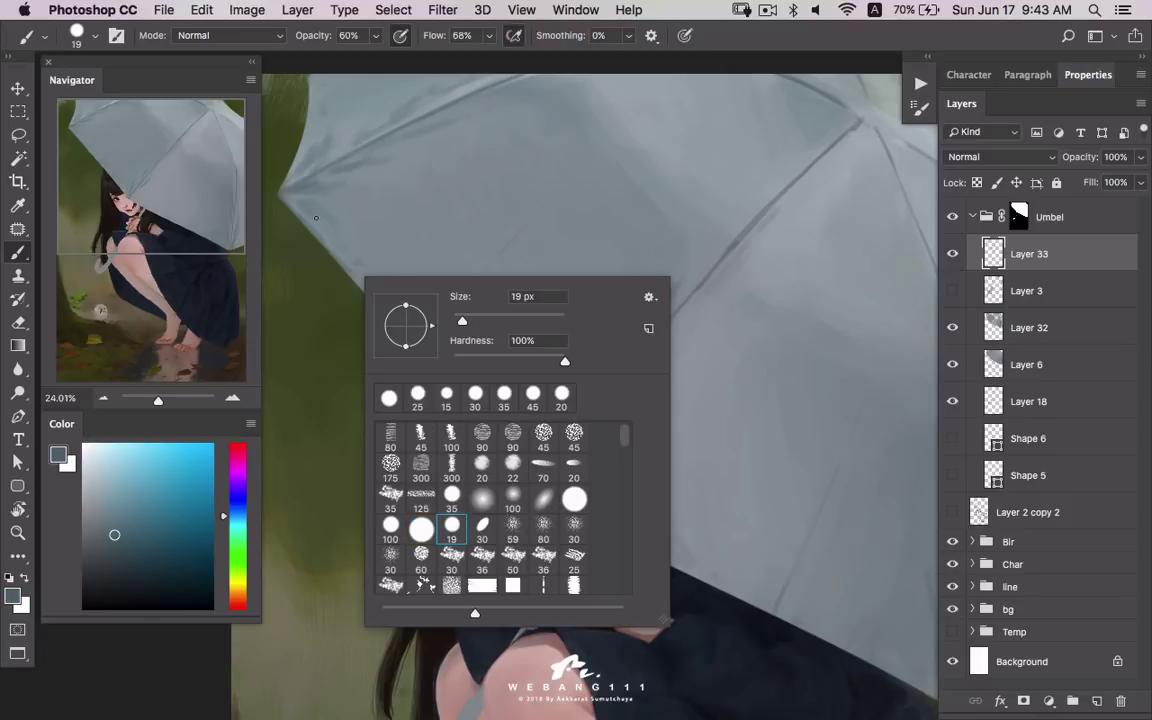
{"action": "left_click", "coordinate": [316, 218]}
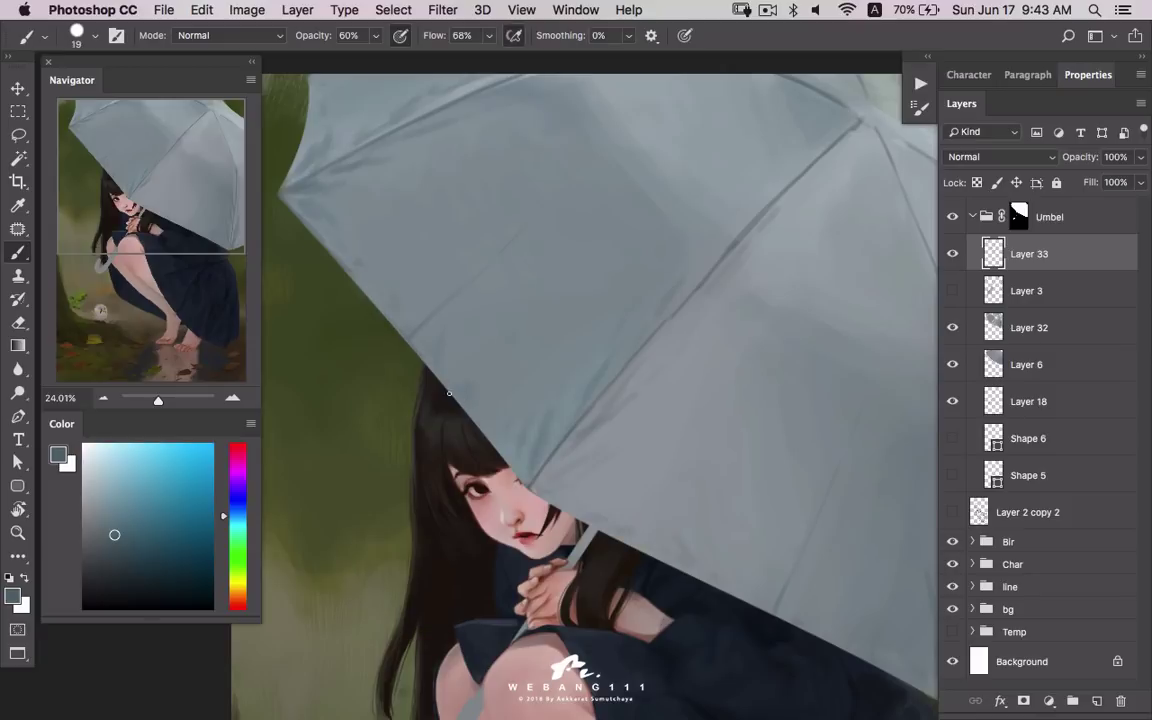
{"action": "mouse_move", "coordinate": [520, 472]}
{"action": "left_mouse_down"}
{"action": "mouse_move", "coordinate": [504, 352]}
{"action": "mouse_move", "coordinate": [615, 393]}
{"action": "left_mouse_up"}
- Paint a small grey stroke on the umbrella edge in the rotated view
{"action": "key", "text": "r"}
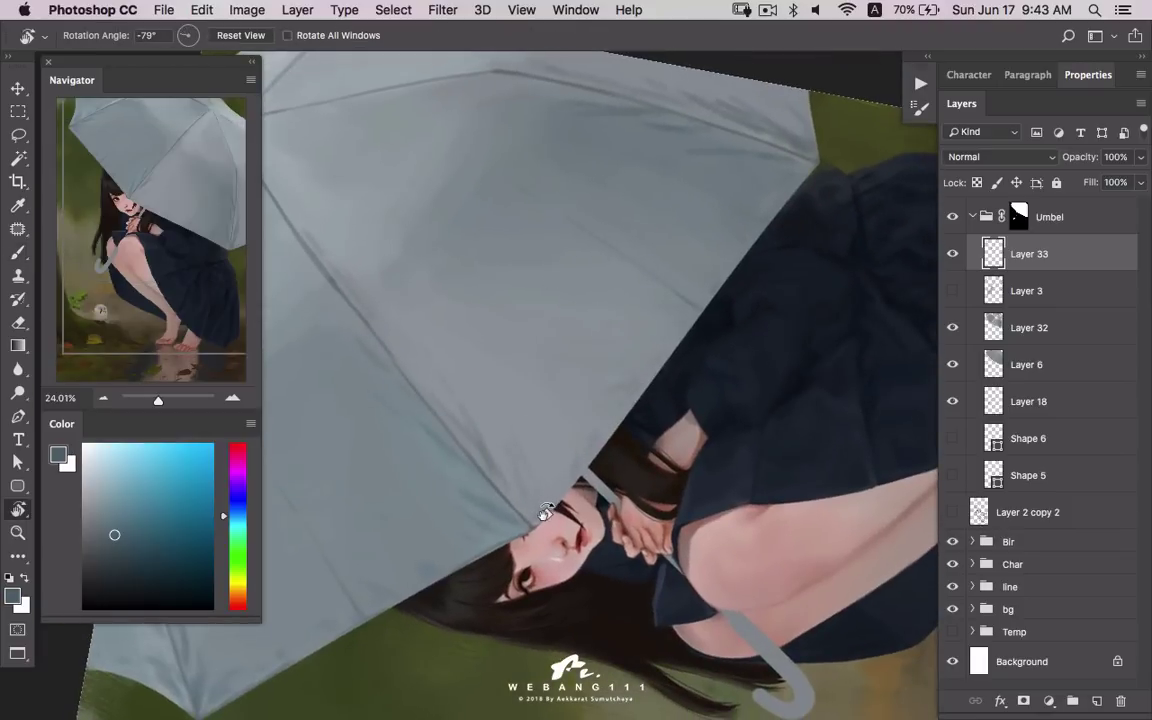
{"action": "key", "text": "b"}
{"action": "left_click_drag", "start_coordinate": [564, 490], "coordinate": [589, 462]}
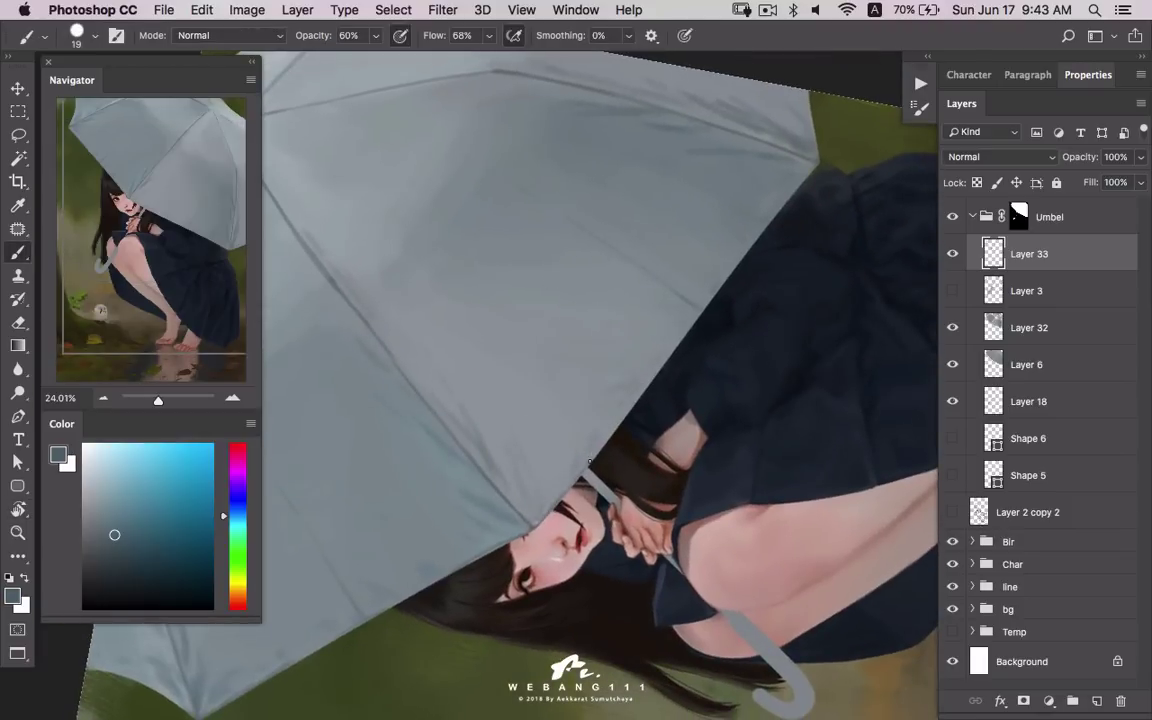
{"action": "left_click", "coordinate": [604, 381], "text": "alt"}
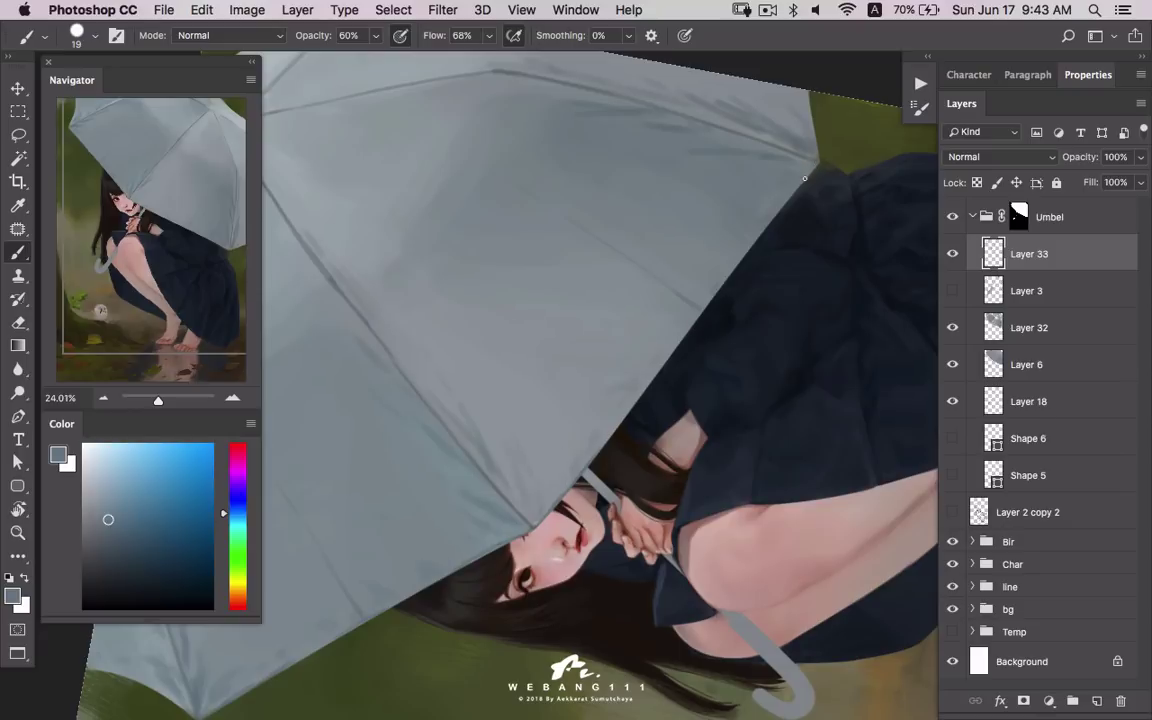
- Sample umbrella tones and paint a light stroke along the rib at the top corner
{"action": "left_click_drag", "start_coordinate": [817, 155], "coordinate": [784, 275]}
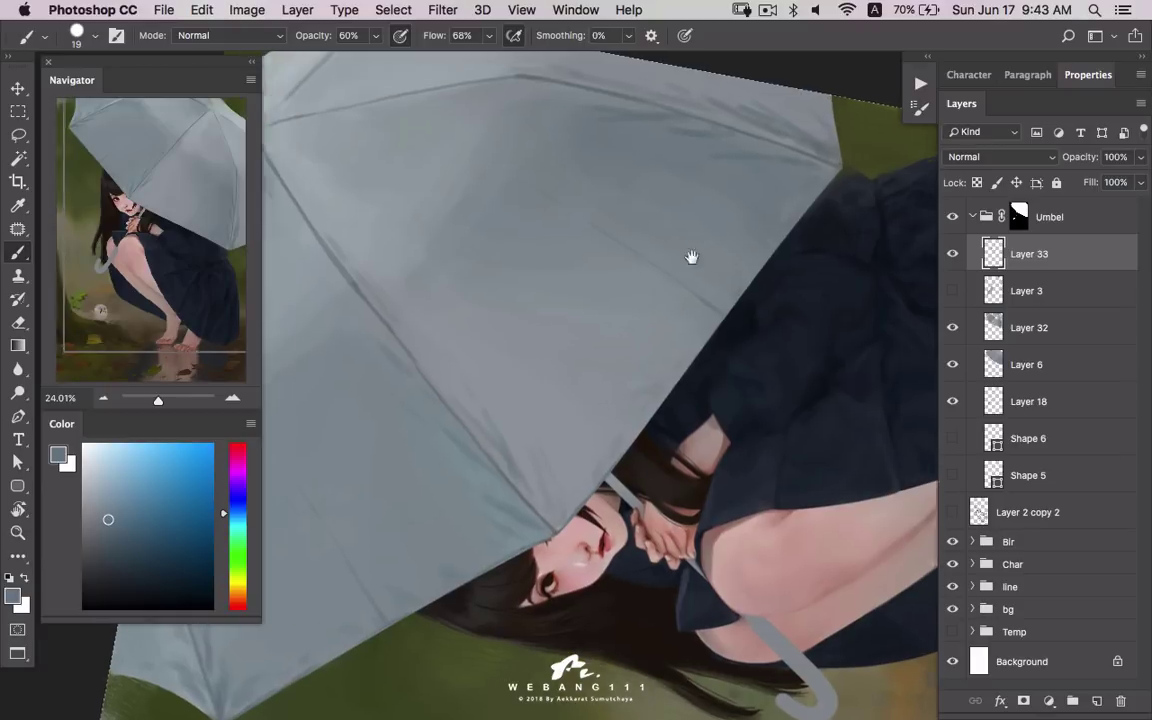
{"action": "left_click", "coordinate": [484, 212], "text": "alt"}
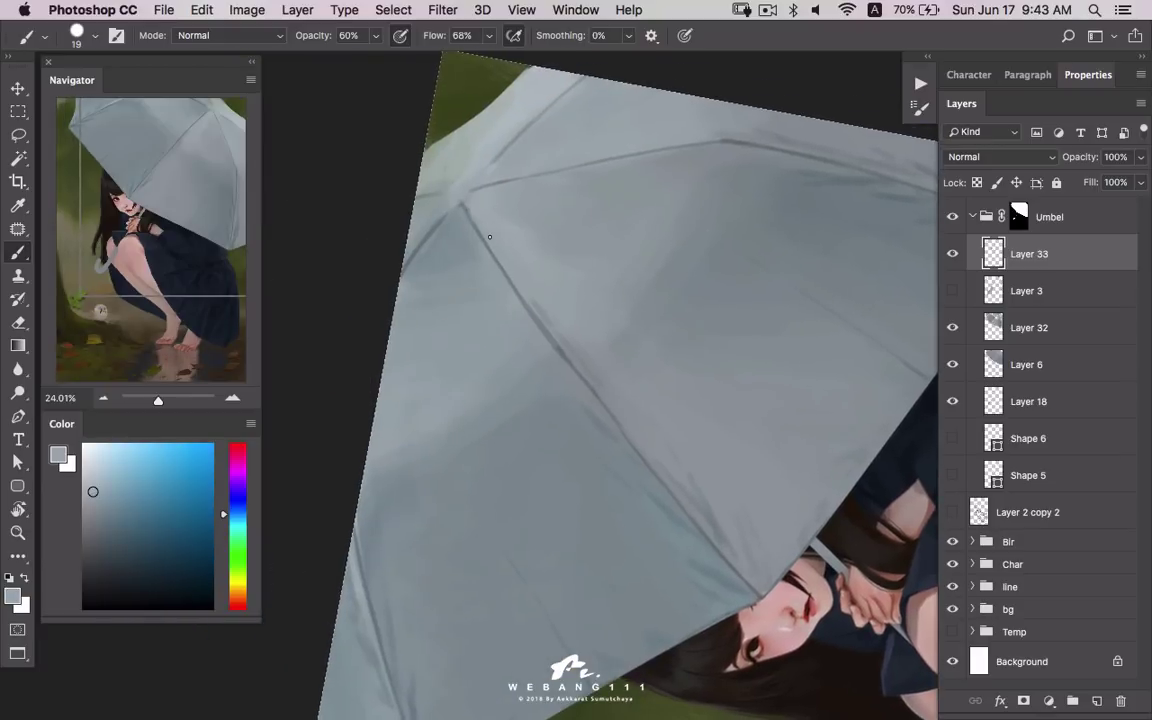
{"action": "left_click", "coordinate": [440, 205], "text": "alt"}
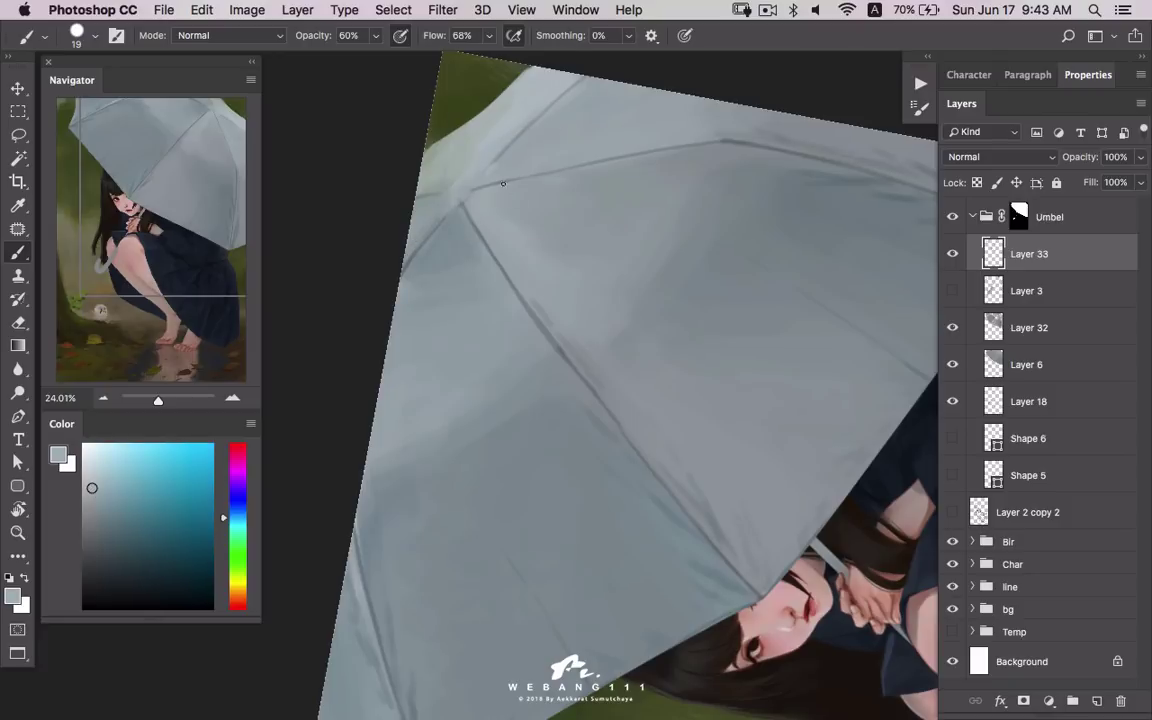
{"action": "left_click", "coordinate": [449, 161], "text": "alt"}
{"action": "left_click", "coordinate": [458, 163], "text": "alt"}
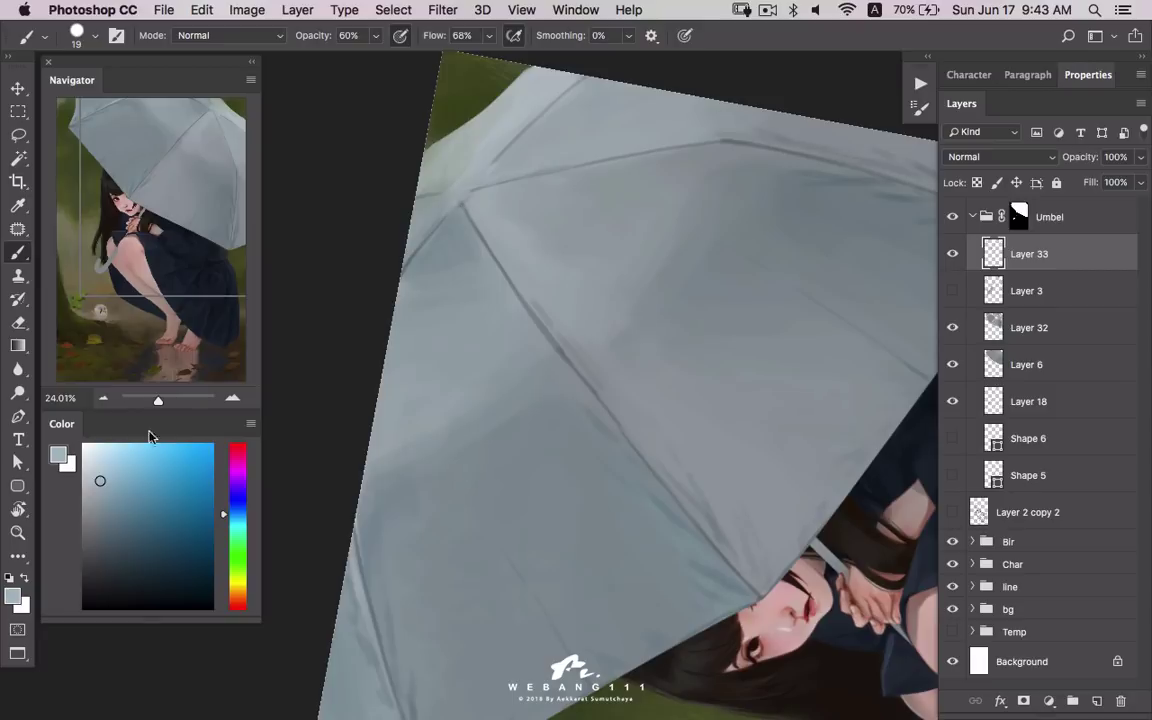
{"action": "left_click", "coordinate": [478, 186], "text": "alt"}
{"action": "left_click_drag", "start_coordinate": [493, 184], "coordinate": [556, 169]}
- Sample darker umbrella tones around the lower edge
{"action": "left_click_drag", "start_coordinate": [456, 295], "coordinate": [563, 200]}
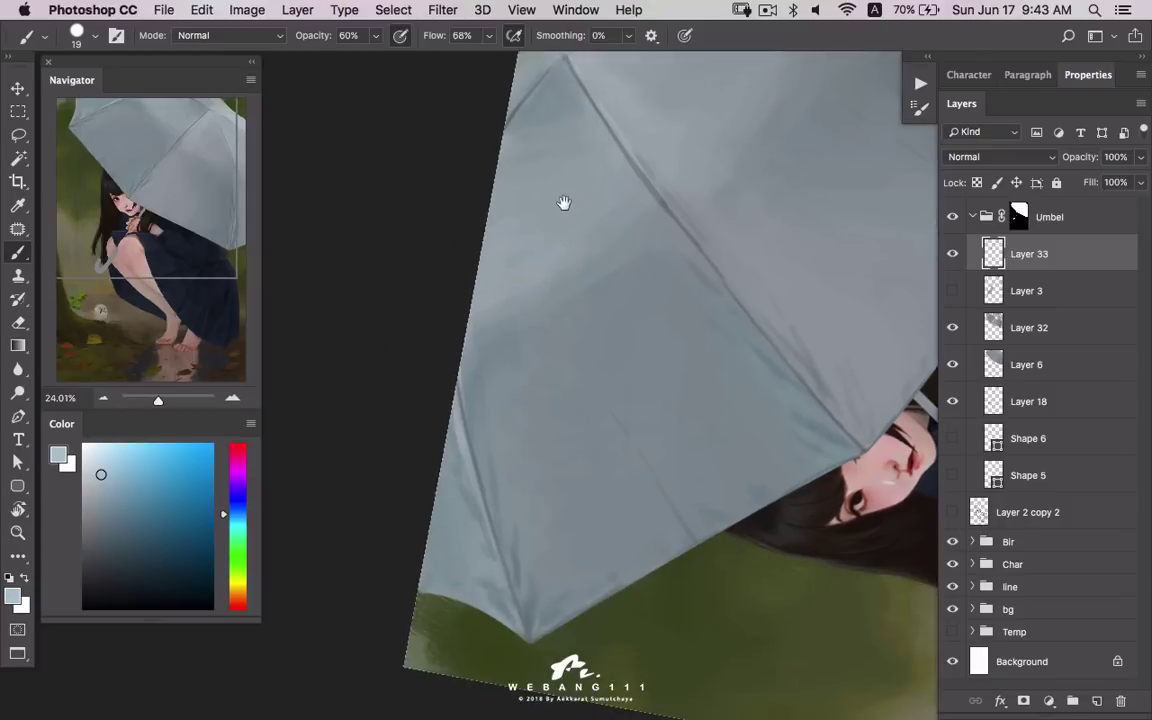
{"action": "left_click", "coordinate": [455, 430], "text": "alt"}
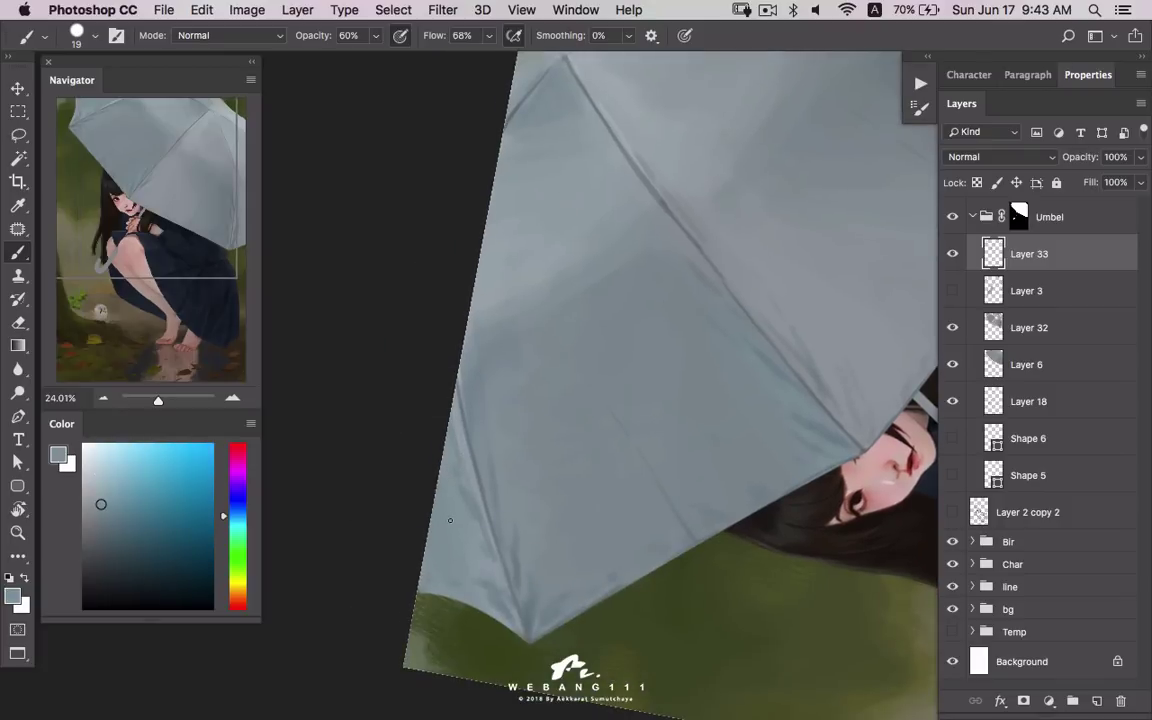
{"action": "scroll", "coordinate": [479, 513], "scroll_direction": "up", "scroll_amount": 5}
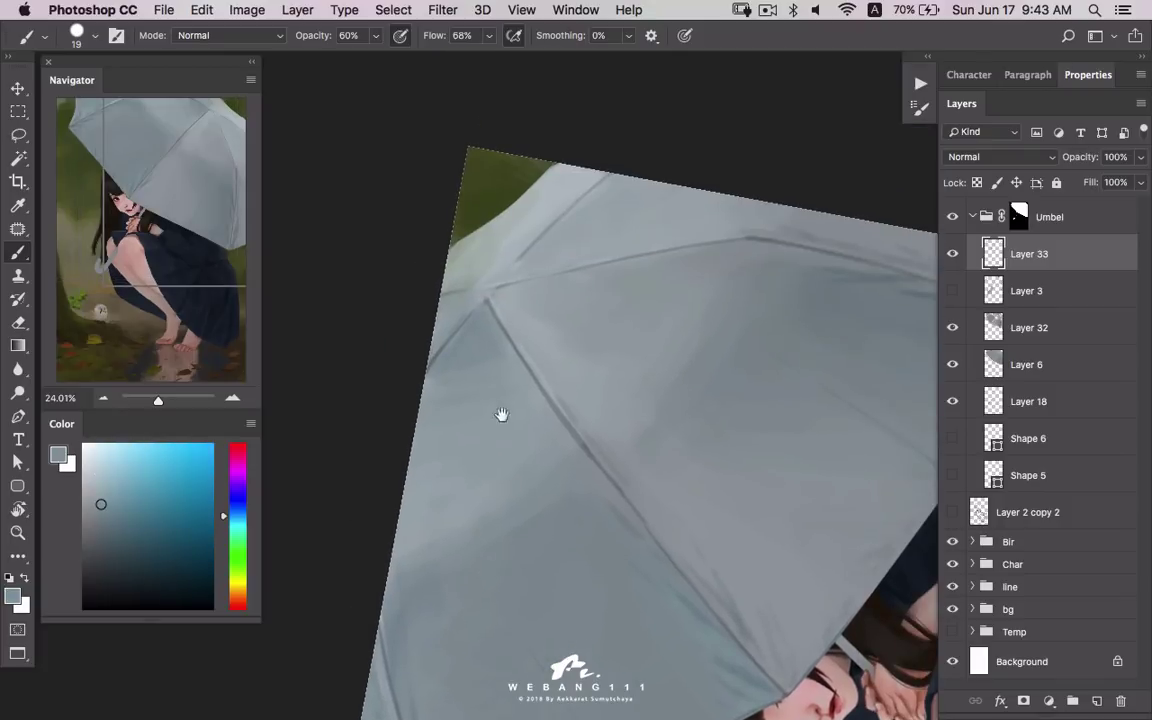
{"action": "left_click", "coordinate": [101, 520]}
- Toggle Layer 3 and Layer 33 to compare strokes, leaving Layer 3 visible, then zoom in
{"action": "left_click", "coordinate": [952, 290]}
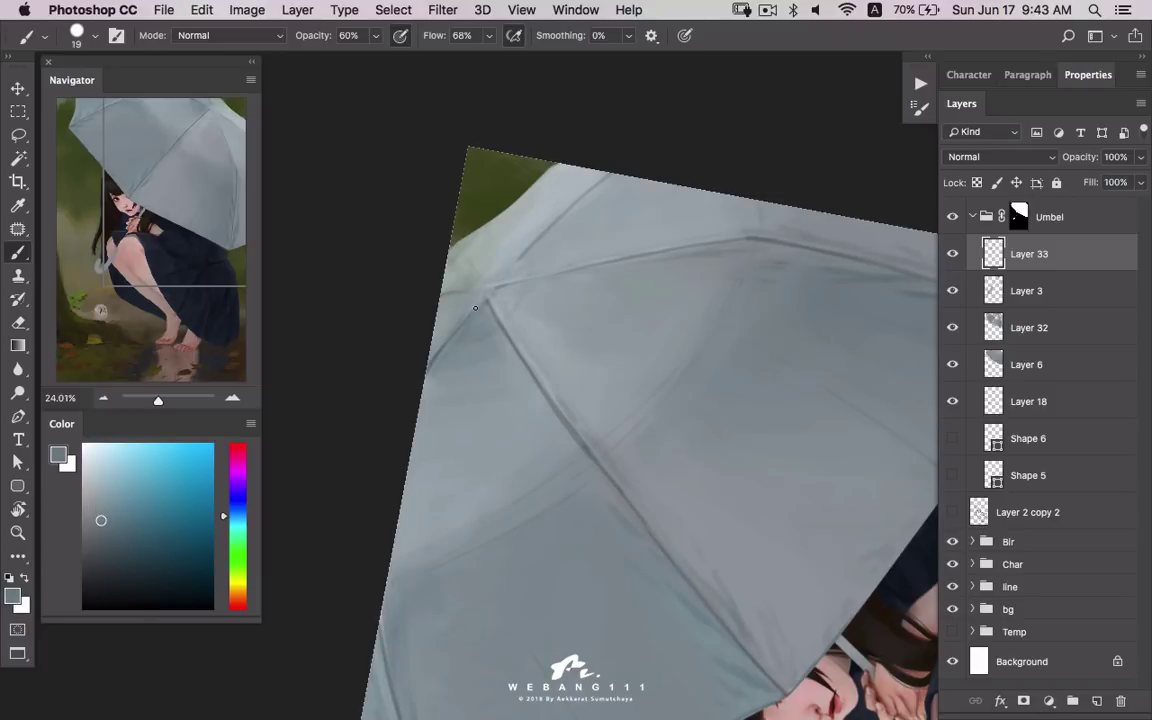
{"action": "left_click", "coordinate": [487, 307], "text": "alt"}
{"action": "left_click", "coordinate": [952, 254]}
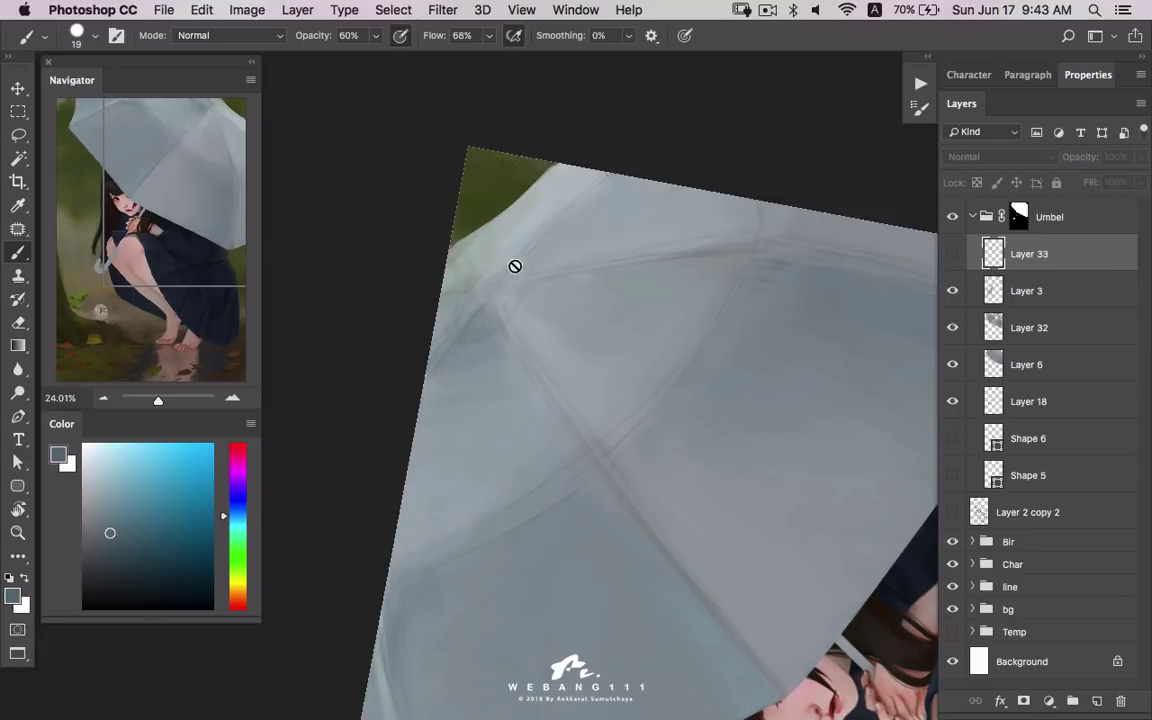
{"action": "left_click", "coordinate": [952, 254]}
{"action": "left_click", "coordinate": [952, 290]}
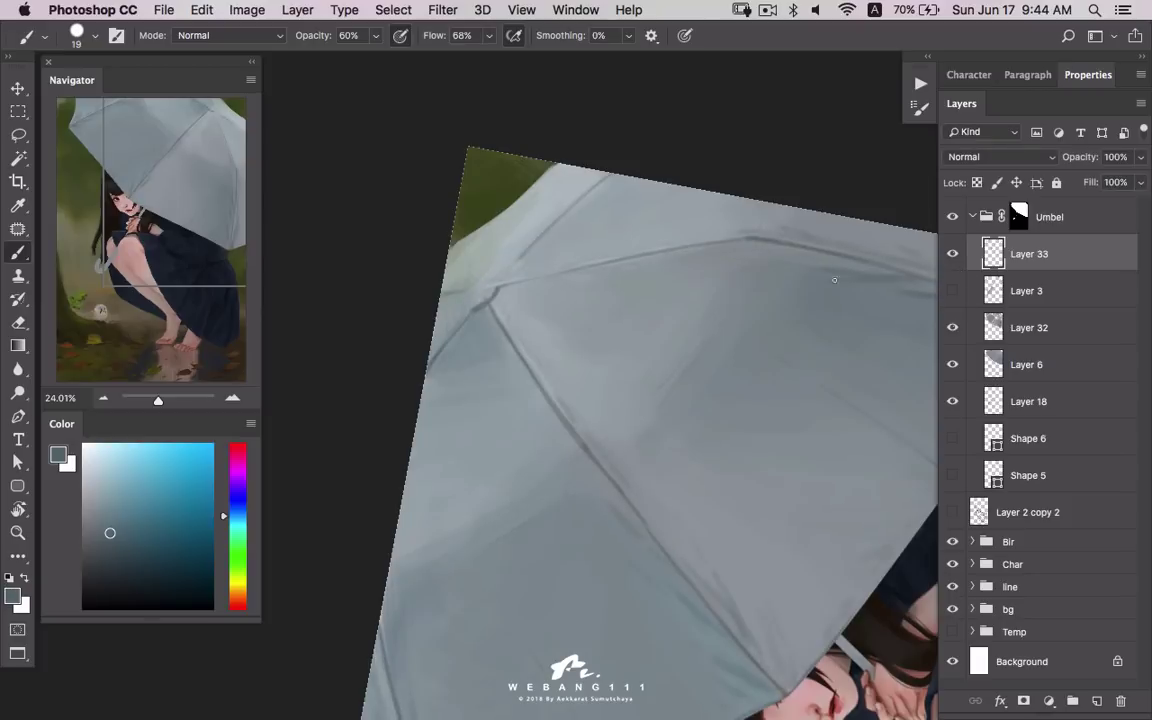
{"action": "left_click", "coordinate": [535, 252], "text": "alt"}
{"action": "left_click", "coordinate": [952, 290]}
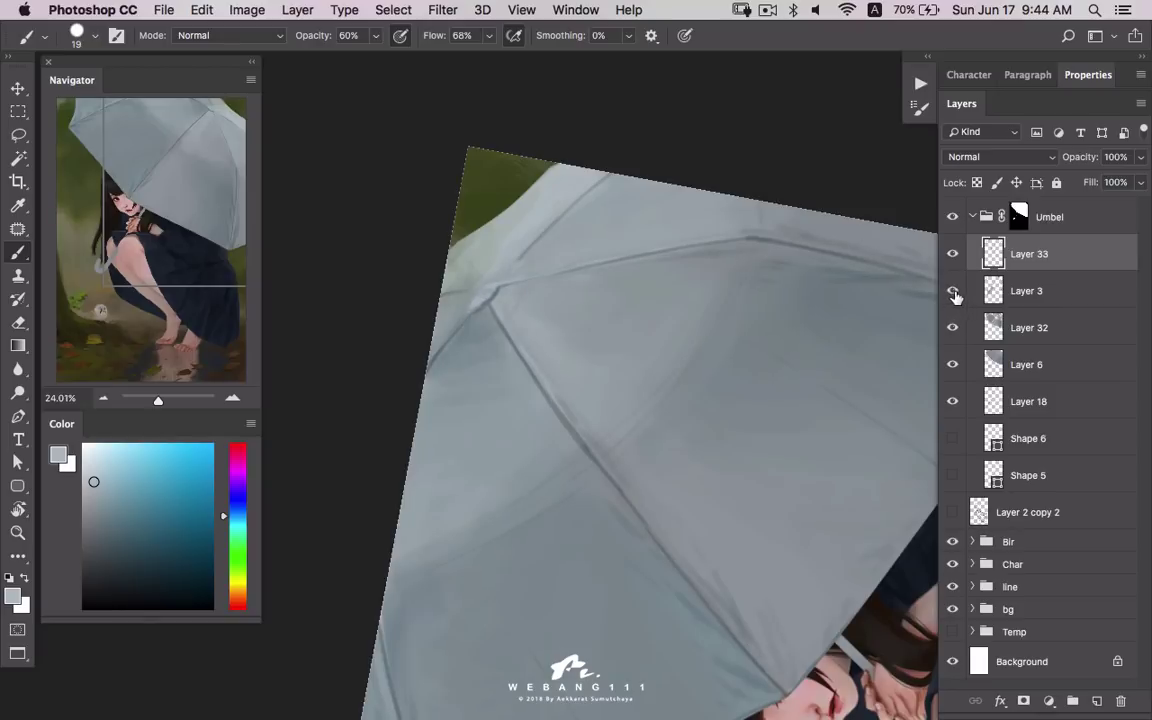
{"action": "key", "text": "z"}
{"action": "left_click", "coordinate": [537, 324]}
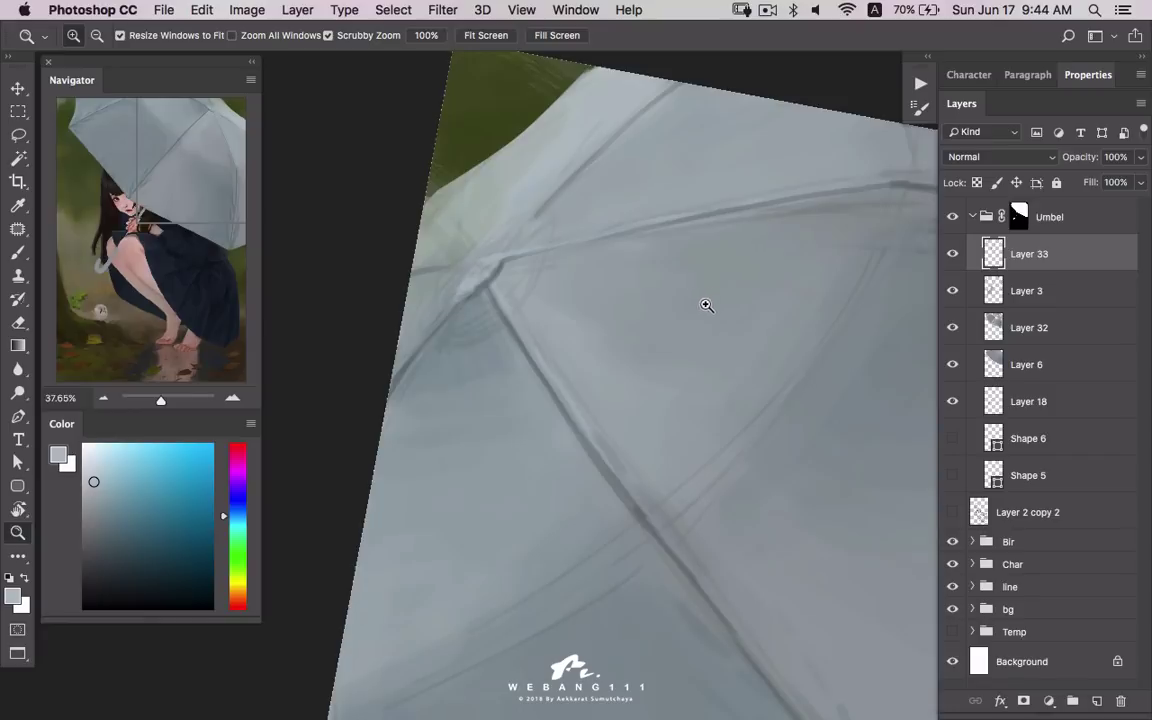
- Paint a thin canopy-grey line up from the umbrella tip, redoing it once, then zoom out
{"action": "left_click", "coordinate": [706, 305]}
{"action": "key", "text": "b"}
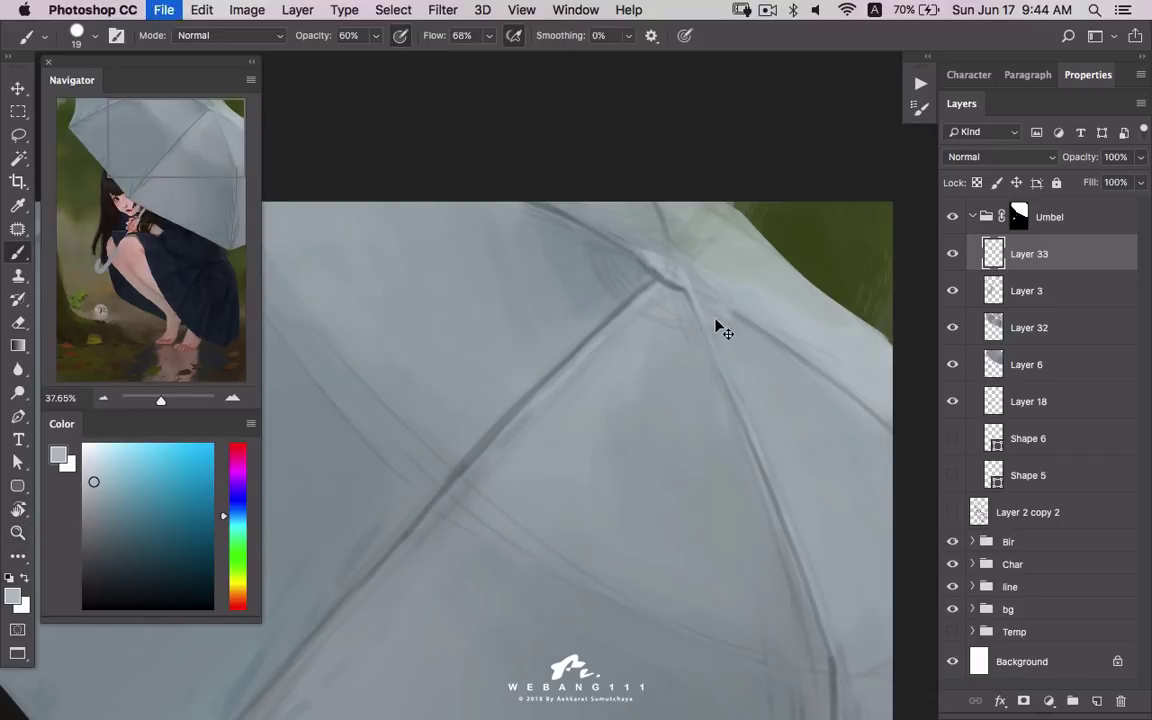
{"action": "left_click", "coordinate": [587, 273], "text": "alt"}
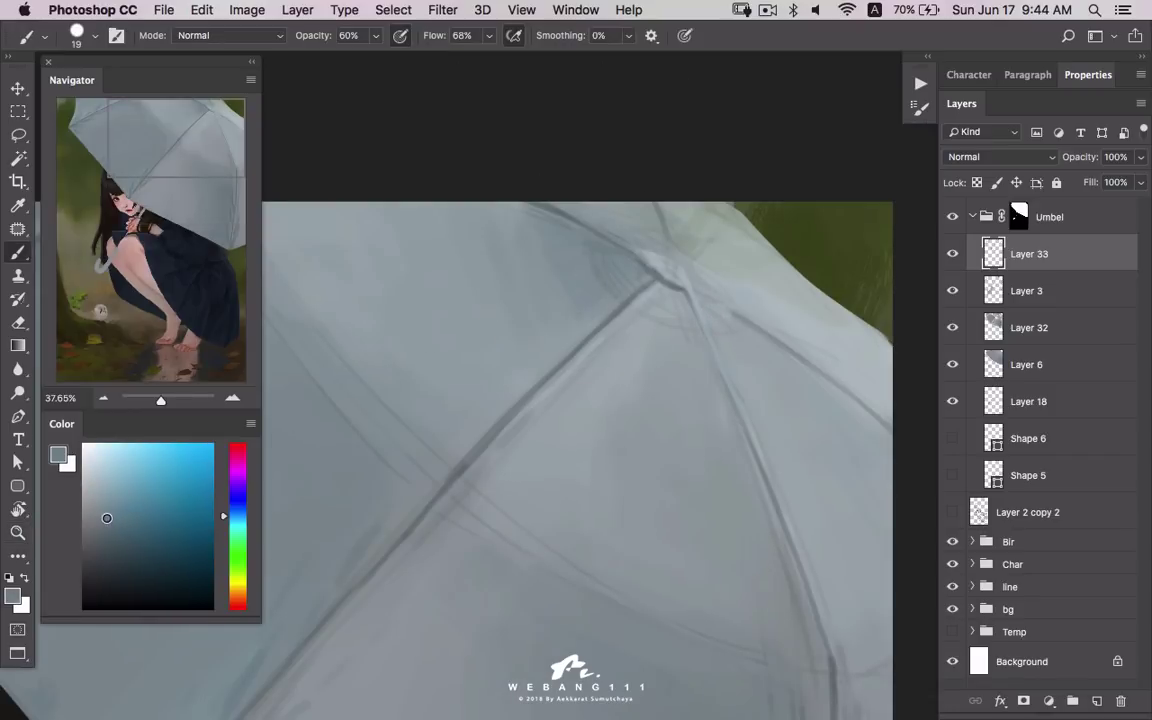
{"action": "left_click_drag", "start_coordinate": [607, 319], "coordinate": [559, 356]}
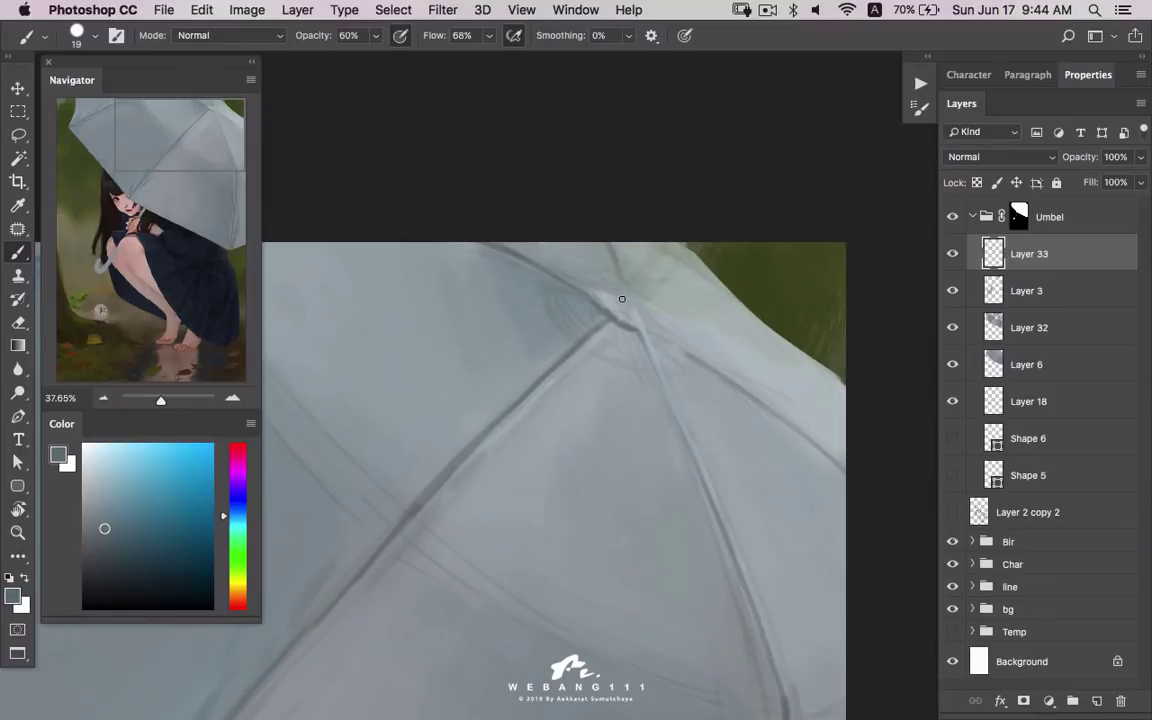
{"action": "left_click_drag", "start_coordinate": [622, 299], "coordinate": [665, 241]}
{"action": "key", "text": "super+z"}
{"action": "left_click_drag", "start_coordinate": [631, 307], "coordinate": [662, 254]}
{"action": "key", "text": "z"}
{"action": "scroll", "coordinate": [617, 380], "scroll_direction": "down", "scroll_amount": 5}
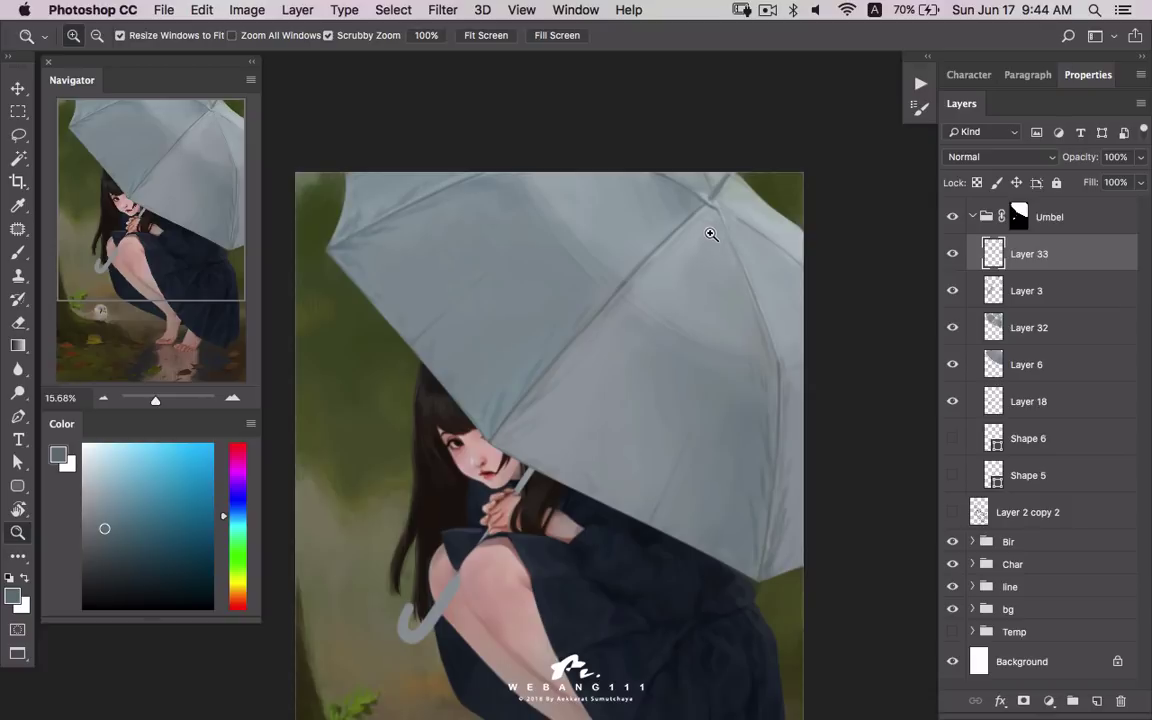
{"action": "key", "text": "l"}
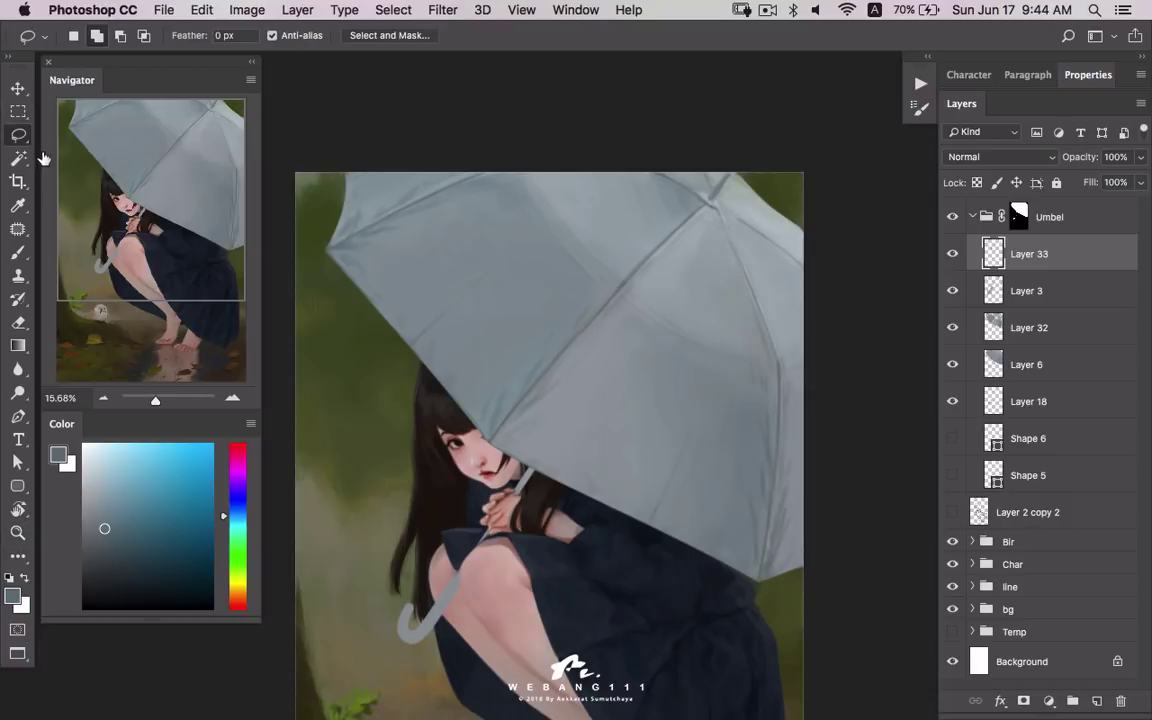
- Make a thin polygonal lasso selection along the umbrella shaft
{"action": "left_click", "coordinate": [18, 111]}
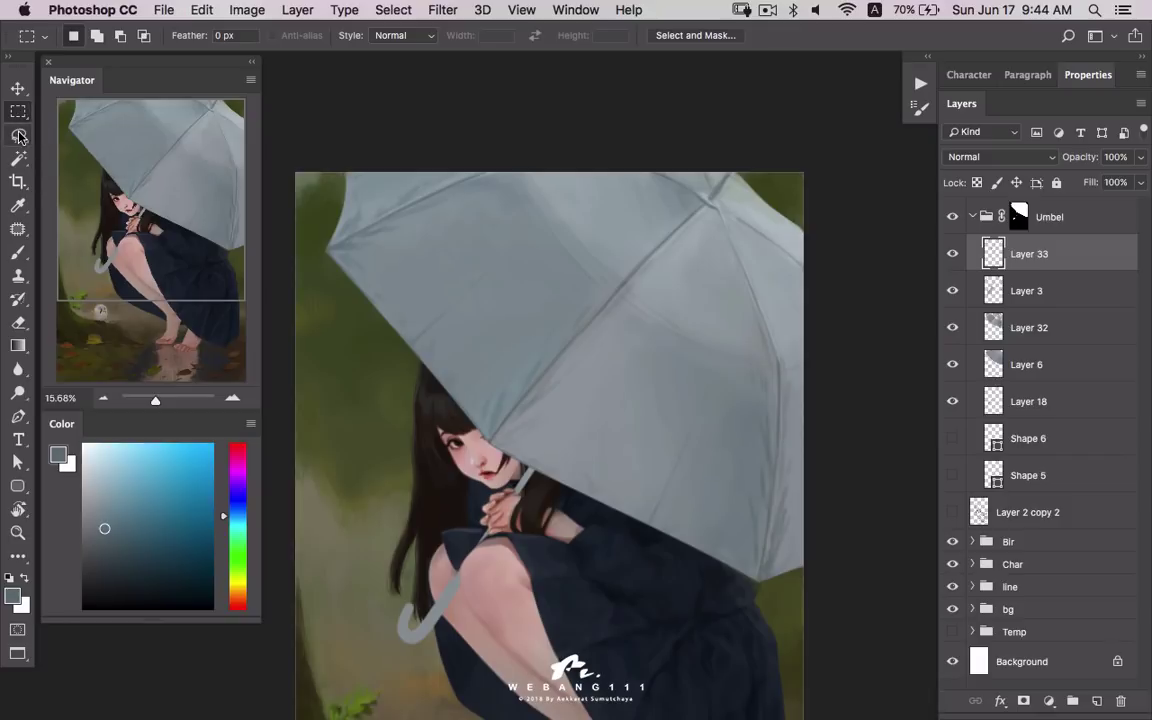
{"action": "left_click_drag", "start_coordinate": [18, 136], "coordinate": [60, 147]}
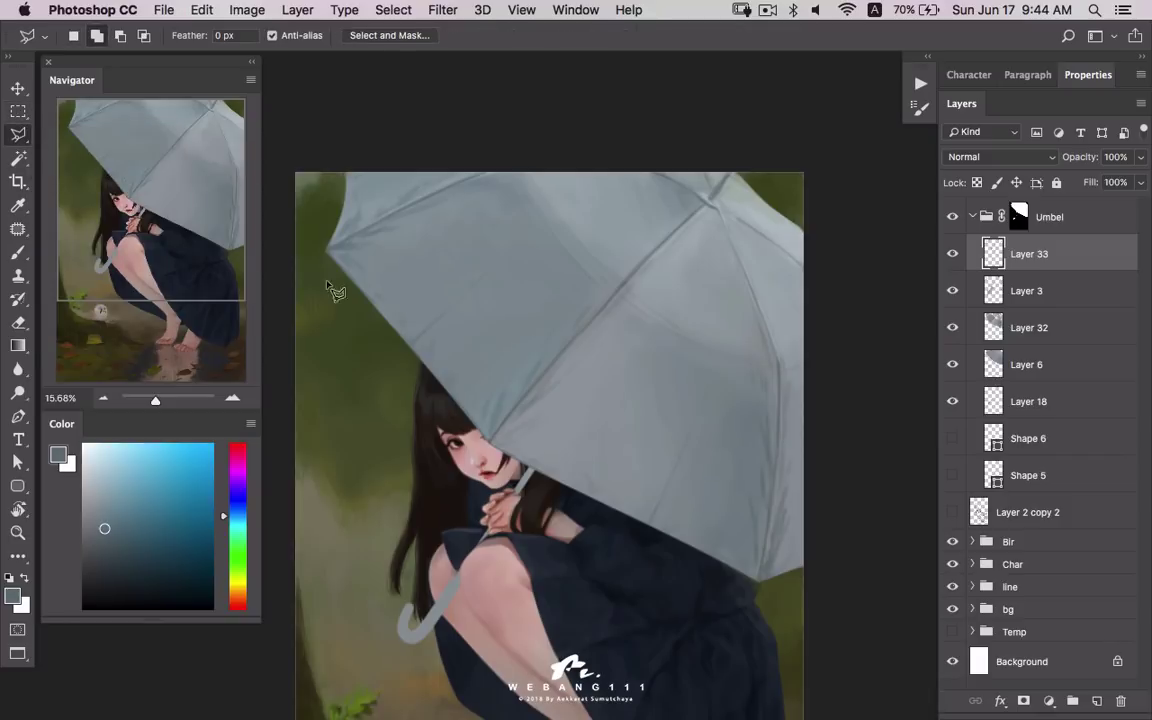
{"action": "left_click", "coordinate": [482, 436]}
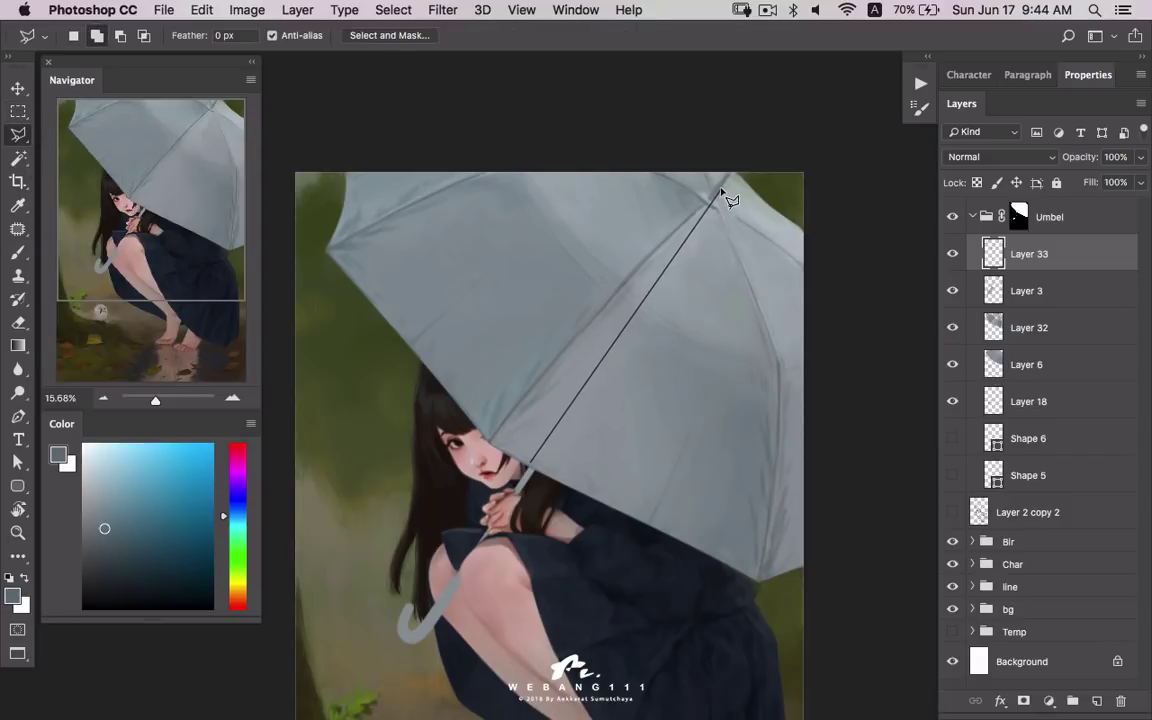
{"action": "left_click", "coordinate": [734, 174]}
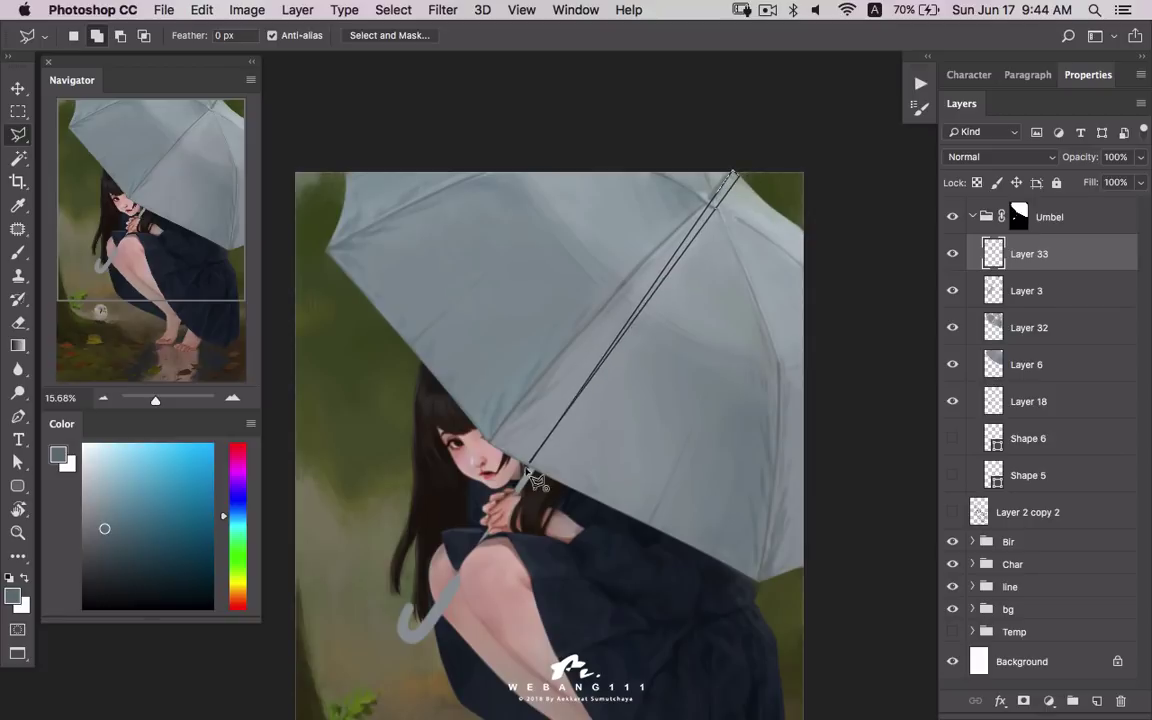
{"action": "left_click", "coordinate": [724, 178]}
{"action": "left_click", "coordinate": [528, 470]}
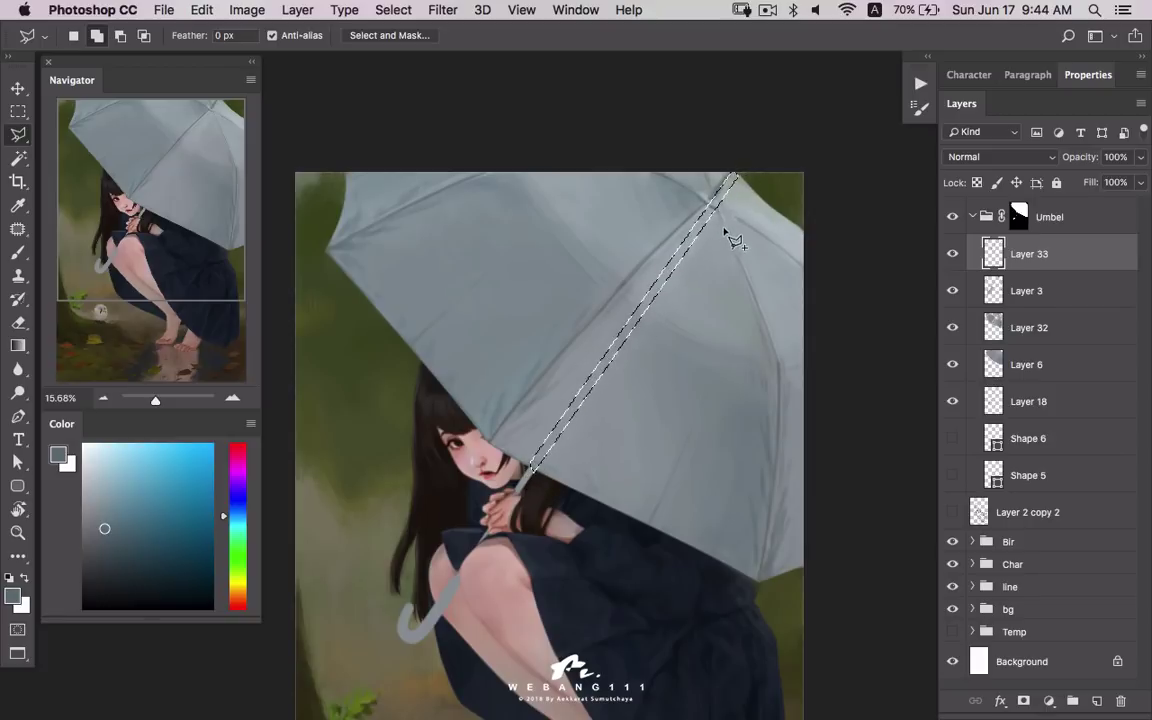
- Zoom in on the umbrella top and clear the shaft selection
{"action": "key", "text": "z"}
{"action": "mouse_move", "coordinate": [738, 231]}
{"action": "left_mouse_down"}
{"action": "mouse_move", "coordinate": [724, 295]}
{"action": "mouse_move", "coordinate": [689, 291]}
{"action": "mouse_move", "coordinate": [652, 327]}
{"action": "left_mouse_up"}
{"action": "key", "text": "b"}
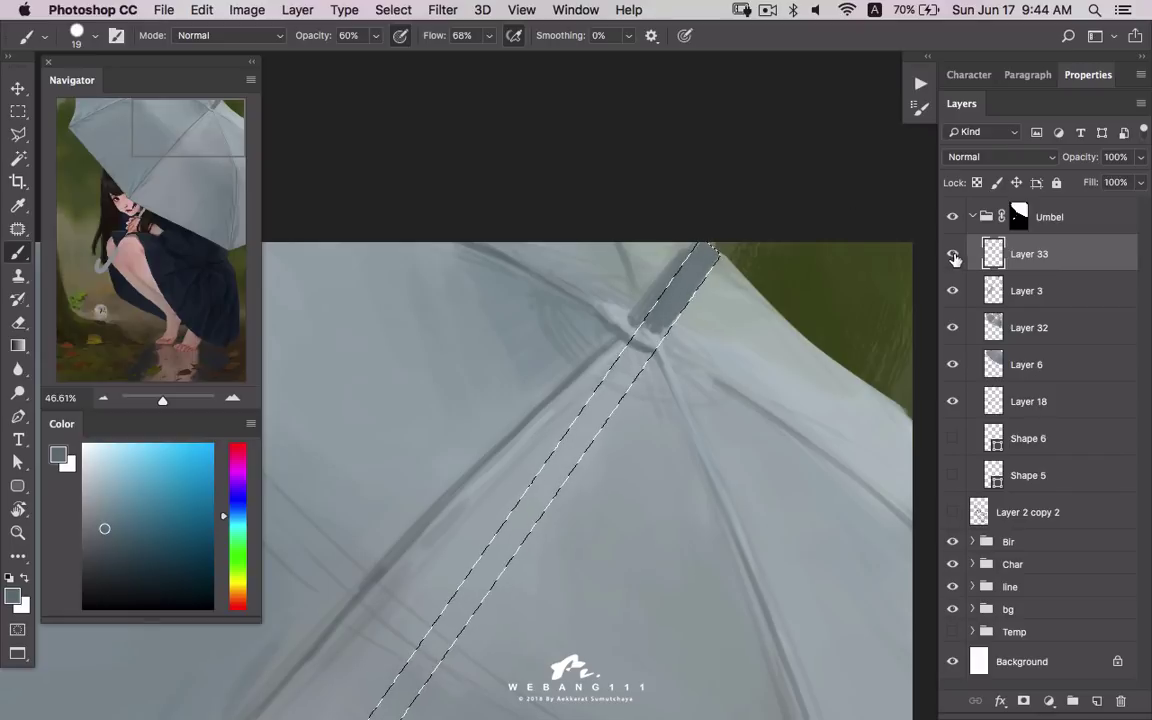
{"action": "key", "text": "ctrl+d"}
- Set the eraser size to 43 px
{"action": "key", "text": "e"}
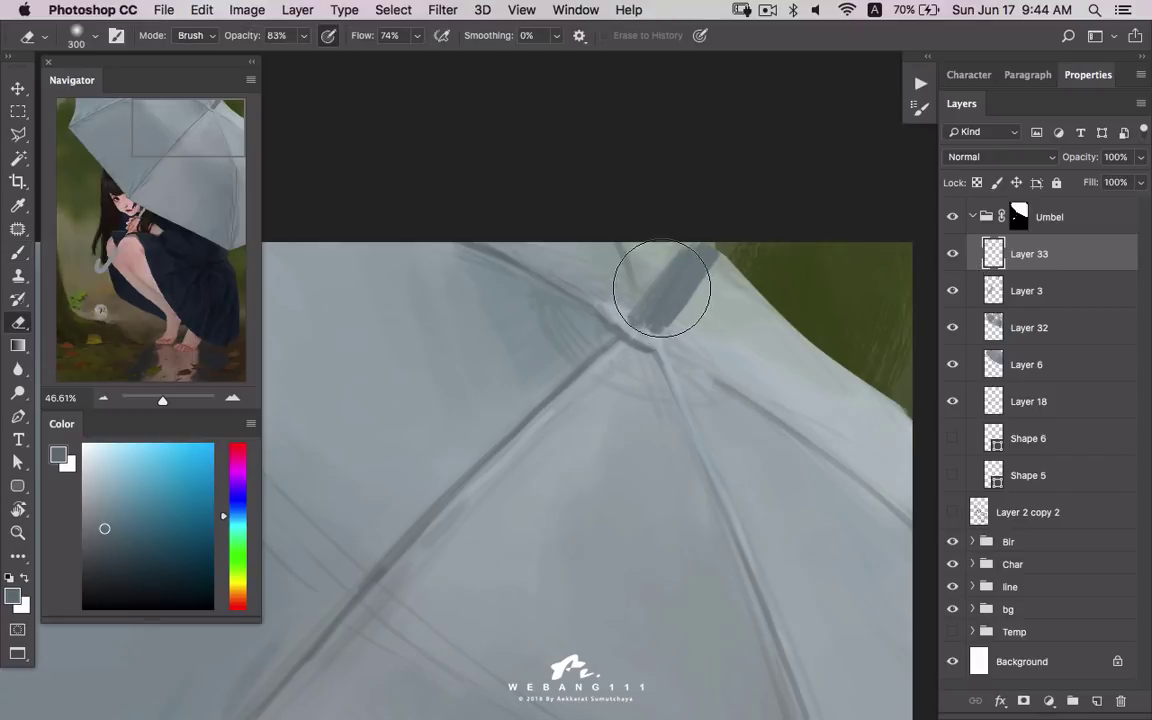
{"action": "right_click", "coordinate": [662, 288]}
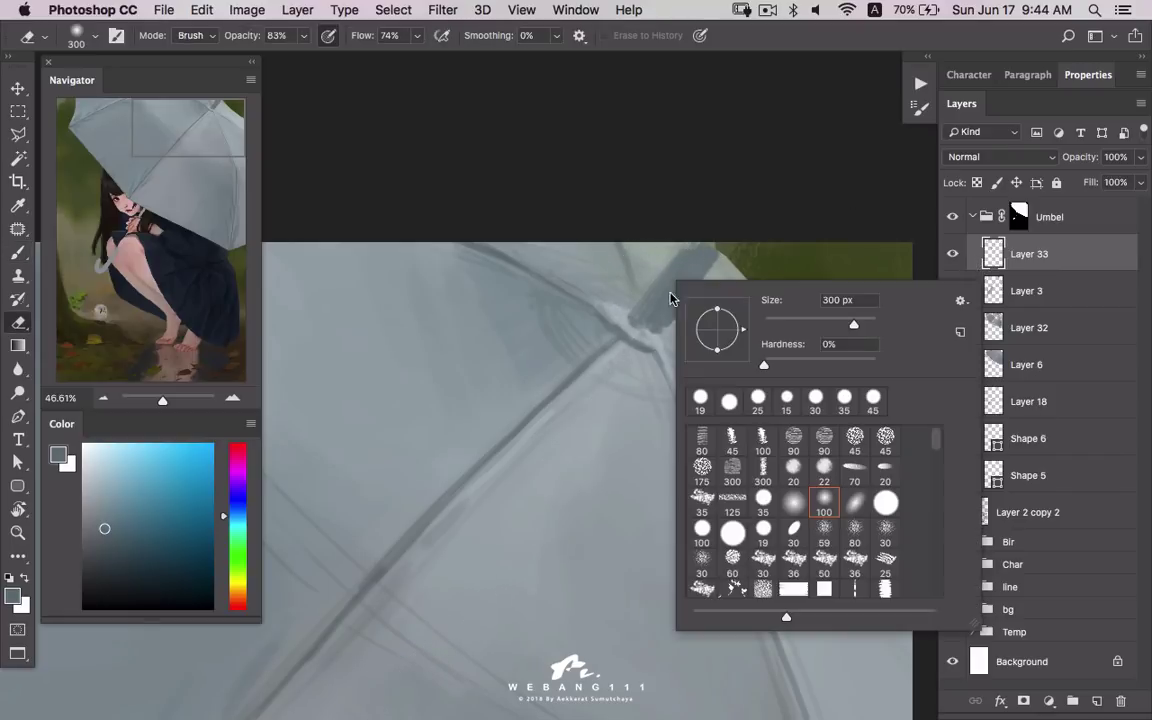
{"action": "left_click", "coordinate": [785, 323]}
{"action": "key", "text": "Return"}
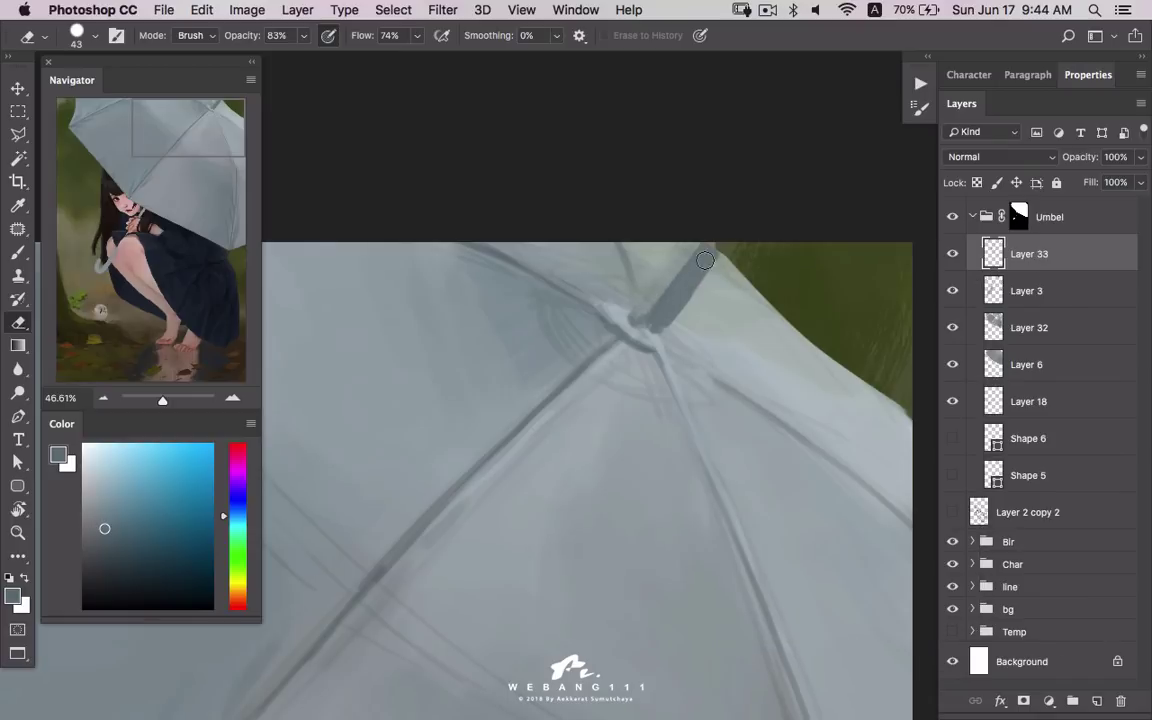
- Sample canopy greys around the hub and lighten it with brushwork, undoing one change
{"action": "key", "text": "b"}
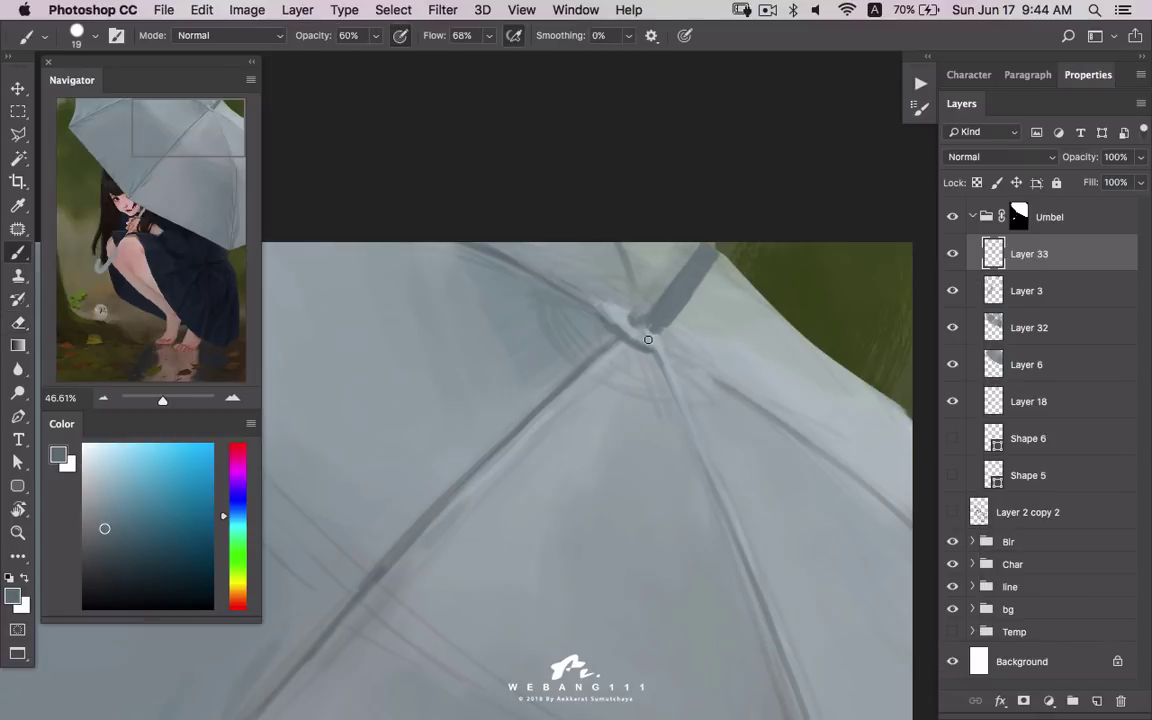
{"action": "left_click", "coordinate": [622, 332], "text": "alt"}
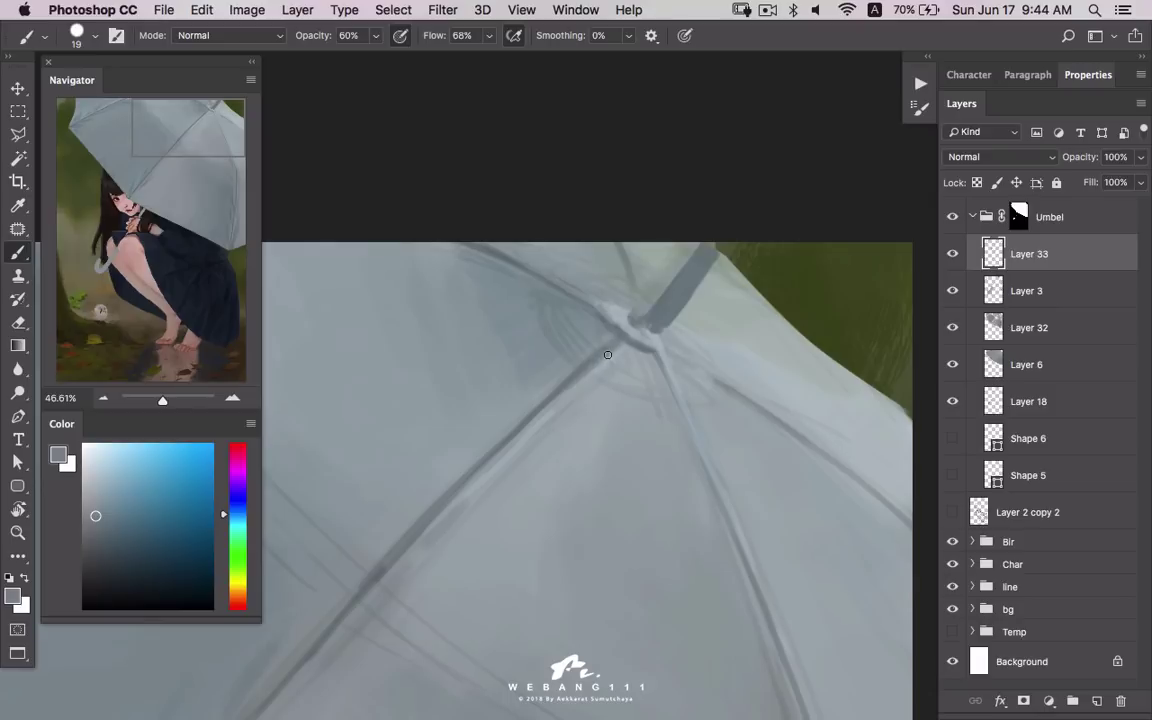
{"action": "left_click", "coordinate": [638, 350], "text": "alt"}
{"action": "left_click", "coordinate": [628, 333], "text": "alt"}
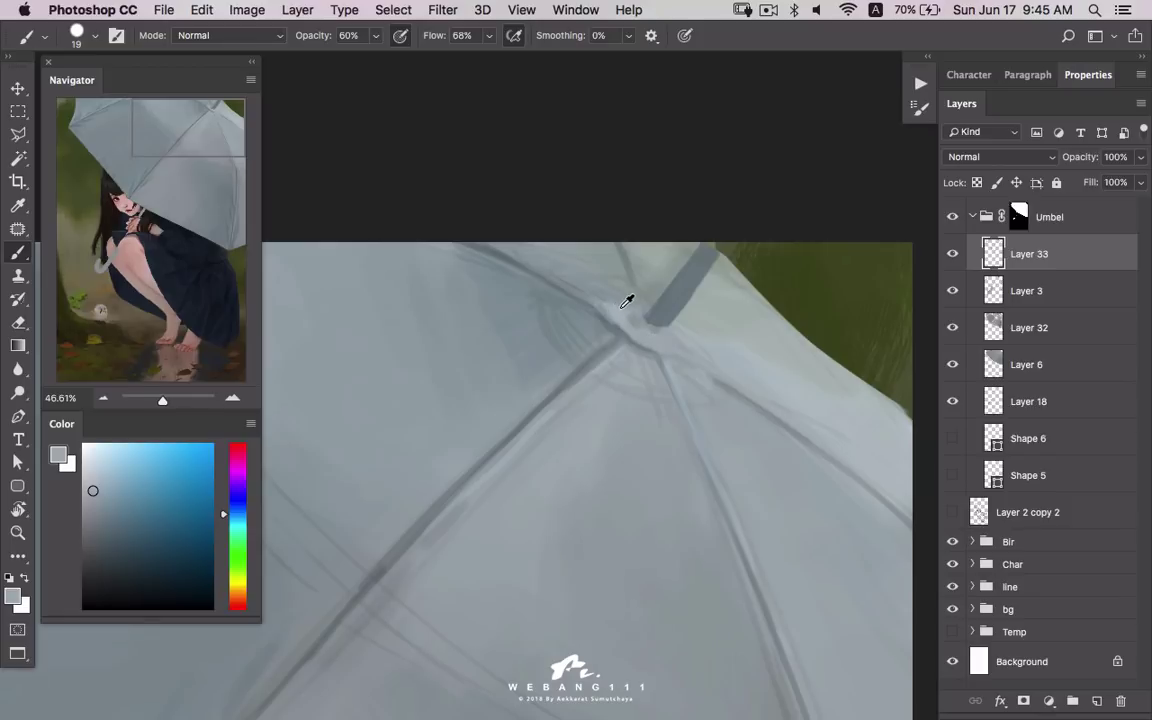
{"action": "key", "text": "ctrl+z"}
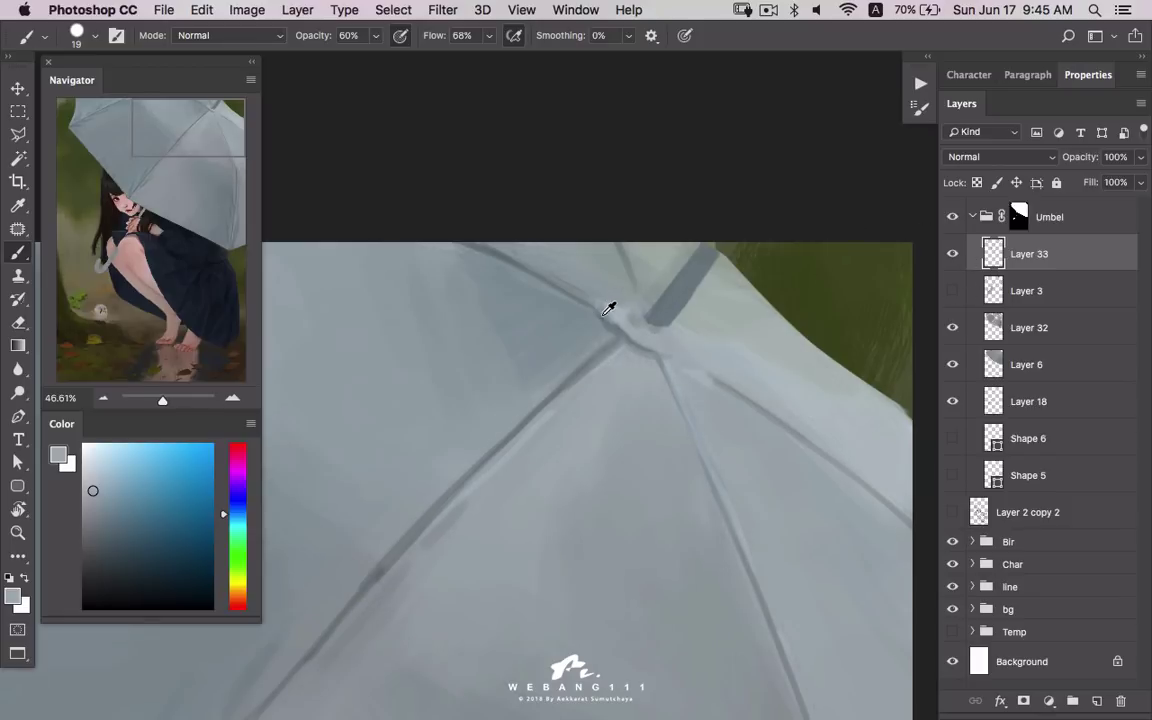
{"action": "left_click", "coordinate": [605, 306], "text": "alt"}
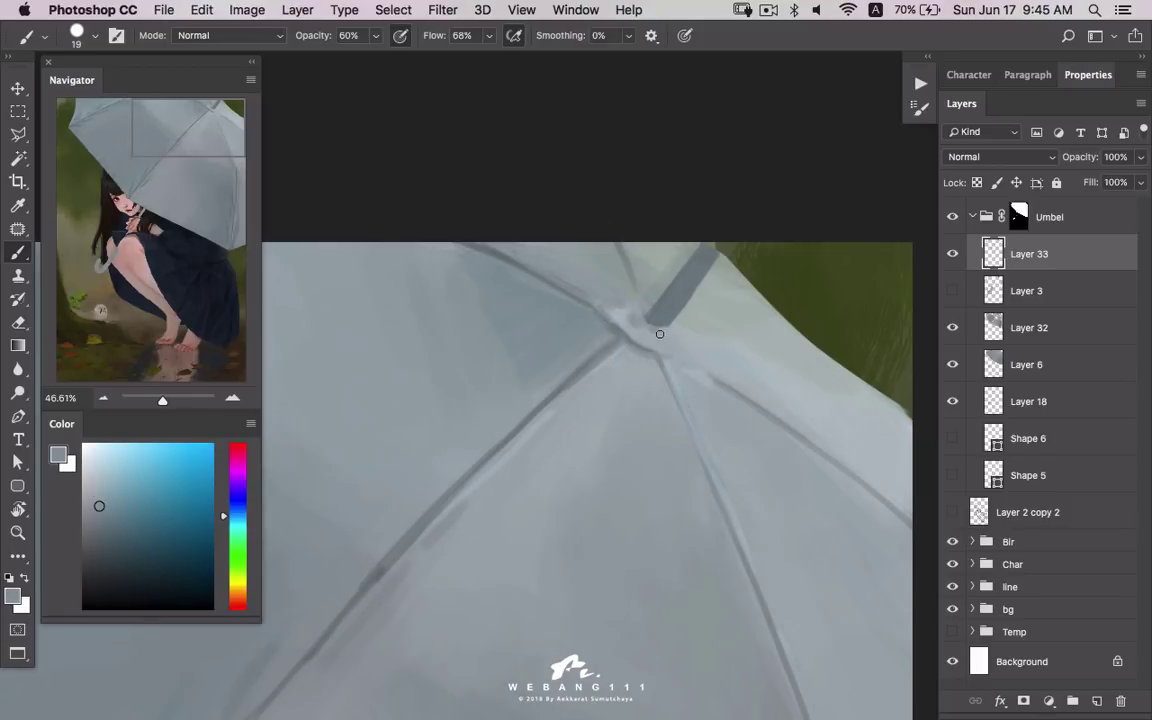
{"action": "left_click", "coordinate": [625, 334], "text": "alt"}
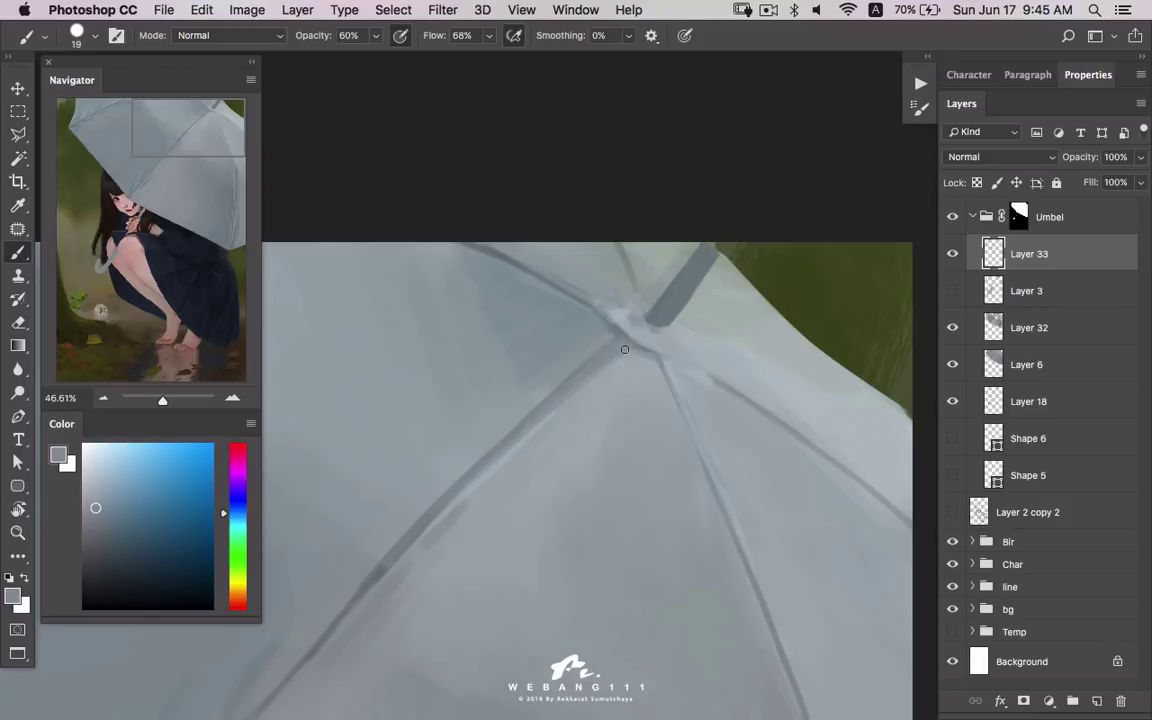
{"action": "left_click", "coordinate": [509, 390], "text": "alt"}
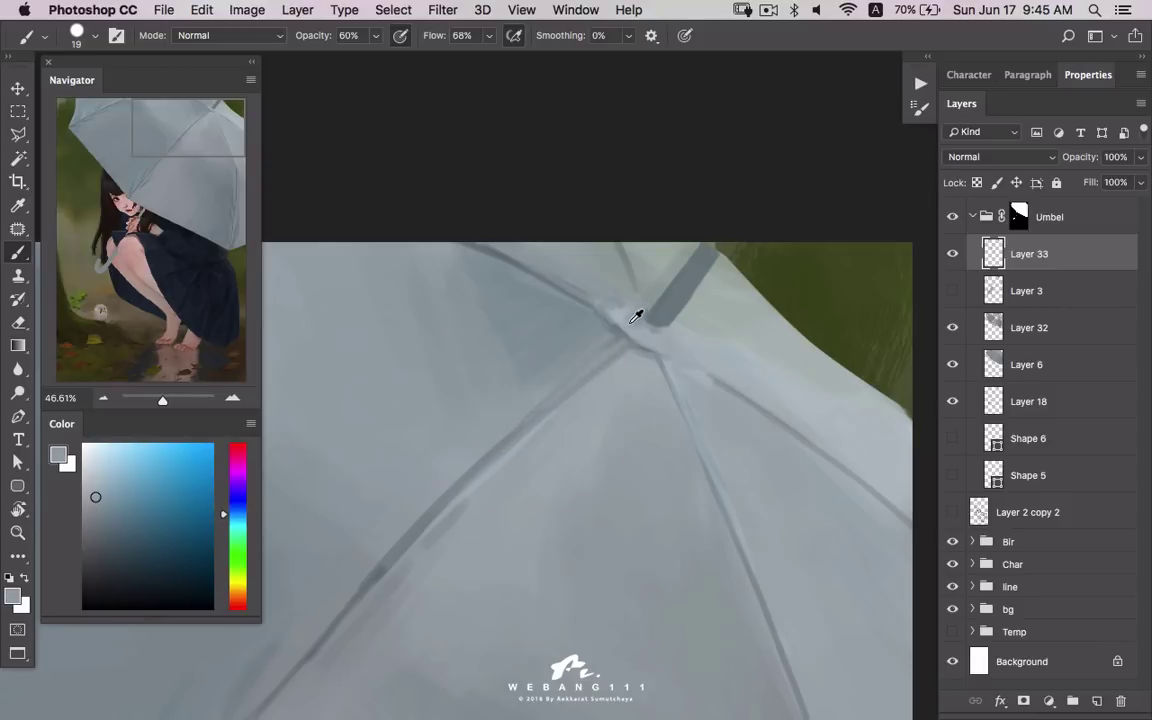
{"action": "left_click", "coordinate": [565, 294], "text": "alt"}
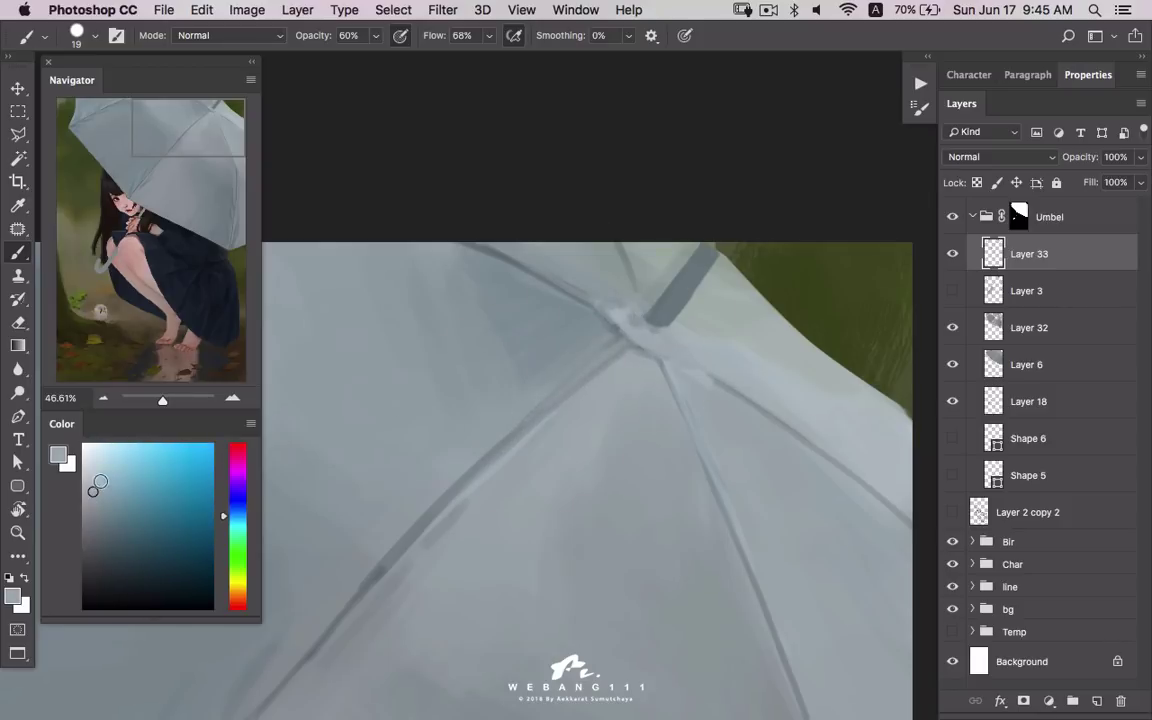
{"action": "left_click", "coordinate": [635, 333], "text": "alt"}
{"action": "left_click_drag", "start_coordinate": [646, 333], "coordinate": [673, 356]}
- Paint a darker grey-blue line along the rib from the hub to the top edge
{"action": "left_click", "coordinate": [639, 354], "text": "alt"}
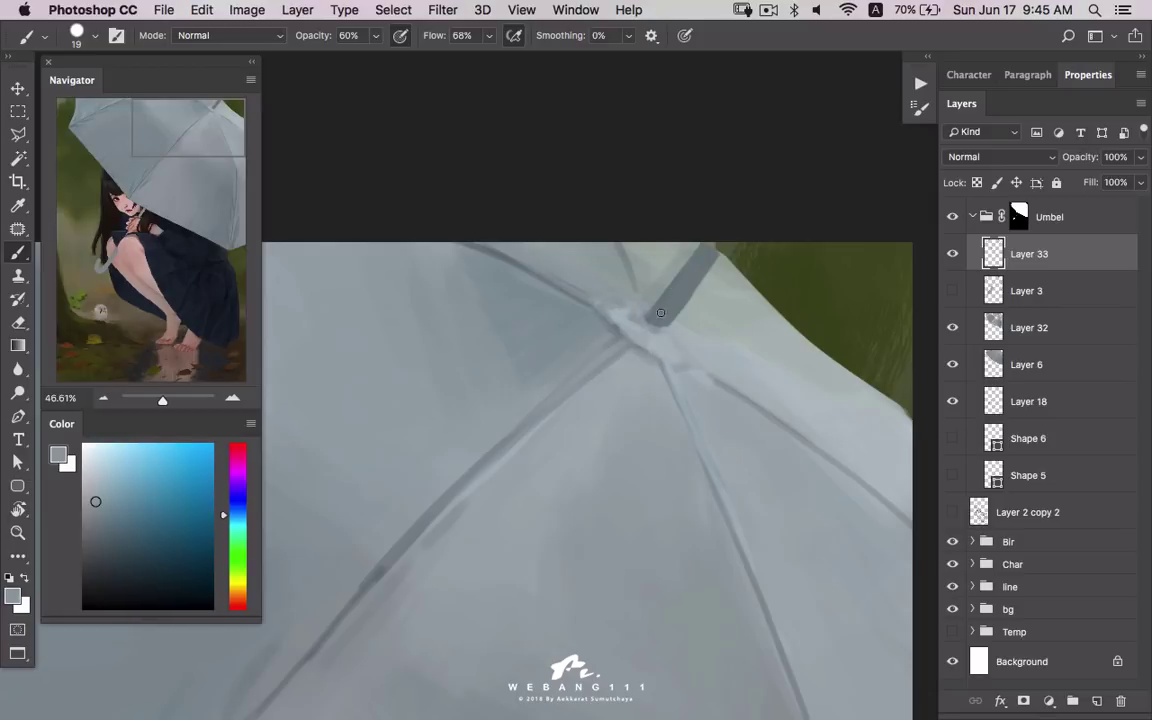
{"action": "left_click", "coordinate": [659, 320], "text": "alt"}
{"action": "left_click", "coordinate": [685, 289], "text": "alt"}
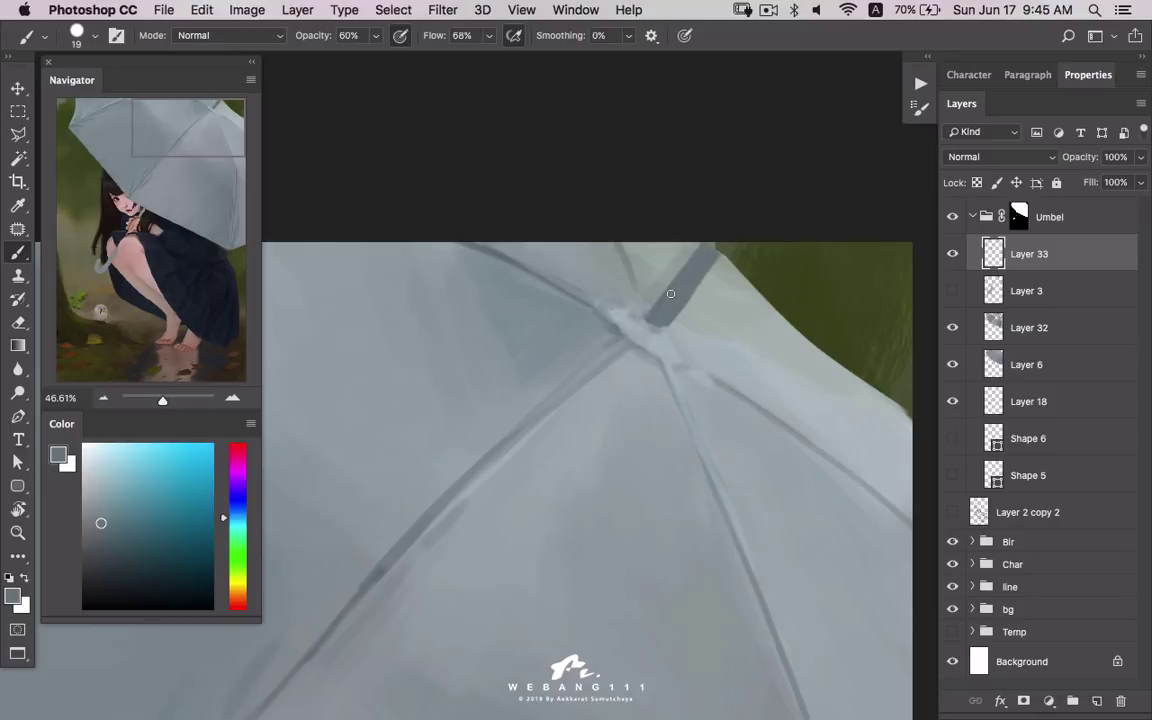
{"action": "left_click", "coordinate": [676, 300], "text": "alt"}
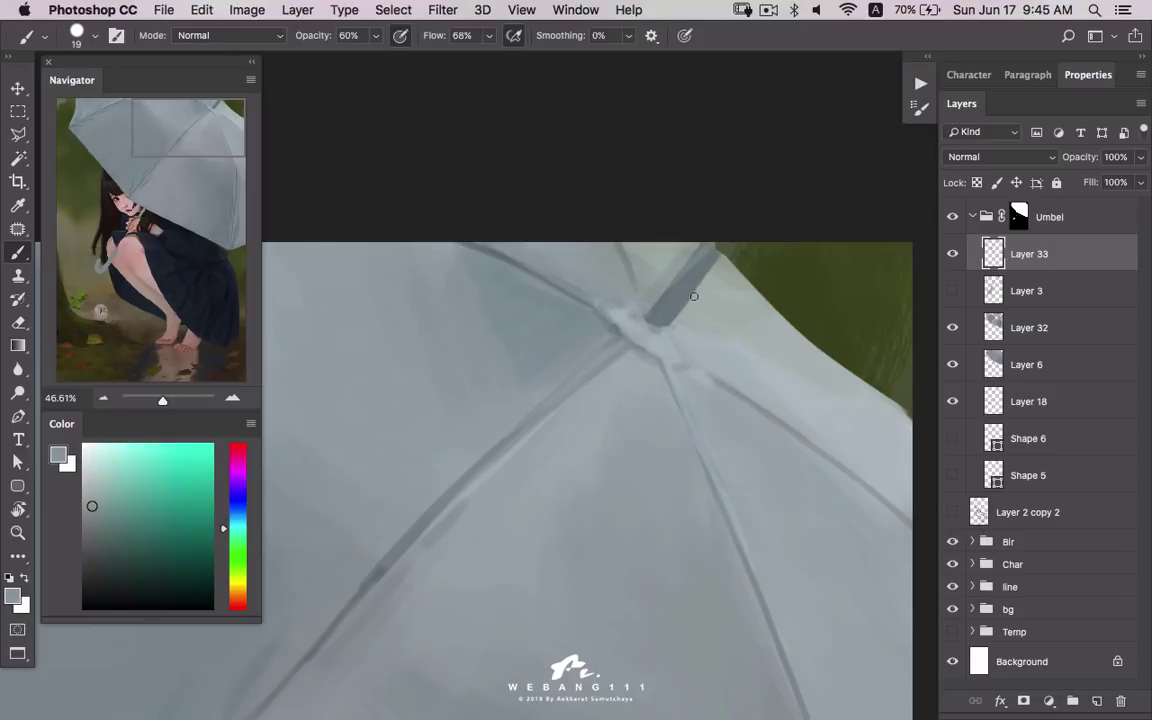
{"action": "left_click", "coordinate": [612, 292], "text": "alt"}
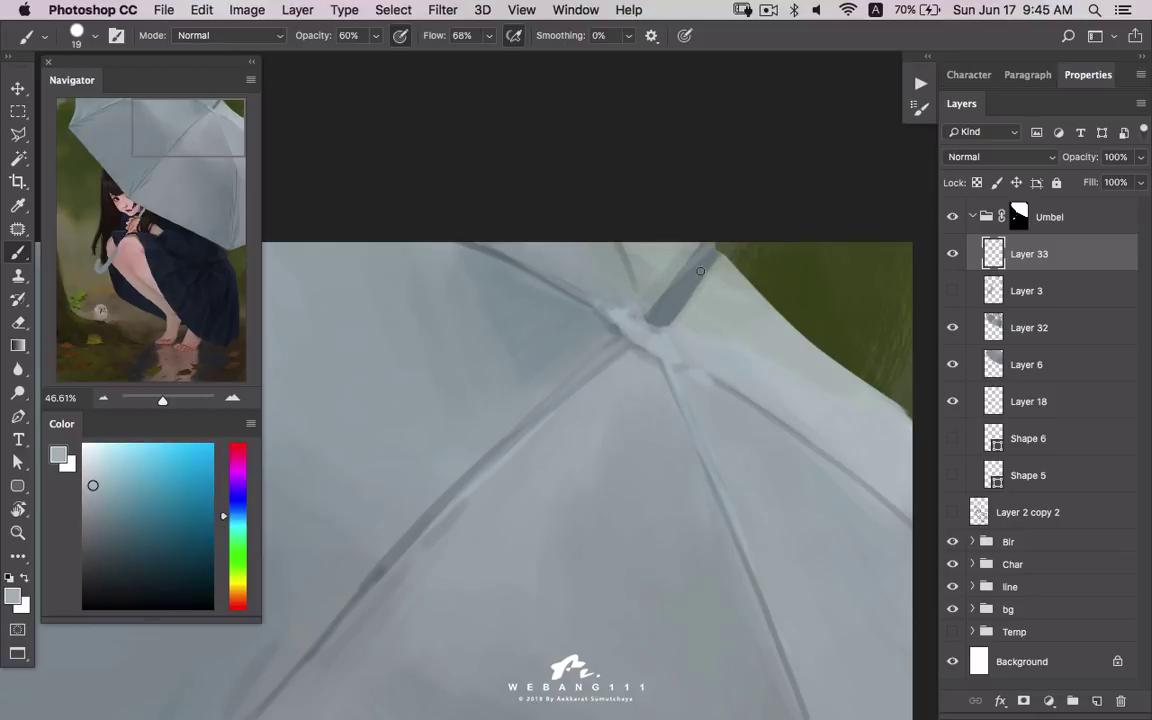
{"action": "left_click", "coordinate": [638, 315], "text": "alt"}
{"action": "left_click", "coordinate": [640, 307], "text": "alt"}
{"action": "left_click", "coordinate": [626, 340], "text": "alt"}
{"action": "left_click", "coordinate": [597, 302], "text": "alt"}
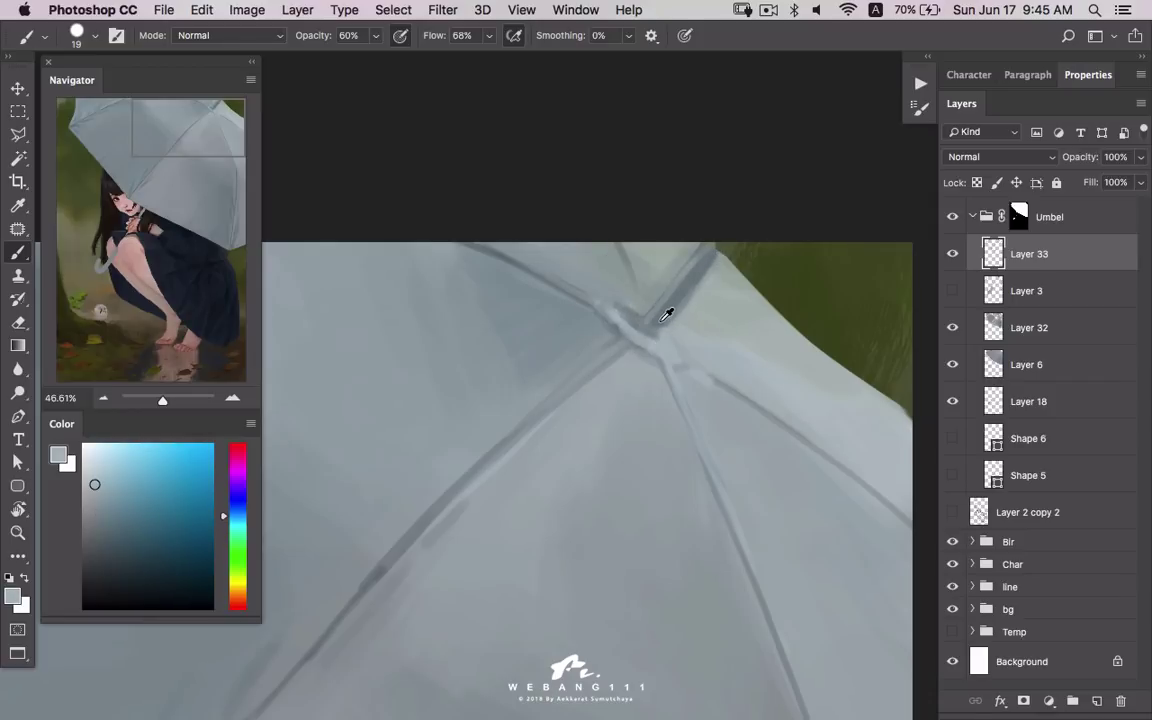
{"action": "left_click", "coordinate": [592, 291], "text": "alt"}
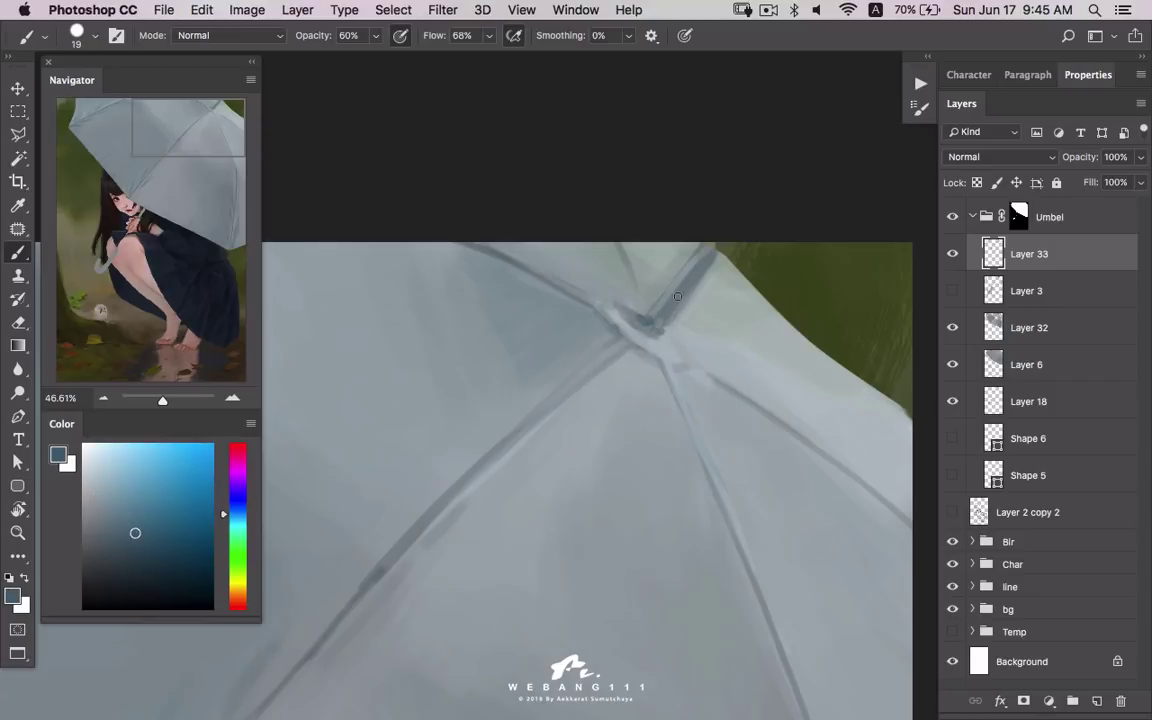
{"action": "left_click_drag", "start_coordinate": [645, 322], "coordinate": [713, 250]}
- Add a light grey-blue highlight along the rib with a 10 px brush, then enlarge it to 30
{"action": "left_click", "coordinate": [93, 463]}
{"action": "key", "text": "bracketleft"}
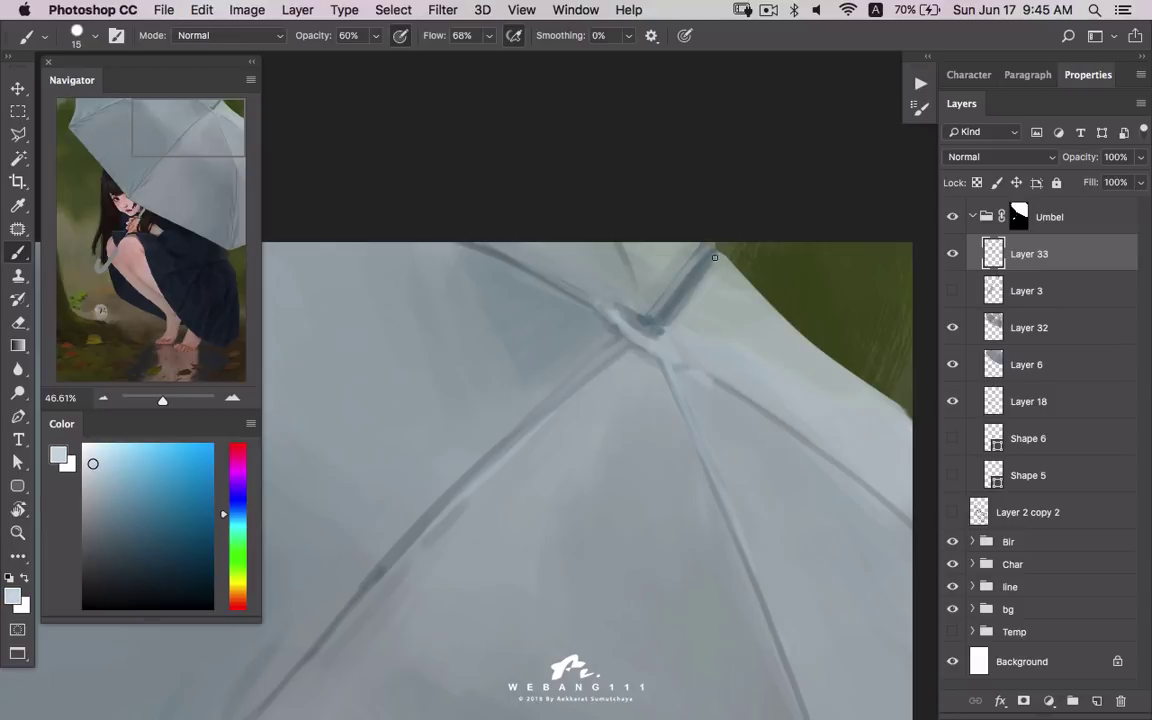
{"action": "left_click_drag", "start_coordinate": [715, 252], "coordinate": [661, 323]}
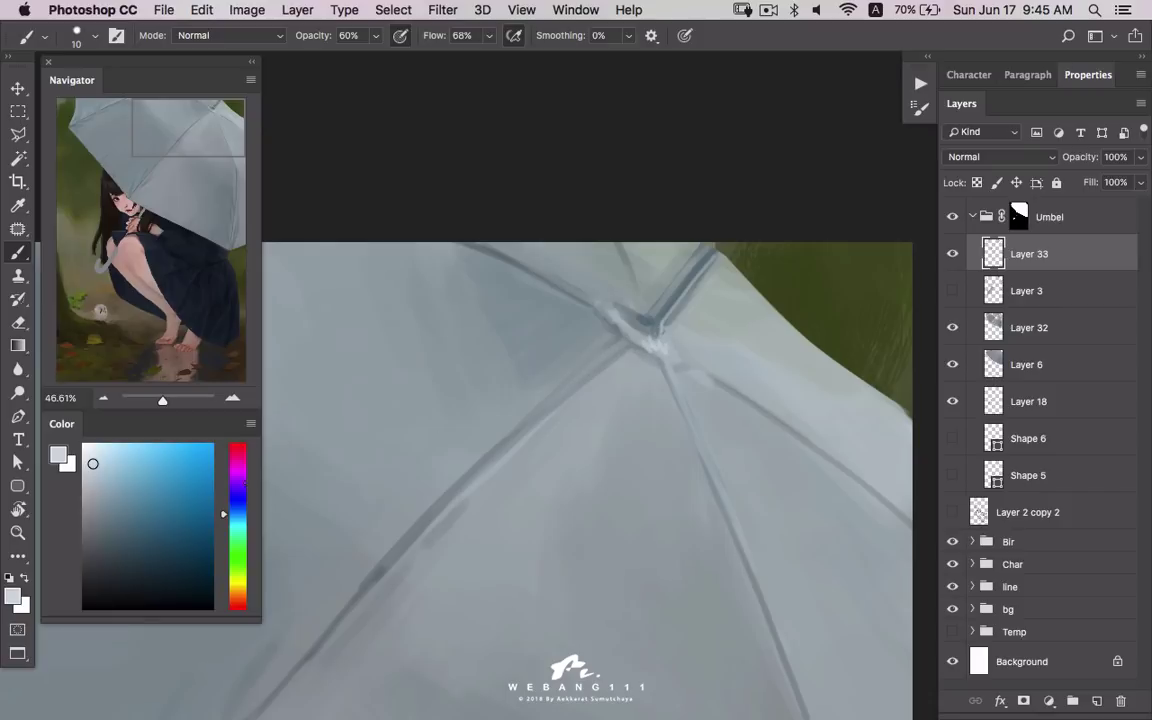
{"action": "left_click", "coordinate": [88, 469]}
{"action": "key", "text": "bracketright"}
{"action": "key", "text": "bracketright"}
- Sample more tones near the umbrella centre and zoom out to view the whole painting
{"action": "left_click", "coordinate": [659, 341], "text": "alt"}
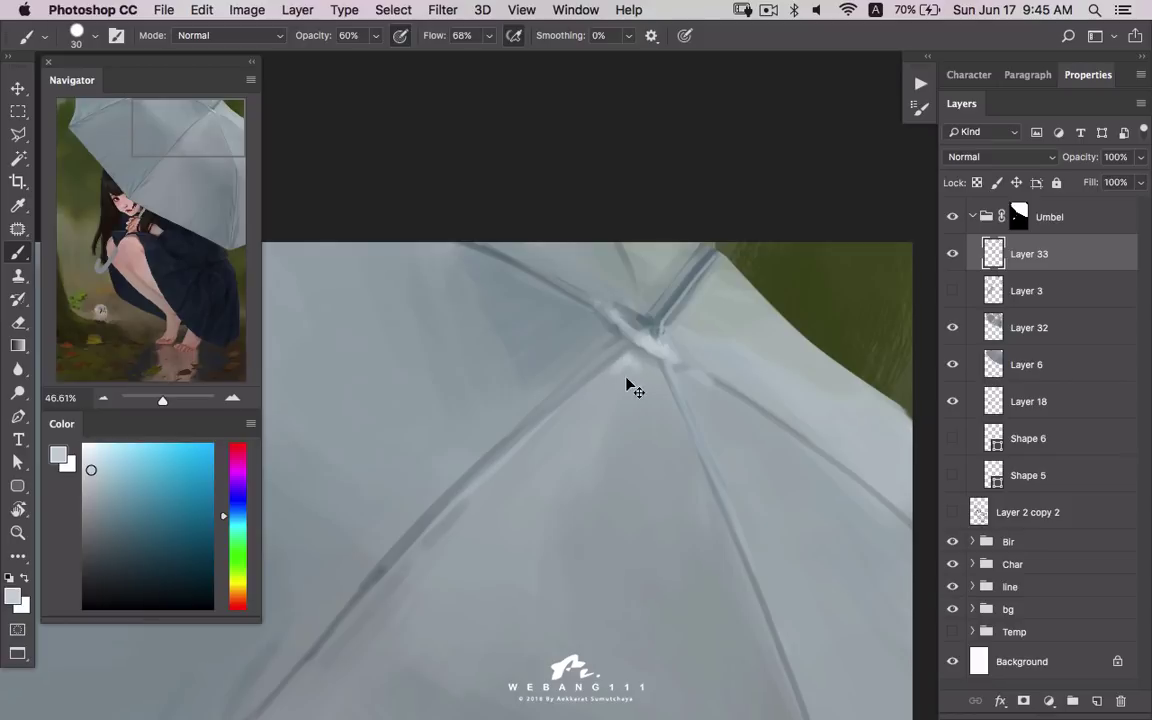
{"action": "left_click", "coordinate": [606, 386], "text": "alt"}
{"action": "left_click", "coordinate": [625, 334], "text": "alt"}
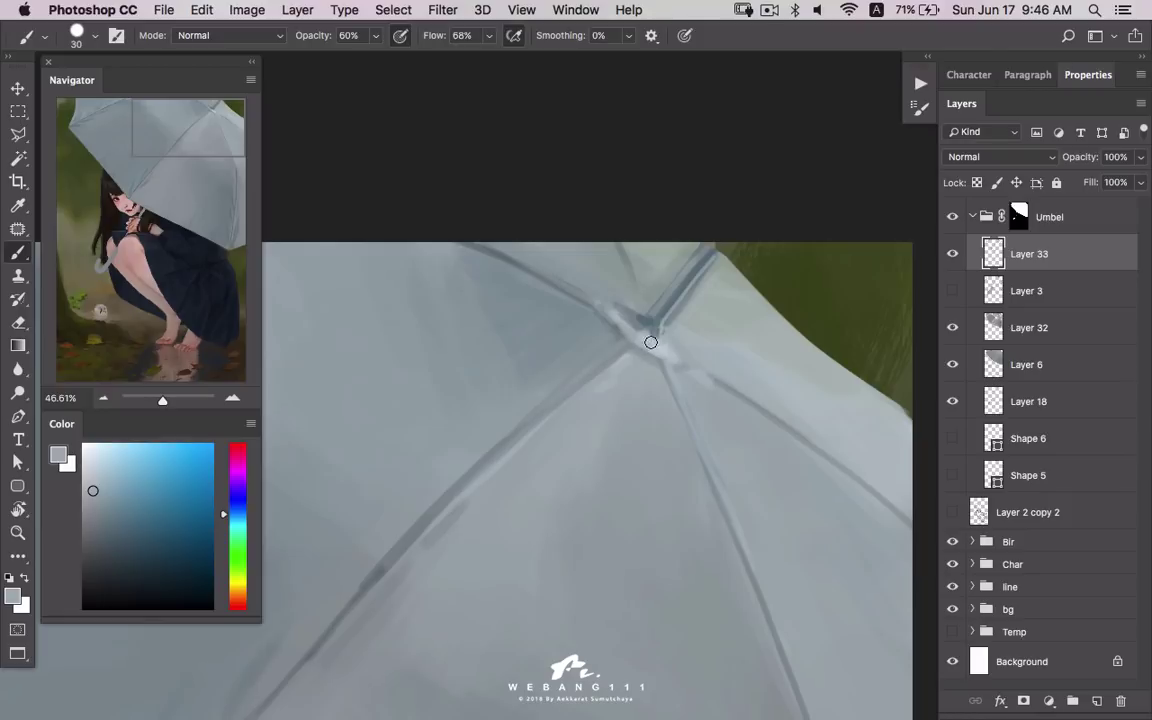
{"action": "left_click", "coordinate": [709, 299], "text": "alt"}
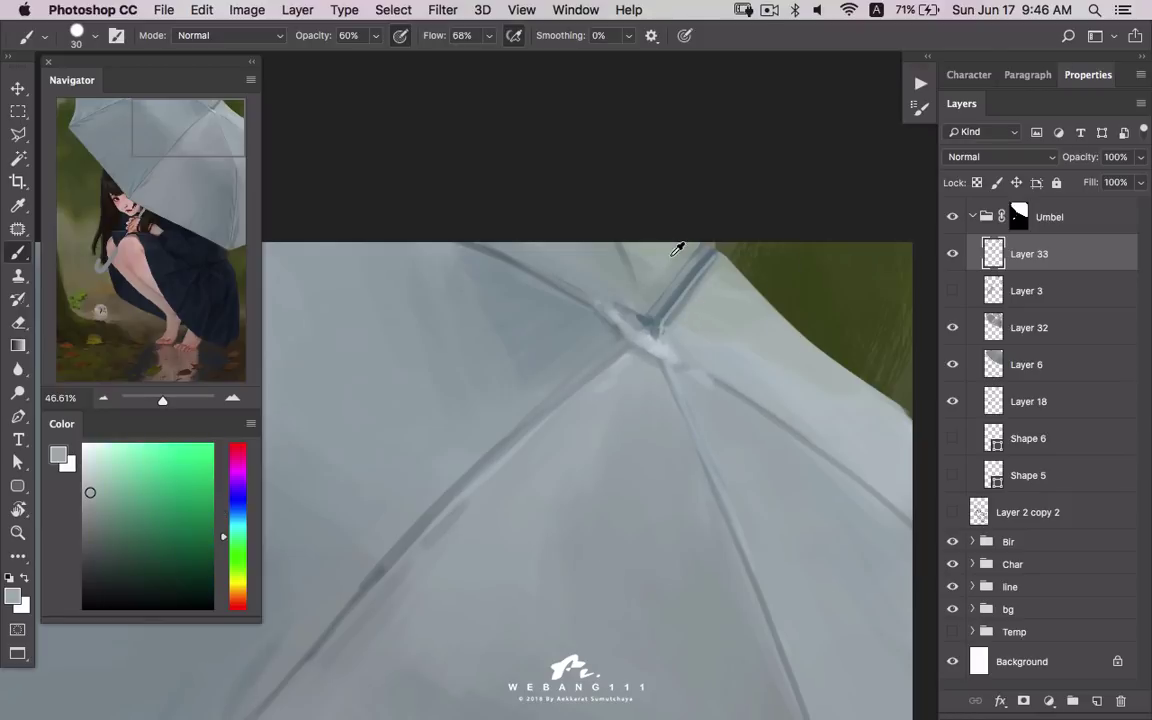
{"action": "left_click", "coordinate": [665, 265], "text": "alt"}
{"action": "key", "text": "z"}
{"action": "scroll", "coordinate": [681, 437], "scroll_direction": "down", "scroll_amount": 5}
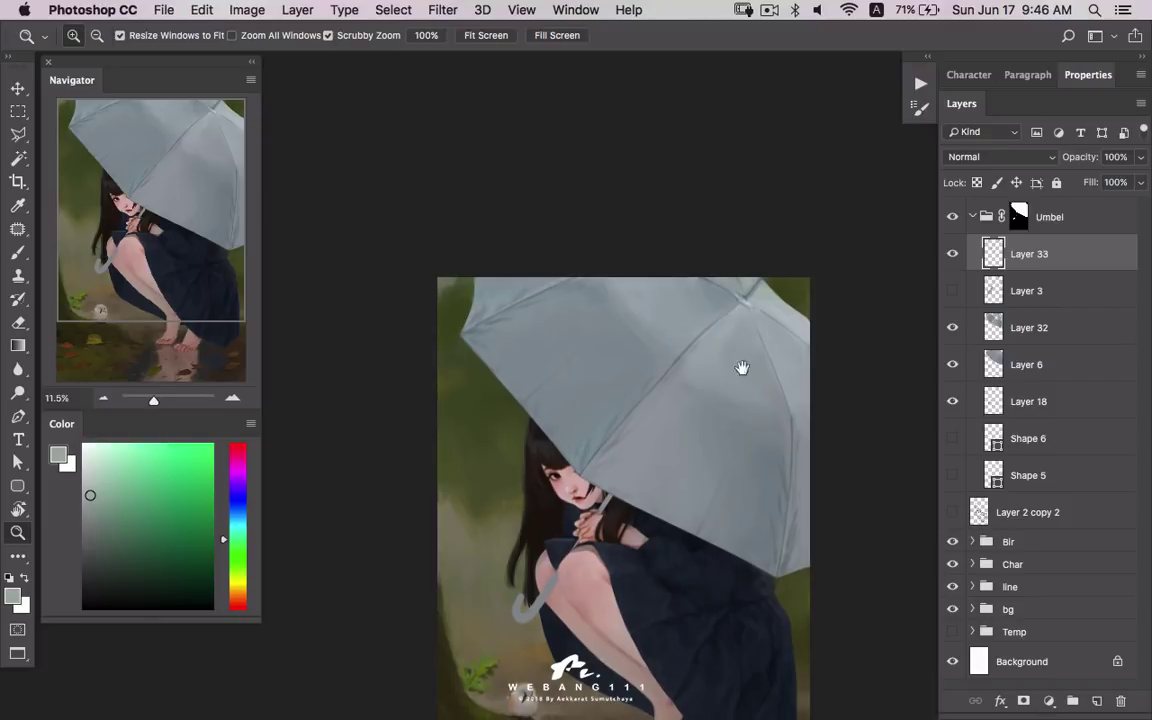
- Zoom onto the umbrella tip and paint a dark grey stroke along its rib with a size-15 brush
{"action": "left_click_drag", "start_coordinate": [695, 273], "coordinate": [772, 284]}
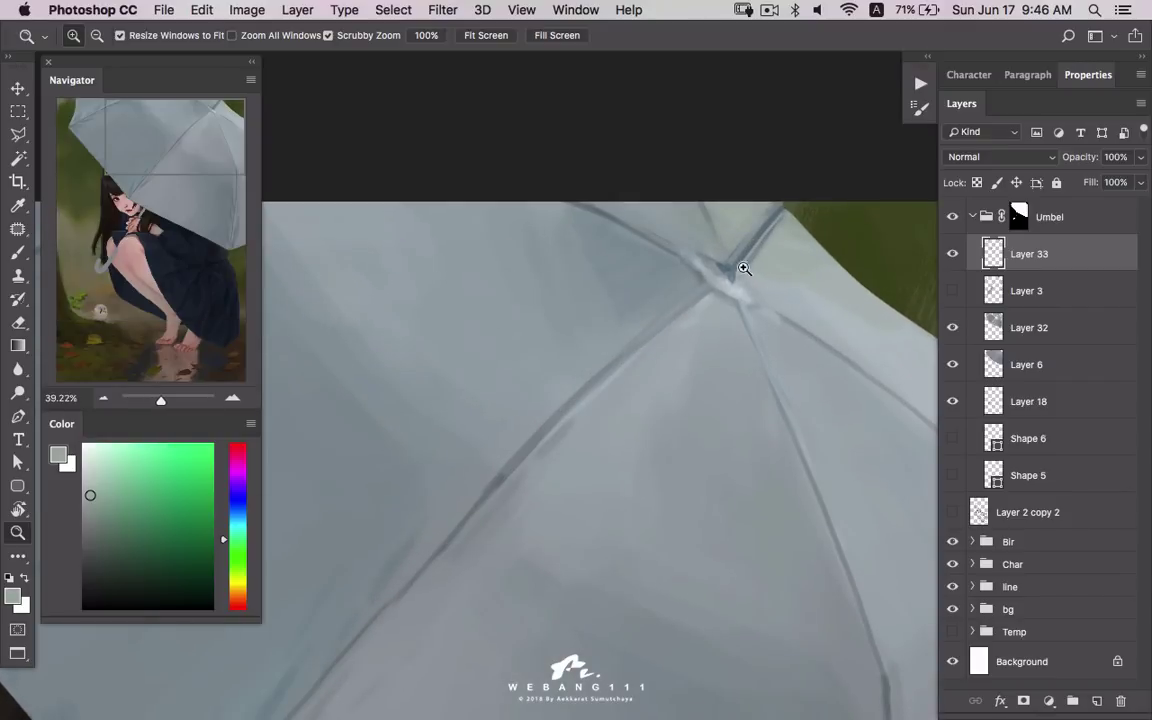
{"action": "key", "text": "b"}
{"action": "left_click", "coordinate": [668, 240], "text": "alt"}
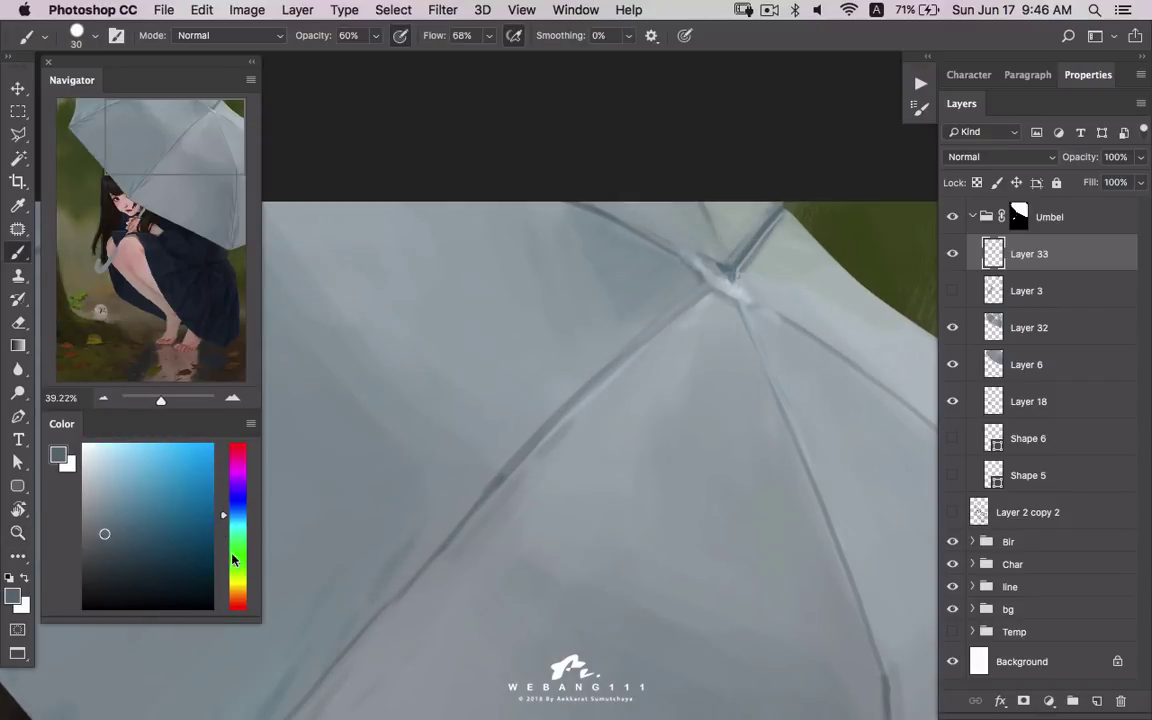
{"action": "left_click", "coordinate": [237, 543]}
{"action": "left_click", "coordinate": [110, 542]}
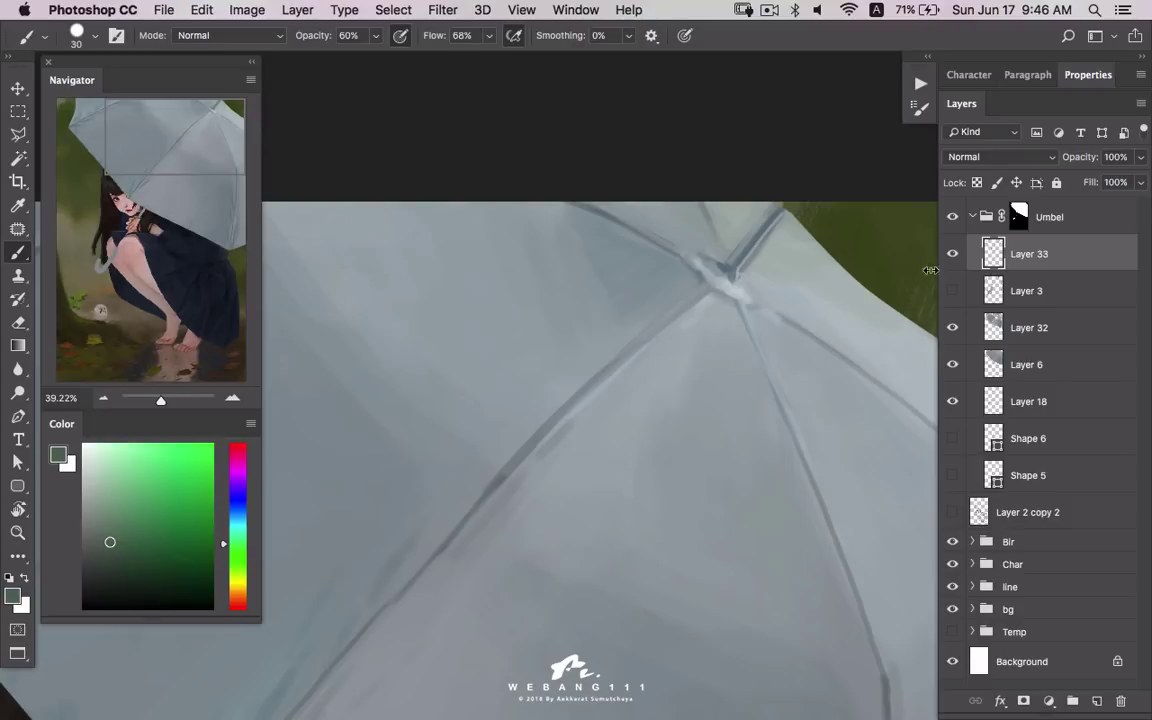
{"action": "key", "text": "bracketleft"}
{"action": "key", "text": "bracketleft"}
{"action": "left_click", "coordinate": [86, 562]}
{"action": "key", "text": "bracketright"}
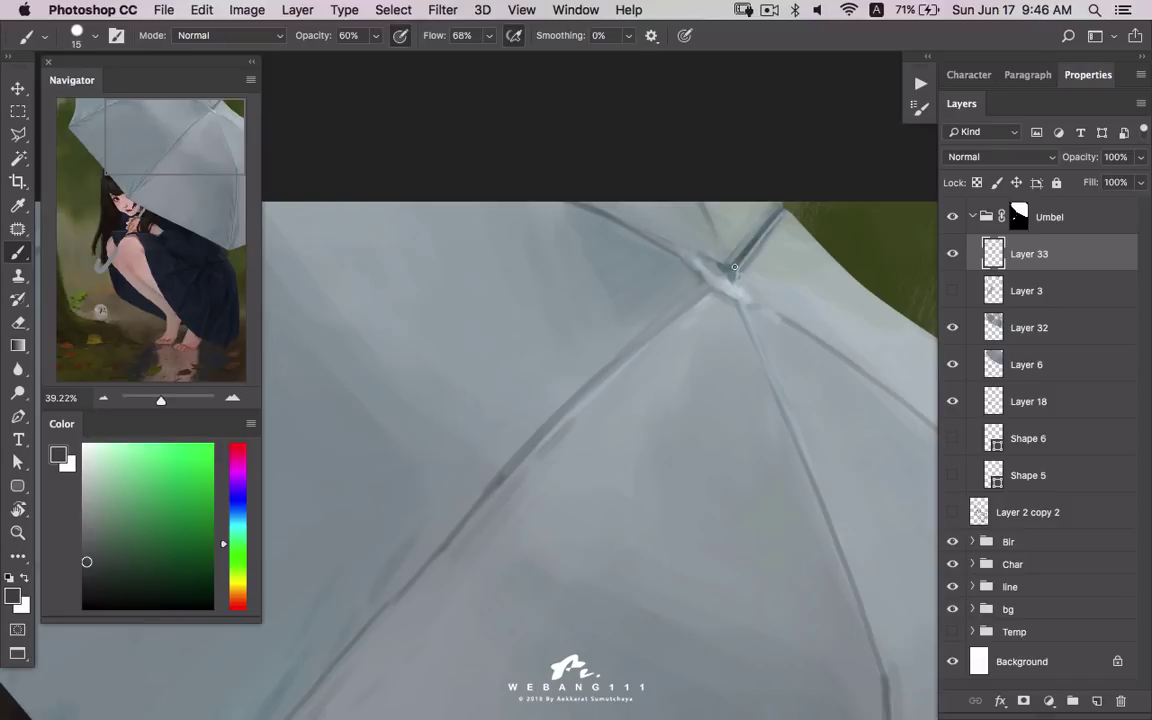
{"action": "left_click", "coordinate": [86, 570]}
{"action": "left_click_drag", "start_coordinate": [774, 214], "coordinate": [728, 268]}
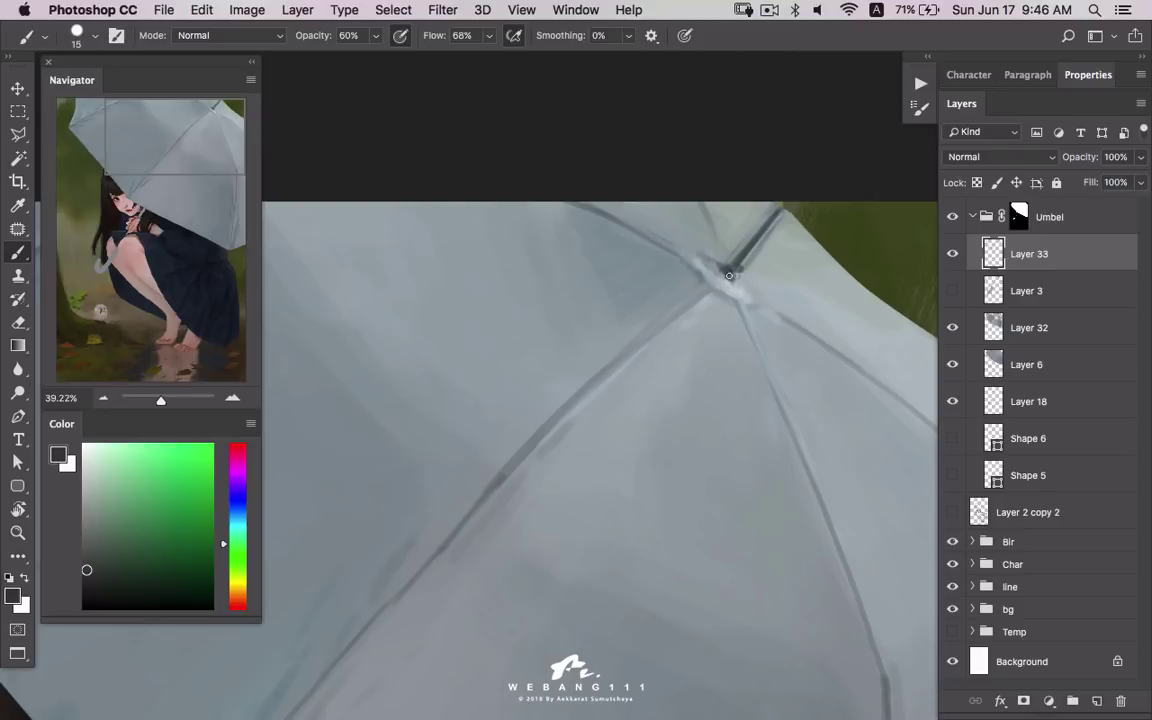
- Sample light and dark blue-greys around the hub and darken the painting colour
{"action": "left_click", "coordinate": [745, 288], "text": "alt"}
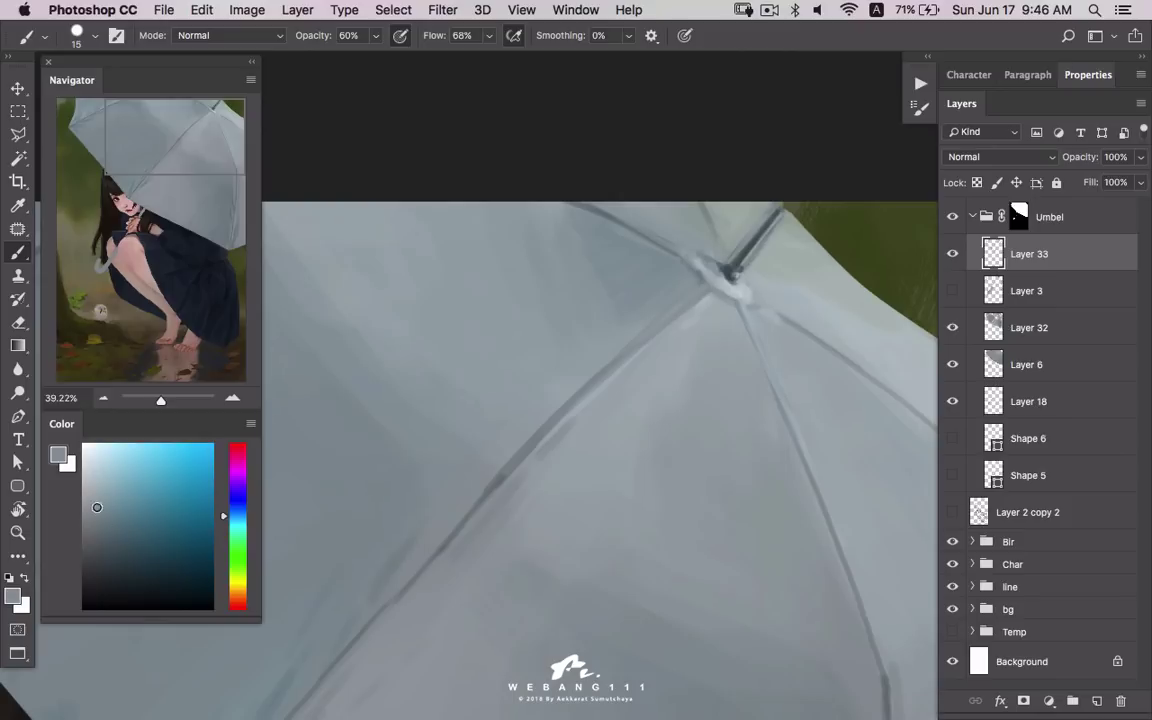
{"action": "left_click", "coordinate": [738, 300], "text": "alt"}
{"action": "right_click", "coordinate": [711, 304]}
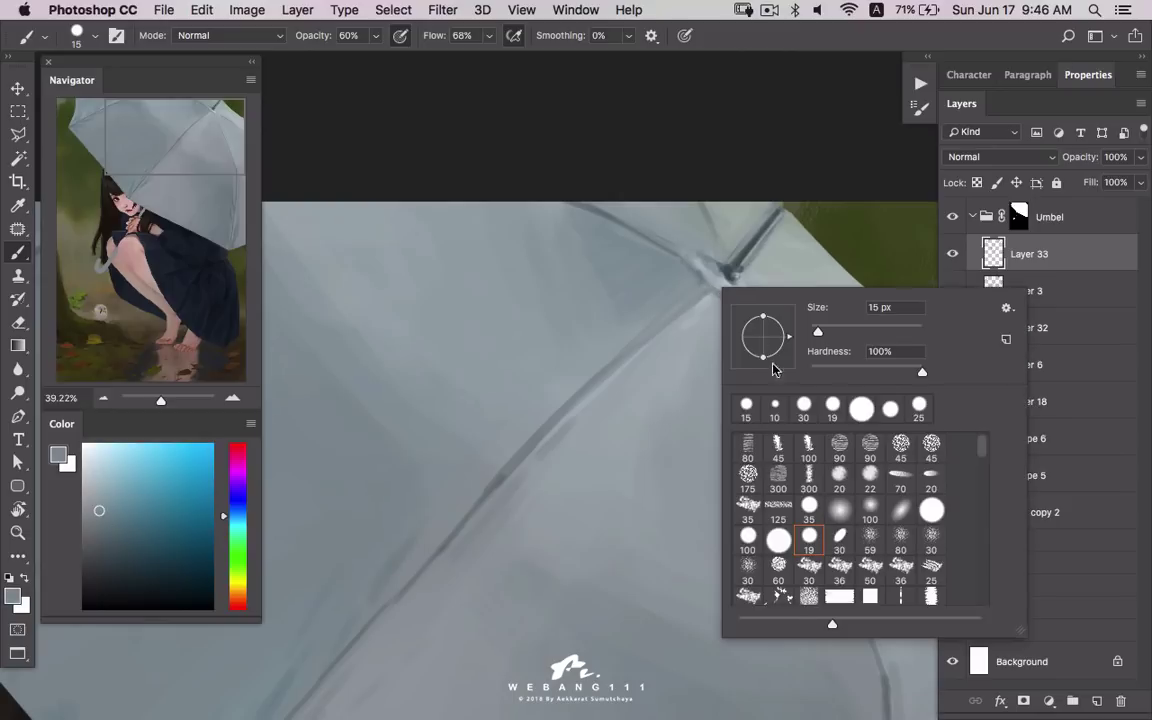
{"action": "key", "text": "Escape"}
{"action": "left_click", "coordinate": [104, 568]}
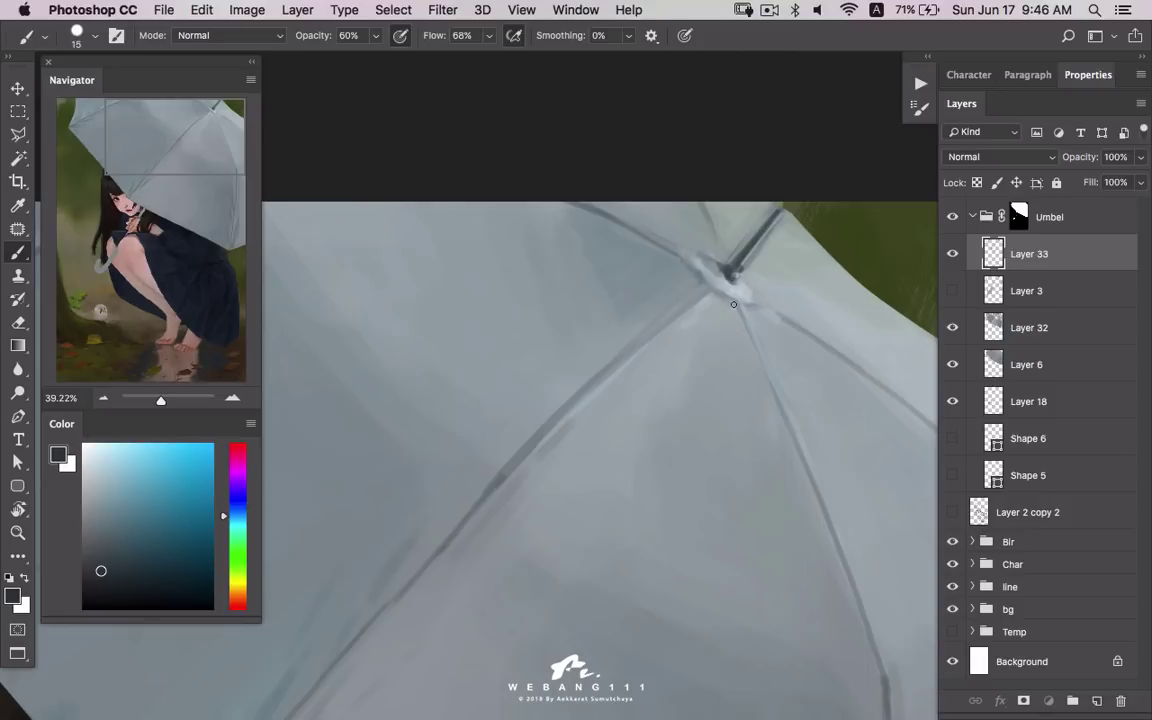
{"action": "left_click", "coordinate": [104, 557]}
{"action": "left_click", "coordinate": [689, 240], "text": "alt"}
{"action": "left_click", "coordinate": [695, 269], "text": "alt"}
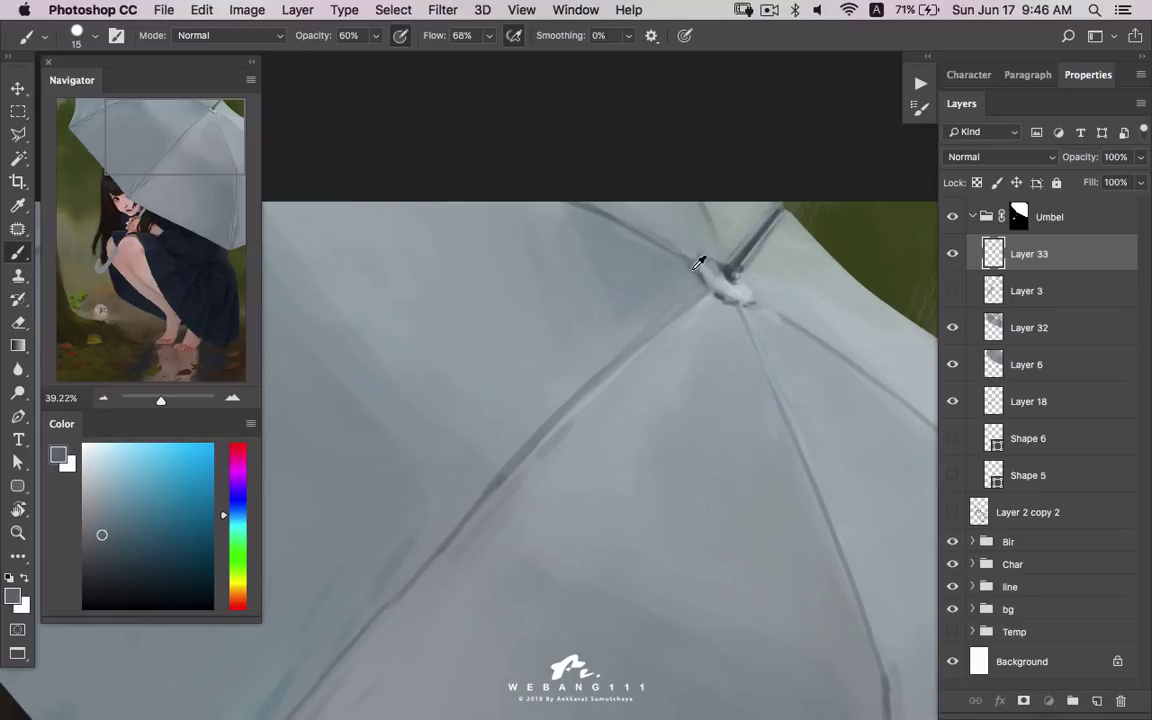
{"action": "left_click", "coordinate": [683, 260], "text": "alt"}
{"action": "left_click", "coordinate": [716, 265], "text": "alt"}
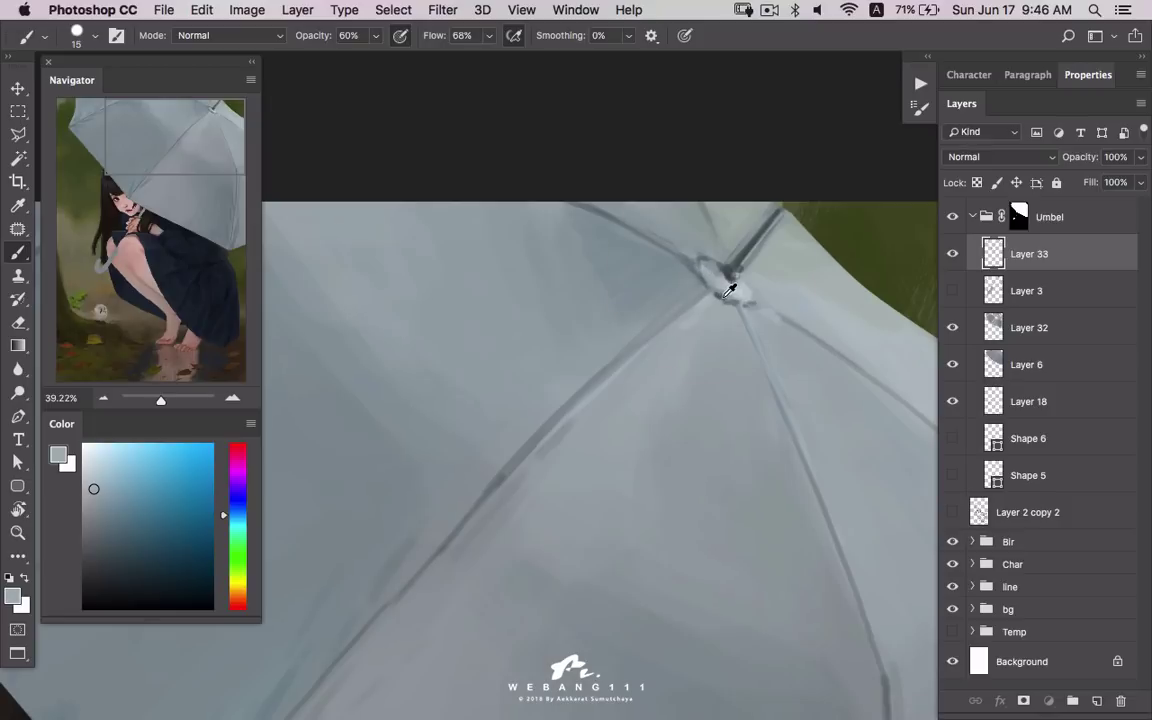
- Dab pale blue-grey highlights onto the hub where the ribs meet, then view the whole painting
{"action": "left_click", "coordinate": [722, 276], "text": "alt"}
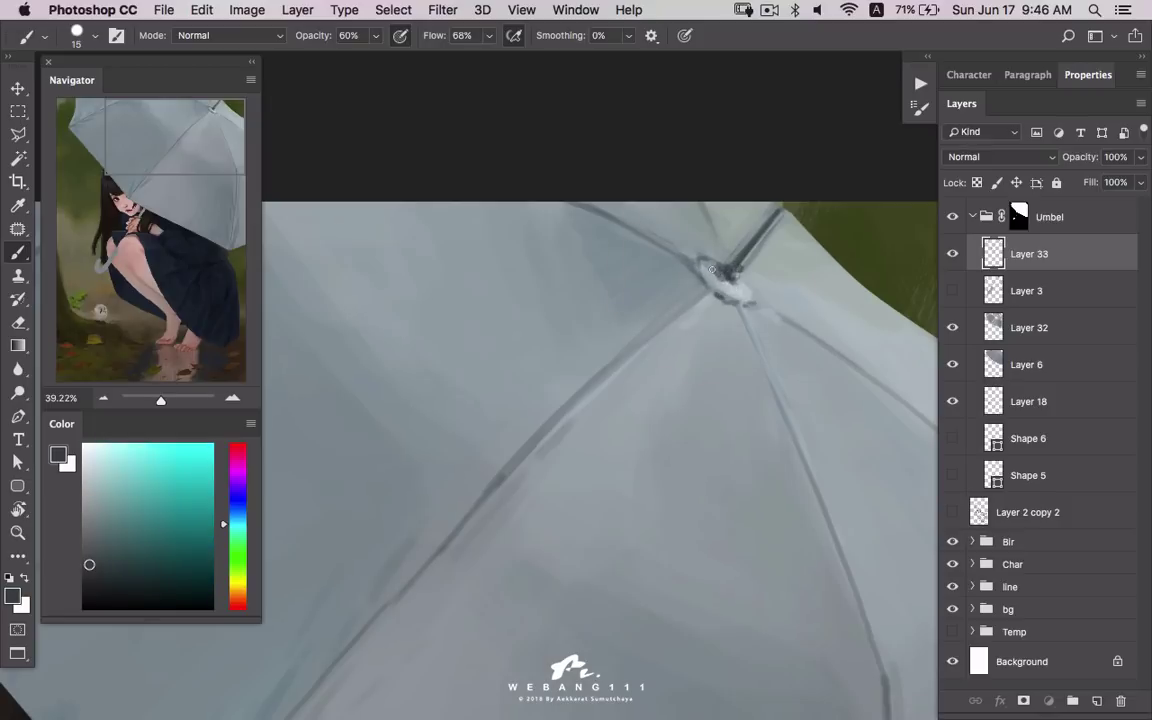
{"action": "left_click", "coordinate": [714, 265], "text": "alt"}
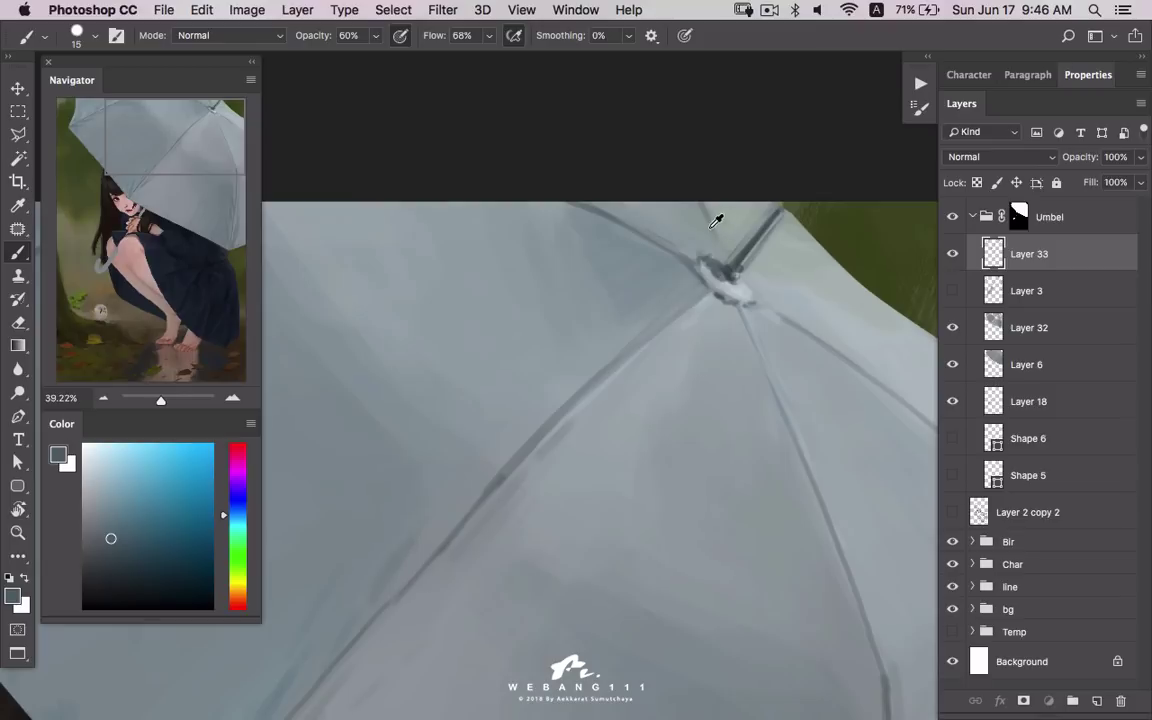
{"action": "left_click", "coordinate": [714, 220], "text": "alt"}
{"action": "left_click", "coordinate": [716, 245], "text": "alt"}
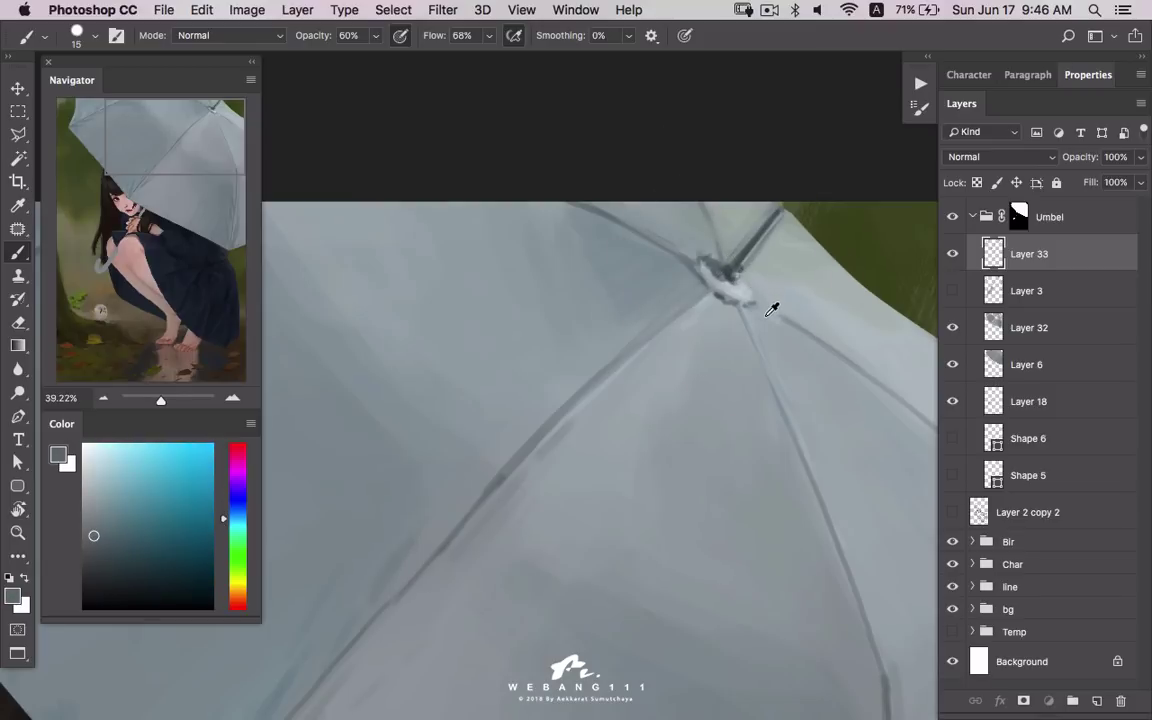
{"action": "left_click", "coordinate": [742, 289], "text": "alt"}
{"action": "left_click", "coordinate": [731, 275], "text": "alt"}
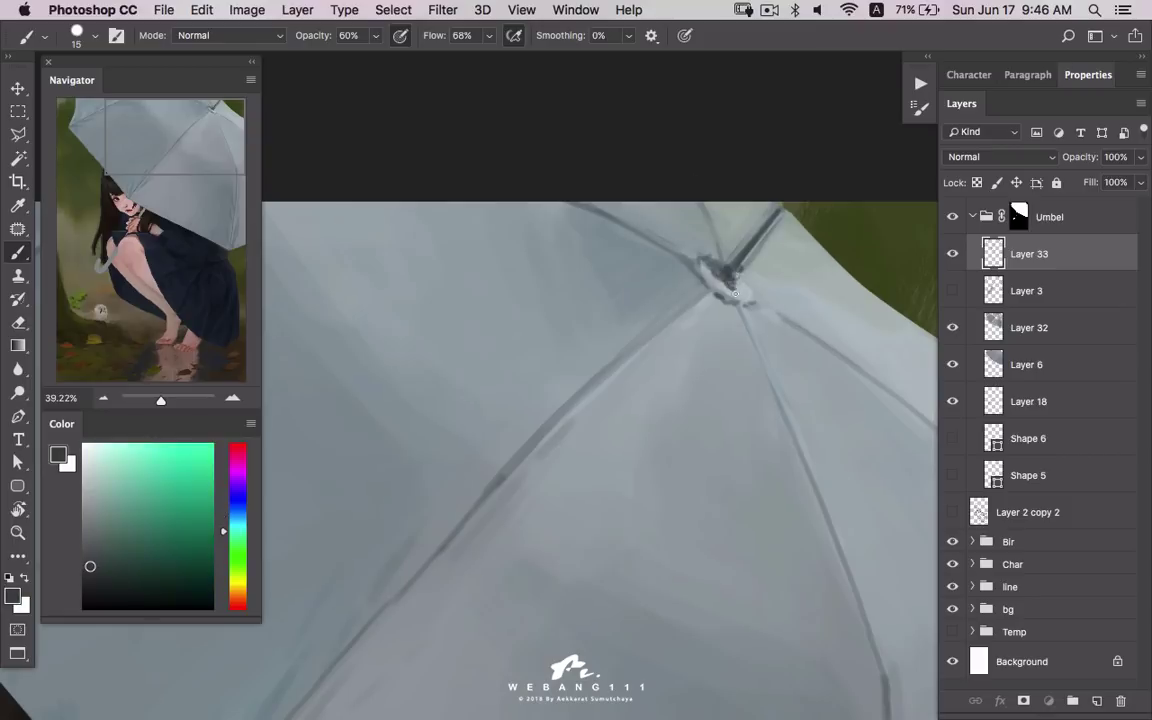
{"action": "left_click", "coordinate": [735, 297], "text": "alt"}
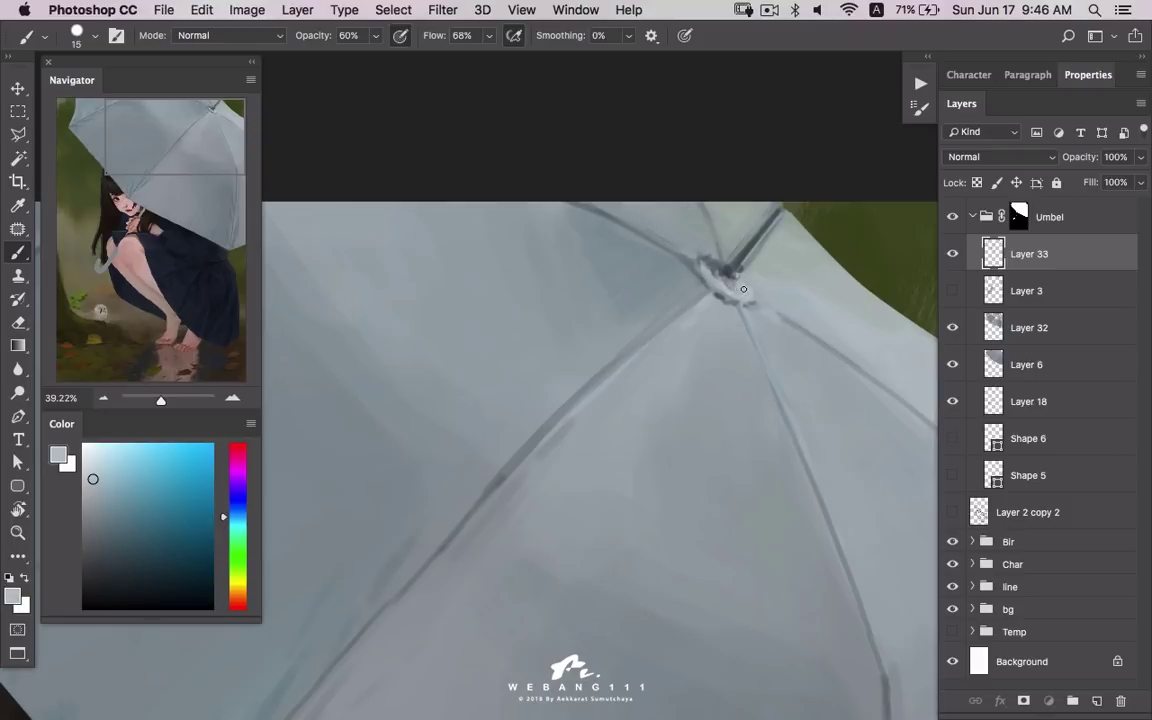
{"action": "left_click", "coordinate": [712, 268], "text": "alt"}
{"action": "left_click", "coordinate": [716, 280], "text": "alt"}
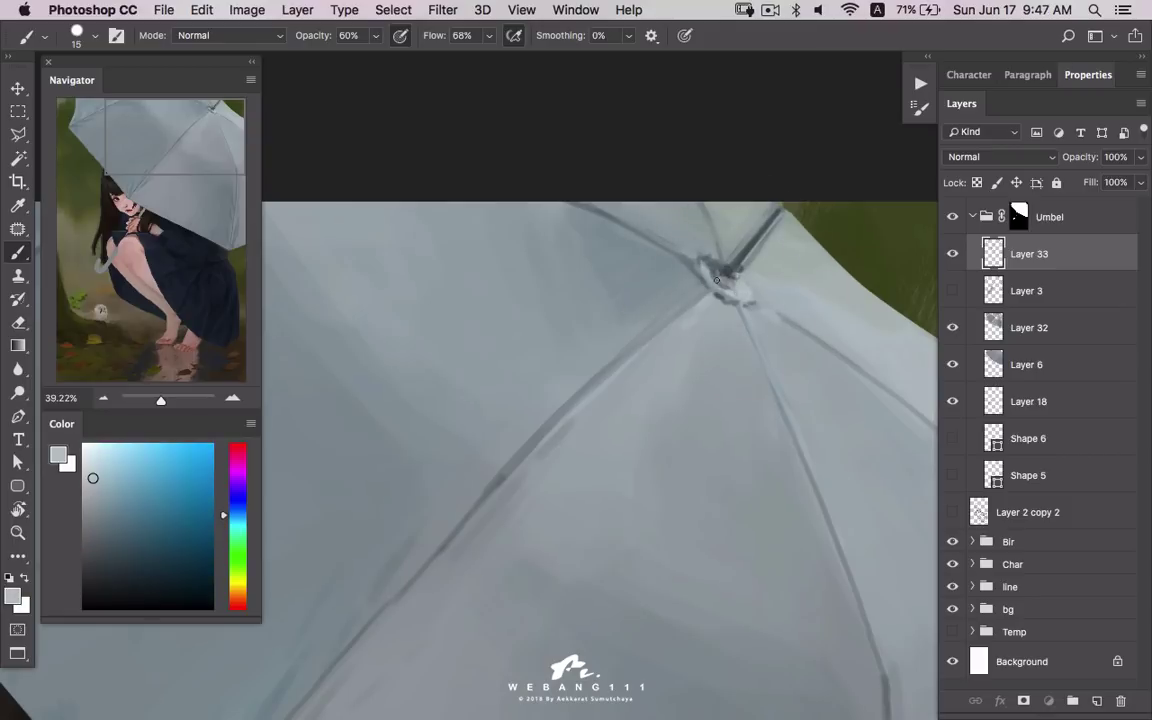
{"action": "key", "text": "z"}
{"action": "left_click_drag", "start_coordinate": [776, 324], "coordinate": [722, 391]}
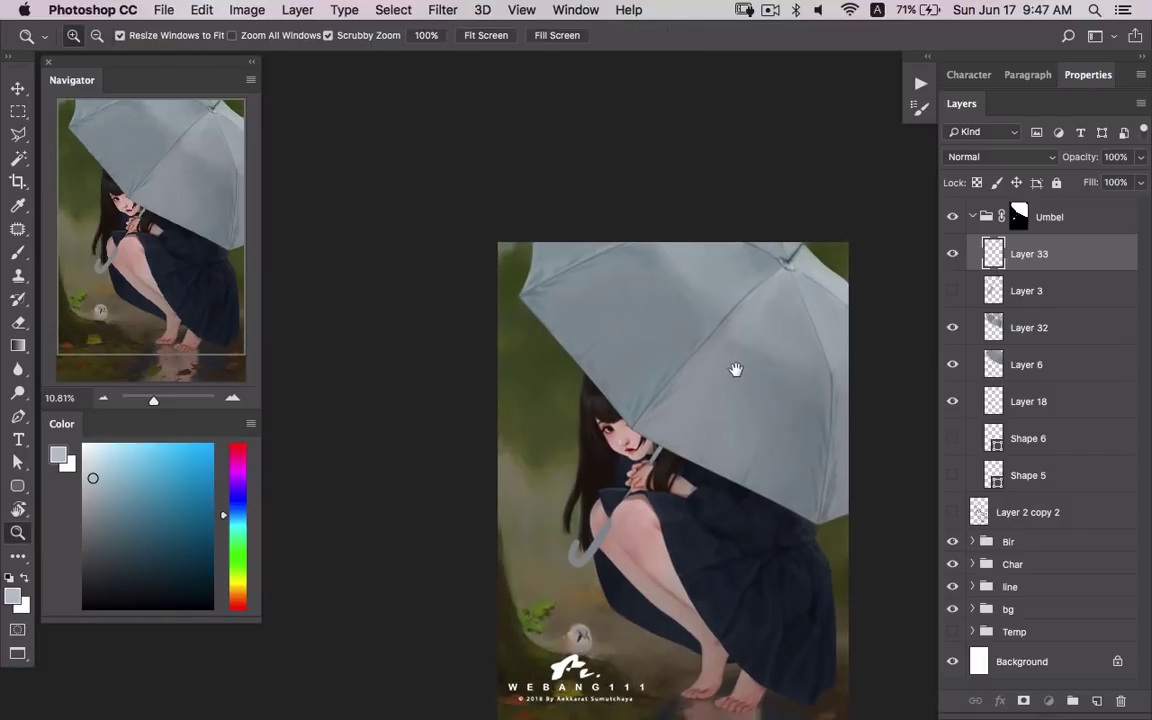
- Sample a lighter grey and paint a short light stroke beside the right-hand rib
{"action": "left_click_drag", "start_coordinate": [781, 302], "coordinate": [838, 260]}
{"action": "key", "text": "b"}
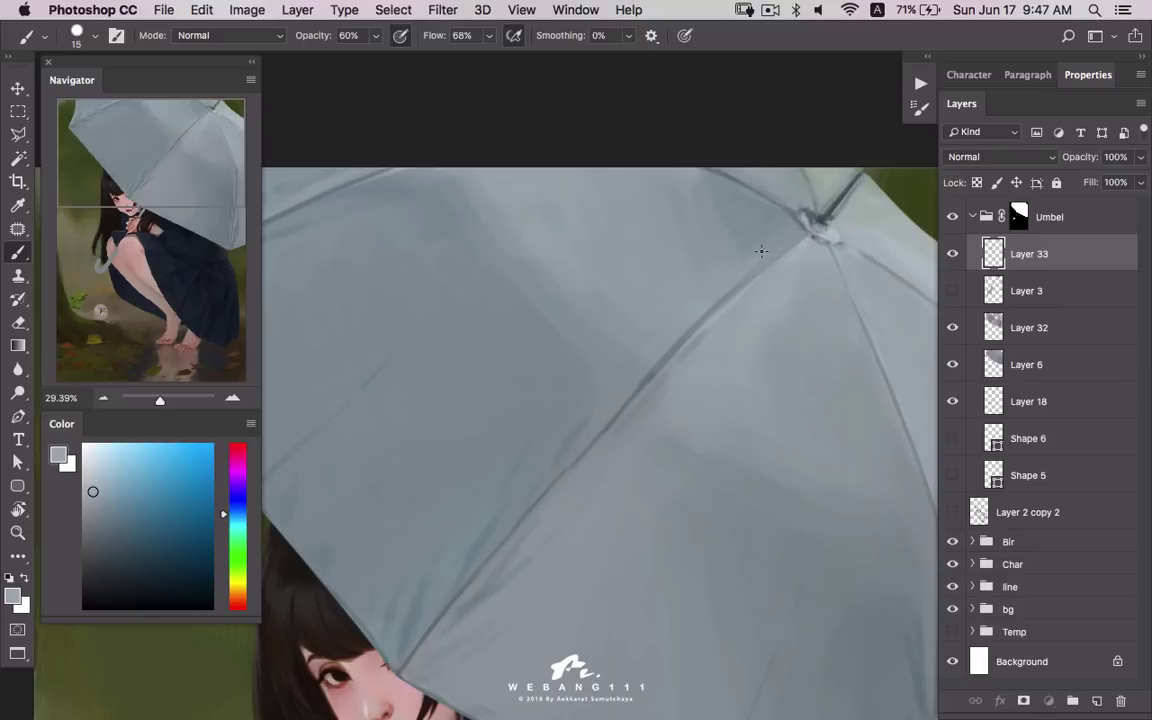
{"action": "left_click", "coordinate": [690, 226], "text": "alt"}
{"action": "left_click", "coordinate": [665, 268], "text": "alt"}
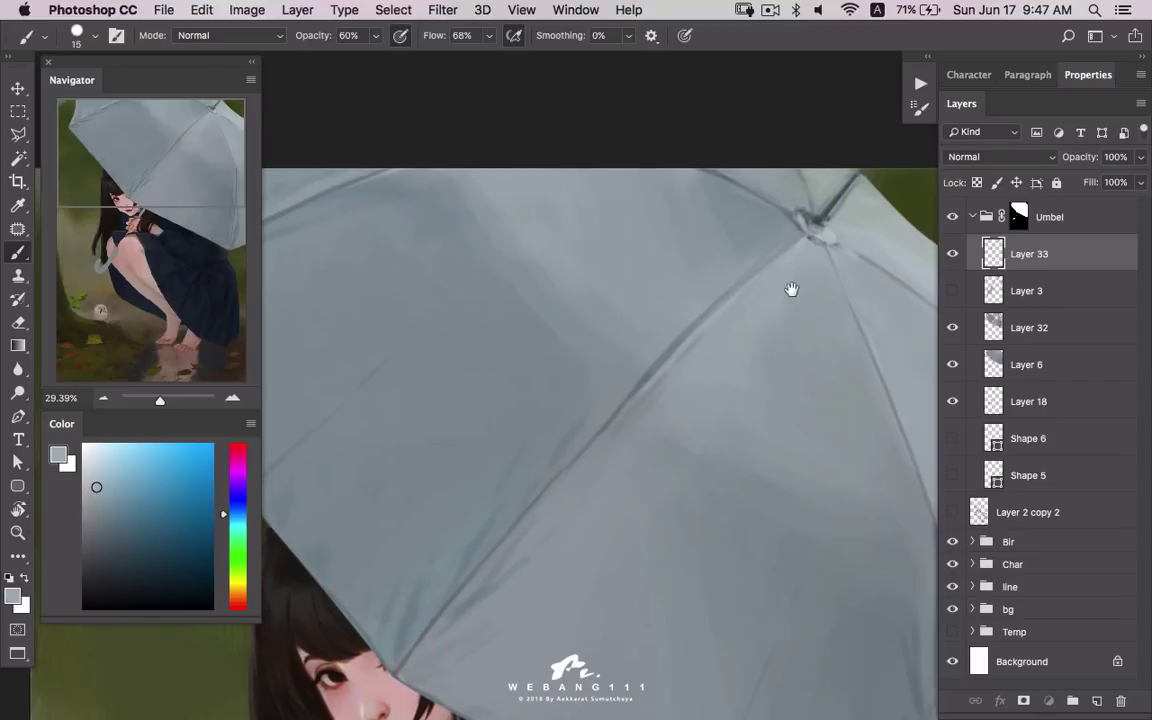
{"action": "scroll", "coordinate": [790, 275], "scroll_direction": "right", "scroll_amount": 3}
{"action": "left_click", "coordinate": [788, 321], "text": "alt"}
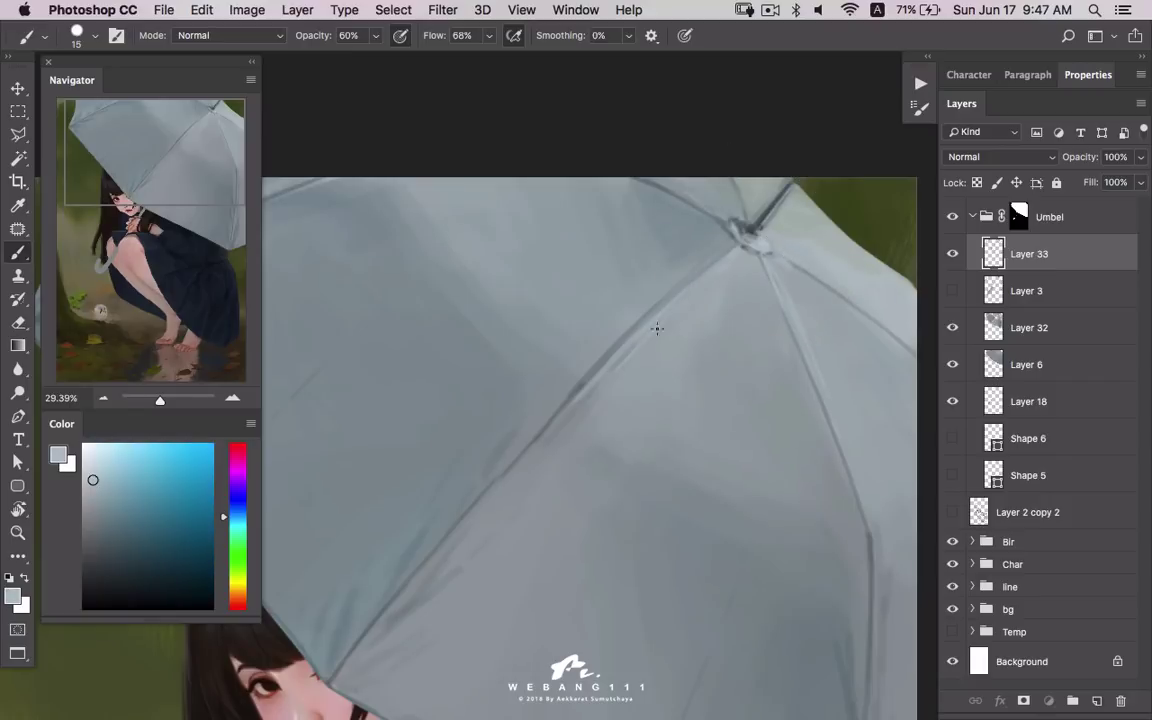
{"action": "scroll", "coordinate": [746, 262], "scroll_direction": "down", "scroll_amount": 1}
{"action": "scroll", "coordinate": [733, 380], "scroll_direction": "down", "scroll_amount": 5}
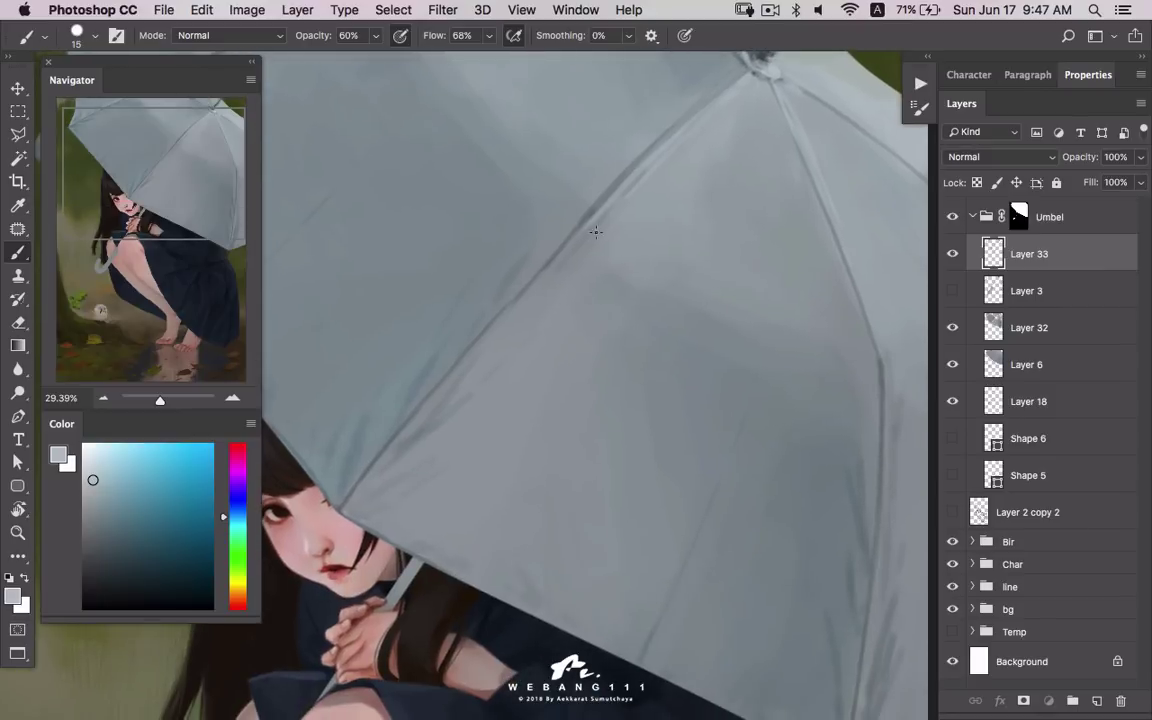
{"action": "mouse_move", "coordinate": [893, 372]}
{"action": "left_mouse_down"}
{"action": "mouse_move", "coordinate": [909, 356]}
{"action": "mouse_move", "coordinate": [818, 360]}
{"action": "left_mouse_up"}
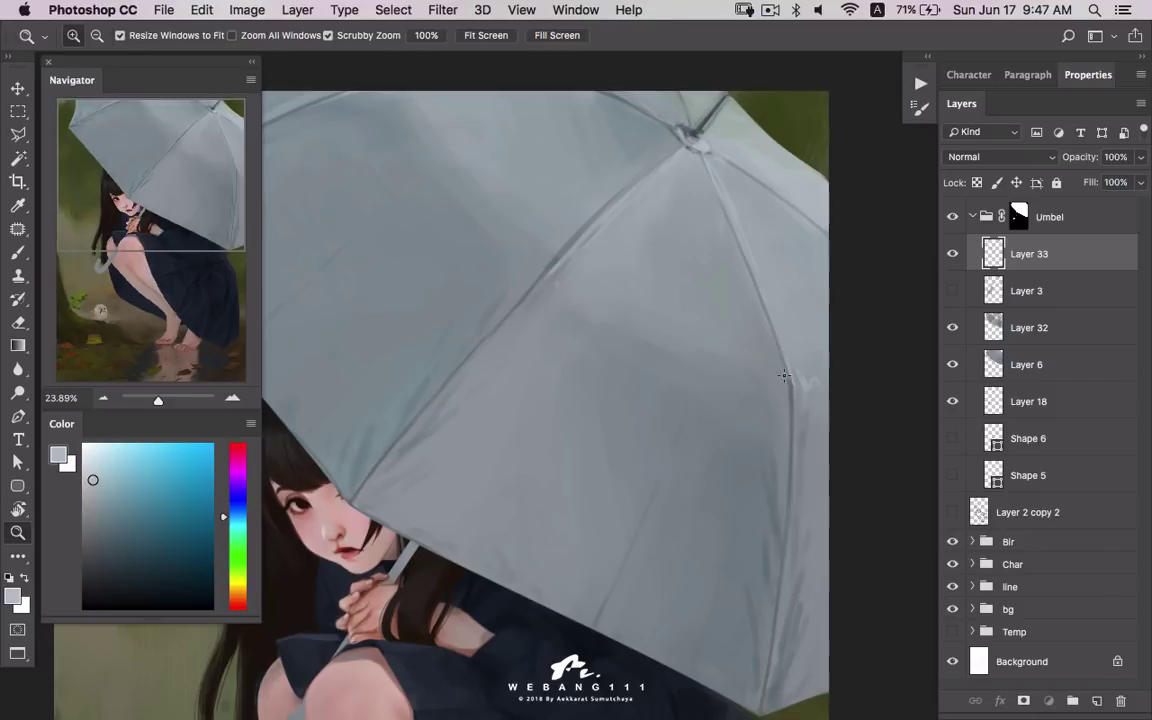
- Increase the brush to size 20 and sample fresh umbrella tones before zooming out
{"action": "right_click", "coordinate": [916, 473]}
{"action": "left_click", "coordinate": [1080, 258]}
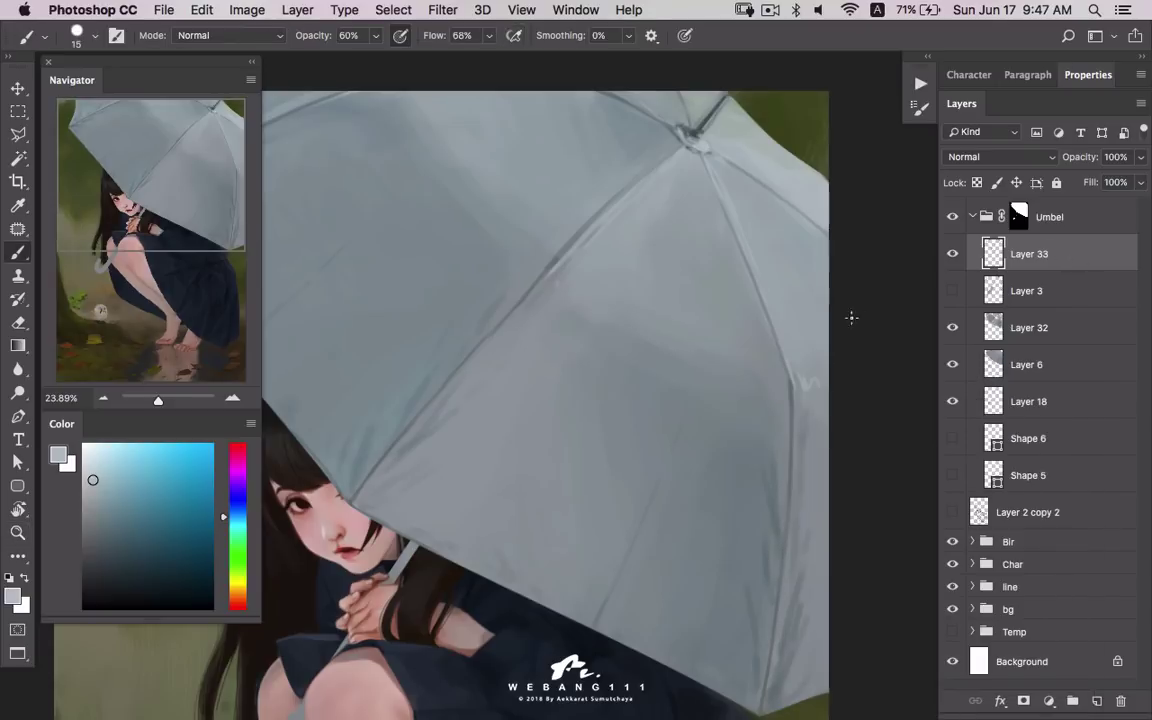
{"action": "key", "text": "bracketright"}
{"action": "key", "text": "bracketright"}
{"action": "key", "text": "bracketright"}
{"action": "key", "text": "bracketright"}
{"action": "left_click", "coordinate": [802, 384], "text": "alt"}
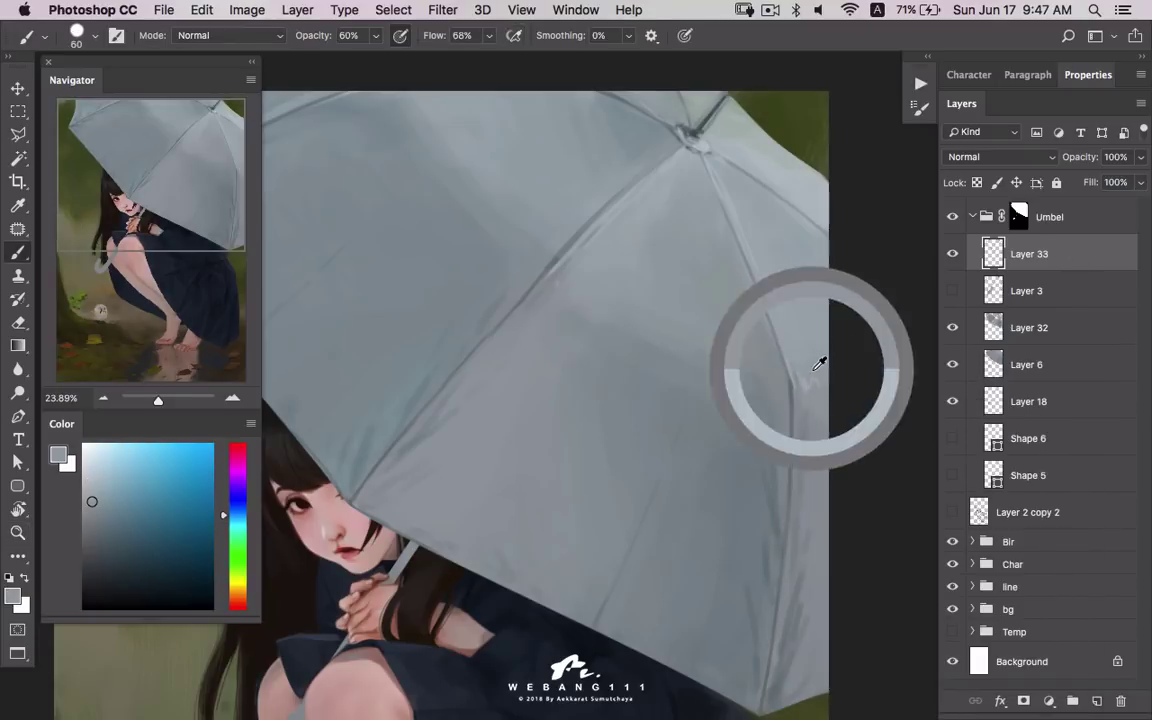
{"action": "left_click", "coordinate": [586, 252], "text": "alt"}
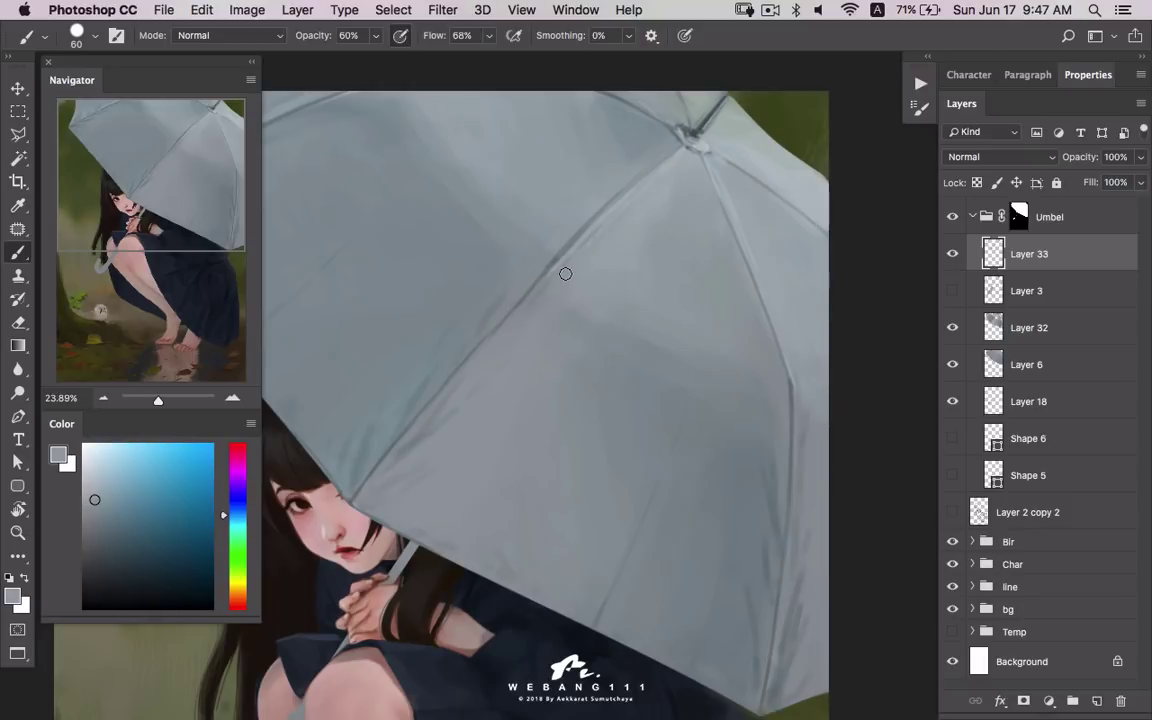
{"action": "mouse_move", "coordinate": [580, 262]}
{"action": "left_mouse_down"}
{"action": "mouse_move", "coordinate": [621, 408]}
{"action": "mouse_move", "coordinate": [677, 284]}
{"action": "mouse_move", "coordinate": [622, 290]}
{"action": "left_mouse_up"}
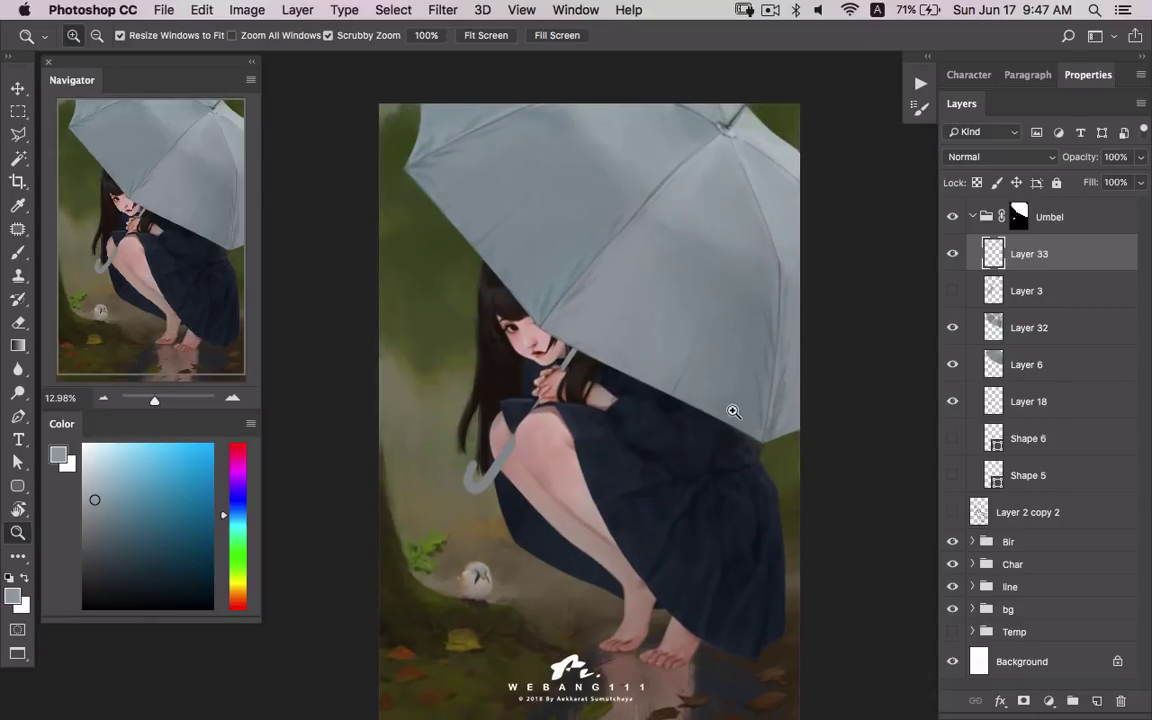
- Brush a soft light-grey highlight down the umbrella's right edge with a 40 px brush
{"action": "left_click_drag", "start_coordinate": [733, 411], "coordinate": [774, 373]}
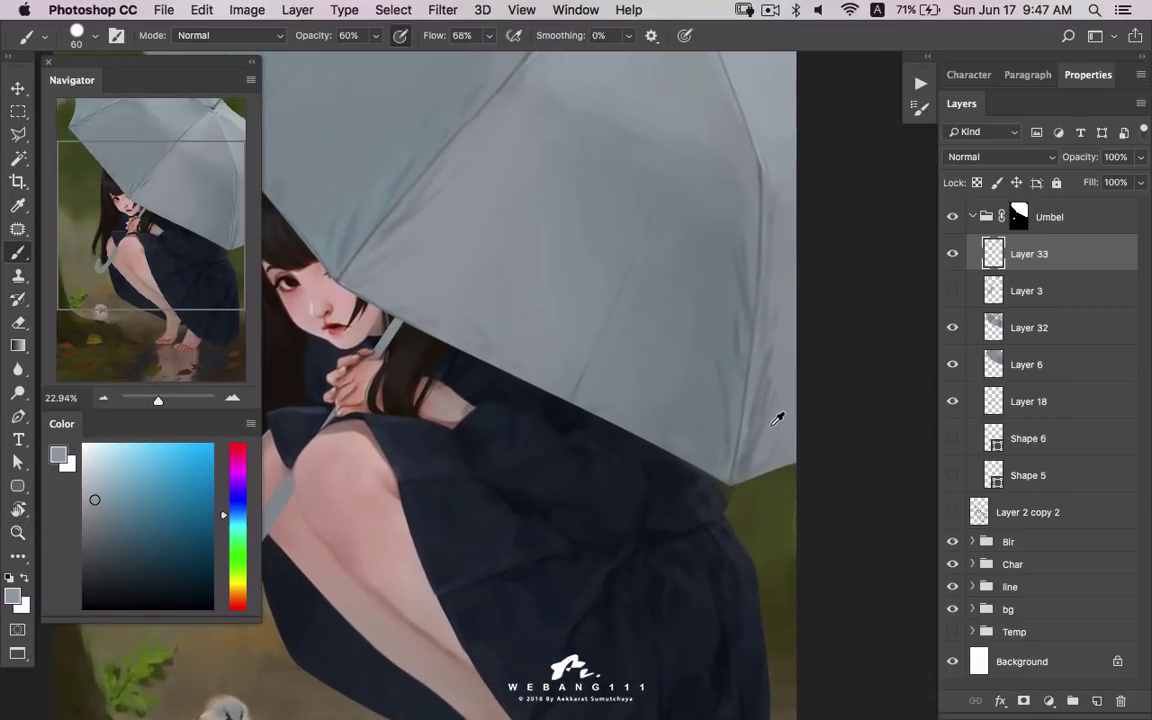
{"action": "left_click", "coordinate": [628, 395], "text": "alt"}
{"action": "key", "text": "bracketleft"}
{"action": "key", "text": "bracketleft"}
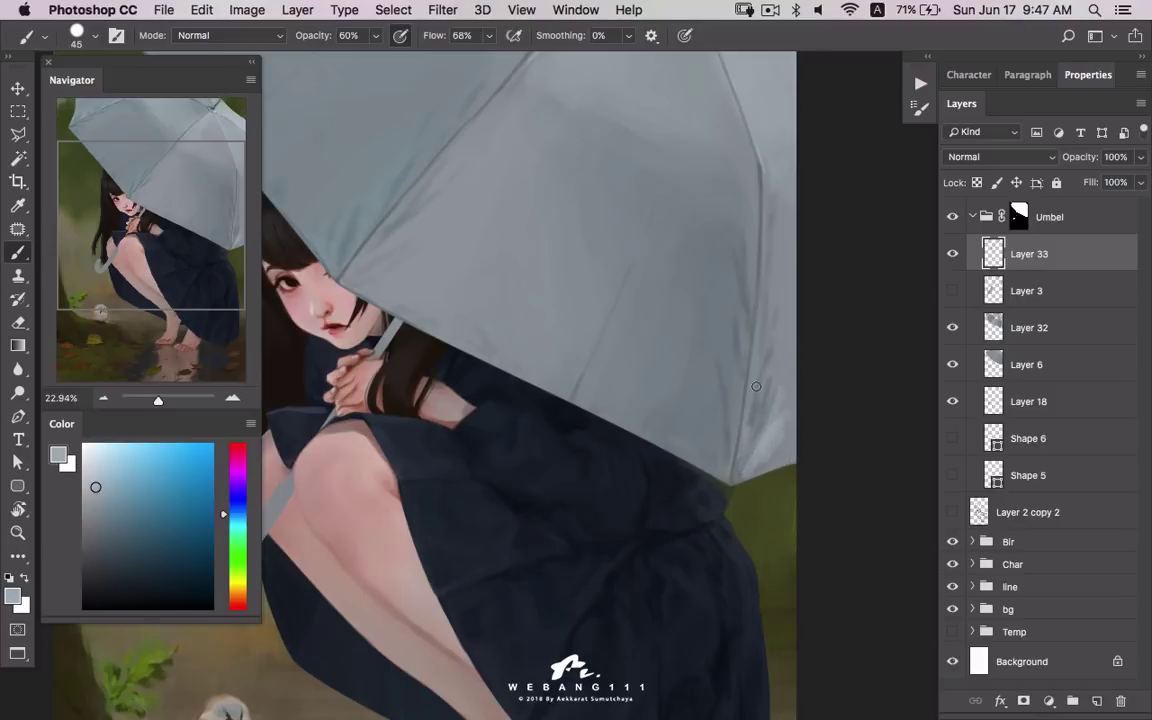
{"action": "left_click_drag", "start_coordinate": [756, 386], "coordinate": [741, 475]}
{"action": "left_click", "coordinate": [789, 410], "text": "alt"}
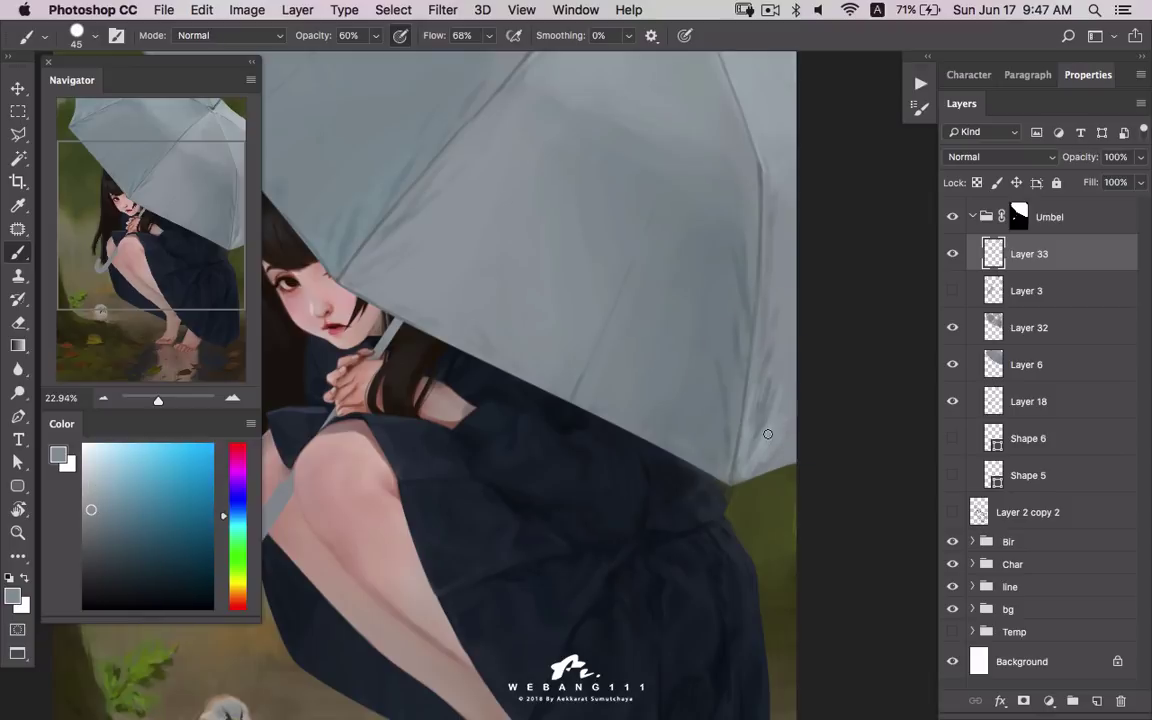
{"action": "left_click", "coordinate": [691, 374], "text": "alt"}
{"action": "left_click", "coordinate": [704, 268], "text": "alt"}
{"action": "left_click", "coordinate": [679, 358], "text": "alt"}
- Wrap the Umbel group in a new group named 'Umbel' and add empty Layer 34 inside it
{"action": "key", "text": "z"}
{"action": "left_click_drag", "start_coordinate": [776, 393], "coordinate": [501, 558]}
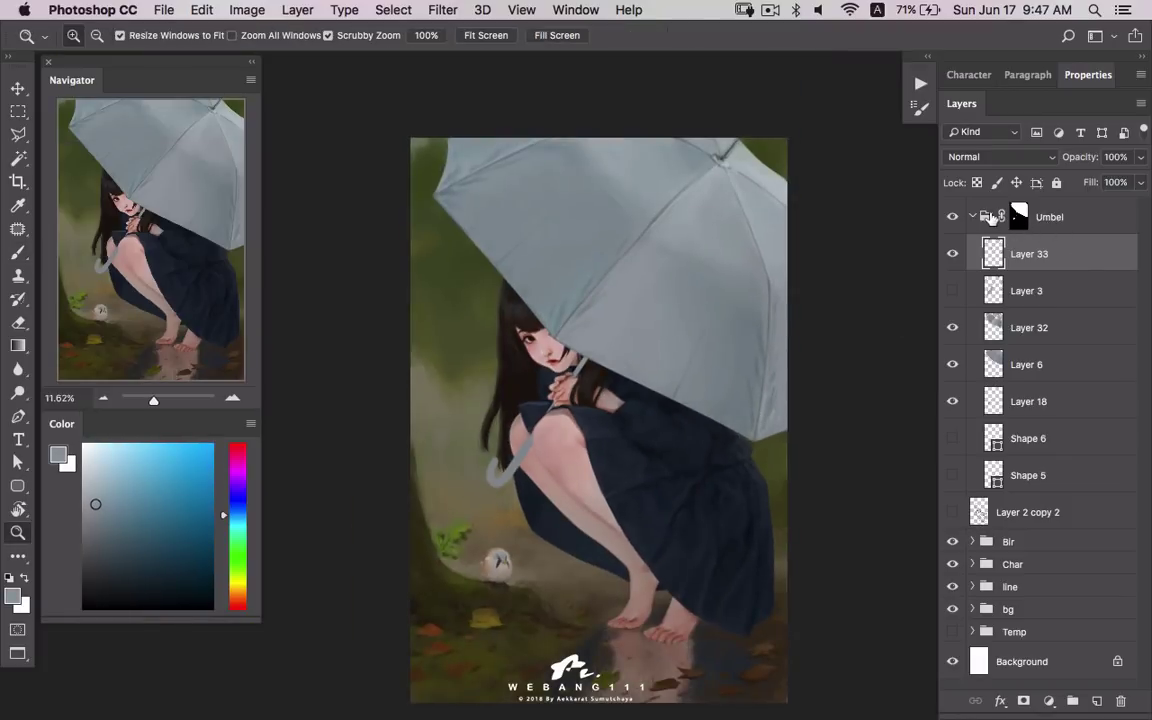
{"action": "left_click", "coordinate": [1018, 217]}
{"action": "left_click", "coordinate": [1050, 217]}
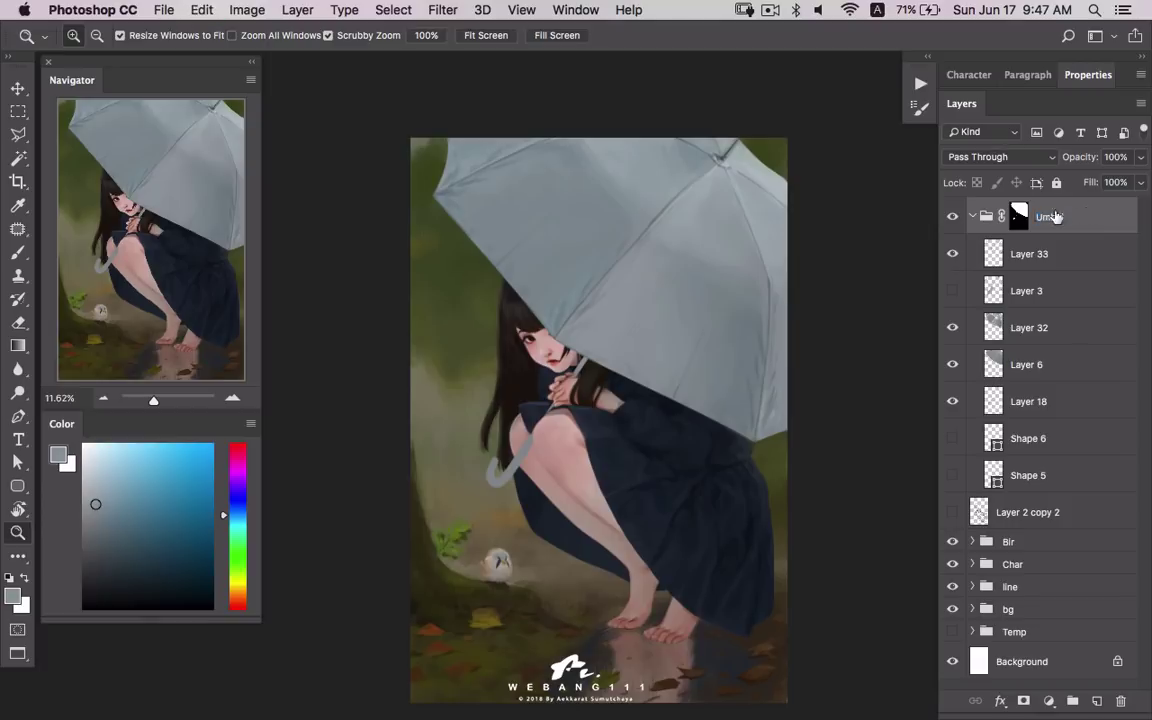
{"action": "key", "text": "ctrl+g"}
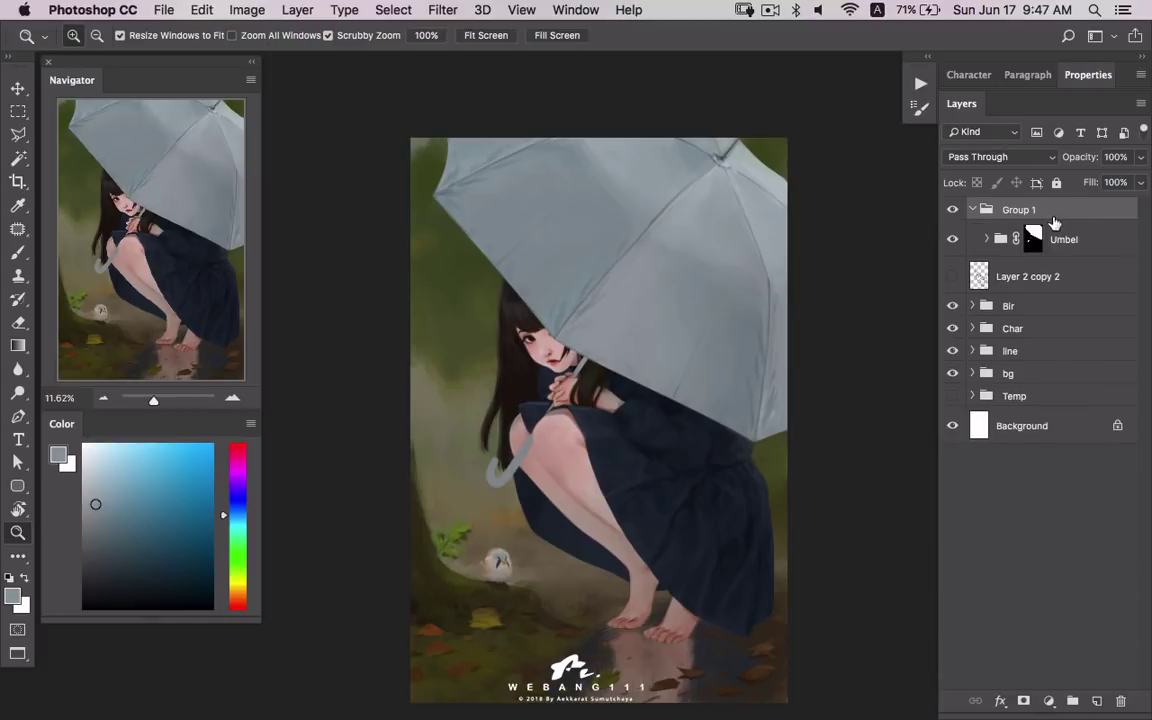
{"action": "double_click", "coordinate": [1019, 210]}
{"action": "type", "text": "Umbel"}
{"action": "left_click", "coordinate": [1085, 240]}
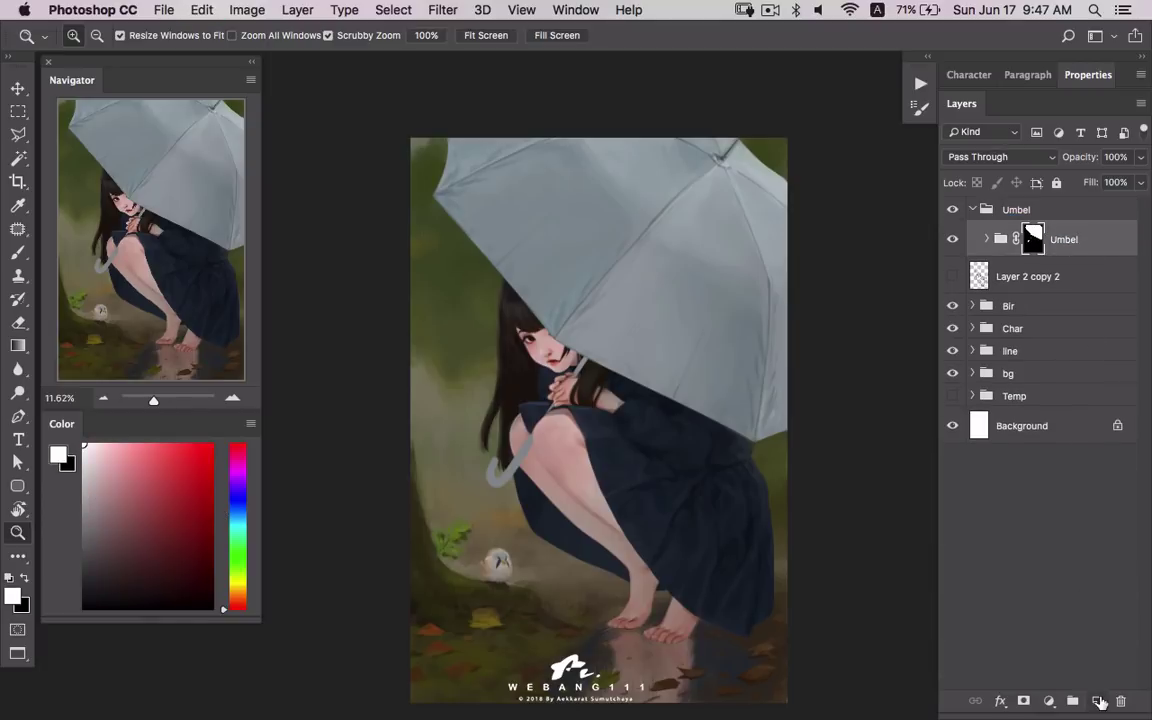
{"action": "left_click", "coordinate": [1098, 701]}
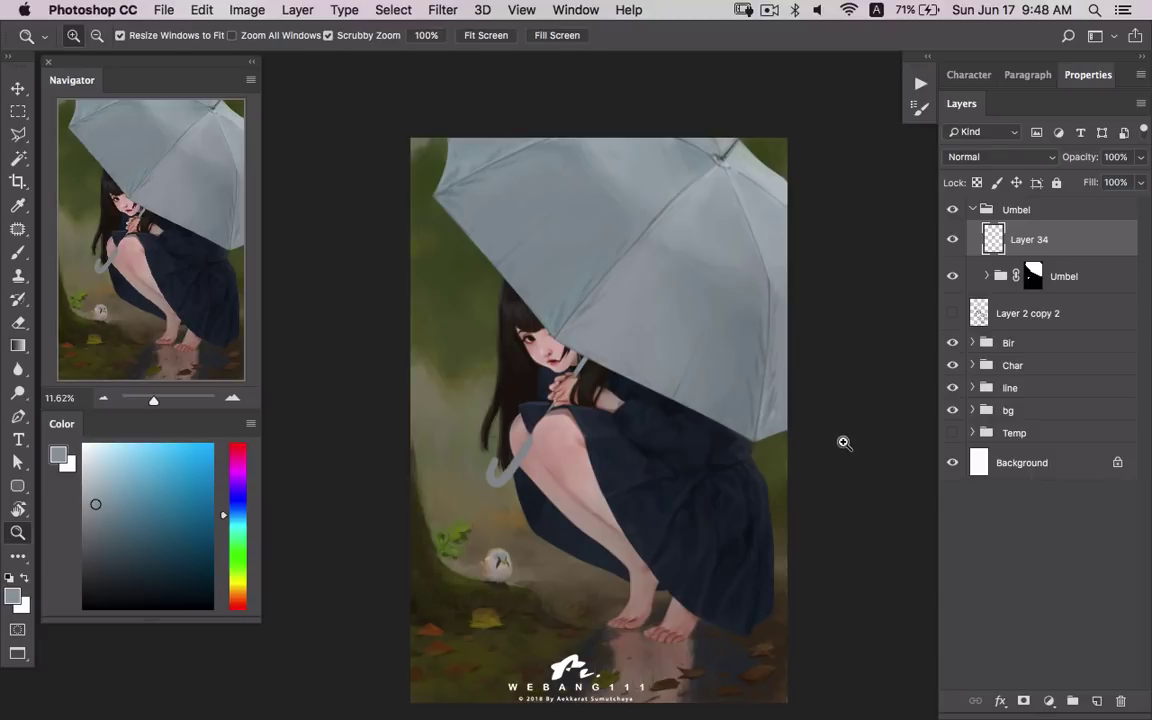
{"action": "left_click_drag", "start_coordinate": [627, 345], "coordinate": [653, 319]}
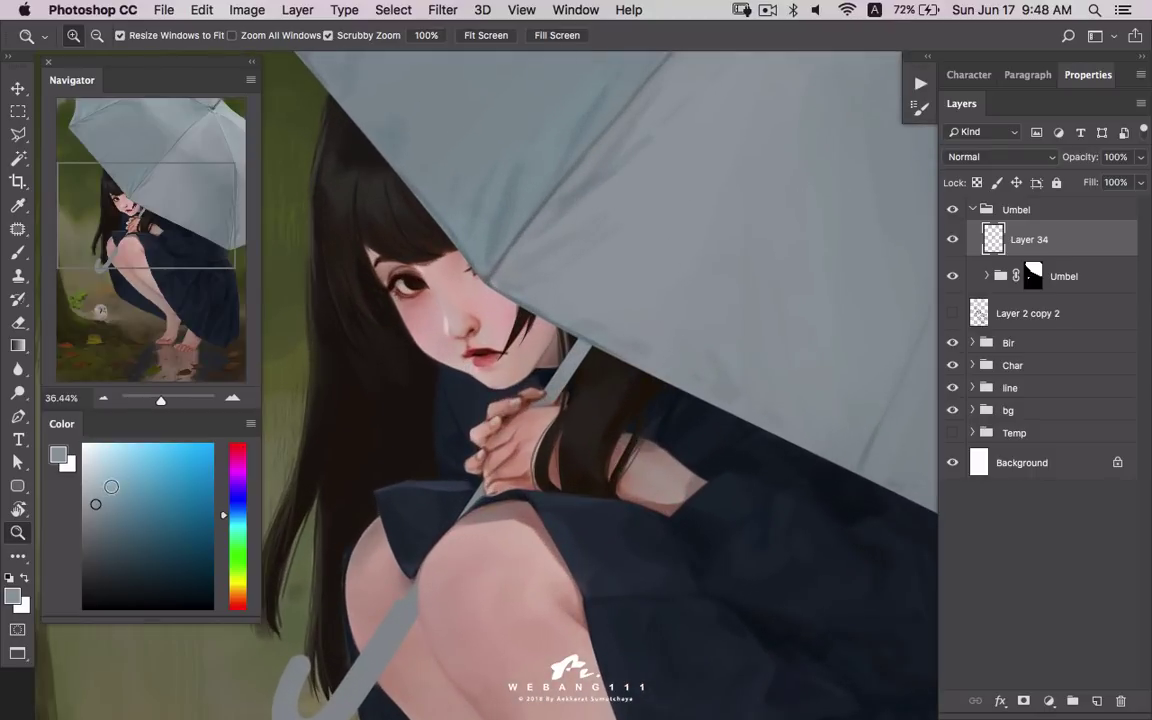
- Switch to a soft round brush at 15 px loaded with the umbrella edge's blue-grey
{"action": "left_click", "coordinate": [82, 479]}
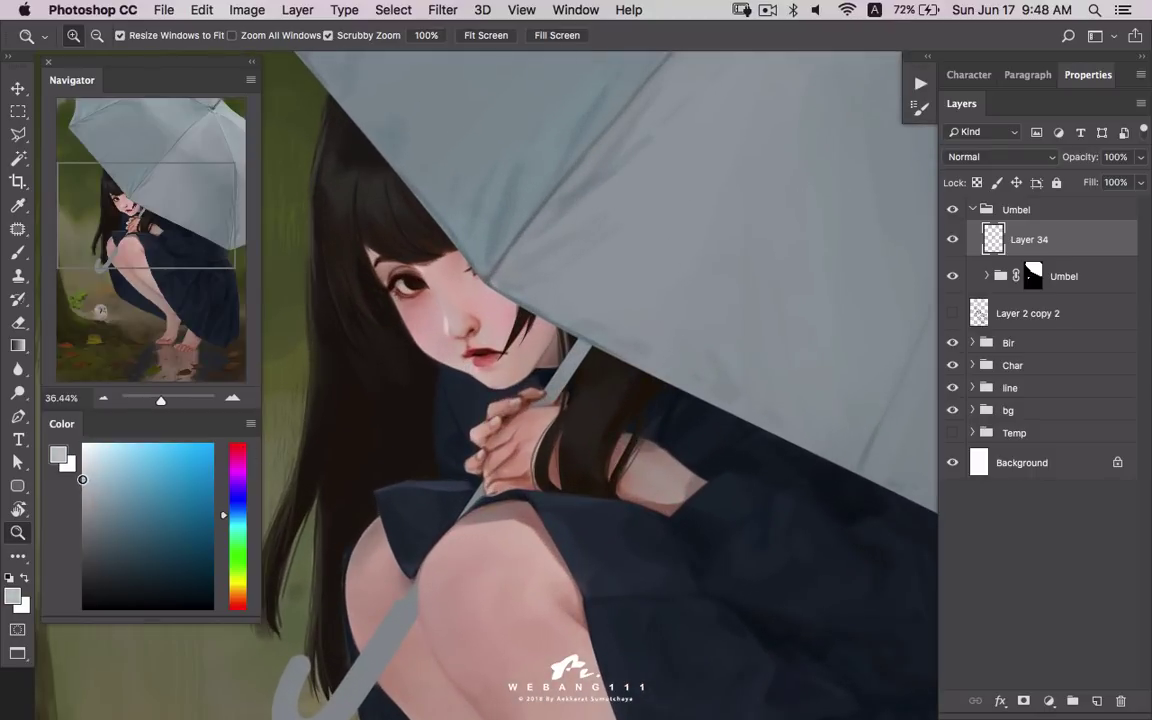
{"action": "key", "text": "b"}
{"action": "right_click", "coordinate": [535, 322]}
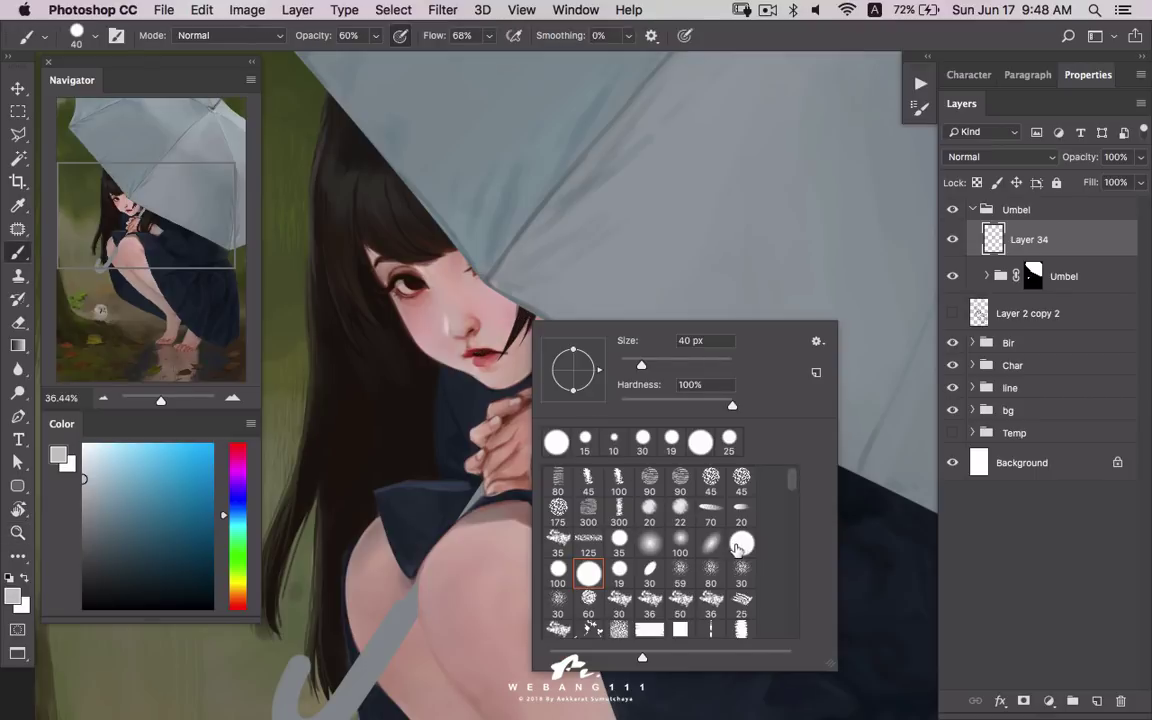
{"action": "left_click", "coordinate": [741, 543]}
{"action": "left_click", "coordinate": [895, 224]}
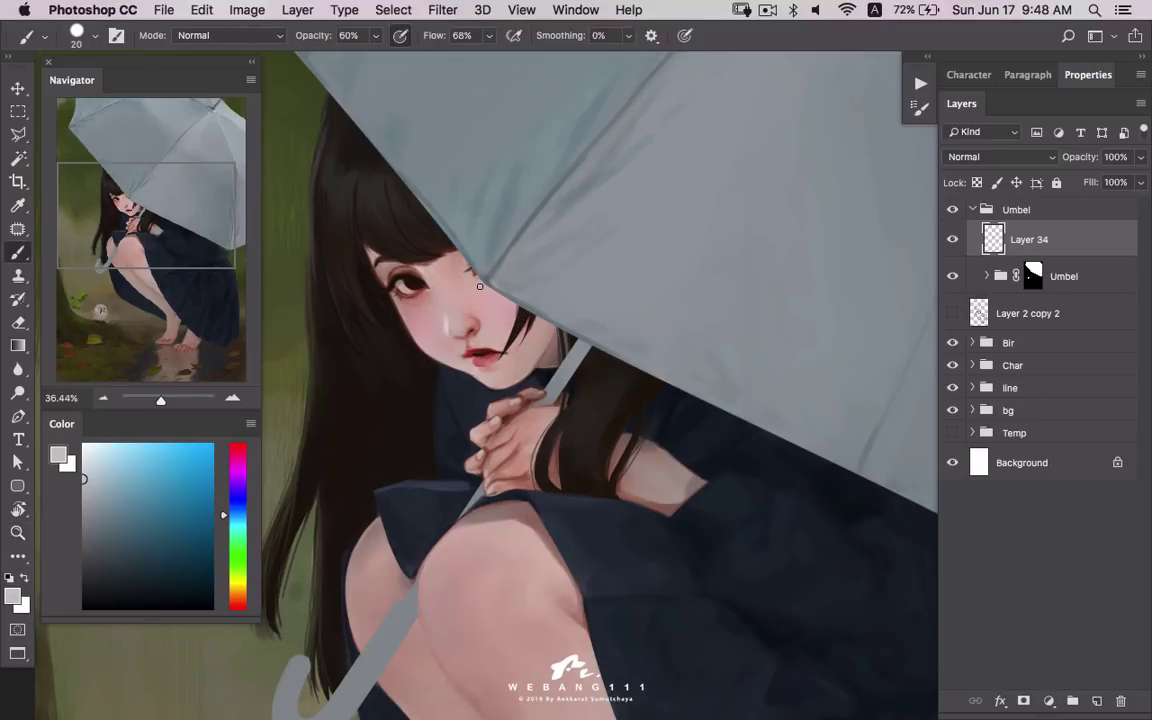
{"action": "key", "text": "bracketleft"}
{"action": "left_click", "coordinate": [87, 496]}
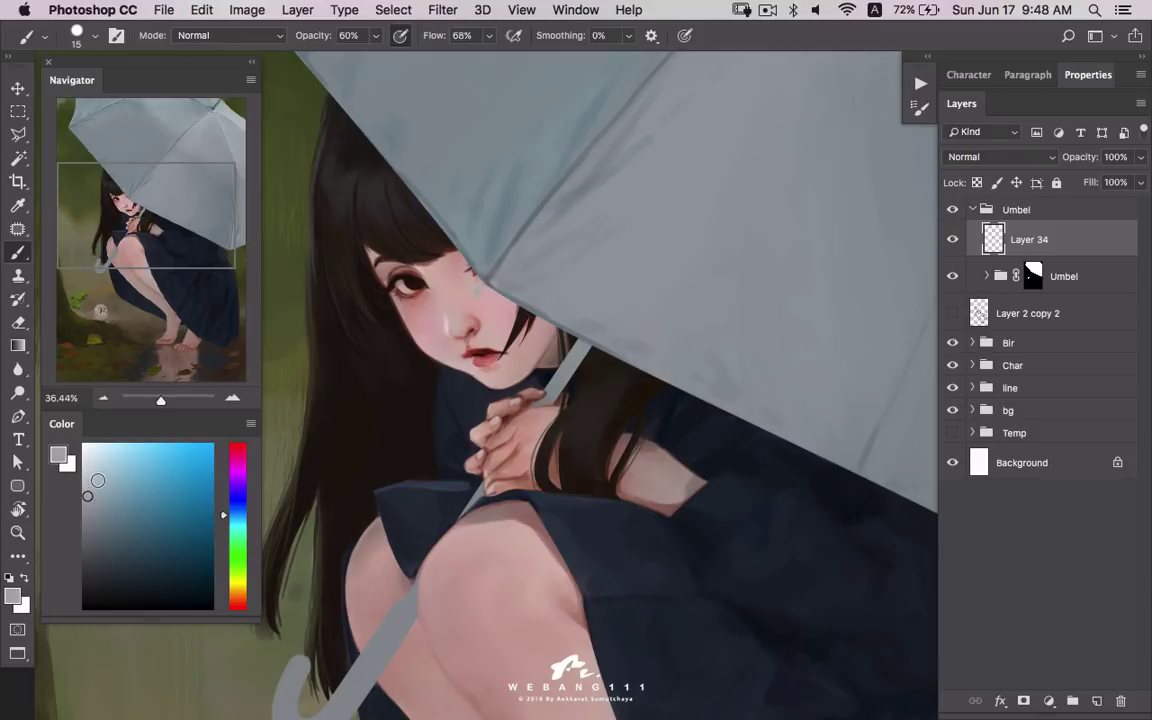
{"action": "left_click", "coordinate": [476, 298], "text": "alt"}
- Sample lighter and darker grey-blues around the umbrella edge near the girl's face
{"action": "left_click", "coordinate": [103, 502]}
{"action": "left_click", "coordinate": [497, 276], "text": "alt"}
{"action": "scroll", "coordinate": [448, 221], "scroll_direction": "up", "scroll_amount": 10}
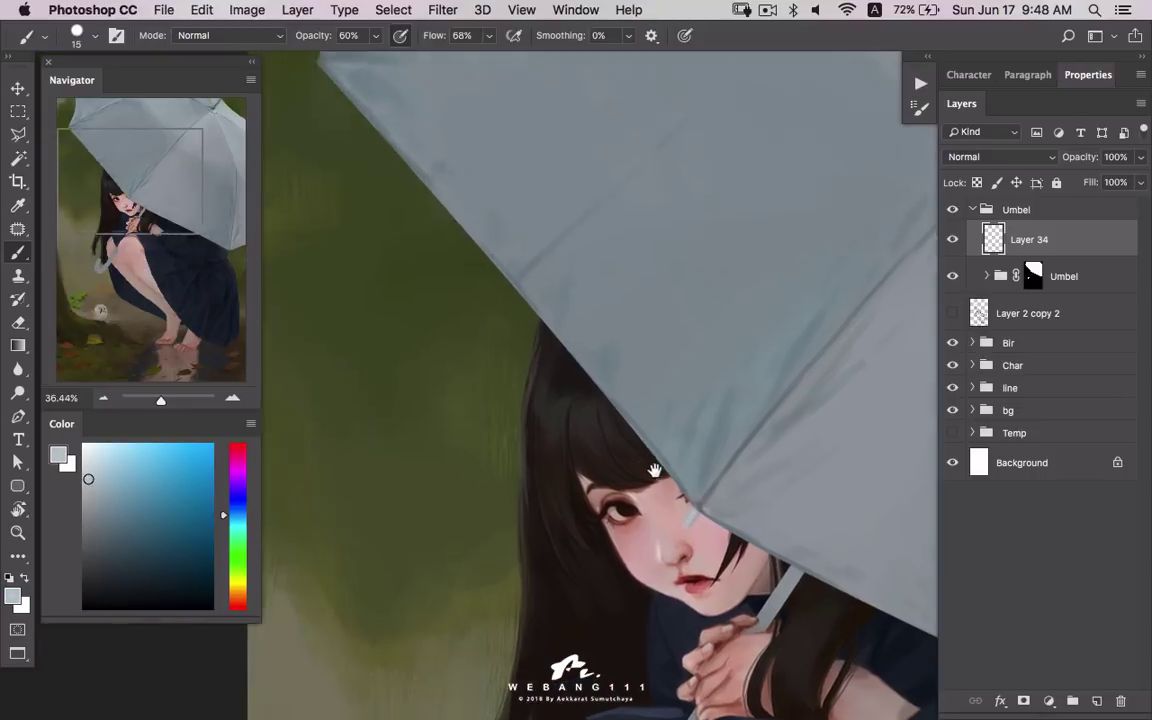
{"action": "scroll", "coordinate": [448, 221], "scroll_direction": "left", "scroll_amount": 6}
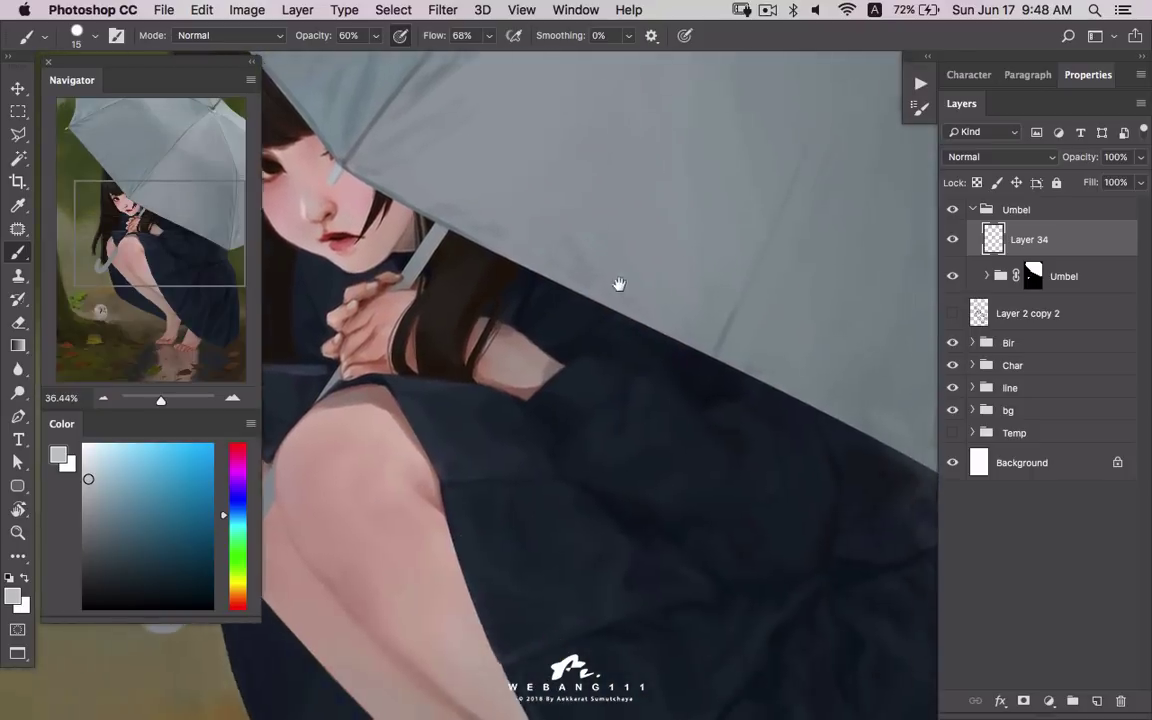
{"action": "left_click_drag", "start_coordinate": [682, 389], "coordinate": [597, 316]}
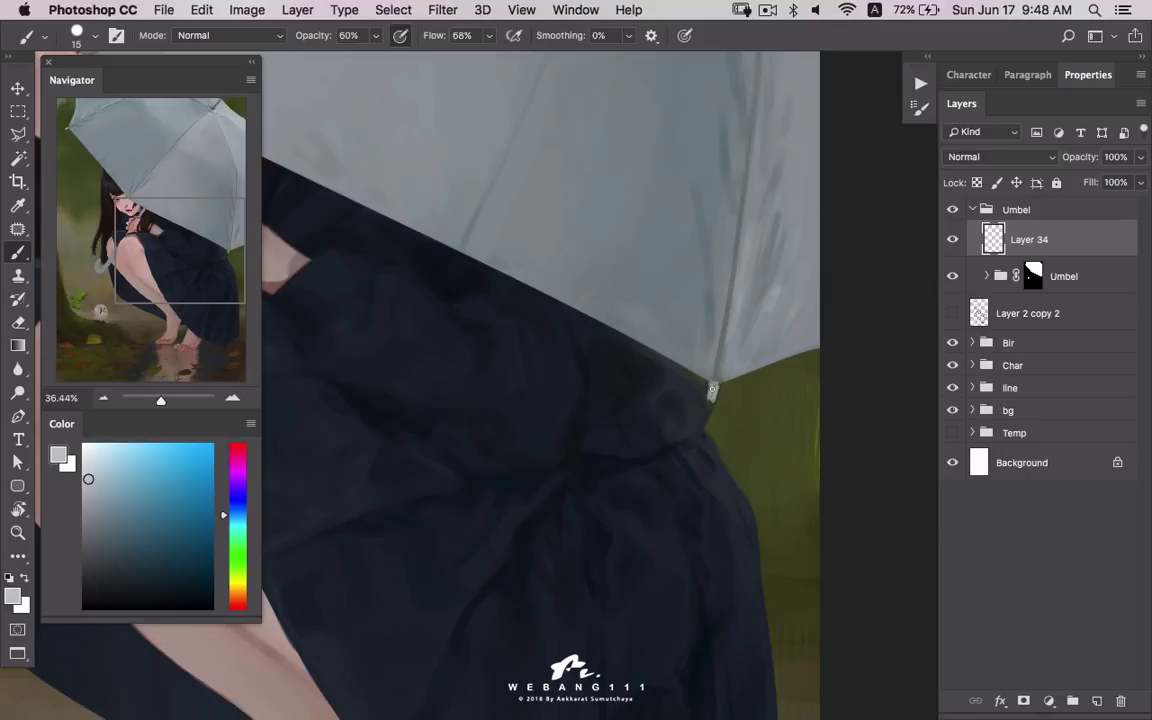
{"action": "left_click", "coordinate": [712, 389], "text": "alt"}
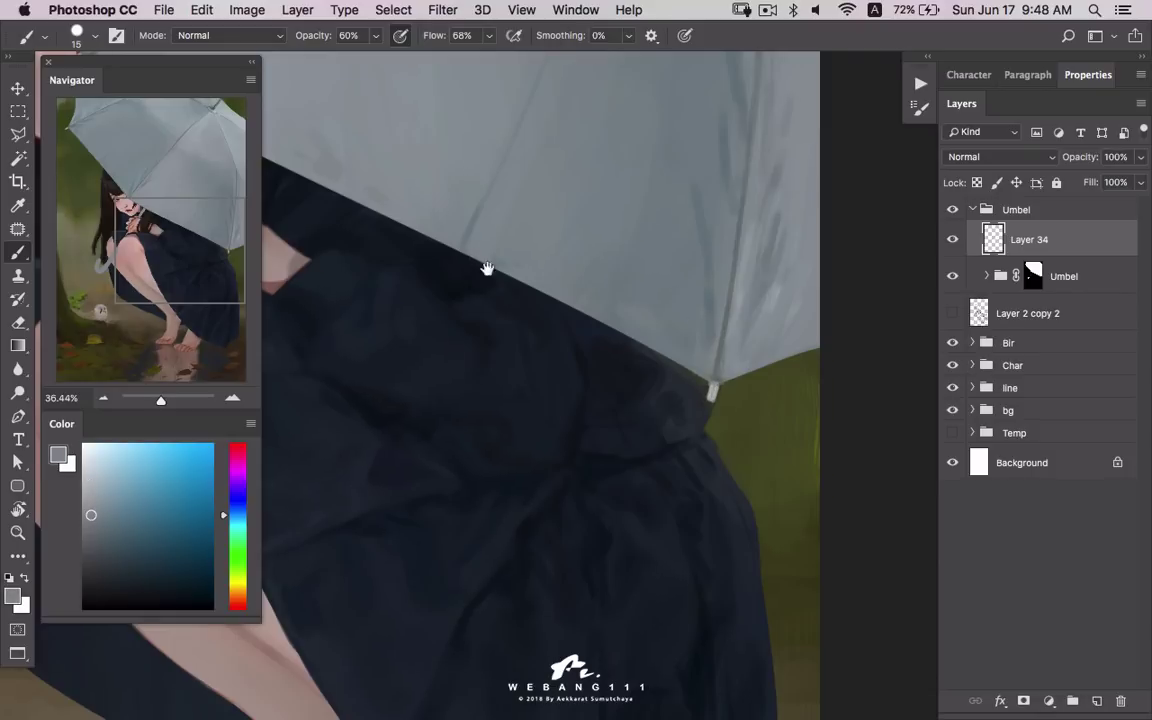
{"action": "left_click_drag", "start_coordinate": [487, 269], "coordinate": [828, 507]}
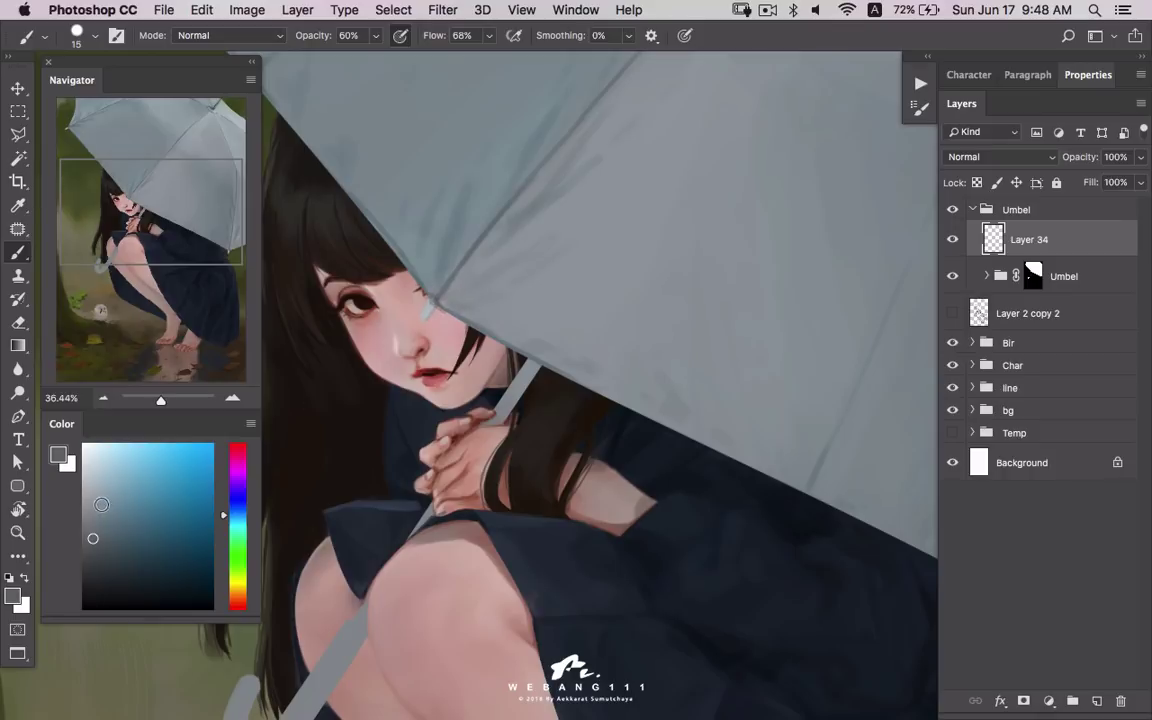
{"action": "left_click", "coordinate": [384, 221], "text": "alt"}
{"action": "left_click", "coordinate": [344, 300], "text": "alt"}
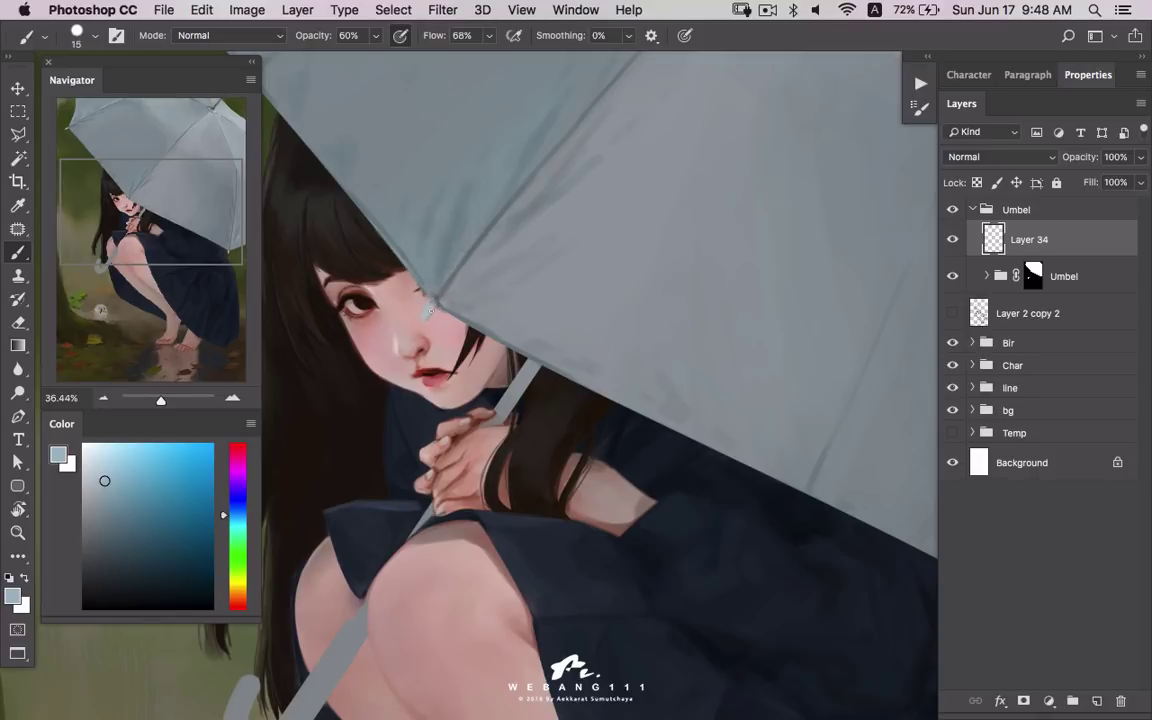
{"action": "left_click_drag", "start_coordinate": [121, 461], "coordinate": [101, 463]}
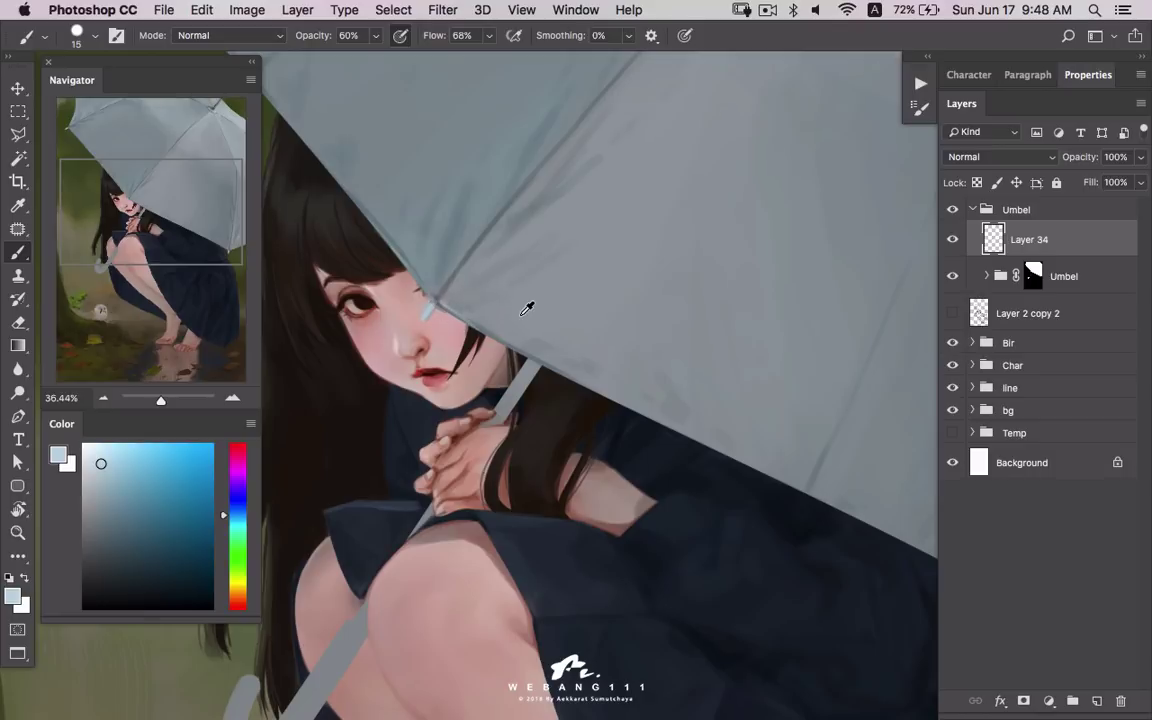
{"action": "left_click", "coordinate": [527, 308], "text": "alt"}
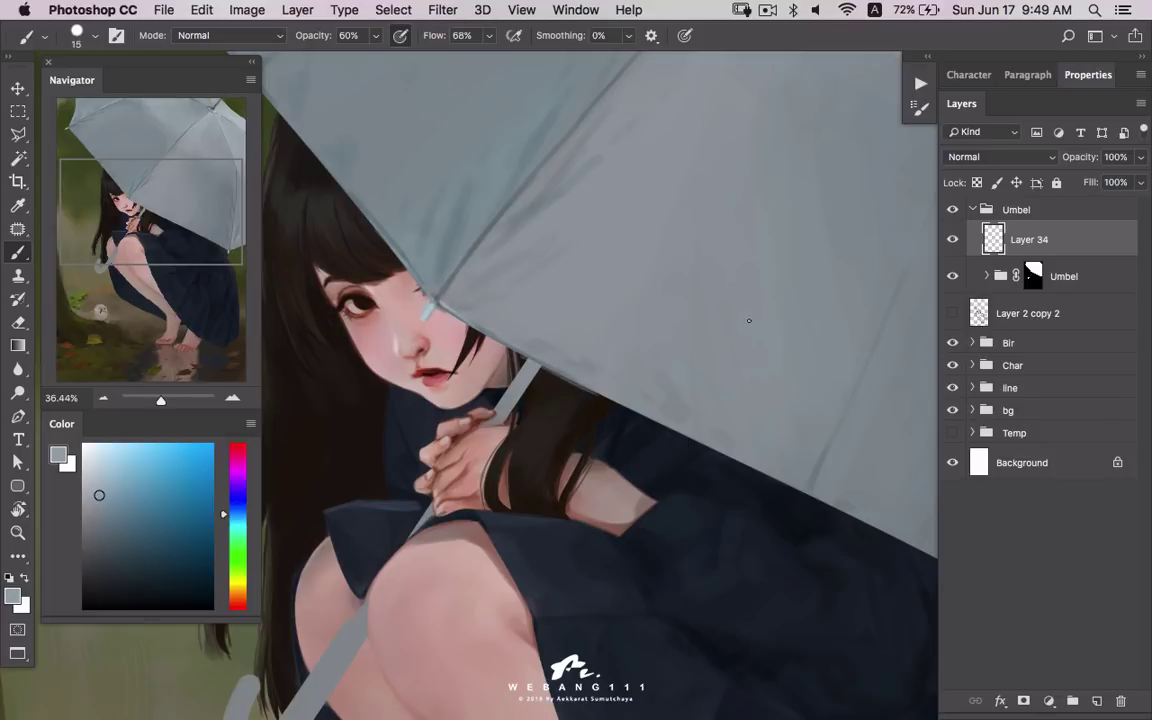
- Rotate the view toward the umbrella's lower edge, sample a grey, and undo the last strokes
{"action": "key", "text": "r"}
{"action": "mouse_move", "coordinate": [748, 320]}
{"action": "left_mouse_down"}
{"action": "mouse_move", "coordinate": [638, 198]}
{"action": "mouse_move", "coordinate": [728, 270]}
{"action": "mouse_move", "coordinate": [602, 347]}
{"action": "left_mouse_up"}
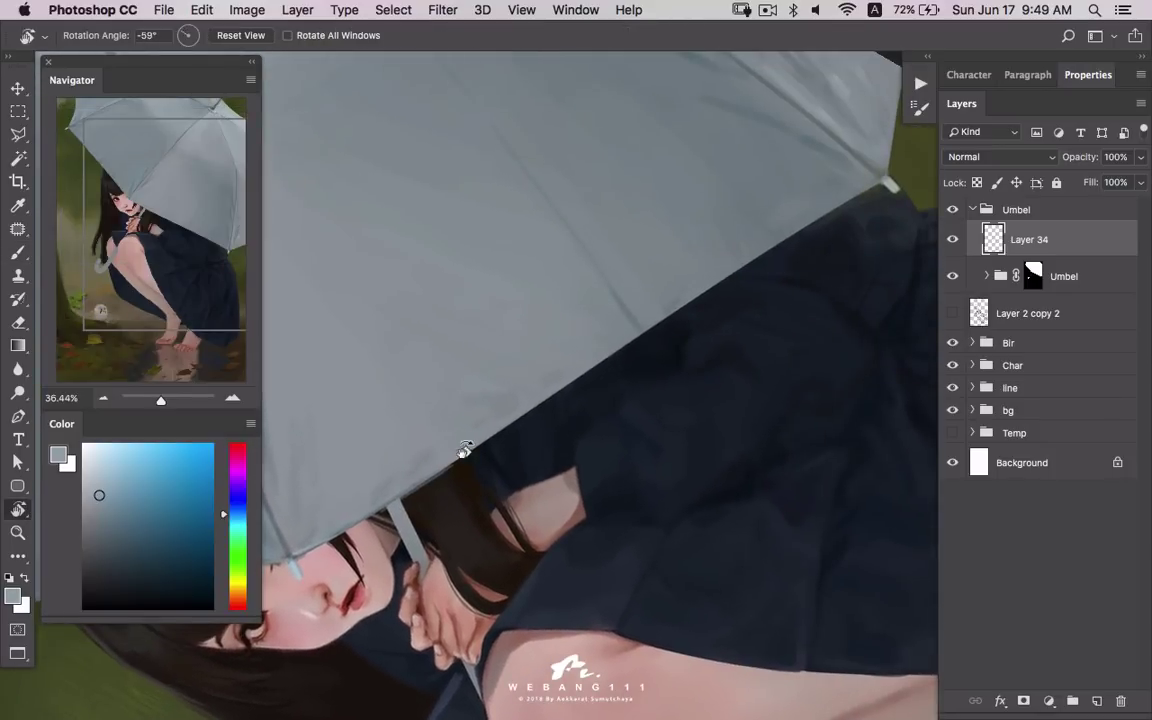
{"action": "key", "text": "b"}
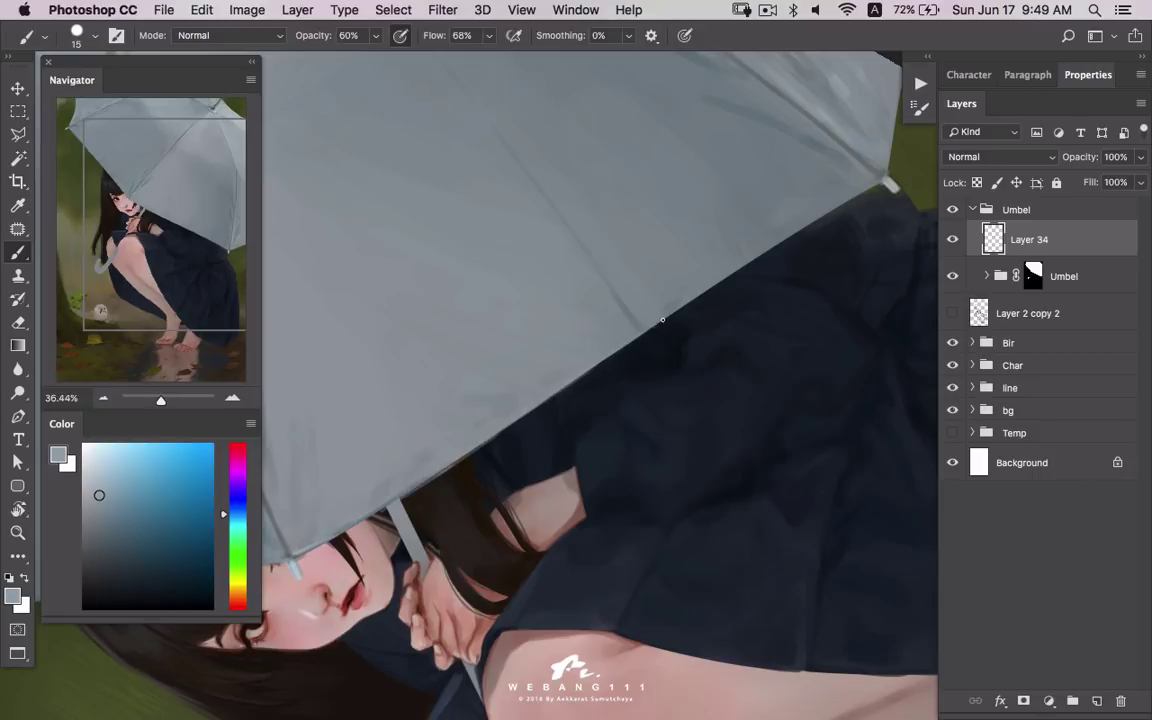
{"action": "scroll", "coordinate": [700, 290], "scroll_direction": "right", "scroll_amount": 3}
{"action": "scroll", "coordinate": [725, 275], "scroll_direction": "right", "scroll_amount": 3}
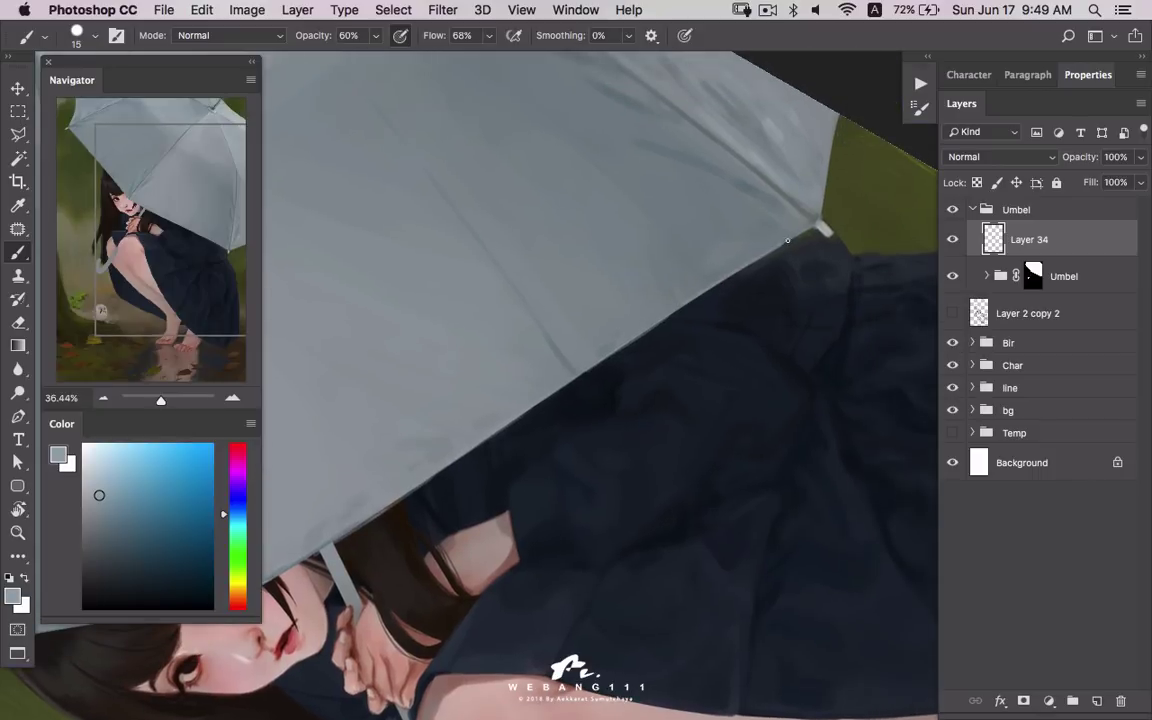
{"action": "left_click", "coordinate": [812, 189], "text": "alt"}
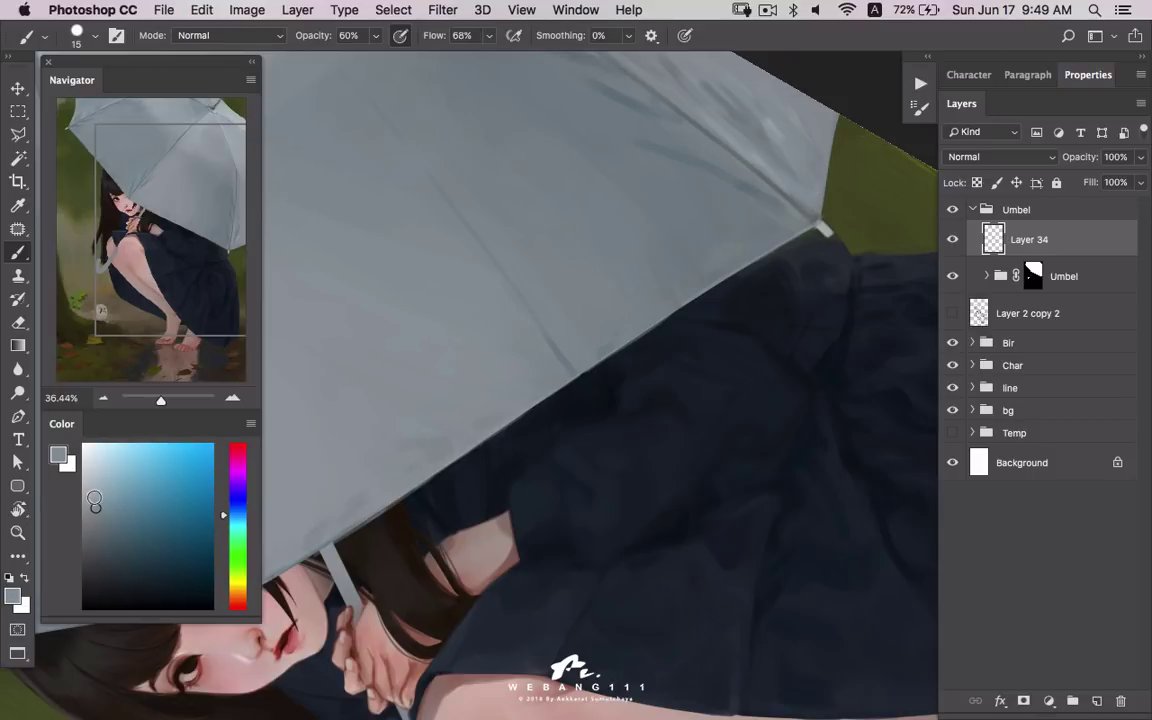
{"action": "key", "text": "ctrl+z"}
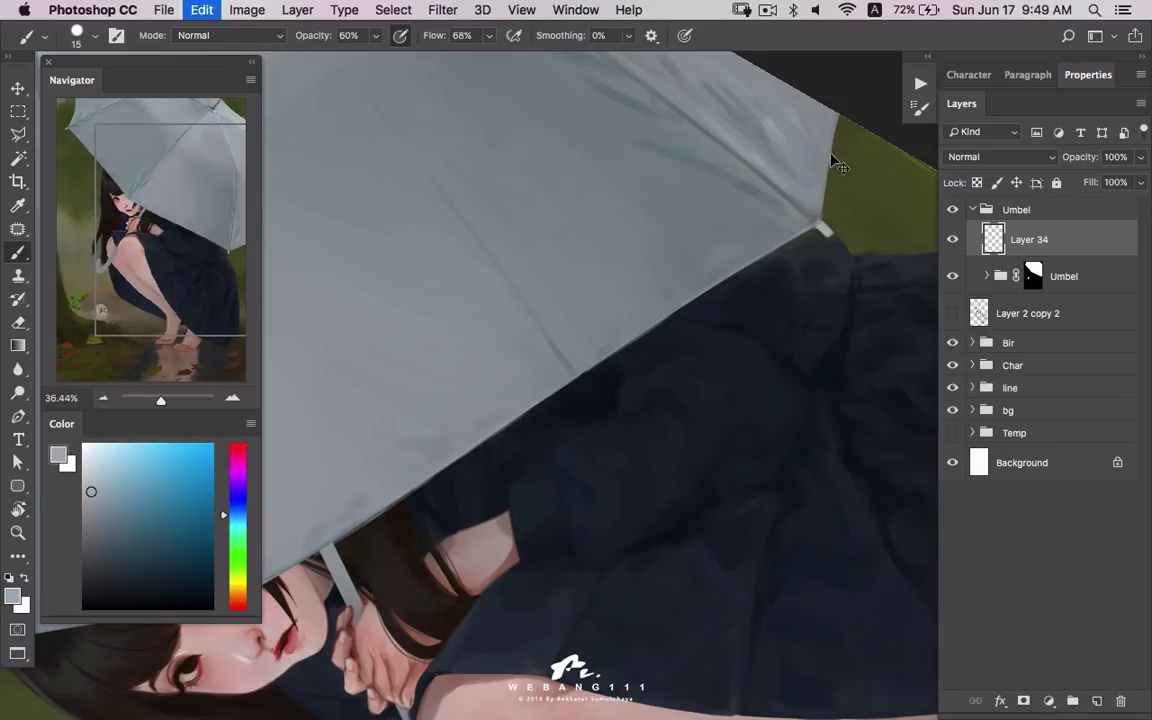
{"action": "left_click_drag", "start_coordinate": [573, 415], "coordinate": [841, 327]}
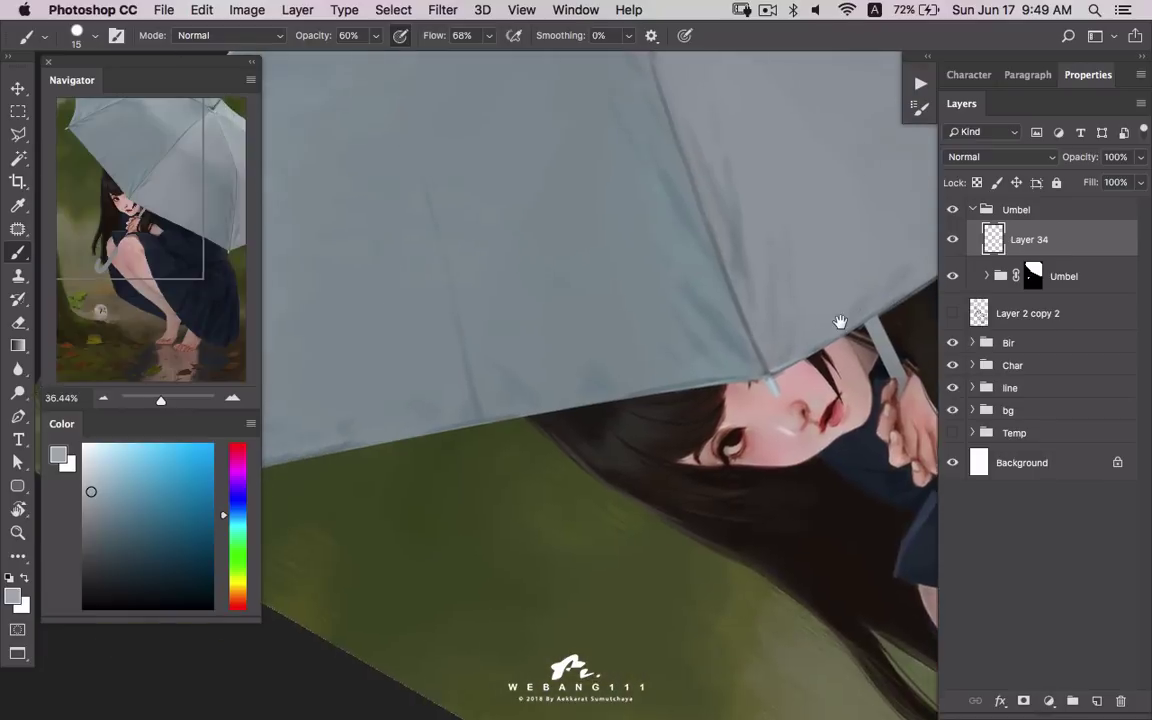
- Paint blue-grey strokes smoothing and lightening the umbrella's lower edge along the hair
{"action": "key", "text": "r"}
{"action": "mouse_move", "coordinate": [882, 386]}
{"action": "left_mouse_down"}
{"action": "mouse_move", "coordinate": [699, 197]}
{"action": "mouse_move", "coordinate": [640, 198]}
{"action": "left_mouse_up"}
{"action": "key", "text": "b"}
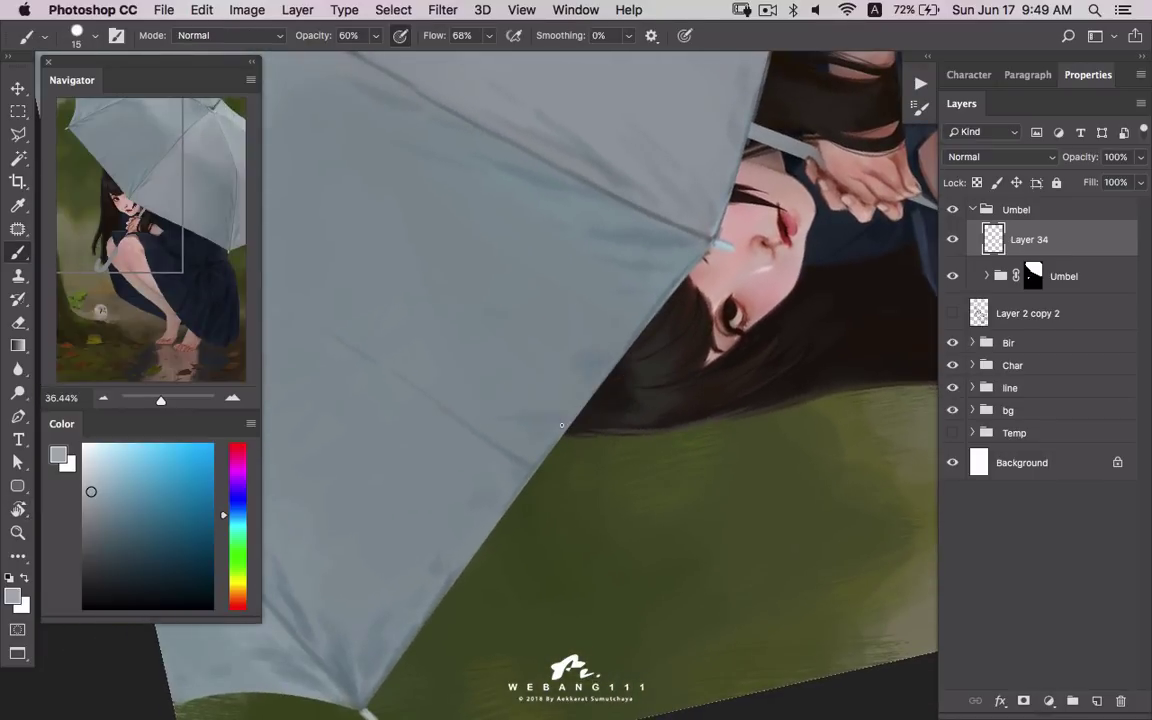
{"action": "left_click", "coordinate": [505, 363], "text": "alt"}
{"action": "left_click_drag", "start_coordinate": [454, 579], "coordinate": [614, 367]}
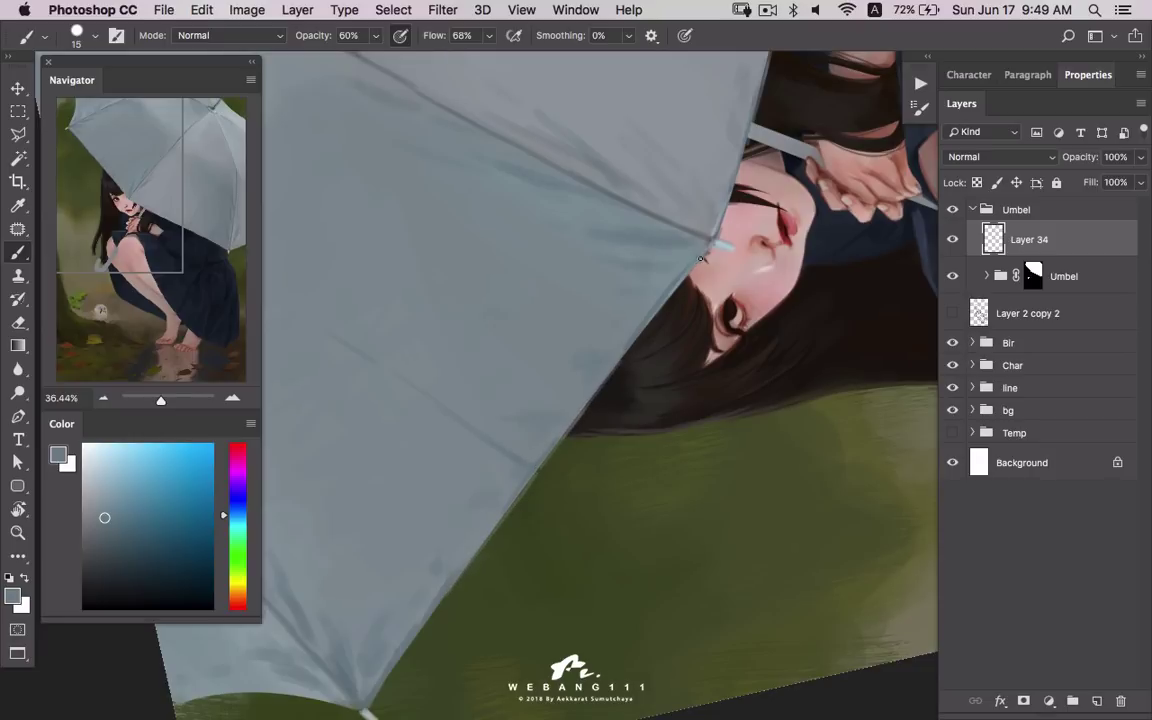
{"action": "left_click_drag", "start_coordinate": [701, 259], "coordinate": [640, 334]}
- Pick lighter and darker greys near the rib tip, then restore the upright view on the face
{"action": "mouse_move", "coordinate": [575, 418]}
{"action": "left_mouse_down"}
{"action": "mouse_move", "coordinate": [665, 334]}
{"action": "mouse_move", "coordinate": [467, 526]}
{"action": "left_mouse_up"}
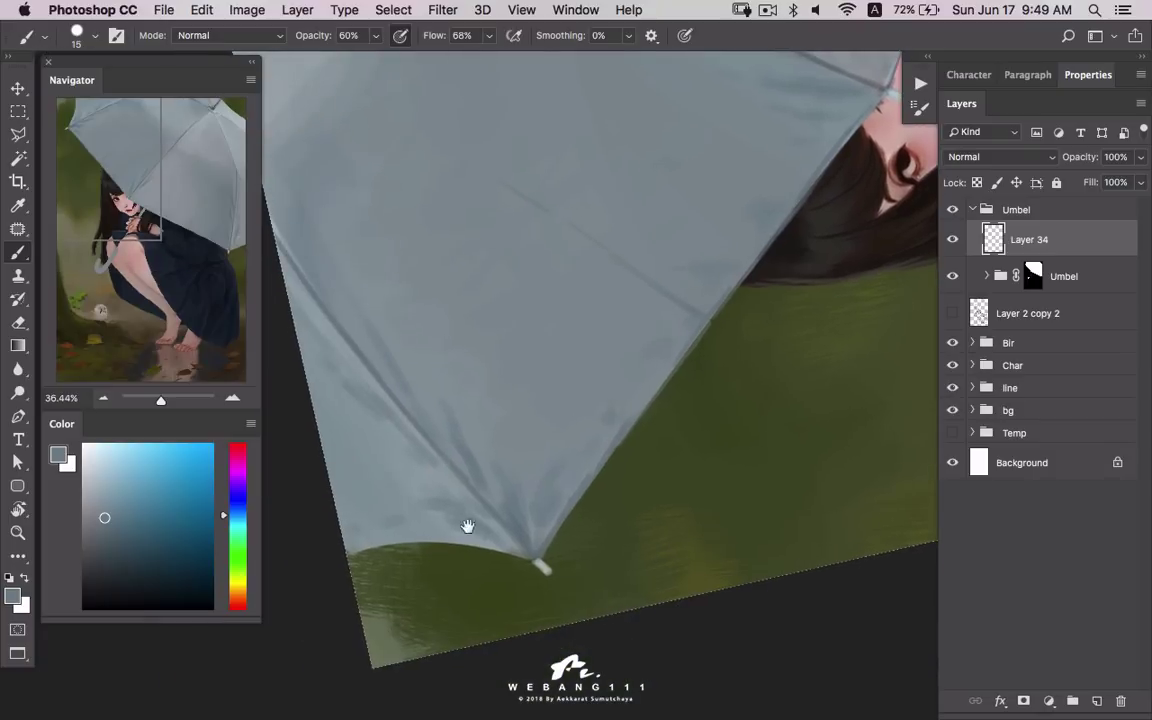
{"action": "left_click", "coordinate": [404, 535], "text": "alt"}
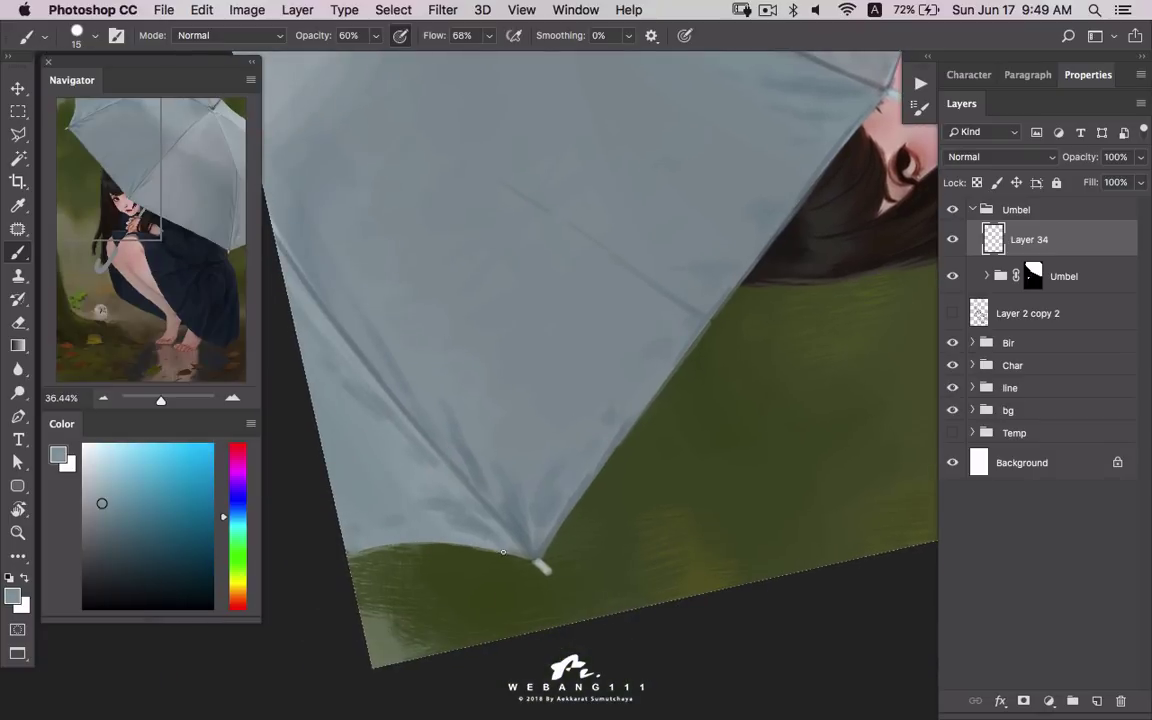
{"action": "left_click", "coordinate": [541, 545], "text": "alt"}
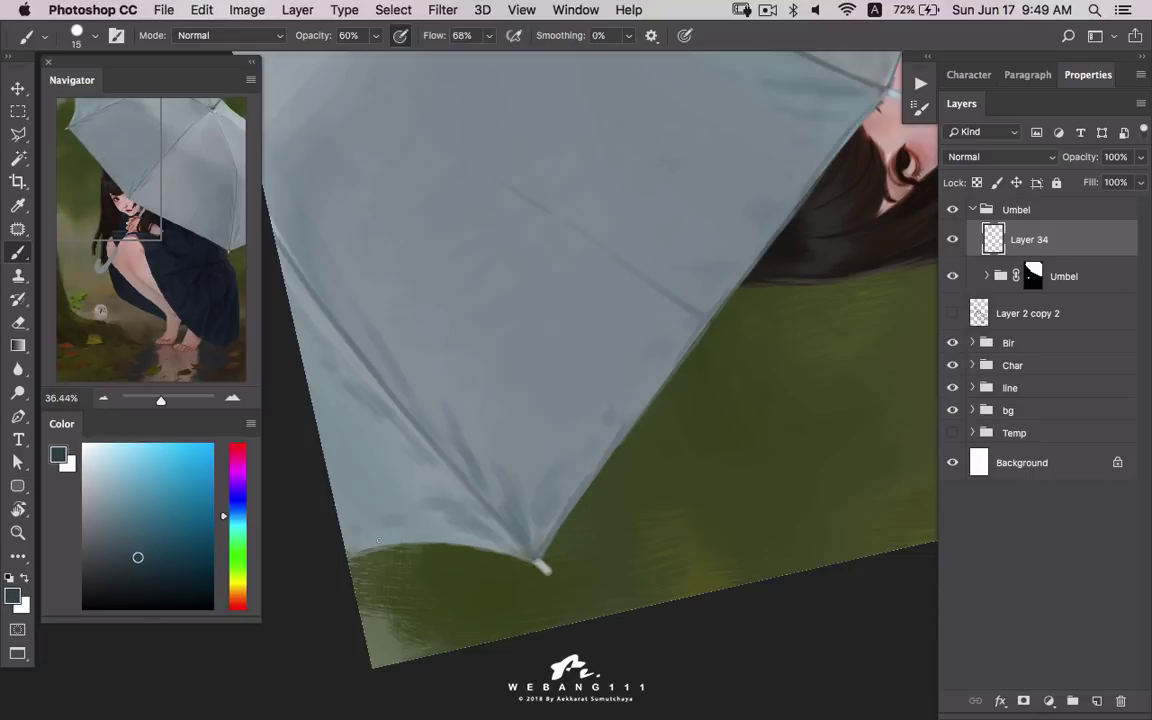
{"action": "left_click_drag", "start_coordinate": [612, 437], "coordinate": [494, 604]}
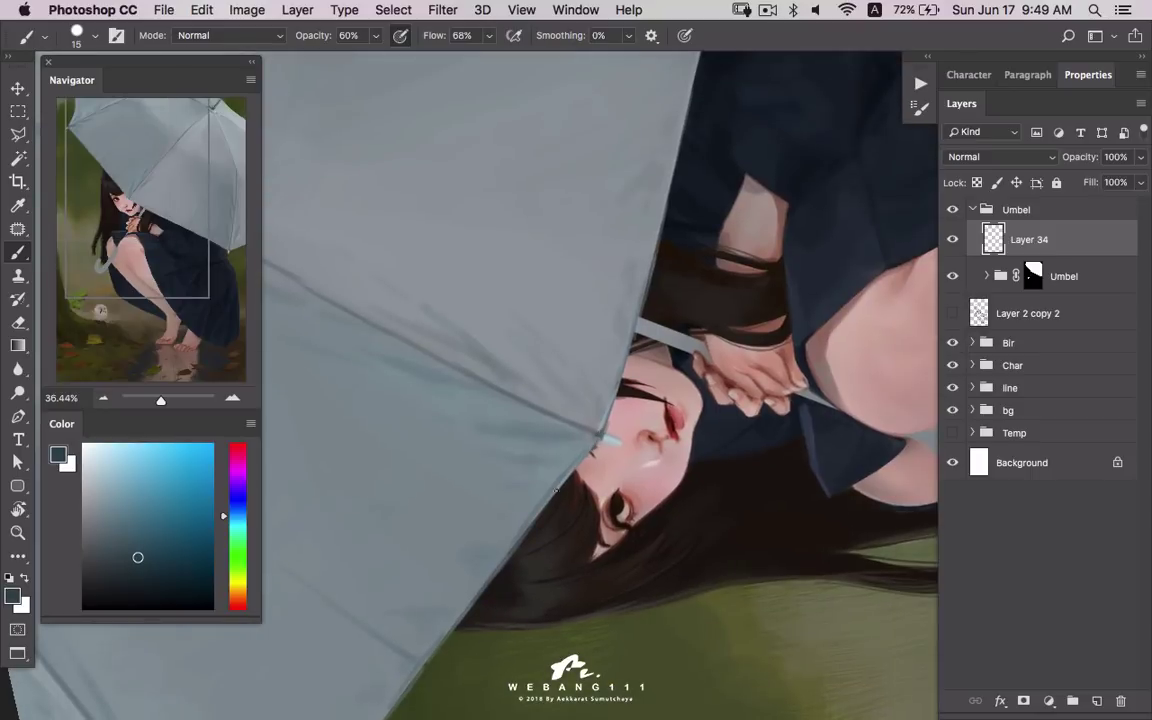
{"action": "left_click_drag", "start_coordinate": [620, 410], "coordinate": [742, 389]}
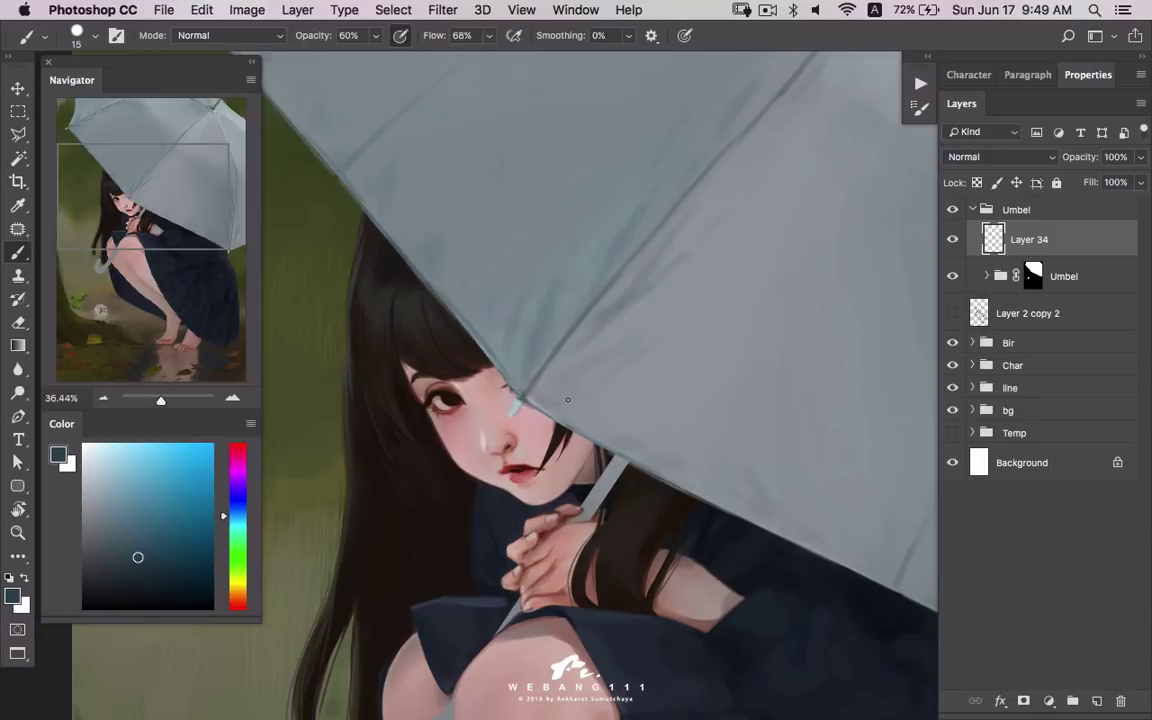
{"action": "key", "text": "z"}
{"action": "mouse_move", "coordinate": [567, 399]}
{"action": "left_mouse_down"}
{"action": "mouse_move", "coordinate": [625, 399]}
{"action": "mouse_move", "coordinate": [764, 458]}
{"action": "left_mouse_up"}
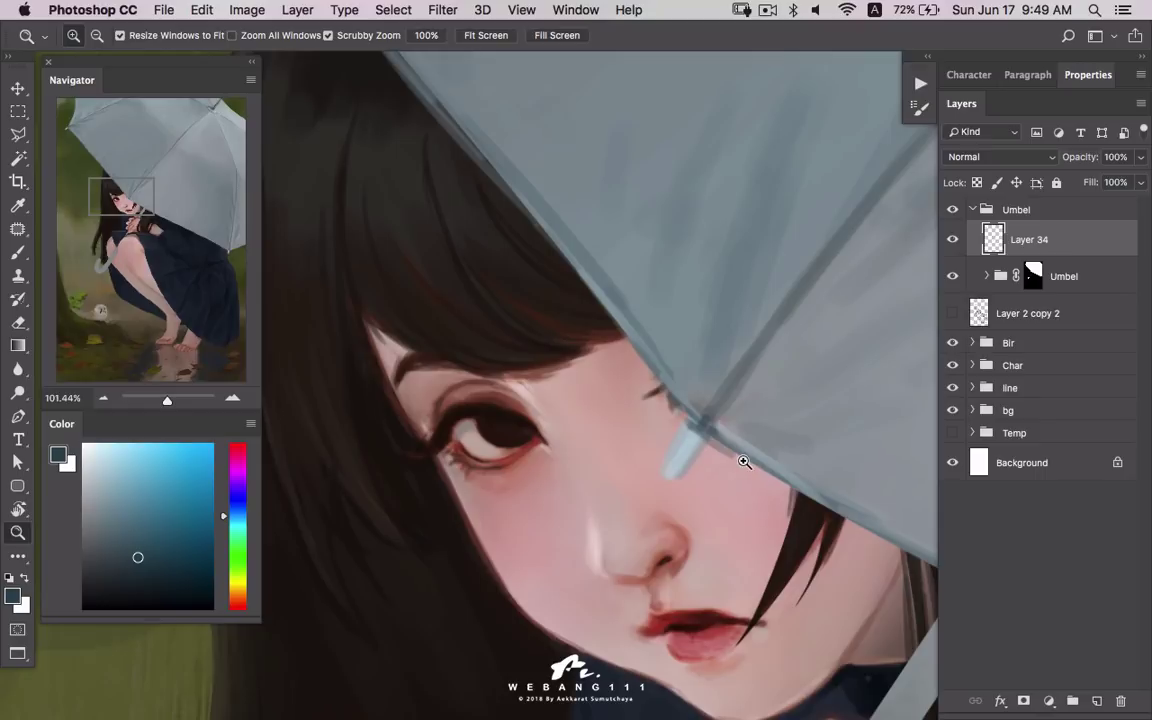
- Set the Eraser to 23 px to clear stray paint around the rib tip
{"action": "key", "text": "e"}
{"action": "right_click", "coordinate": [714, 497]}
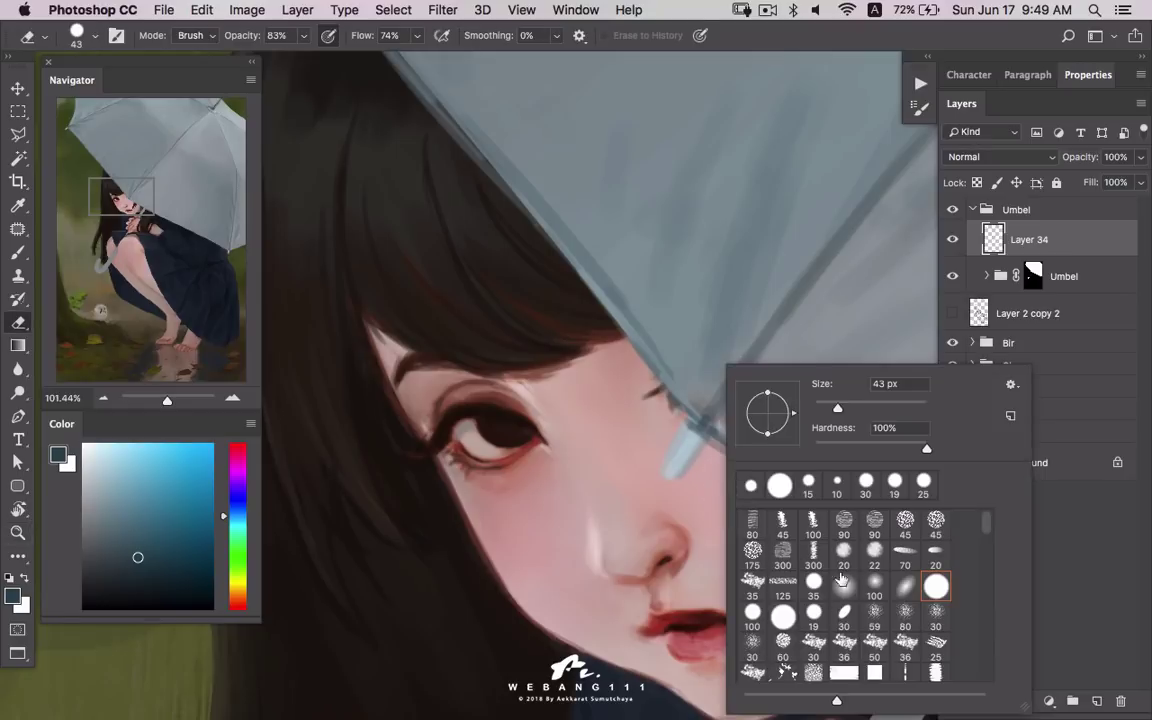
{"action": "type", "text": "23"}
{"action": "key", "text": "Return"}
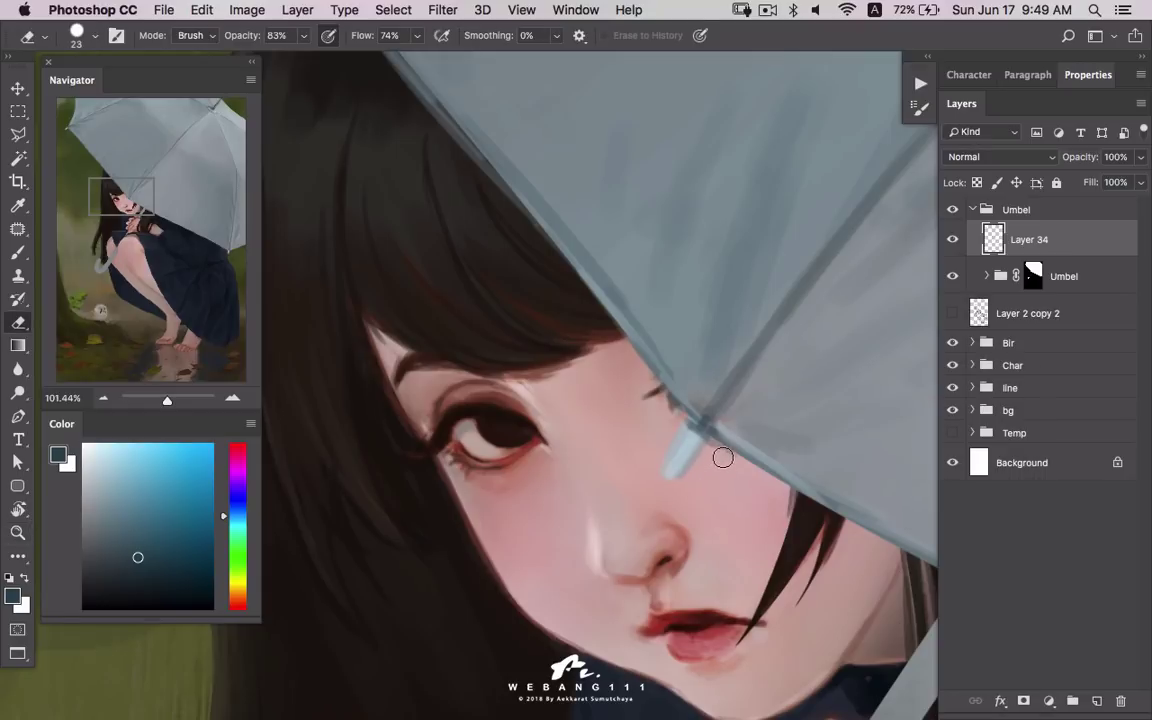
- Sample light and dark grey-blues from the umbrella and shrink the brush to 8 px
{"action": "key", "text": "b"}
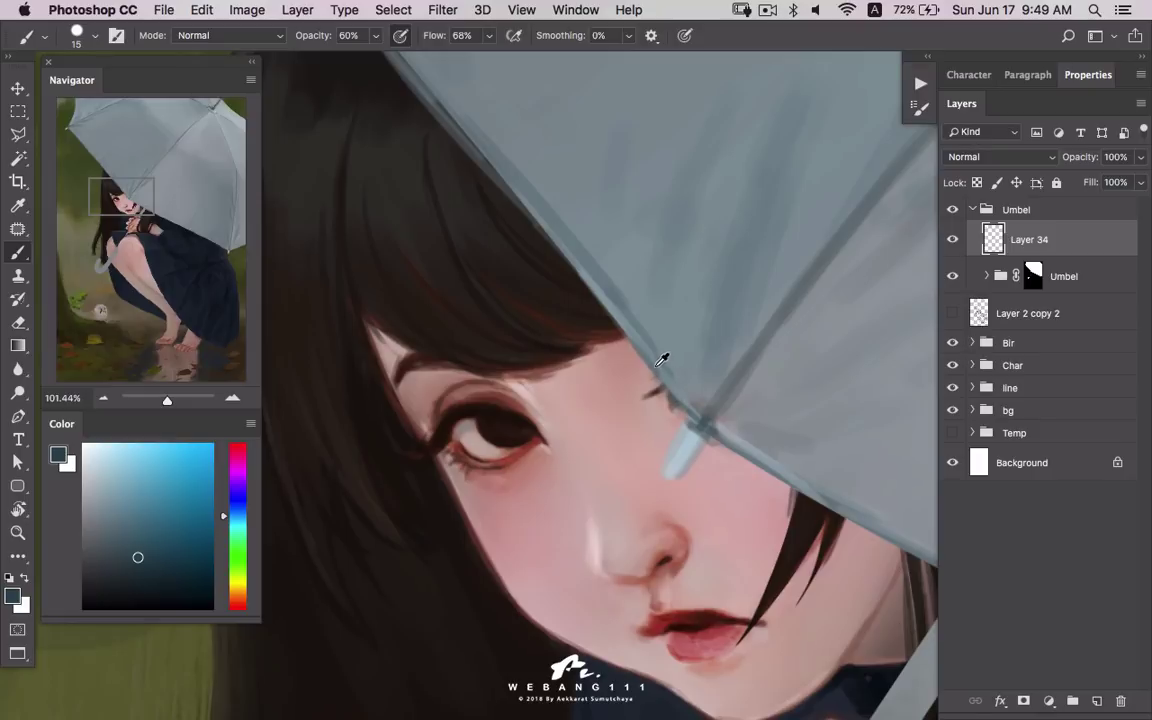
{"action": "left_click", "coordinate": [659, 364], "text": "alt"}
{"action": "left_click", "coordinate": [692, 438], "text": "alt"}
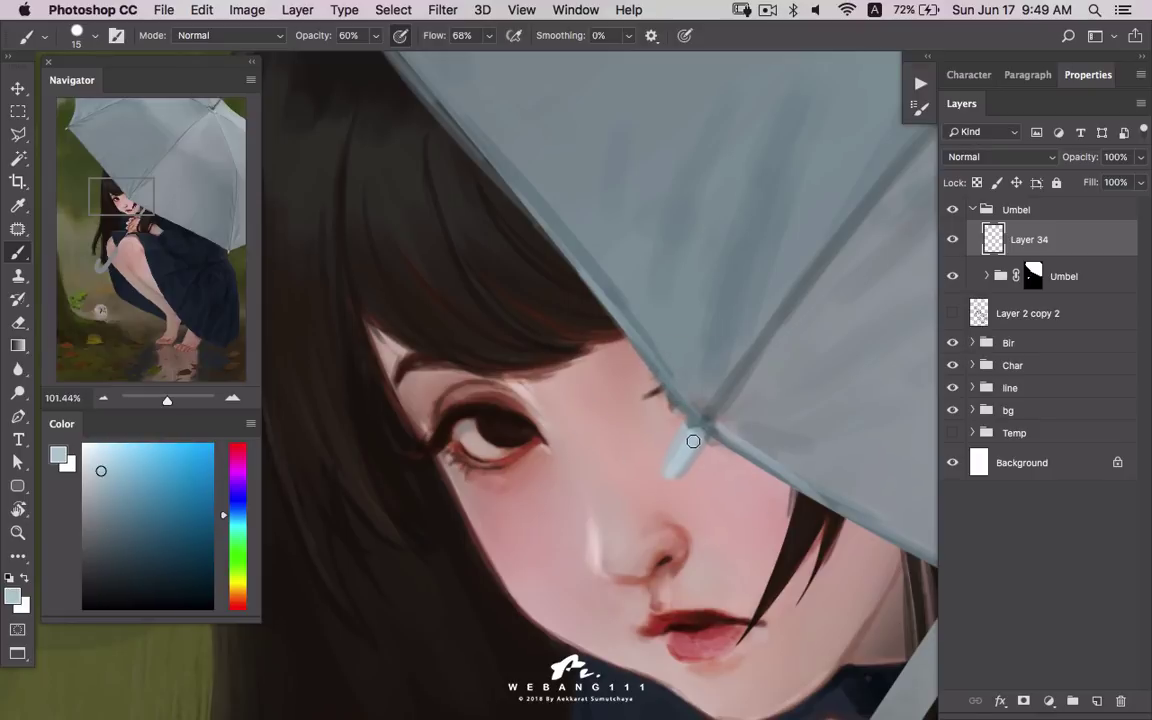
{"action": "left_click", "coordinate": [674, 376], "text": "alt"}
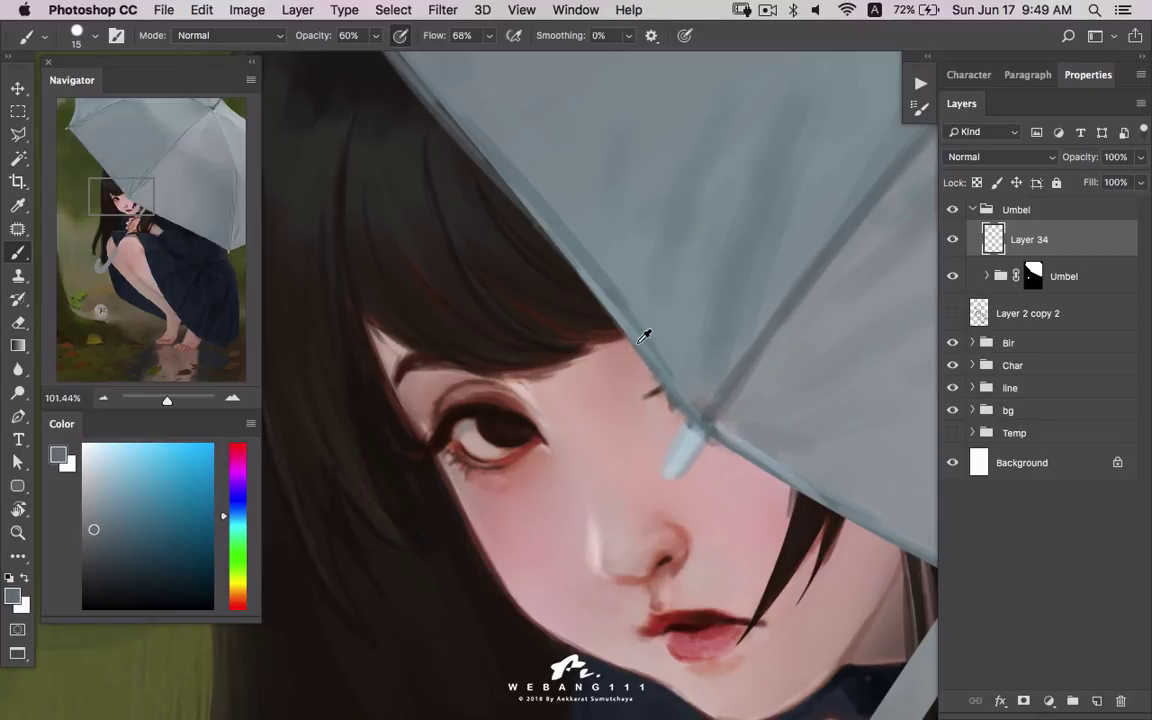
{"action": "left_click", "coordinate": [641, 342], "text": "alt"}
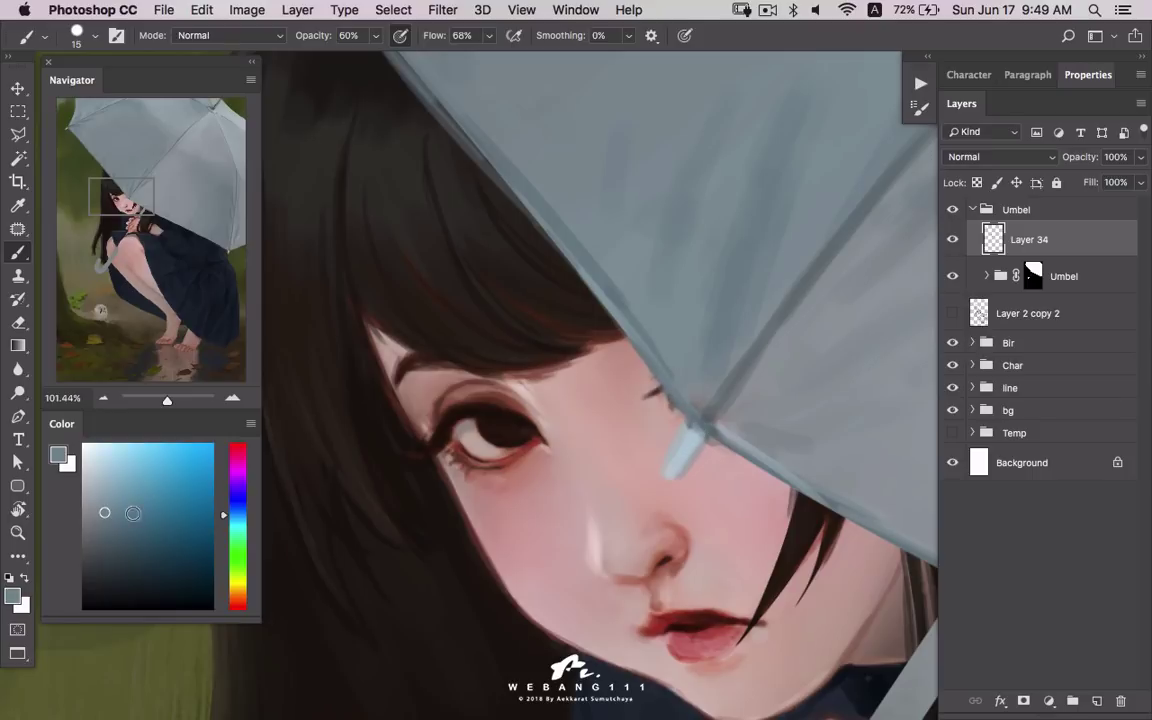
{"action": "left_click", "coordinate": [583, 282], "text": "alt"}
{"action": "key", "text": "bracketleft"}
{"action": "key", "text": "bracketleft"}
{"action": "key", "text": "bracketleft"}
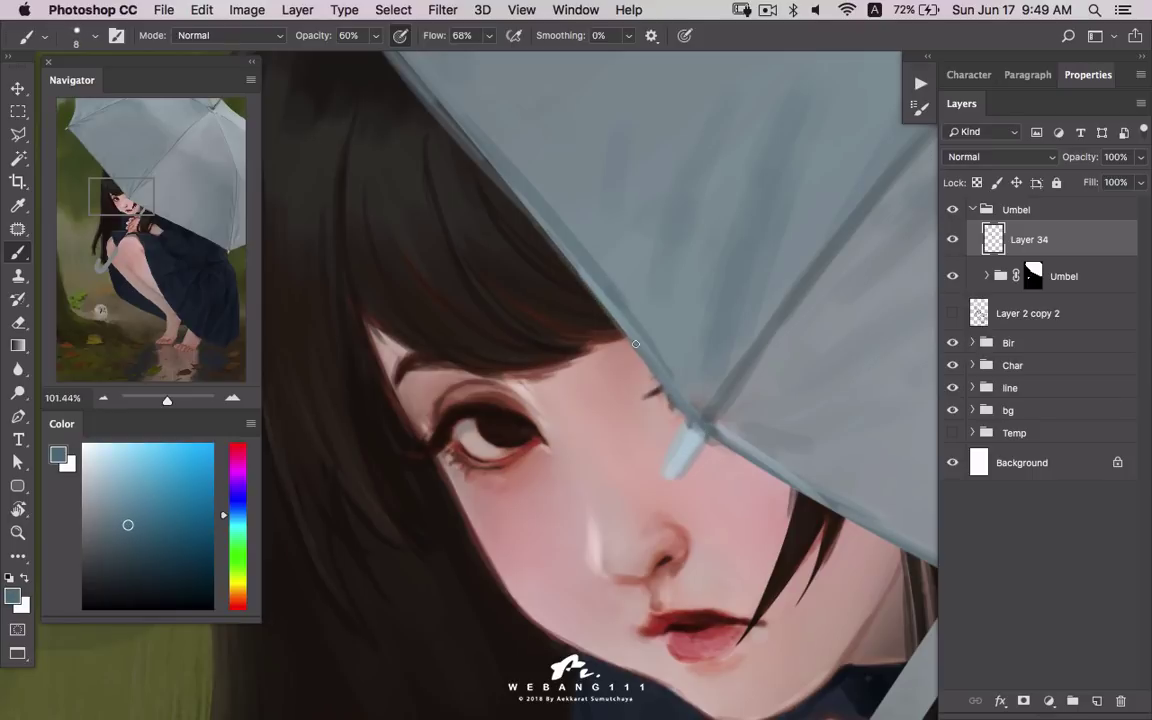
- Shade the rib tip with grey-blue, pinkish grey and dark maroon tones along the umbrella edge
{"action": "left_click", "coordinate": [686, 440], "text": "alt"}
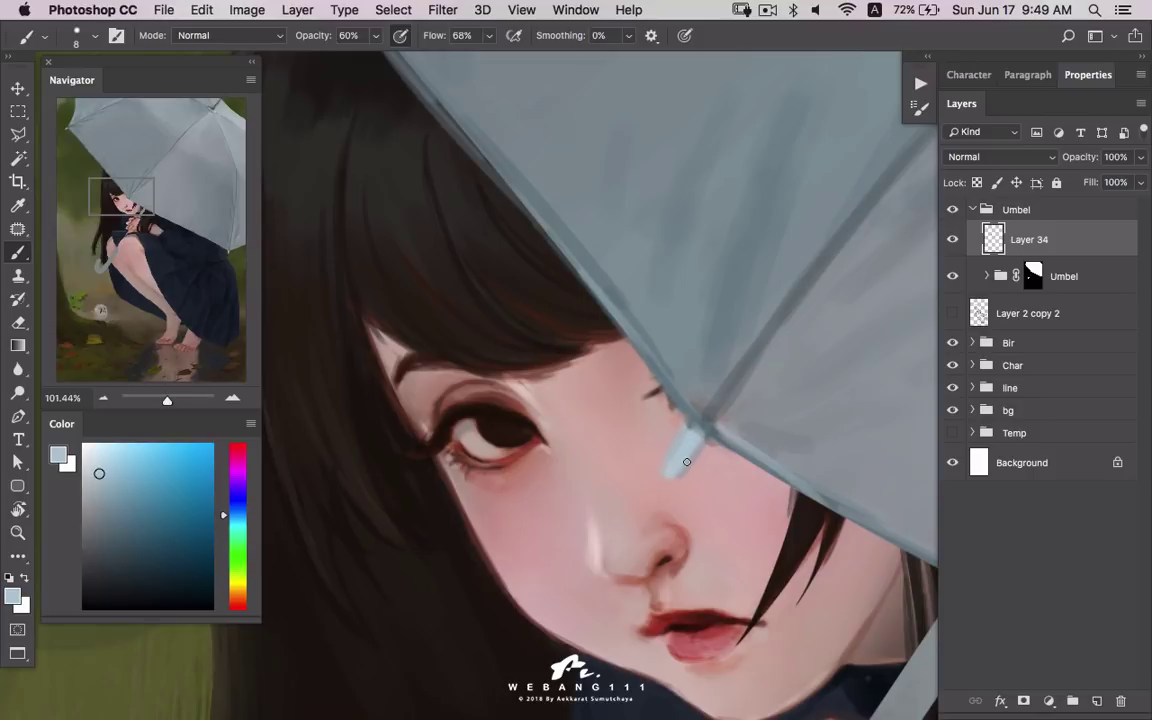
{"action": "left_click", "coordinate": [663, 472], "text": "alt"}
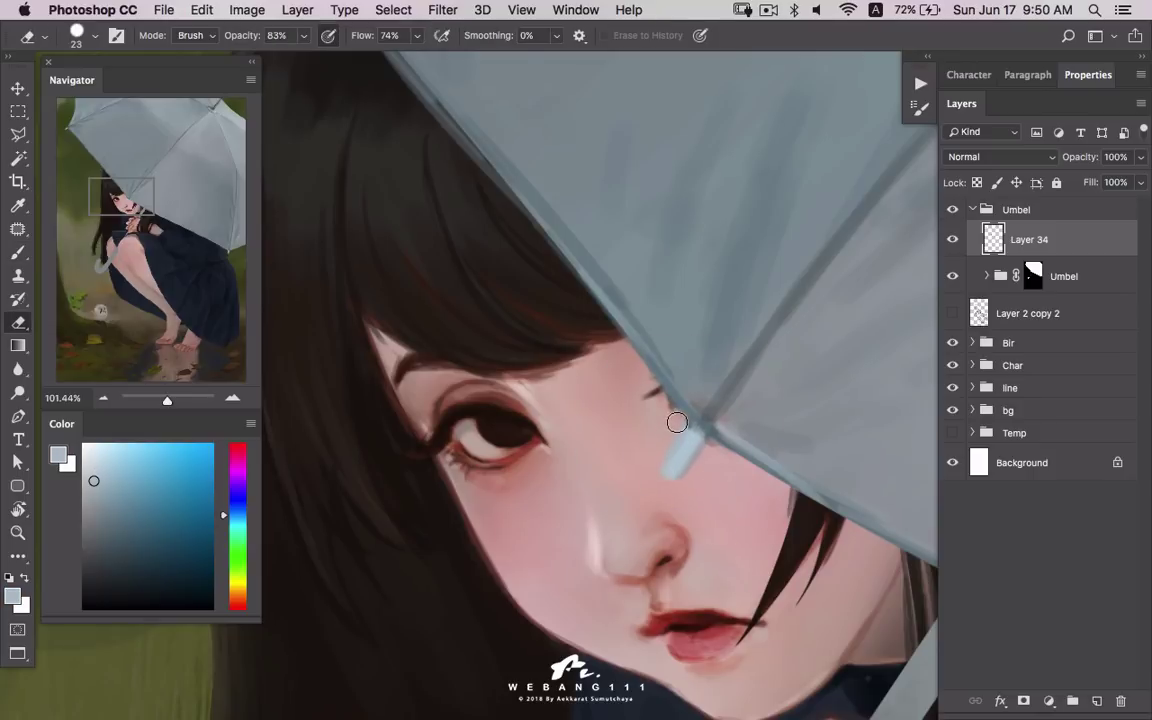
{"action": "left_click", "coordinate": [680, 456], "text": "alt"}
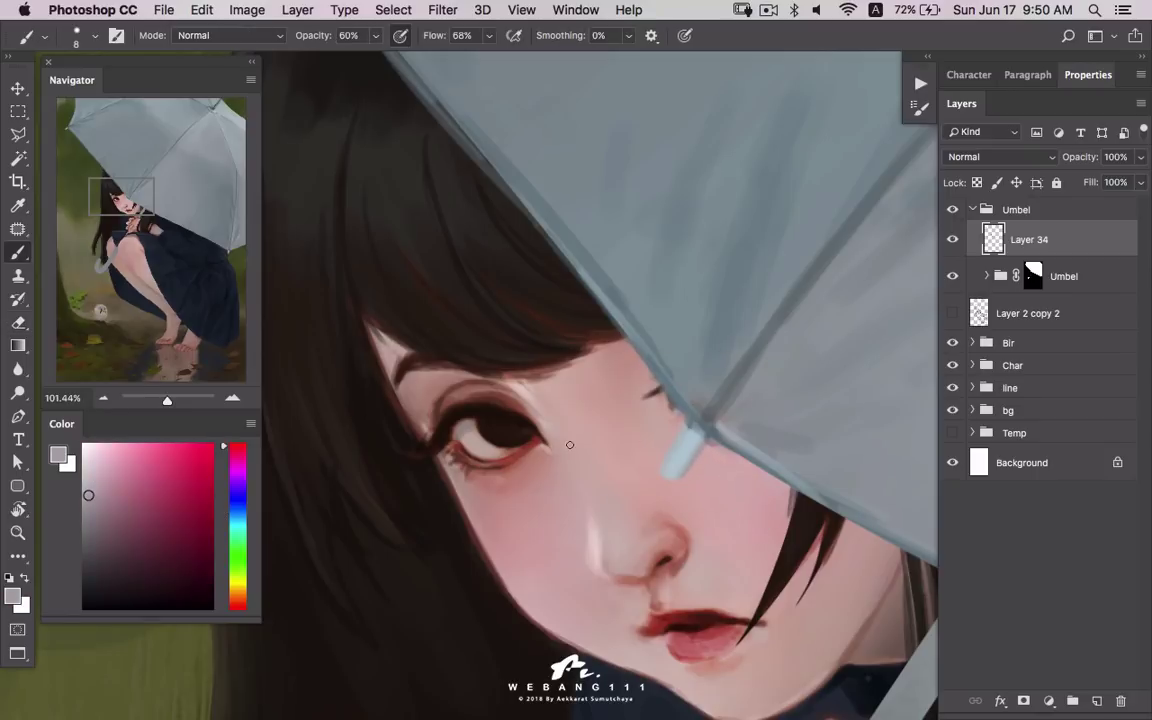
{"action": "left_click", "coordinate": [664, 462], "text": "alt"}
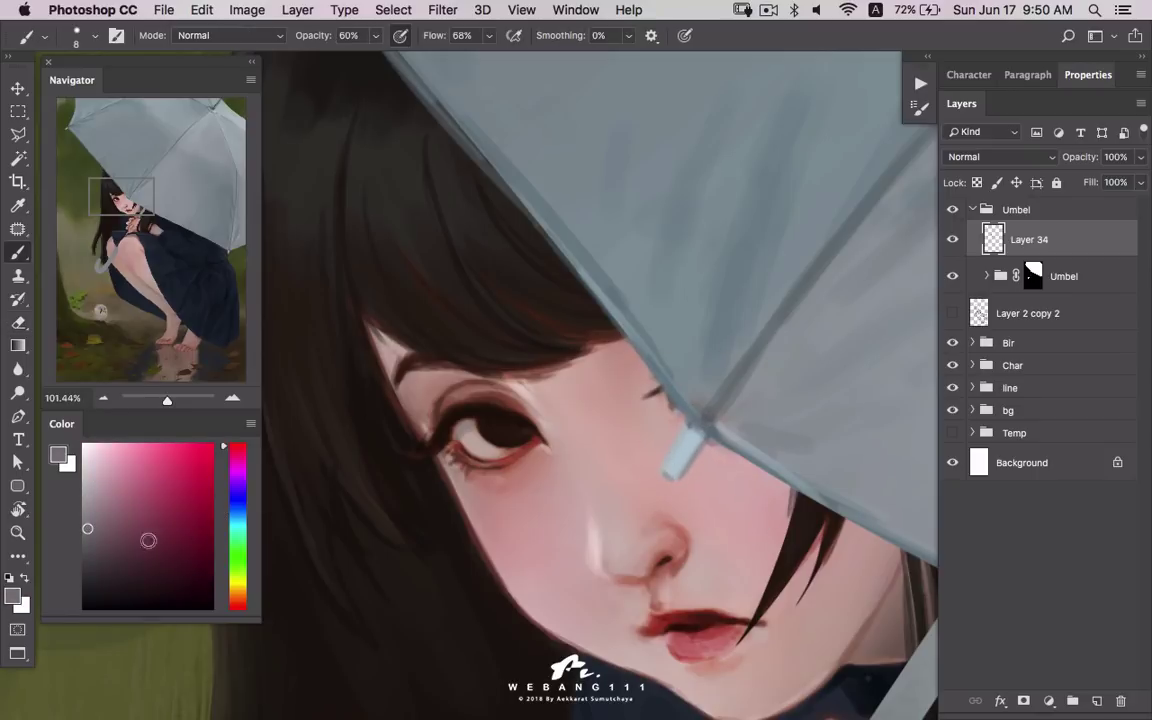
{"action": "left_click_drag", "start_coordinate": [148, 540], "coordinate": [124, 547]}
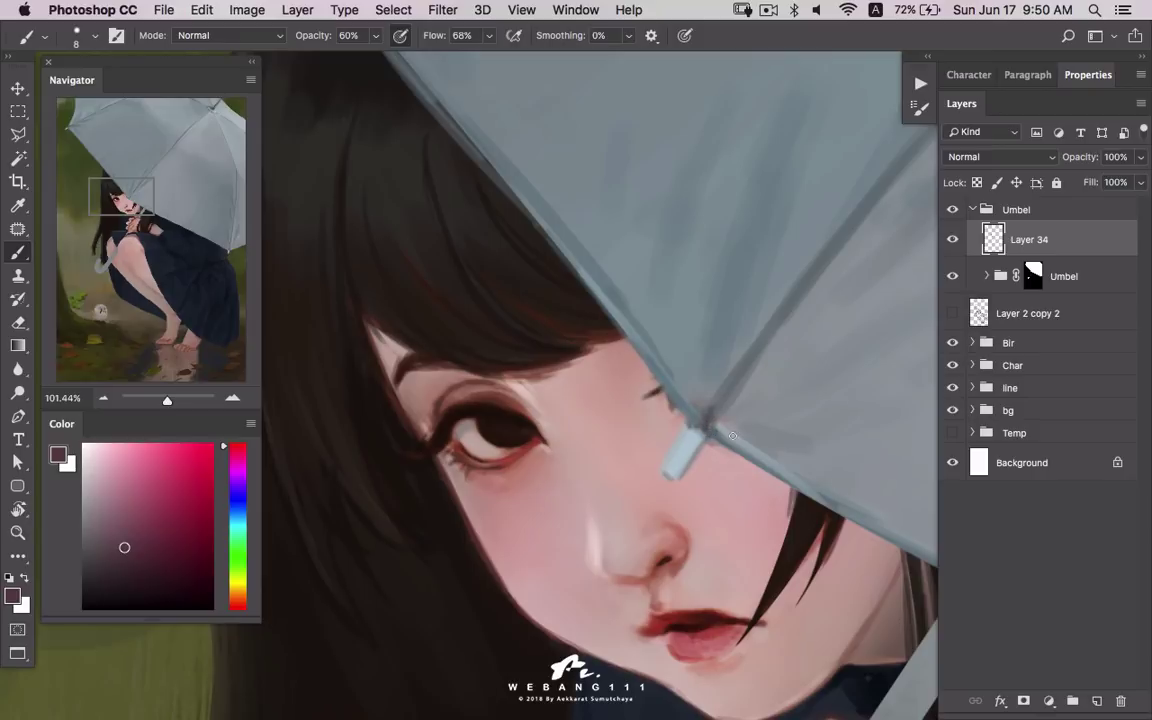
{"action": "left_click_drag", "start_coordinate": [784, 452], "coordinate": [543, 333]}
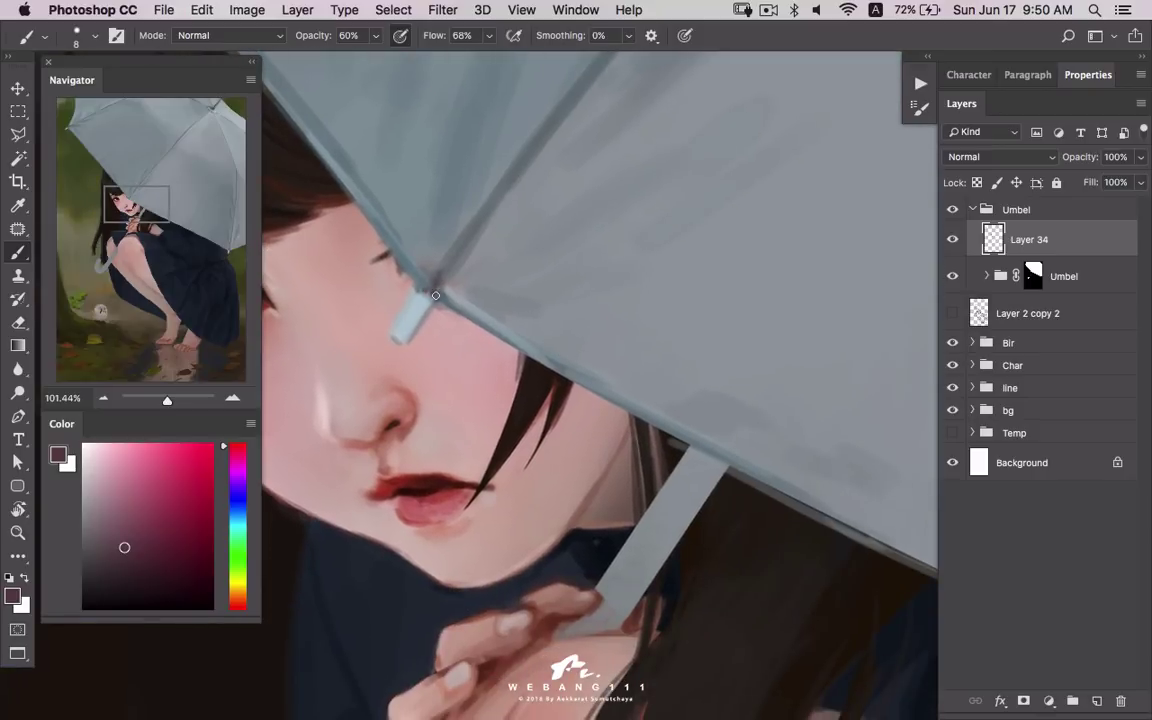
{"action": "mouse_move", "coordinate": [434, 299]}
{"action": "left_mouse_down"}
{"action": "mouse_move", "coordinate": [484, 303]}
{"action": "mouse_move", "coordinate": [694, 522]}
{"action": "left_mouse_up"}
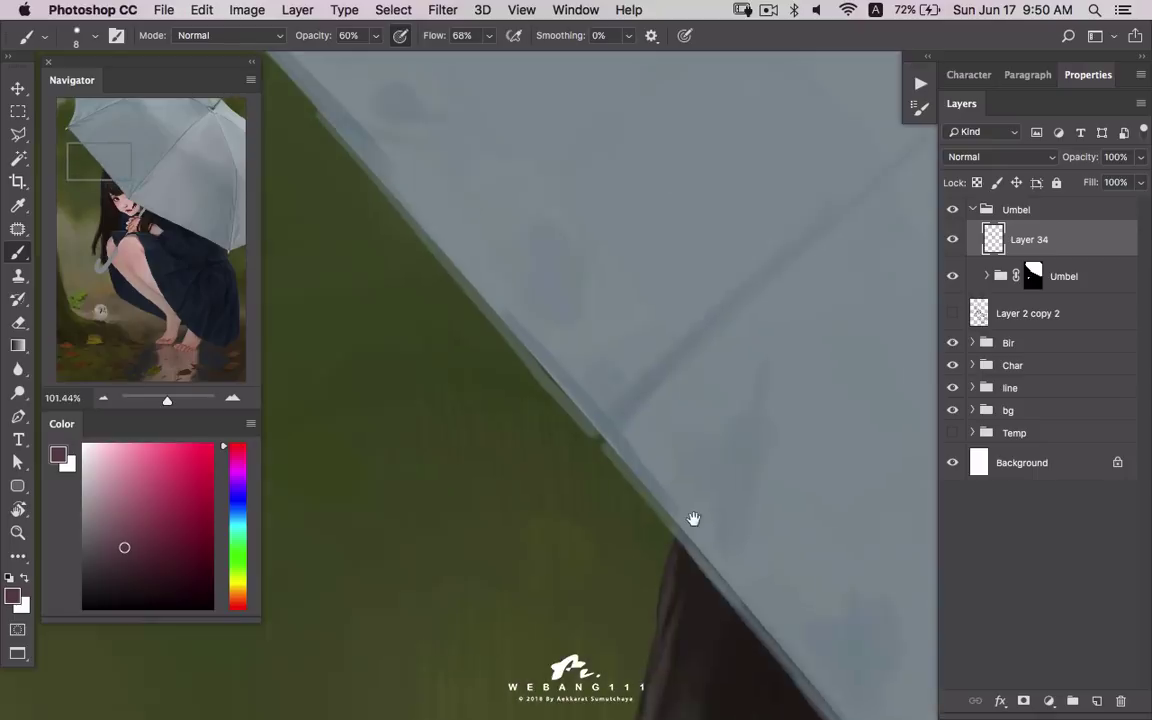
{"action": "left_click_drag", "start_coordinate": [486, 265], "coordinate": [668, 483]}
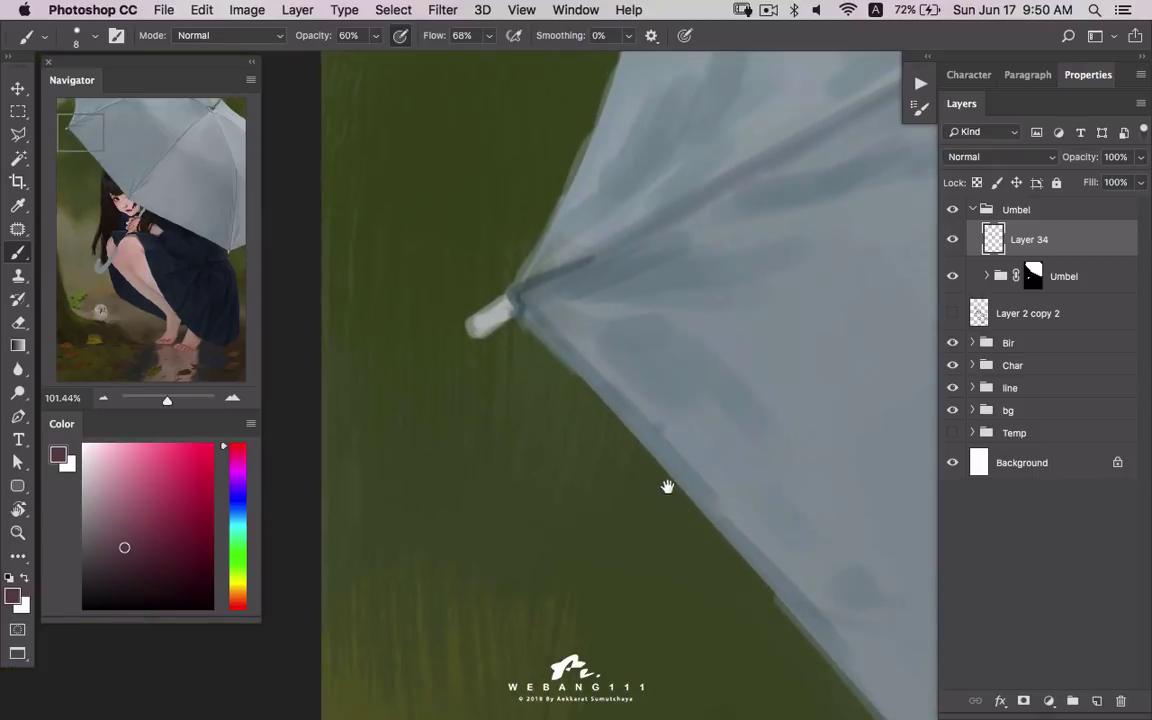
- Collapse Umbel, open Char > Details, and add empty Layer 35 above Layer 25
{"action": "key", "text": "z"}
{"action": "mouse_move", "coordinate": [748, 406]}
{"action": "left_mouse_down"}
{"action": "mouse_move", "coordinate": [640, 442]}
{"action": "mouse_move", "coordinate": [590, 401]}
{"action": "mouse_move", "coordinate": [694, 445]}
{"action": "mouse_move", "coordinate": [728, 396]}
{"action": "mouse_move", "coordinate": [672, 400]}
{"action": "left_mouse_up"}
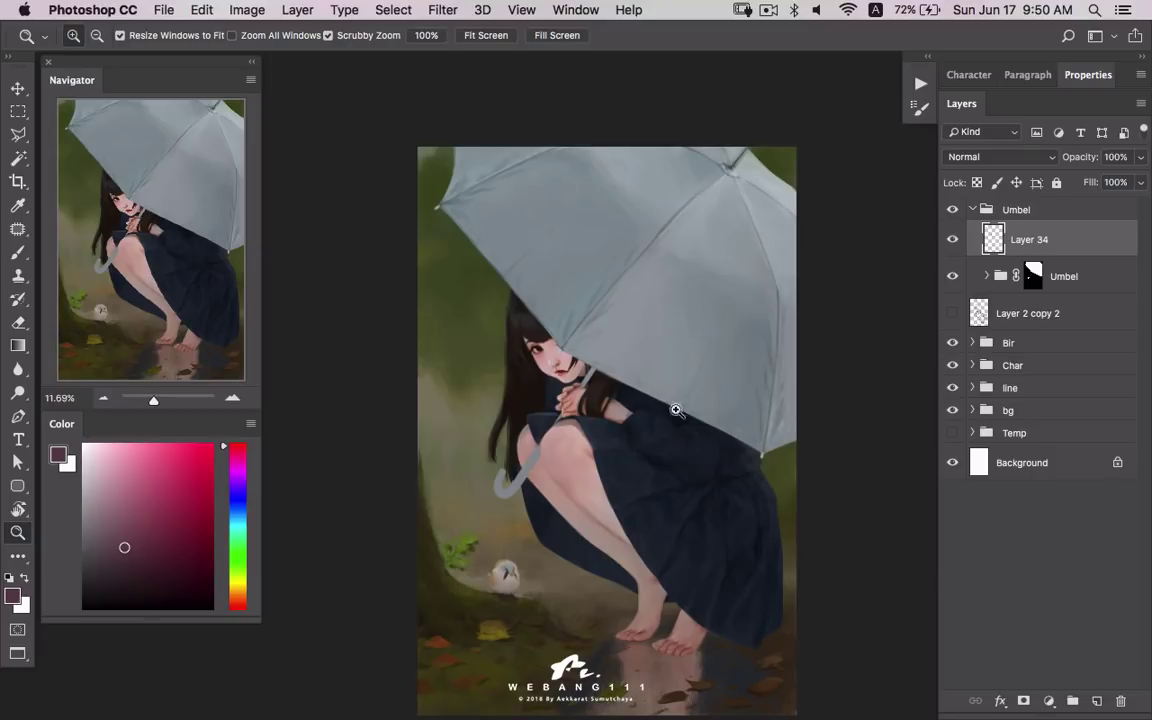
{"action": "scroll", "coordinate": [674, 400], "scroll_direction": "down", "scroll_amount": 2}
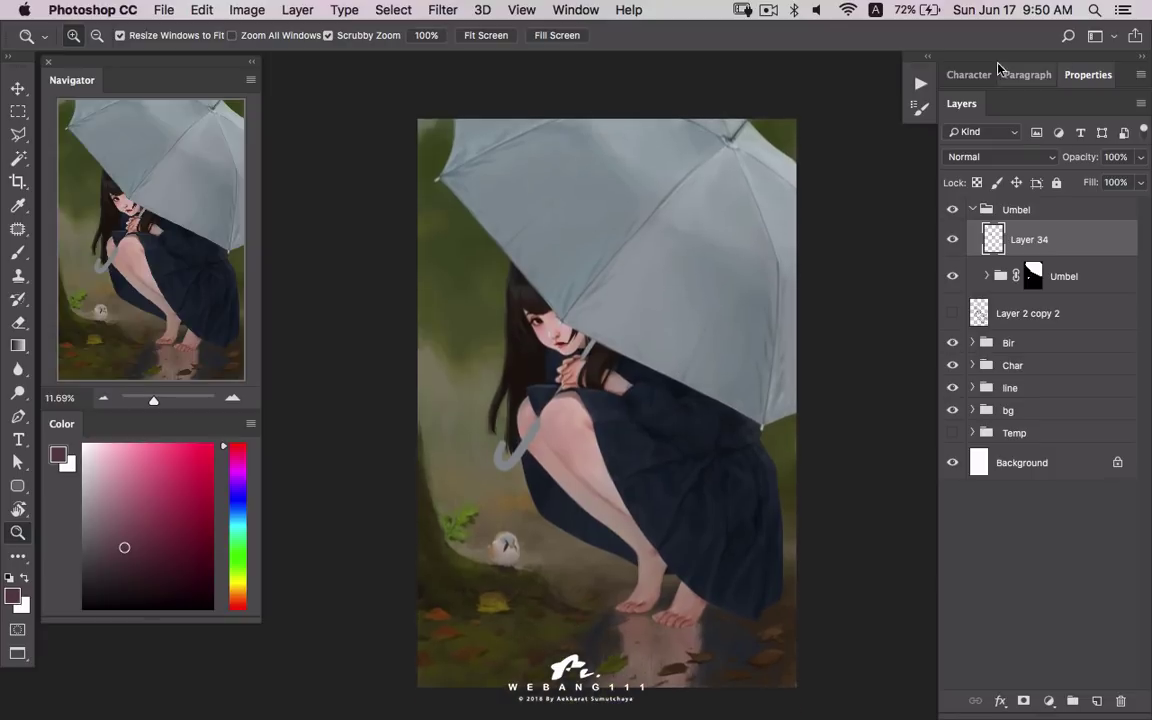
{"action": "left_click", "coordinate": [768, 10]}
{"action": "left_click", "coordinate": [715, 11]}
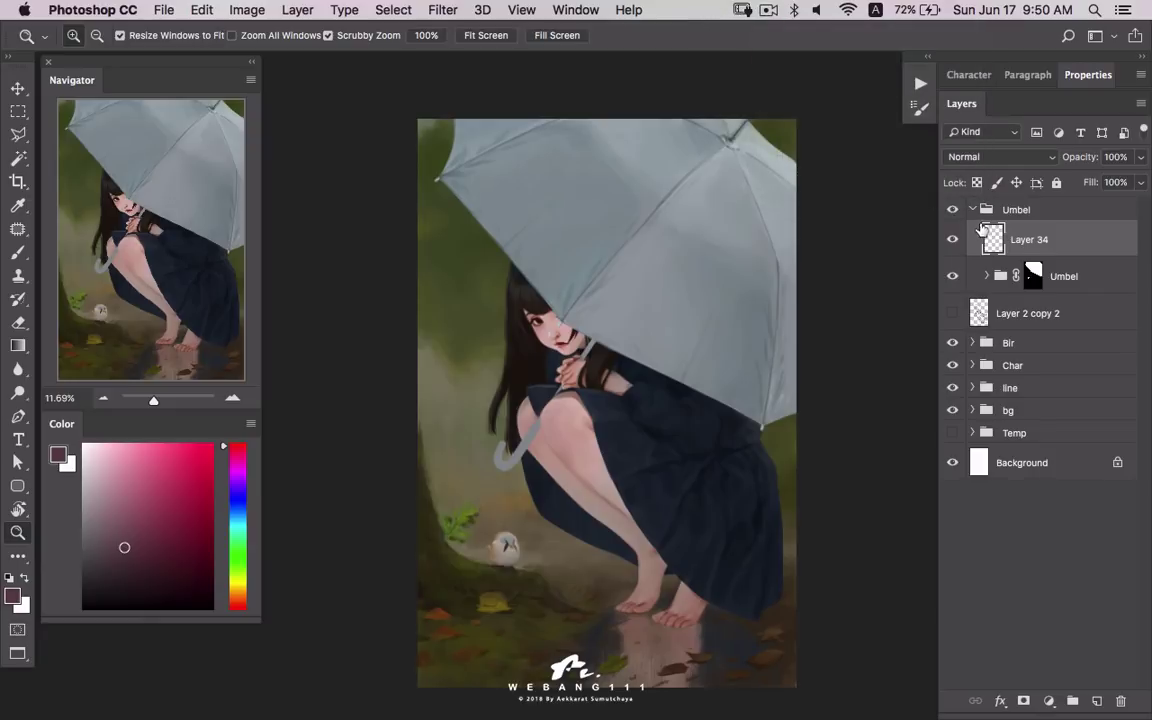
{"action": "left_click", "coordinate": [972, 209]}
{"action": "left_click", "coordinate": [972, 291]}
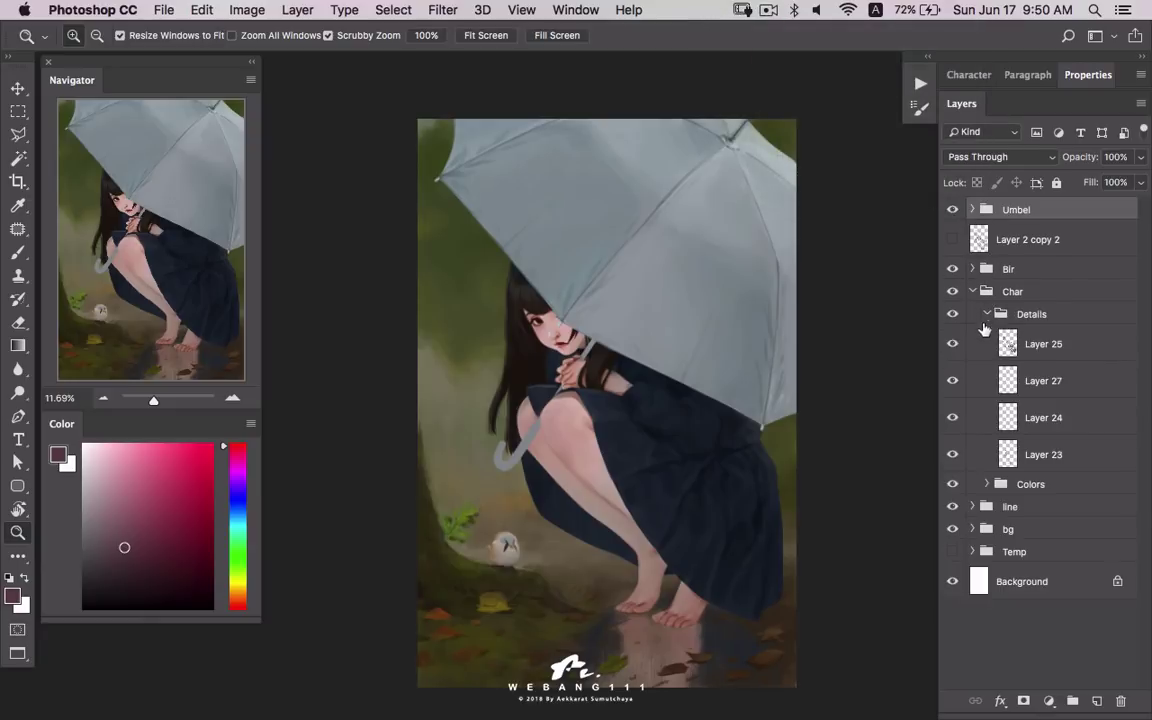
{"action": "left_click", "coordinate": [1043, 344]}
{"action": "key", "text": "ctrl+shift+alt+n"}
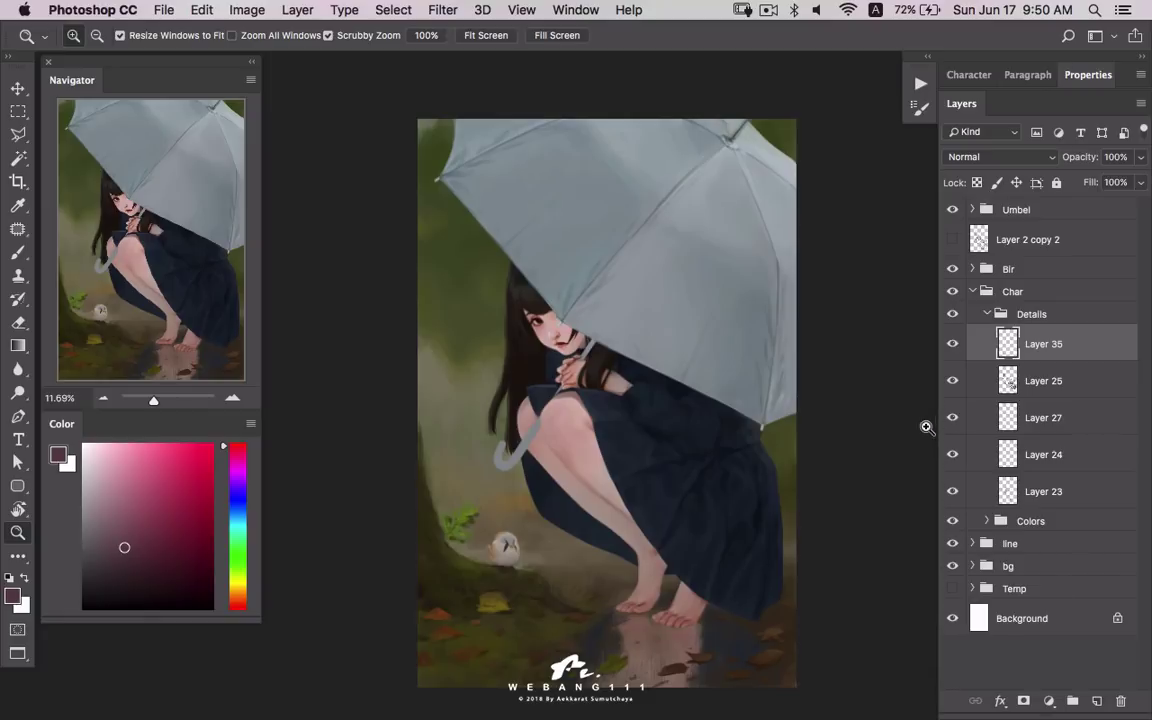
- Zoom into the sleeve and choose a pale grey brush colour in the Color panel
{"action": "left_click_drag", "start_coordinate": [679, 402], "coordinate": [672, 408]}
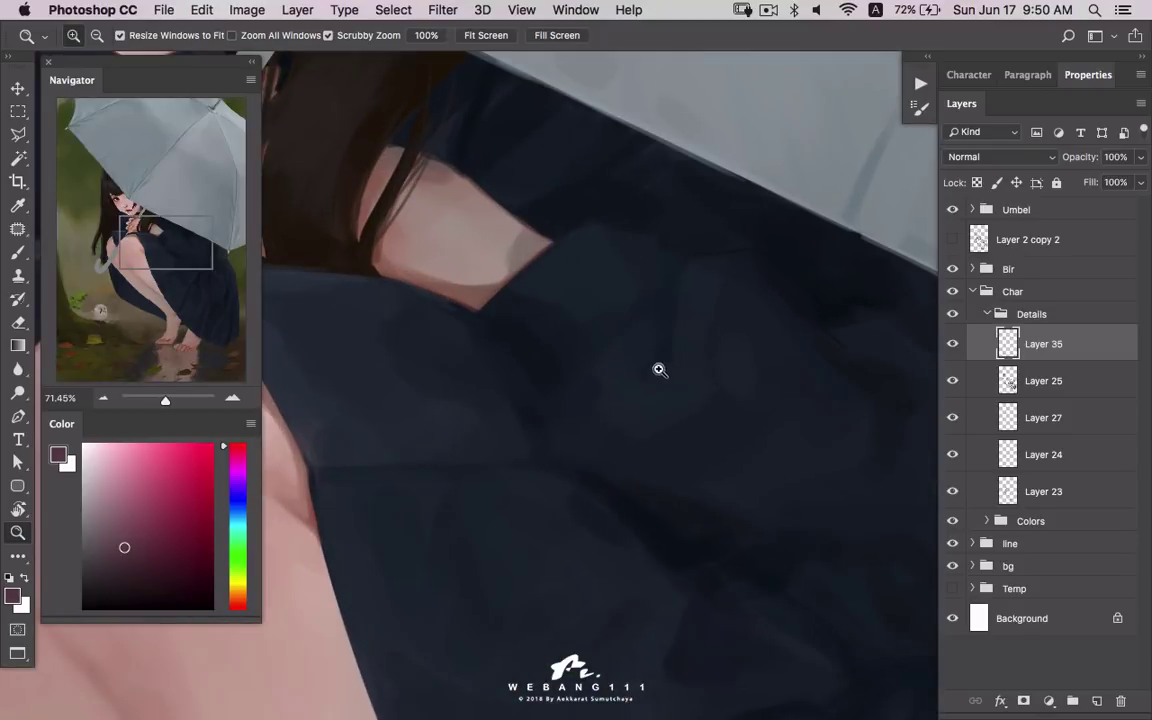
{"action": "key", "text": "b"}
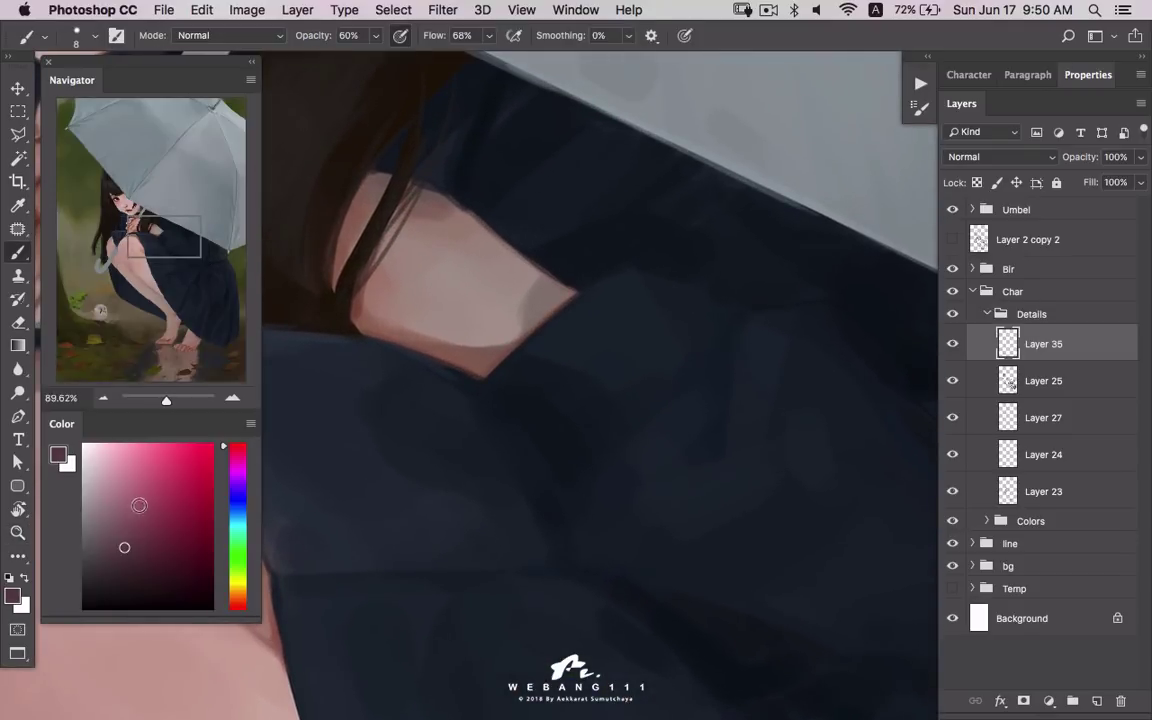
{"action": "left_click", "coordinate": [82, 480]}
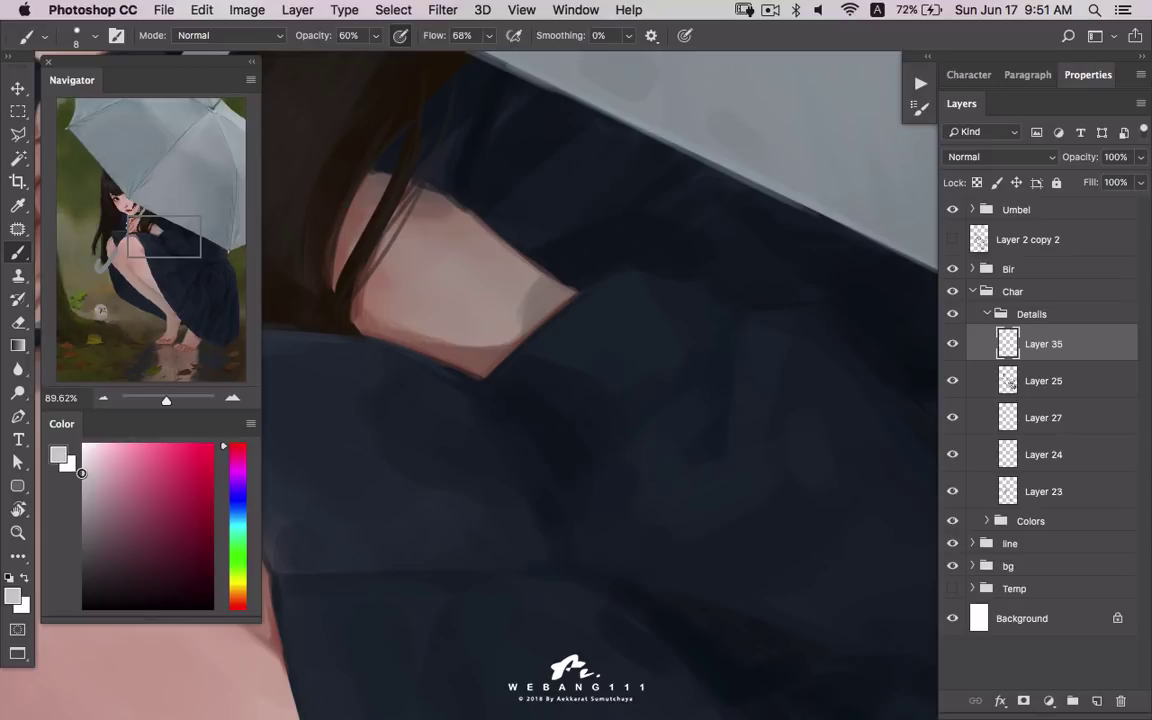
{"action": "left_click", "coordinate": [88, 462]}
{"action": "left_click", "coordinate": [237, 515]}
{"action": "left_click", "coordinate": [90, 474]}
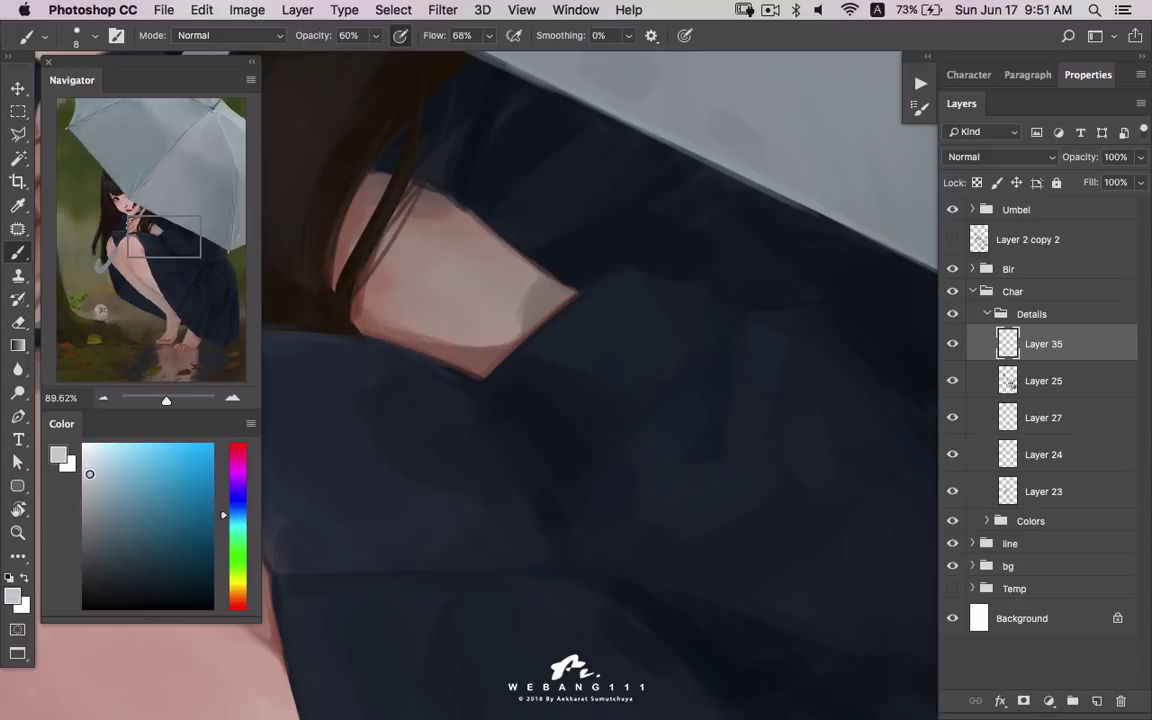
{"action": "left_click", "coordinate": [237, 520]}
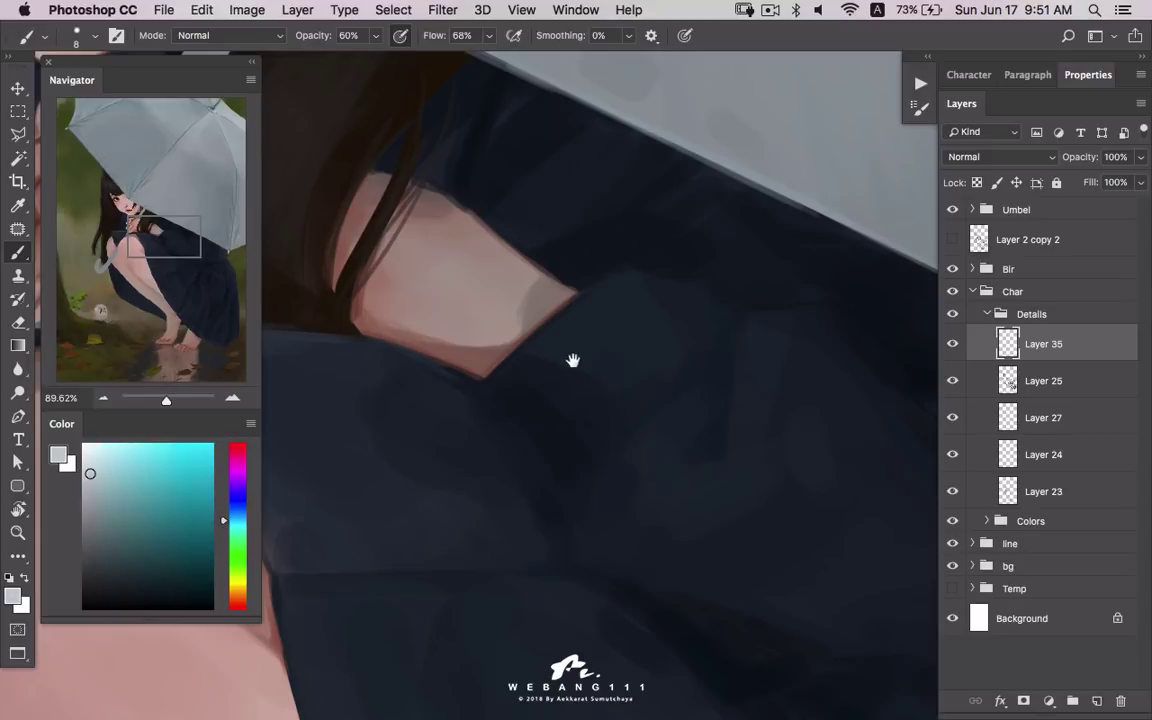
- Select the plain Lasso Tool and make the Layer 2 copy 2 sketch visible
{"action": "key", "text": "l"}
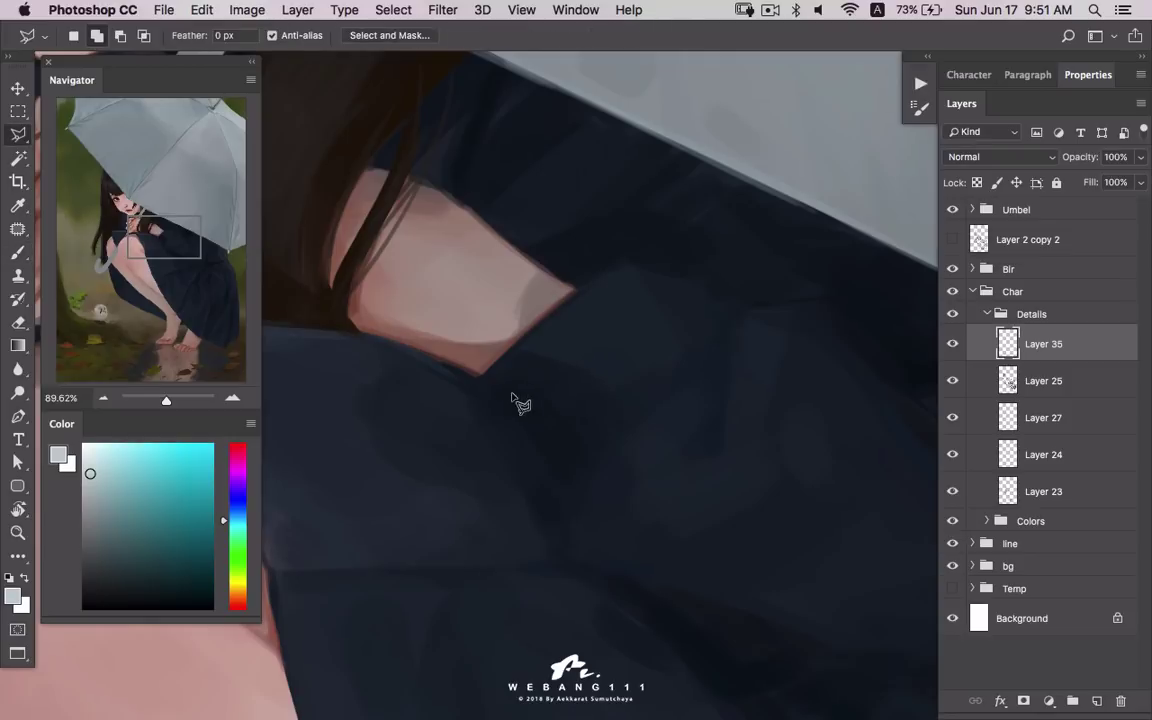
{"action": "right_click", "coordinate": [20, 138]}
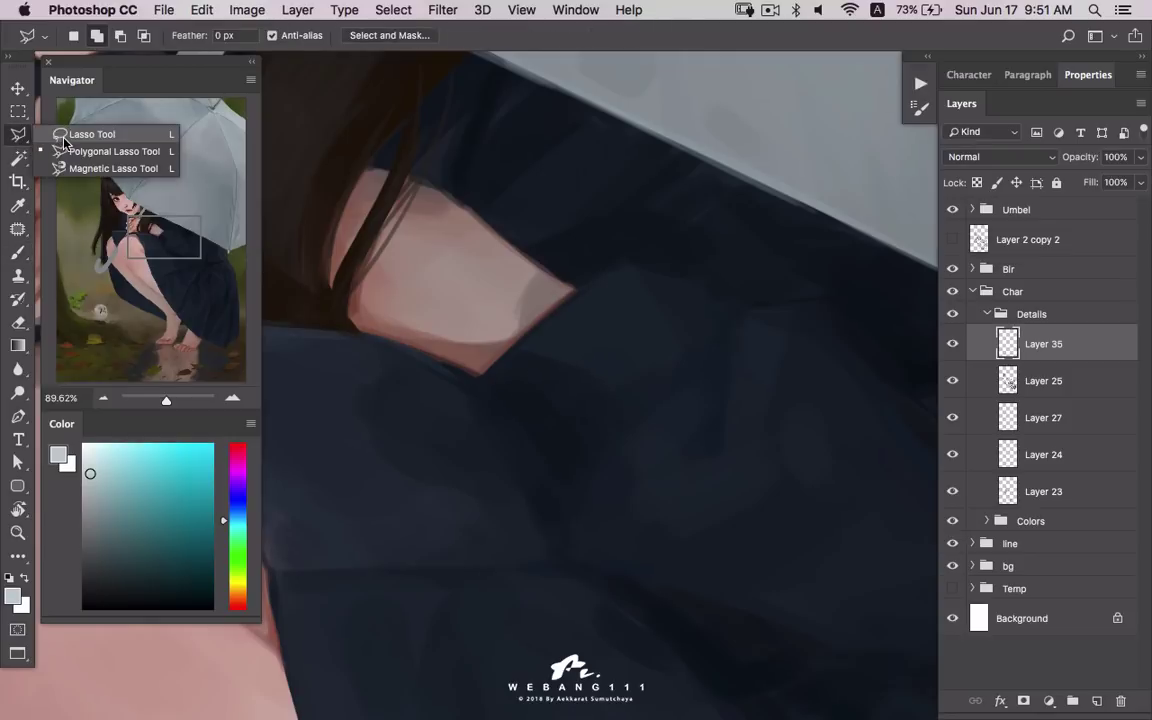
{"action": "left_click", "coordinate": [64, 136]}
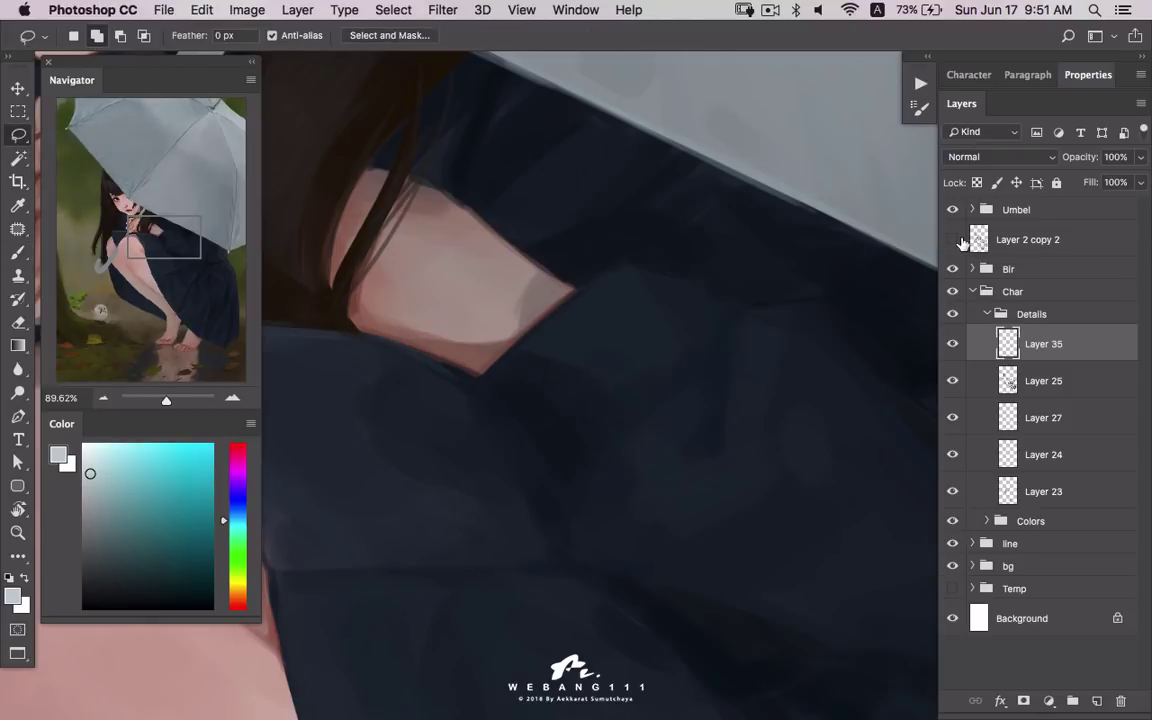
{"action": "left_click", "coordinate": [952, 239]}
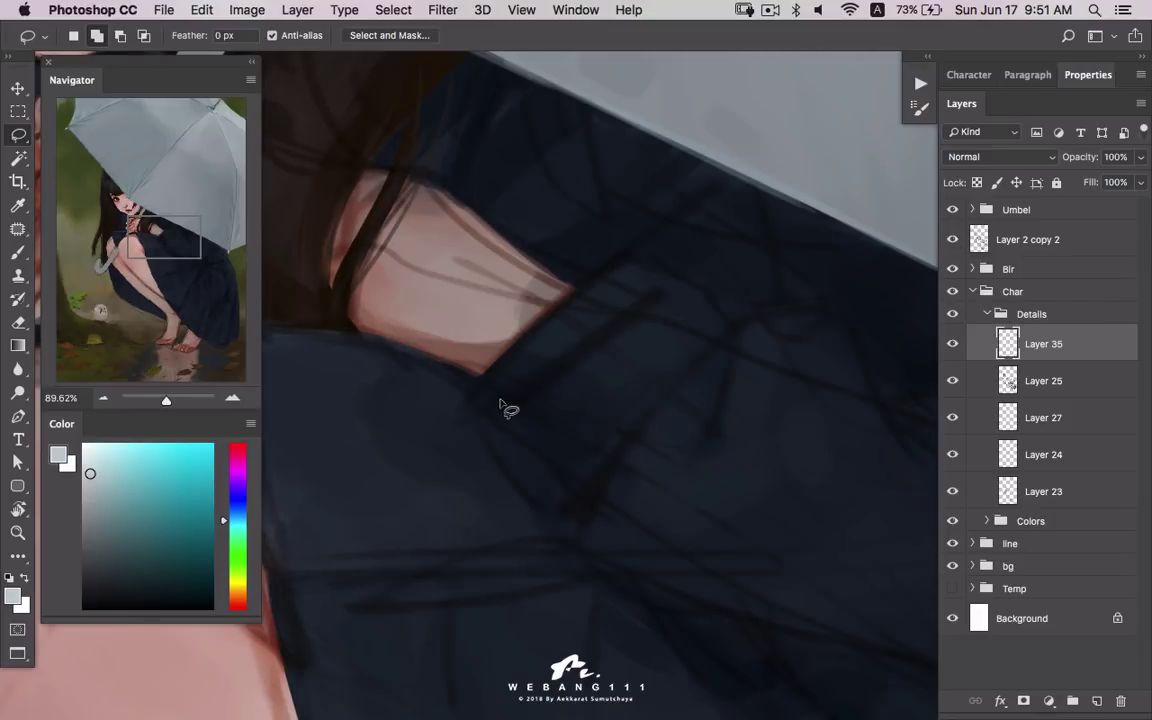
- Lasso three curved stripe bands across the dark sleeve cuff, adding each with Shift
{"action": "mouse_move", "coordinate": [490, 412]}
{"action": "left_mouse_down"}
{"action": "mouse_move", "coordinate": [657, 270]}
{"action": "mouse_move", "coordinate": [689, 260]}
{"action": "mouse_move", "coordinate": [748, 320]}
{"action": "mouse_move", "coordinate": [657, 365]}
{"action": "mouse_move", "coordinate": [566, 465]}
{"action": "mouse_move", "coordinate": [501, 458]}
{"action": "mouse_move", "coordinate": [479, 433]}
{"action": "mouse_move", "coordinate": [489, 413]}
{"action": "mouse_move", "coordinate": [505, 455]}
{"action": "mouse_move", "coordinate": [548, 391]}
{"action": "mouse_move", "coordinate": [648, 303]}
{"action": "mouse_move", "coordinate": [708, 277]}
{"action": "mouse_move", "coordinate": [599, 368]}
{"action": "mouse_move", "coordinate": [535, 442]}
{"action": "mouse_move", "coordinate": [552, 456]}
{"action": "mouse_move", "coordinate": [650, 310]}
{"action": "mouse_move", "coordinate": [736, 292]}
{"action": "mouse_move", "coordinate": [631, 375]}
{"action": "mouse_move", "coordinate": [540, 475]}
{"action": "mouse_move", "coordinate": [617, 430]}
{"action": "mouse_move", "coordinate": [740, 305]}
{"action": "mouse_move", "coordinate": [606, 442]}
{"action": "left_mouse_up"}
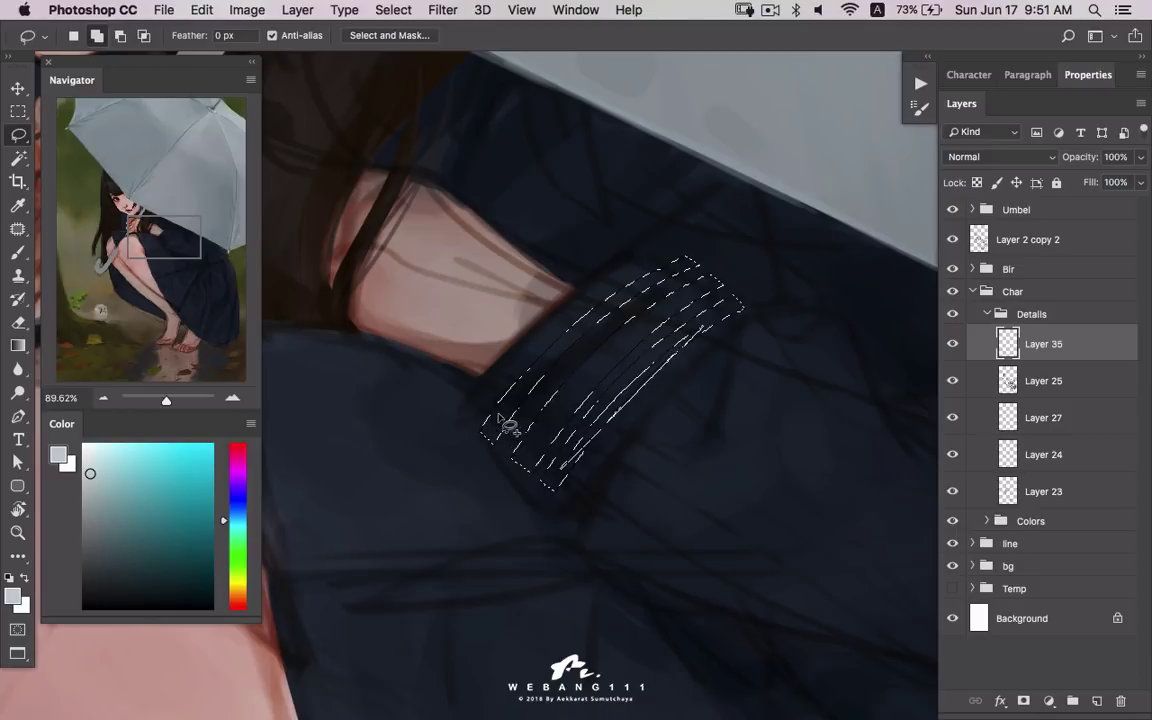
{"action": "mouse_move", "coordinate": [481, 413]}
{"action": "left_mouse_down"}
{"action": "mouse_move", "coordinate": [596, 514]}
{"action": "mouse_move", "coordinate": [656, 314]}
{"action": "mouse_move", "coordinate": [612, 405]}
{"action": "left_mouse_up"}
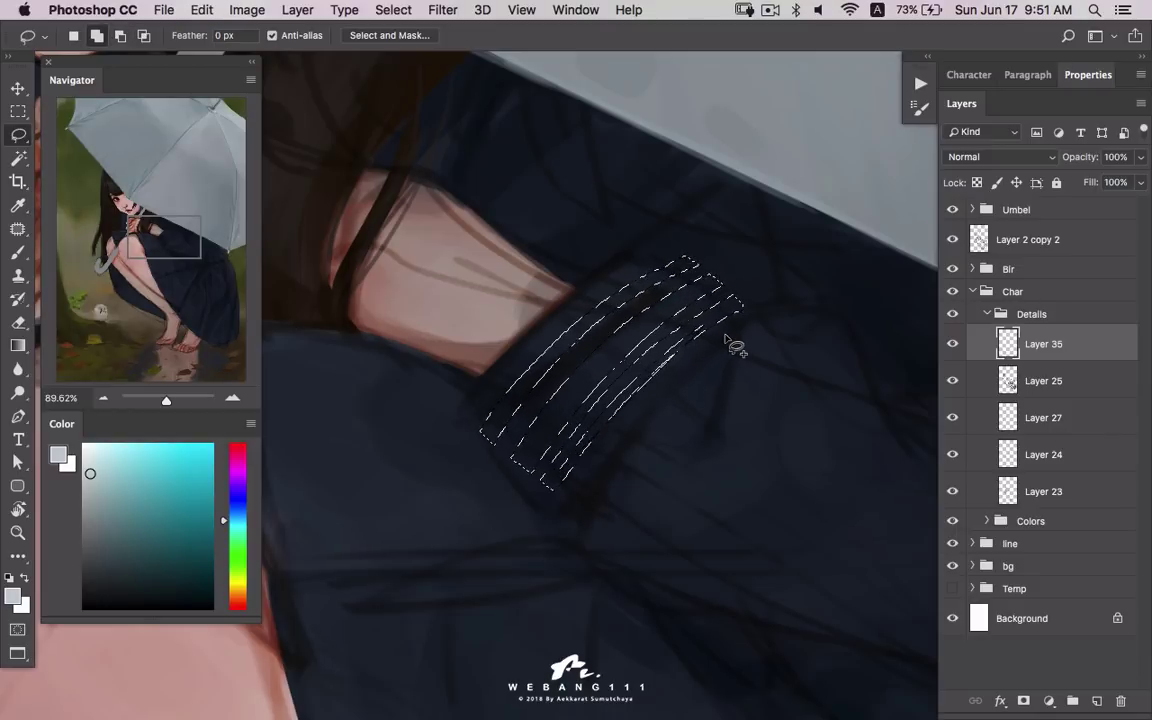
{"action": "mouse_move", "coordinate": [742, 345]}
{"action": "left_mouse_down"}
{"action": "mouse_move", "coordinate": [578, 488]}
{"action": "mouse_move", "coordinate": [731, 313]}
{"action": "left_mouse_up"}
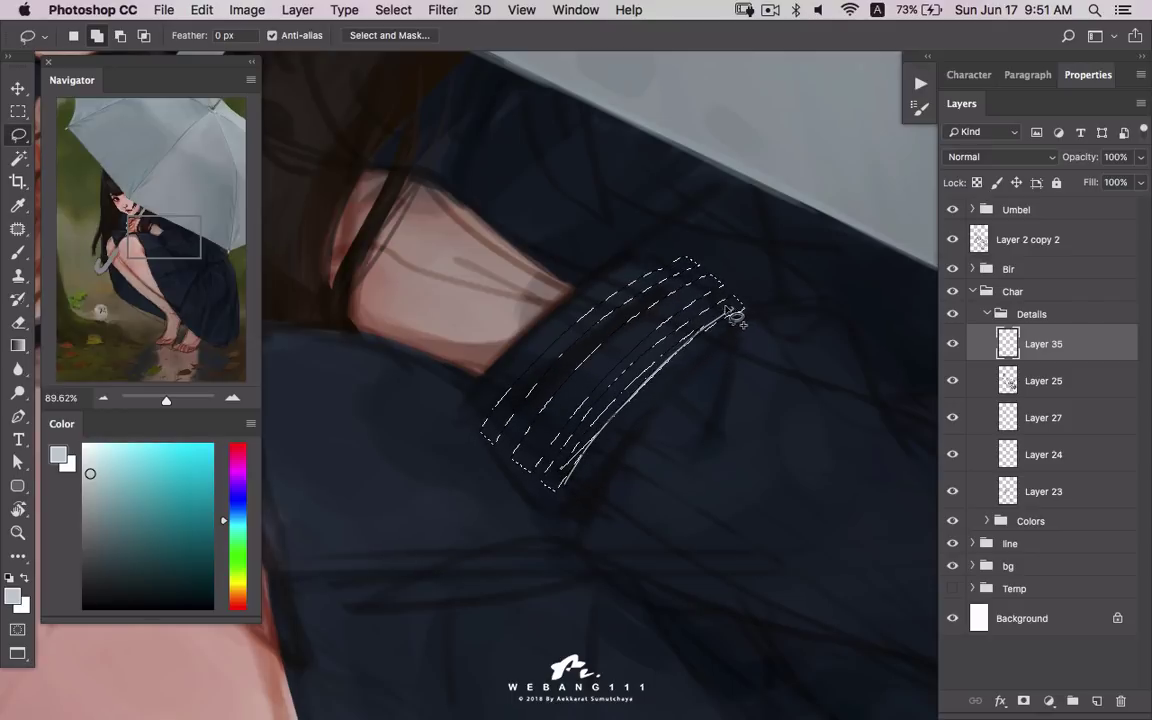
{"action": "left_click_drag", "start_coordinate": [664, 358], "coordinate": [600, 421]}
{"action": "left_click_drag", "start_coordinate": [566, 480], "coordinate": [560, 484]}
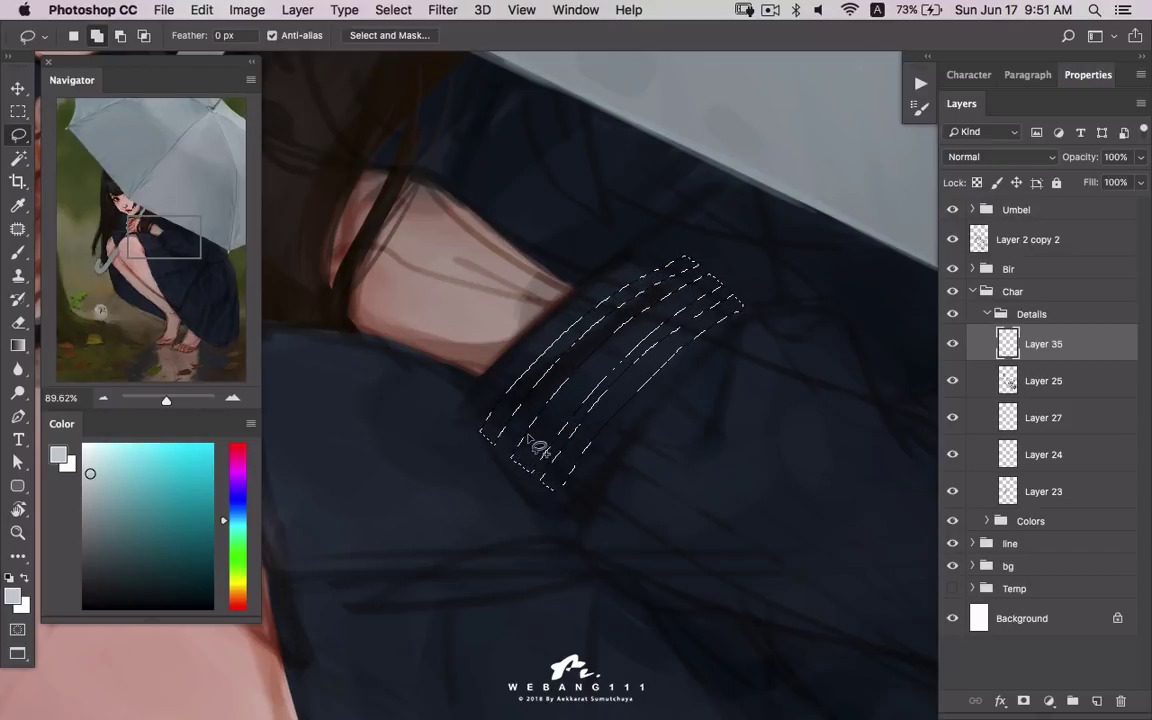
{"action": "mouse_move", "coordinate": [525, 438]}
{"action": "left_mouse_down"}
{"action": "mouse_move", "coordinate": [541, 482]}
{"action": "mouse_move", "coordinate": [520, 500]}
{"action": "left_mouse_up"}
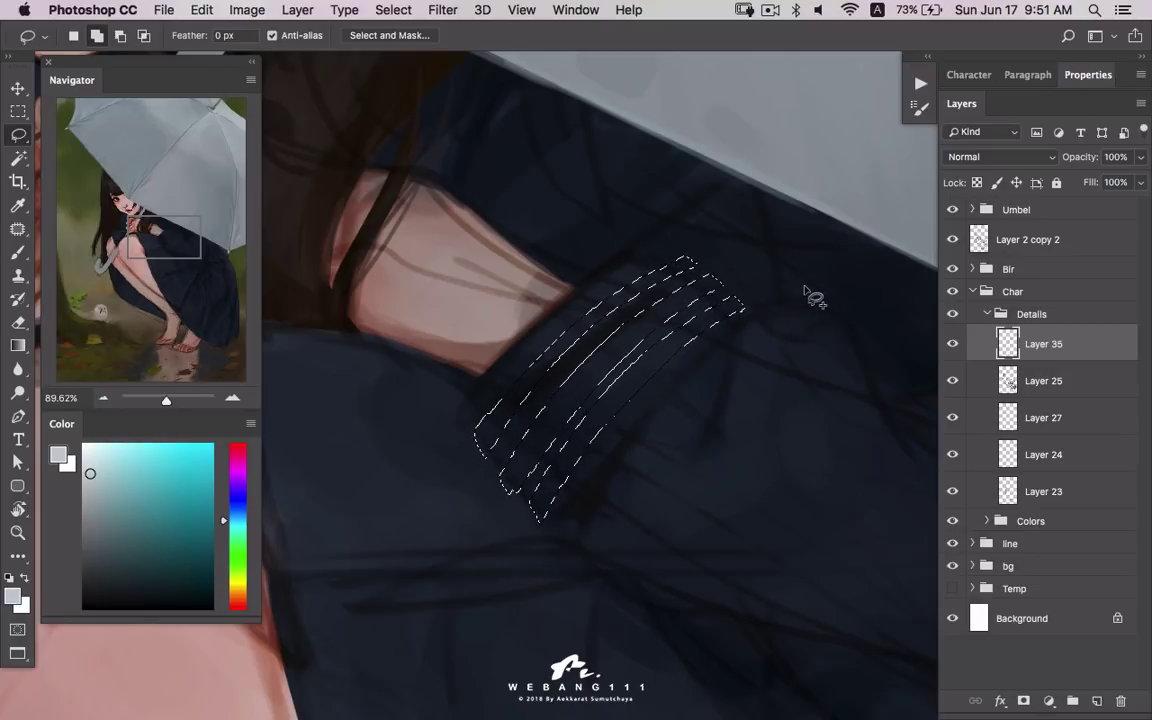
{"action": "key", "text": "b"}
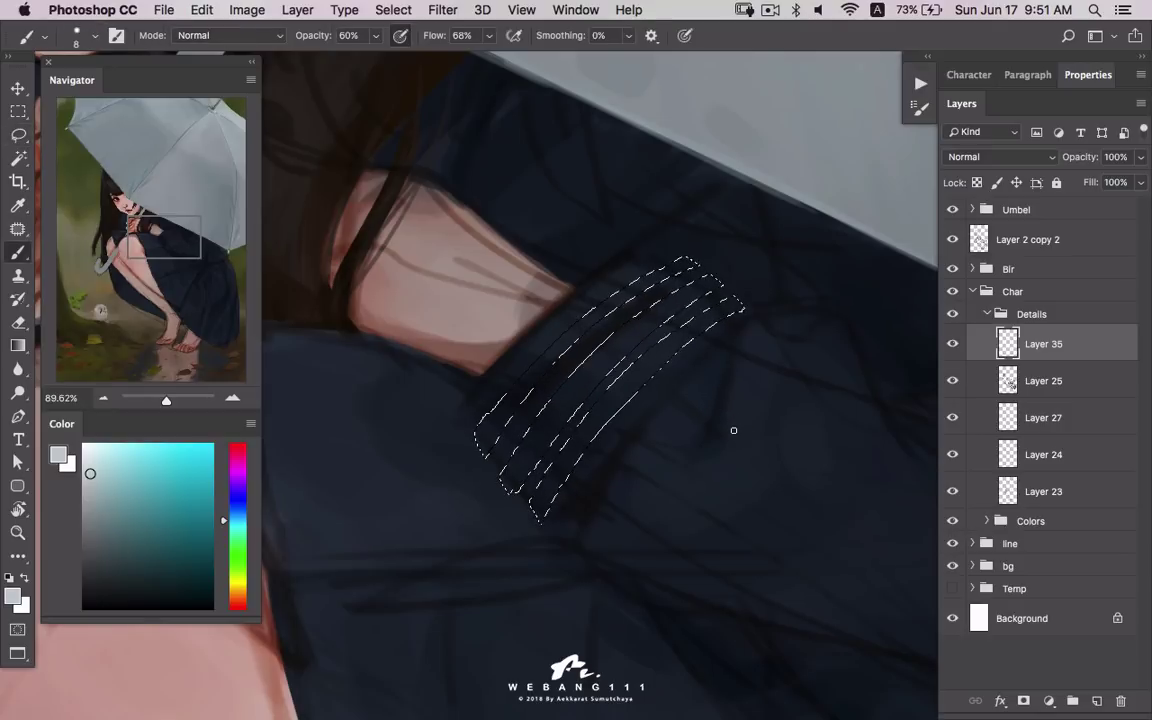
{"action": "right_click", "coordinate": [736, 443]}
- Paint the selected sleeve stripes pale grey with the 175 px textured brush, then deselect
{"action": "left_click", "coordinate": [767, 551]}
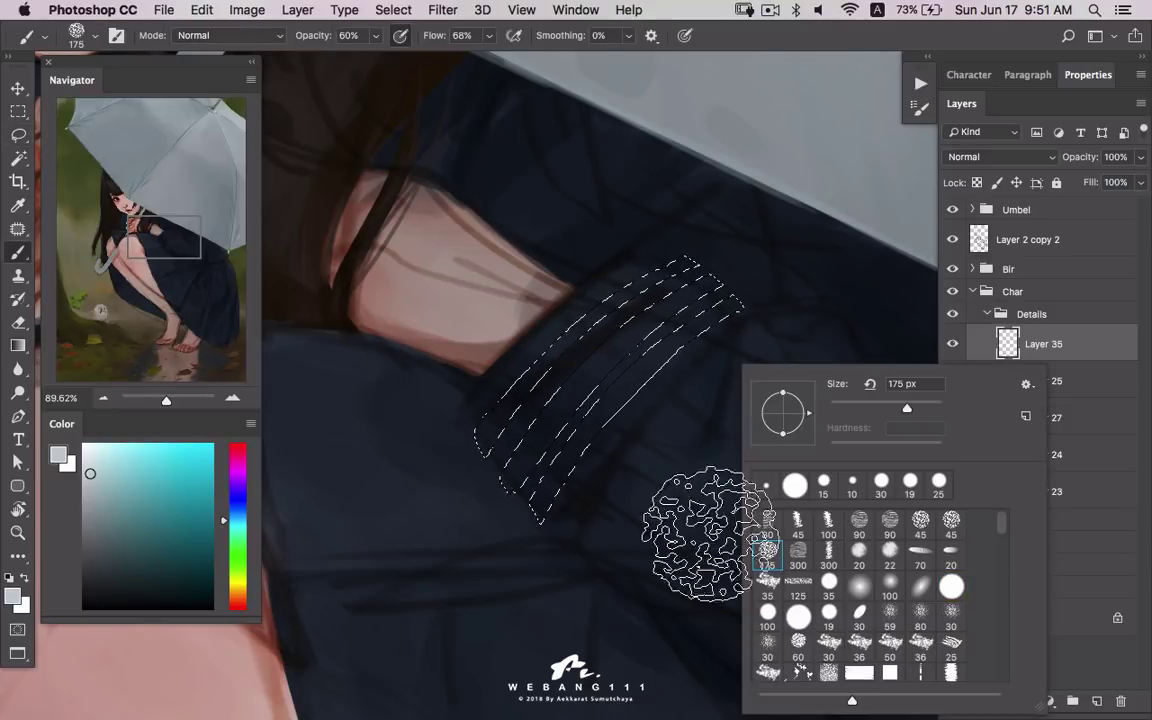
{"action": "mouse_move", "coordinate": [694, 514]}
{"action": "left_mouse_down"}
{"action": "mouse_move", "coordinate": [458, 347]}
{"action": "mouse_move", "coordinate": [527, 398]}
{"action": "mouse_move", "coordinate": [783, 315]}
{"action": "mouse_move", "coordinate": [689, 347]}
{"action": "mouse_move", "coordinate": [586, 514]}
{"action": "mouse_move", "coordinate": [580, 480]}
{"action": "mouse_move", "coordinate": [699, 257]}
{"action": "mouse_move", "coordinate": [674, 386]}
{"action": "mouse_move", "coordinate": [480, 330]}
{"action": "mouse_move", "coordinate": [525, 455]}
{"action": "mouse_move", "coordinate": [707, 360]}
{"action": "mouse_move", "coordinate": [650, 400]}
{"action": "left_mouse_up"}
{"action": "key", "text": "ctrl+d"}
- Hide the Layer 2 copy 2 sketch and check the painted stripes up toward the collar
{"action": "key", "text": "z"}
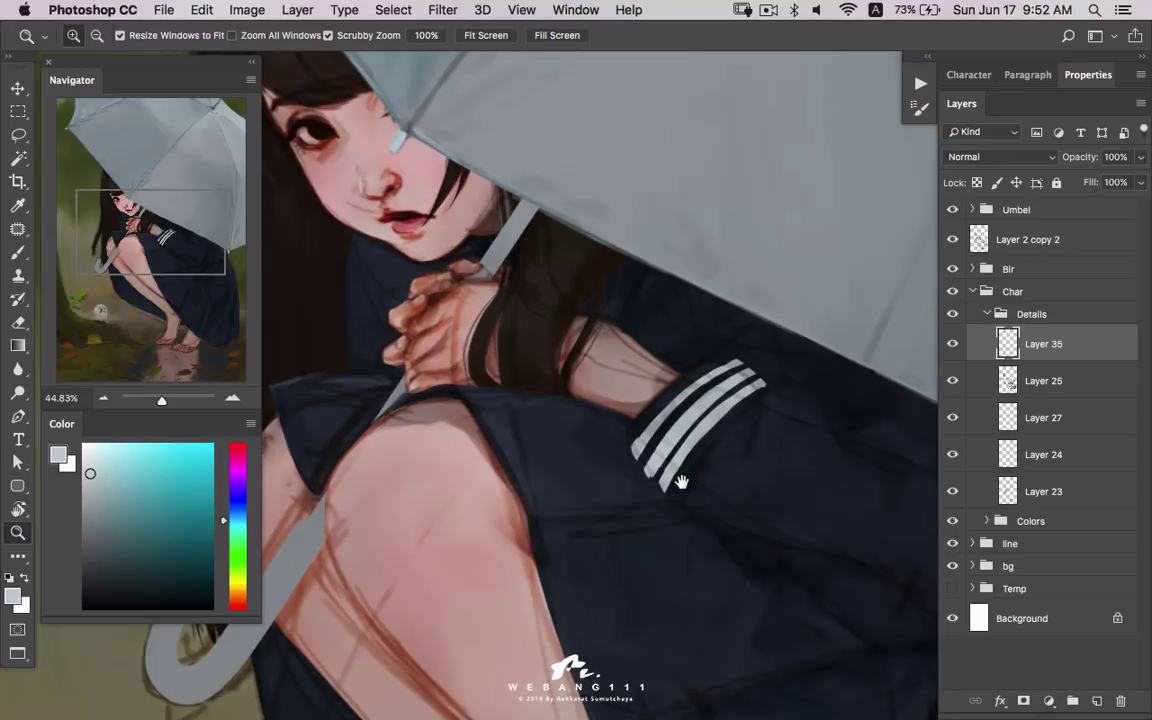
{"action": "left_click_drag", "start_coordinate": [678, 336], "coordinate": [666, 369]}
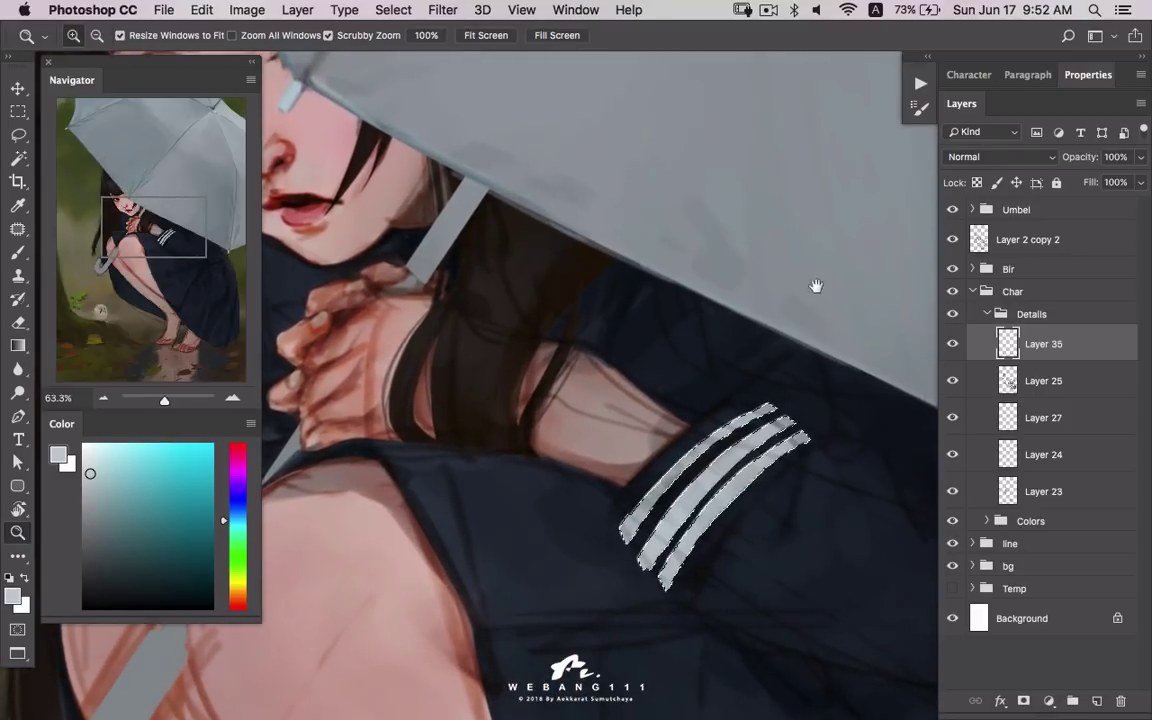
{"action": "left_click", "coordinate": [953, 240]}
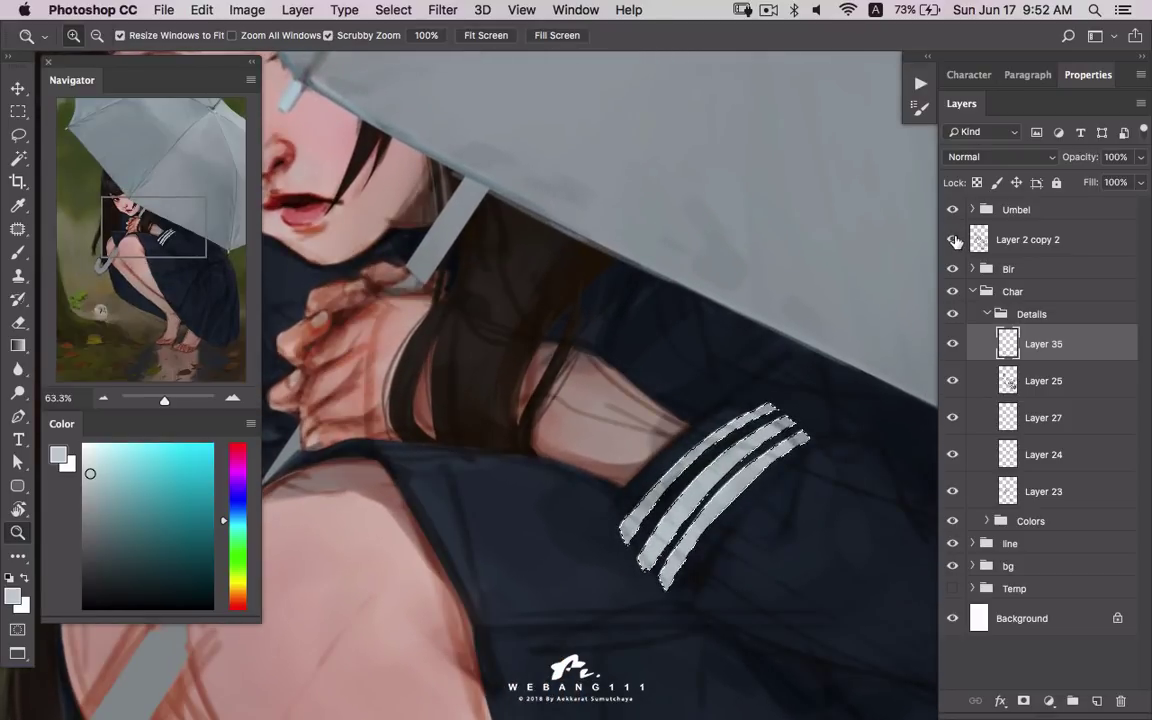
{"action": "left_click", "coordinate": [953, 240]}
{"action": "left_click_drag", "start_coordinate": [759, 309], "coordinate": [762, 350]}
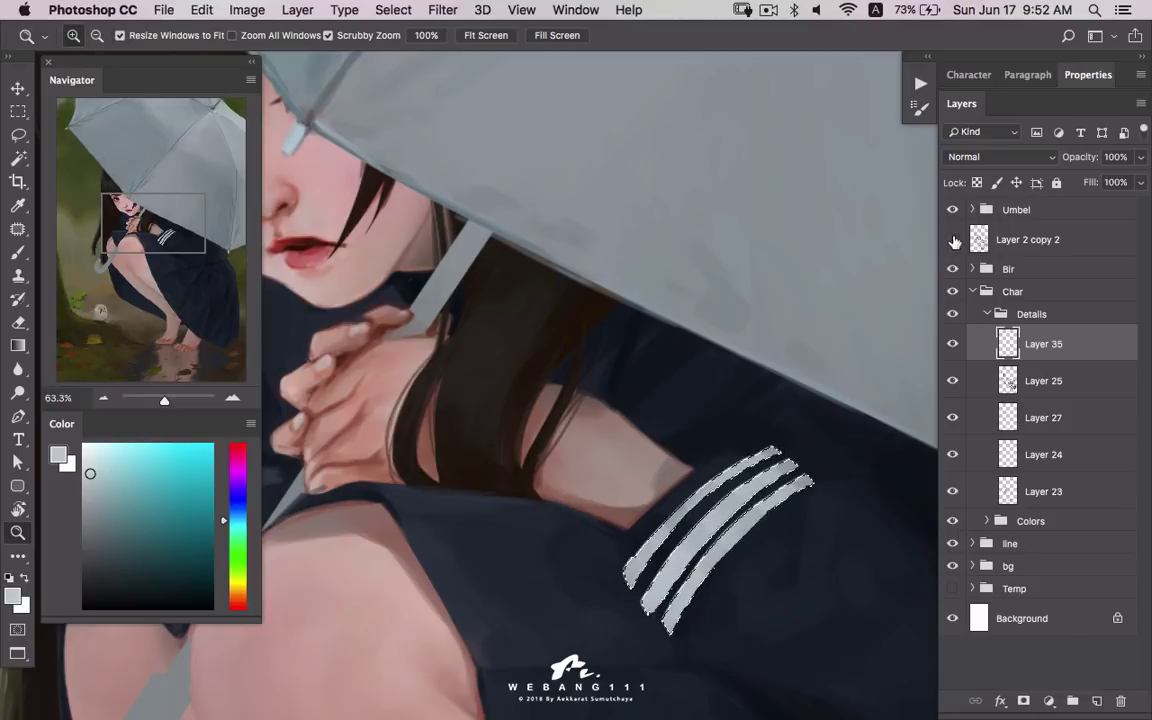
{"action": "mouse_move", "coordinate": [663, 398]}
{"action": "left_mouse_down"}
{"action": "mouse_move", "coordinate": [683, 405]}
{"action": "mouse_move", "coordinate": [694, 386]}
{"action": "left_mouse_up"}
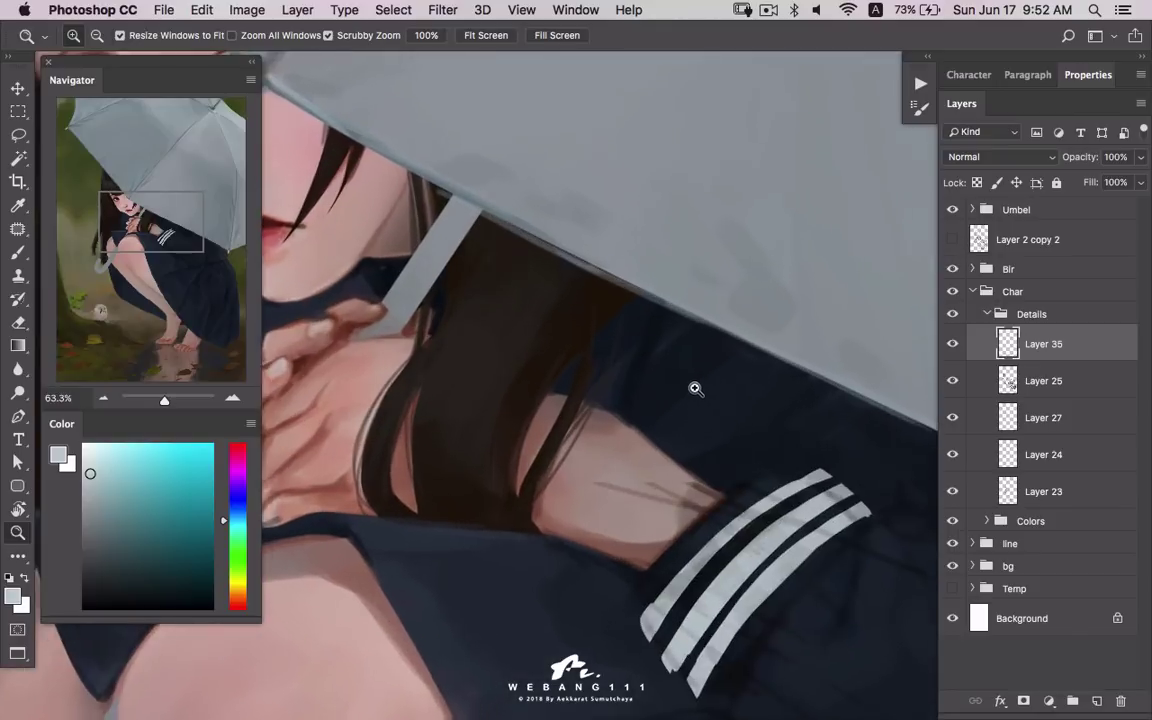
- Lasso three stripe bands on the collar under the umbrella
{"action": "key", "text": "l"}
{"action": "left_click_drag", "start_coordinate": [604, 403], "coordinate": [641, 313]}
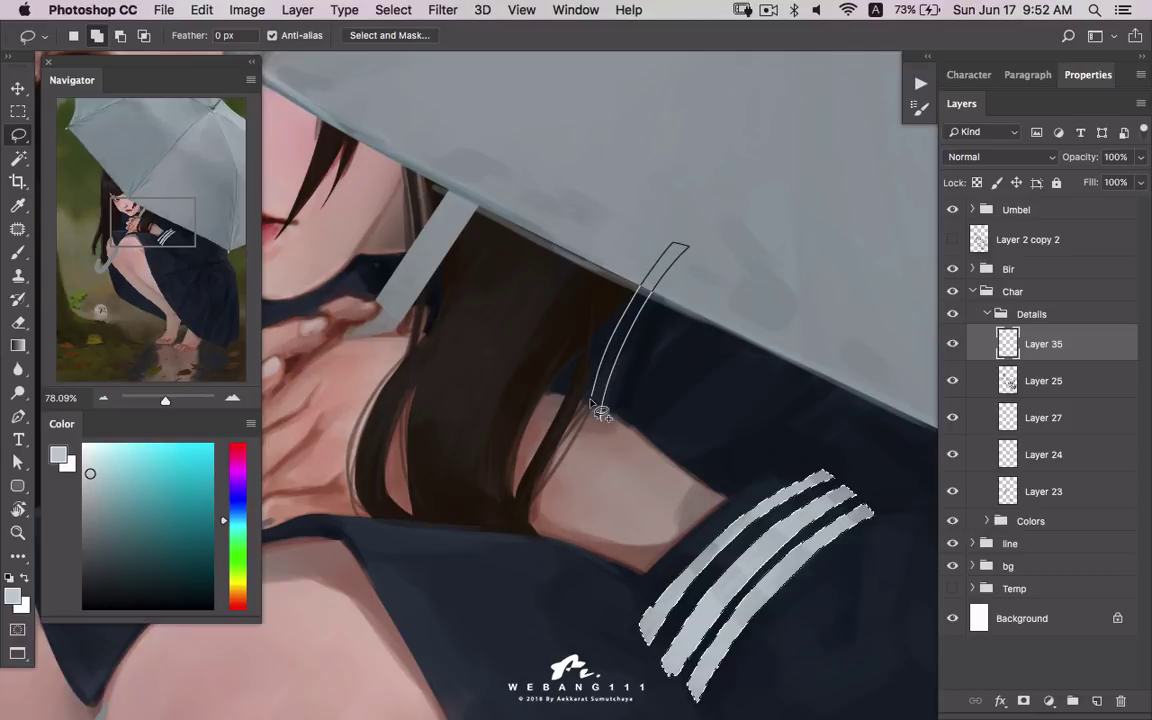
{"action": "left_click_drag", "start_coordinate": [598, 418], "coordinate": [662, 240]}
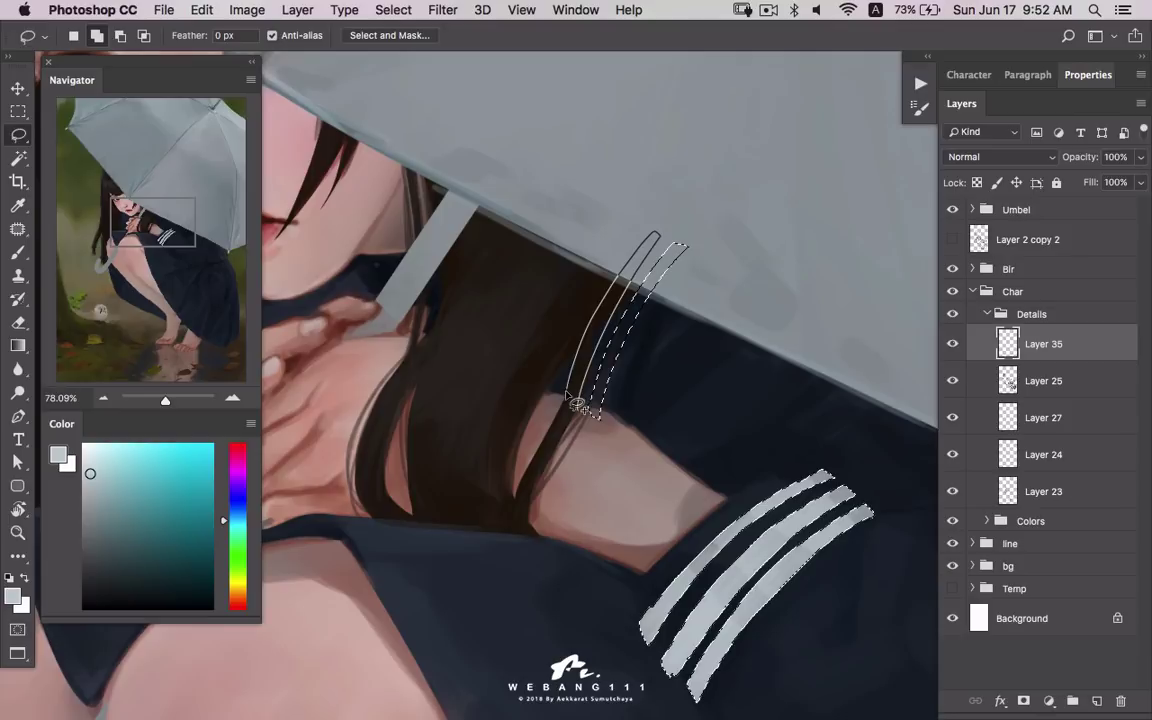
{"action": "left_click_drag", "start_coordinate": [575, 402], "coordinate": [608, 256]}
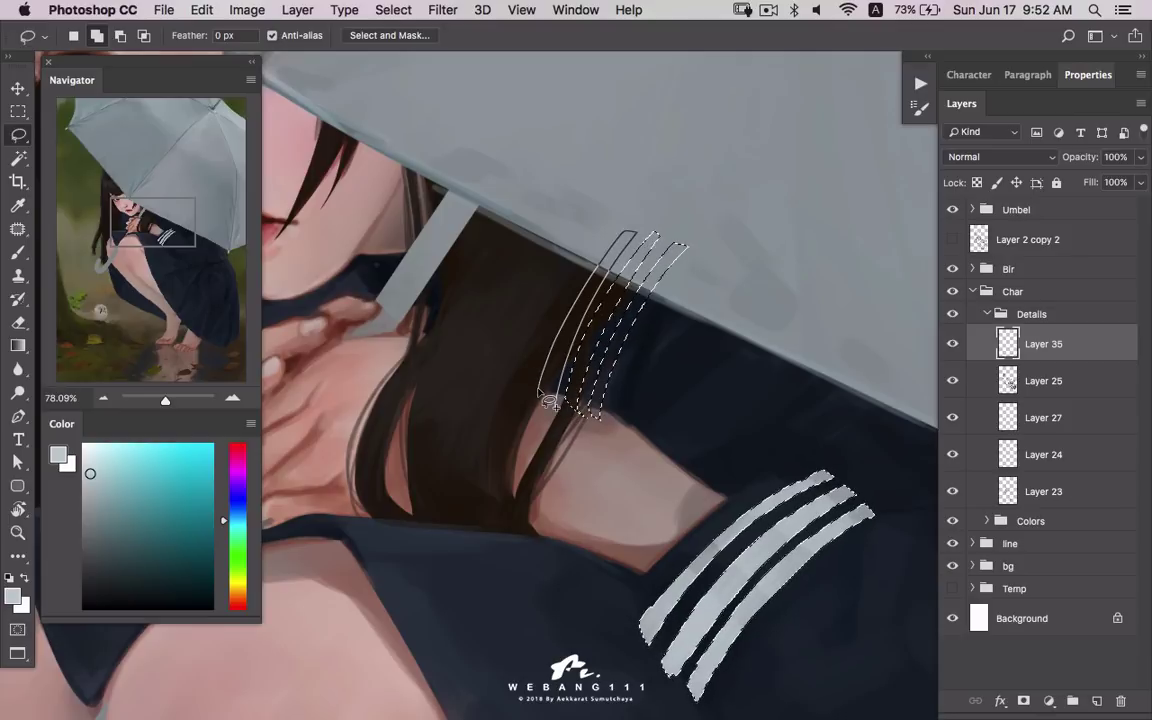
{"action": "left_click_drag", "start_coordinate": [548, 403], "coordinate": [552, 406]}
{"action": "scroll", "coordinate": [777, 380], "scroll_direction": "left", "scroll_amount": 10}
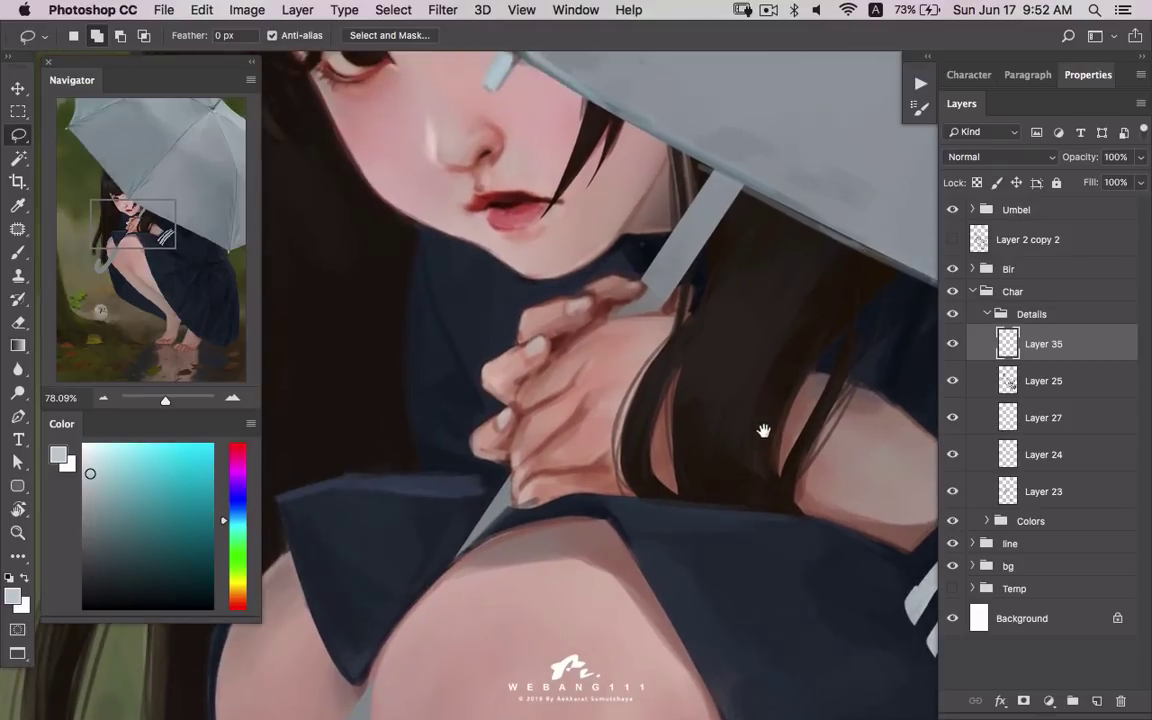
- Add stripe bands on the collar beside the chin, then zoom out to the whole figure
{"action": "left_click_drag", "start_coordinate": [426, 213], "coordinate": [449, 297]}
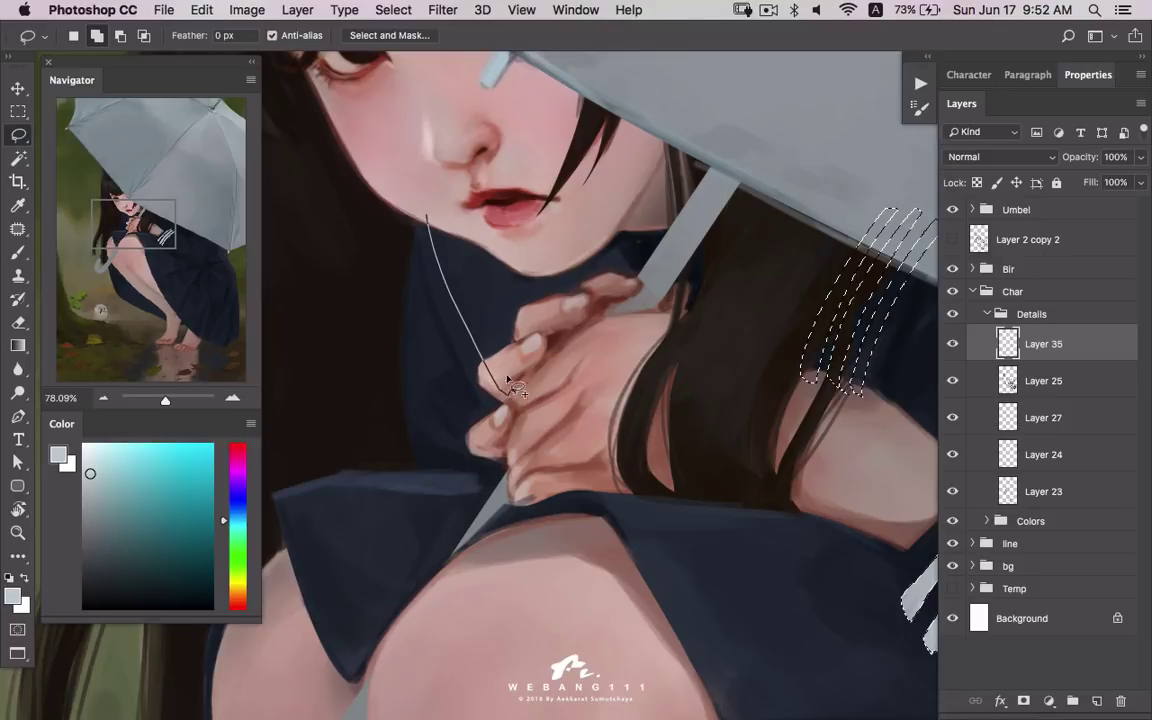
{"action": "left_click_drag", "start_coordinate": [440, 220], "coordinate": [442, 222]}
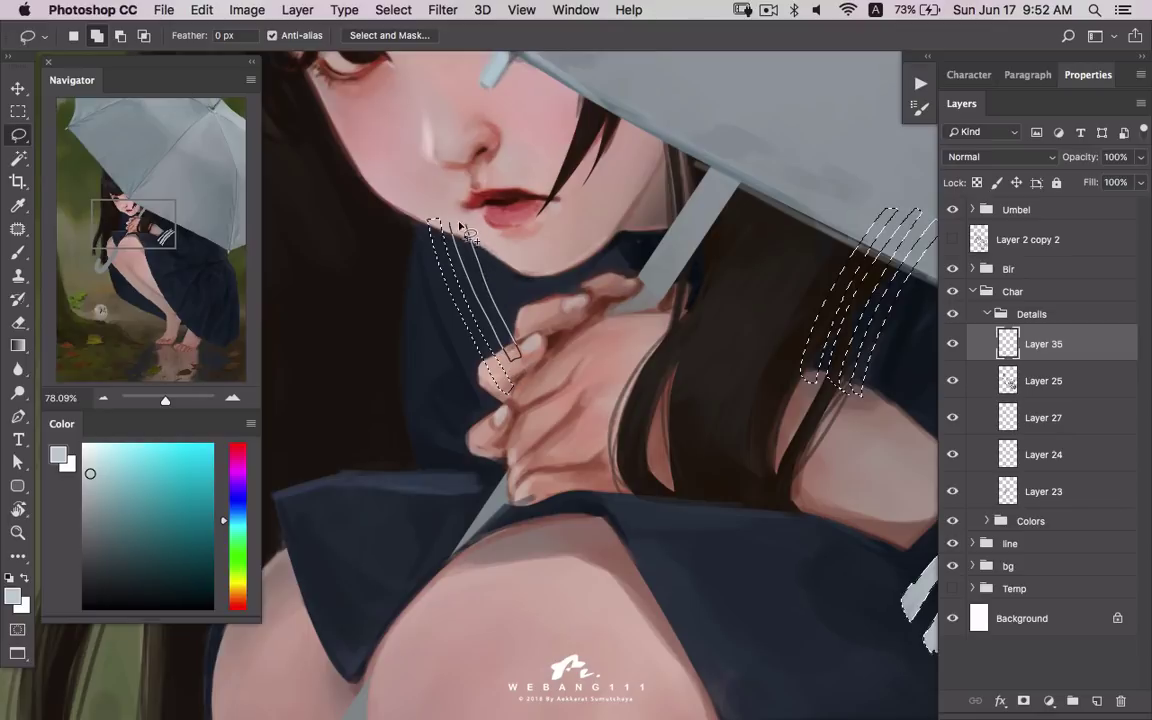
{"action": "left_click_drag", "start_coordinate": [468, 234], "coordinate": [497, 247]}
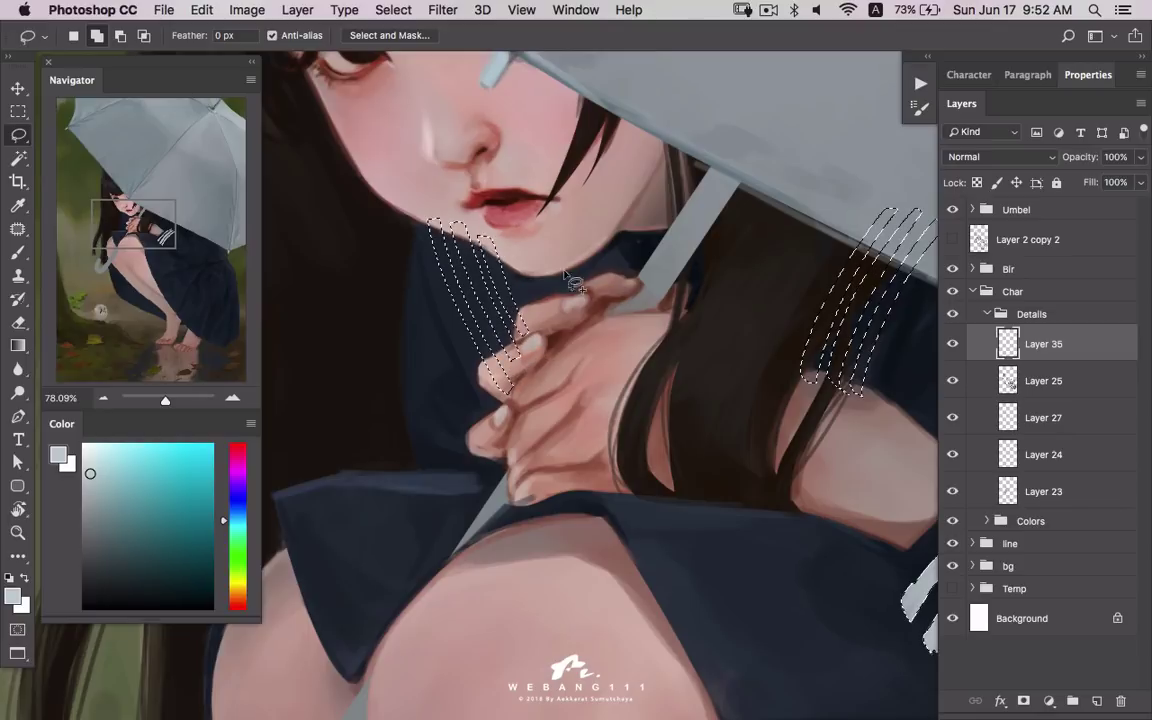
{"action": "key", "text": "z"}
{"action": "left_click_drag", "start_coordinate": [675, 338], "coordinate": [600, 338]}
{"action": "key", "text": "b"}
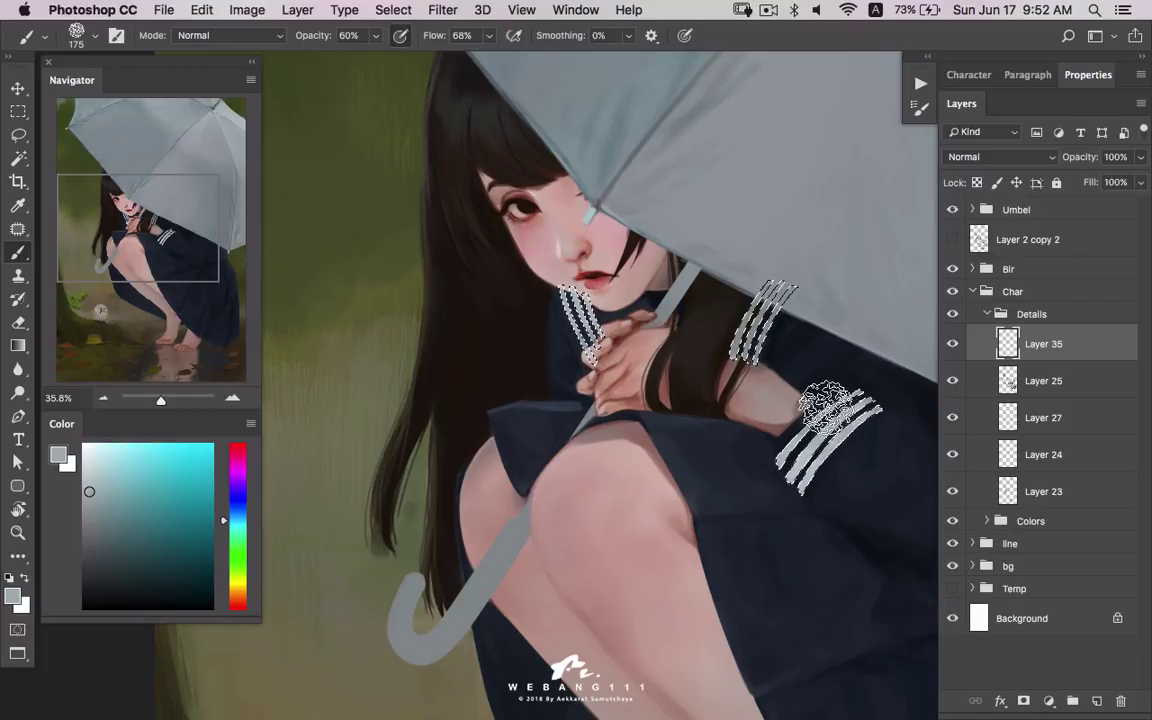
- Pick slightly different greys for the stripes and zoom in on the face and hand
{"action": "left_click", "coordinate": [89, 492]}
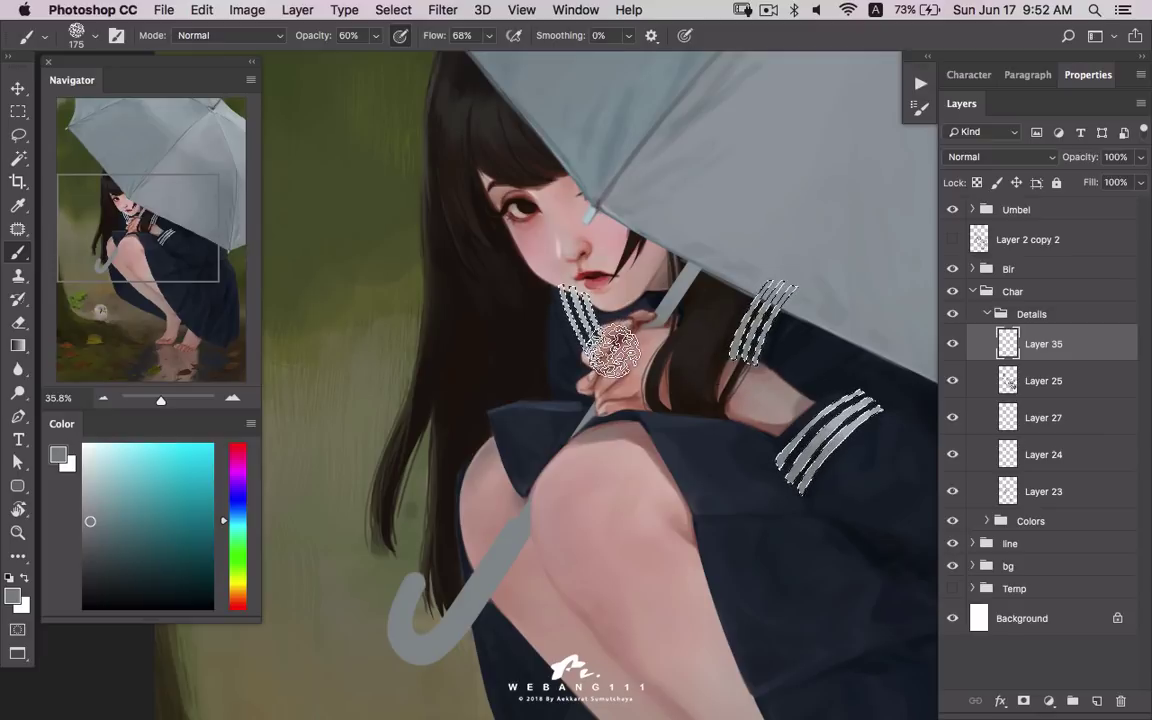
{"action": "key", "text": "z"}
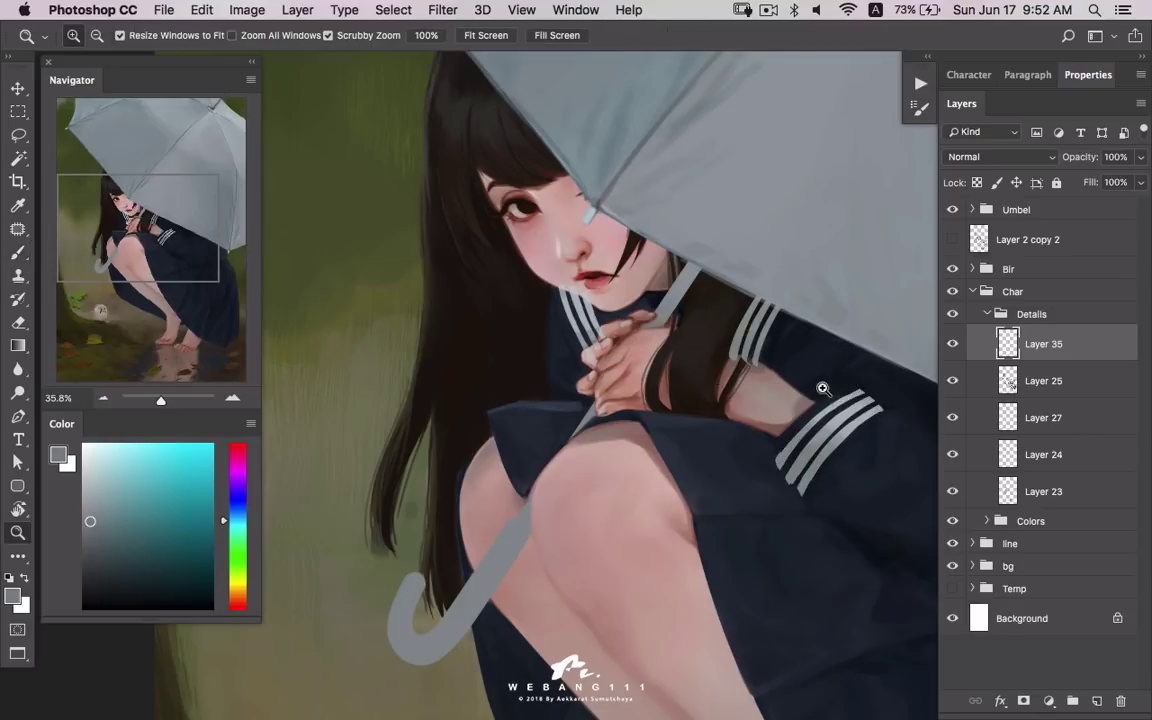
{"action": "mouse_move", "coordinate": [838, 385]}
{"action": "left_mouse_down"}
{"action": "mouse_move", "coordinate": [811, 407]}
{"action": "mouse_move", "coordinate": [880, 345]}
{"action": "left_mouse_up"}
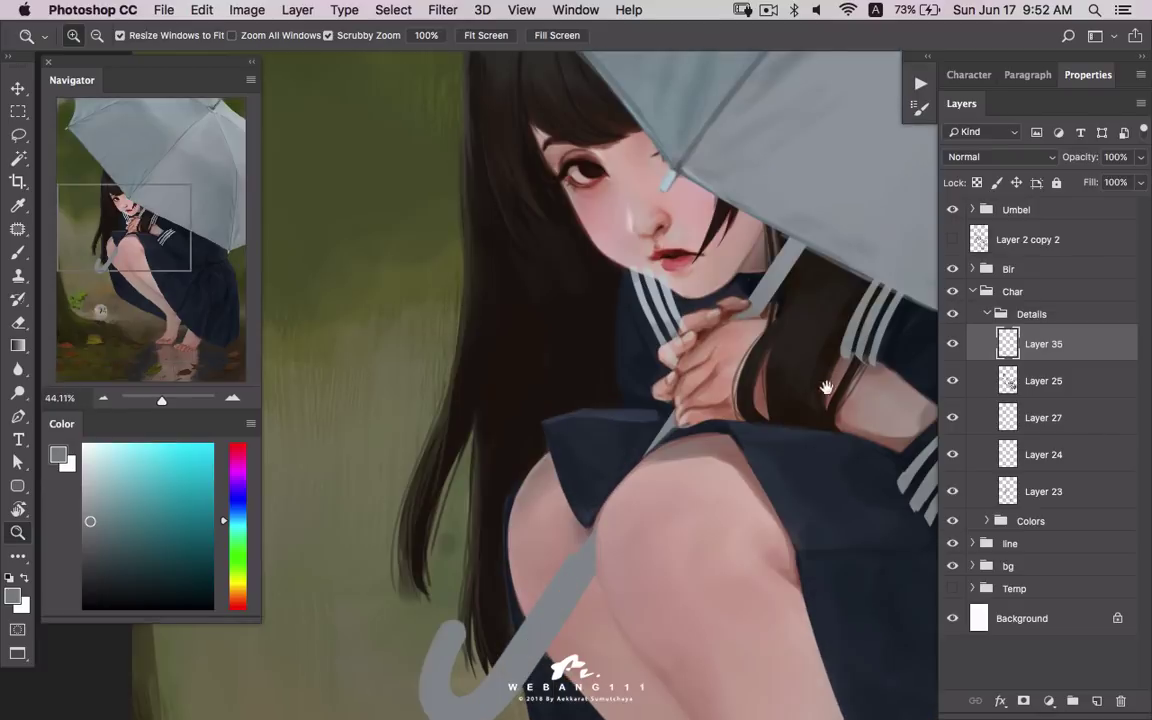
{"action": "left_click_drag", "start_coordinate": [657, 384], "coordinate": [685, 382]}
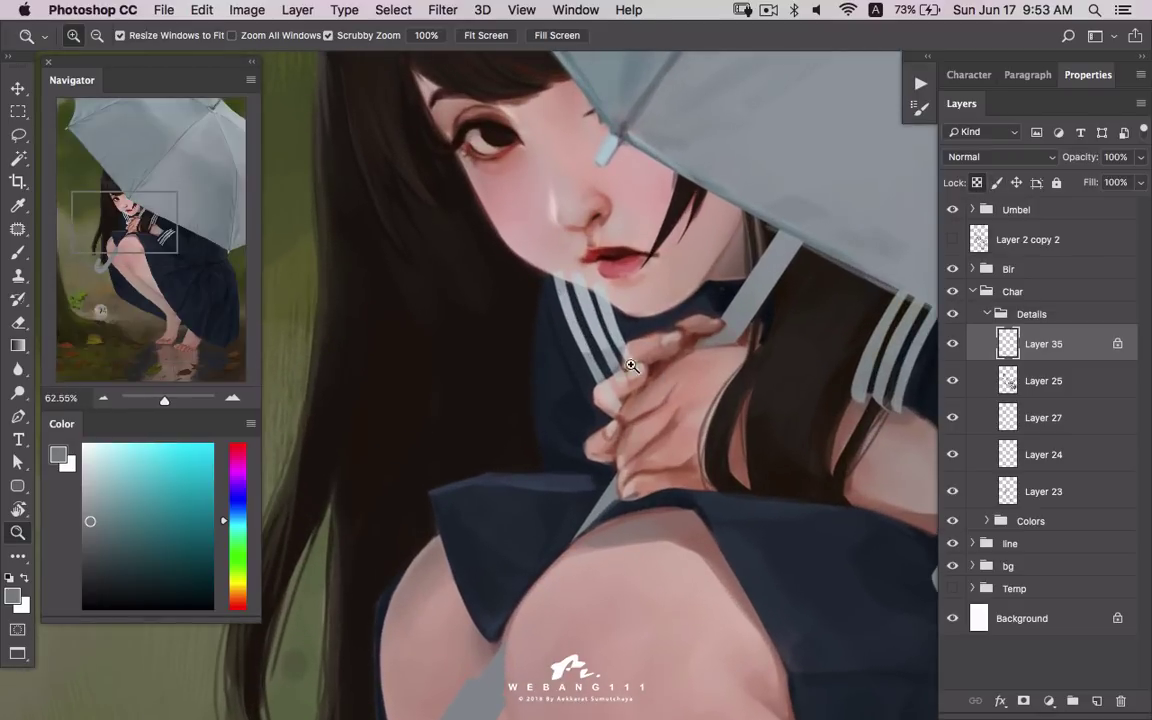
{"action": "key", "text": "b"}
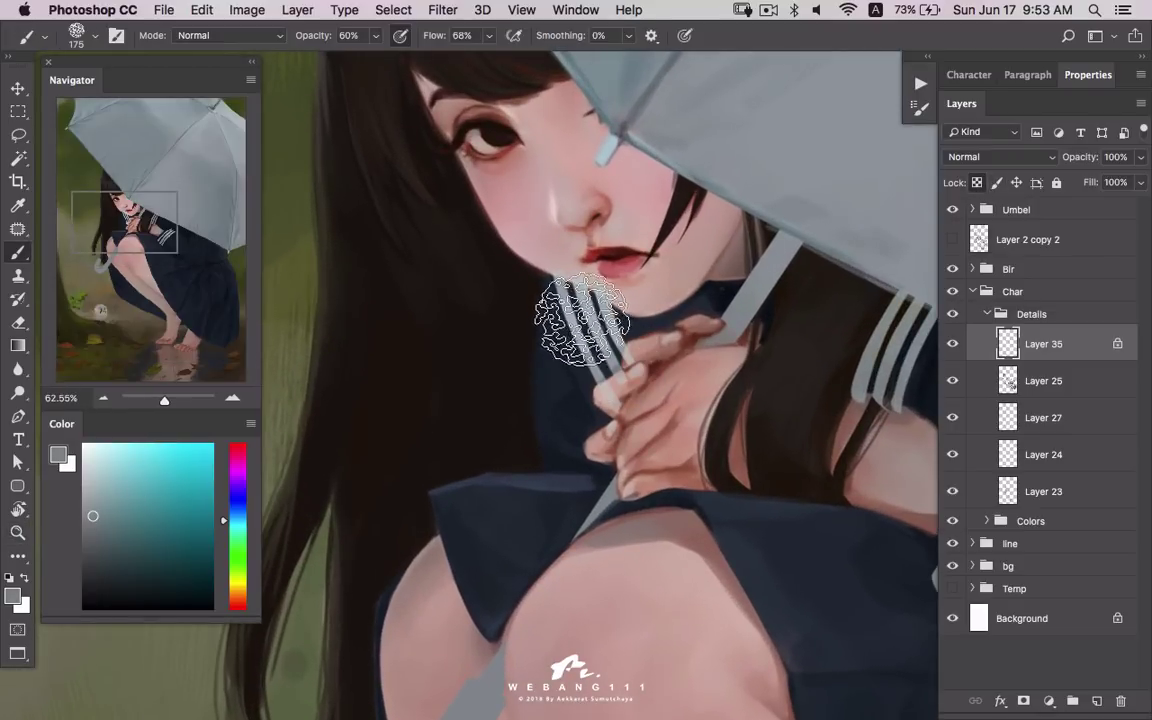
{"action": "left_click", "coordinate": [93, 516]}
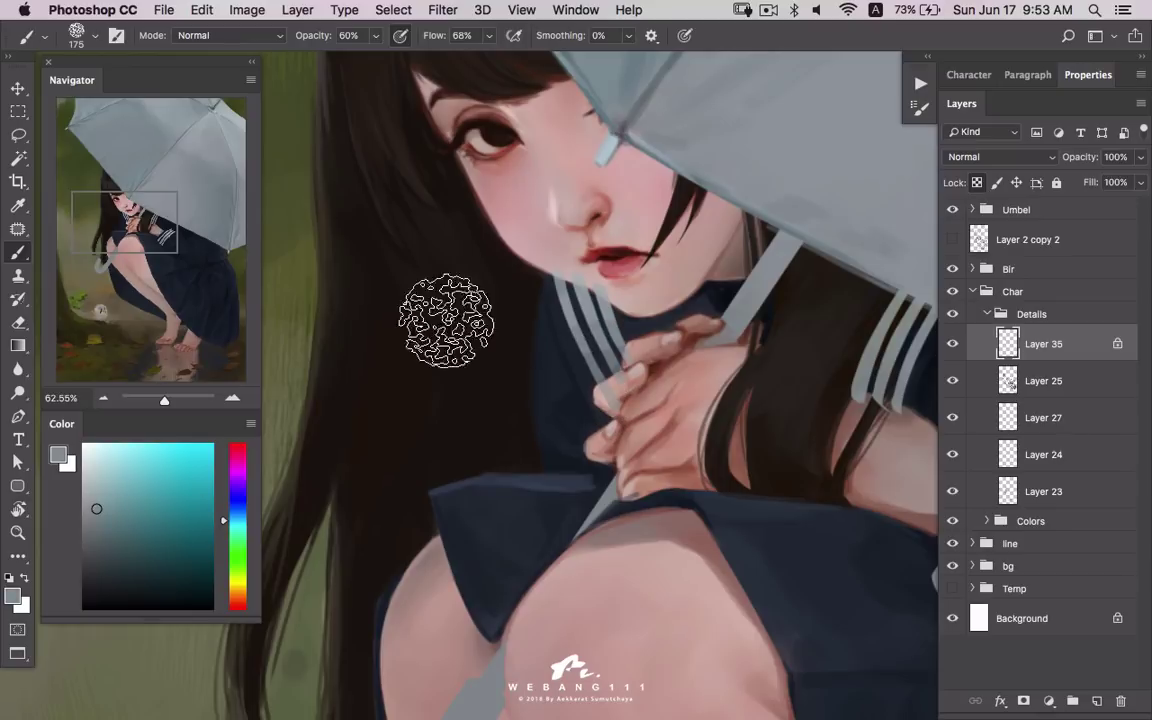
{"action": "key", "text": "z"}
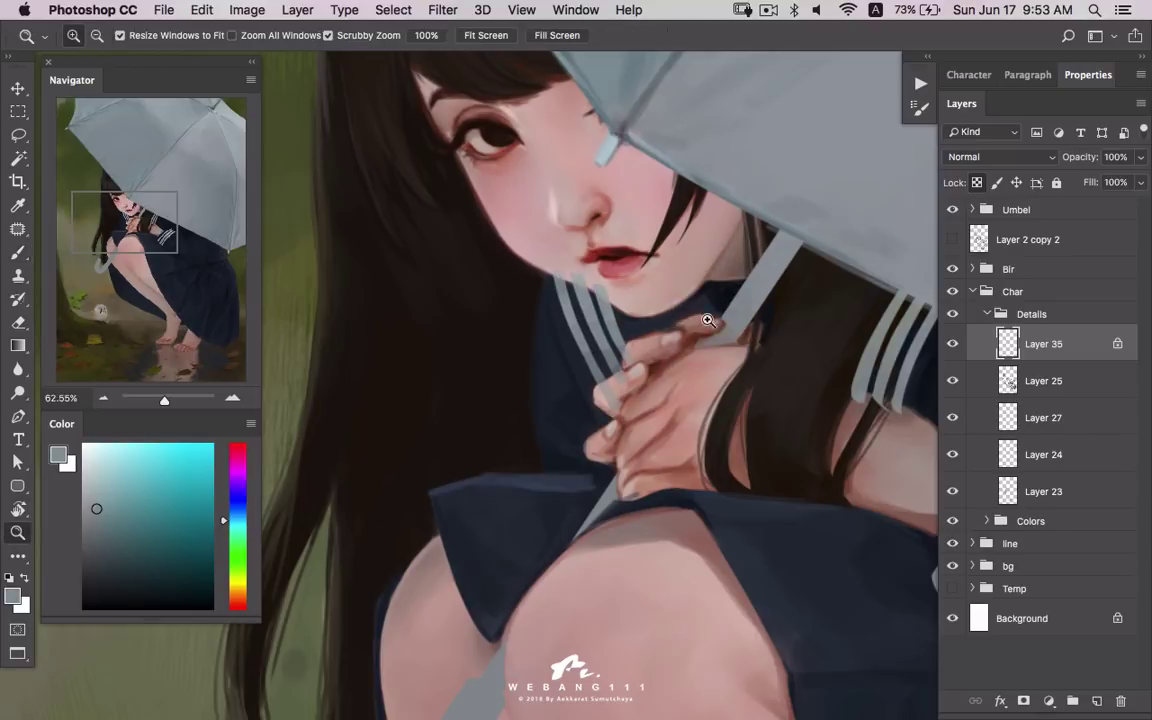
{"action": "left_click_drag", "start_coordinate": [707, 321], "coordinate": [718, 314]}
- Touch up with the Eraser, then move Layer 35 into the Unif group inside Colors
{"action": "key", "text": "e"}
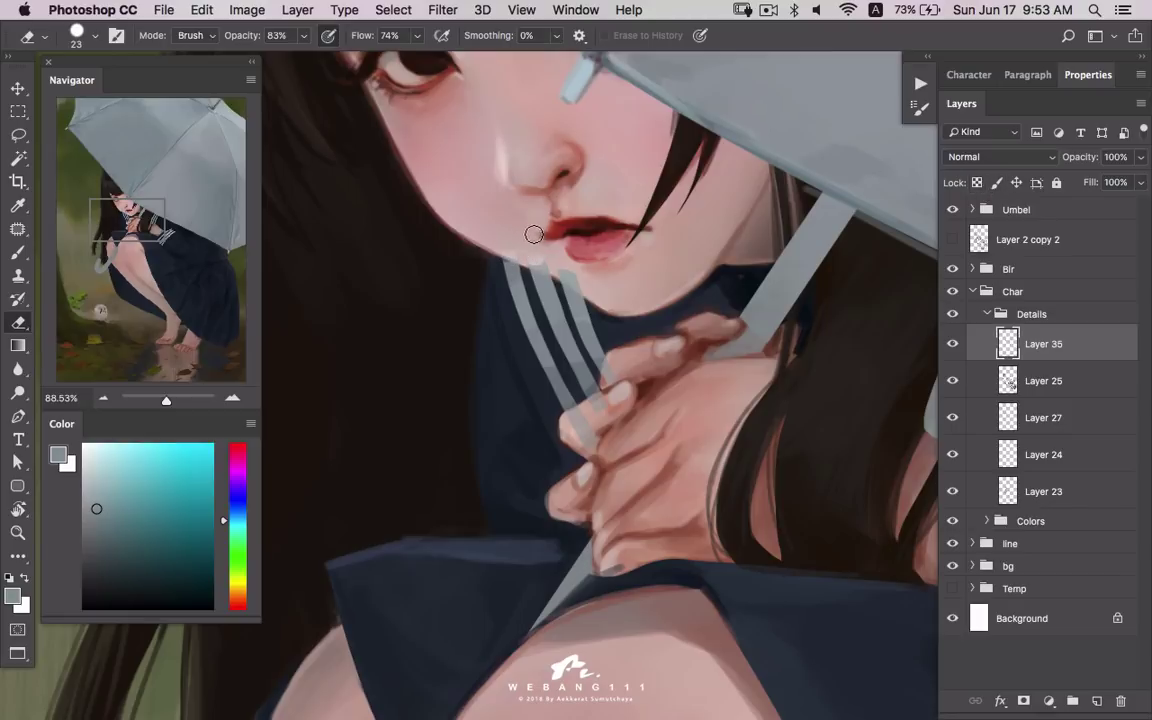
{"action": "key", "text": "ctrl+z"}
{"action": "left_click_drag", "start_coordinate": [825, 383], "coordinate": [725, 346]}
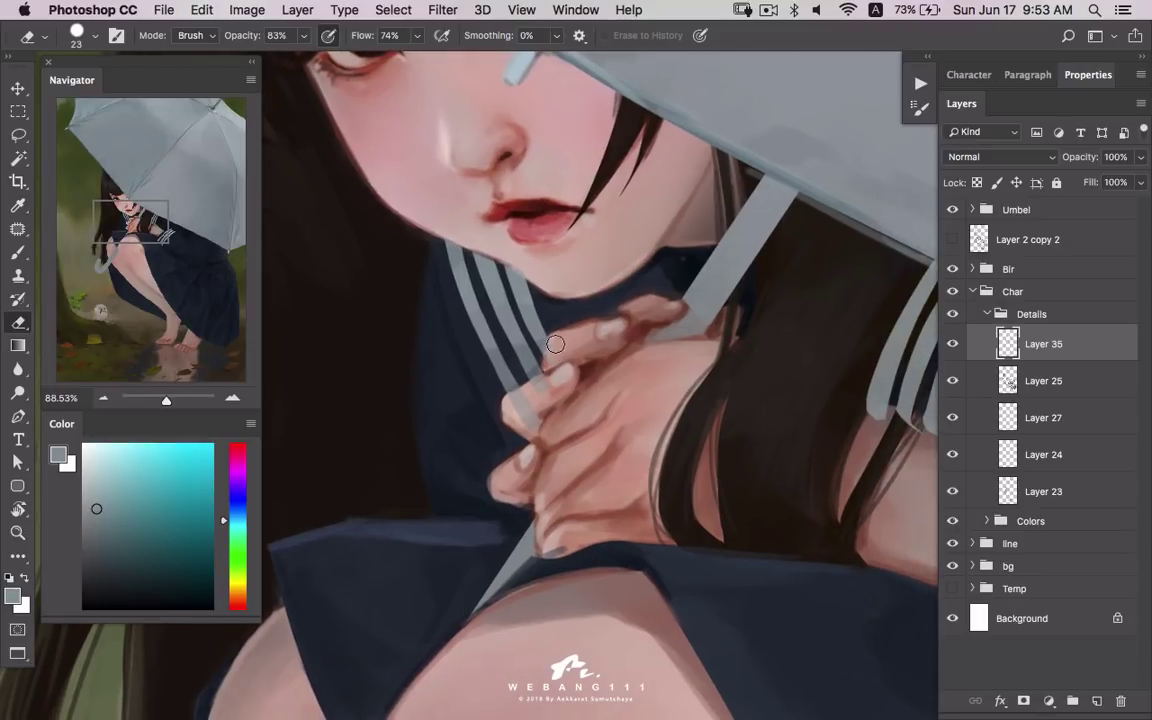
{"action": "scroll", "coordinate": [730, 411], "scroll_direction": "right", "scroll_amount": 5}
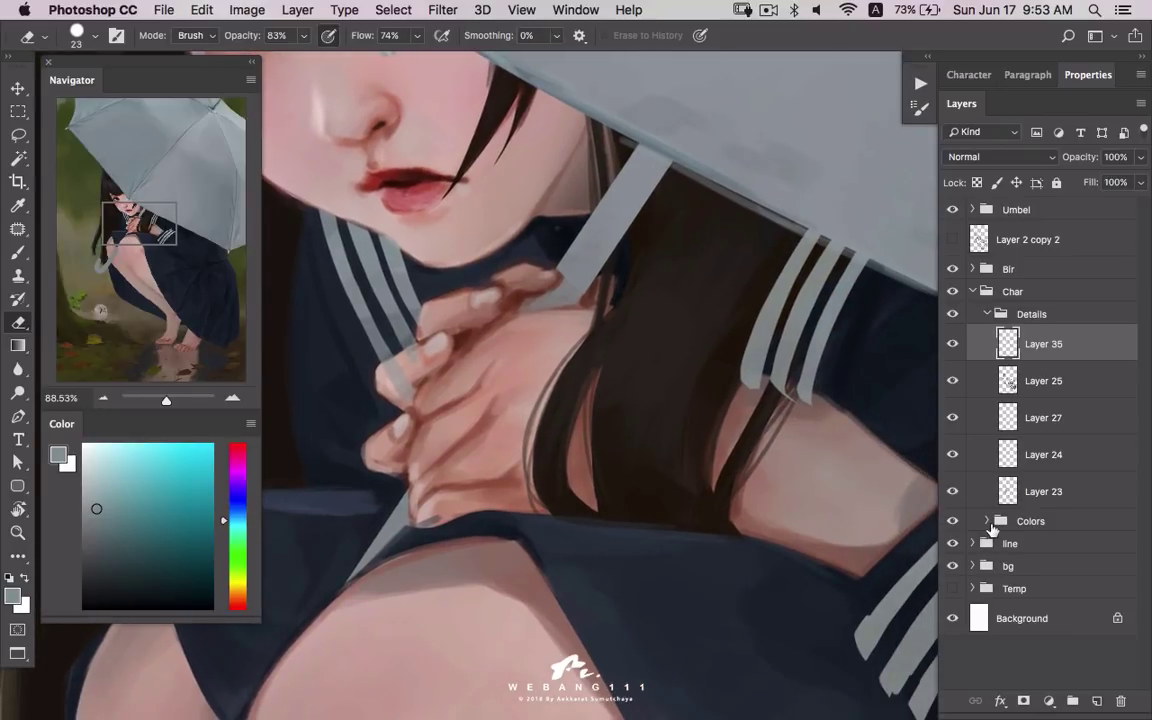
{"action": "left_click", "coordinate": [987, 521]}
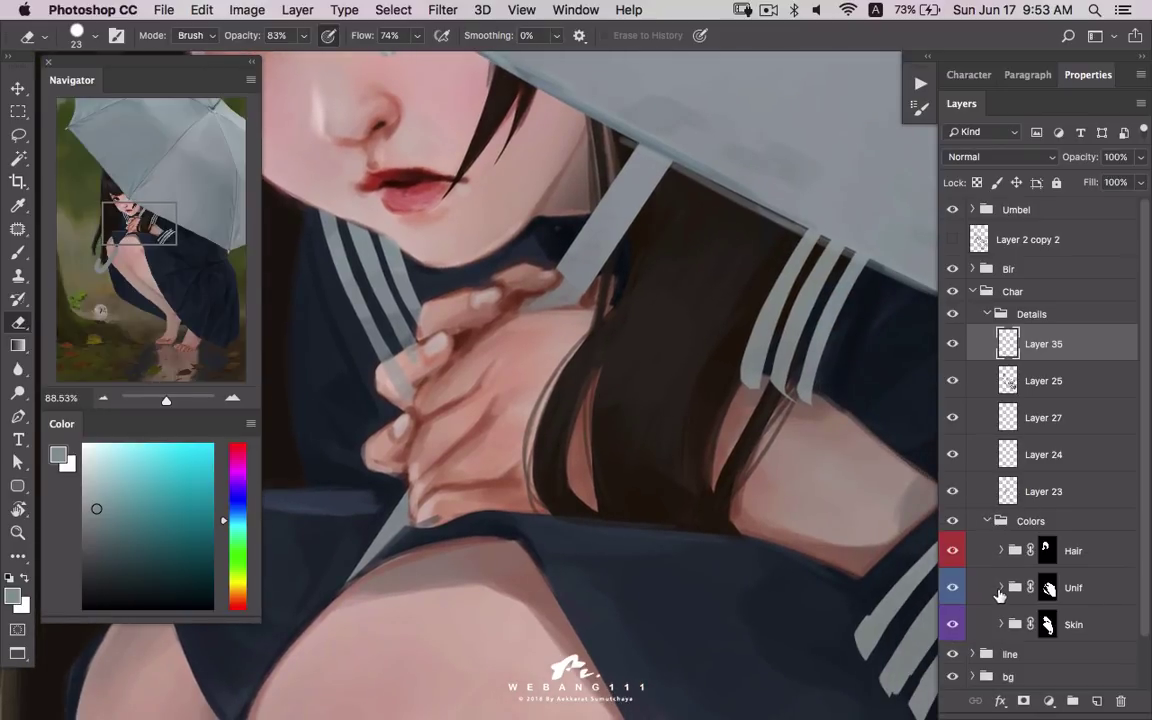
{"action": "left_click_drag", "start_coordinate": [1060, 345], "coordinate": [1060, 605]}
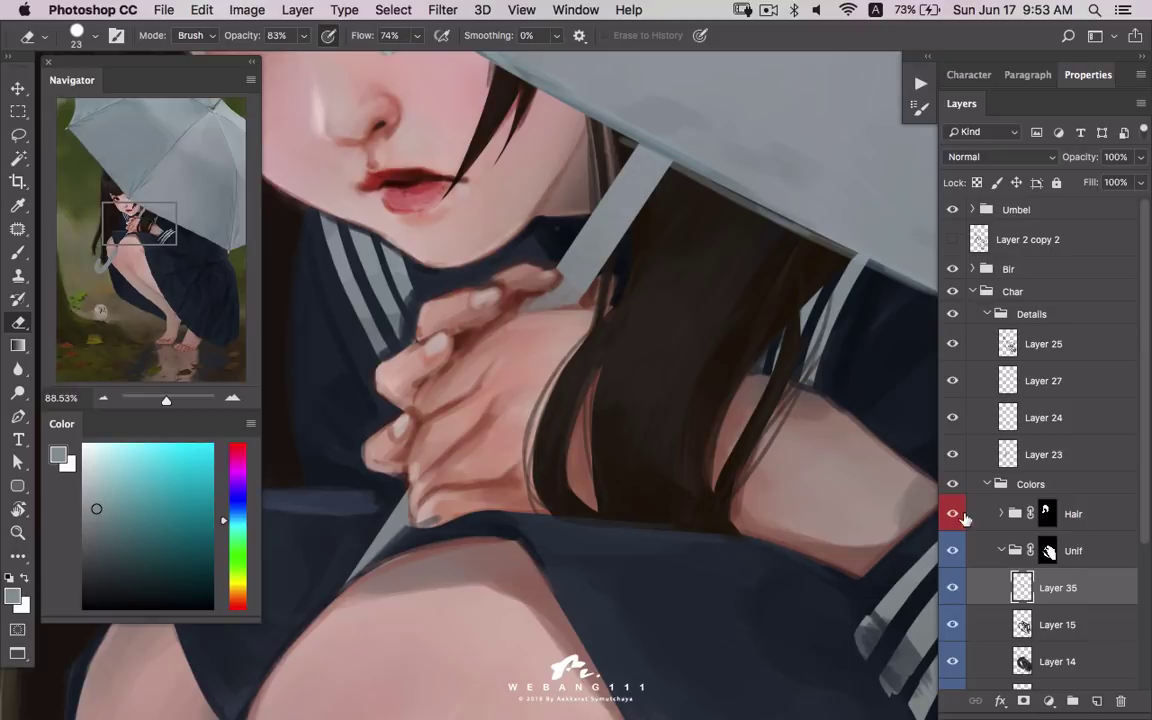
- Zoom into the sleeve stripes, erase touch-ups, and toggle a detail layer to compare
{"action": "key", "text": "z"}
{"action": "left_click_drag", "start_coordinate": [836, 438], "coordinate": [690, 446]}
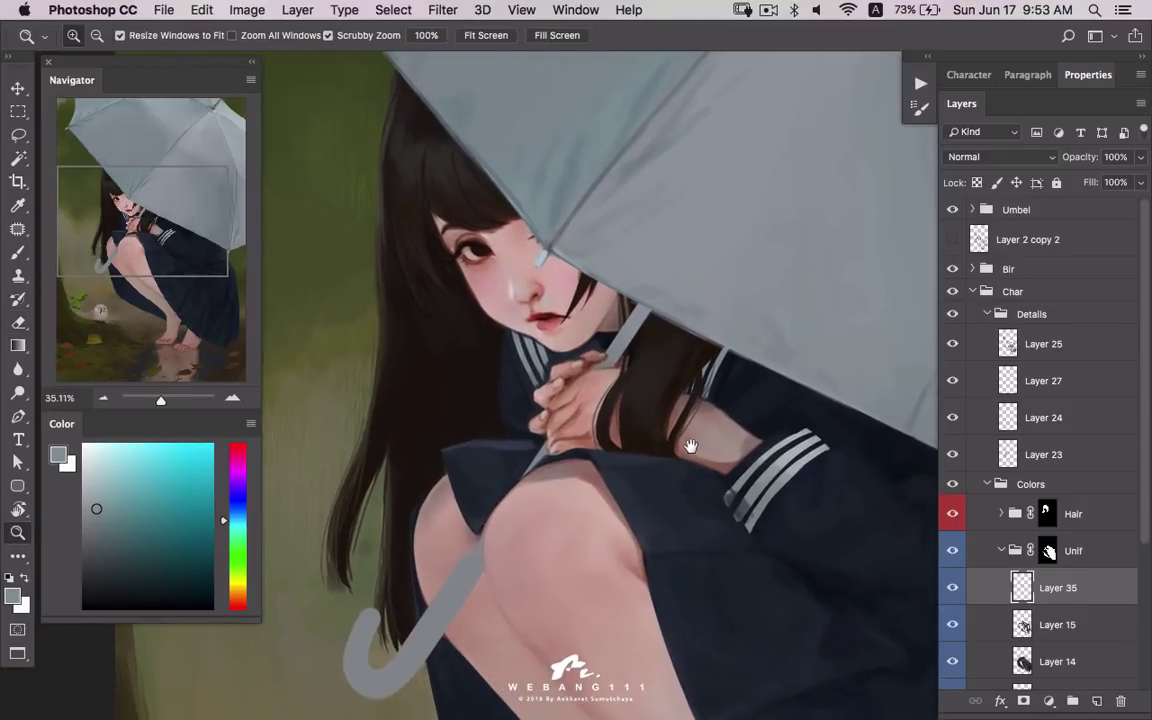
{"action": "left_click_drag", "start_coordinate": [855, 555], "coordinate": [942, 481]}
{"action": "mouse_move", "coordinate": [758, 479]}
{"action": "left_mouse_down"}
{"action": "mouse_move", "coordinate": [751, 463]}
{"action": "mouse_move", "coordinate": [946, 432]}
{"action": "left_mouse_up"}
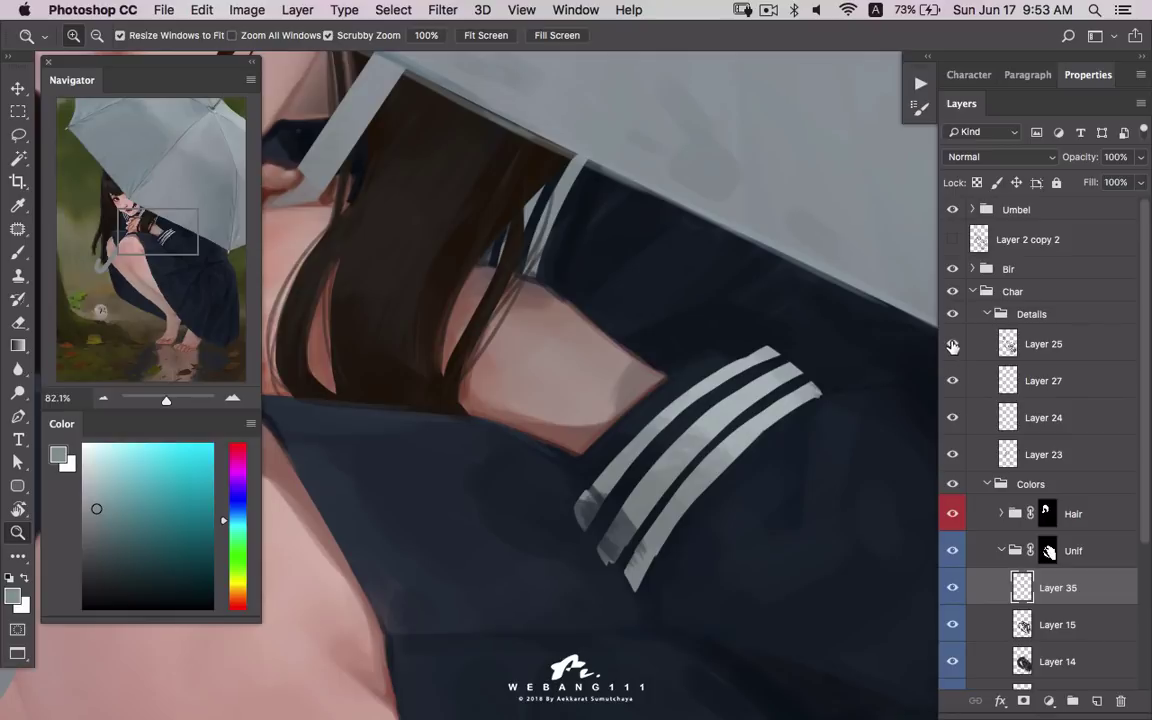
{"action": "key", "text": "e"}
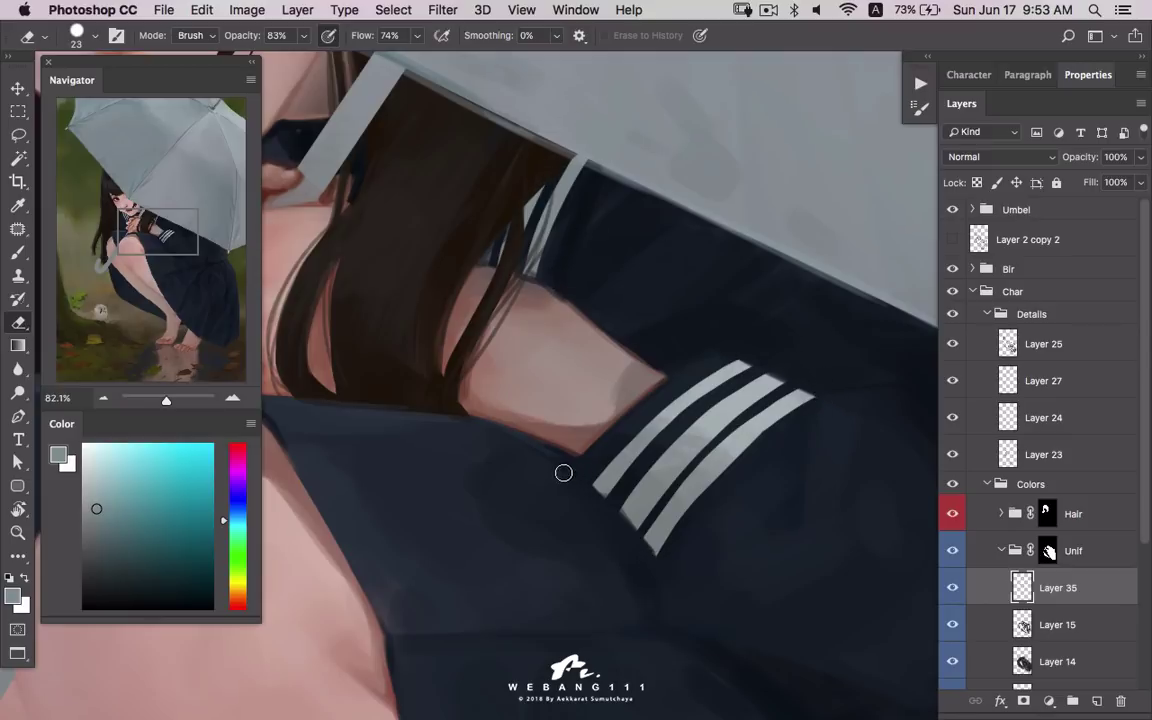
{"action": "scroll", "coordinate": [581, 386], "scroll_direction": "left", "scroll_amount": 5}
{"action": "scroll", "coordinate": [828, 450], "scroll_direction": "up", "scroll_amount": 3}
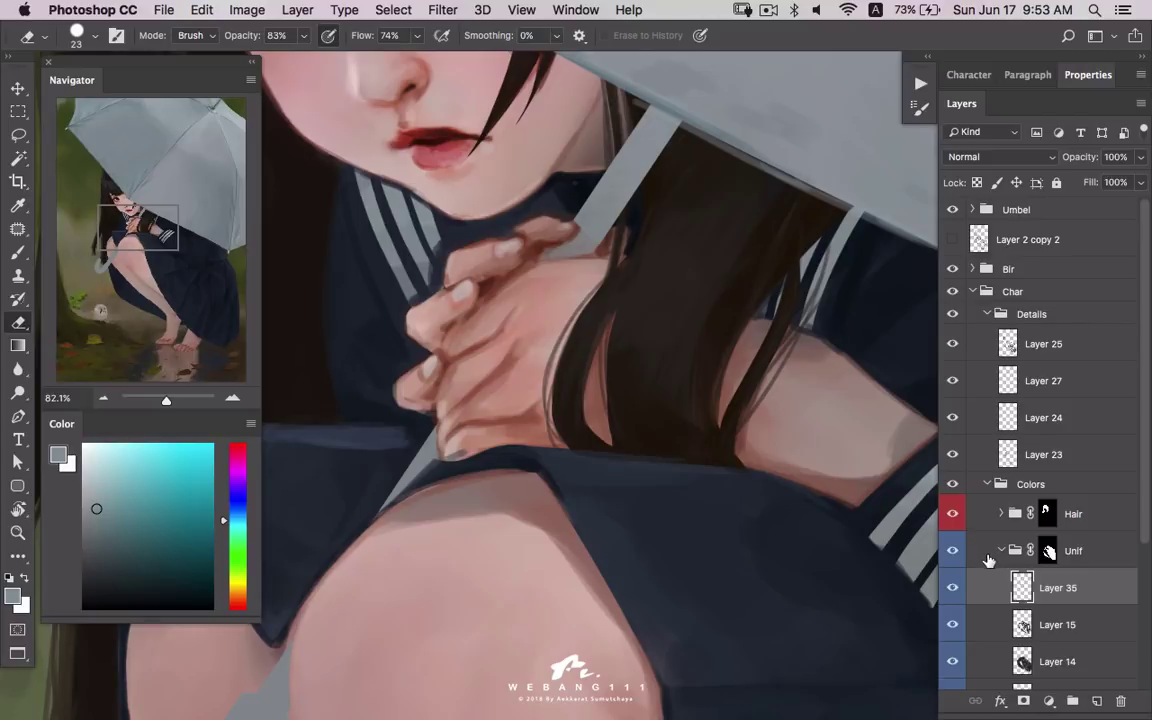
{"action": "left_click", "coordinate": [954, 454]}
{"action": "left_click", "coordinate": [953, 420]}
{"action": "left_click", "coordinate": [953, 420]}
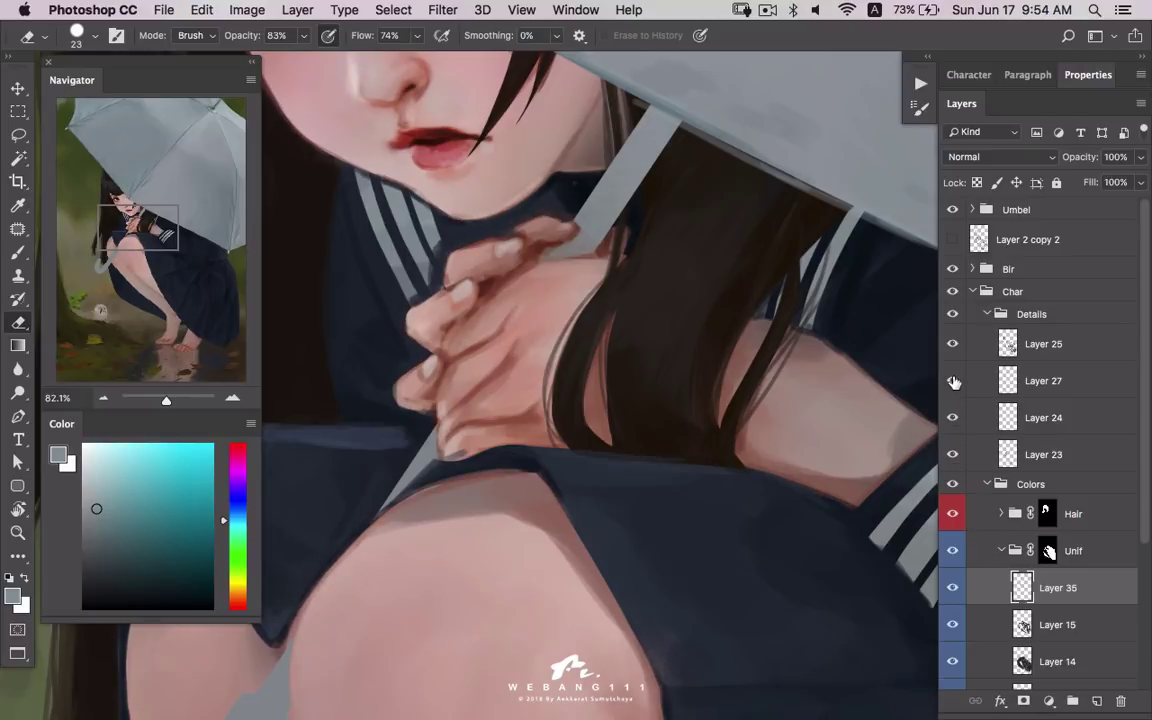
- Load the uniform shape as a selection, clear it, and reposition Layer 35 in the stack
{"action": "left_click_drag", "start_coordinate": [1145, 528], "coordinate": [1147, 548]}
{"action": "left_click", "coordinate": [1049, 527], "text": "ctrl"}
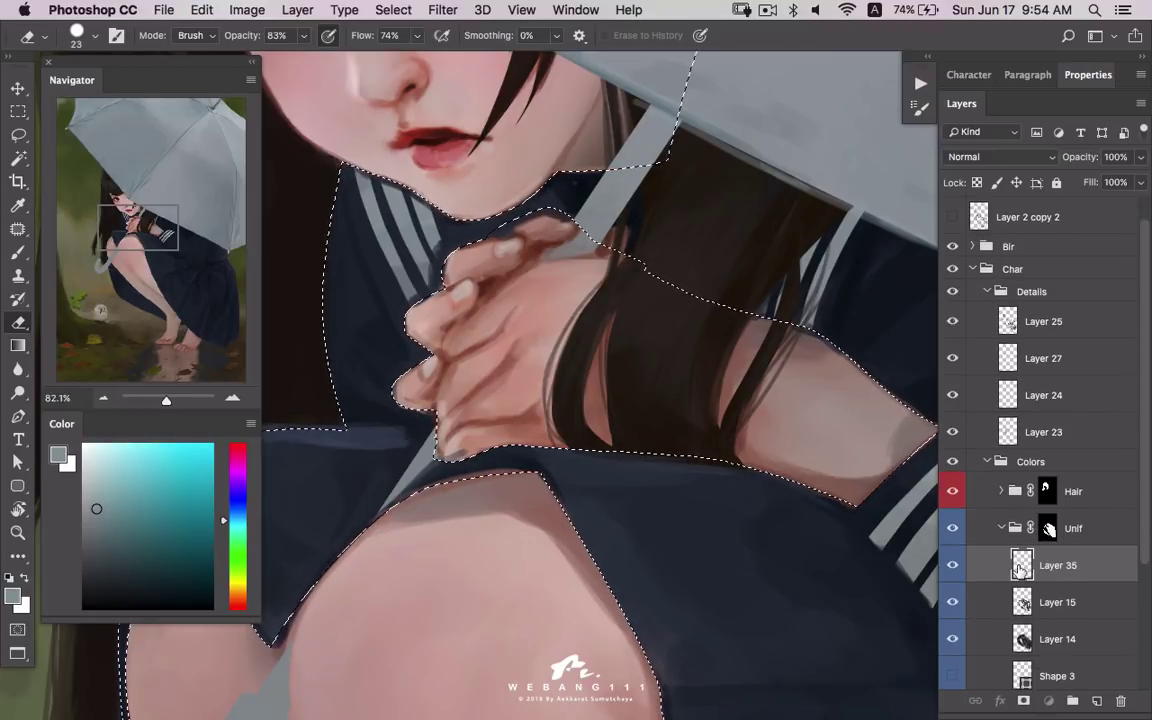
{"action": "key", "text": "z"}
{"action": "left_click", "coordinate": [771, 421], "text": "alt"}
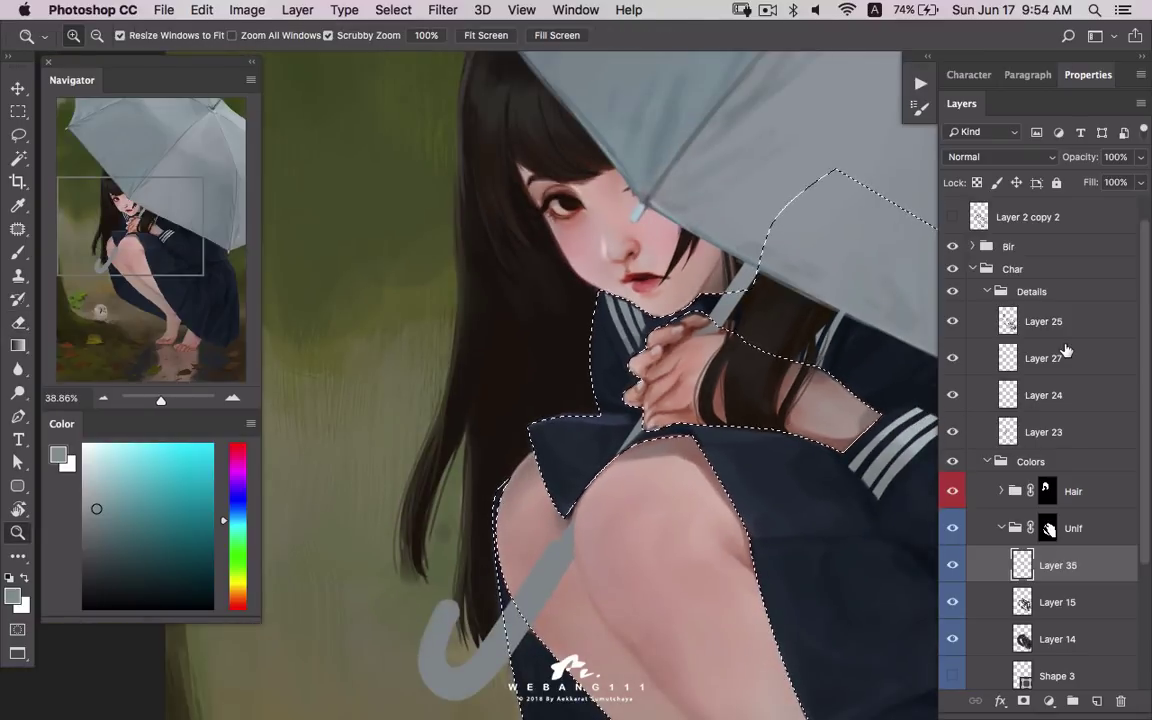
{"action": "key", "text": "ctrl+d"}
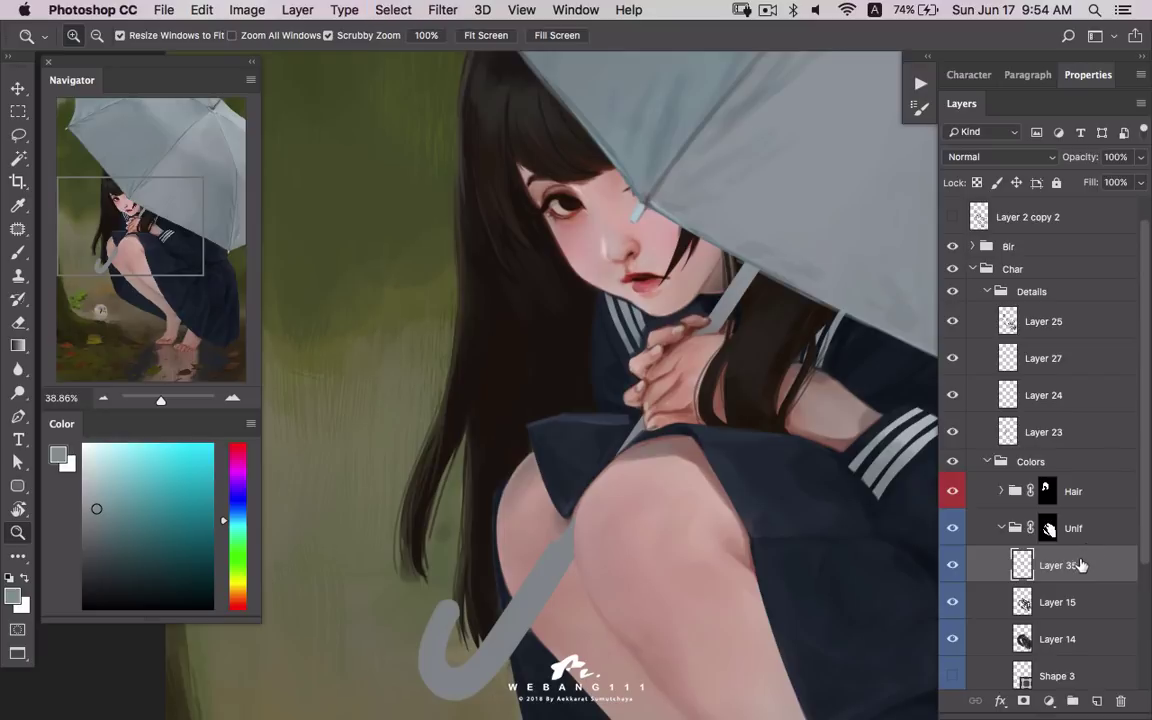
{"action": "mouse_move", "coordinate": [1077, 563]}
{"action": "left_mouse_down"}
{"action": "mouse_move", "coordinate": [1080, 312]}
{"action": "mouse_move", "coordinate": [1081, 477]}
{"action": "mouse_move", "coordinate": [1095, 326]}
{"action": "mouse_move", "coordinate": [1096, 582]}
{"action": "left_mouse_up"}
- Show Layers 24 and 25, select Layer 25, and load the collar stripes as a selection
{"action": "left_click", "coordinate": [987, 462]}
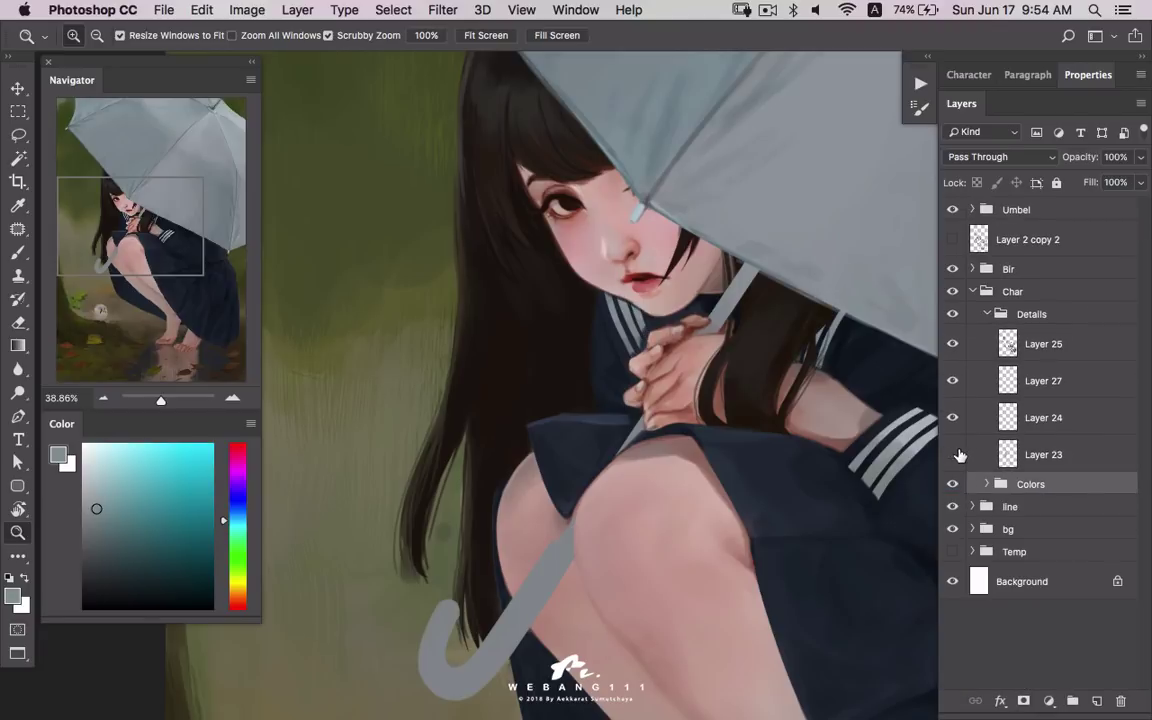
{"action": "left_click", "coordinate": [953, 418]}
{"action": "left_click", "coordinate": [953, 344]}
{"action": "left_click", "coordinate": [1009, 341]}
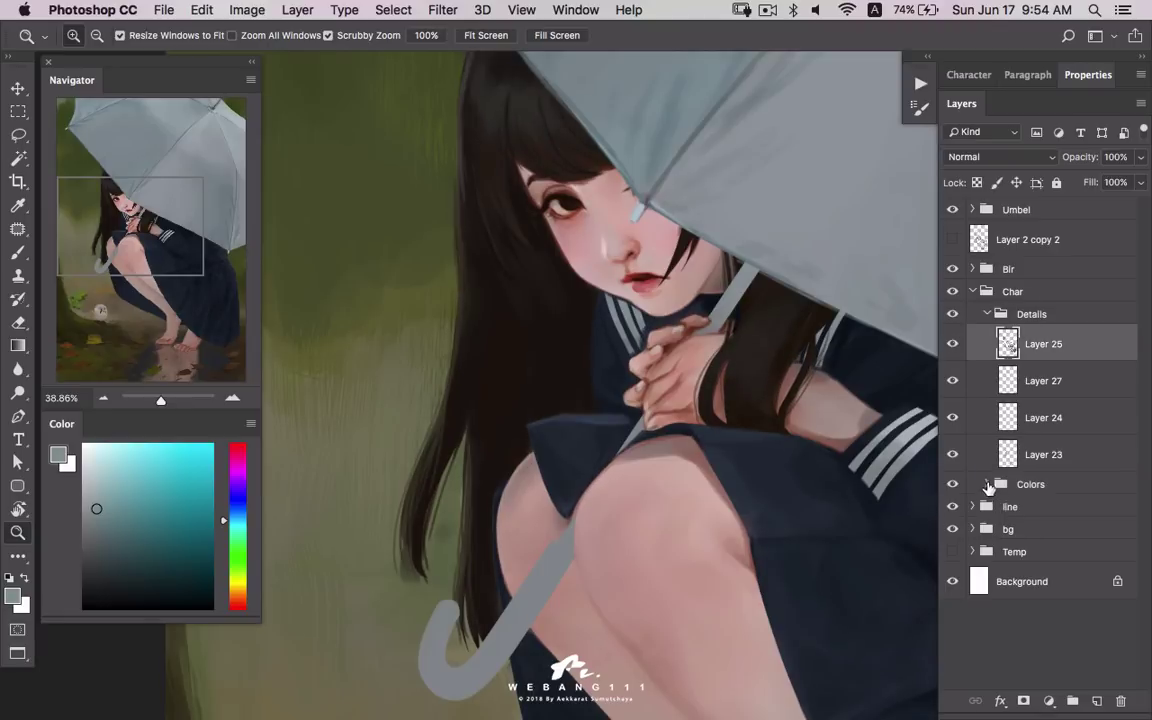
{"action": "left_click", "coordinate": [988, 486]}
{"action": "left_click", "coordinate": [1003, 344], "text": "ctrl"}
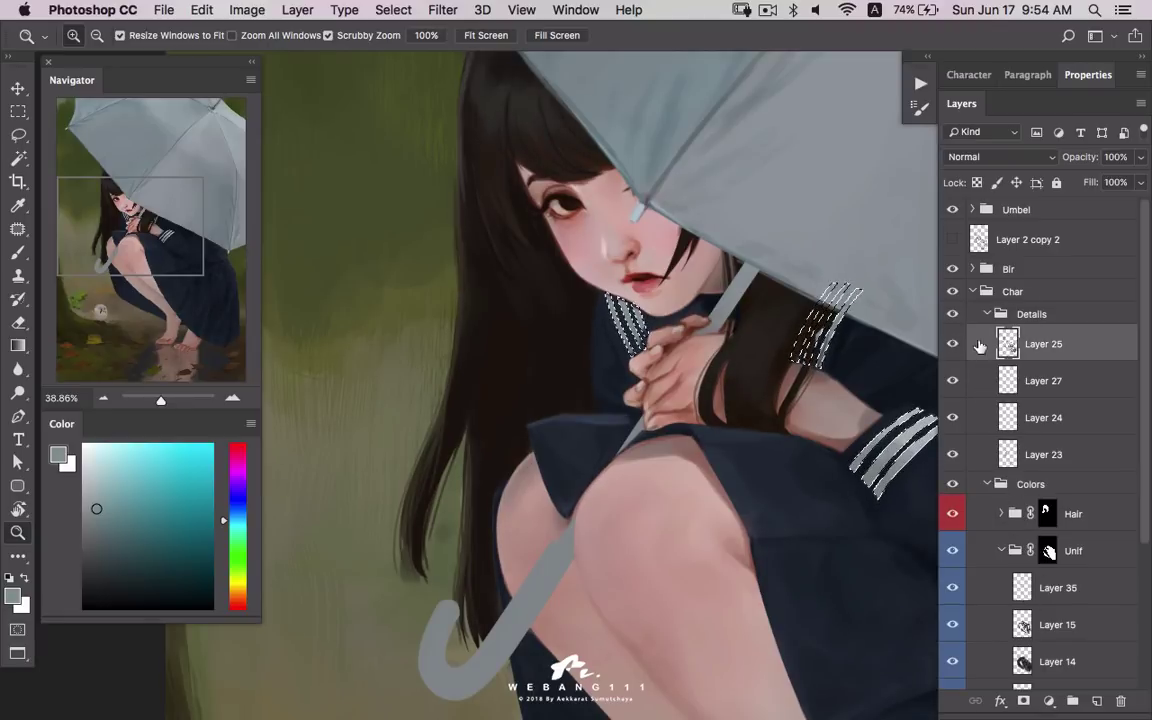
{"action": "left_click_drag", "start_coordinate": [649, 345], "coordinate": [733, 347]}
- Paint the collar stripes light grey with a smaller brush, undoing the paint over the hair
{"action": "key", "text": "b"}
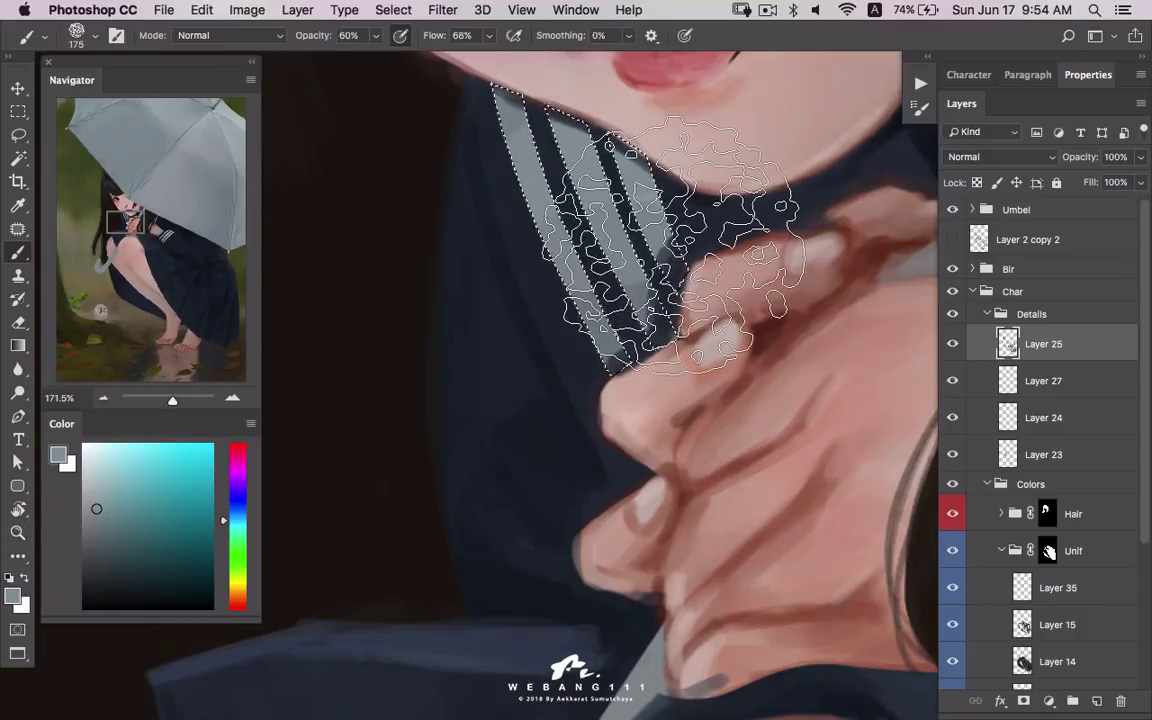
{"action": "left_click", "coordinate": [655, 238], "text": "alt"}
{"action": "key", "text": "bracketleft"}
{"action": "key", "text": "bracketleft"}
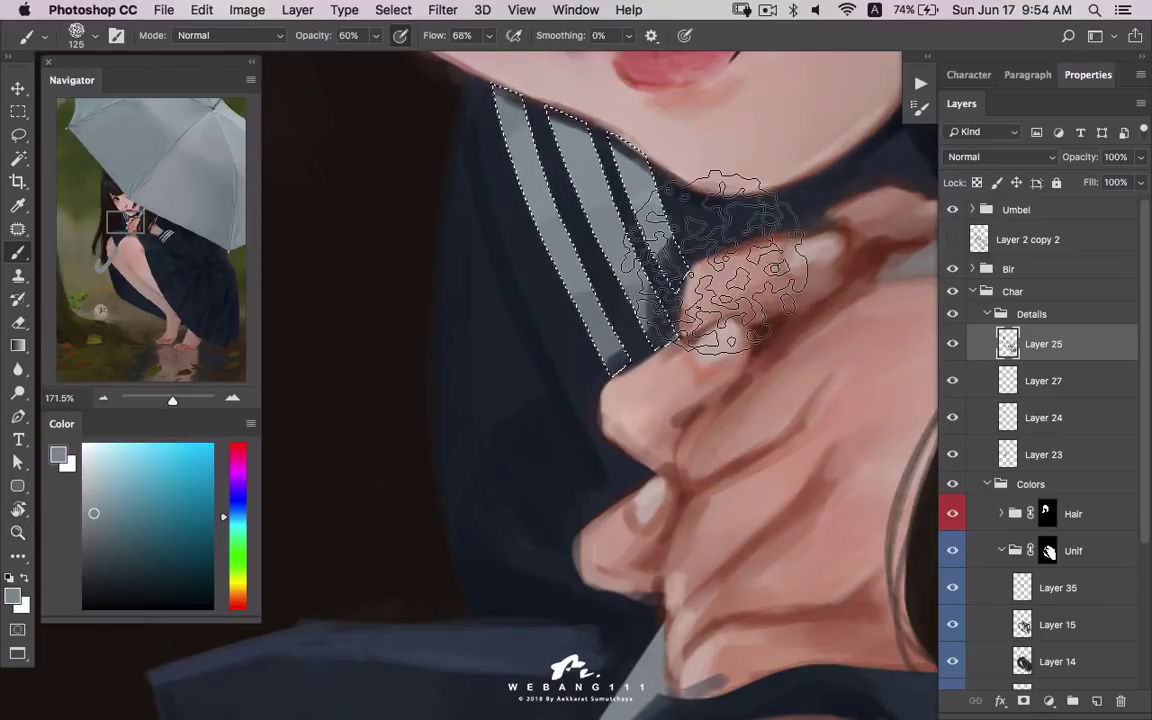
{"action": "key", "text": "bracketleft"}
{"action": "key", "text": "bracketleft"}
{"action": "key", "text": "bracketleft"}
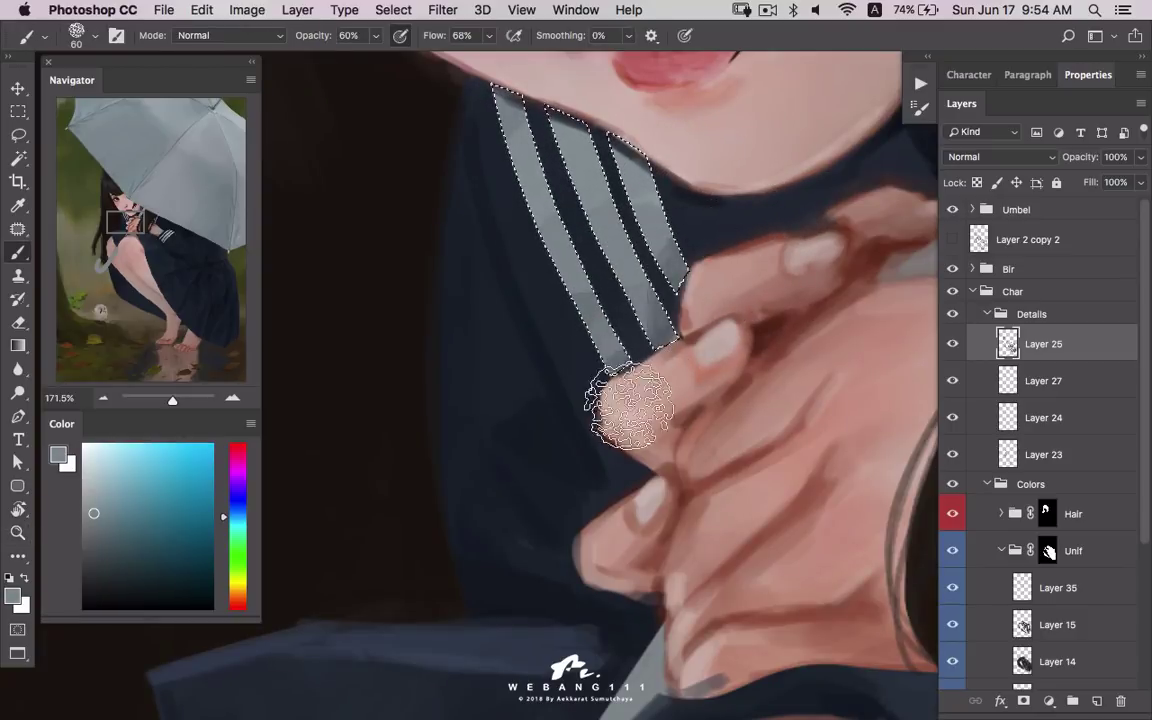
{"action": "scroll", "coordinate": [635, 390], "scroll_direction": "up", "scroll_amount": 2}
{"action": "scroll", "coordinate": [645, 365], "scroll_direction": "up", "scroll_amount": 3}
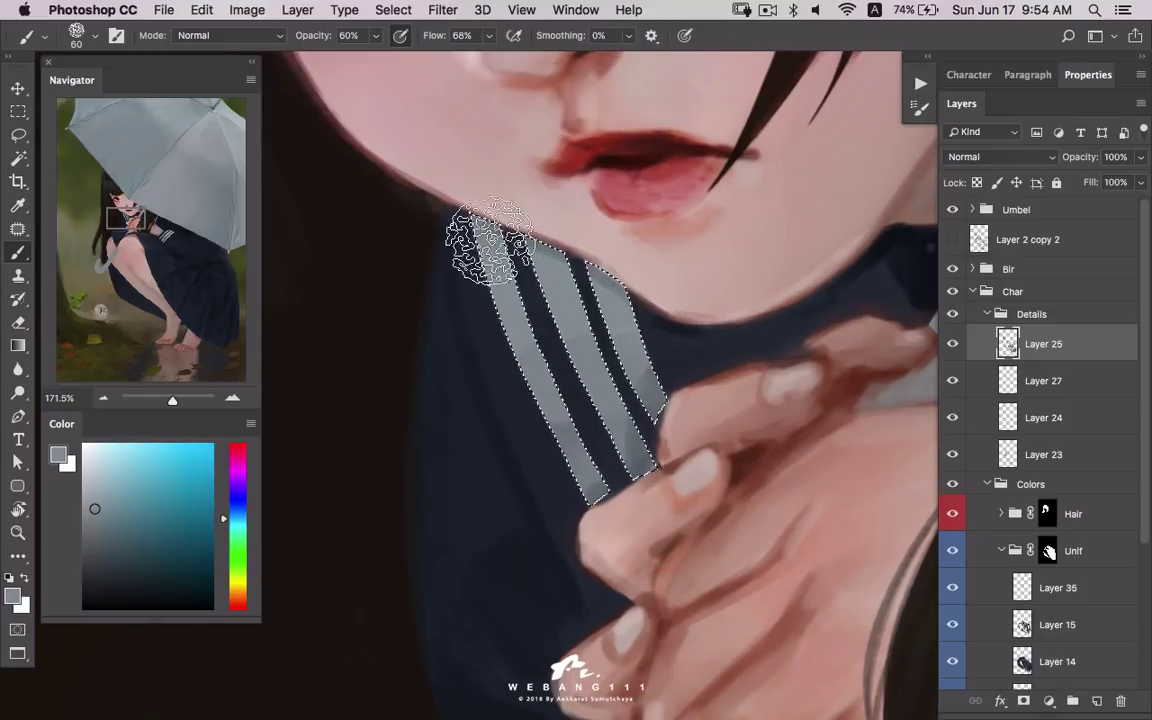
{"action": "scroll", "coordinate": [802, 339], "scroll_direction": "right", "scroll_amount": 10}
{"action": "scroll", "coordinate": [681, 247], "scroll_direction": "down", "scroll_amount": 4}
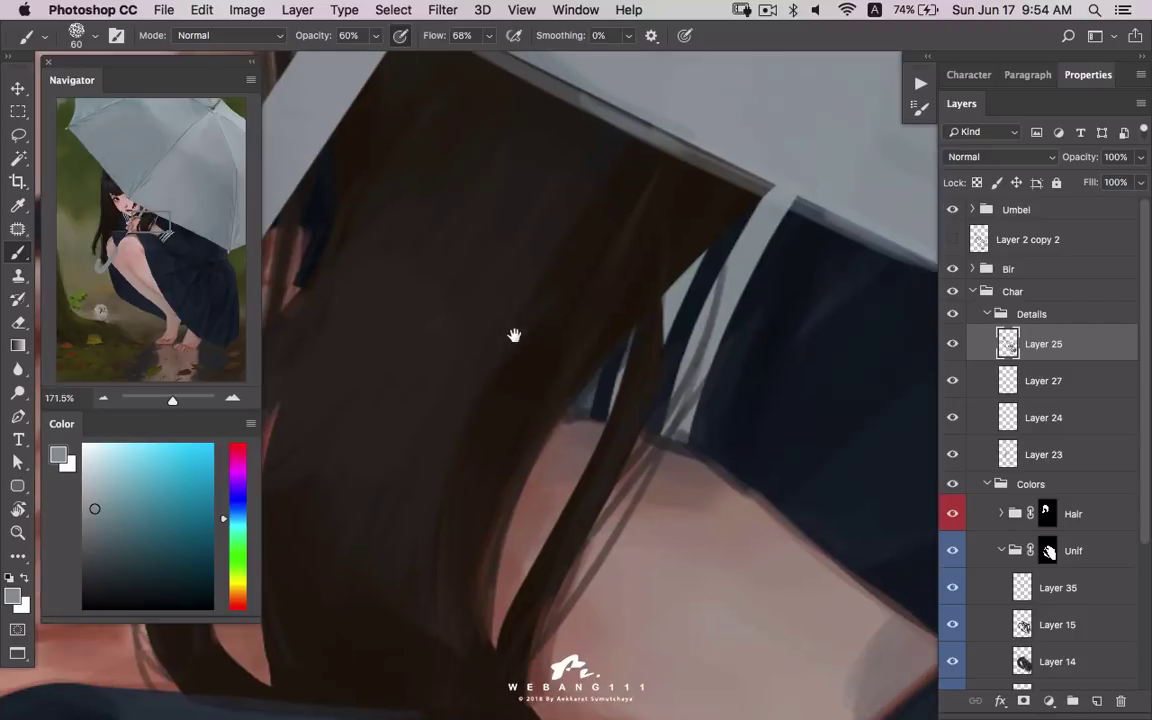
{"action": "left_click_drag", "start_coordinate": [771, 244], "coordinate": [848, 116]}
{"action": "left_click_drag", "start_coordinate": [609, 314], "coordinate": [845, 190]}
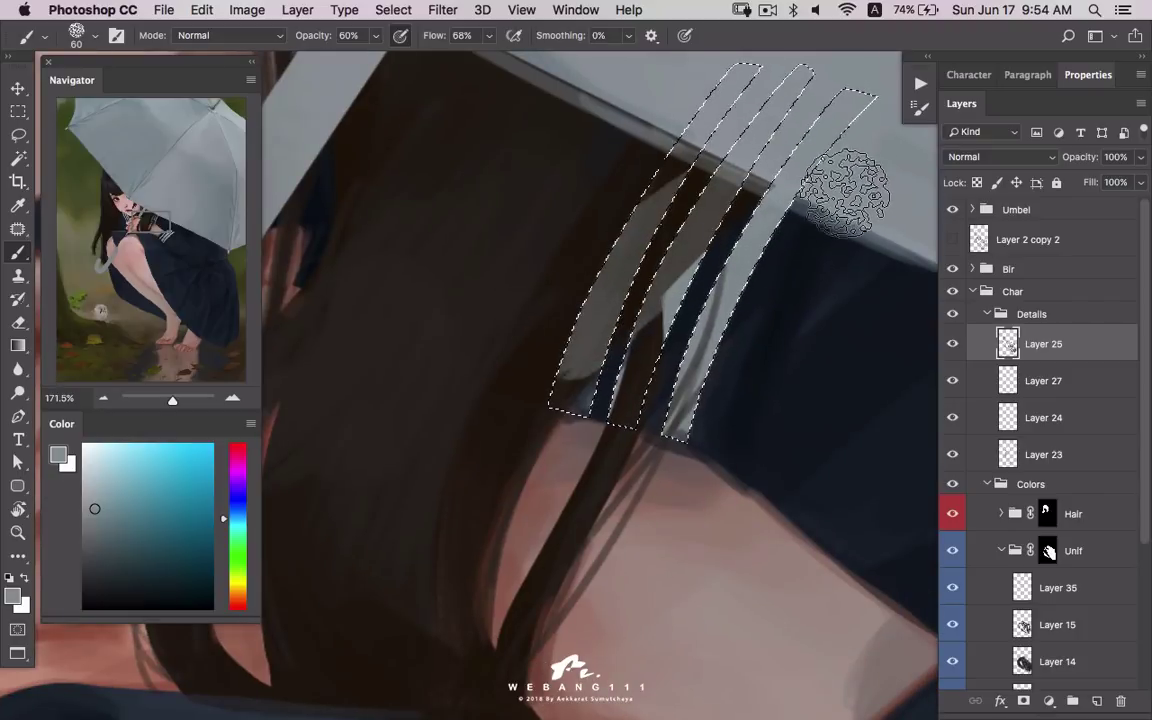
{"action": "key", "text": "ctrl+z"}
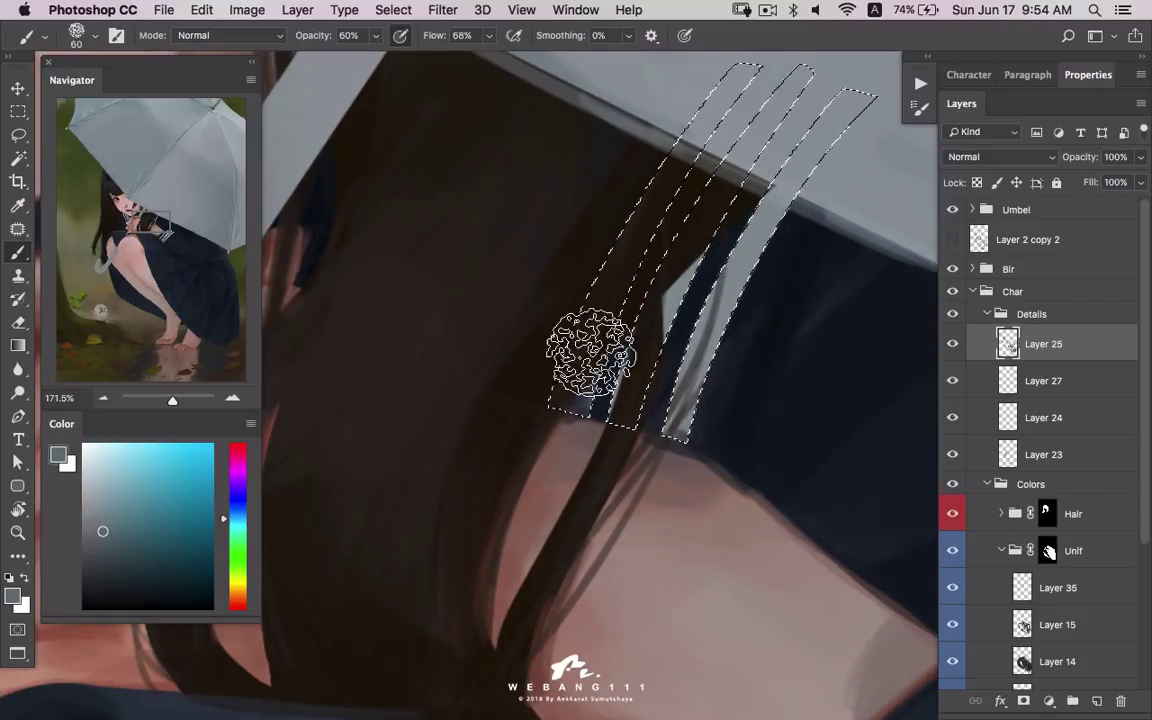
- Repaint hair strands over the right stripe at 35 px and pick new stripe greys
{"action": "key", "text": "bracketleft"}
{"action": "key", "text": "bracketleft"}
{"action": "key", "text": "bracketleft"}
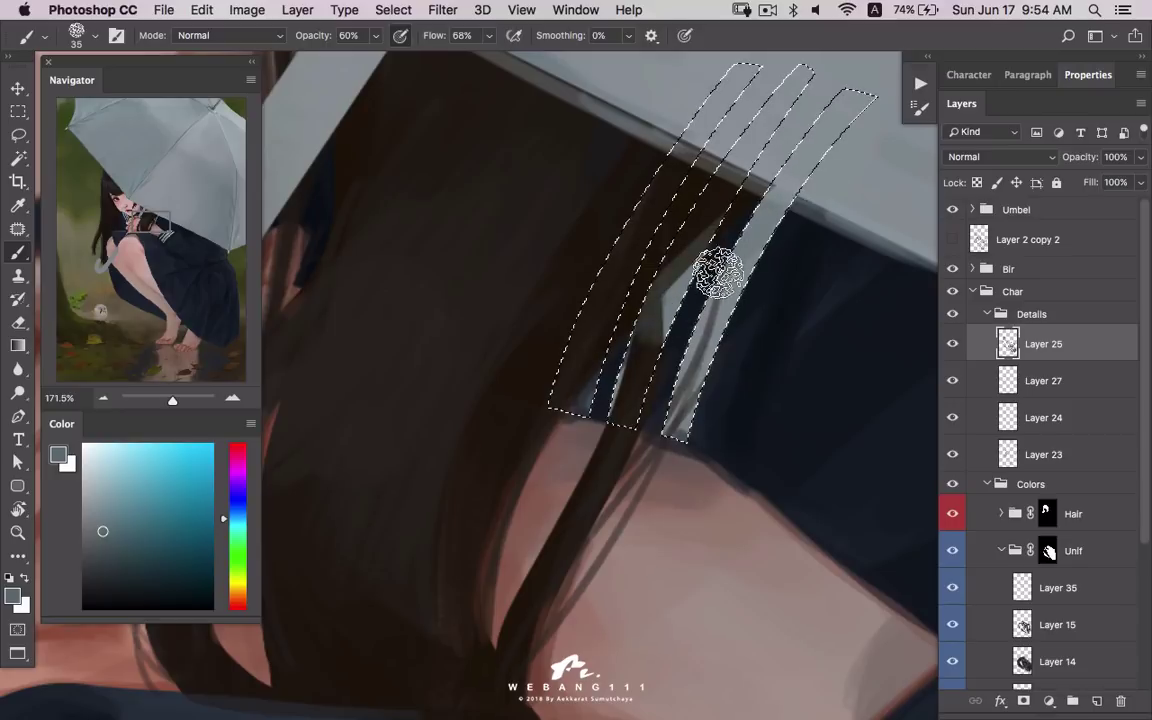
{"action": "left_click_drag", "start_coordinate": [718, 272], "coordinate": [784, 249]}
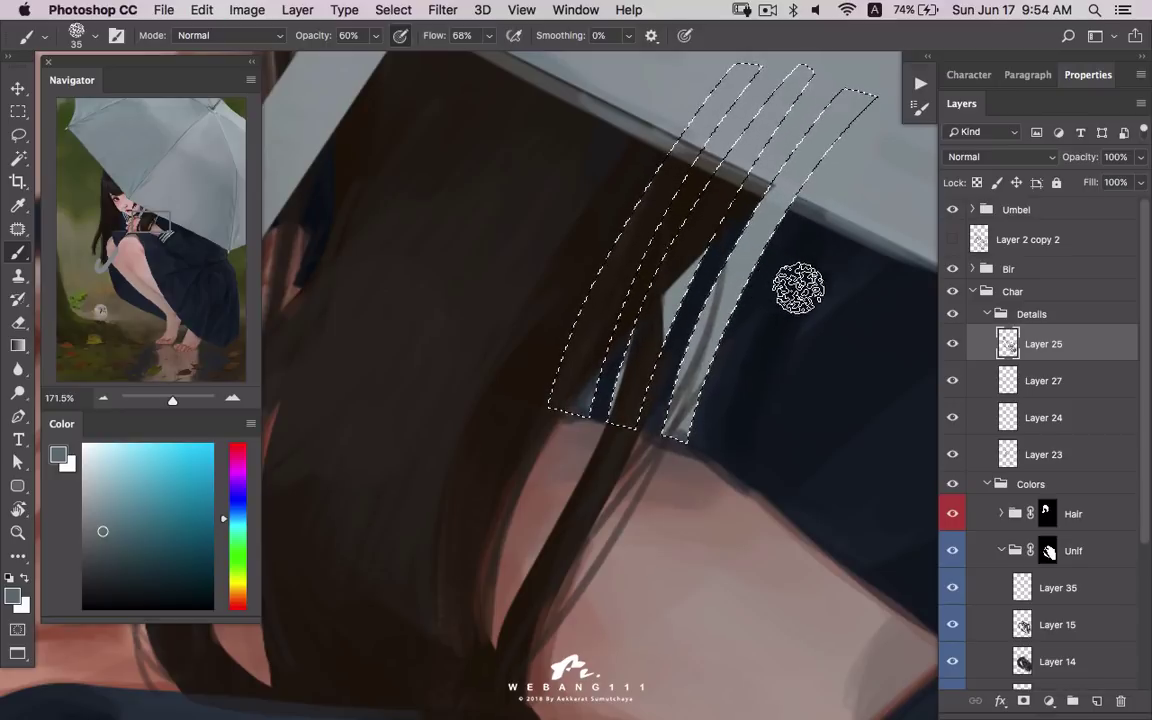
{"action": "left_click_drag", "start_coordinate": [784, 334], "coordinate": [766, 297]}
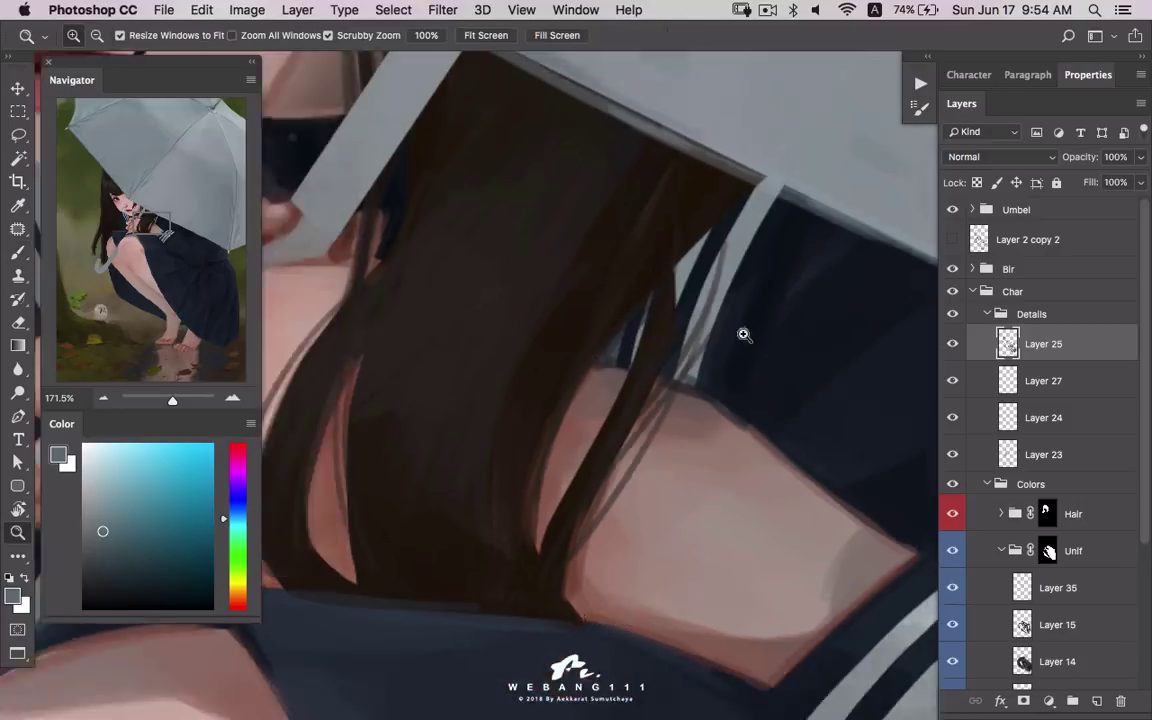
{"action": "left_click_drag", "start_coordinate": [743, 334], "coordinate": [690, 460]}
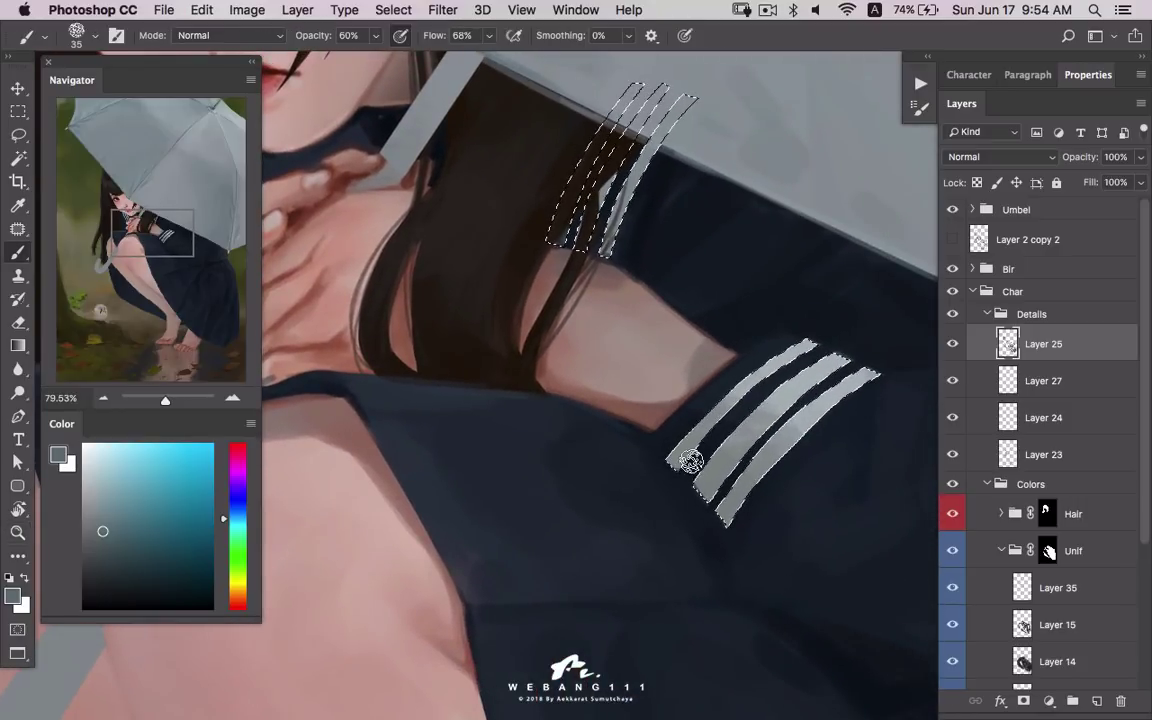
{"action": "left_click", "coordinate": [97, 560]}
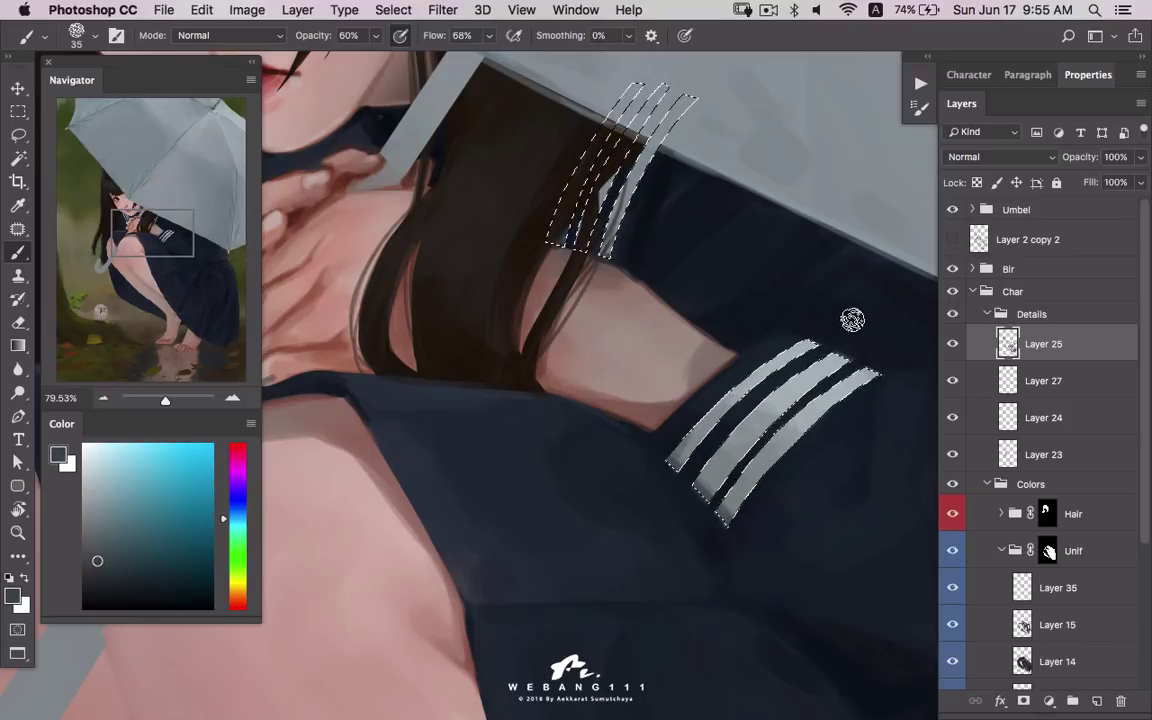
{"action": "left_click", "coordinate": [832, 352], "text": "alt"}
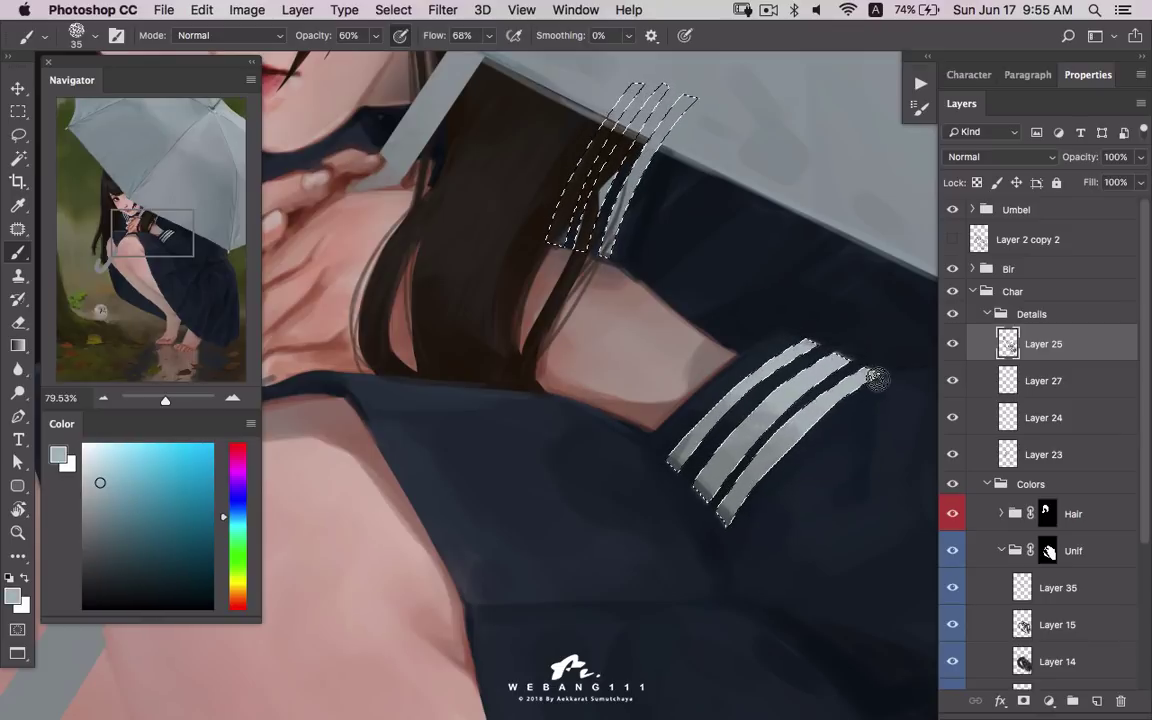
- Restore the stripe selection, set the brush to 10 px, and pick a darker shading grey
{"action": "key", "text": "ctrl+d"}
{"action": "key", "text": "z"}
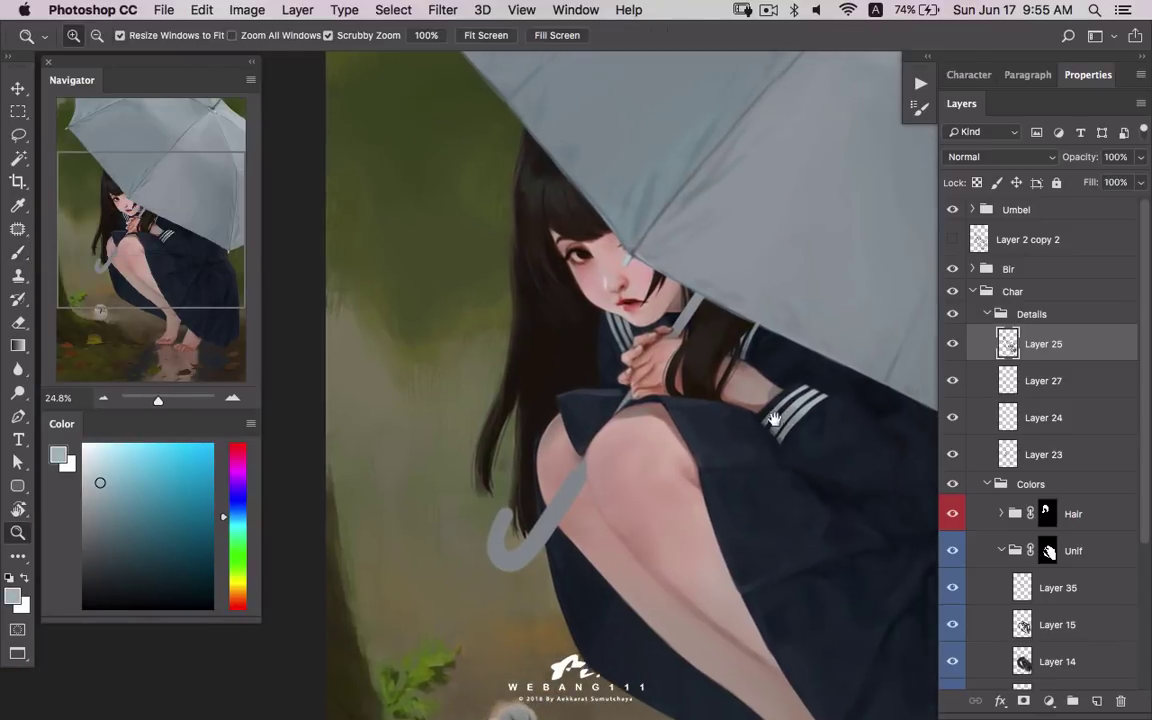
{"action": "scroll", "coordinate": [813, 416], "scroll_direction": "up", "scroll_amount": 3}
{"action": "scroll", "coordinate": [811, 429], "scroll_direction": "up", "scroll_amount": 3}
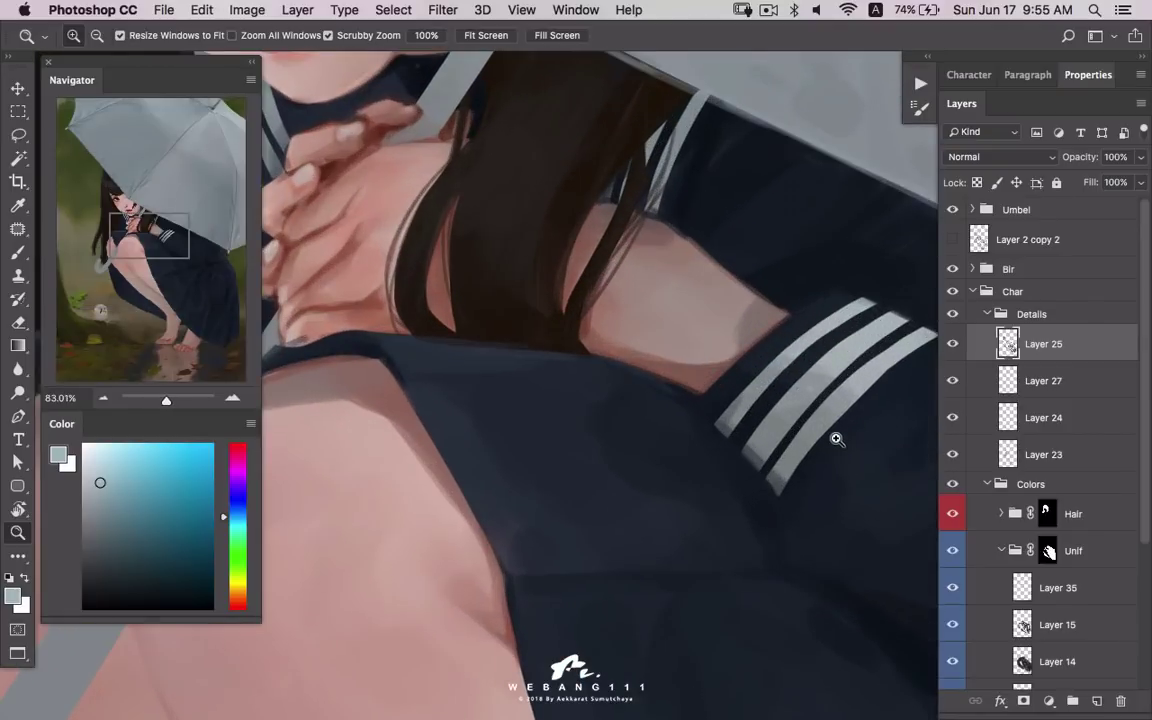
{"action": "key", "text": "b"}
{"action": "key", "text": "bracketleft"}
{"action": "key", "text": "bracketleft"}
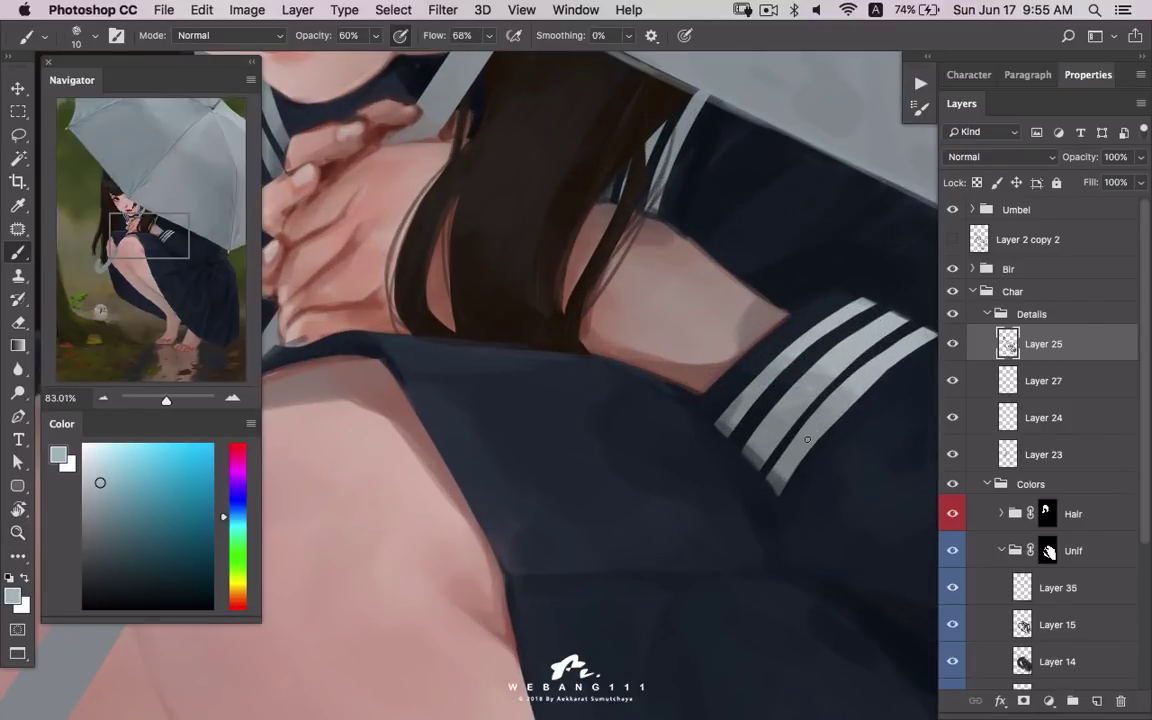
{"action": "key", "text": "ctrl+z"}
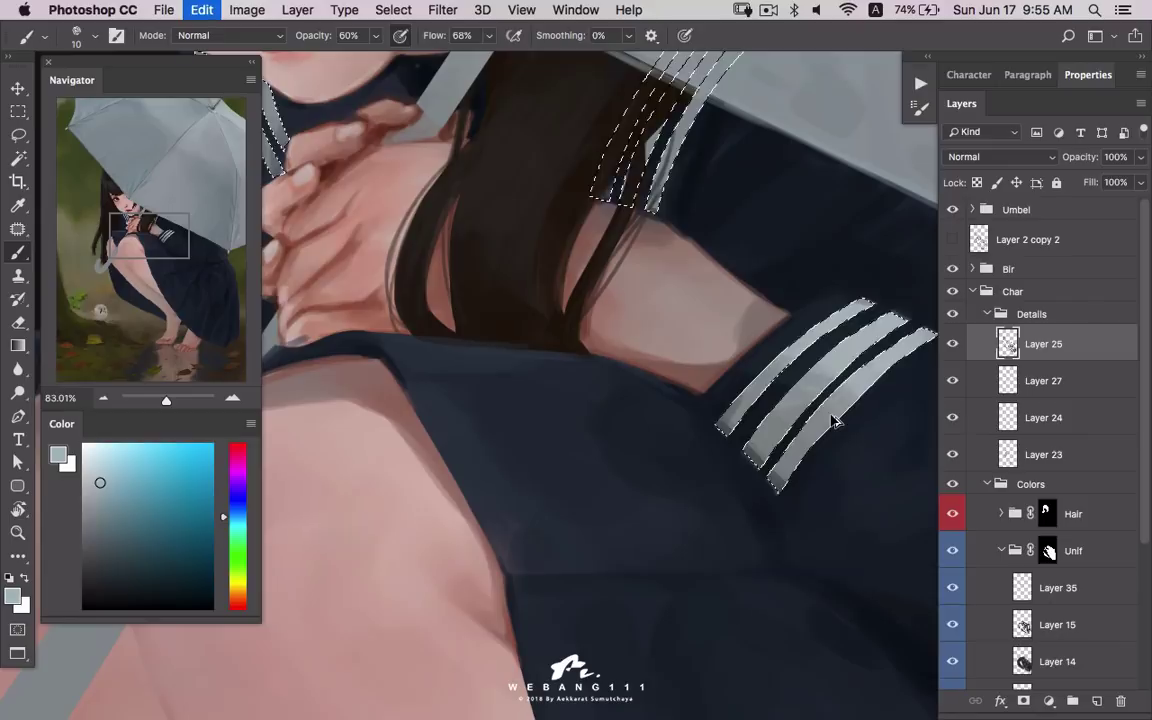
{"action": "key", "text": "ctrl+z"}
{"action": "key", "text": "ctrl+z"}
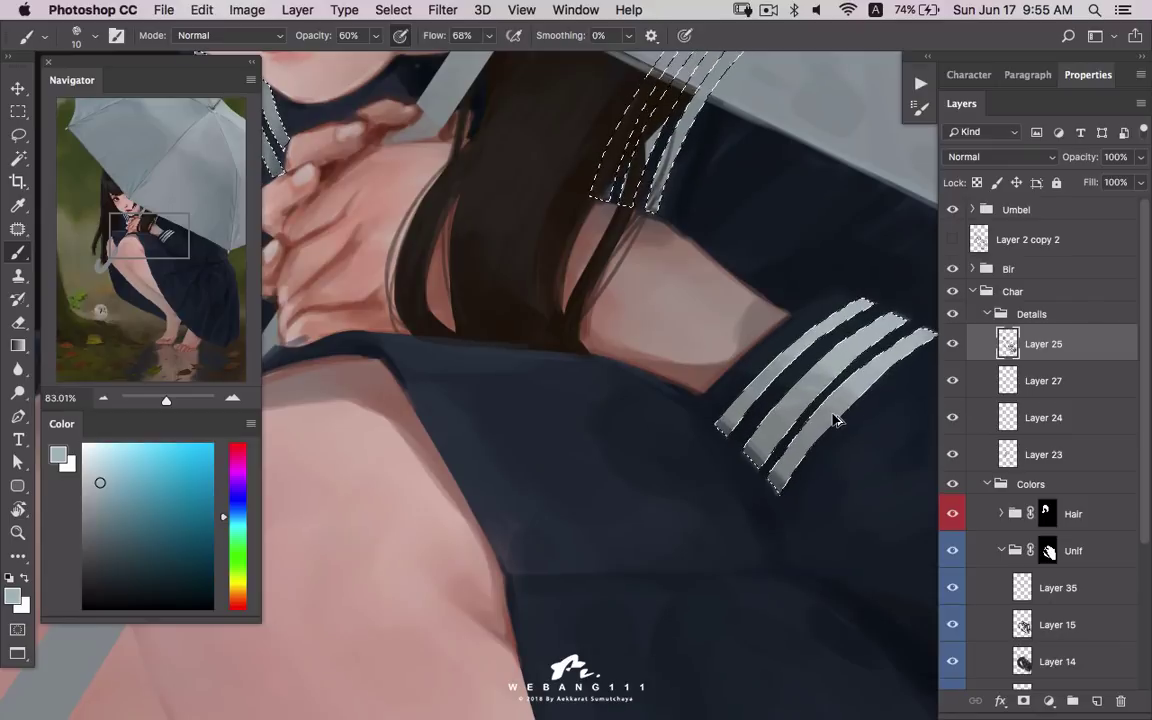
{"action": "scroll", "coordinate": [833, 420], "scroll_direction": "up", "scroll_amount": 5}
{"action": "scroll", "coordinate": [833, 420], "scroll_direction": "left", "scroll_amount": 5}
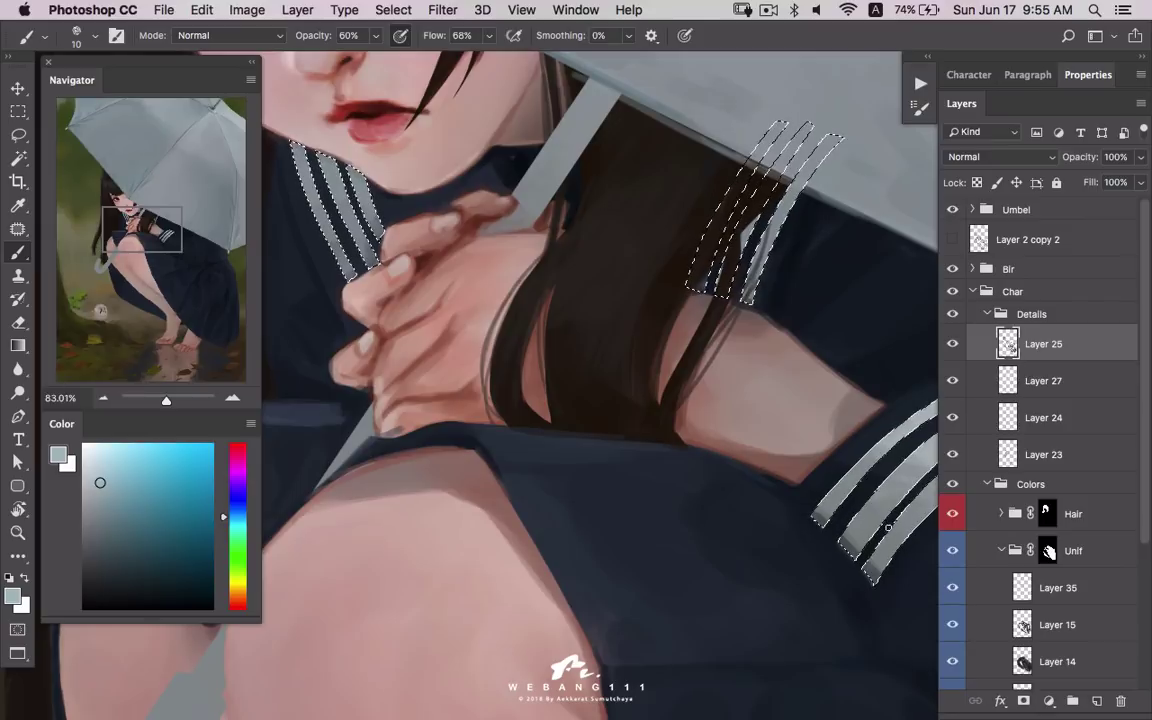
{"action": "left_click", "coordinate": [800, 505], "text": "alt"}
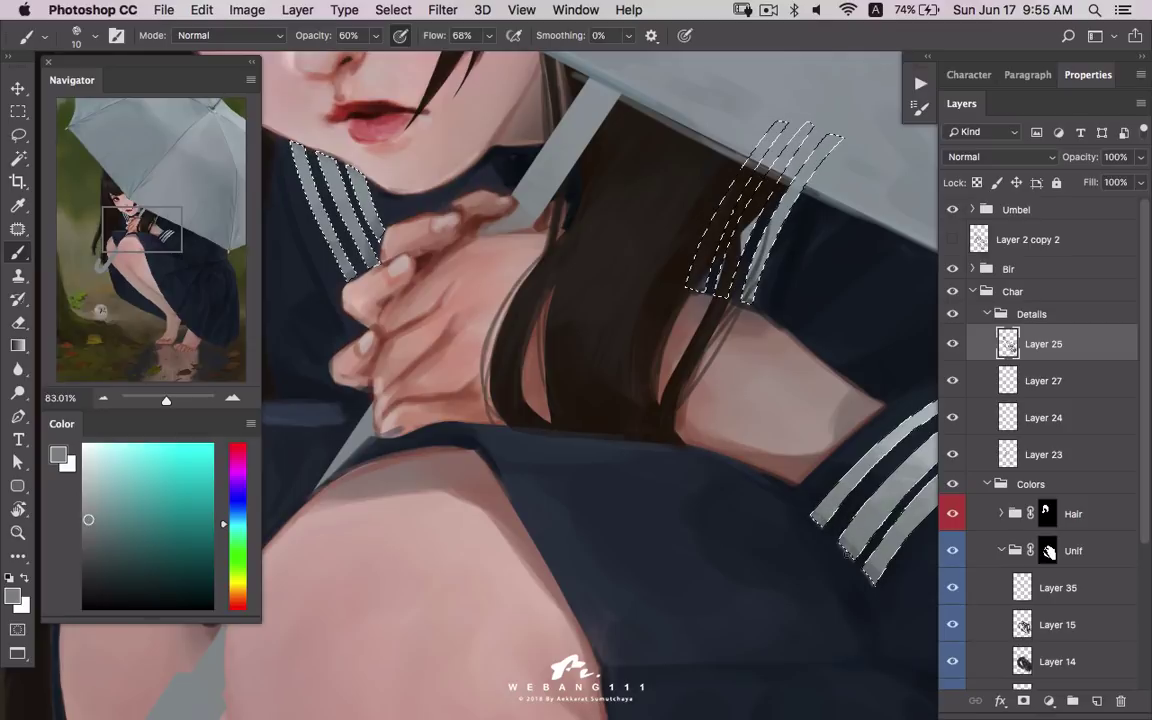
- Deselect the stripes, reset colours to default, and shrink the brush to 10 px over the cuff
{"action": "key", "text": "ctrl+d"}
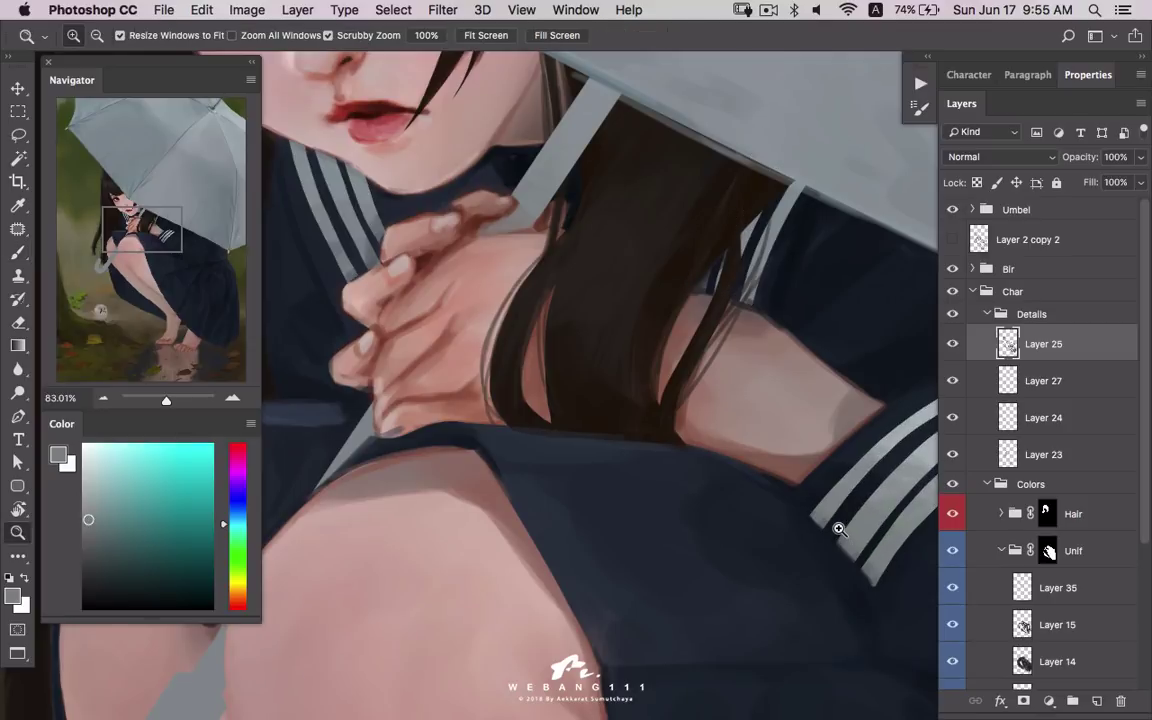
{"action": "key", "text": "d"}
{"action": "right_click", "coordinate": [760, 466]}
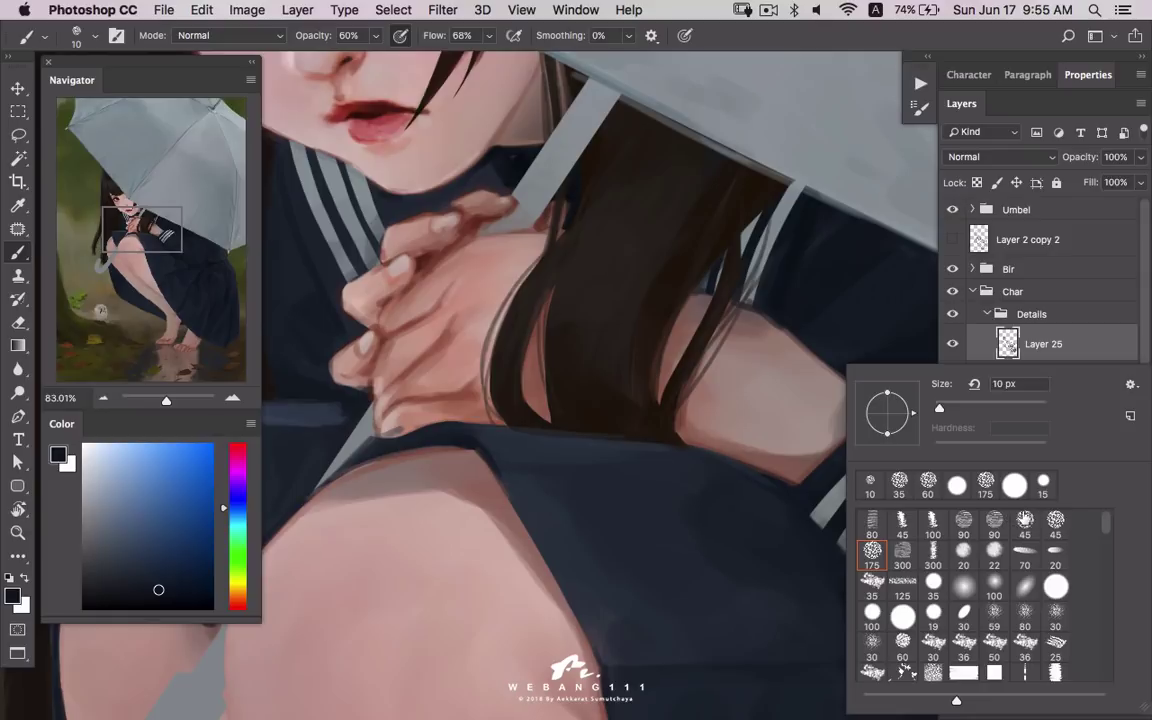
{"action": "key", "text": "Escape"}
{"action": "key", "text": "bracketleft"}
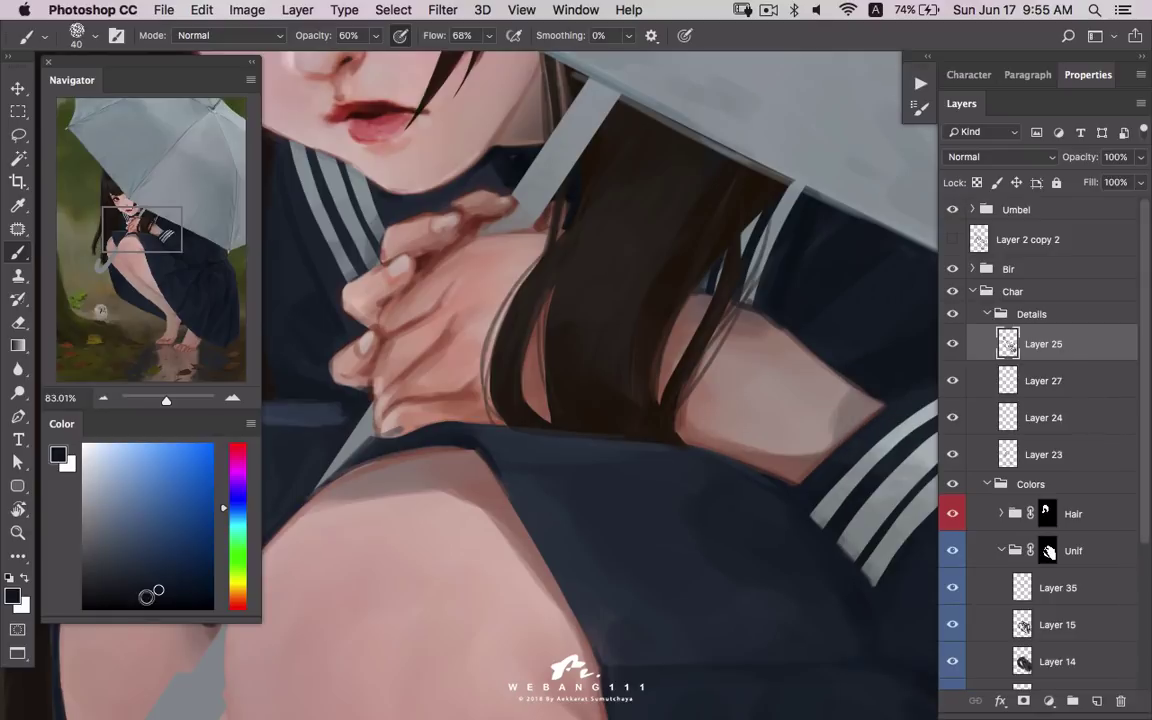
{"action": "key", "text": "bracketleft"}
{"action": "key", "text": "bracketleft"}
{"action": "key", "text": "bracketleft"}
{"action": "scroll", "coordinate": [870, 555], "scroll_direction": "down", "scroll_amount": 3}
{"action": "scroll", "coordinate": [870, 555], "scroll_direction": "right", "scroll_amount": 3}
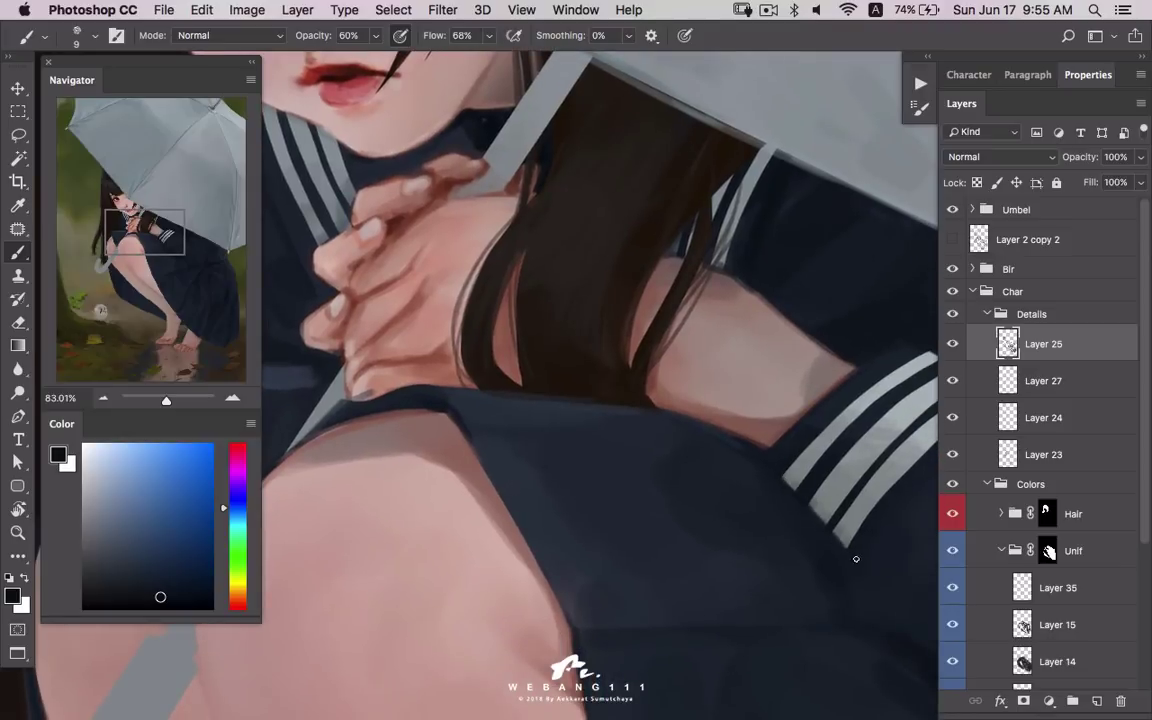
{"action": "left_click_drag", "start_coordinate": [901, 494], "coordinate": [758, 527]}
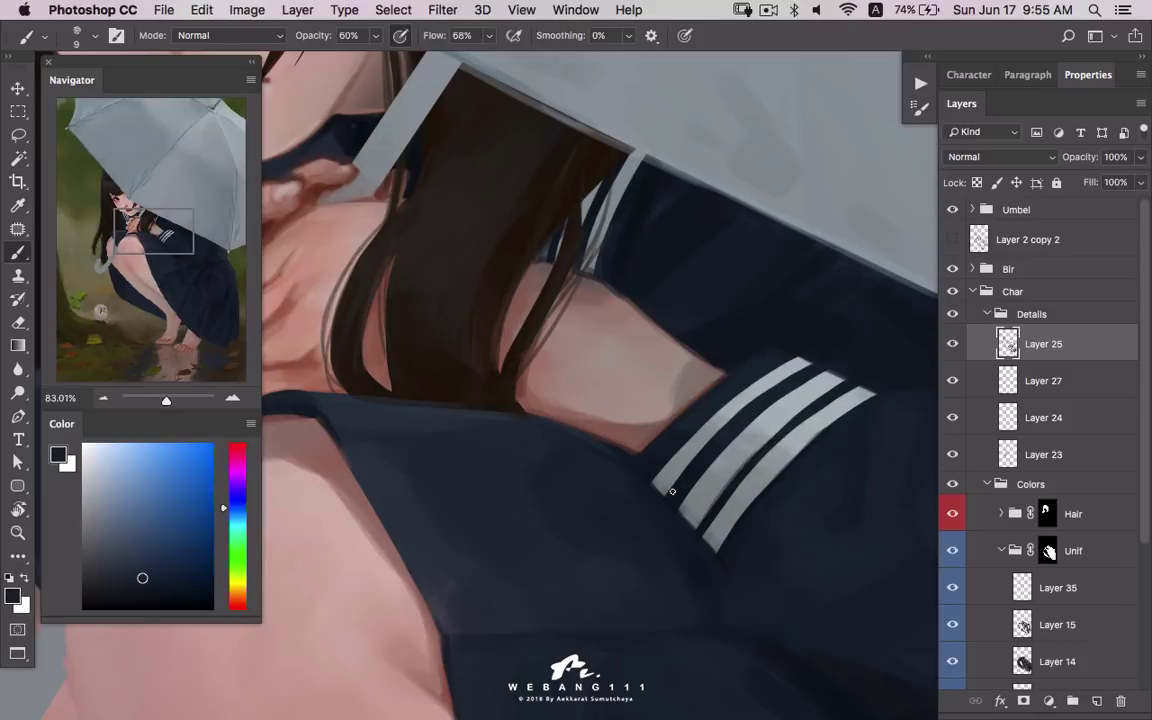
- Alt-sample the sleeve's dark navy and light grey stripe colours in turn
{"action": "left_click", "coordinate": [606, 442], "text": "alt"}
{"action": "left_click", "coordinate": [705, 428], "text": "alt"}
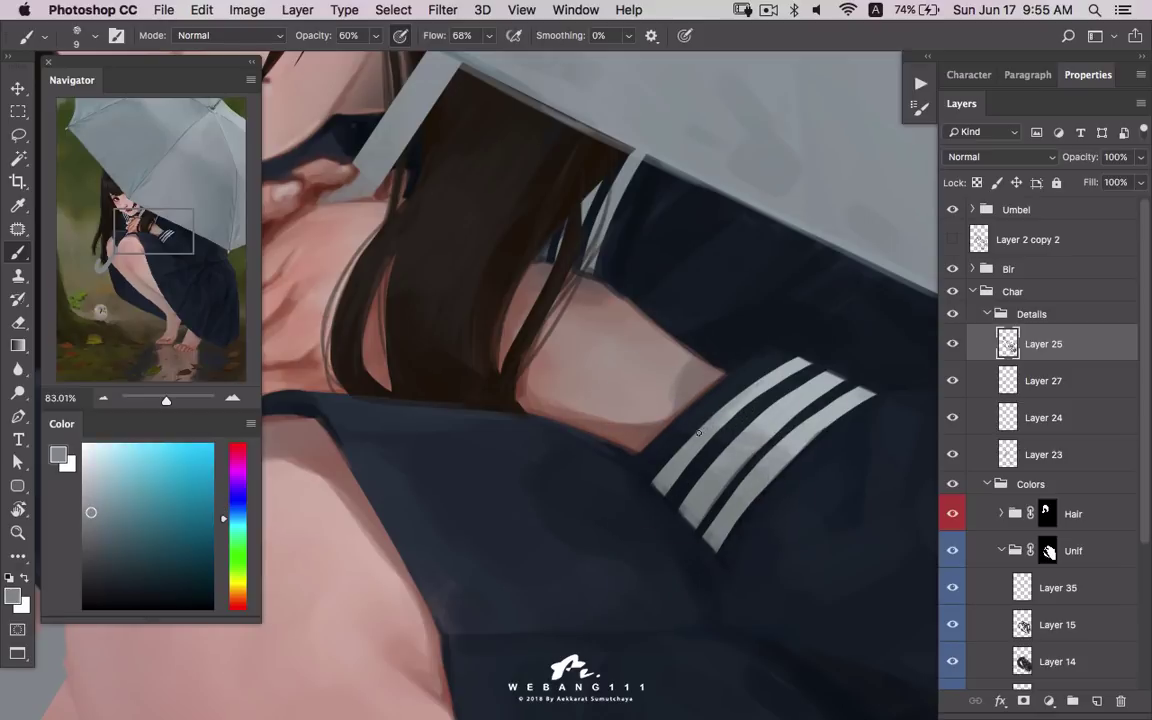
{"action": "left_click", "coordinate": [695, 343], "text": "alt"}
{"action": "left_click", "coordinate": [735, 370], "text": "alt"}
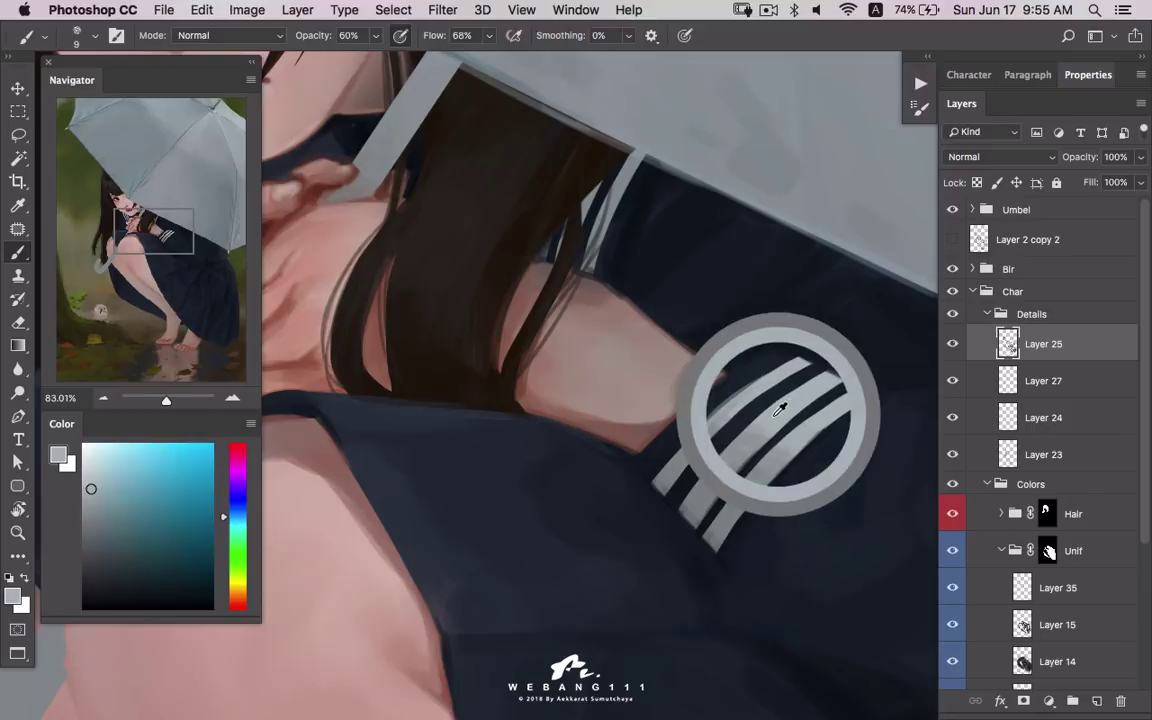
{"action": "left_click", "coordinate": [745, 325], "text": "alt"}
{"action": "left_click", "coordinate": [804, 364], "text": "alt"}
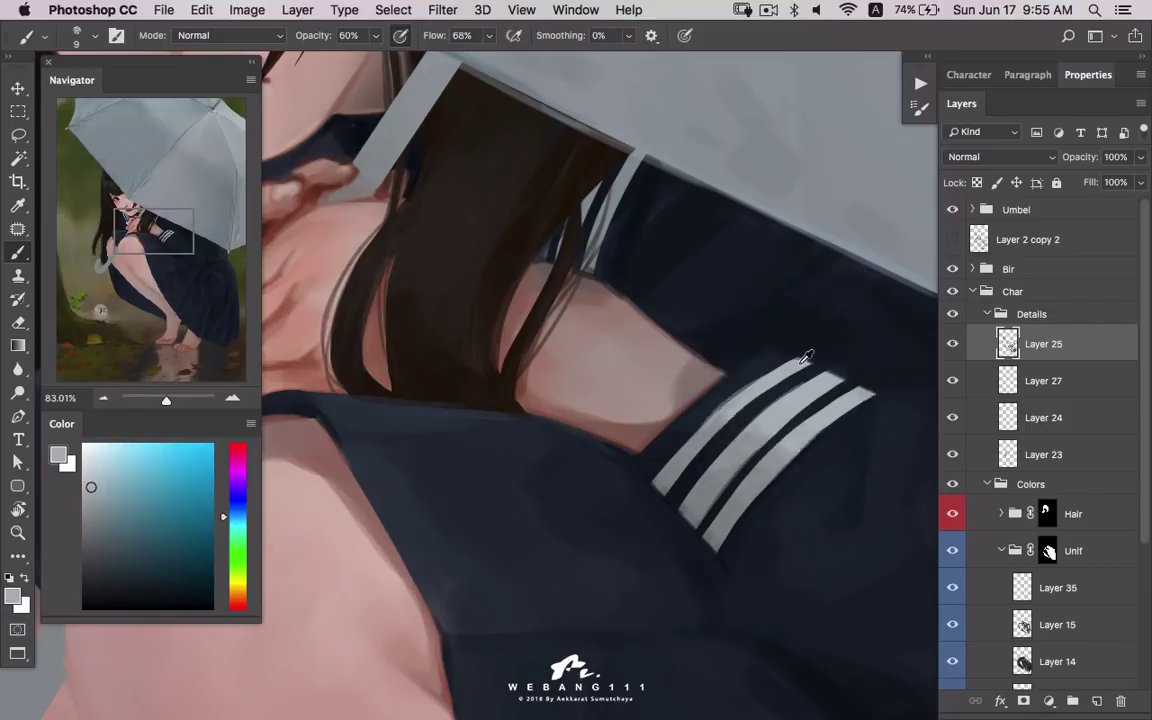
{"action": "left_click", "coordinate": [816, 372], "text": "alt"}
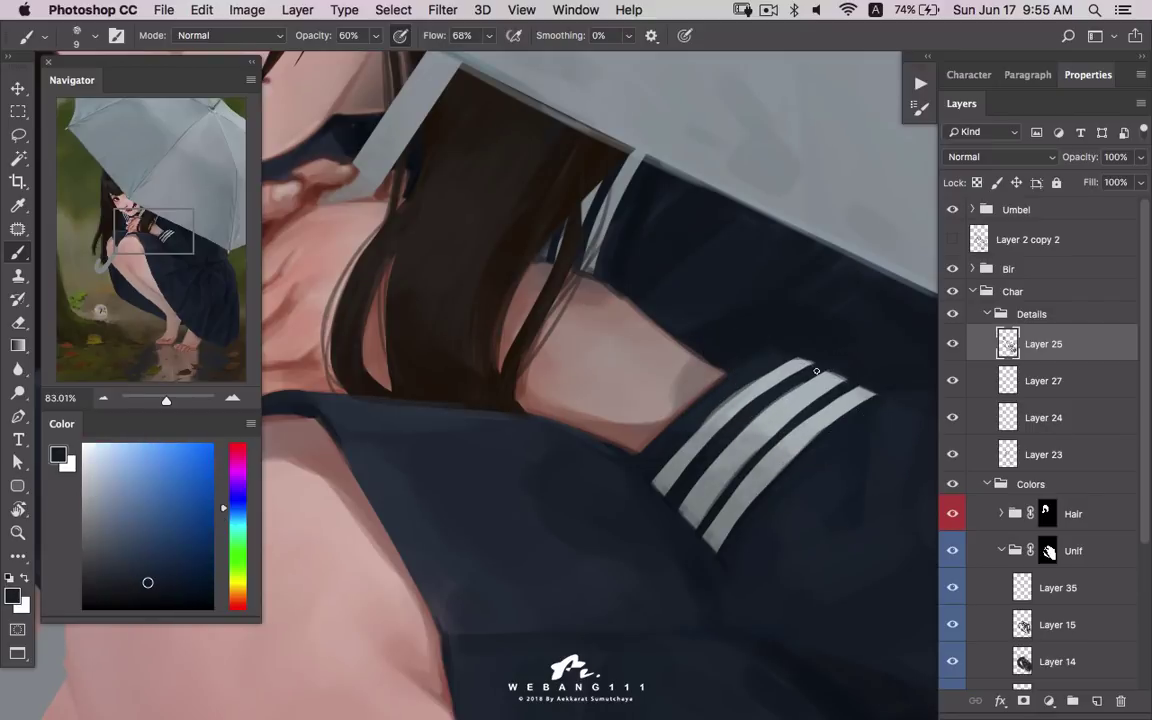
{"action": "left_click", "coordinate": [785, 368], "text": "alt"}
{"action": "left_click", "coordinate": [786, 345], "text": "alt"}
{"action": "left_click", "coordinate": [790, 355], "text": "alt"}
- Sample the uniform's near-black, dark teal, dark blue and muted brownish grey tones
{"action": "scroll", "coordinate": [694, 373], "scroll_direction": "up", "scroll_amount": 2}
{"action": "scroll", "coordinate": [660, 320], "scroll_direction": "up", "scroll_amount": 2}
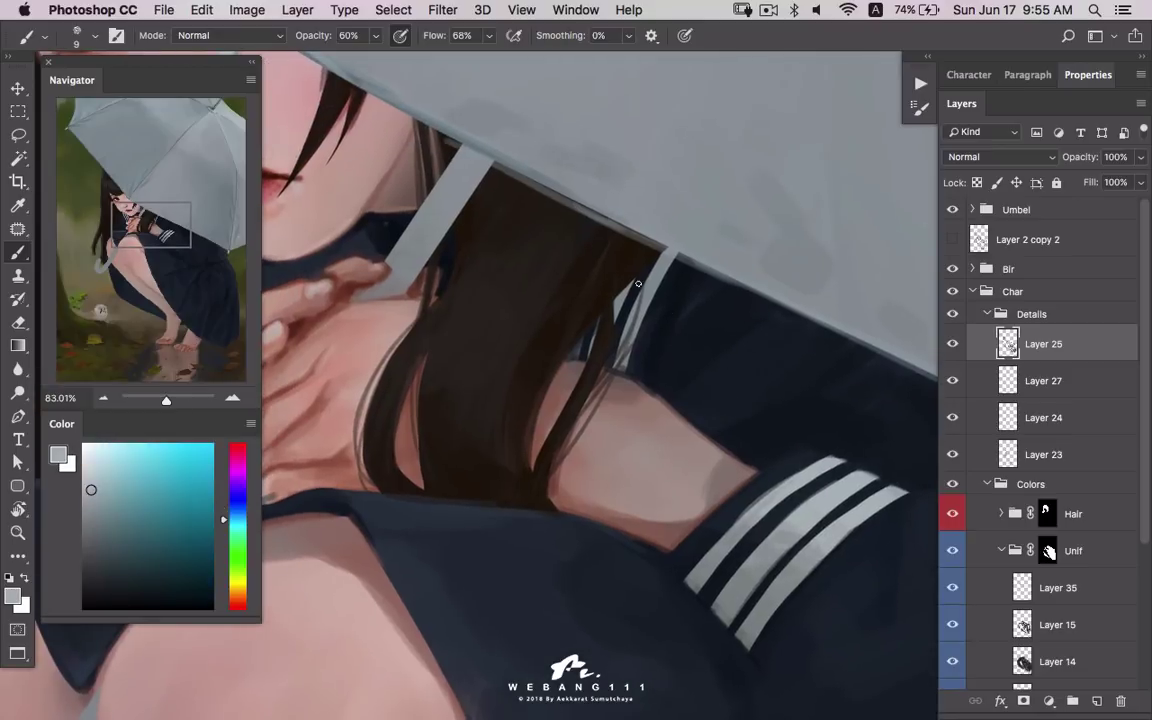
{"action": "left_click", "coordinate": [626, 282], "text": "alt"}
{"action": "left_click", "coordinate": [677, 258], "text": "alt"}
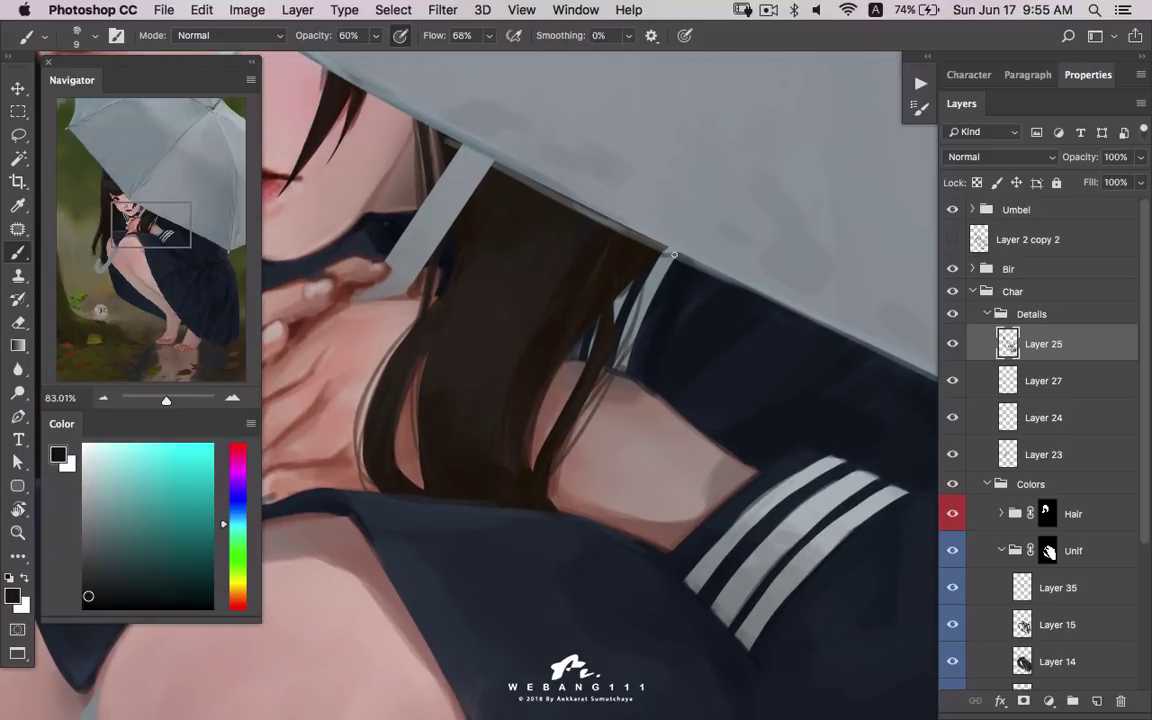
{"action": "left_click", "coordinate": [649, 308], "text": "alt"}
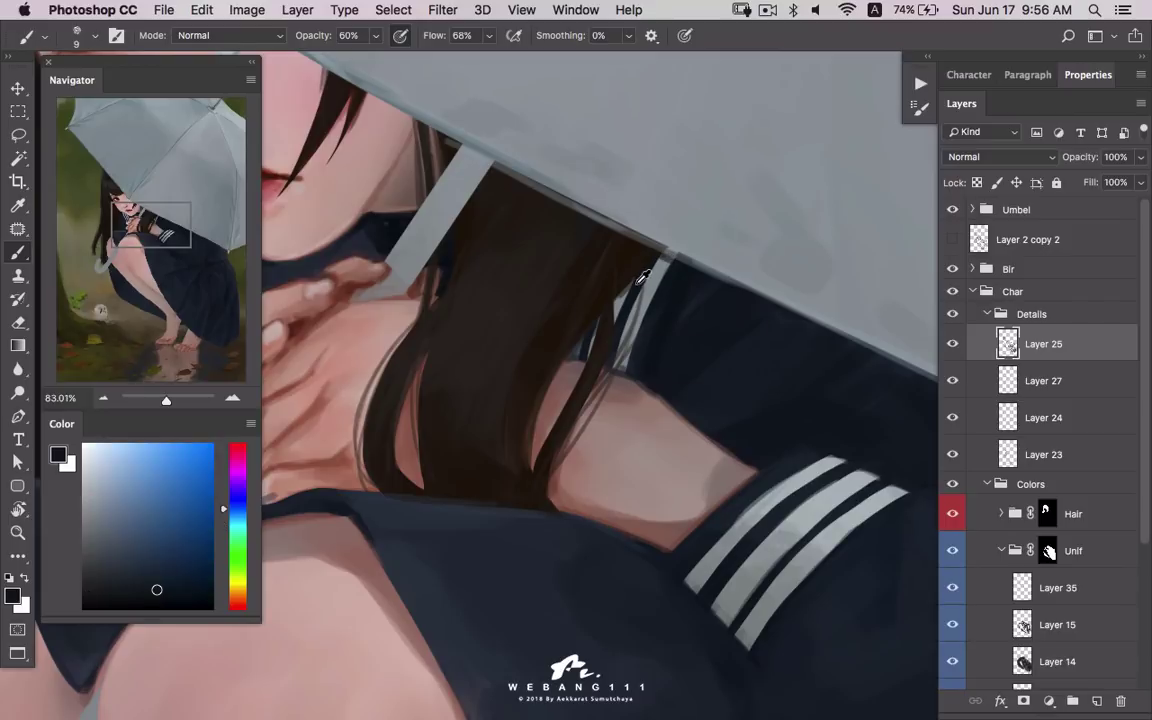
{"action": "left_click", "coordinate": [641, 280], "text": "alt"}
{"action": "left_click", "coordinate": [567, 362], "text": "alt"}
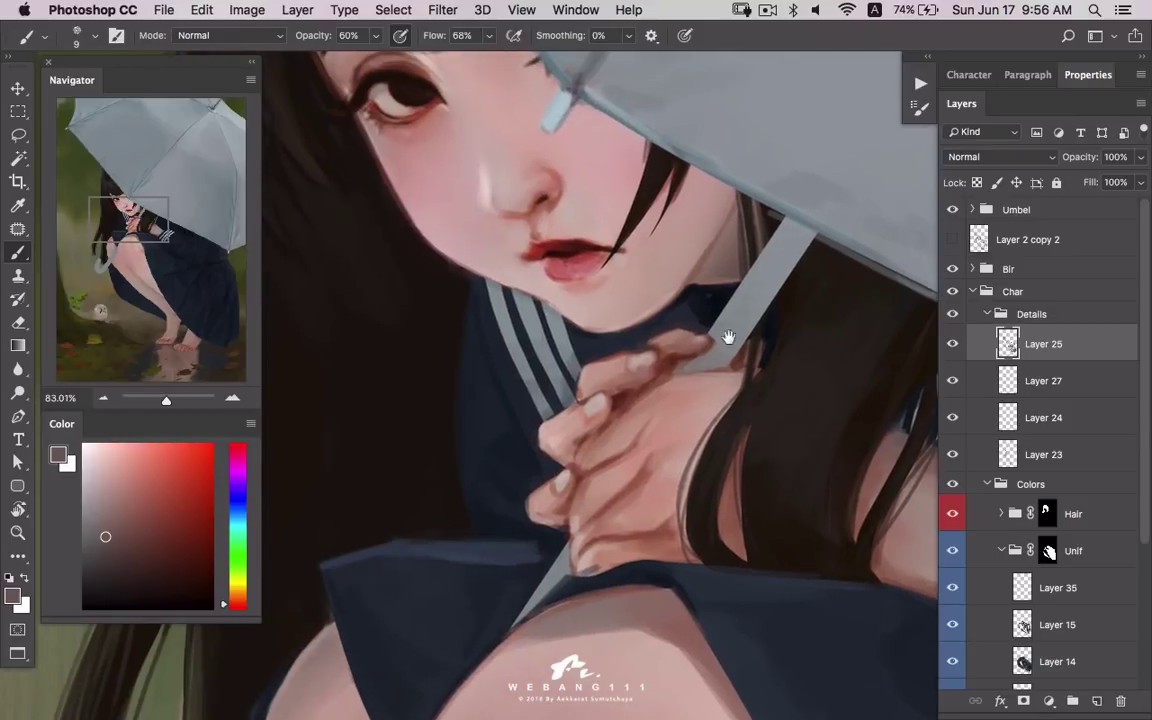
- Sample skin, navy and stripe colours, paint the hand and collar, and undo a stray stroke
{"action": "left_click", "coordinate": [600, 290], "text": "alt"}
{"action": "left_click", "coordinate": [569, 325], "text": "alt"}
{"action": "left_click", "coordinate": [375, 152], "text": "alt"}
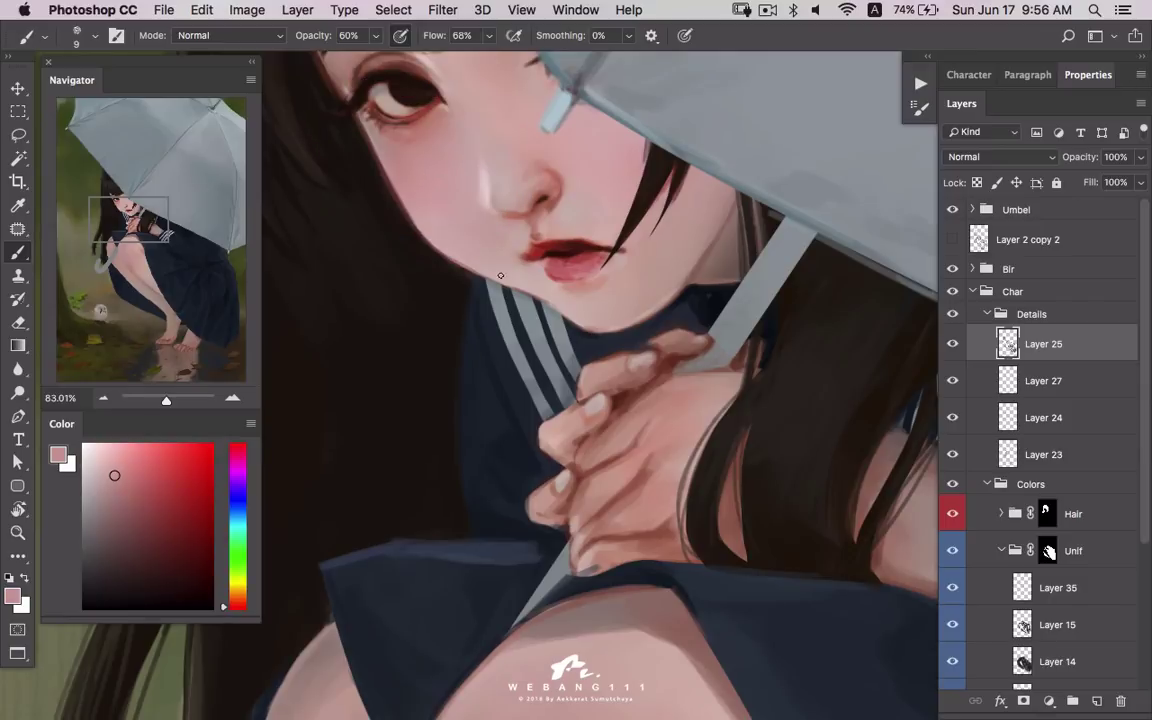
{"action": "left_click", "coordinate": [145, 509]}
{"action": "left_click", "coordinate": [505, 296], "text": "alt"}
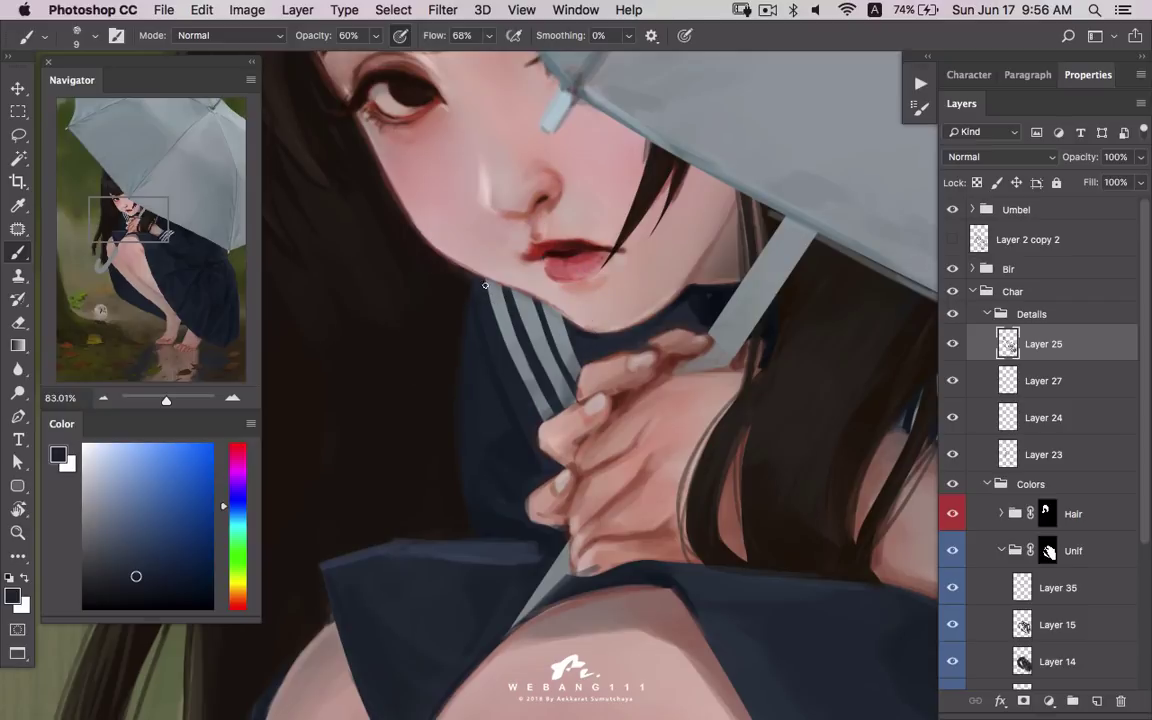
{"action": "left_click", "coordinate": [521, 376], "text": "alt"}
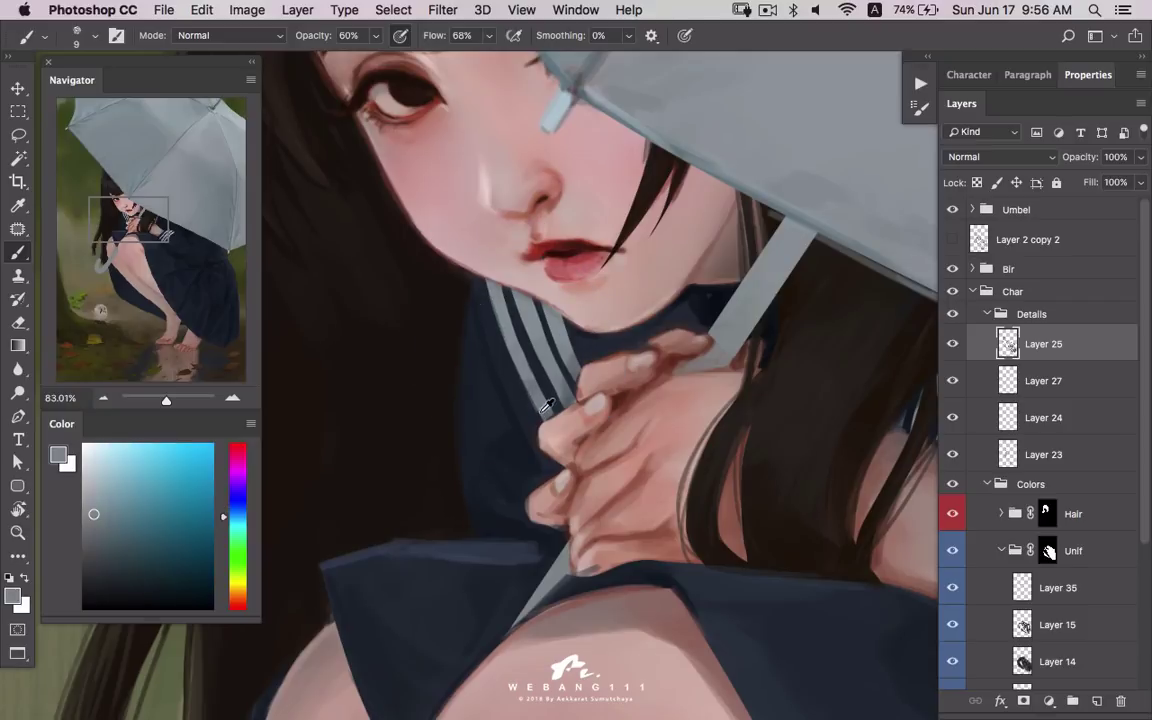
{"action": "left_click", "coordinate": [548, 408], "text": "alt"}
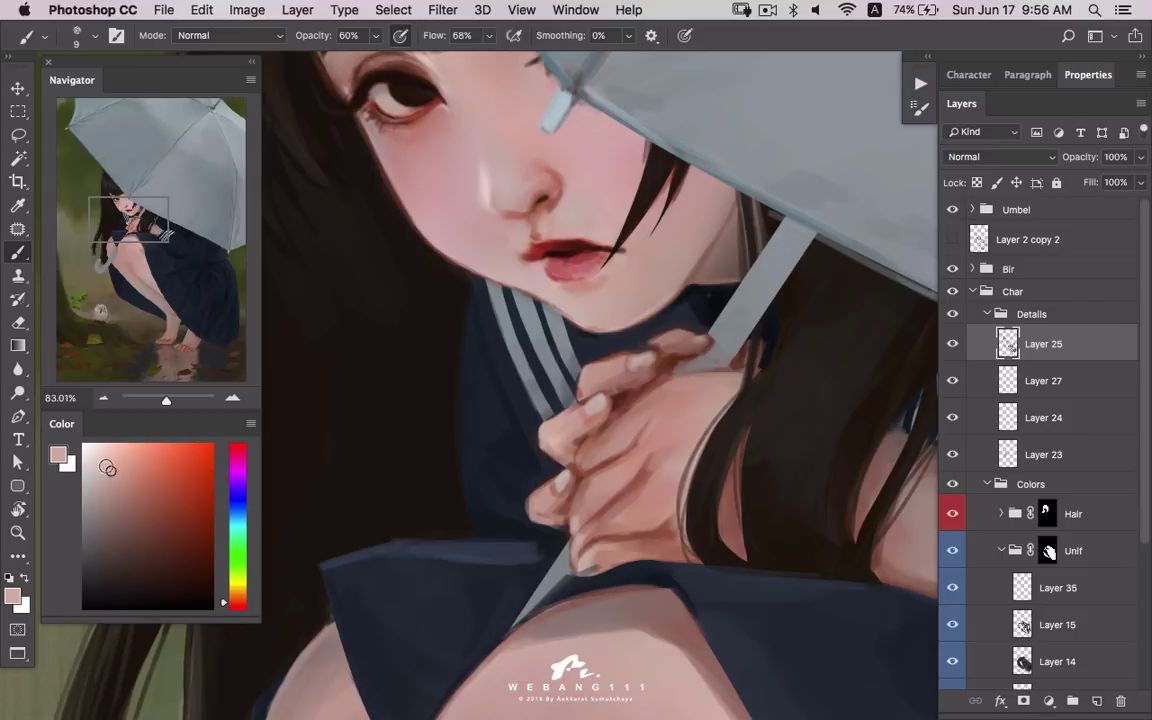
{"action": "key", "text": "ctrl+z"}
- Touch up the collar stripe, thigh and skirt in grey-blue, skin pink and navy
{"action": "left_click", "coordinate": [574, 357], "text": "alt"}
{"action": "left_click", "coordinate": [514, 347], "text": "alt"}
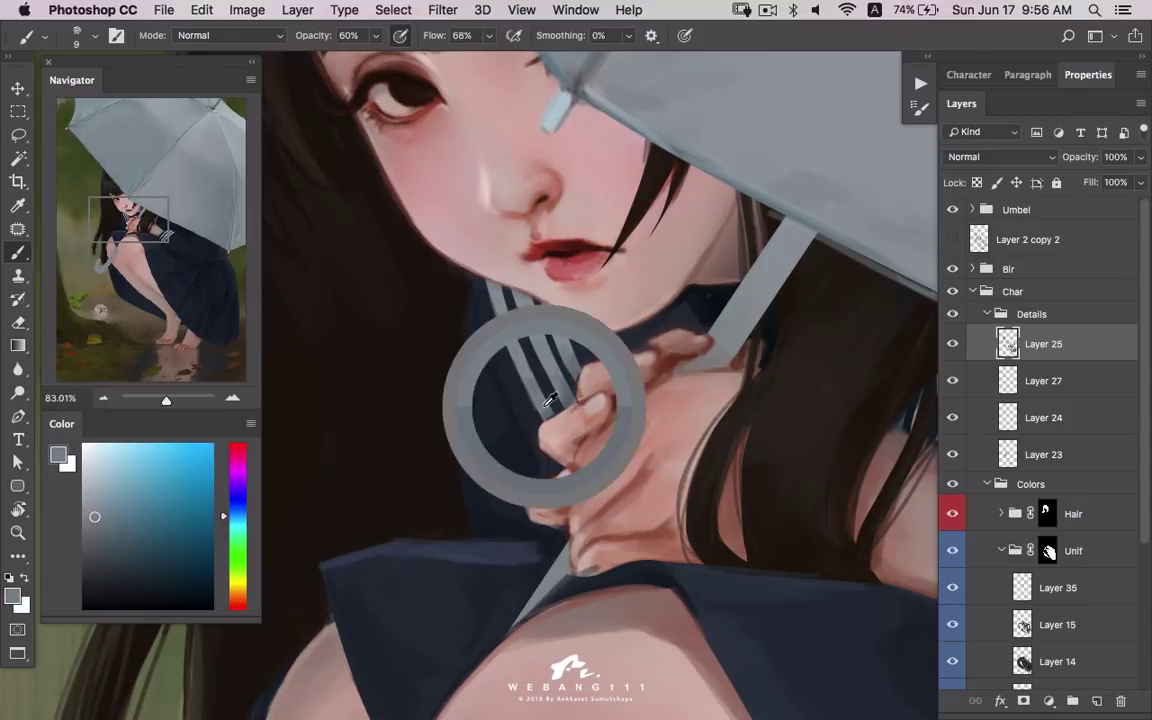
{"action": "key", "text": "z"}
{"action": "mouse_move", "coordinate": [700, 470]}
{"action": "left_mouse_down"}
{"action": "mouse_move", "coordinate": [630, 470]}
{"action": "mouse_move", "coordinate": [630, 420]}
{"action": "left_mouse_up"}
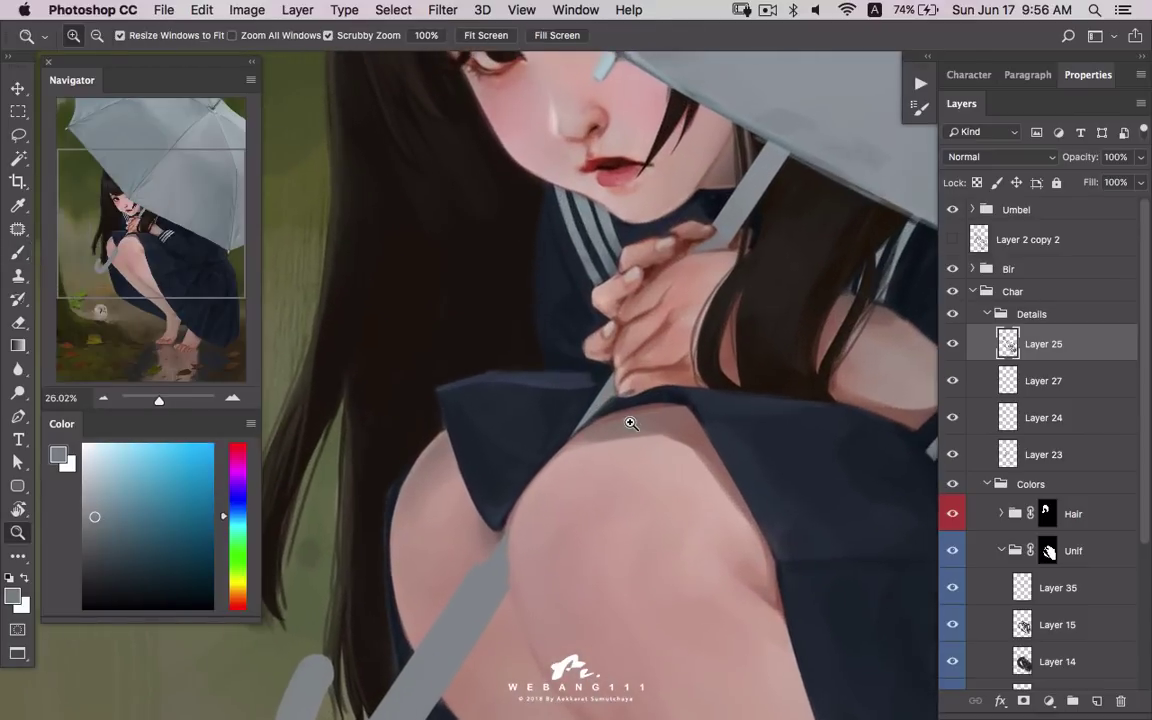
{"action": "key", "text": "b"}
{"action": "left_click", "coordinate": [581, 385], "text": "alt"}
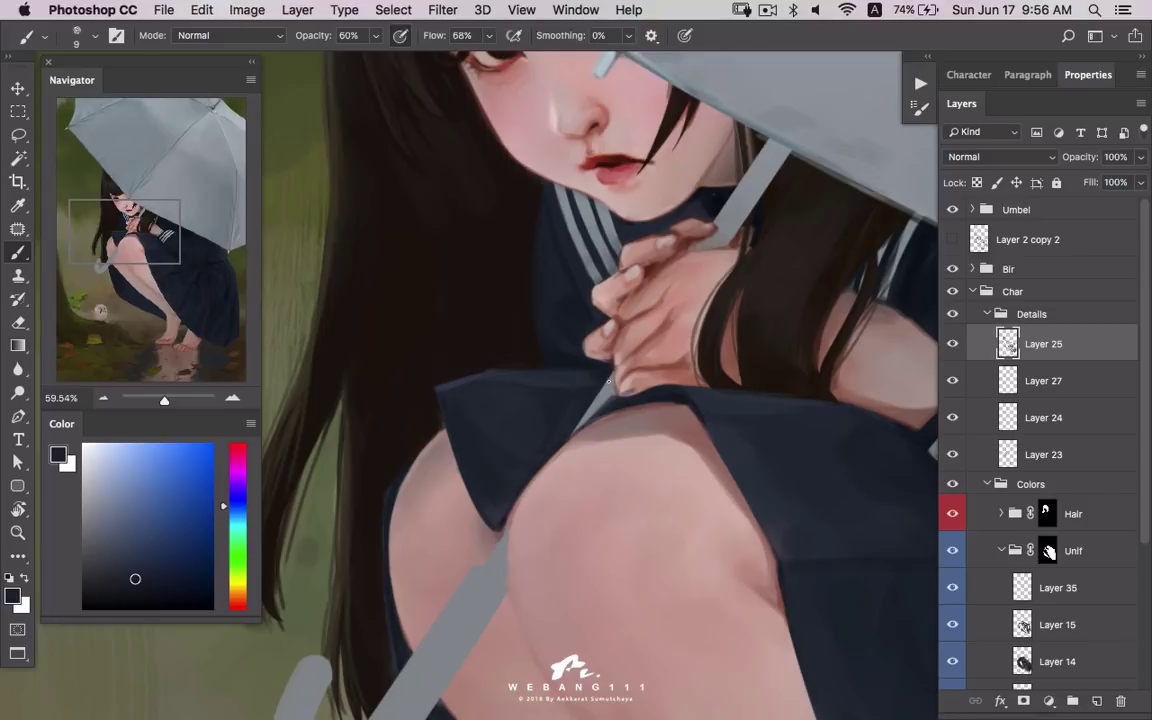
{"action": "left_click", "coordinate": [600, 376], "text": "alt"}
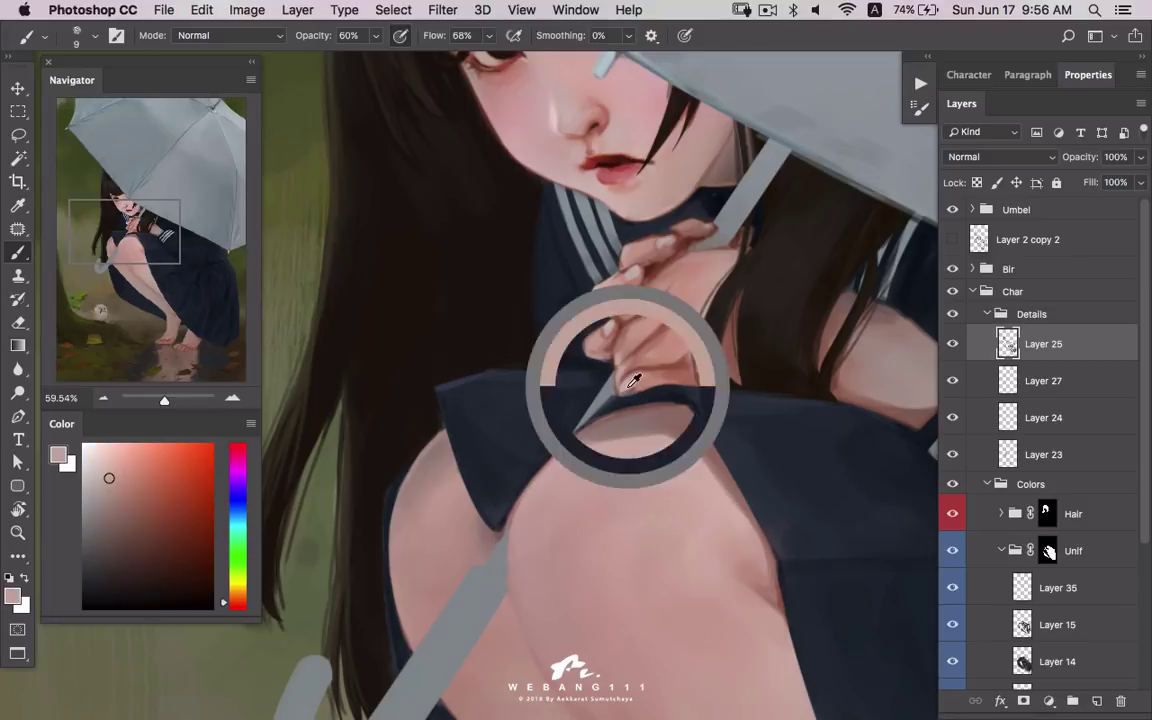
{"action": "left_click", "coordinate": [574, 348], "text": "alt"}
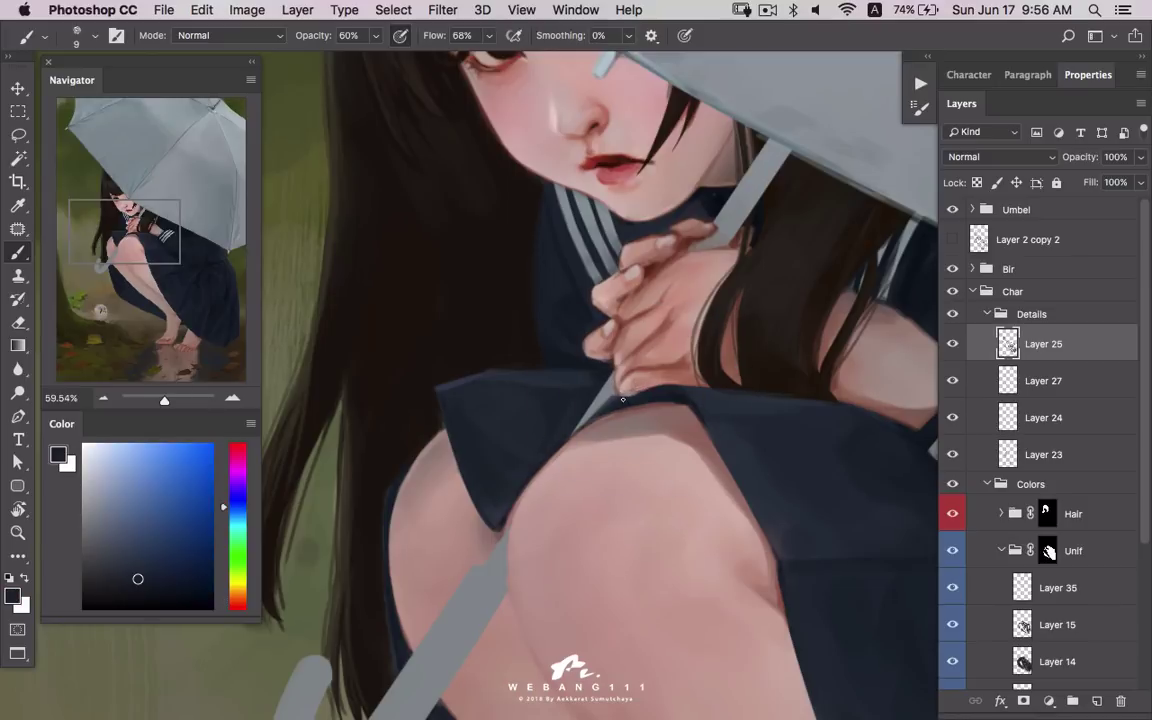
{"action": "left_click_drag", "start_coordinate": [706, 389], "coordinate": [619, 421]}
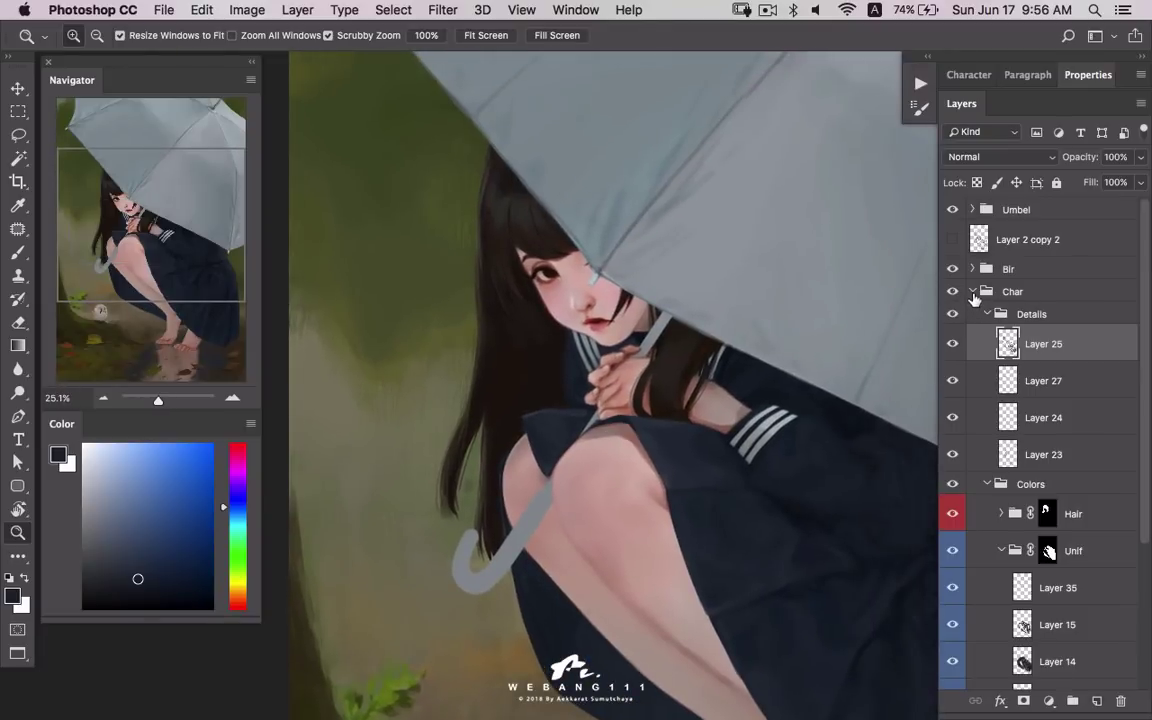
- Collapse Char, expand the Umbel group and add Layer 36 above Layer 18
{"action": "left_click", "coordinate": [973, 292]}
{"action": "left_click", "coordinate": [972, 269]}
{"action": "left_click", "coordinate": [972, 269]}
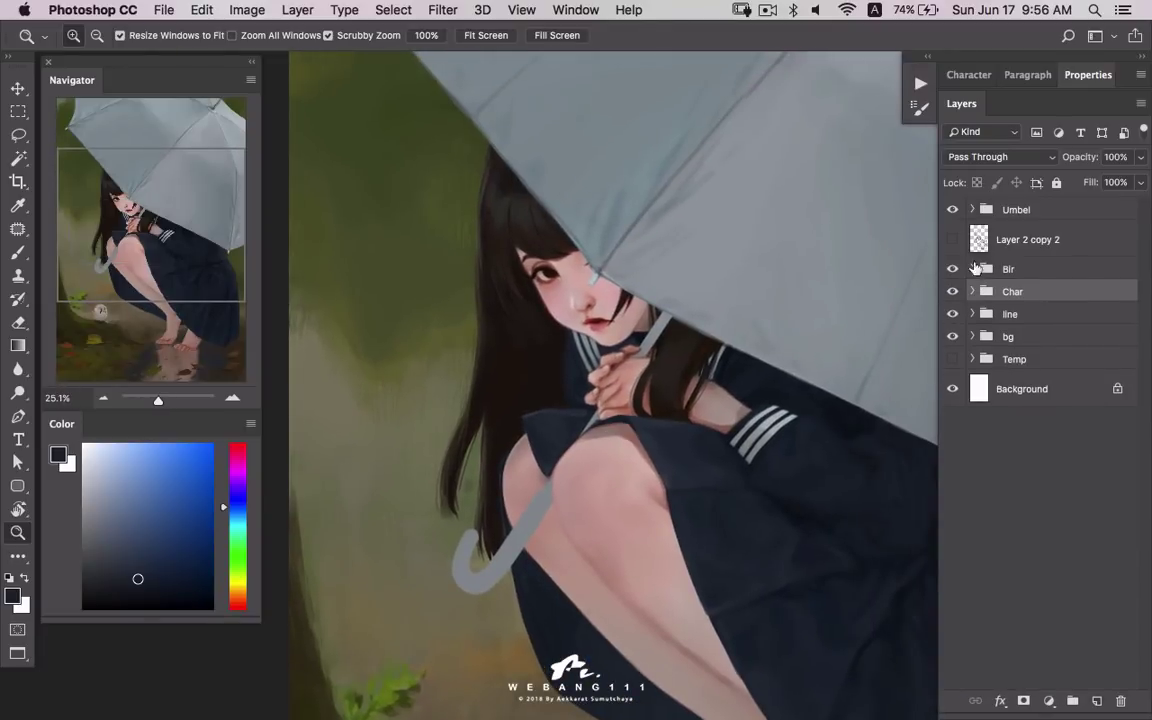
{"action": "left_click", "coordinate": [972, 209]}
{"action": "left_click", "coordinate": [988, 276]}
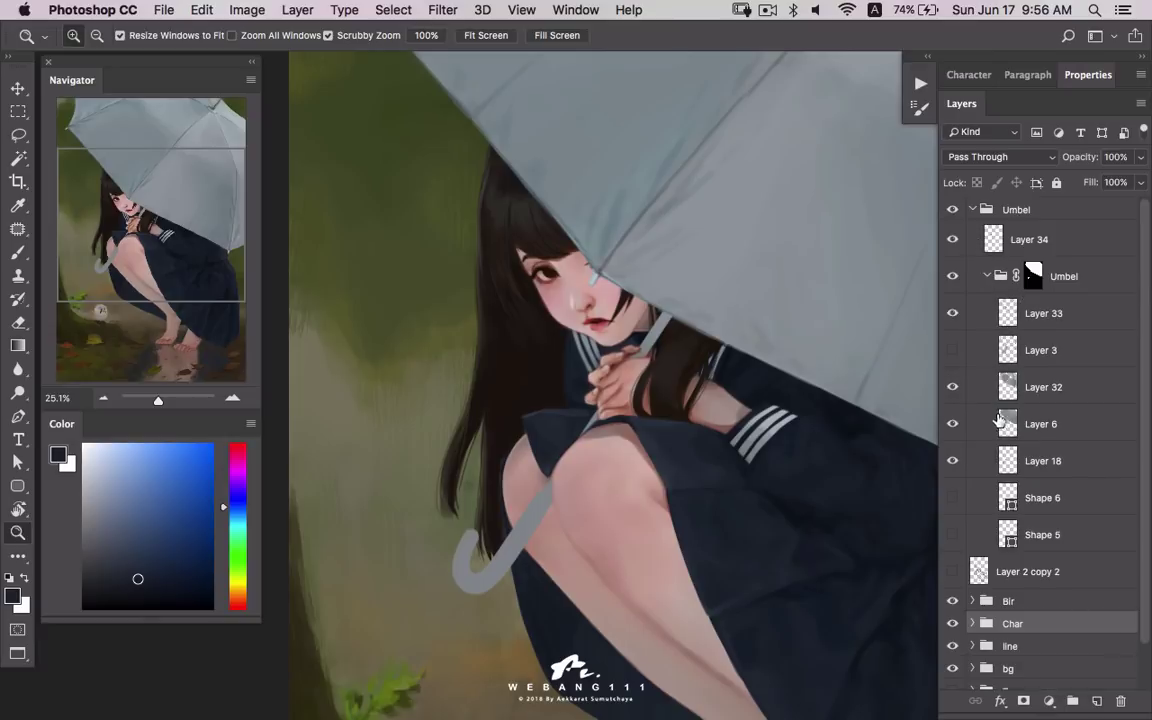
{"action": "left_click", "coordinate": [1000, 460]}
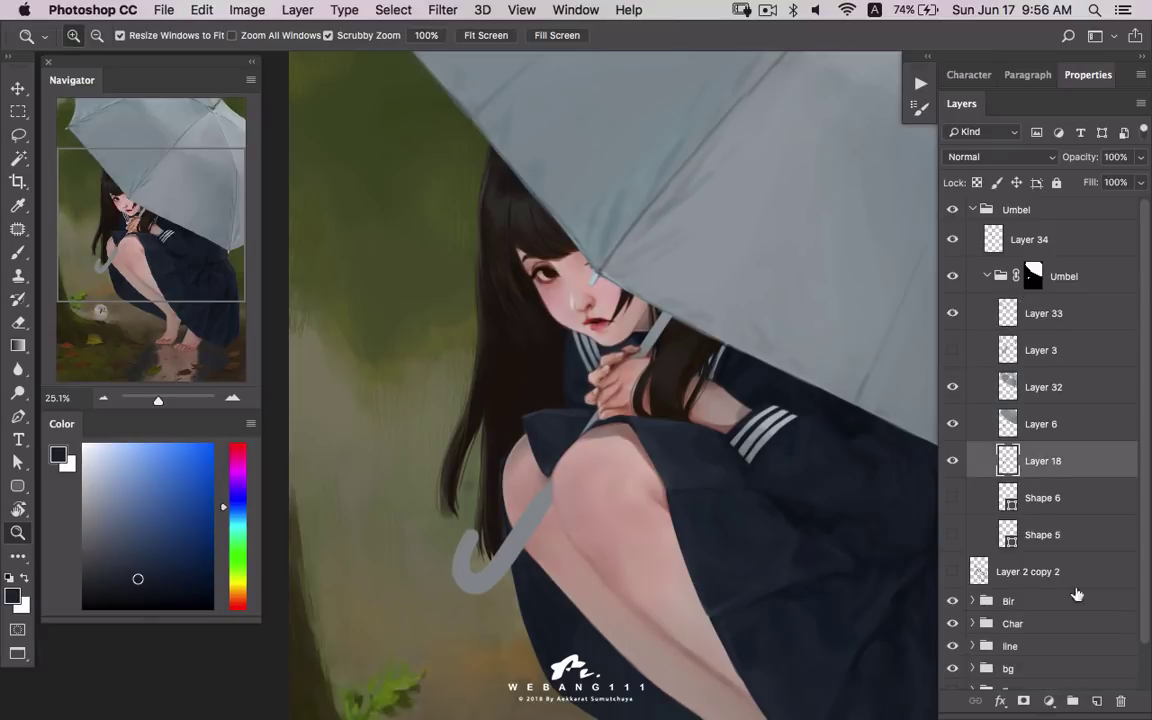
{"action": "left_click", "coordinate": [1097, 701]}
- Zoom in on the hands and shaft and pick a lighter skin pink with a larger brush
{"action": "left_click_drag", "start_coordinate": [675, 405], "coordinate": [671, 301]}
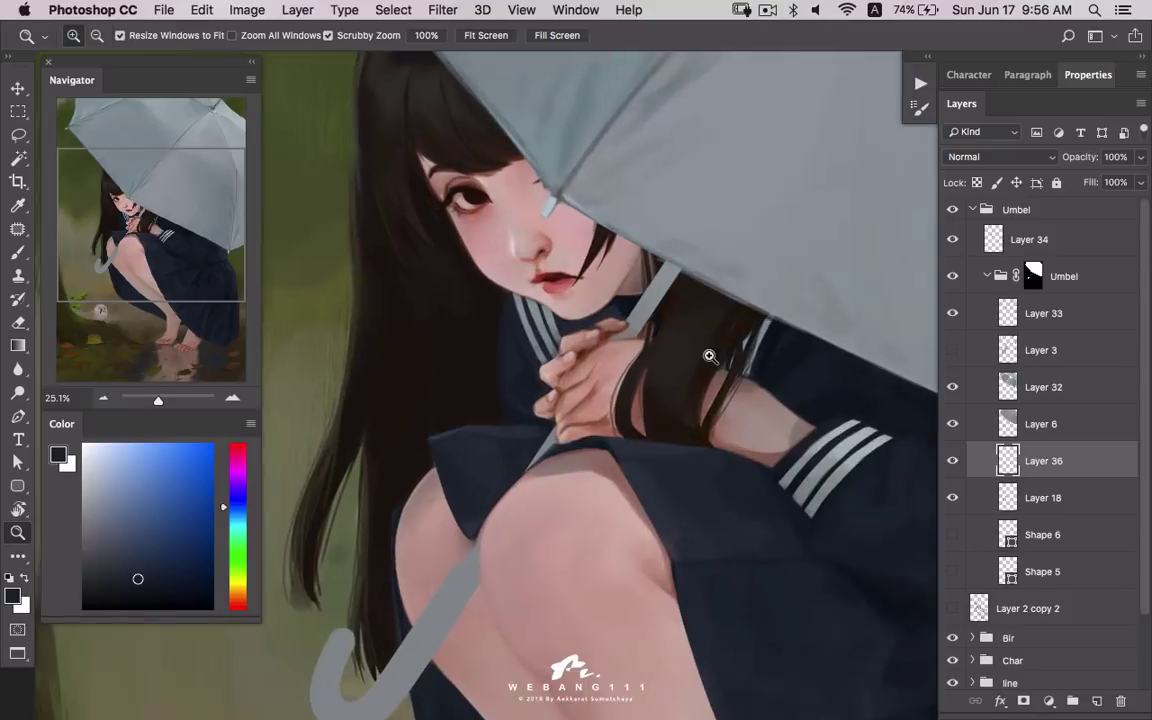
{"action": "key", "text": "b"}
{"action": "left_click", "coordinate": [663, 265], "text": "alt"}
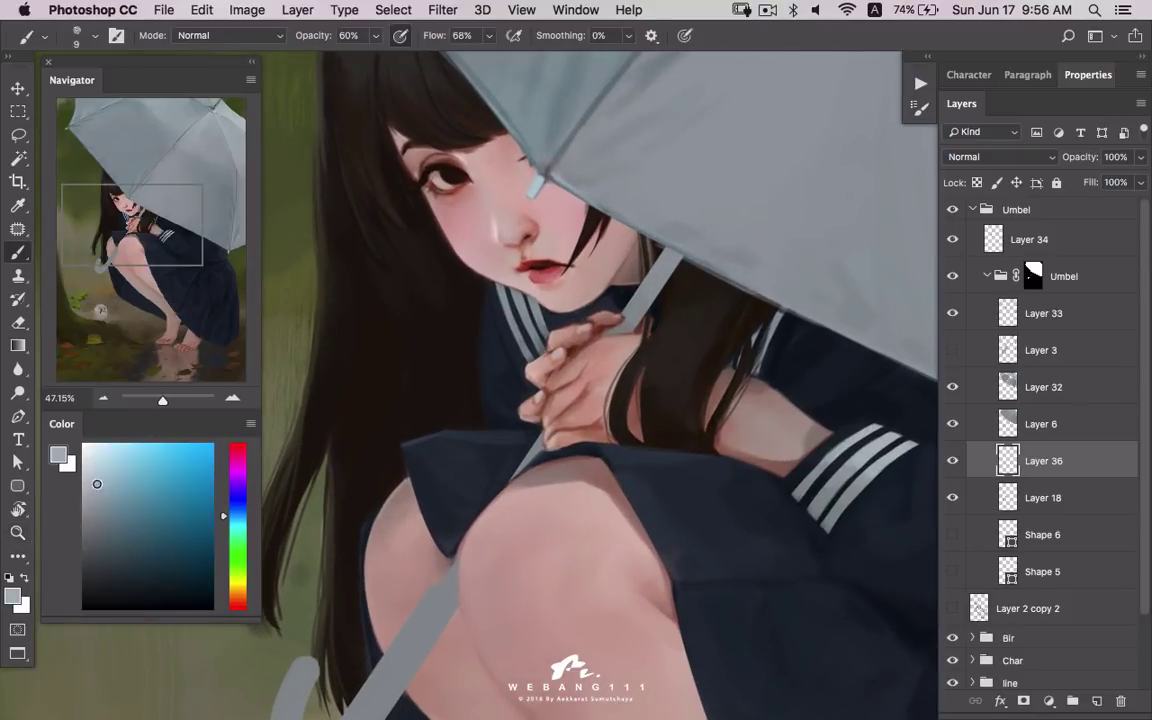
{"action": "left_click", "coordinate": [615, 266], "text": "alt"}
{"action": "left_click", "coordinate": [628, 291], "text": "alt"}
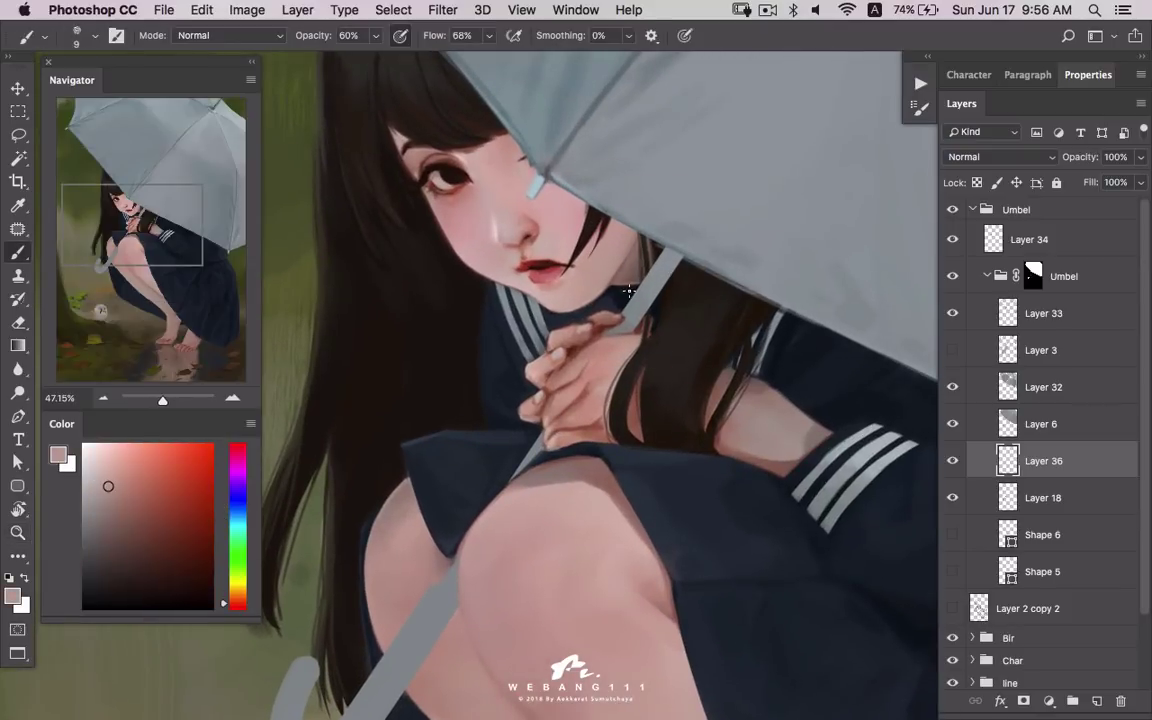
{"action": "key", "text": "bracketright"}
{"action": "key", "text": "bracketright"}
{"action": "left_click_drag", "start_coordinate": [108, 485], "coordinate": [110, 470]}
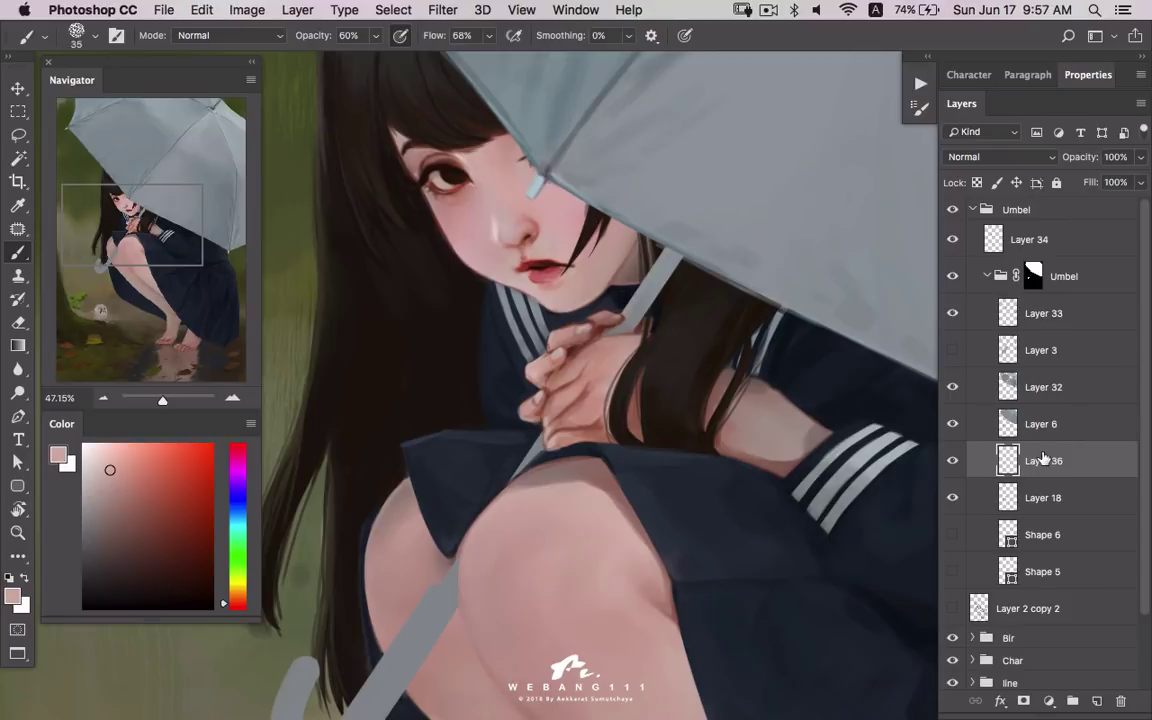
- Add Layer 37 above Layer 6 in the Umbel group
{"action": "mouse_move", "coordinate": [1043, 458]}
{"action": "left_mouse_down"}
{"action": "mouse_move", "coordinate": [1054, 414]}
{"action": "mouse_move", "coordinate": [1052, 440]}
{"action": "left_mouse_up"}
{"action": "left_click", "coordinate": [1050, 424]}
{"action": "left_click", "coordinate": [1040, 387]}
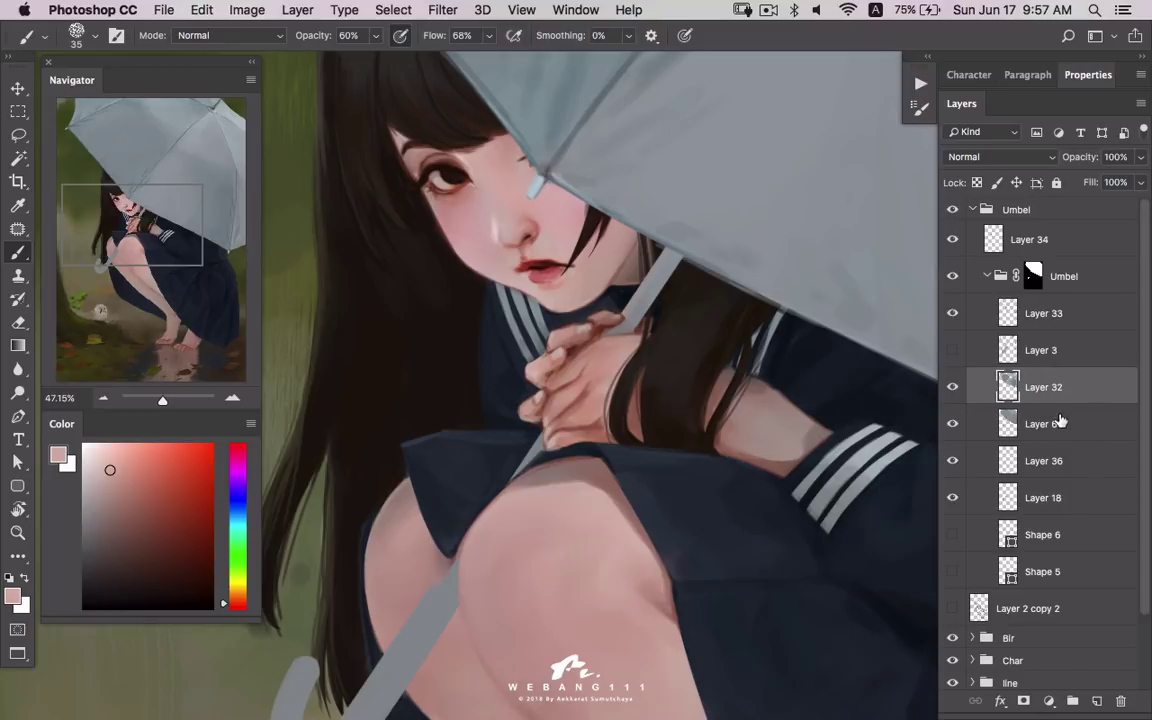
{"action": "left_click", "coordinate": [1060, 422]}
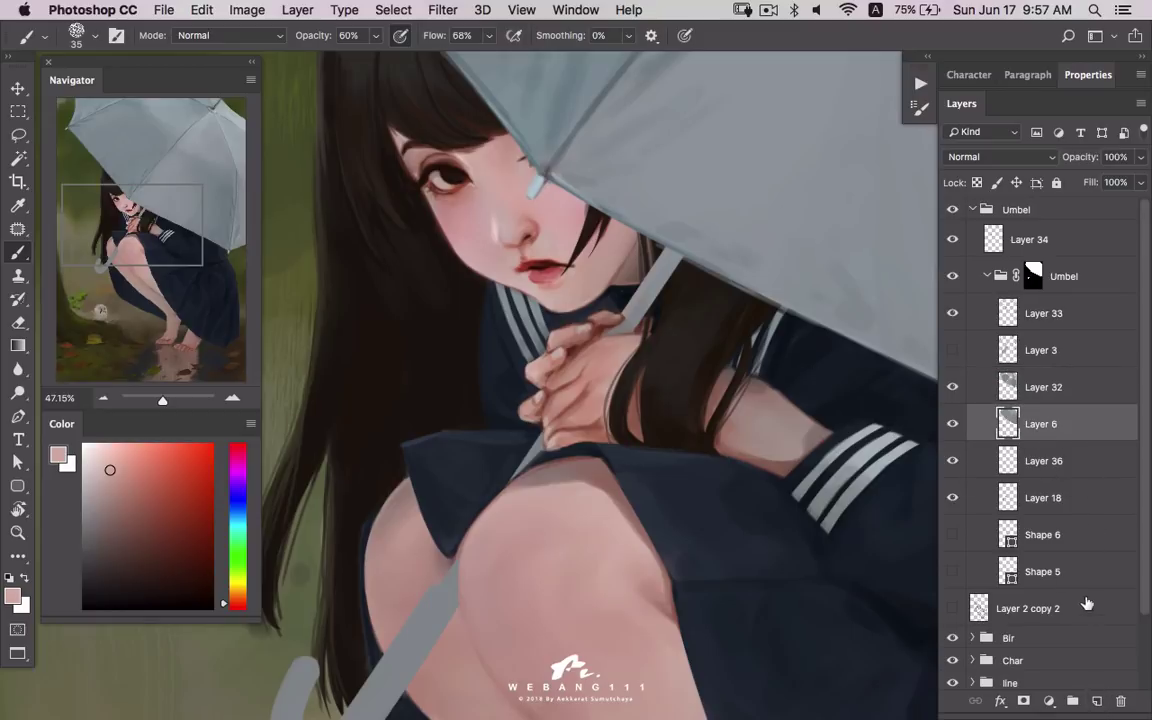
{"action": "left_click", "coordinate": [1097, 700]}
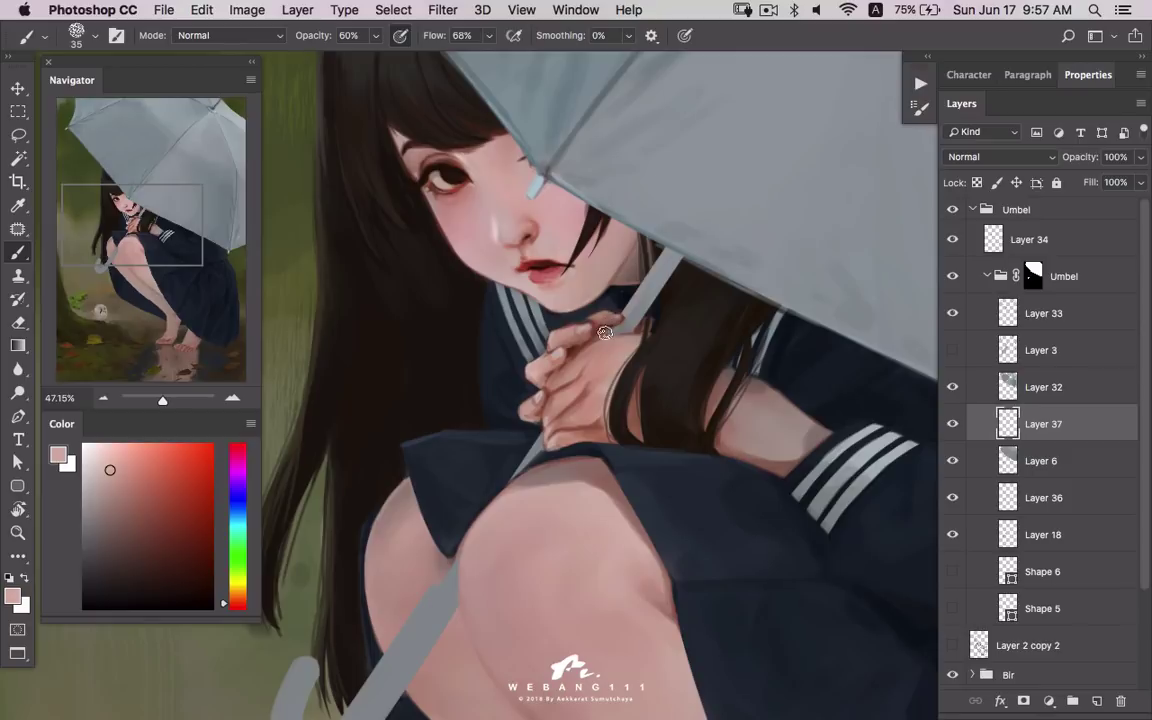
- Extend the umbrella pole into the hand and add a small pink highlight atop the shaft
{"action": "left_click", "coordinate": [545, 424]}
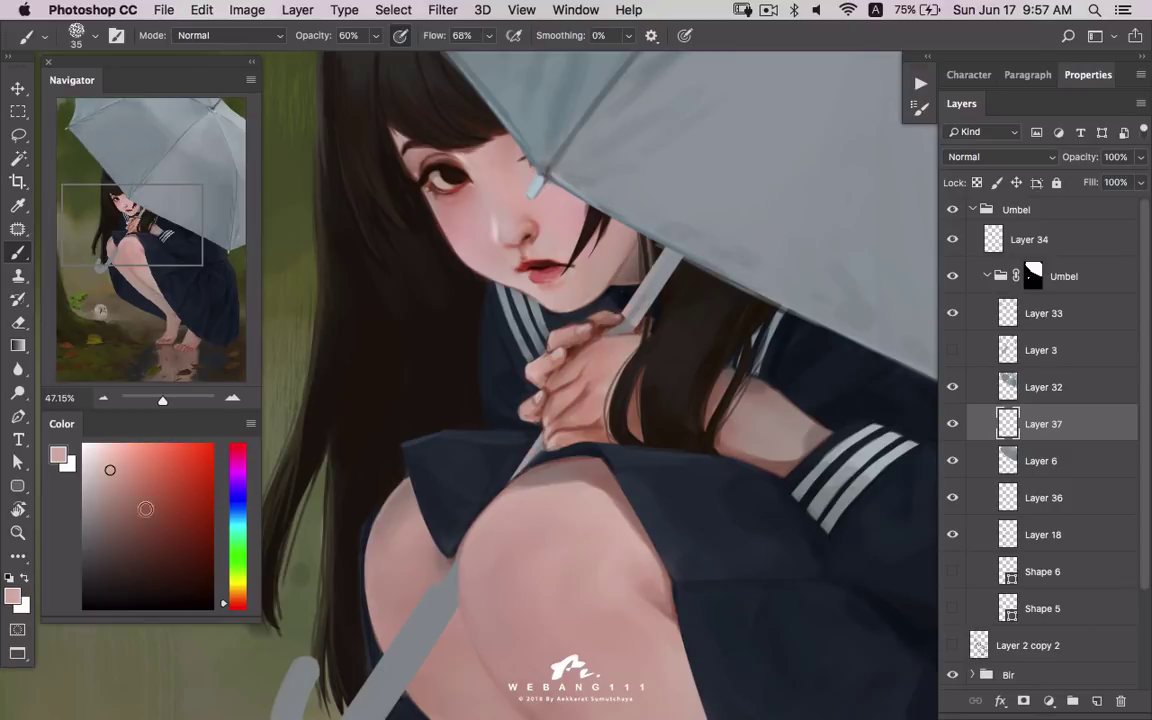
{"action": "left_click", "coordinate": [101, 492]}
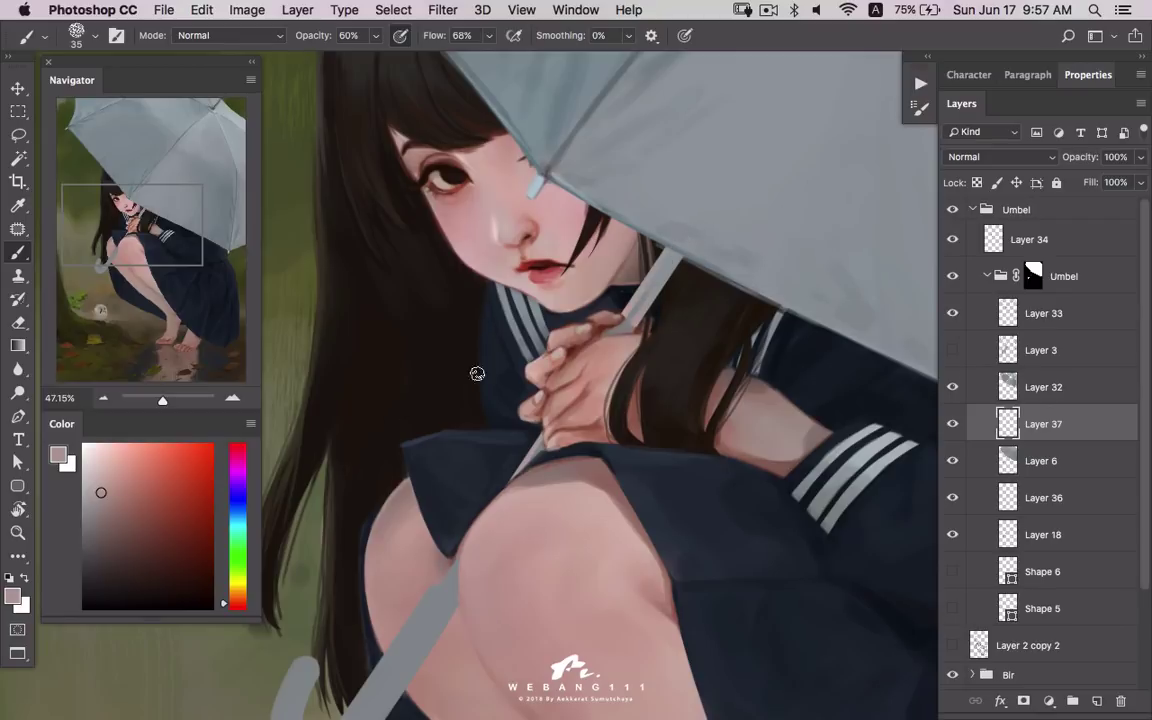
{"action": "left_click", "coordinate": [96, 472]}
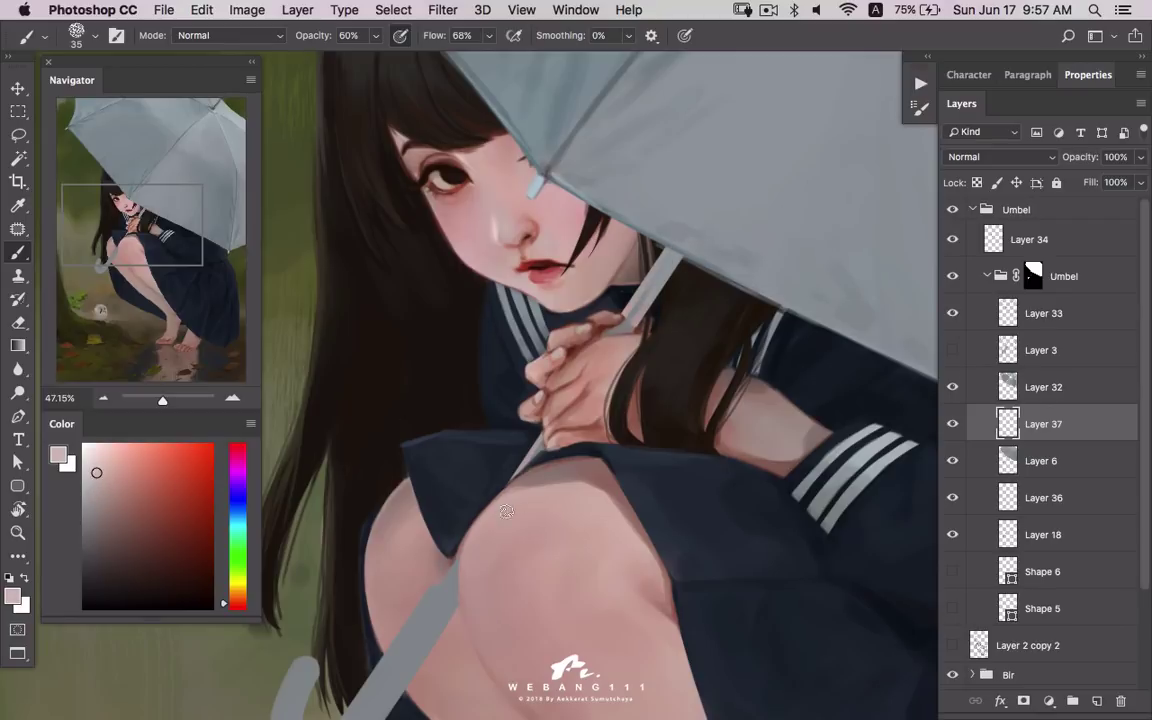
{"action": "left_click_drag", "start_coordinate": [672, 415], "coordinate": [752, 250]}
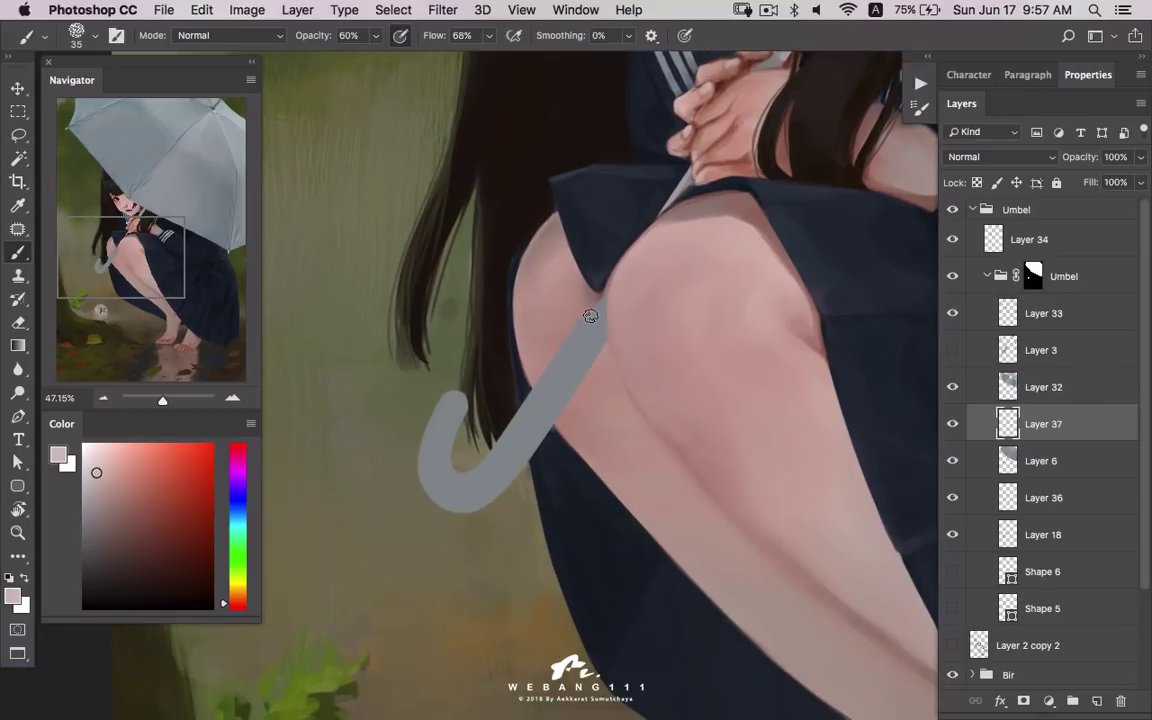
{"action": "left_click", "coordinate": [602, 316]}
{"action": "key", "text": "ctrl+z"}
{"action": "left_click", "coordinate": [592, 301], "text": "alt"}
{"action": "left_click", "coordinate": [600, 307]}
{"action": "left_click", "coordinate": [102, 518]}
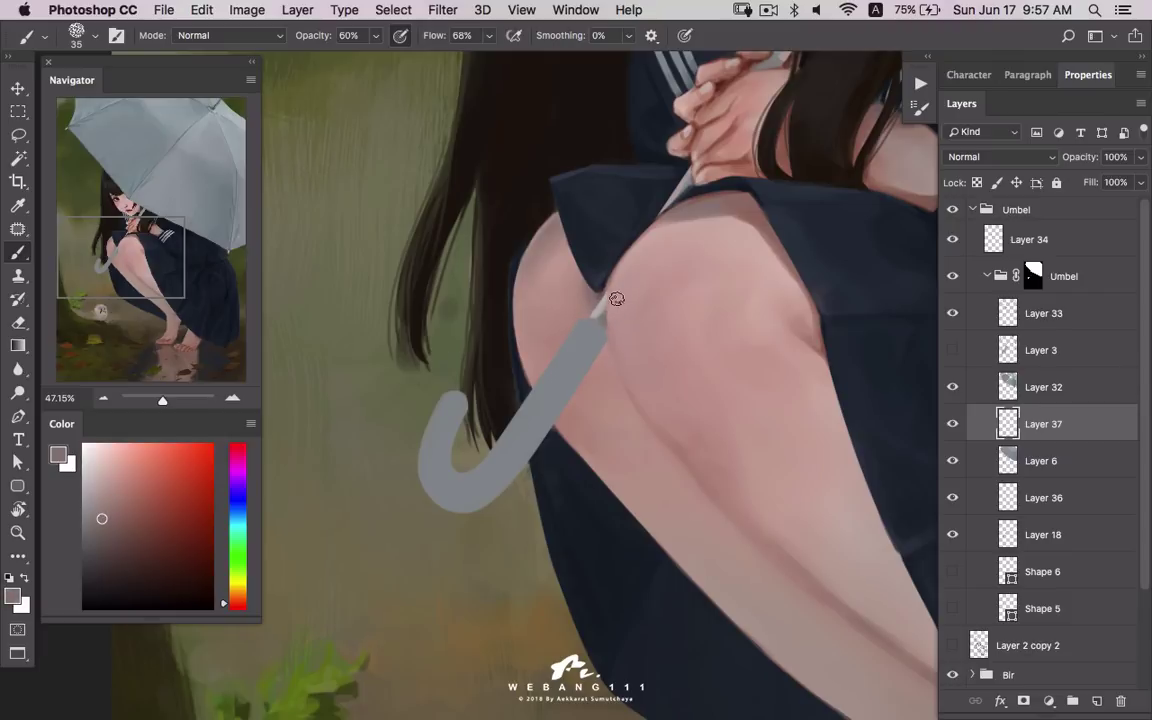
{"action": "left_click", "coordinate": [620, 190], "text": "alt"}
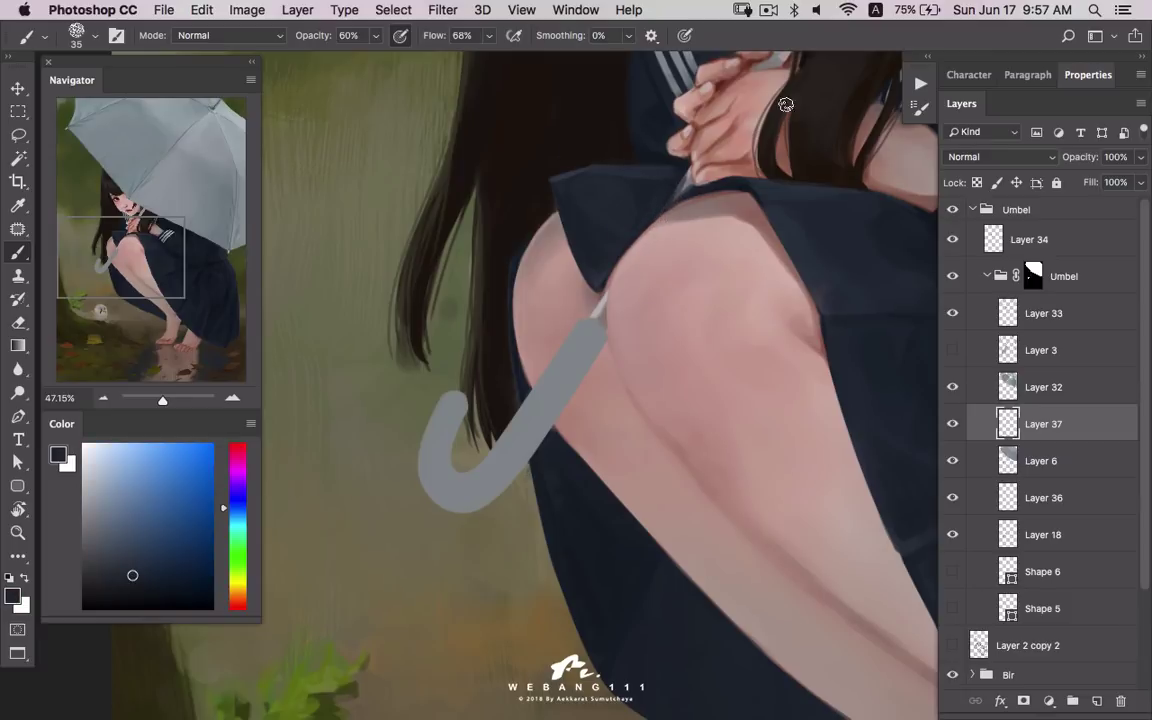
{"action": "scroll", "coordinate": [600, 190], "scroll_direction": "up", "scroll_amount": 5}
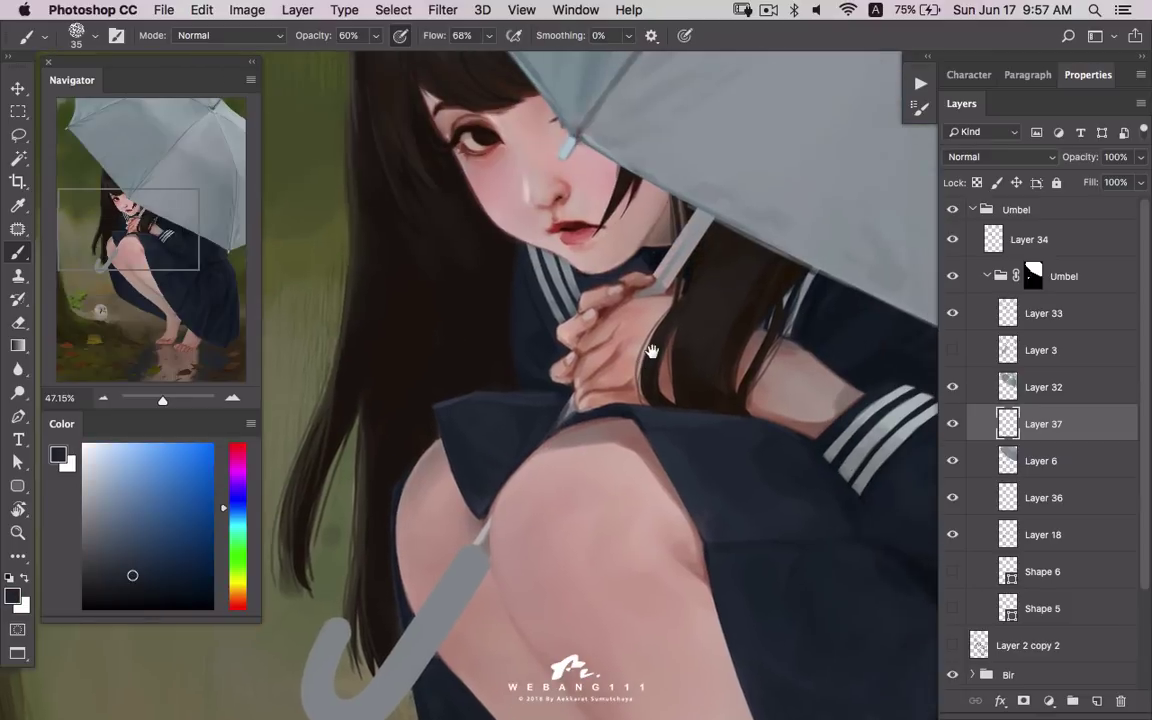
{"action": "left_click", "coordinate": [670, 284], "text": "alt"}
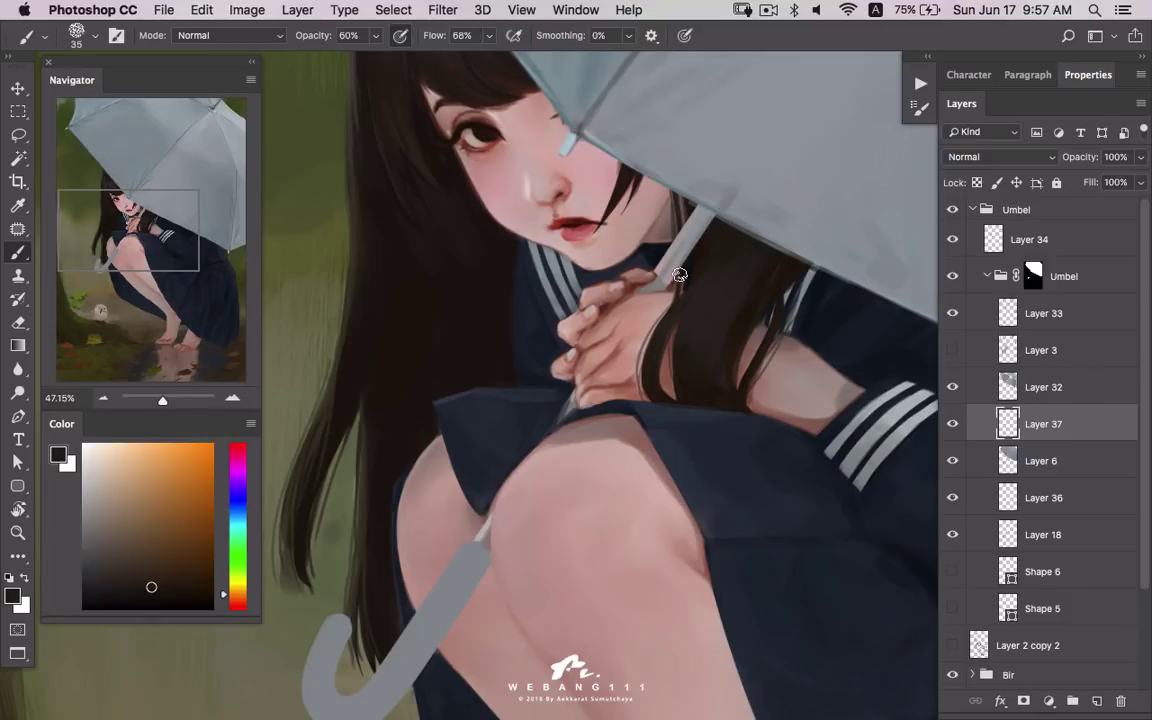
- Switch between Layer 32 and Layer 37 and resample navy and skin-pink tones
{"action": "left_click", "coordinate": [1005, 387]}
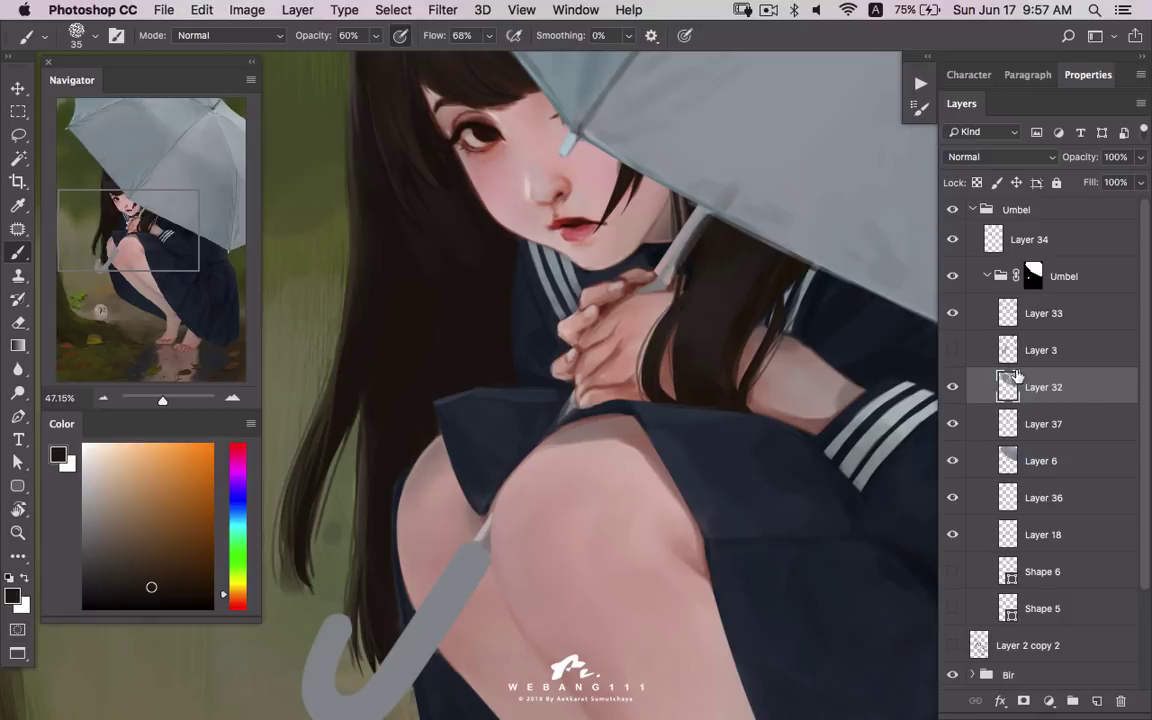
{"action": "key", "text": "alt+bracketleft"}
{"action": "key", "text": "e"}
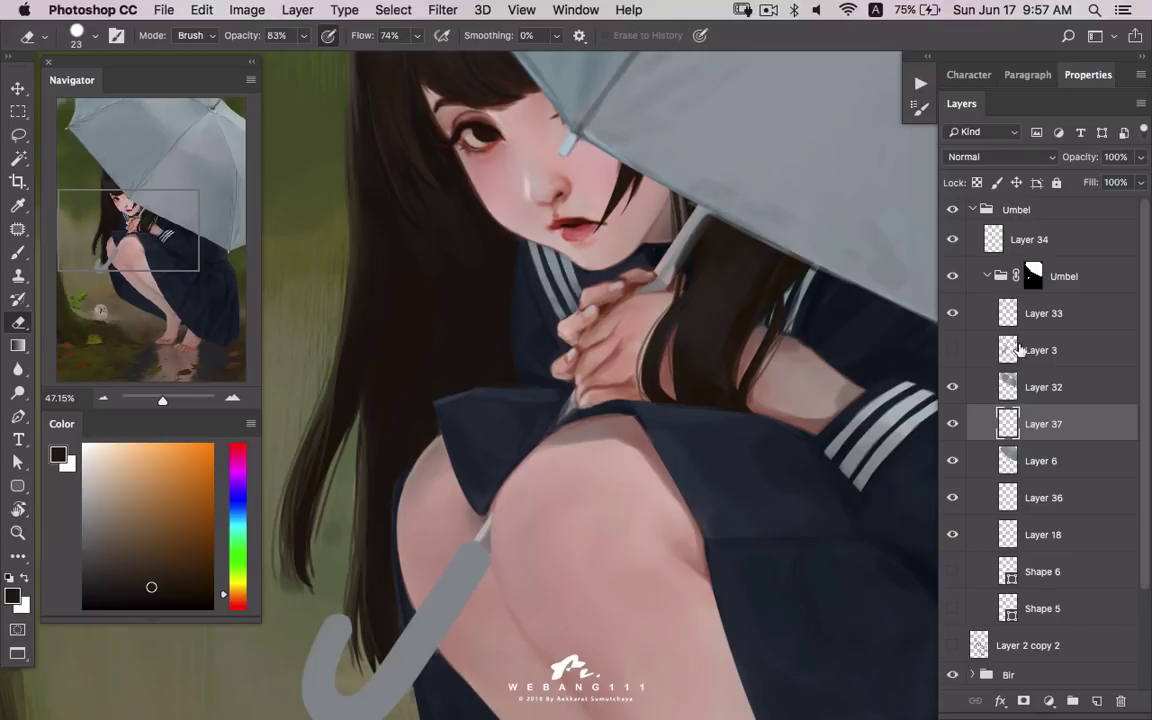
{"action": "key", "text": "b"}
{"action": "scroll", "coordinate": [675, 356], "scroll_direction": "left", "scroll_amount": 3}
{"action": "key", "text": "alt+bracketright"}
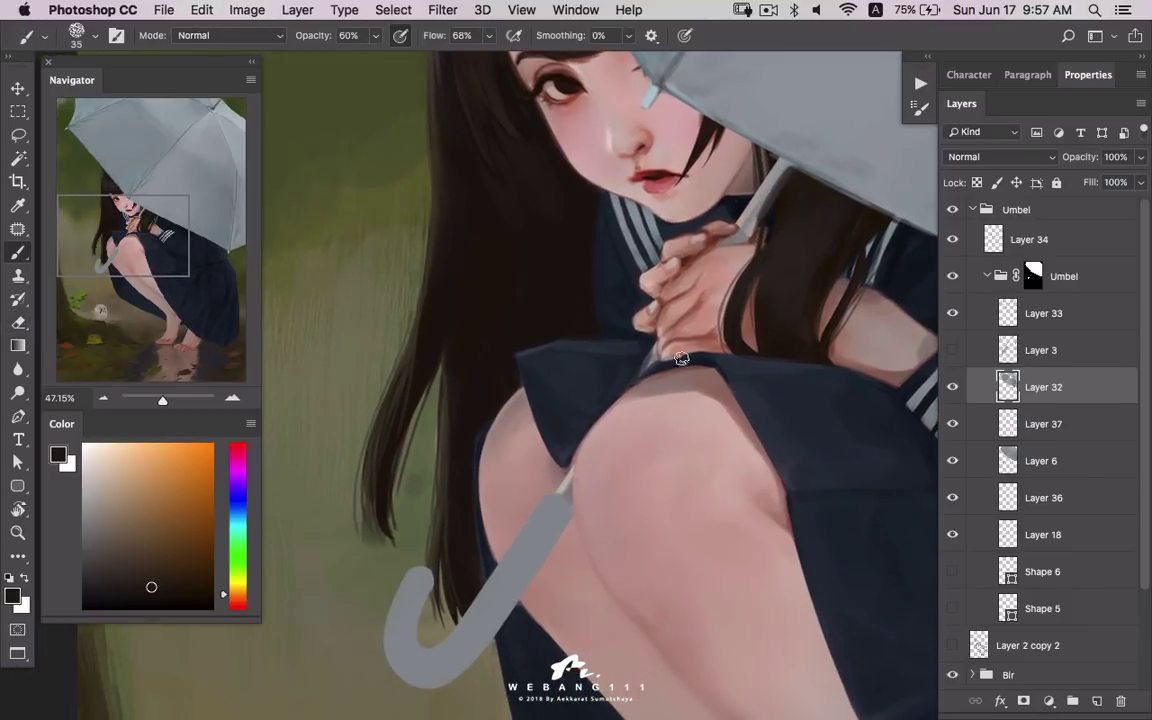
{"action": "left_click", "coordinate": [637, 362], "text": "alt"}
{"action": "scroll", "coordinate": [645, 350], "scroll_direction": "down", "scroll_amount": 5}
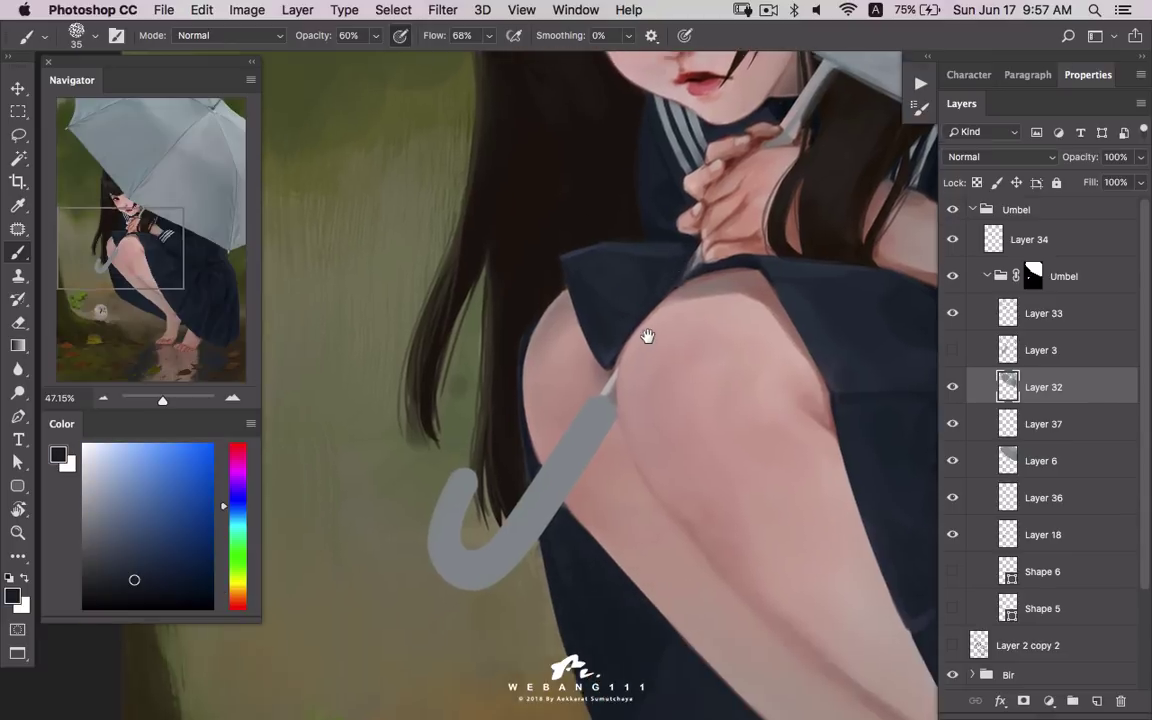
{"action": "left_click", "coordinate": [641, 385], "text": "alt"}
{"action": "left_click", "coordinate": [636, 362], "text": "alt"}
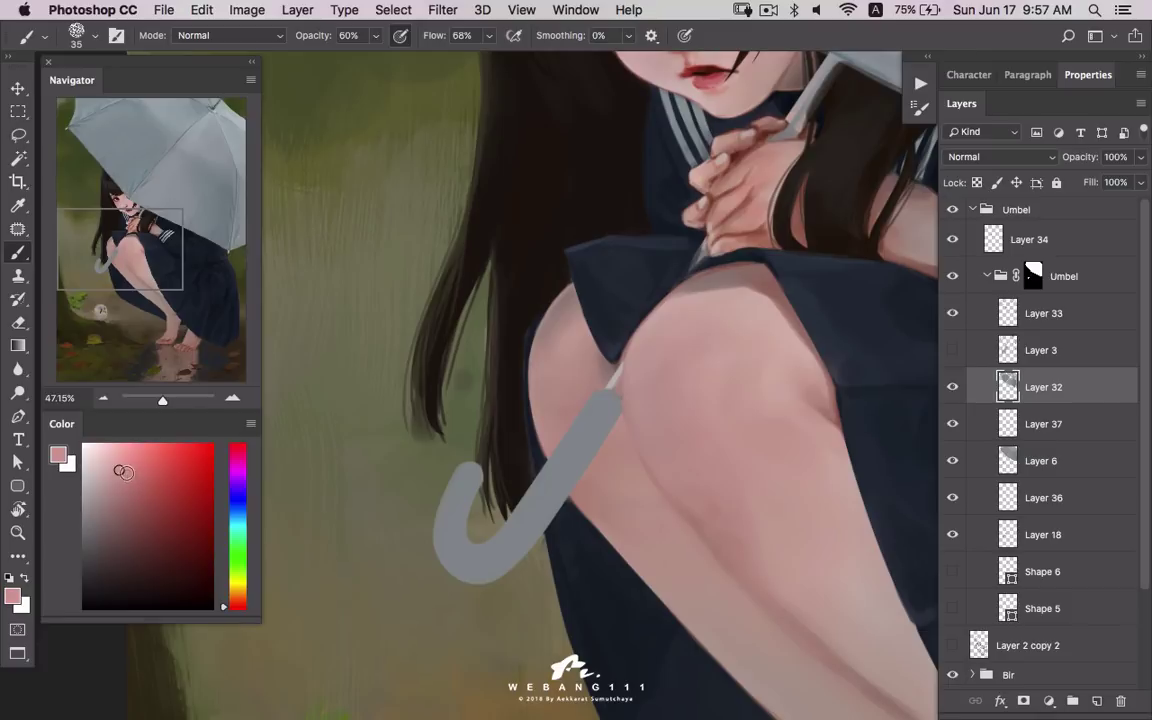
{"action": "left_click", "coordinate": [547, 378], "text": "alt"}
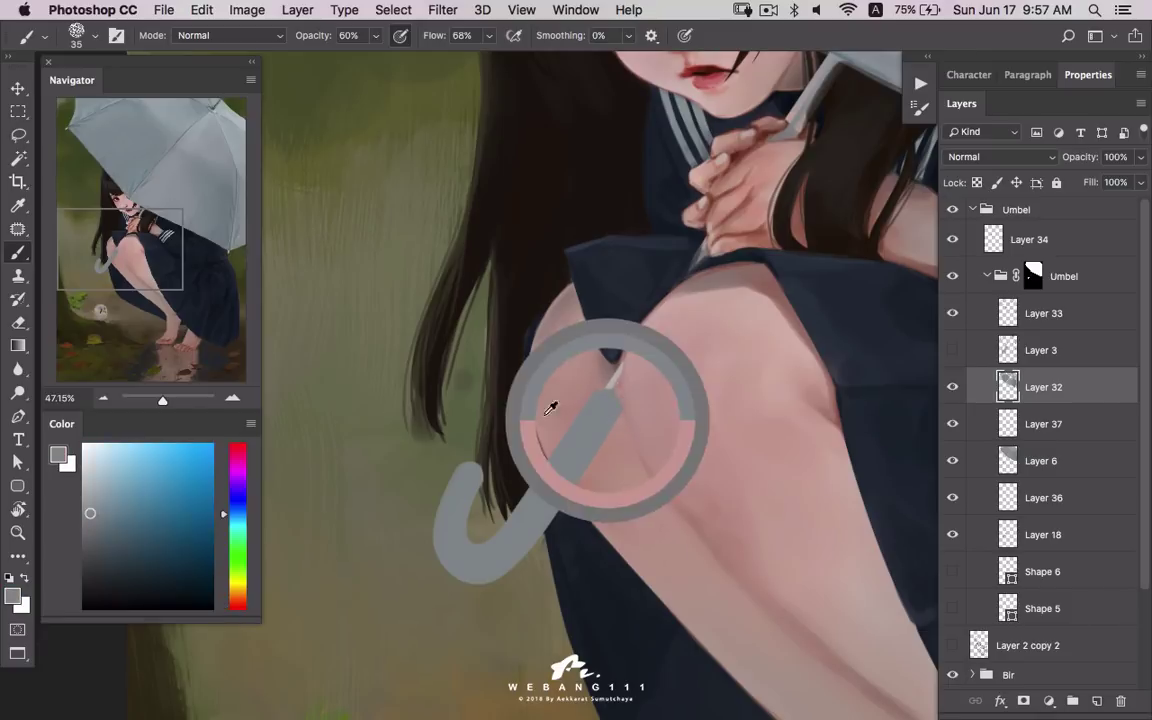
{"action": "left_click", "coordinate": [586, 364], "text": "alt"}
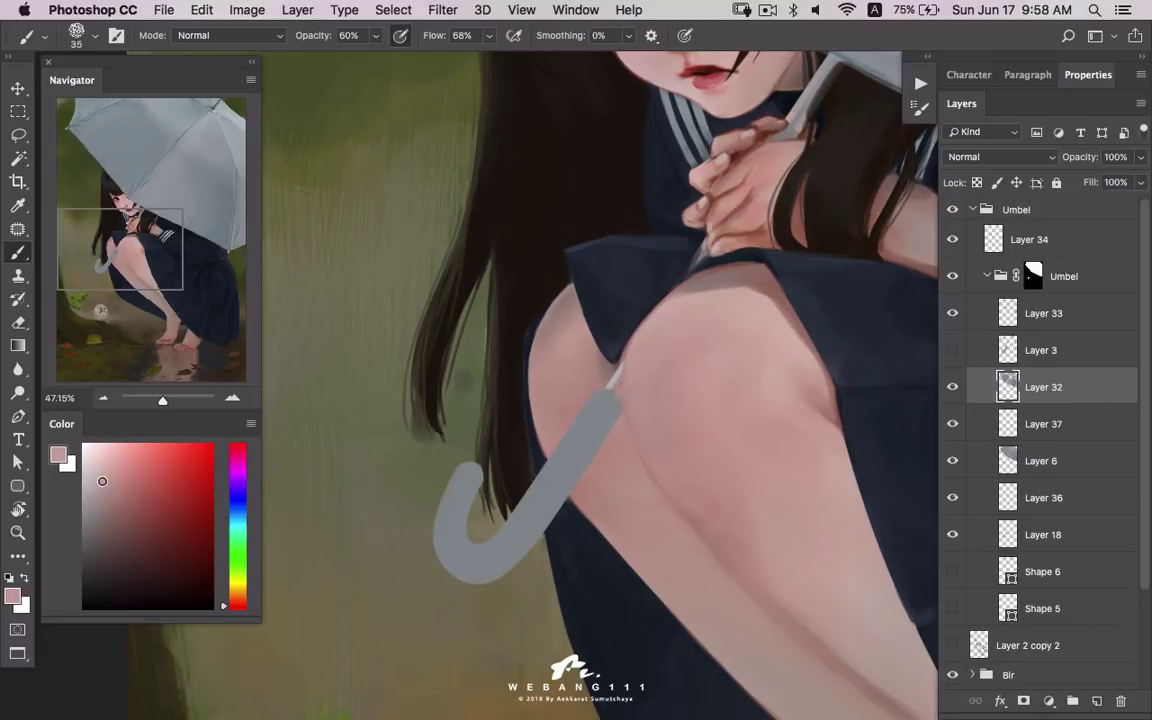
- Switch to a soft round brush and paint light grey along the shaft and hook
{"action": "right_click", "coordinate": [680, 462]}
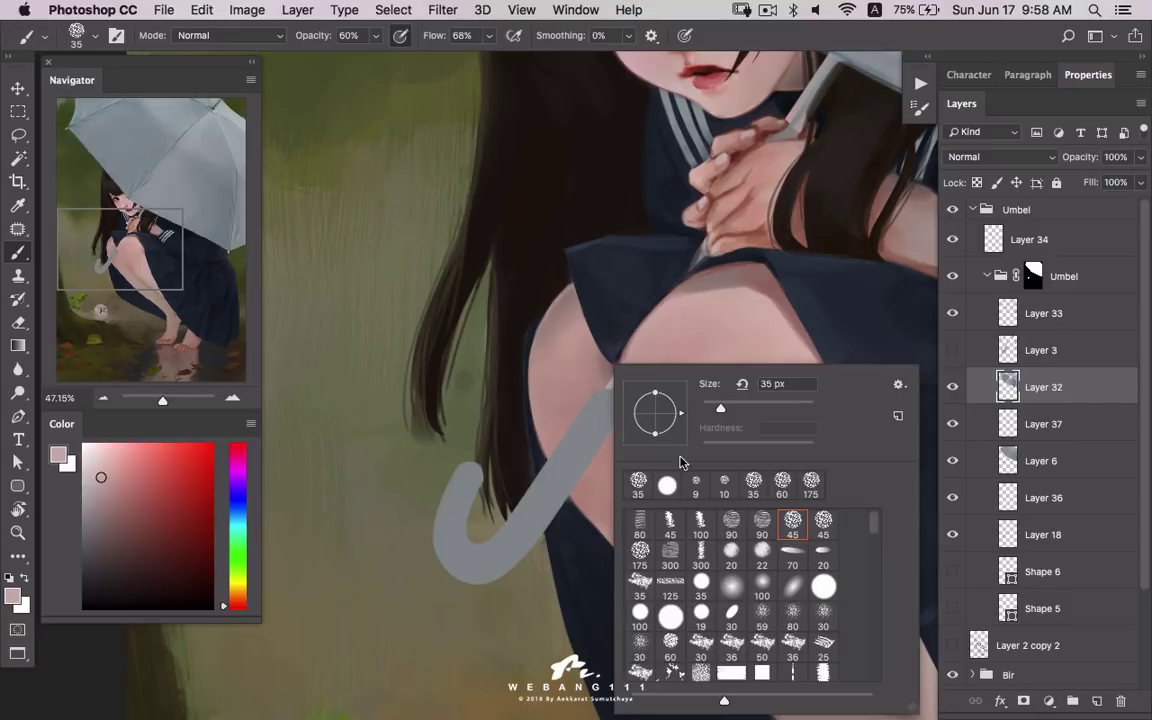
{"action": "left_click", "coordinate": [753, 590]}
{"action": "left_click", "coordinate": [553, 476]}
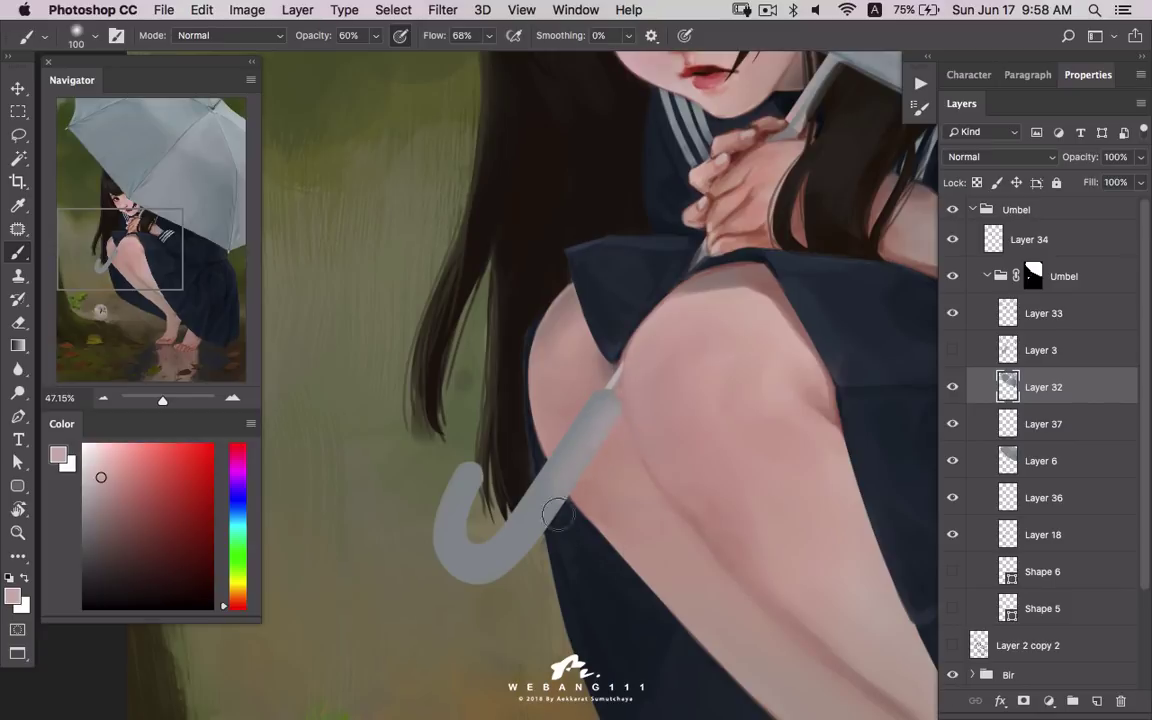
{"action": "left_click", "coordinate": [440, 505], "text": "alt"}
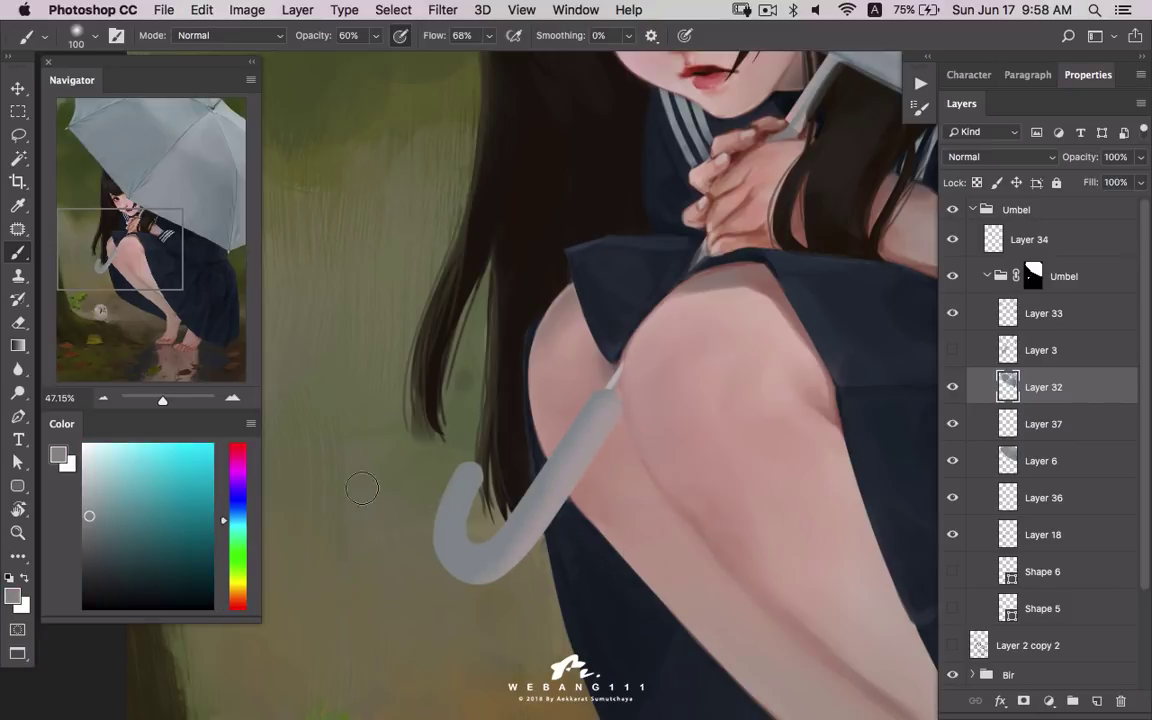
{"action": "left_click", "coordinate": [92, 467]}
{"action": "left_click_drag", "start_coordinate": [586, 393], "coordinate": [487, 539]}
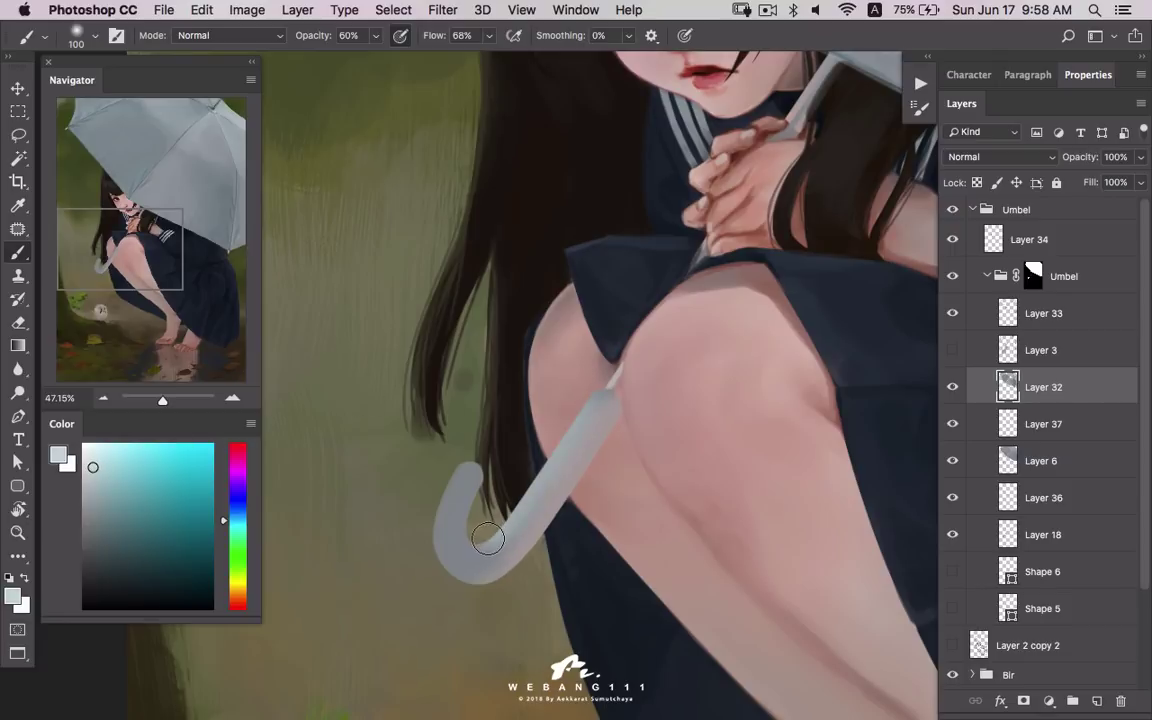
{"action": "left_click", "coordinate": [89, 486]}
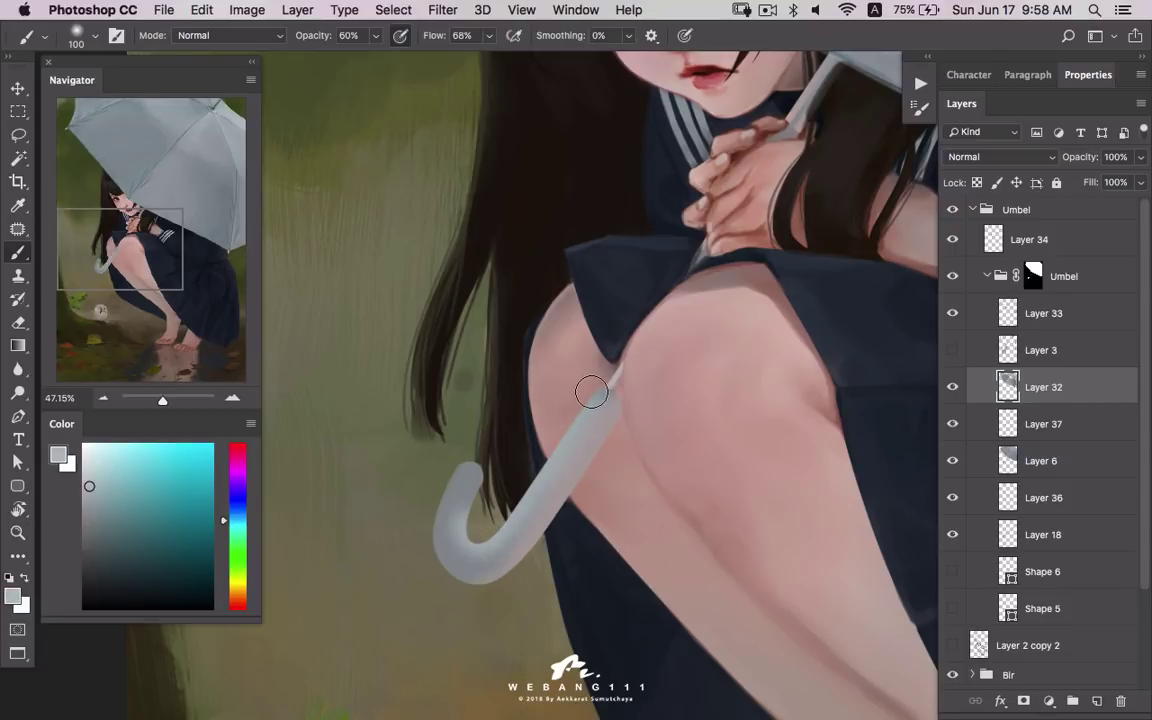
{"action": "left_click_drag", "start_coordinate": [591, 392], "coordinate": [478, 527]}
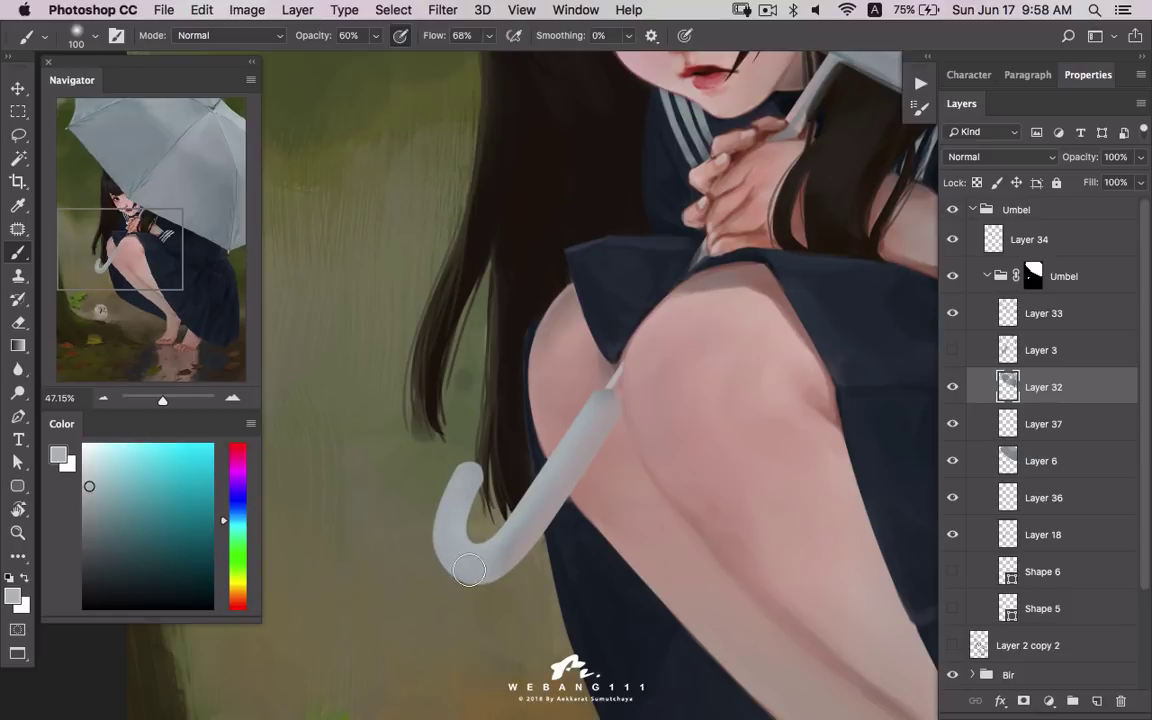
- Shade the handle's shadow side in darker grey and clean up the shaft's top end
{"action": "left_click", "coordinate": [540, 364], "text": "alt"}
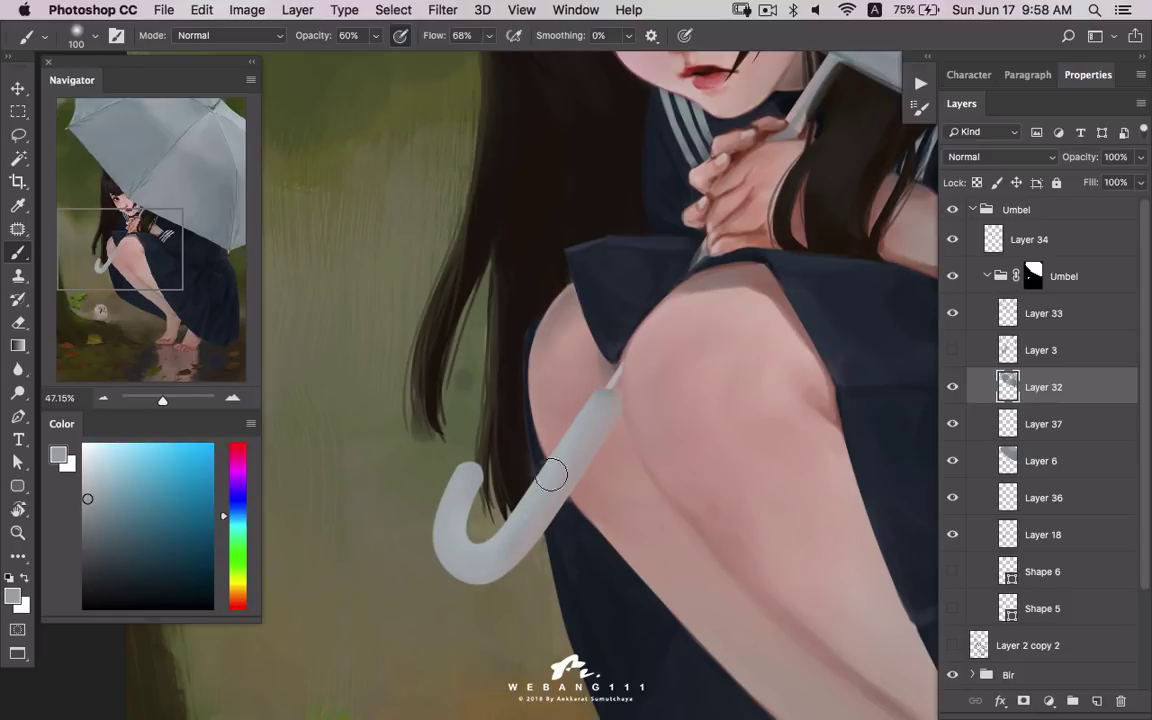
{"action": "left_click", "coordinate": [406, 439], "text": "alt"}
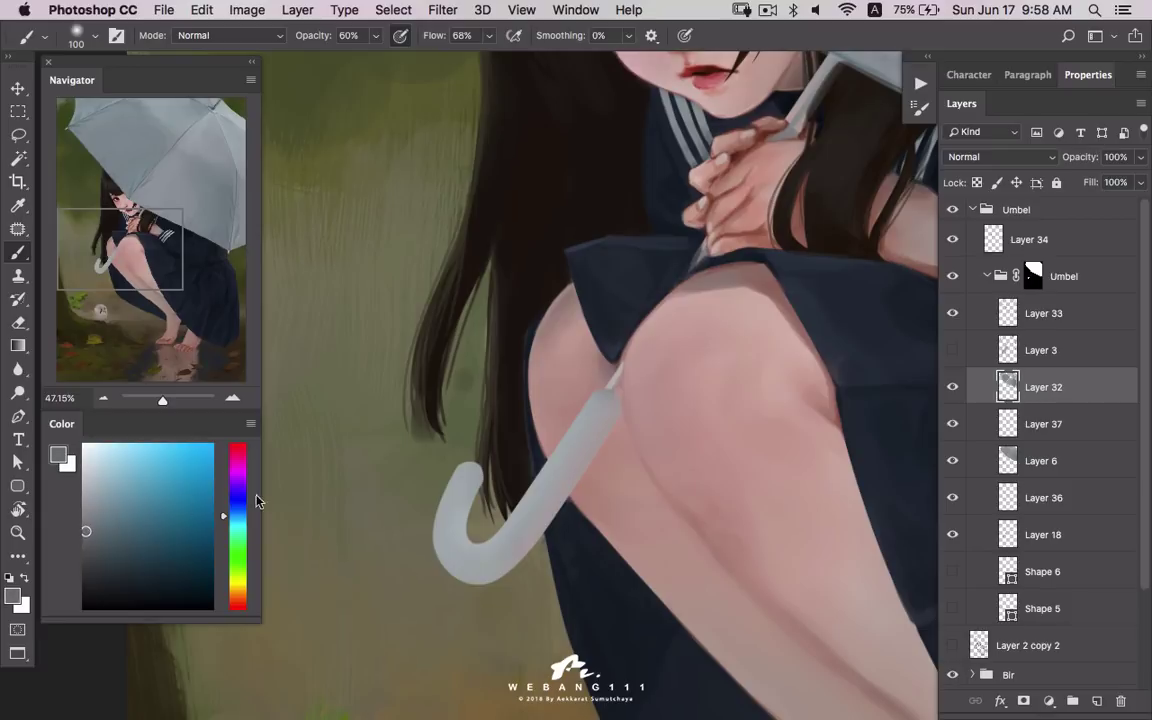
{"action": "left_click", "coordinate": [448, 505], "text": "alt"}
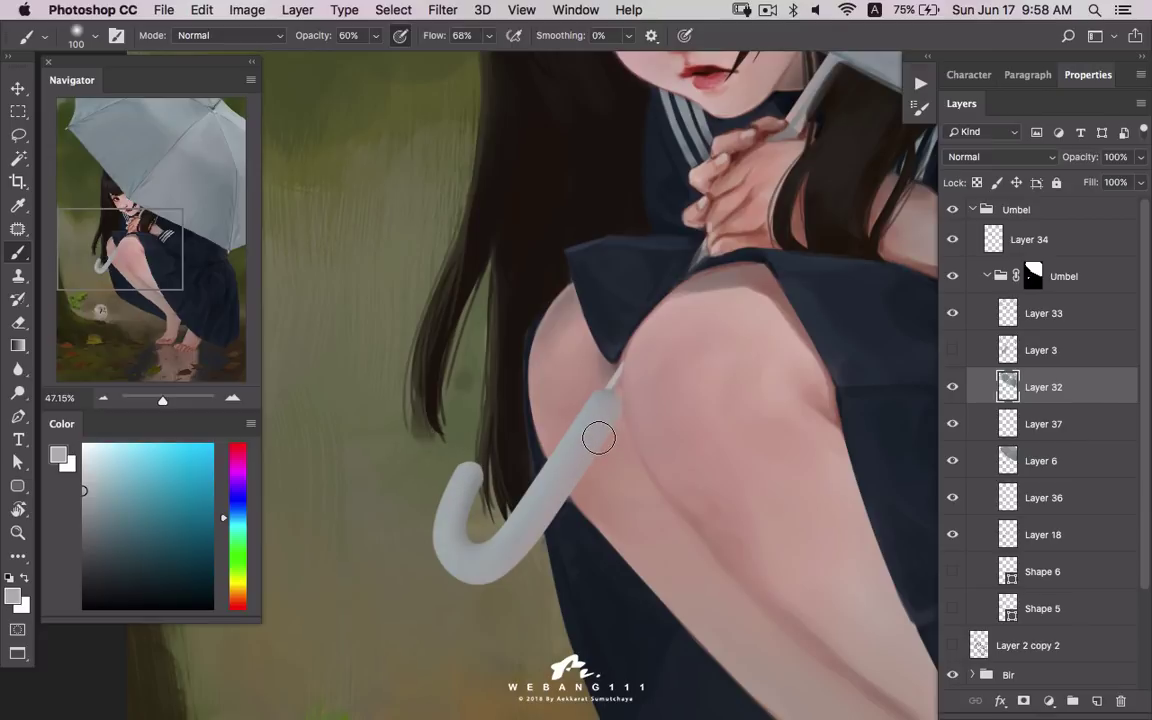
{"action": "key", "text": "bracketleft"}
{"action": "key", "text": "bracketleft"}
{"action": "key", "text": "bracketleft"}
{"action": "key", "text": "bracketleft"}
{"action": "left_click_drag", "start_coordinate": [178, 528], "coordinate": [84, 505]}
{"action": "key", "text": "bracketright"}
{"action": "key", "text": "bracketright"}
{"action": "key", "text": "bracketright"}
{"action": "key", "text": "bracketright"}
{"action": "key", "text": "bracketright"}
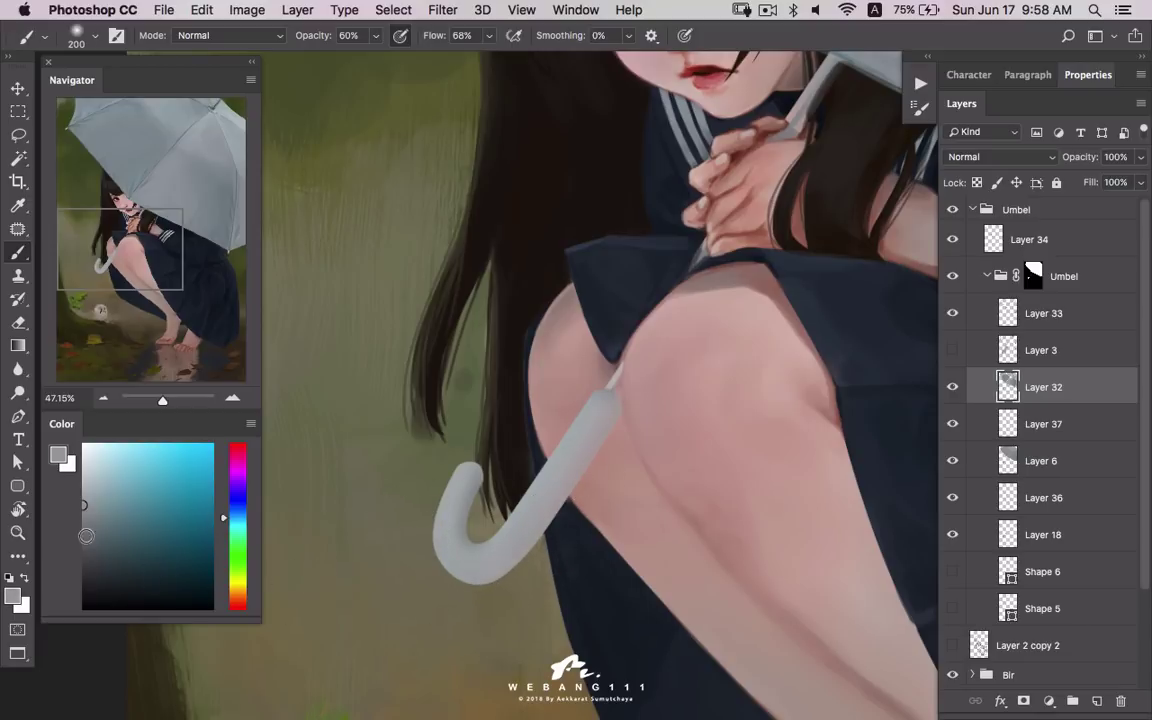
{"action": "left_click", "coordinate": [84, 525]}
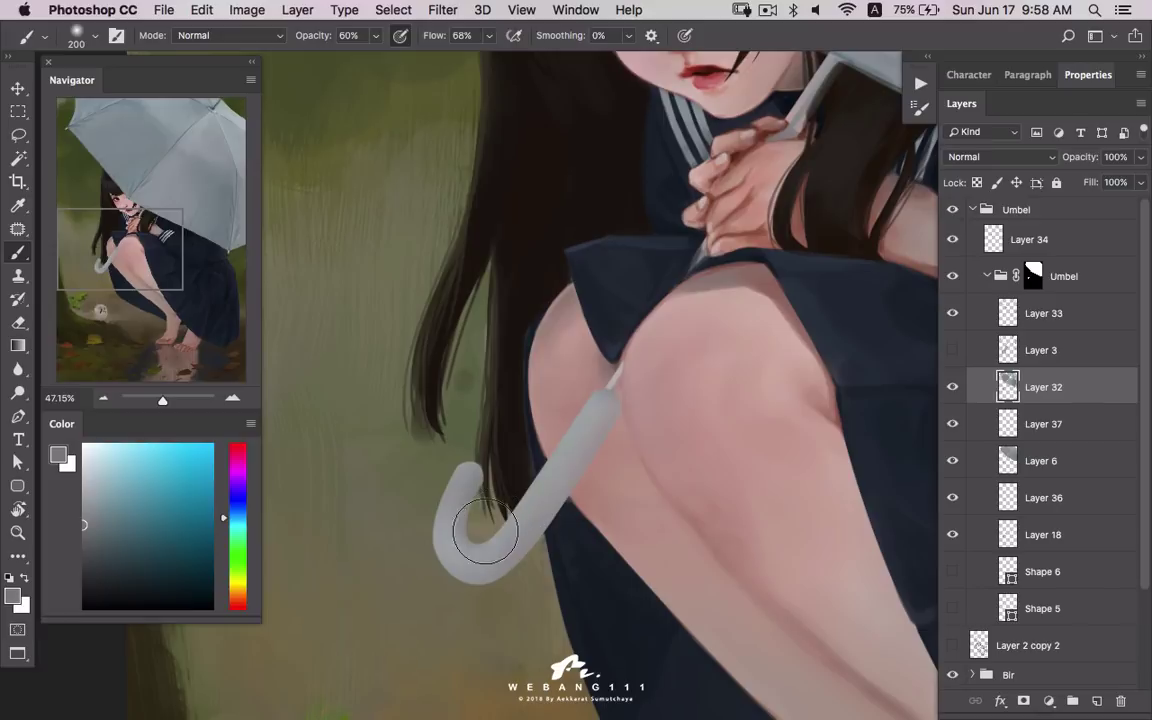
{"action": "left_click", "coordinate": [609, 432], "text": "alt"}
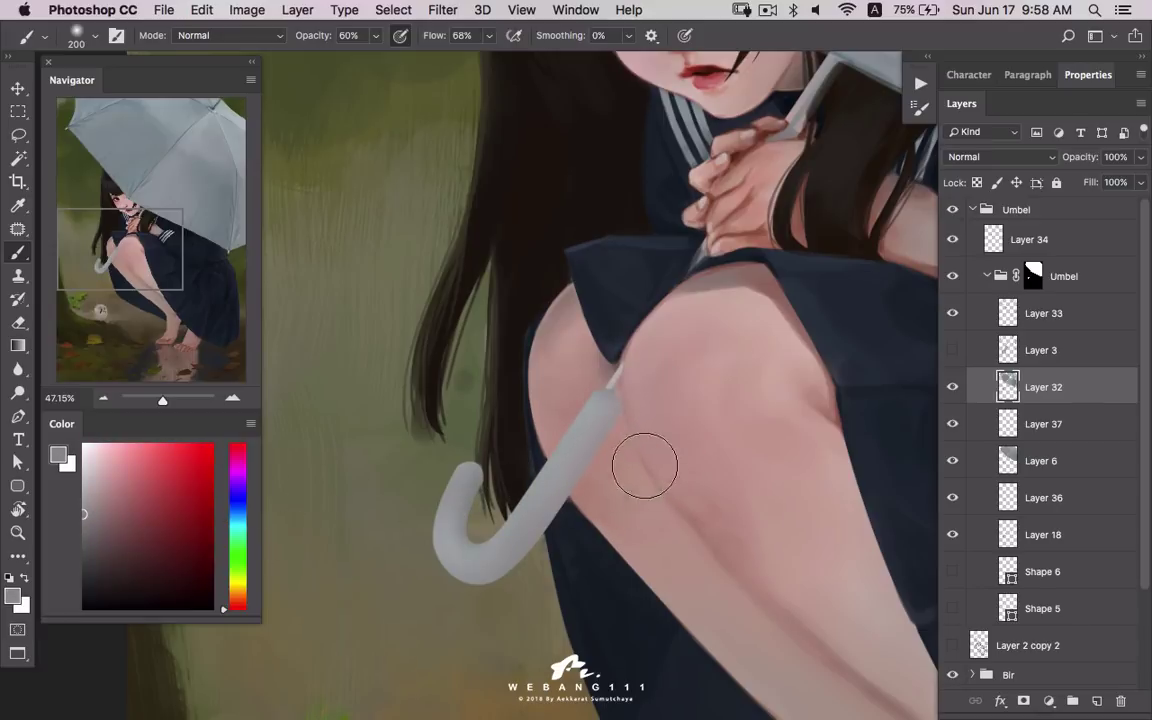
{"action": "key", "text": "bracketleft"}
{"action": "key", "text": "bracketleft"}
{"action": "left_click_drag", "start_coordinate": [630, 404], "coordinate": [612, 365]}
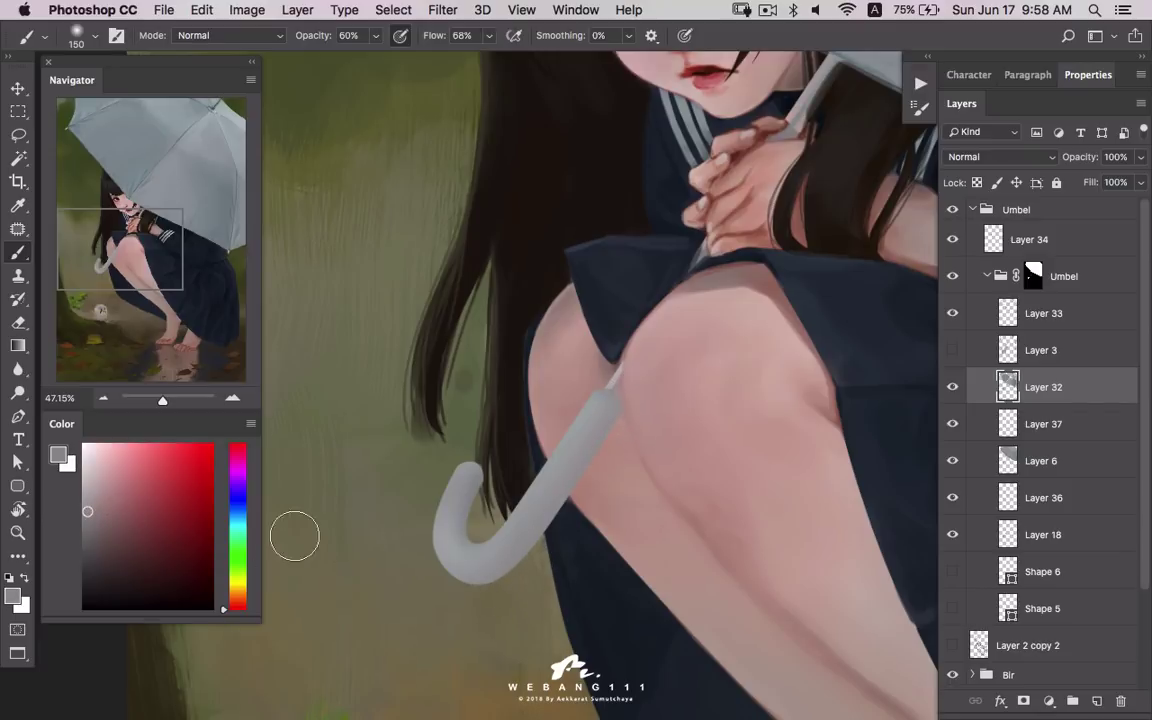
{"action": "key", "text": "bracketright"}
{"action": "key", "text": "bracketright"}
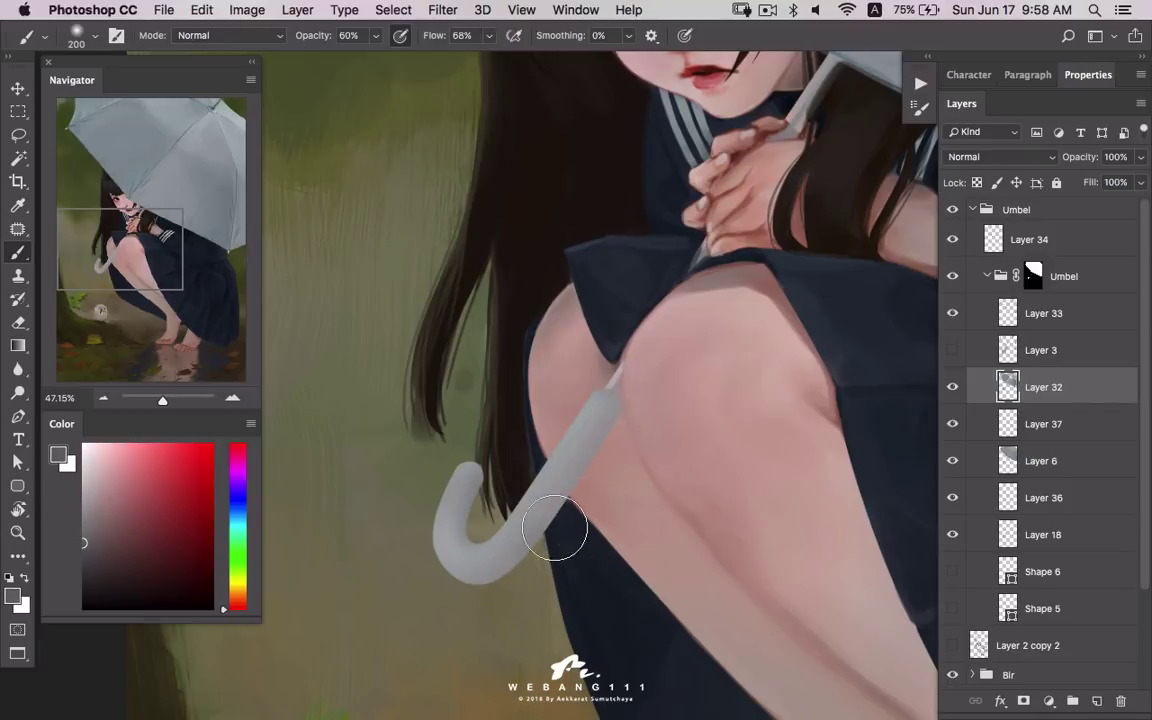
{"action": "left_click_drag", "start_coordinate": [575, 365], "coordinate": [600, 378]}
{"action": "key", "text": "z"}
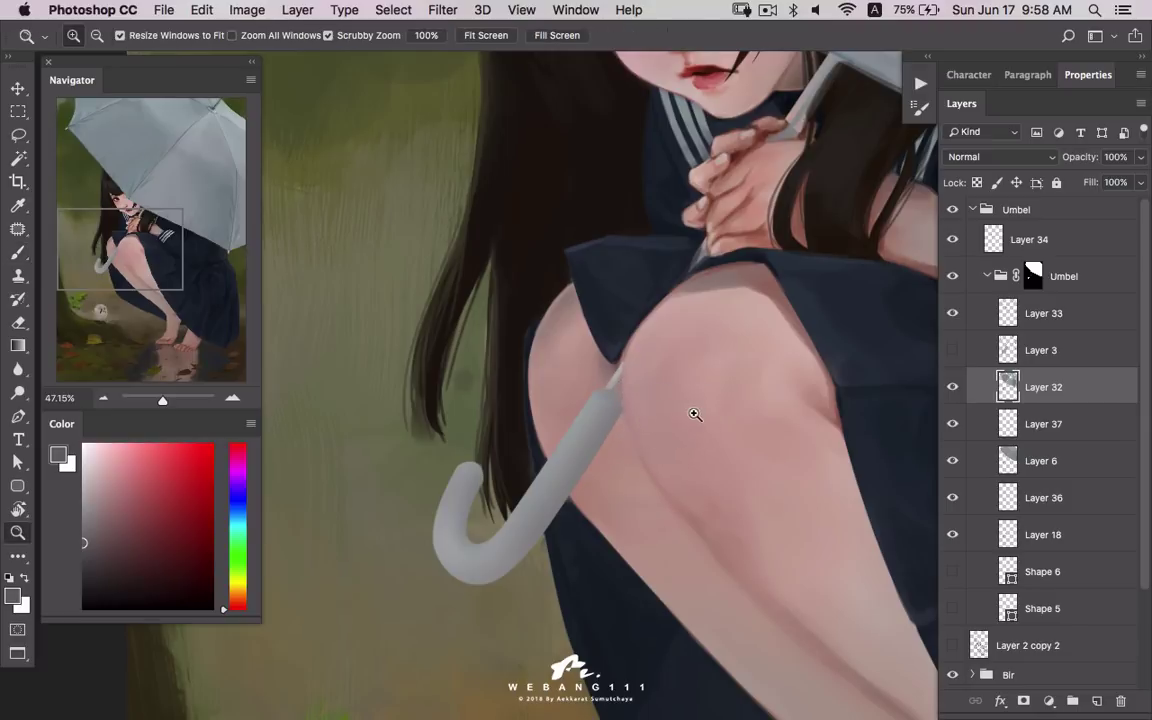
{"action": "mouse_move", "coordinate": [689, 417]}
{"action": "left_mouse_down"}
{"action": "mouse_move", "coordinate": [530, 451]}
{"action": "mouse_move", "coordinate": [674, 419]}
{"action": "mouse_move", "coordinate": [731, 343]}
{"action": "mouse_move", "coordinate": [756, 345]}
{"action": "left_mouse_up"}
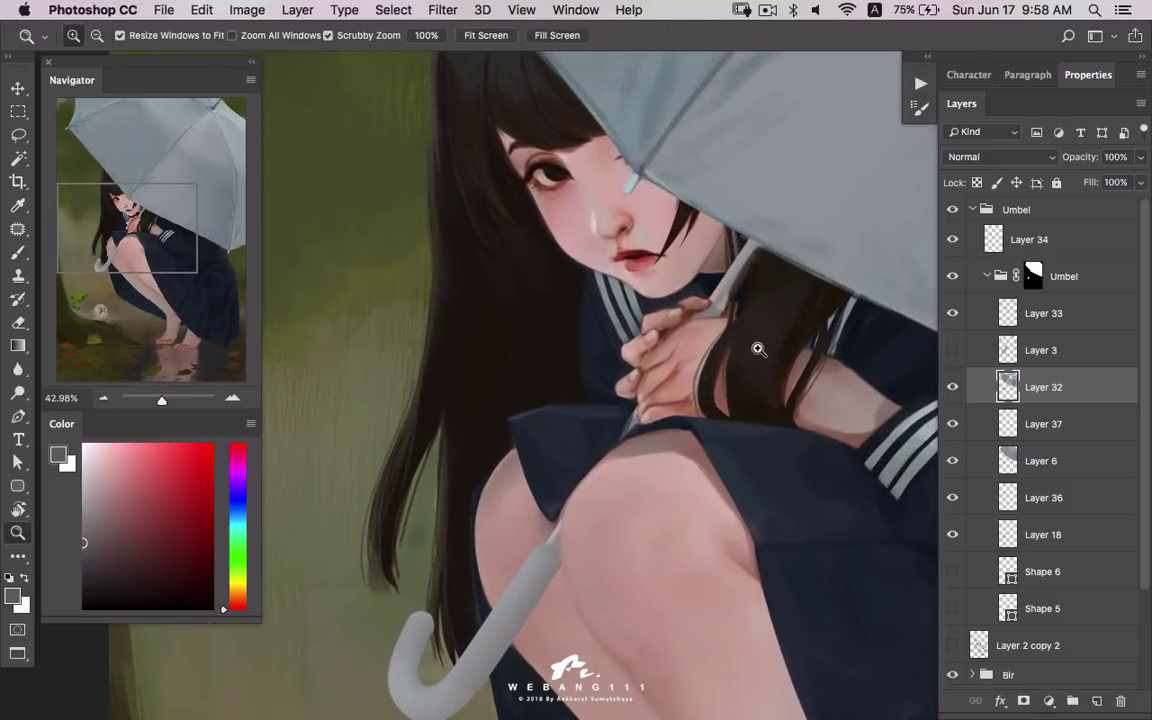
{"action": "left_click", "coordinate": [955, 315]}
{"action": "left_click", "coordinate": [1032, 283]}
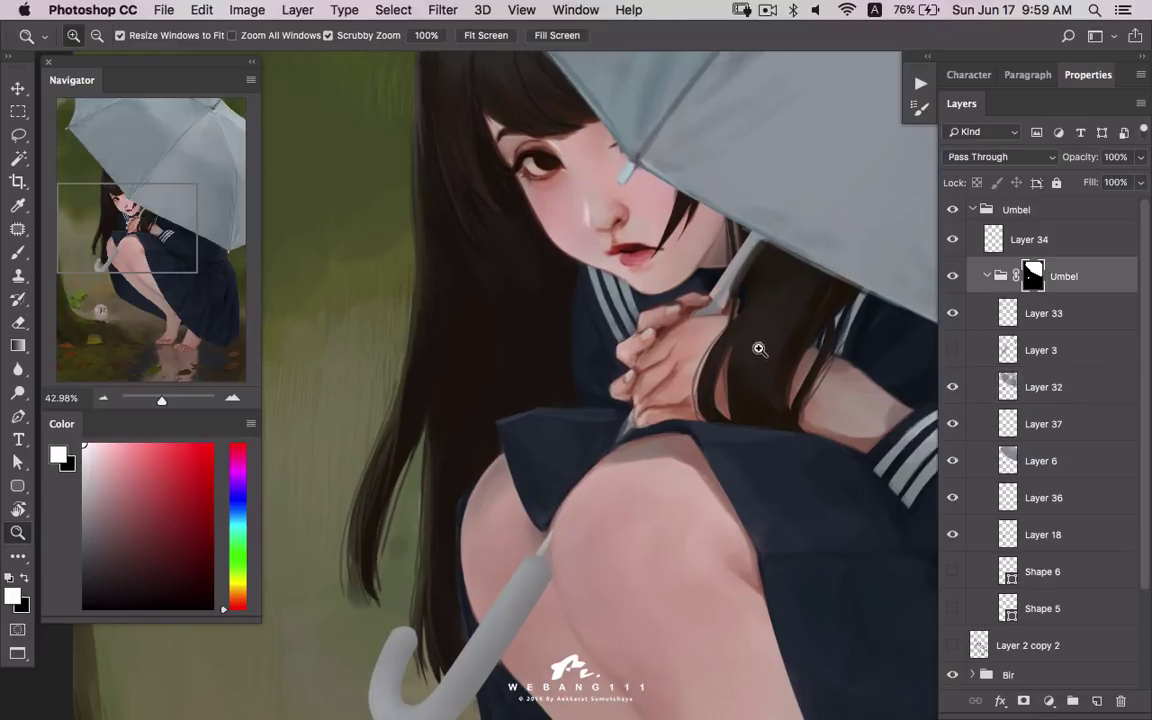
{"action": "mouse_move", "coordinate": [759, 347]}
{"action": "left_mouse_down"}
{"action": "mouse_move", "coordinate": [728, 283]}
{"action": "mouse_move", "coordinate": [707, 314]}
{"action": "left_mouse_up"}
{"action": "key", "text": "b"}
- Set a hard round brush at size 15 and refine the shaft edge beside the fingers
{"action": "key", "text": "bracketleft"}
{"action": "key", "text": "bracketleft"}
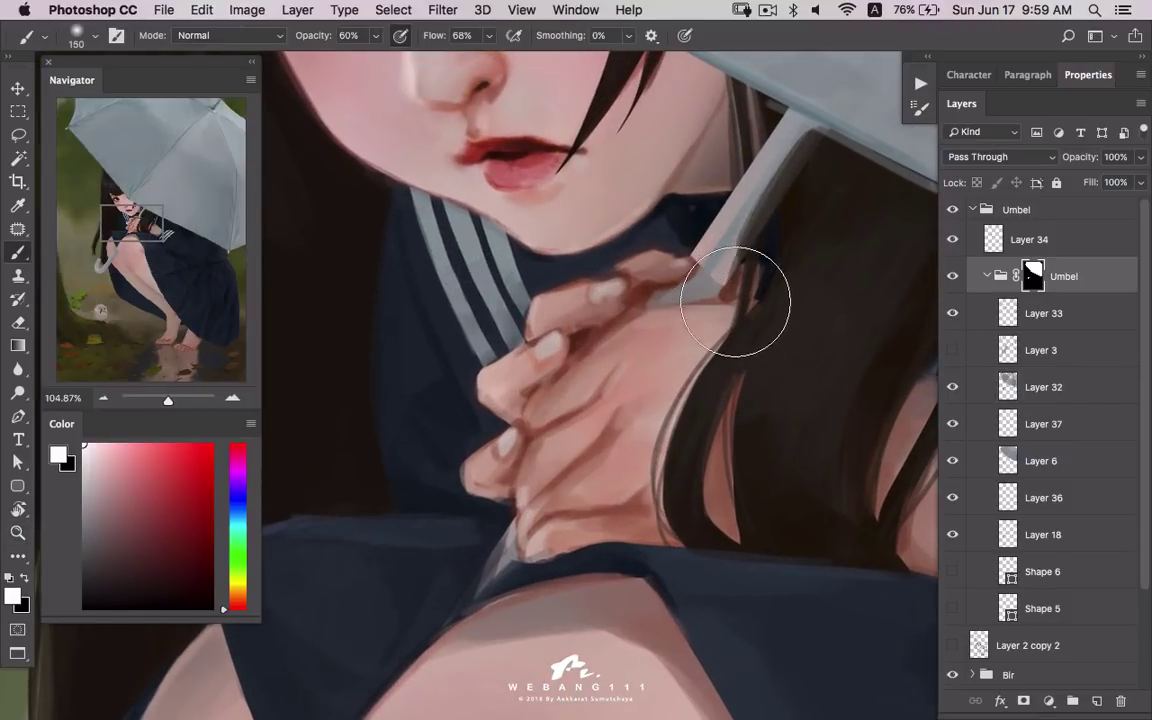
{"action": "right_click", "coordinate": [745, 298]}
{"action": "left_click", "coordinate": [800, 553]}
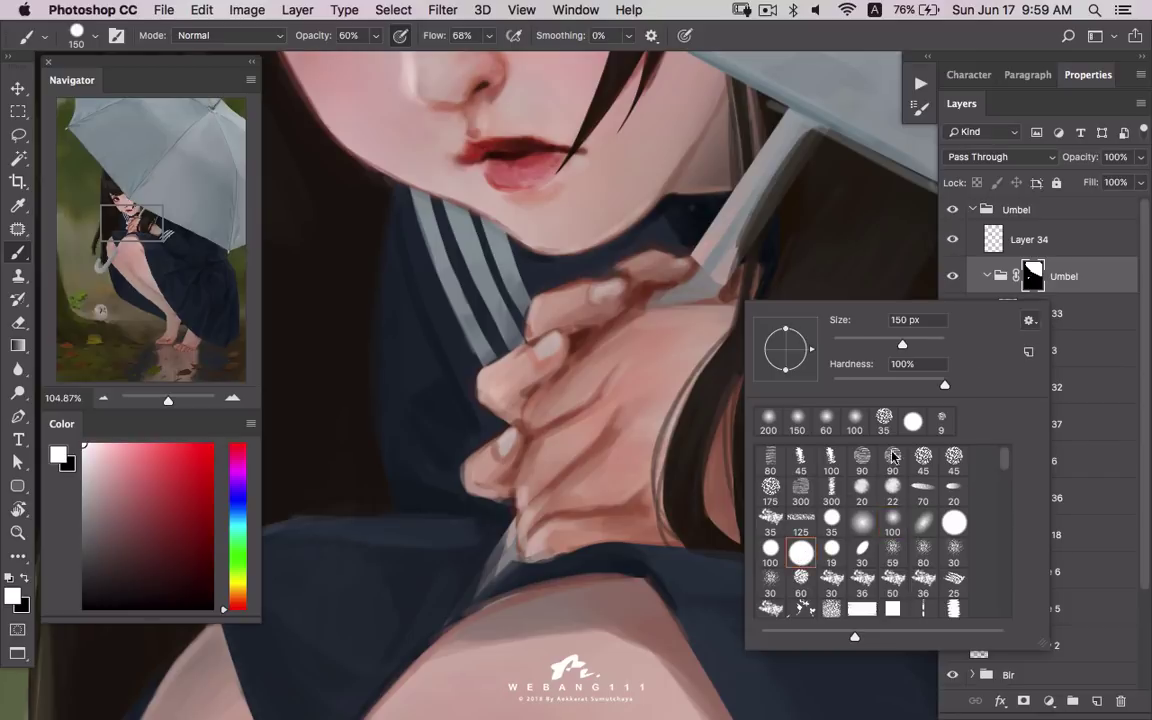
{"action": "type", "text": "15"}
{"action": "key", "text": "Return"}
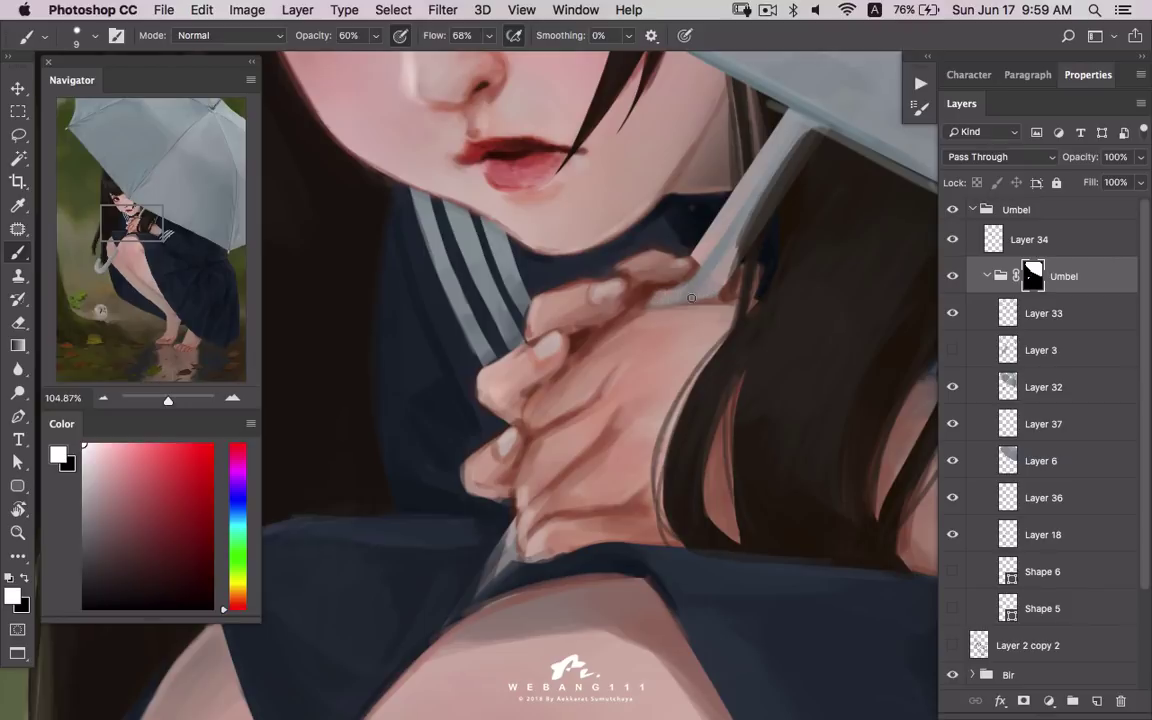
{"action": "left_click_drag", "start_coordinate": [714, 271], "coordinate": [700, 259]}
- On Layer 32, sample dark browns and light finger pinks from the painting
{"action": "left_click", "coordinate": [970, 374]}
{"action": "left_click", "coordinate": [613, 256], "text": "alt"}
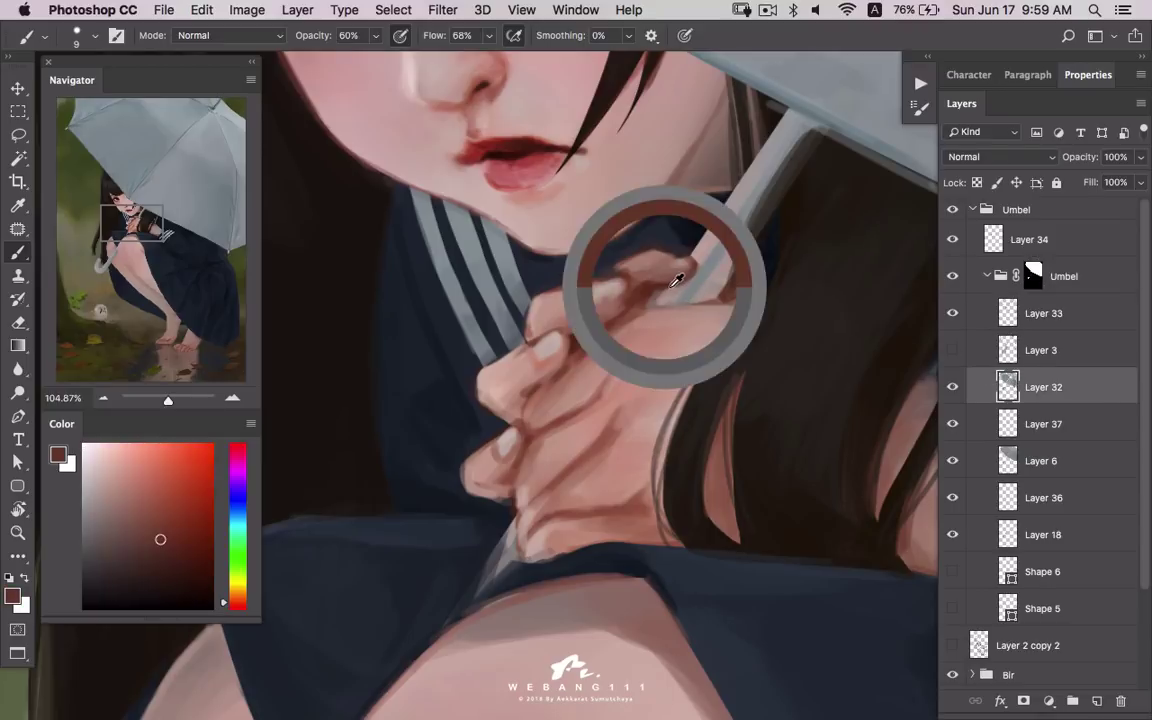
{"action": "left_click", "coordinate": [659, 262], "text": "alt"}
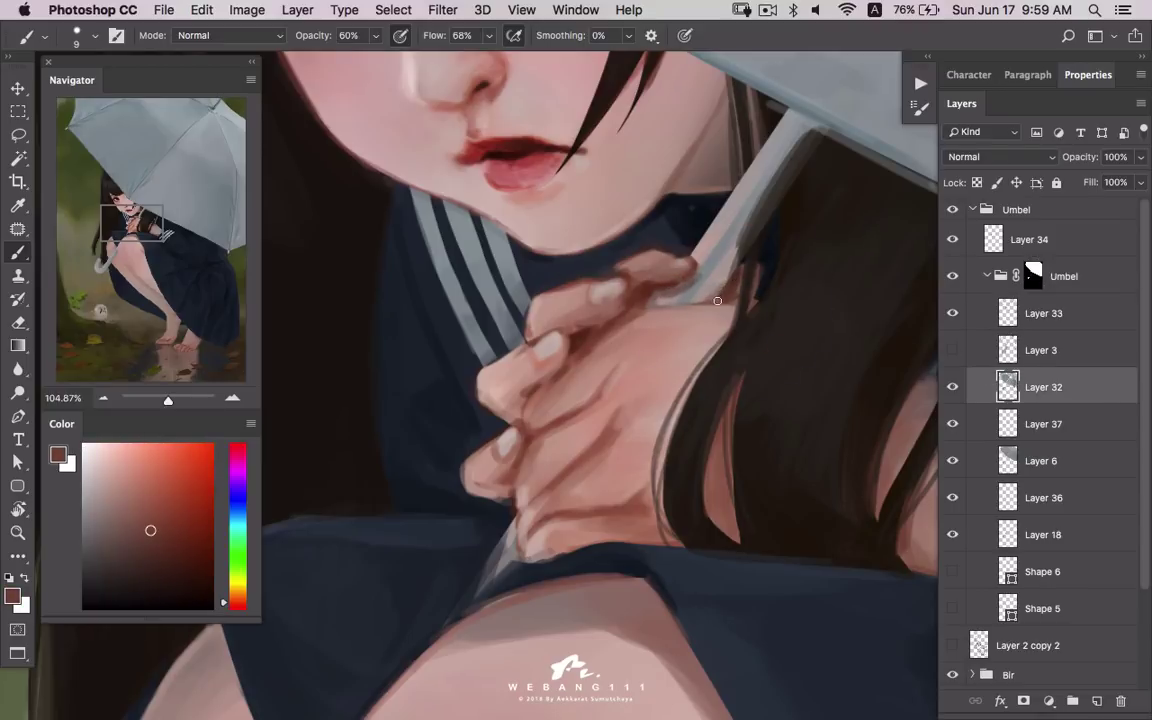
{"action": "left_click", "coordinate": [690, 302], "text": "alt"}
{"action": "left_click", "coordinate": [716, 300], "text": "alt"}
{"action": "left_click", "coordinate": [712, 318], "text": "alt"}
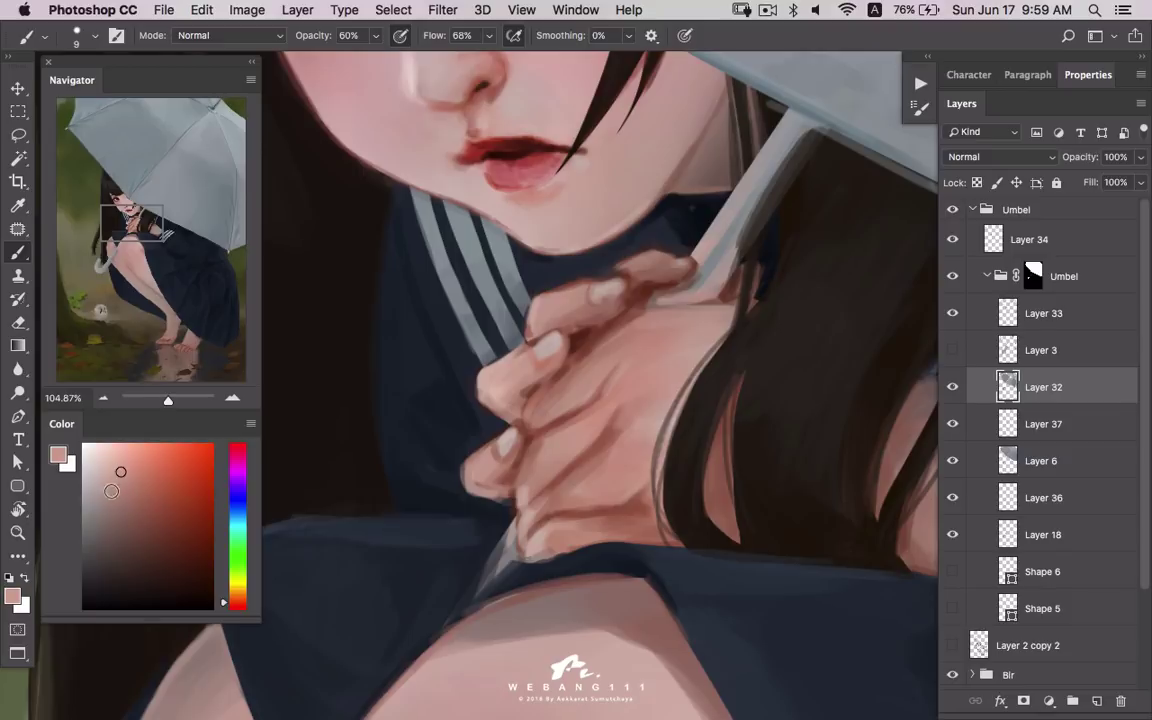
{"action": "left_click", "coordinate": [681, 310], "text": "alt"}
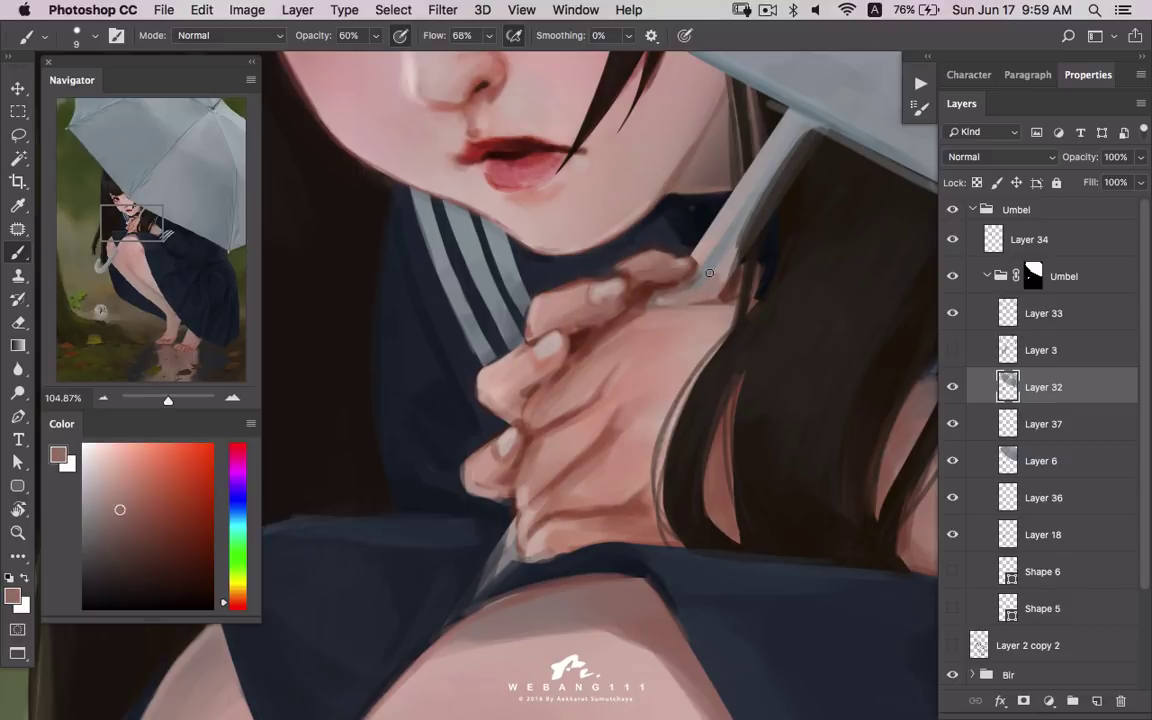
{"action": "left_click", "coordinate": [700, 274], "text": "alt"}
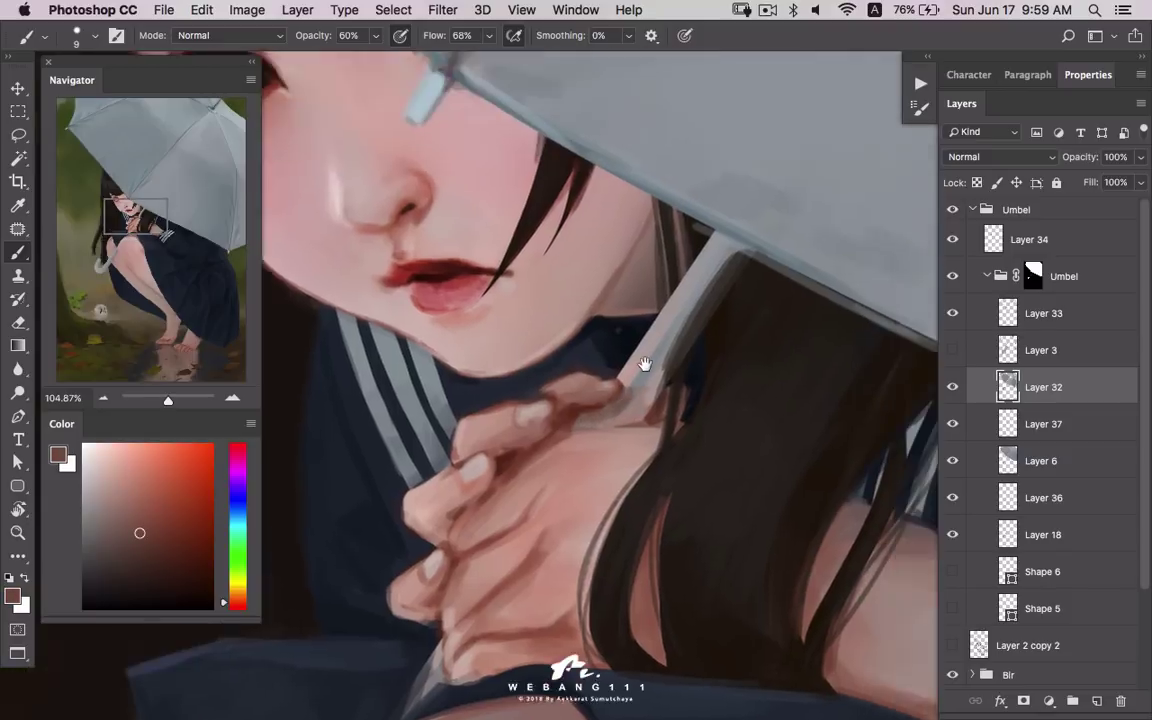
- Darken the shaft edge against the hair and brighten its lower edge
{"action": "left_click_drag", "start_coordinate": [734, 245], "coordinate": [608, 388]}
{"action": "left_click", "coordinate": [608, 388], "text": "alt"}
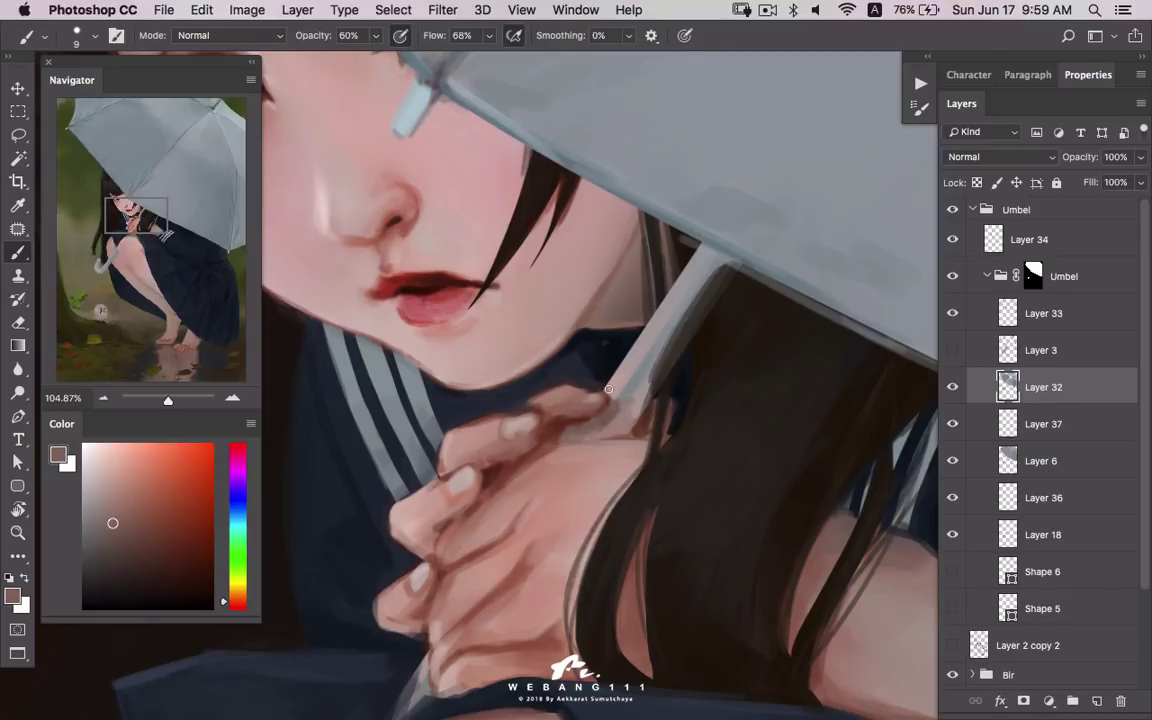
{"action": "left_click", "coordinate": [603, 386], "text": "alt"}
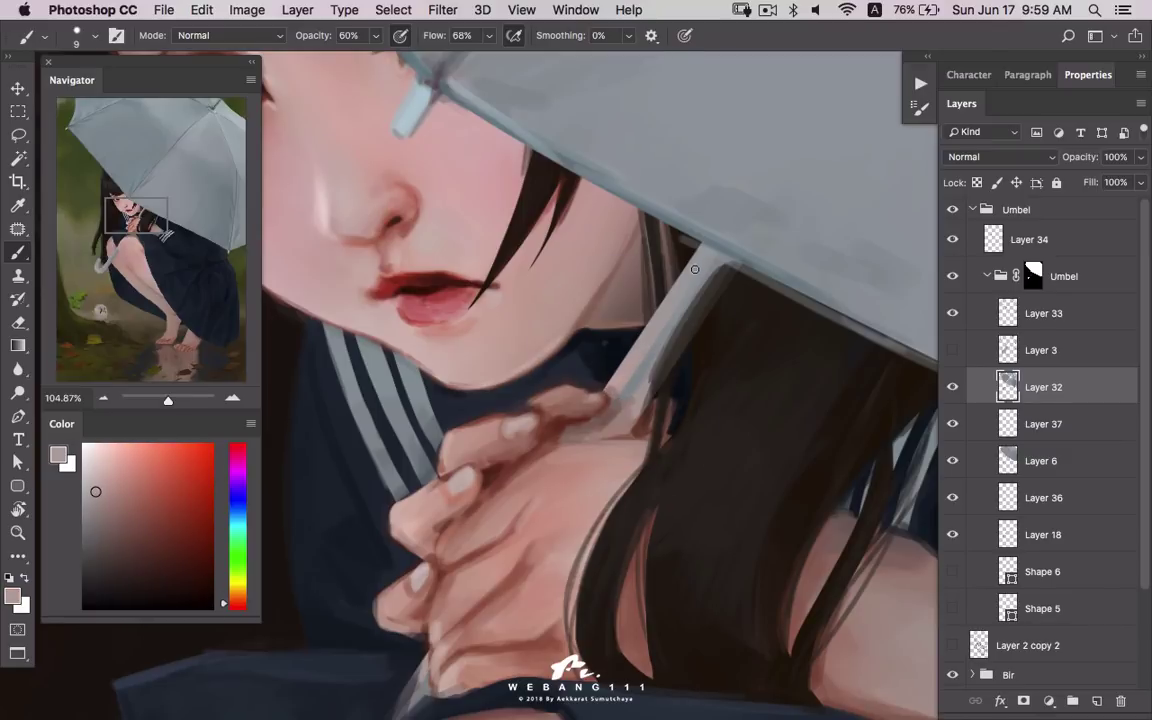
{"action": "left_click", "coordinate": [631, 381], "text": "alt"}
{"action": "left_click_drag", "start_coordinate": [670, 281], "coordinate": [657, 308]}
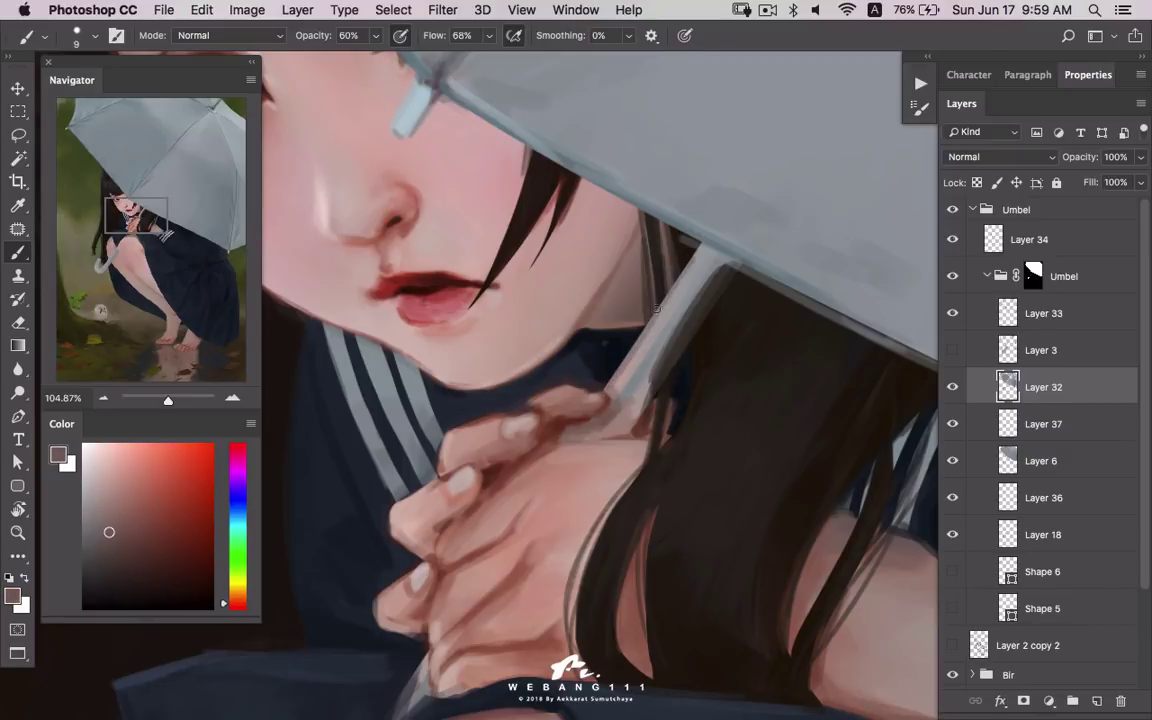
{"action": "left_click", "coordinate": [640, 275], "text": "alt"}
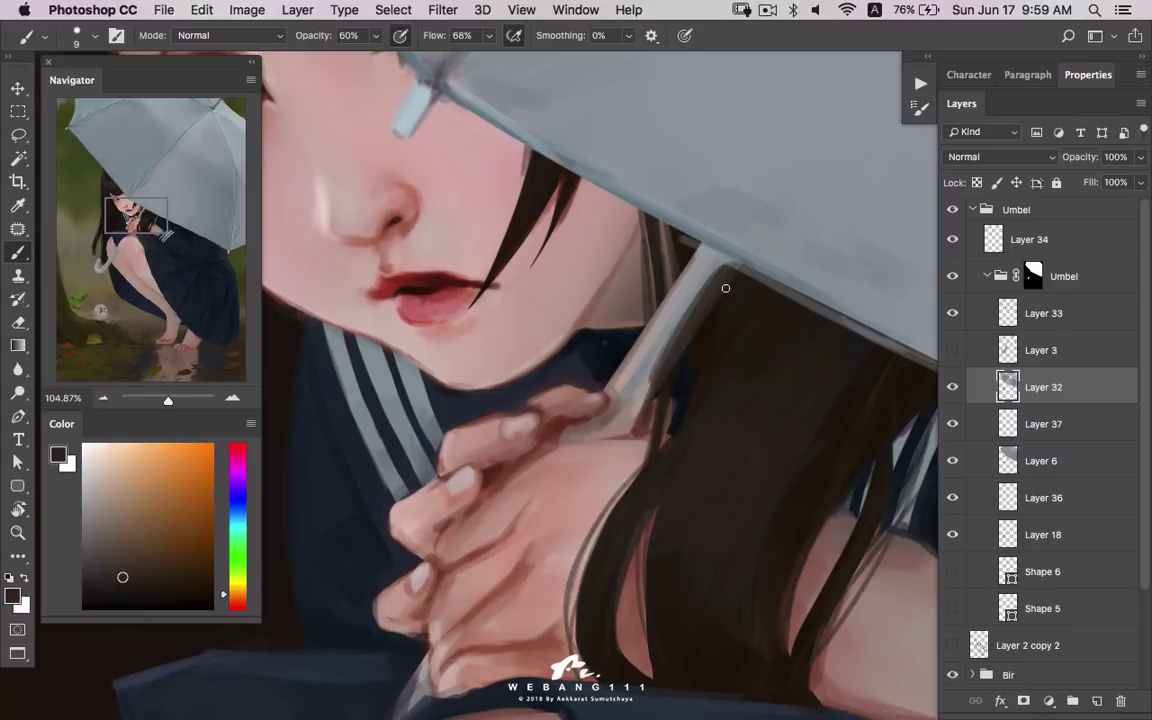
{"action": "left_click", "coordinate": [645, 395], "text": "alt"}
{"action": "left_click_drag", "start_coordinate": [598, 370], "coordinate": [620, 305]}
- Paint a pale grey highlight down the shaft's left edge
{"action": "left_click", "coordinate": [661, 252], "text": "alt"}
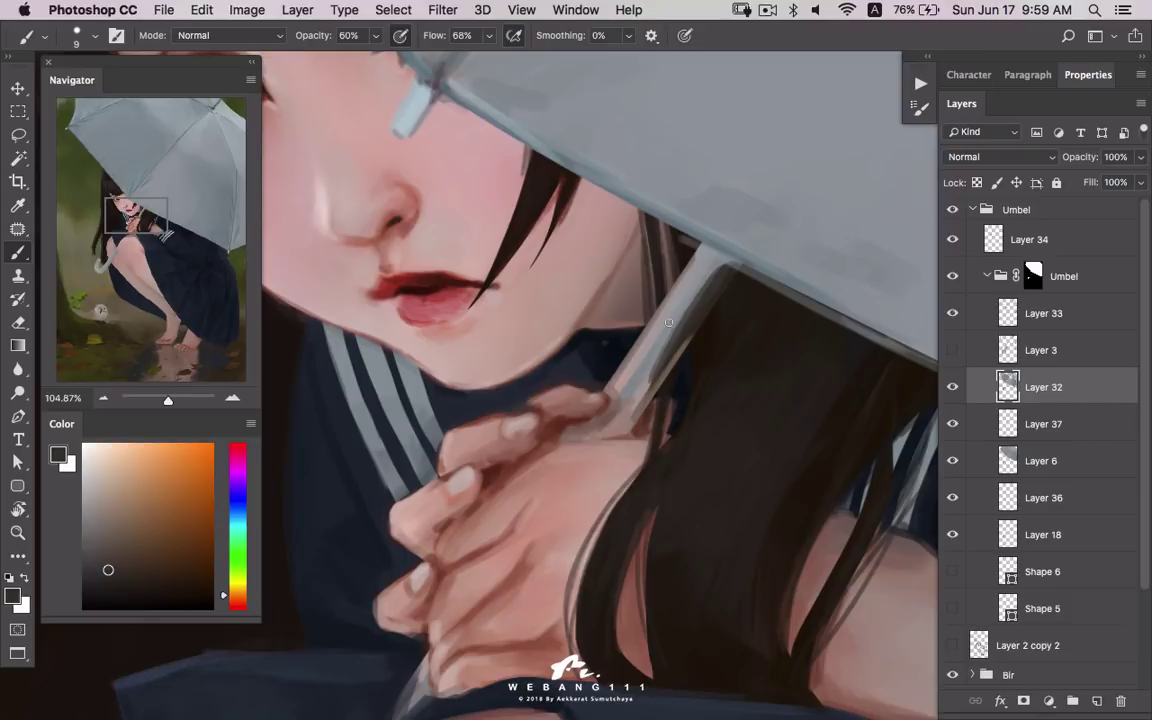
{"action": "left_click", "coordinate": [643, 368], "text": "alt"}
{"action": "left_click", "coordinate": [700, 247], "text": "alt"}
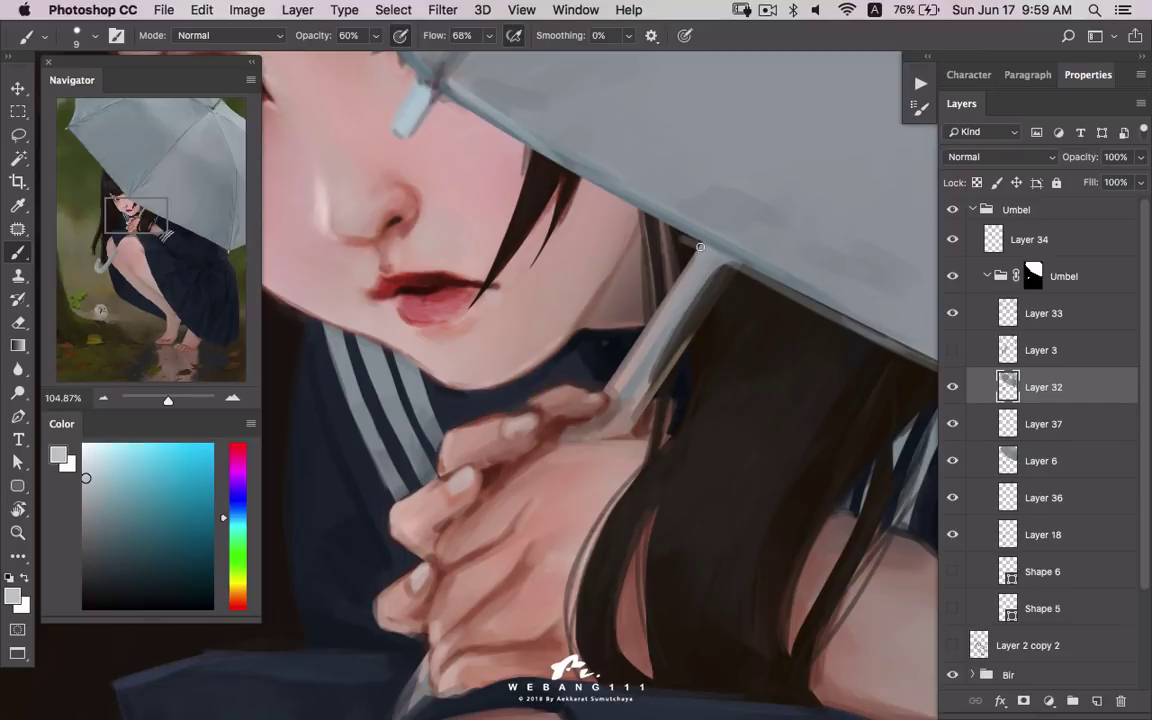
{"action": "left_click_drag", "start_coordinate": [640, 235], "coordinate": [568, 345]}
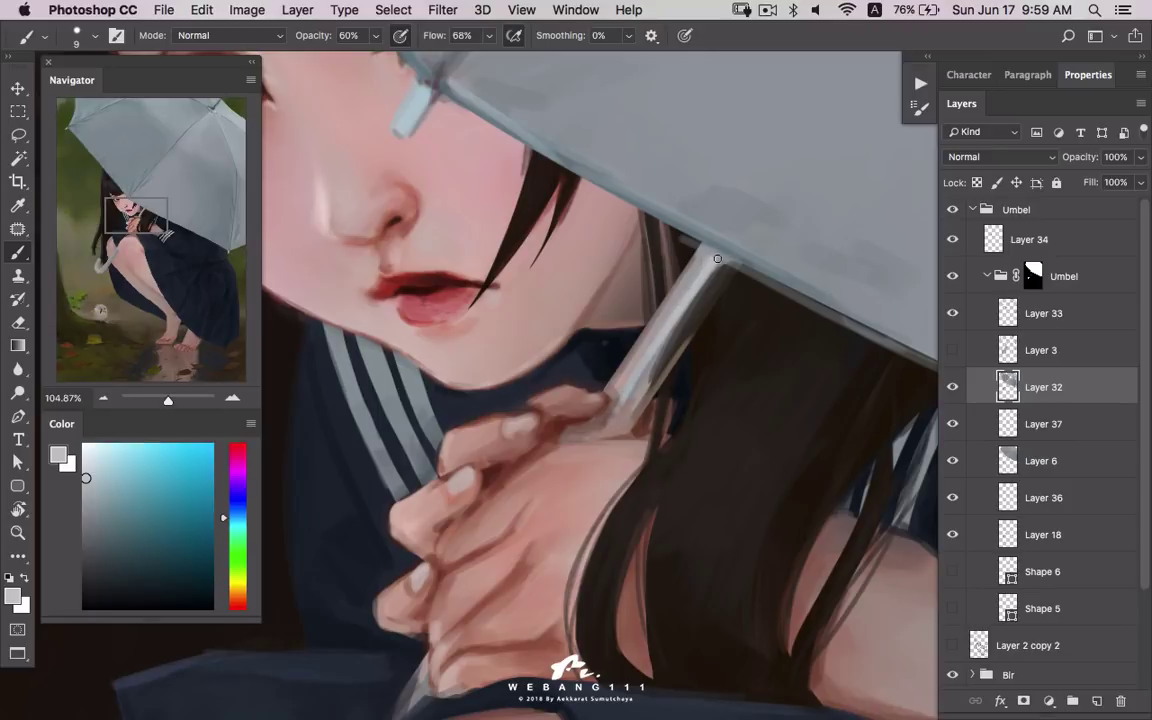
- Brighten the shaft tip by the collar and paint dark navy along its top edge
{"action": "scroll", "coordinate": [657, 366], "scroll_direction": "down", "scroll_amount": 10}
{"action": "scroll", "coordinate": [657, 366], "scroll_direction": "left", "scroll_amount": 3}
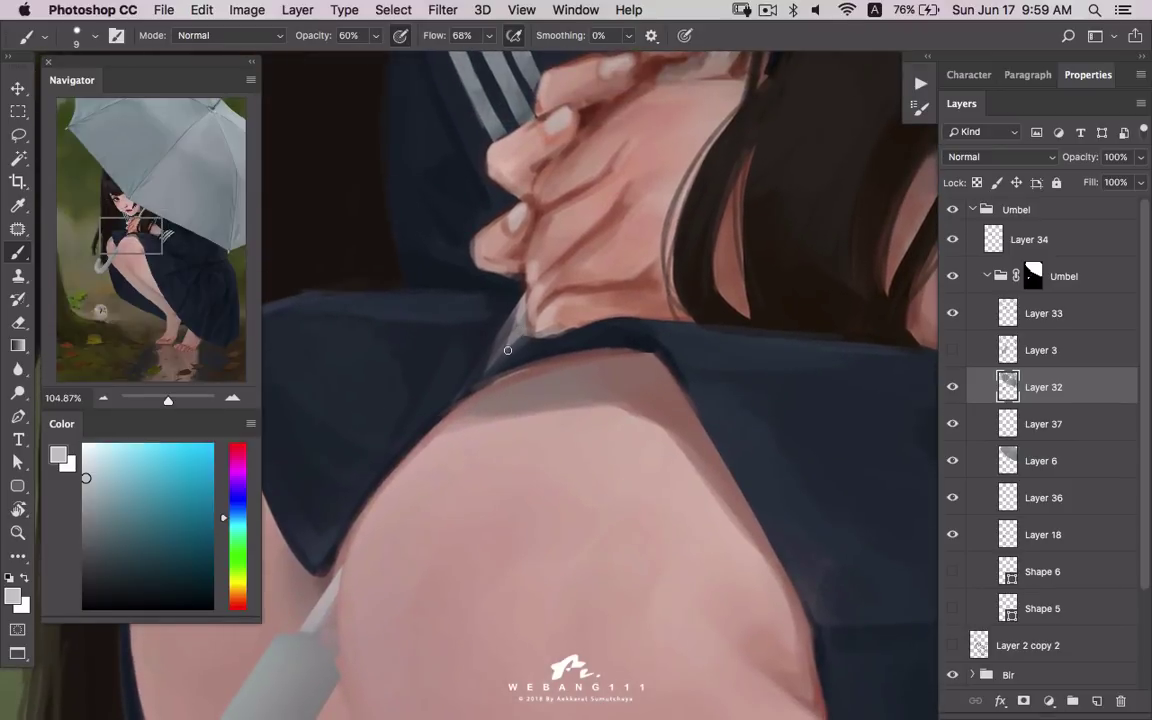
{"action": "left_click_drag", "start_coordinate": [498, 358], "coordinate": [505, 348]}
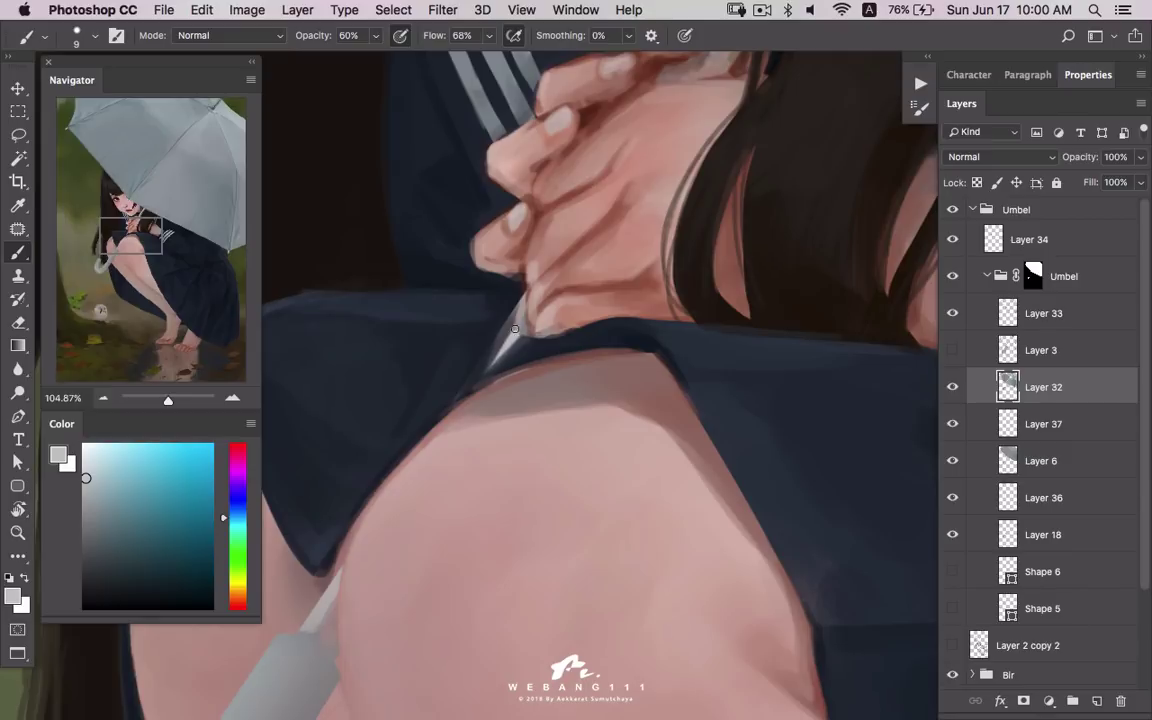
{"action": "left_click", "coordinate": [469, 271], "text": "alt"}
{"action": "left_click", "coordinate": [434, 330], "text": "alt"}
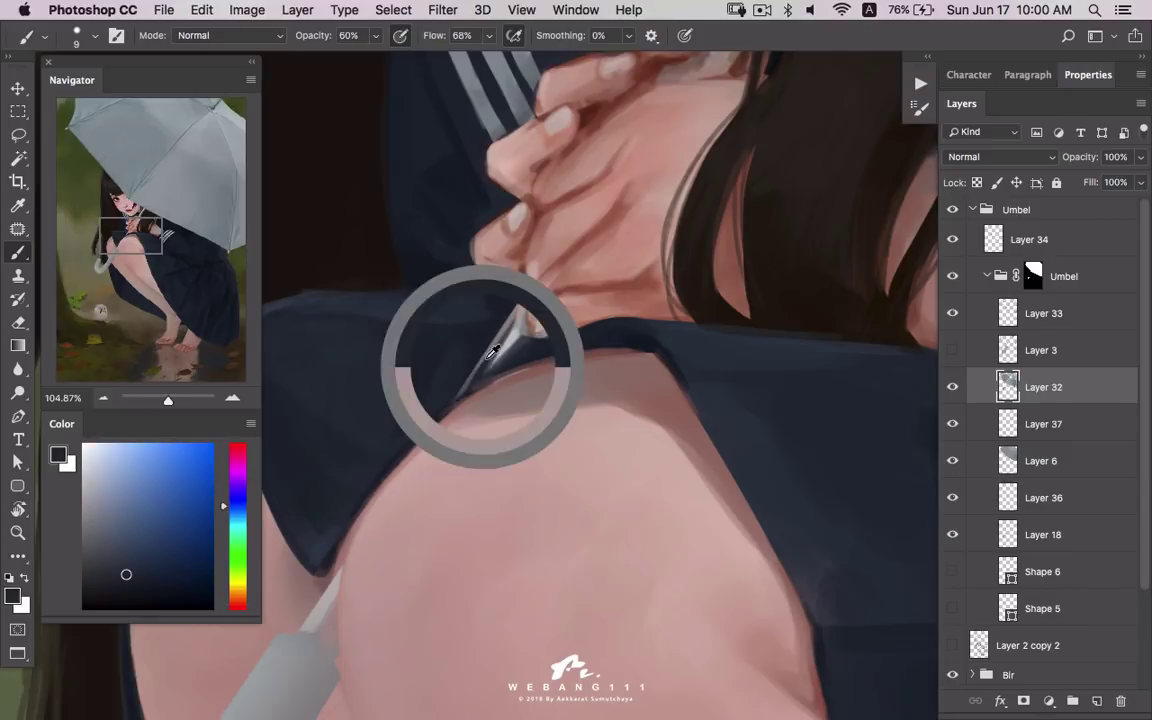
{"action": "scroll", "coordinate": [421, 466], "scroll_direction": "down", "scroll_amount": 5}
{"action": "scroll", "coordinate": [421, 466], "scroll_direction": "left", "scroll_amount": 2}
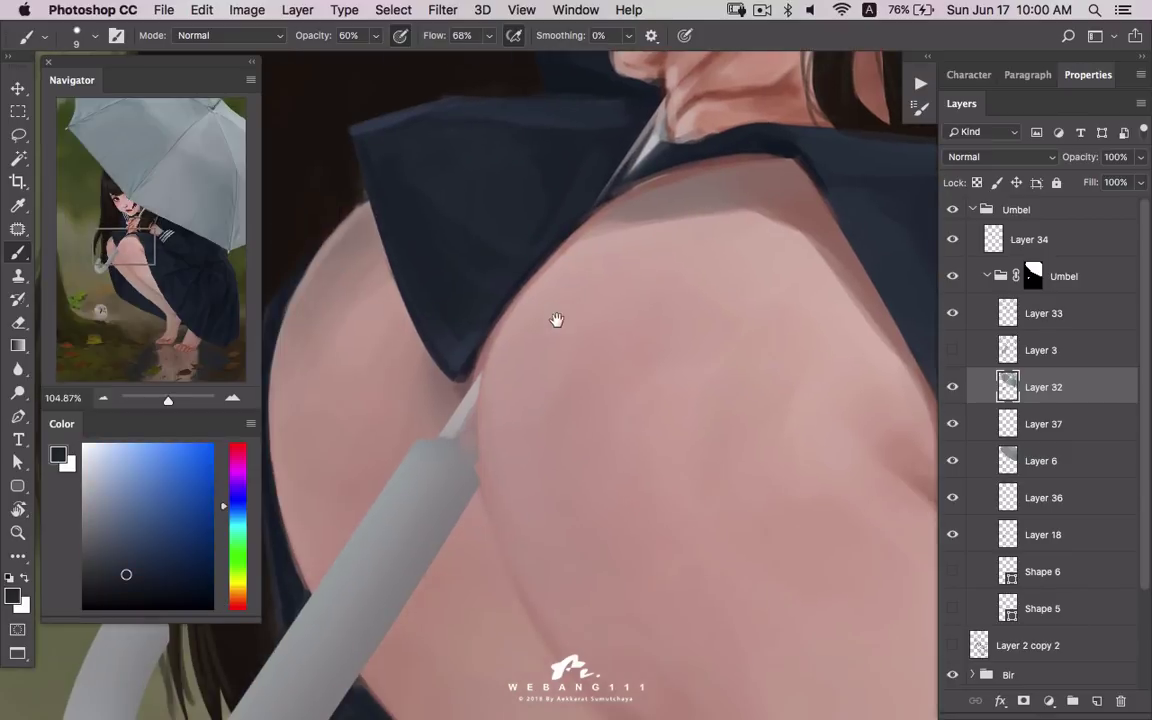
{"action": "mouse_move", "coordinate": [443, 436]}
{"action": "left_mouse_down"}
{"action": "mouse_move", "coordinate": [474, 463]}
{"action": "mouse_move", "coordinate": [482, 392]}
{"action": "left_mouse_up"}
- Resample greyish mauve, light grey and skin tones around the shaft tip
{"action": "left_click", "coordinate": [461, 447], "text": "alt"}
{"action": "left_click", "coordinate": [460, 427], "text": "alt"}
{"action": "left_click", "coordinate": [424, 359], "text": "alt"}
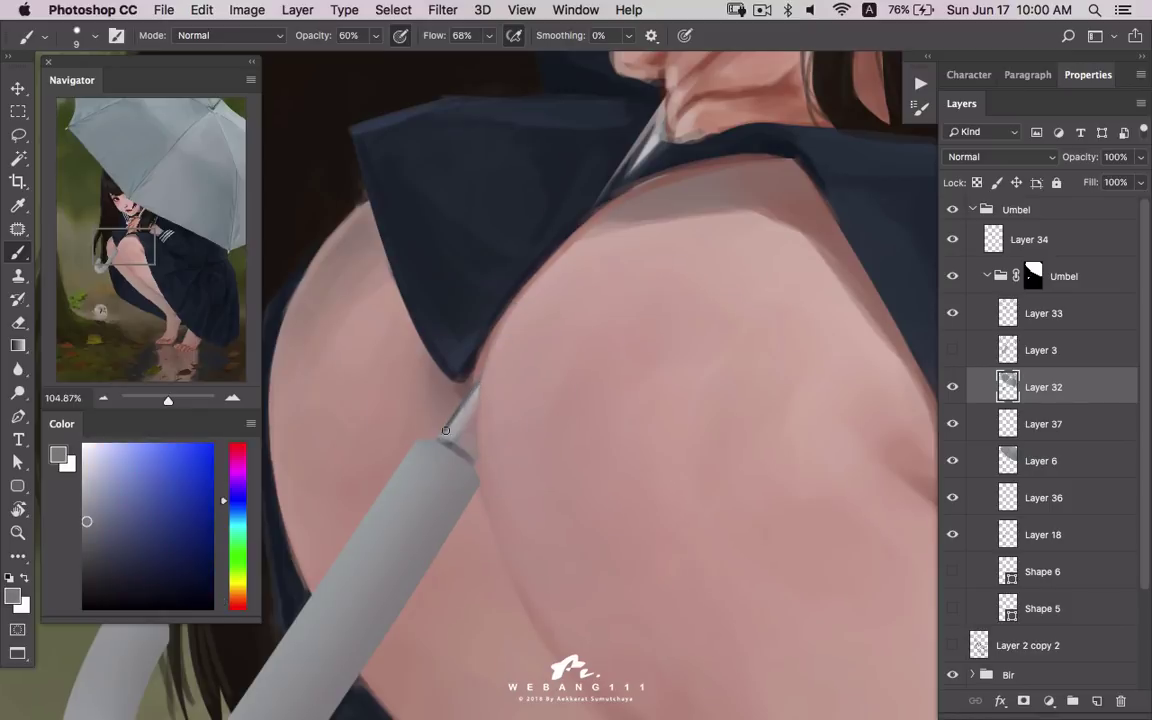
{"action": "left_click", "coordinate": [451, 440], "text": "alt"}
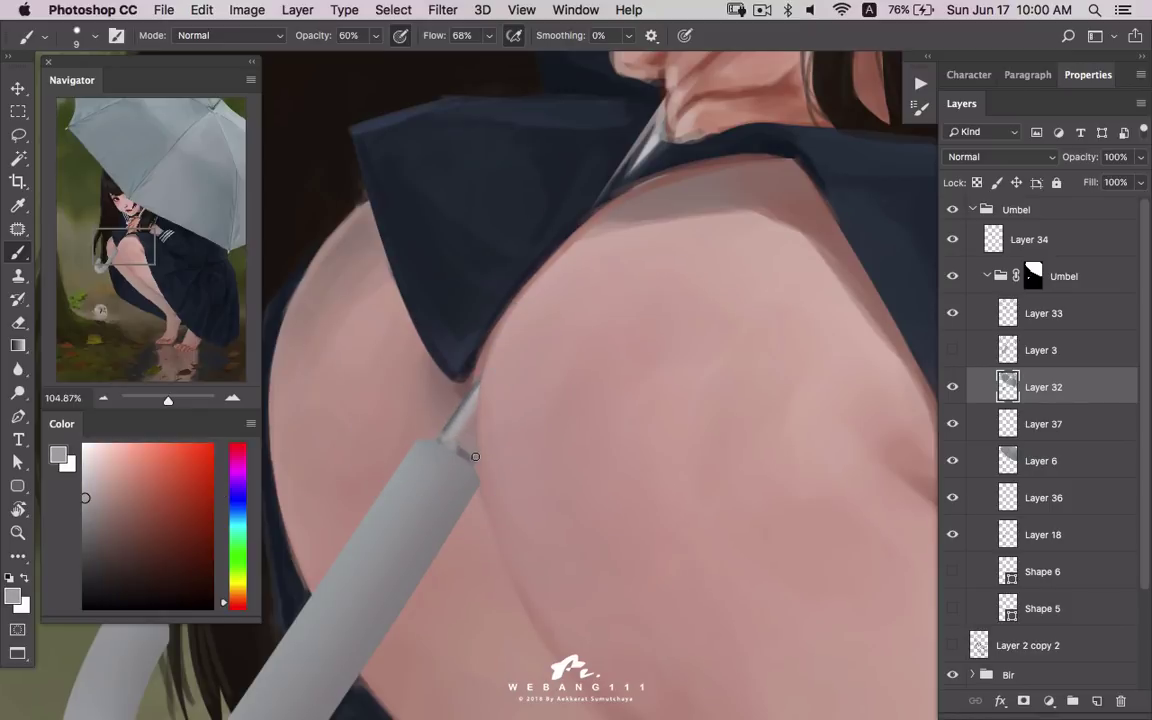
{"action": "left_click", "coordinate": [470, 455], "text": "alt"}
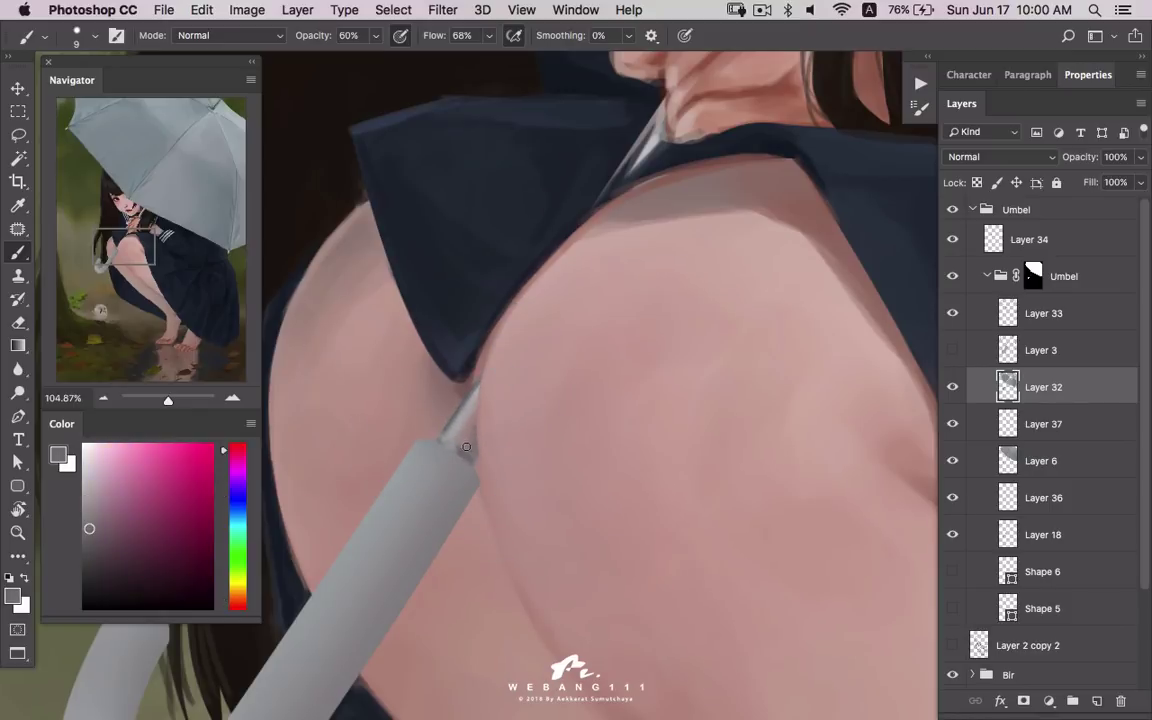
{"action": "left_click", "coordinate": [474, 431], "text": "alt"}
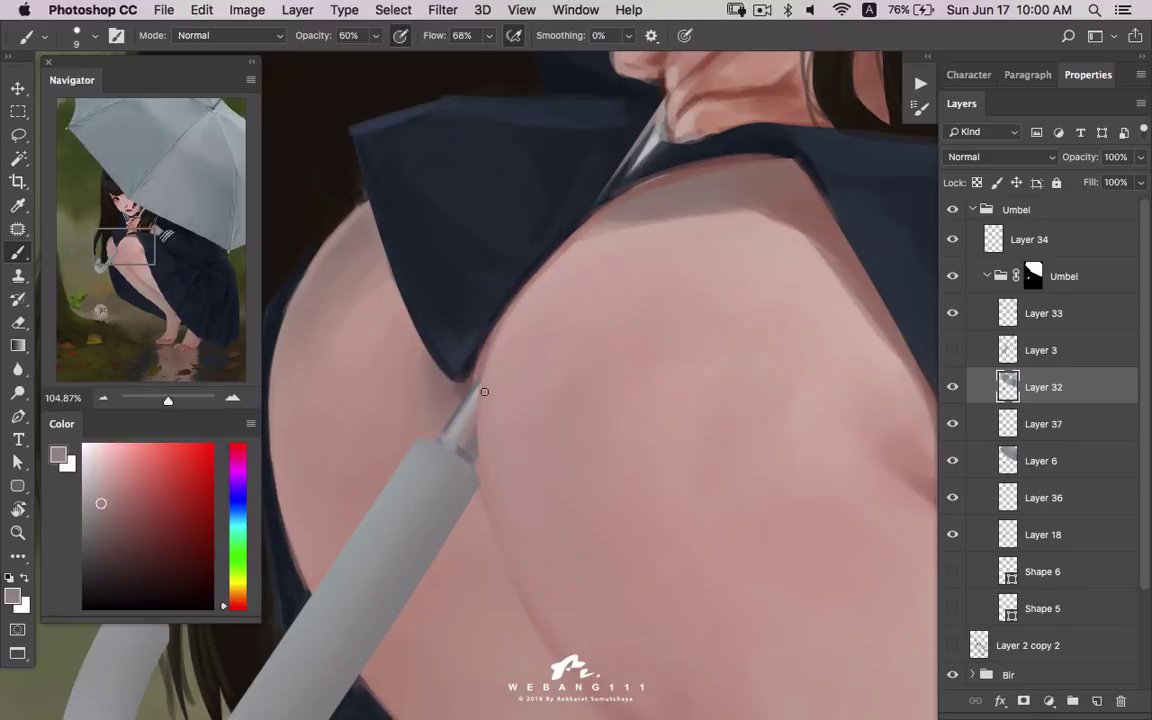
{"action": "left_click", "coordinate": [468, 454], "text": "alt"}
{"action": "left_click", "coordinate": [473, 456], "text": "alt"}
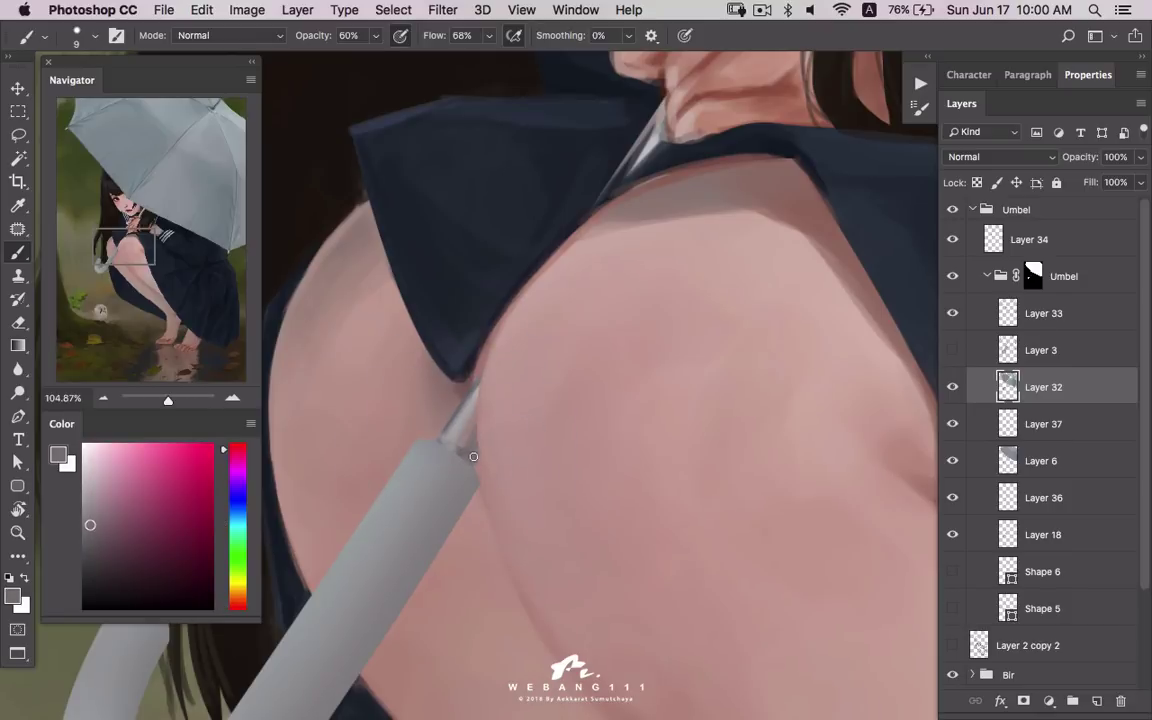
- Enlarge the brush and add a light grey highlight along the hooked handle
{"action": "left_click_drag", "start_coordinate": [455, 457], "coordinate": [595, 302]}
{"action": "left_click", "coordinate": [86, 489]}
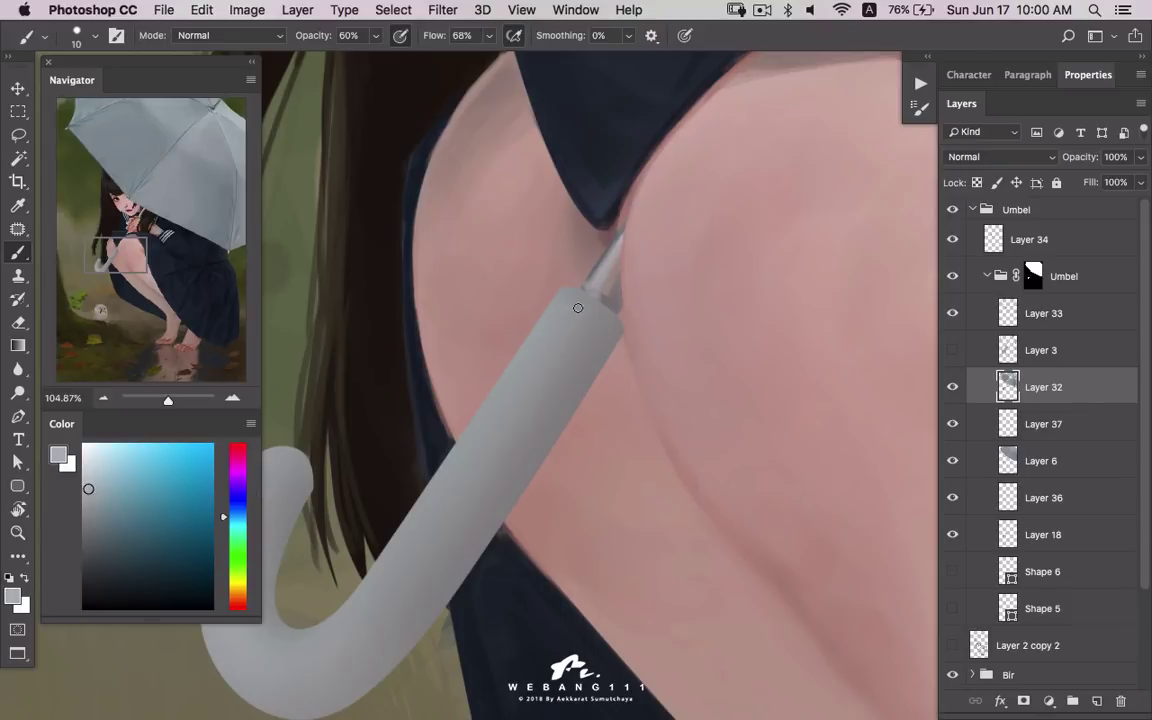
{"action": "key", "text": "bracketright"}
{"action": "key", "text": "bracketright"}
{"action": "key", "text": "bracketright"}
{"action": "left_click_drag", "start_coordinate": [578, 301], "coordinate": [578, 308]}
{"action": "left_click", "coordinate": [579, 308], "text": "alt"}
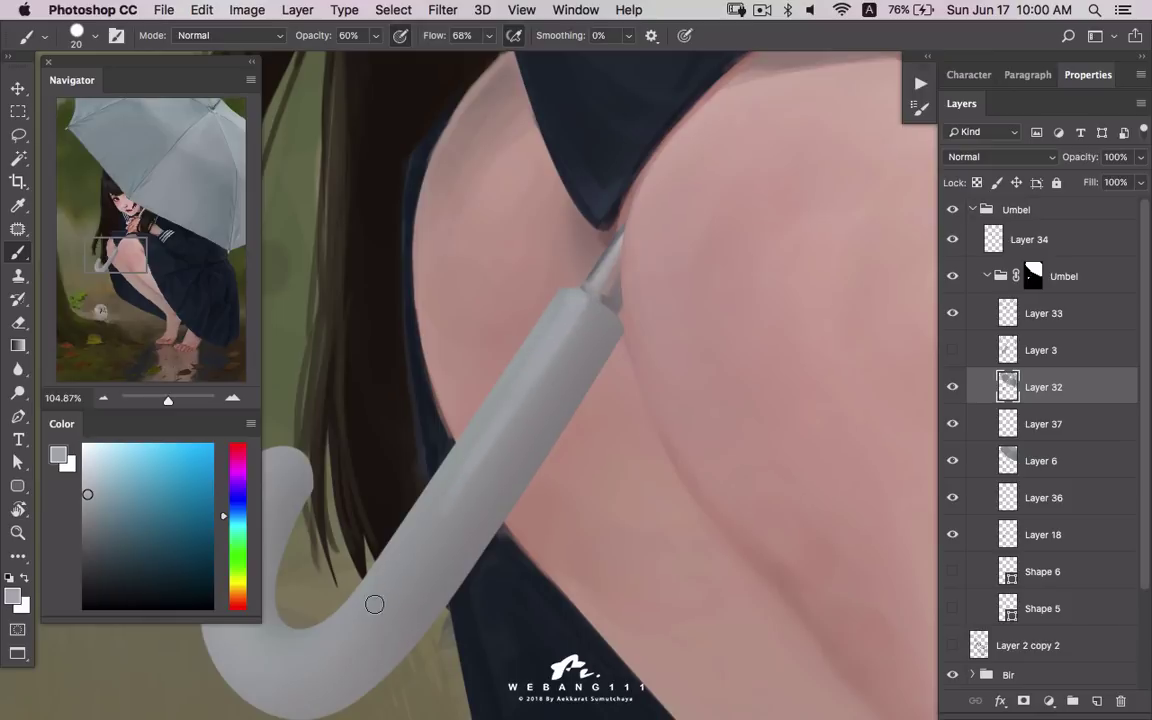
{"action": "left_click_drag", "start_coordinate": [374, 604], "coordinate": [507, 474]}
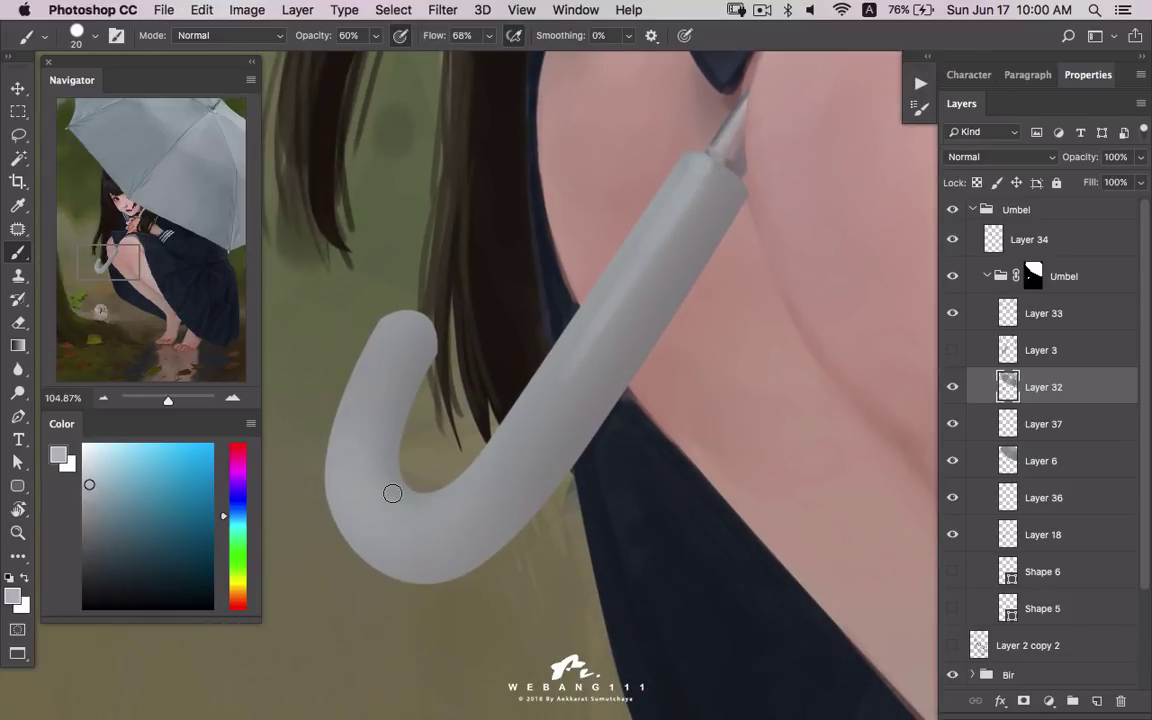
- Lighten the hook's inner curve, then sample slightly darker greys with a resized brush
{"action": "left_click_drag", "start_coordinate": [340, 435], "coordinate": [385, 500]}
{"action": "key", "text": "bracketleft"}
{"action": "left_click", "coordinate": [405, 503], "text": "alt"}
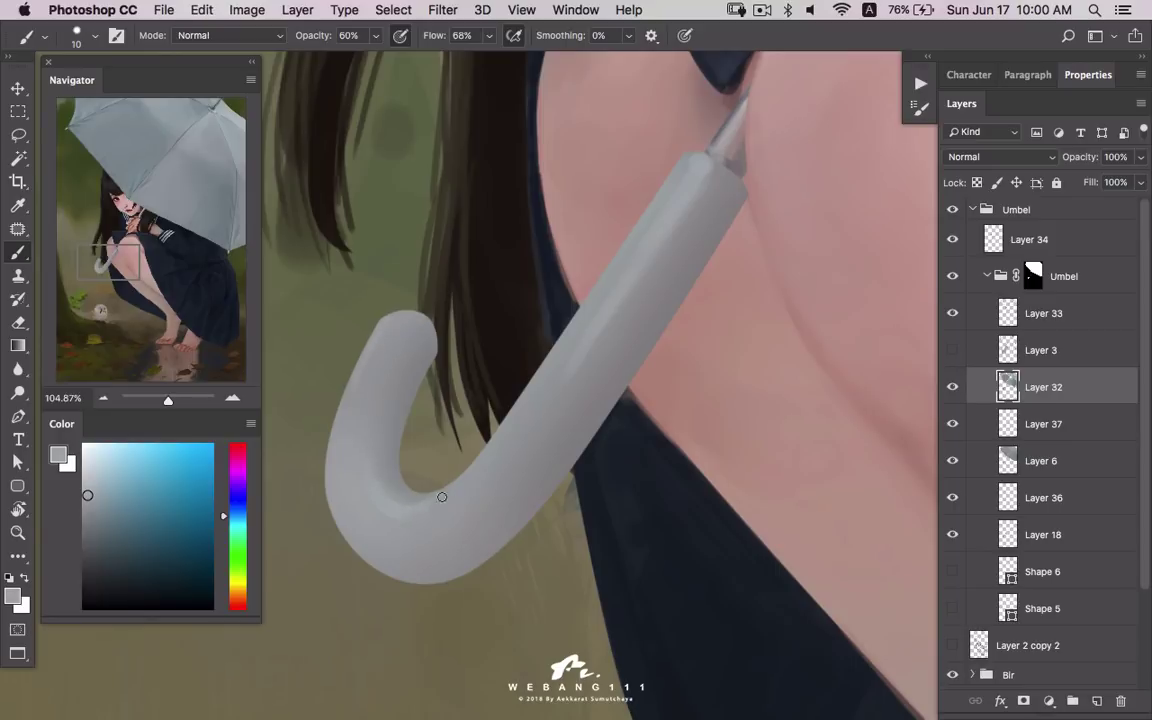
{"action": "left_click", "coordinate": [417, 525], "text": "alt"}
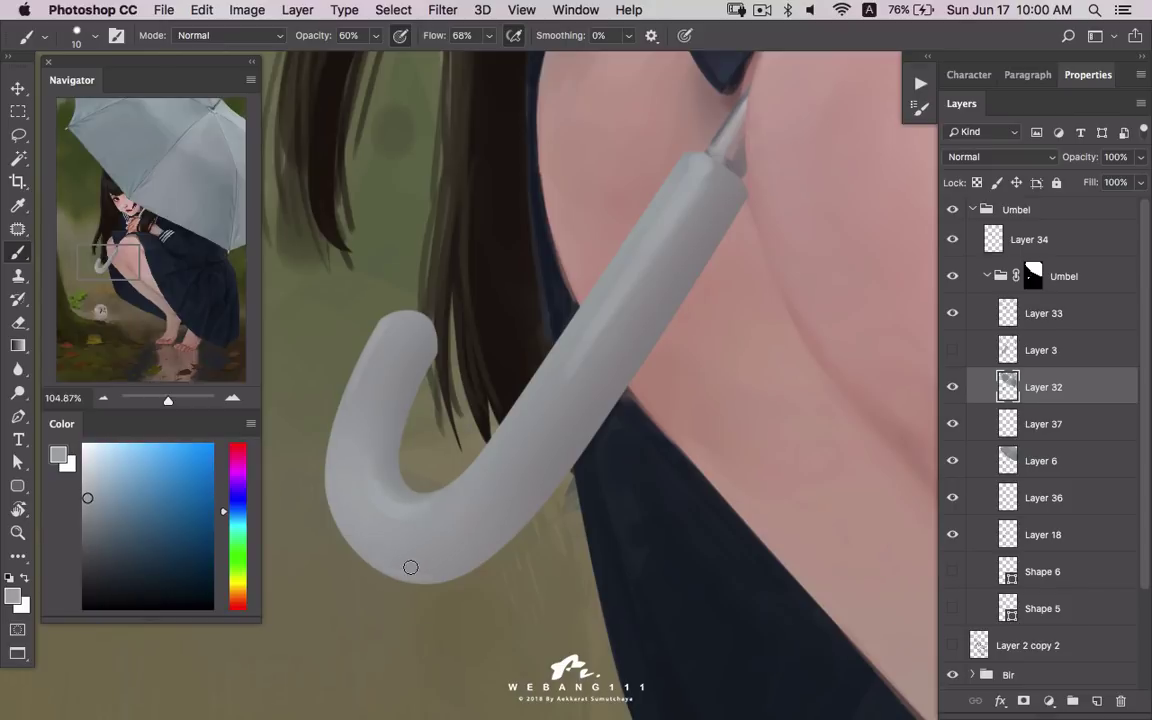
{"action": "key", "text": "bracketright"}
{"action": "key", "text": "bracketright"}
{"action": "key", "text": "bracketright"}
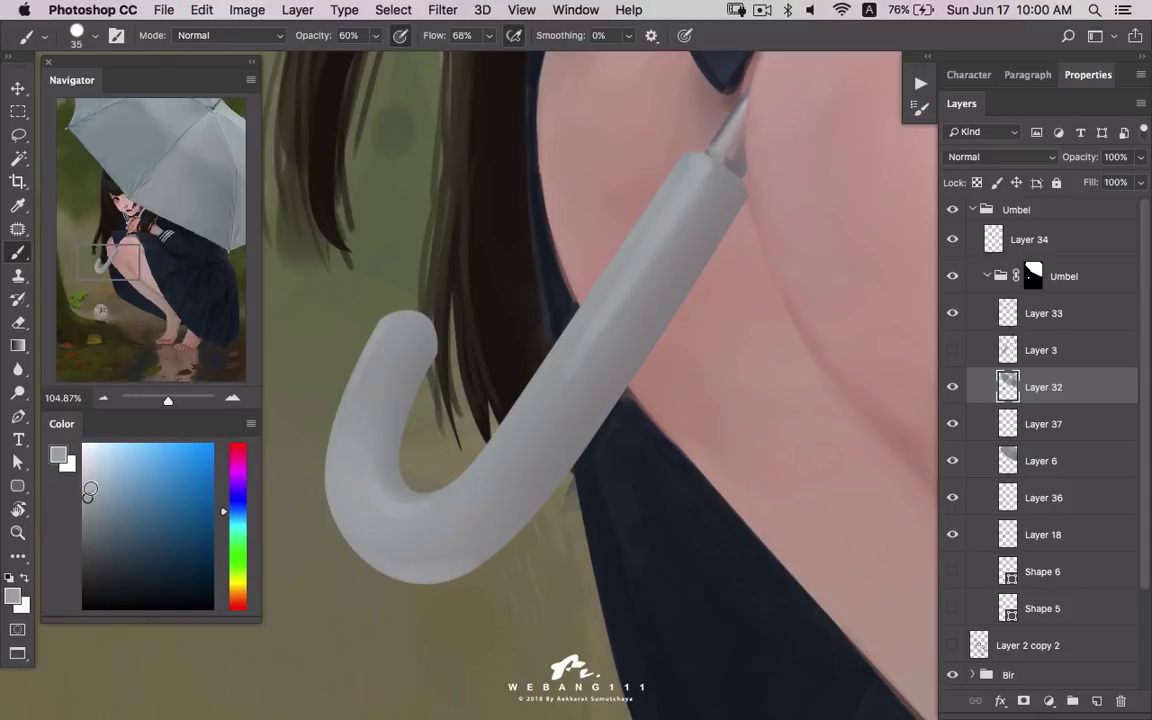
{"action": "key", "text": "bracketright"}
- Sample olive and yellow-green background tones and greys around the handle's lower curve
{"action": "left_click", "coordinate": [481, 557], "text": "alt"}
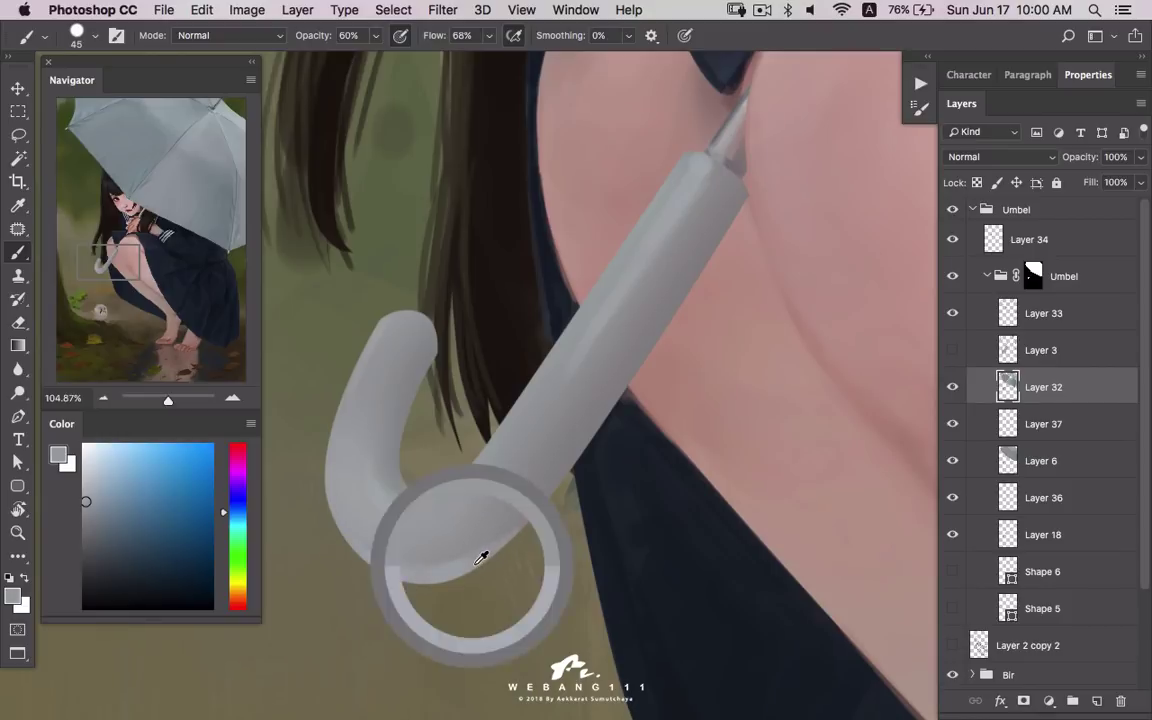
{"action": "left_click", "coordinate": [395, 486], "text": "alt"}
{"action": "left_click", "coordinate": [468, 577], "text": "alt"}
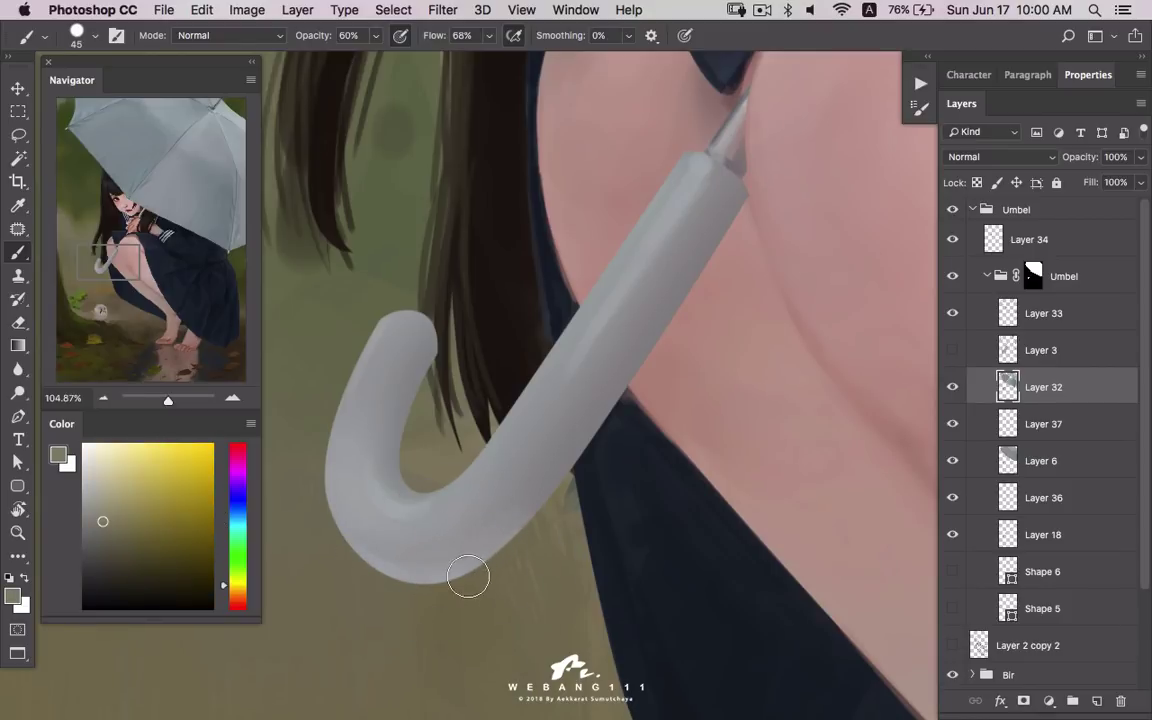
{"action": "left_click", "coordinate": [420, 510], "text": "alt"}
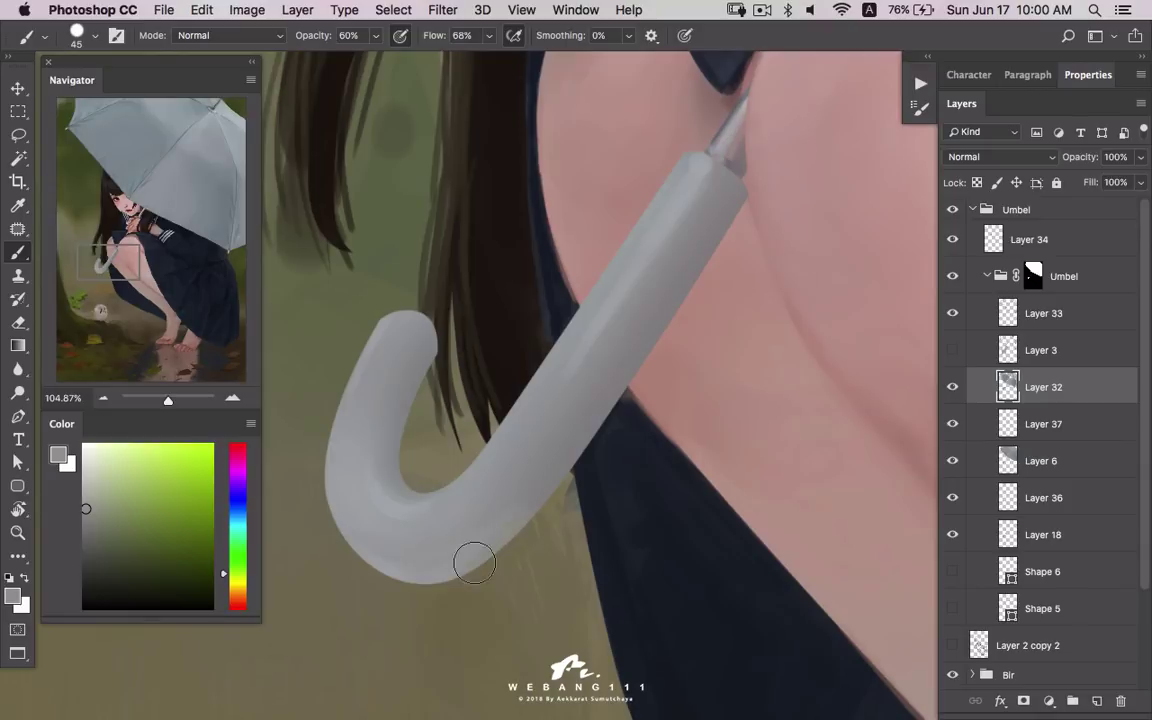
{"action": "left_click", "coordinate": [593, 340], "text": "alt"}
{"action": "left_click_drag", "start_coordinate": [609, 360], "coordinate": [475, 500]}
- Pick a lighter grey, a pinkish skin tone and a grey-blue from the handle
{"action": "left_click", "coordinate": [553, 360], "text": "alt"}
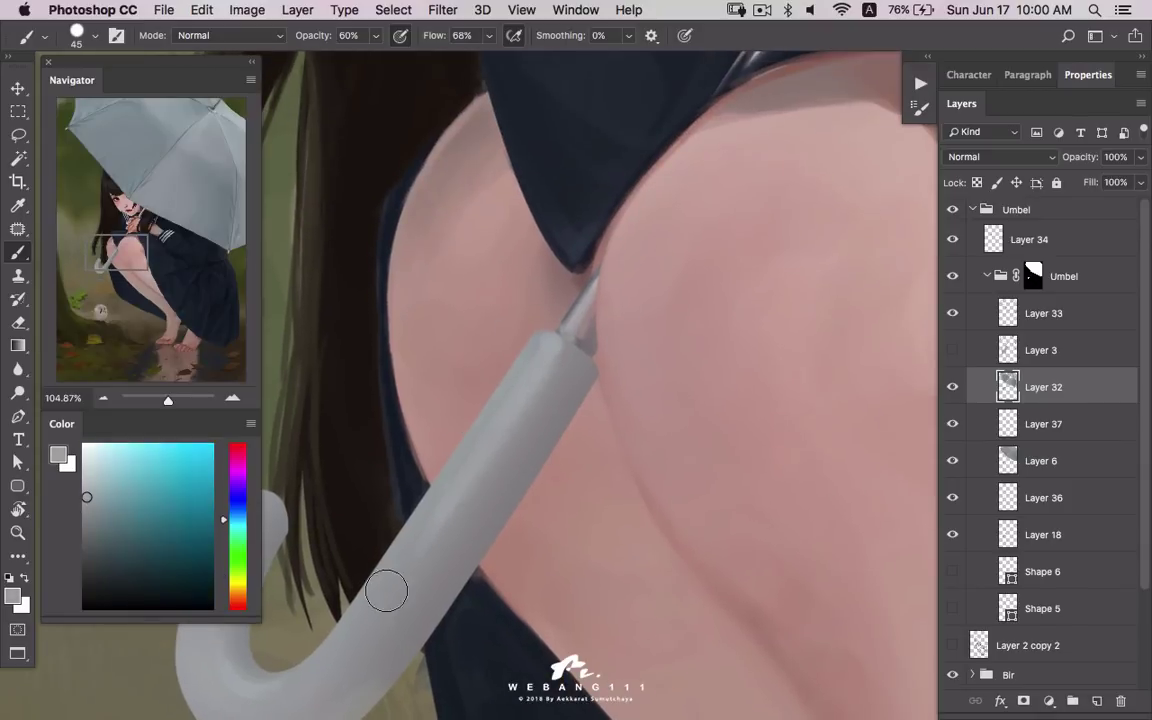
{"action": "left_click", "coordinate": [572, 400], "text": "alt"}
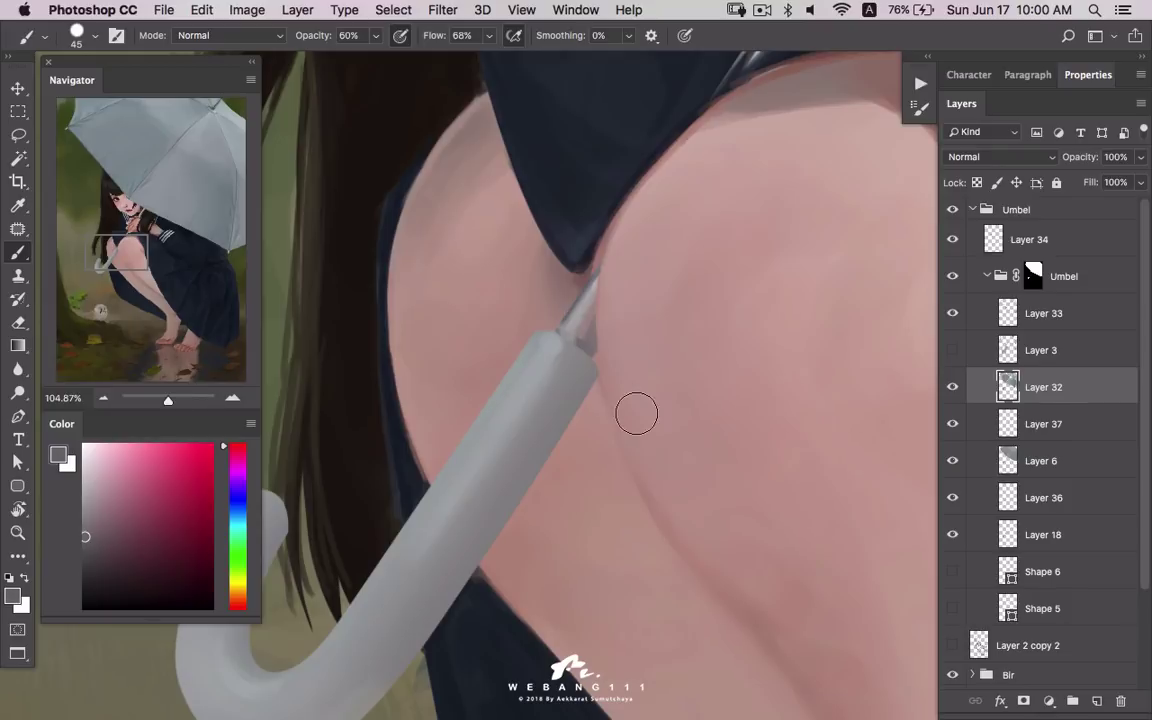
{"action": "left_click", "coordinate": [539, 444], "text": "alt"}
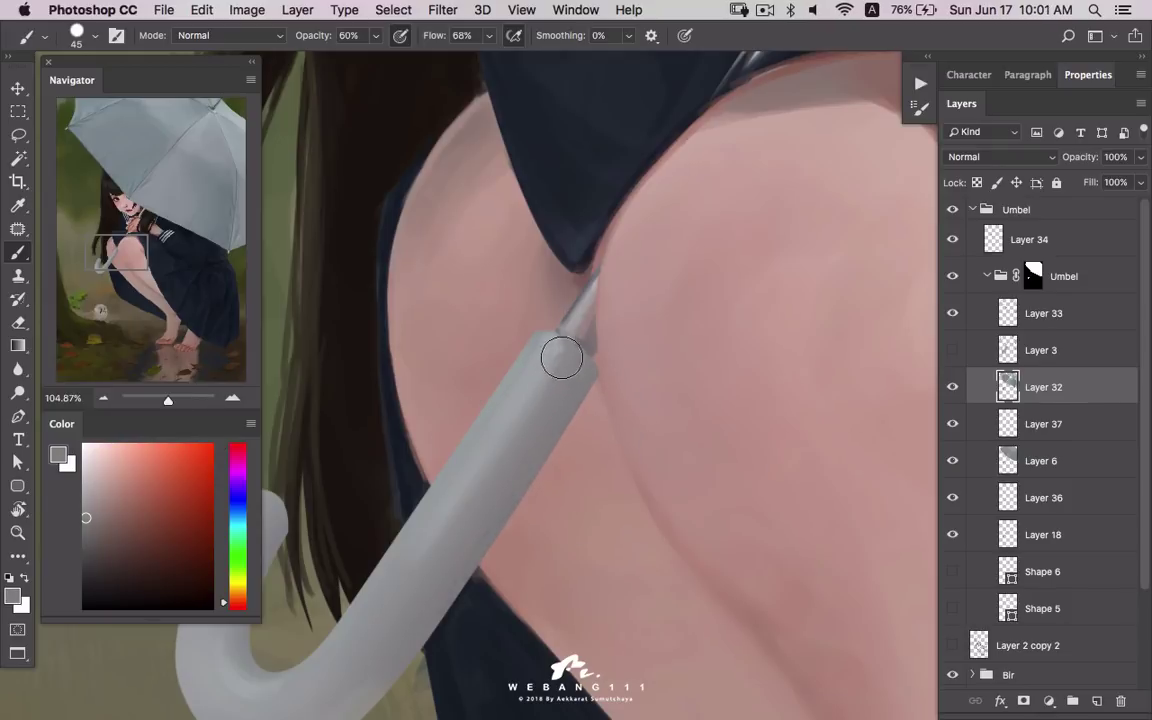
{"action": "left_click", "coordinate": [522, 332], "text": "alt"}
{"action": "left_click_drag", "start_coordinate": [484, 500], "coordinate": [616, 358]}
- Shade the handle's curve with darker and lighter sampled greys, then zoom out
{"action": "left_click", "coordinate": [525, 322], "text": "alt"}
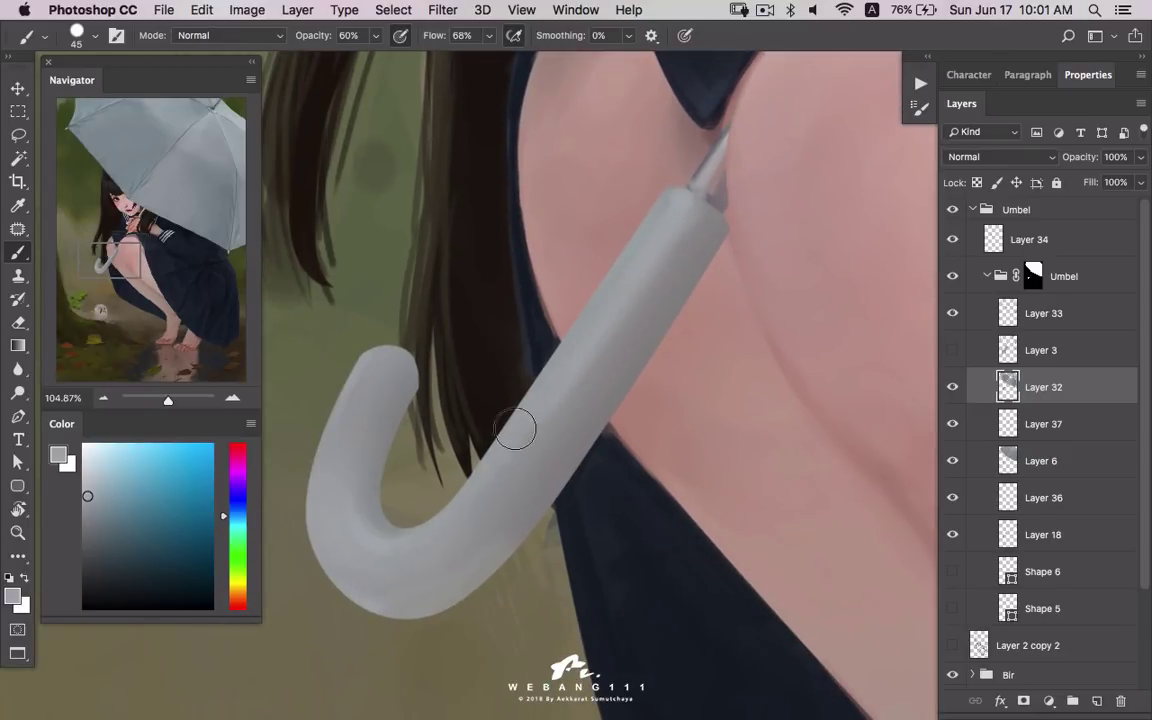
{"action": "left_click", "coordinate": [352, 487], "text": "alt"}
{"action": "left_click", "coordinate": [600, 360], "text": "alt"}
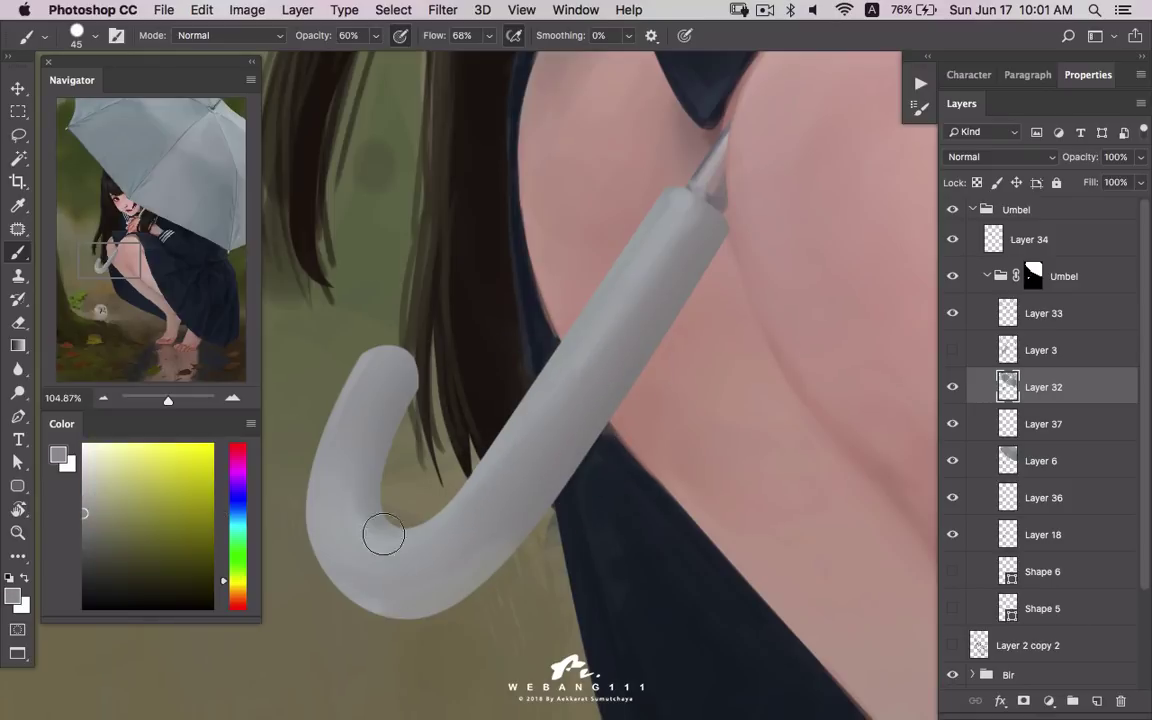
{"action": "left_click", "coordinate": [325, 333], "text": "alt"}
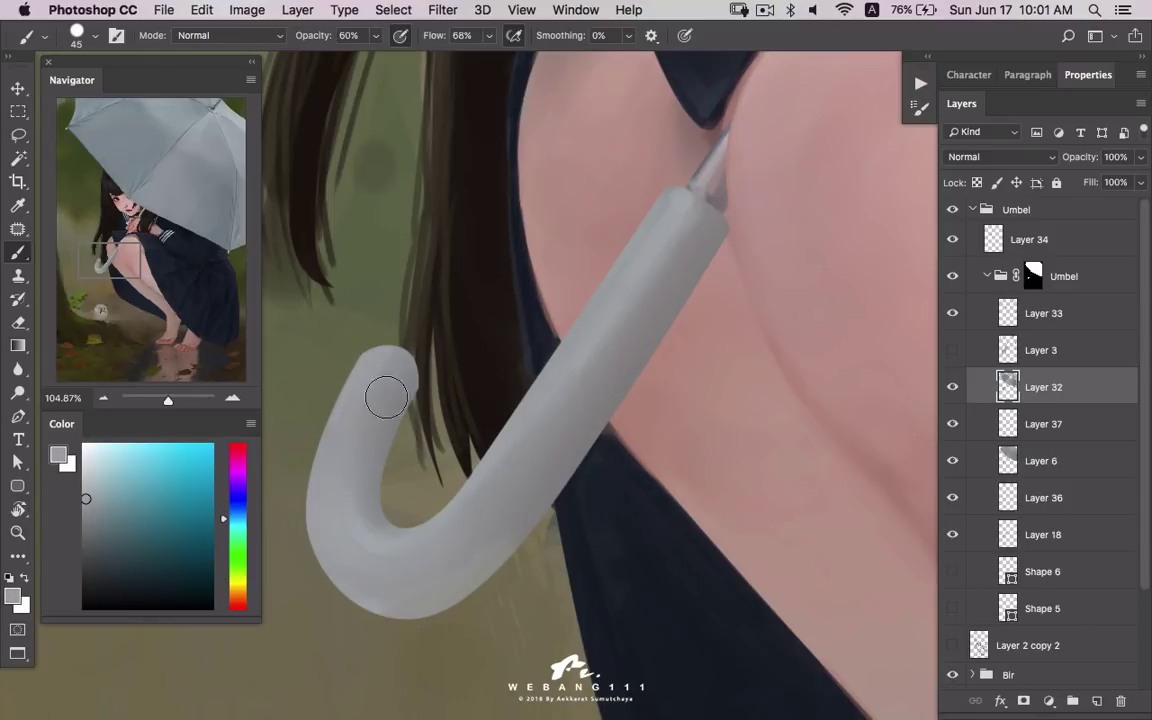
{"action": "left_click", "coordinate": [368, 368], "text": "alt"}
{"action": "left_click", "coordinate": [386, 402], "text": "alt"}
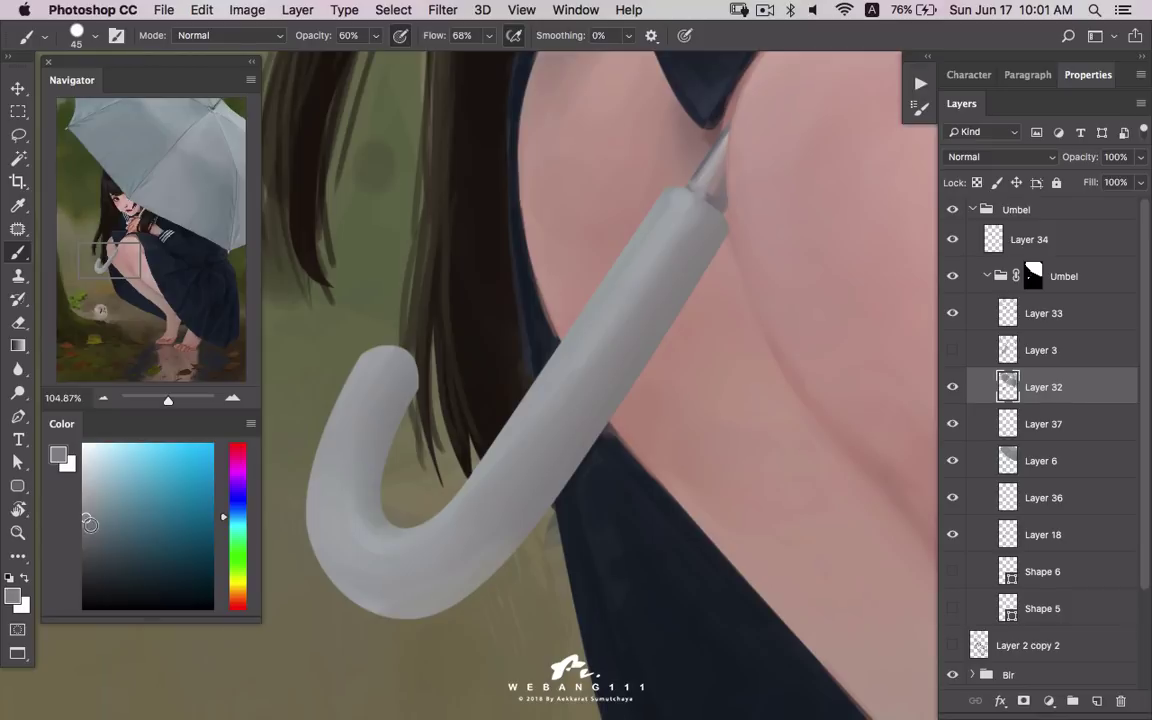
{"action": "left_click", "coordinate": [378, 455], "text": "alt"}
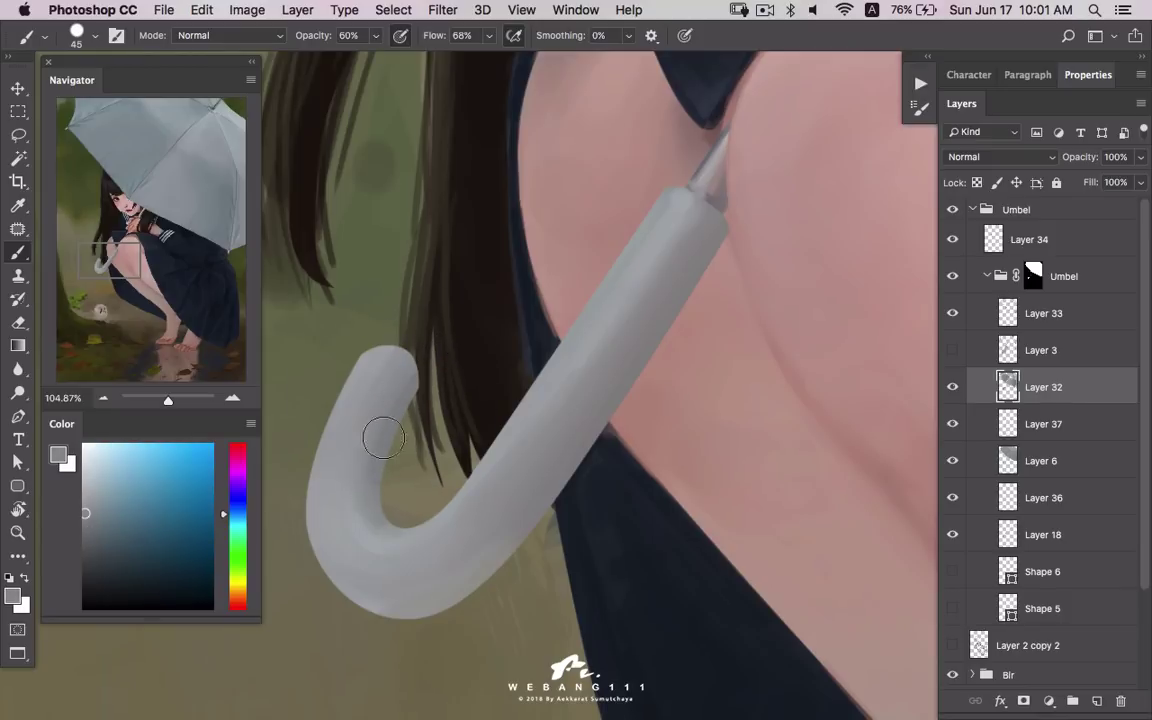
{"action": "left_click", "coordinate": [380, 365], "text": "alt"}
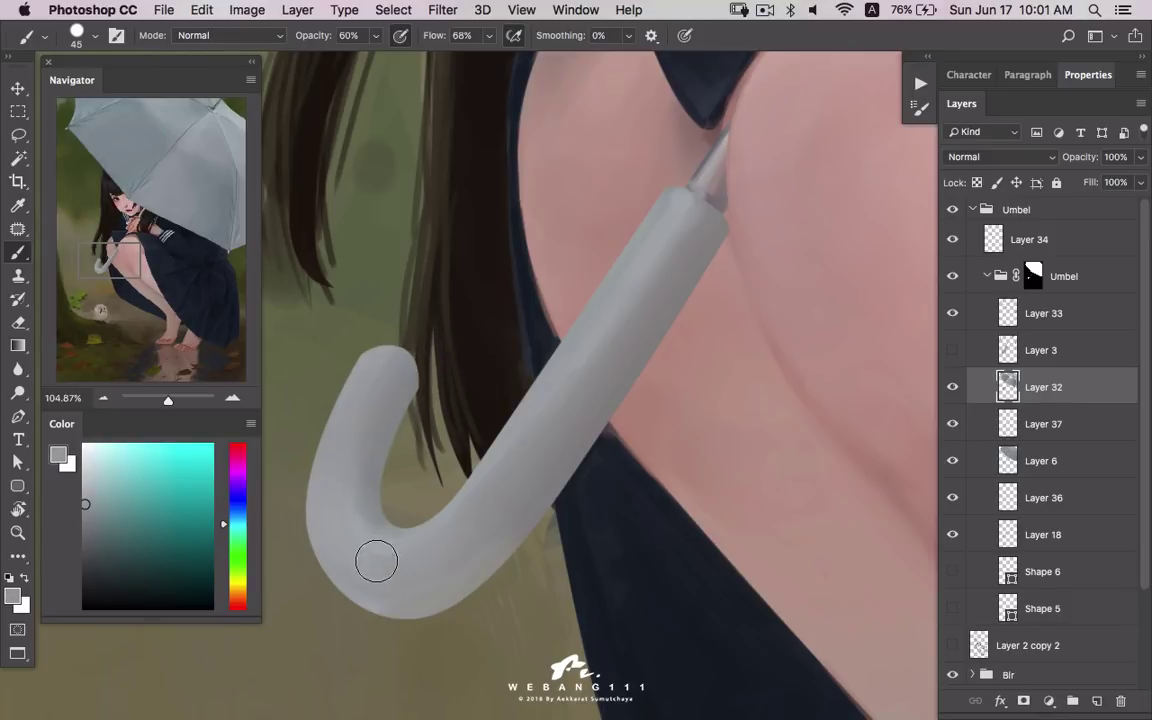
{"action": "key", "text": "z"}
{"action": "scroll", "coordinate": [550, 524], "scroll_direction": "down", "scroll_amount": 8}
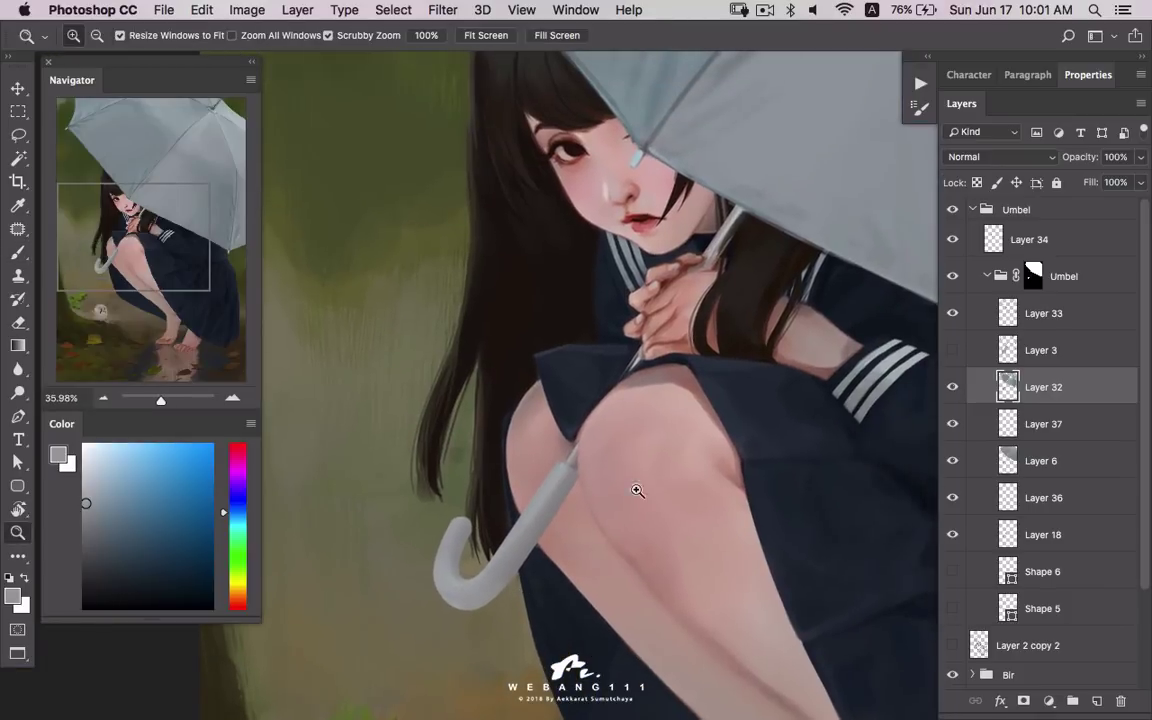
- Zoom out to see more of the painting
{"action": "mouse_move", "coordinate": [637, 490]}
{"action": "left_mouse_down"}
{"action": "mouse_move", "coordinate": [509, 416]}
{"action": "mouse_move", "coordinate": [498, 389]}
{"action": "left_mouse_up"}
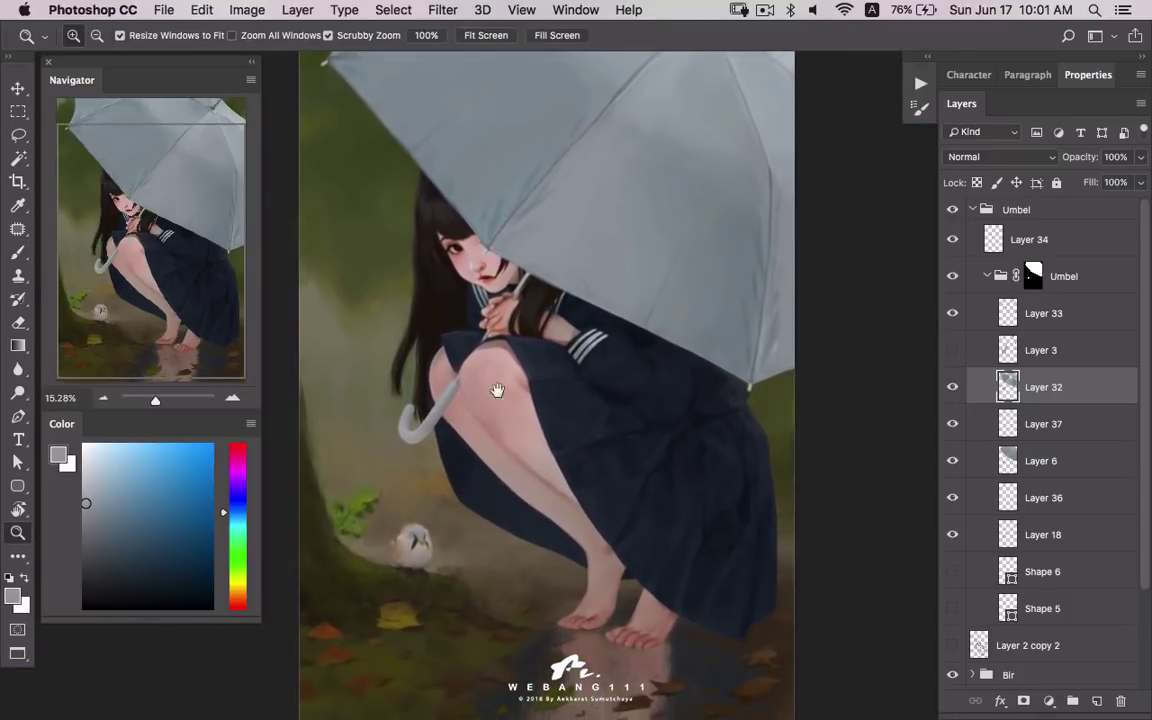
{"action": "scroll", "coordinate": [525, 398], "scroll_direction": "down", "scroll_amount": 3}
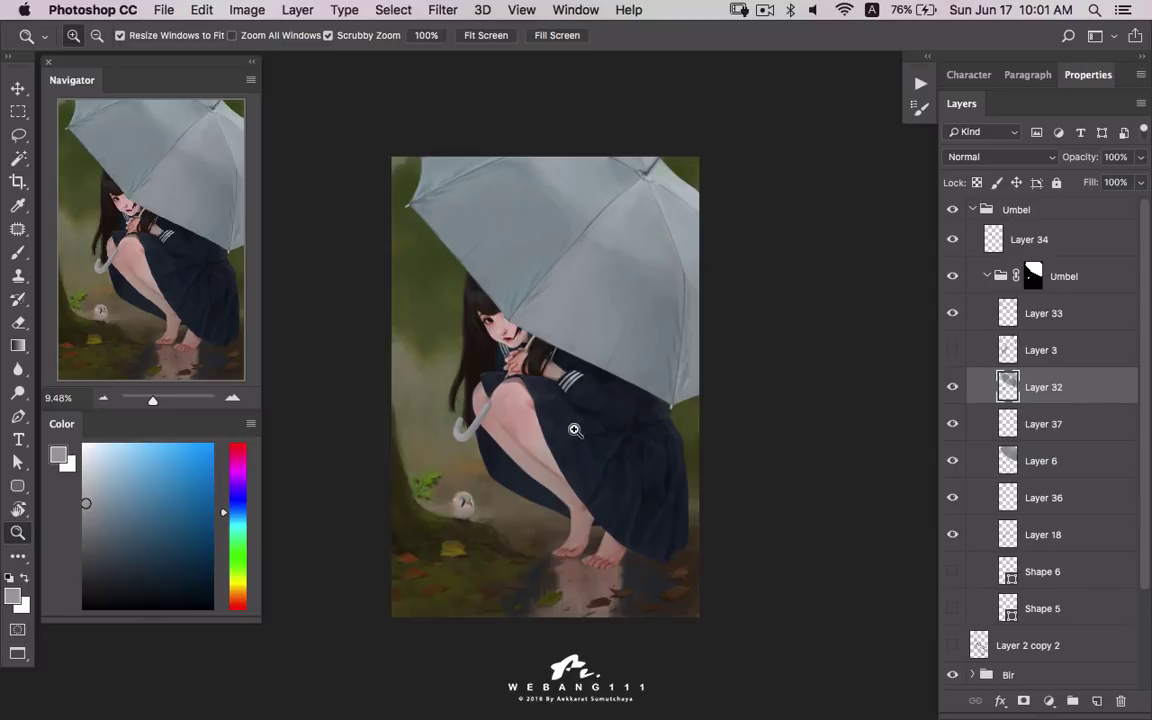
{"action": "scroll", "coordinate": [540, 507], "scroll_direction": "up", "scroll_amount": 1}
{"action": "scroll", "coordinate": [553, 507], "scroll_direction": "up", "scroll_amount": 3}
{"action": "scroll", "coordinate": [510, 520], "scroll_direction": "down", "scroll_amount": 2}
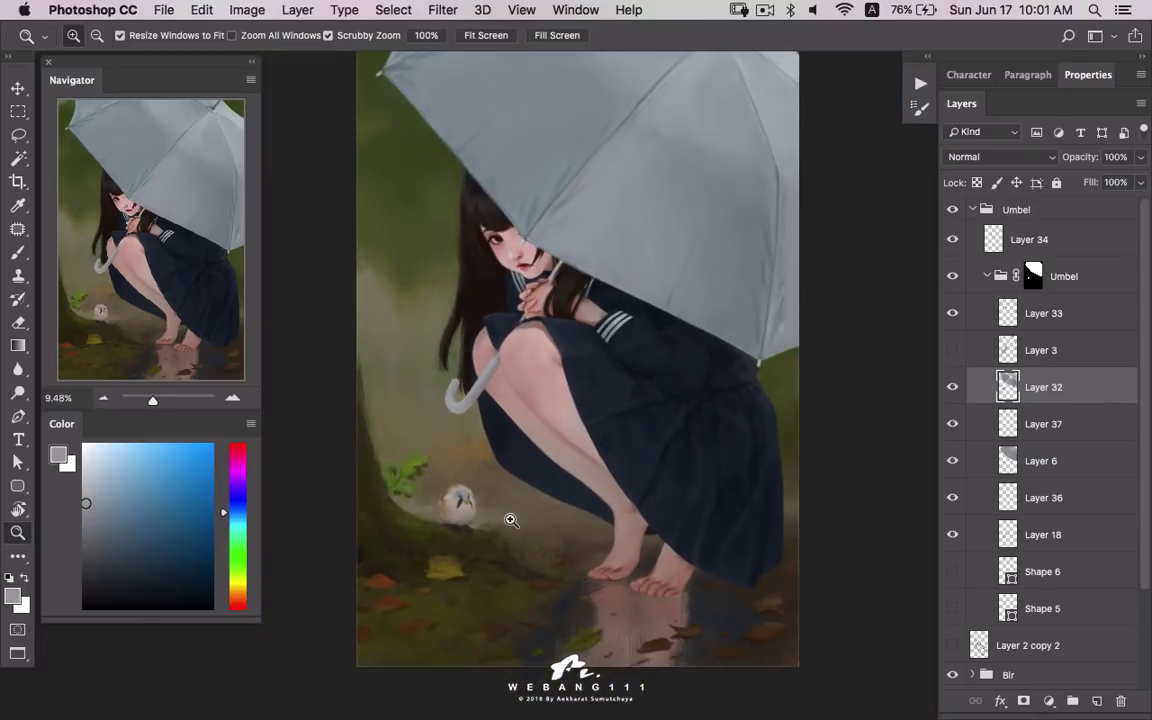
{"action": "scroll", "coordinate": [511, 520], "scroll_direction": "up", "scroll_amount": 1}
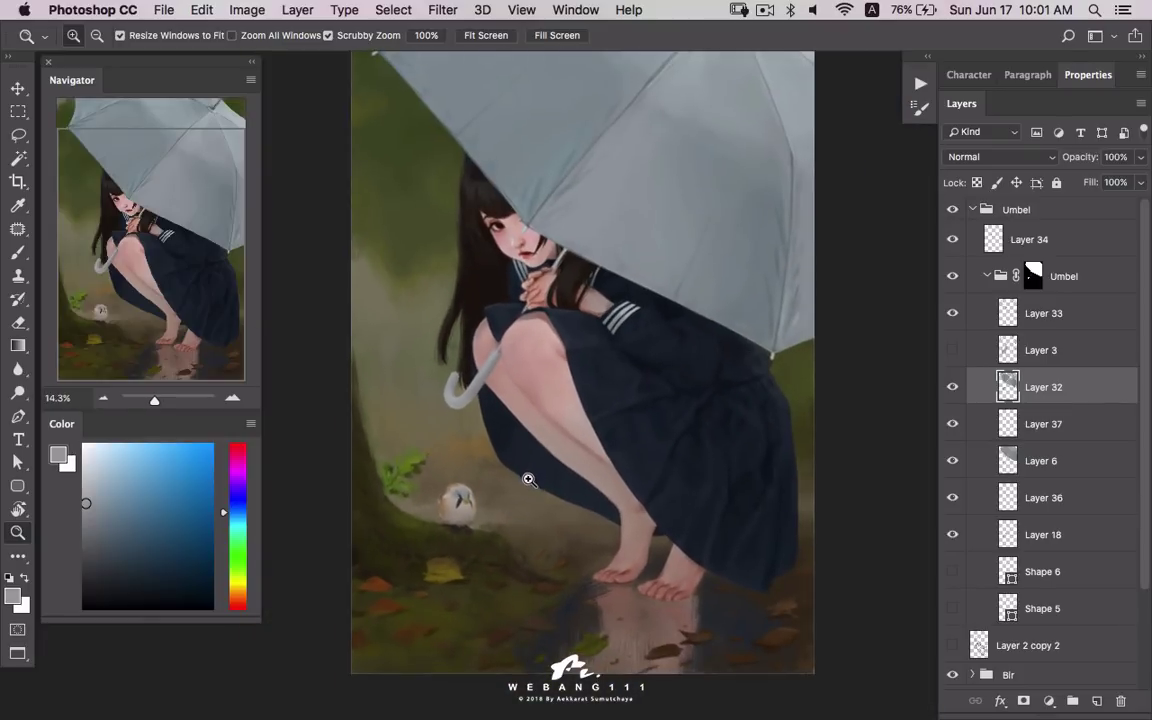
- Collapse the Umbel, Details and Colors groups and show the adjustment layer list
{"action": "left_click", "coordinate": [987, 276]}
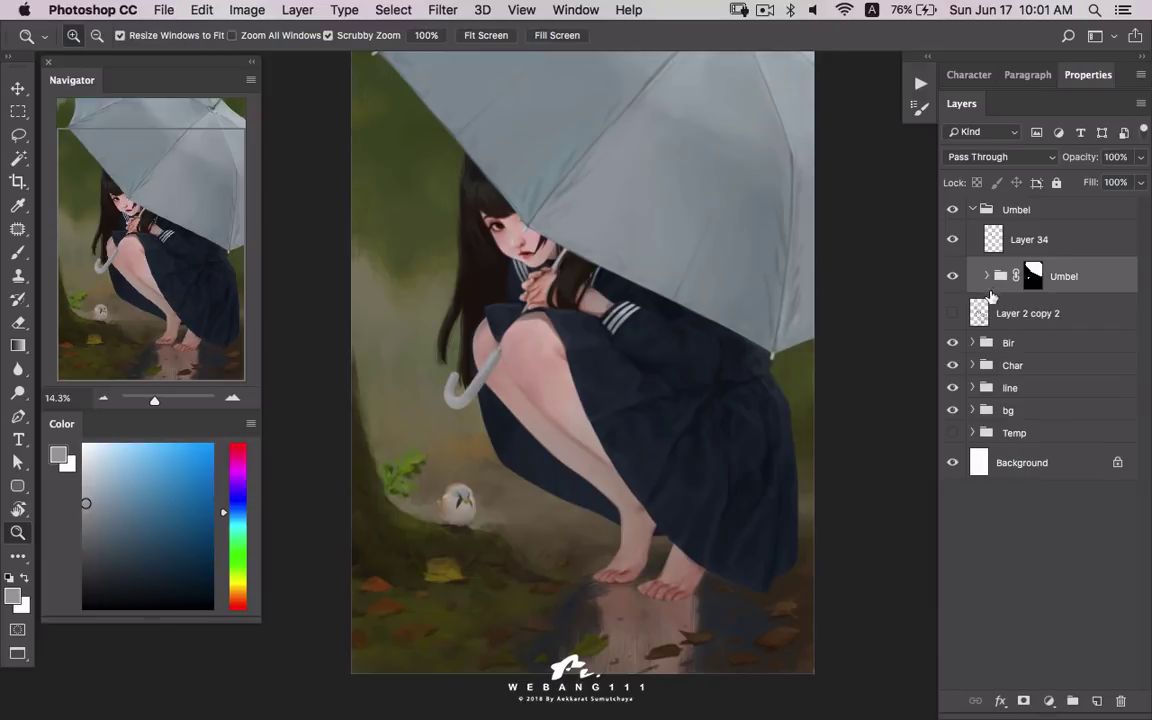
{"action": "left_click", "coordinate": [972, 365]}
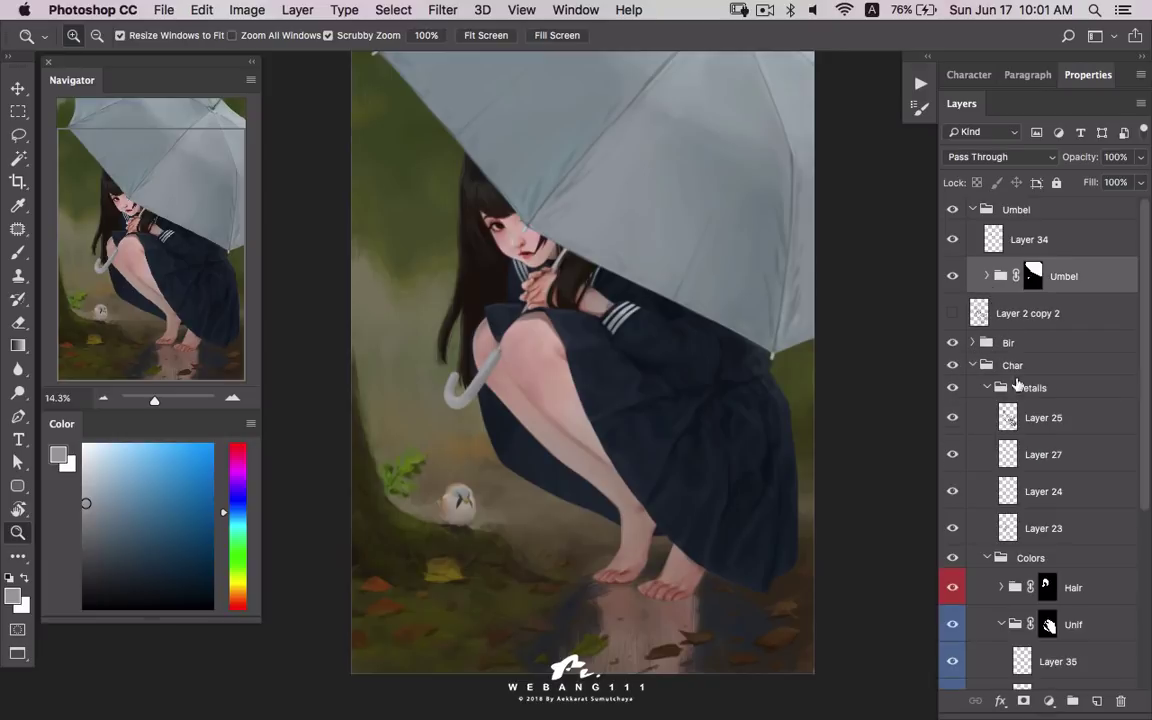
{"action": "left_click", "coordinate": [1000, 388]}
{"action": "left_click", "coordinate": [987, 388]}
{"action": "left_click", "coordinate": [987, 411]}
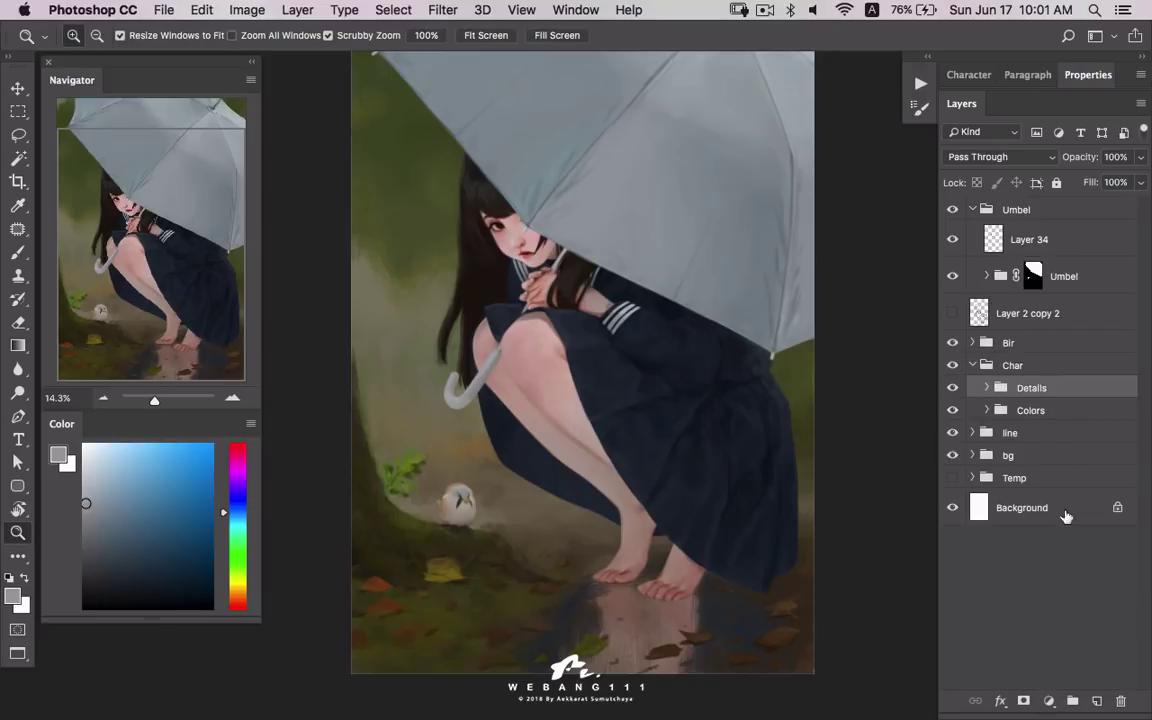
{"action": "left_click", "coordinate": [1049, 703]}
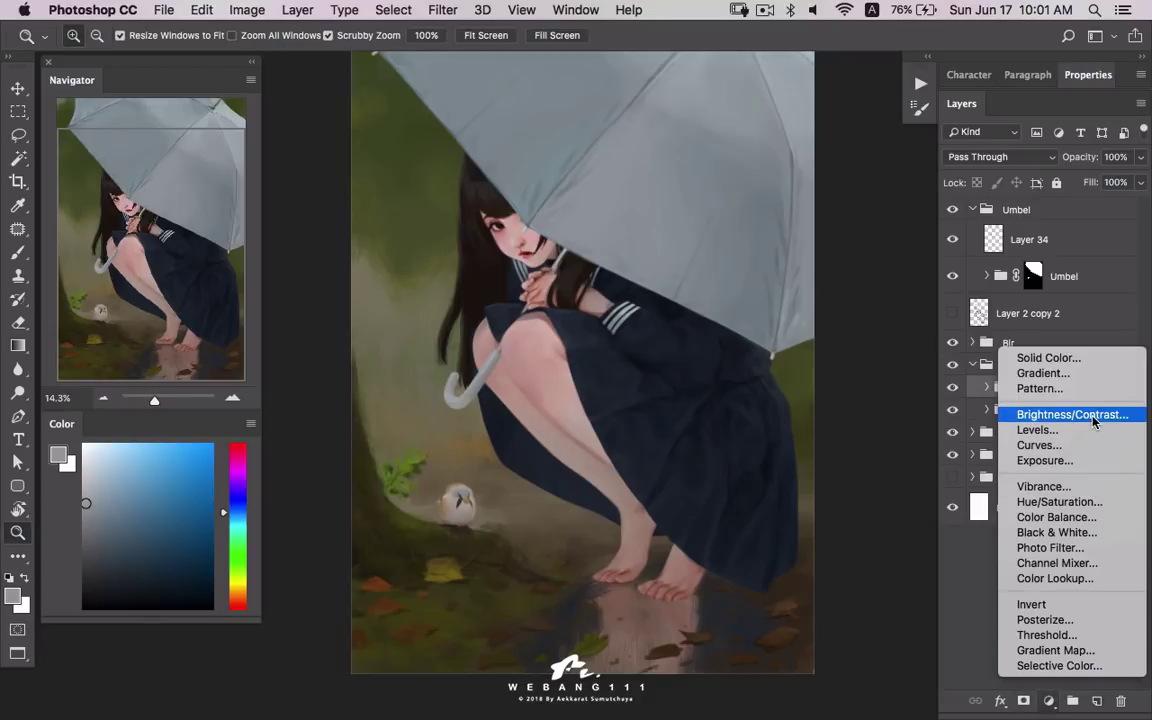
- Add a Hue/Saturation adjustment to Char, targeting Reds with reduced saturation
{"action": "left_click", "coordinate": [1093, 502]}
{"action": "left_click", "coordinate": [1034, 157]}
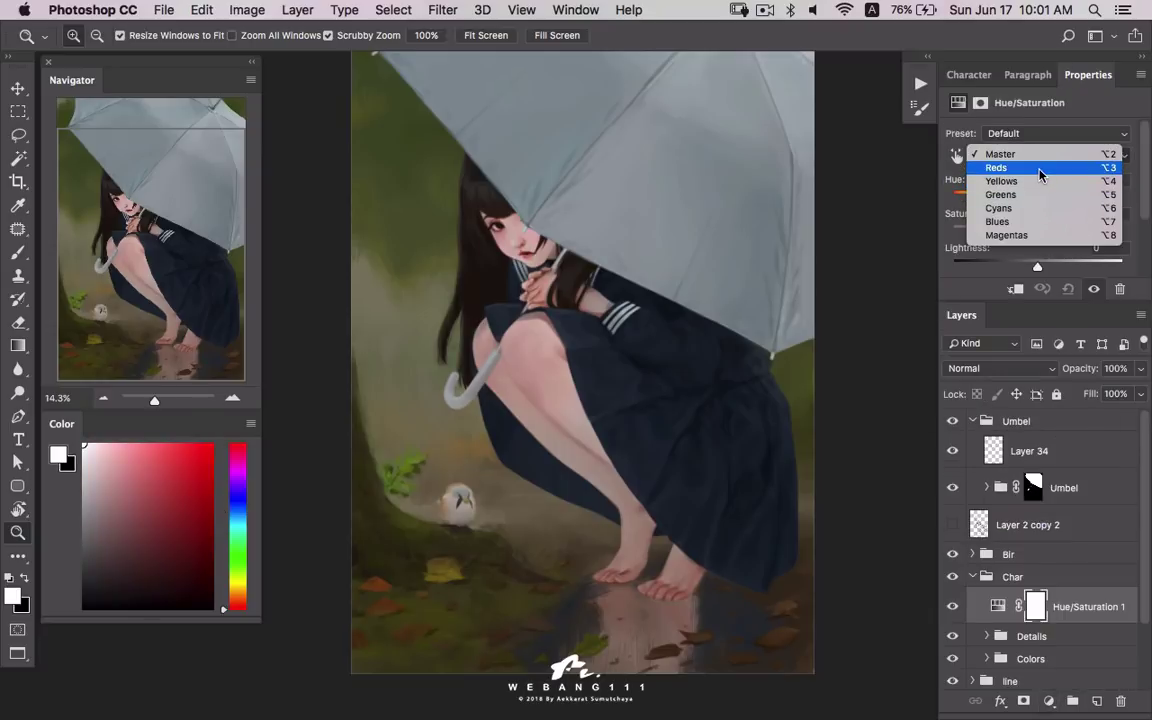
{"action": "left_click", "coordinate": [1040, 170]}
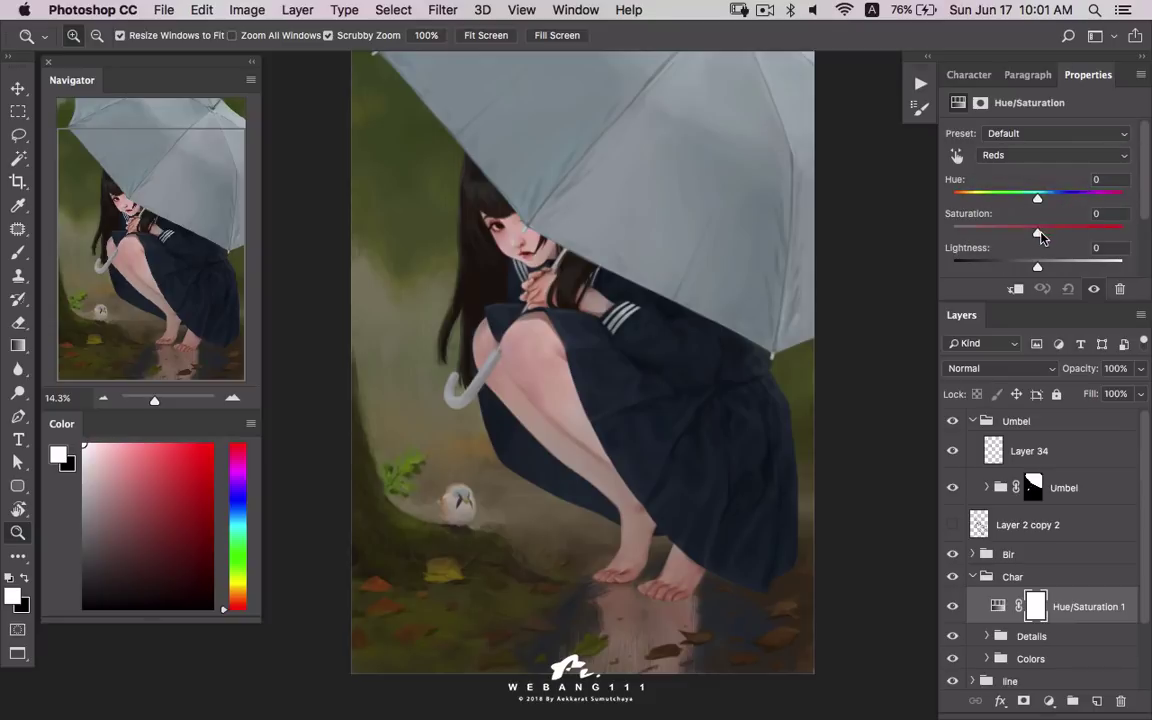
{"action": "left_click_drag", "start_coordinate": [1038, 231], "coordinate": [986, 233]}
{"action": "mouse_move", "coordinate": [1006, 235]}
{"action": "left_mouse_down"}
{"action": "mouse_move", "coordinate": [1094, 233]}
{"action": "mouse_move", "coordinate": [1043, 233]}
{"action": "left_mouse_up"}
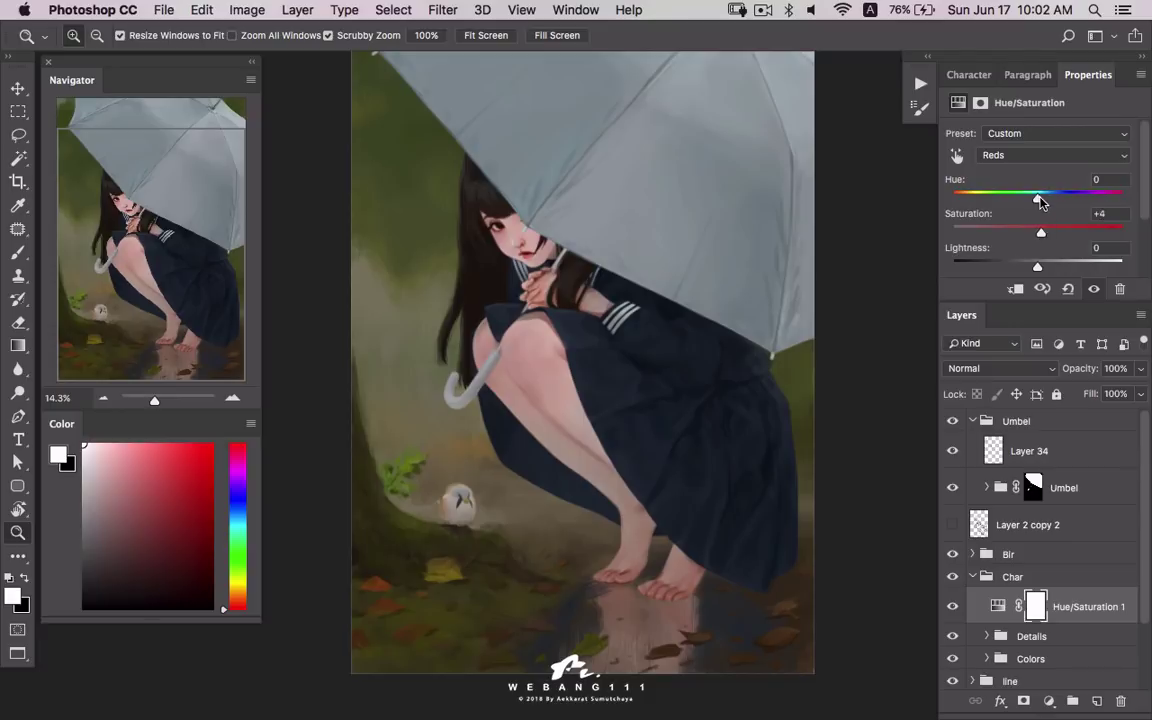
- Set the Reds hue to 0 and adjust their saturation and lightness
{"action": "mouse_move", "coordinate": [1037, 198]}
{"action": "left_mouse_down"}
{"action": "mouse_move", "coordinate": [1062, 201]}
{"action": "mouse_move", "coordinate": [1023, 201]}
{"action": "mouse_move", "coordinate": [1033, 199]}
{"action": "left_mouse_up"}
{"action": "type", "text": "0"}
{"action": "mouse_move", "coordinate": [927, 210]}
{"action": "left_mouse_down"}
{"action": "mouse_move", "coordinate": [971, 210]}
{"action": "mouse_move", "coordinate": [934, 210]}
{"action": "mouse_move", "coordinate": [978, 247]}
{"action": "mouse_move", "coordinate": [885, 241]}
{"action": "left_mouse_up"}
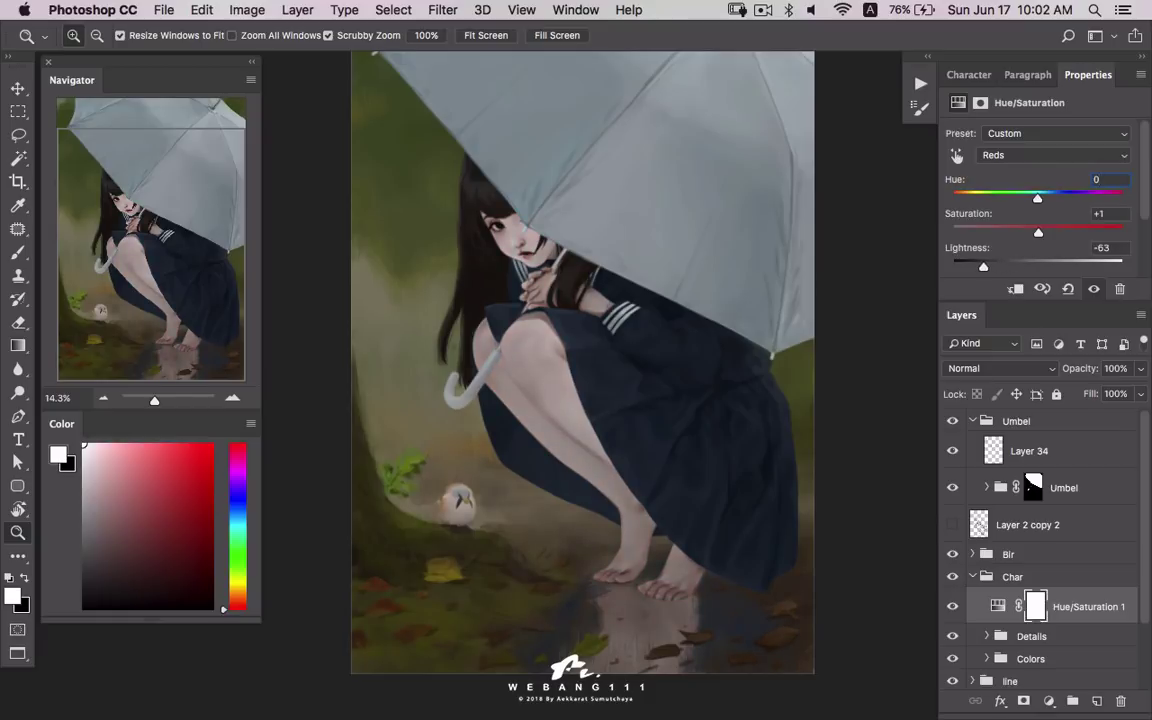
{"action": "left_click_drag", "start_coordinate": [885, 240], "coordinate": [914, 240]}
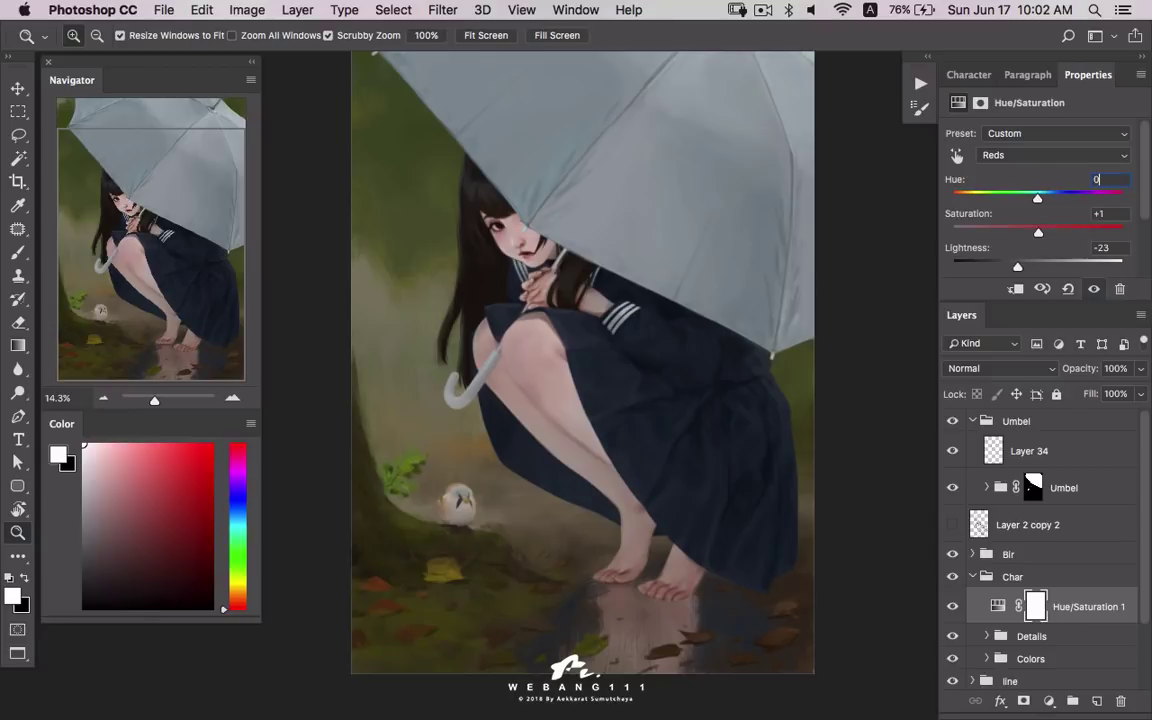
{"action": "mouse_move", "coordinate": [916, 240]}
{"action": "left_mouse_down"}
{"action": "mouse_move", "coordinate": [928, 211]}
{"action": "mouse_move", "coordinate": [917, 210]}
{"action": "left_mouse_up"}
{"action": "left_click_drag", "start_coordinate": [918, 210], "coordinate": [954, 210]}
- Compare with the adjustment hidden, then delete the Hue/Saturation layer
{"action": "left_click", "coordinate": [952, 606]}
{"action": "left_click", "coordinate": [952, 606]}
{"action": "key", "text": "Delete"}
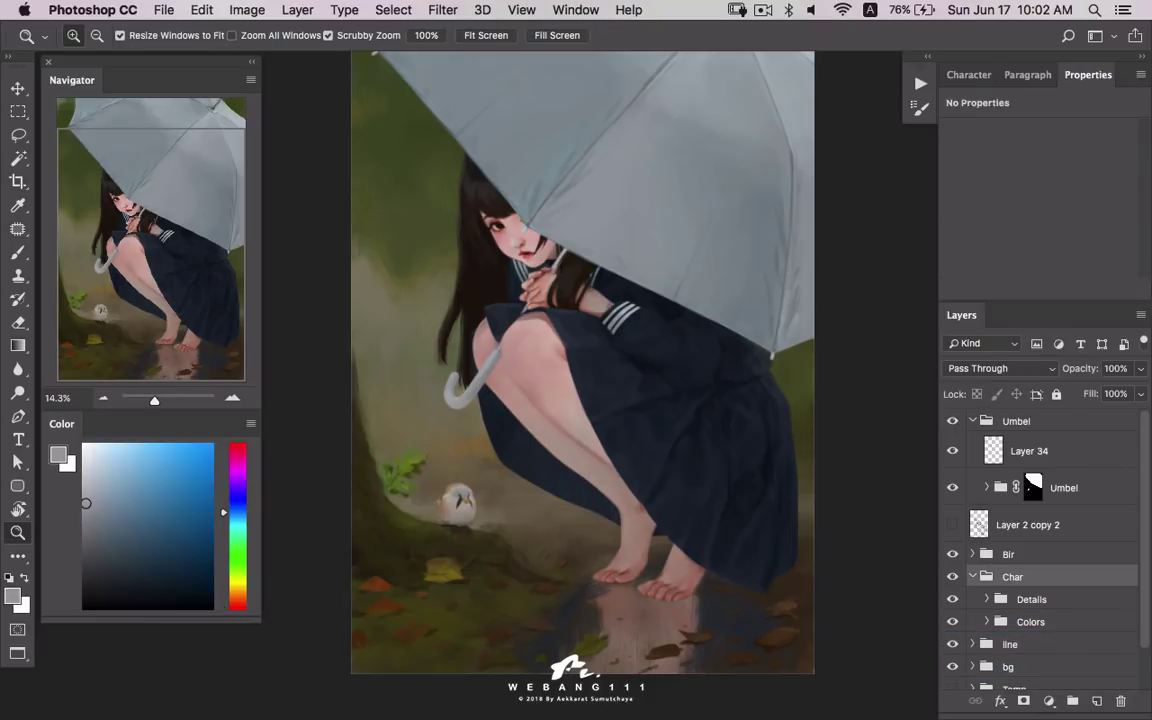
- Collapse the Umbel and Char groups, minimise Properties, and zoom out to the whole painting
{"action": "left_click", "coordinate": [972, 421]}
{"action": "double_click", "coordinate": [1088, 74]}
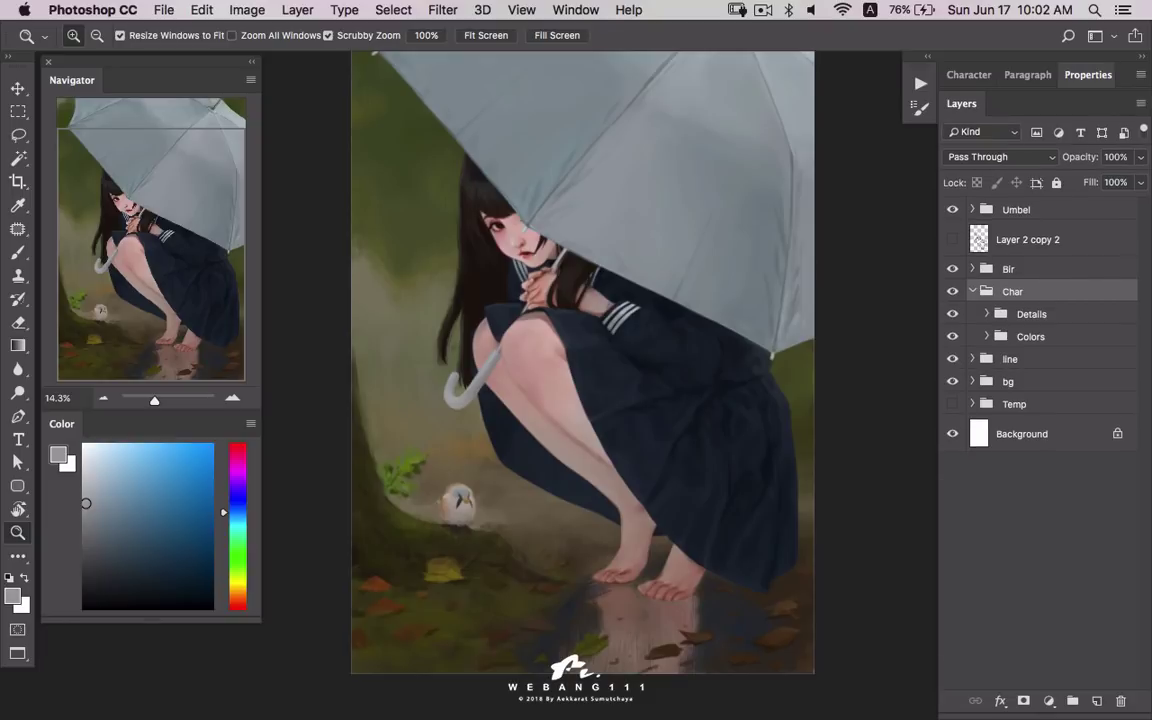
{"action": "key", "text": "ctrl+minus"}
{"action": "key", "text": "ctrl+minus"}
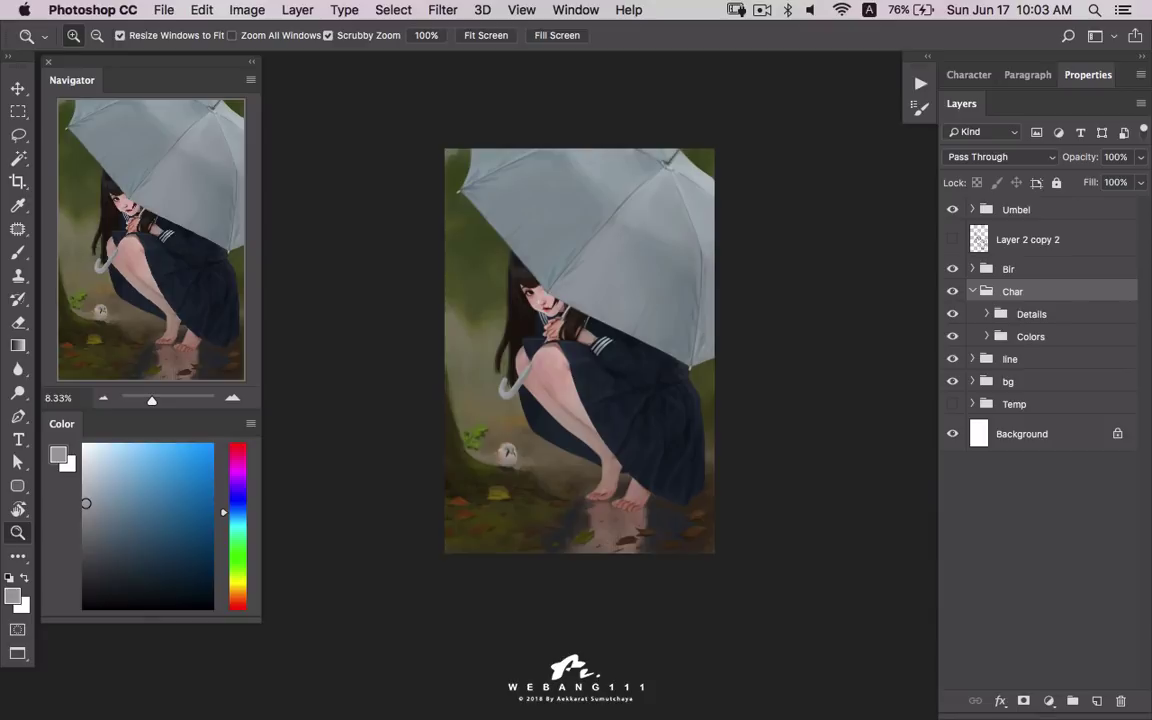
{"action": "left_click", "coordinate": [972, 291]}
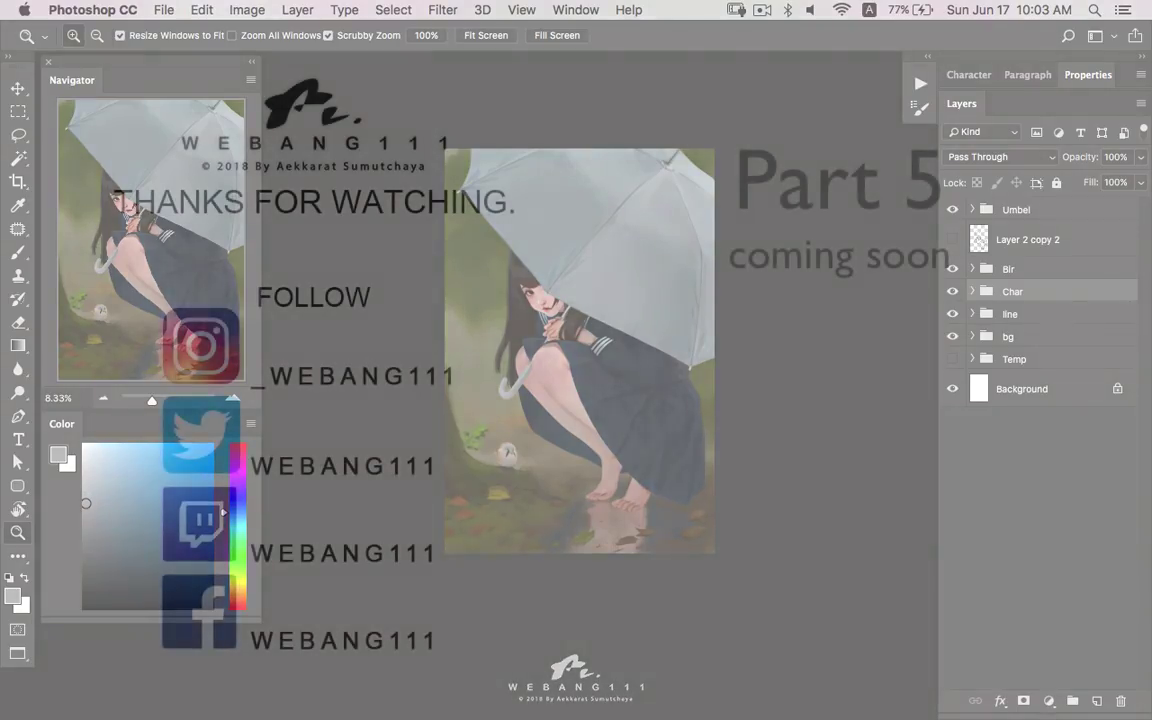
{"action": "left_click", "coordinate": [762, 10]}
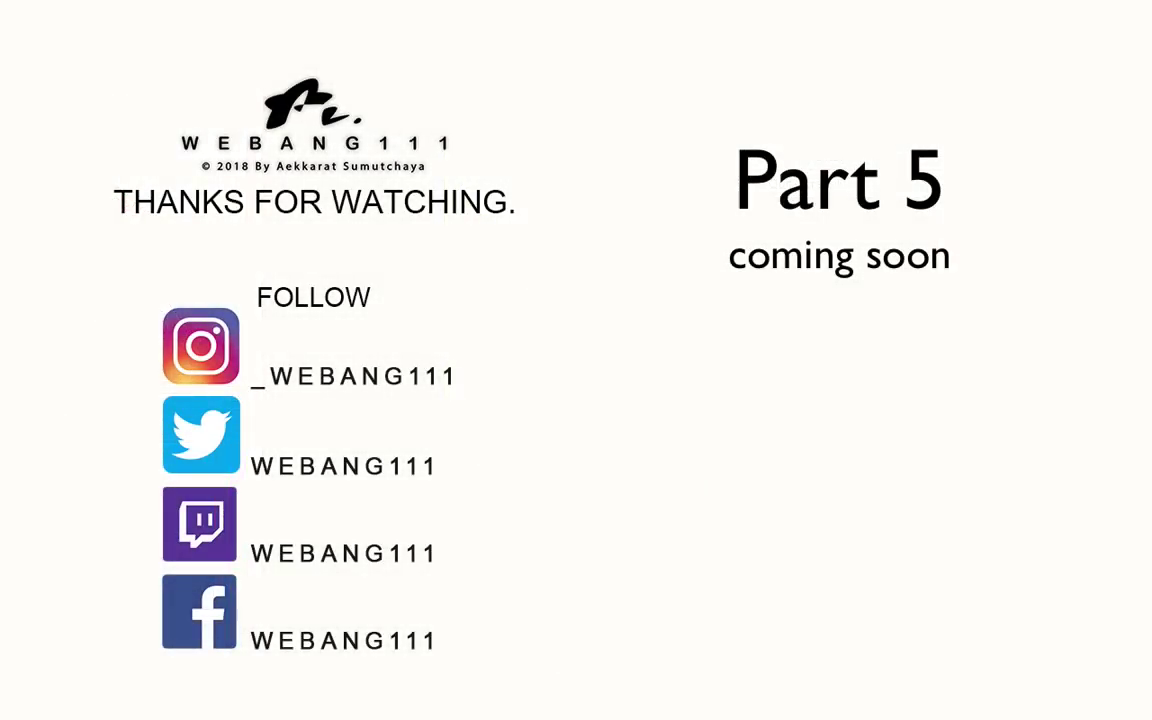